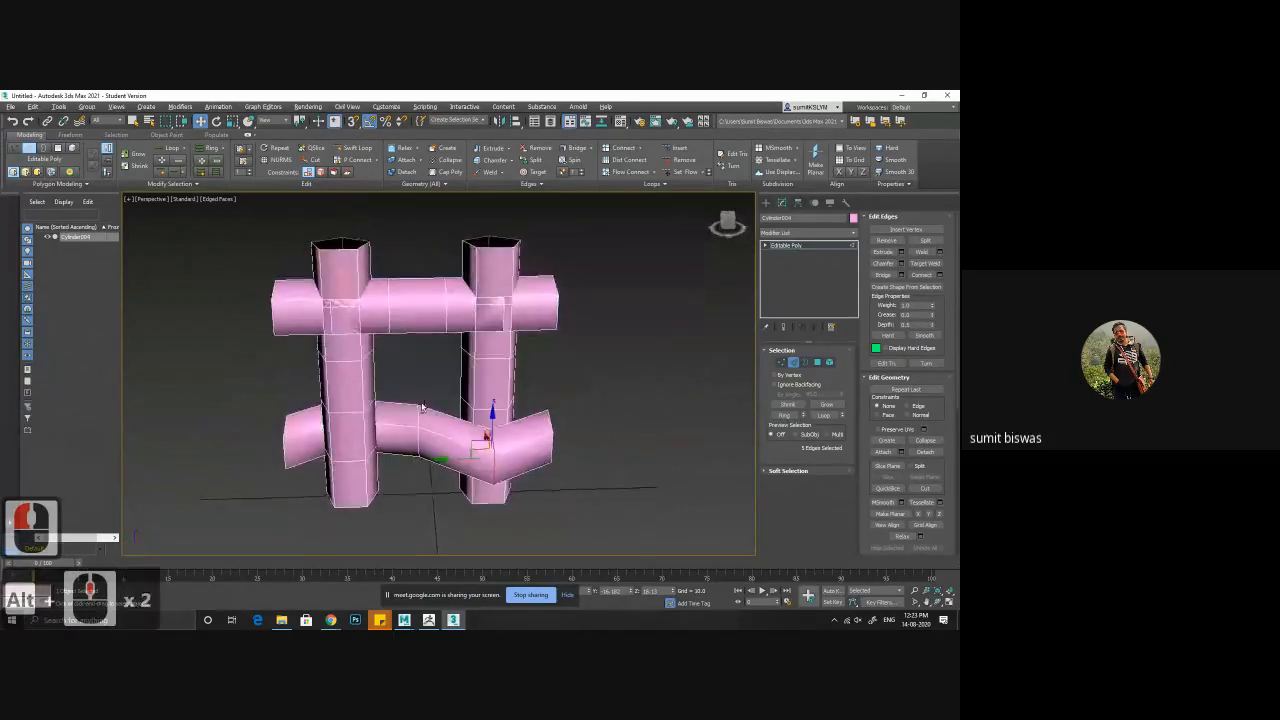
# - Delete the upper straight horizontal cylinder from the mesh as a whole element
pyautogui.click(433, 378)
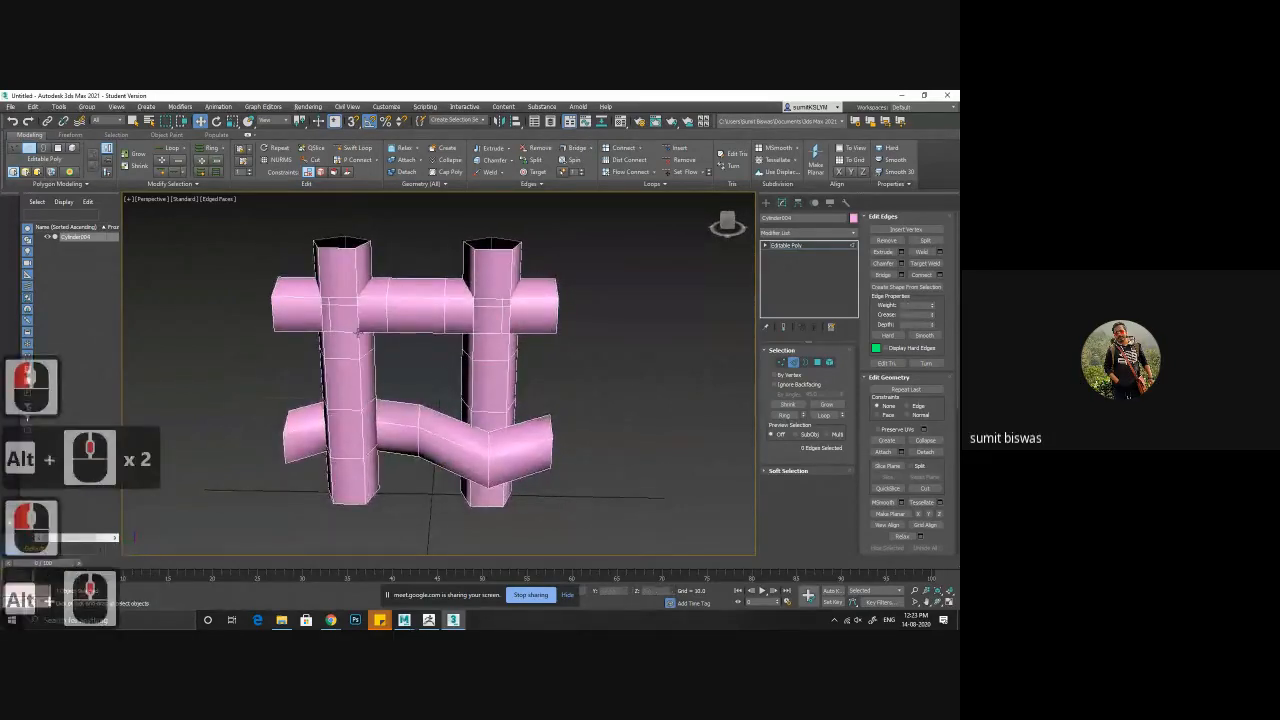
pyautogui.keyDown('alt'); pyautogui.moveTo(486, 409); pyautogui.dragTo(528, 312, button='middle'); pyautogui.keyUp('alt')
pyautogui.doubleClick(484, 328)
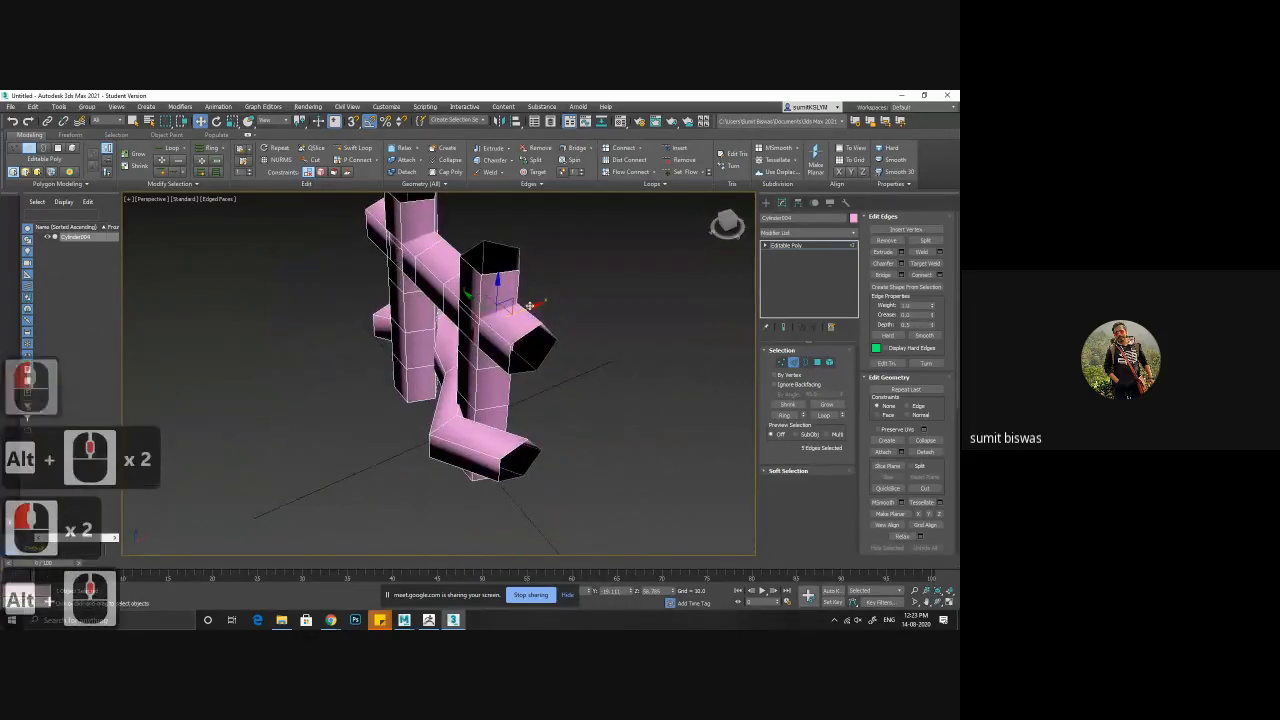
pyautogui.click(817, 362)
pyautogui.click(524, 328)
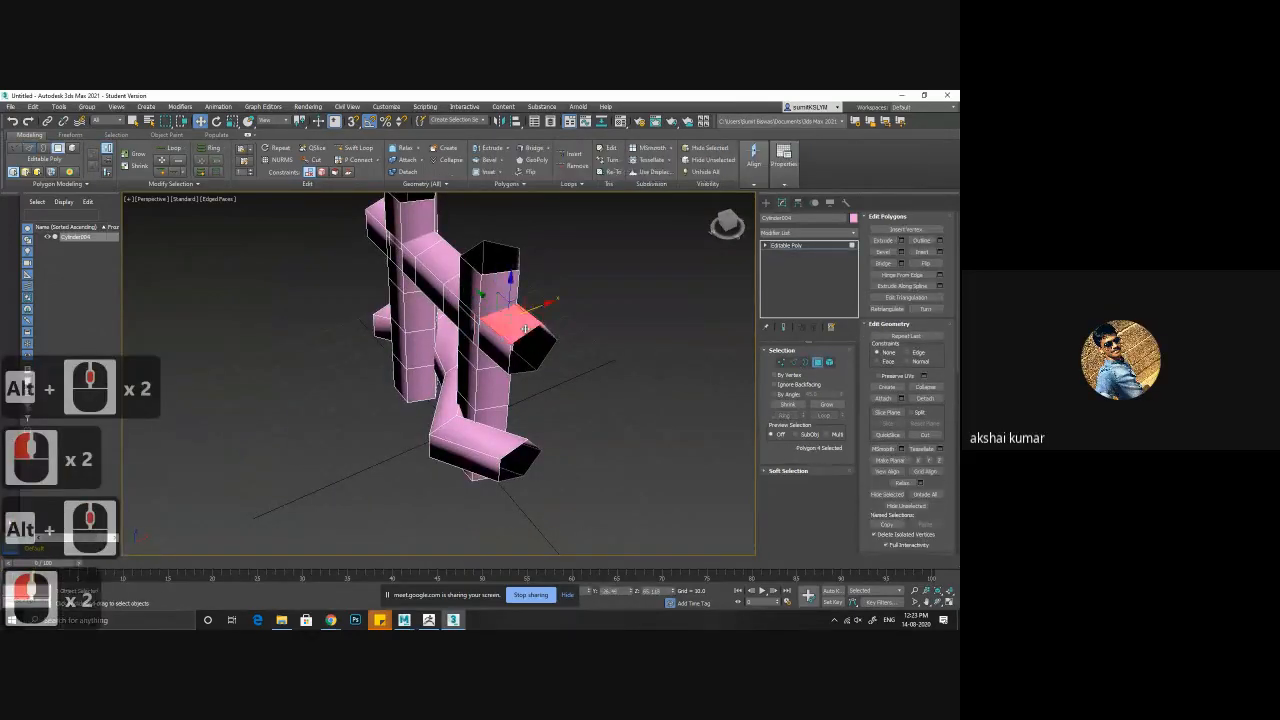
pyautogui.click(829, 362)
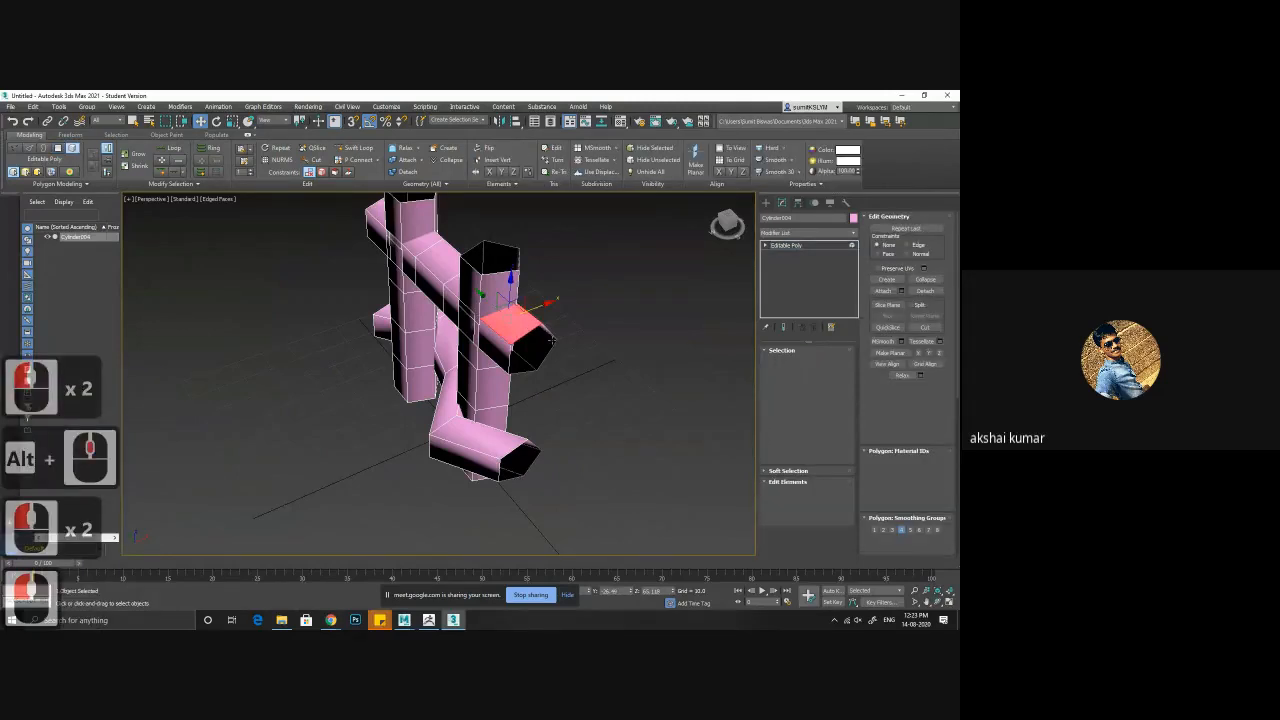
pyautogui.doubleClick(515, 322)
pyautogui.press('Delete')
# - Try to copy the bent lower cylinder element upward along the vertical axis
pyautogui.click(452, 439)
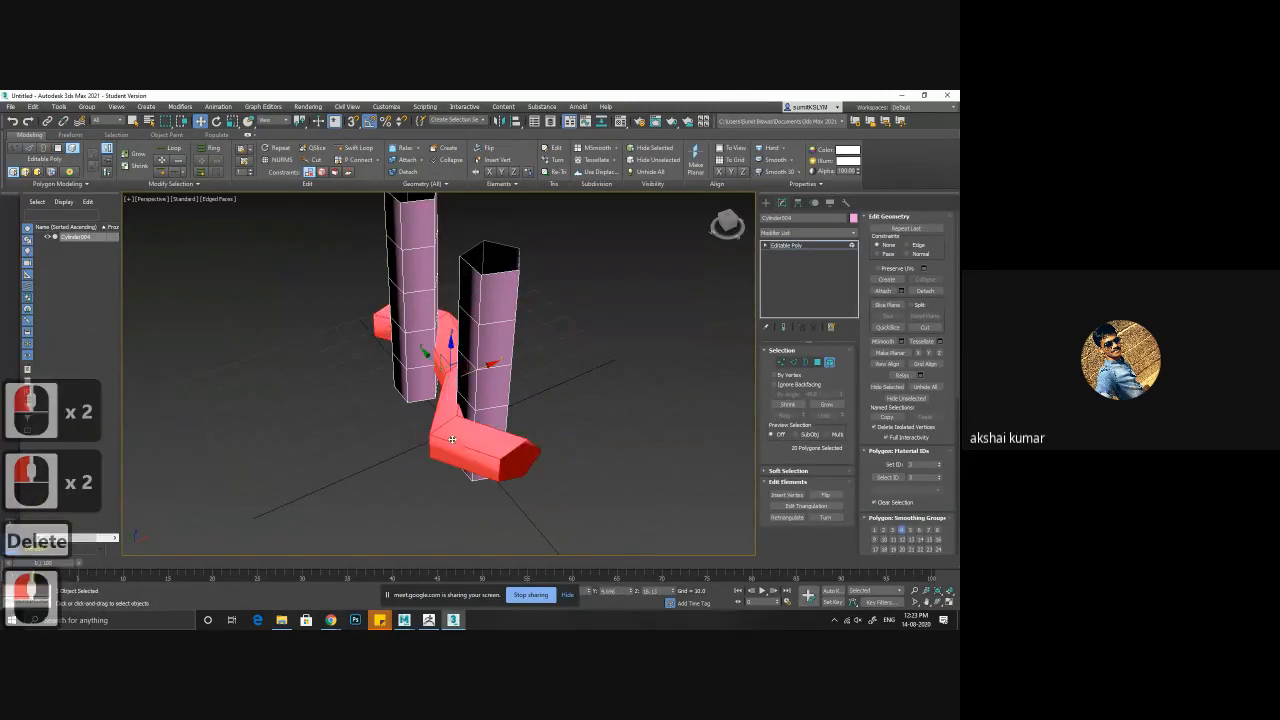
pyautogui.moveTo(454, 352); pyautogui.dragTo(441, 241)
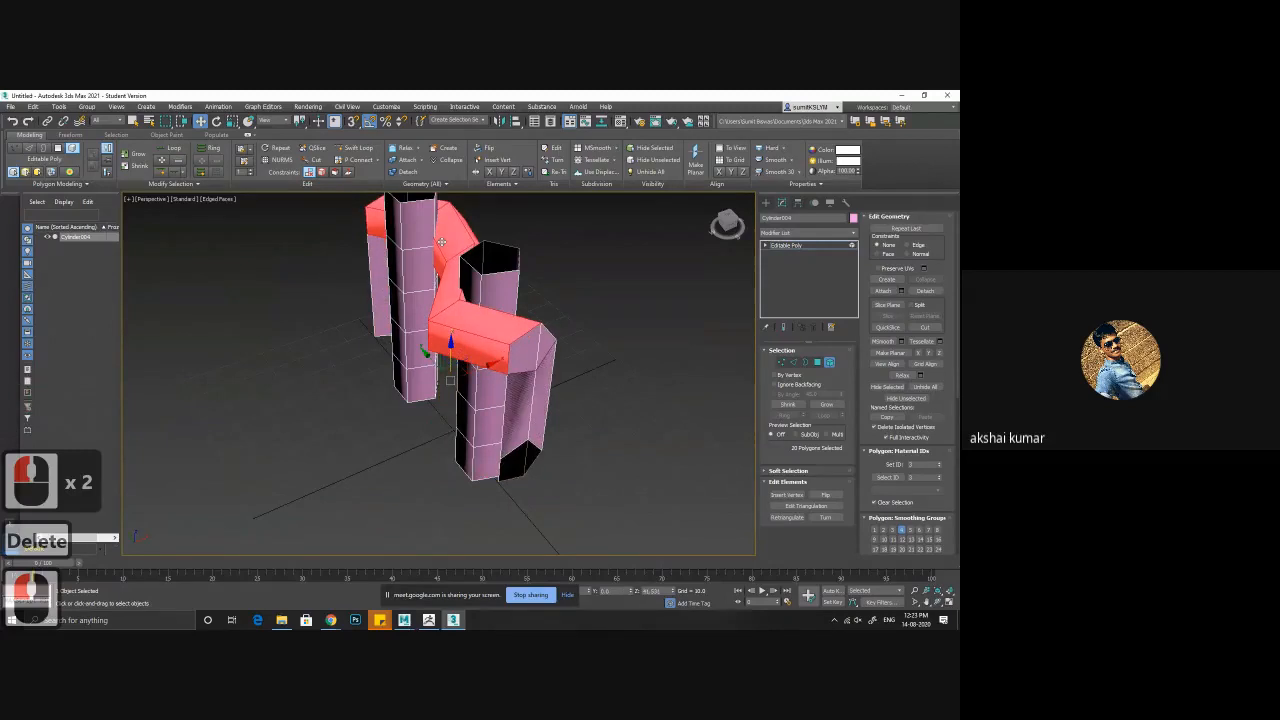
pyautogui.keyDown('shift'); pyautogui.moveTo(441, 241); pyautogui.dragTo(516, 438, button='middle'); pyautogui.keyUp('shift')
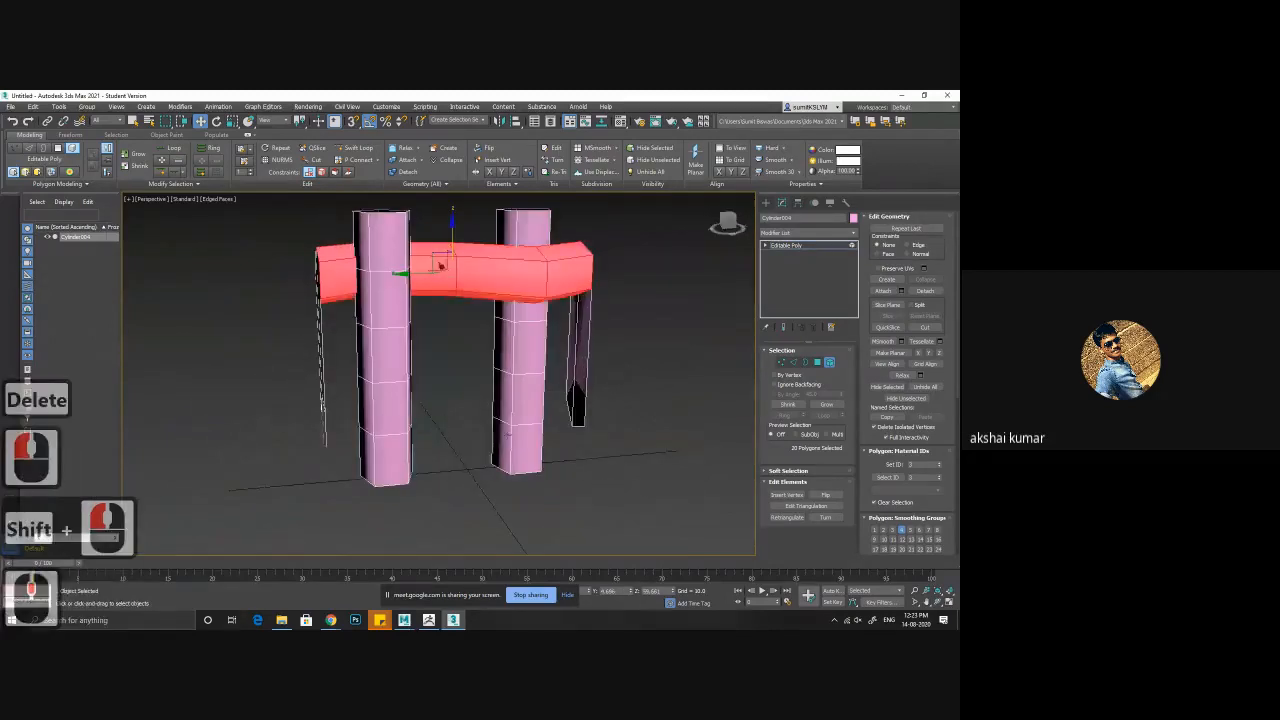
pyautogui.hotkey('ctrl', 'z')
pyautogui.click(488, 415)
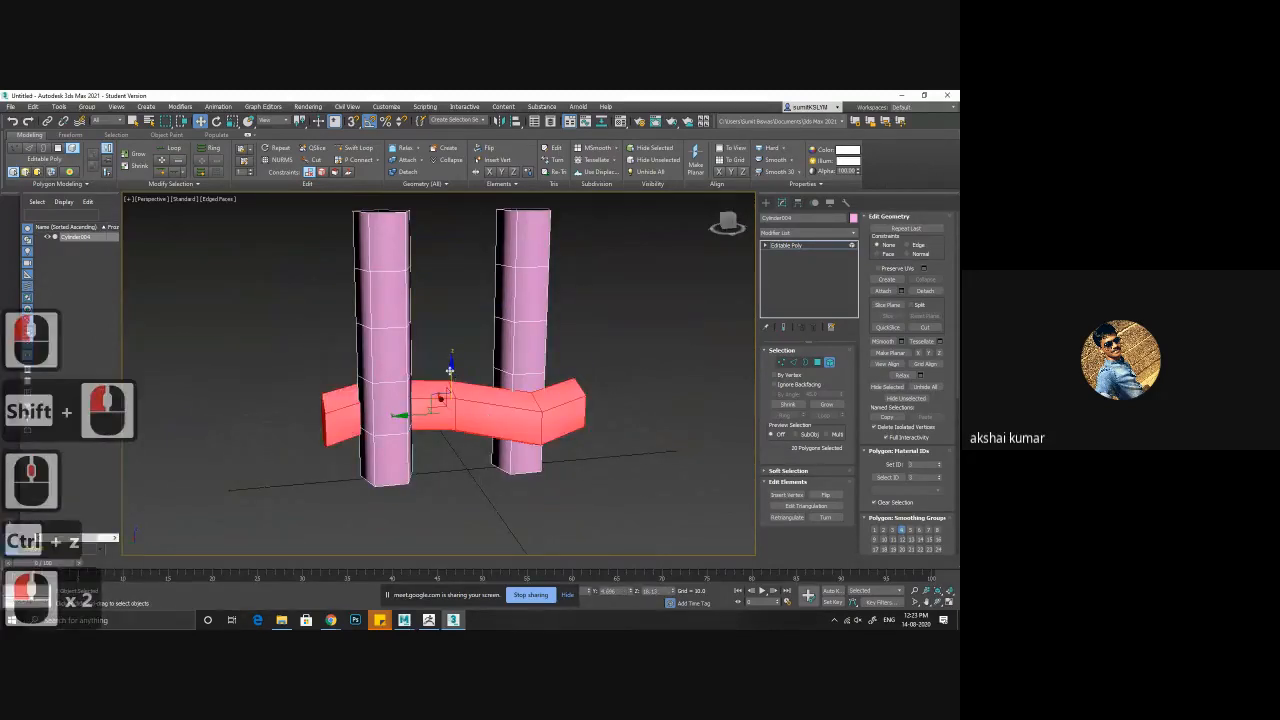
pyautogui.moveTo(450, 370); pyautogui.dragTo(449, 280)
pyautogui.keyDown('shift'); pyautogui.moveTo(443, 414); pyautogui.dragTo(446, 449, button='middle'); pyautogui.keyUp('shift')
pyautogui.hotkey('ctrl', 'z')
pyautogui.click(467, 483)
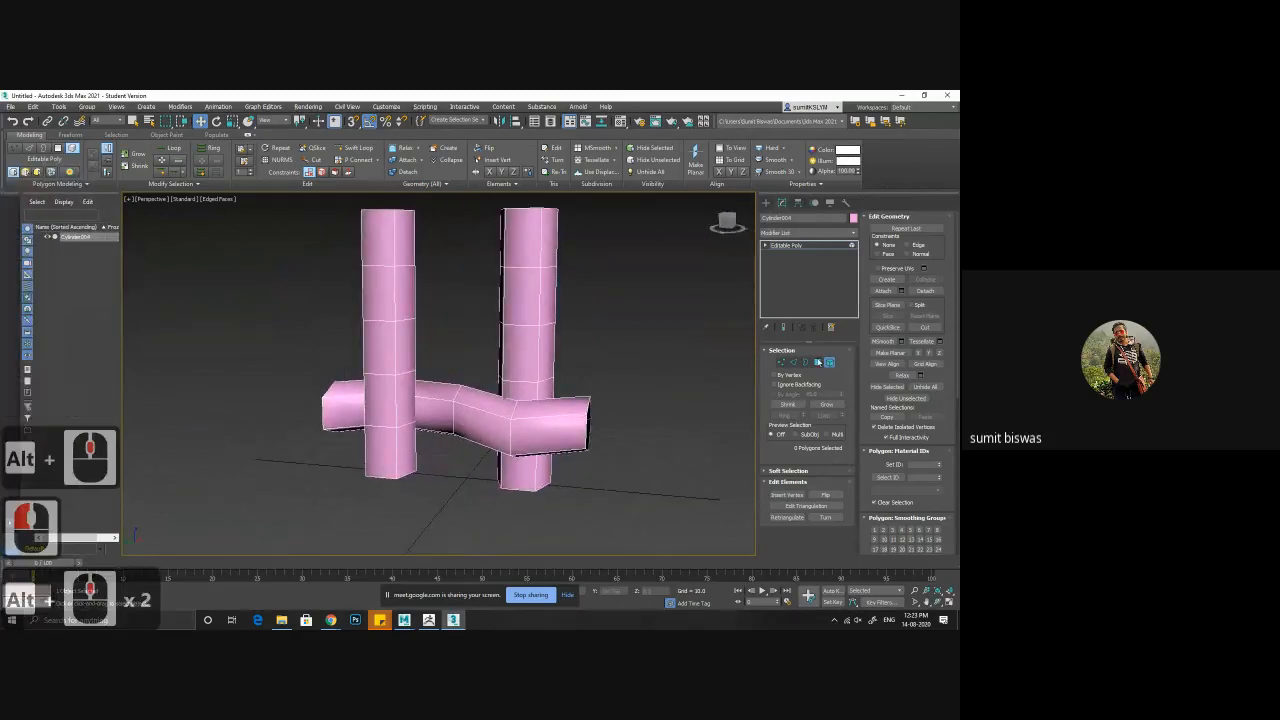
# - Select all polygons of the bent lower cylinder at polygon level
pyautogui.click(817, 363)
pyautogui.doubleClick(452, 400)
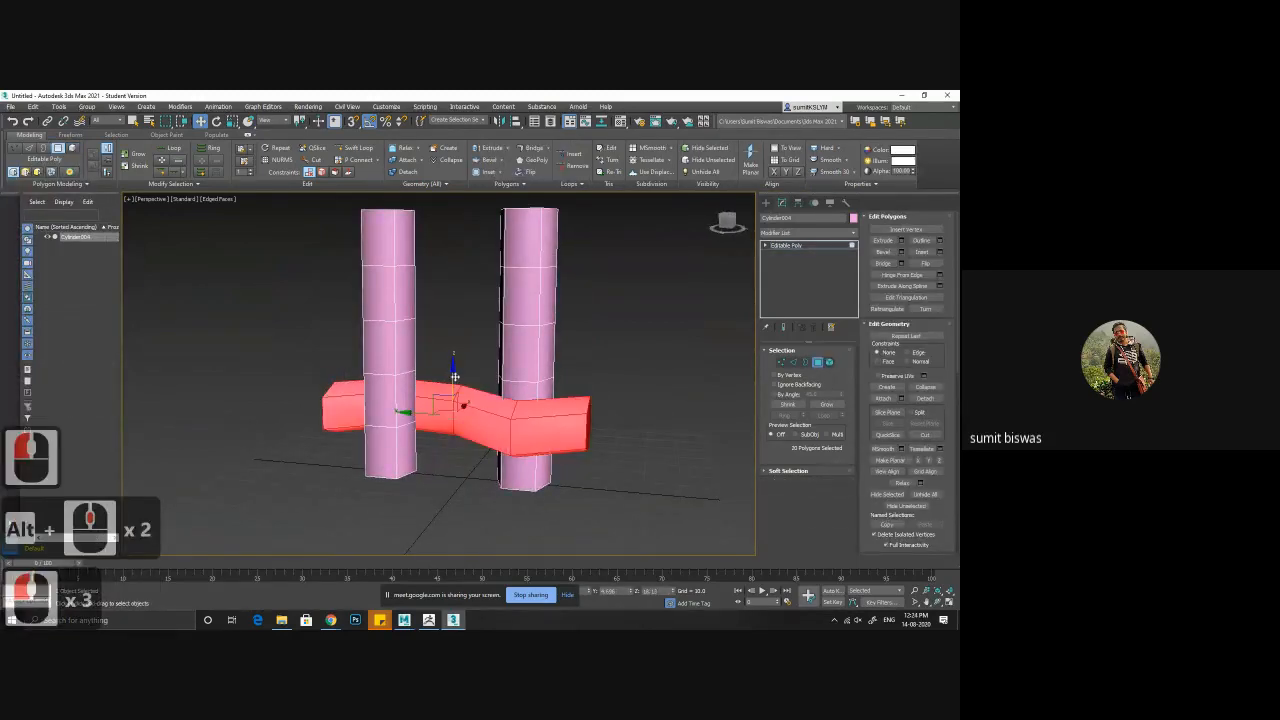
# - Try to duplicate the bent cylinder's selected polygons upward
pyautogui.moveTo(450, 371); pyautogui.dragTo(457, 251)
pyautogui.keyDown('shift'); pyautogui.click(575, 428); pyautogui.keyUp('shift')
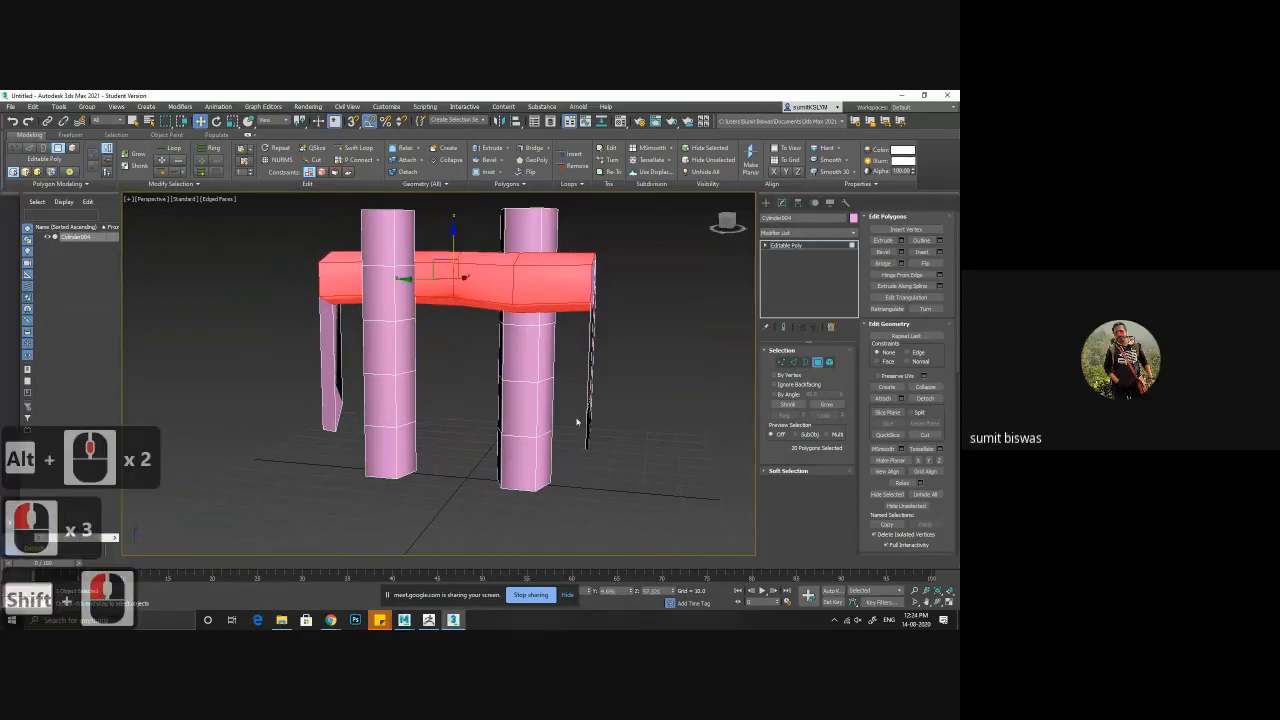
pyautogui.hotkey('ctrl', 'z')
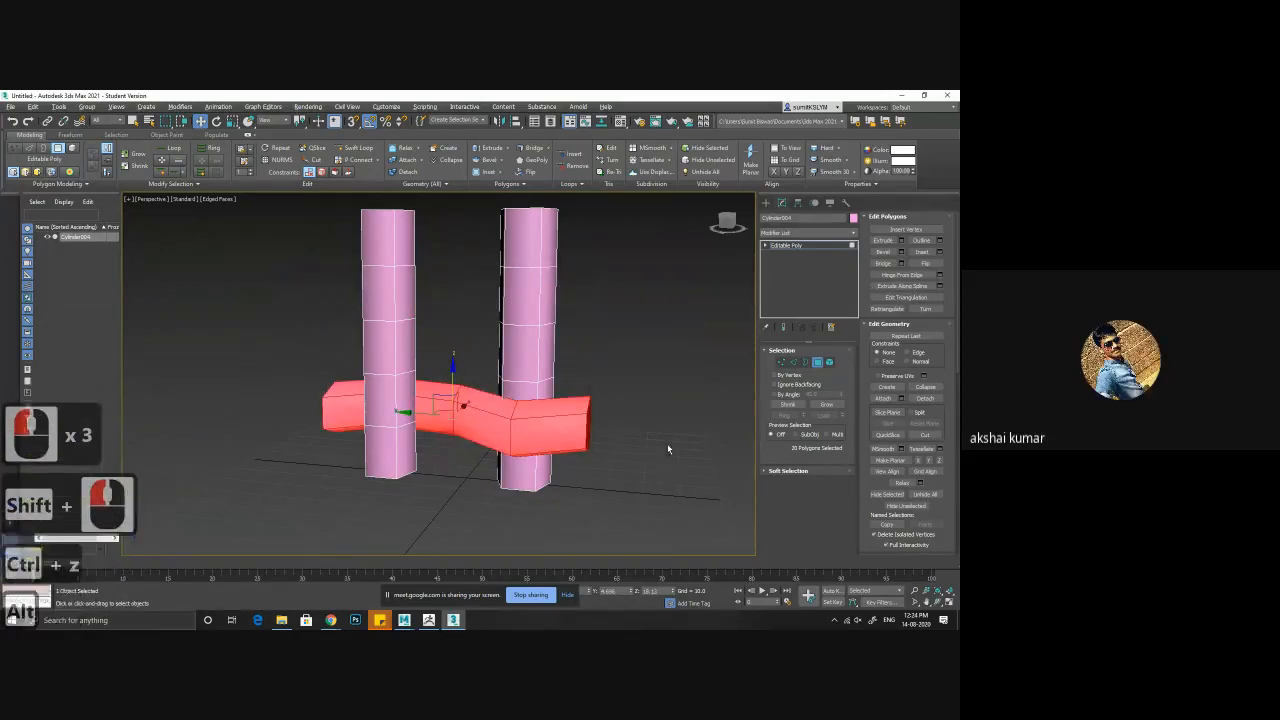
# - Detach the bent lower cylinder's selected polygons into a separate object and leave polygon editing
pyautogui.keyDown('alt'); pyautogui.moveTo(667, 443); pyautogui.dragTo(700, 440, button='middle'); pyautogui.keyUp('alt')
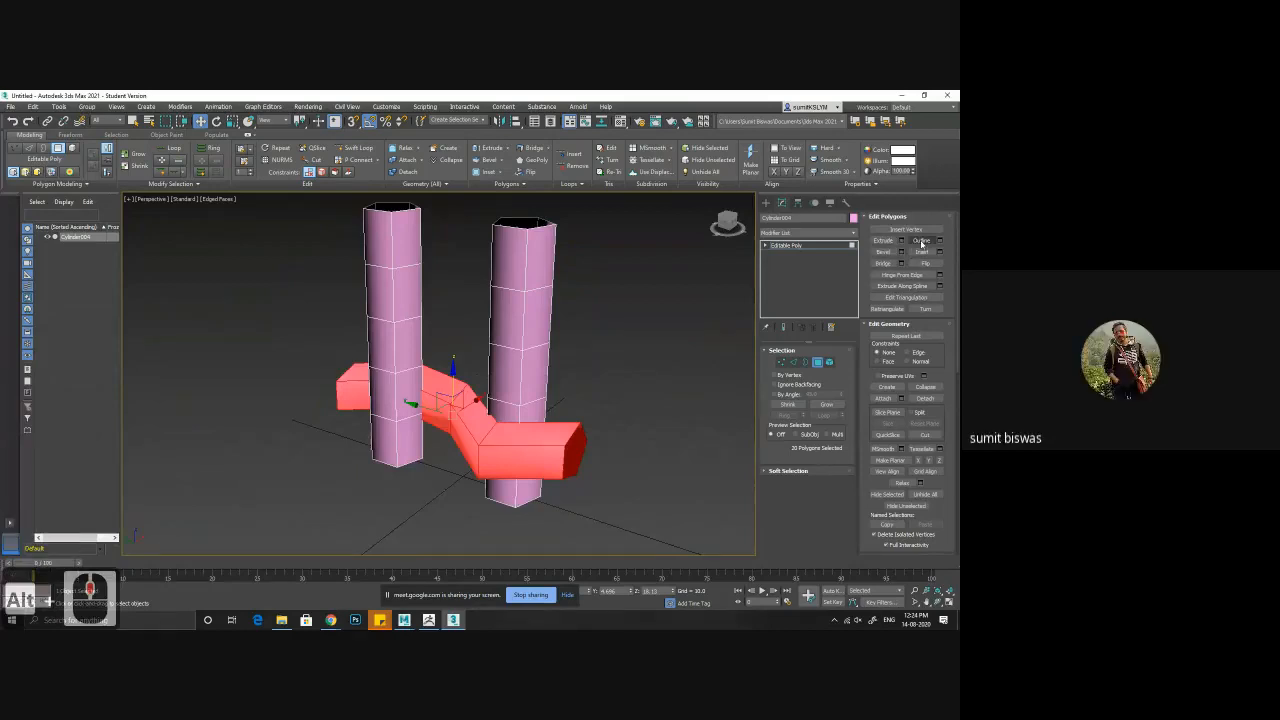
pyautogui.click(920, 398)
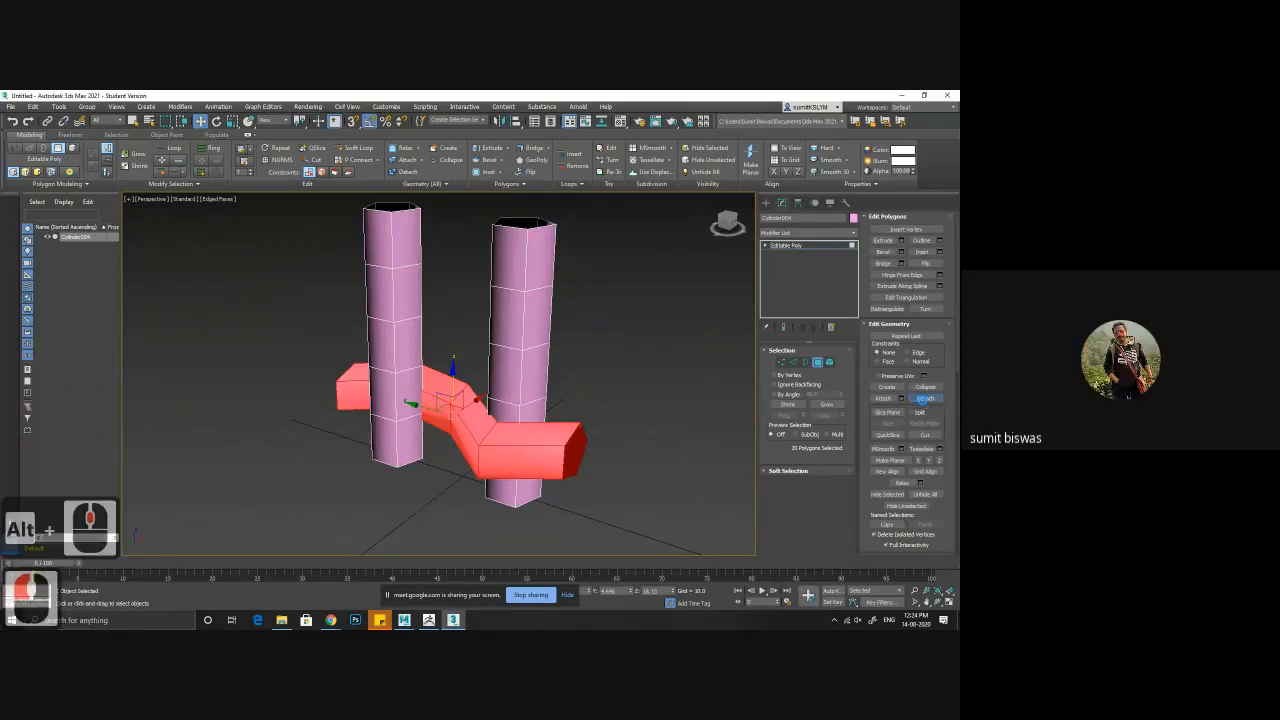
pyautogui.click(512, 361)
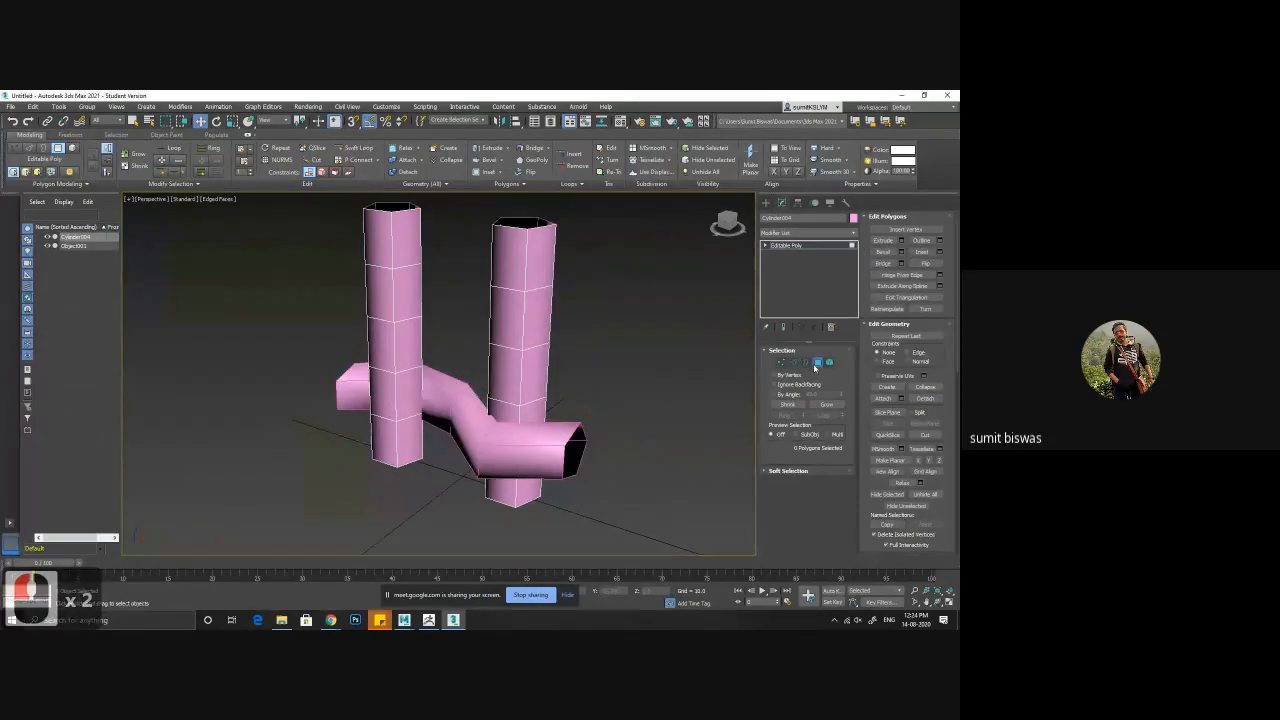
pyautogui.click(815, 362)
# - Clone the detached bent cylinder upward so a second one crosses the upper part of the posts
pyautogui.click(530, 440)
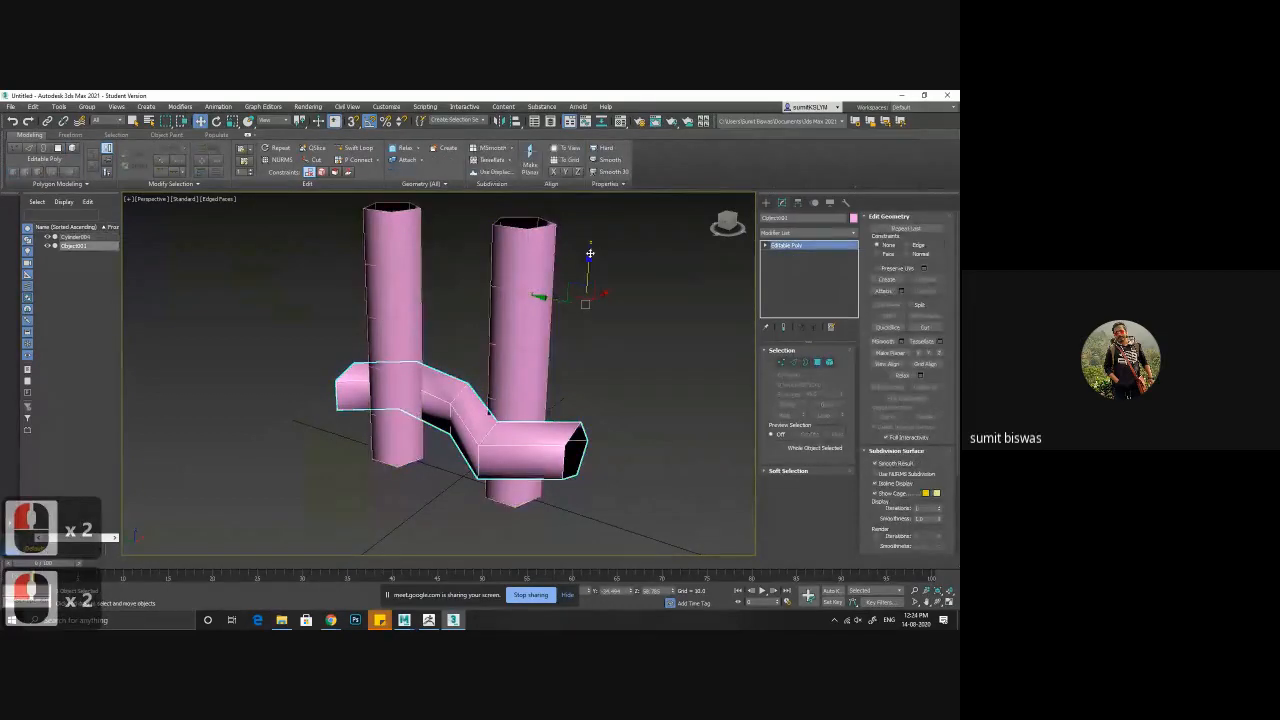
pyautogui.keyDown('shift'); pyautogui.moveTo(584, 190); pyautogui.dragTo(598, 126); pyautogui.keyUp('shift')
pyautogui.click(492, 402)
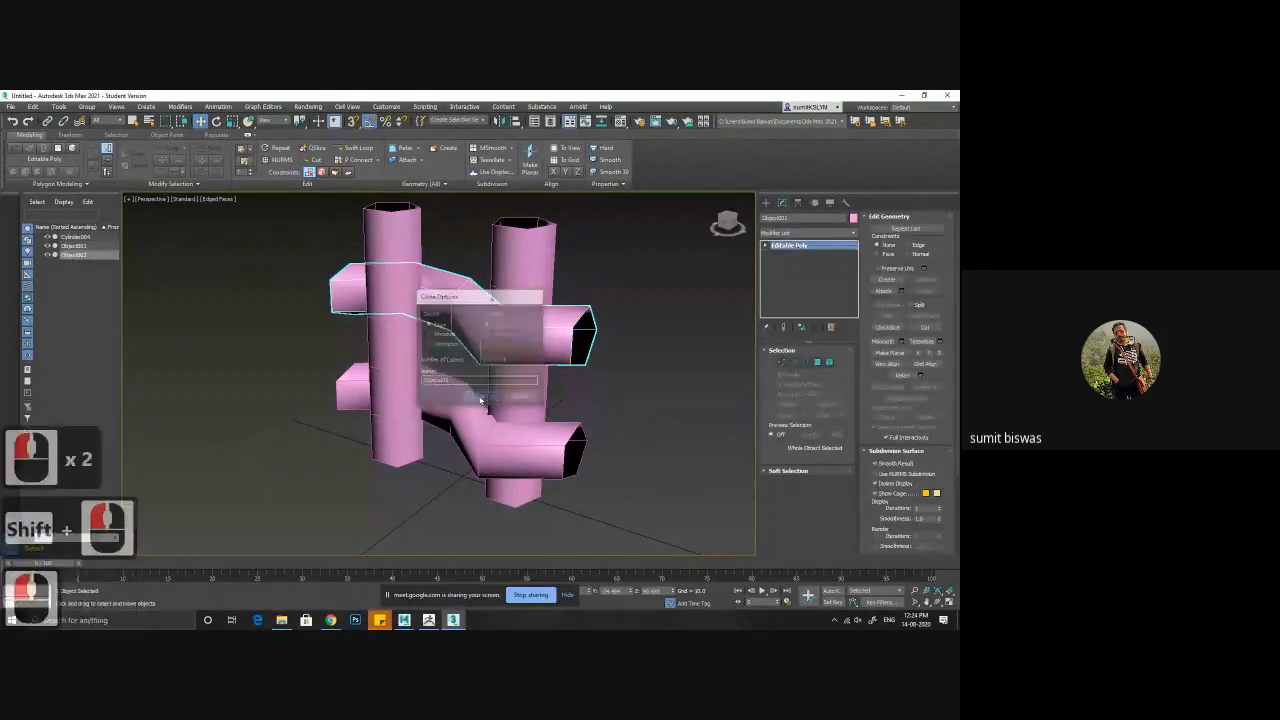
# - Center the pivot of the upper bent cylinder on the object itself
pyautogui.click(798, 202)
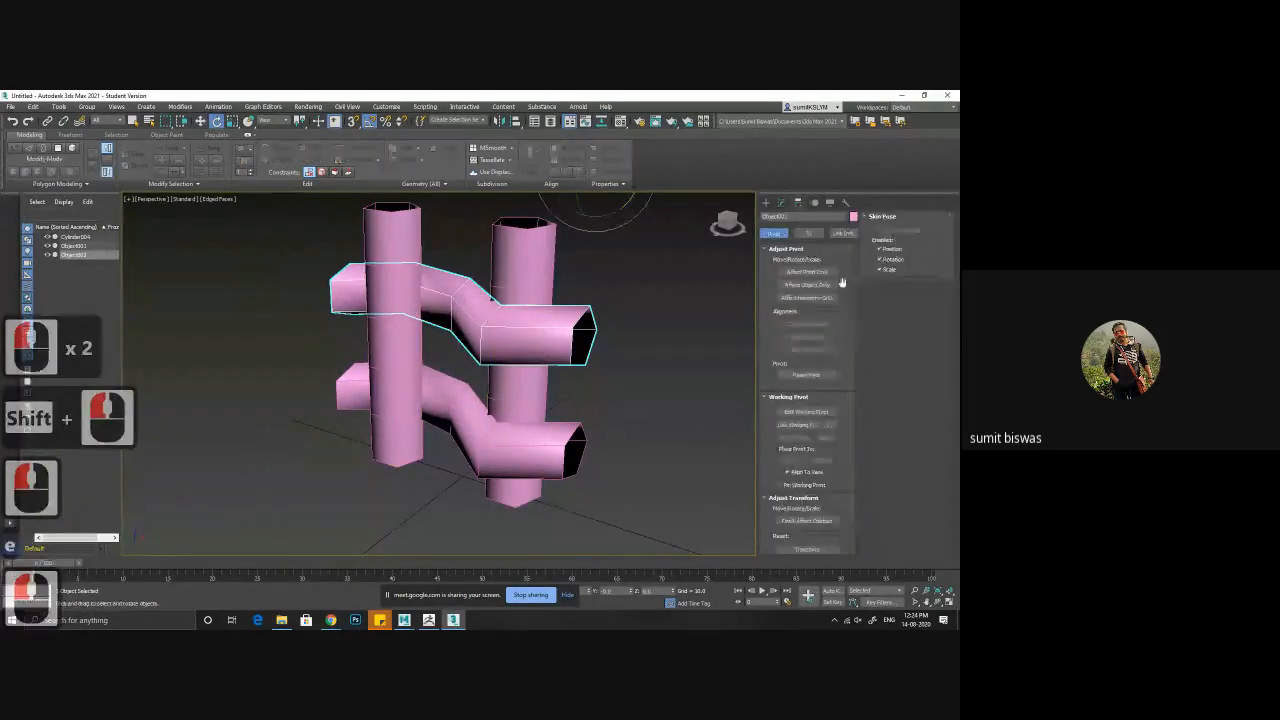
pyautogui.click(807, 272)
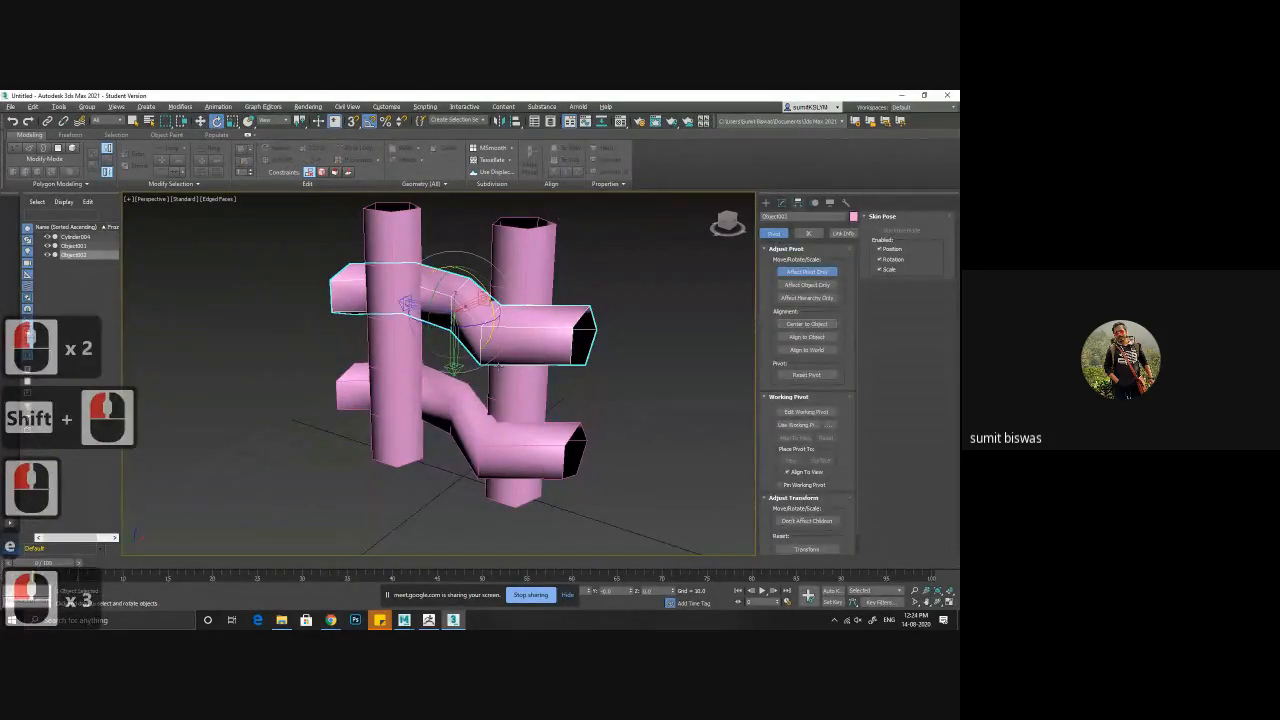
pyautogui.keyDown('alt'); pyautogui.moveTo(497, 364); pyautogui.dragTo(480, 330, button='middle'); pyautogui.keyUp('alt')
pyautogui.click(782, 202)
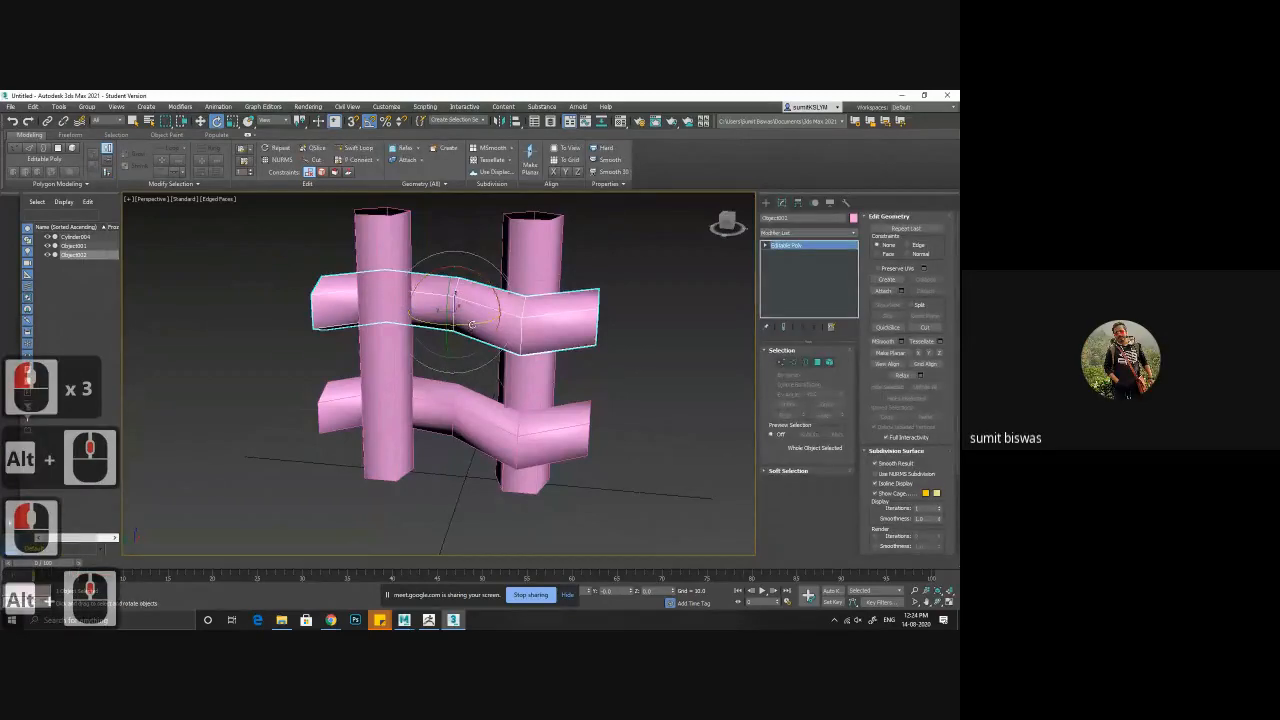
# - Rotate the upper bent cylinder 180 degrees about its vertical axis
pyautogui.moveTo(471, 325); pyautogui.dragTo(380, 324)
pyautogui.keyDown('alt'); pyautogui.moveTo(539, 398); pyautogui.dragTo(594, 424, button='middle'); pyautogui.keyUp('alt')
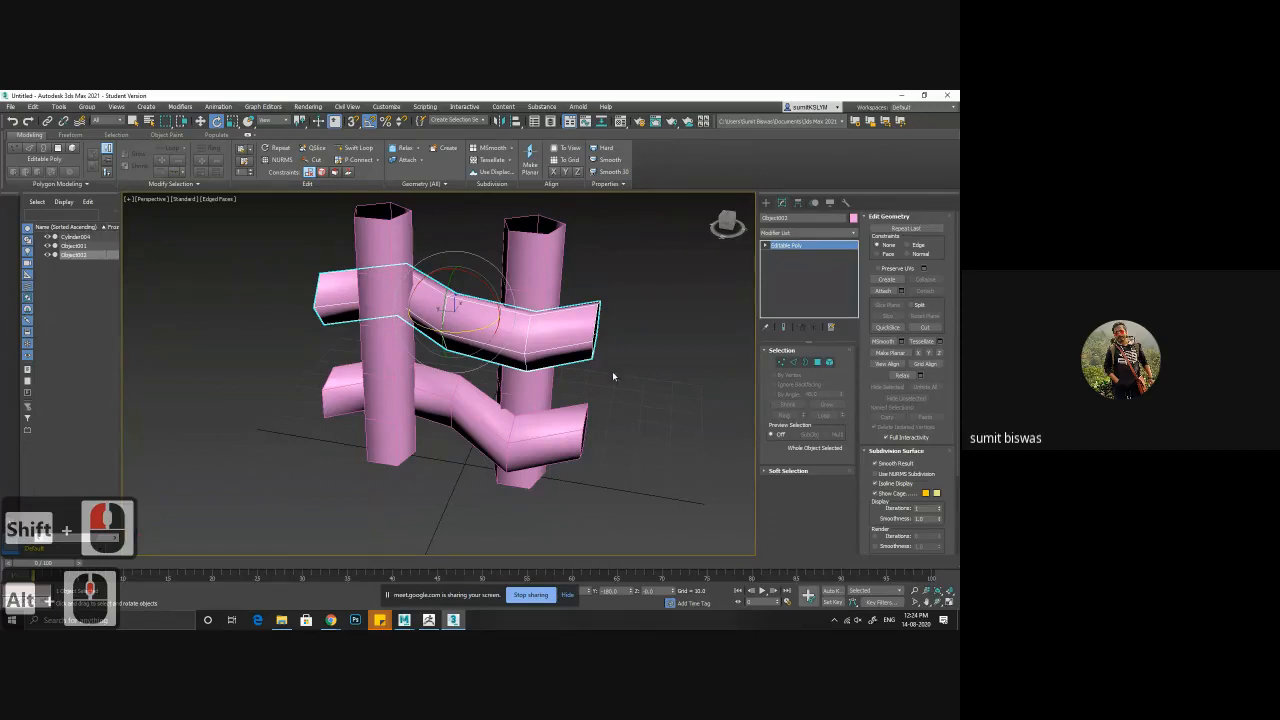
pyautogui.keyDown('alt'); pyautogui.moveTo(613, 376); pyautogui.dragTo(603, 406, button='middle'); pyautogui.keyUp('alt')
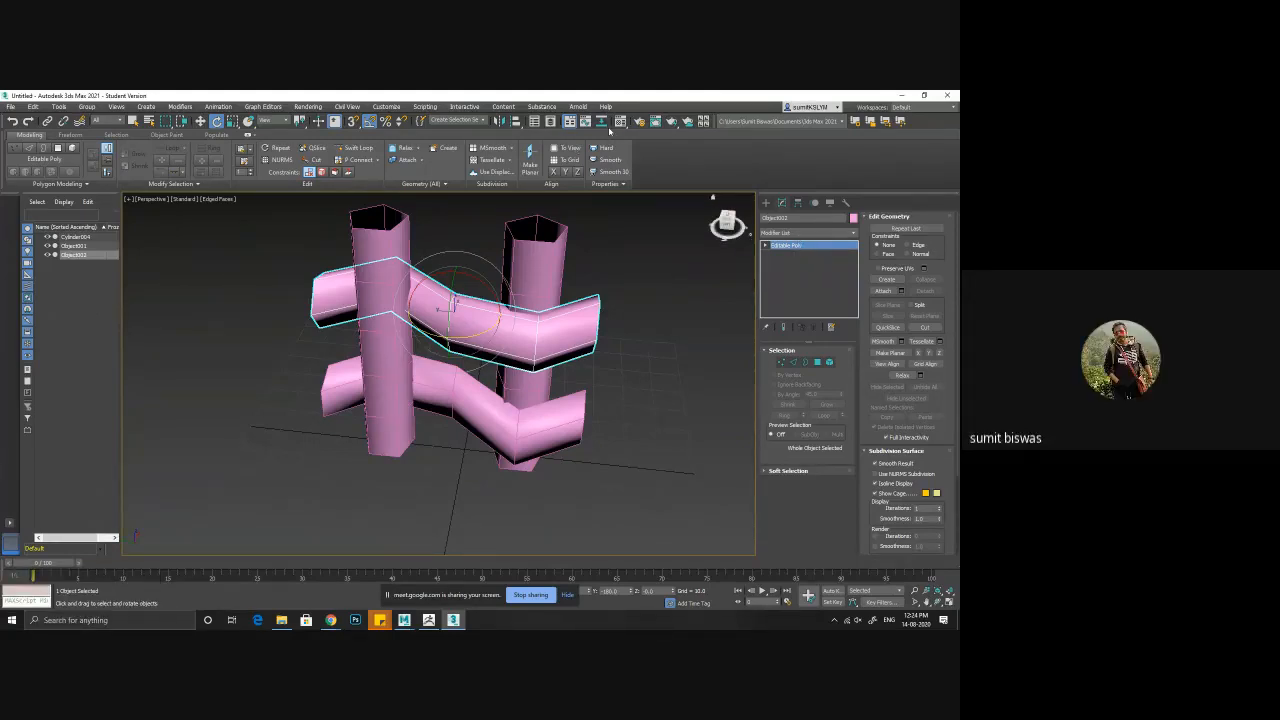
# - Mirror the upper bent cylinder without cloning so it passes in front of the left post and behind the right
pyautogui.click(502, 125)
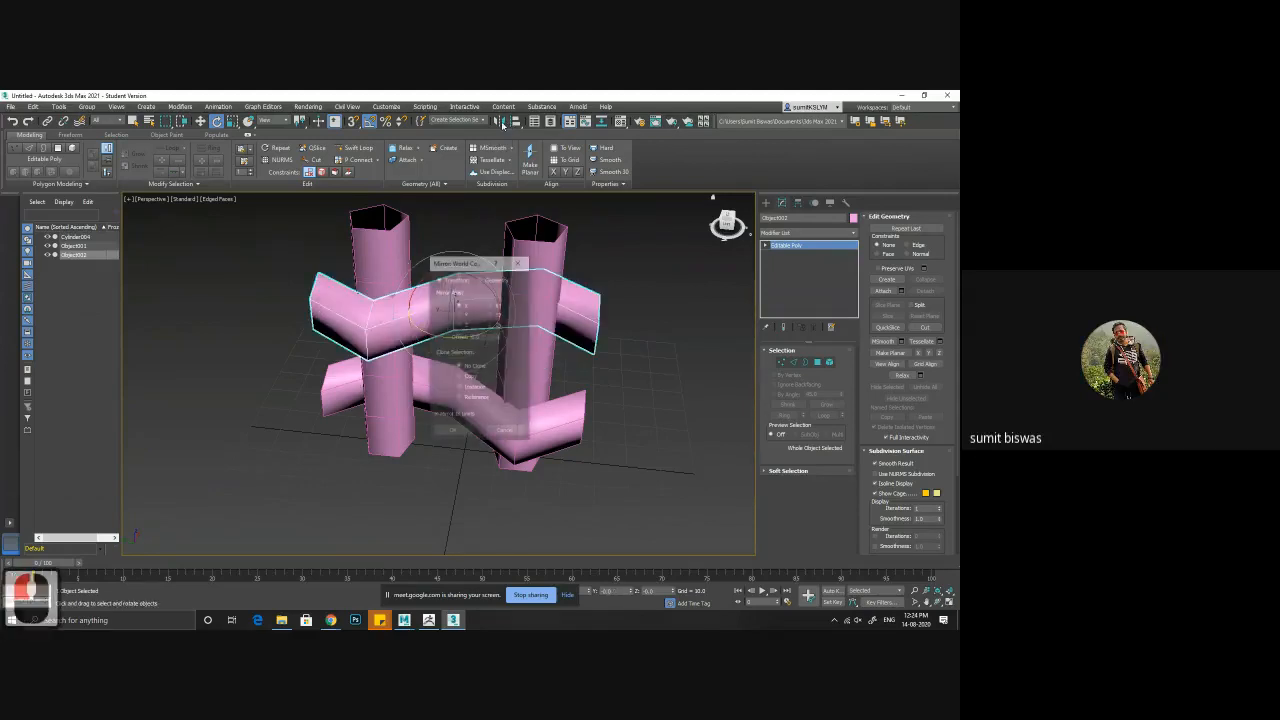
pyautogui.click(458, 432)
pyautogui.keyDown('alt'); pyautogui.moveTo(499, 488); pyautogui.dragTo(575, 267, button='middle'); pyautogui.keyUp('alt')
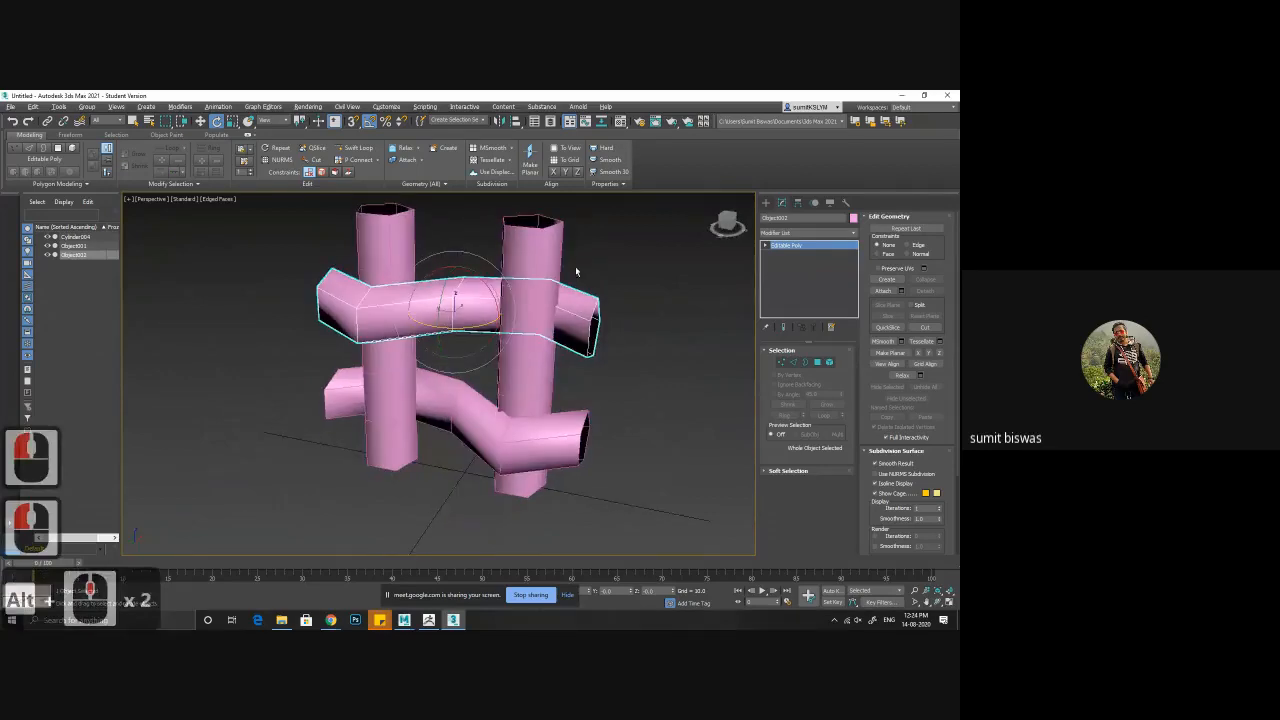
# - Remove the two middle horizontal edge loops of the right post together with their vertices
pyautogui.click(538, 241)
pyautogui.click(794, 363)
pyautogui.keyDown('alt'); pyautogui.moveTo(540, 380); pyautogui.dragTo(509, 317, button='middle'); pyautogui.keyUp('alt')
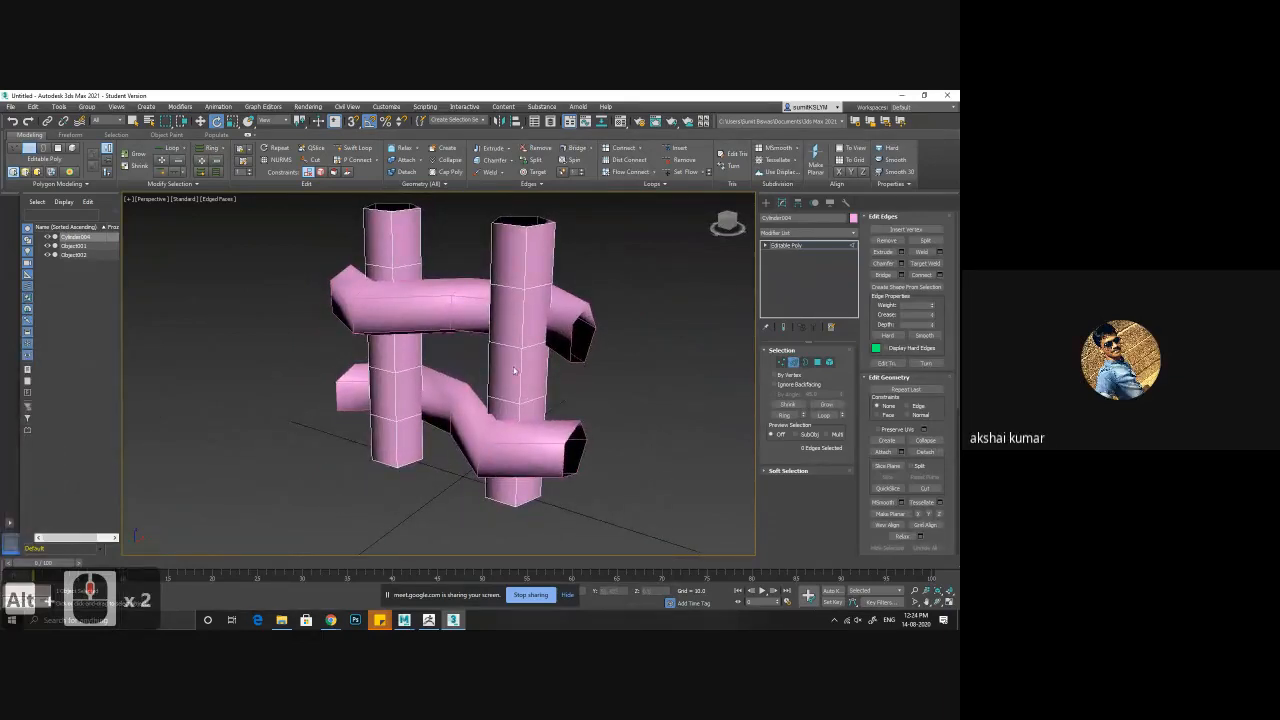
pyautogui.keyDown('alt'); pyautogui.moveTo(513, 386); pyautogui.dragTo(524, 385, button='middle'); pyautogui.keyUp('alt')
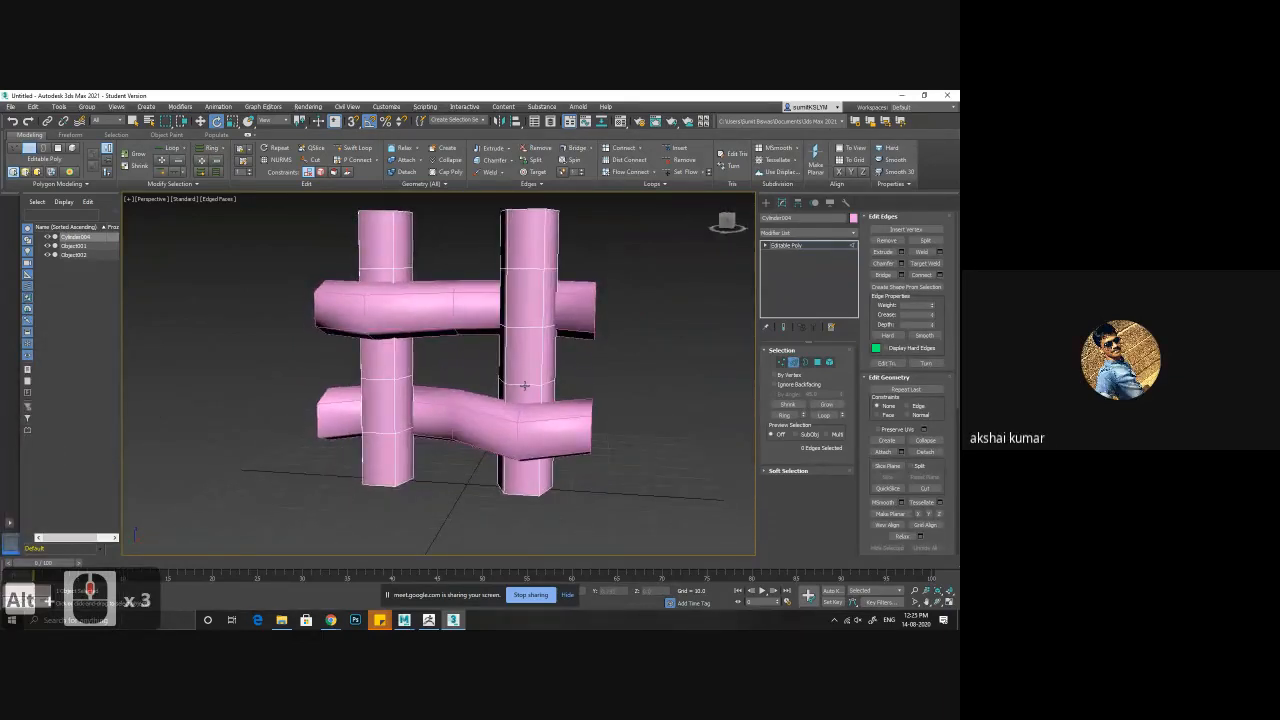
pyautogui.doubleClick(526, 377)
pyautogui.keyDown('ctrl'); pyautogui.doubleClick(536, 326); pyautogui.keyUp('ctrl')
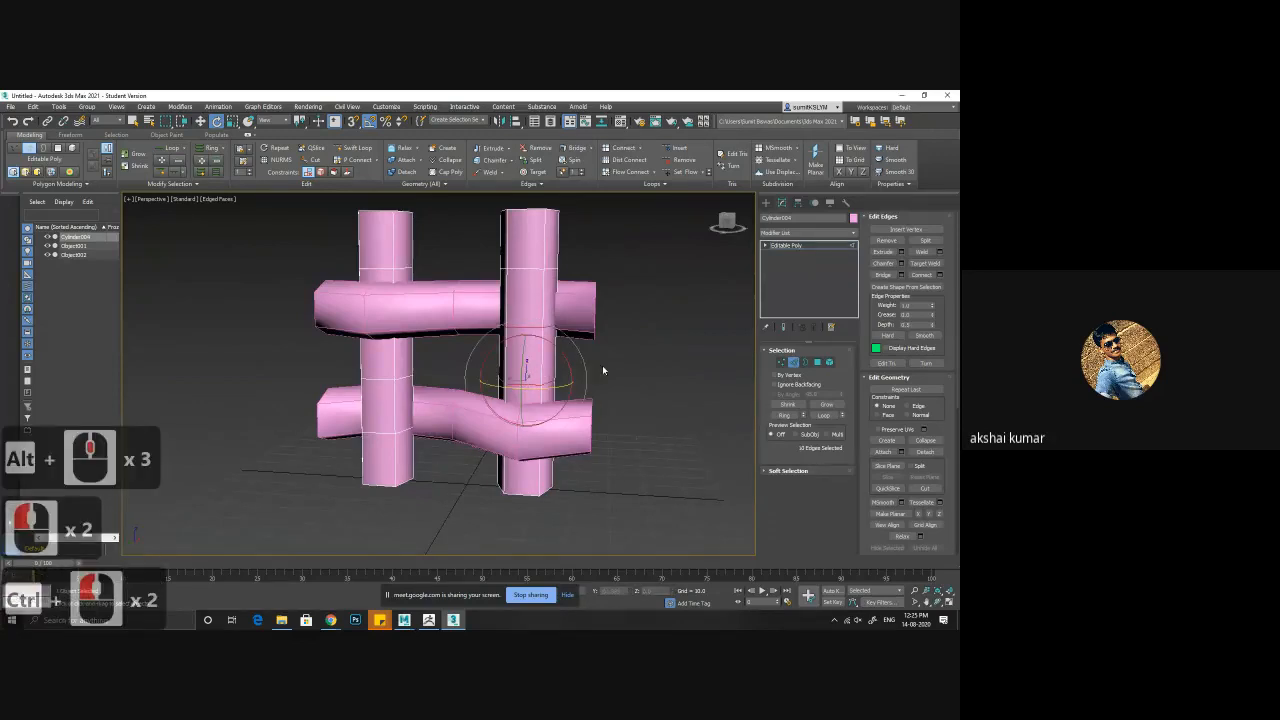
pyautogui.keyDown('alt'); pyautogui.moveTo(602, 365); pyautogui.dragTo(659, 374, button='middle'); pyautogui.keyUp('alt')
pyautogui.press('BackSpace')
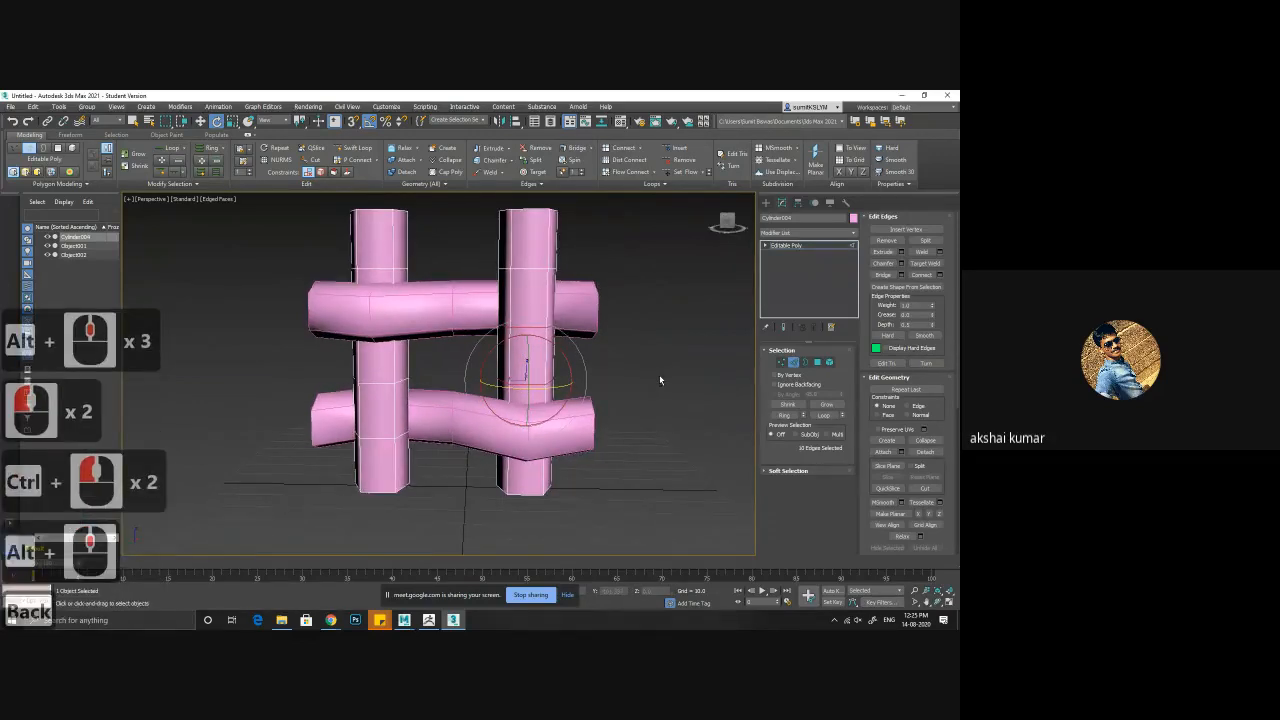
pyautogui.hotkey('ctrl', 'BackSpace')
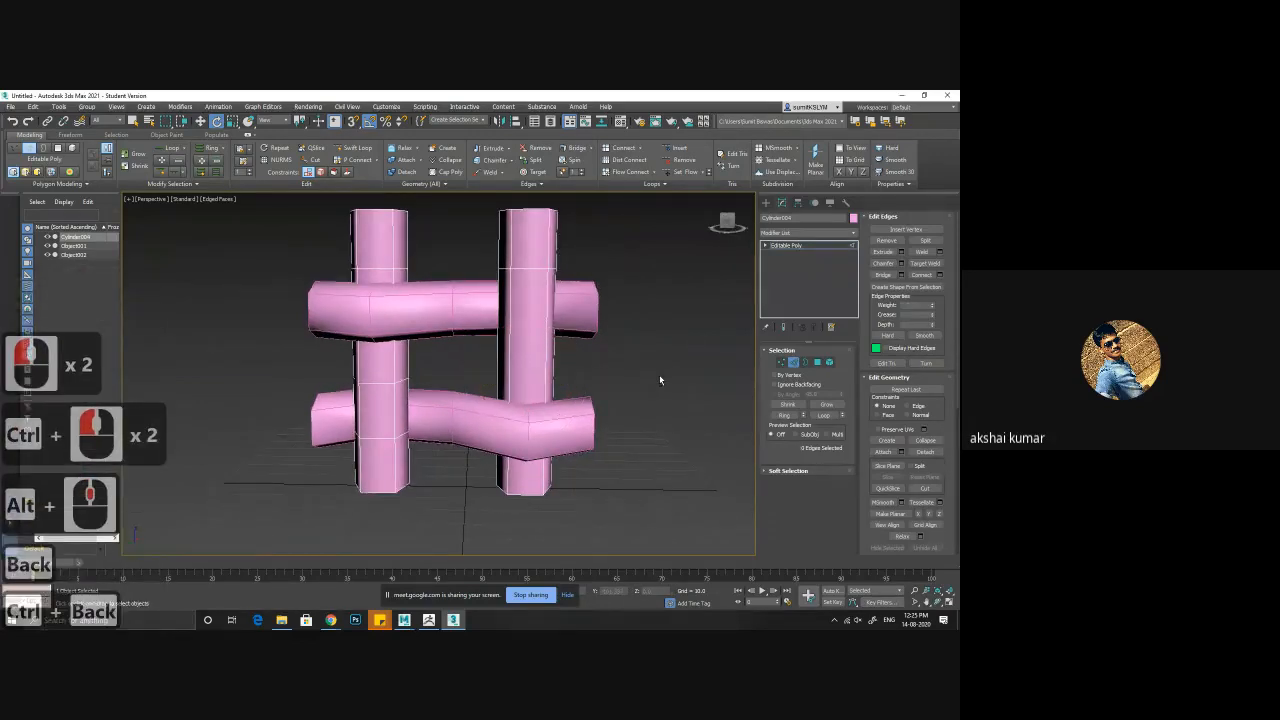
# - Remove the two middle horizontal edge loops of the left post together with their vertices
pyautogui.tripleClick(382, 381)
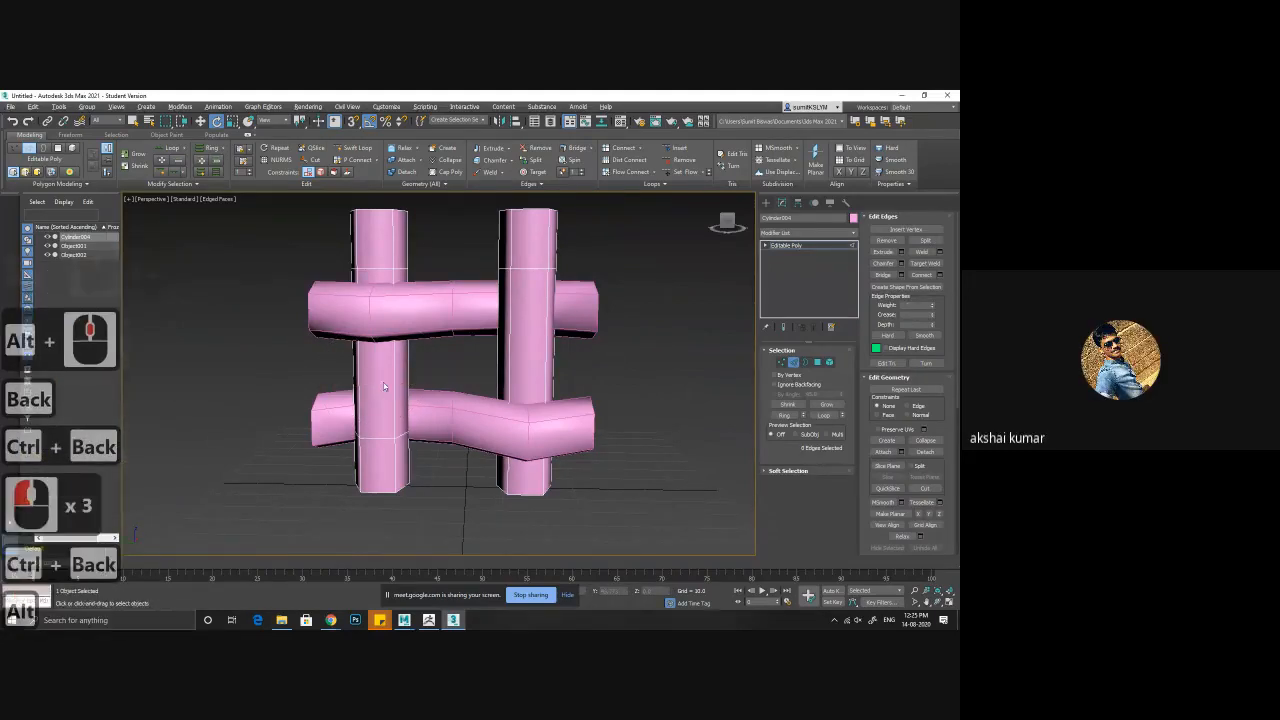
pyautogui.keyDown('alt'); pyautogui.moveTo(383, 382); pyautogui.dragTo(263, 400, button='middle'); pyautogui.keyUp('alt')
pyautogui.doubleClick(536, 334)
pyautogui.hotkey('ctrl', 'BackSpace')
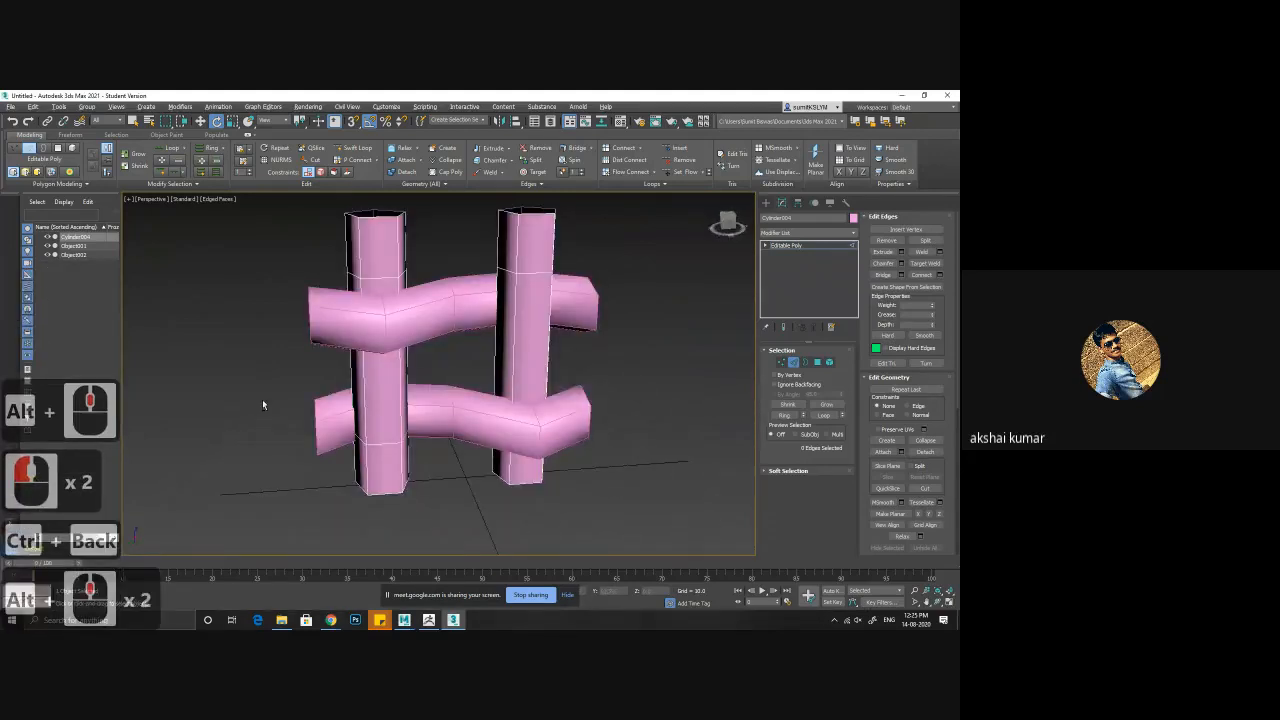
# - Move the right and left post elements inward so they stand close together, then leave element editing
pyautogui.click(829, 362)
pyautogui.click(530, 340)
pyautogui.press('w')
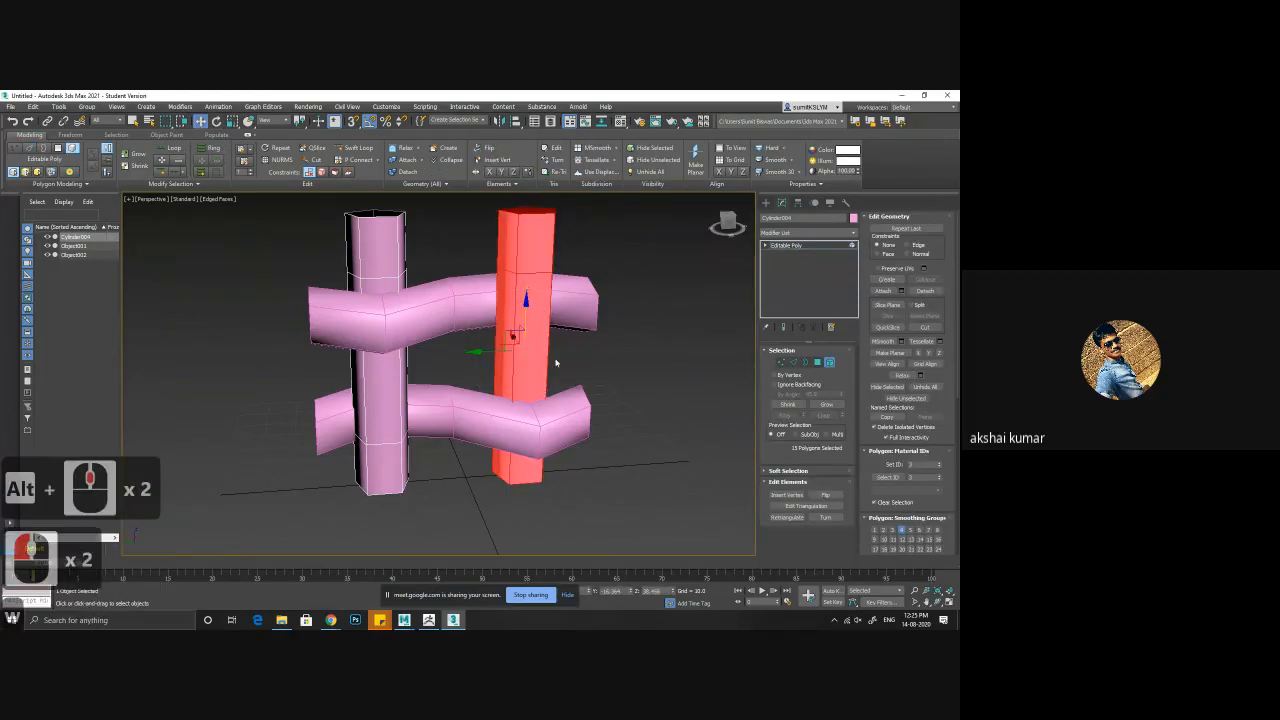
pyautogui.moveTo(478, 352); pyautogui.dragTo(438, 354)
pyautogui.click(386, 295)
pyautogui.moveTo(332, 358); pyautogui.dragTo(357, 358)
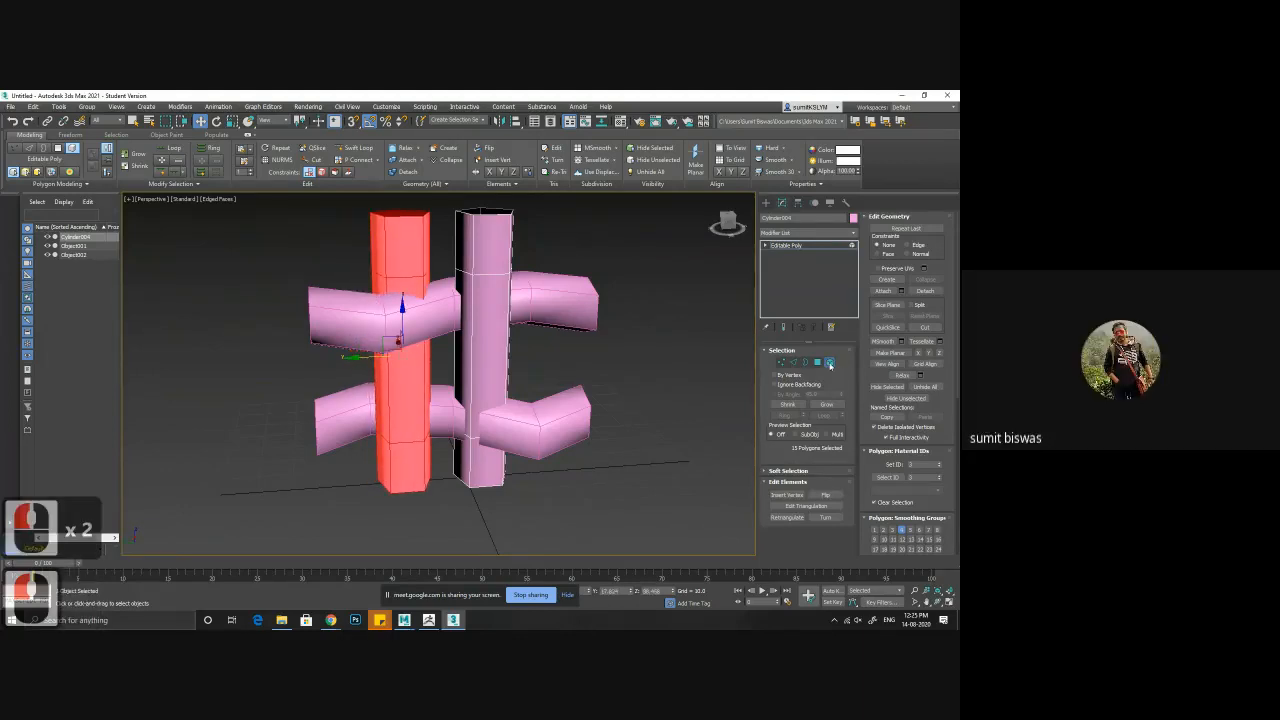
pyautogui.click(829, 365)
# - Move the upper bent cylinder down, closer to the lower one
pyautogui.click(450, 300)
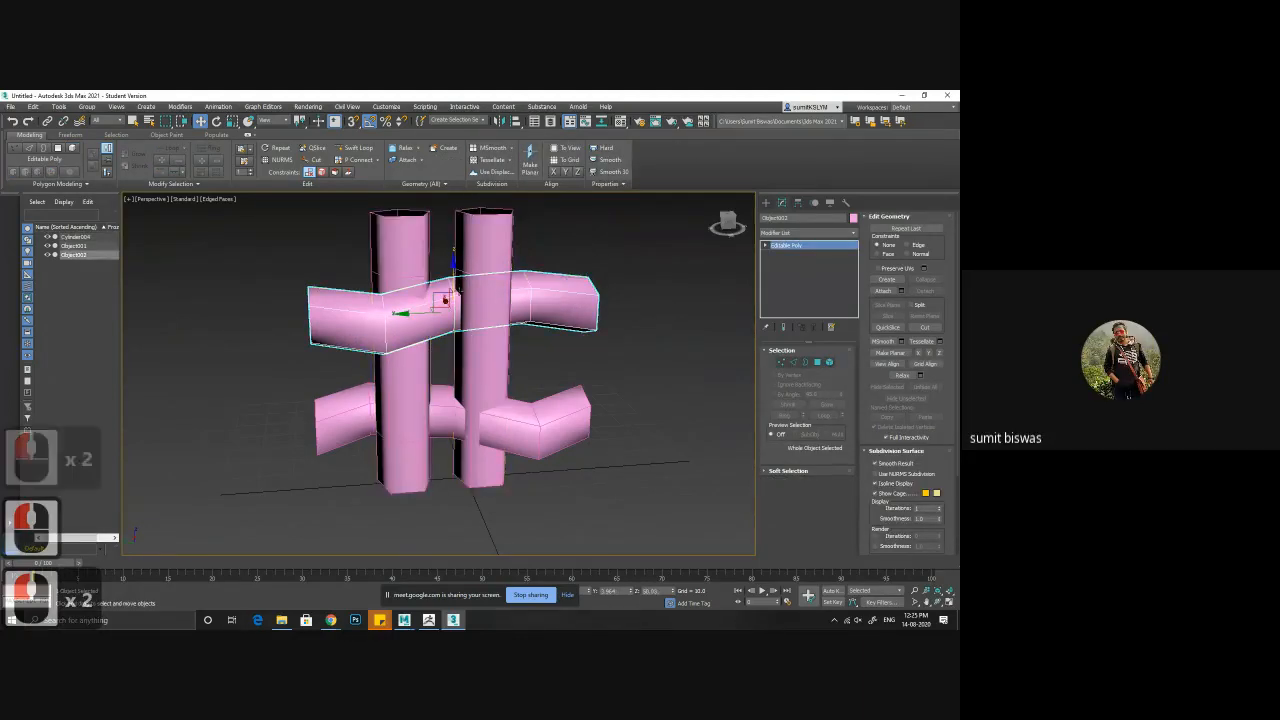
pyautogui.moveTo(455, 268); pyautogui.dragTo(458, 305)
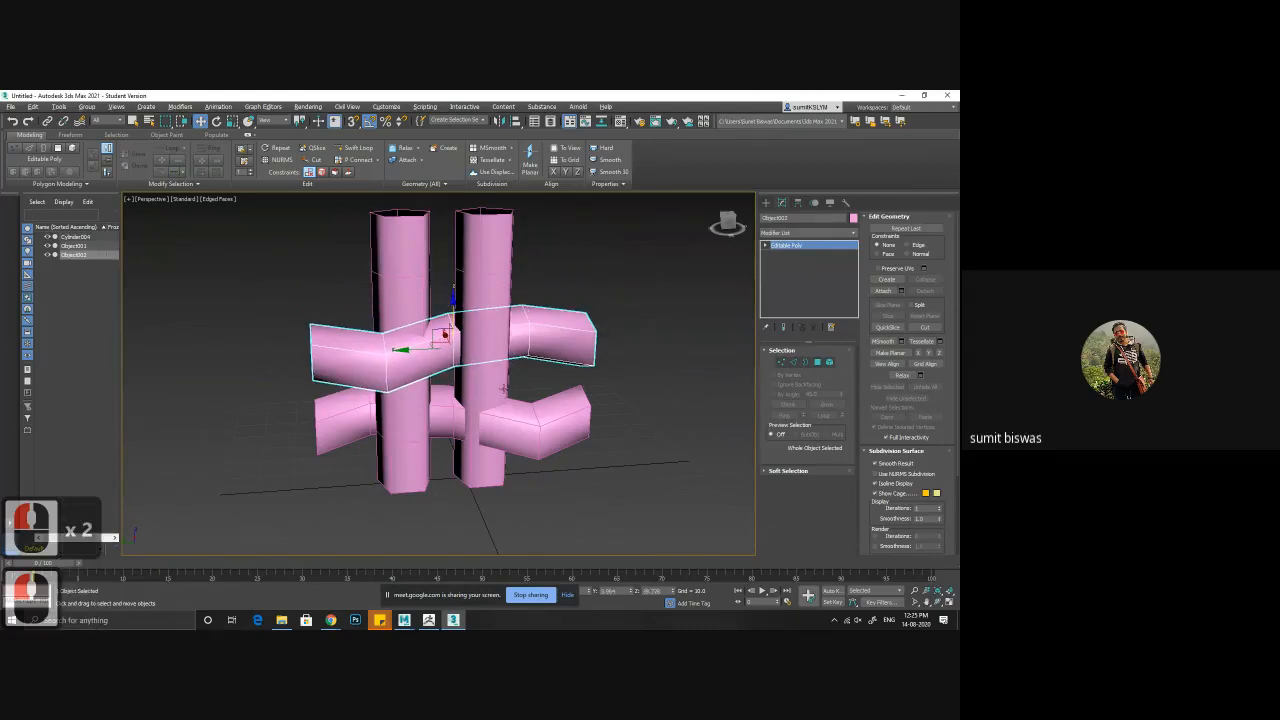
# - Move the right bend's edge loop of the upper bent cylinder inward along its length, behind the right post
pyautogui.moveTo(503, 388)
pyautogui.keyDown('alt'); pyautogui.mouseDown(button='middle')
pyautogui.moveTo(495, 372)
pyautogui.moveTo(483, 398)
pyautogui.mouseUp(button='middle'); pyautogui.keyUp('alt')
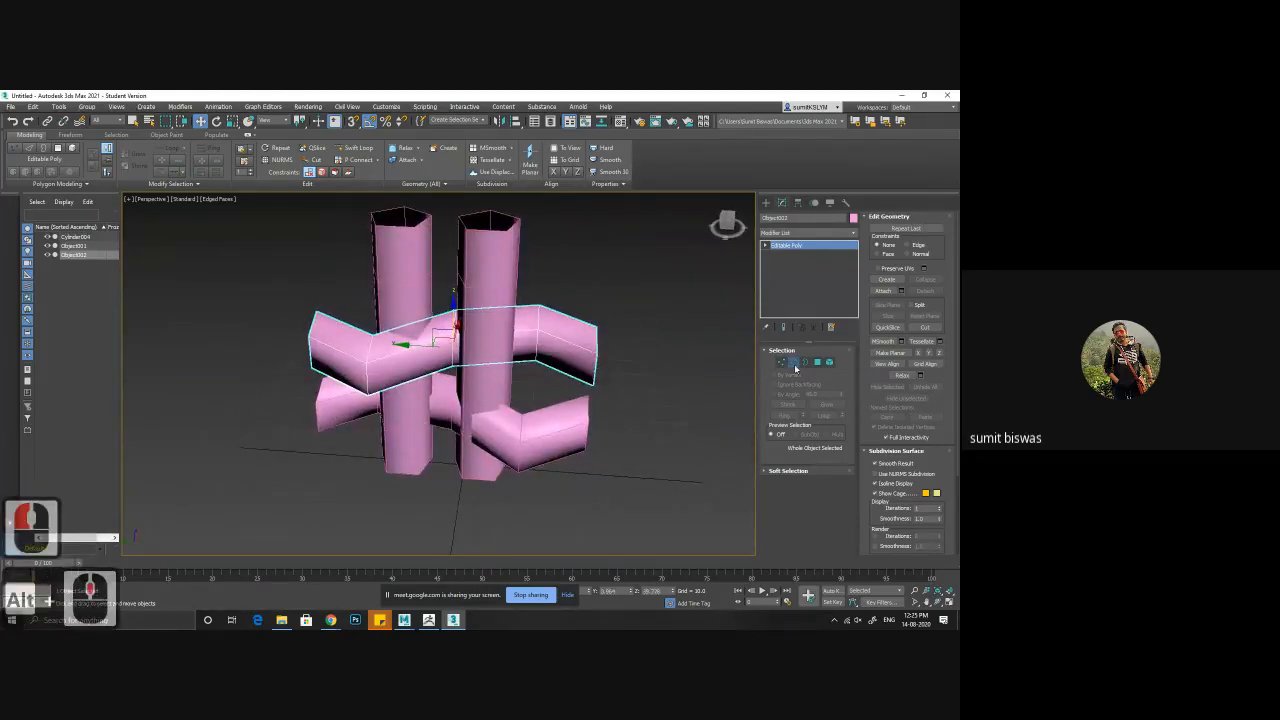
pyautogui.click(795, 365)
pyautogui.doubleClick(525, 322)
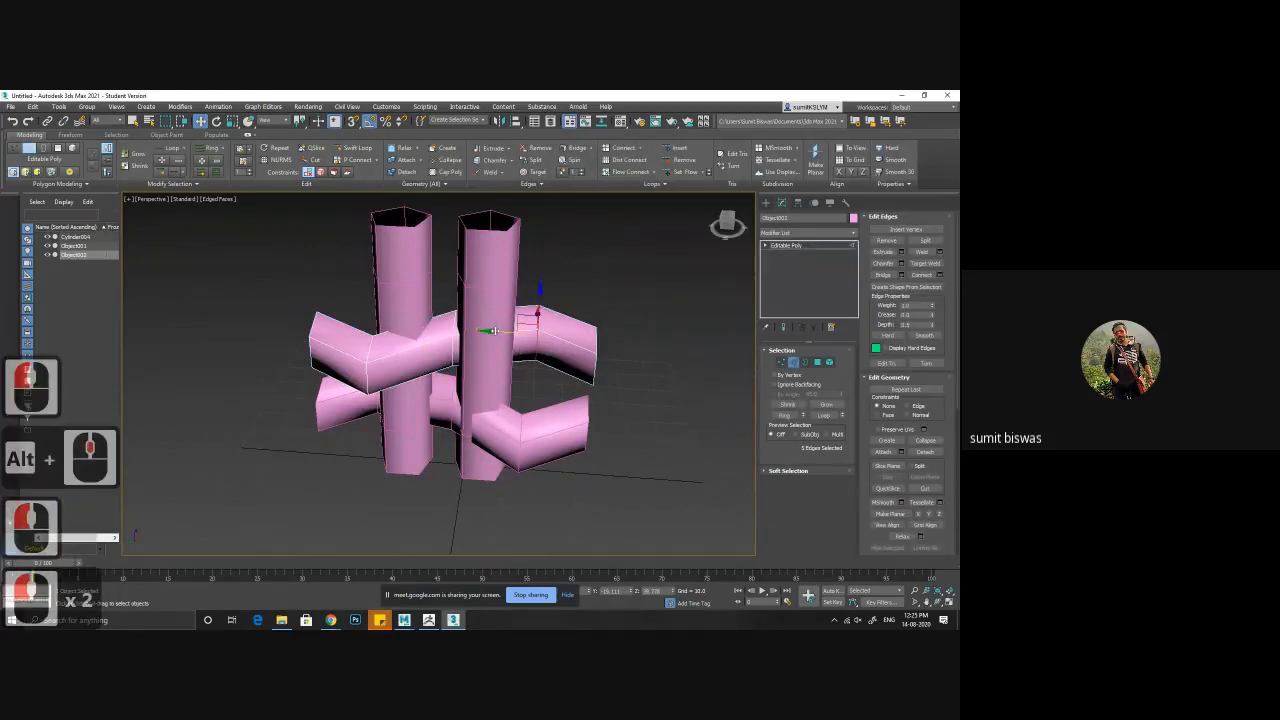
pyautogui.doubleClick(463, 329)
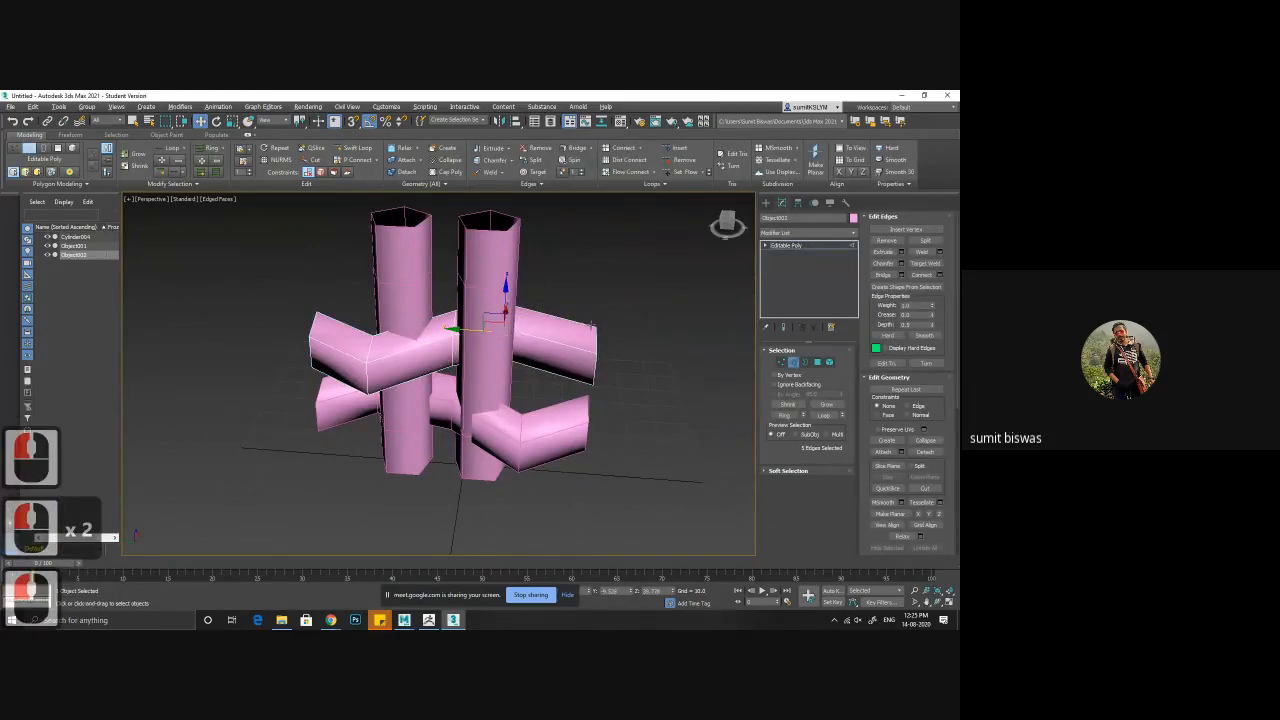
pyautogui.keyDown('alt'); pyautogui.moveTo(590, 325); pyautogui.dragTo(560, 400, button='middle'); pyautogui.keyUp('alt')
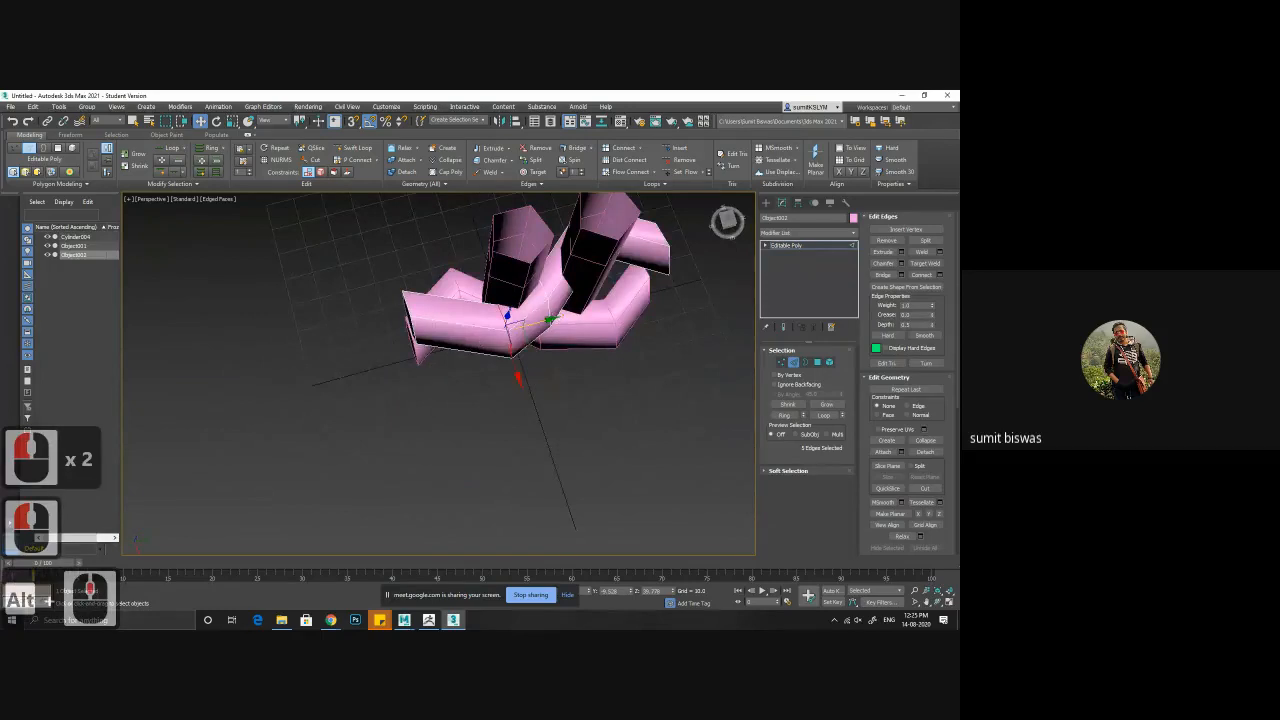
pyautogui.moveTo(550, 320); pyautogui.dragTo(561, 317)
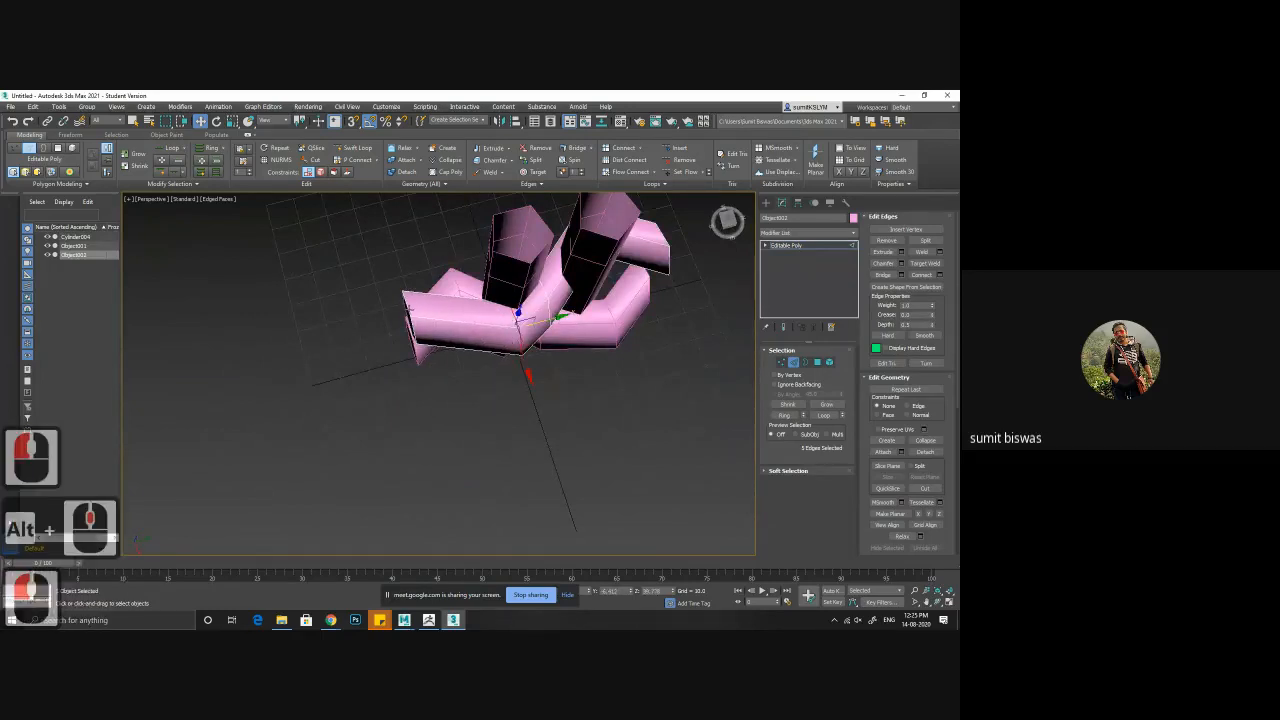
# - Shorten the upper bent cylinder by moving its end edge loops inward, closer to the posts
pyautogui.doubleClick(408, 309)
pyautogui.moveTo(455, 304); pyautogui.dragTo(493, 299)
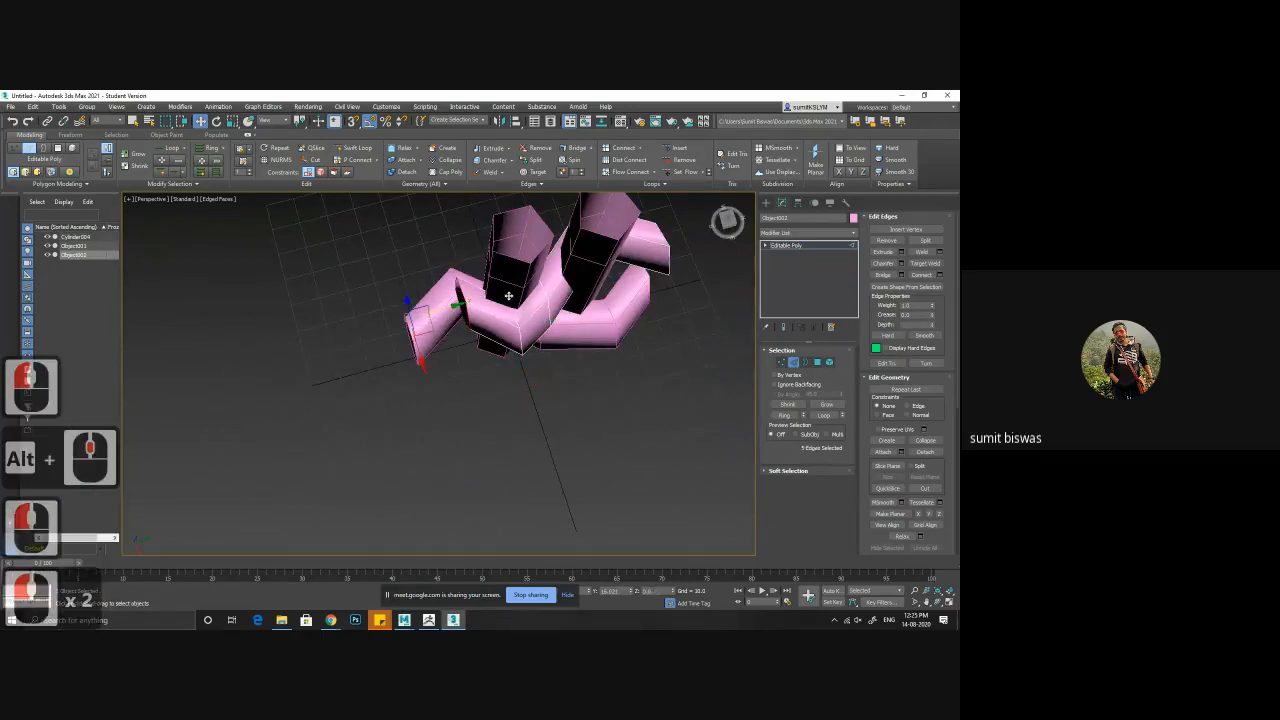
pyautogui.keyDown('alt'); pyautogui.moveTo(508, 296); pyautogui.dragTo(446, 383, button='middle'); pyautogui.keyUp('alt')
pyautogui.click(249, 298)
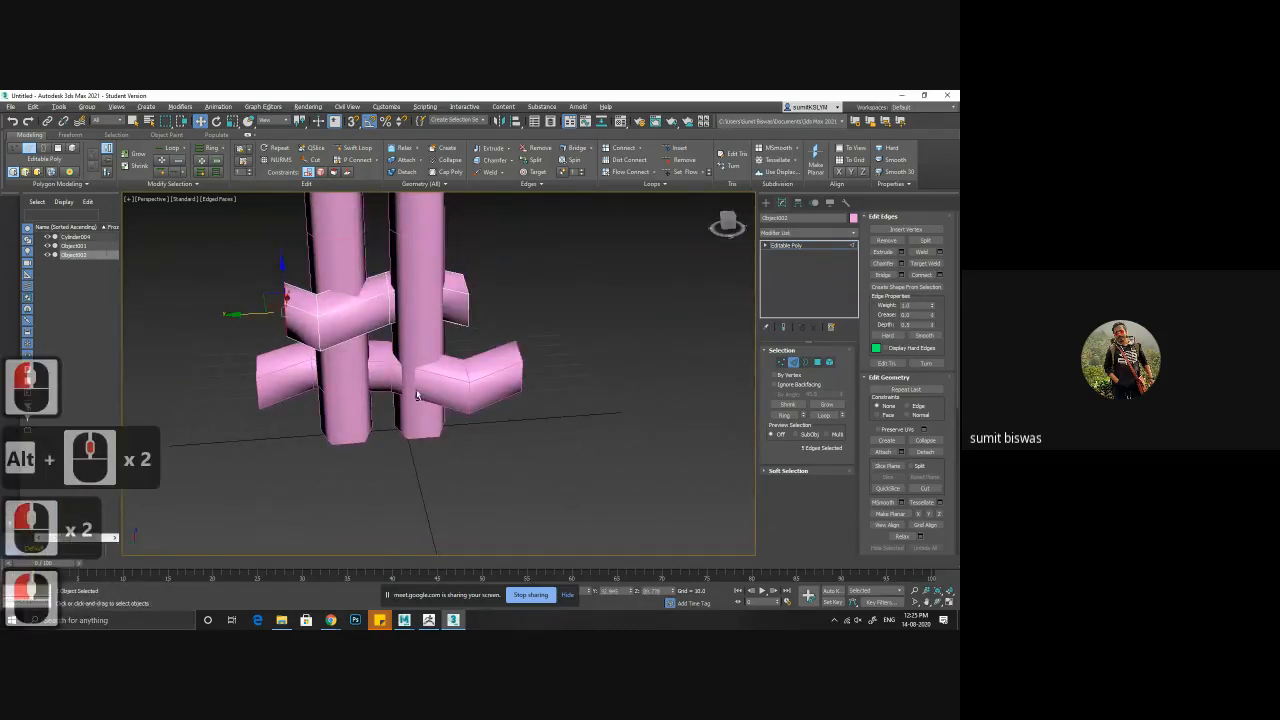
pyautogui.keyDown('alt'); pyautogui.moveTo(234, 313); pyautogui.dragTo(494, 397, button='middle'); pyautogui.keyUp('alt')
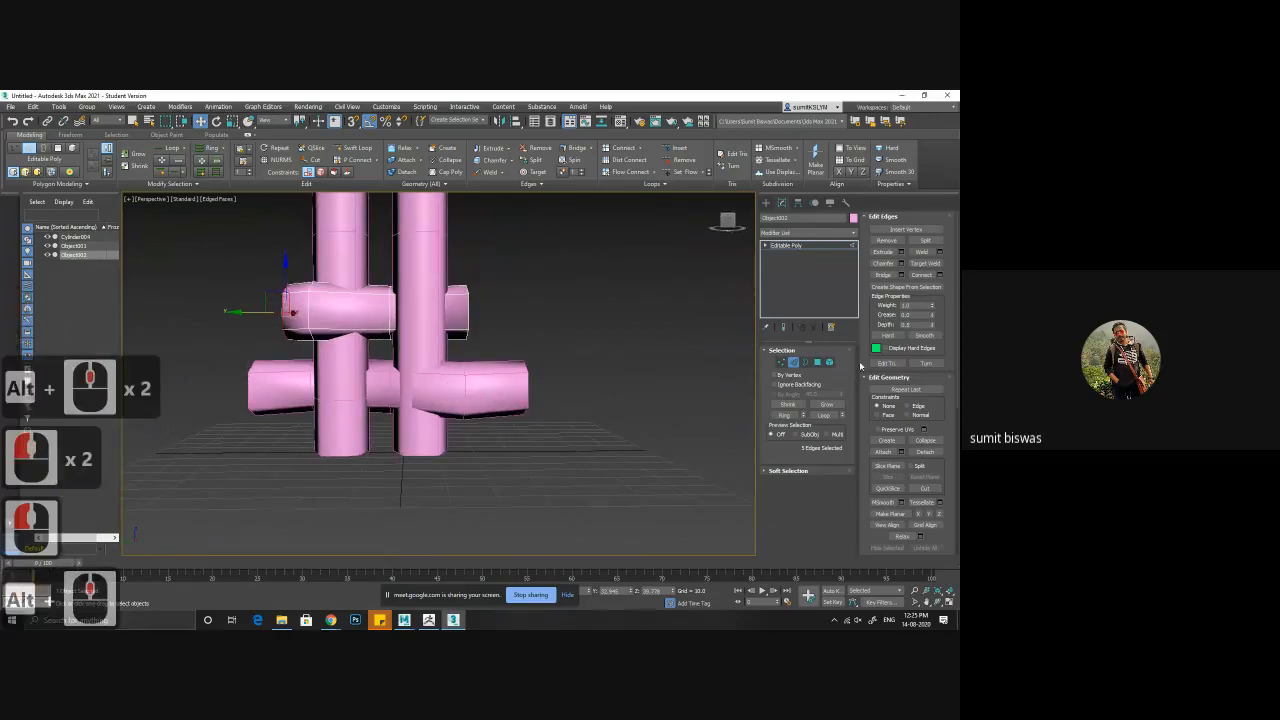
# - Leave edge editing and delete the lower bent cylinder
pyautogui.click(793, 362)
pyautogui.click(492, 394)
pyautogui.press('Delete')
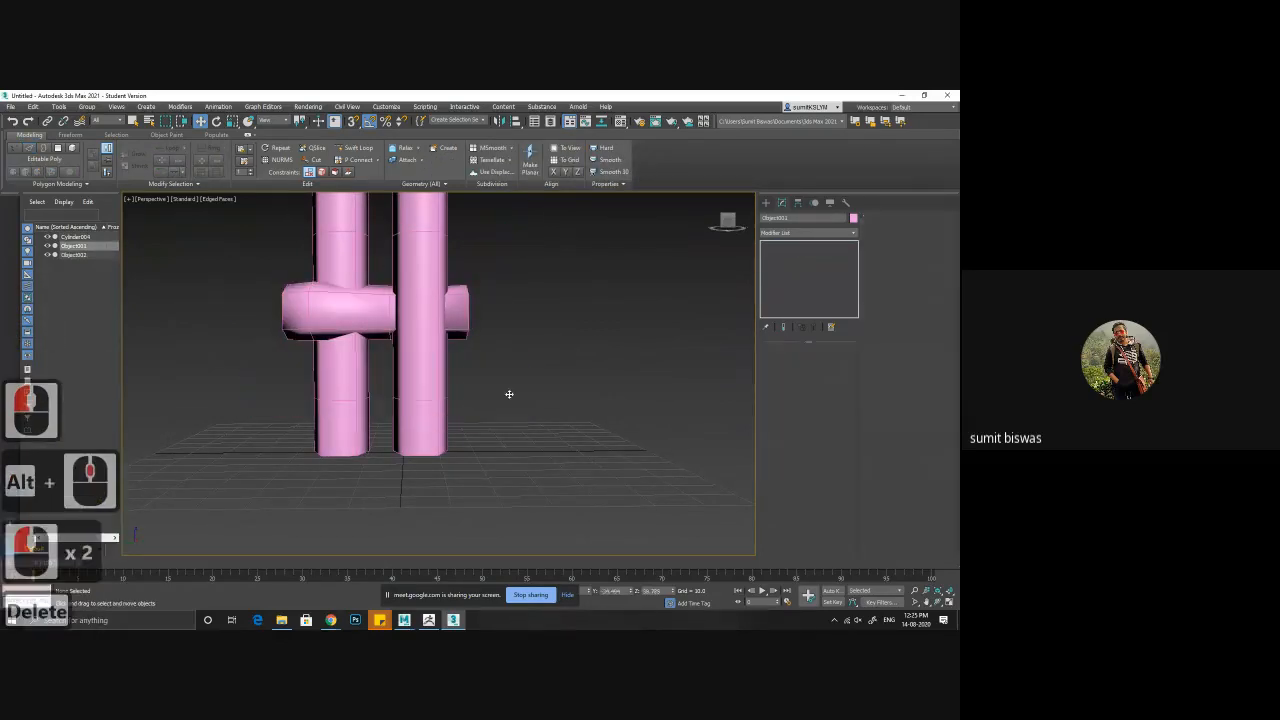
# - Copy the upper bent cylinder straight down and mirror the copy on the X axis with No Clone
pyautogui.doubleClick(458, 330)
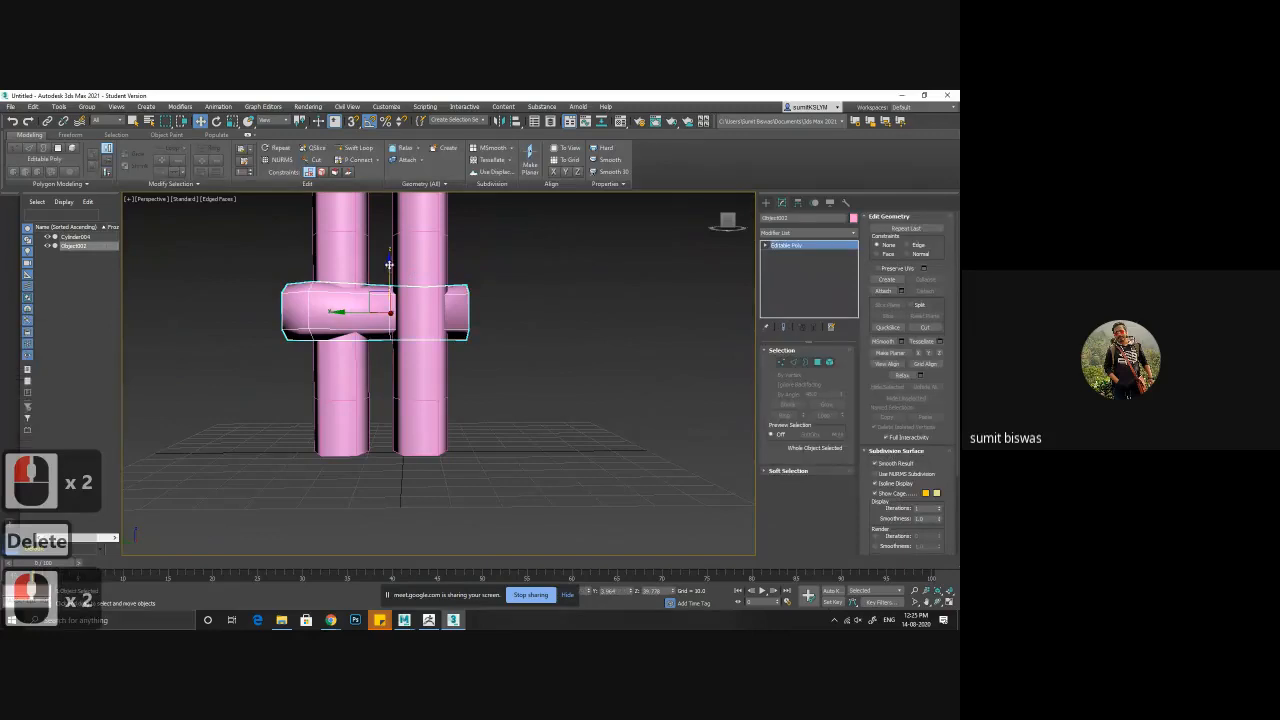
pyautogui.keyDown('shift'); pyautogui.moveTo(389, 338); pyautogui.dragTo(389, 411); pyautogui.keyUp('shift')
pyautogui.click(482, 397)
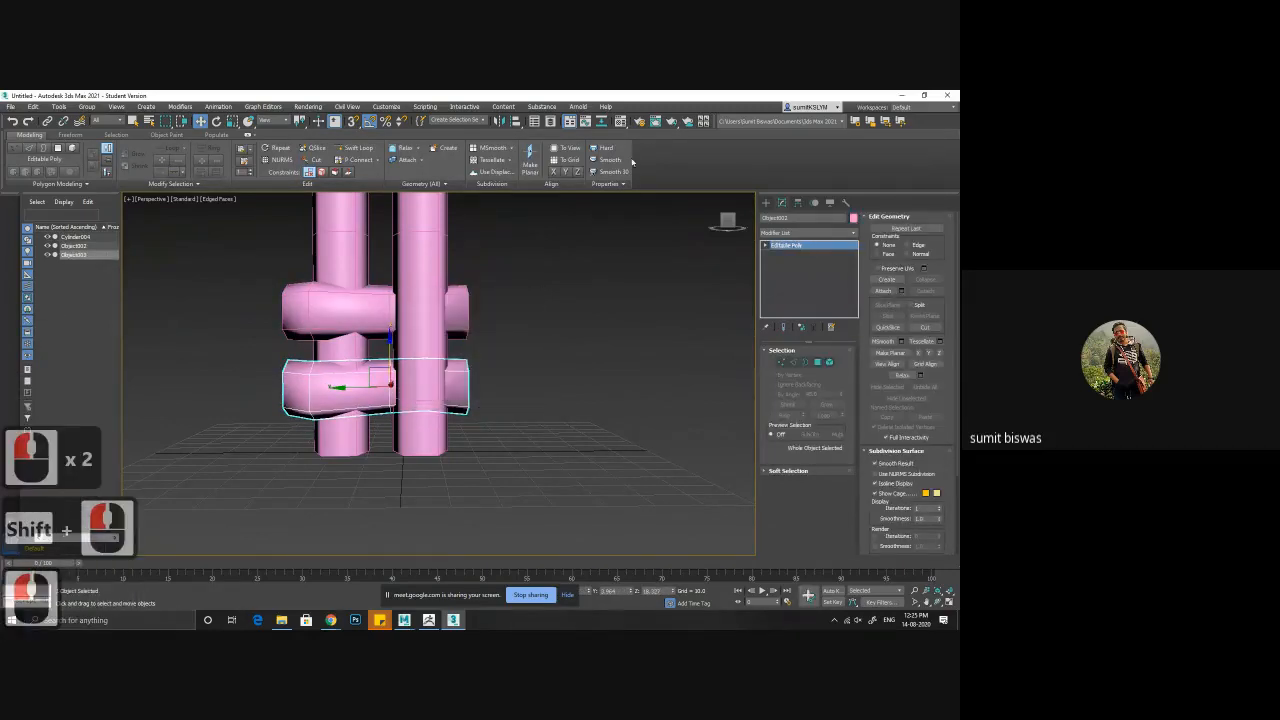
pyautogui.click(500, 122)
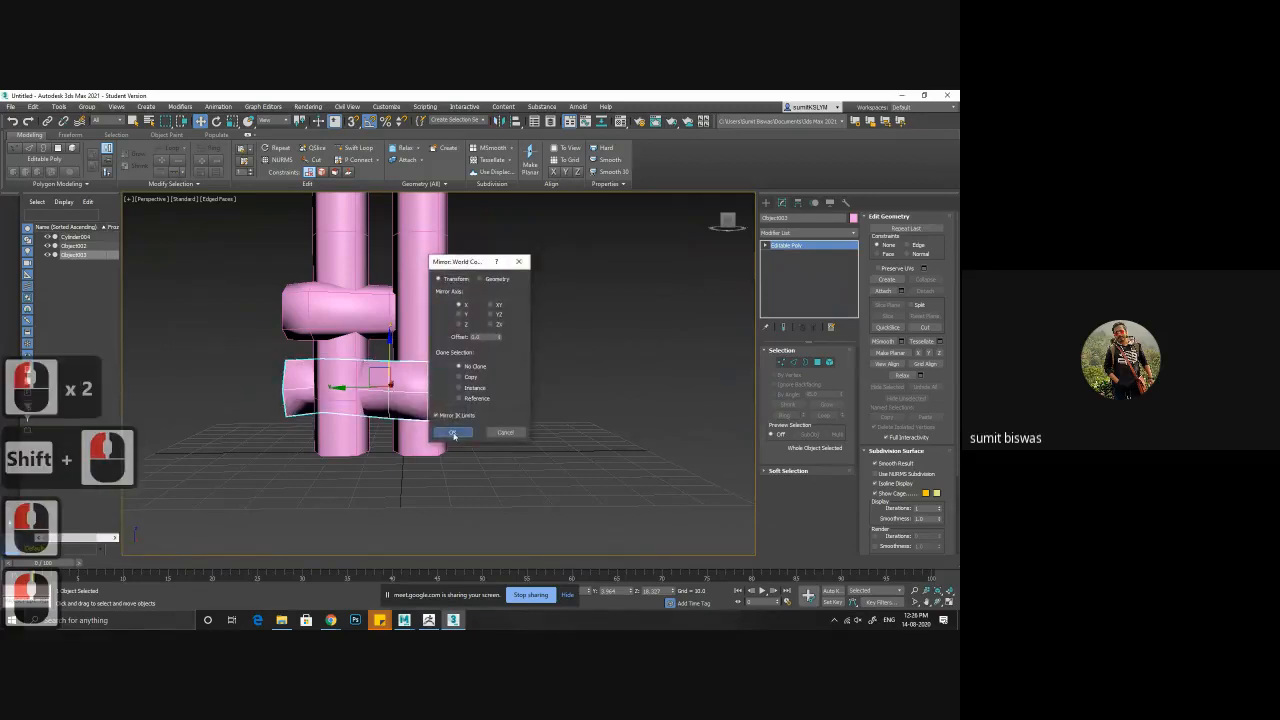
pyautogui.click(454, 433)
pyautogui.keyDown('alt'); pyautogui.moveTo(492, 298); pyautogui.dragTo(730, 346, button='middle'); pyautogui.keyUp('alt')
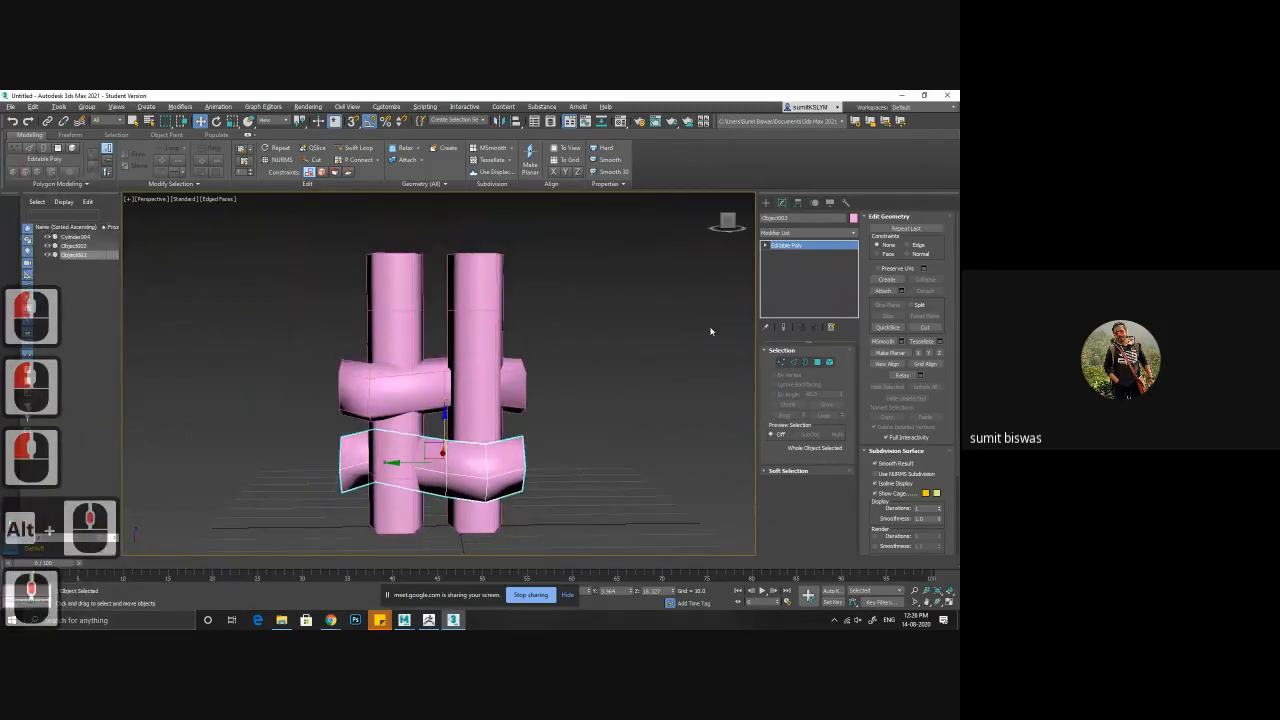
# - Delete both vertical post elements, keeping only the two bent horizontal cylinders
pyautogui.click(490, 302)
pyautogui.press('2')
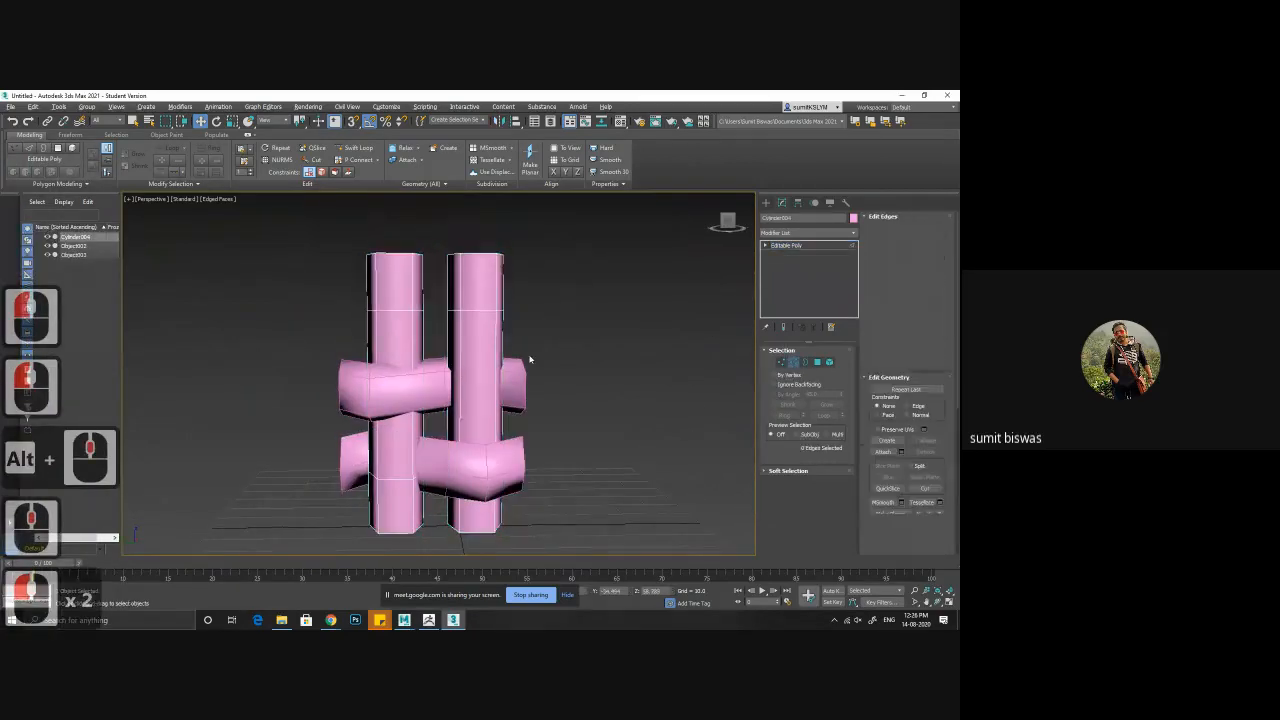
pyautogui.doubleClick(486, 310)
pyautogui.keyDown('ctrl'); pyautogui.click(392, 312); pyautogui.keyUp('ctrl')
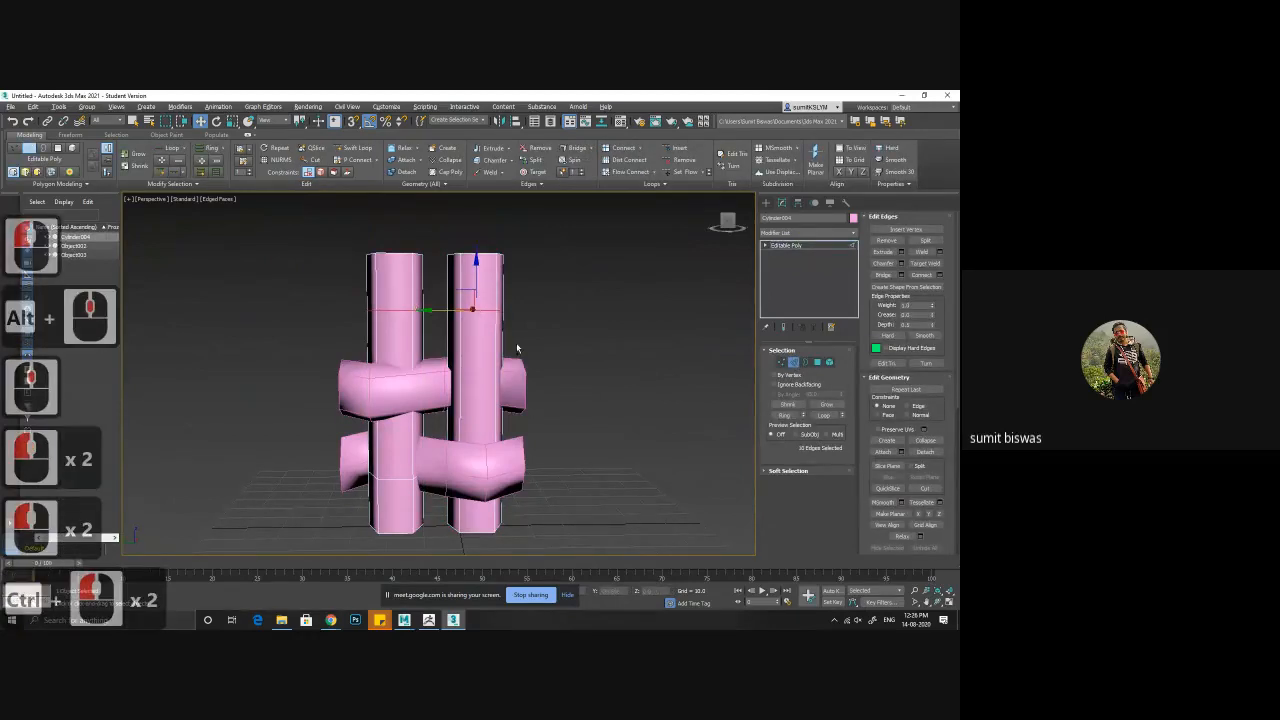
pyautogui.click(829, 361)
pyautogui.click(472, 368)
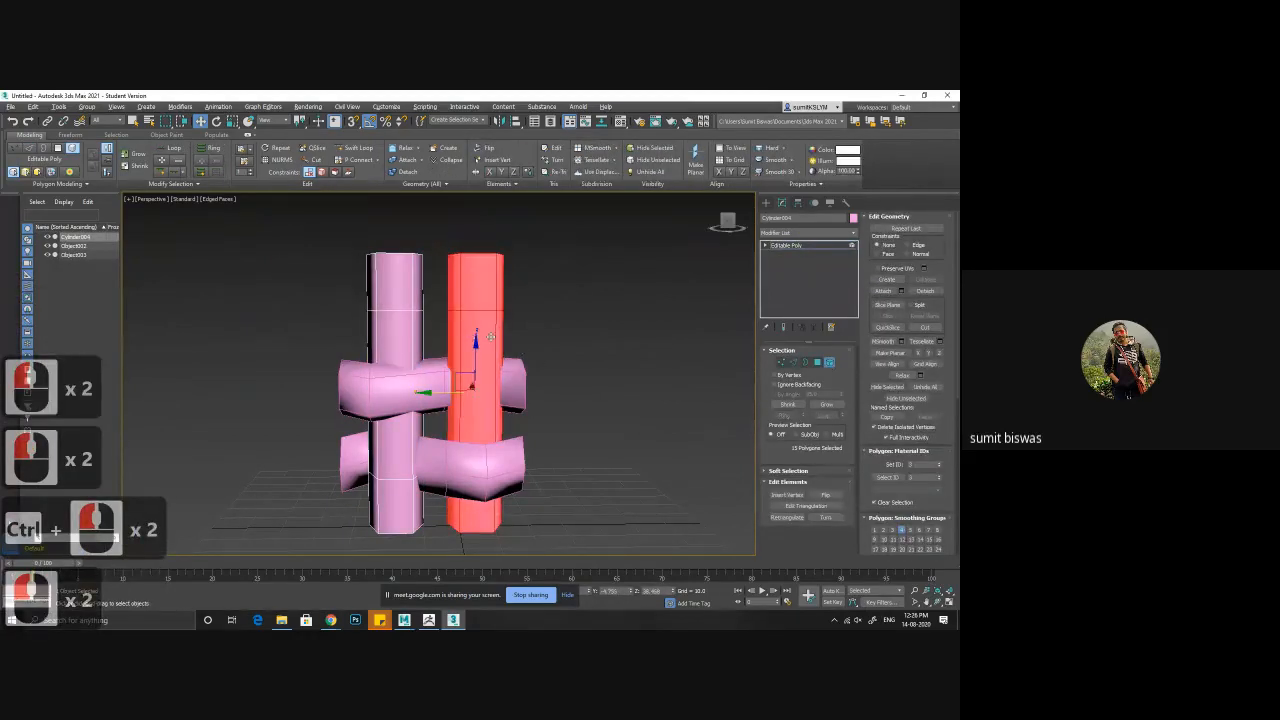
pyautogui.press('Delete')
pyautogui.click(407, 311)
pyautogui.press('Delete')
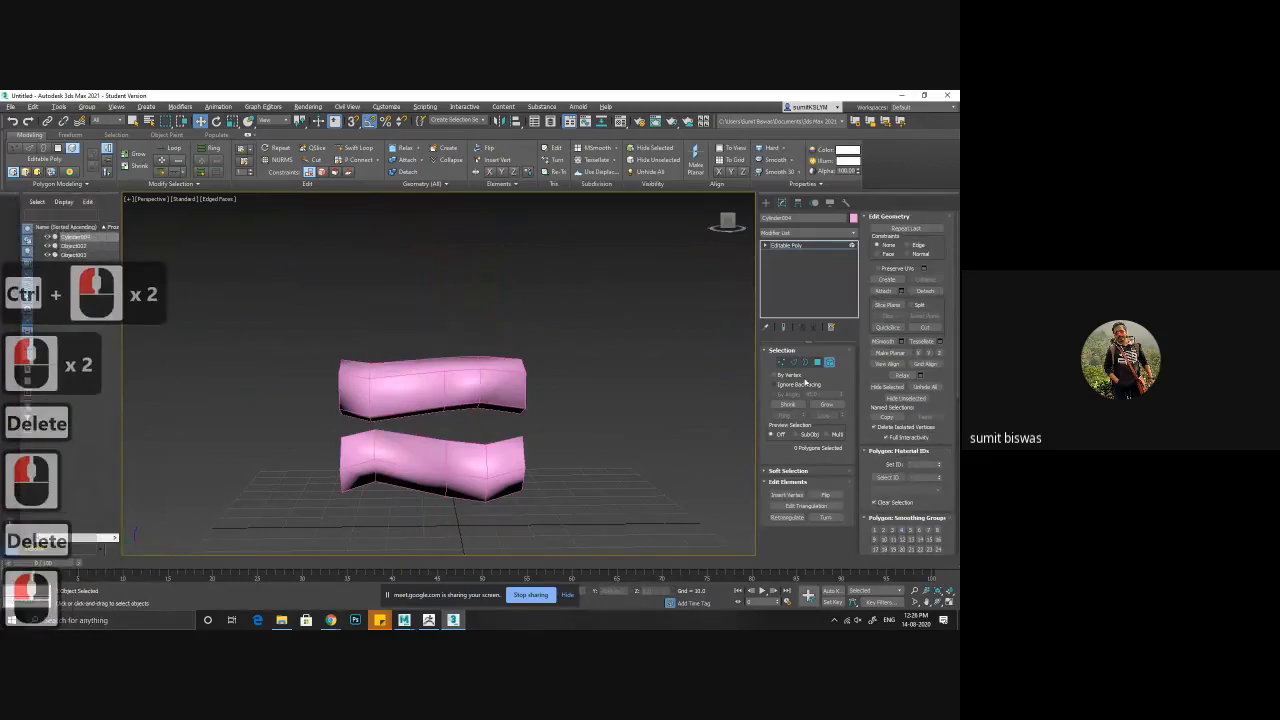
pyautogui.click(829, 363)
# - Attach the lower bent cylinder to the upper one so they form a single object
pyautogui.click(498, 385)
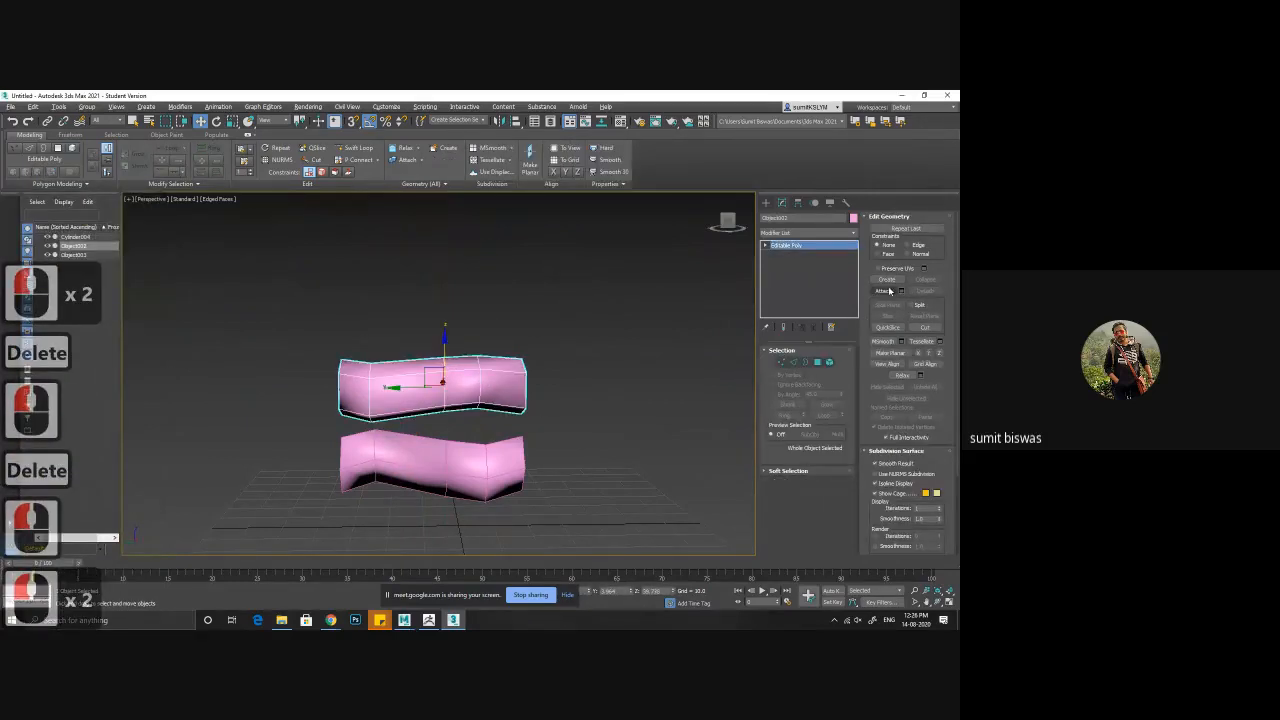
pyautogui.click(886, 291)
pyautogui.click(444, 460)
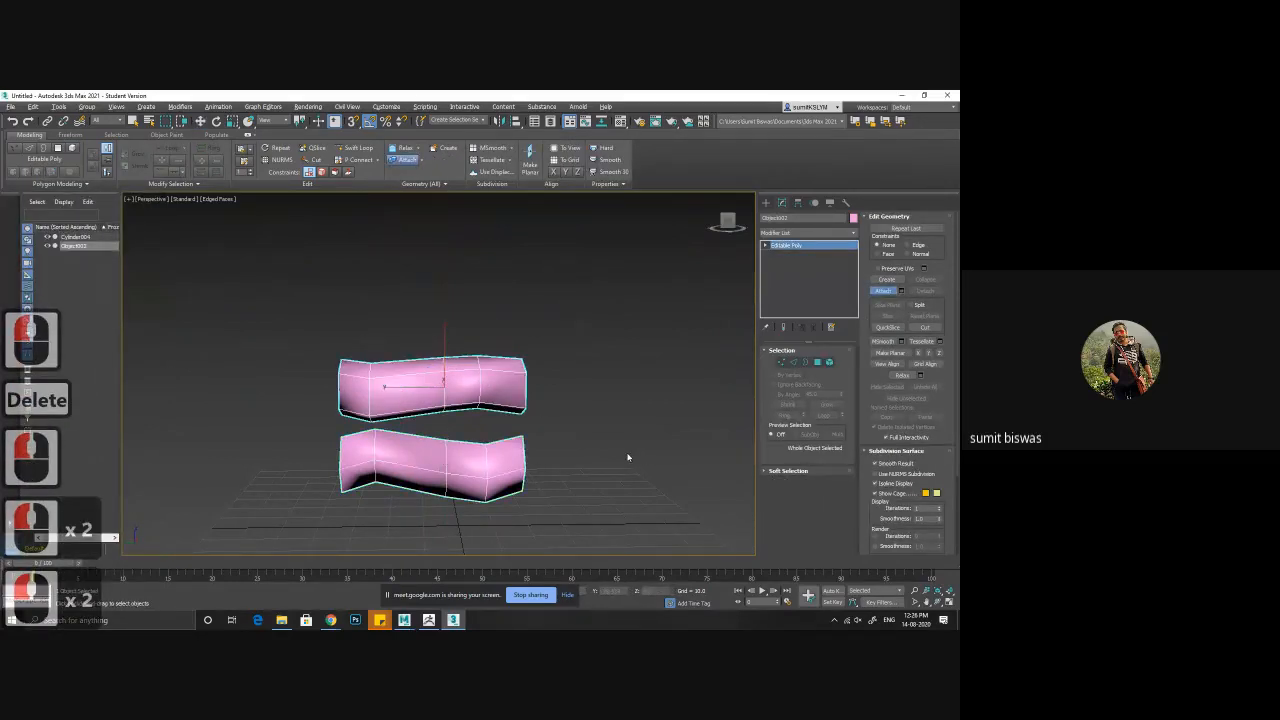
# - Make a rotated copy of the attached bent pair so that the copy stands vertically across the original
pyautogui.press('w')
pyautogui.press('e')
pyautogui.press('shift')
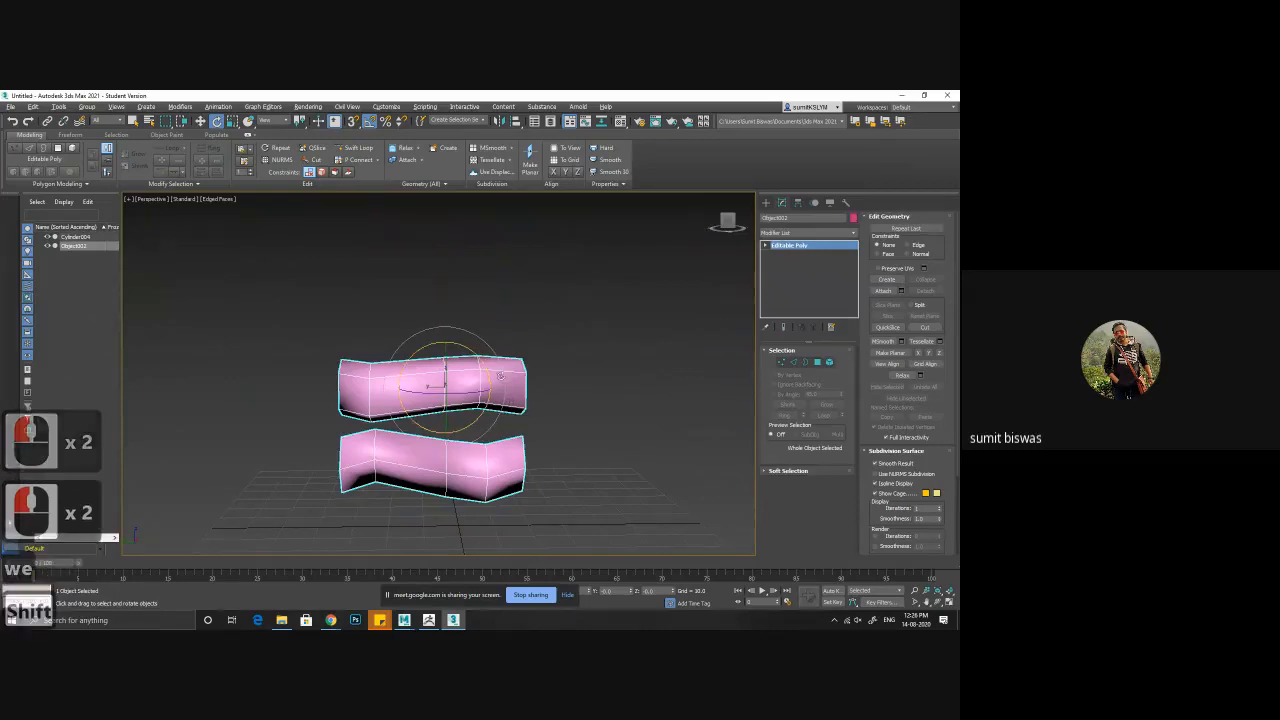
pyautogui.moveTo(498, 375)
pyautogui.keyDown('shift'); pyautogui.mouseDown()
pyautogui.moveTo(530, 411)
pyautogui.moveTo(483, 397)
pyautogui.mouseUp(); pyautogui.keyUp('shift')
pyautogui.click(483, 397)
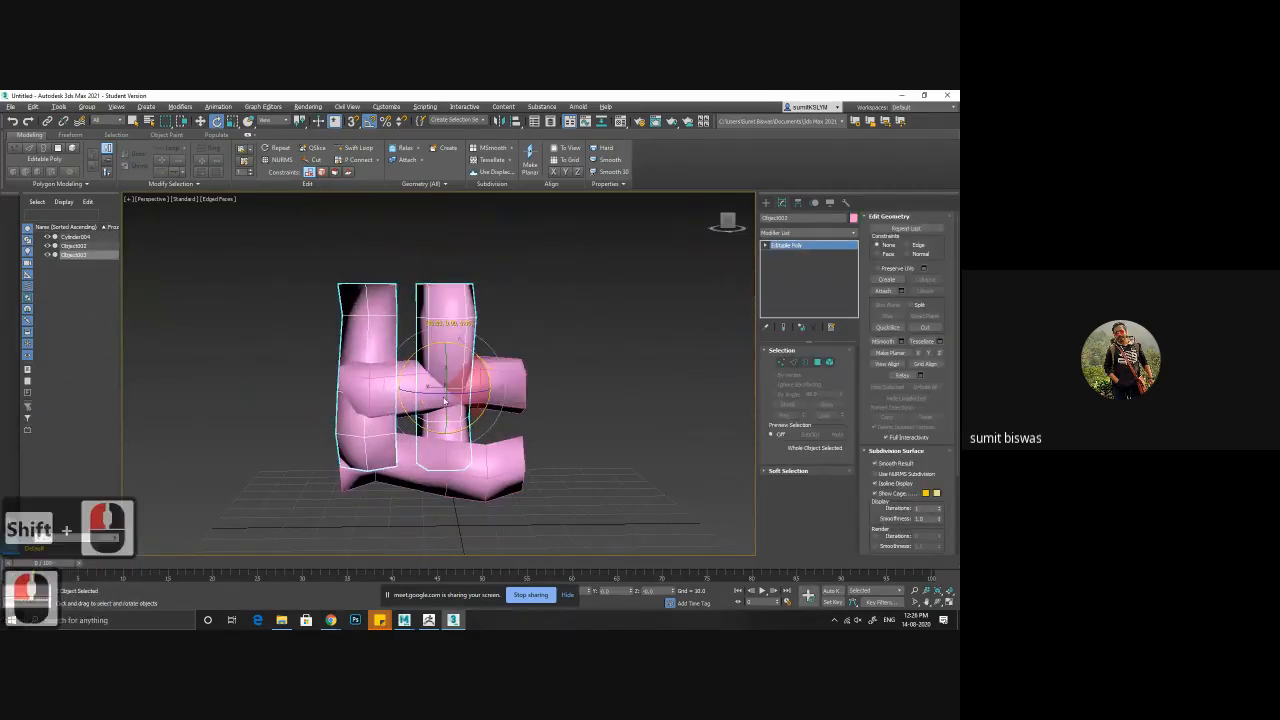
# - Move the vertical pair sideways and in depth so it interlaces with the horizontal pair
pyautogui.press('w')
pyautogui.moveTo(395, 387); pyautogui.dragTo(427, 427)
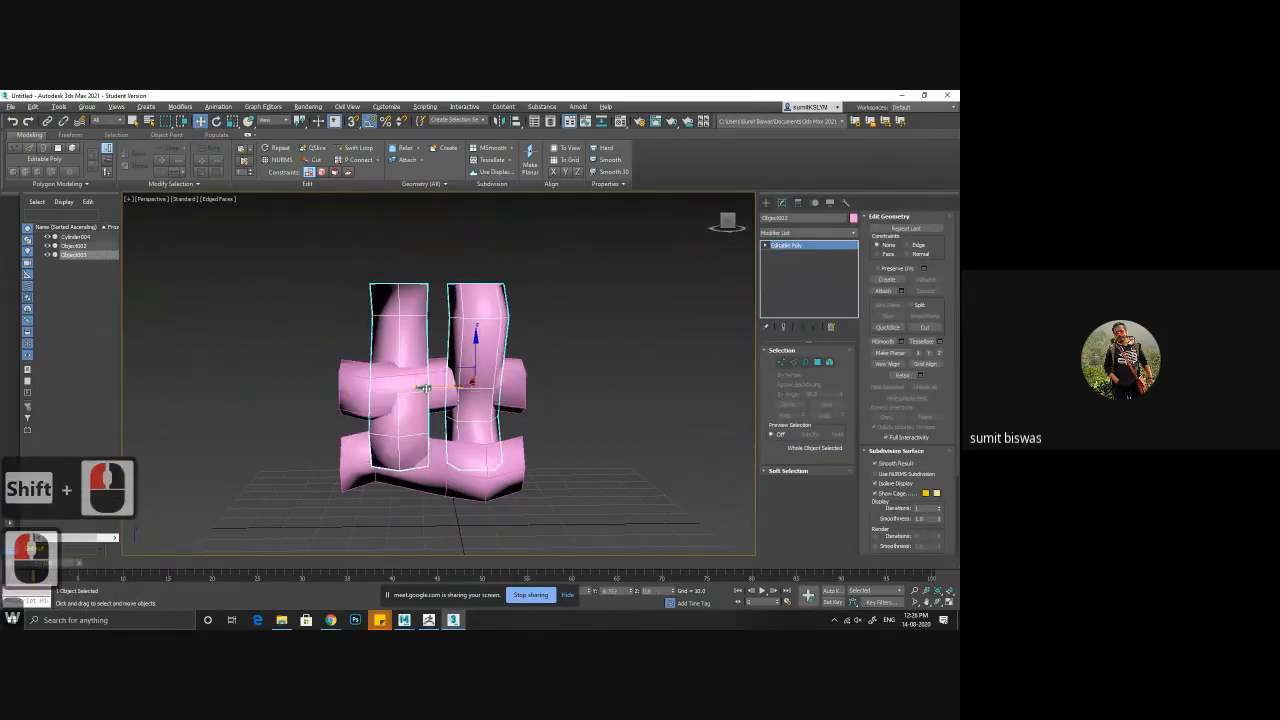
pyautogui.moveTo(470, 384); pyautogui.dragTo(471, 394)
pyautogui.keyDown('alt'); pyautogui.moveTo(624, 422); pyautogui.dragTo(606, 403, button='middle'); pyautogui.keyUp('alt')
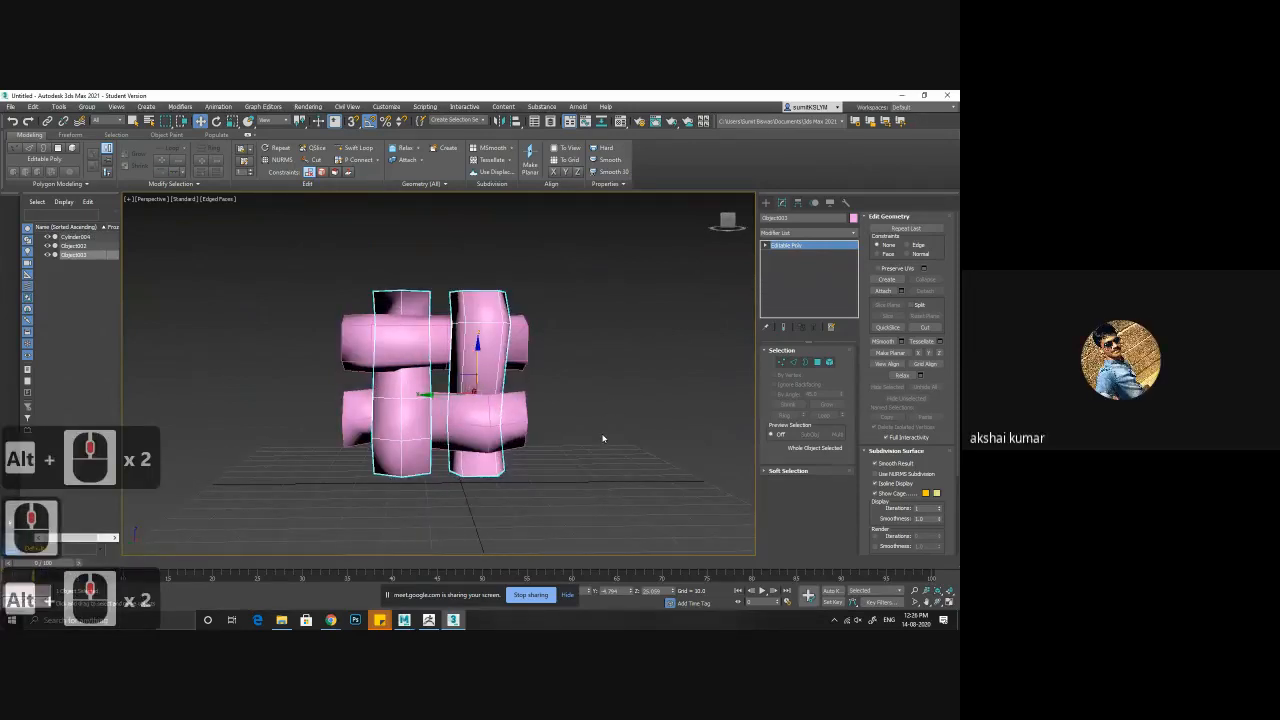
# - In the Left view, attach the horizontal pair to the vertical pair to combine the weave into one object
pyautogui.press('f')
pyautogui.scroll(2, 386, 369)
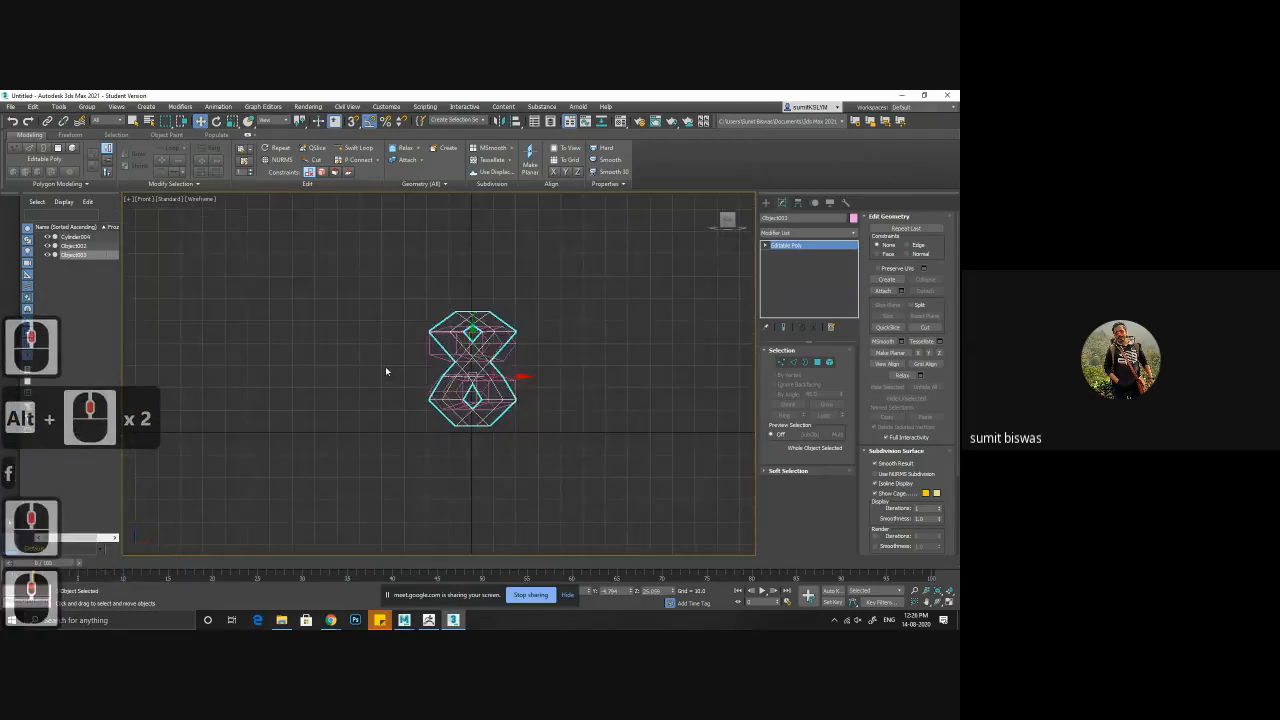
pyautogui.press('l')
pyautogui.scroll(2, 591, 457)
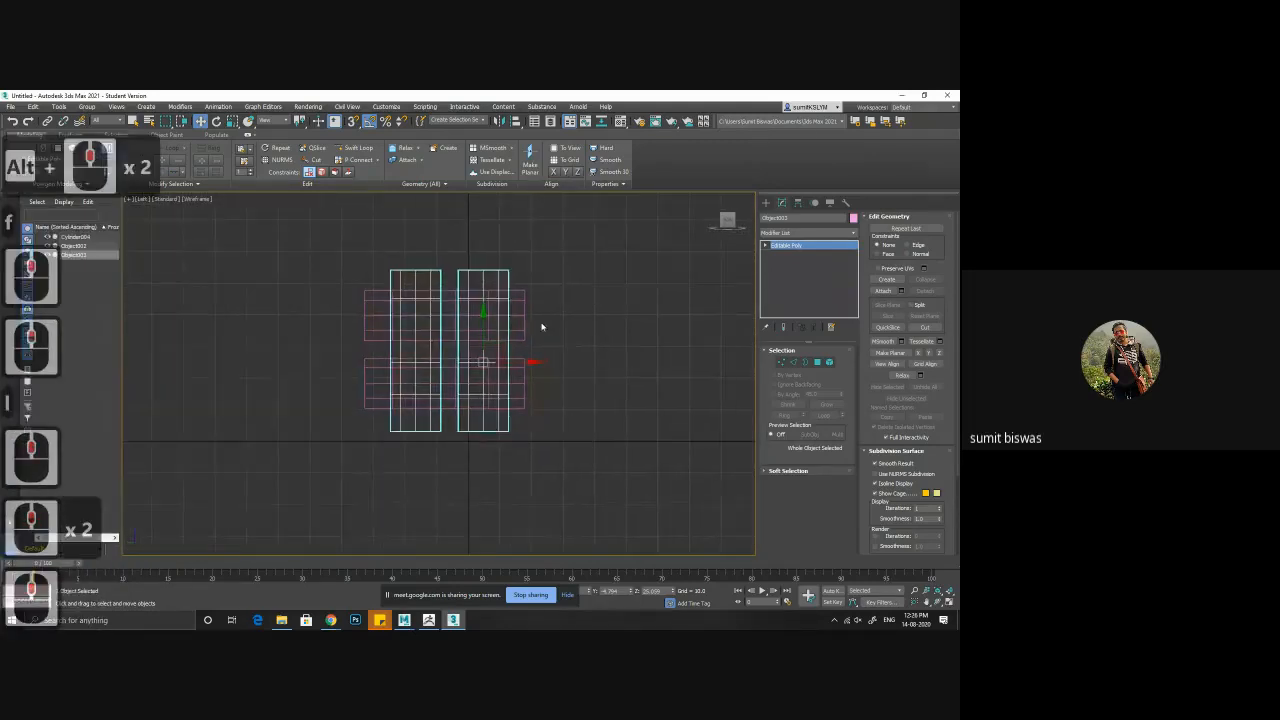
pyautogui.scroll(2, 516, 350)
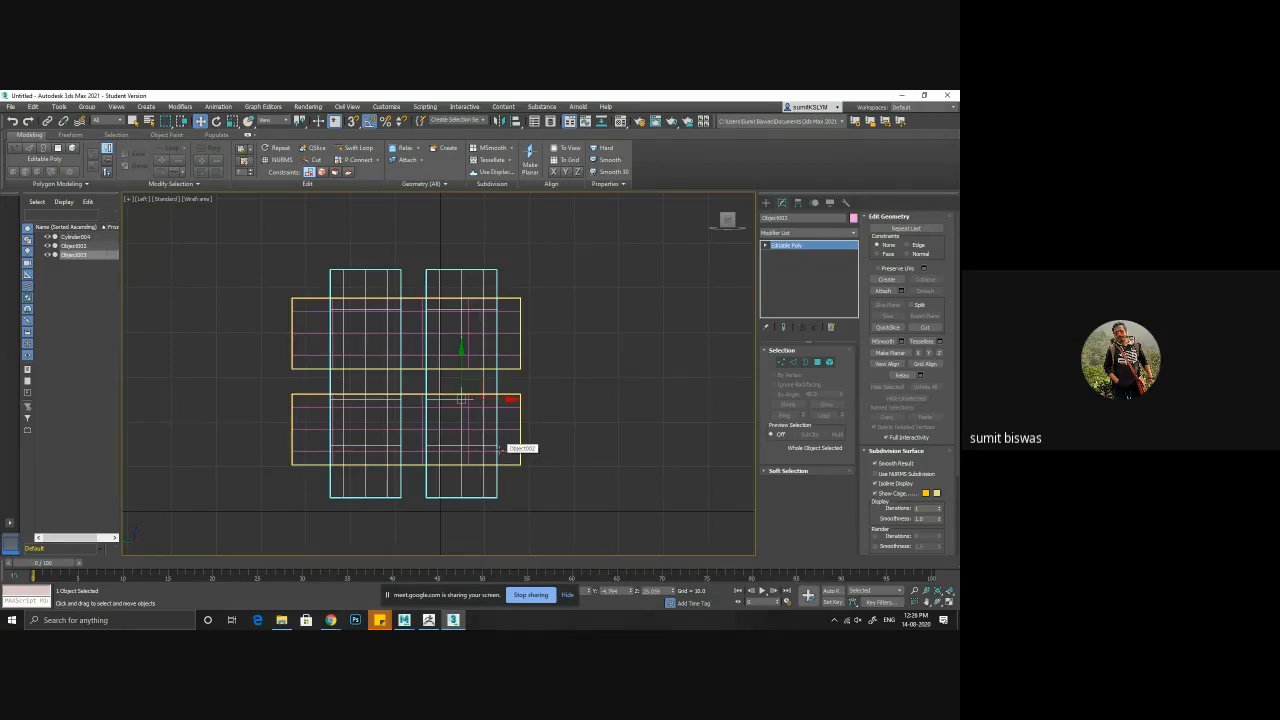
pyautogui.moveTo(645, 560); pyautogui.dragTo(646, 561)
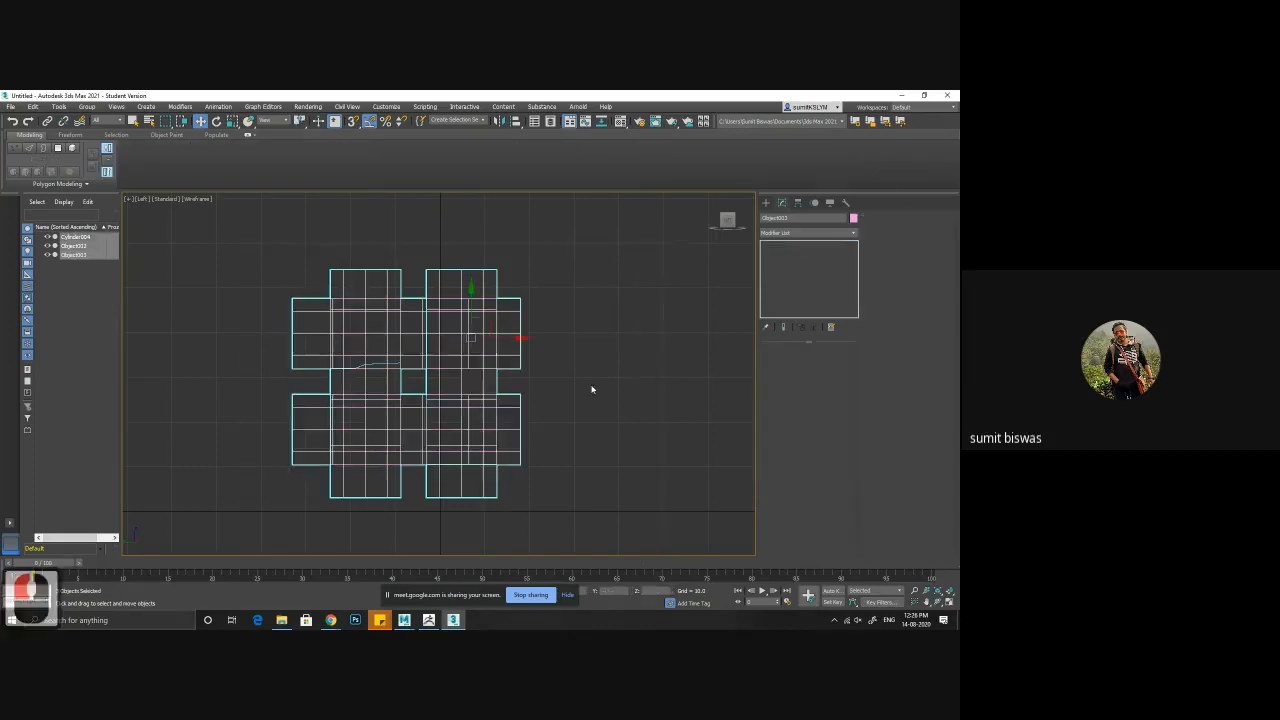
pyautogui.click(499, 277)
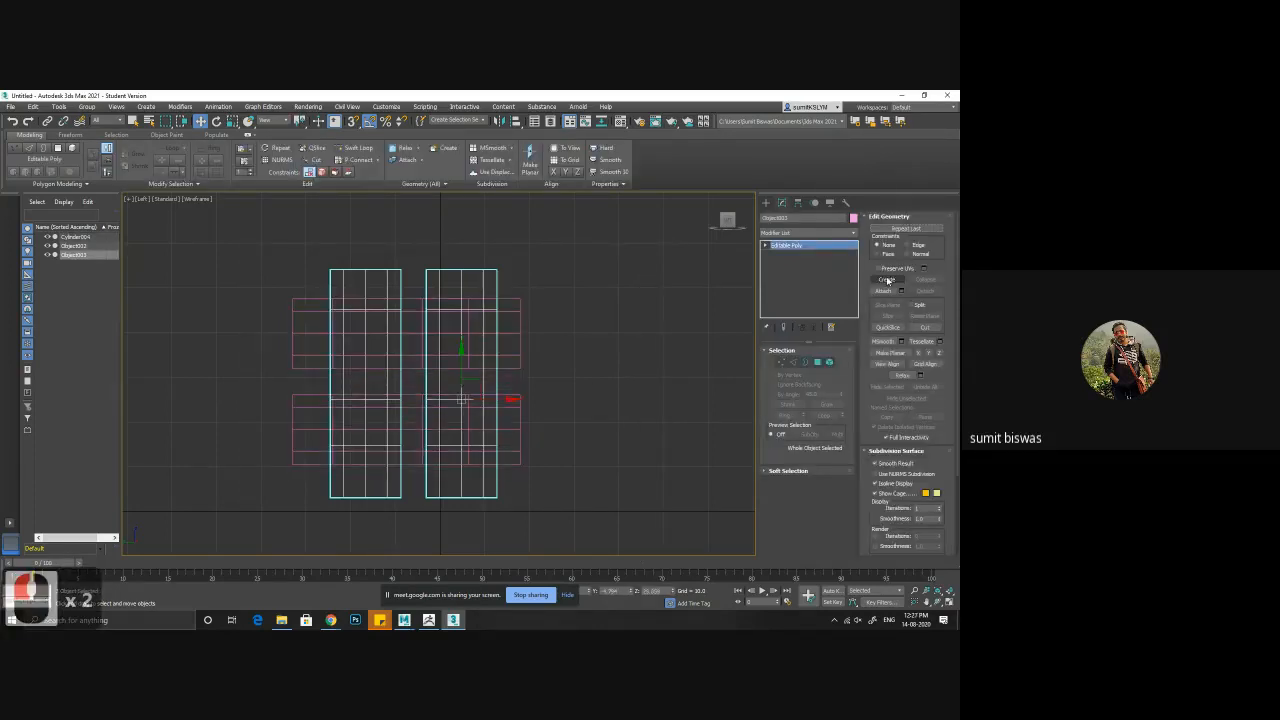
pyautogui.click(882, 291)
pyautogui.click(521, 310)
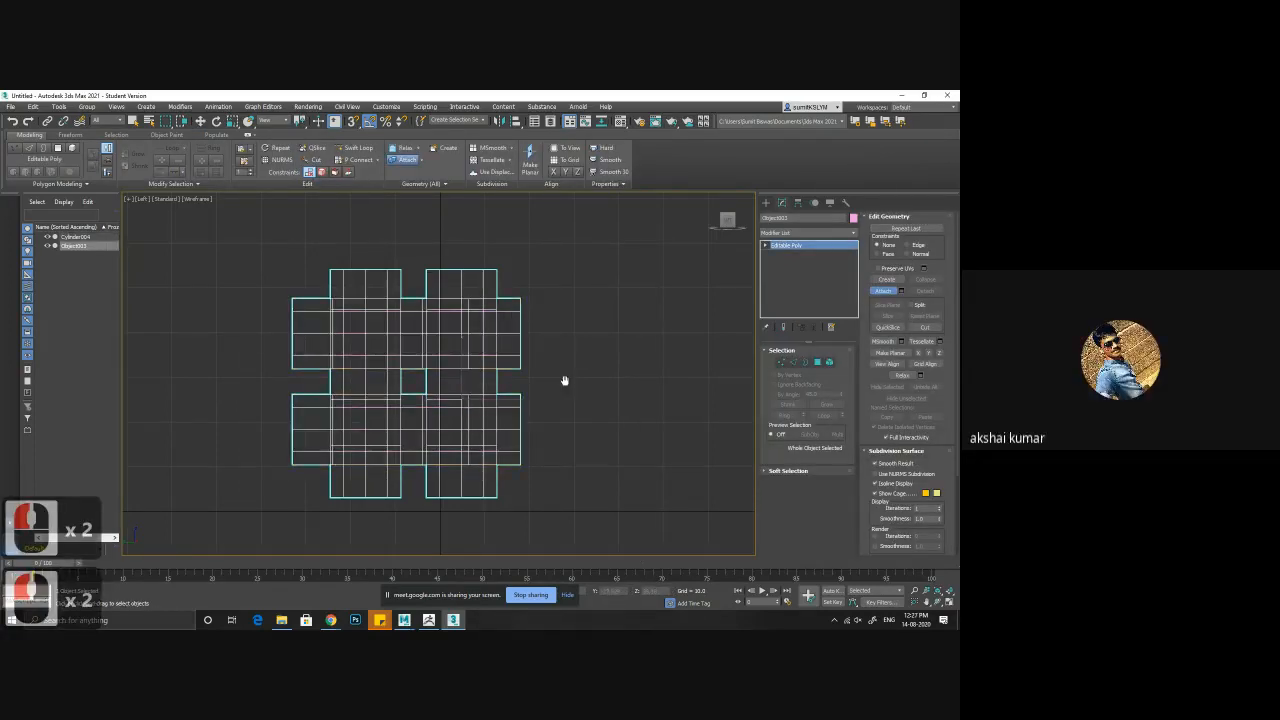
pyautogui.moveTo(565, 380); pyautogui.dragTo(587, 428, button='middle')
pyautogui.rightClick(596, 408)
pyautogui.moveTo(596, 473); pyautogui.dragTo(591, 417, button='middle')
# - Center the combined weave's pivot on the object using Affect Pivot Only
pyautogui.click(802, 205)
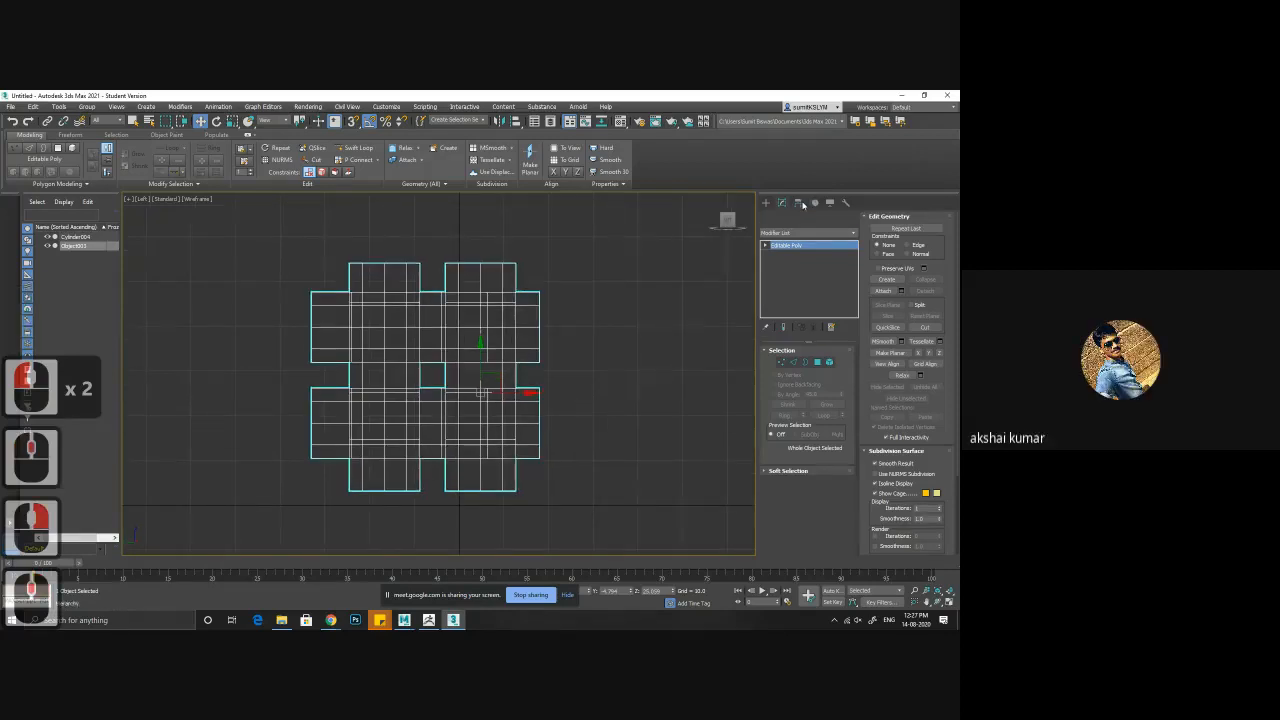
pyautogui.click(806, 272)
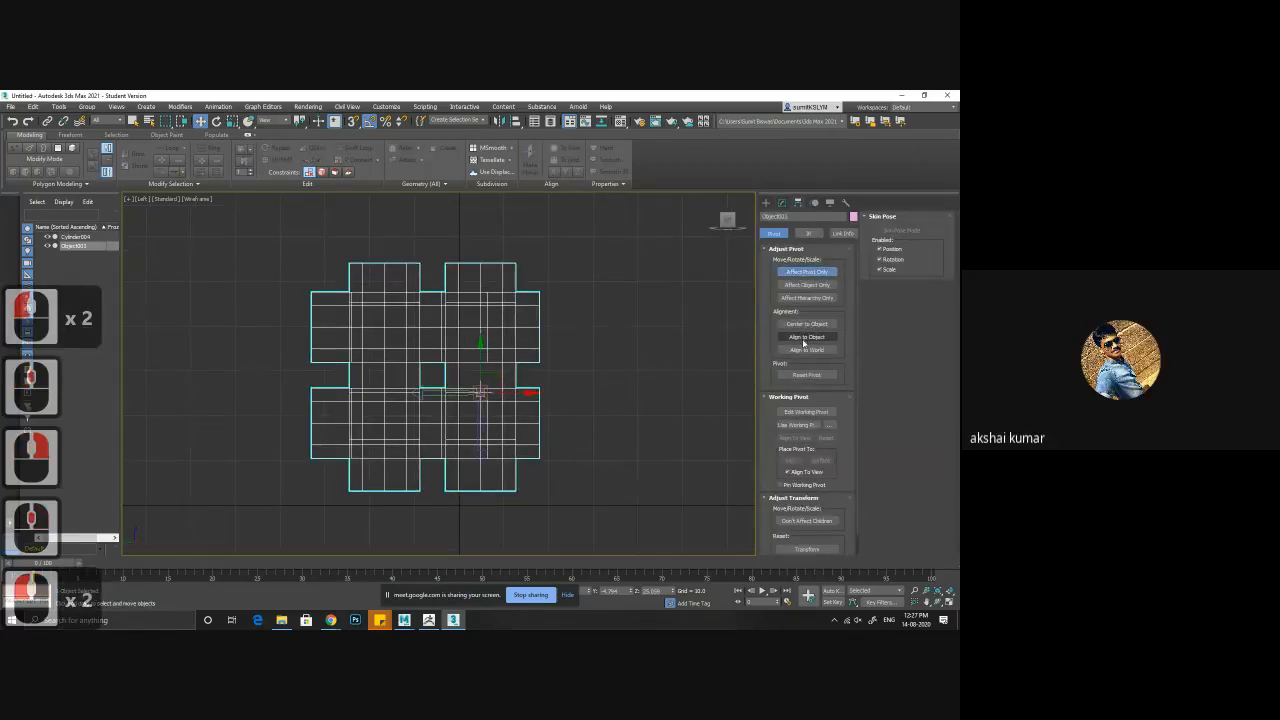
pyautogui.click(806, 324)
pyautogui.click(782, 202)
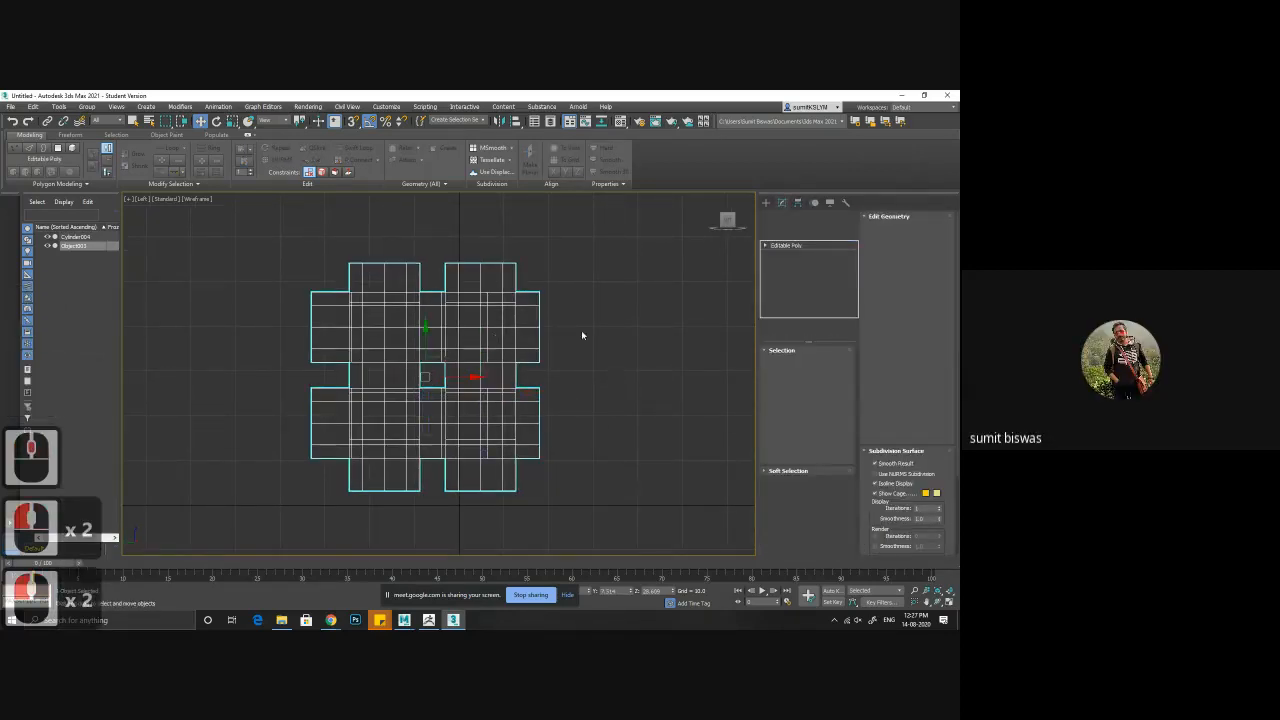
pyautogui.moveTo(488, 326); pyautogui.dragTo(468, 402, button='middle')
pyautogui.keyDown('shift'); pyautogui.moveTo(404, 405); pyautogui.dragTo(412, 178); pyautogui.keyUp('shift')
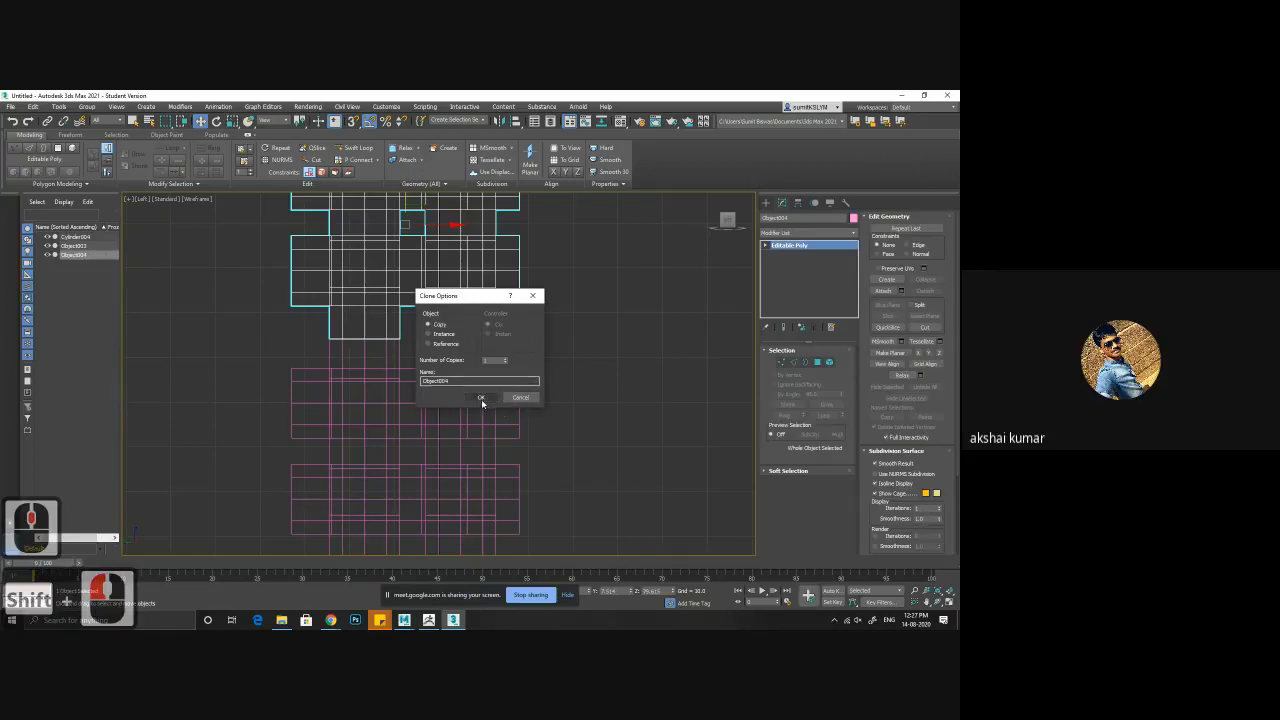
pyautogui.click(520, 397)
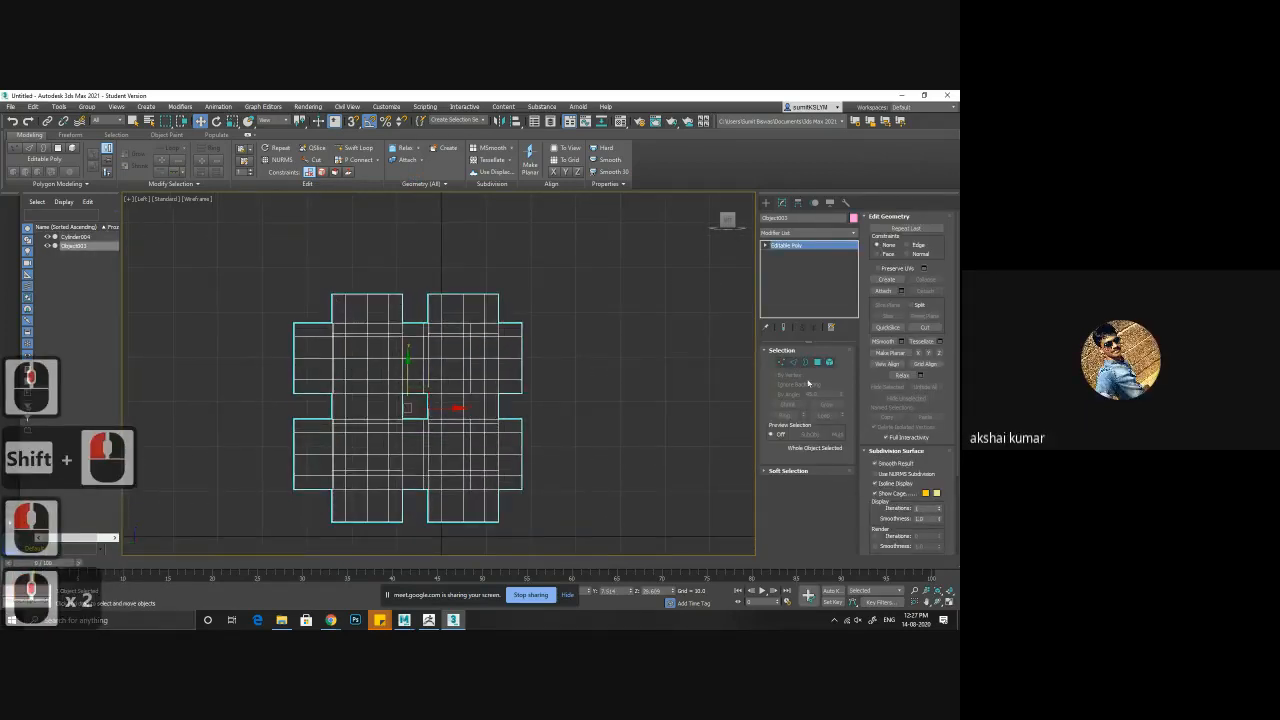
# - Move the top end vertices of both vertical strands down, almost level with the upper horizontal strand's top edge
pyautogui.press('1')
pyautogui.moveTo(312, 265); pyautogui.dragTo(551, 306)
pyautogui.moveTo(414, 245); pyautogui.dragTo(412, 268)
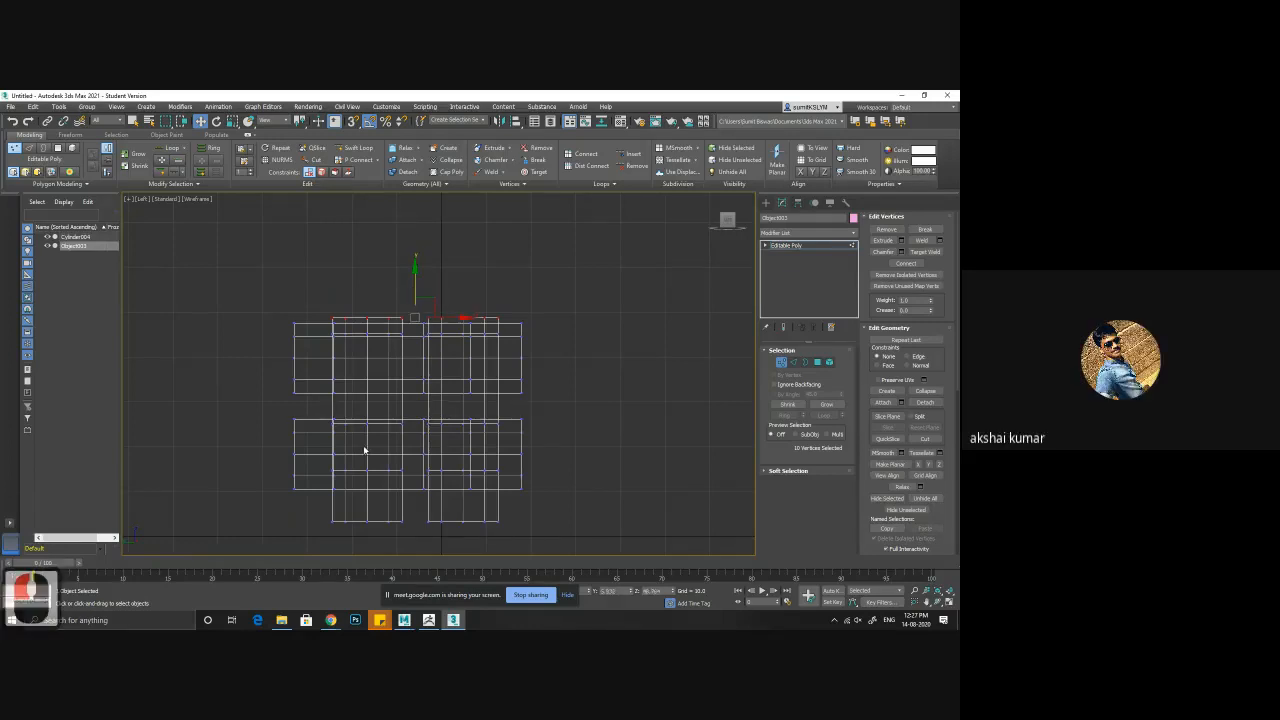
# - In the Perspective view, move the end vertices of both horizontal strands inward, almost level with the adjacent vertical strand's outer edge
pyautogui.press('p')
pyautogui.moveTo(364, 451)
pyautogui.keyDown('alt'); pyautogui.mouseDown(button='middle')
pyautogui.moveTo(368, 430)
pyautogui.moveTo(503, 451)
pyautogui.moveTo(466, 401)
pyautogui.moveTo(549, 409)
pyautogui.moveTo(518, 308)
pyautogui.moveTo(540, 340)
pyautogui.moveTo(514, 287)
pyautogui.mouseUp(button='middle'); pyautogui.keyUp('alt')
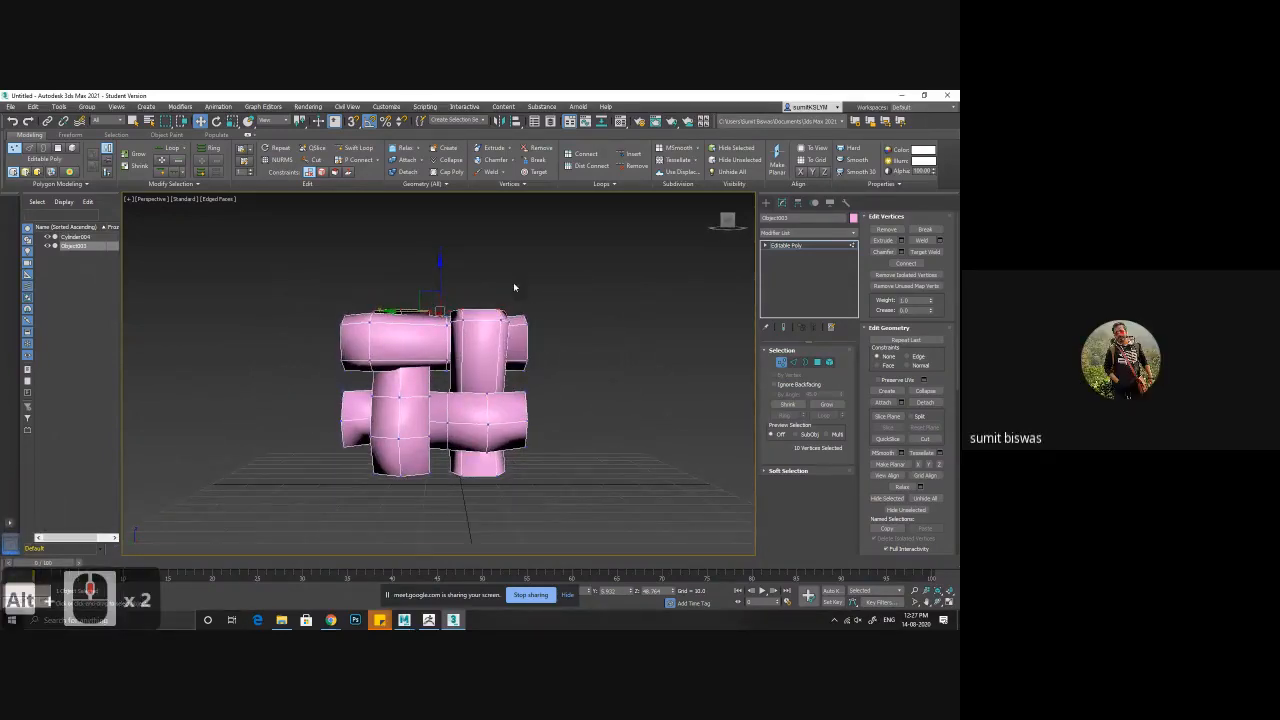
pyautogui.moveTo(612, 487); pyautogui.dragTo(611, 483)
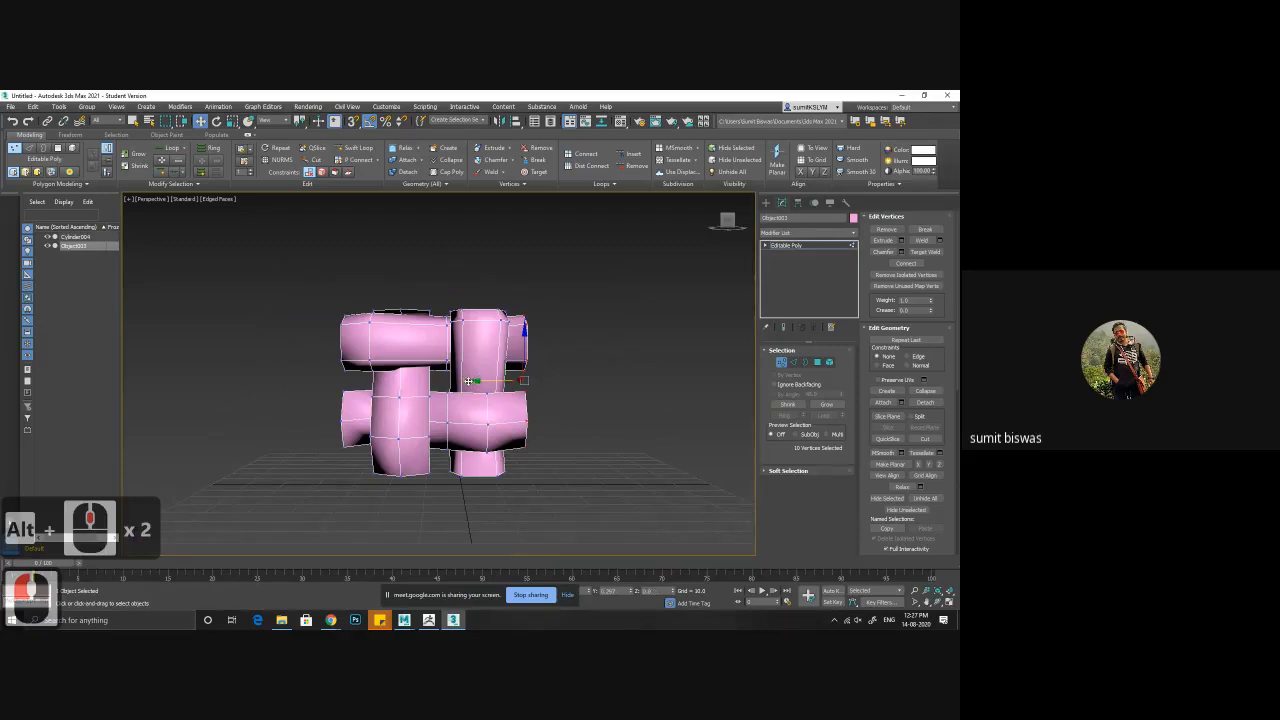
pyautogui.moveTo(468, 381); pyautogui.dragTo(460, 383)
pyautogui.keyDown('alt'); pyautogui.moveTo(458, 383); pyautogui.dragTo(597, 422, button='middle'); pyautogui.keyUp('alt')
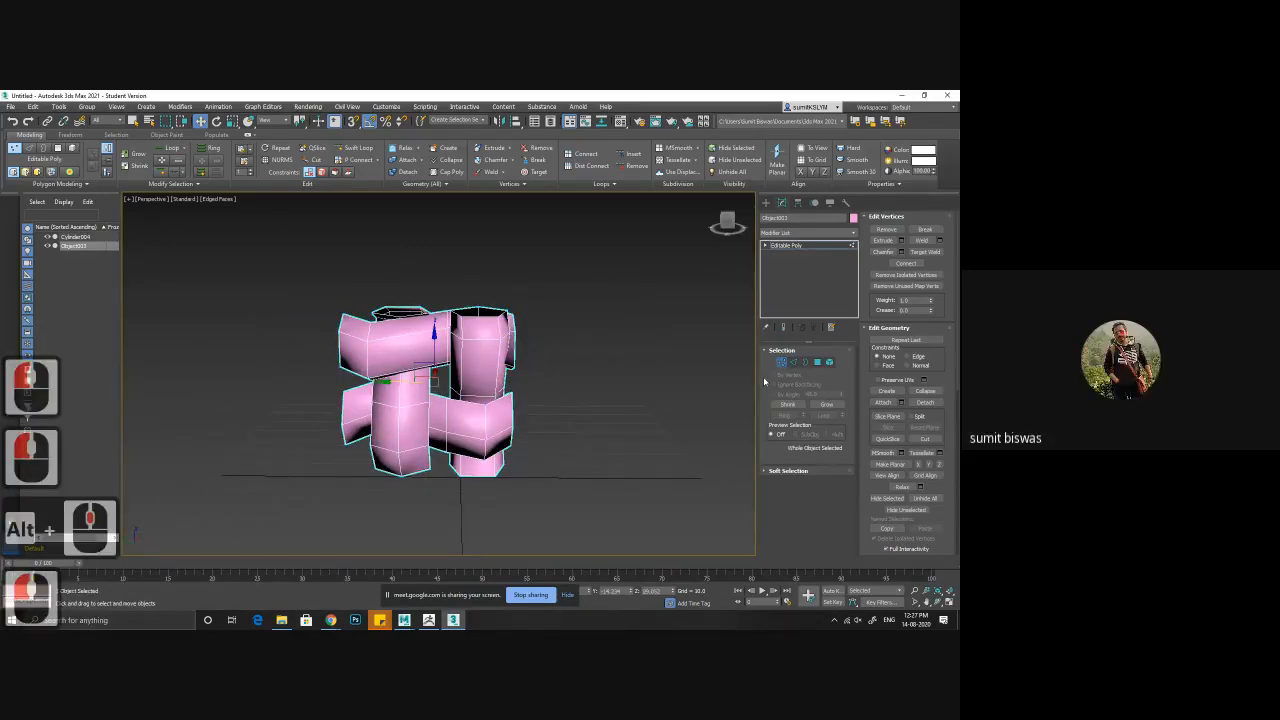
pyautogui.click(782, 364)
pyautogui.keyDown('alt'); pyautogui.moveTo(420, 400); pyautogui.dragTo(377, 414, button='middle'); pyautogui.keyUp('alt')
pyautogui.keyDown('alt'); pyautogui.moveTo(596, 431); pyautogui.dragTo(527, 427, button='middle'); pyautogui.keyUp('alt')
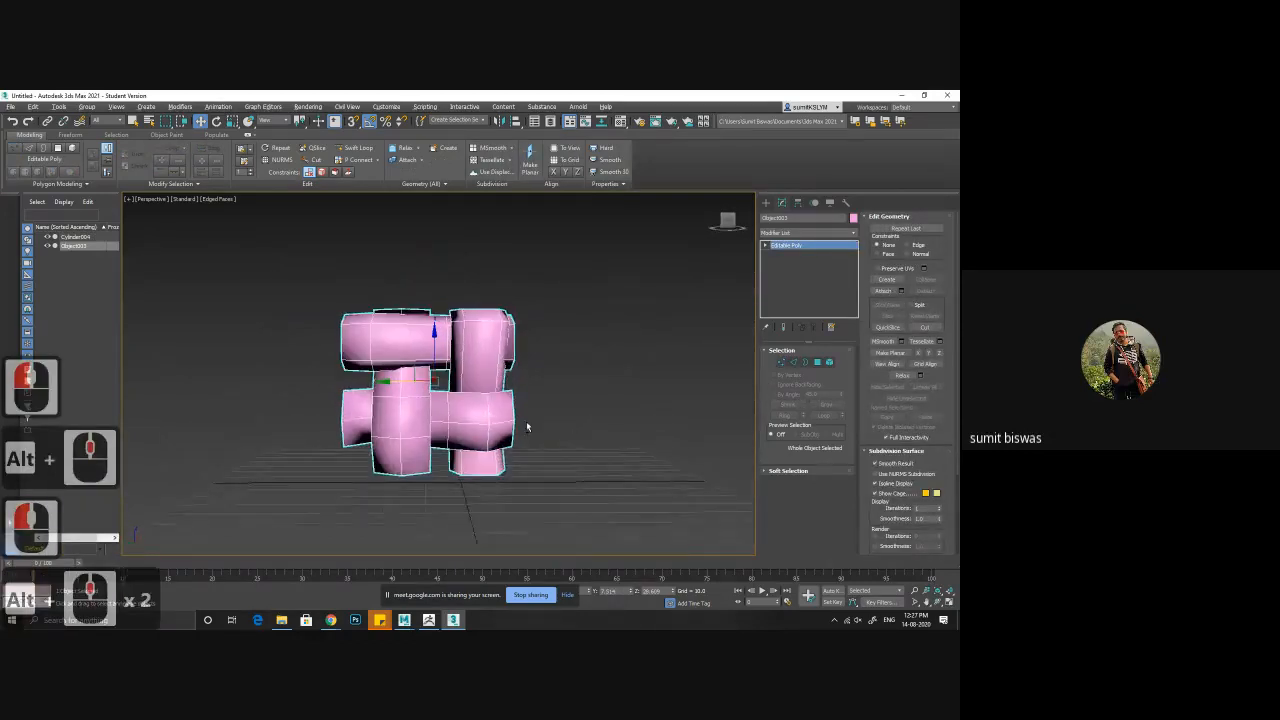
pyautogui.keyDown('alt'); pyautogui.moveTo(359, 322); pyautogui.dragTo(337, 417, button='middle'); pyautogui.keyUp('alt')
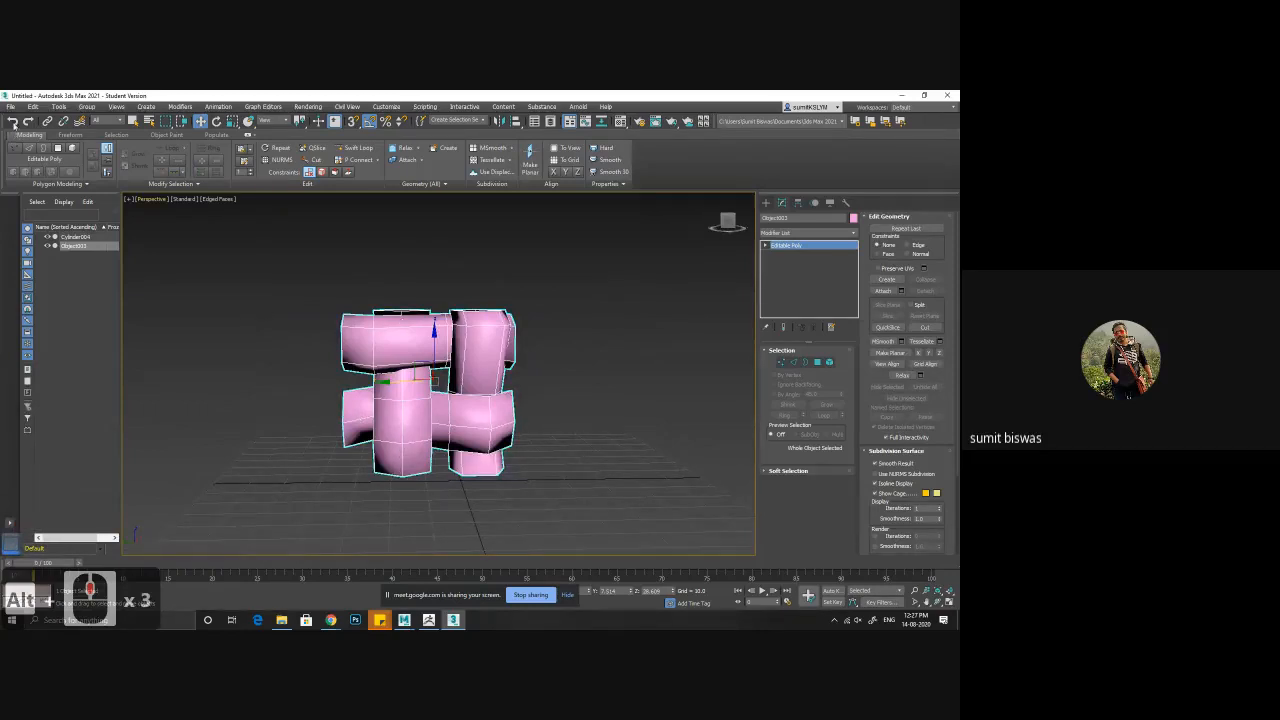
# - Start exporting the weave to the Desktop as an OBJ file named stich
pyautogui.click(10, 106)
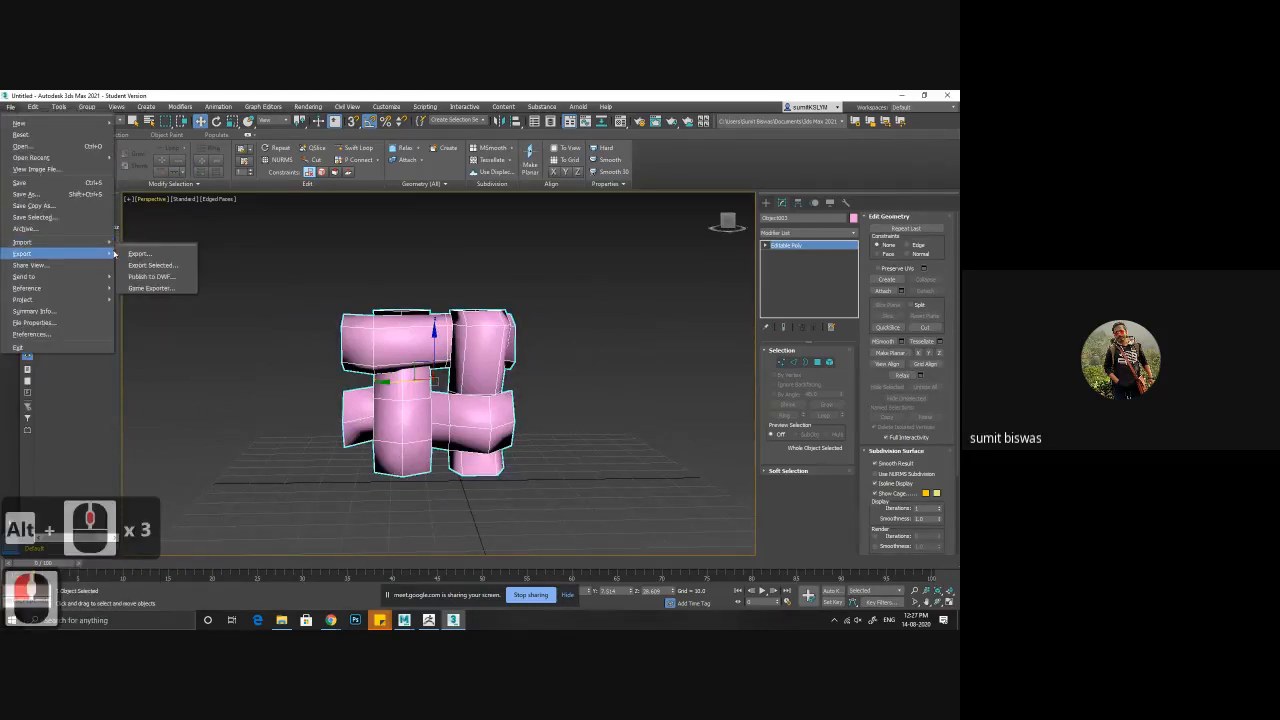
pyautogui.click(139, 253)
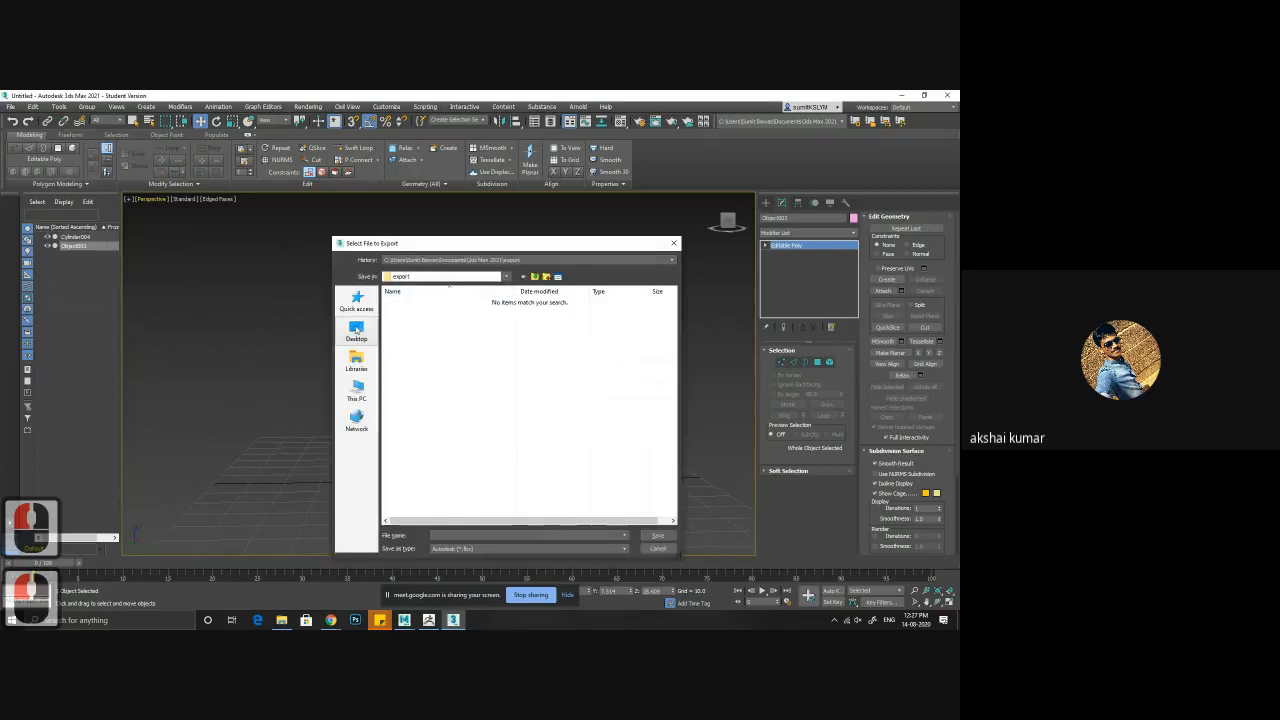
pyautogui.click(356, 330)
pyautogui.click(460, 548)
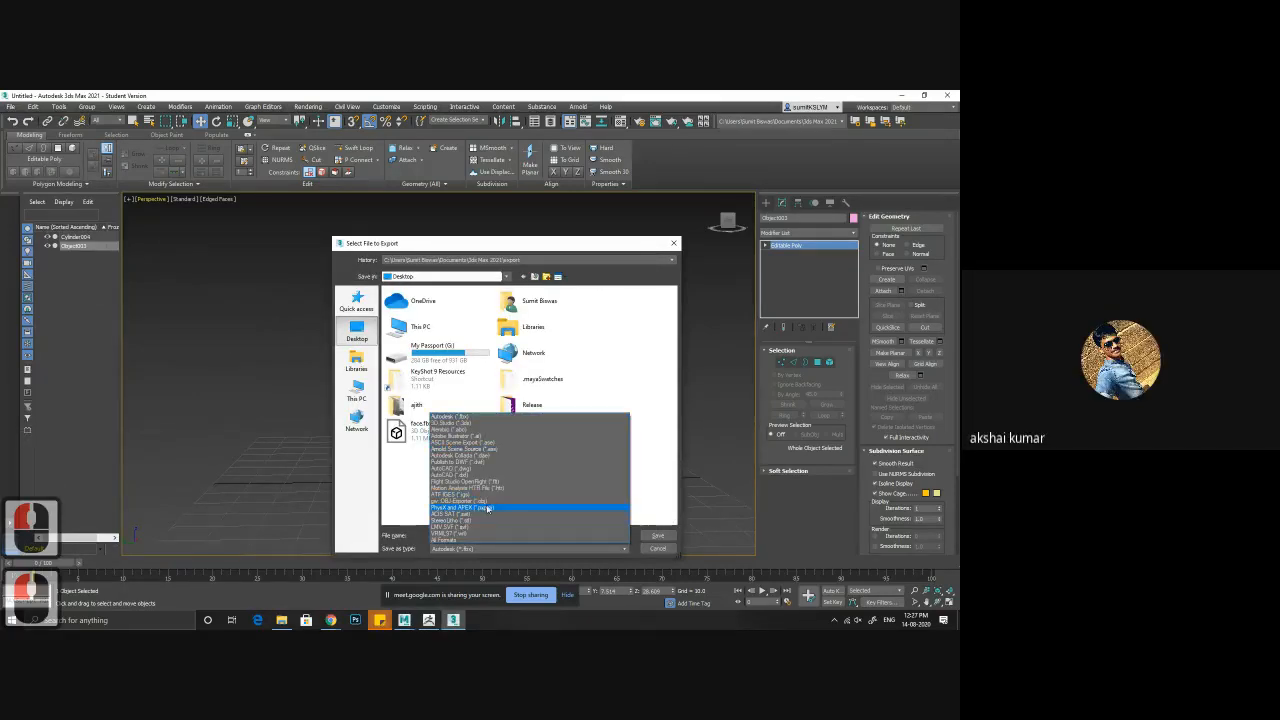
pyautogui.click(468, 501)
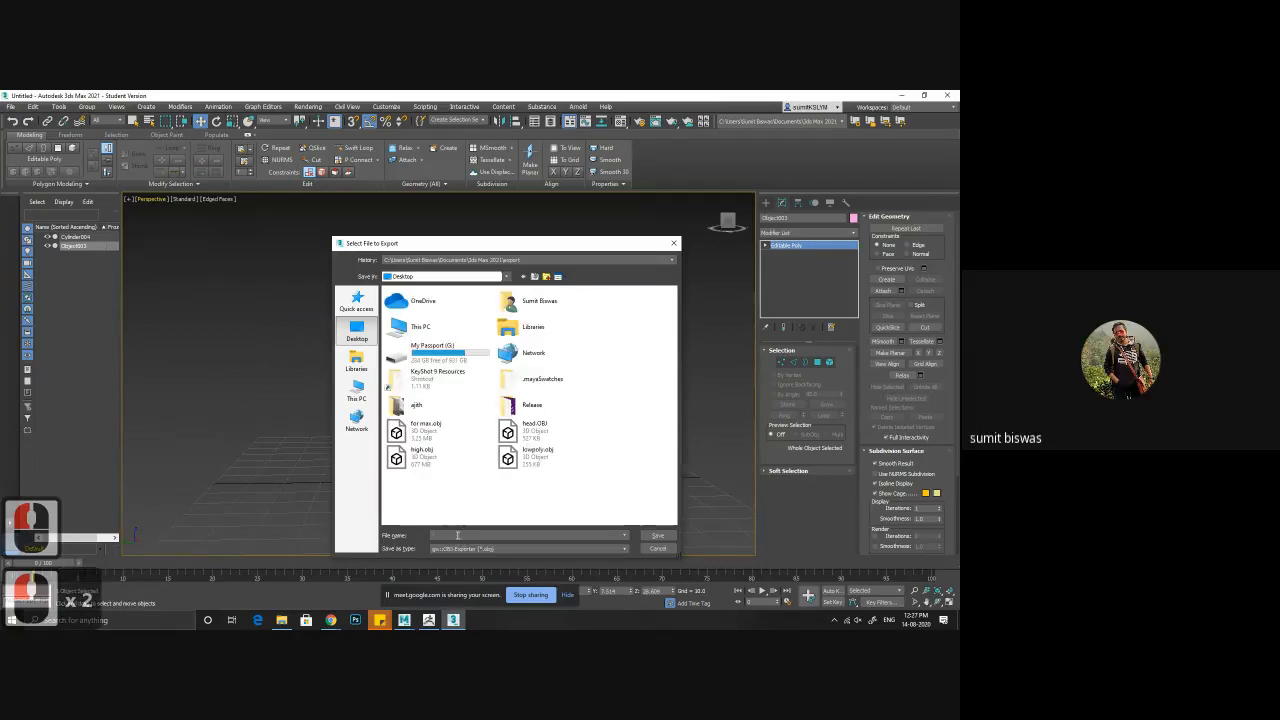
pyautogui.write('stich')
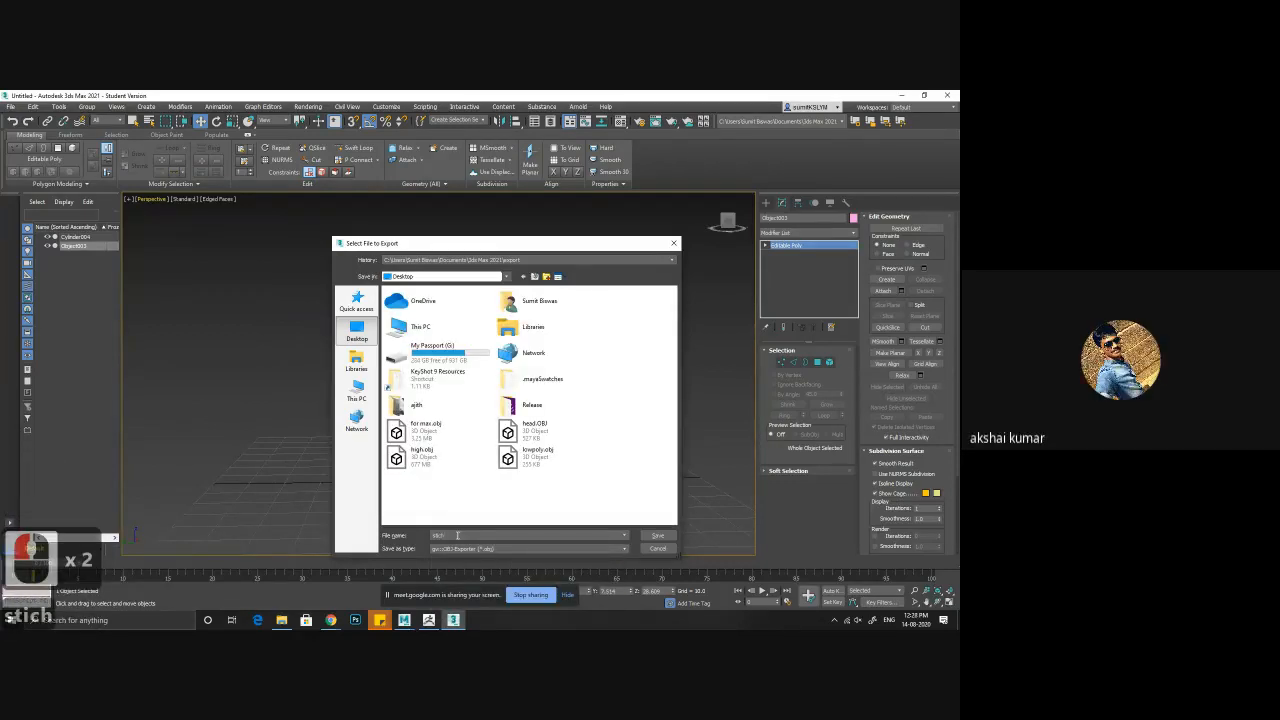
pyautogui.click(657, 535)
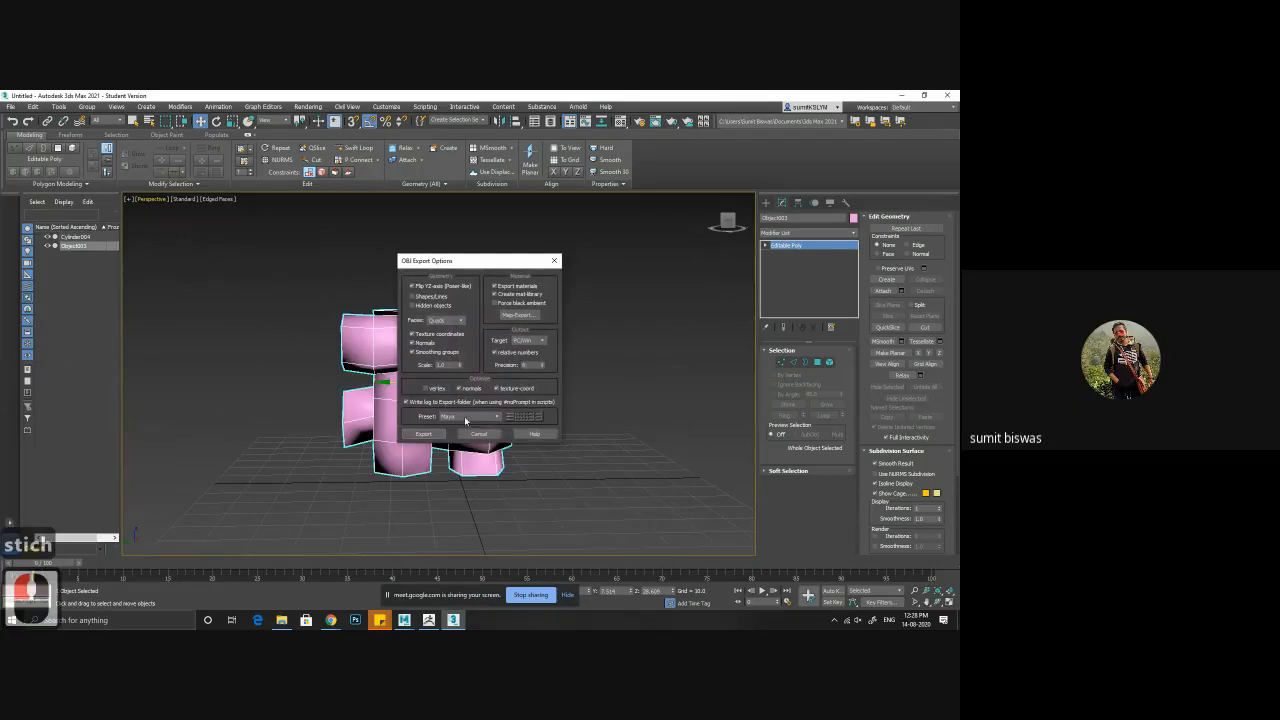
# - Choose the ZBrush preset in the OBJ export options and complete the export
pyautogui.click(467, 415)
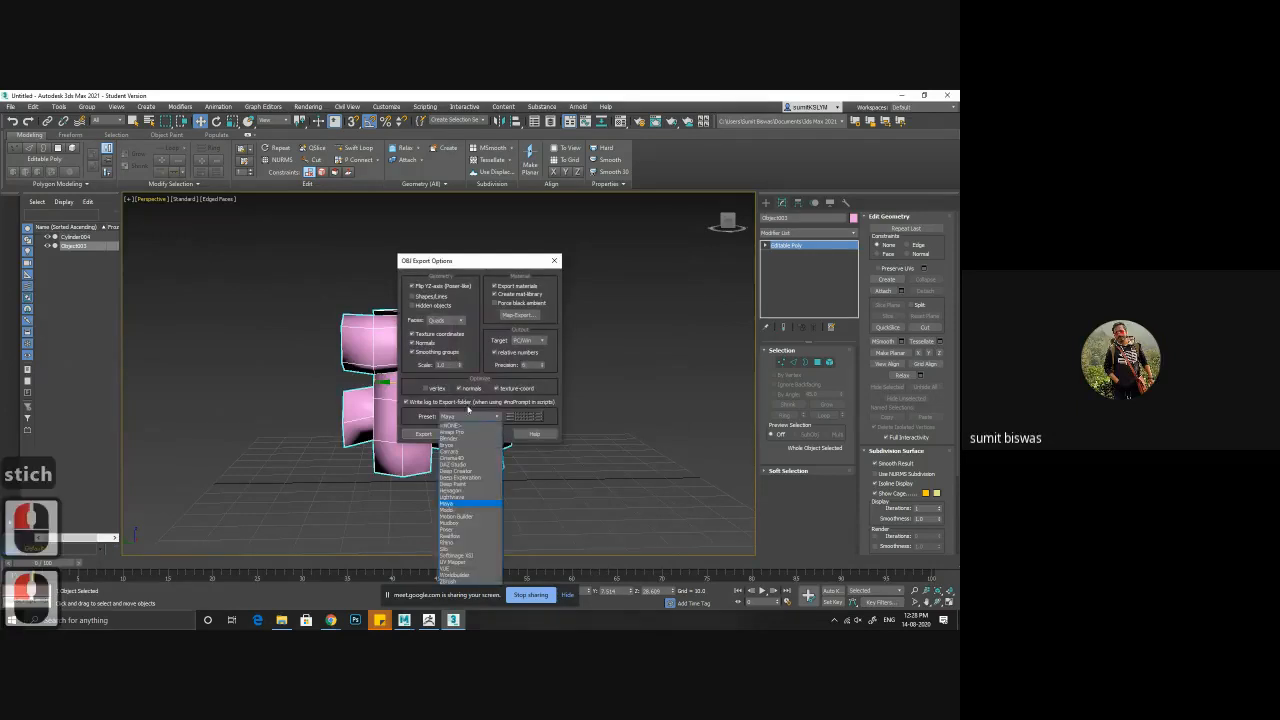
pyautogui.click(451, 582)
pyautogui.click(423, 433)
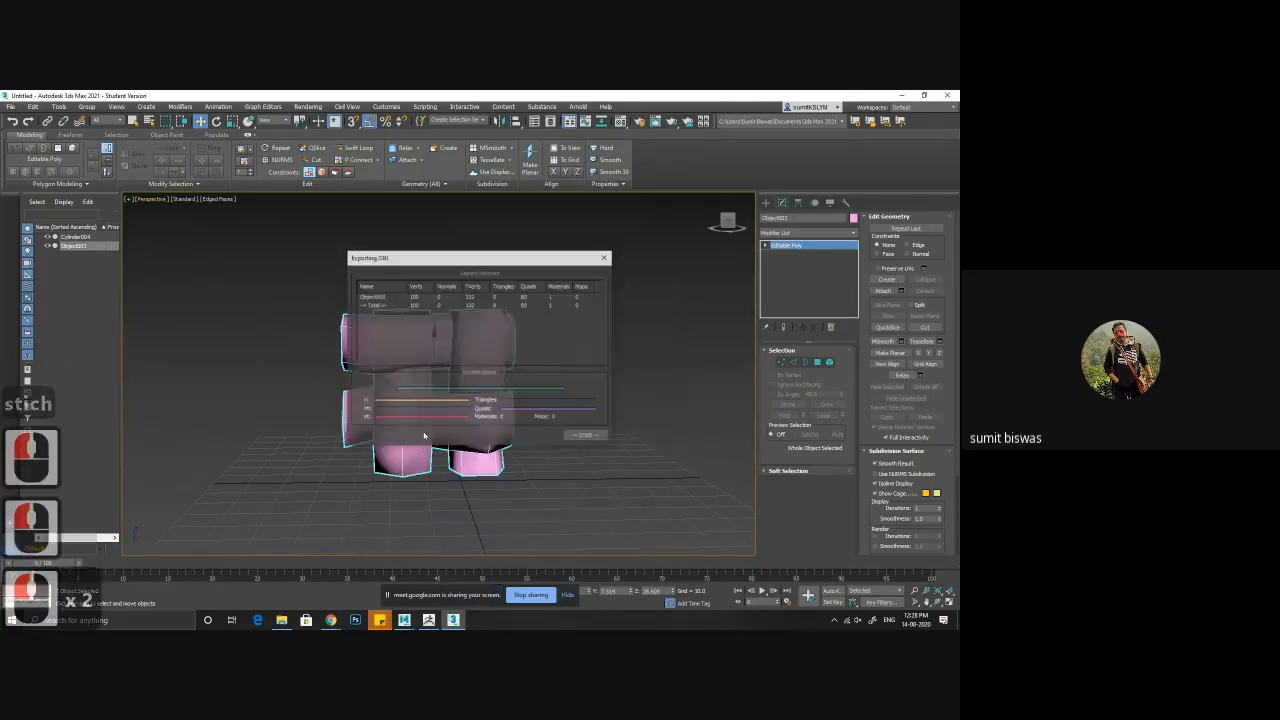
pyautogui.click(597, 436)
# - Switch to ZBrush, load the Cube3D primitive and convert it with Make PolyMesh3D
pyautogui.click(901, 96)
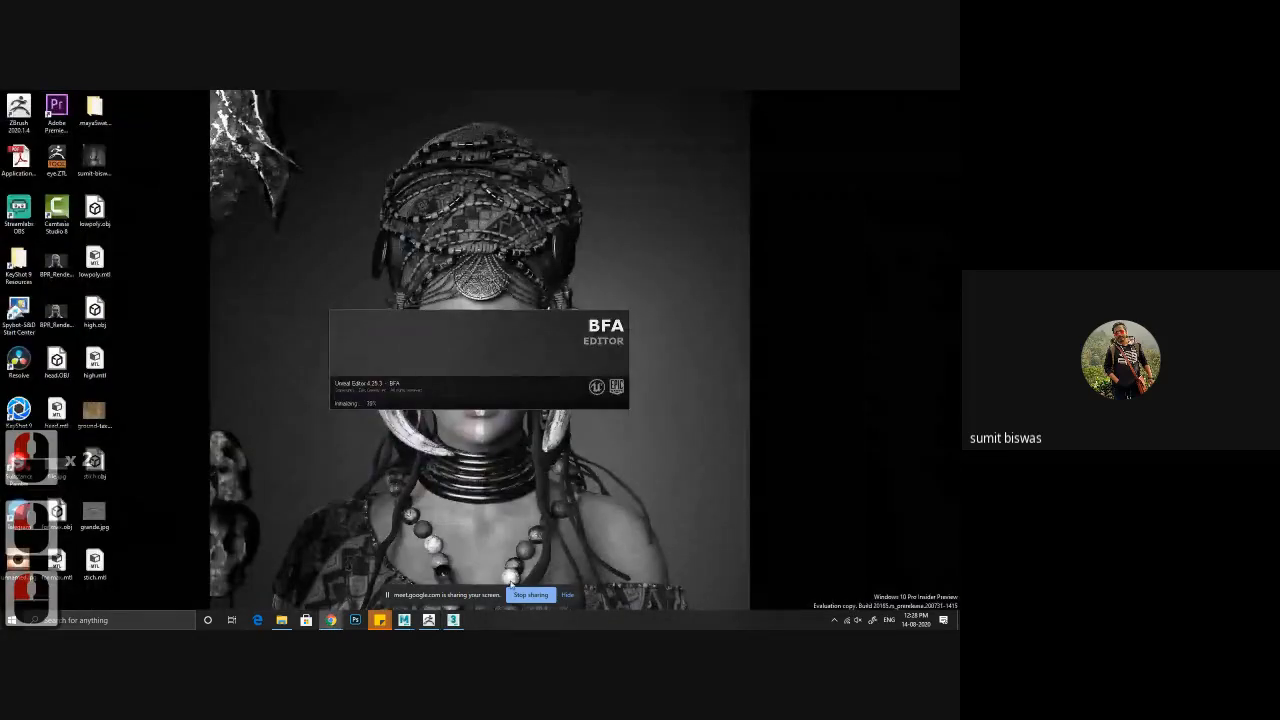
pyautogui.click(429, 620)
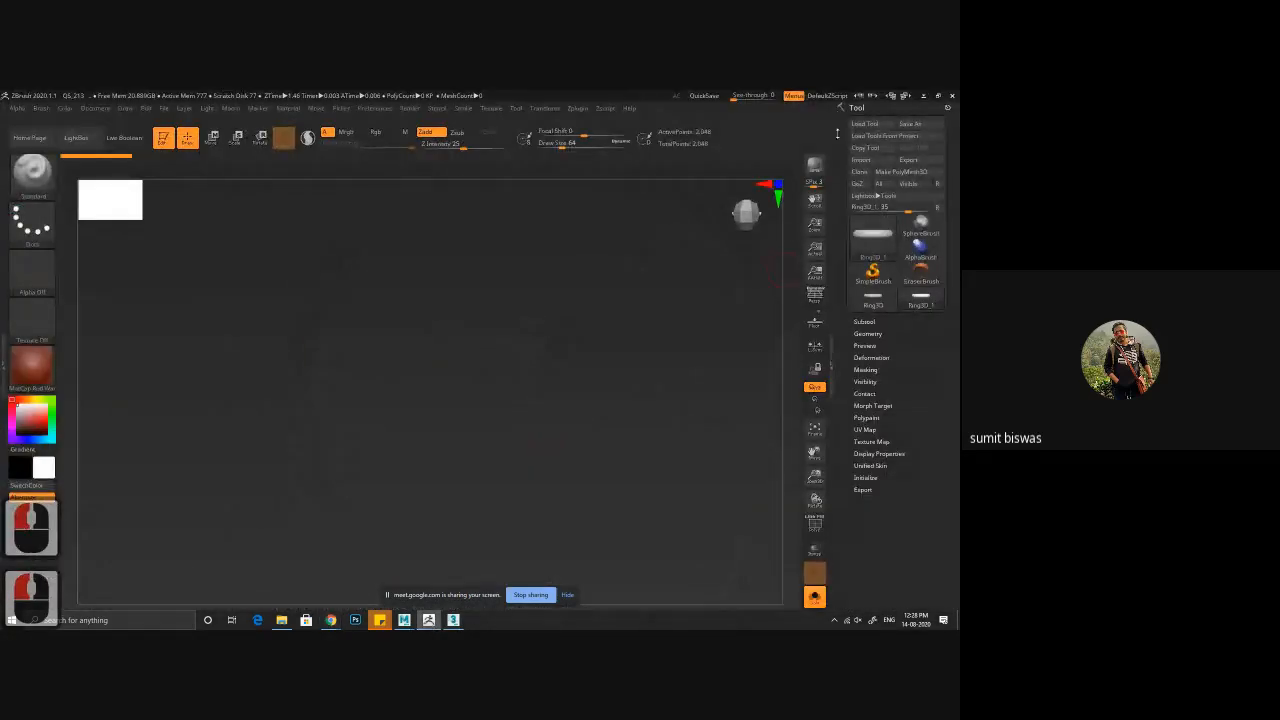
pyautogui.click(871, 238)
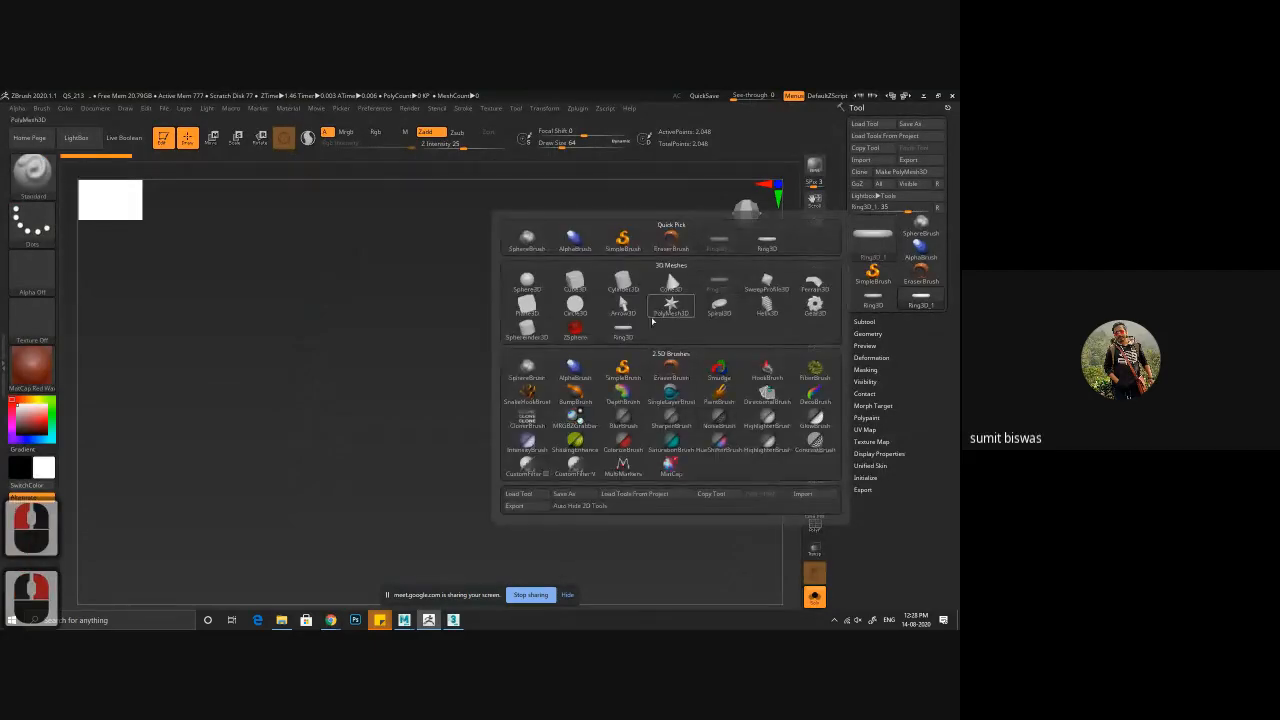
pyautogui.click(578, 287)
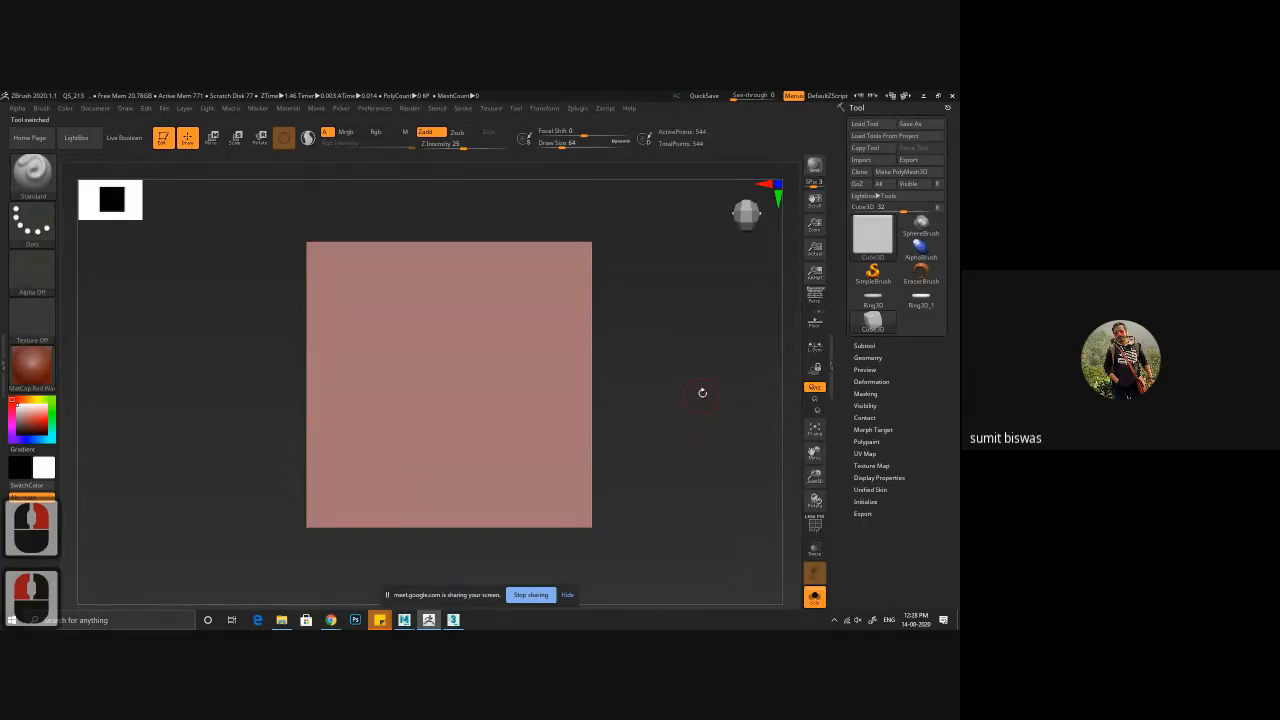
pyautogui.moveTo(702, 393); pyautogui.dragTo(609, 407)
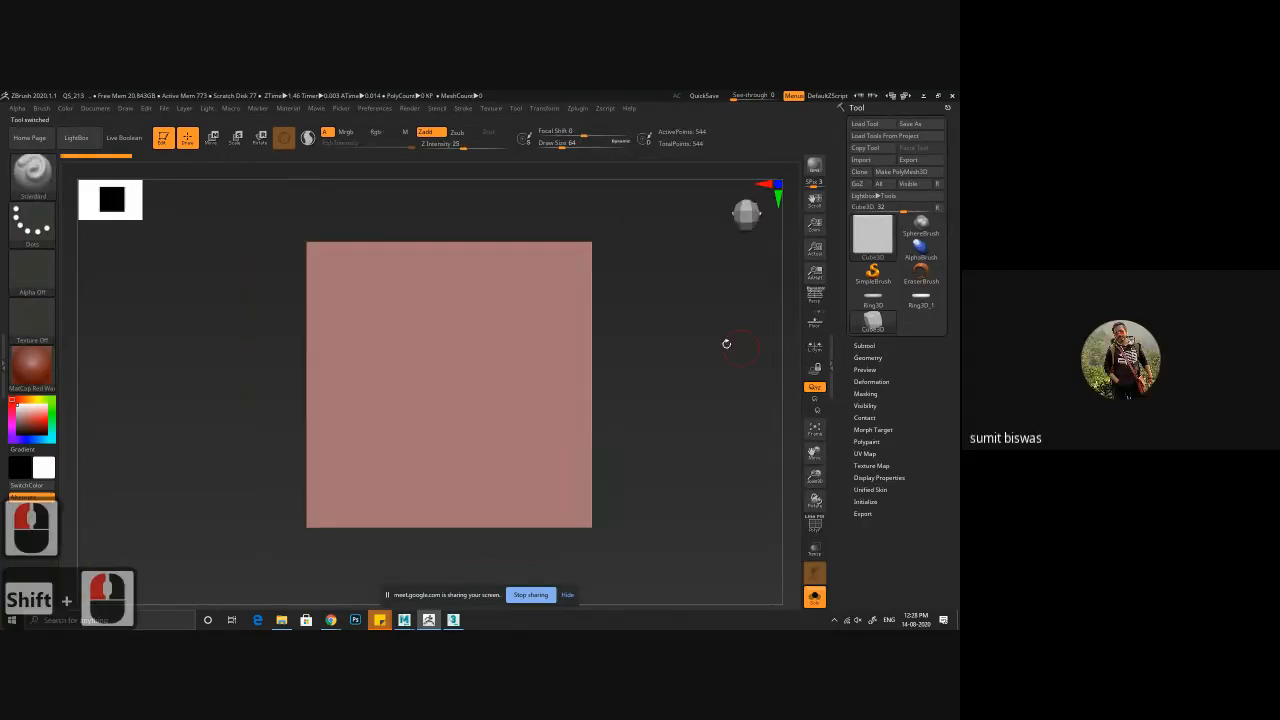
pyautogui.click(901, 171)
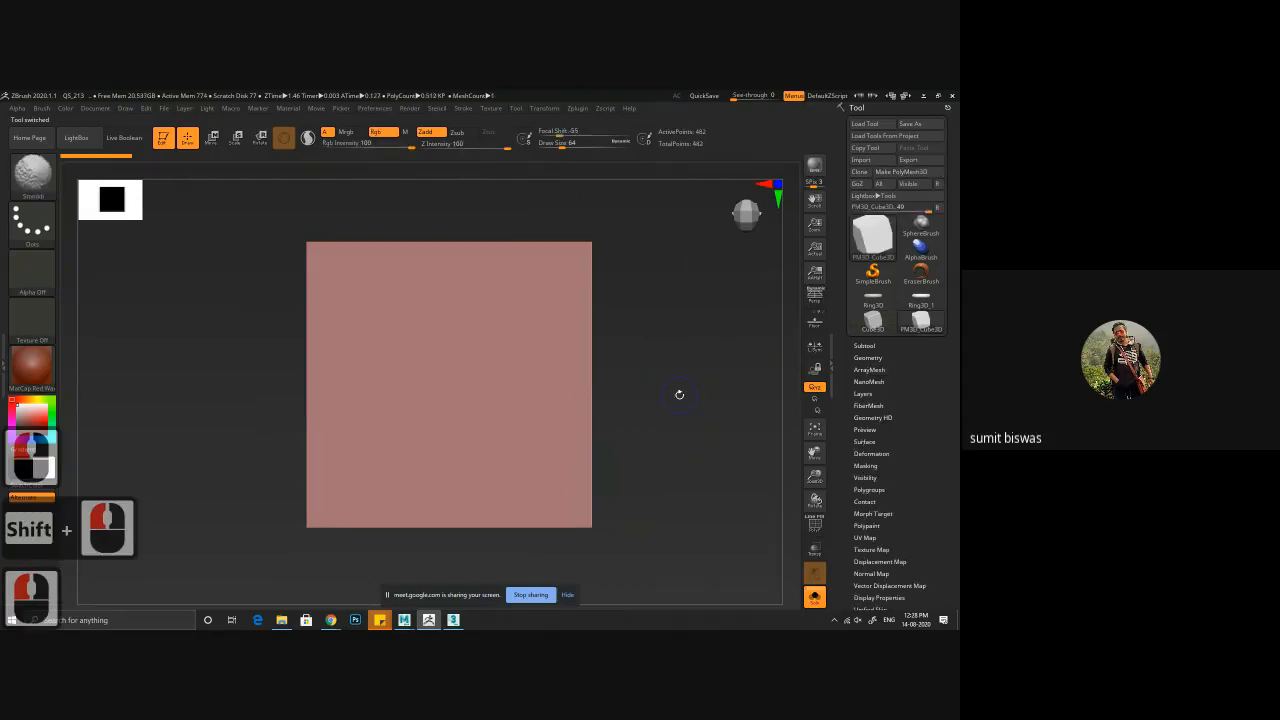
pyautogui.moveTo(691, 394)
pyautogui.mouseDown()
pyautogui.moveTo(686, 429)
pyautogui.moveTo(736, 406)
pyautogui.moveTo(711, 446)
pyautogui.moveTo(694, 417)
pyautogui.moveTo(671, 420)
pyautogui.moveTo(687, 418)
pyautogui.mouseUp()
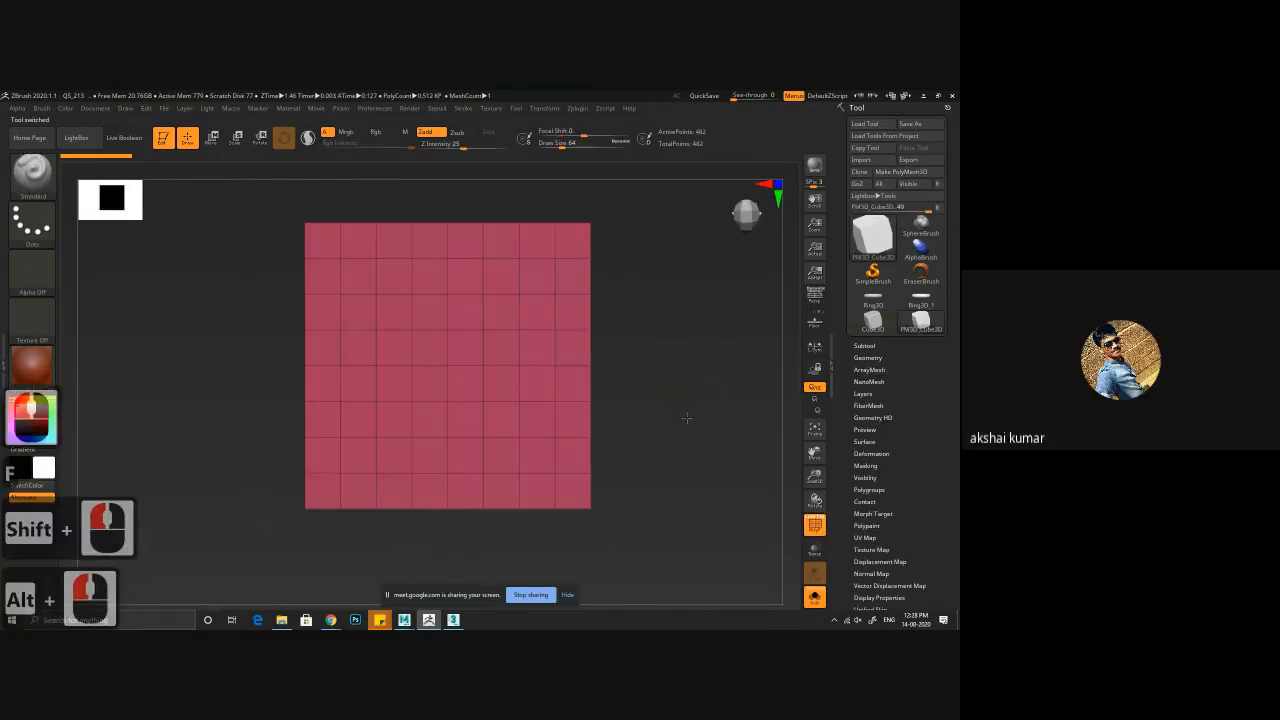
# - Replace the cube with the Plane3D primitive and convert the plane with Make PolyMesh3D
pyautogui.click(866, 243)
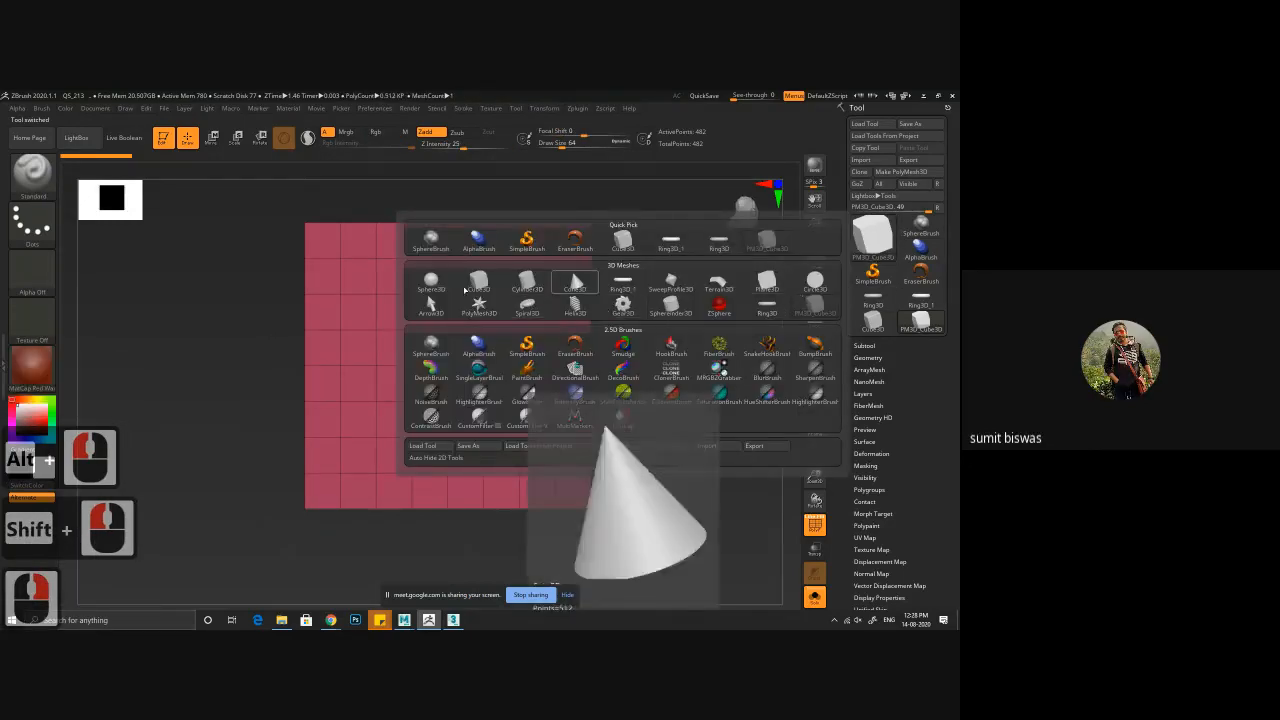
pyautogui.click(751, 290)
pyautogui.moveTo(433, 343); pyautogui.dragTo(430, 521)
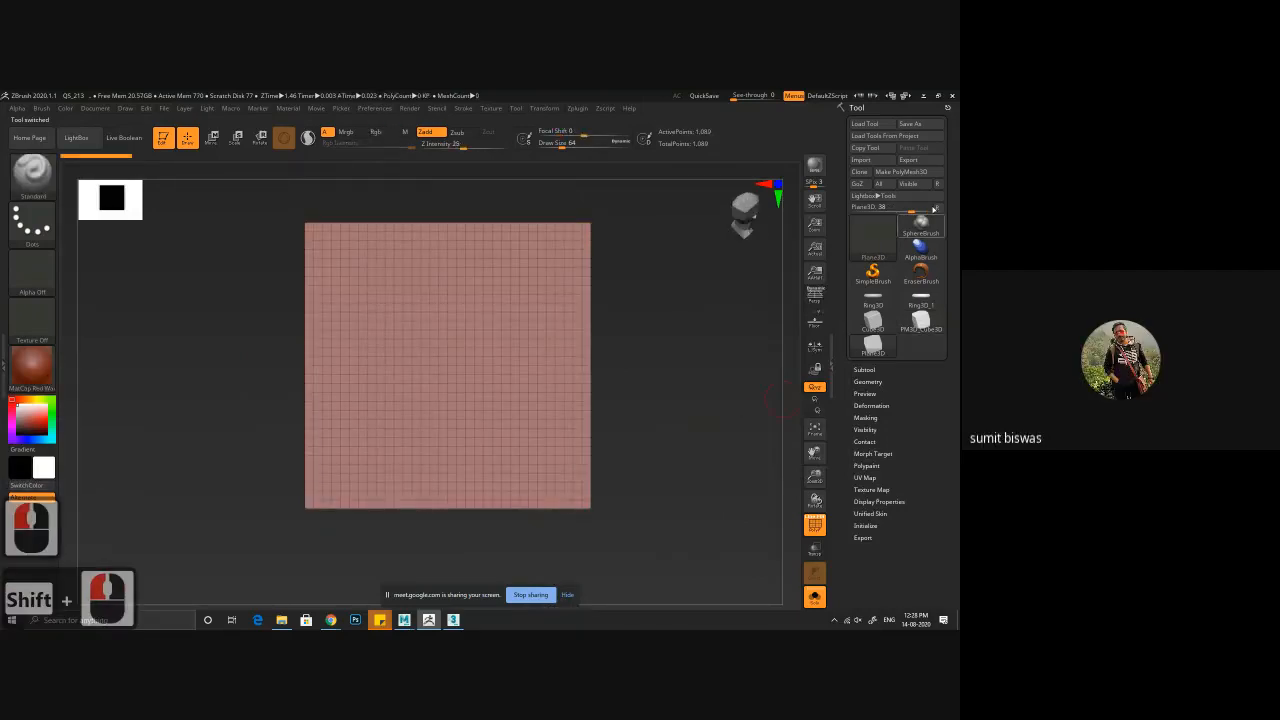
pyautogui.click(914, 175)
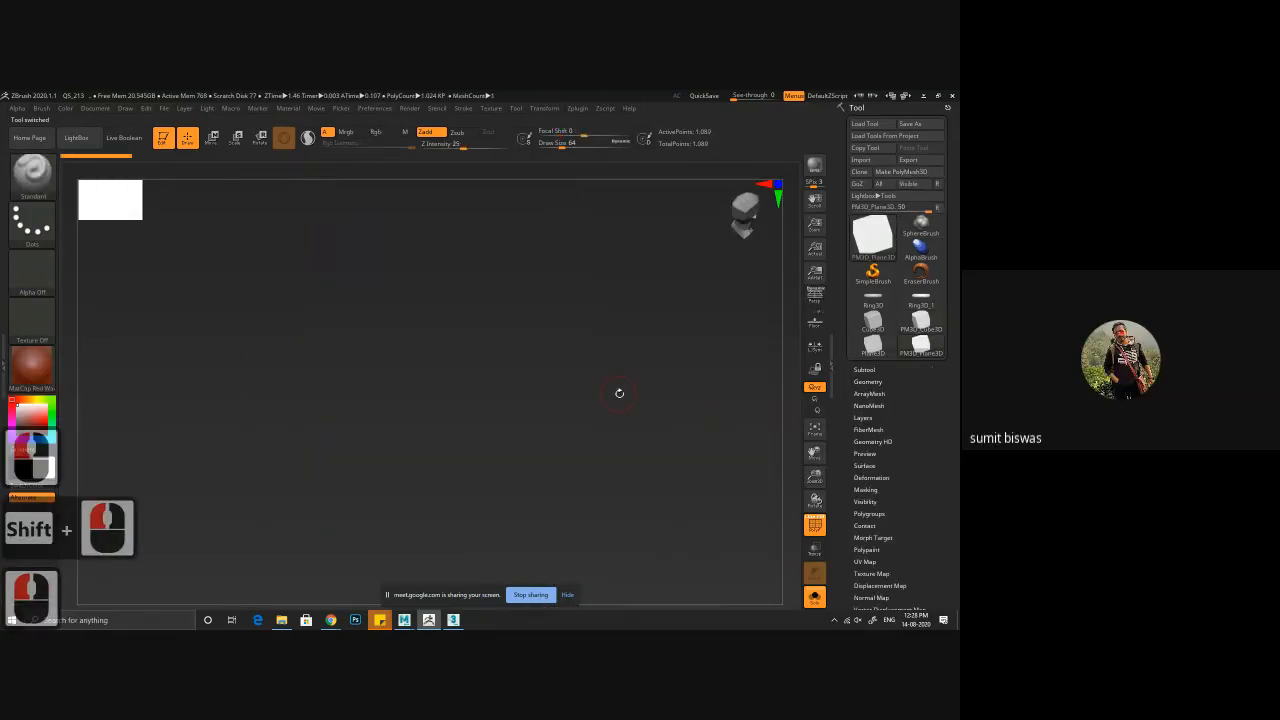
pyautogui.moveTo(619, 393)
pyautogui.mouseDown()
pyautogui.moveTo(647, 361)
pyautogui.moveTo(643, 444)
pyautogui.mouseUp()
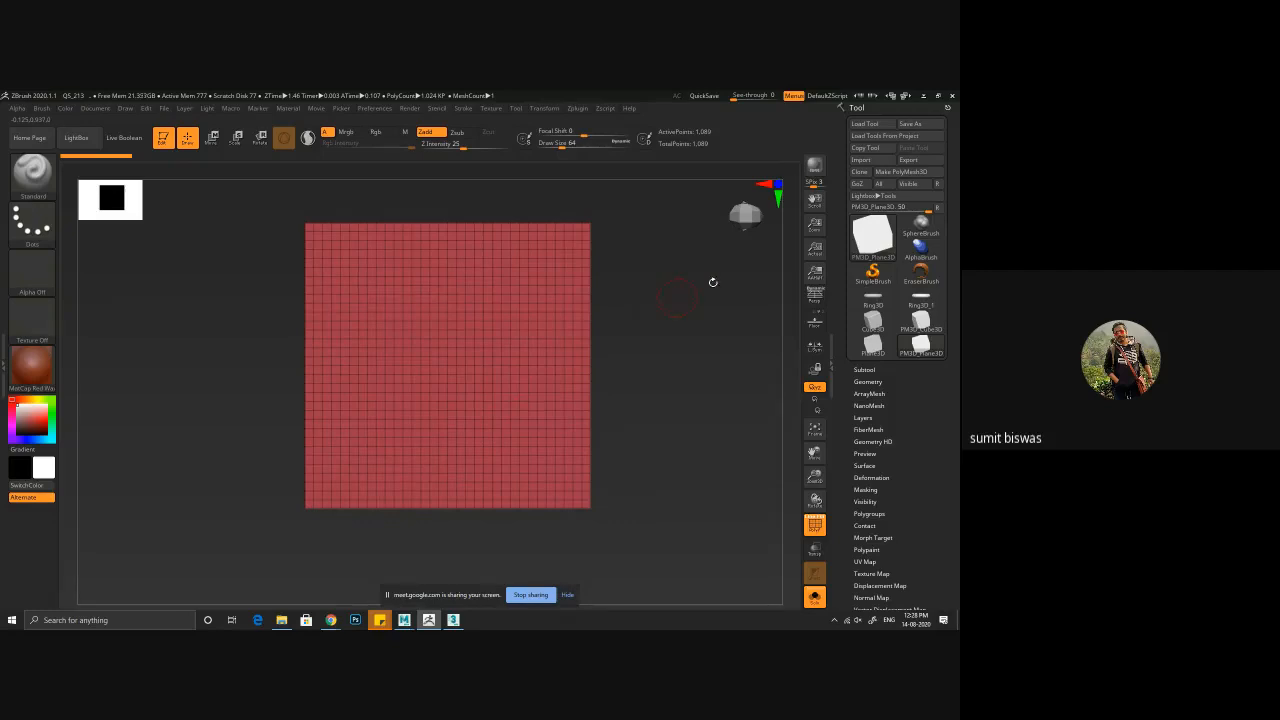
# - Append stich.obj from the Desktop to the current tool using SubTool Master's MultiAppend
pyautogui.click(578, 110)
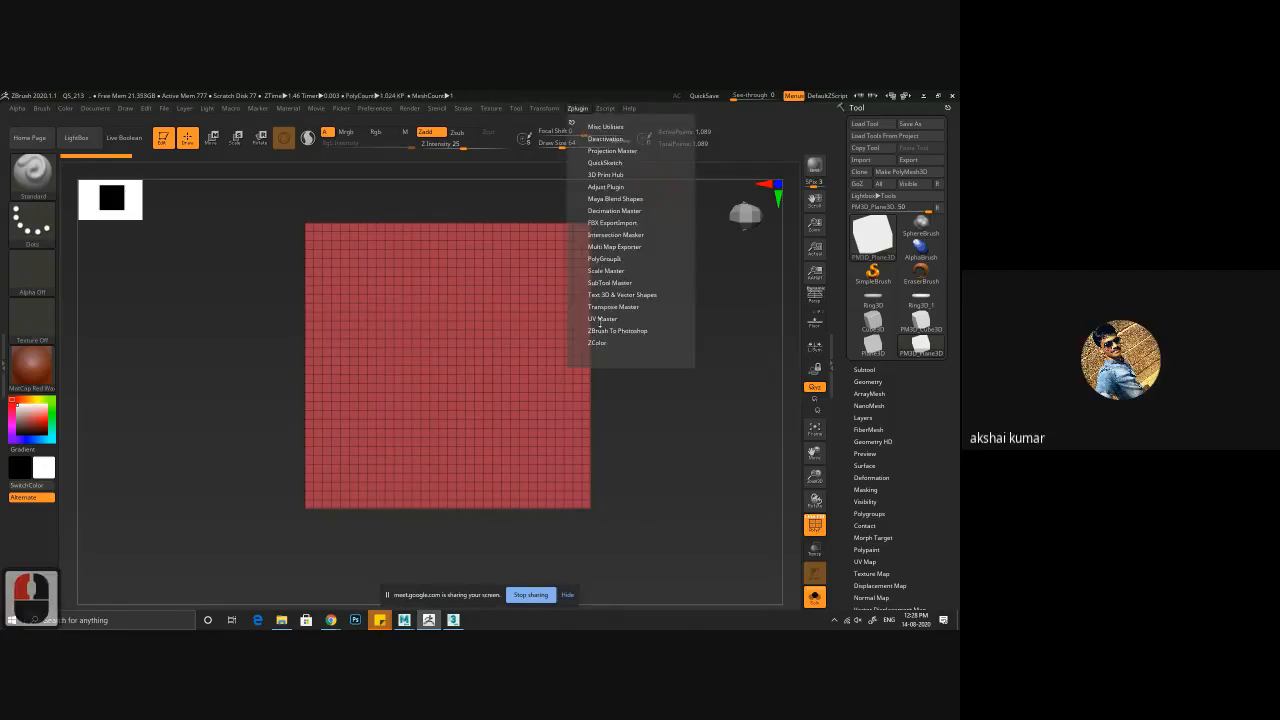
pyautogui.click(620, 283)
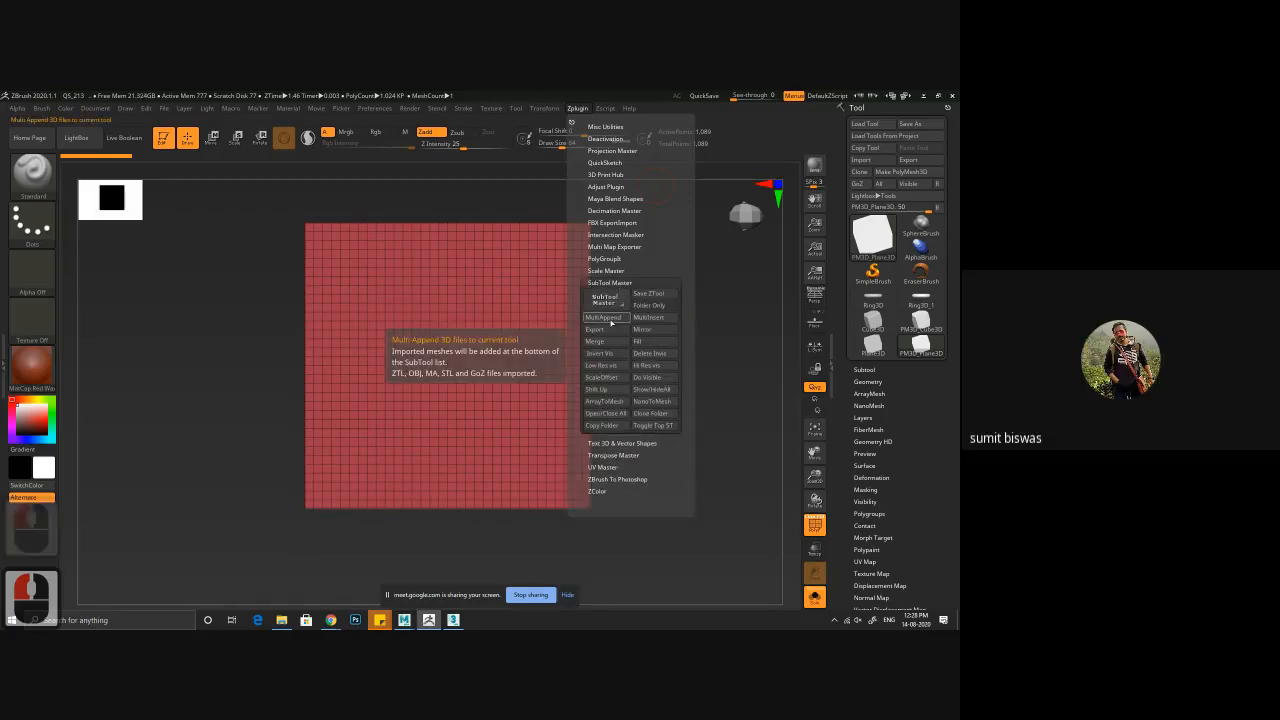
pyautogui.click(609, 318)
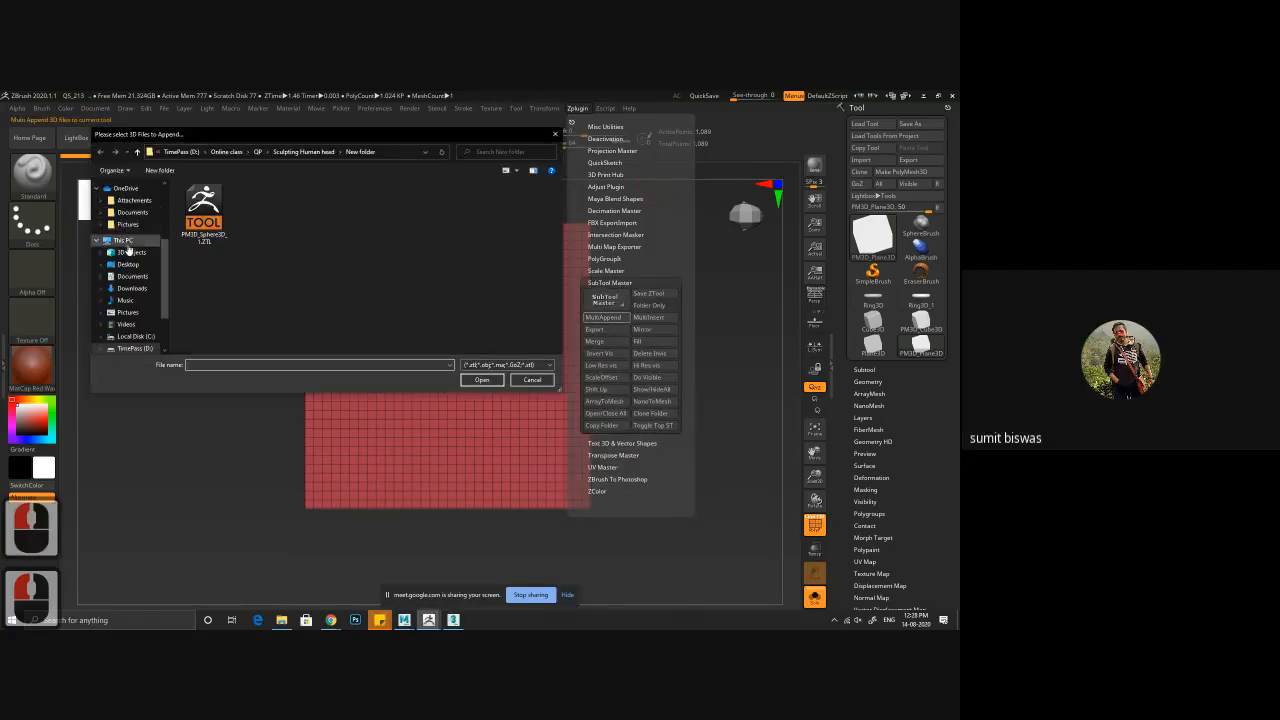
pyautogui.click(128, 264)
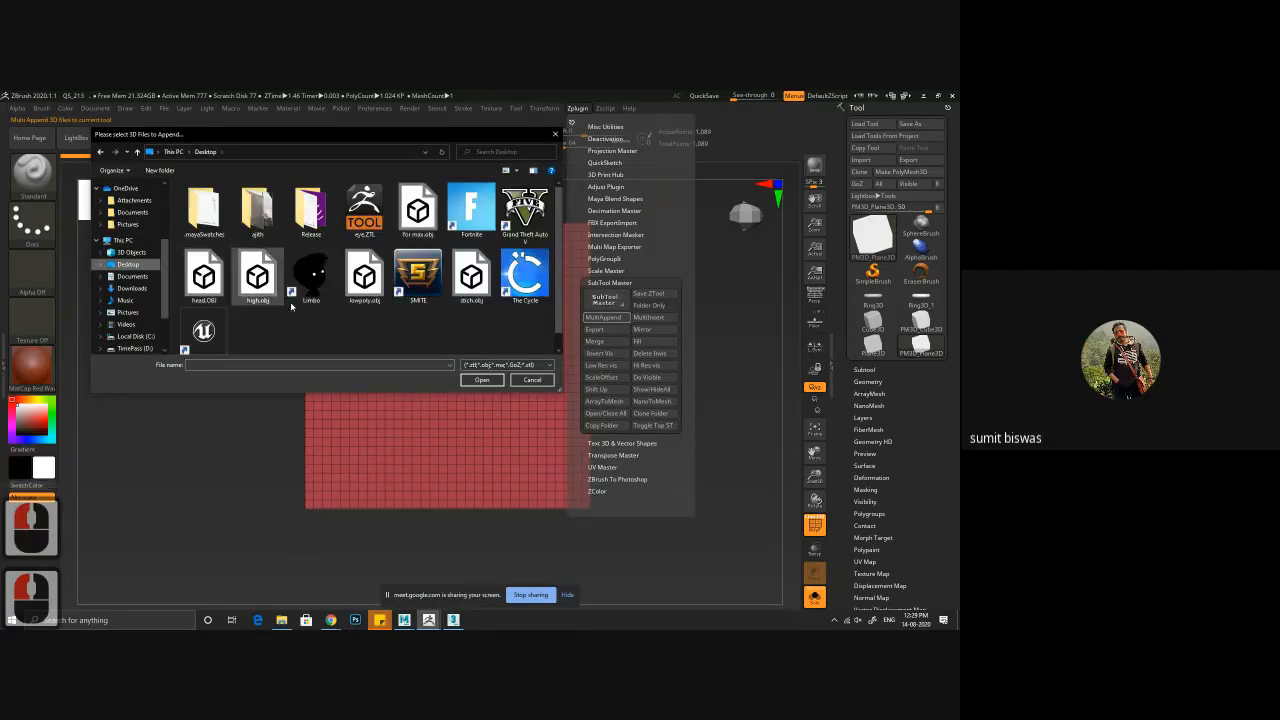
pyautogui.click(471, 285)
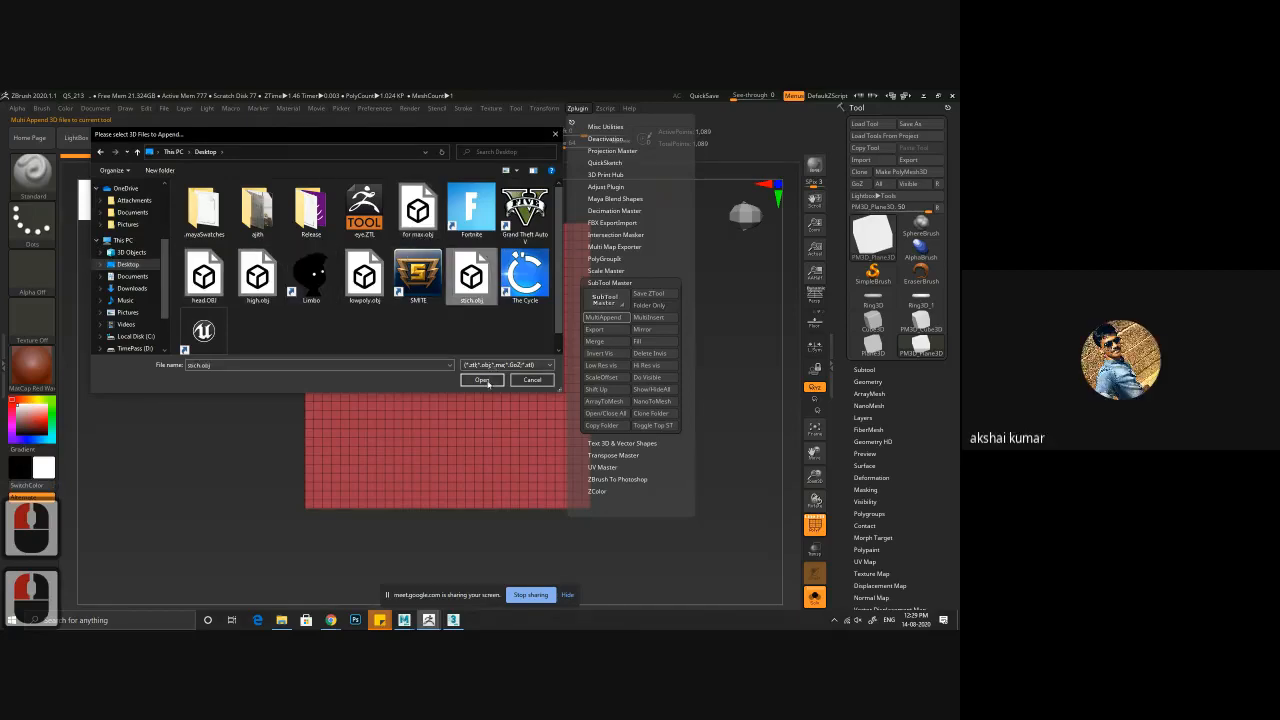
pyautogui.click(482, 380)
# - Make the appended stich subtool active, bring up its transform gizmo and frame the mesh in the view
pyautogui.click(862, 370)
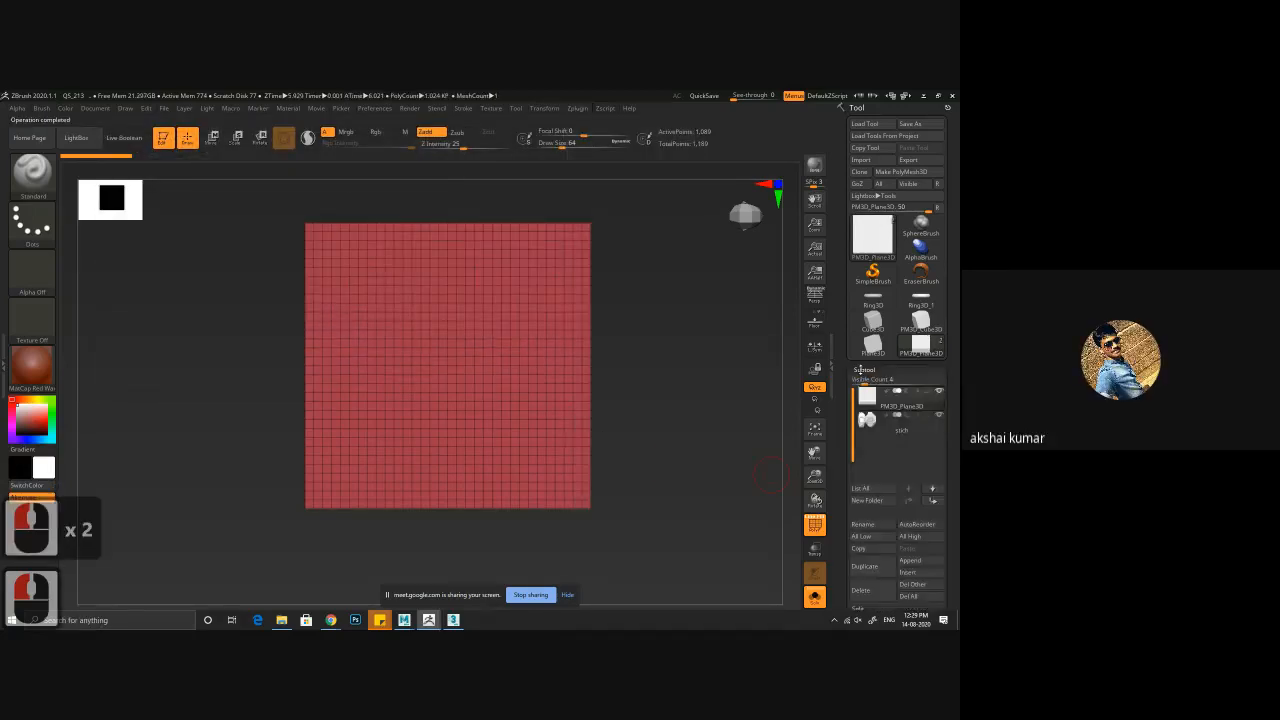
pyautogui.click(921, 428)
pyautogui.moveTo(589, 477)
pyautogui.keyDown('ctrl'); pyautogui.mouseDown(button='right')
pyautogui.moveTo(475, 464)
pyautogui.moveTo(343, 391)
pyautogui.mouseUp(button='right'); pyautogui.keyUp('ctrl')
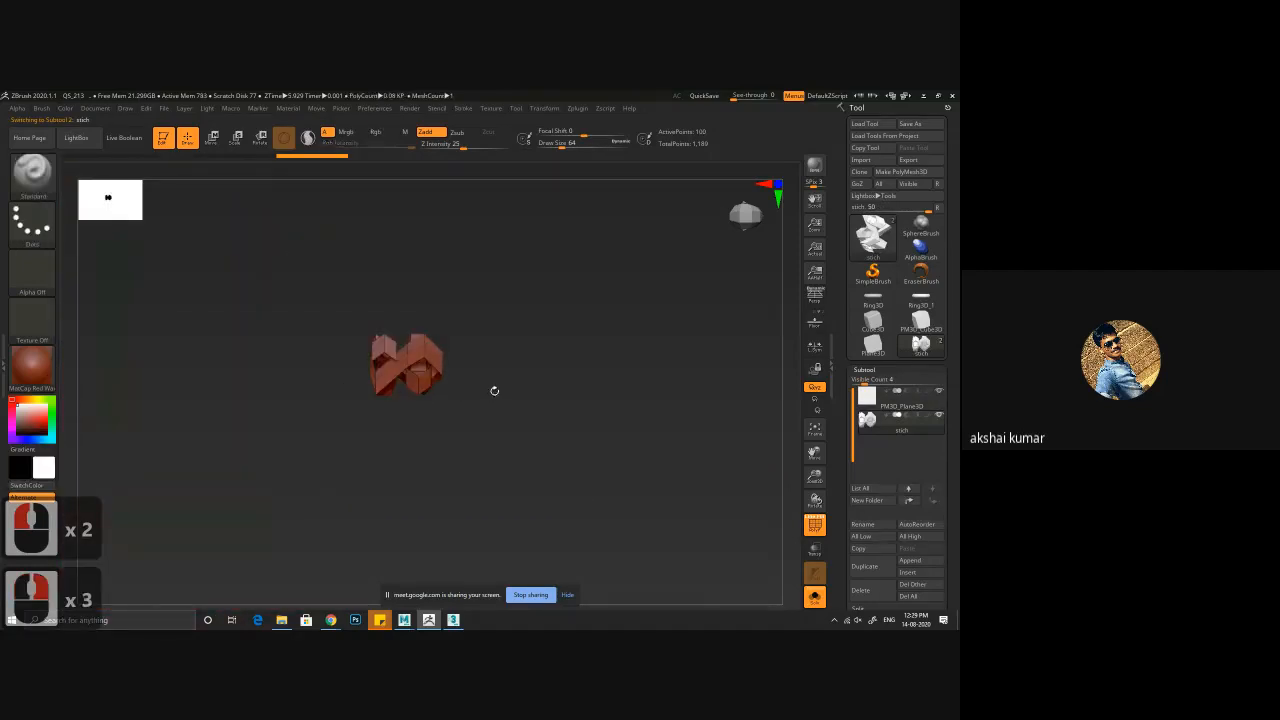
pyautogui.moveTo(502, 392); pyautogui.dragTo(560, 398, button='right')
pyautogui.keyDown('shift'); pyautogui.moveTo(560, 398); pyautogui.dragTo(555, 396); pyautogui.keyUp('shift')
pyautogui.press('r')
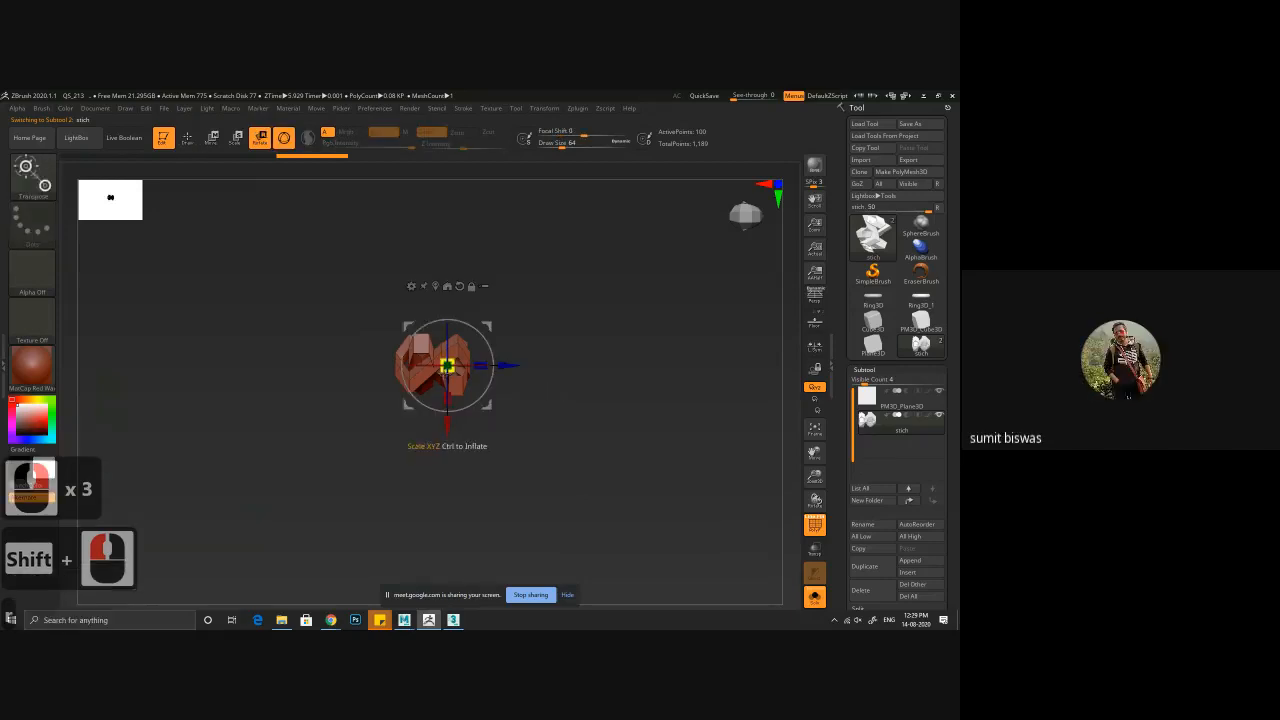
pyautogui.moveTo(447, 365); pyautogui.dragTo(434, 392)
pyautogui.press('f')
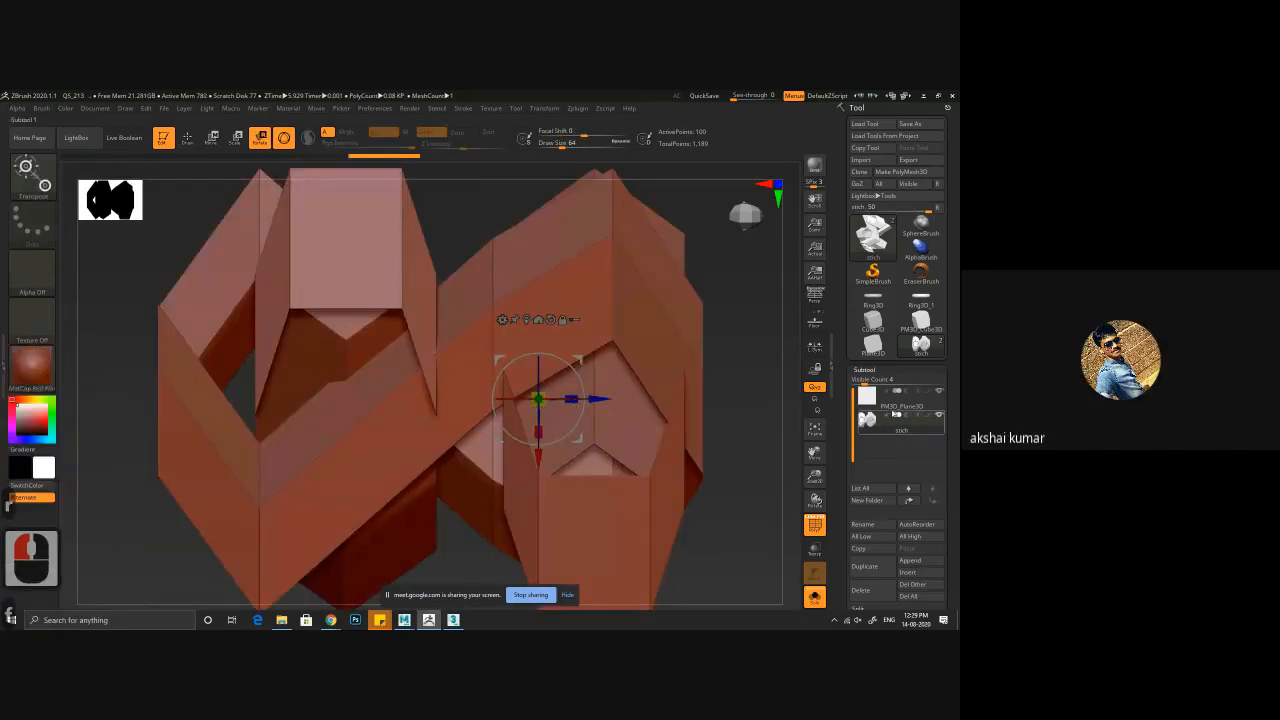
# - Make the plane subtool active and turn on Double in its Display Properties
pyautogui.click(931, 407)
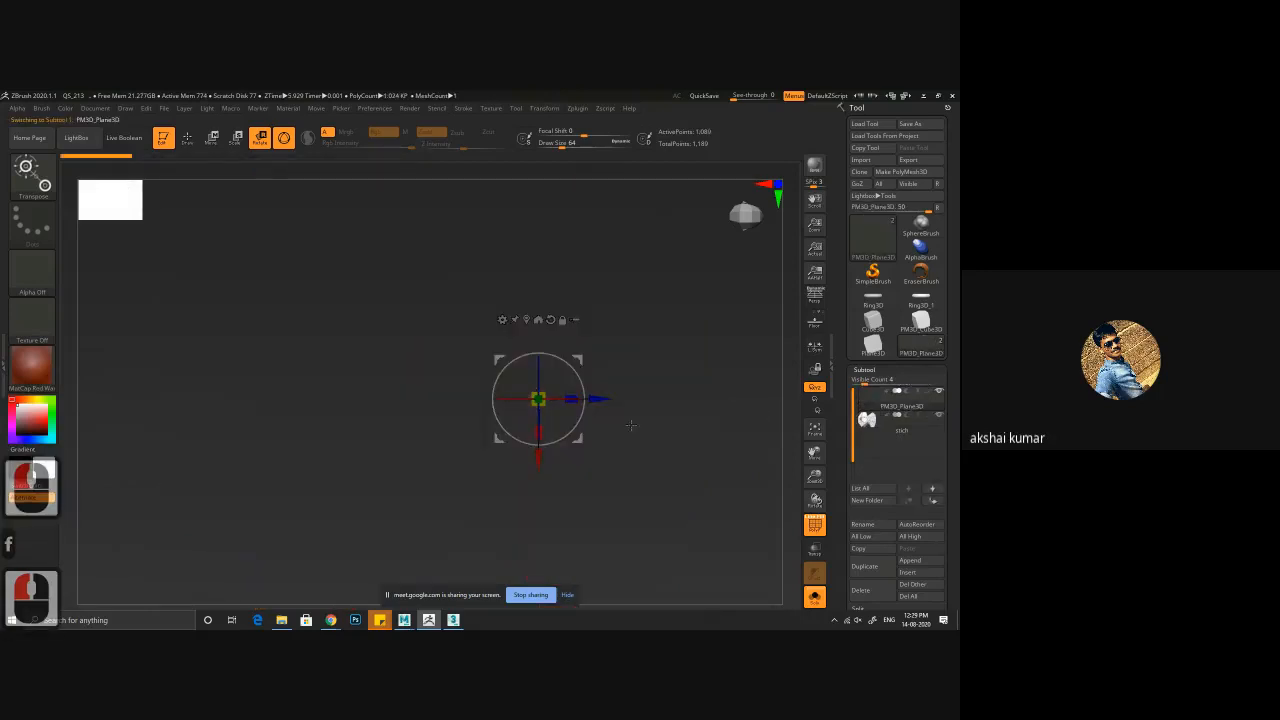
pyautogui.moveTo(569, 449); pyautogui.dragTo(571, 441, button='right')
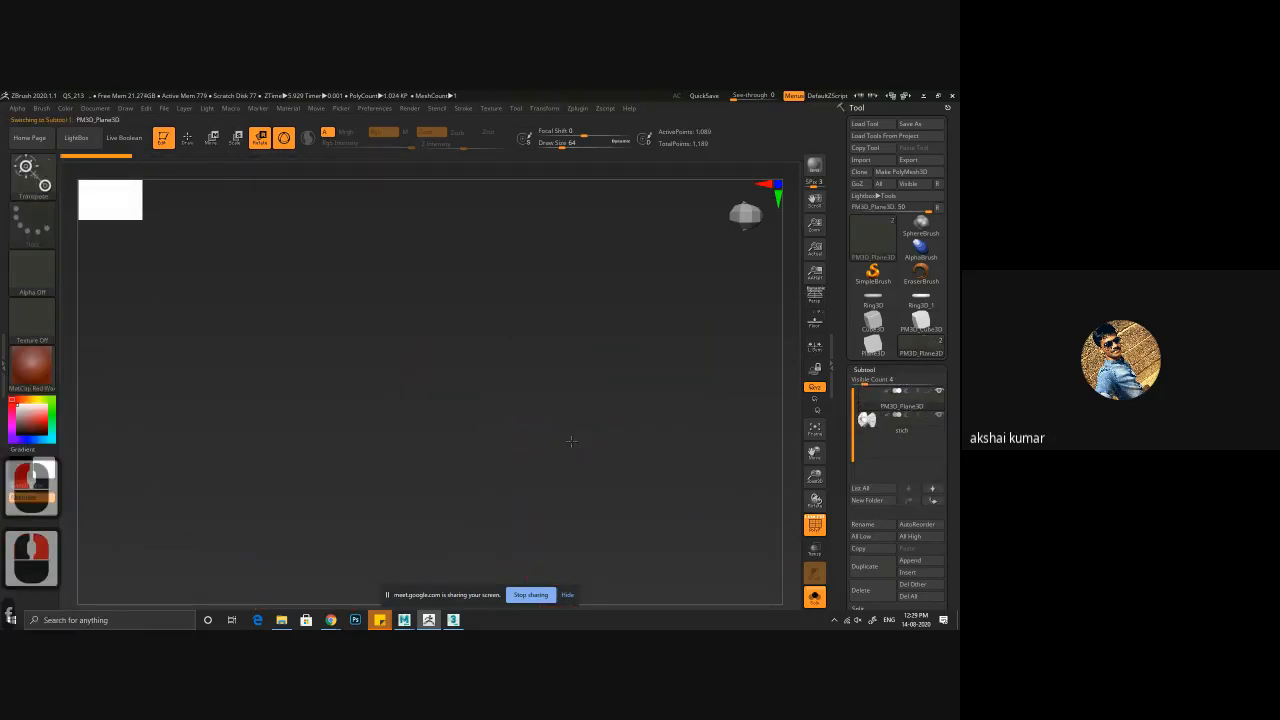
pyautogui.press('f')
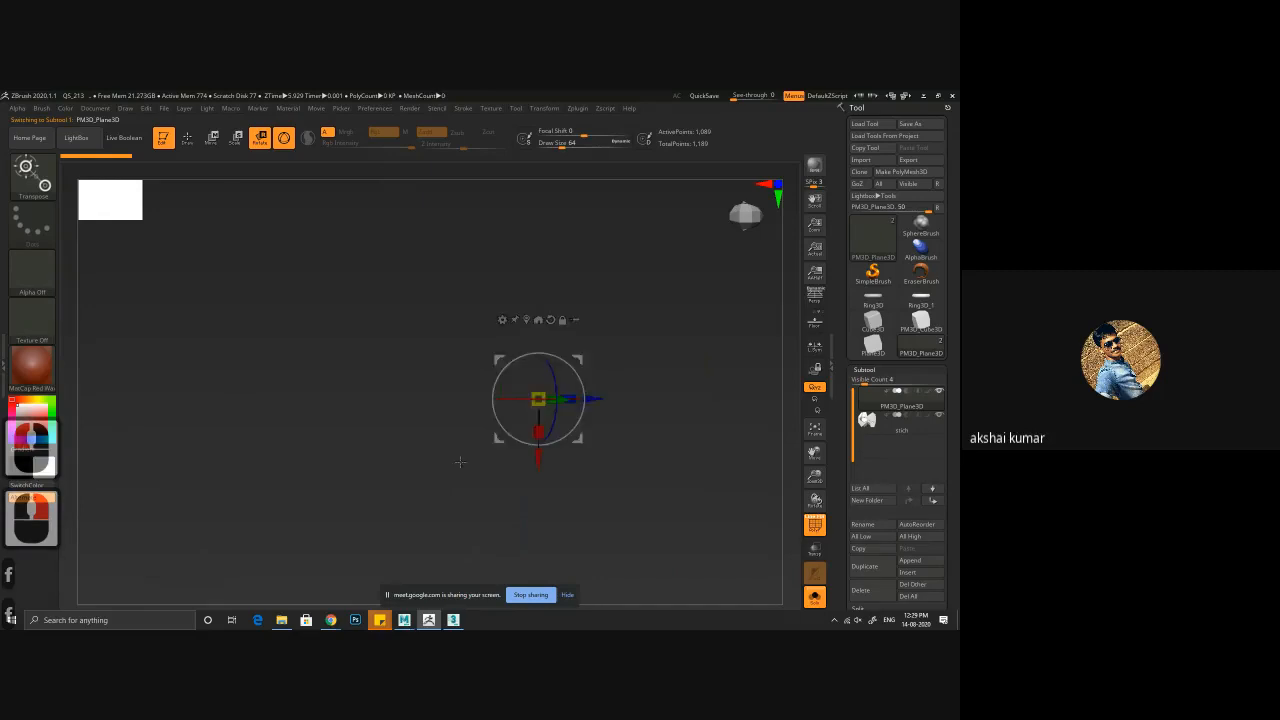
pyautogui.moveTo(460, 462); pyautogui.dragTo(600, 474, button='right')
pyautogui.keyDown('shift'); pyautogui.moveTo(600, 474); pyautogui.dragTo(660, 476); pyautogui.keyUp('shift')
pyautogui.moveTo(846, 516); pyautogui.dragTo(873, 372)
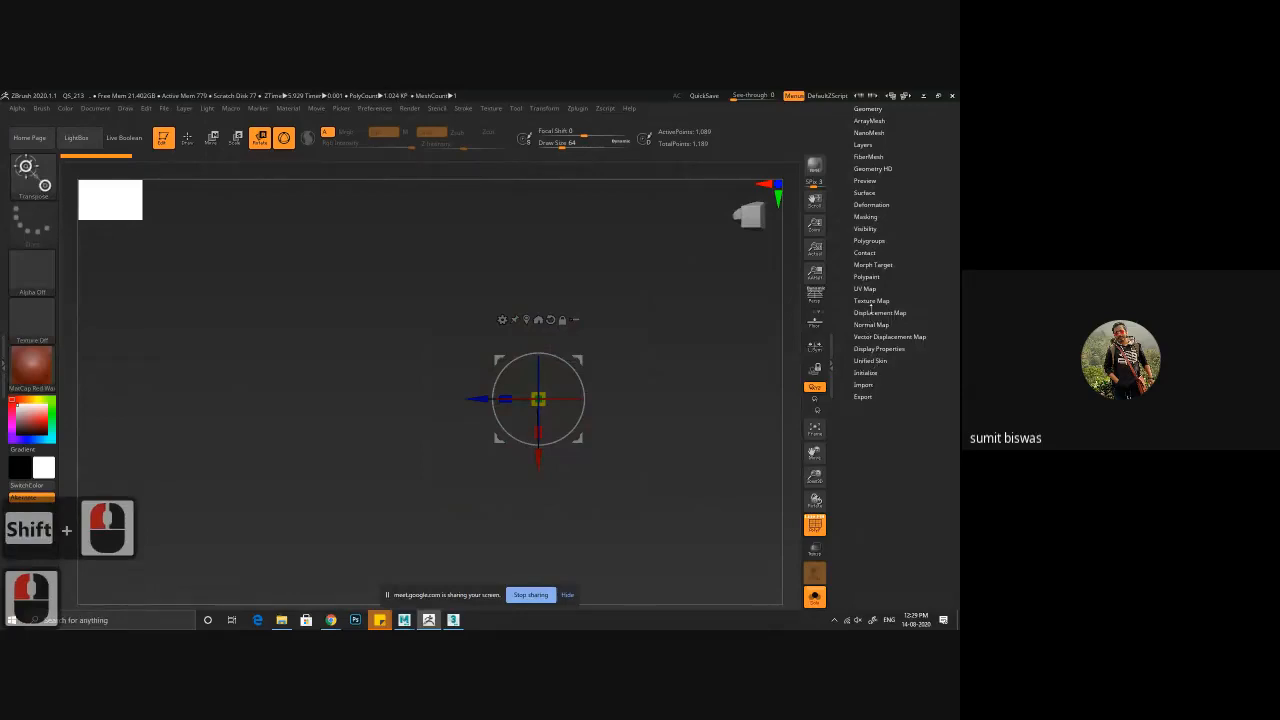
pyautogui.click(868, 348)
pyautogui.moveTo(866, 354); pyautogui.dragTo(866, 565)
pyautogui.click(861, 307)
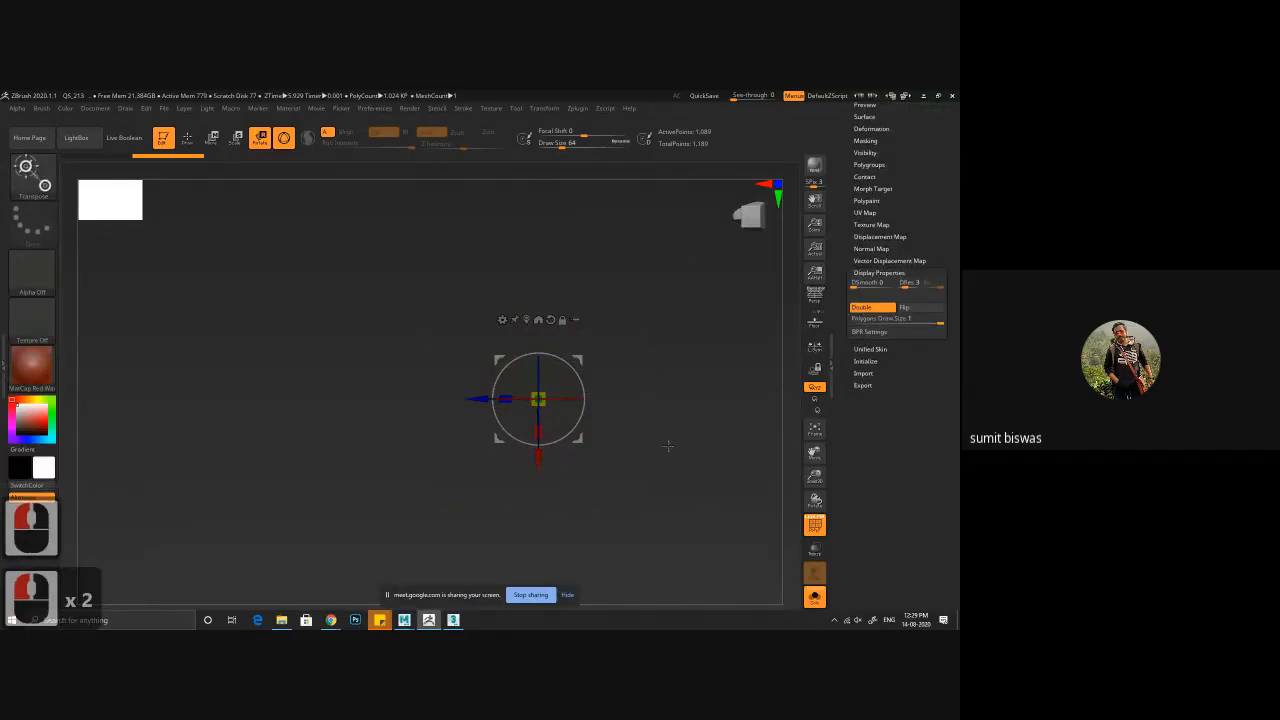
# - Make the stich subtool active with Solo off and scale it down to fit within the plane's outline in the front view
pyautogui.moveTo(668, 443)
pyautogui.mouseDown()
pyautogui.moveTo(655, 448)
pyautogui.moveTo(690, 443)
pyautogui.moveTo(637, 450)
pyautogui.moveTo(766, 428)
pyautogui.moveTo(709, 451)
pyautogui.moveTo(663, 448)
pyautogui.mouseUp()
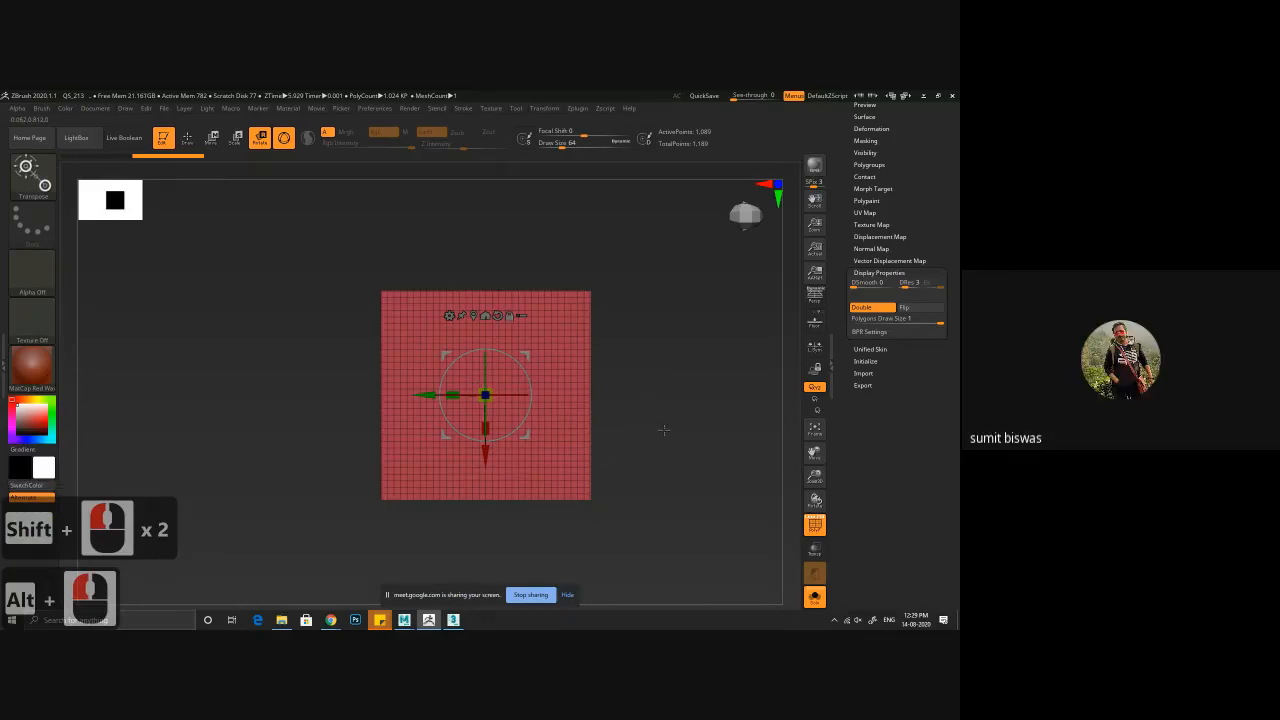
pyautogui.keyDown('shift'); pyautogui.moveTo(663, 430); pyautogui.dragTo(613, 433); pyautogui.keyUp('shift')
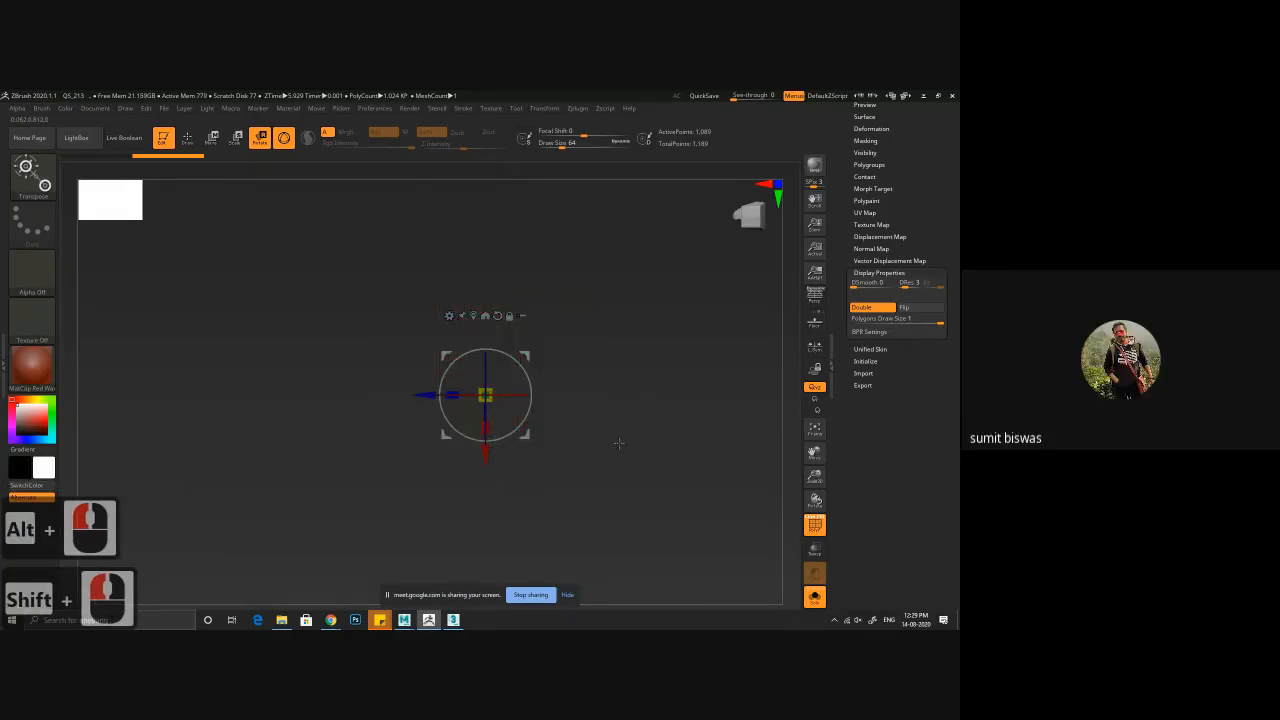
pyautogui.moveTo(612, 486)
pyautogui.mouseDown()
pyautogui.moveTo(601, 417)
pyautogui.moveTo(605, 484)
pyautogui.mouseUp()
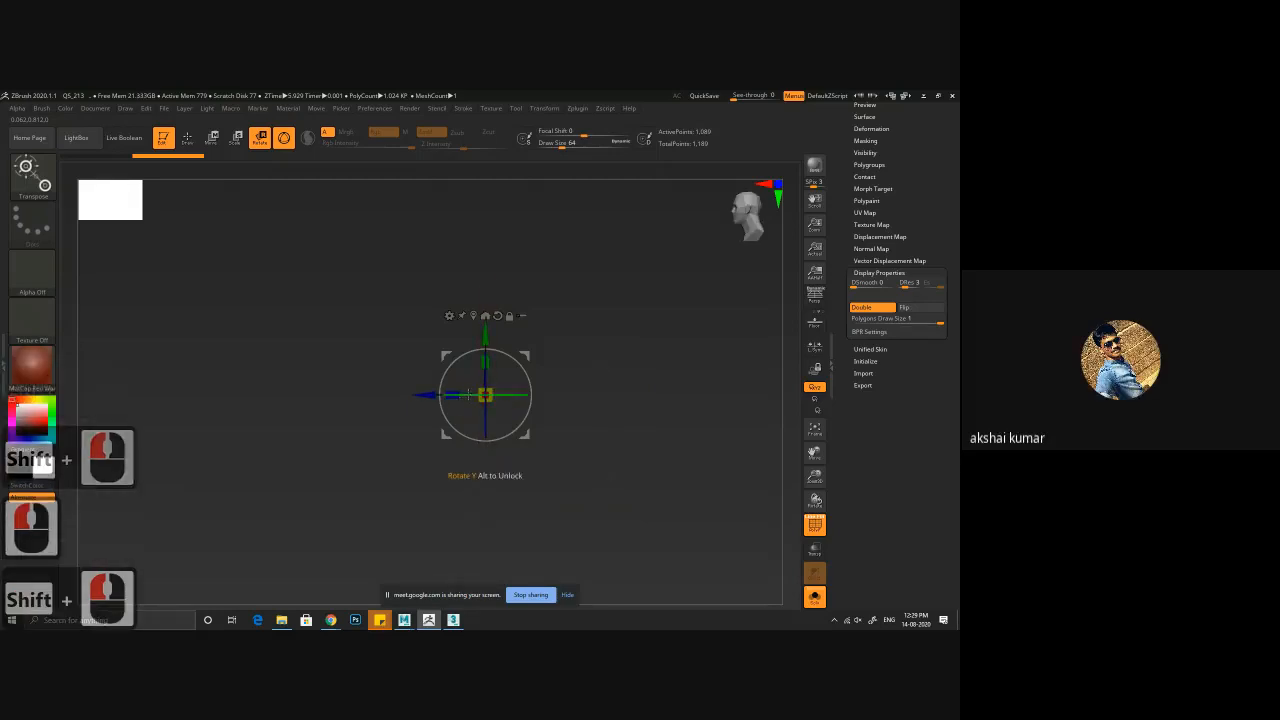
pyautogui.keyDown('shift'); pyautogui.moveTo(612, 408); pyautogui.dragTo(652, 412); pyautogui.keyUp('shift')
pyautogui.keyDown('shift'); pyautogui.click(652, 412); pyautogui.keyUp('shift')
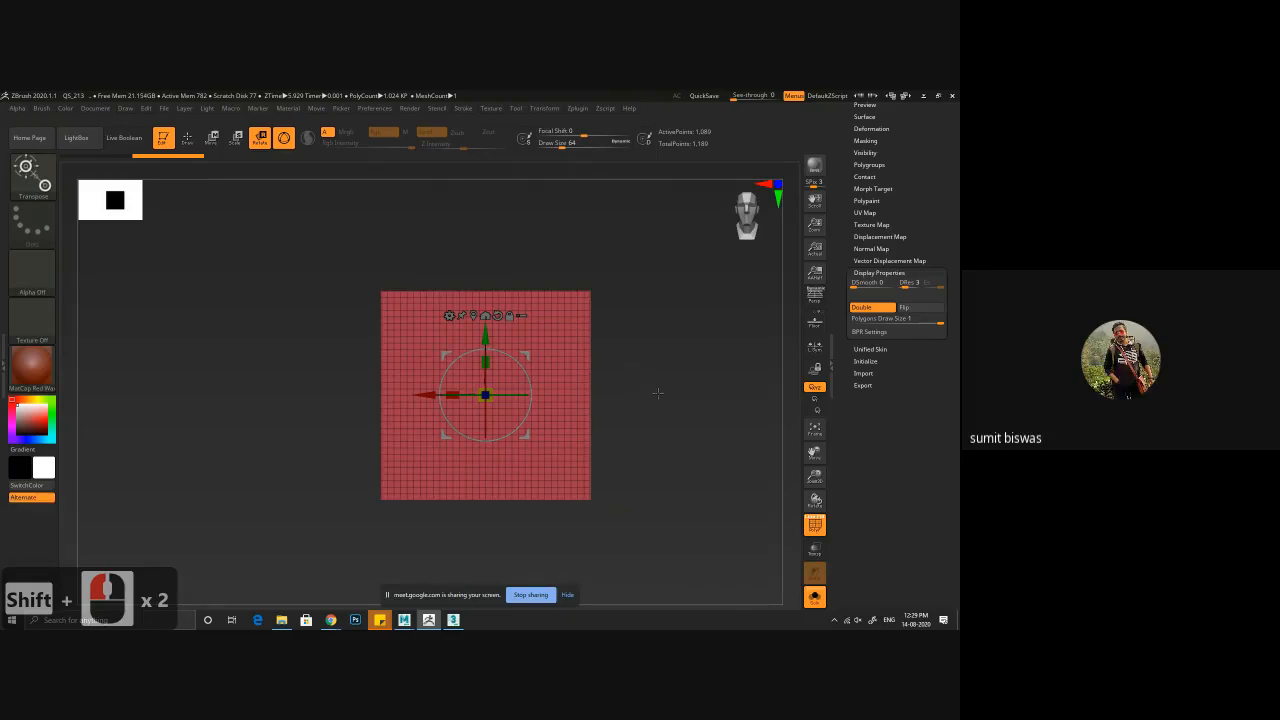
pyautogui.moveTo(846, 161); pyautogui.dragTo(847, 420)
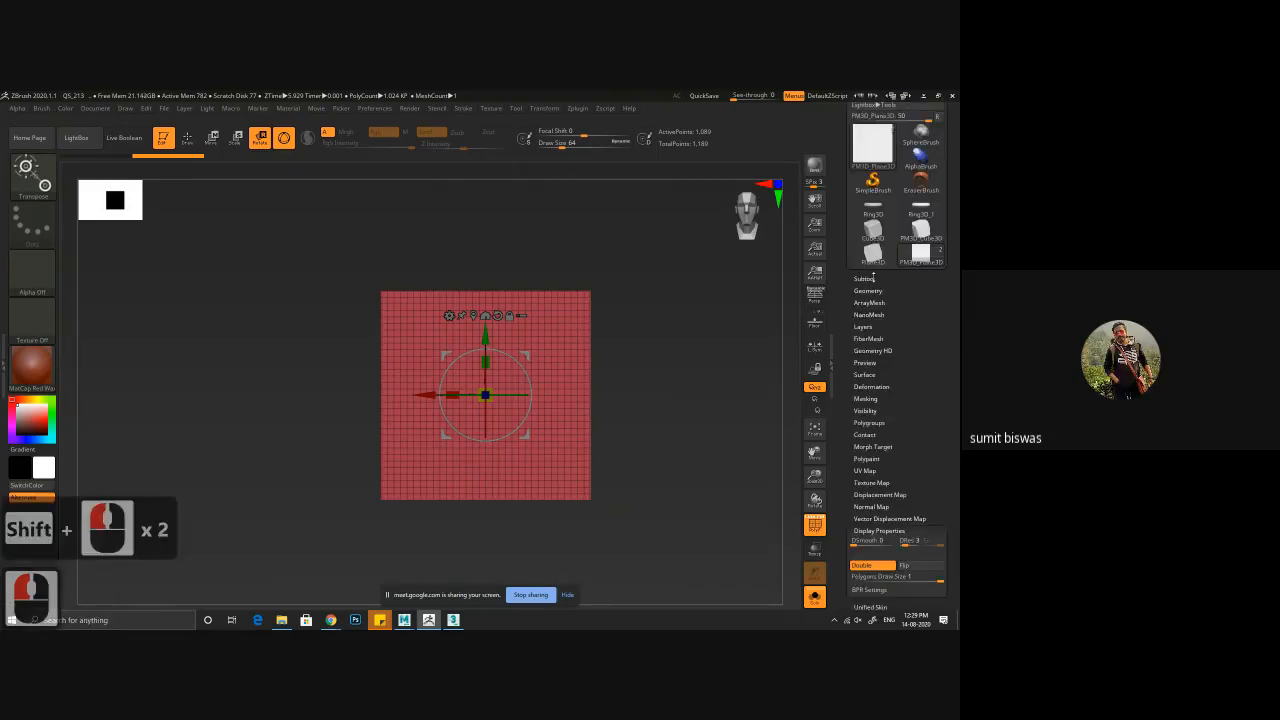
pyautogui.click(870, 279)
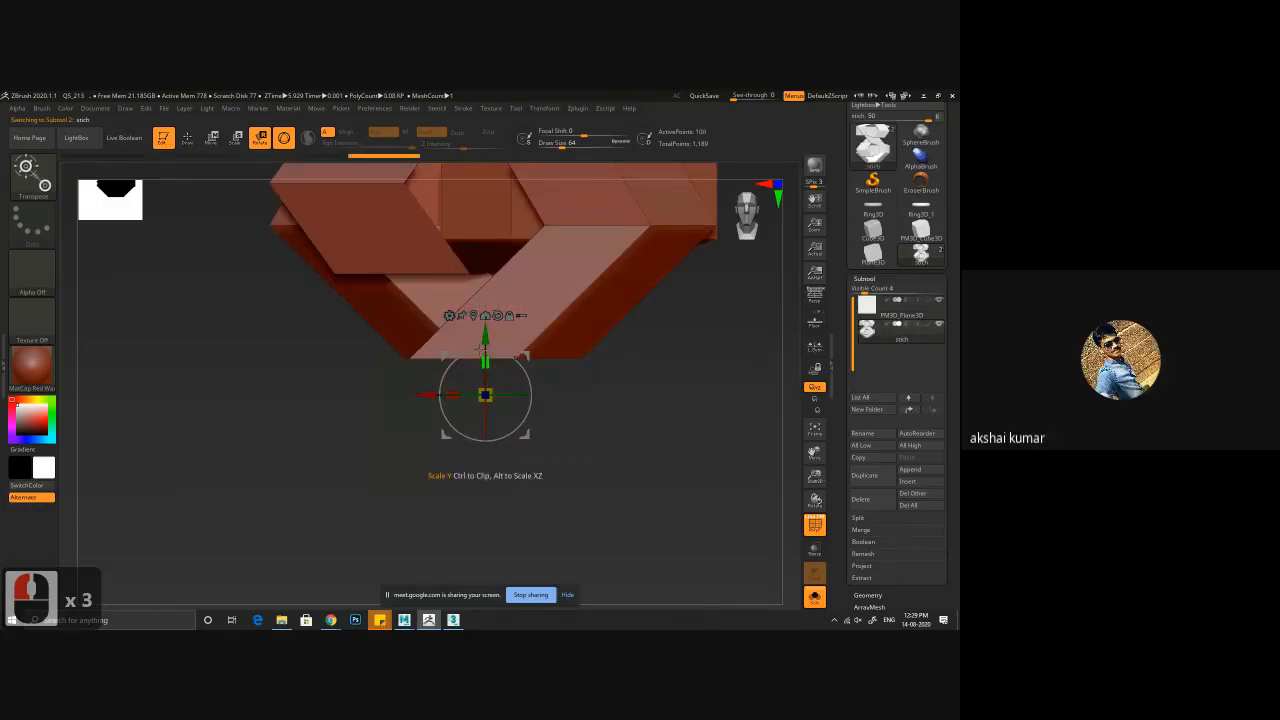
pyautogui.click(815, 597)
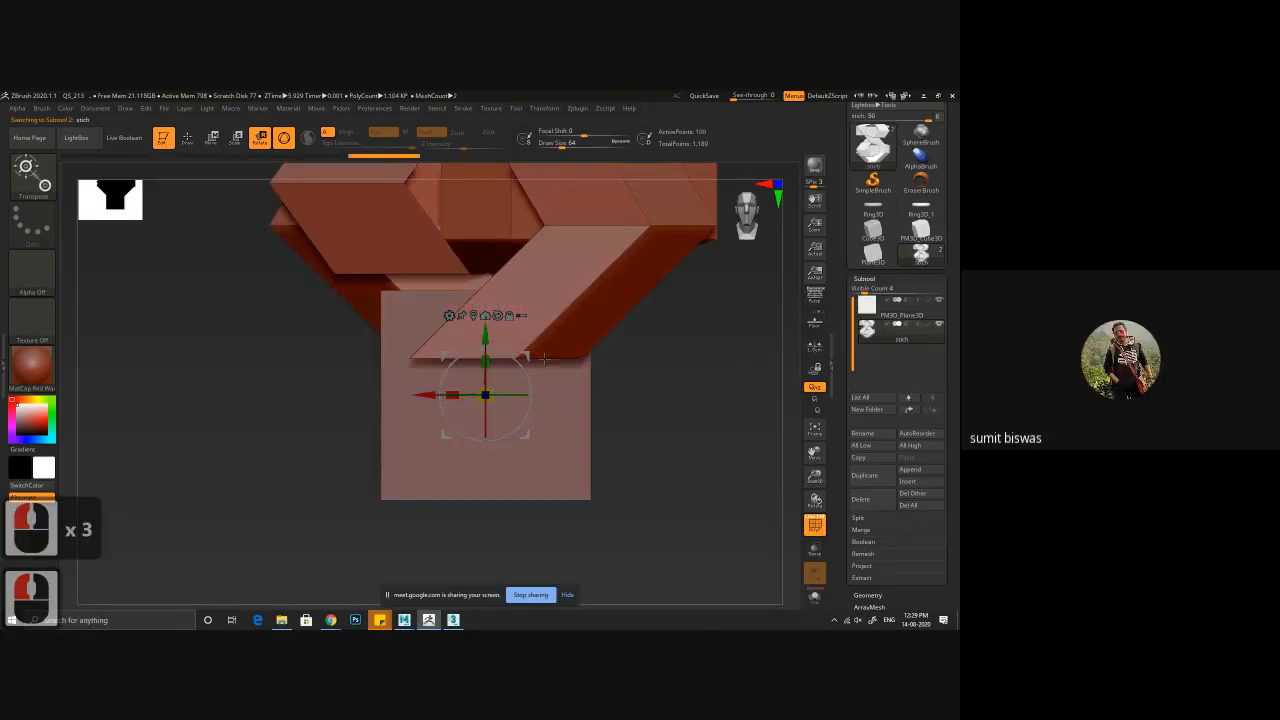
pyautogui.moveTo(485, 395)
pyautogui.mouseDown()
pyautogui.moveTo(486, 518)
pyautogui.moveTo(473, 482)
pyautogui.moveTo(485, 420)
pyautogui.mouseUp()
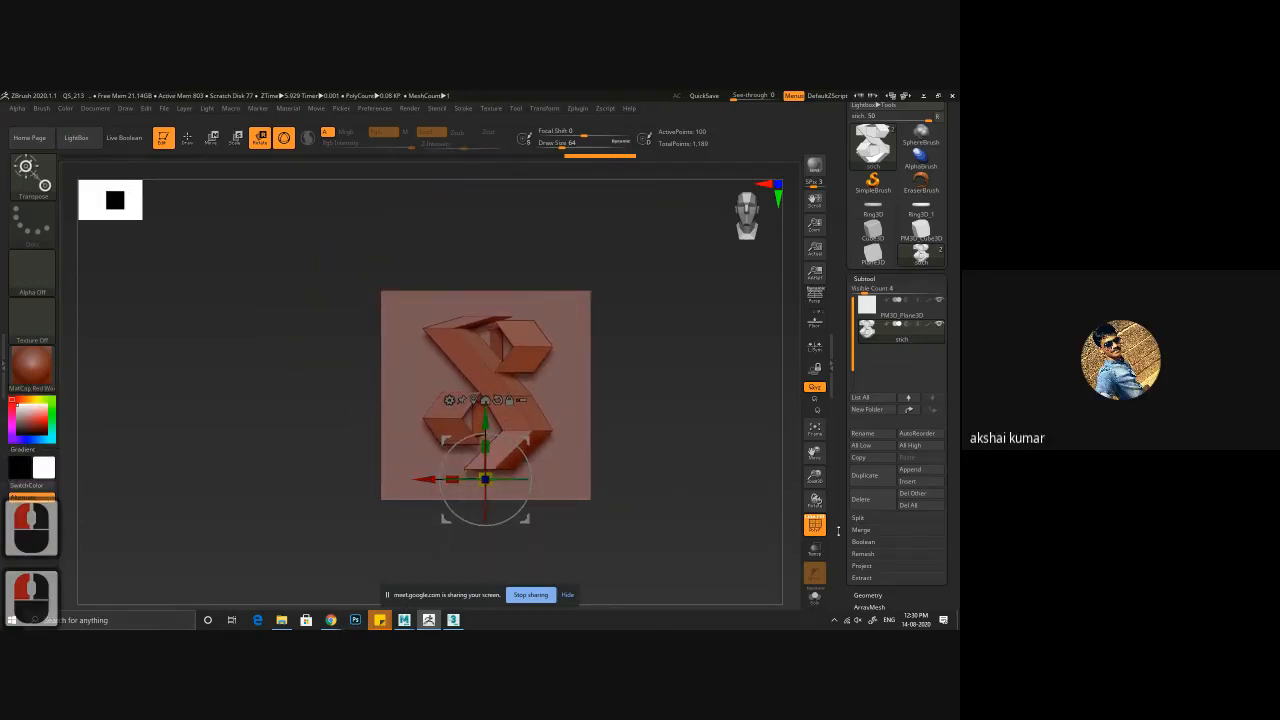
# - Hide the plane subtool and rotate the stich mesh a quarter turn so the interlaced weave faces the front view
pyautogui.click(939, 300)
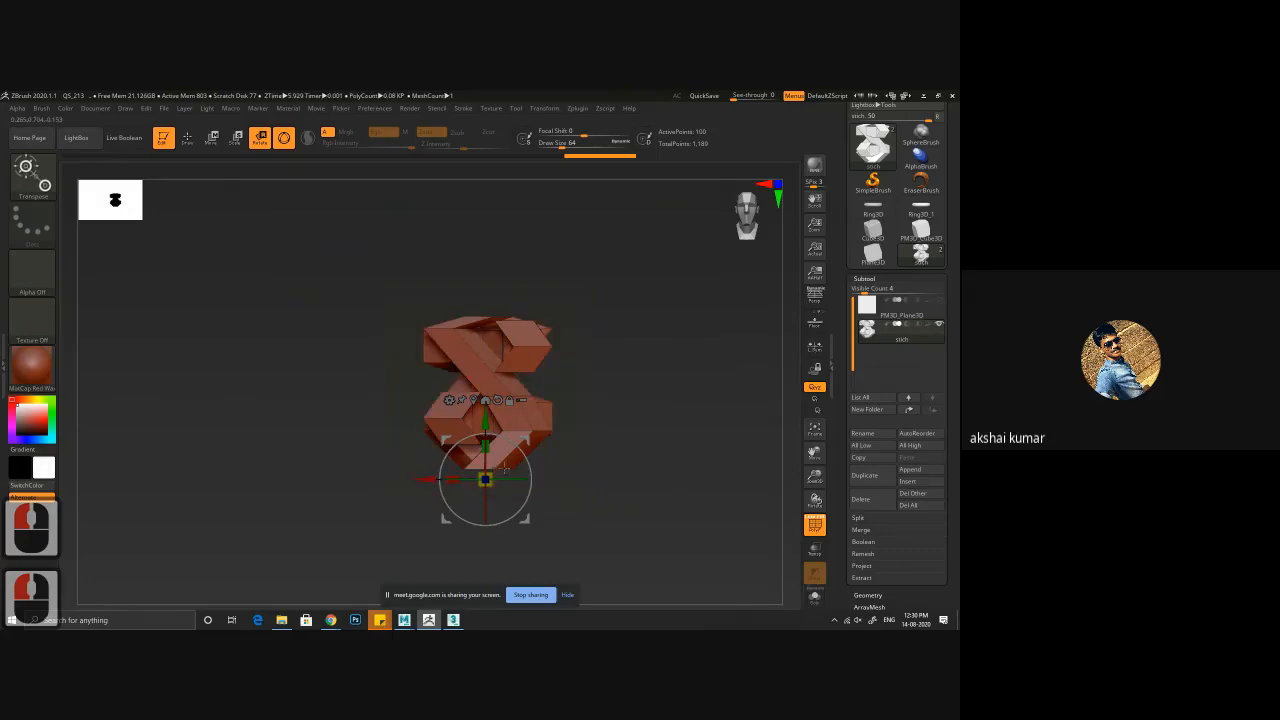
pyautogui.moveTo(464, 480); pyautogui.dragTo(540, 480)
pyautogui.keyDown('shift'); pyautogui.moveTo(538, 479); pyautogui.dragTo(563, 480); pyautogui.keyUp('shift')
pyautogui.keyDown('alt'); pyautogui.moveTo(671, 415); pyautogui.dragTo(651, 374); pyautogui.keyUp('alt')
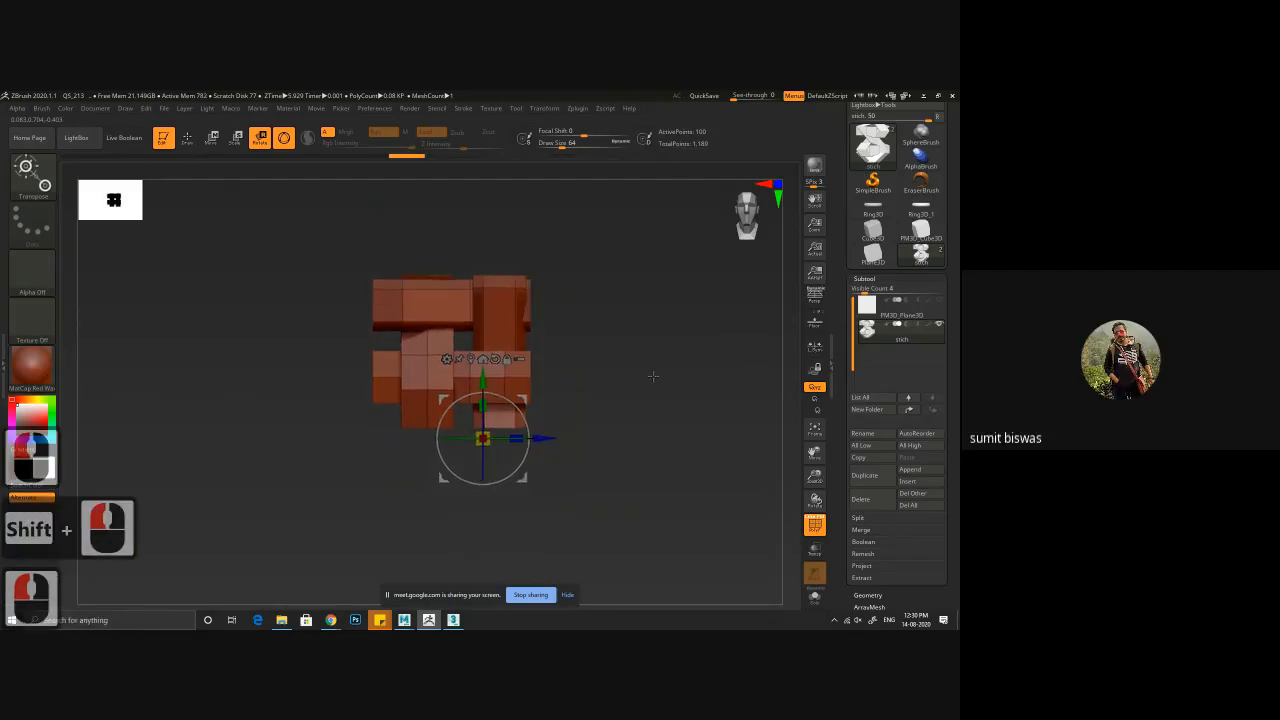
pyautogui.moveTo(892, 340)
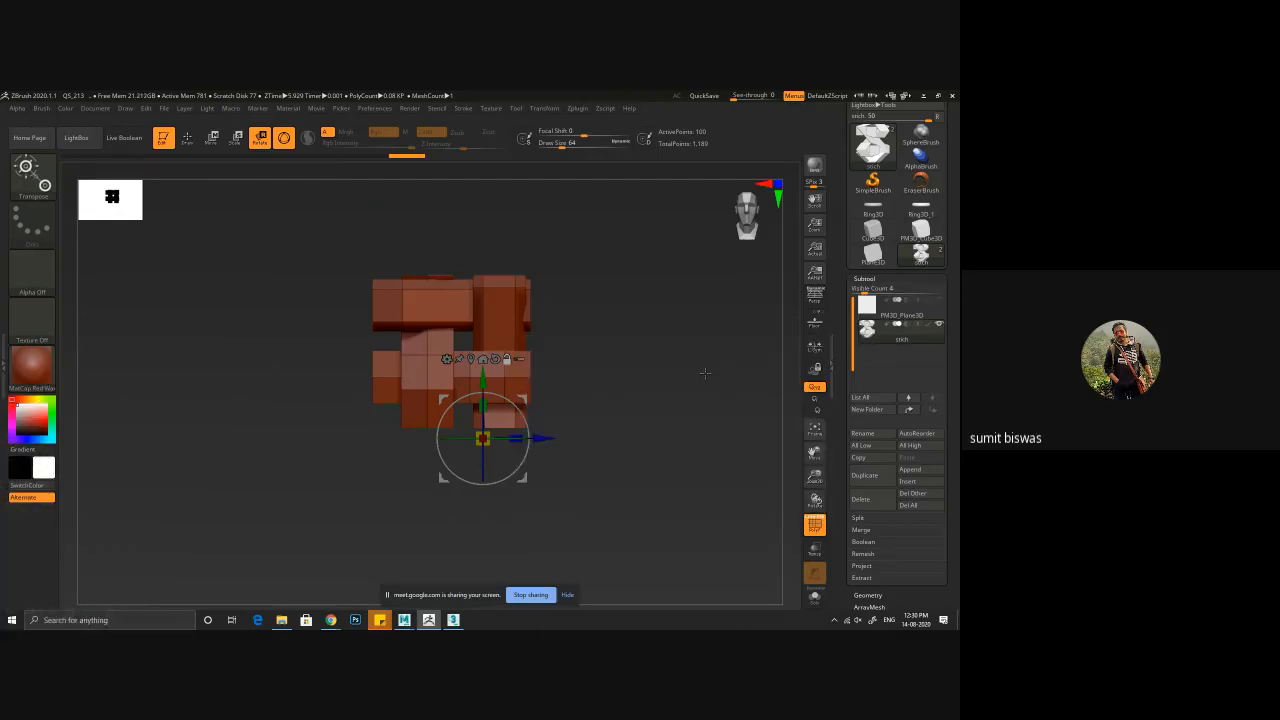
pyautogui.keyDown('alt'); pyautogui.click(571, 371); pyautogui.keyUp('alt')
pyautogui.moveTo(571, 371); pyautogui.dragTo(666, 363)
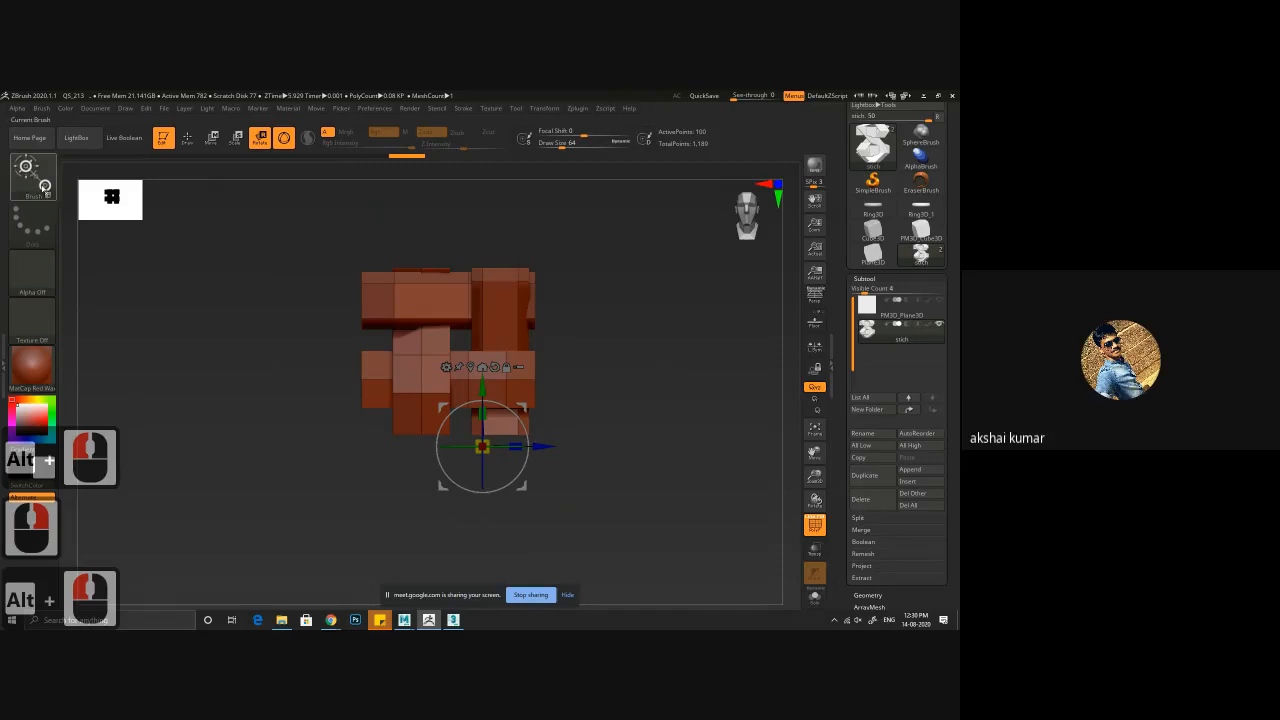
# - Try to create an InsertMesh brush by appending the stich mesh to an existing brush
pyautogui.click(41, 108)
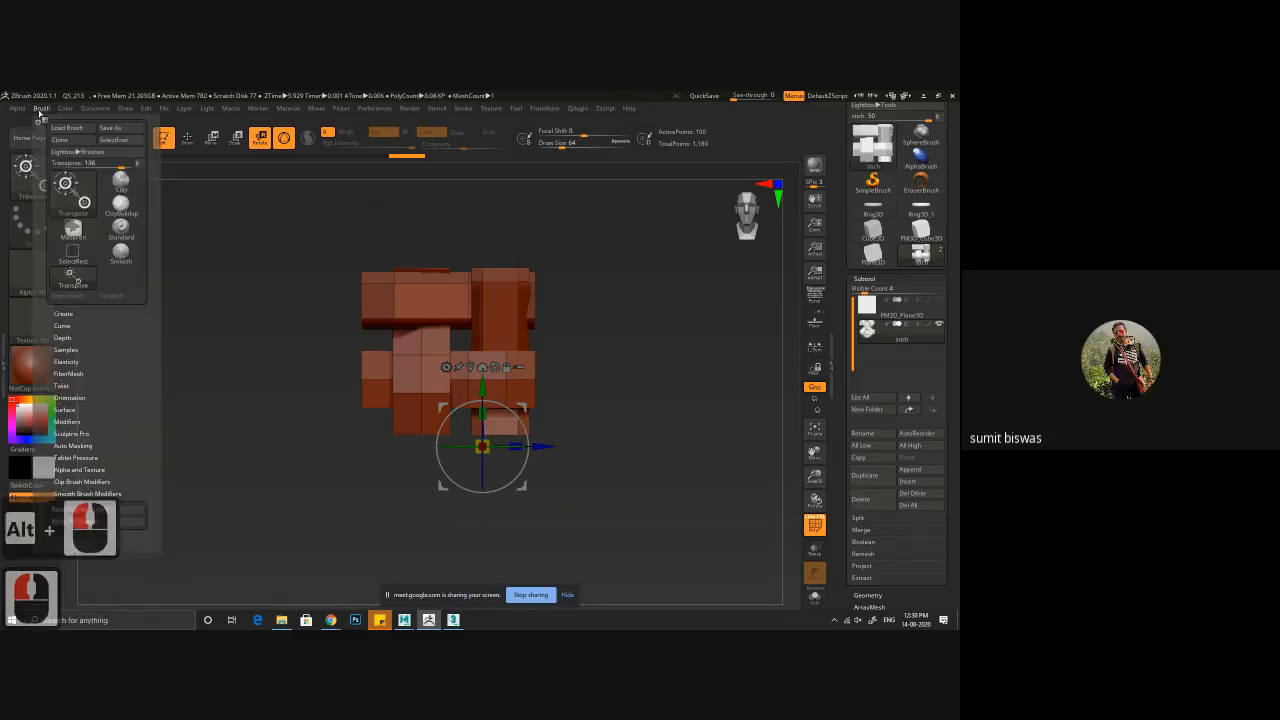
pyautogui.click(70, 314)
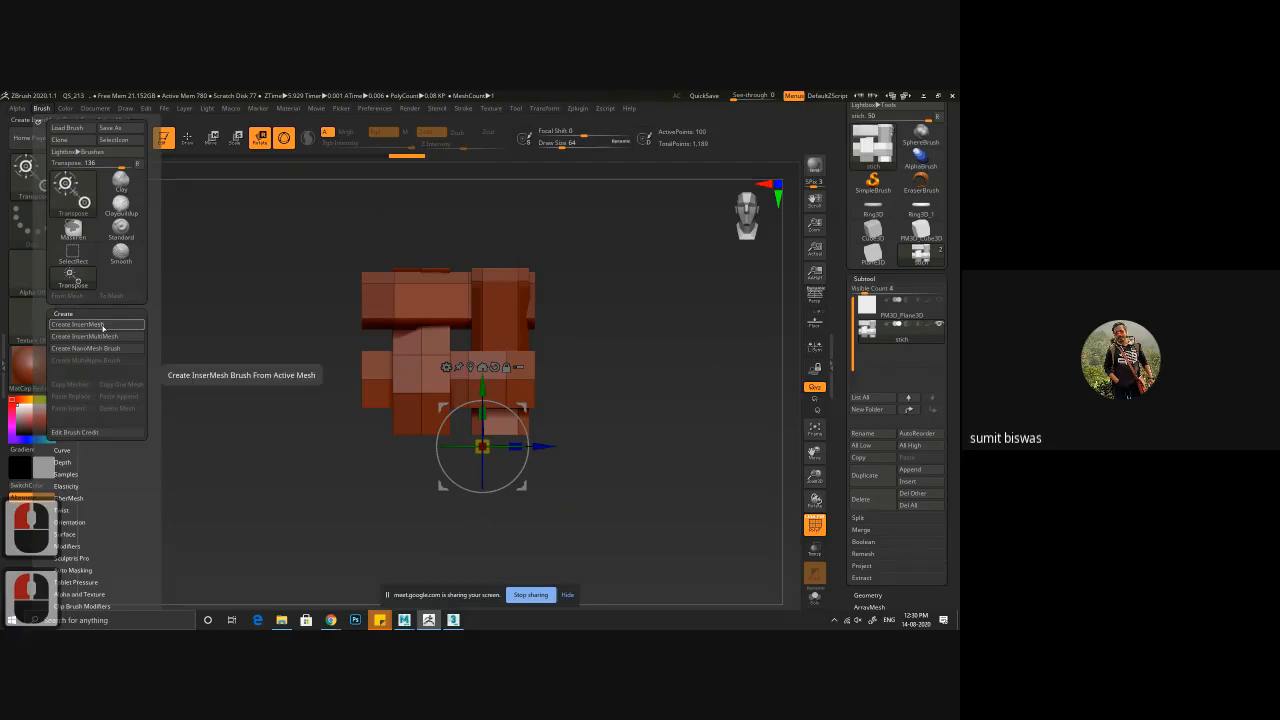
pyautogui.click(102, 327)
pyautogui.click(459, 275)
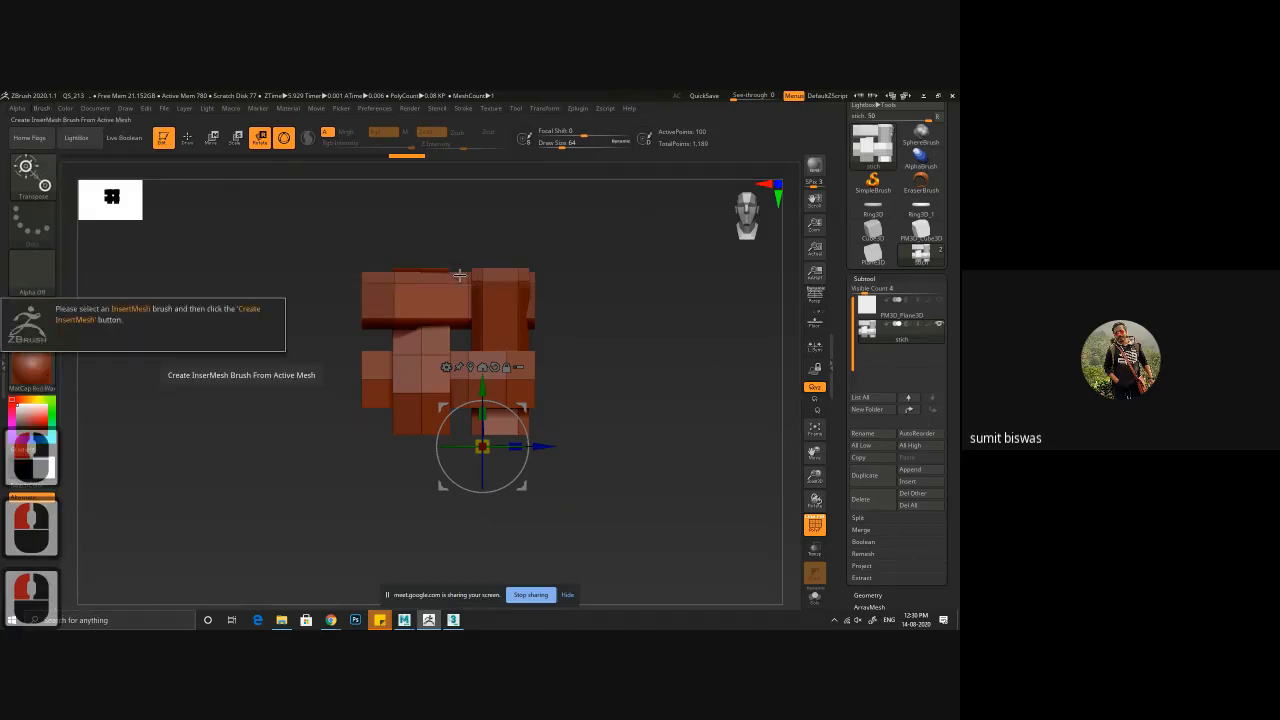
pyautogui.click(148, 293)
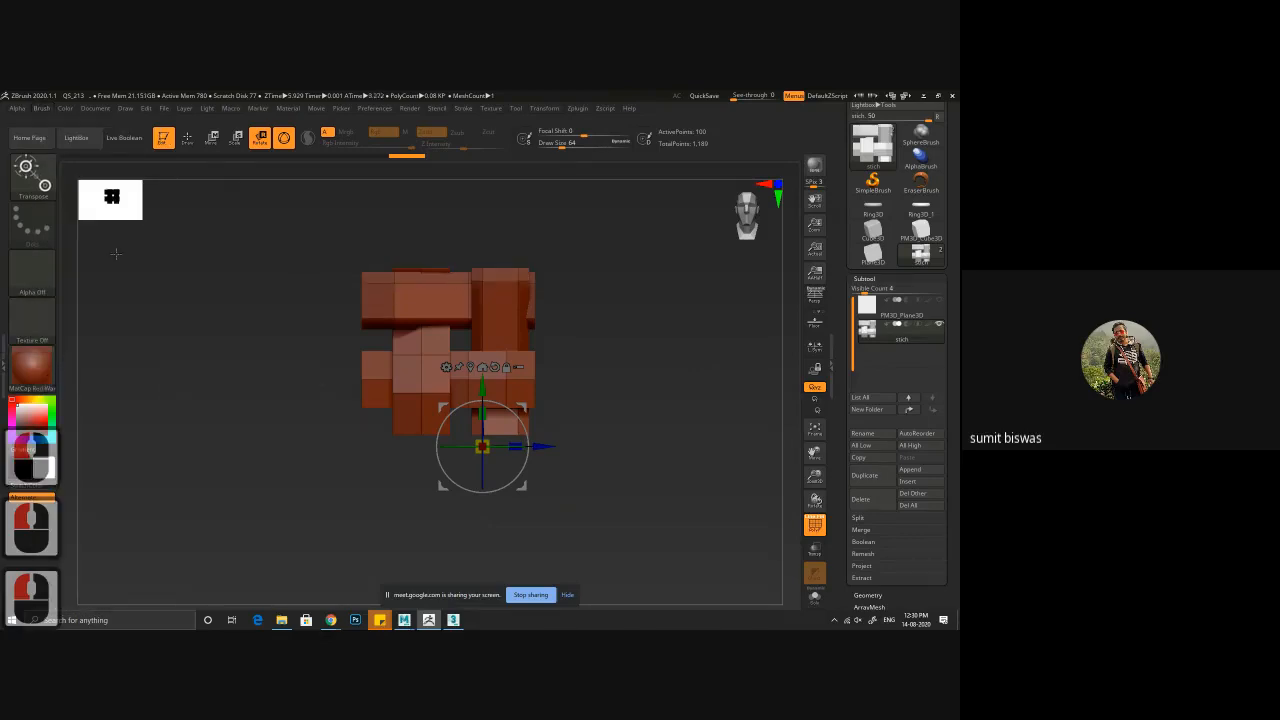
# - Create a new InsertMesh brush from the active stich mesh
pyautogui.click(41, 108)
pyautogui.click(102, 326)
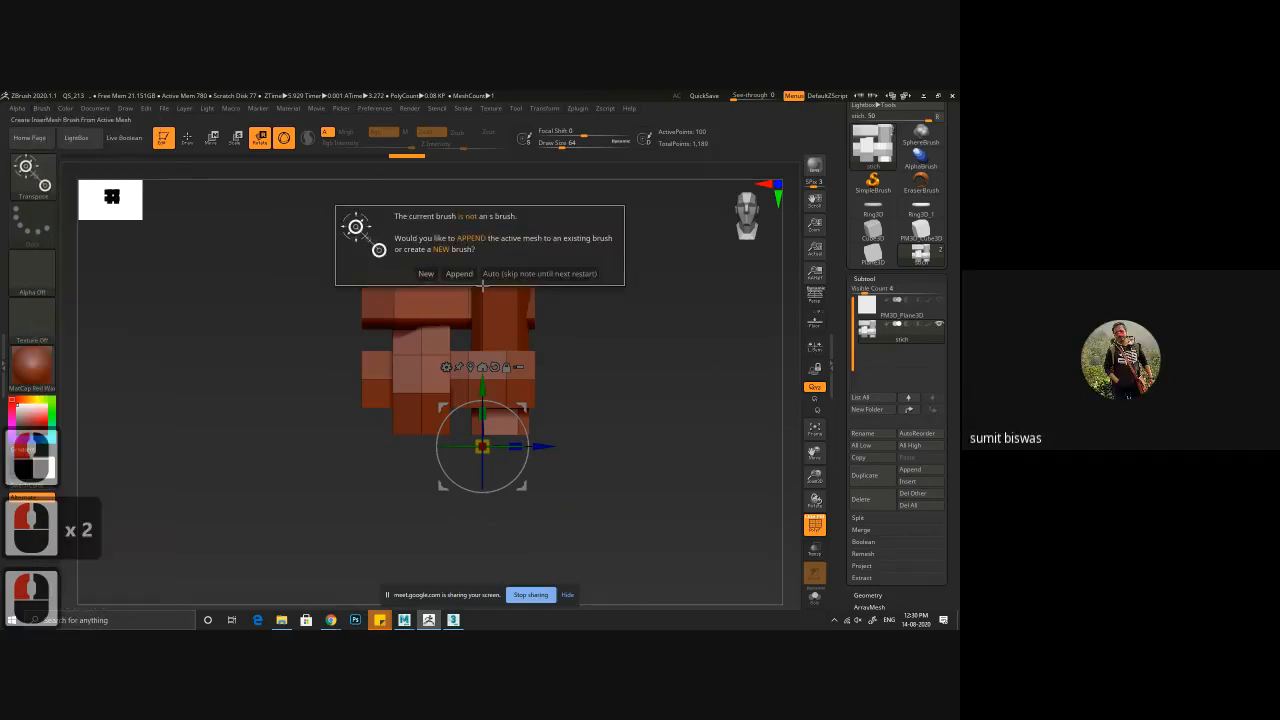
pyautogui.click(426, 273)
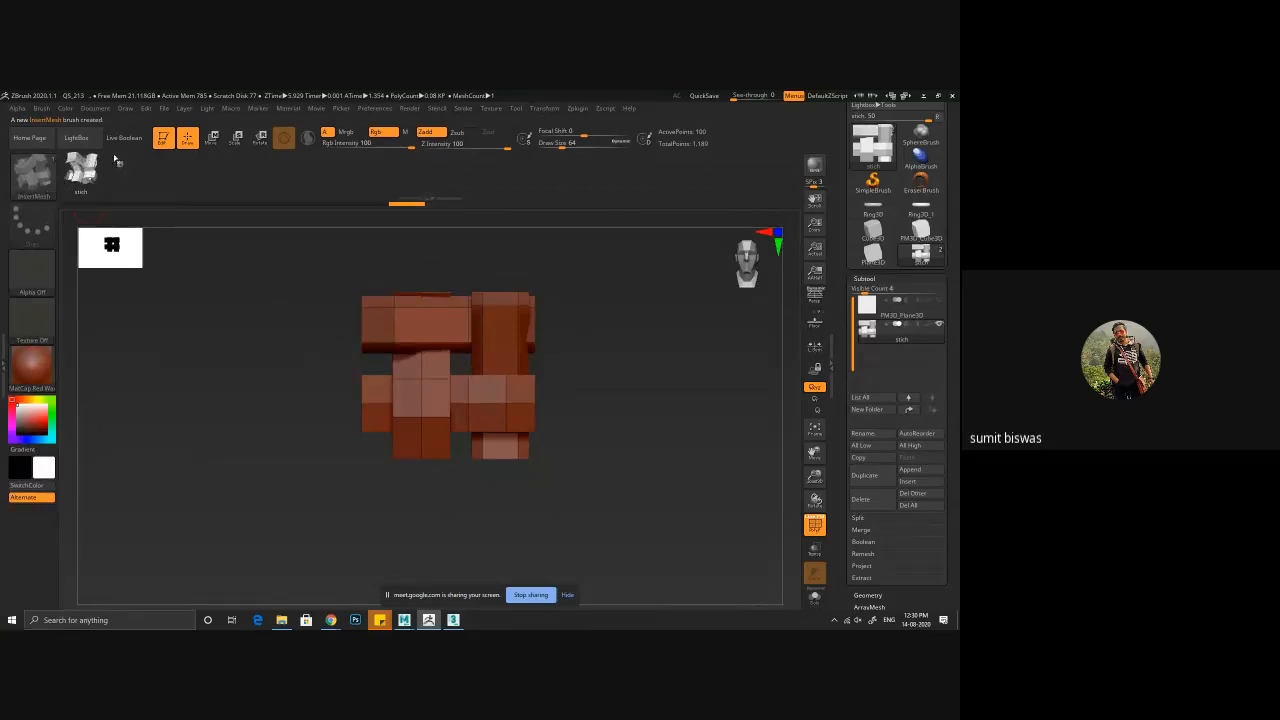
# - Create a NanoMesh brush from the stich InsertMesh brush
pyautogui.click(42, 108)
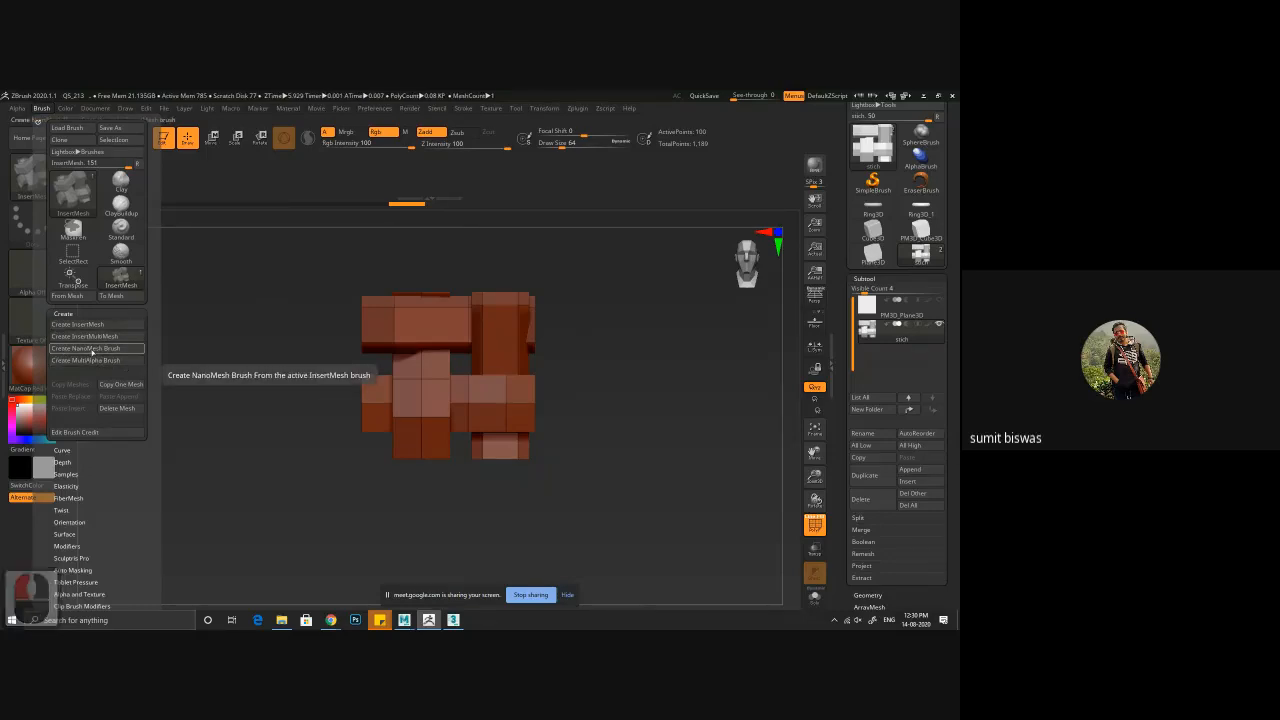
pyautogui.click(92, 348)
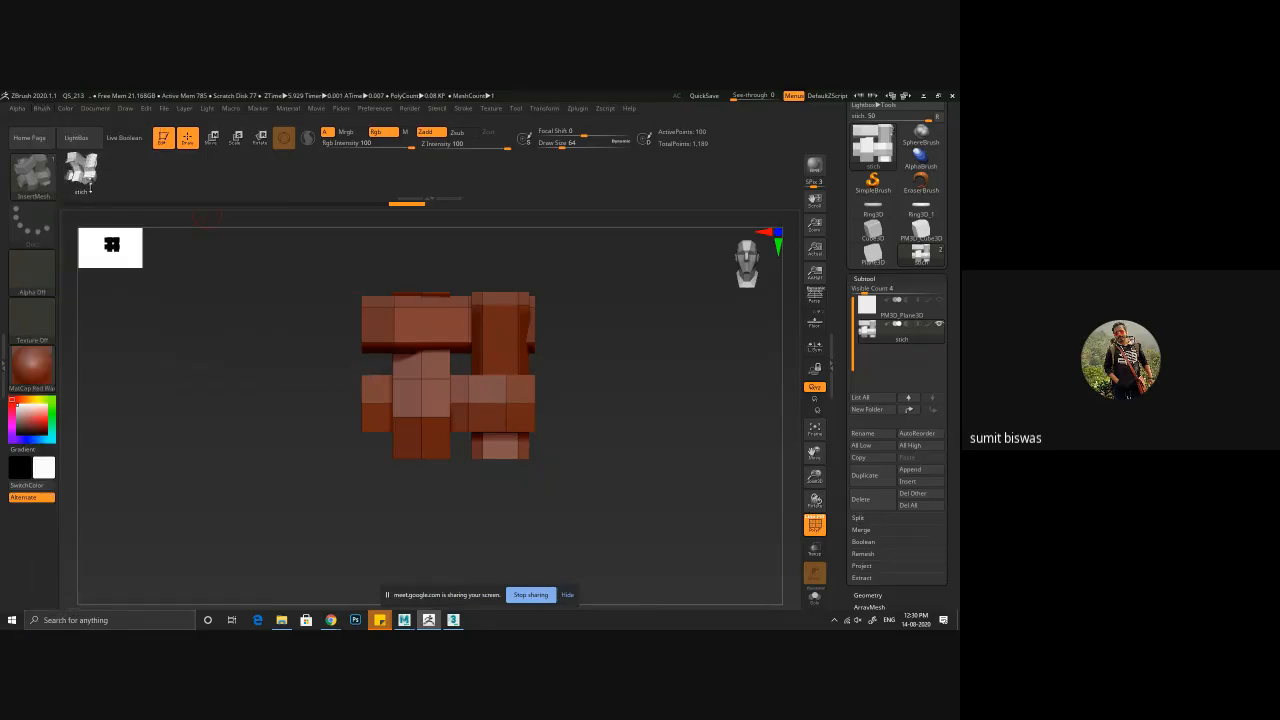
pyautogui.click(42, 108)
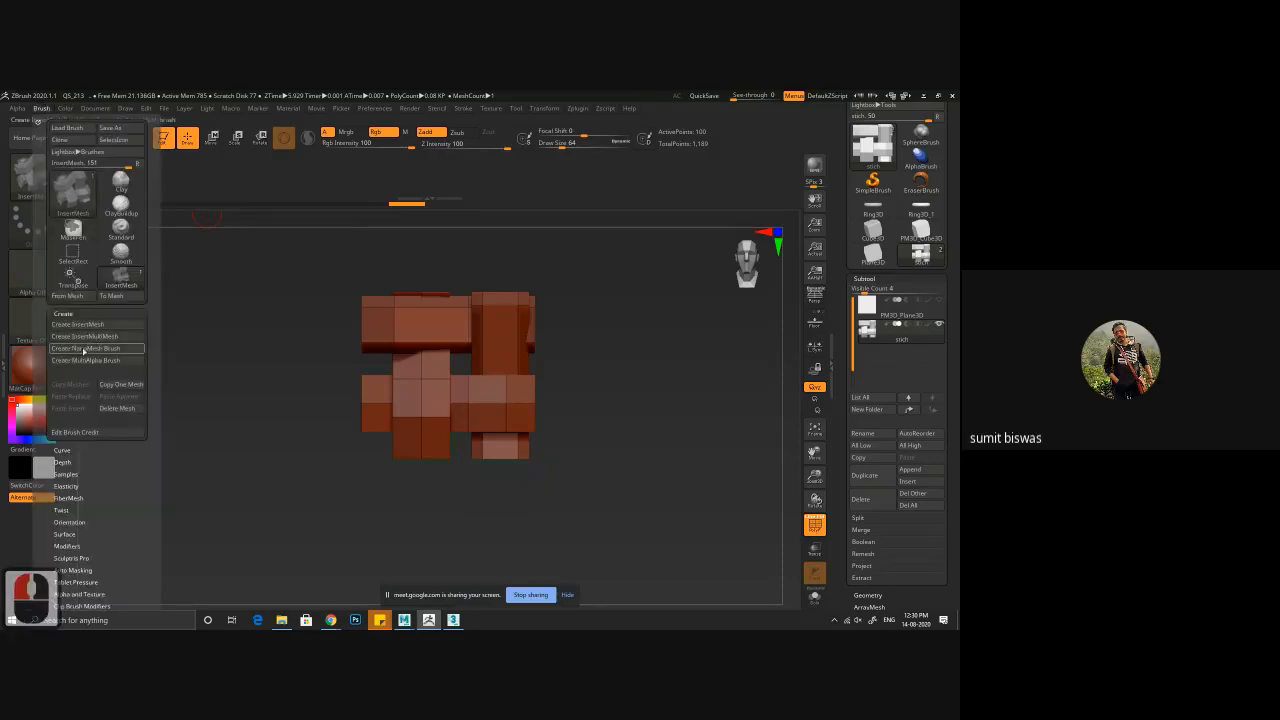
pyautogui.click(84, 348)
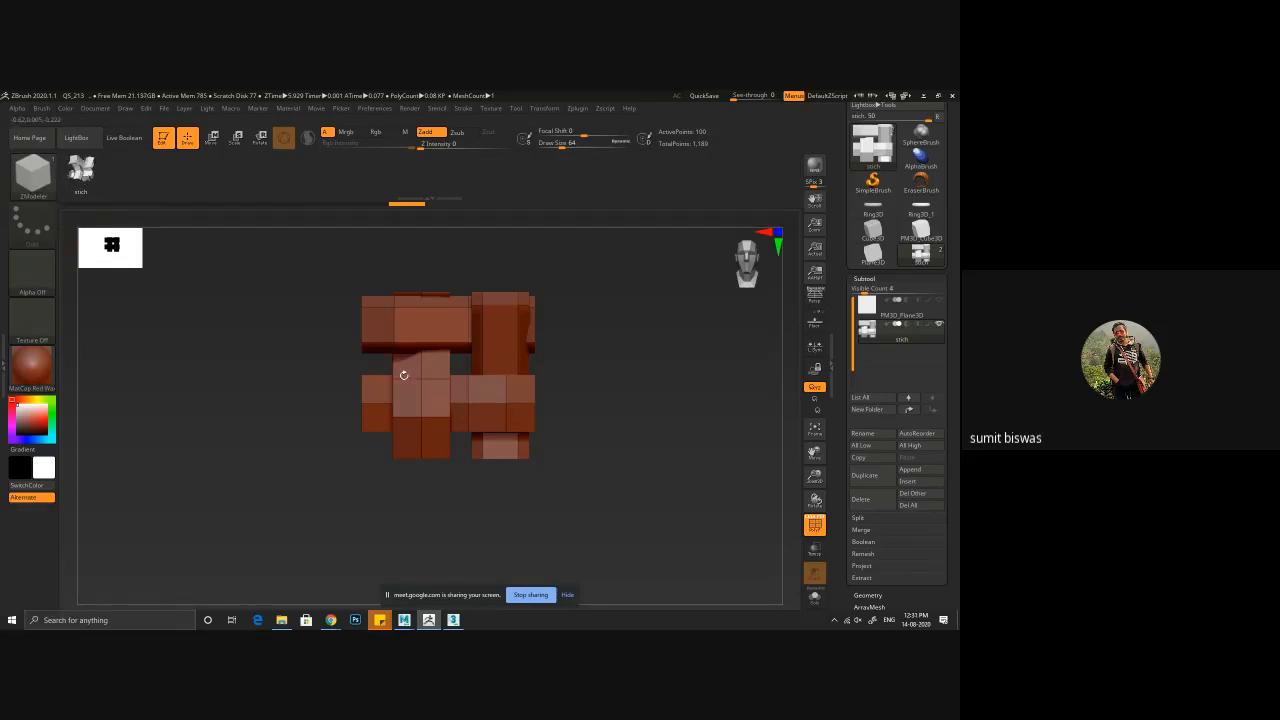
# - Show the plane subtool, make it active and frame it closely in the view
pyautogui.click(880, 305)
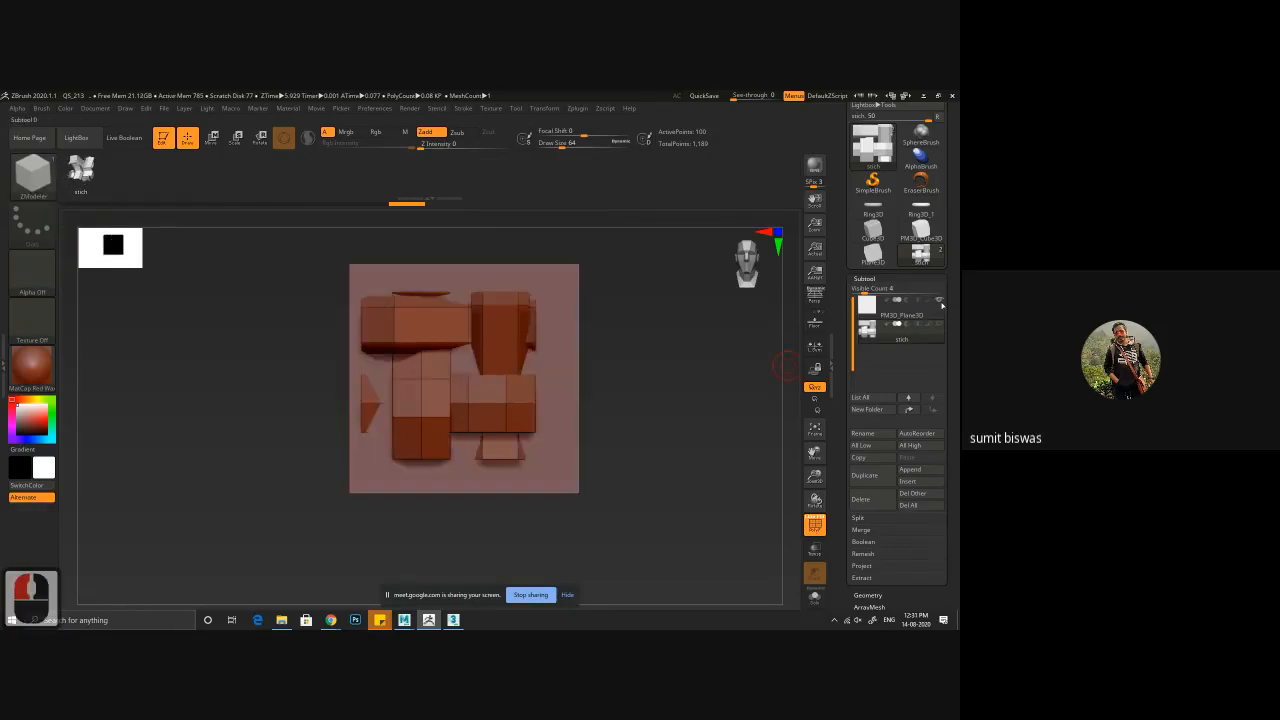
pyautogui.tripleClick(785, 365)
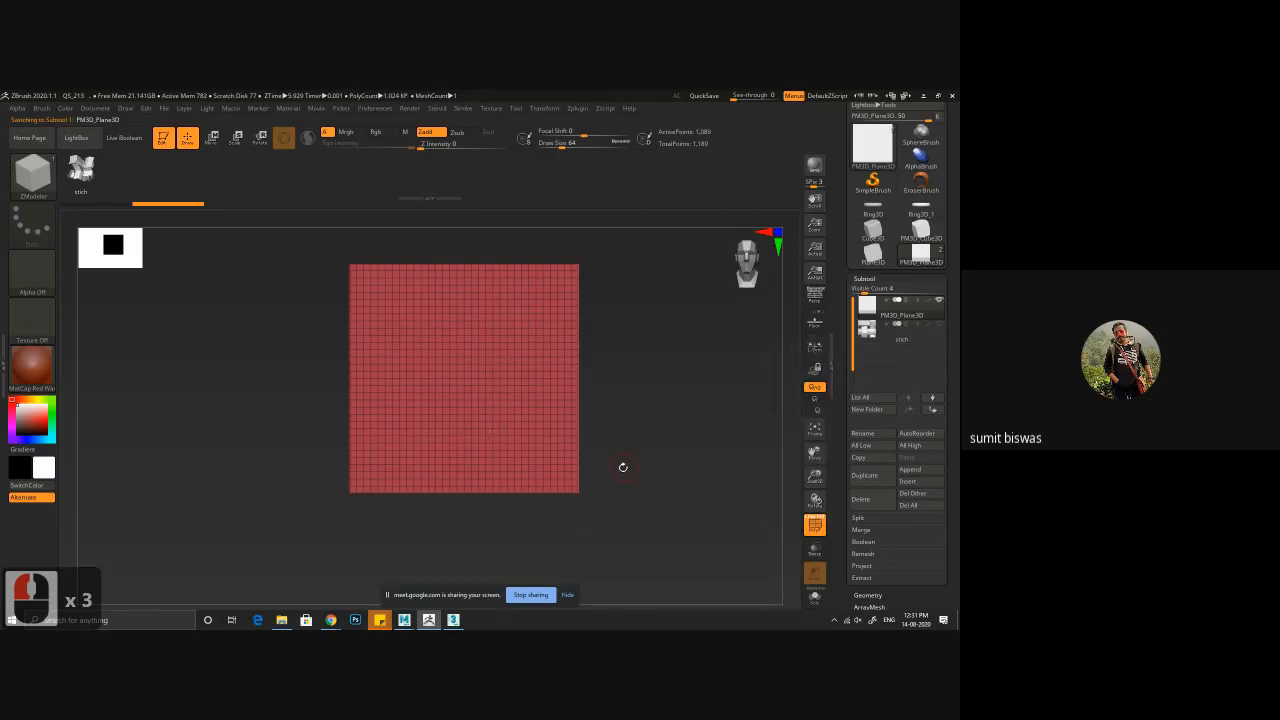
pyautogui.press('f')
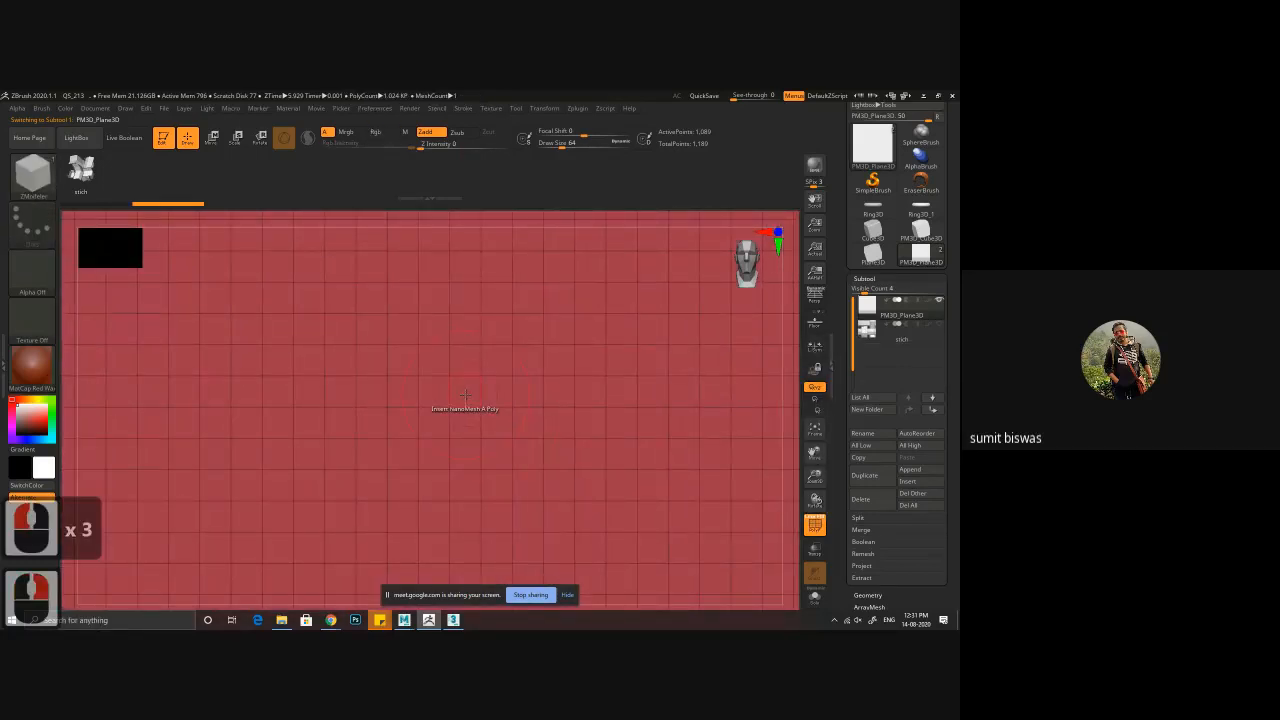
# - Try inserting the stich NanoMesh on a single polygon near the plane's centre, and undo the insertion
pyautogui.click(465, 395)
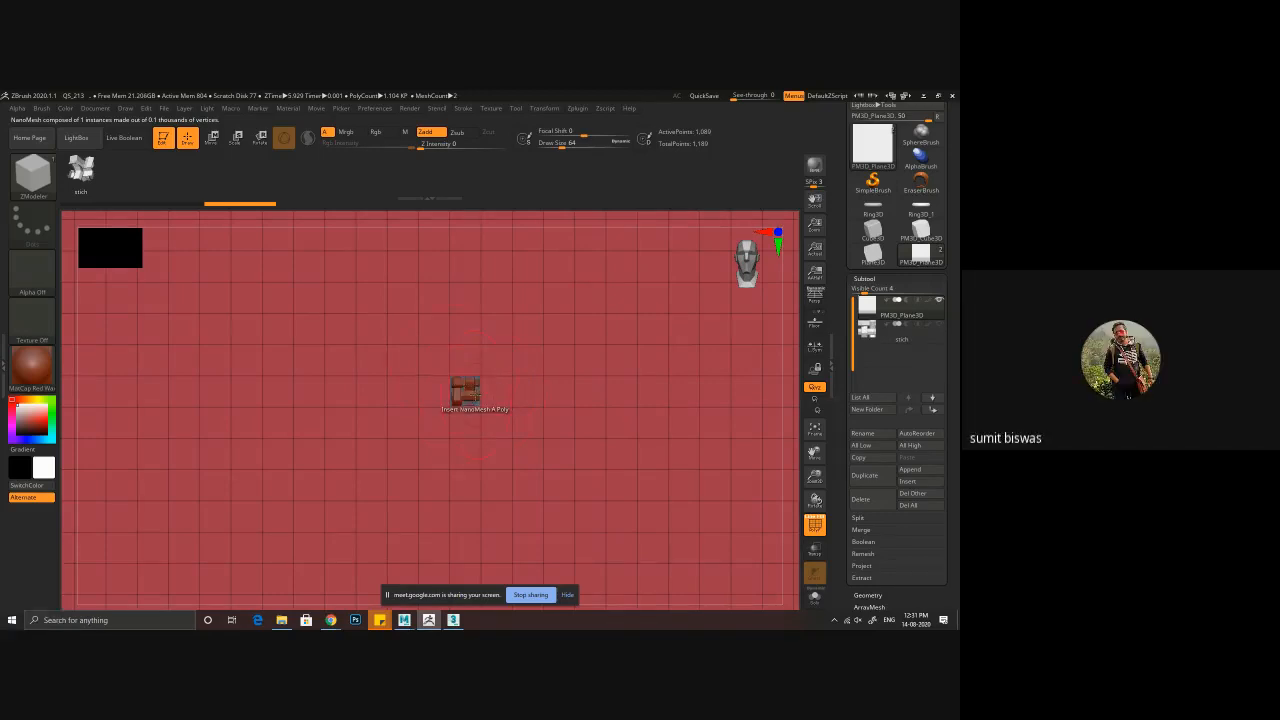
pyautogui.hotkey('ctrl', 'z')
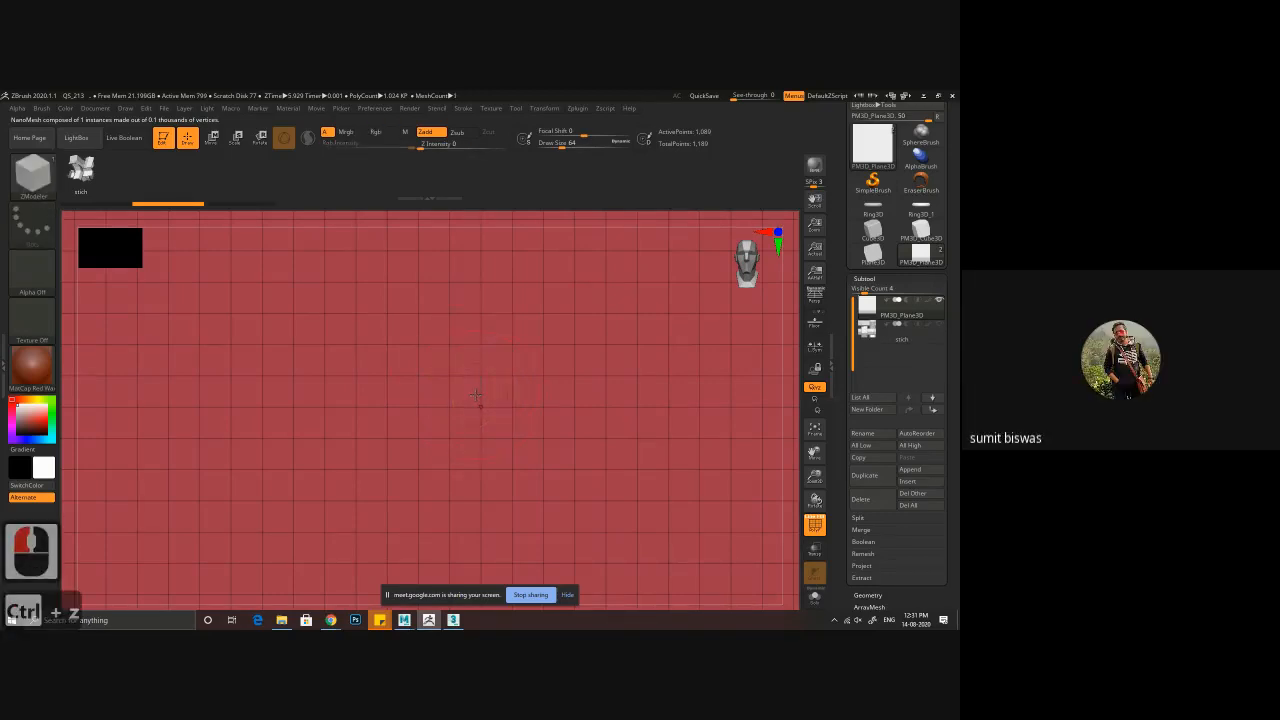
# - Insert the stich NanoMesh across the plane with the ZModeler target set to All Polygons
pyautogui.rightClick(462, 389)
pyautogui.hotkey('ctrl', 'z')
pyautogui.hotkey('ctrl', 'z')
pyautogui.hotkey('ctrl', 'z')
pyautogui.hotkey('ctrl', 'z')
pyautogui.hotkey('ctrl', 'z')
pyautogui.hotkey('ctrl', 'z')
pyautogui.hotkey('ctrl', 'z')
pyautogui.hotkey('ctrl', 'z')
pyautogui.hotkey('ctrl', 'z')
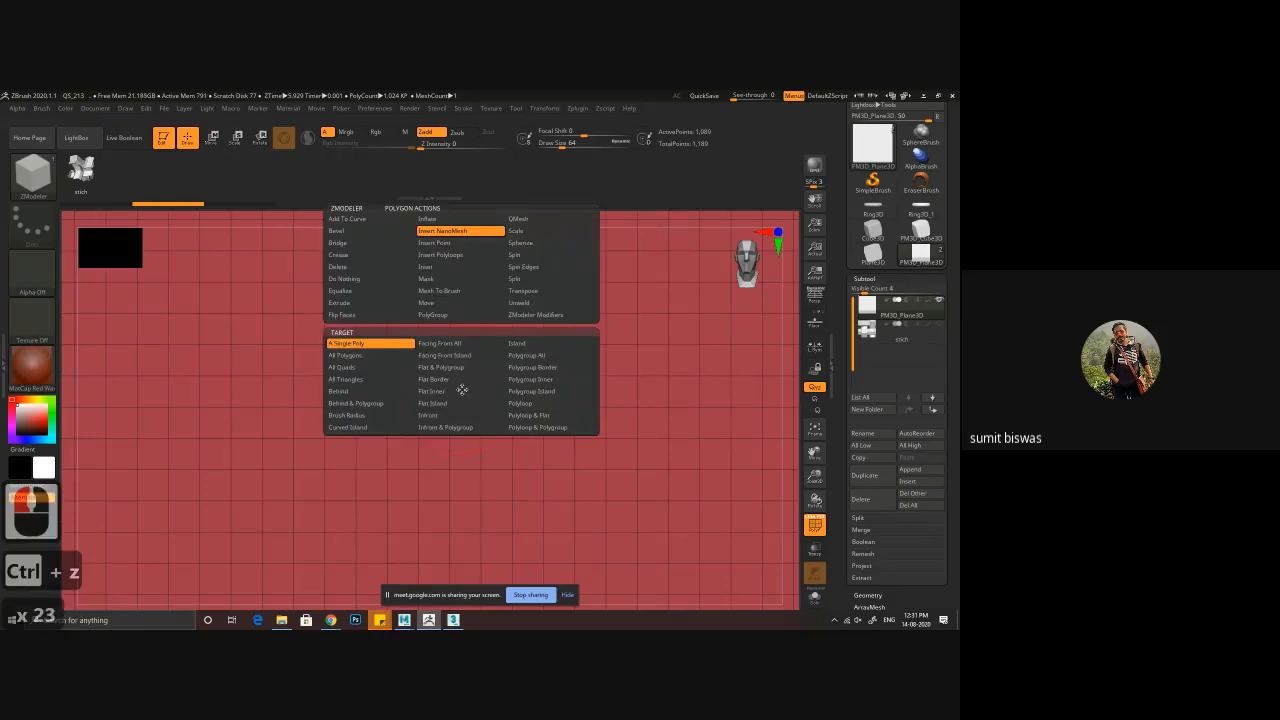
pyautogui.hotkey('ctrl', 'z')
pyautogui.hotkey('ctrl', 'z')
pyautogui.hotkey('ctrl', 'z')
pyautogui.hotkey('ctrl', 'z')
pyautogui.hotkey('ctrl', 'z')
pyautogui.hotkey('ctrl', 'z')
pyautogui.hotkey('ctrl', 'z')
pyautogui.hotkey('ctrl', 'z')
pyautogui.hotkey('ctrl', 'z')
pyautogui.hotkey('ctrl', 'z')
pyautogui.hotkey('ctrl', 'z')
pyautogui.hotkey('ctrl', 'z')
pyautogui.hotkey('ctrl', 'z')
pyautogui.hotkey('ctrl', 'z')
pyautogui.hotkey('ctrl', 'z')
pyautogui.hotkey('ctrl', 'z')
pyautogui.hotkey('ctrl', 'z')
pyautogui.hotkey('ctrl', 'z')
pyautogui.hotkey('ctrl', 'z')
pyautogui.hotkey('ctrl', 'z')
pyautogui.hotkey('ctrl', 'z')
pyautogui.hotkey('ctrl', 'z')
pyautogui.hotkey('ctrl', 'z')
pyautogui.hotkey('ctrl', 'z')
pyautogui.hotkey('ctrl', 'z')
pyautogui.hotkey('ctrl', 'z')
pyautogui.hotkey('ctrl', 'z')
pyautogui.hotkey('ctrl', 'z')
pyautogui.hotkey('ctrl', 'z')
pyautogui.hotkey('ctrl', 'z')
pyautogui.hotkey('ctrl', 'z')
pyautogui.hotkey('ctrl', 'z')
pyautogui.hotkey('ctrl', 'z')
pyautogui.hotkey('ctrl', 'z')
pyautogui.hotkey('ctrl', 'z')
pyautogui.hotkey('ctrl', 'z')
pyautogui.hotkey('ctrl', 'z')
pyautogui.hotkey('ctrl', 'z')
pyautogui.hotkey('ctrl', 'z')
pyautogui.hotkey('ctrl', 'z')
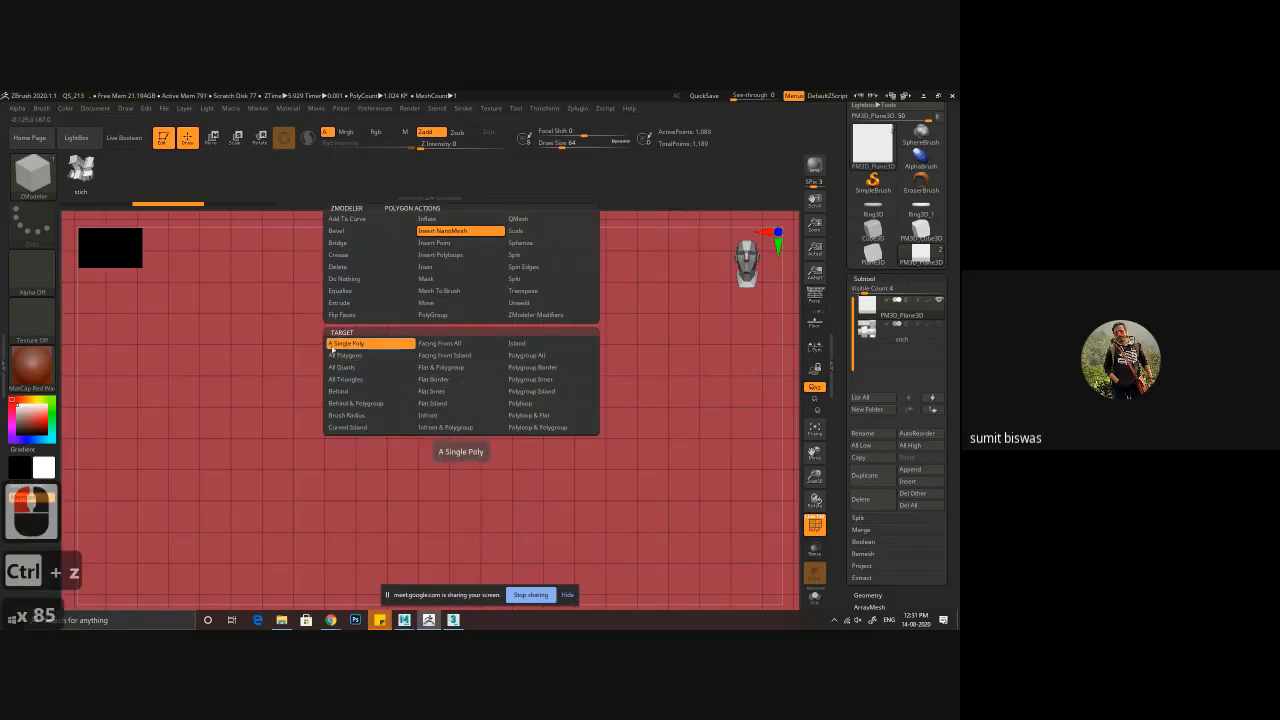
pyautogui.hotkey('ctrl', 'z')
pyautogui.hotkey('ctrl', 'z')
pyautogui.hotkey('ctrl', 'z')
pyautogui.hotkey('ctrl', 'z')
pyautogui.hotkey('ctrl', 'z')
pyautogui.hotkey('ctrl', 'z')
pyautogui.hotkey('ctrl', 'z')
pyautogui.hotkey('ctrl', 'z')
pyautogui.hotkey('ctrl', 'z')
pyautogui.hotkey('ctrl', 'z')
pyautogui.hotkey('ctrl', 'z')
pyautogui.hotkey('ctrl', 'z')
pyautogui.hotkey('ctrl', 'z')
pyautogui.hotkey('ctrl', 'z')
pyautogui.hotkey('ctrl', 'z')
pyautogui.hotkey('ctrl', 'z')
pyautogui.hotkey('ctrl', 'z')
pyautogui.hotkey('ctrl', 'z')
pyautogui.hotkey('ctrl', 'z')
pyautogui.hotkey('ctrl', 'z')
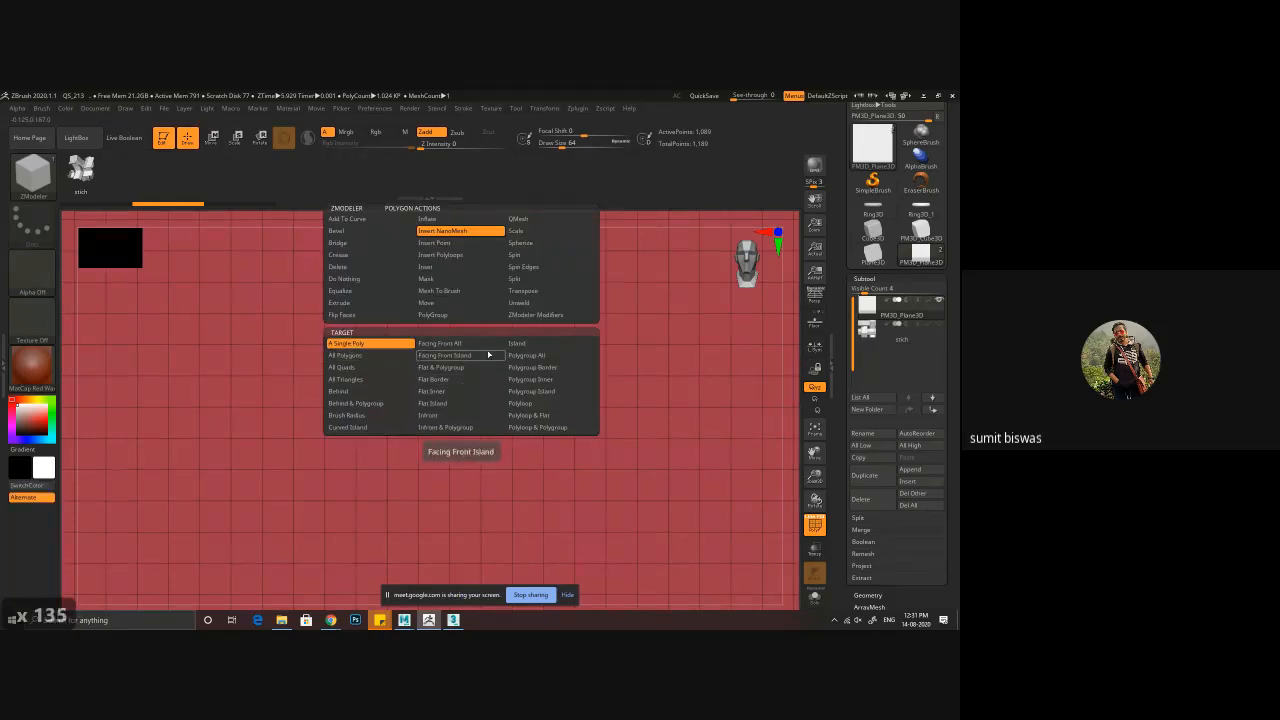
pyautogui.hotkey('ctrl', 'z')
pyautogui.hotkey('ctrl', 'z')
pyautogui.hotkey('ctrl', 'z')
pyautogui.hotkey('ctrl', 'z')
pyautogui.hotkey('ctrl', 'z')
pyautogui.hotkey('ctrl', 'z')
pyautogui.hotkey('ctrl', 'z')
pyautogui.hotkey('ctrl', 'z')
pyautogui.hotkey('ctrl', 'z')
pyautogui.hotkey('ctrl', 'z')
pyautogui.hotkey('ctrl', 'z')
pyautogui.hotkey('ctrl', 'z')
pyautogui.hotkey('ctrl', 'z')
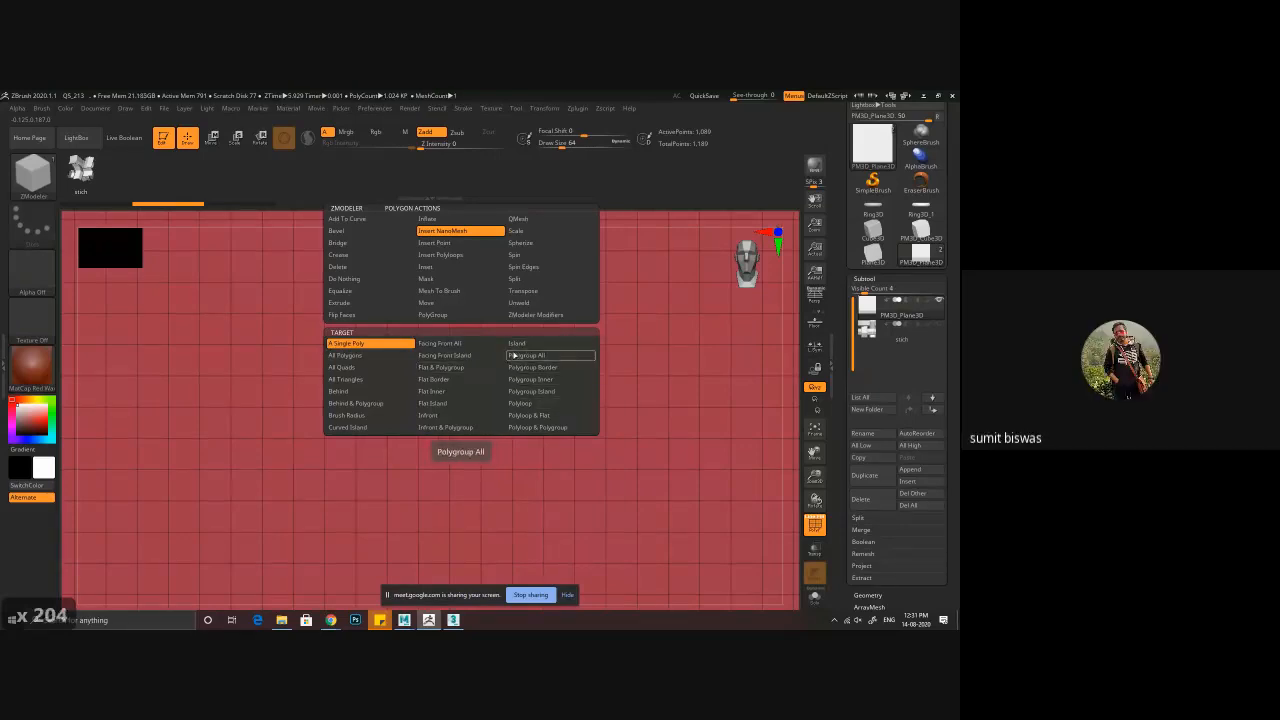
pyautogui.hotkey('ctrl', 'z')
pyautogui.hotkey('ctrl', 'z')
pyautogui.hotkey('ctrl', 'z')
pyautogui.hotkey('ctrl', 'z')
pyautogui.hotkey('ctrl', 'z')
pyautogui.hotkey('ctrl', 'z')
pyautogui.hotkey('ctrl', 'z')
pyautogui.hotkey('ctrl', 'z')
pyautogui.hotkey('ctrl', 'z')
pyautogui.hotkey('ctrl', 'z')
pyautogui.hotkey('ctrl', 'z')
pyautogui.hotkey('ctrl', 'z')
pyautogui.hotkey('ctrl', 'z')
pyautogui.hotkey('ctrl', 'z')
pyautogui.hotkey('ctrl', 'z')
pyautogui.hotkey('ctrl', 'z')
pyautogui.hotkey('ctrl', 'z')
pyautogui.hotkey('ctrl', 'z')
pyautogui.hotkey('ctrl', 'z')
pyautogui.hotkey('ctrl', 'z')
pyautogui.click(390, 357)
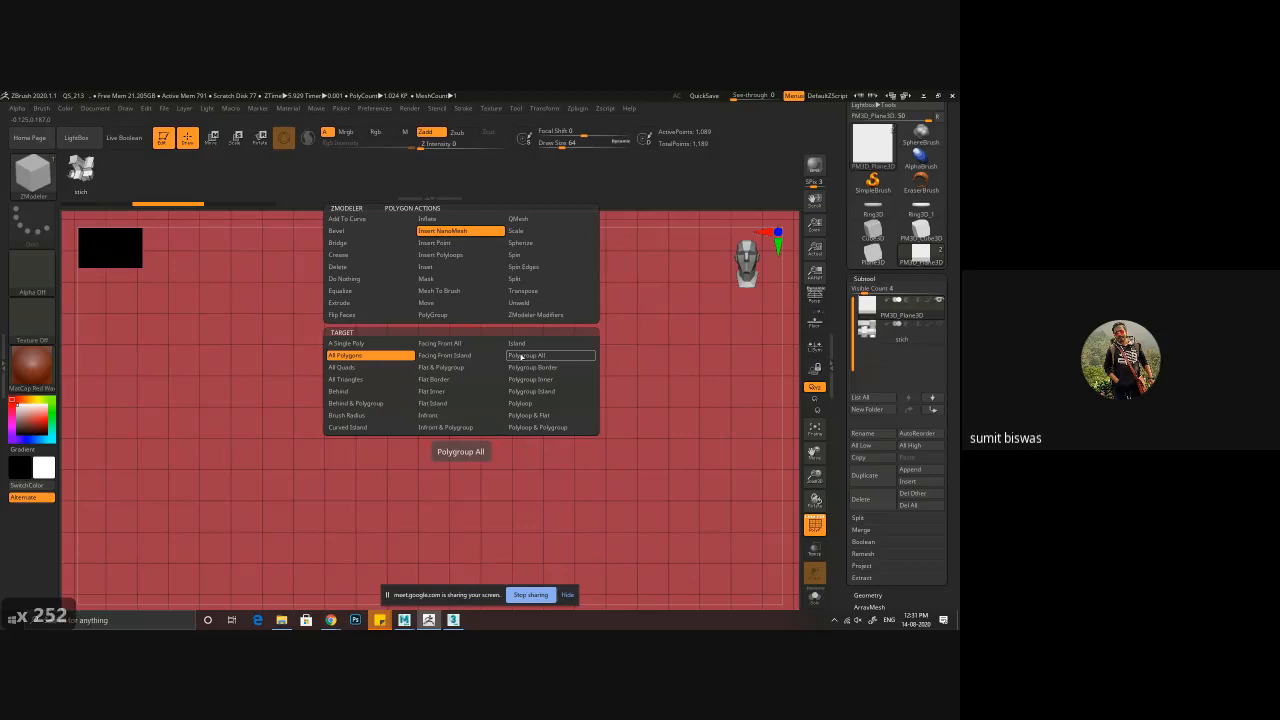
pyautogui.click(374, 360)
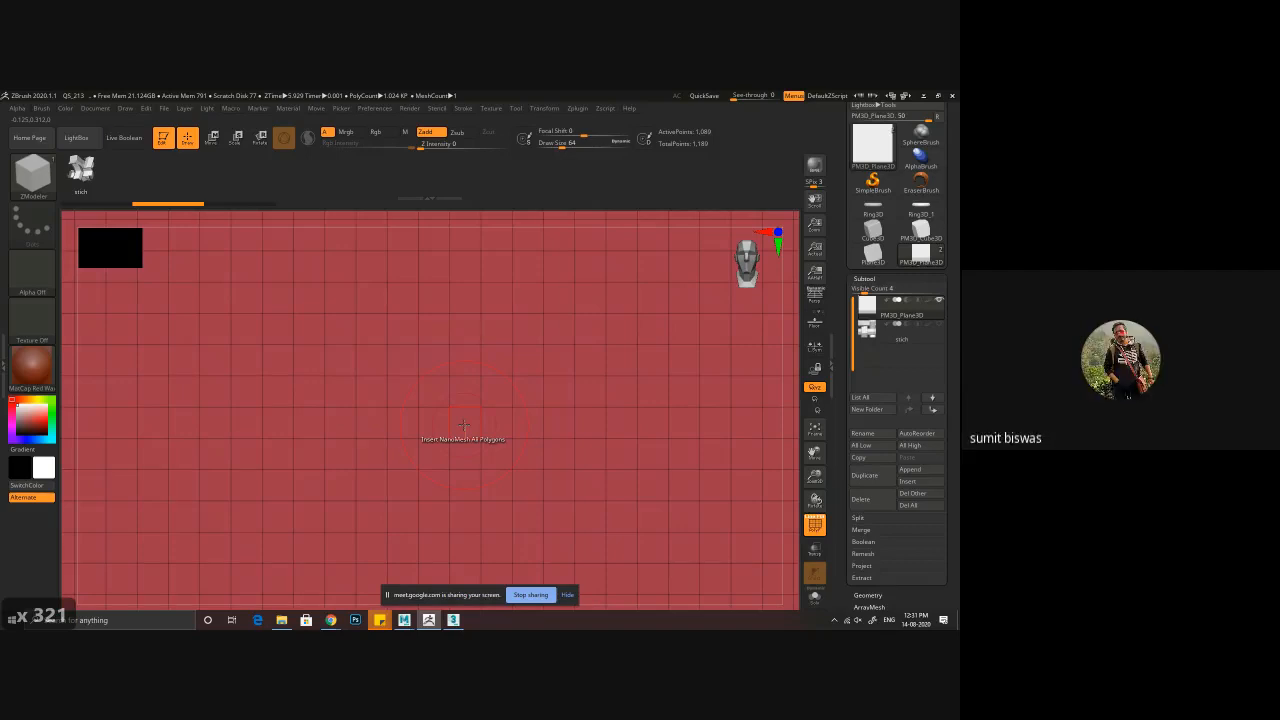
pyautogui.moveTo(463, 425); pyautogui.dragTo(467, 553)
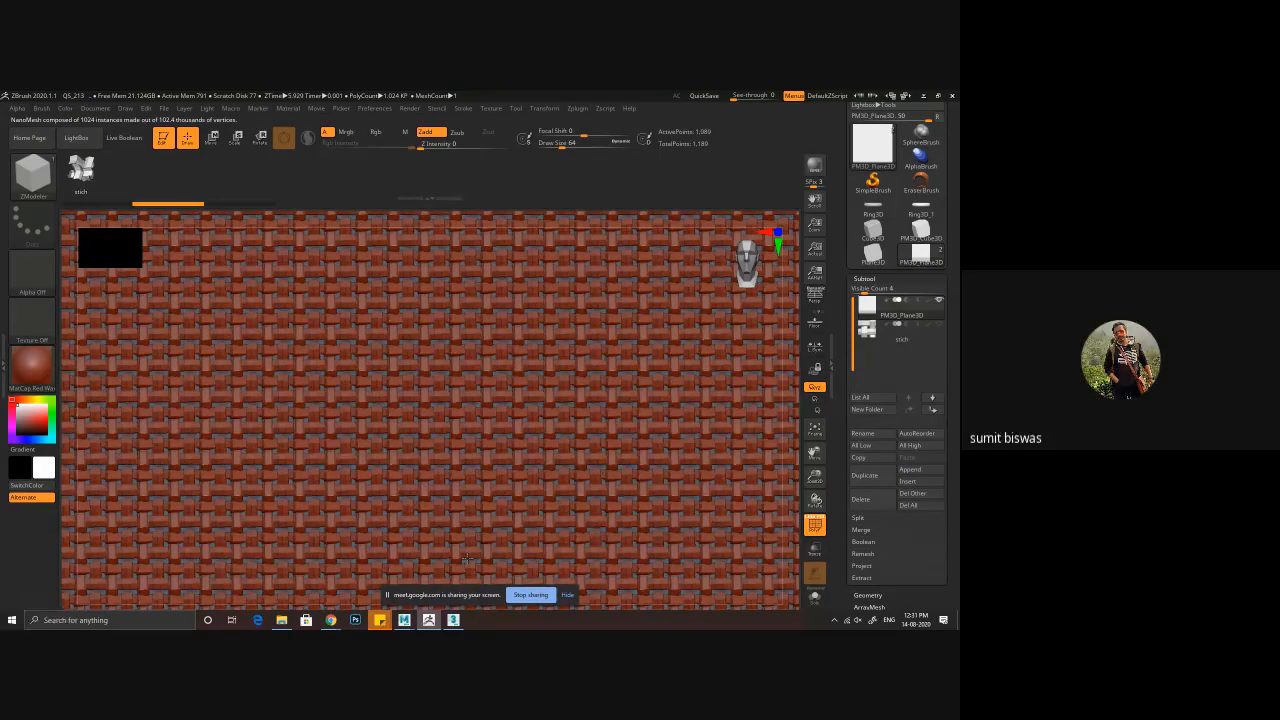
# - Change the material to BasicMaterial2 and turn off the polyframe display on the woven plane
pyautogui.click(32, 365)
pyautogui.click(93, 415)
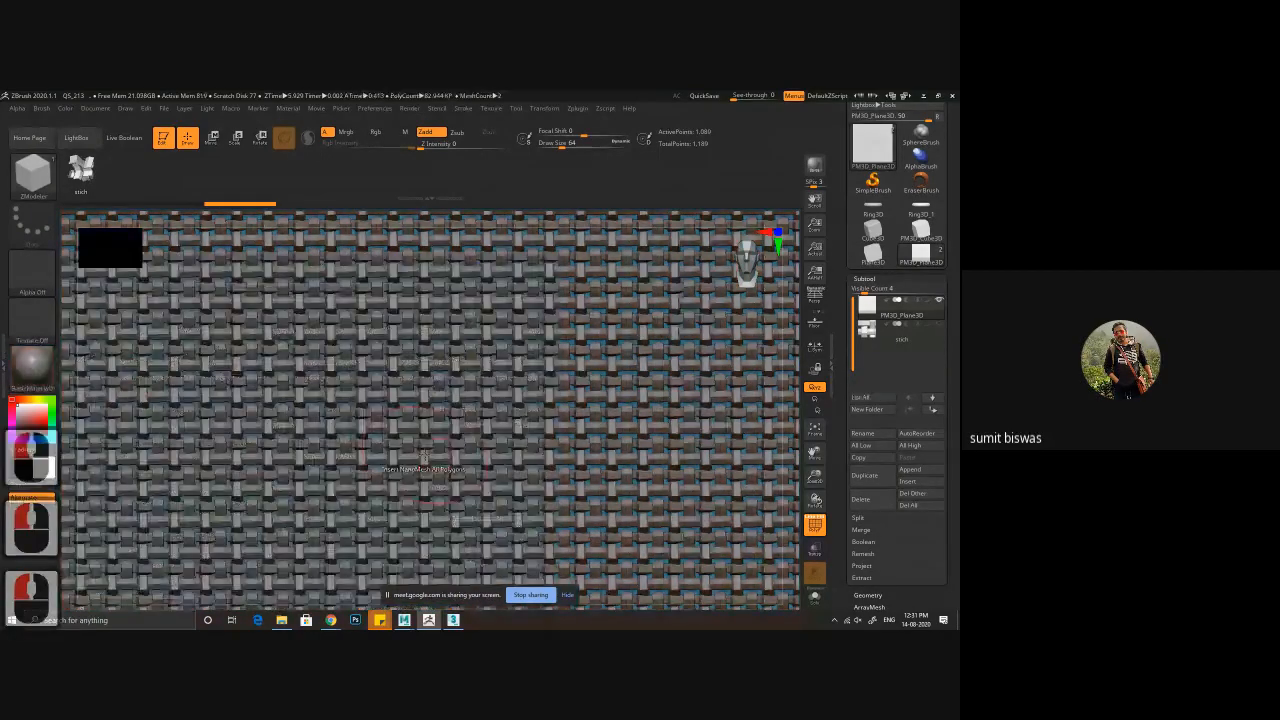
pyautogui.keyDown('ctrl'); pyautogui.moveTo(425, 457); pyautogui.dragTo(295, 451, button='right'); pyautogui.keyUp('ctrl')
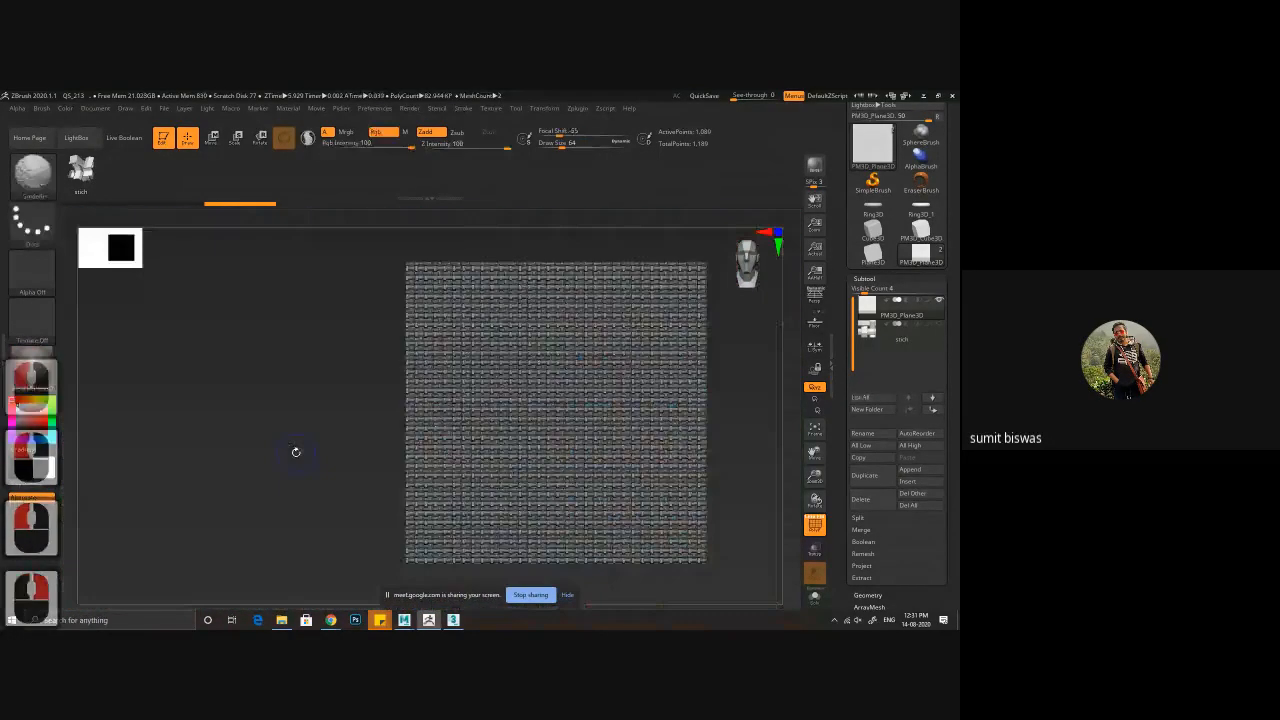
pyautogui.hotkey('shift', 'f')
pyautogui.keyDown('alt'); pyautogui.moveTo(295, 451); pyautogui.dragTo(197, 402); pyautogui.keyUp('alt')
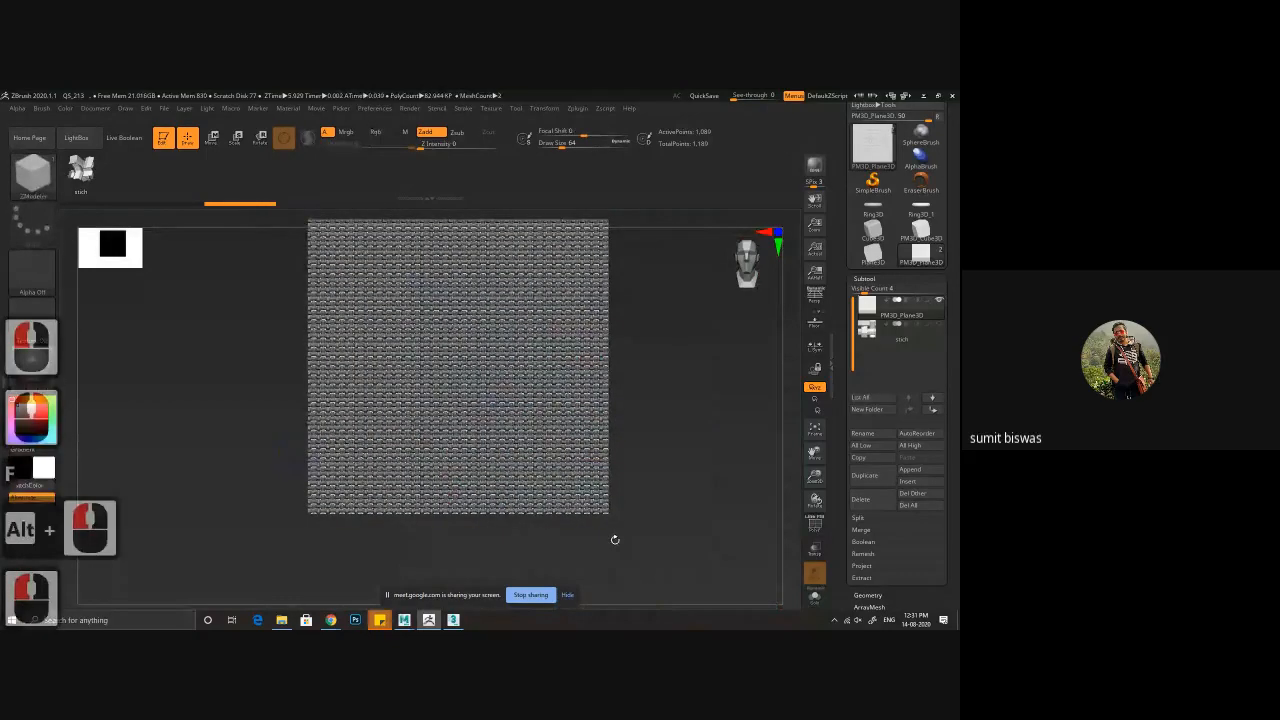
# - Open the plane's NanoMesh settings and turn NanoMesh off to expose the bare surface
pyautogui.moveTo(543, 481); pyautogui.dragTo(426, 403)
pyautogui.moveTo(426, 403)
pyautogui.keyDown('ctrl'); pyautogui.mouseDown(button='right')
pyautogui.moveTo(531, 521)
pyautogui.moveTo(334, 352)
pyautogui.mouseUp(button='right'); pyautogui.keyUp('ctrl')
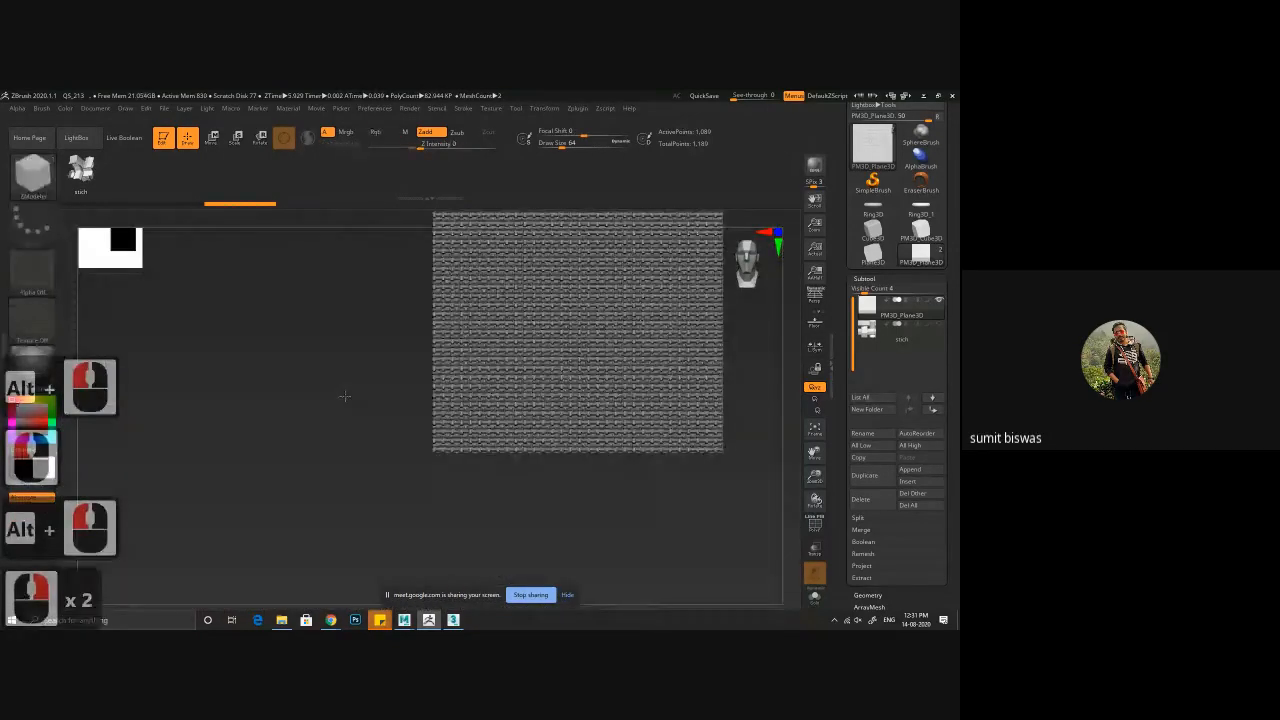
pyautogui.keyDown('shift'); pyautogui.moveTo(343, 397); pyautogui.dragTo(345, 397); pyautogui.keyUp('shift')
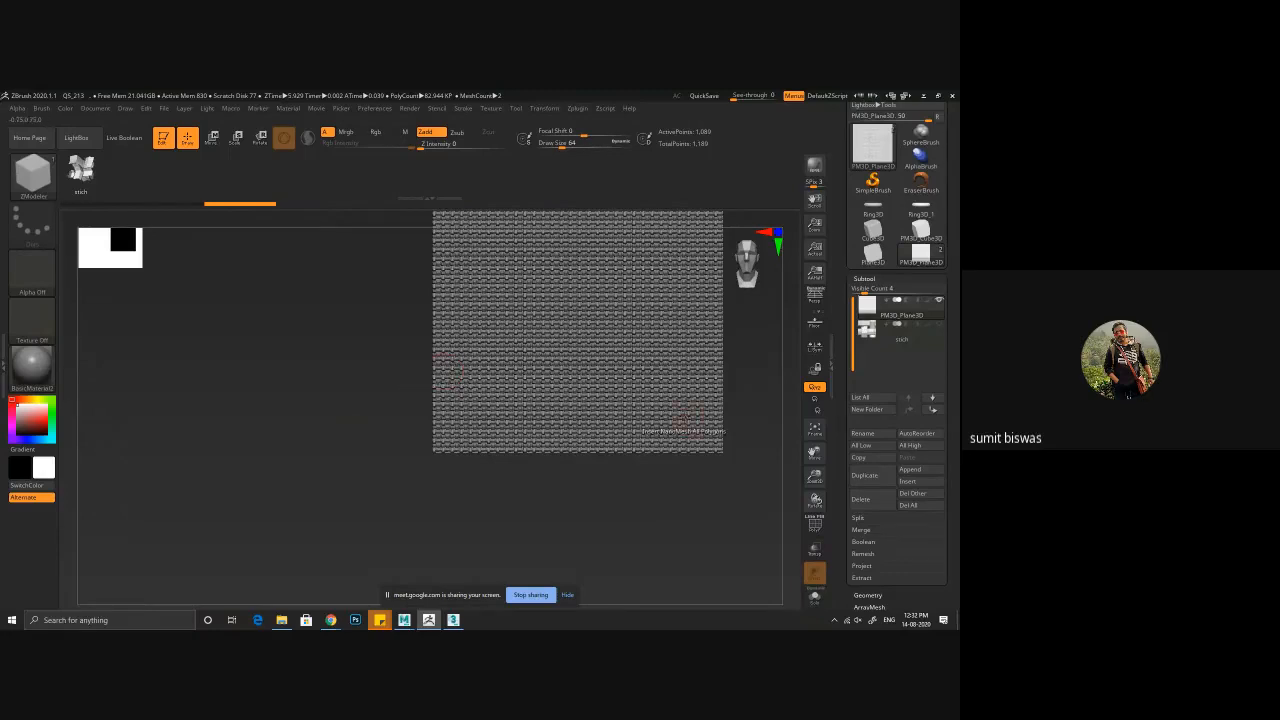
pyautogui.keyDown('shift'); pyautogui.click(741, 408); pyautogui.keyUp('shift')
pyautogui.keyDown('alt'); pyautogui.moveTo(741, 408); pyautogui.dragTo(648, 443); pyautogui.keyUp('alt')
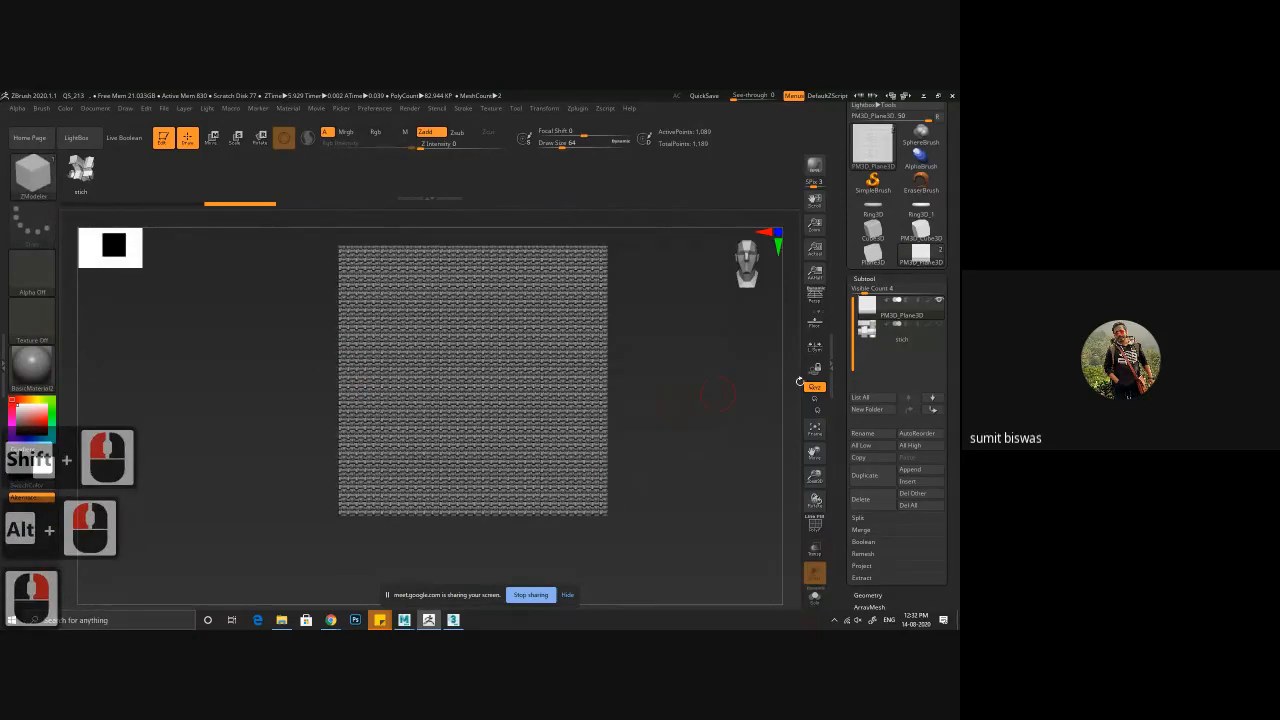
pyautogui.moveTo(840, 405); pyautogui.dragTo(840, 264)
pyautogui.click(869, 477)
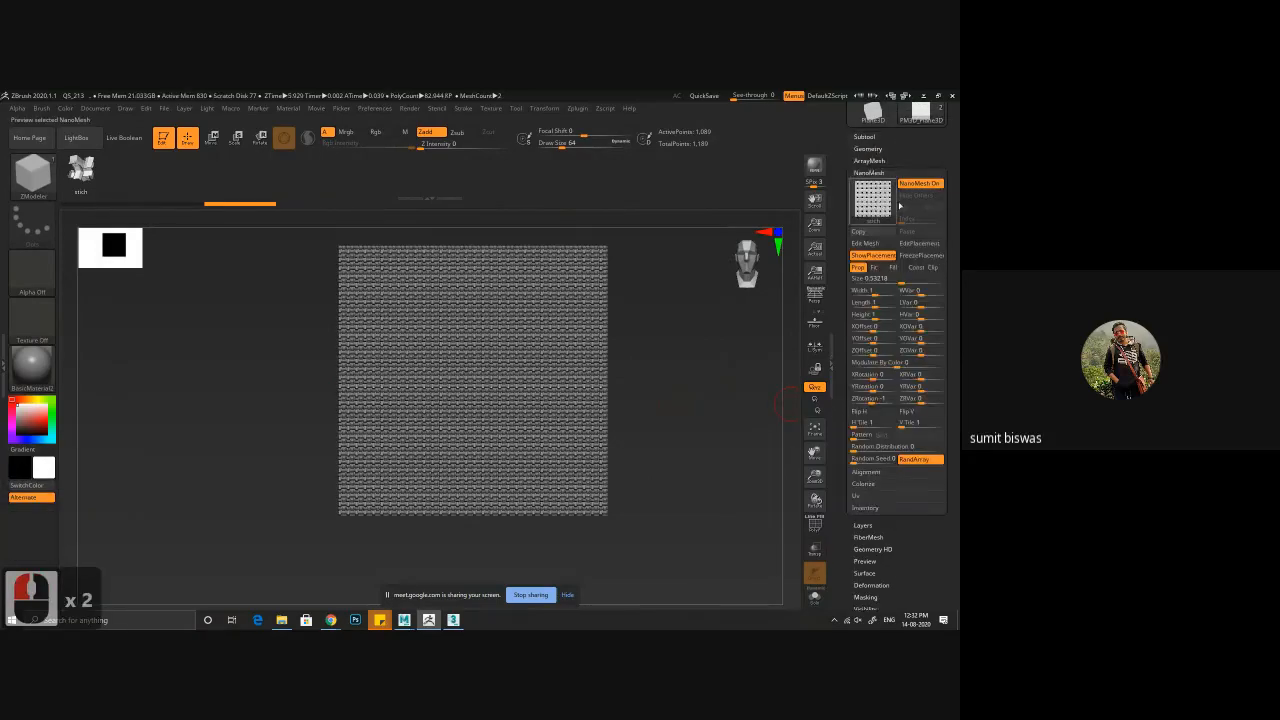
pyautogui.click(921, 184)
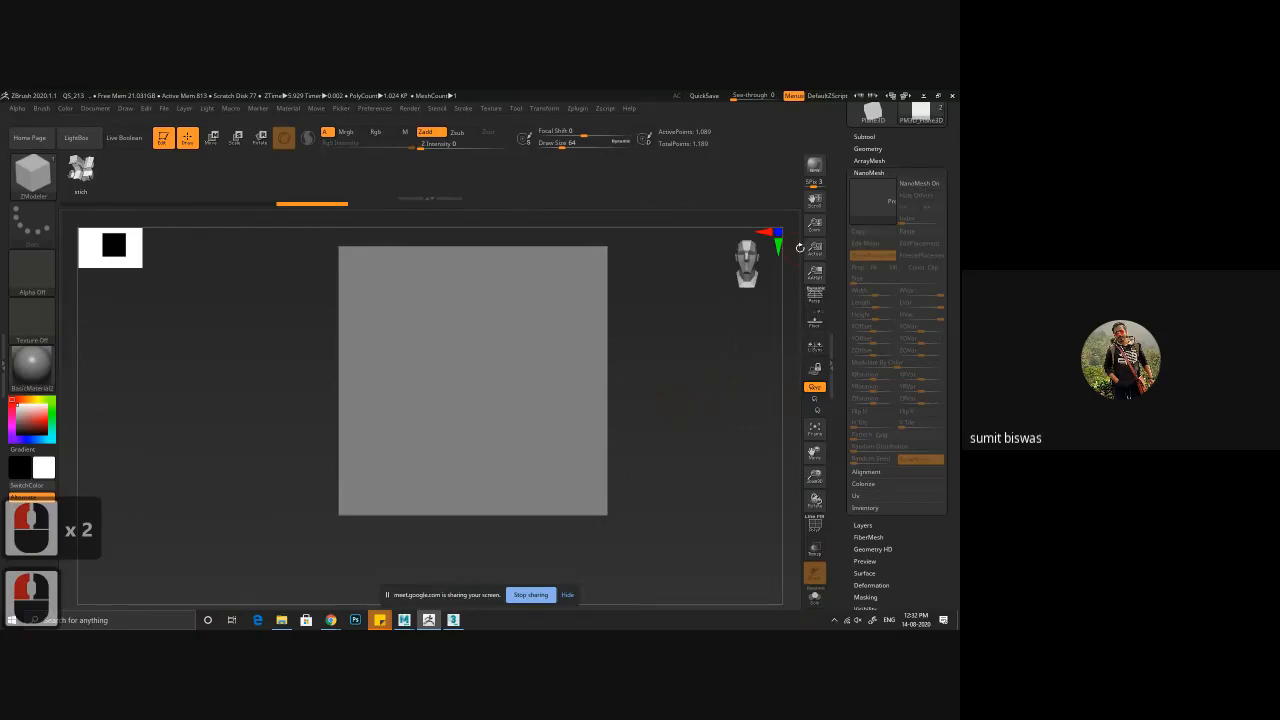
# - Sculpt diagonal cloth folds across the plane with the ClayBuildup brush at draw size 192 and smooth them
pyautogui.press('b')
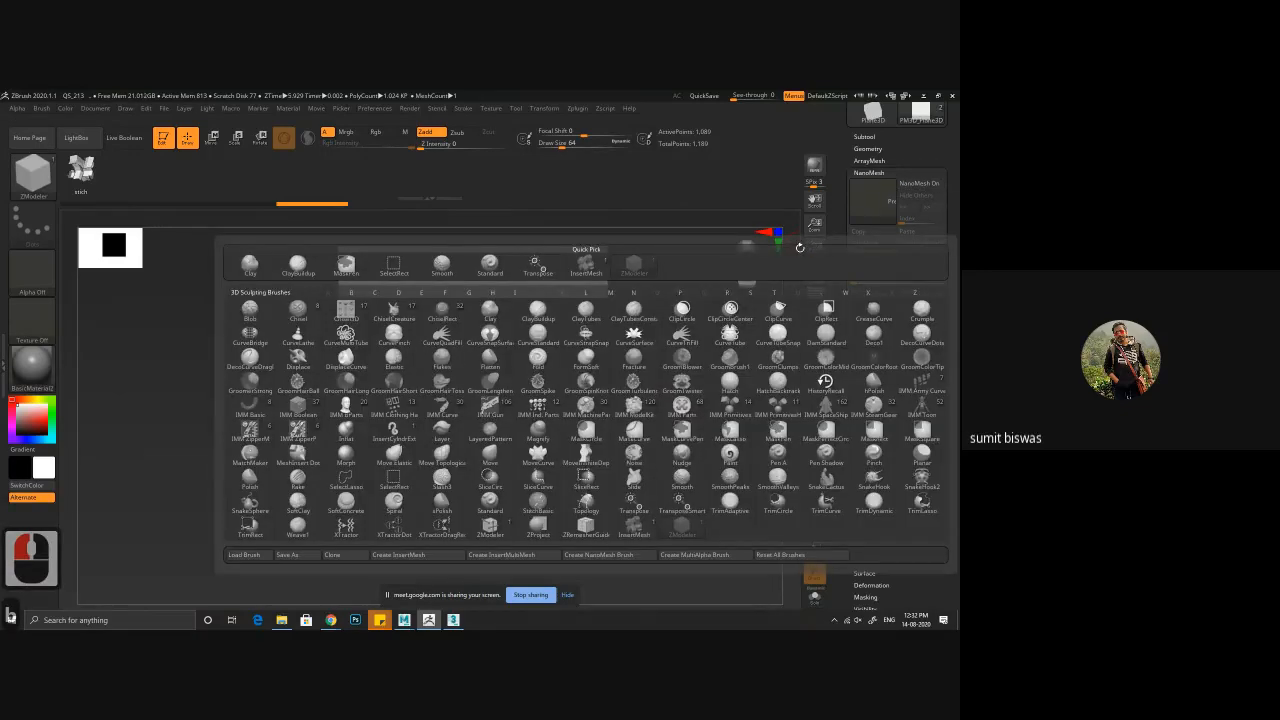
pyautogui.press('c')
pyautogui.press('b')
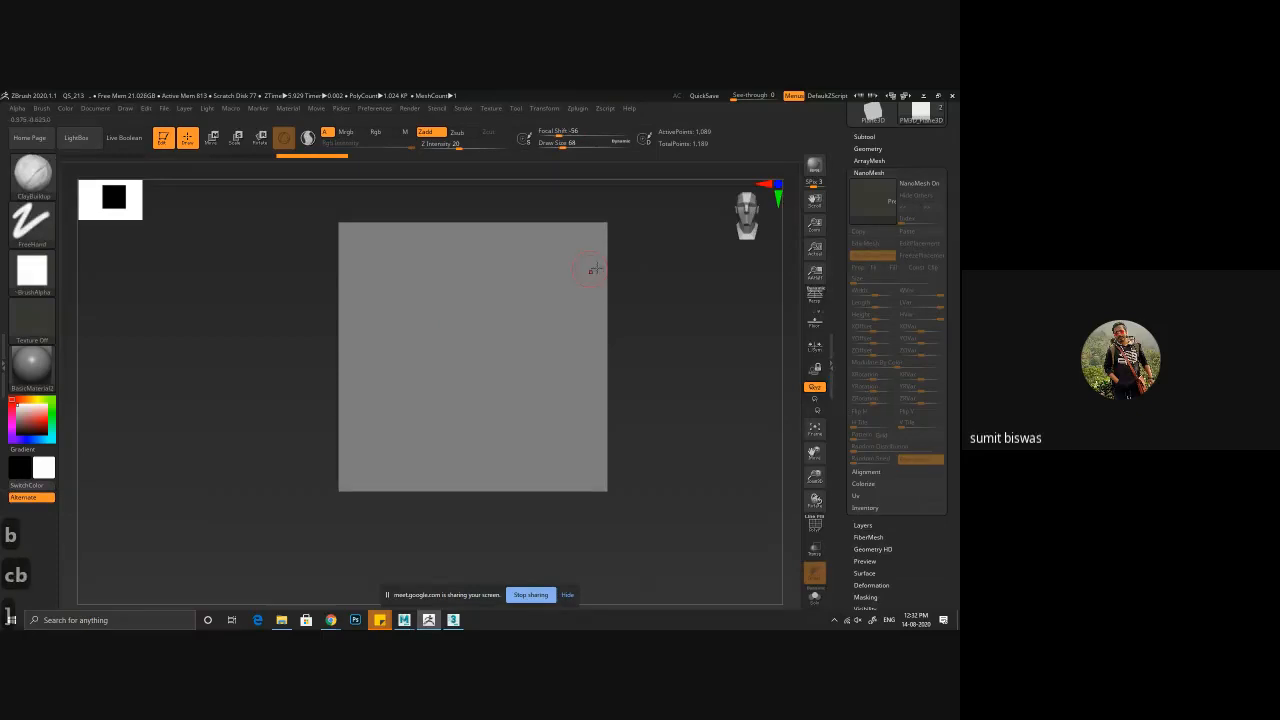
pyautogui.press(']')
pyautogui.press(']')
pyautogui.press(']')
pyautogui.press(']')
pyautogui.press(']')
pyautogui.press(']')
pyautogui.press(']')
pyautogui.press(']')
pyautogui.press(']')
pyautogui.press(']')
pyautogui.press(']')
pyautogui.press(']')
pyautogui.press(']')
pyautogui.press(']')
pyautogui.press(']')
pyautogui.press(']')
pyautogui.press(']')
pyautogui.press(']')
pyautogui.press(']')
pyautogui.press(']')
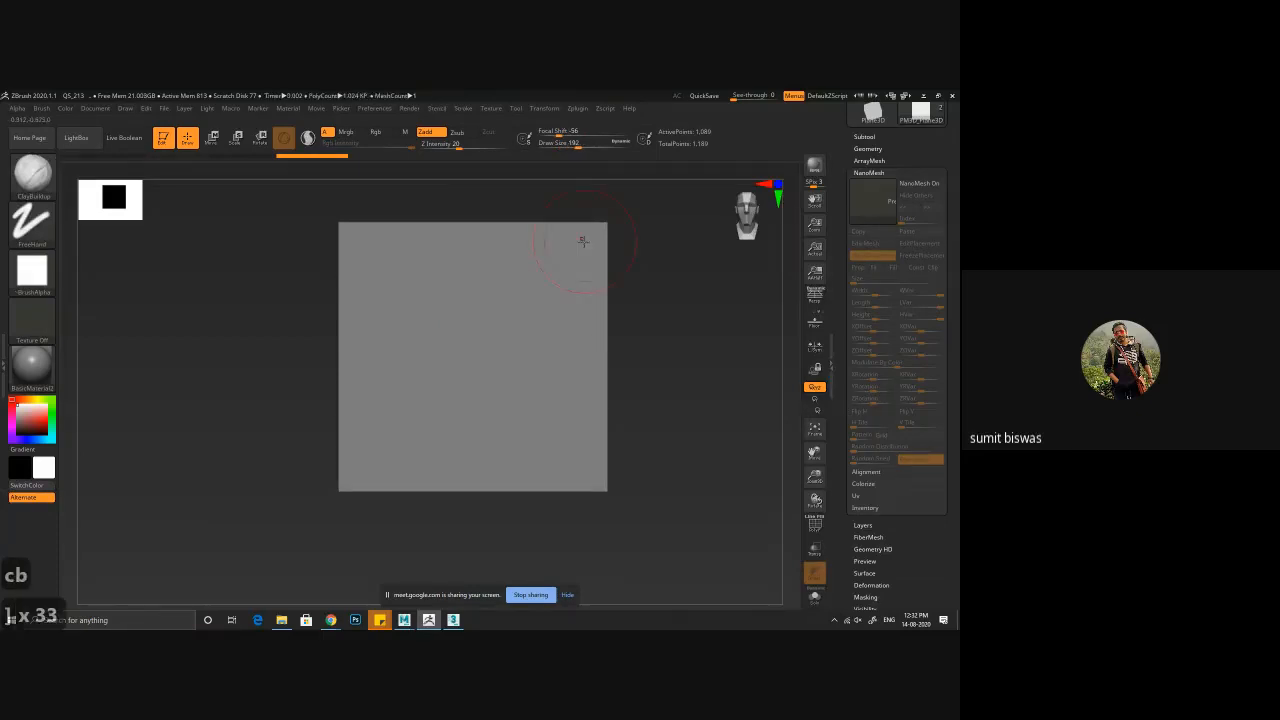
pyautogui.moveTo(582, 240)
pyautogui.mouseDown()
pyautogui.moveTo(414, 345)
pyautogui.moveTo(360, 452)
pyautogui.moveTo(592, 381)
pyautogui.moveTo(420, 412)
pyautogui.moveTo(540, 278)
pyautogui.moveTo(400, 400)
pyautogui.moveTo(548, 293)
pyautogui.moveTo(575, 395)
pyautogui.moveTo(409, 289)
pyautogui.moveTo(525, 255)
pyautogui.moveTo(400, 430)
pyautogui.moveTo(540, 252)
pyautogui.moveTo(317, 308)
pyautogui.mouseUp()
pyautogui.moveTo(466, 290)
pyautogui.keyDown('shift'); pyautogui.mouseDown()
pyautogui.moveTo(313, 312)
pyautogui.moveTo(457, 280)
pyautogui.moveTo(350, 298)
pyautogui.mouseUp(); pyautogui.keyUp('shift')
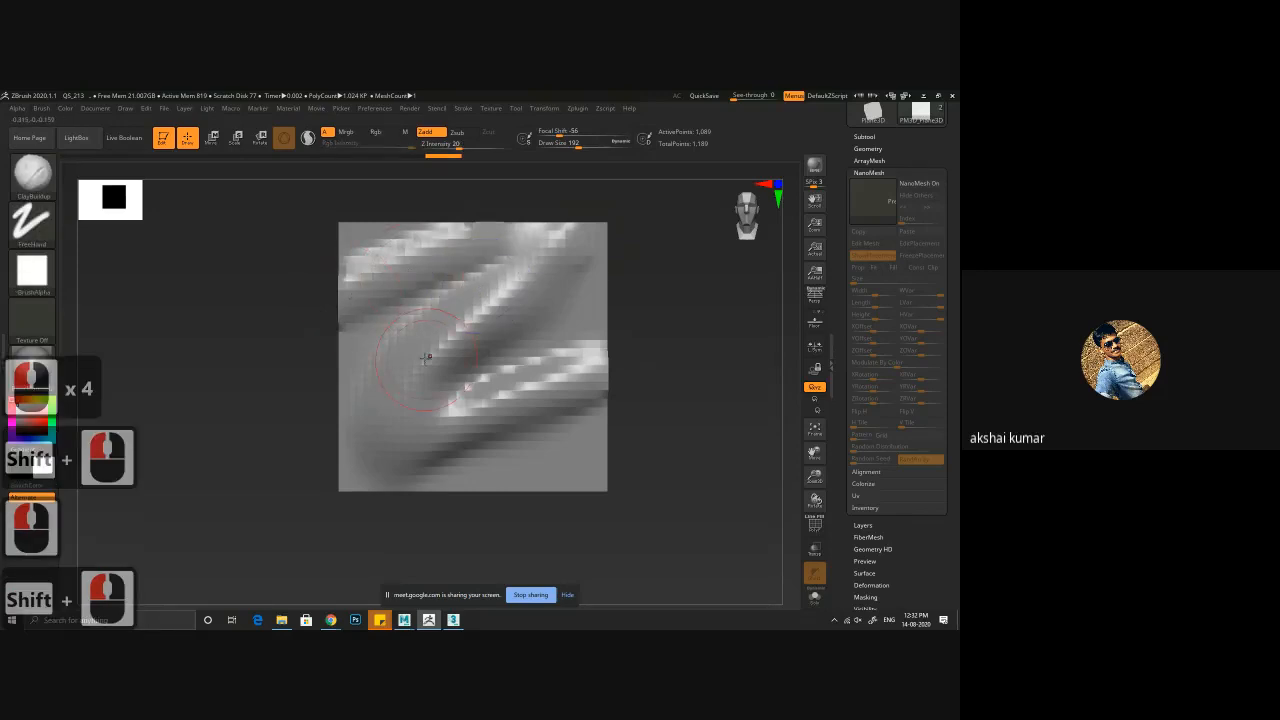
# - Carve diagonal creases between the folds with the DamStandard brush and soften the surface by smoothing
pyautogui.press('b')
pyautogui.press('d')
pyautogui.press('s')
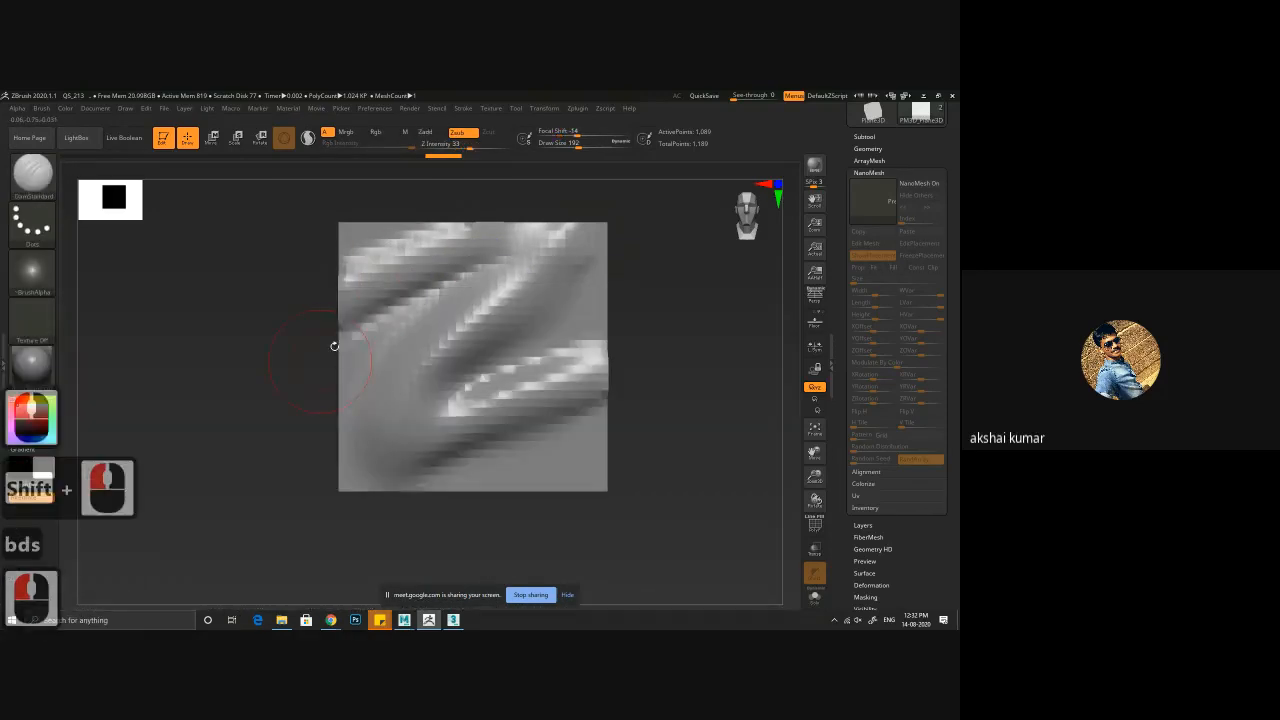
pyautogui.moveTo(440, 298); pyautogui.dragTo(340, 380)
pyautogui.moveTo(450, 288); pyautogui.dragTo(300, 377)
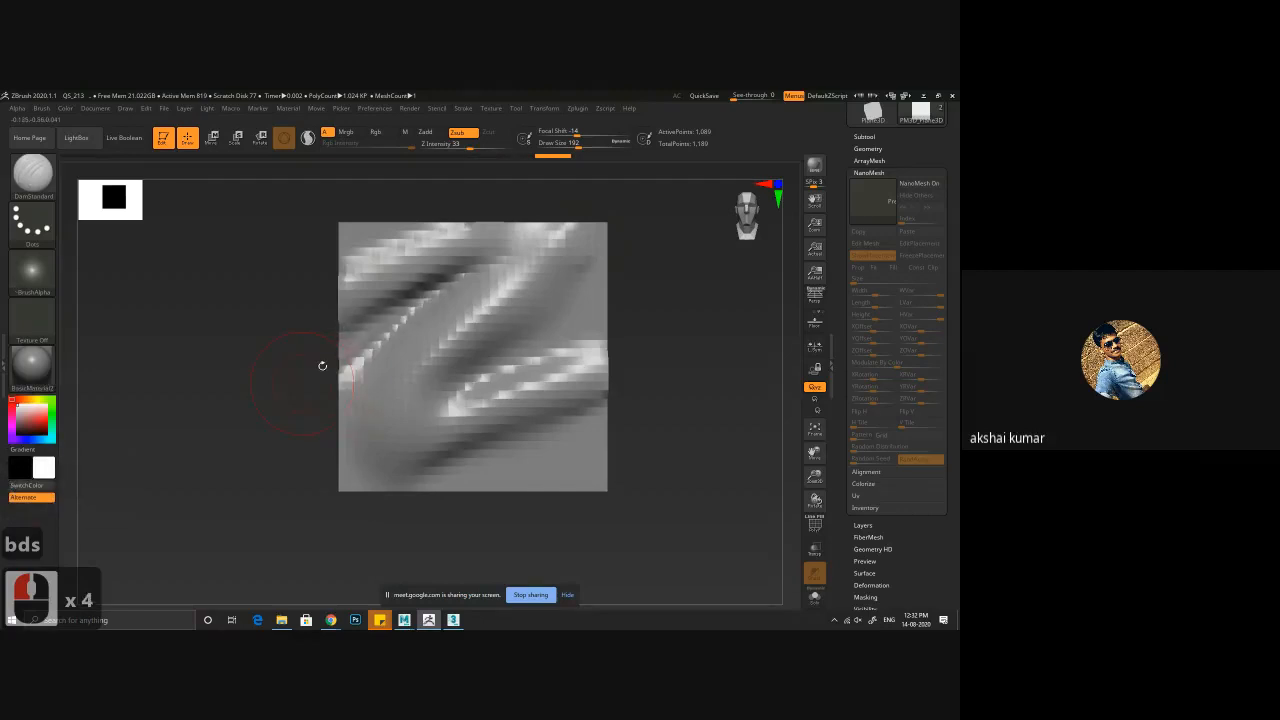
pyautogui.moveTo(440, 294); pyautogui.dragTo(320, 378)
pyautogui.keyDown('shift'); pyautogui.moveTo(320, 378); pyautogui.dragTo(290, 425); pyautogui.keyUp('shift')
pyautogui.moveTo(600, 344)
pyautogui.mouseDown()
pyautogui.moveTo(476, 384)
pyautogui.moveTo(703, 233)
pyautogui.mouseUp()
pyautogui.moveTo(514, 358); pyautogui.dragTo(482, 380)
pyautogui.moveTo(590, 312)
pyautogui.keyDown('shift'); pyautogui.mouseDown()
pyautogui.moveTo(494, 382)
pyautogui.moveTo(620, 280)
pyautogui.moveTo(734, 423)
pyautogui.moveTo(663, 340)
pyautogui.mouseUp(); pyautogui.keyUp('shift')
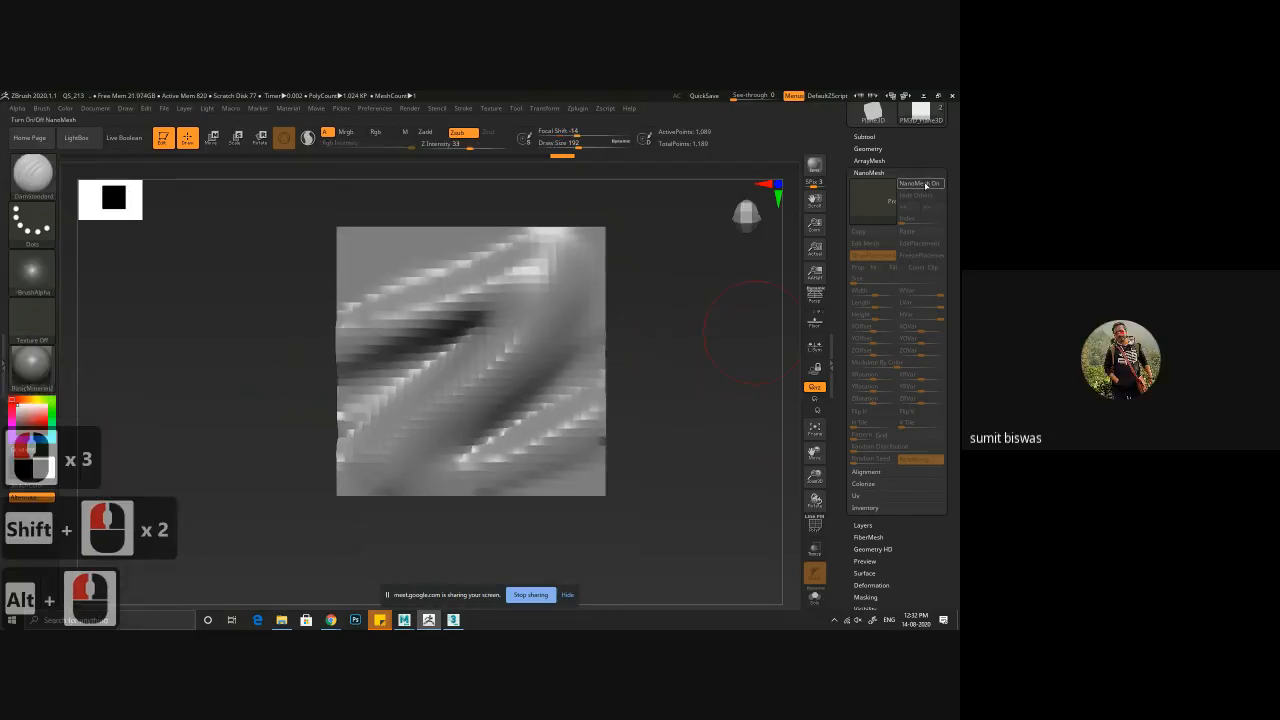
# - Turn NanoMesh back on for the sculpted plane and inspect the weave along the folds up close
pyautogui.click(920, 184)
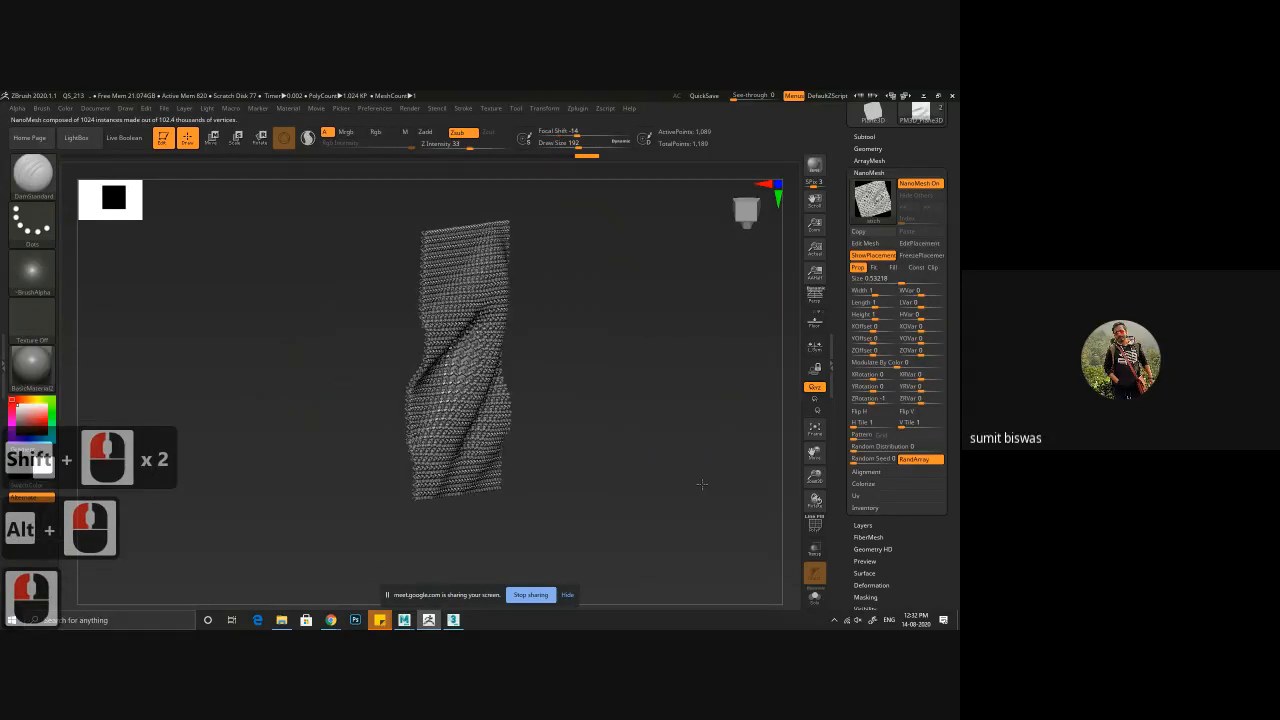
pyautogui.moveTo(702, 484); pyautogui.dragTo(662, 484)
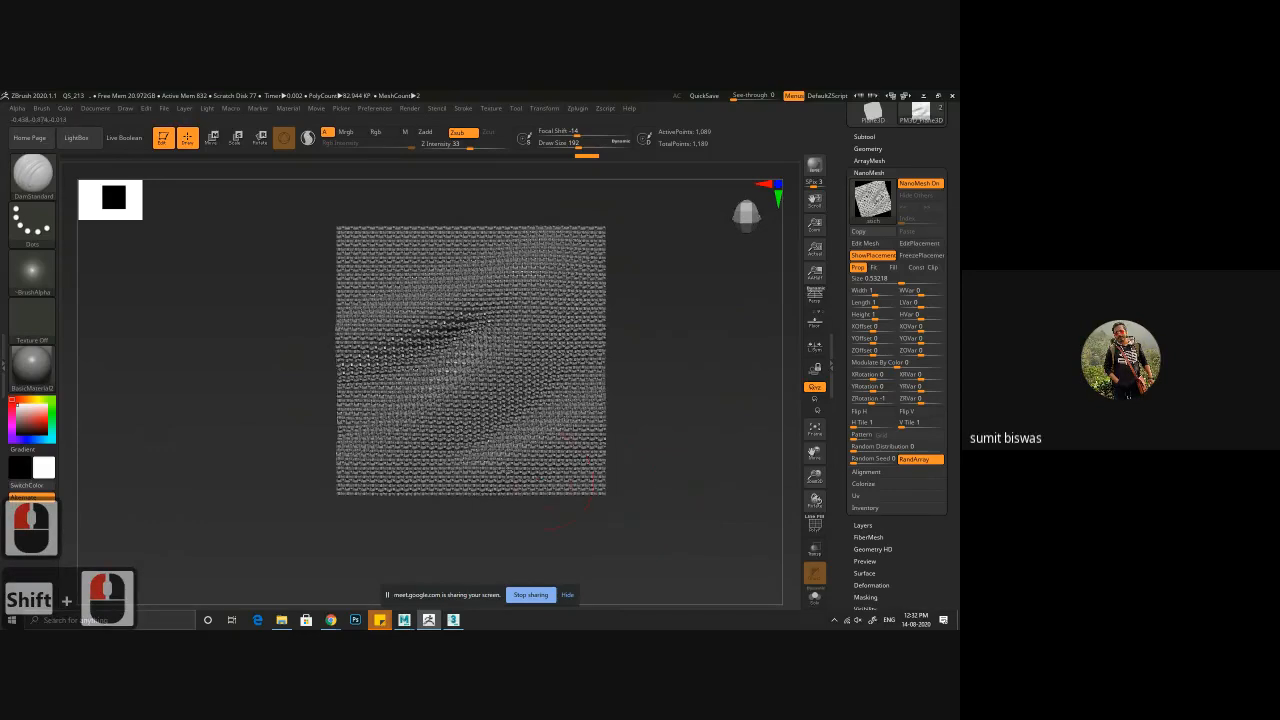
pyautogui.keyDown('ctrl'); pyautogui.moveTo(546, 482); pyautogui.dragTo(549, 491, button='right'); pyautogui.keyUp('ctrl')
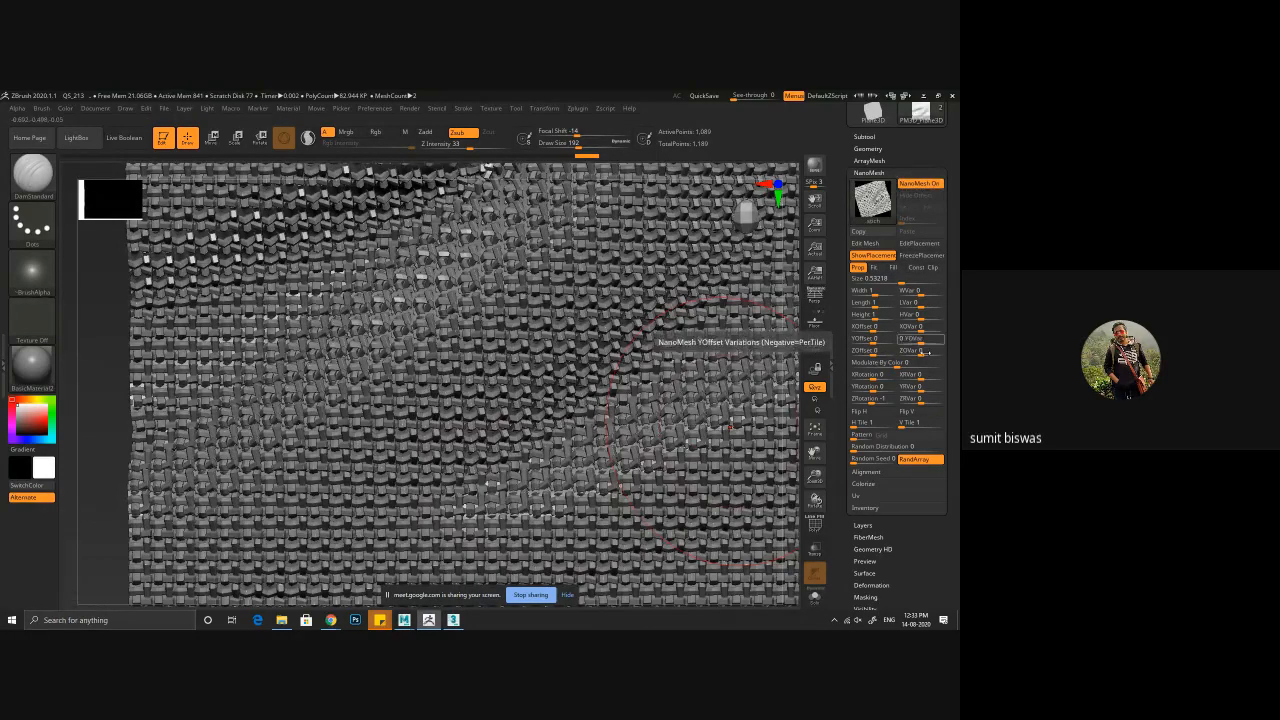
# - Set the NanoMesh alignment to Align To Normal and increase the instances' length to about 1.2 and width to about 1.02
pyautogui.click(867, 472)
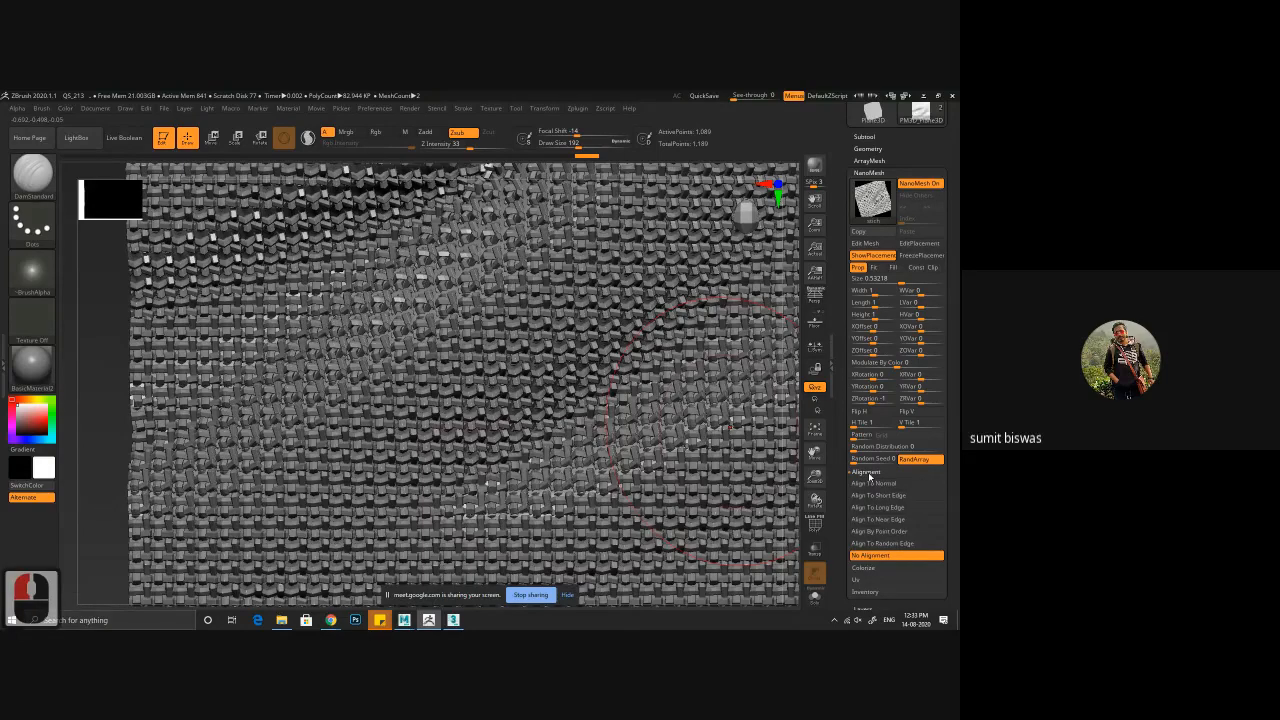
pyautogui.click(872, 483)
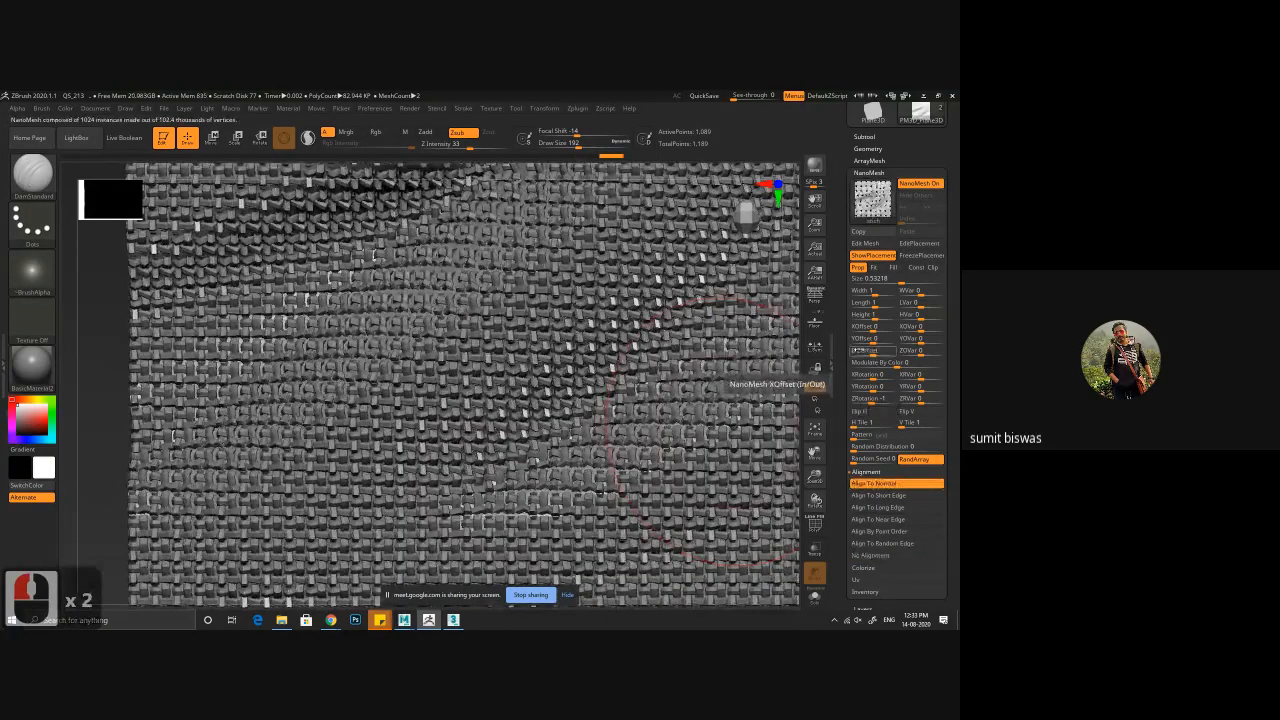
pyautogui.moveTo(875, 304); pyautogui.dragTo(876, 294)
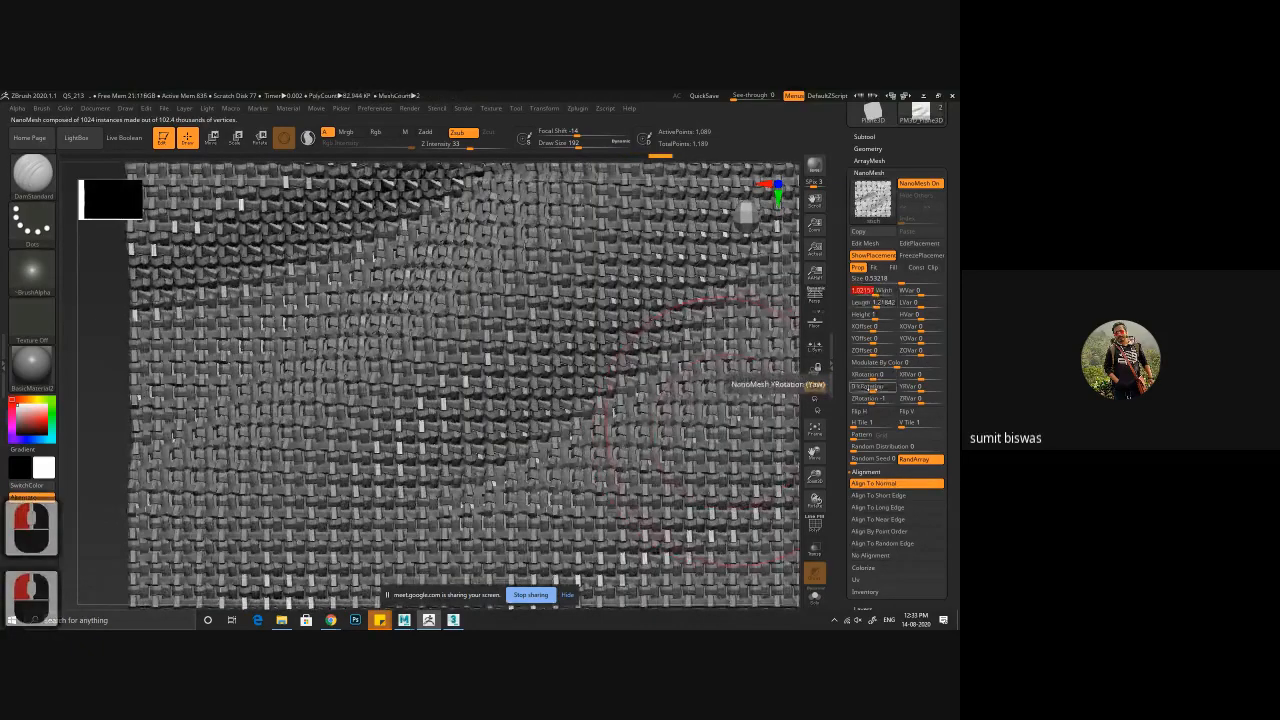
# - Set the NanoMesh instances' Y rotation to -13 to tilt the weave strands on the sculpted folds
pyautogui.moveTo(887, 385); pyautogui.dragTo(870, 387)
pyautogui.click(870, 387)
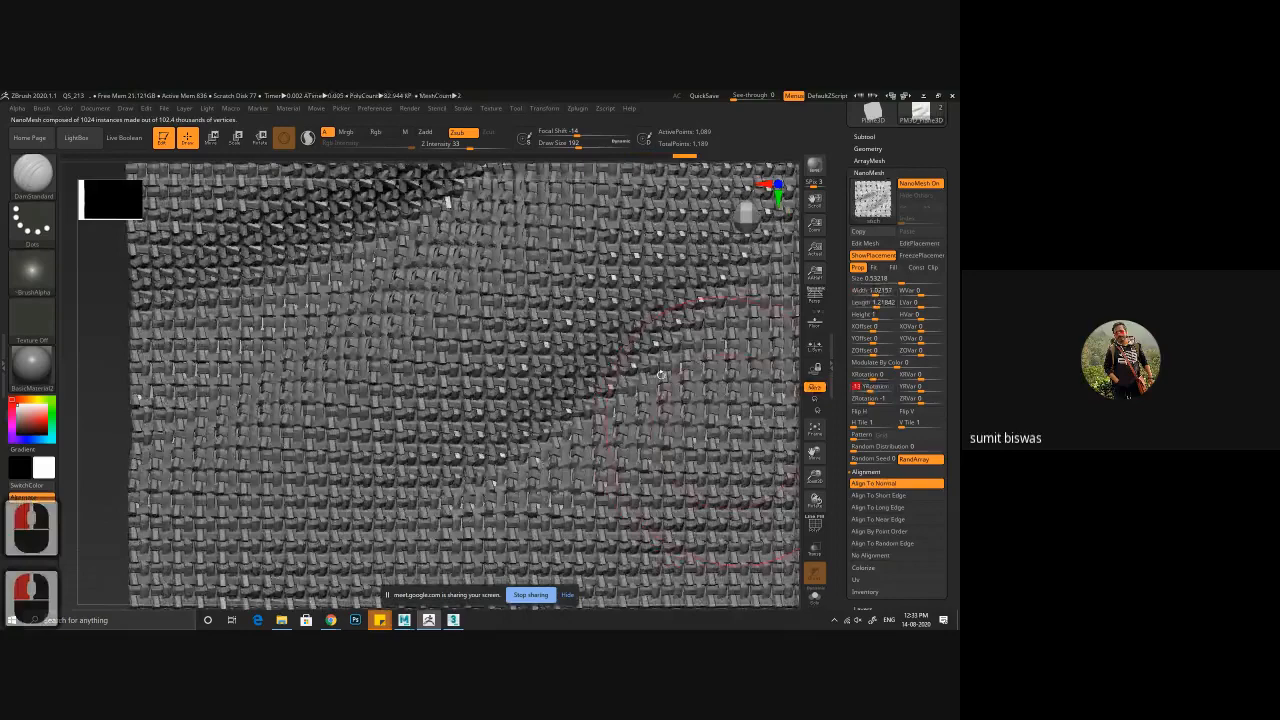
pyautogui.keyDown('ctrl'); pyautogui.moveTo(661, 375); pyautogui.dragTo(291, 360, button='right'); pyautogui.keyUp('ctrl')
pyautogui.moveTo(583, 517); pyautogui.dragTo(760, 470, button='right')
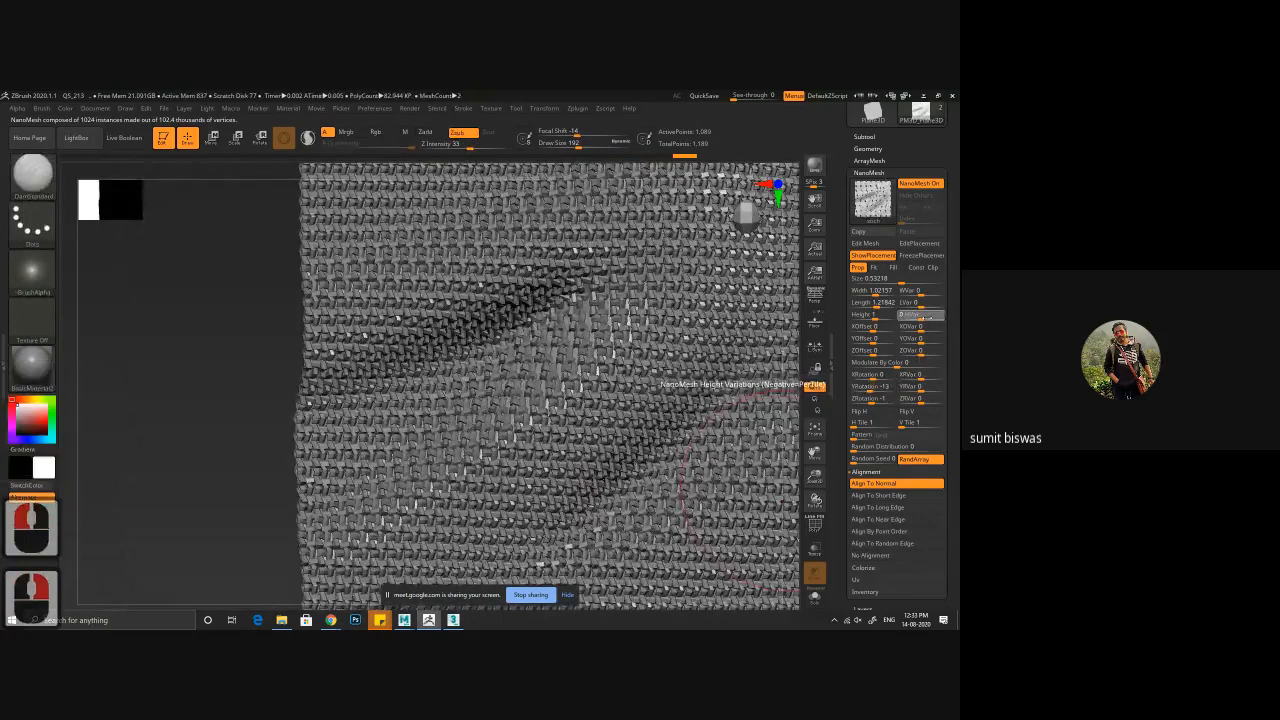
# - Set the NanoMesh height variation to 20 and check the weave across the whole cloth
pyautogui.moveTo(928, 318); pyautogui.dragTo(947, 318)
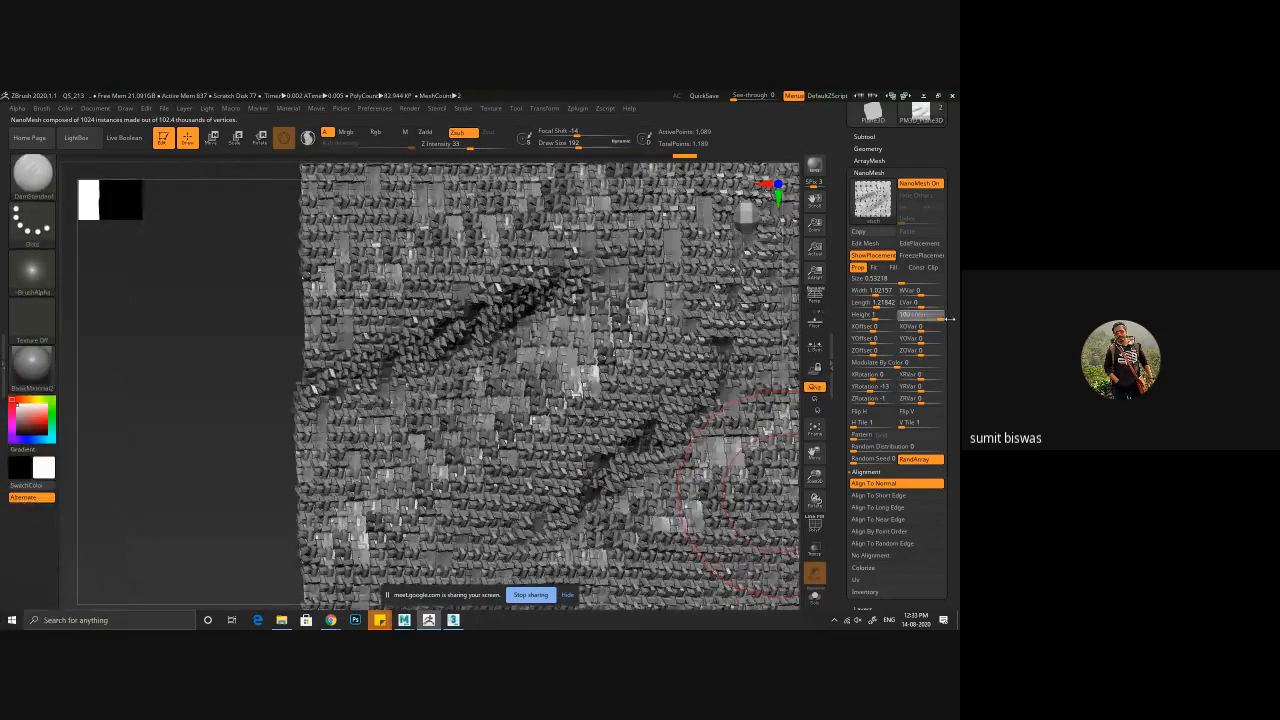
pyautogui.moveTo(953, 318); pyautogui.dragTo(929, 322)
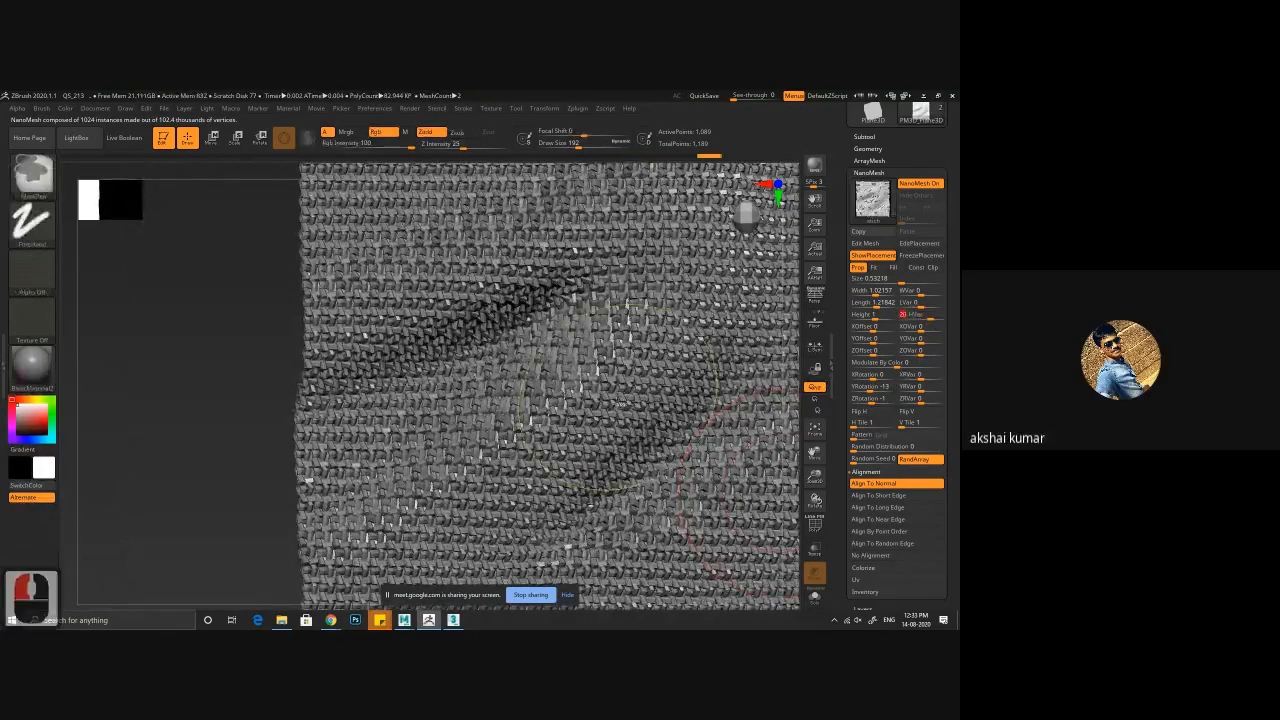
pyautogui.keyDown('ctrl'); pyautogui.moveTo(560, 440); pyautogui.dragTo(412, 355, button='right'); pyautogui.keyUp('ctrl')
pyautogui.keyDown('alt'); pyautogui.moveTo(517, 490); pyautogui.dragTo(452, 468); pyautogui.keyUp('alt')
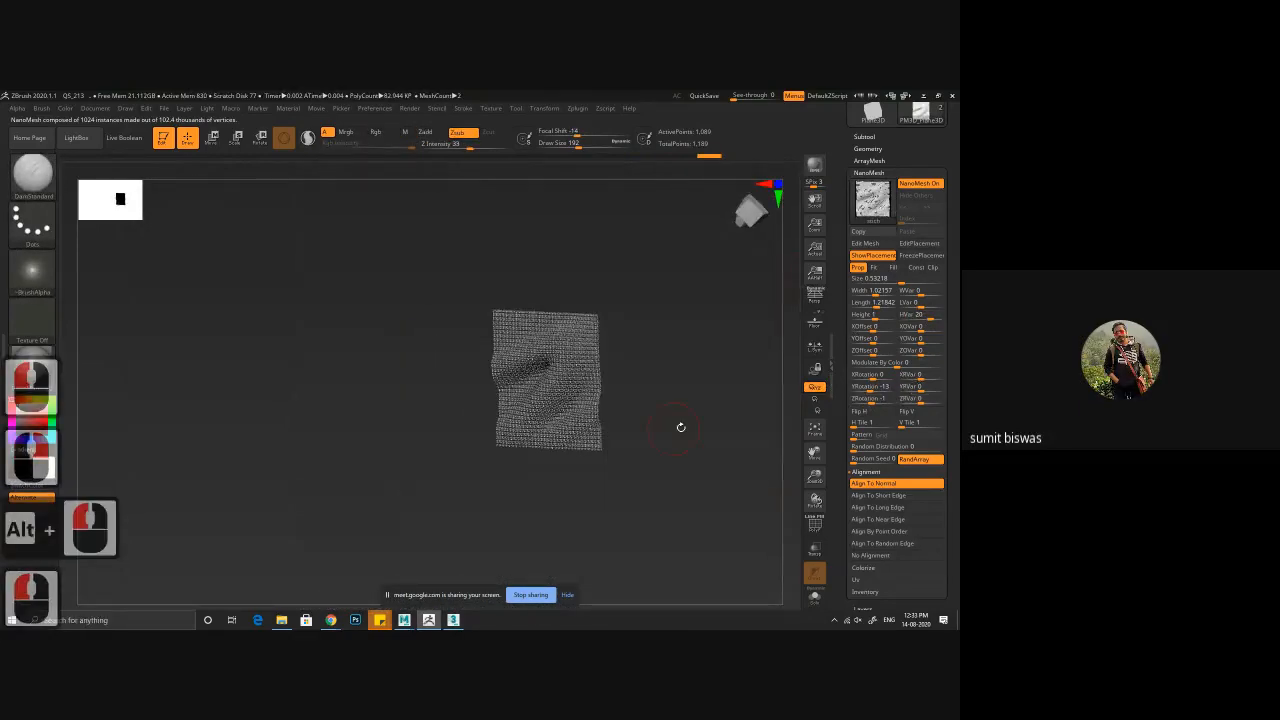
pyautogui.moveTo(680, 427); pyautogui.dragTo(650, 418)
pyautogui.keyDown('ctrl'); pyautogui.moveTo(650, 418); pyautogui.dragTo(662, 466, button='right'); pyautogui.keyUp('ctrl')
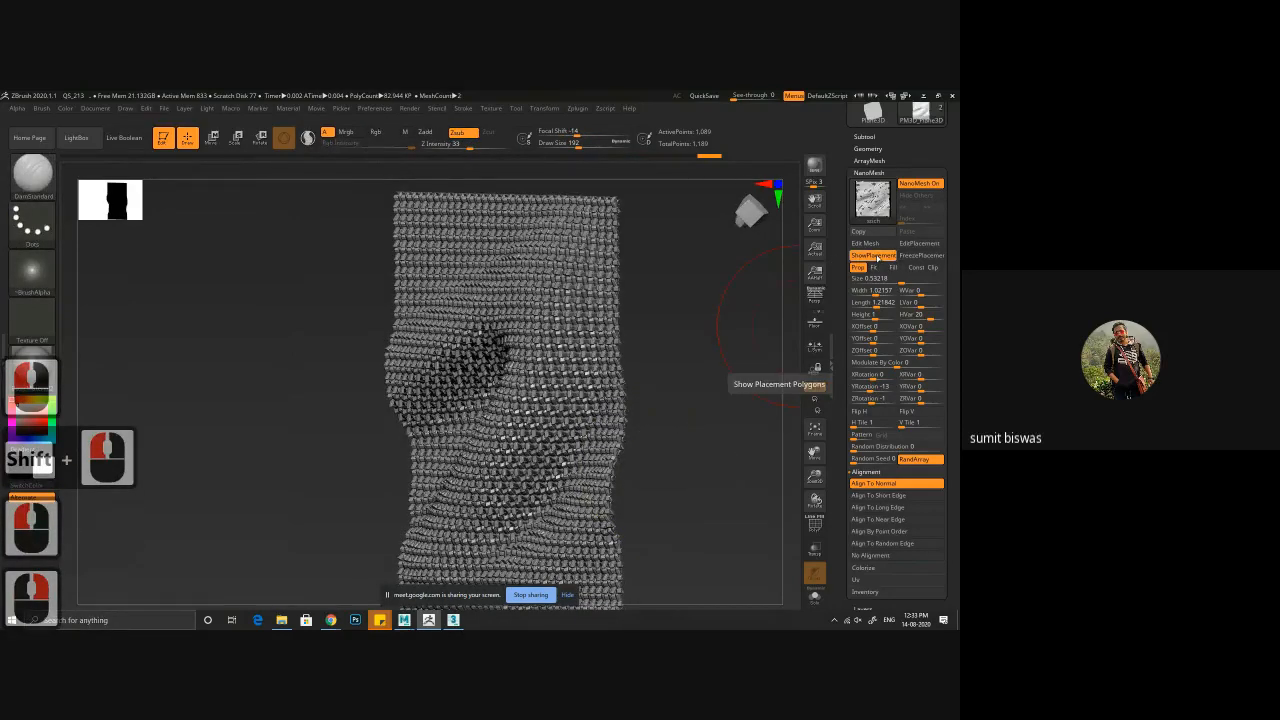
# - Hide the NanoMesh placement polygons and inspect the weave both close up and as a whole
pyautogui.click(876, 257)
pyautogui.keyDown('shift'); pyautogui.moveTo(700, 420); pyautogui.dragTo(703, 519); pyautogui.keyUp('shift')
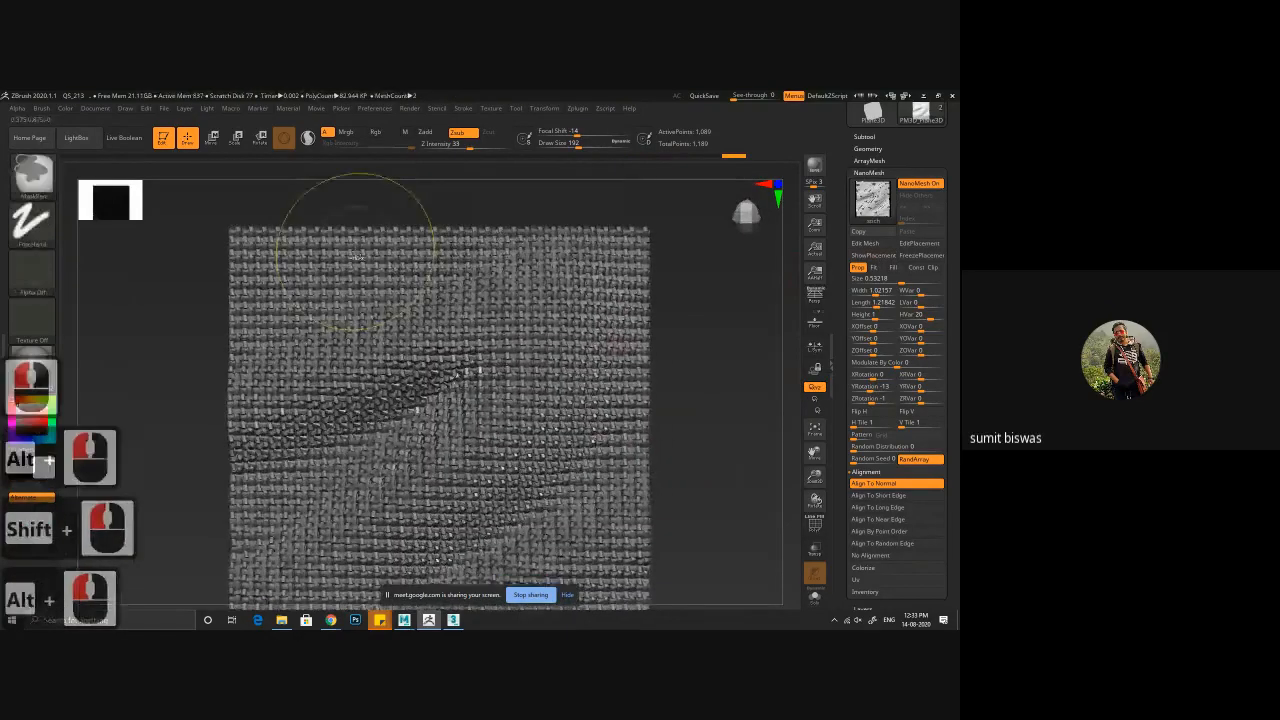
pyautogui.keyDown('ctrl'); pyautogui.moveTo(357, 251); pyautogui.dragTo(392, 335, button='right'); pyautogui.keyUp('ctrl')
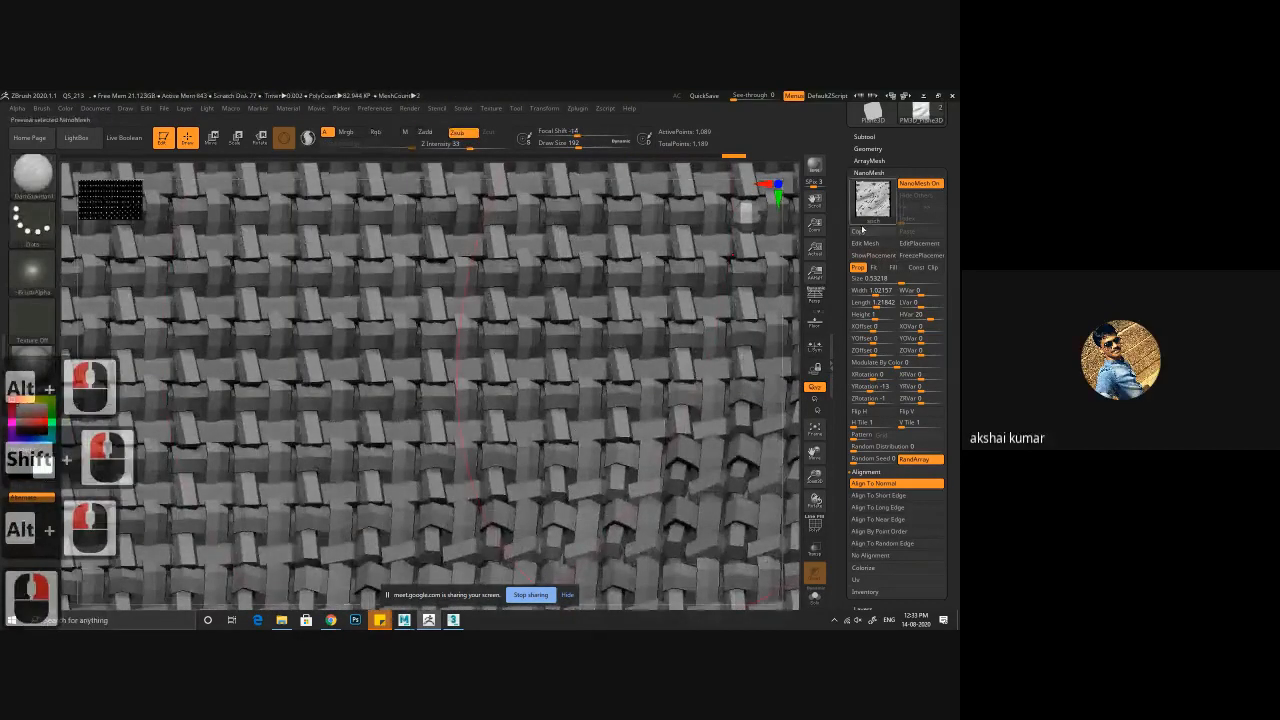
pyautogui.keyDown('ctrl'); pyautogui.moveTo(515, 276); pyautogui.dragTo(247, 341, button='right'); pyautogui.keyUp('ctrl')
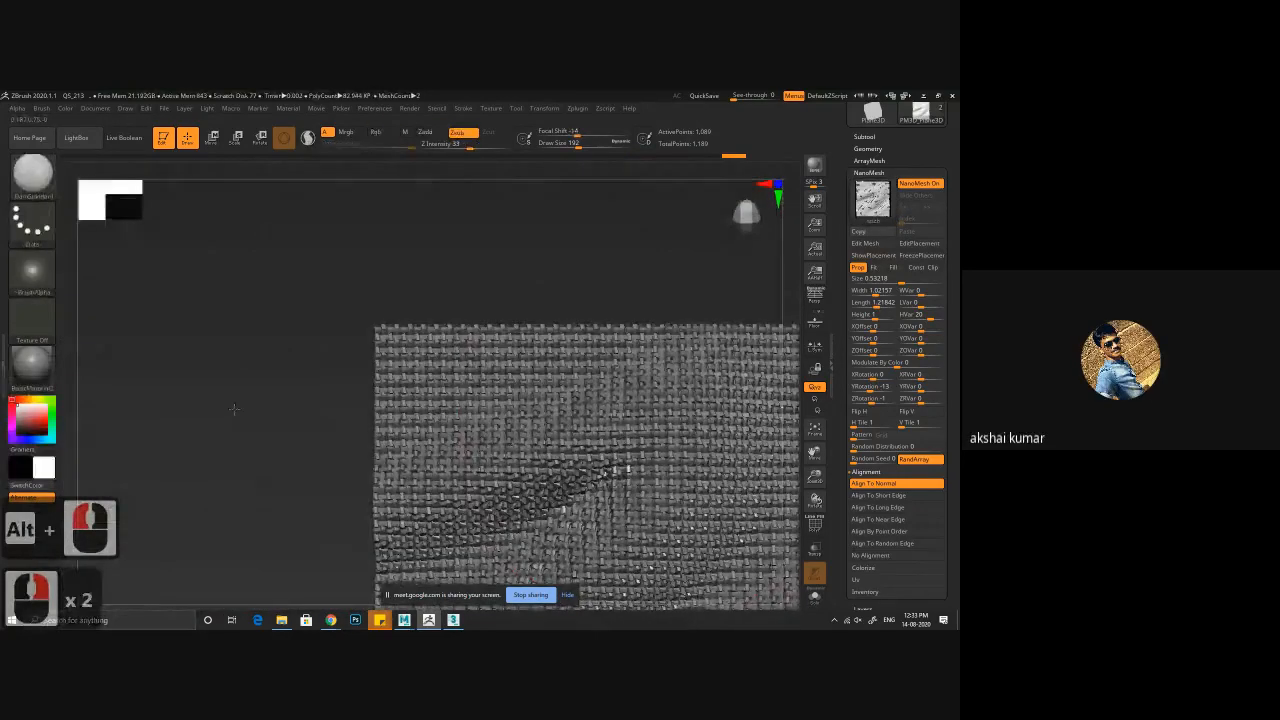
pyautogui.keyDown('shift'); pyautogui.moveTo(234, 409); pyautogui.dragTo(329, 411); pyautogui.keyUp('shift')
pyautogui.keyDown('ctrl'); pyautogui.moveTo(329, 411); pyautogui.dragTo(398, 208, button='right'); pyautogui.keyUp('ctrl')
pyautogui.keyDown('alt'); pyautogui.moveTo(398, 208); pyautogui.dragTo(261, 108); pyautogui.keyUp('alt')
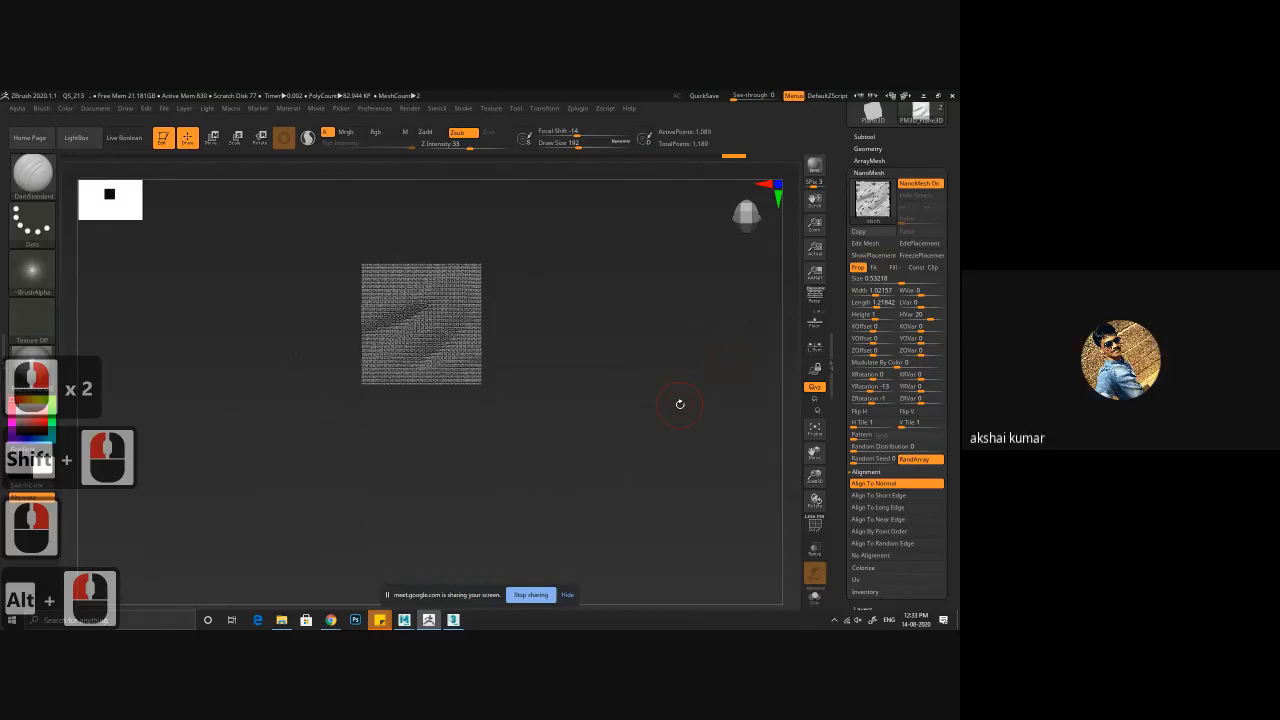
pyautogui.keyDown('alt'); pyautogui.moveTo(597, 397); pyautogui.dragTo(452, 400); pyautogui.keyUp('alt')
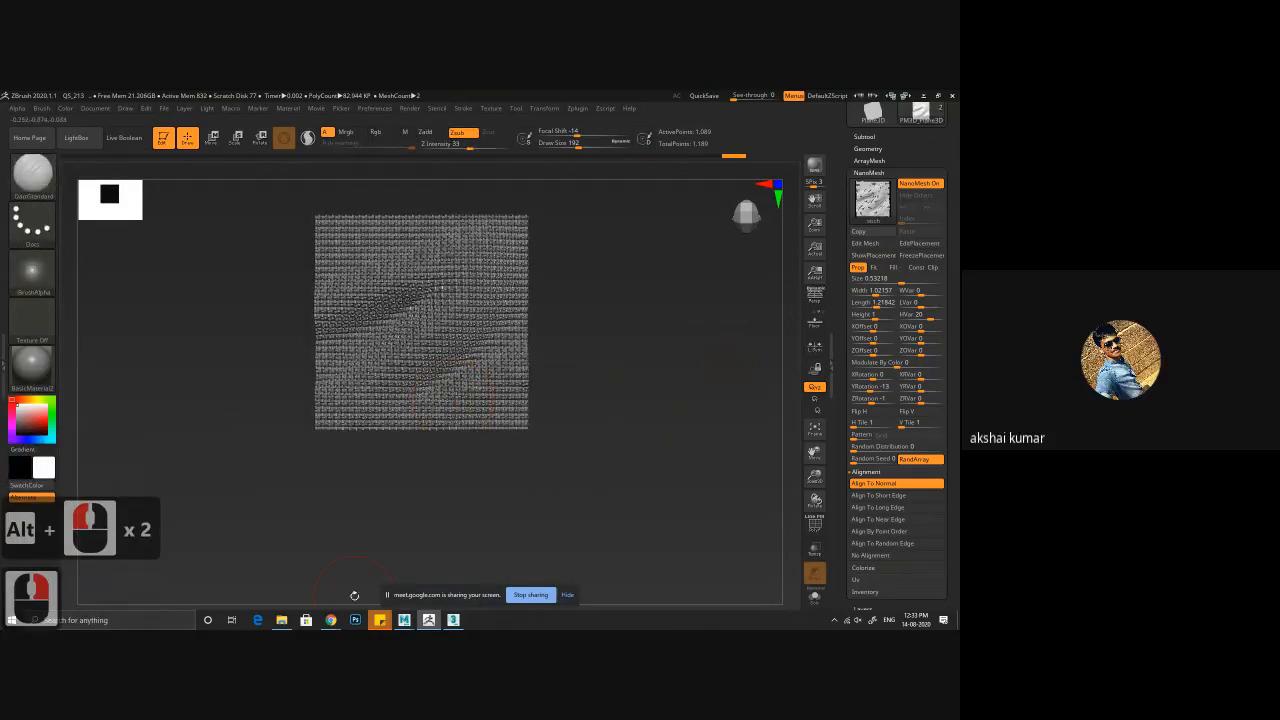
# - Minimize ZBrush and bring up the full-body character render in a reference viewer over the ZBrush canvas
pyautogui.click(924, 96)
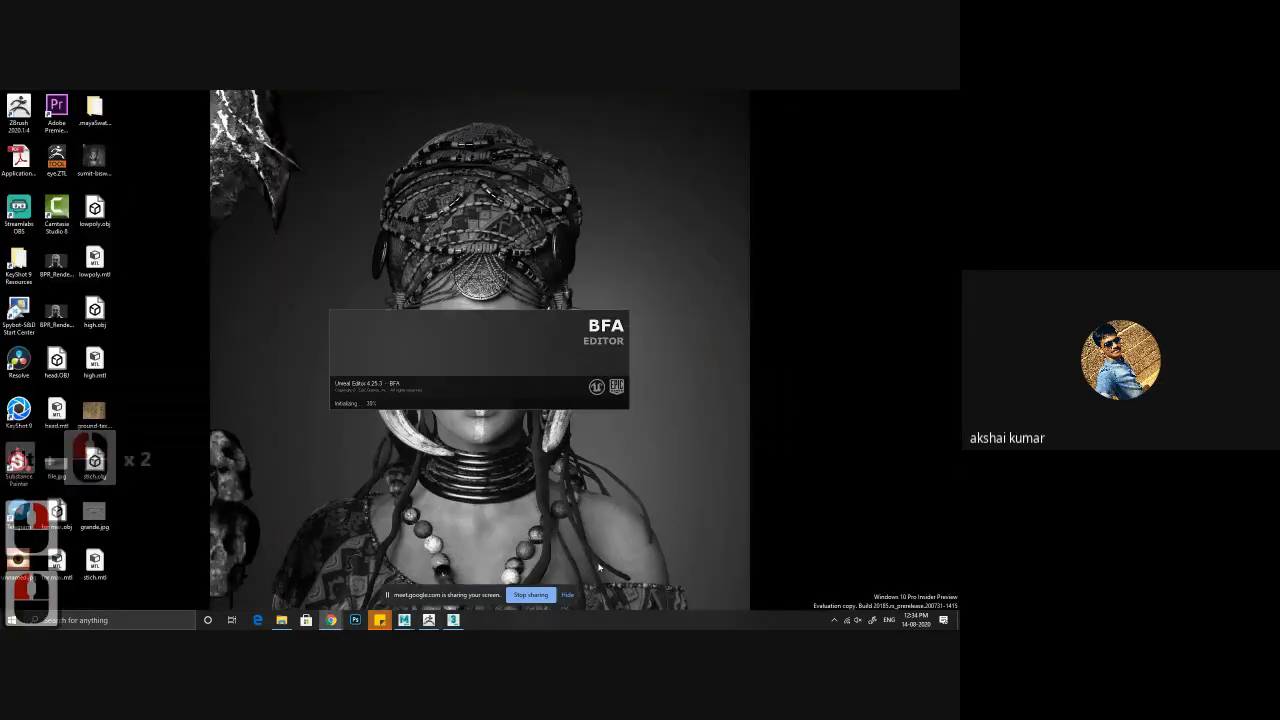
pyautogui.click(453, 620)
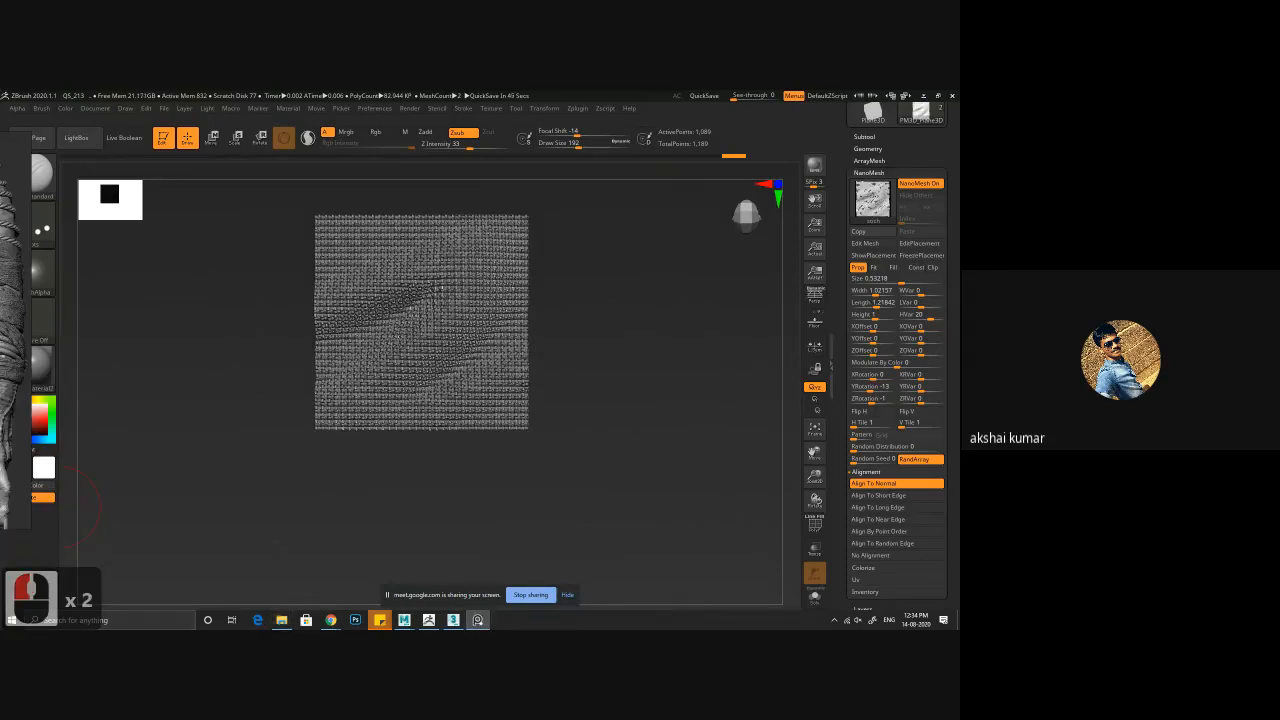
pyautogui.moveTo(10, 347); pyautogui.dragTo(421, 365, button='right')
pyautogui.scroll(-3, 421, 365)
pyautogui.scroll(-1, 421, 365)
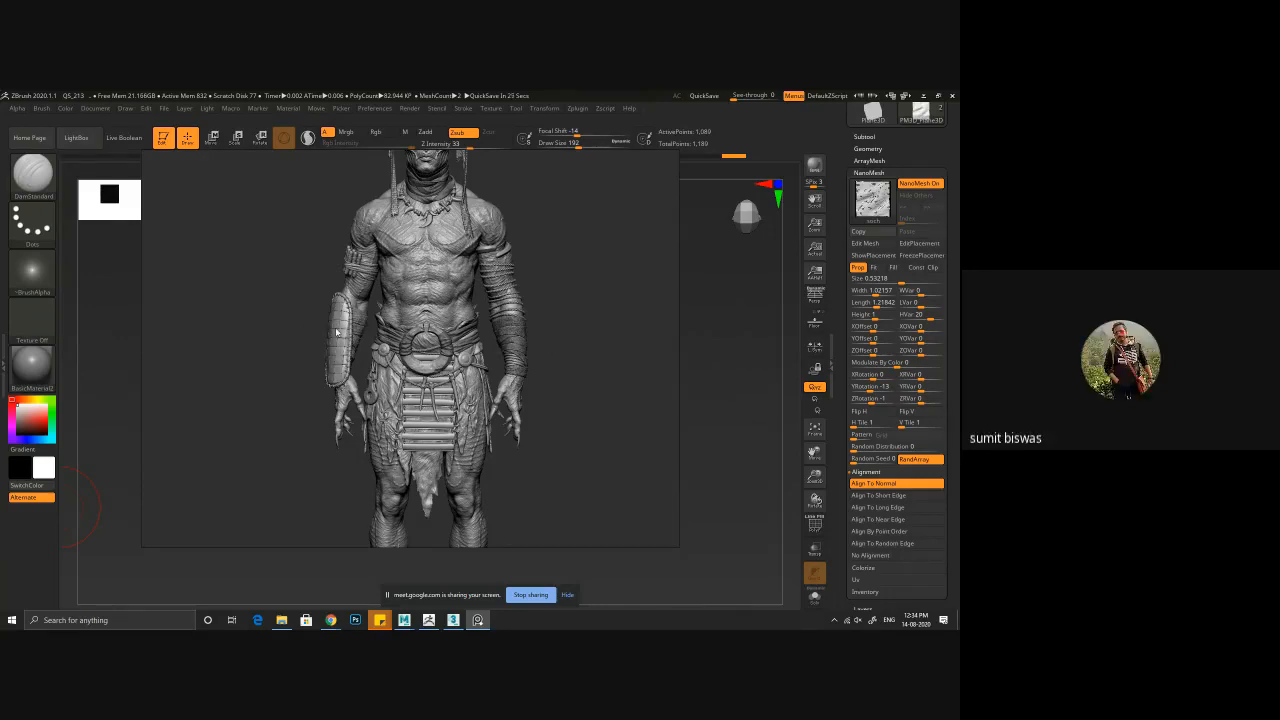
# - Examine the woven cloth wraps beneath the forearm guard on the character render, and close the reference viewer
pyautogui.scroll(10, 336, 332)
pyautogui.moveTo(392, 355); pyautogui.dragTo(412, 393, button='middle')
pyautogui.moveTo(486, 487); pyautogui.dragTo(477, 417, button='right')
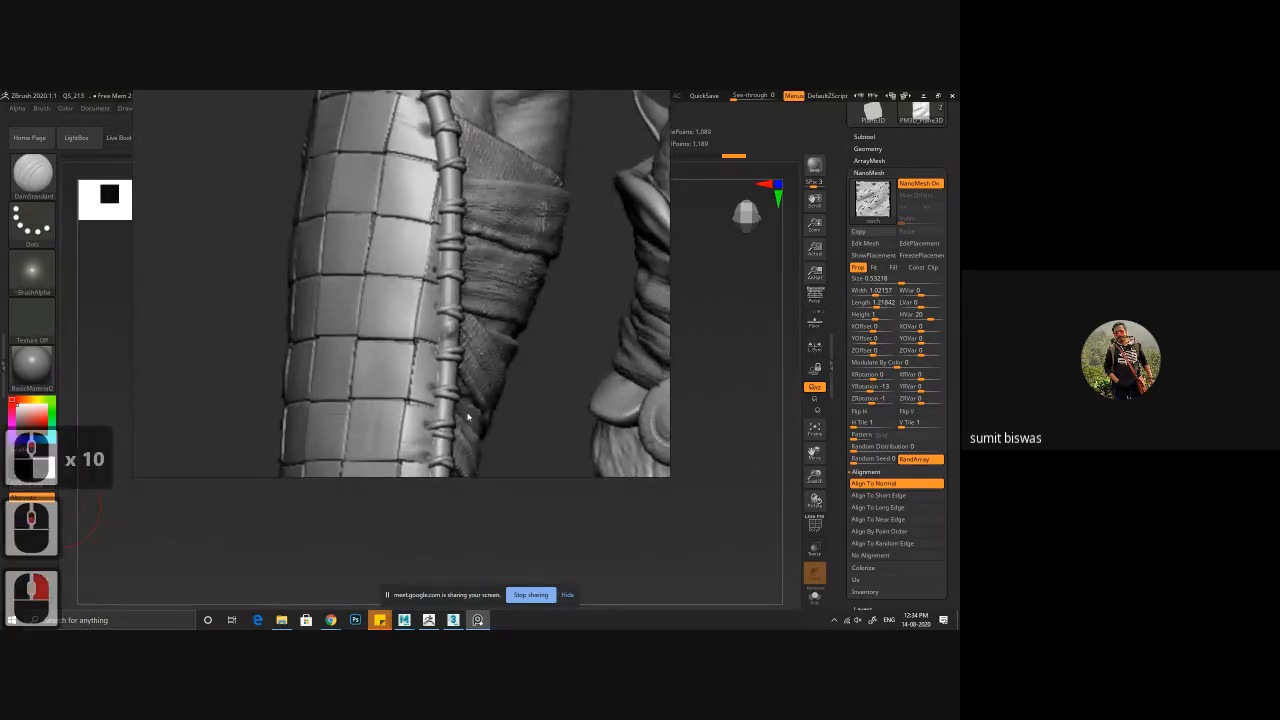
pyautogui.click(717, 327)
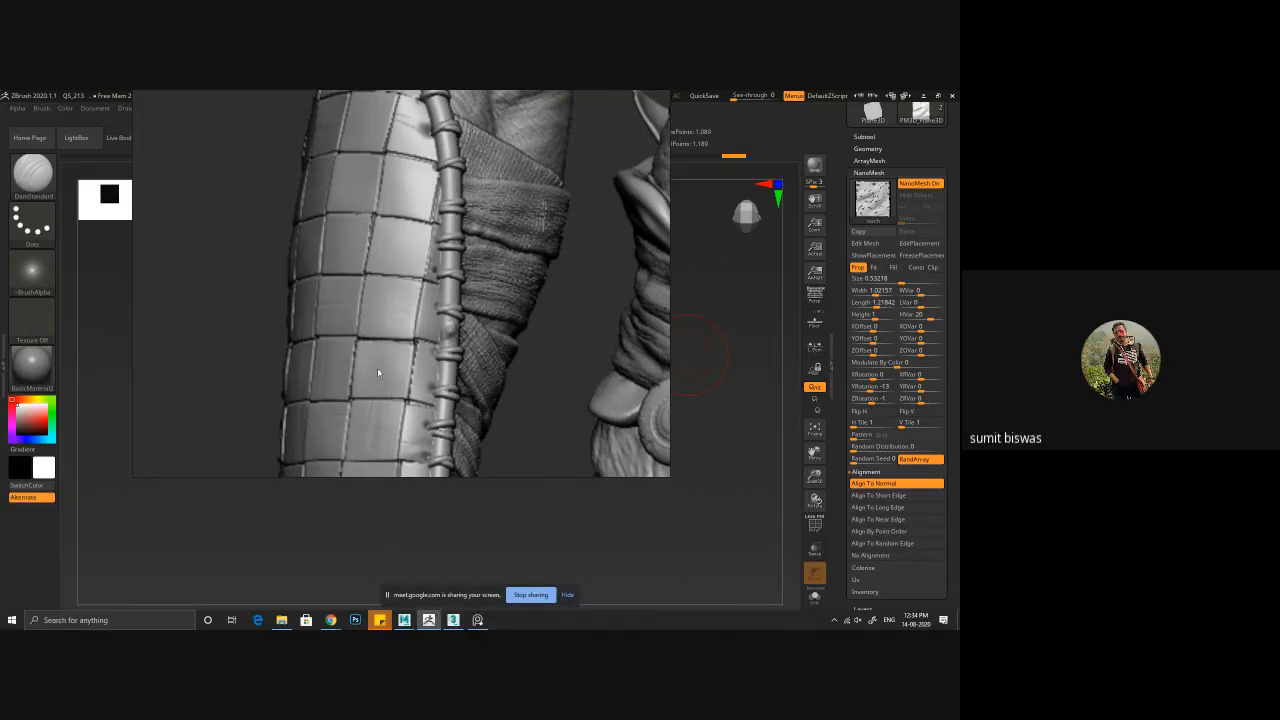
pyautogui.moveTo(510, 267); pyautogui.dragTo(465, 311, button='right')
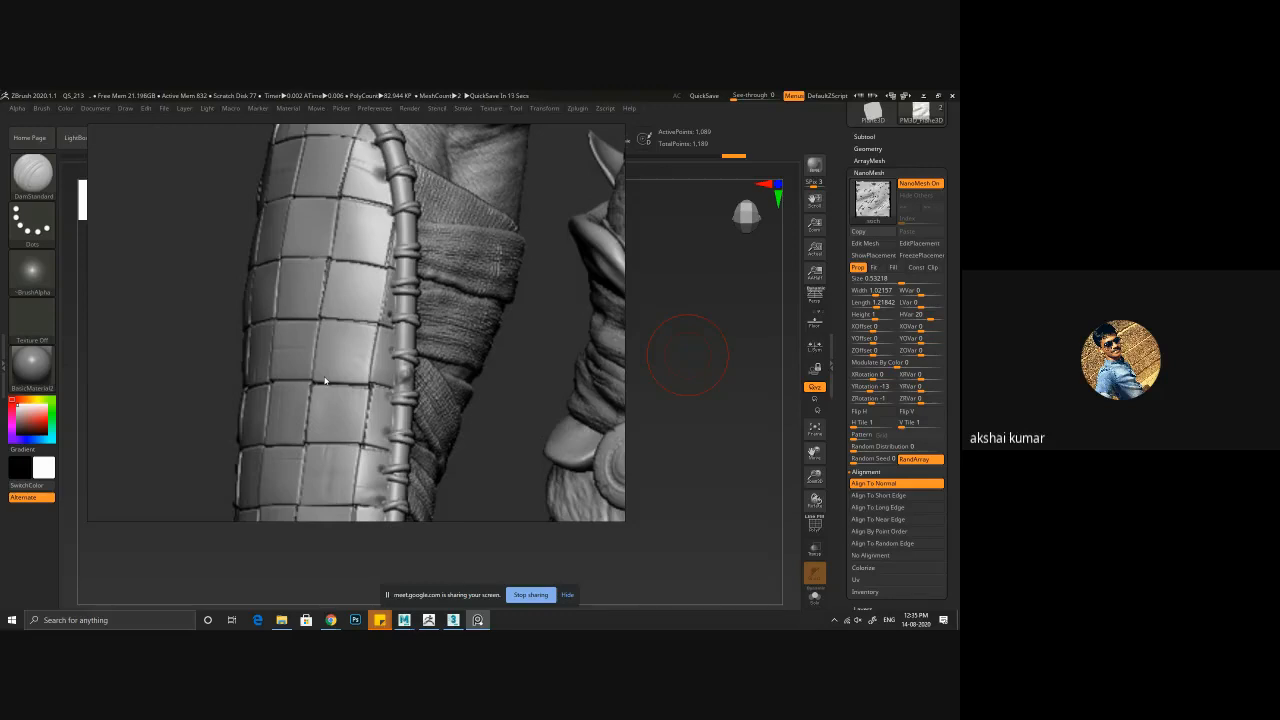
pyautogui.rightClick(436, 268)
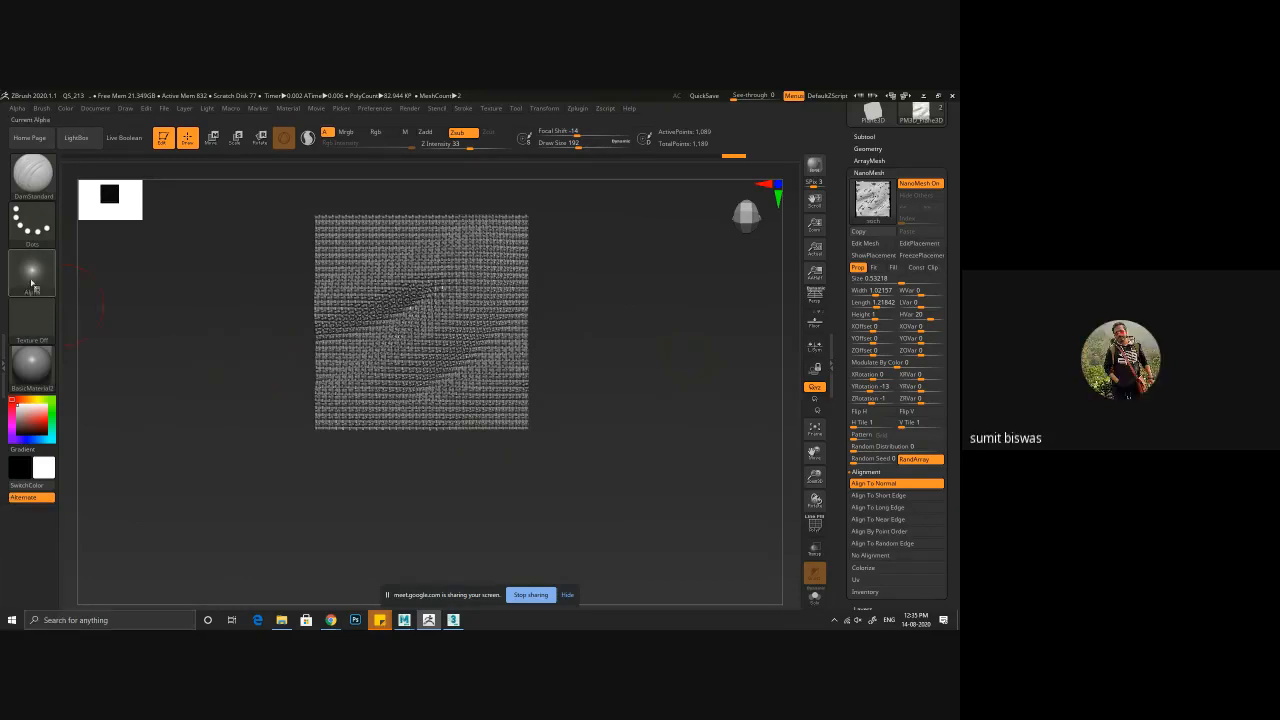
pyautogui.moveTo(33, 282)
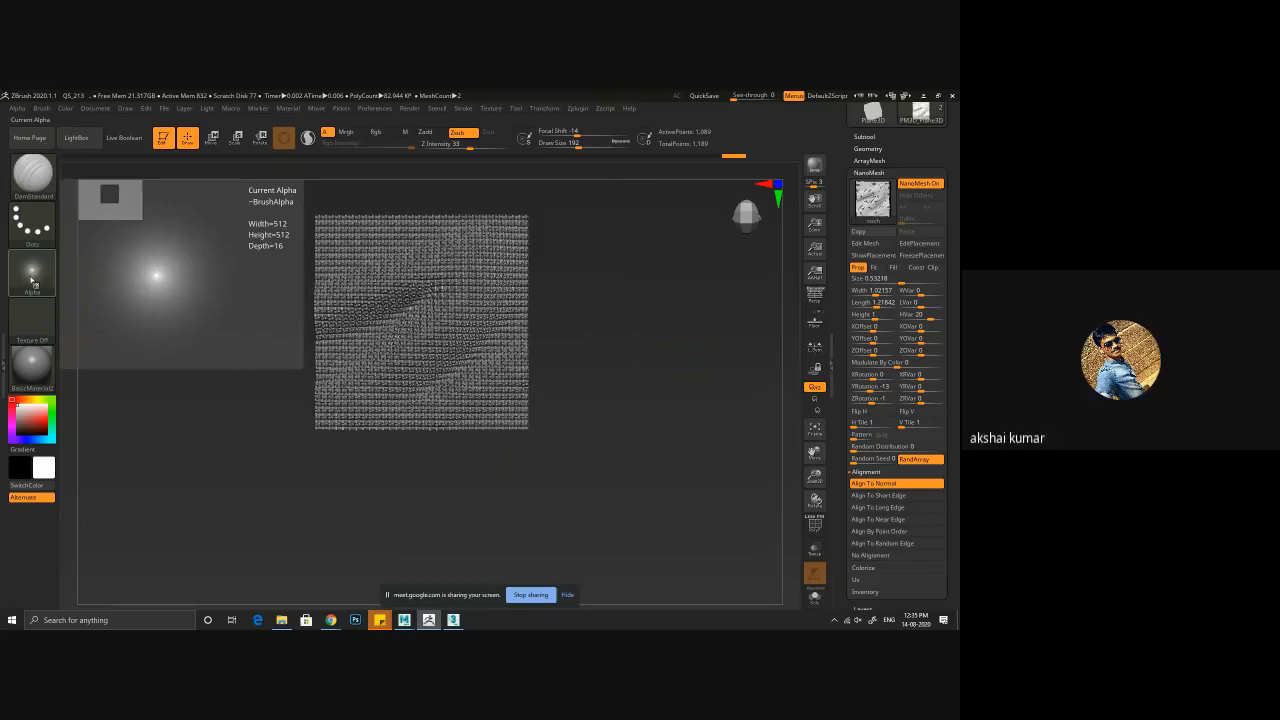
pyautogui.click(33, 282)
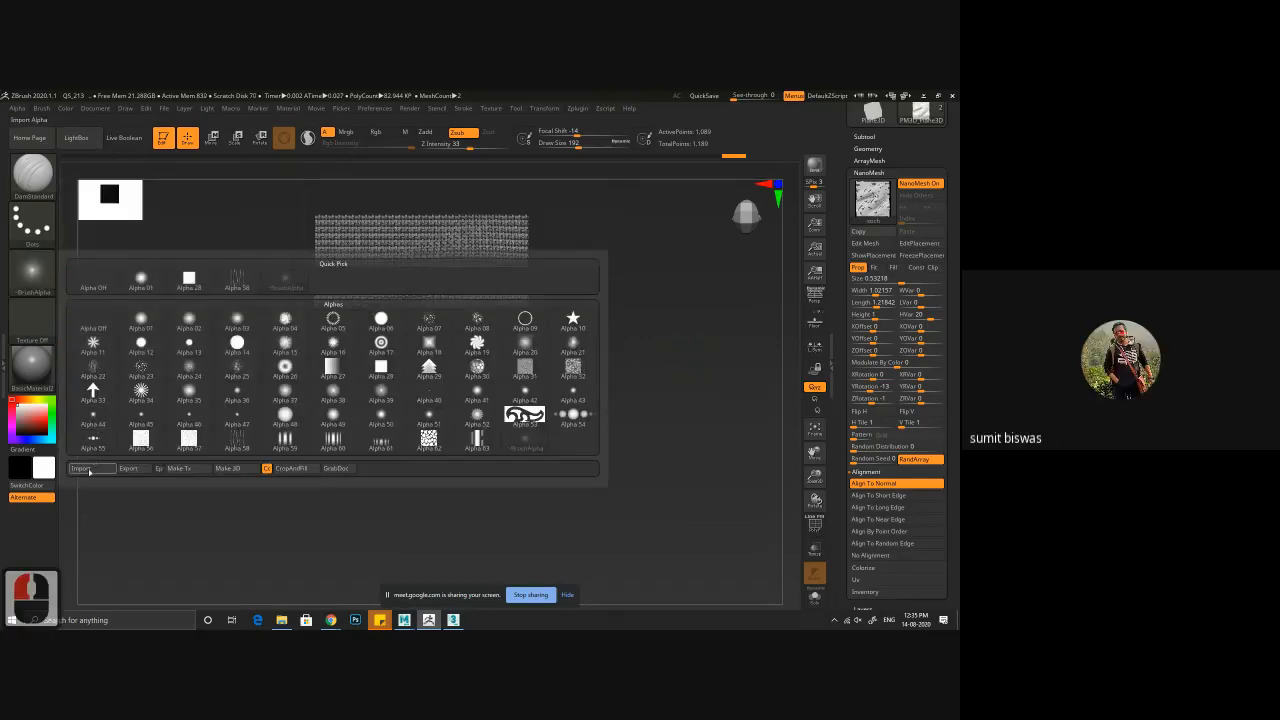
pyautogui.click(89, 470)
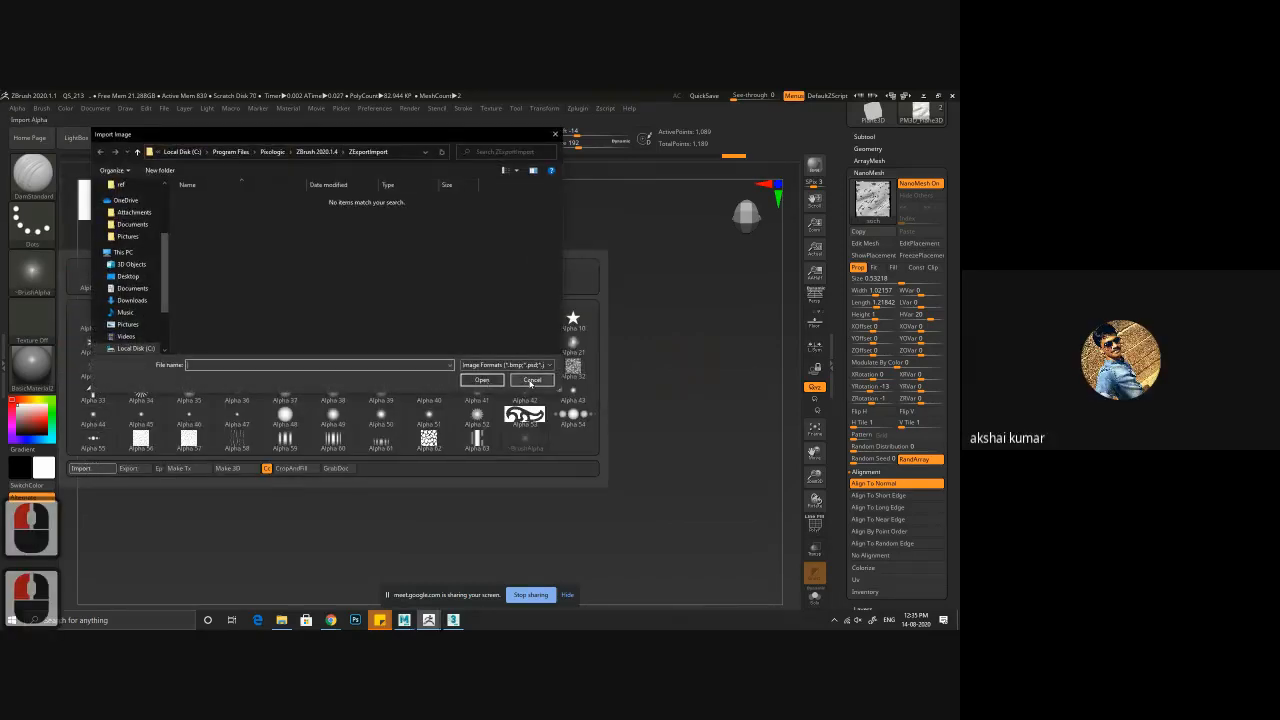
pyautogui.click(530, 378)
# - Select the Standard brush and give it the DragRect stroke
pyautogui.click(33, 175)
pyautogui.click(100, 252)
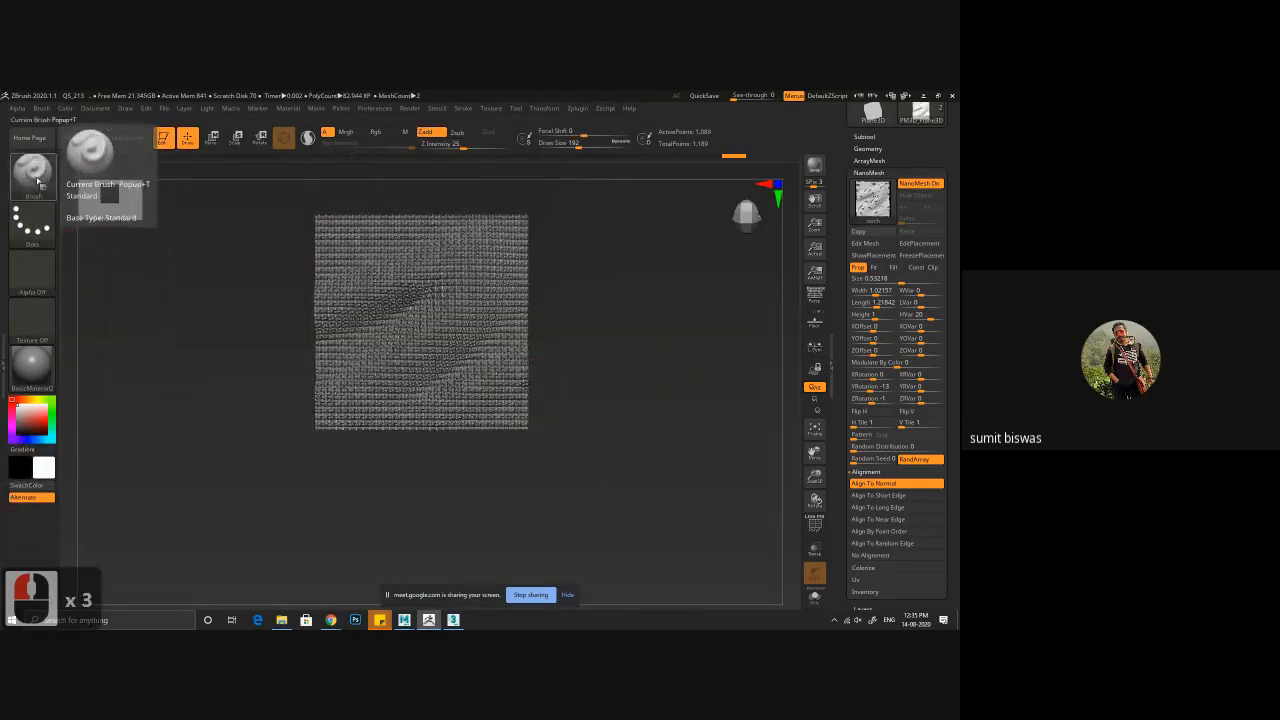
pyautogui.click(32, 224)
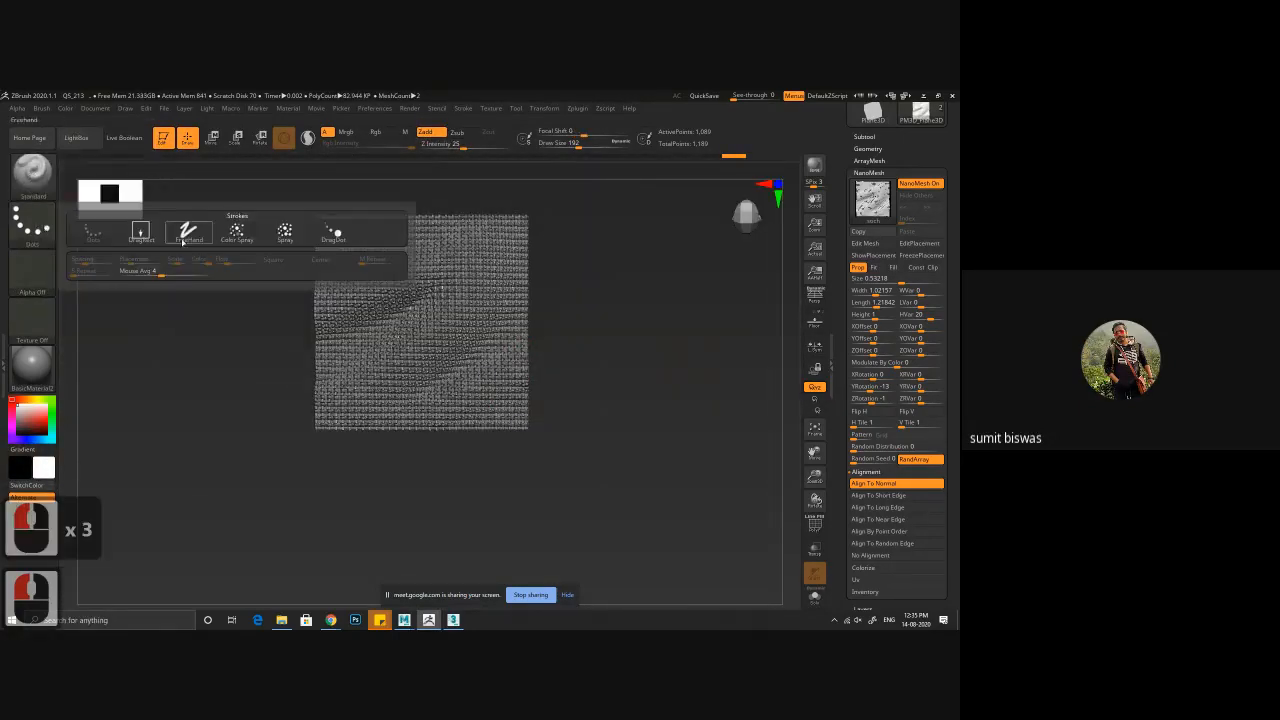
pyautogui.click(143, 234)
pyautogui.click(32, 270)
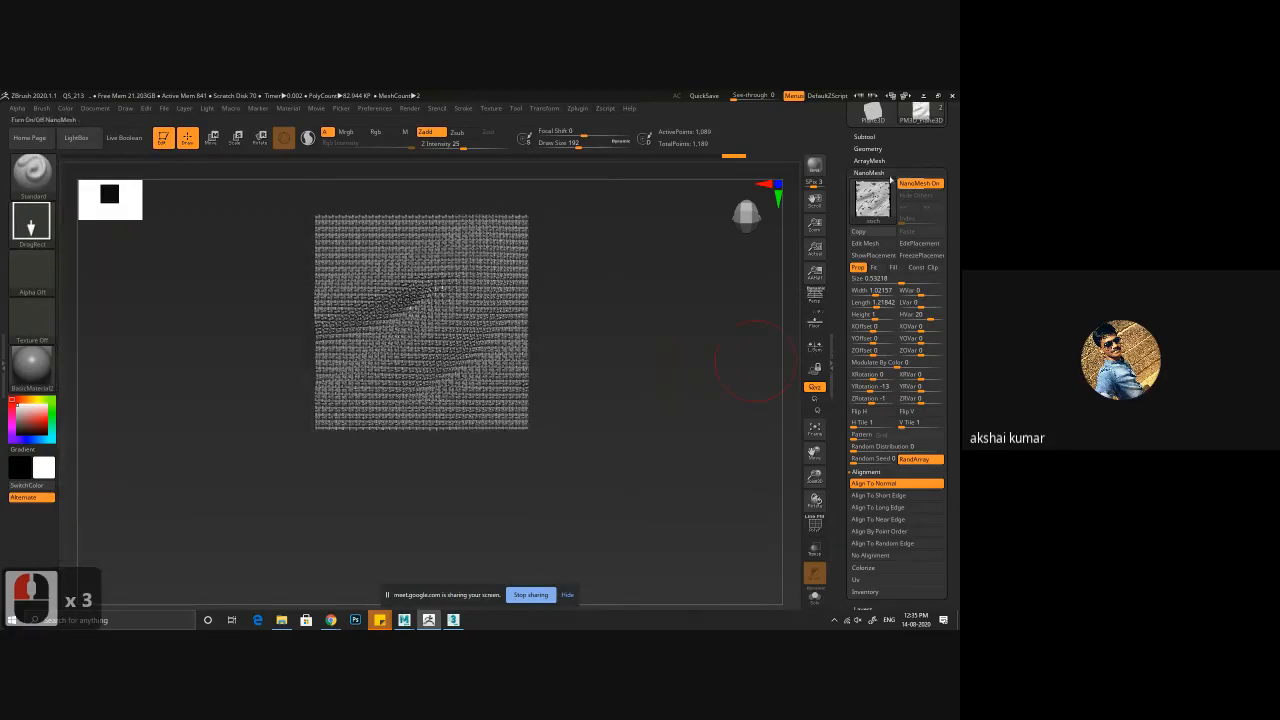
# - Replace the weave plane on the canvas with a Sphere3D polymesh and subdivide it three times
pyautogui.moveTo(838, 149); pyautogui.dragTo(838, 217)
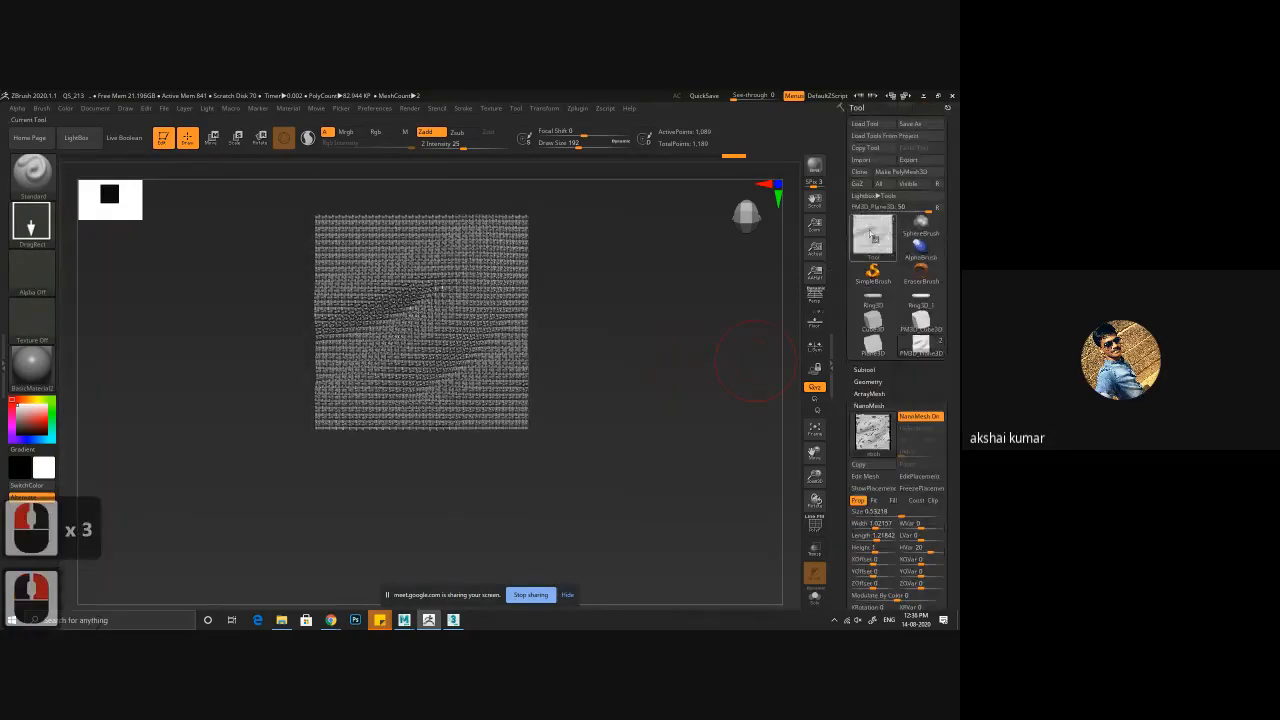
pyautogui.click(875, 240)
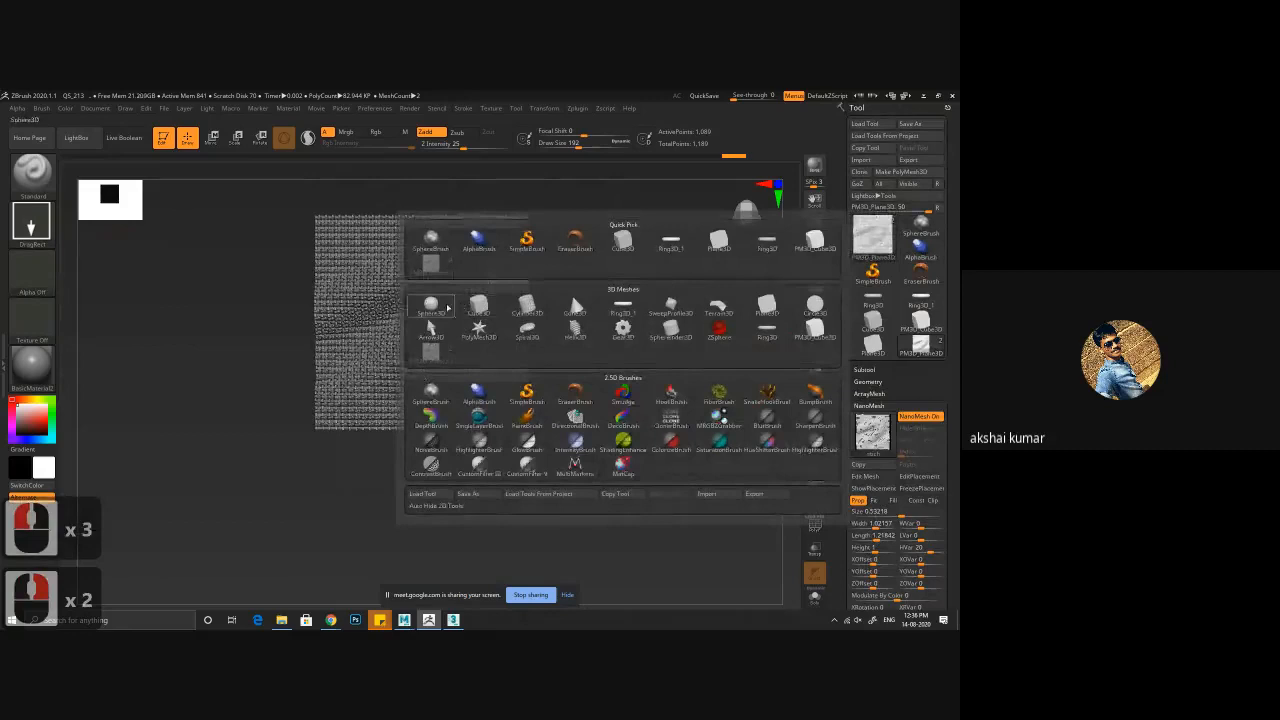
pyautogui.click(431, 305)
pyautogui.moveTo(612, 351)
pyautogui.keyDown('shift'); pyautogui.mouseDown()
pyautogui.moveTo(620, 329)
pyautogui.moveTo(617, 343)
pyautogui.mouseUp(); pyautogui.keyUp('shift')
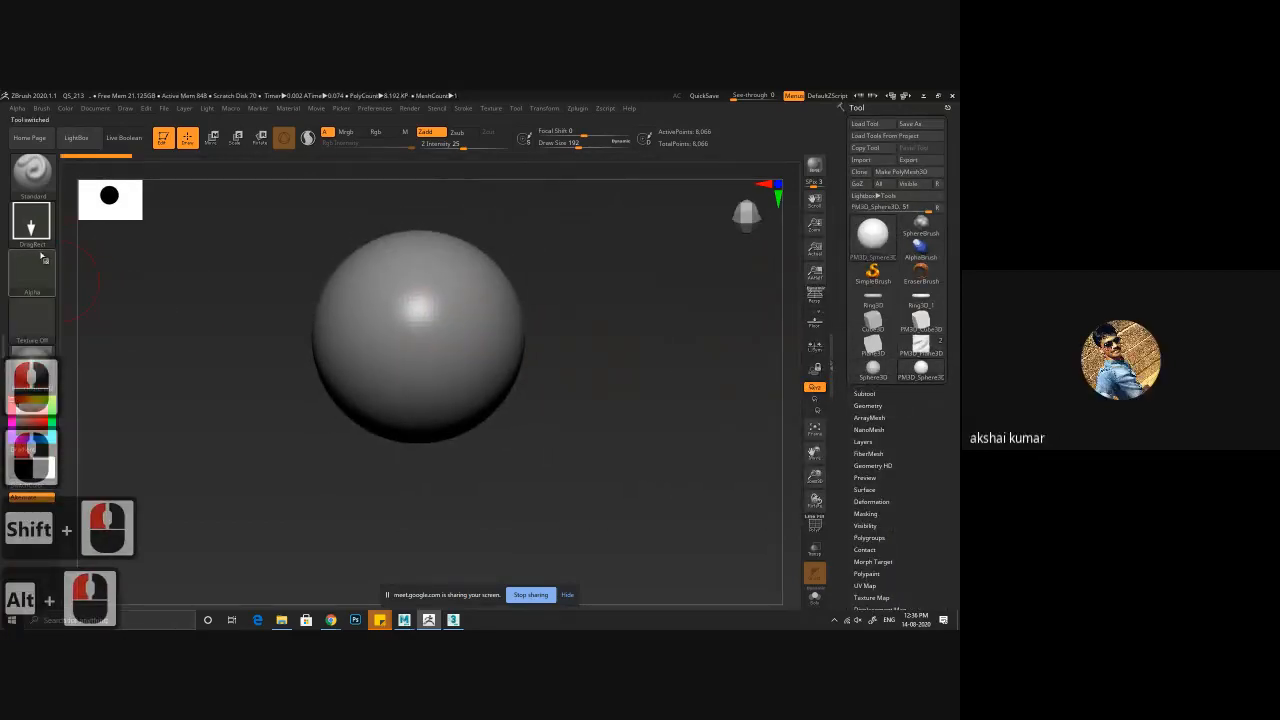
pyautogui.hotkey('ctrl', 'd')
pyautogui.hotkey('ctrl', 'd')
pyautogui.hotkey('ctrl', 'd')
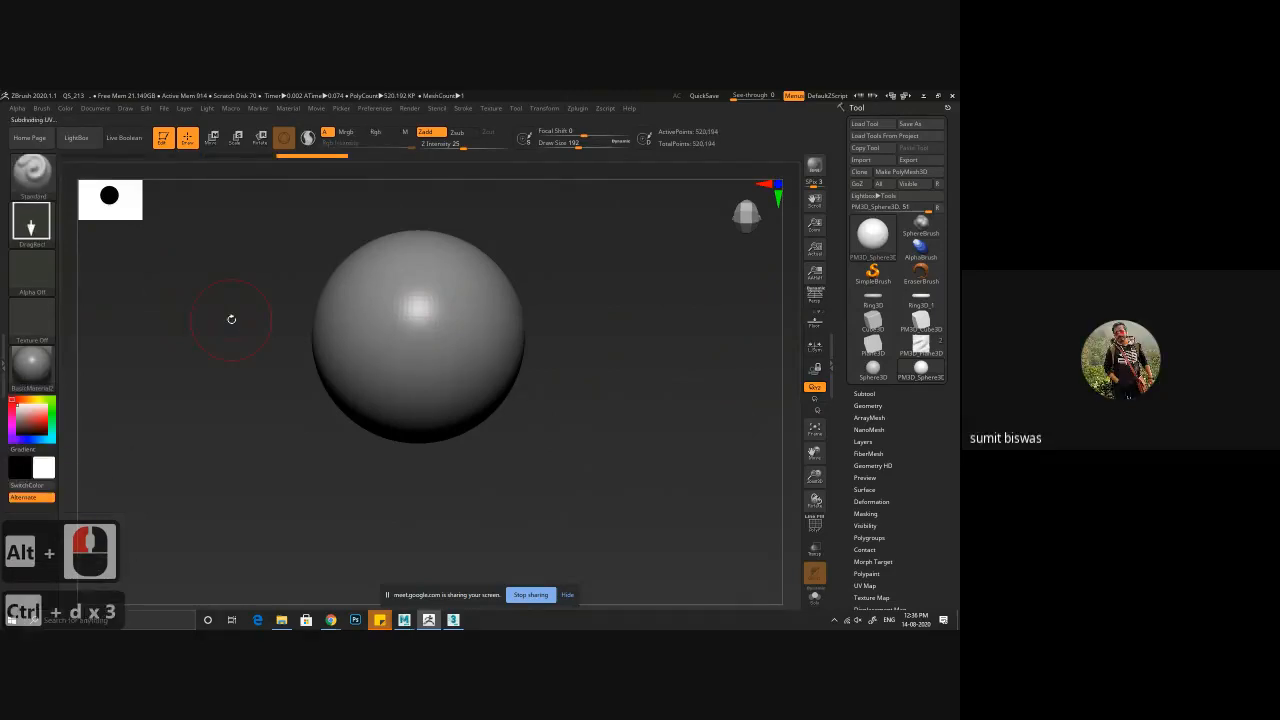
# - Import the skin alpha 07.psd from the maleFace_40s_04 folder of the Texturing.xyz skin alphas on the My Passport drive
pyautogui.click(31, 268)
pyautogui.click(88, 469)
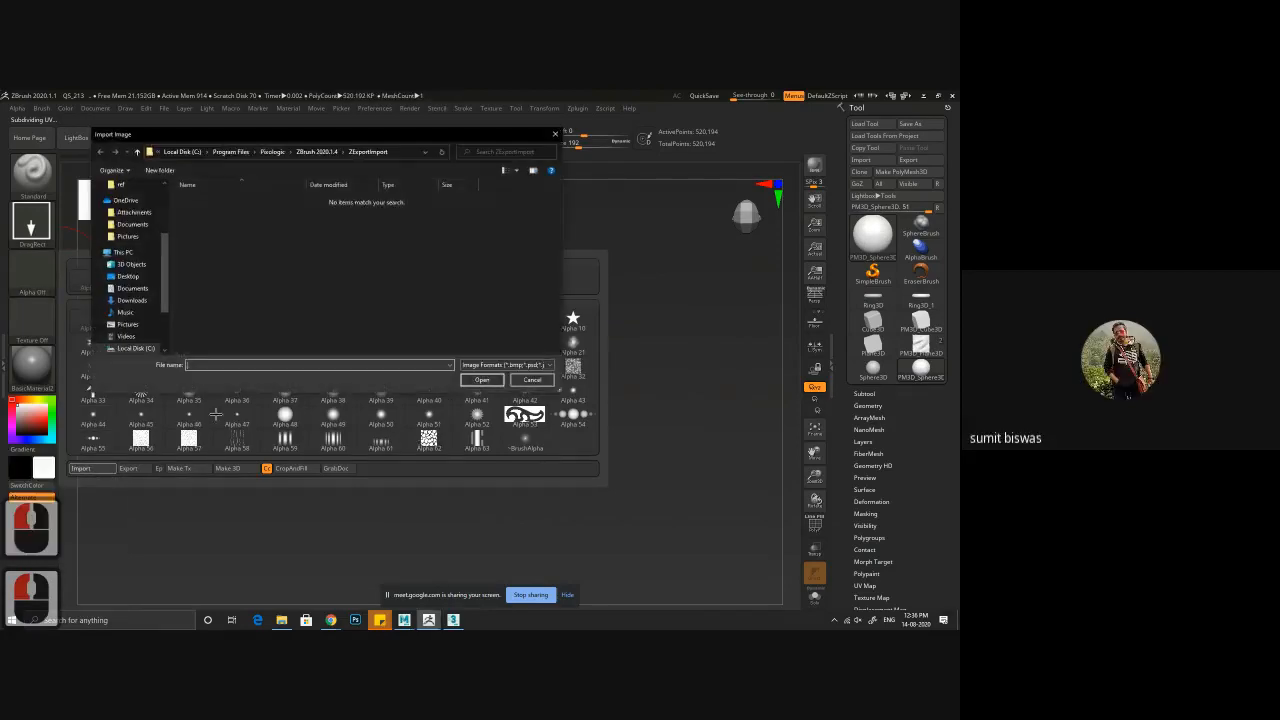
pyautogui.scroll(-2, 165, 312)
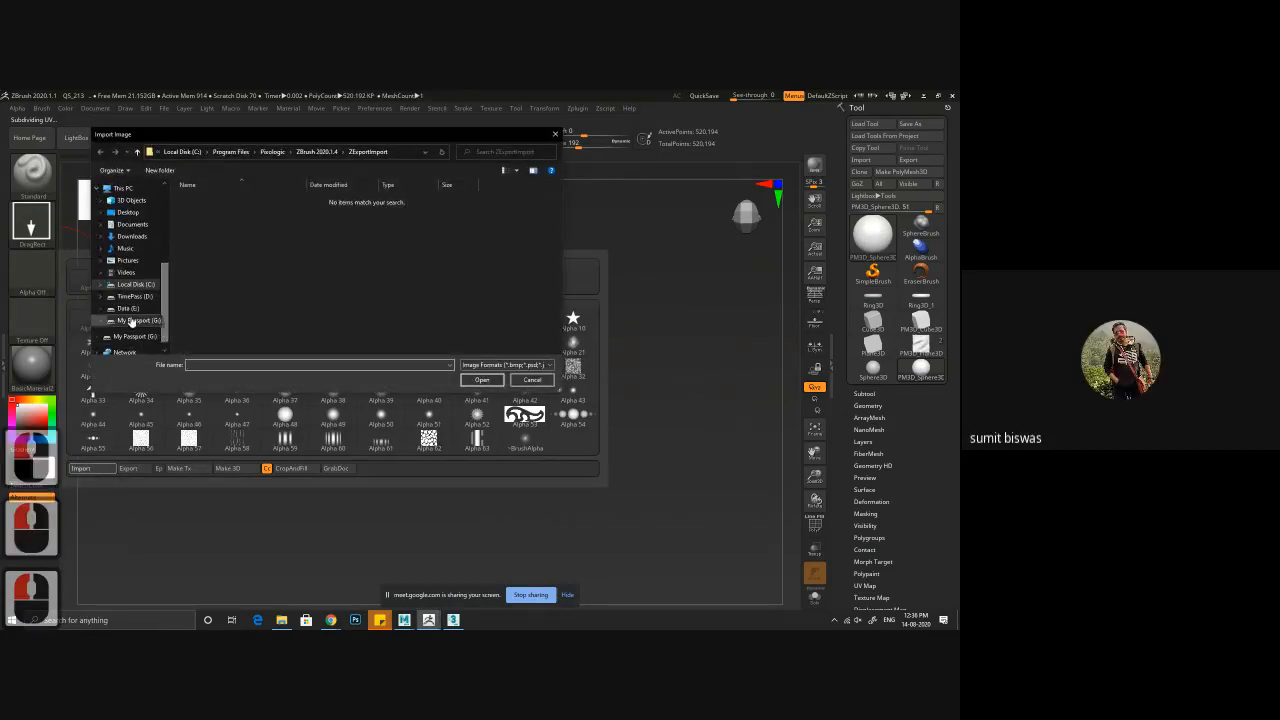
pyautogui.doubleClick(135, 320)
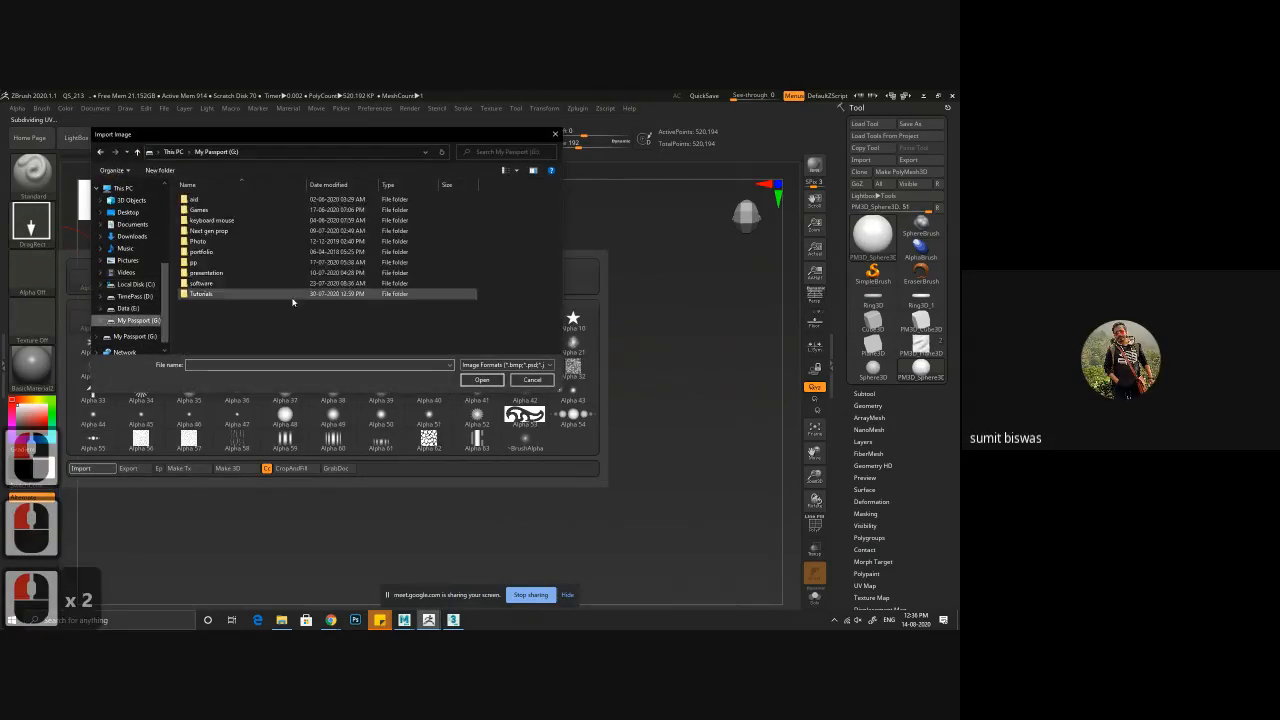
pyautogui.doubleClick(210, 285)
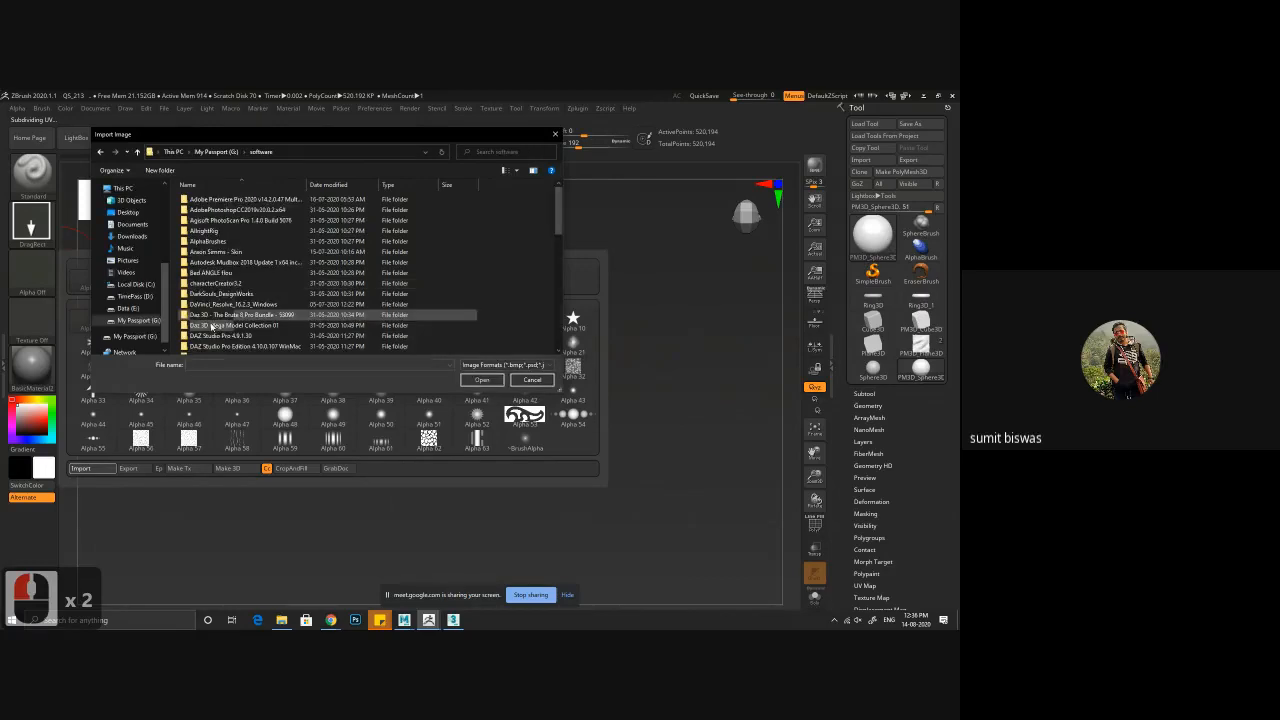
pyautogui.scroll(-8, 300, 325)
pyautogui.scroll(-1, 293, 318)
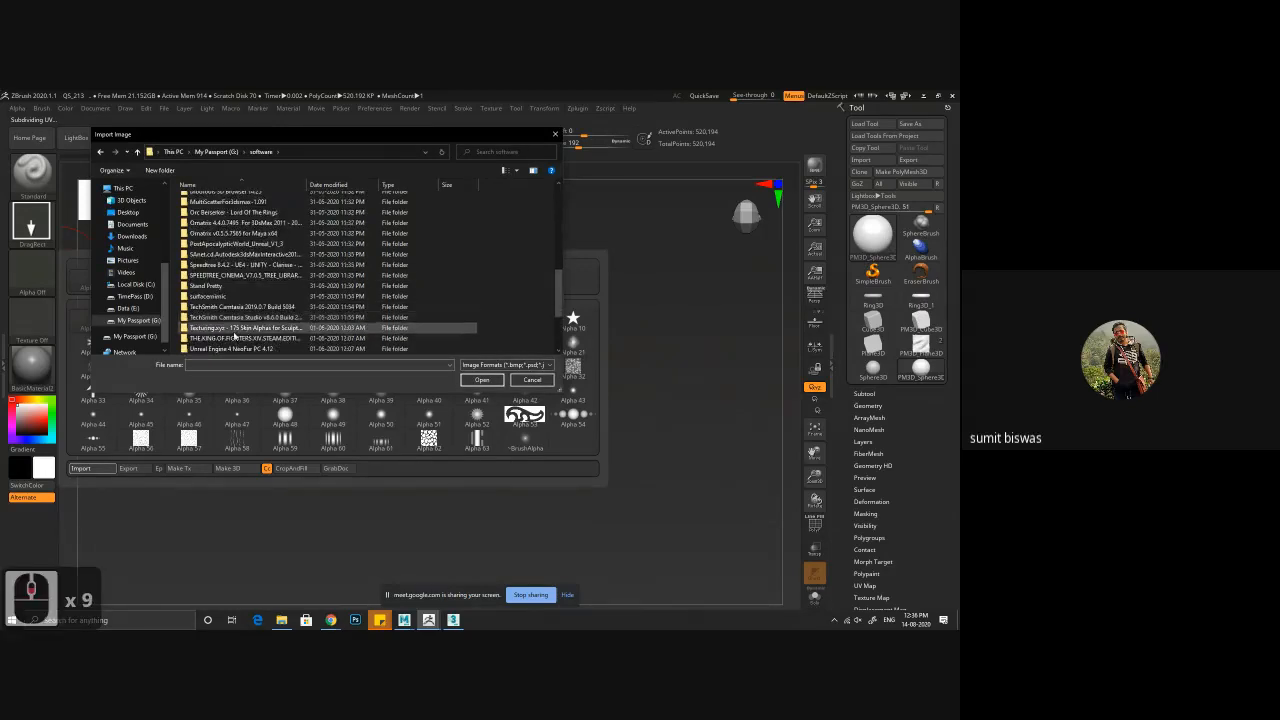
pyautogui.doubleClick(232, 332)
pyautogui.doubleClick(216, 200)
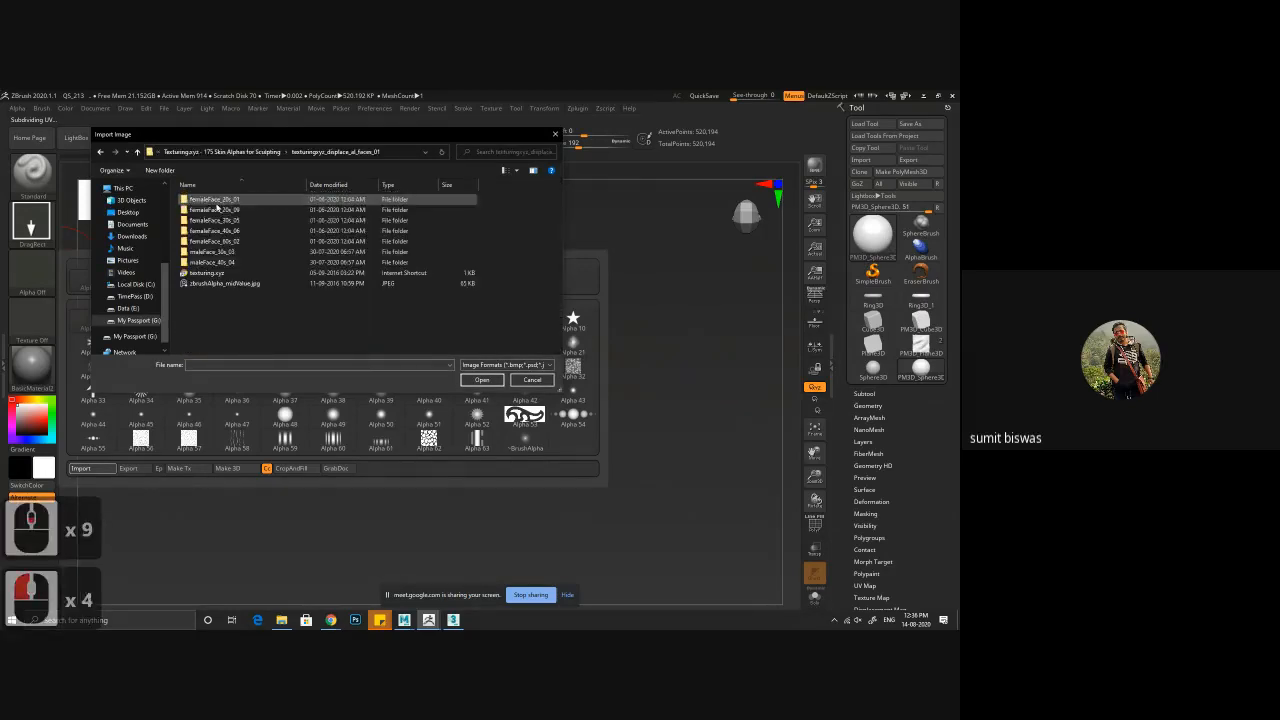
pyautogui.doubleClick(219, 255)
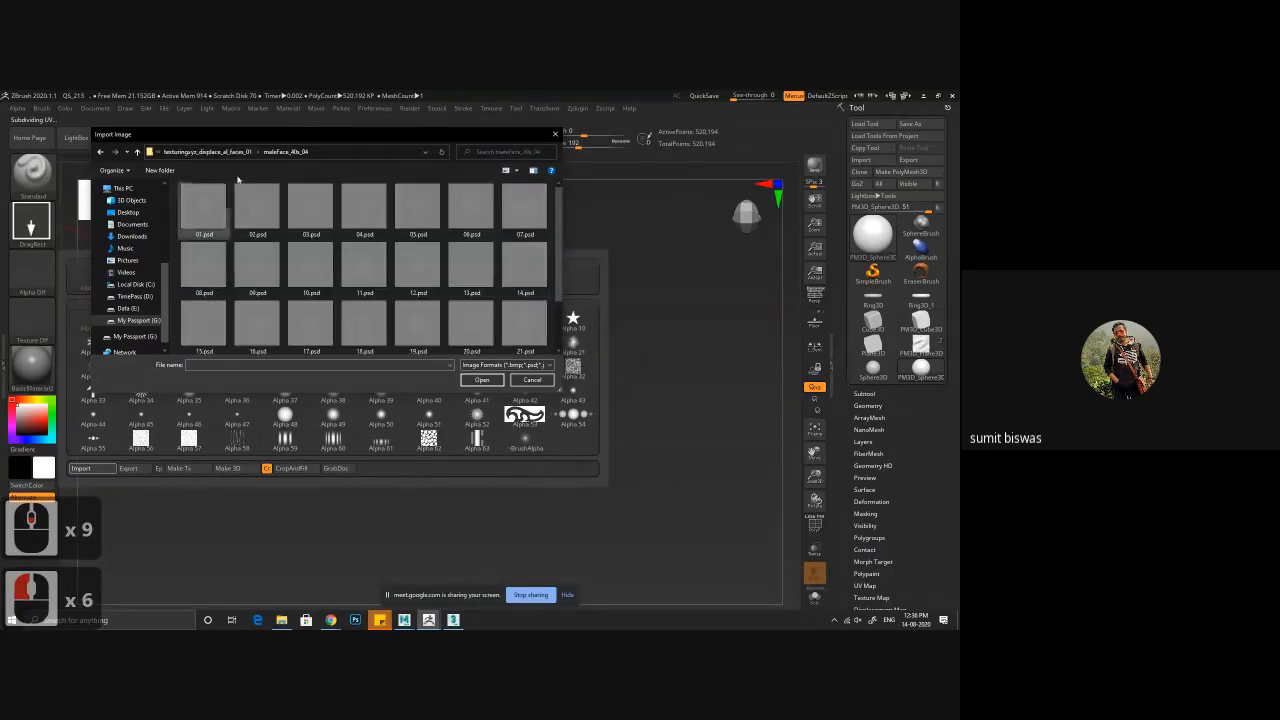
pyautogui.doubleClick(529, 204)
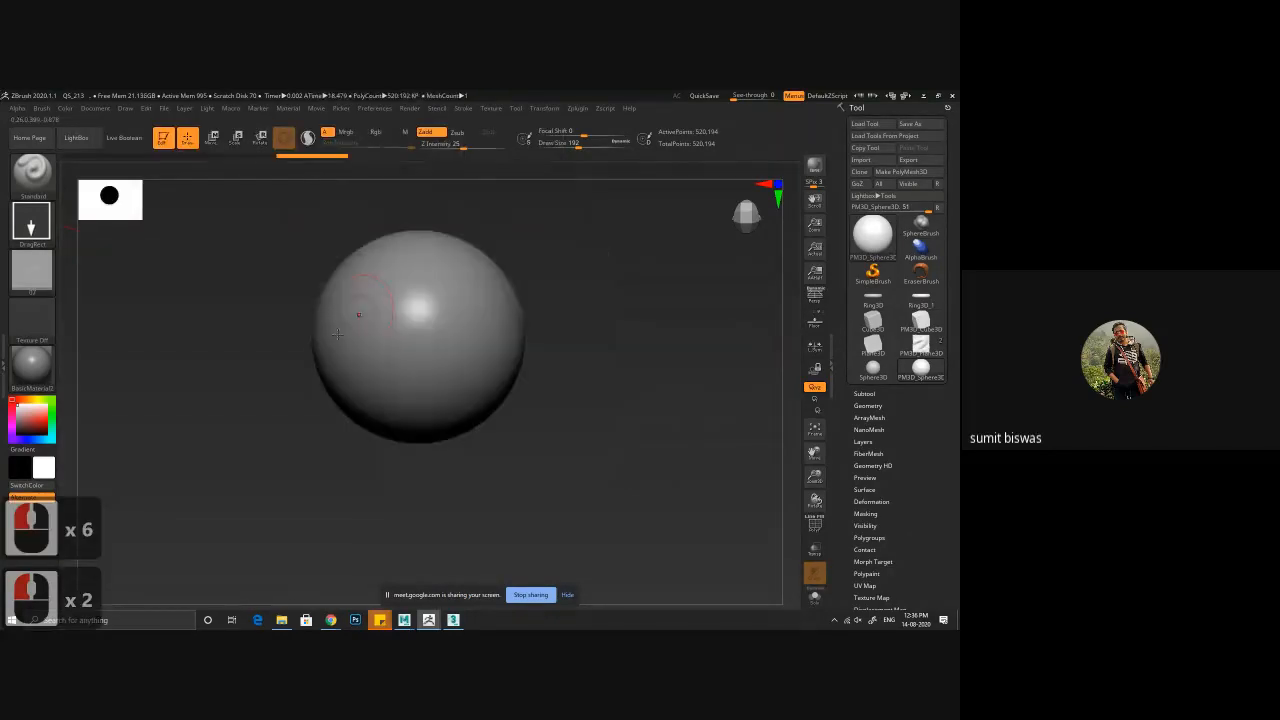
# - Stamp the imported skin wrinkle alpha several times across the front of the sphere, and turn the sphere to check the relief
pyautogui.moveTo(37, 290)
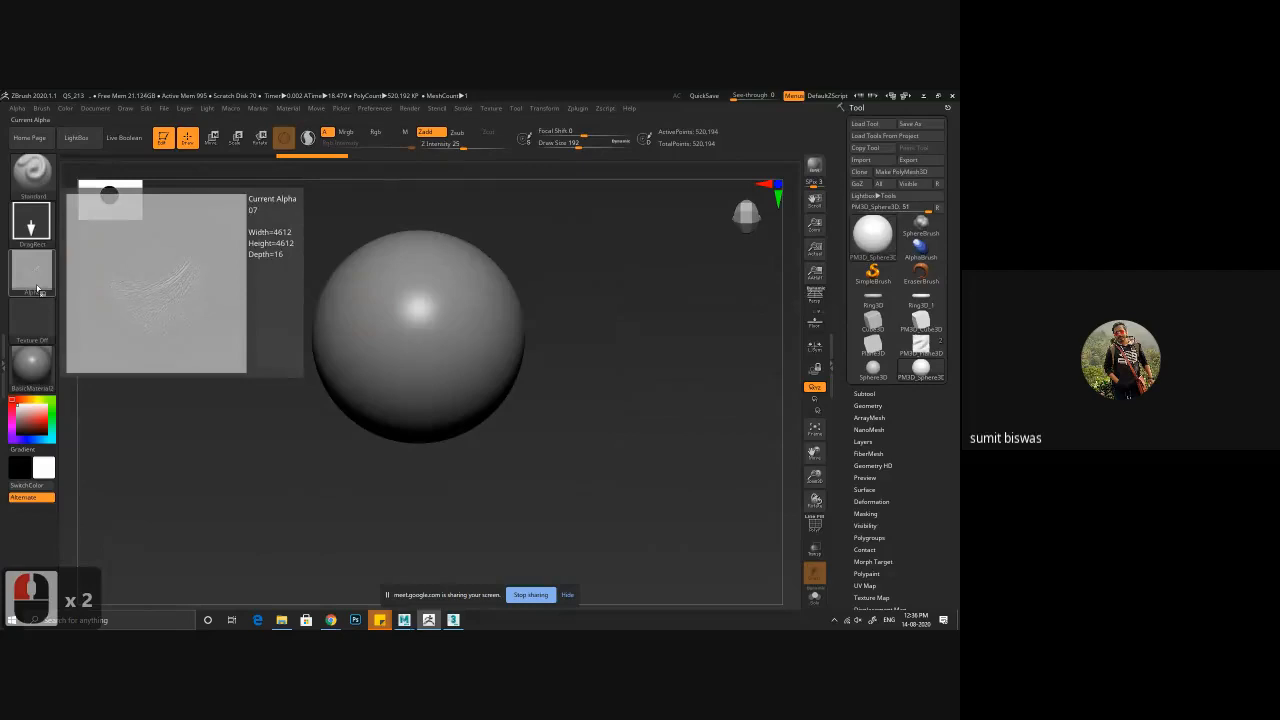
pyautogui.moveTo(424, 312); pyautogui.dragTo(430, 181)
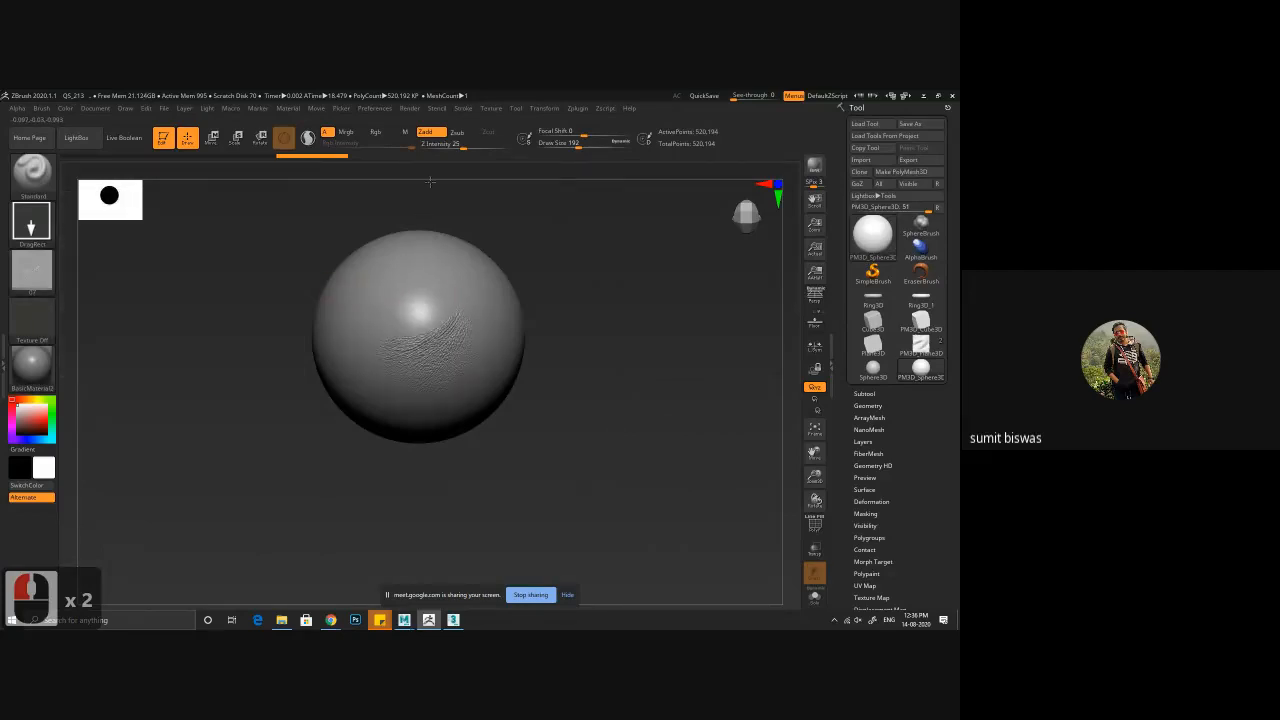
pyautogui.moveTo(420, 335)
pyautogui.mouseDown()
pyautogui.moveTo(604, 461)
pyautogui.moveTo(591, 363)
pyautogui.moveTo(594, 458)
pyautogui.moveTo(539, 468)
pyautogui.moveTo(583, 461)
pyautogui.mouseUp()
pyautogui.moveTo(401, 262)
pyautogui.mouseDown()
pyautogui.moveTo(429, 434)
pyautogui.moveTo(411, 448)
pyautogui.moveTo(446, 446)
pyautogui.mouseUp()
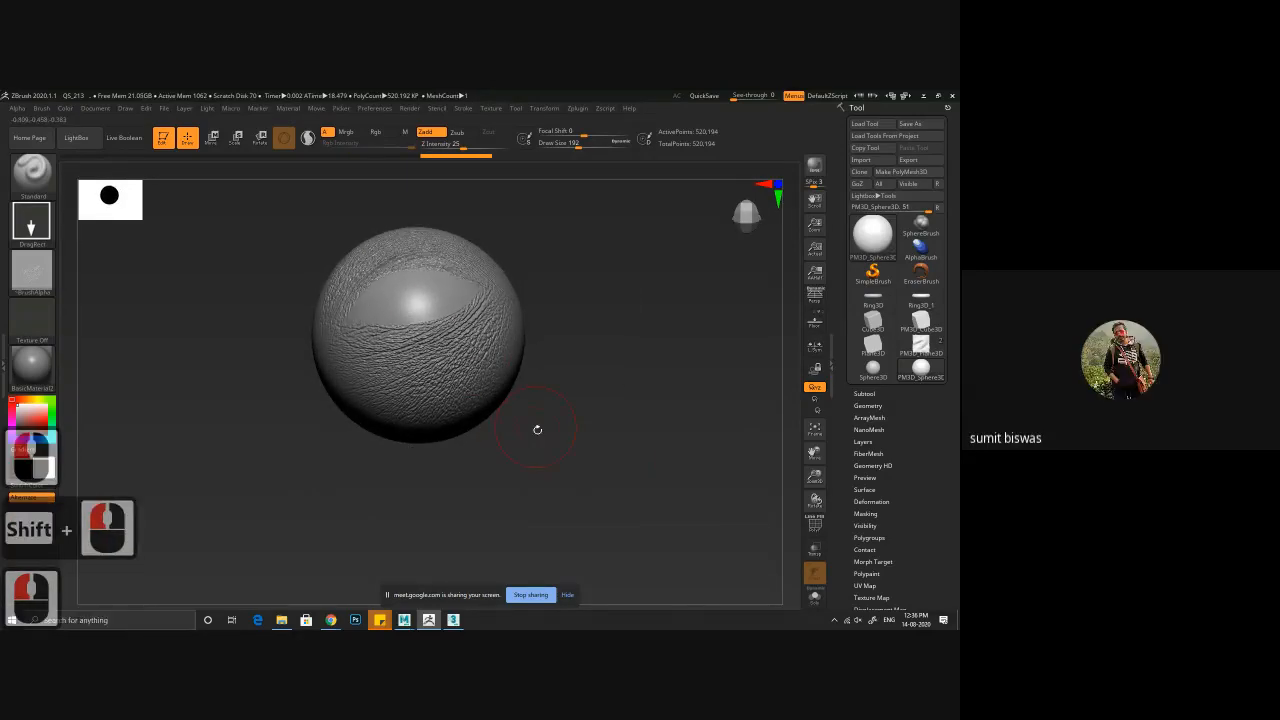
pyautogui.moveTo(537, 429); pyautogui.dragTo(431, 437)
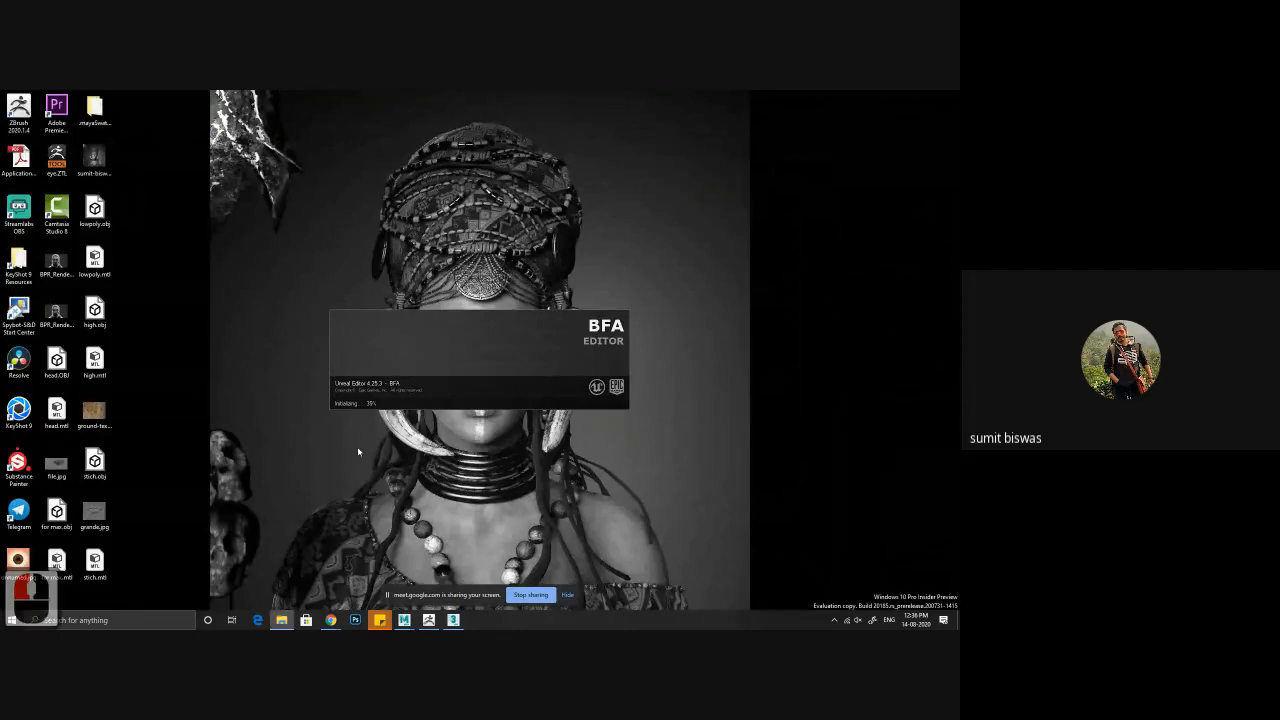
# - Switch to 3ds Max and close the program with its woven cylinder scene
pyautogui.click(429, 620)
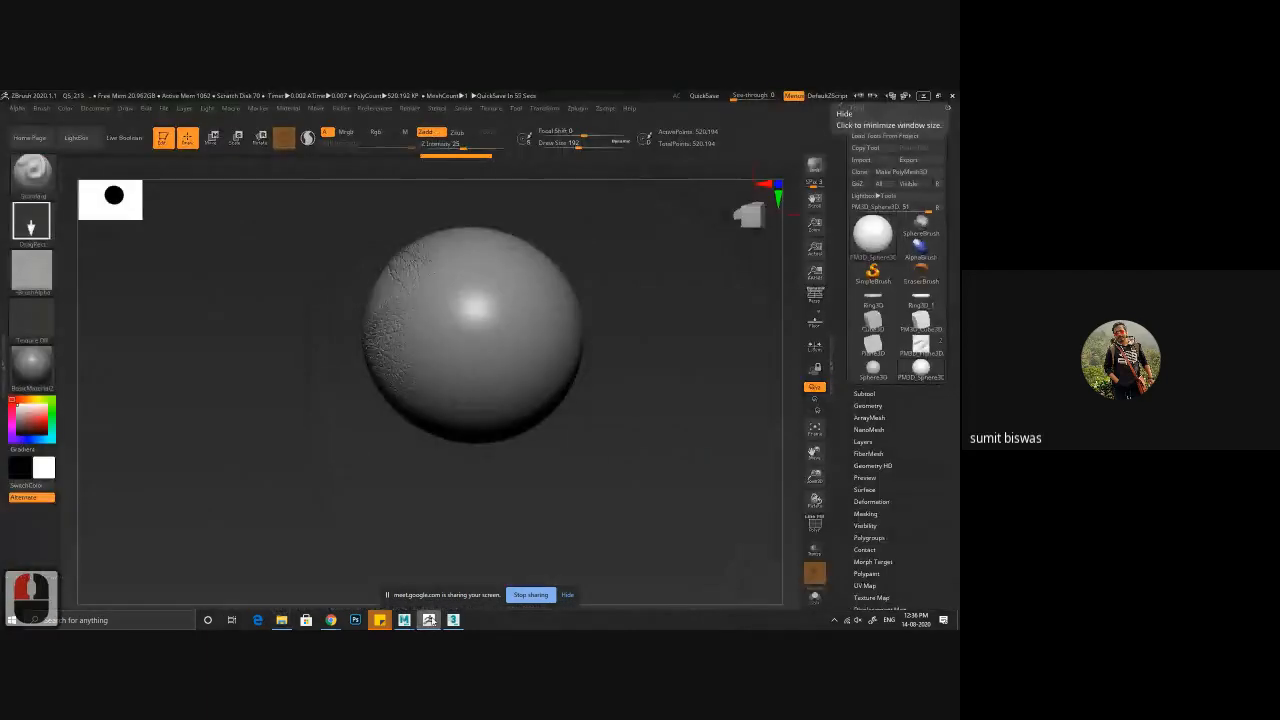
pyautogui.click(433, 621)
pyautogui.click(433, 621)
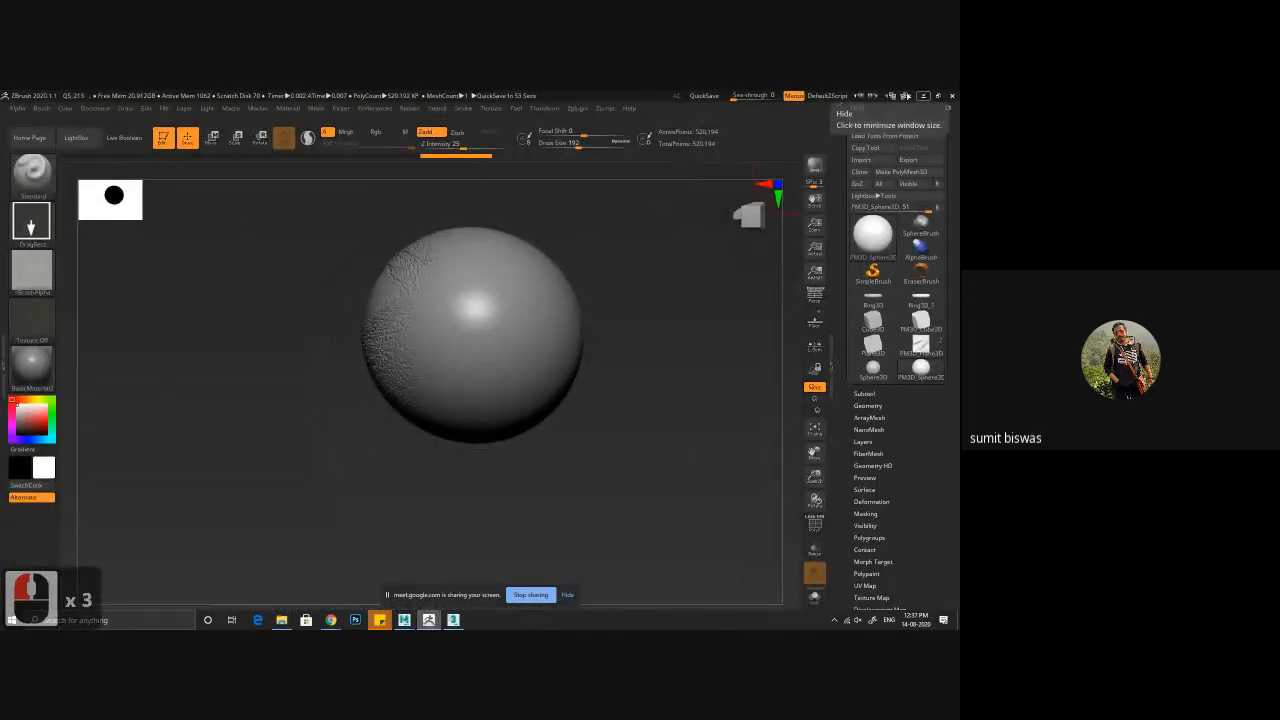
pyautogui.click(429, 620)
pyautogui.click(453, 620)
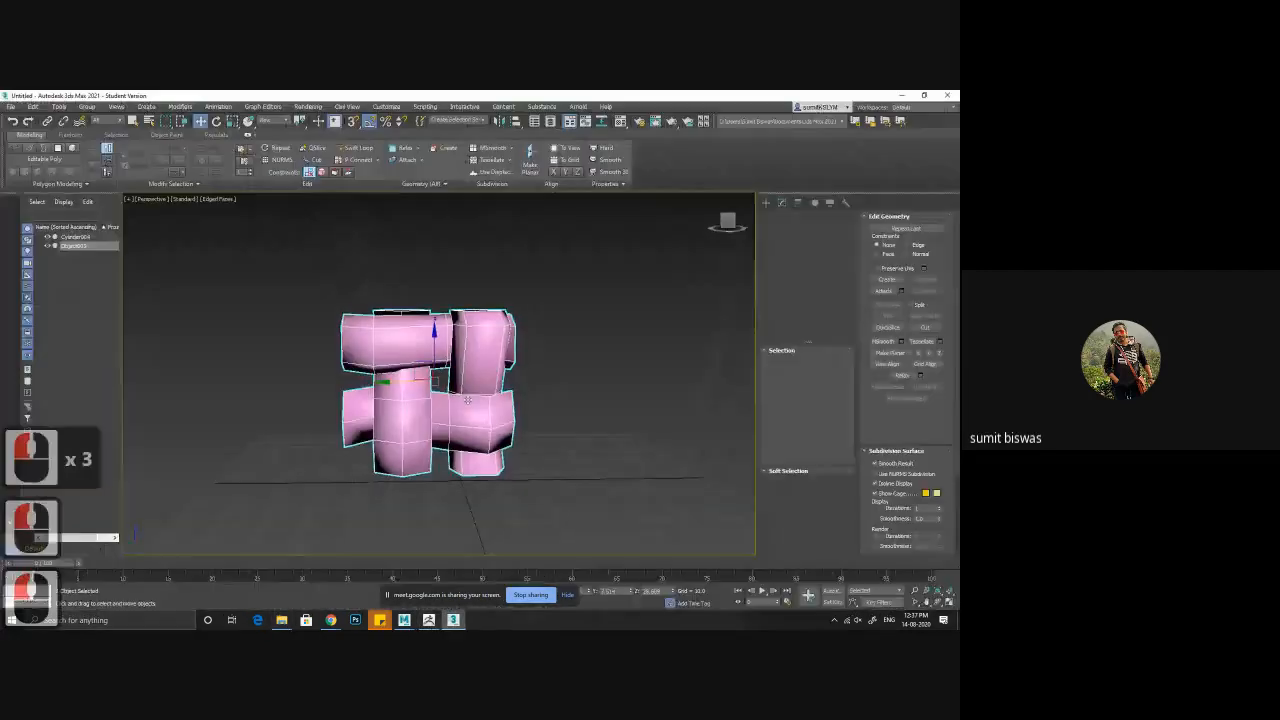
pyautogui.hotkey('ctrl', 'n')
pyautogui.click(480, 371)
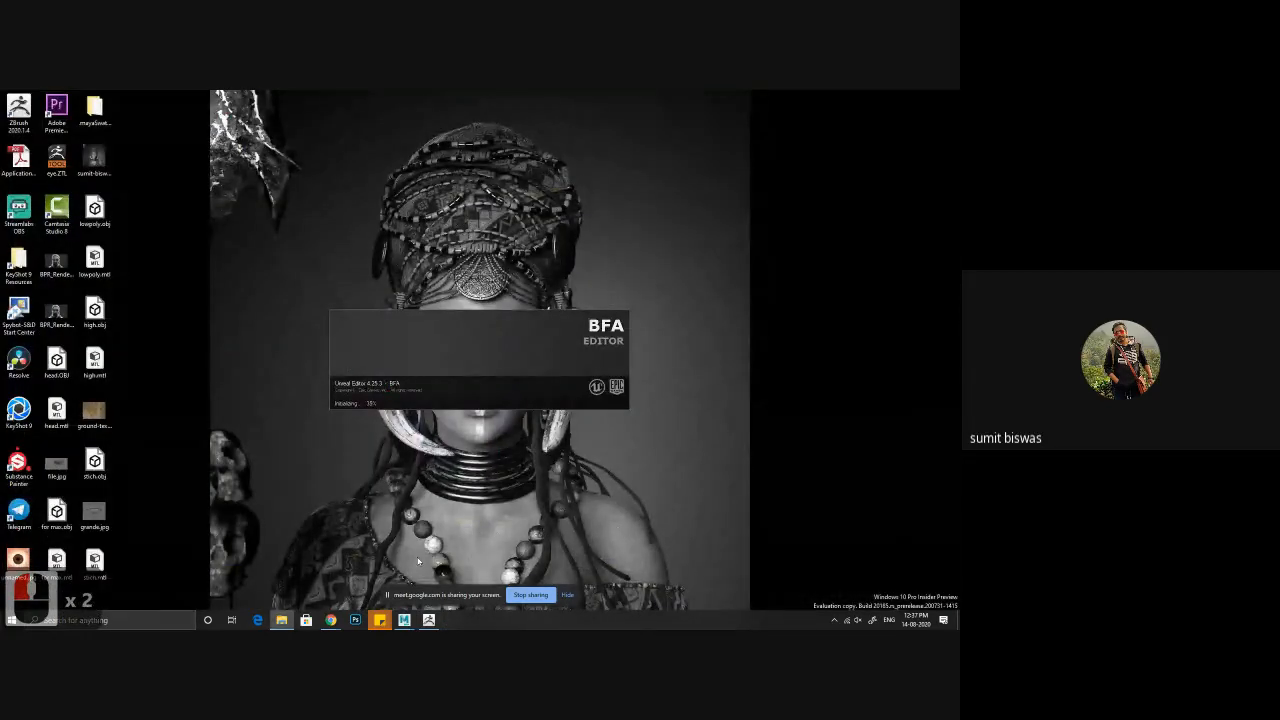
# - Bring ZBrush back and quit it, answering the closing prompt
pyautogui.click(428, 620)
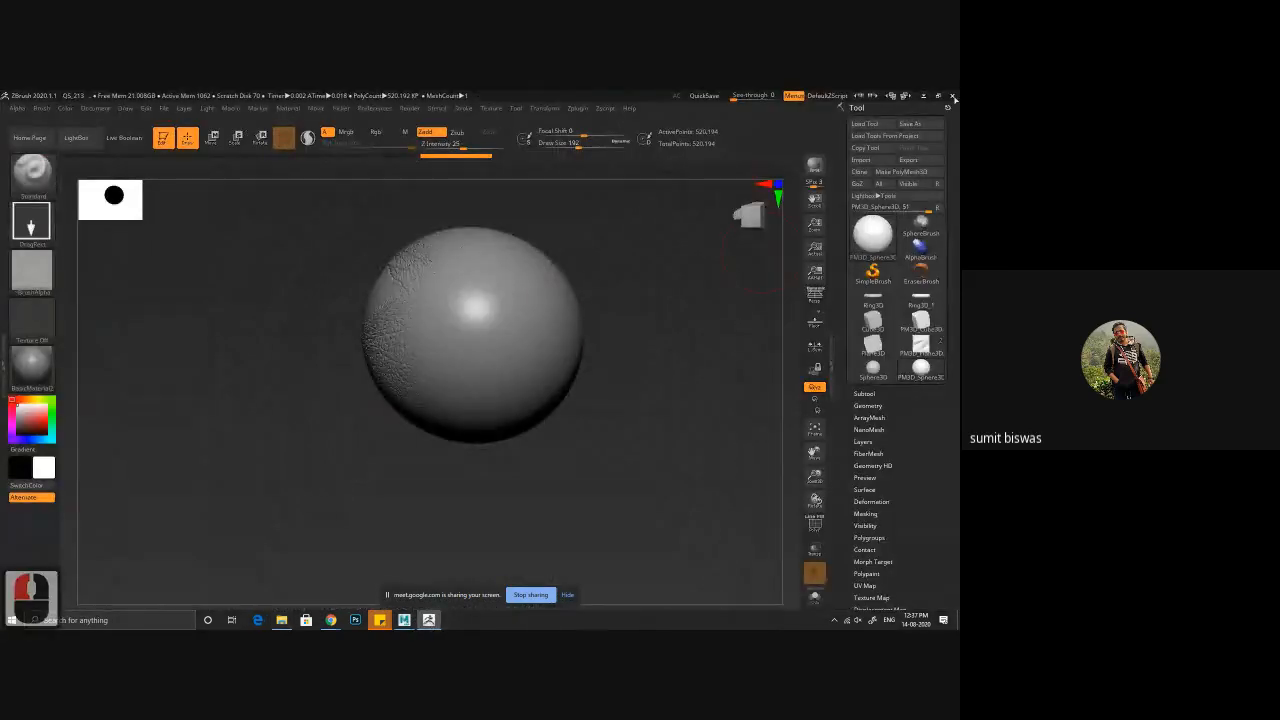
pyautogui.click(952, 96)
pyautogui.click(511, 388)
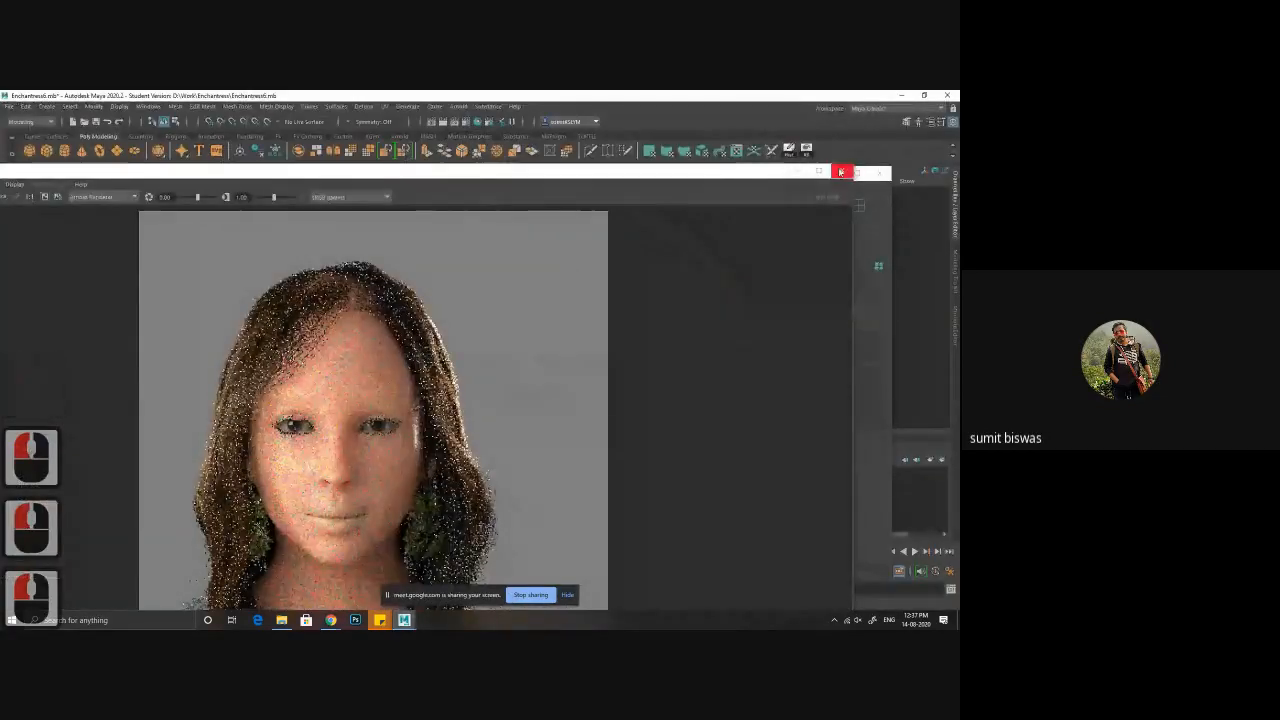
# - In Maya, close the head render and inspect the two eyeballs and the lens mesh around them up close
pyautogui.click(843, 172)
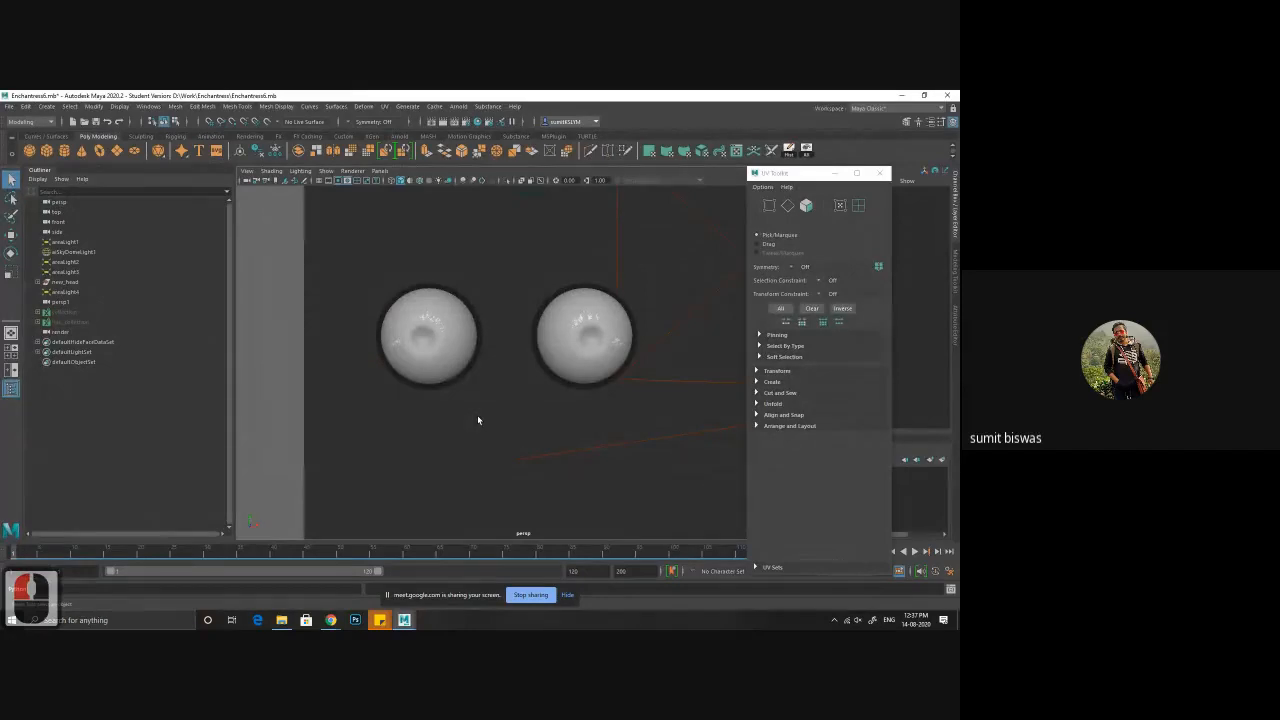
pyautogui.keyDown('alt'); pyautogui.moveTo(496, 365); pyautogui.dragTo(534, 383); pyautogui.keyUp('alt')
pyautogui.keyDown('alt'); pyautogui.moveTo(518, 386); pyautogui.dragTo(551, 388, button='middle'); pyautogui.keyUp('alt')
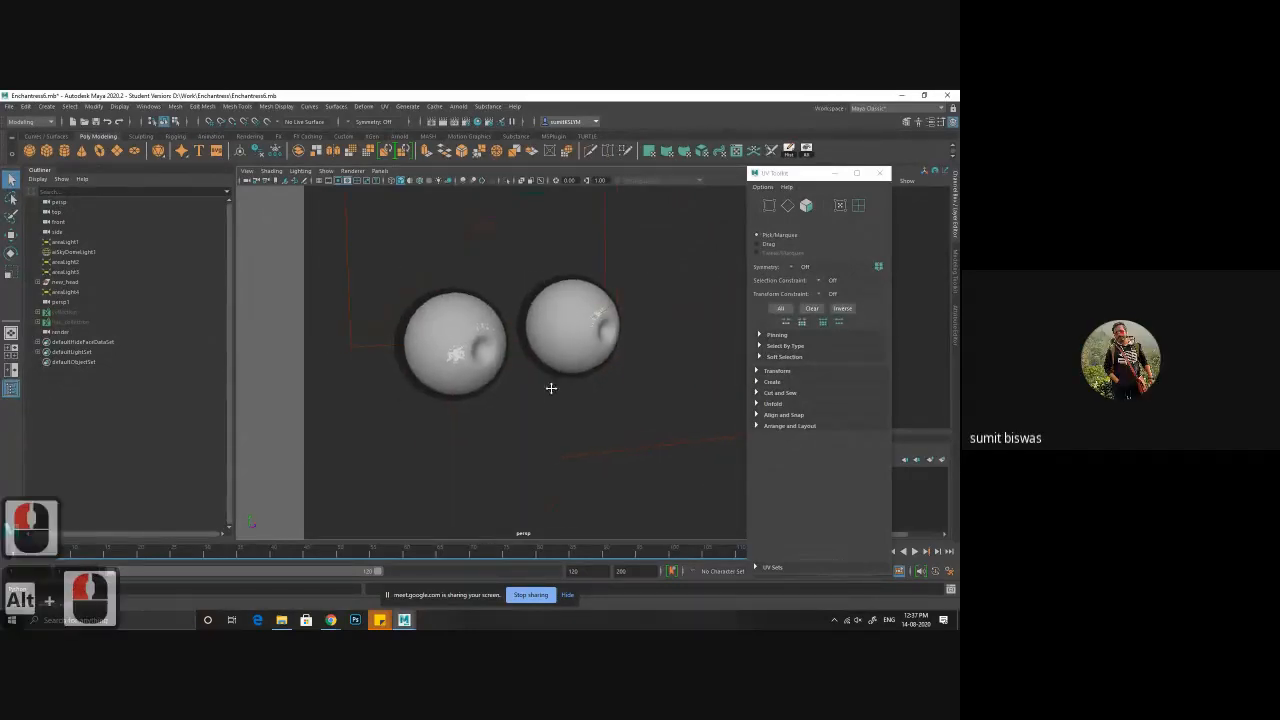
pyautogui.keyDown('alt'); pyautogui.moveTo(551, 388); pyautogui.dragTo(600, 427, button='right'); pyautogui.keyUp('alt')
pyautogui.keyDown('alt'); pyautogui.moveTo(440, 352); pyautogui.dragTo(468, 359, button='middle'); pyautogui.keyUp('alt')
pyautogui.click(468, 358)
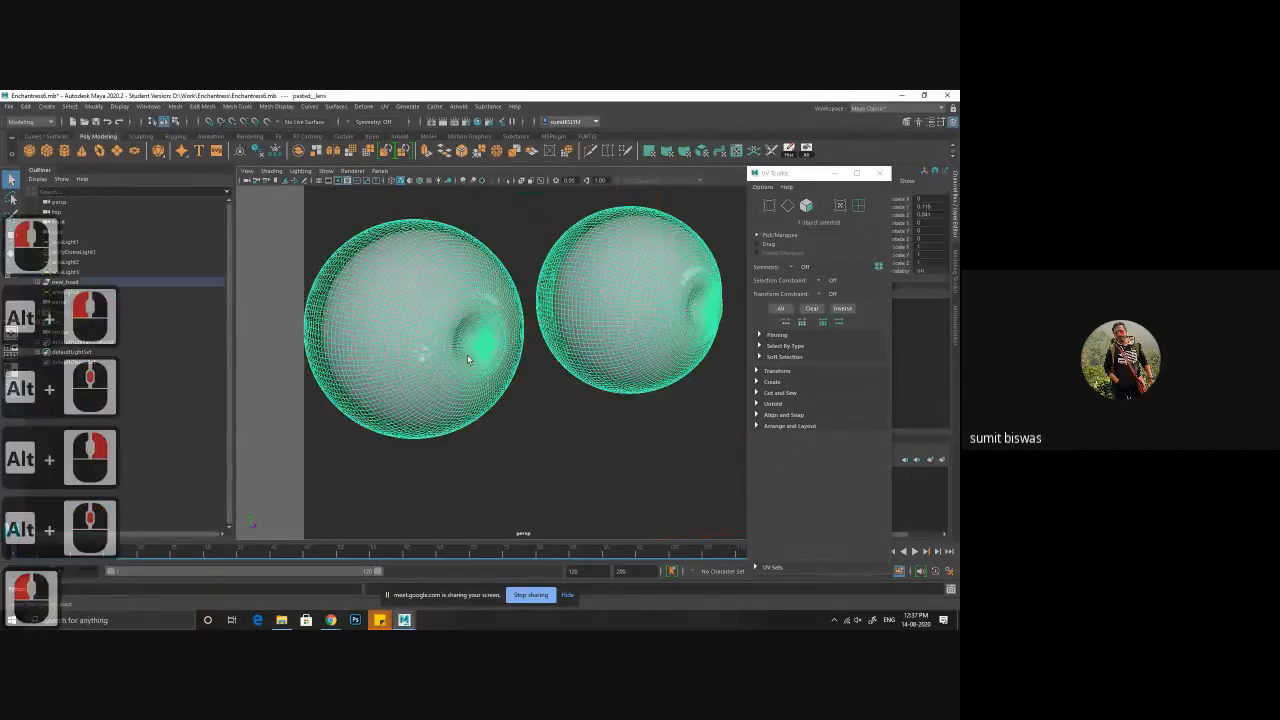
pyautogui.click(568, 402)
pyautogui.keyDown('alt'); pyautogui.moveTo(549, 422); pyautogui.dragTo(564, 447, button='middle'); pyautogui.keyUp('alt')
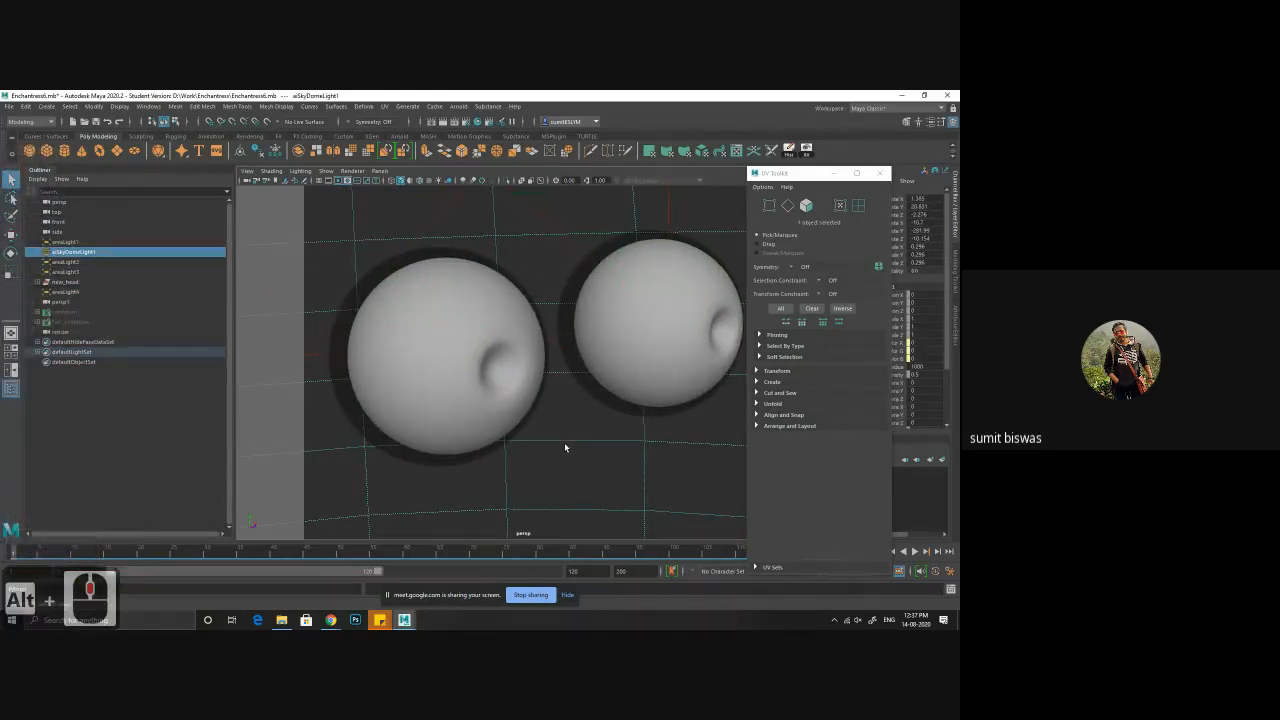
# - Examine the lens shell and the concave iris of the eyeballs, and frame both eyes in the perspective view
pyautogui.click(383, 262)
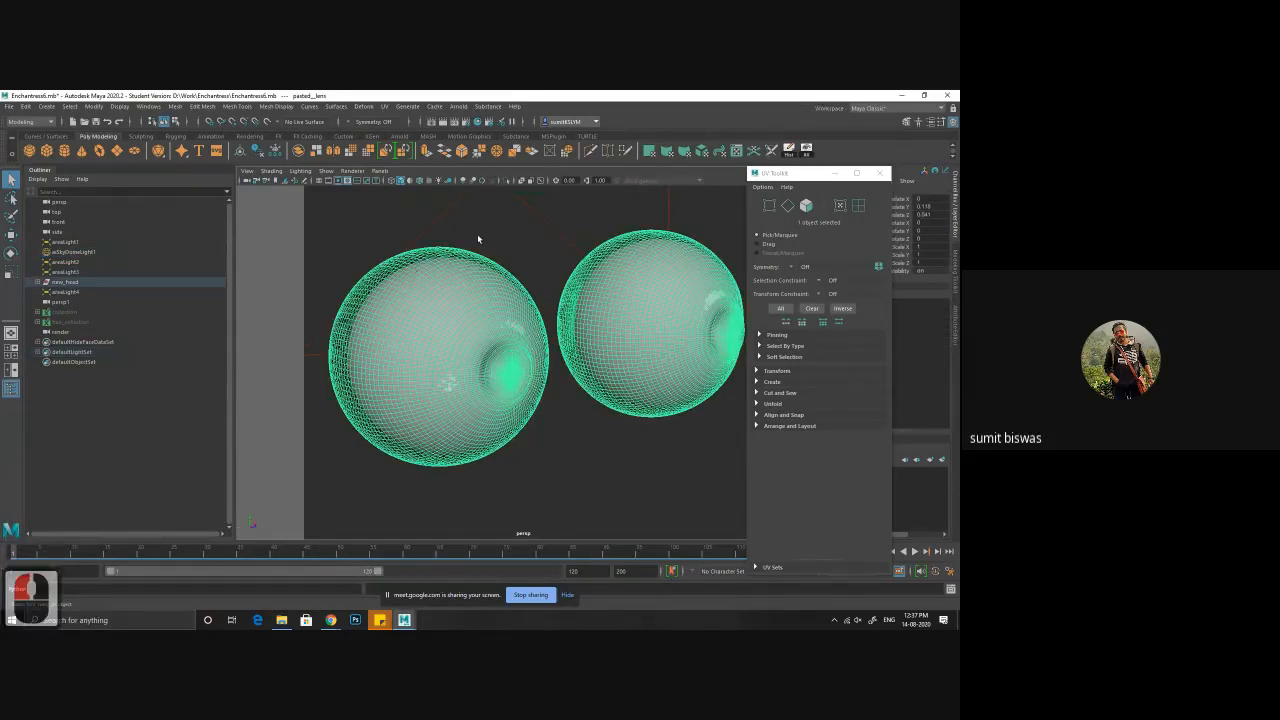
pyautogui.click(478, 239)
pyautogui.keyDown('alt'); pyautogui.moveTo(424, 344); pyautogui.dragTo(447, 361, button='right'); pyautogui.keyUp('alt')
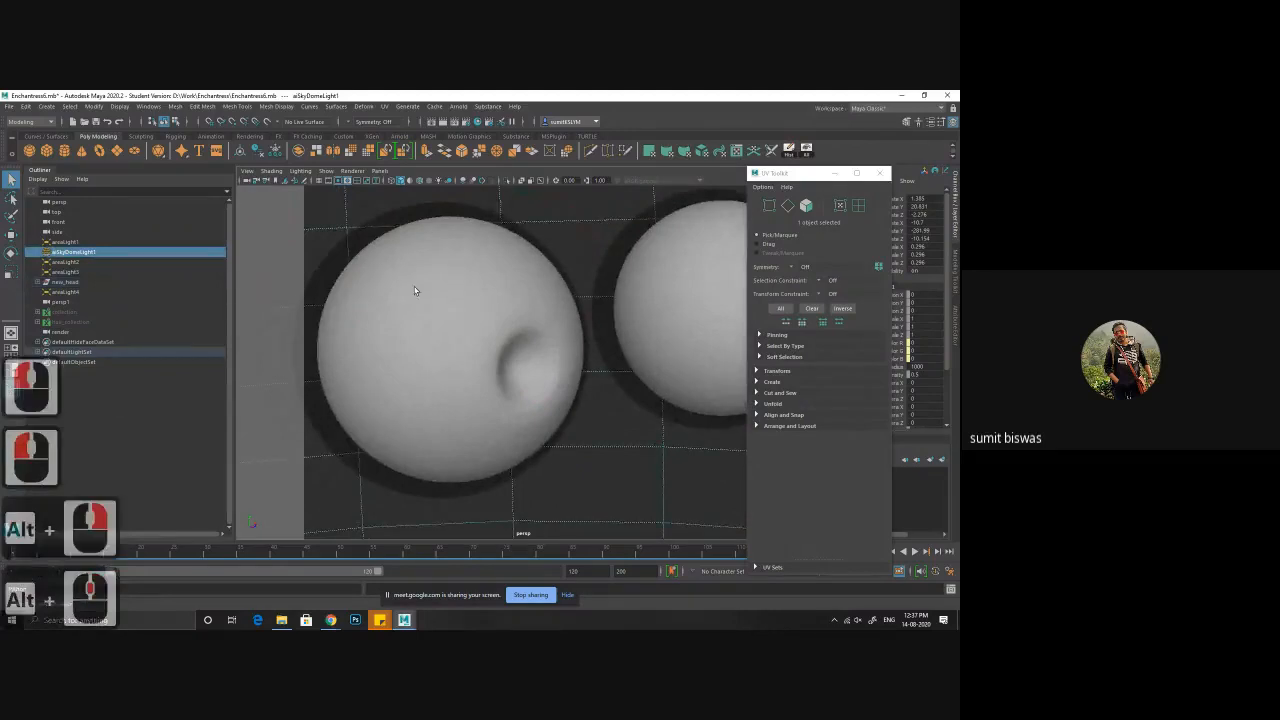
pyautogui.keyDown('alt'); pyautogui.moveTo(417, 286); pyautogui.dragTo(434, 294, button='middle'); pyautogui.keyUp('alt')
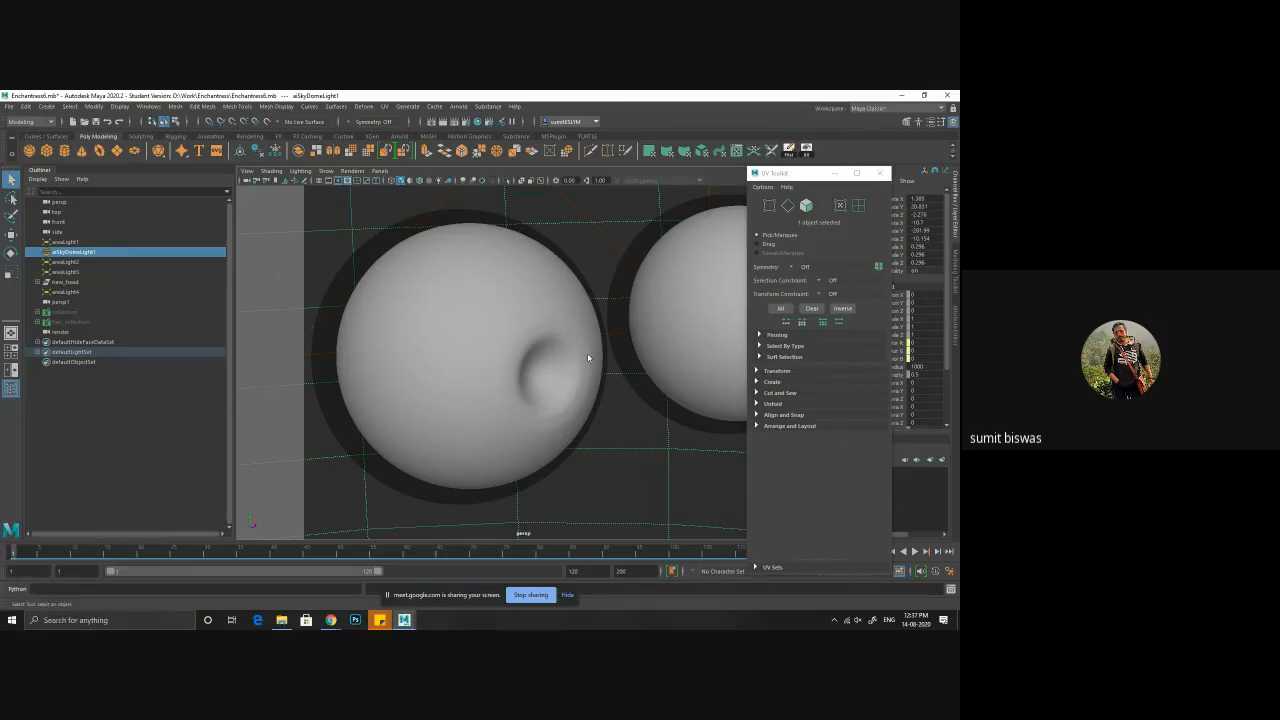
pyautogui.keyDown('alt'); pyautogui.moveTo(602, 387); pyautogui.dragTo(594, 391, button='middle'); pyautogui.keyUp('alt')
pyautogui.keyDown('alt'); pyautogui.moveTo(594, 391); pyautogui.dragTo(588, 390); pyautogui.keyUp('alt')
pyautogui.keyDown('alt'); pyautogui.moveTo(588, 390); pyautogui.dragTo(540, 391, button='right'); pyautogui.keyUp('alt')
pyautogui.keyDown('alt'); pyautogui.moveTo(540, 391); pyautogui.dragTo(563, 398, button='middle'); pyautogui.keyUp('alt')
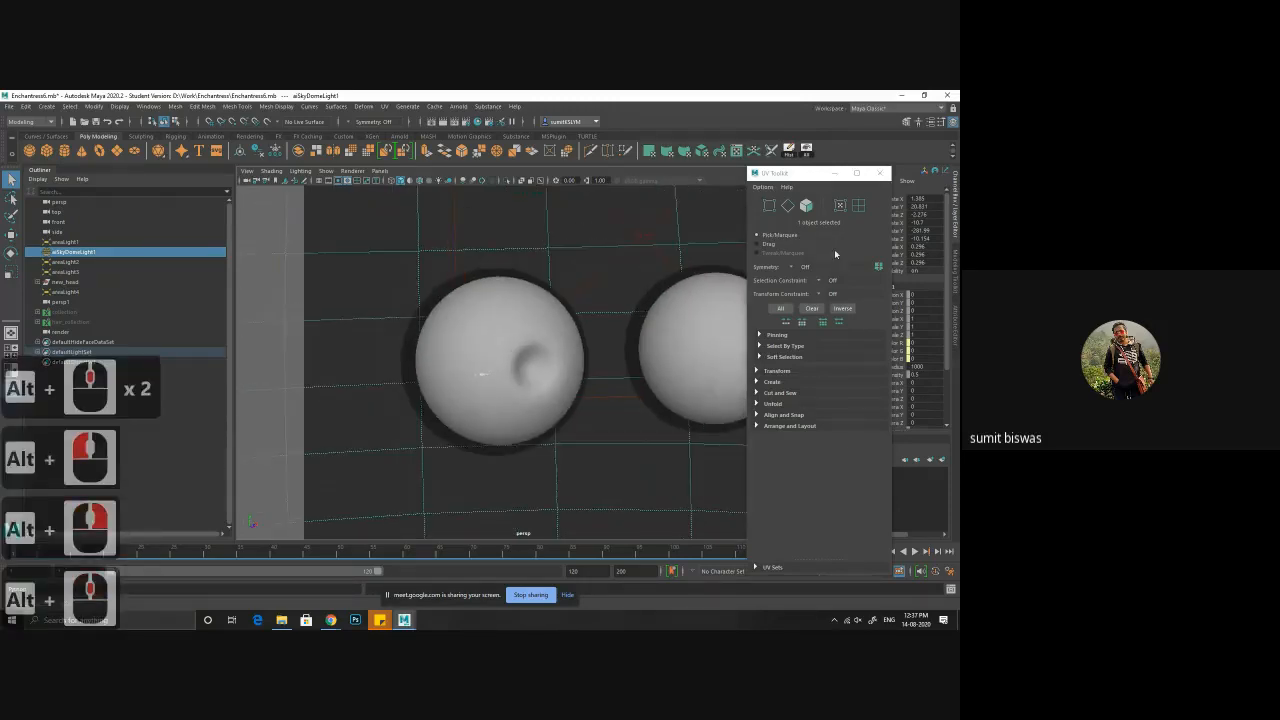
# - Close the UV Toolkit, render the perspective view of the eyeballs with Arnold, examine the glossy result, and close the Render View
pyautogui.click(880, 174)
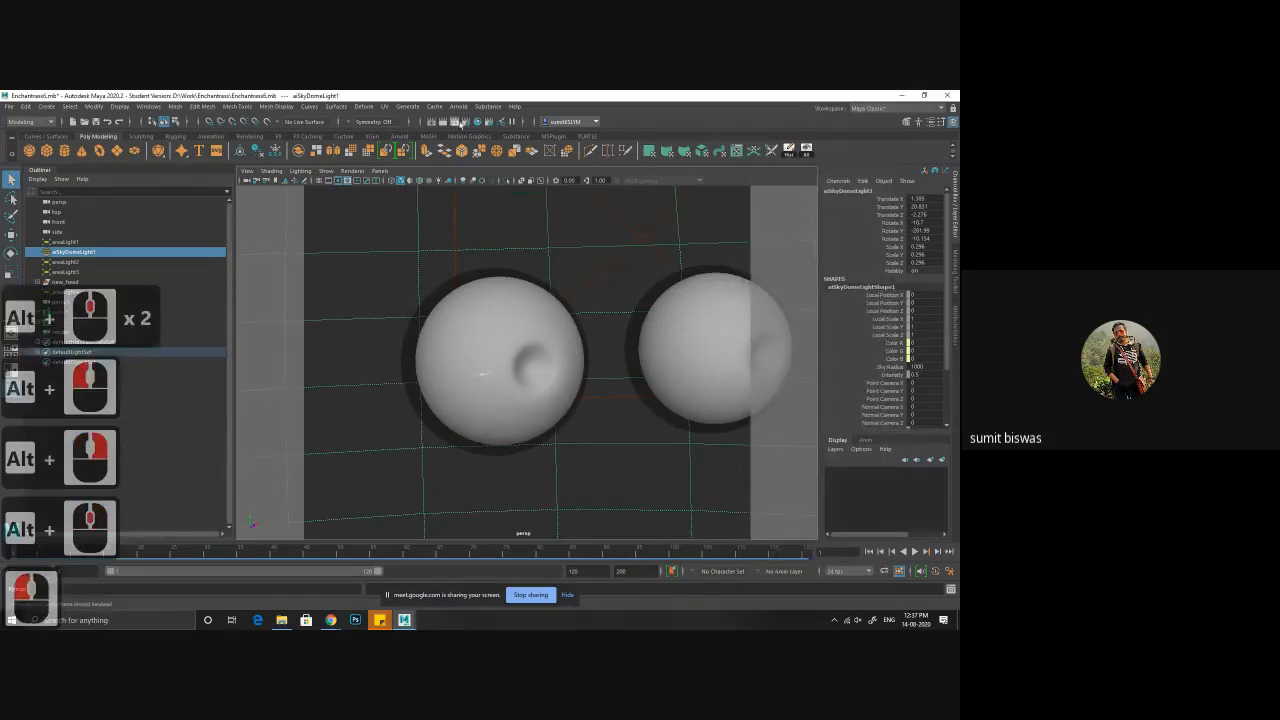
pyautogui.click(489, 155)
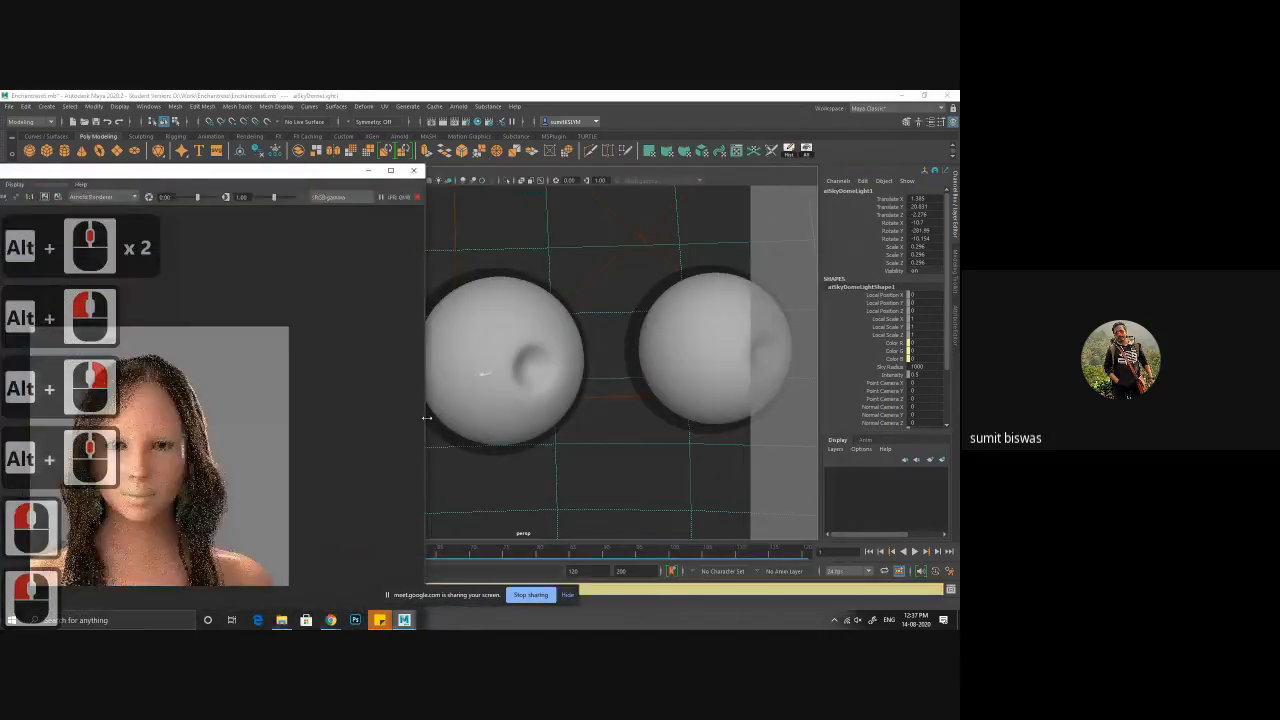
pyautogui.moveTo(427, 418); pyautogui.dragTo(471, 418)
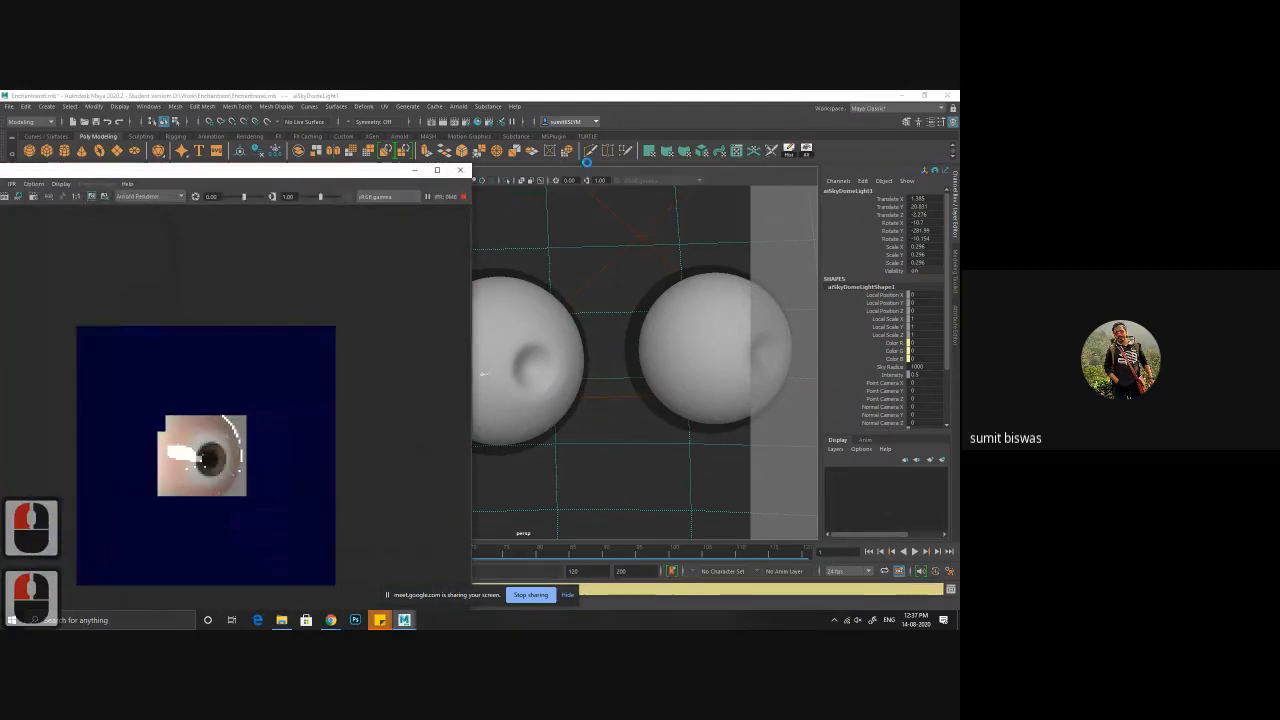
pyautogui.moveTo(263, 171); pyautogui.dragTo(587, 162)
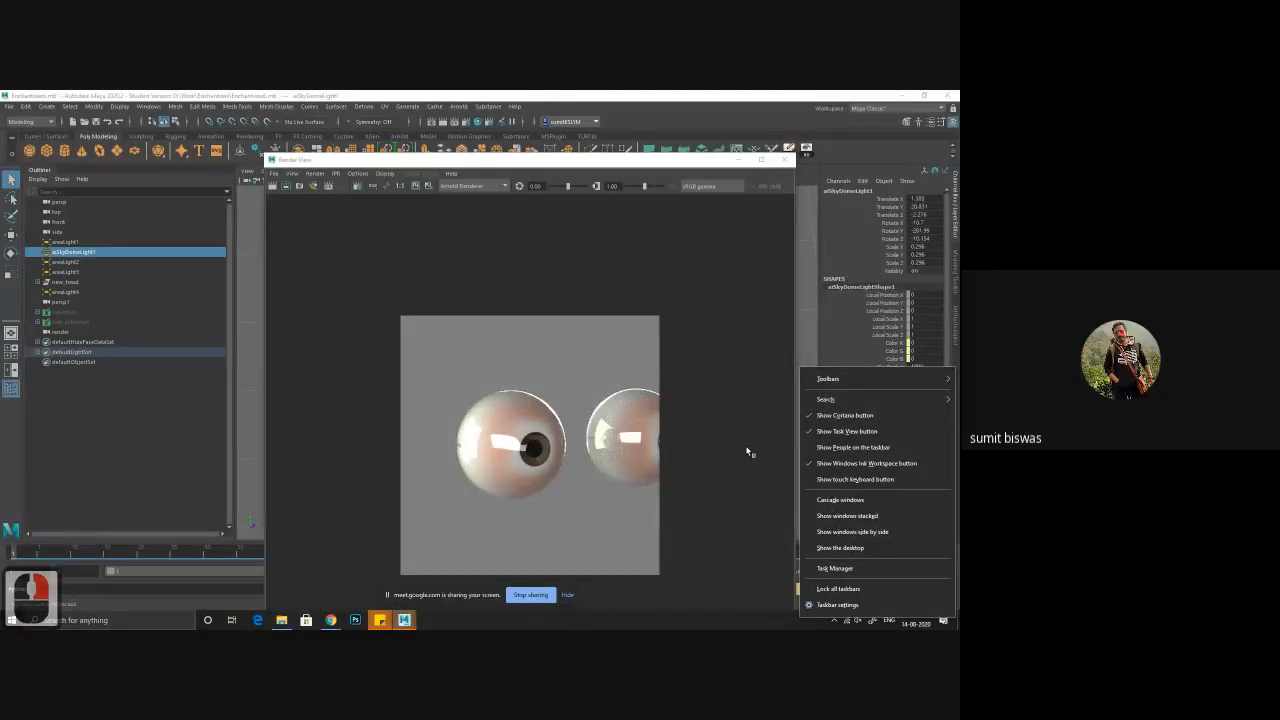
pyautogui.click(746, 451)
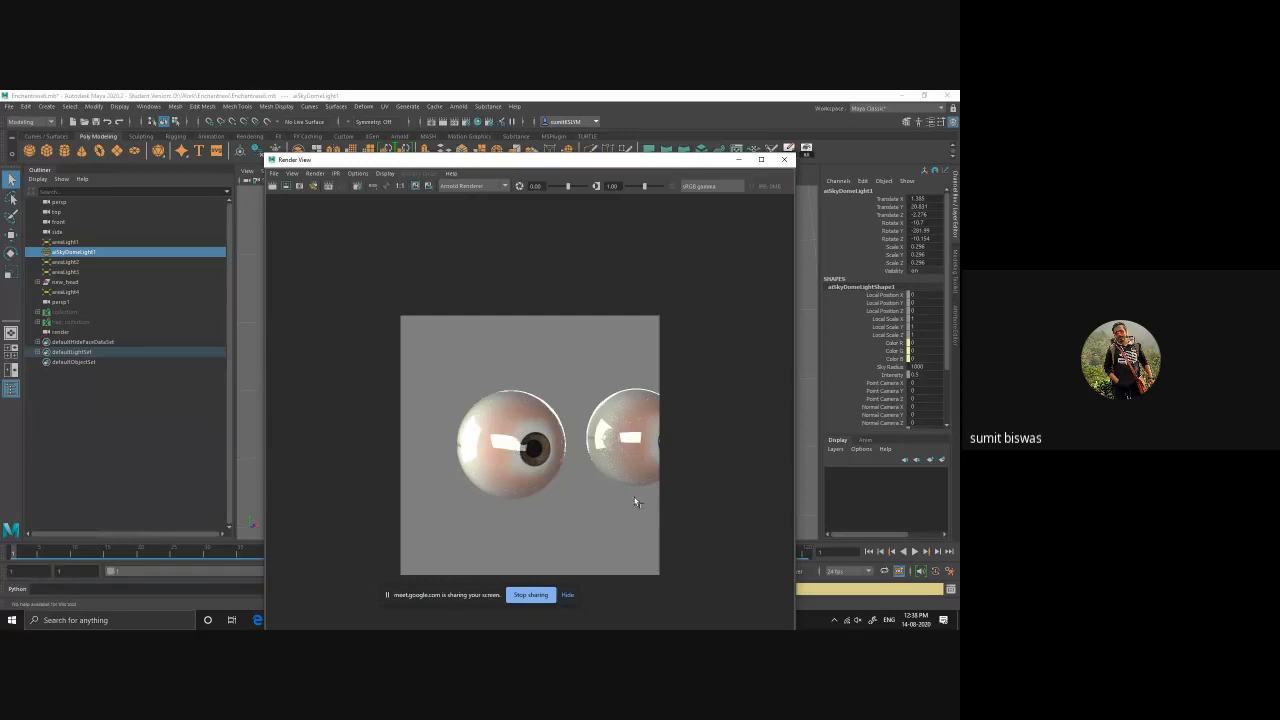
pyautogui.click(784, 159)
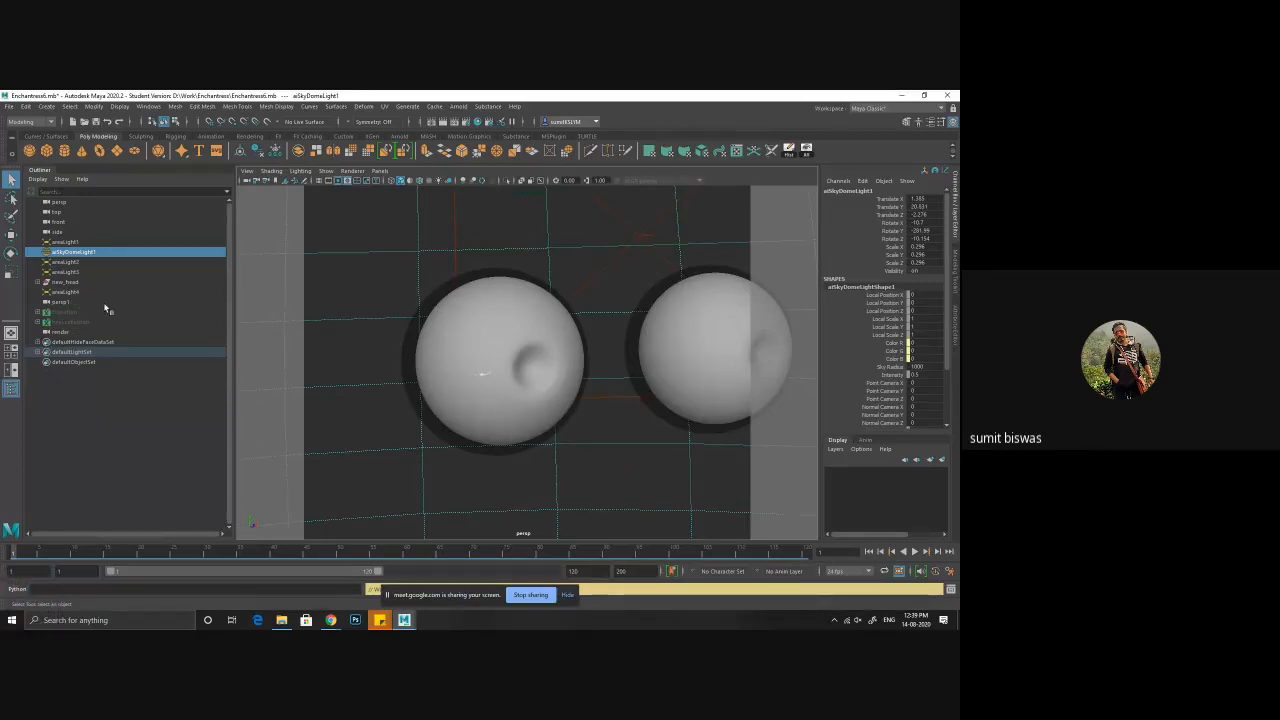
# - Expand the new_head group and its body group in the Outliner, and unhide the body mesh around the eyeballs
pyautogui.click(37, 283)
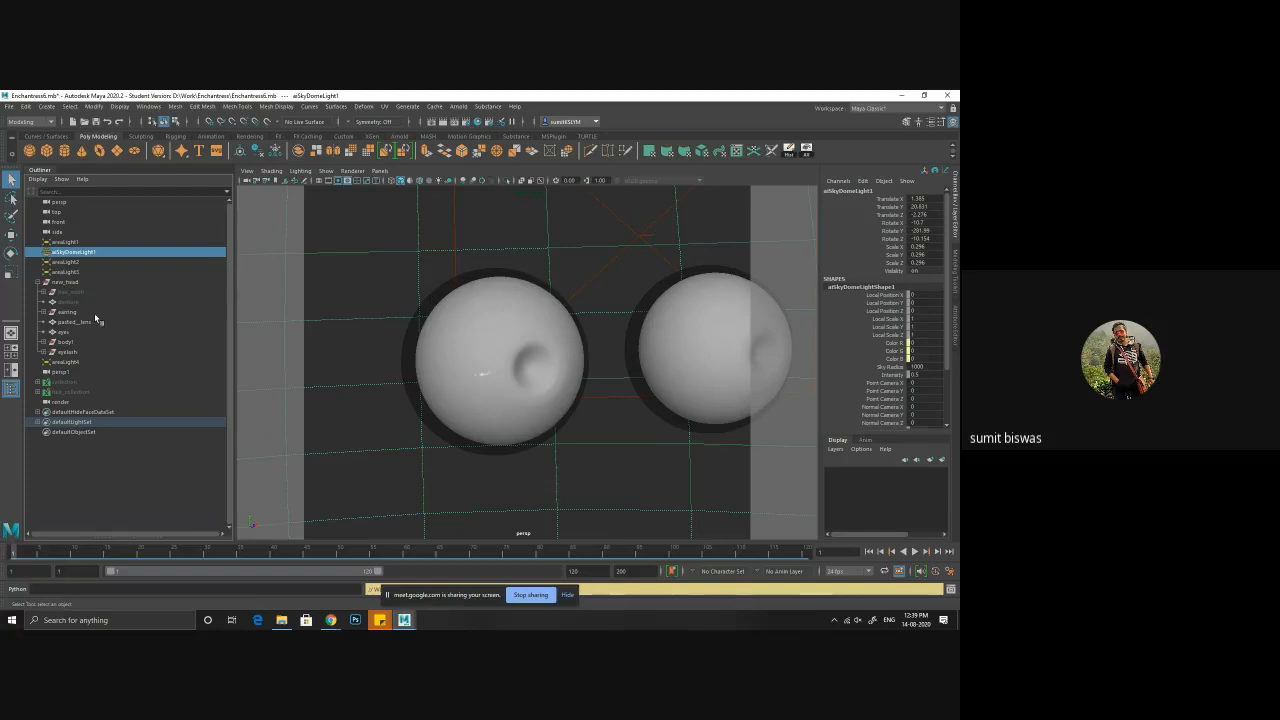
pyautogui.click(44, 292)
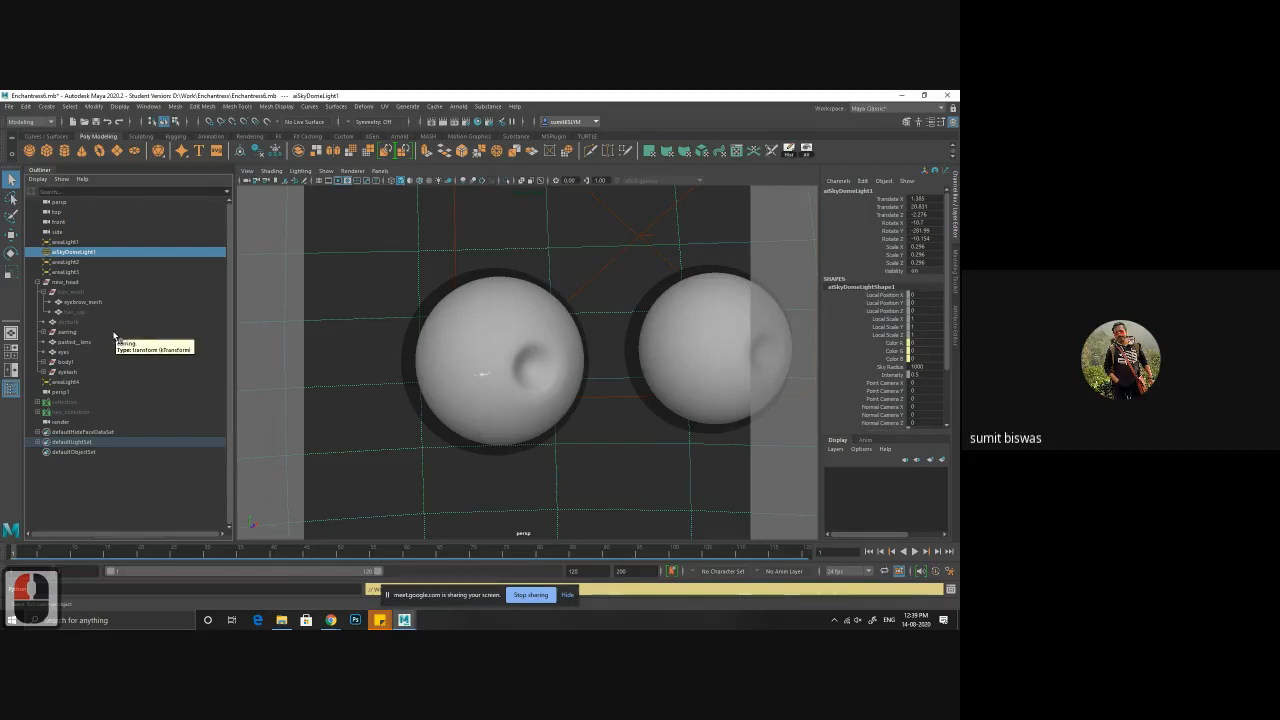
pyautogui.click(44, 362)
pyautogui.click(84, 373)
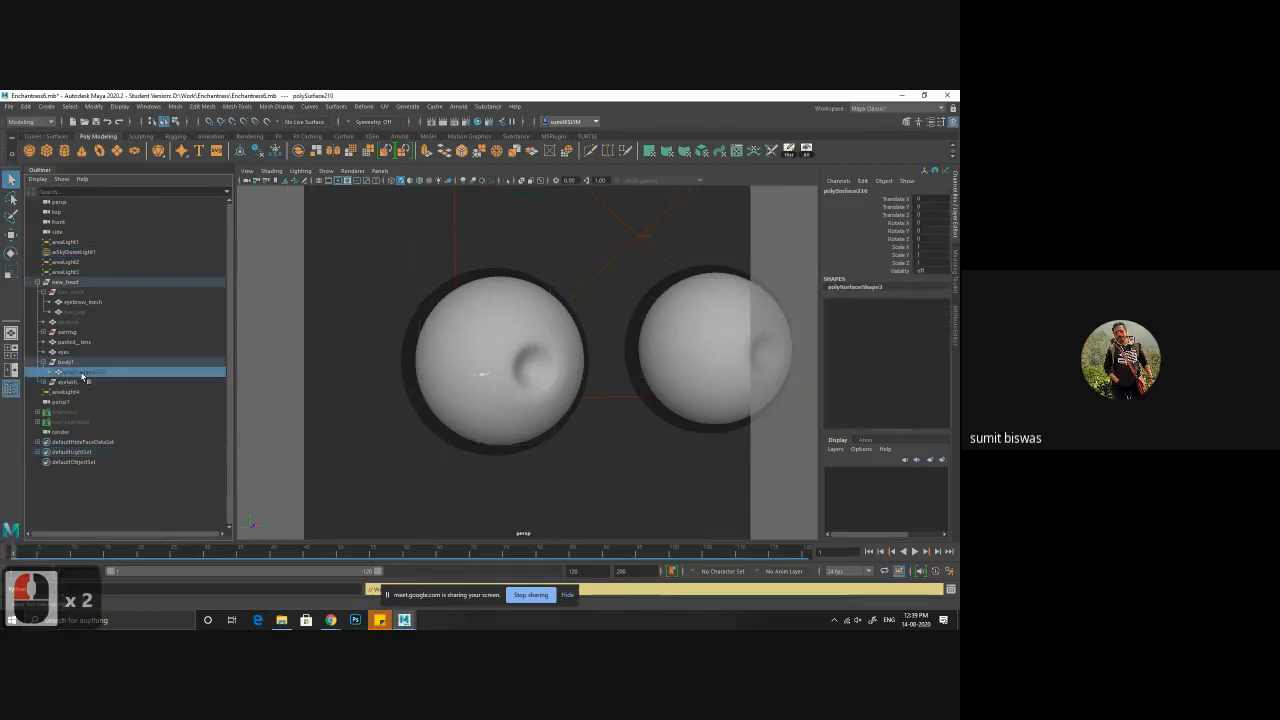
pyautogui.press('h')
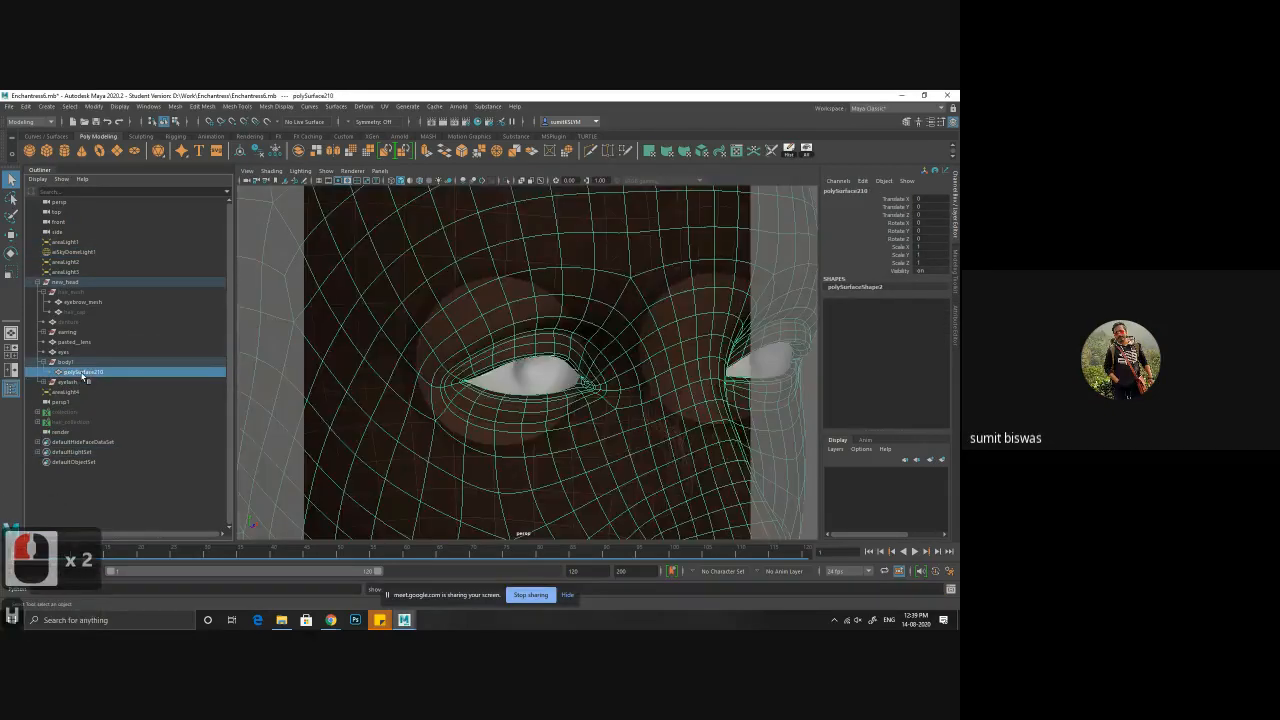
pyautogui.keyDown('alt'); pyautogui.moveTo(565, 428); pyautogui.dragTo(456, 430, button='right'); pyautogui.keyUp('alt')
pyautogui.keyDown('alt'); pyautogui.moveTo(456, 430); pyautogui.dragTo(446, 428); pyautogui.keyUp('alt')
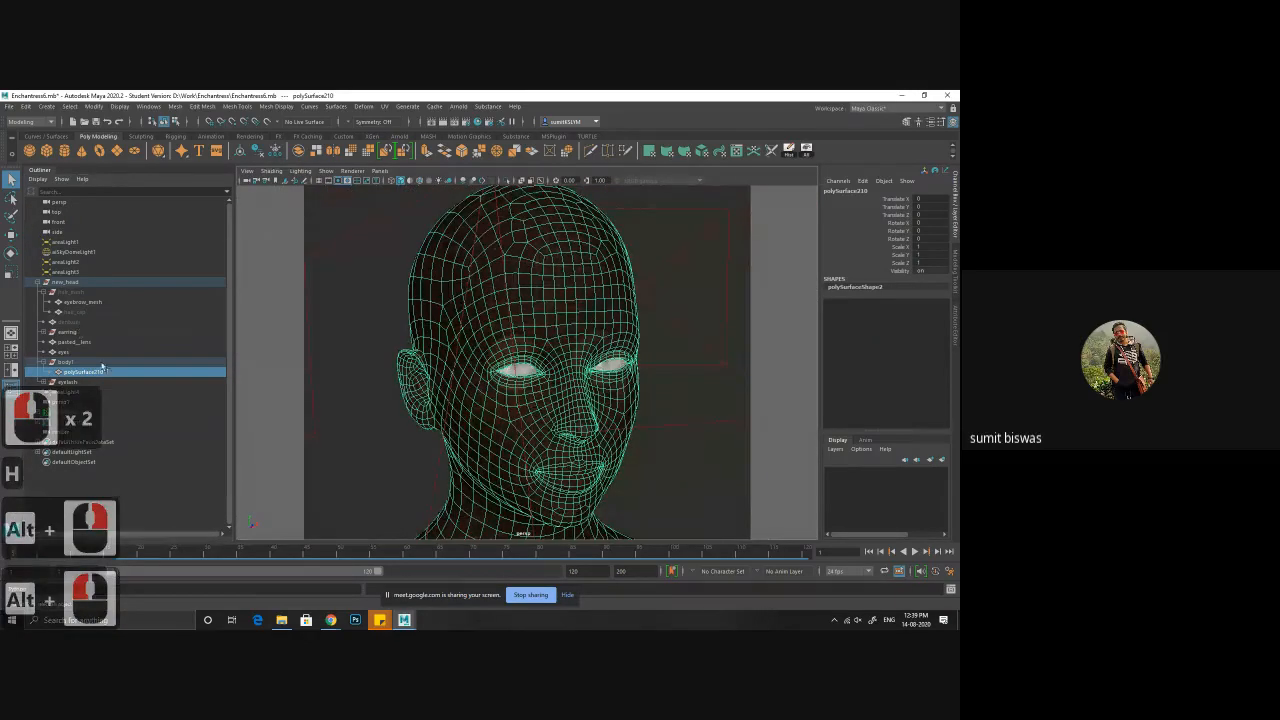
# - Expand the eyelash group and unhide its two lash meshes around the eyes
pyautogui.click(46, 383)
pyautogui.click(81, 392)
pyautogui.doubleClick(81, 395)
pyautogui.keyDown('ctrl'); pyautogui.click(78, 404); pyautogui.keyUp('ctrl')
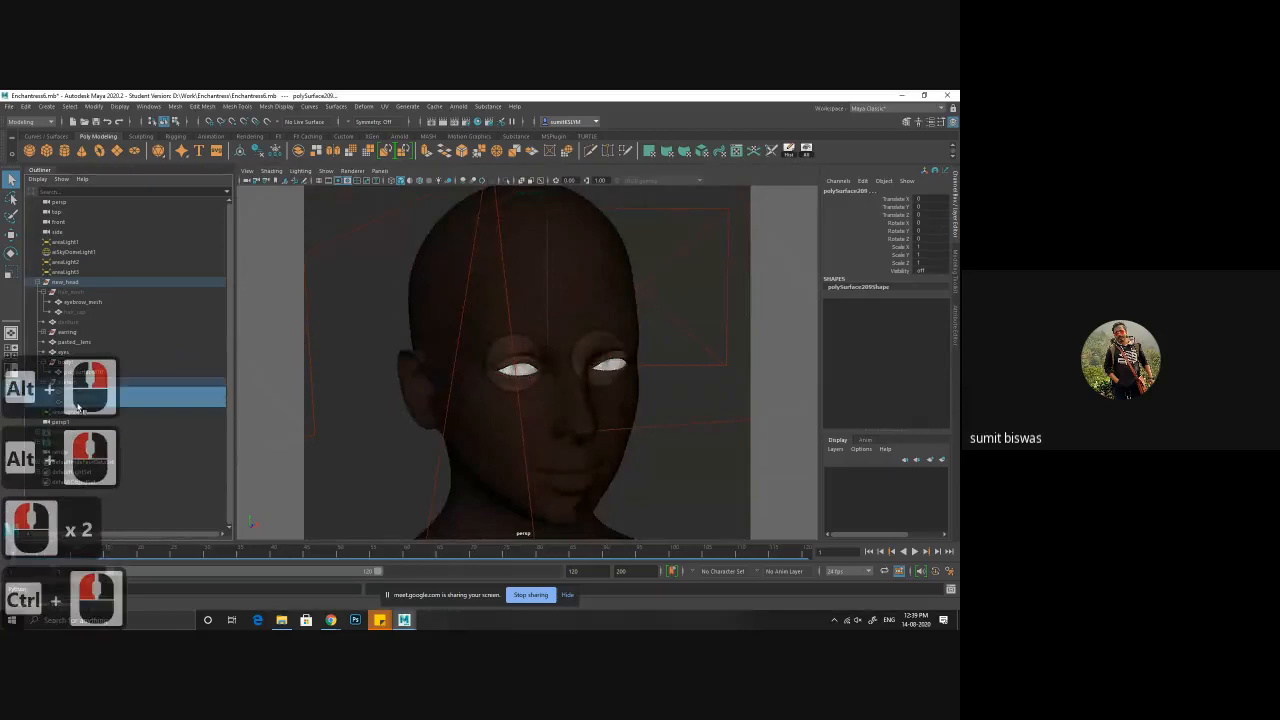
pyautogui.press('h')
pyautogui.keyDown('alt'); pyautogui.moveTo(492, 447); pyautogui.dragTo(514, 463); pyautogui.keyUp('alt')
pyautogui.keyDown('alt'); pyautogui.scroll(3, 527, 470); pyautogui.keyUp('alt')
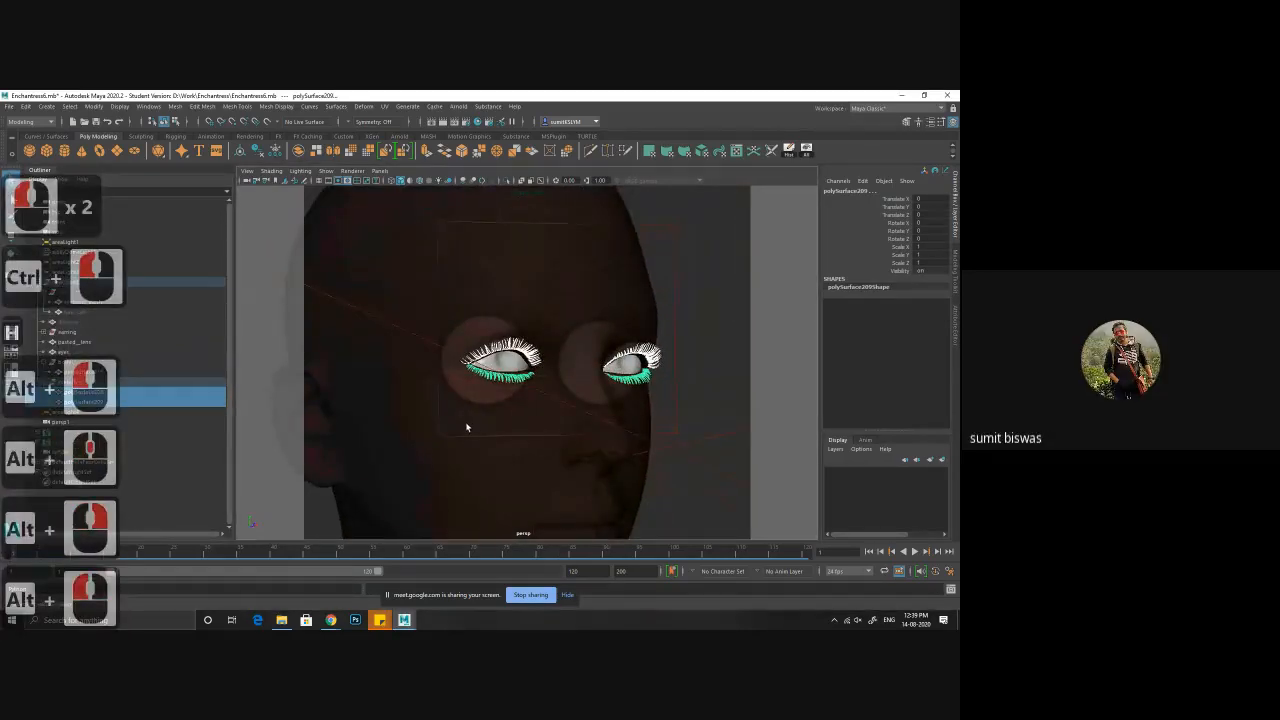
# - View the whole figure, select the sky dome light surrounding it, and show the light's attributes
pyautogui.keyDown('alt'); pyautogui.moveTo(530, 438); pyautogui.dragTo(437, 386, button='right'); pyautogui.keyUp('alt')
pyautogui.keyDown('alt'); pyautogui.moveTo(437, 386); pyautogui.dragTo(491, 417); pyautogui.keyUp('alt')
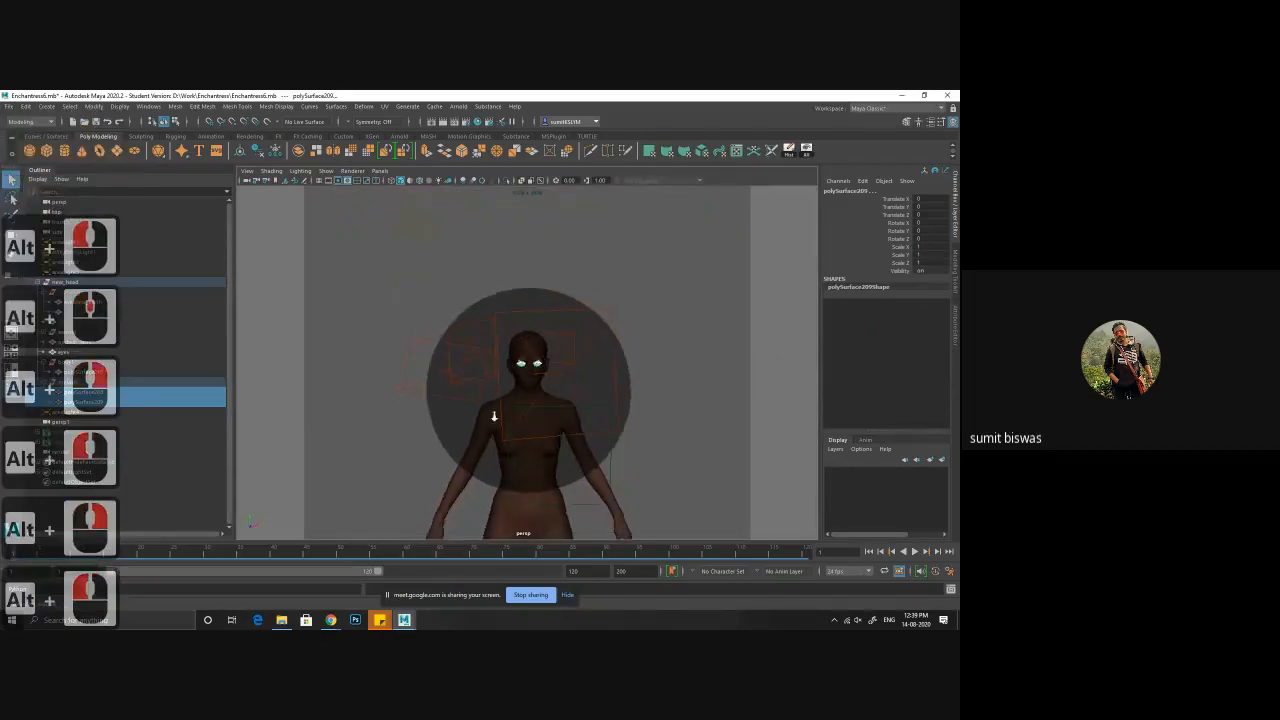
pyautogui.keyDown('alt'); pyautogui.moveTo(491, 417); pyautogui.dragTo(470, 396, button='right'); pyautogui.keyUp('alt')
pyautogui.keyDown('alt'); pyautogui.moveTo(470, 396); pyautogui.dragTo(482, 384); pyautogui.keyUp('alt')
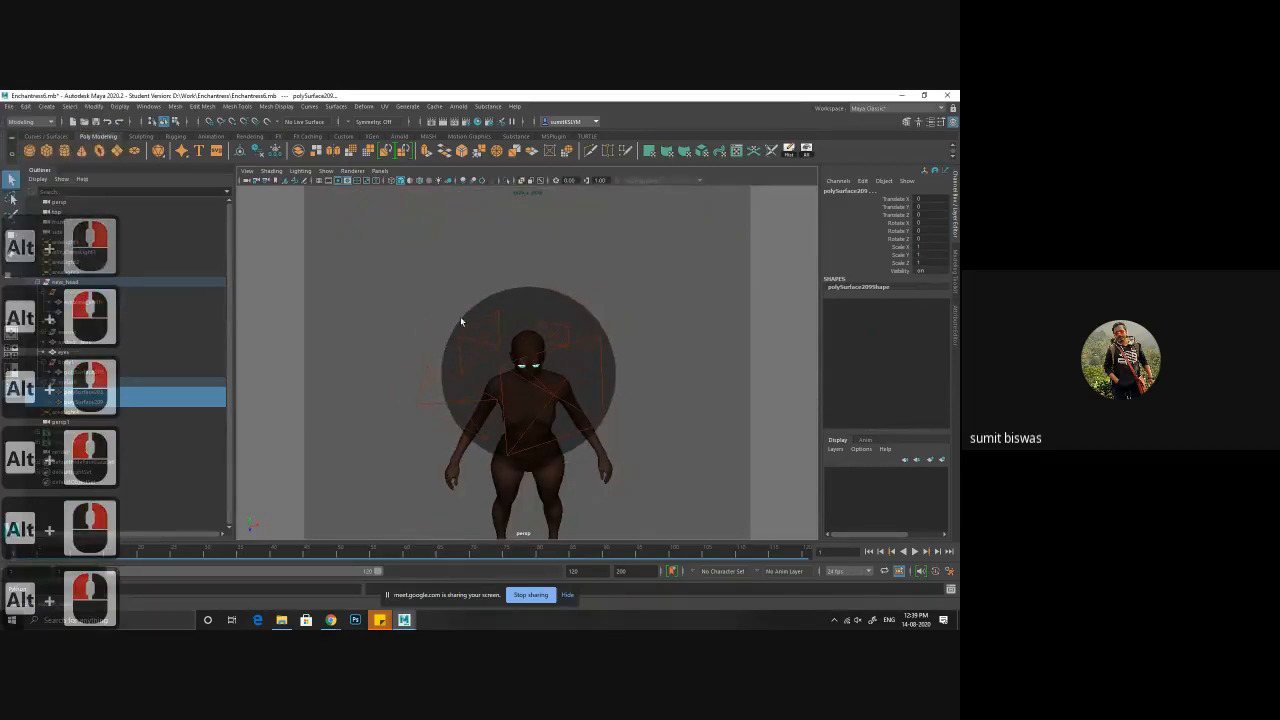
pyautogui.keyDown('alt'); pyautogui.moveTo(456, 418); pyautogui.dragTo(489, 315); pyautogui.keyUp('alt')
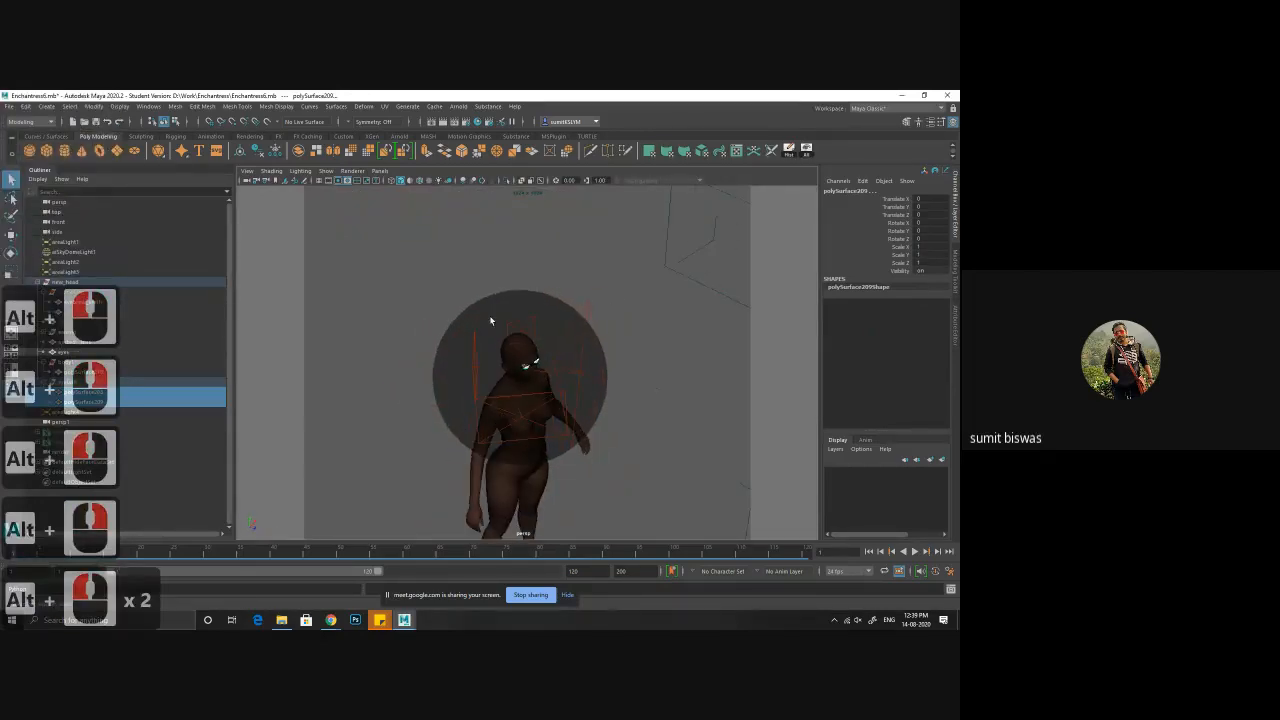
pyautogui.click(489, 315)
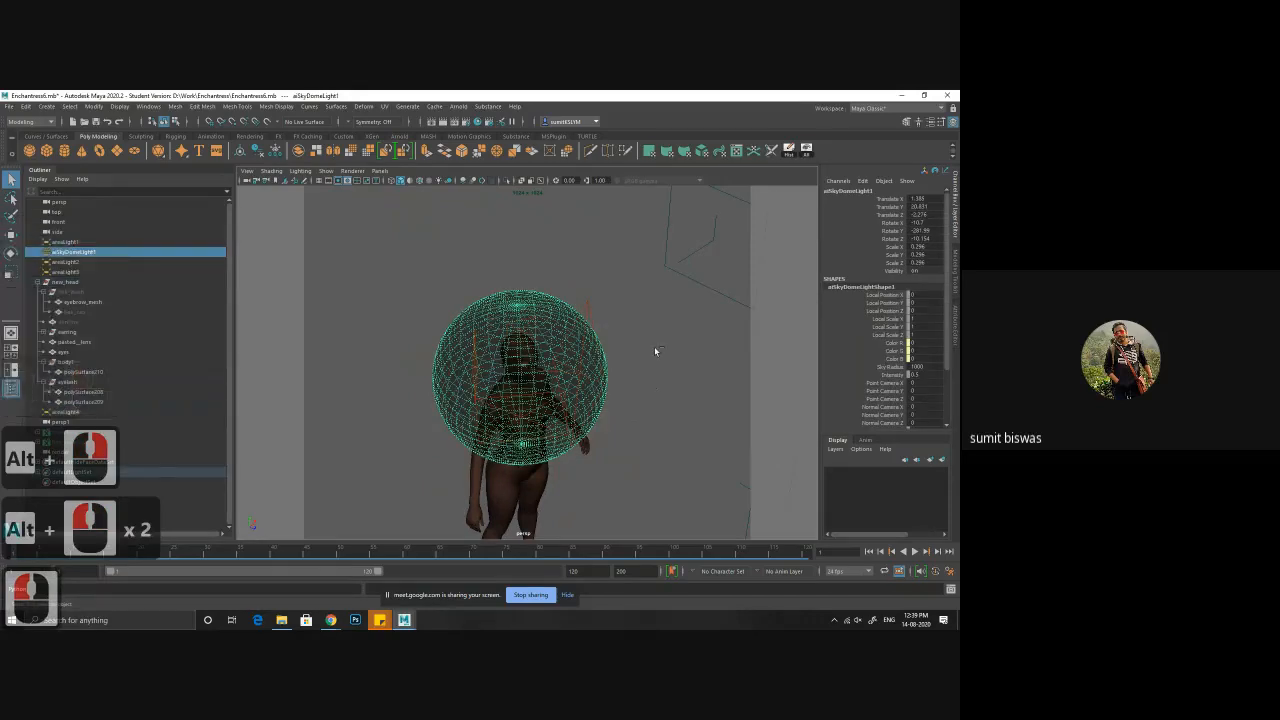
pyautogui.hotkey('ctrl', 'a')
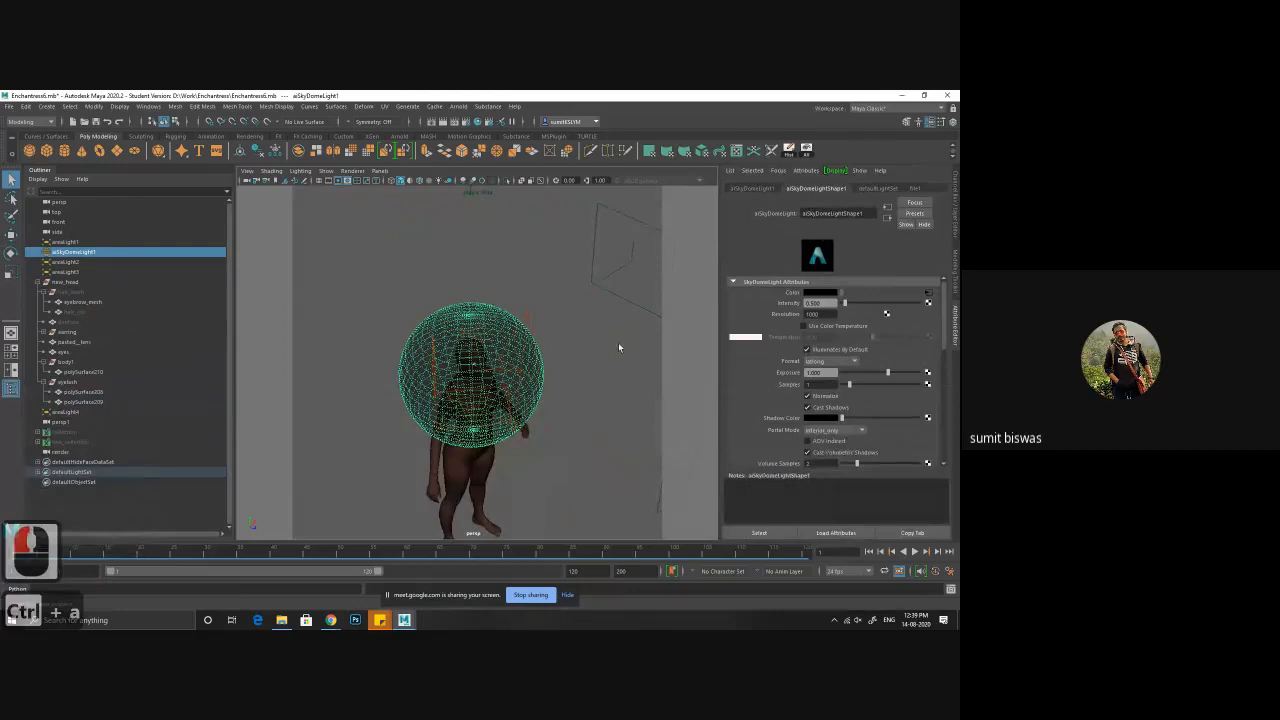
# - Examine the head and shoulders inside the sky dome light from several angles and distances
pyautogui.keyDown('alt'); pyautogui.moveTo(577, 434); pyautogui.dragTo(563, 415); pyautogui.keyUp('alt')
pyautogui.keyDown('alt'); pyautogui.moveTo(563, 415); pyautogui.dragTo(675, 548, button='right'); pyautogui.keyUp('alt')
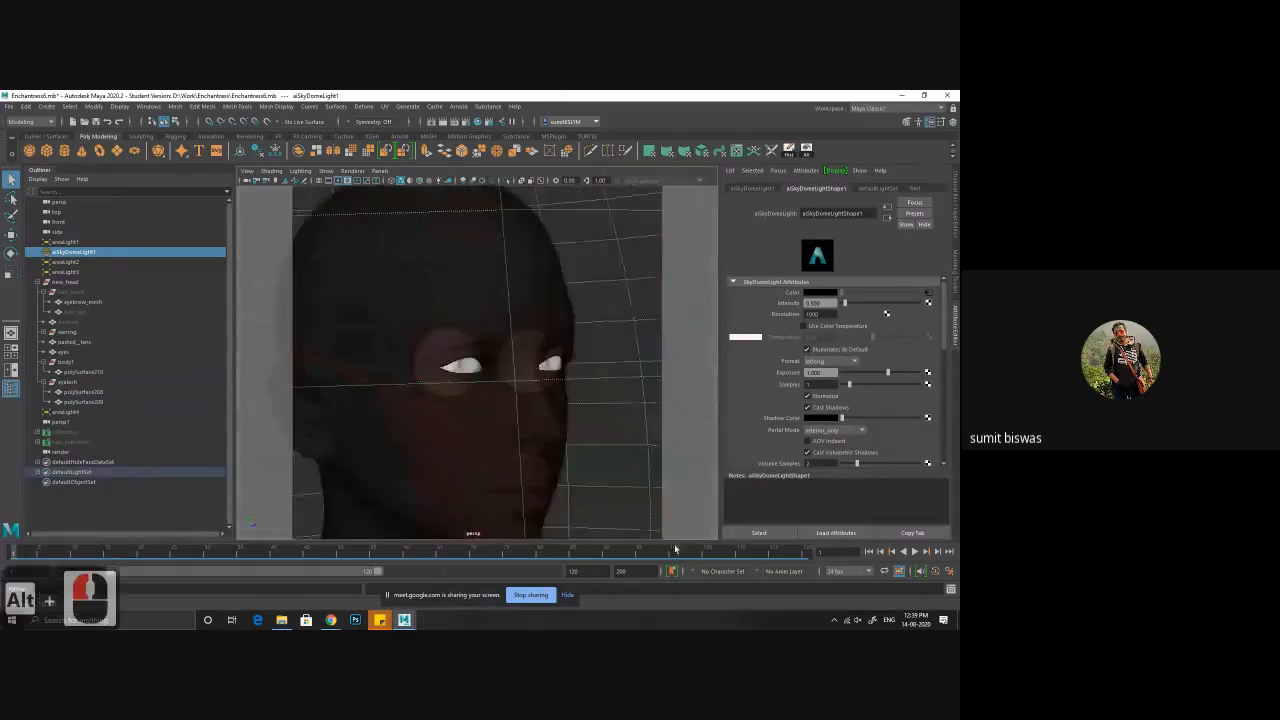
pyautogui.keyDown('alt'); pyautogui.moveTo(573, 532); pyautogui.dragTo(583, 466, button='middle'); pyautogui.keyUp('alt')
pyautogui.keyDown('alt'); pyautogui.moveTo(583, 466); pyautogui.dragTo(486, 443, button='right'); pyautogui.keyUp('alt')
pyautogui.keyDown('alt'); pyautogui.moveTo(486, 443); pyautogui.dragTo(476, 413); pyautogui.keyUp('alt')
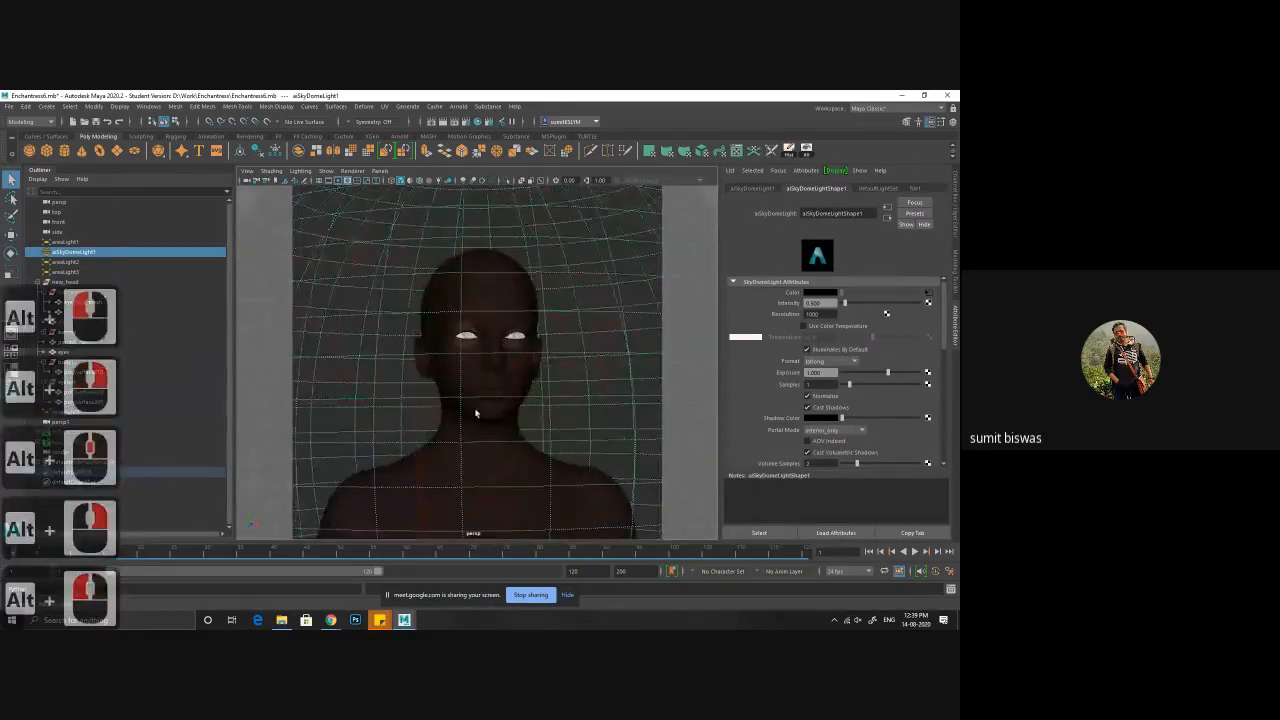
pyautogui.keyDown('alt'); pyautogui.moveTo(476, 413); pyautogui.dragTo(480, 446, button='right'); pyautogui.keyUp('alt')
pyautogui.keyDown('alt'); pyautogui.moveTo(480, 446); pyautogui.dragTo(517, 449); pyautogui.keyUp('alt')
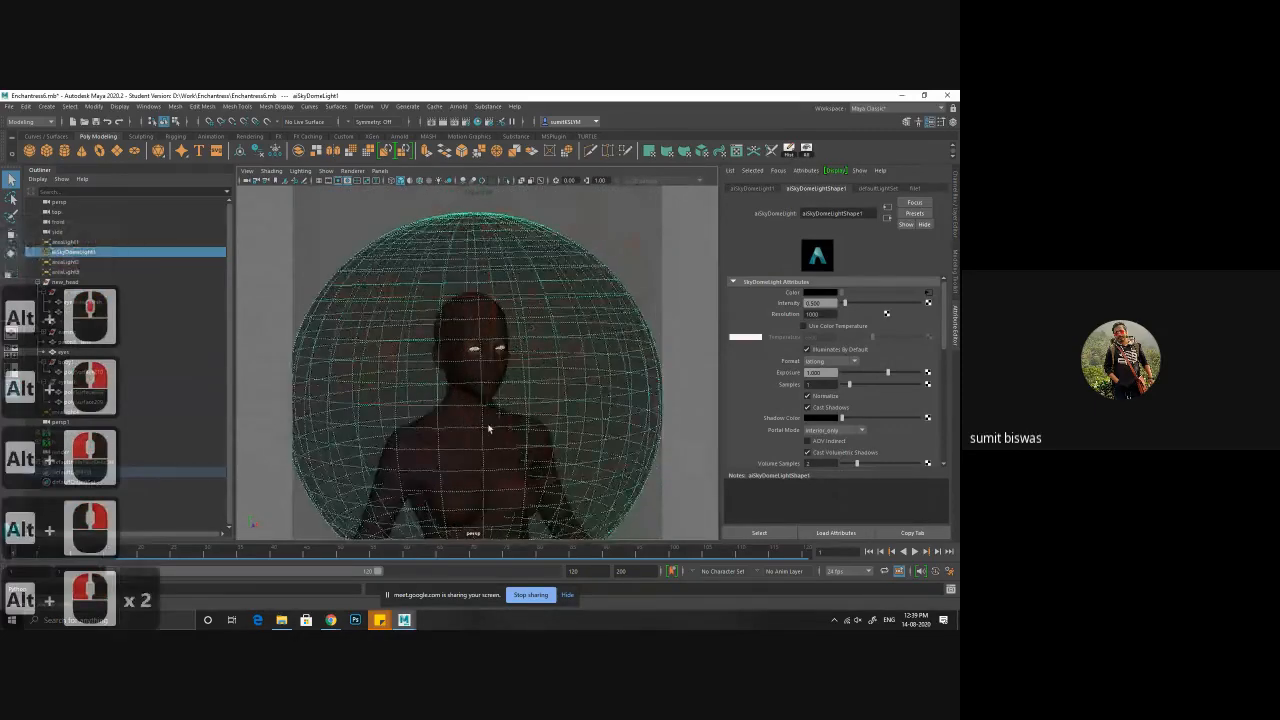
pyautogui.keyDown('alt'); pyautogui.moveTo(489, 428); pyautogui.dragTo(602, 495, button='right'); pyautogui.keyUp('alt')
pyautogui.keyDown('alt'); pyautogui.moveTo(602, 495); pyautogui.dragTo(566, 477); pyautogui.keyUp('alt')
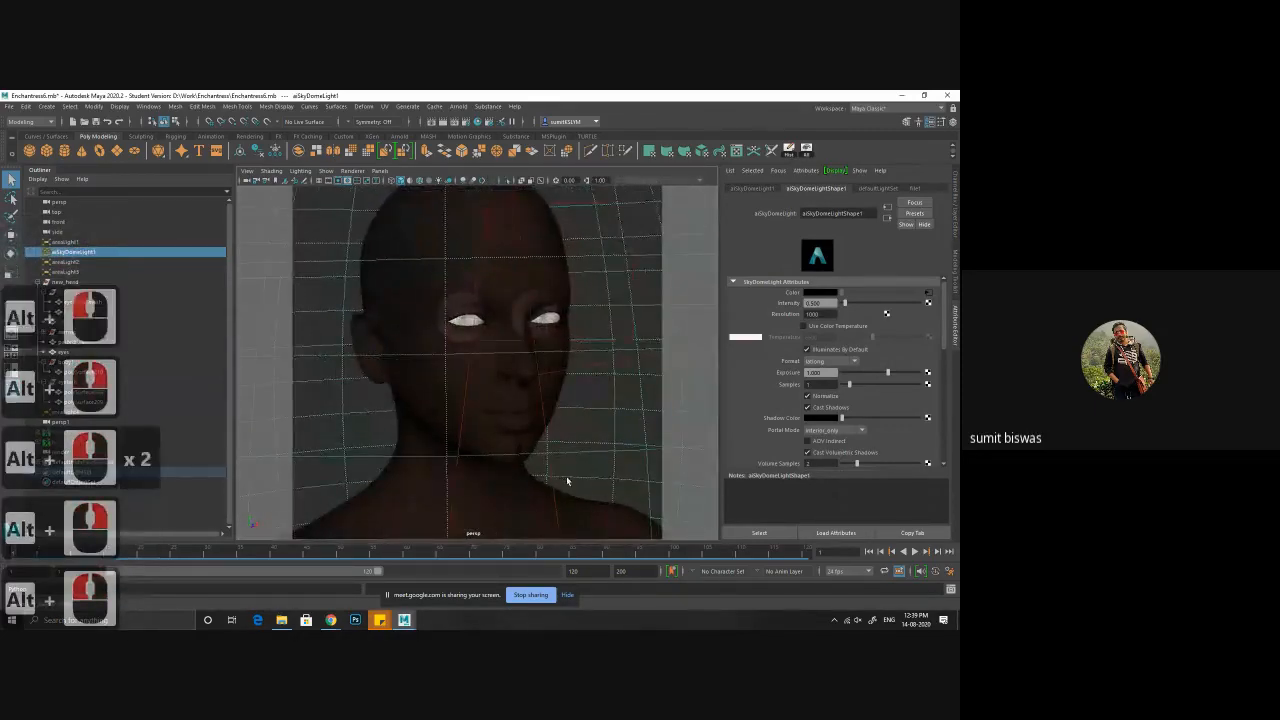
pyautogui.keyDown('alt'); pyautogui.moveTo(508, 415); pyautogui.dragTo(545, 457, button='right'); pyautogui.keyUp('alt')
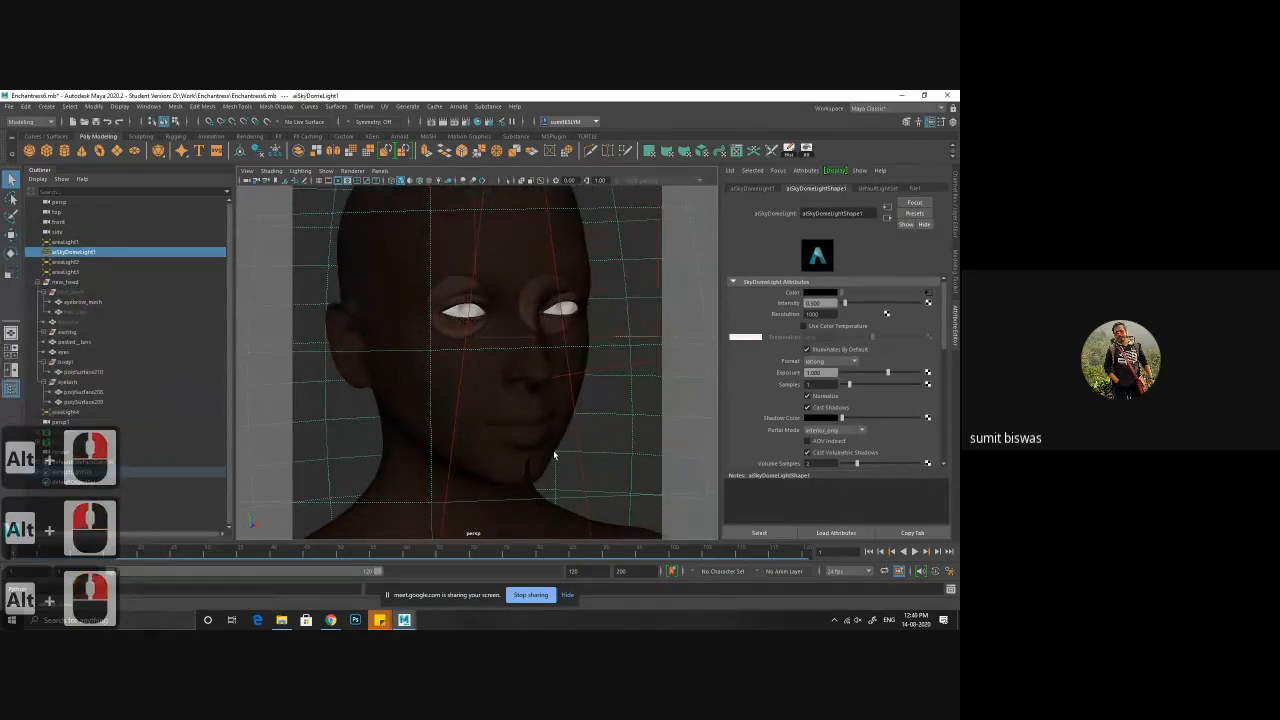
pyautogui.keyDown('alt'); pyautogui.moveTo(553, 451); pyautogui.dragTo(537, 408); pyautogui.keyUp('alt')
pyautogui.keyDown('alt'); pyautogui.moveTo(537, 408); pyautogui.dragTo(510, 434, button='middle'); pyautogui.keyUp('alt')
pyautogui.moveTo(510, 434)
pyautogui.keyDown('alt'); pyautogui.mouseDown(button='right')
pyautogui.moveTo(523, 443)
pyautogui.moveTo(508, 438)
pyautogui.mouseUp(button='right'); pyautogui.keyUp('alt')
pyautogui.moveTo(508, 438)
pyautogui.keyDown('alt'); pyautogui.mouseDown()
pyautogui.moveTo(495, 436)
pyautogui.moveTo(513, 428)
pyautogui.mouseUp(); pyautogui.keyUp('alt')
pyautogui.keyDown('alt'); pyautogui.moveTo(513, 428); pyautogui.dragTo(518, 421, button='middle'); pyautogui.keyUp('alt')
# - Select the area light beside the figure, then hide the top, side and front cameras in the perspective view
pyautogui.keyDown('alt'); pyautogui.moveTo(518, 425); pyautogui.dragTo(463, 408, button='right'); pyautogui.keyUp('alt')
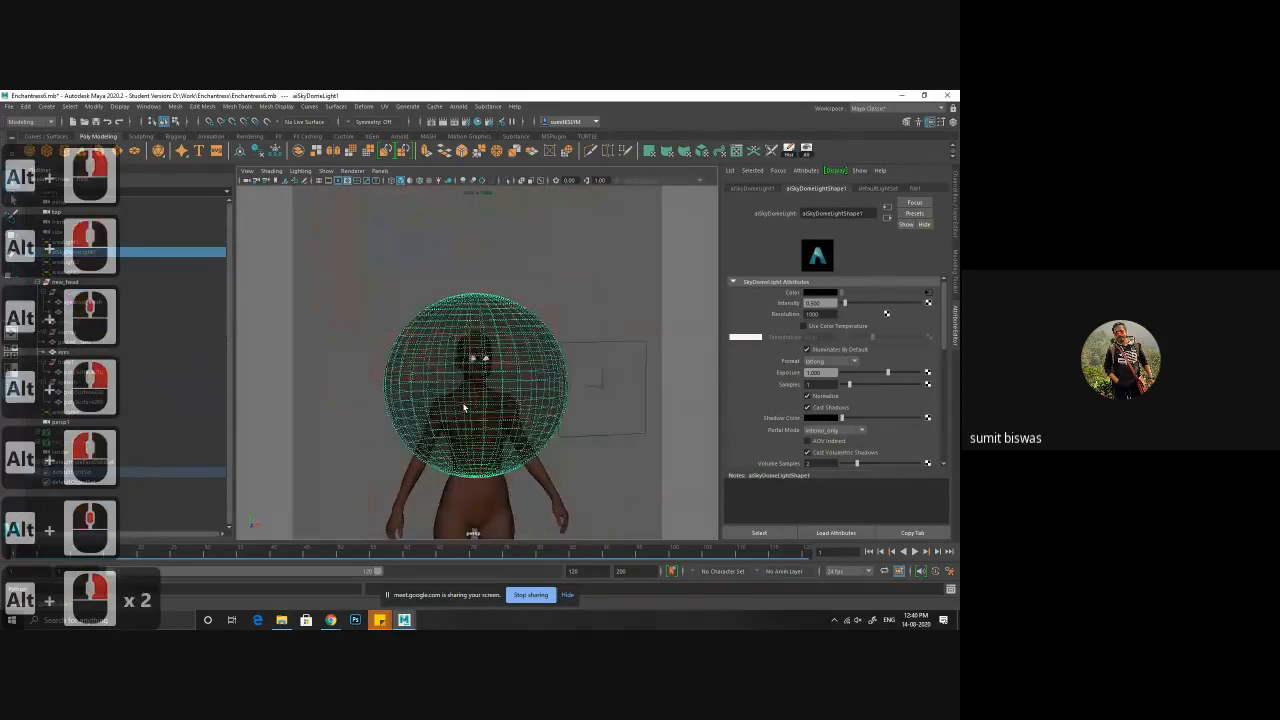
pyautogui.keyDown('alt'); pyautogui.moveTo(463, 408); pyautogui.dragTo(540, 404); pyautogui.keyUp('alt')
pyautogui.click(543, 306)
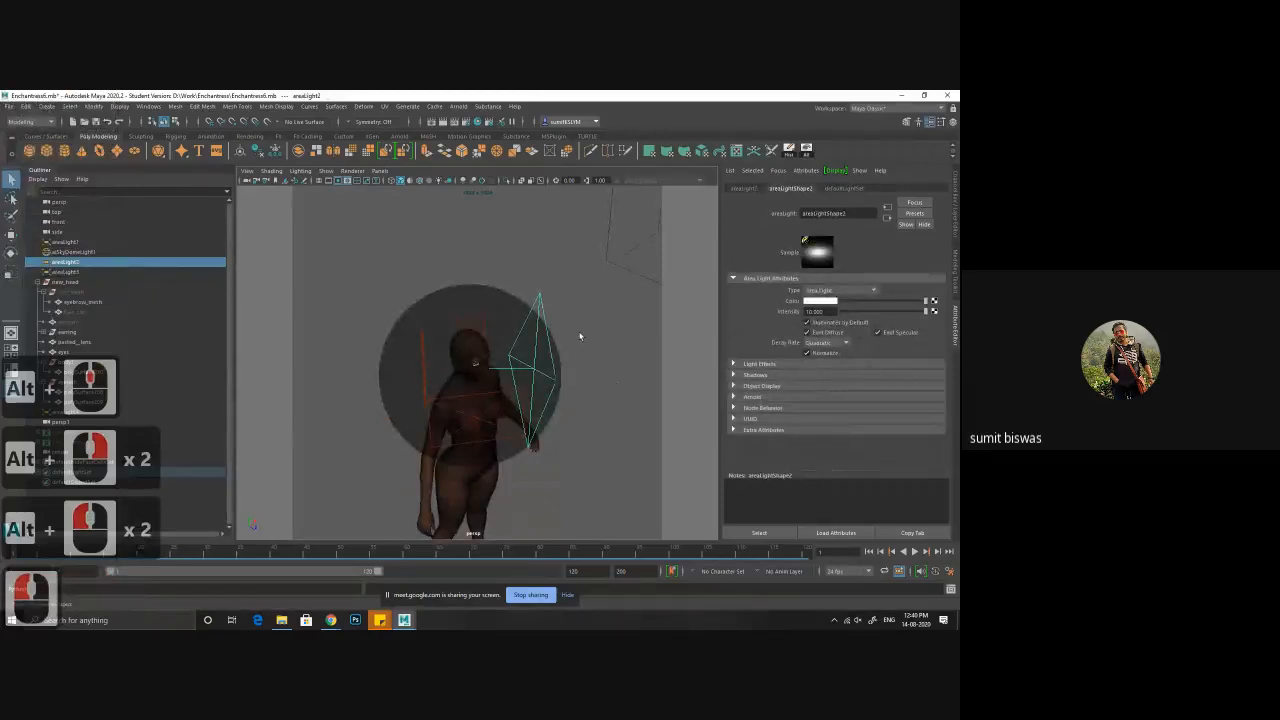
pyautogui.keyDown('alt'); pyautogui.moveTo(579, 336); pyautogui.dragTo(440, 291, button='right'); pyautogui.keyUp('alt')
pyautogui.moveTo(457, 257); pyautogui.dragTo(604, 322)
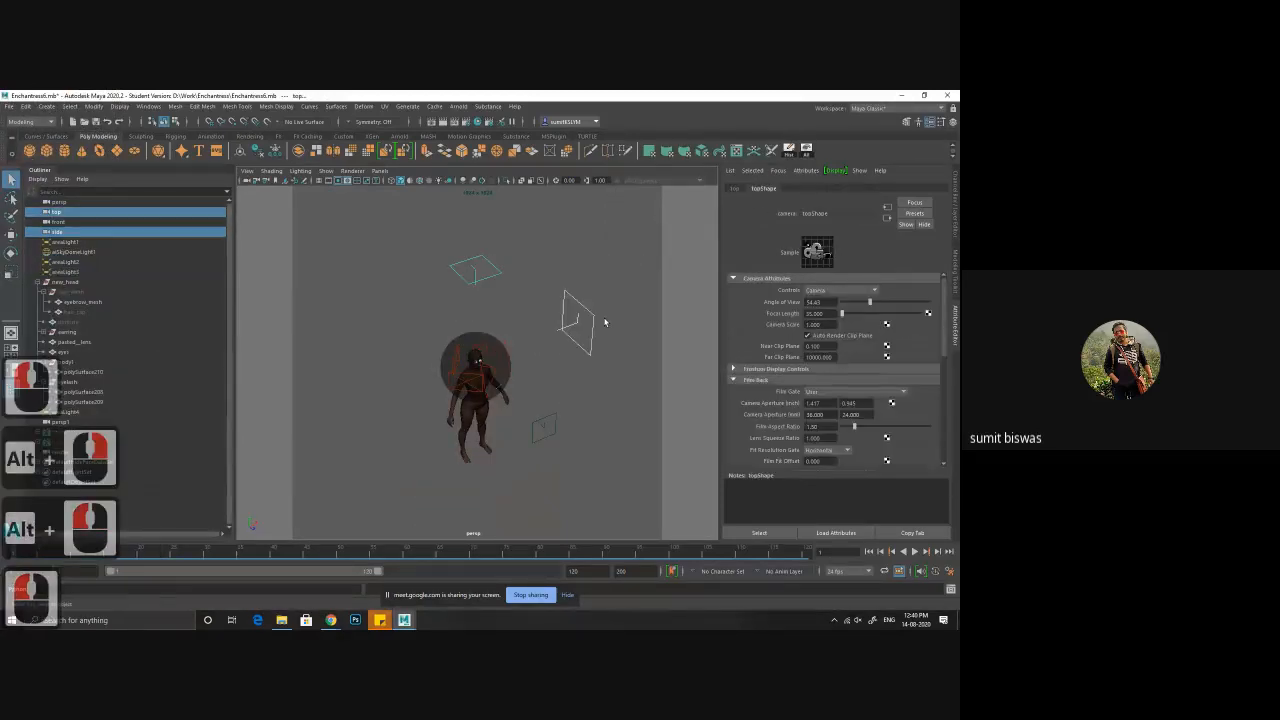
pyautogui.press('h')
pyautogui.click(565, 432)
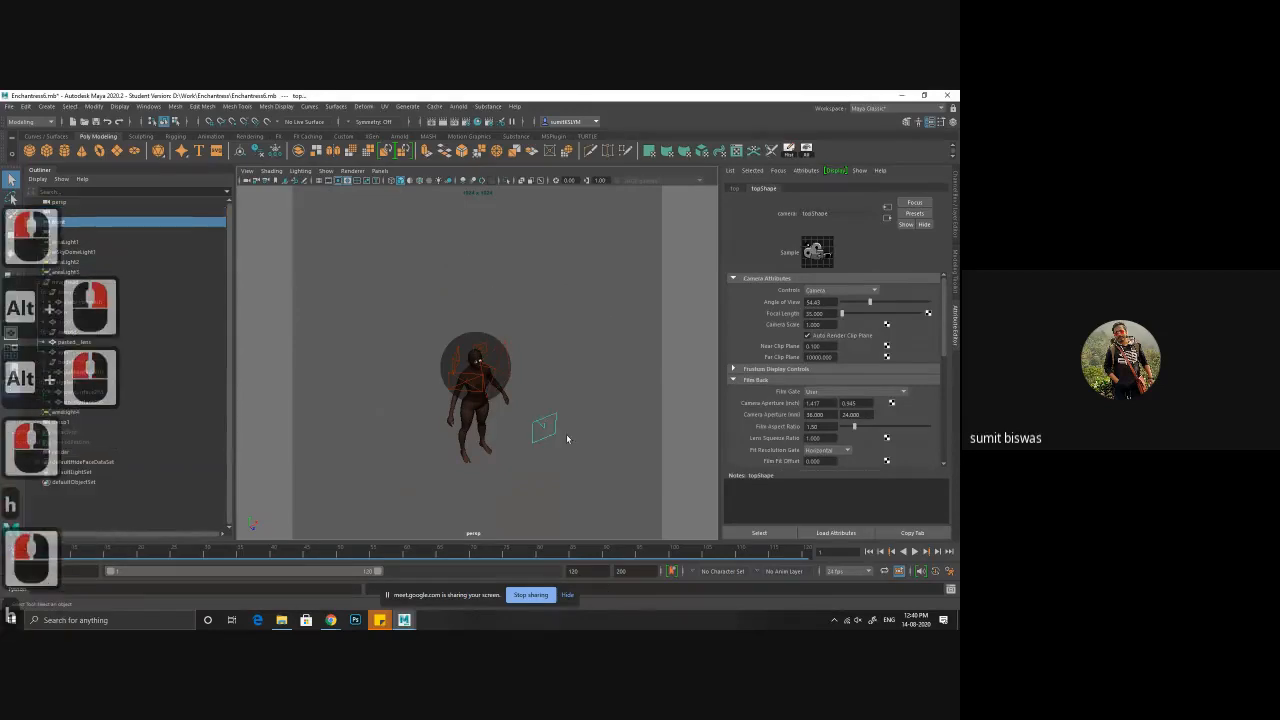
# - Select the body mesh, frame the face, and show the attributes of its face2 material
pyautogui.keyDown('alt'); pyautogui.moveTo(516, 418); pyautogui.dragTo(597, 346, button='right'); pyautogui.keyUp('alt')
pyautogui.keyDown('alt'); pyautogui.moveTo(597, 346); pyautogui.dragTo(514, 406, button='middle'); pyautogui.keyUp('alt')
pyautogui.click(516, 406)
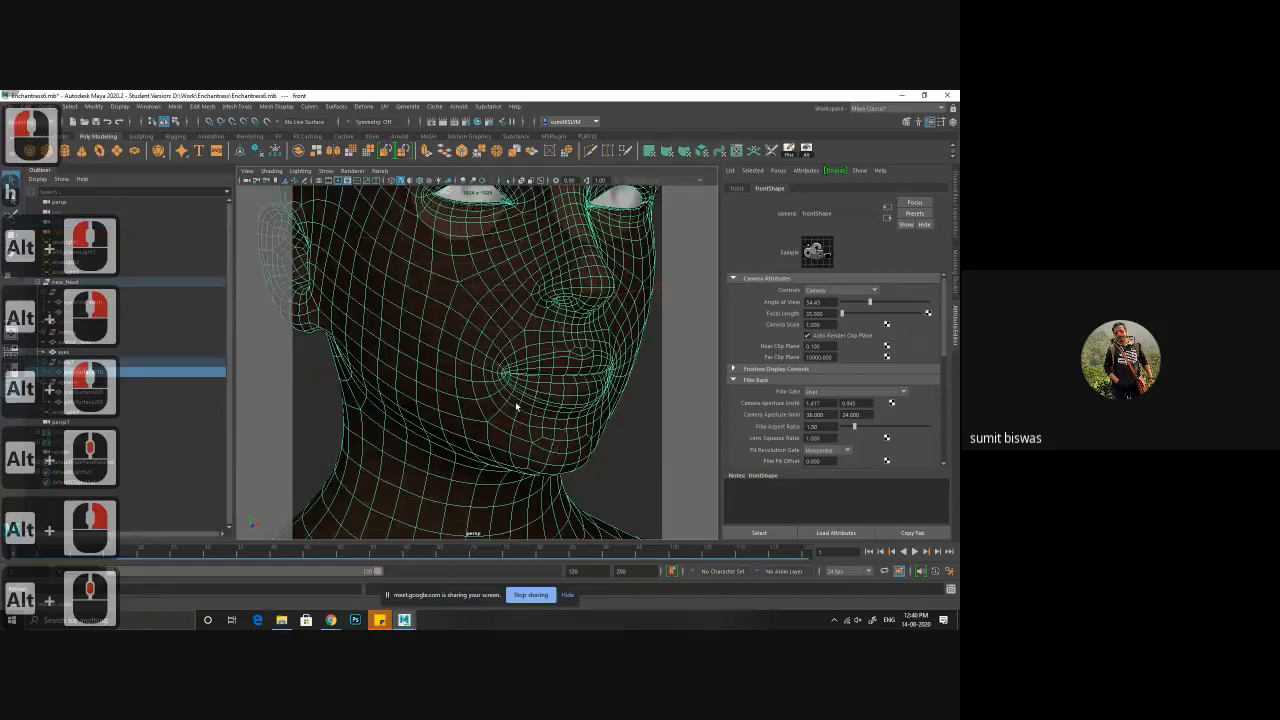
pyautogui.keyDown('alt'); pyautogui.moveTo(585, 422); pyautogui.dragTo(549, 430, button='right'); pyautogui.keyUp('alt')
pyautogui.keyDown('alt'); pyautogui.moveTo(600, 405); pyautogui.dragTo(557, 358); pyautogui.keyUp('alt')
pyautogui.keyDown('alt'); pyautogui.moveTo(557, 358); pyautogui.dragTo(561, 381, button='middle'); pyautogui.keyUp('alt')
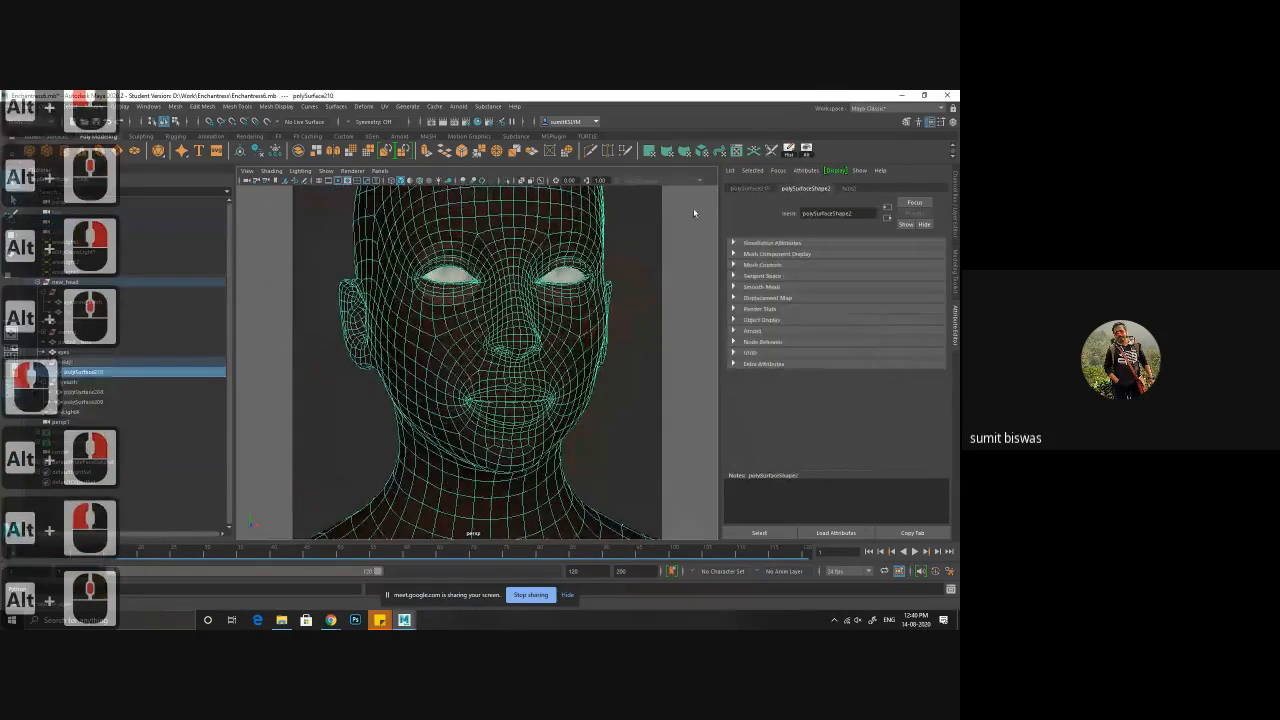
pyautogui.click(848, 188)
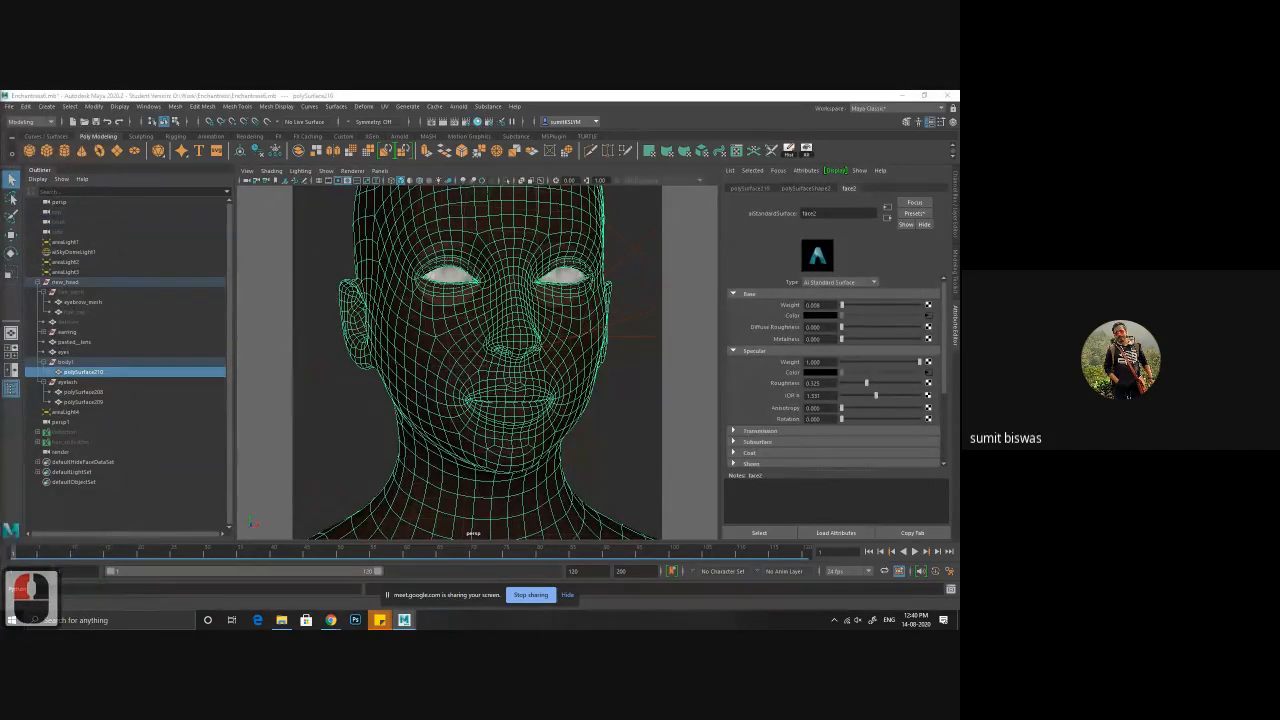
# - Bring up Hypershade, clear the old graph, and graph the shading network of the selected body mesh
pyautogui.moveTo(195, 222); pyautogui.dragTo(270, 99)
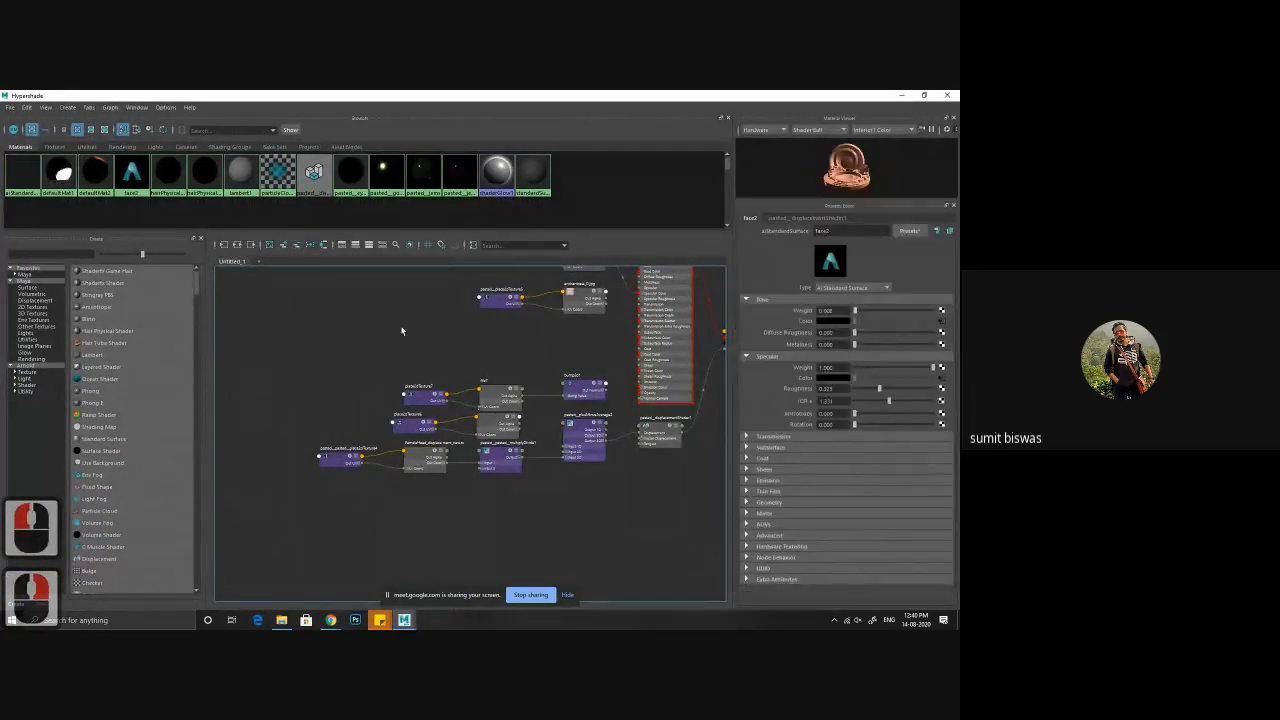
pyautogui.click(284, 245)
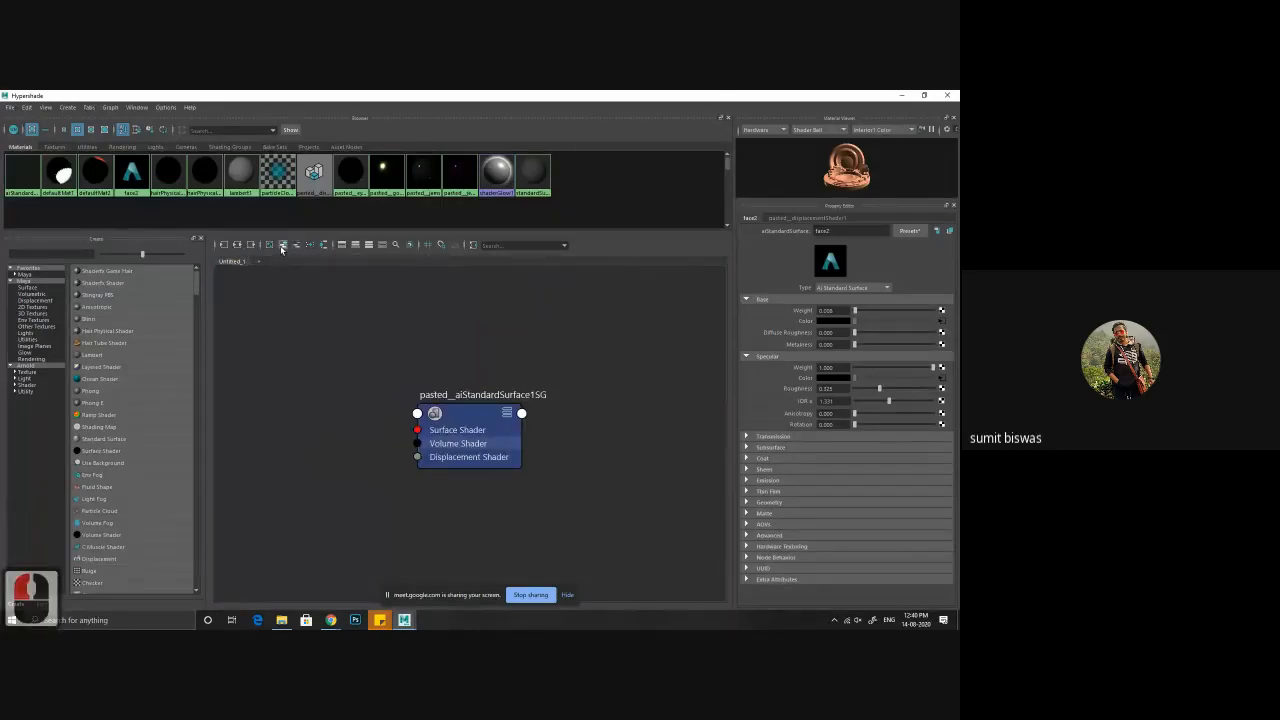
pyautogui.click(368, 245)
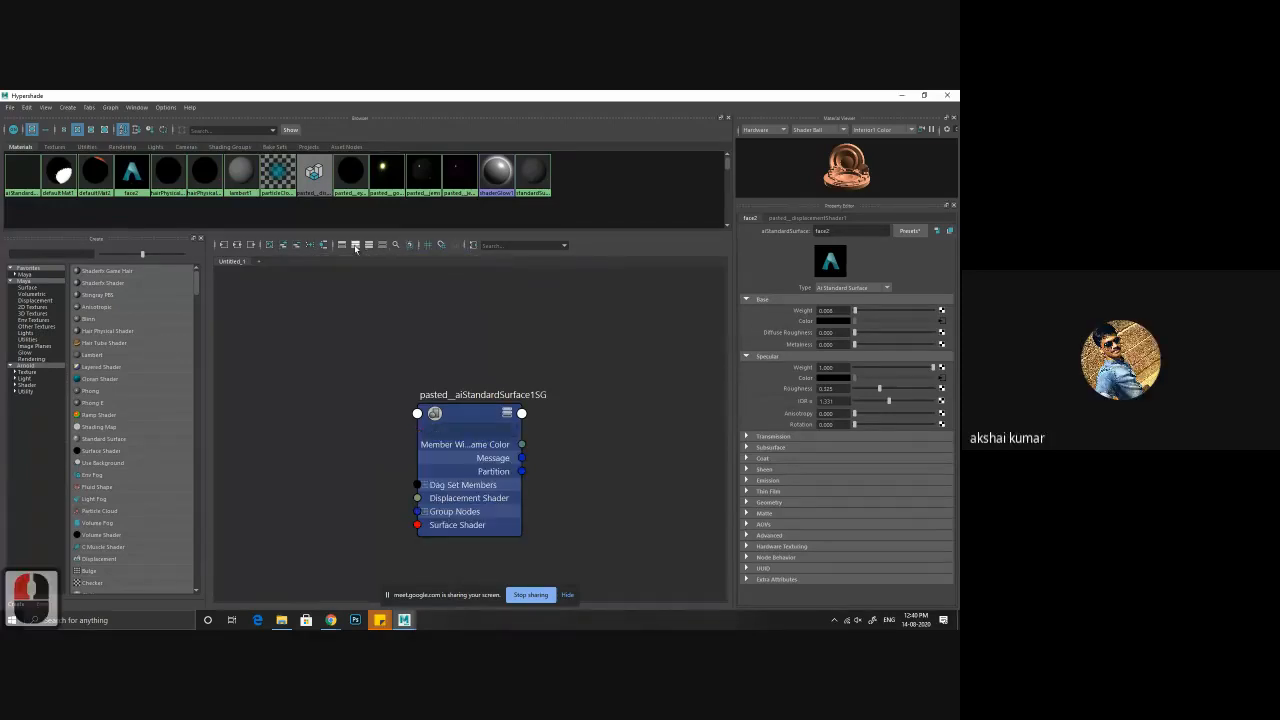
pyautogui.click(369, 246)
pyautogui.click(382, 245)
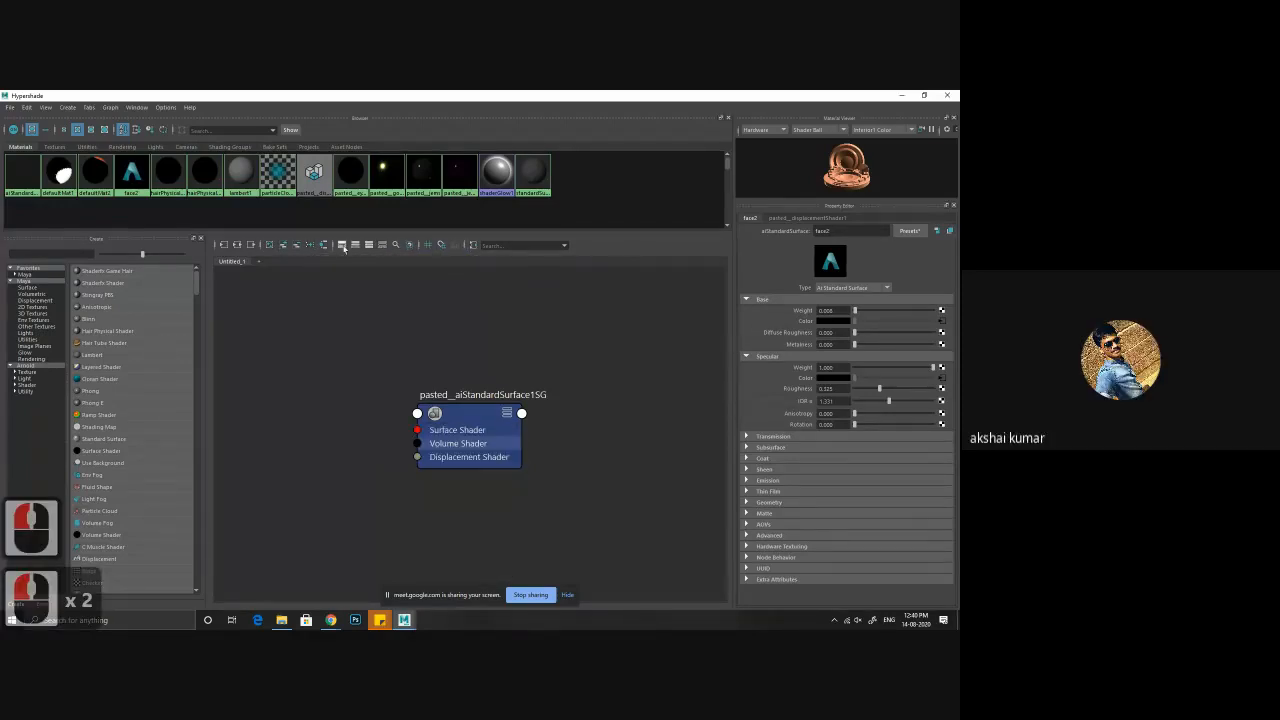
pyautogui.click(341, 245)
pyautogui.click(323, 245)
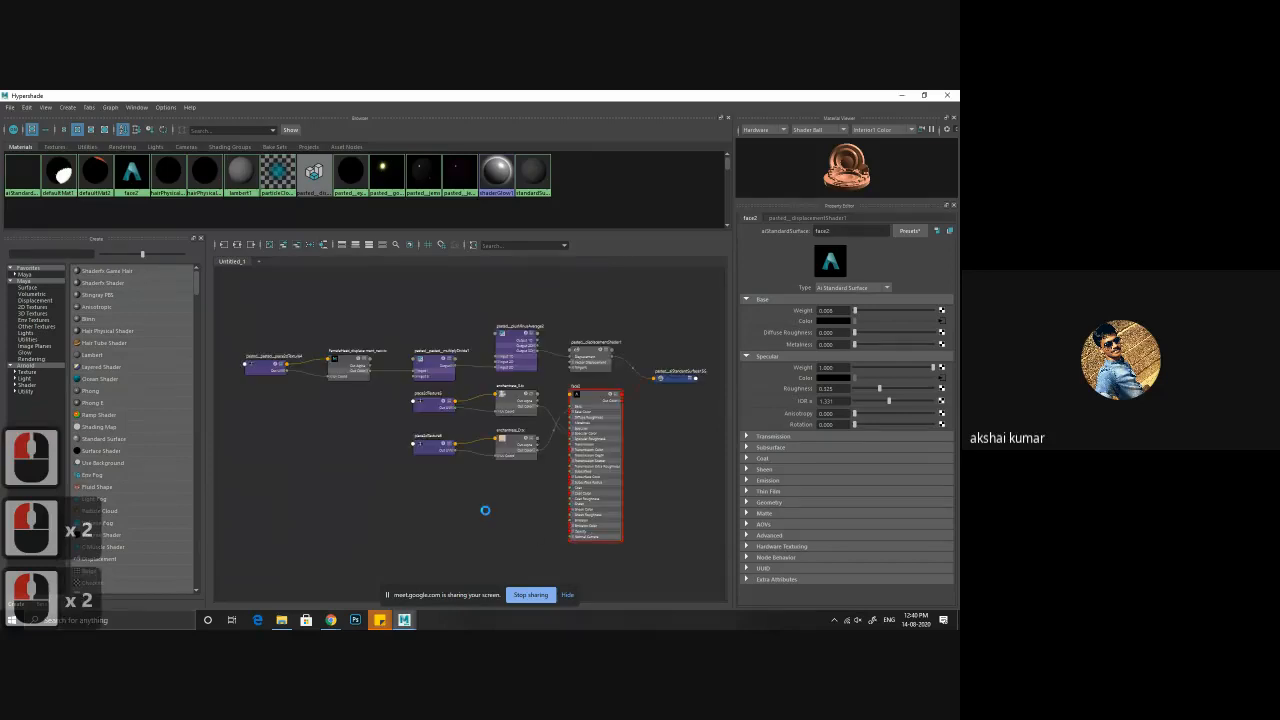
# - Examine how the texture and displacement nodes connect to the face2 material and its shading group
pyautogui.click(520, 499)
pyautogui.rightClick(474, 491)
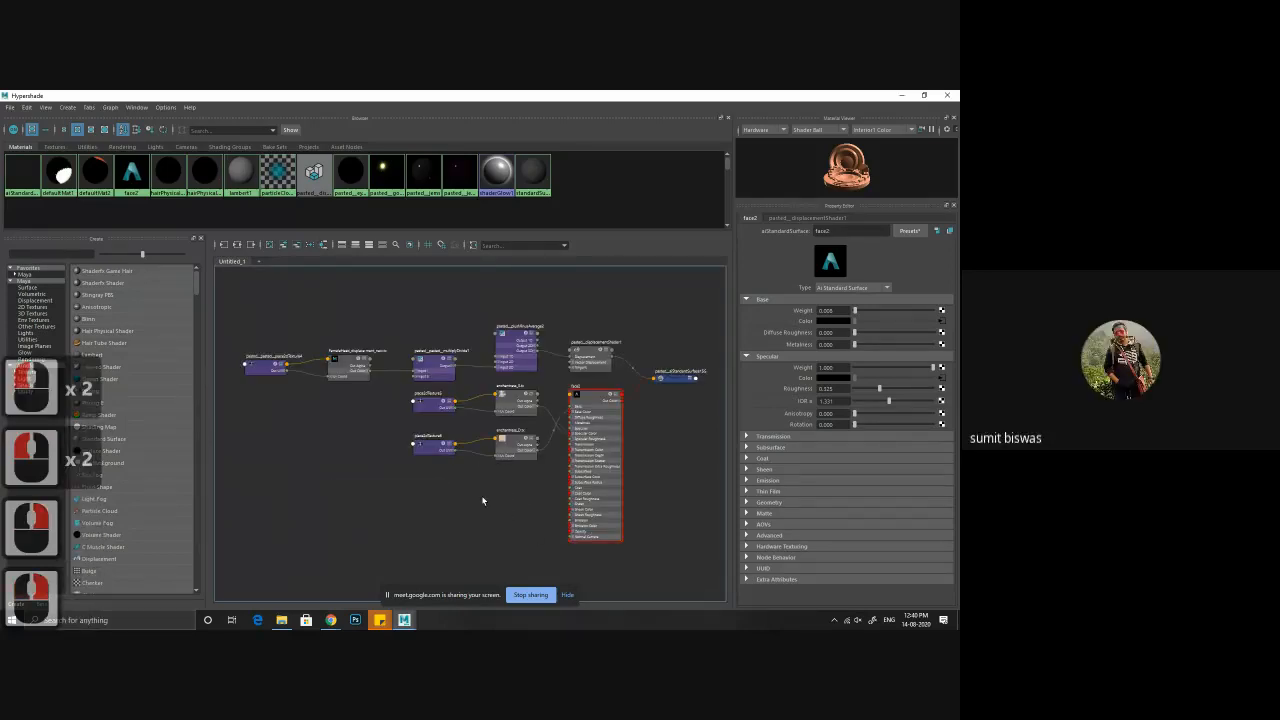
pyautogui.keyDown('alt'); pyautogui.moveTo(528, 519); pyautogui.dragTo(563, 509, button='middle'); pyautogui.keyUp('alt')
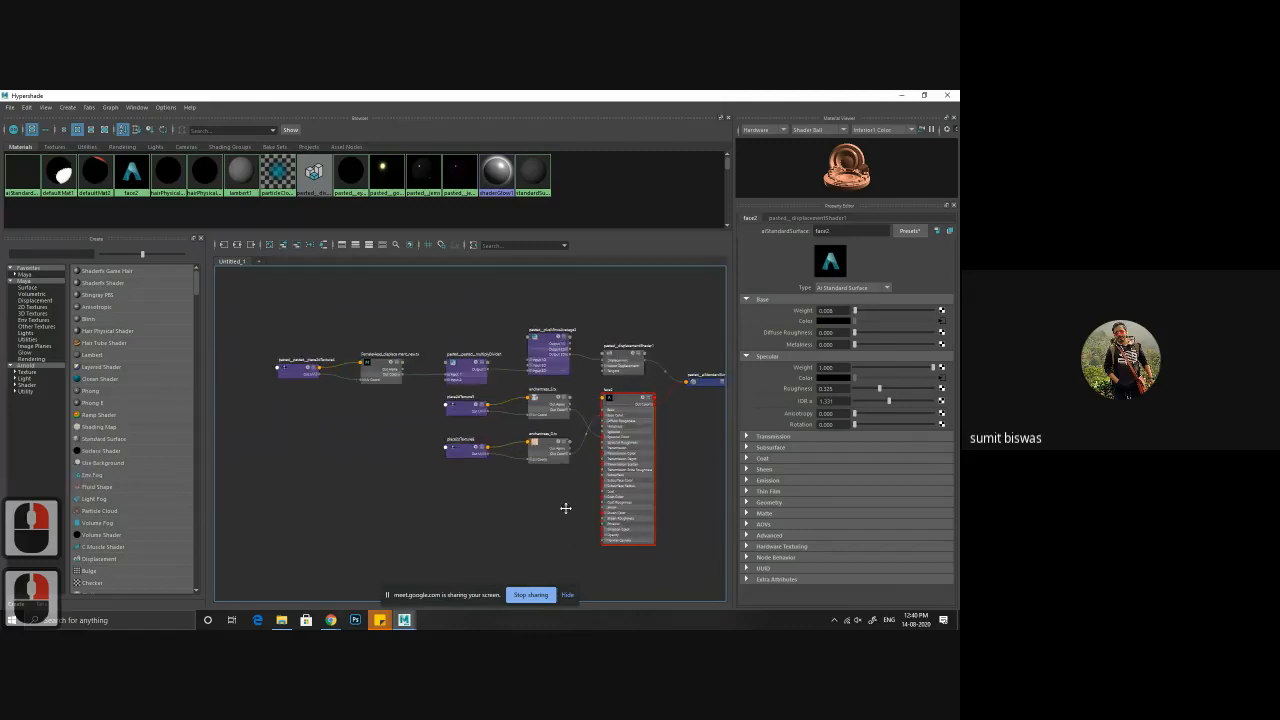
pyautogui.scroll(1, 544, 381)
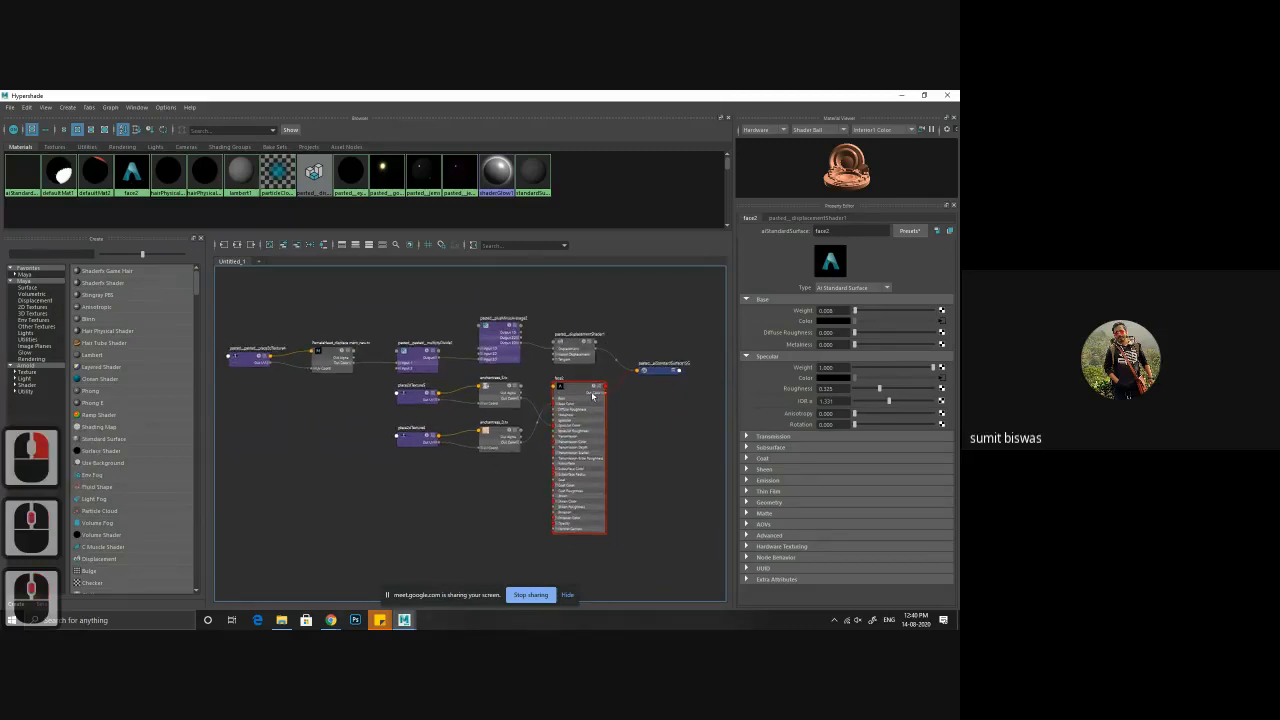
pyautogui.scroll(2, 544, 381)
pyautogui.click(544, 380)
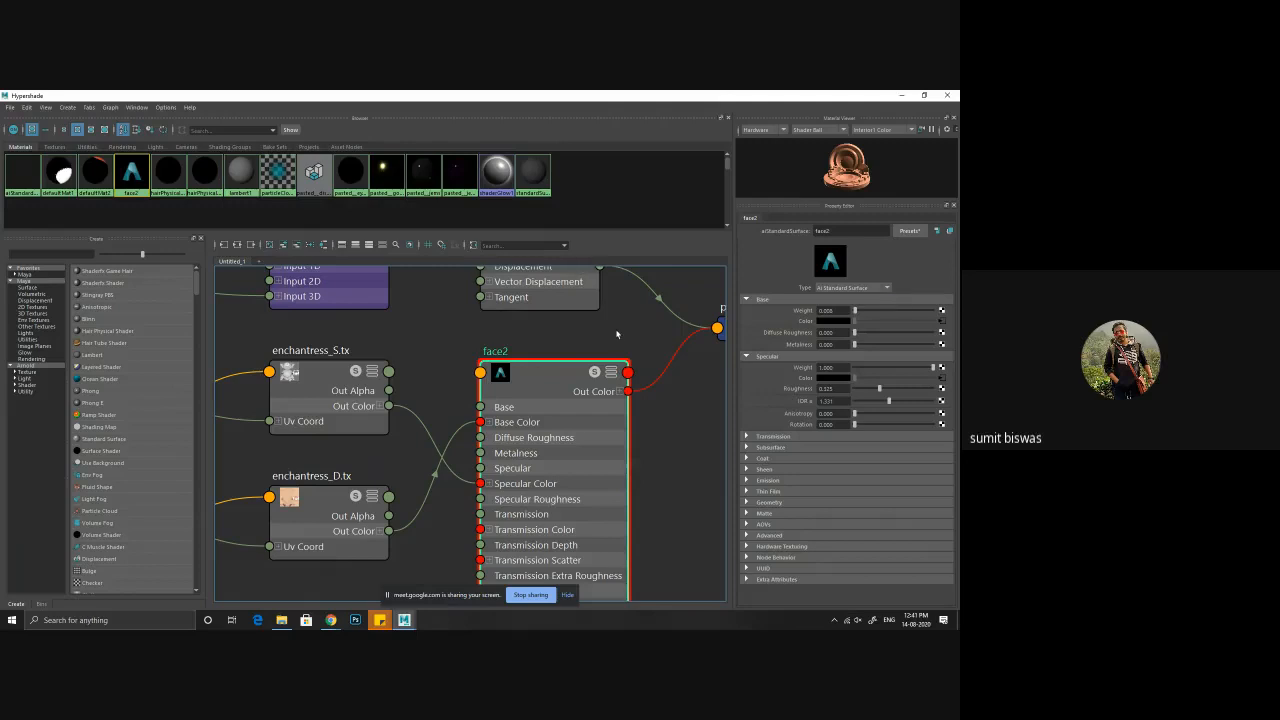
pyautogui.keyDown('alt'); pyautogui.moveTo(605, 331); pyautogui.dragTo(515, 344, button='middle'); pyautogui.keyUp('alt')
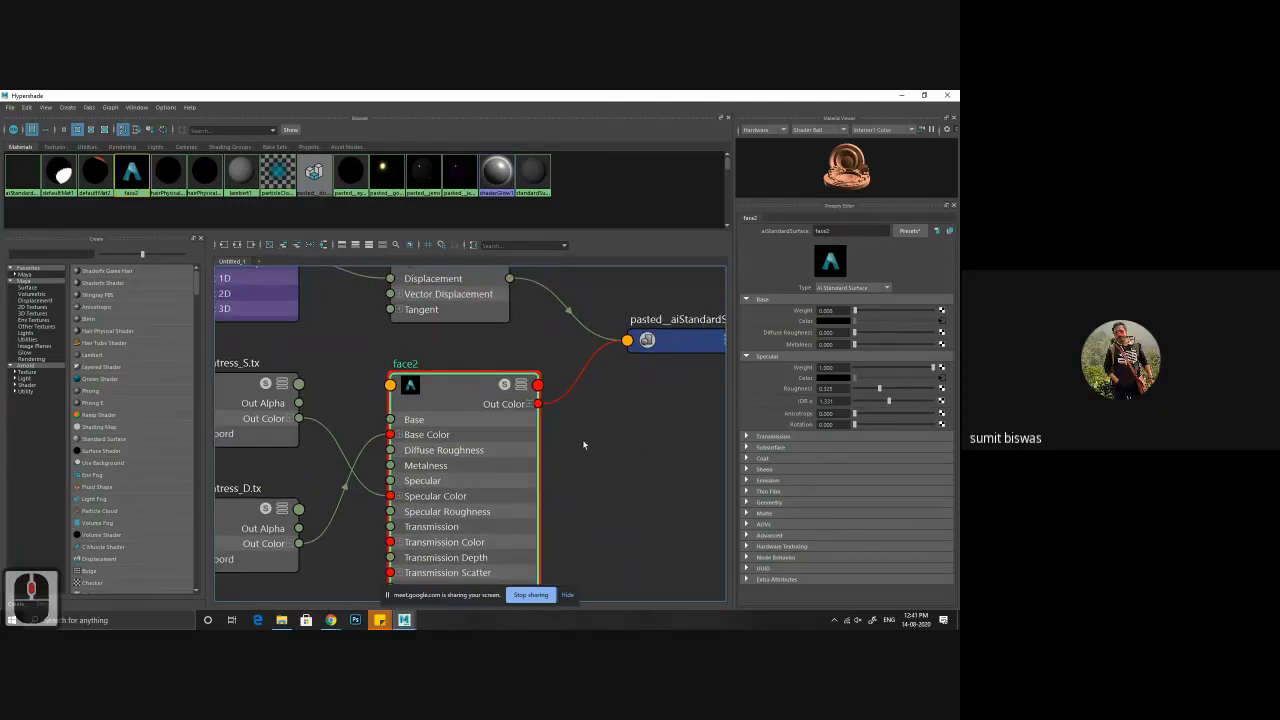
pyautogui.scroll(-2, 582, 439)
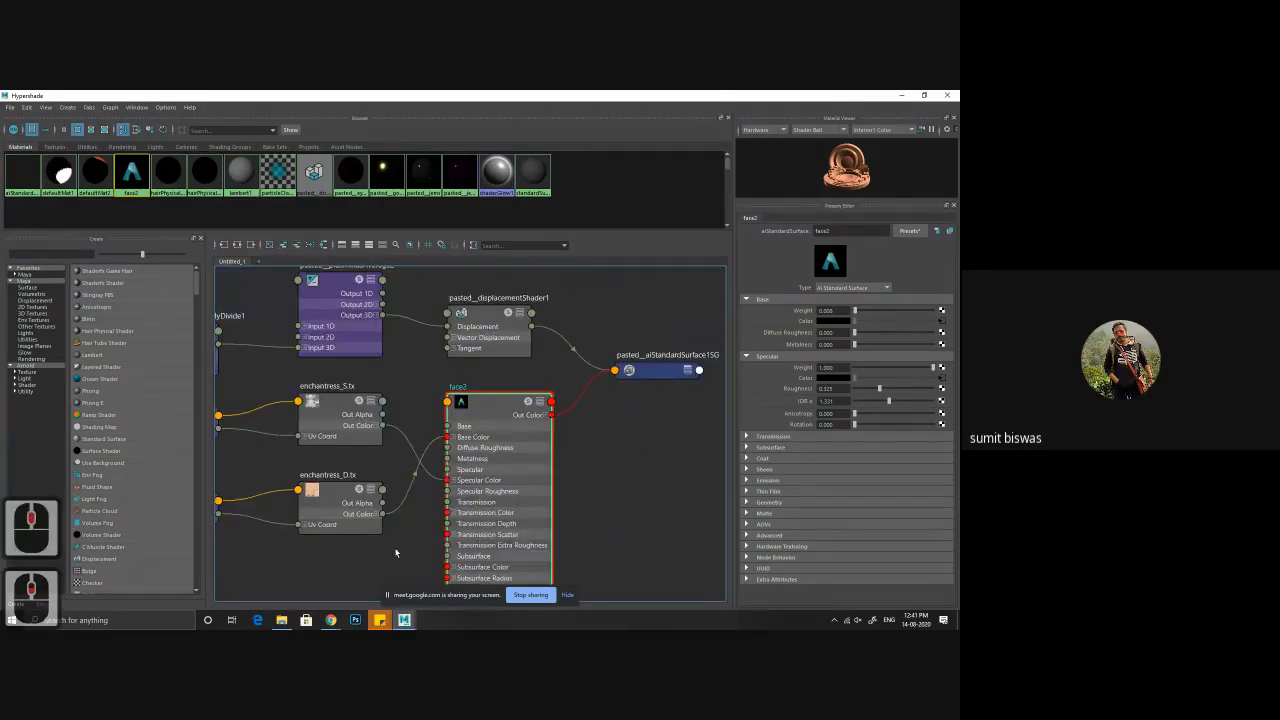
# - Examine the attributes of the enchantress_D.tx texture and how both enchantress textures feed the face2 material
pyautogui.keyDown('alt'); pyautogui.moveTo(400, 543); pyautogui.dragTo(534, 445, button='middle'); pyautogui.keyUp('alt')
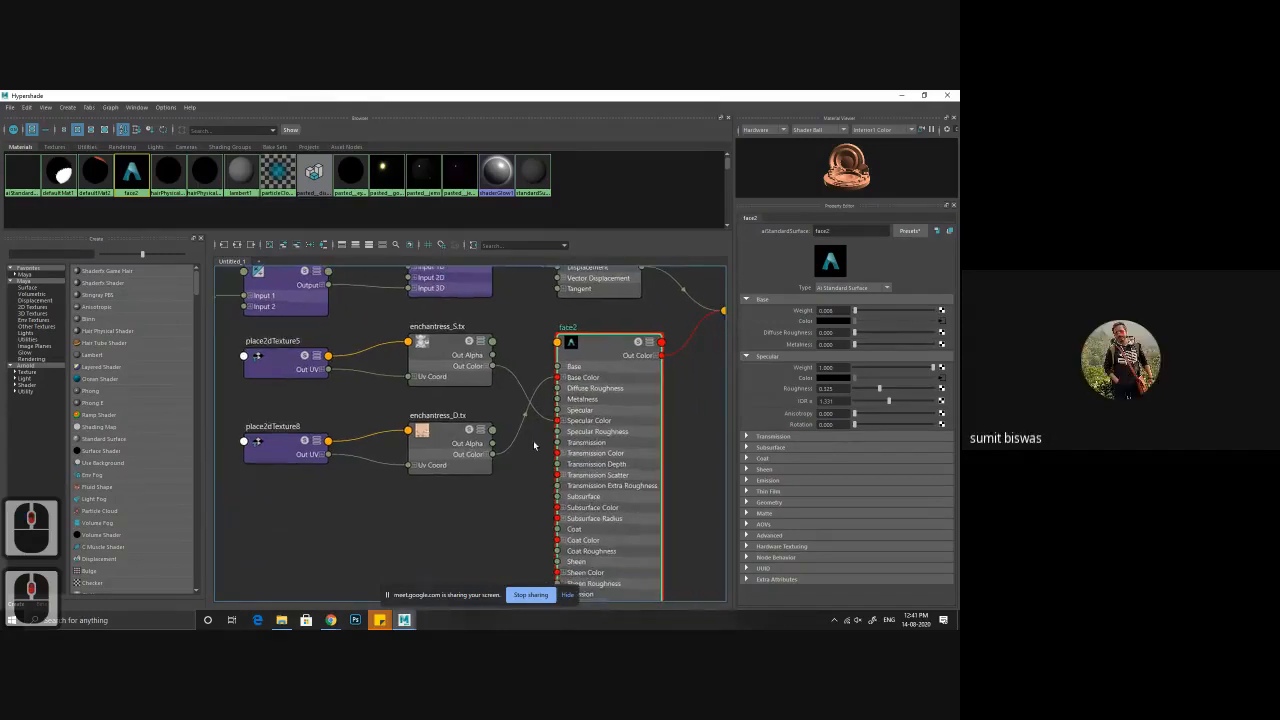
pyautogui.keyDown('alt'); pyautogui.moveTo(681, 401); pyautogui.dragTo(649, 384, button='middle'); pyautogui.keyUp('alt')
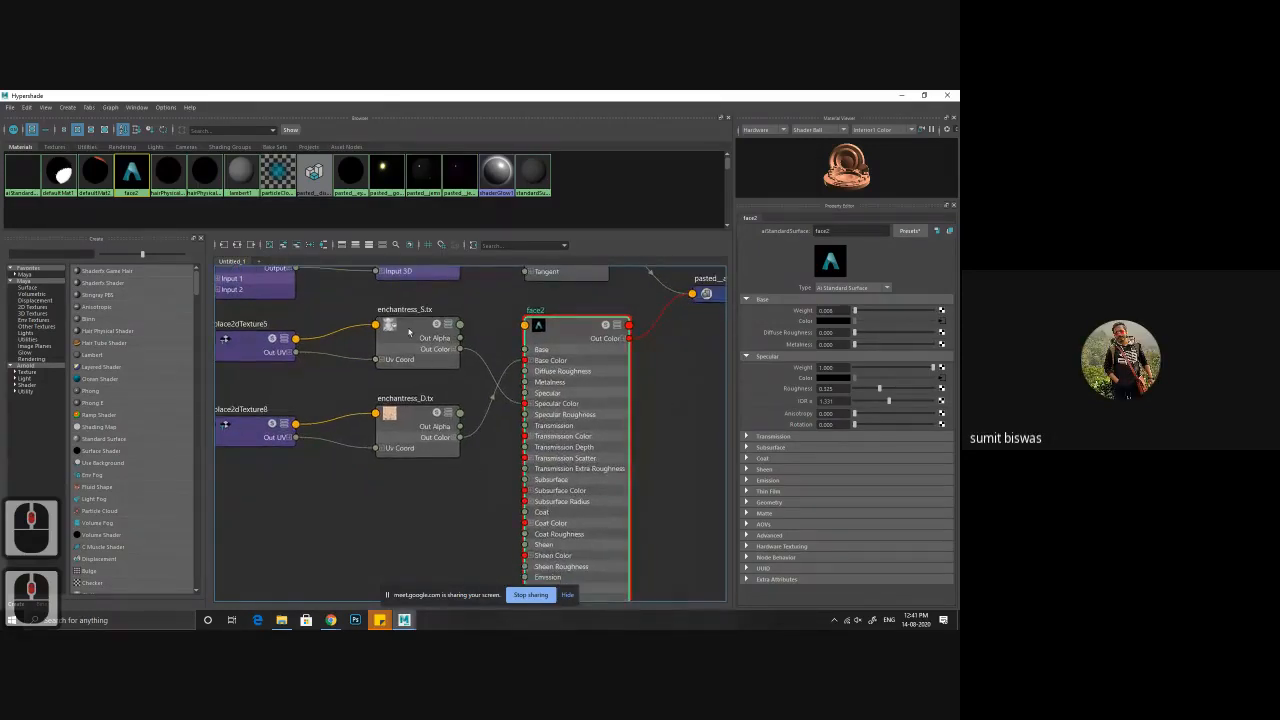
pyautogui.click(397, 424)
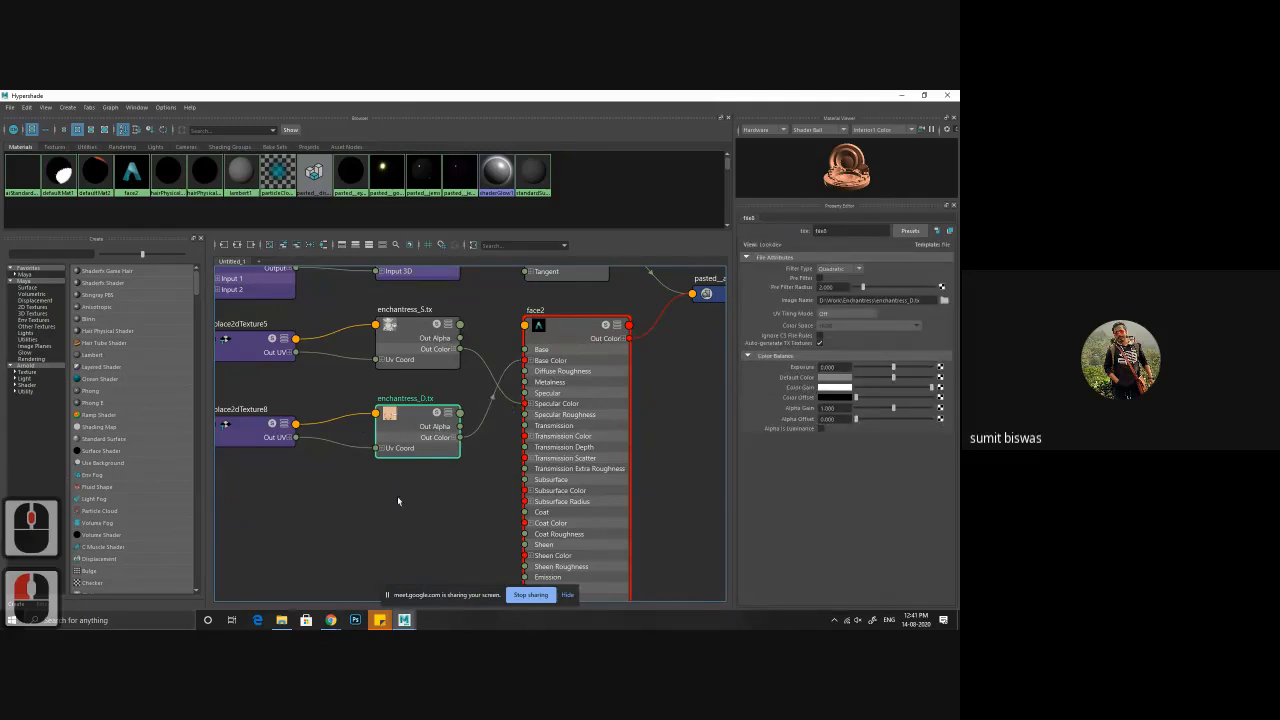
pyautogui.moveTo(398, 501)
pyautogui.keyDown('alt'); pyautogui.mouseDown(button='middle')
pyautogui.moveTo(434, 520)
pyautogui.moveTo(417, 492)
pyautogui.mouseUp(button='middle'); pyautogui.keyUp('alt')
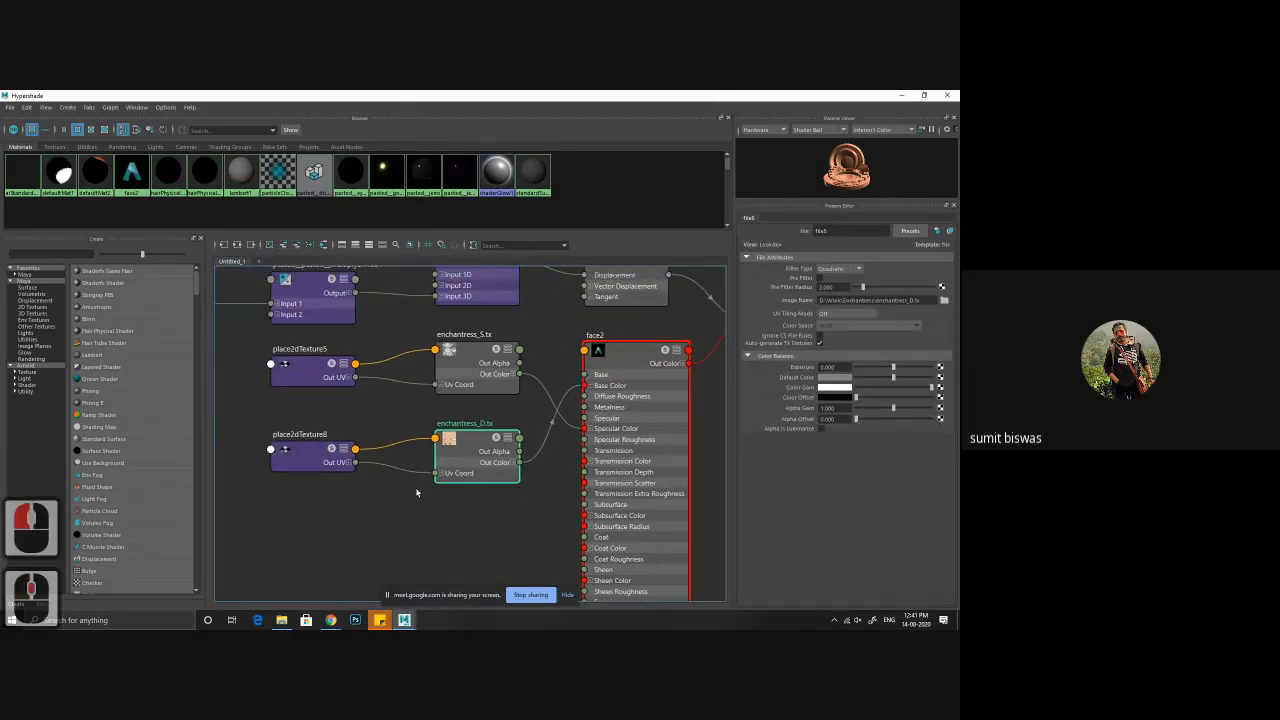
pyautogui.moveTo(558, 317)
pyautogui.keyDown('alt'); pyautogui.mouseDown(button='middle')
pyautogui.moveTo(520, 417)
pyautogui.moveTo(492, 419)
pyautogui.mouseUp(button='middle'); pyautogui.keyUp('alt')
pyautogui.keyDown('alt'); pyautogui.moveTo(629, 431); pyautogui.dragTo(580, 428, button='middle'); pyautogui.keyUp('alt')
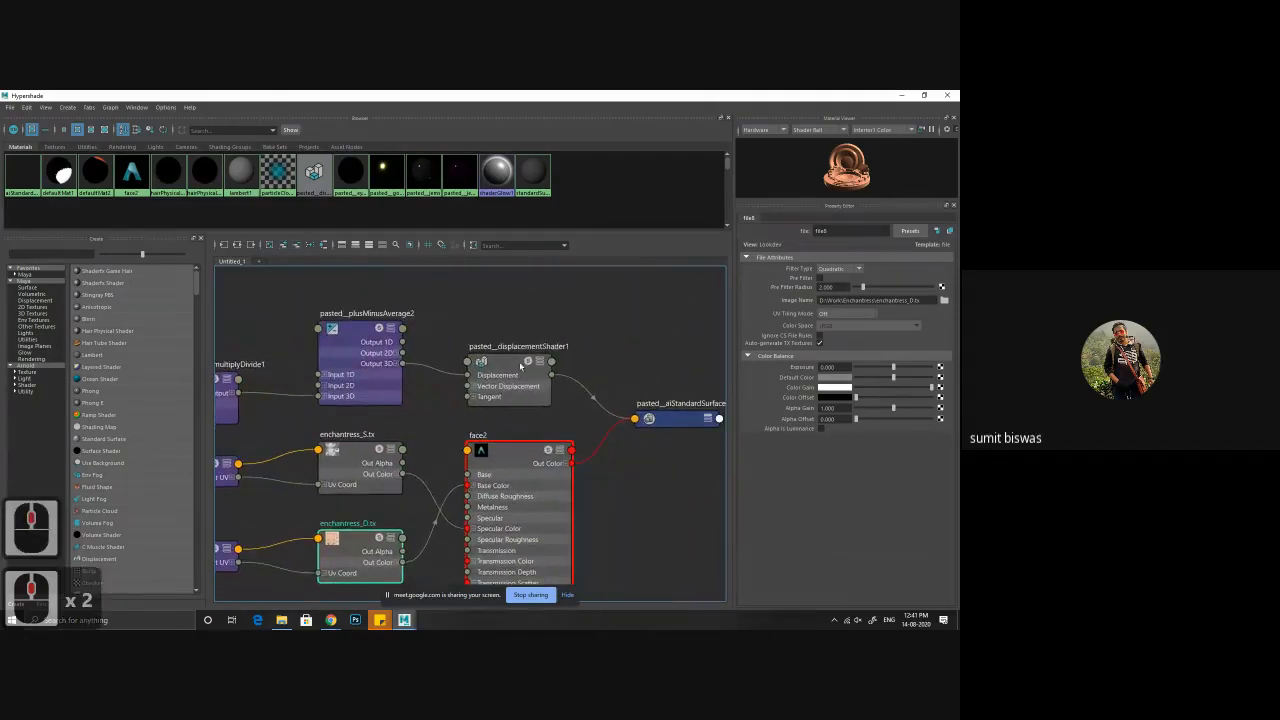
# - Examine the displacement chain from the FemaleHead displacement texture through the multiplyDivide and plusMinusAverage nodes to the displacement shader
pyautogui.keyDown('alt'); pyautogui.moveTo(291, 336); pyautogui.dragTo(583, 316, button='middle'); pyautogui.keyUp('alt')
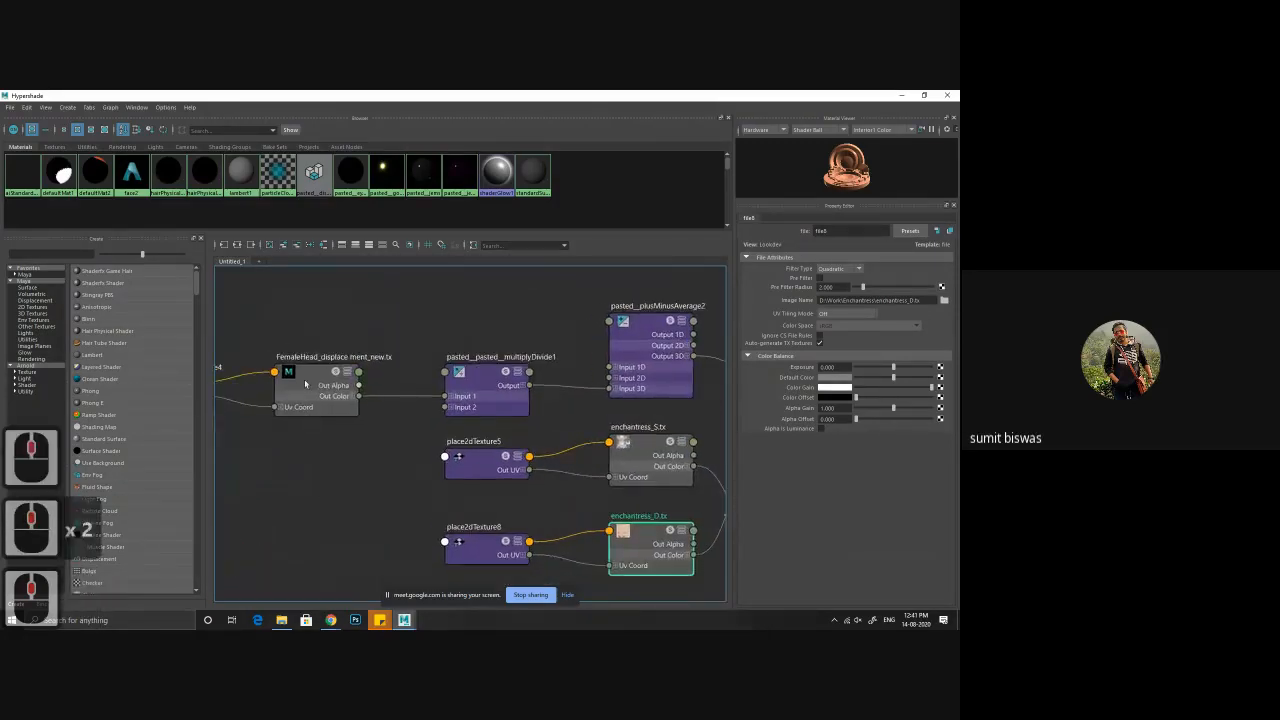
pyautogui.keyDown('alt'); pyautogui.moveTo(299, 475); pyautogui.dragTo(418, 460, button='middle'); pyautogui.keyUp('alt')
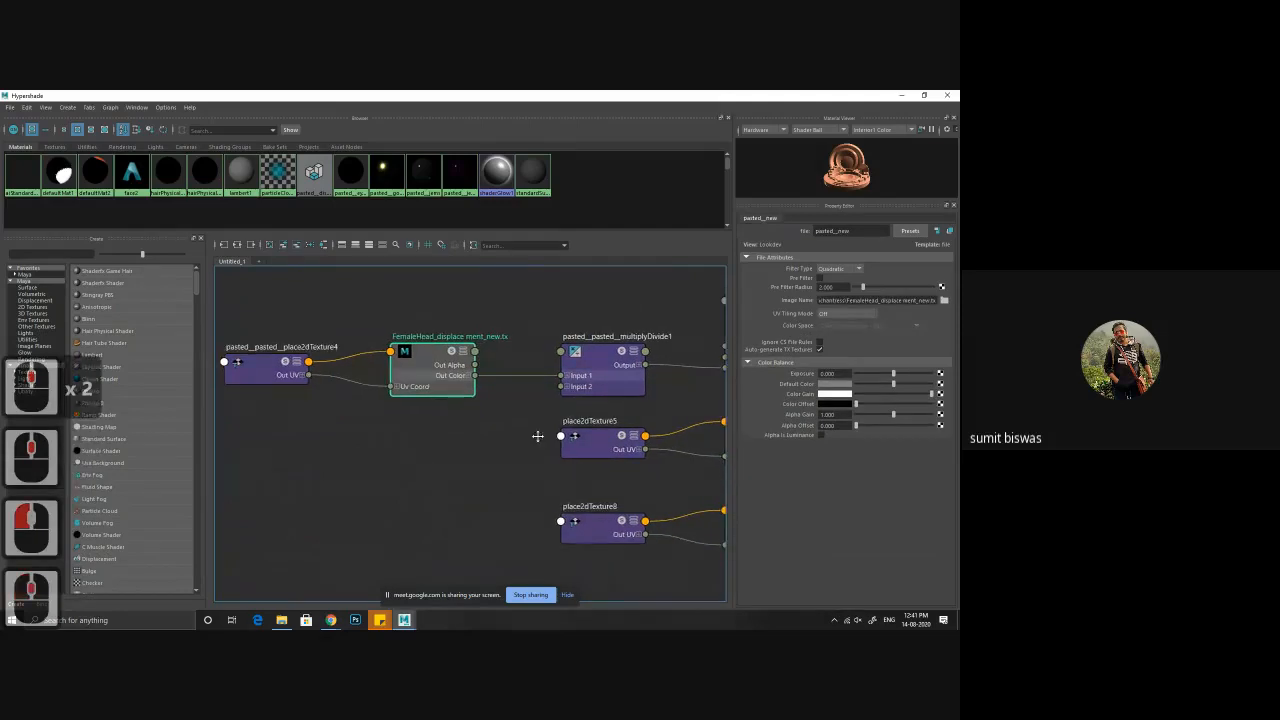
pyautogui.keyDown('alt'); pyautogui.moveTo(538, 438); pyautogui.dragTo(436, 437, button='middle'); pyautogui.keyUp('alt')
pyautogui.click(489, 376)
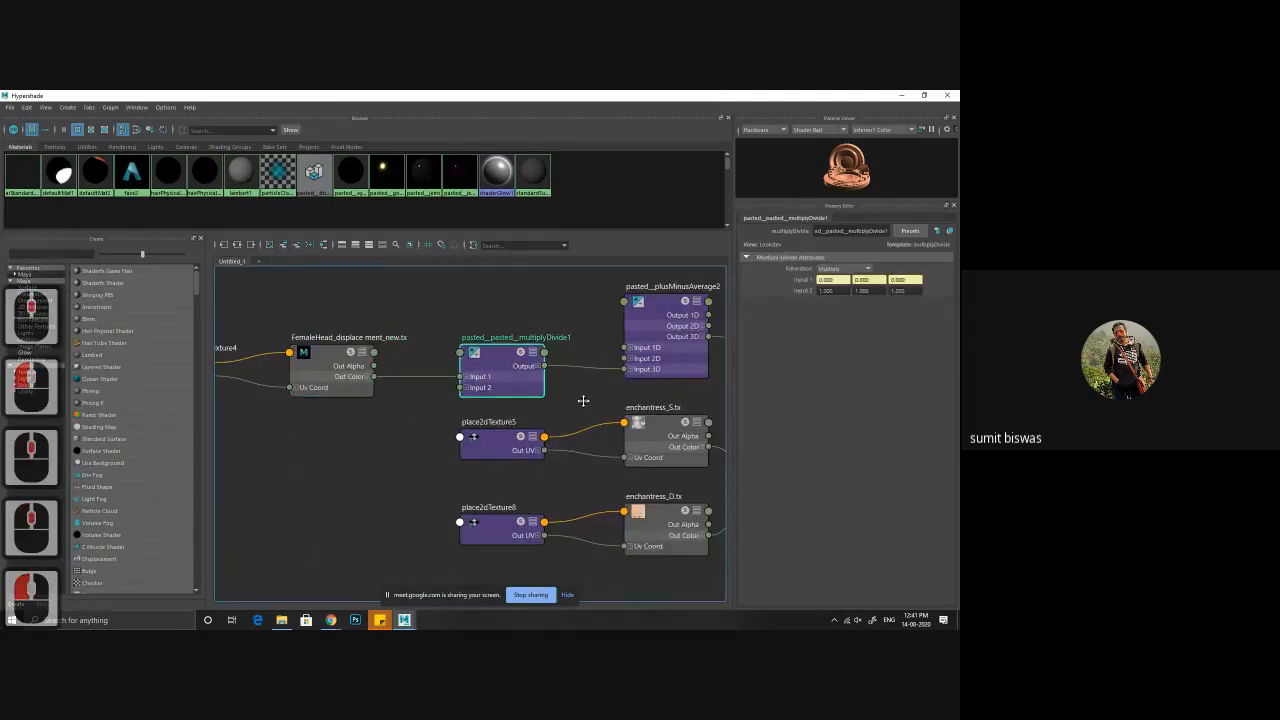
pyautogui.keyDown('alt'); pyautogui.moveTo(705, 396); pyautogui.dragTo(645, 413, button='middle'); pyautogui.keyUp('alt')
pyautogui.click(612, 385)
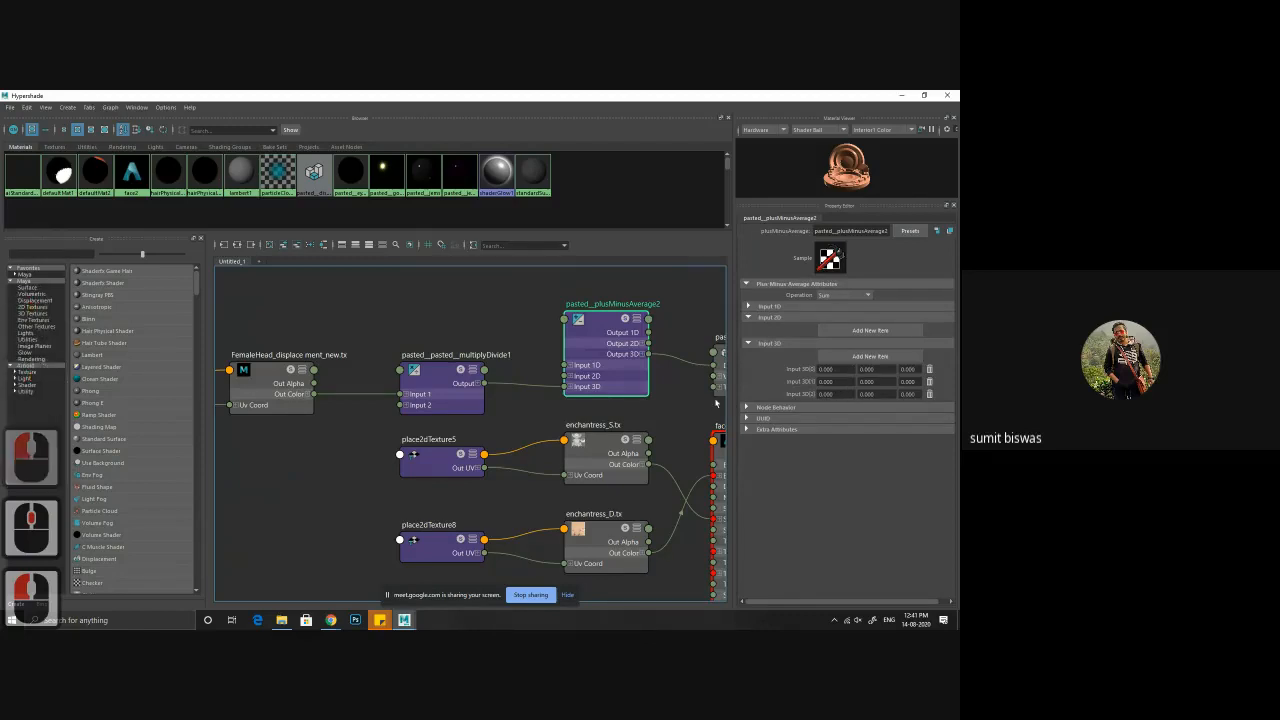
pyautogui.keyDown('alt'); pyautogui.moveTo(675, 390); pyautogui.dragTo(473, 391, button='middle'); pyautogui.keyUp('alt')
pyautogui.click(551, 366)
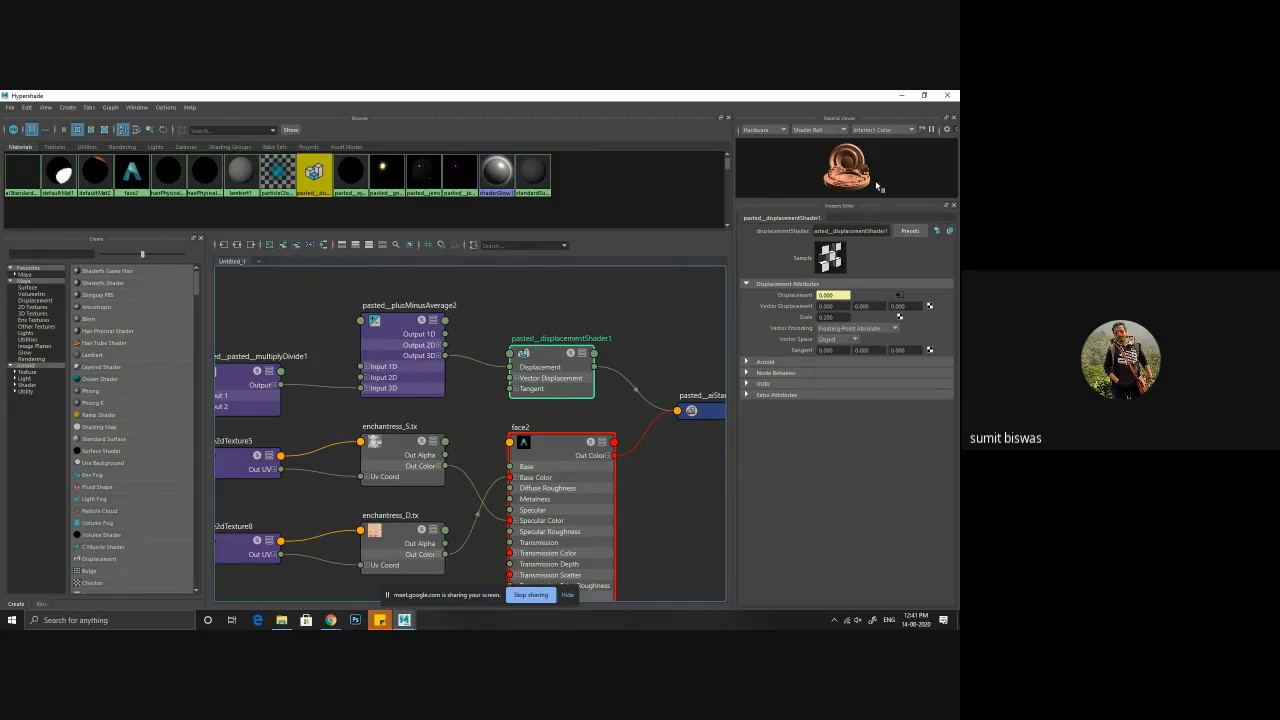
# - Minimize Hypershade and set the render image size preset to 320x240 in the render settings
pyautogui.click(904, 97)
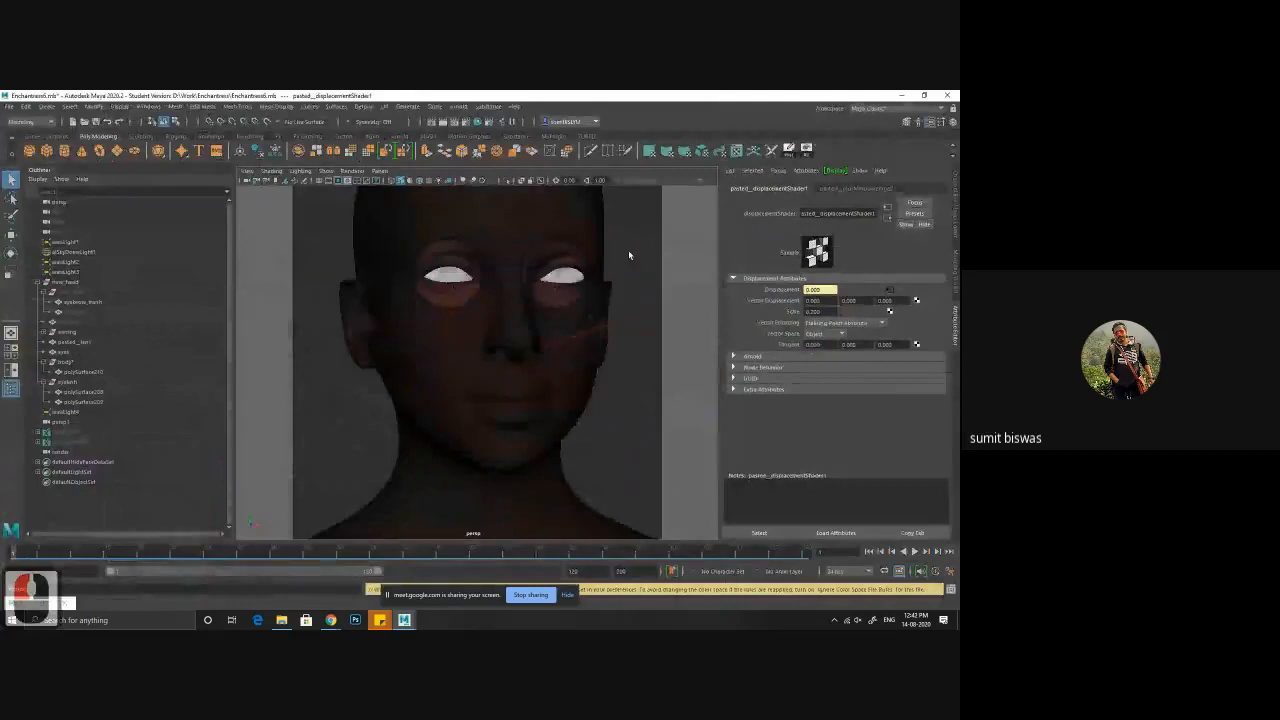
pyautogui.click(466, 126)
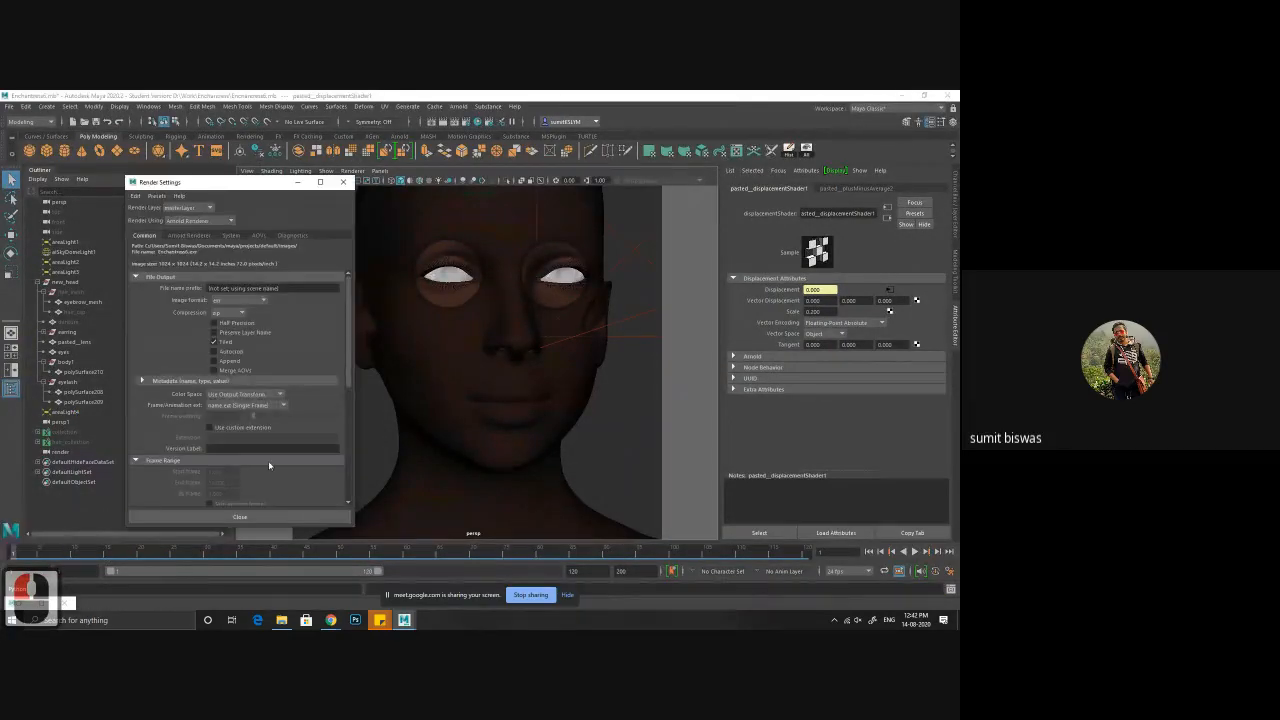
pyautogui.scroll(-4, 270, 454)
pyautogui.scroll(-4, 270, 454)
pyautogui.click(246, 367)
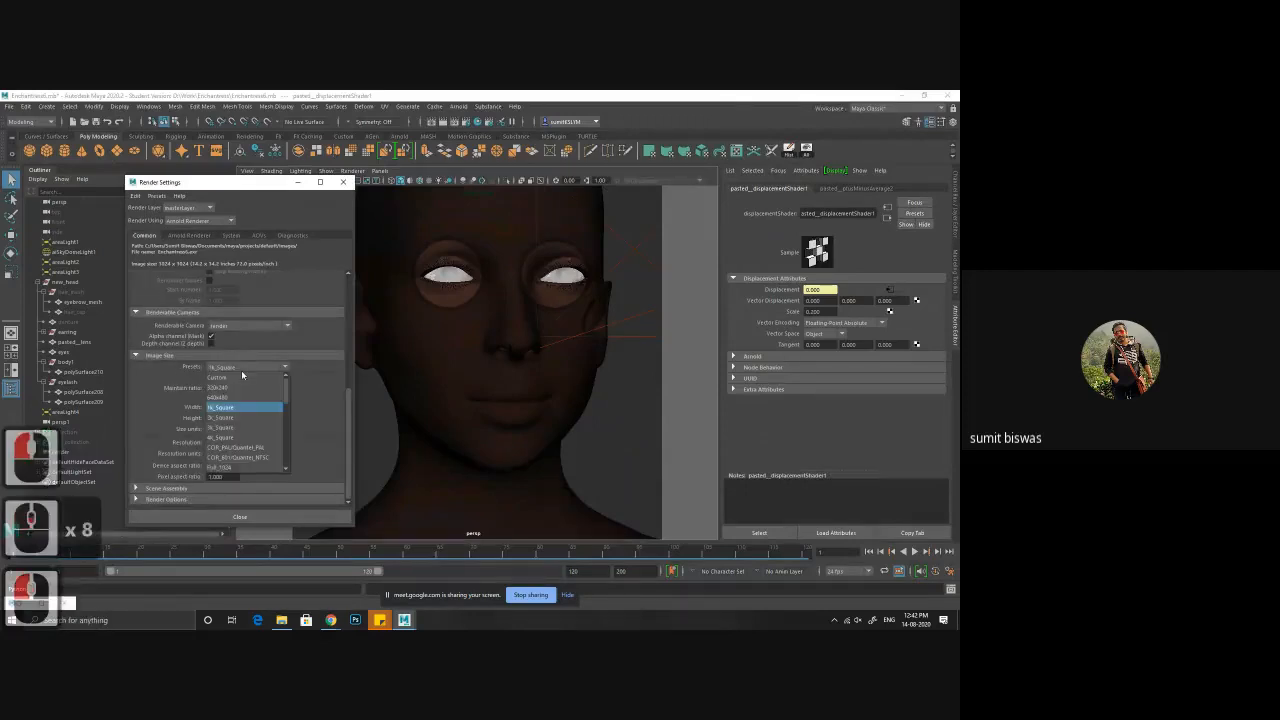
pyautogui.click(235, 388)
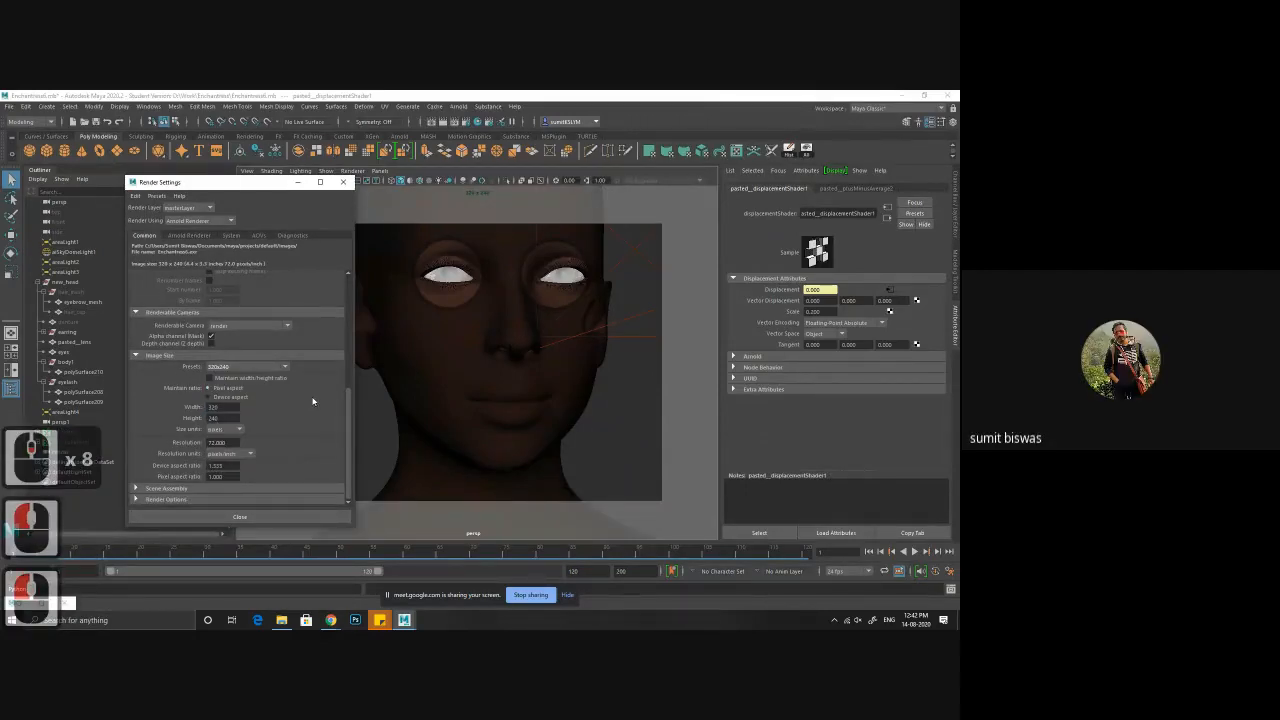
pyautogui.click(240, 516)
# - Frame the face at a slight angle, render the current view, and close the render window
pyautogui.keyDown('alt'); pyautogui.moveTo(487, 380); pyautogui.dragTo(471, 368); pyautogui.keyUp('alt')
pyautogui.keyDown('alt'); pyautogui.moveTo(471, 368); pyautogui.dragTo(454, 406, button='middle'); pyautogui.keyUp('alt')
pyautogui.keyDown('alt'); pyautogui.moveTo(454, 406); pyautogui.dragTo(466, 409, button='right'); pyautogui.keyUp('alt')
pyautogui.keyDown('alt'); pyautogui.moveTo(457, 409); pyautogui.dragTo(466, 400); pyautogui.keyUp('alt')
pyautogui.keyDown('alt'); pyautogui.moveTo(466, 400); pyautogui.dragTo(472, 406, button='middle'); pyautogui.keyUp('alt')
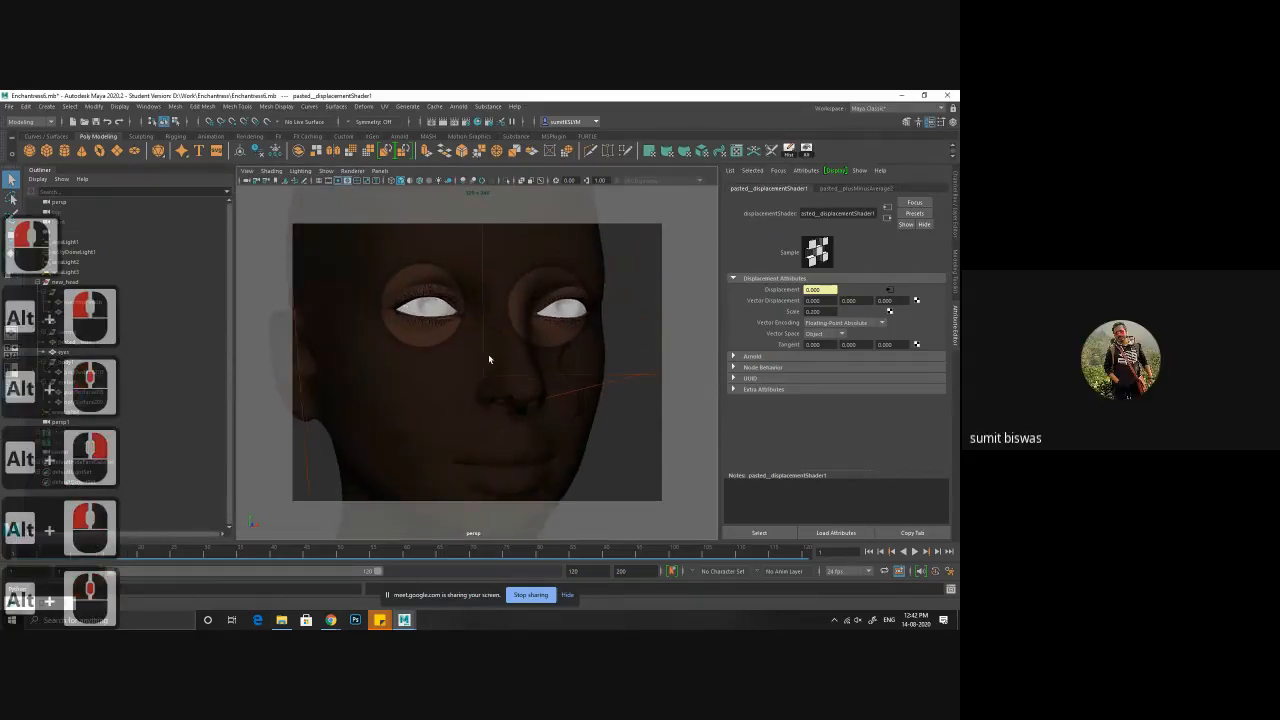
pyautogui.click(451, 122)
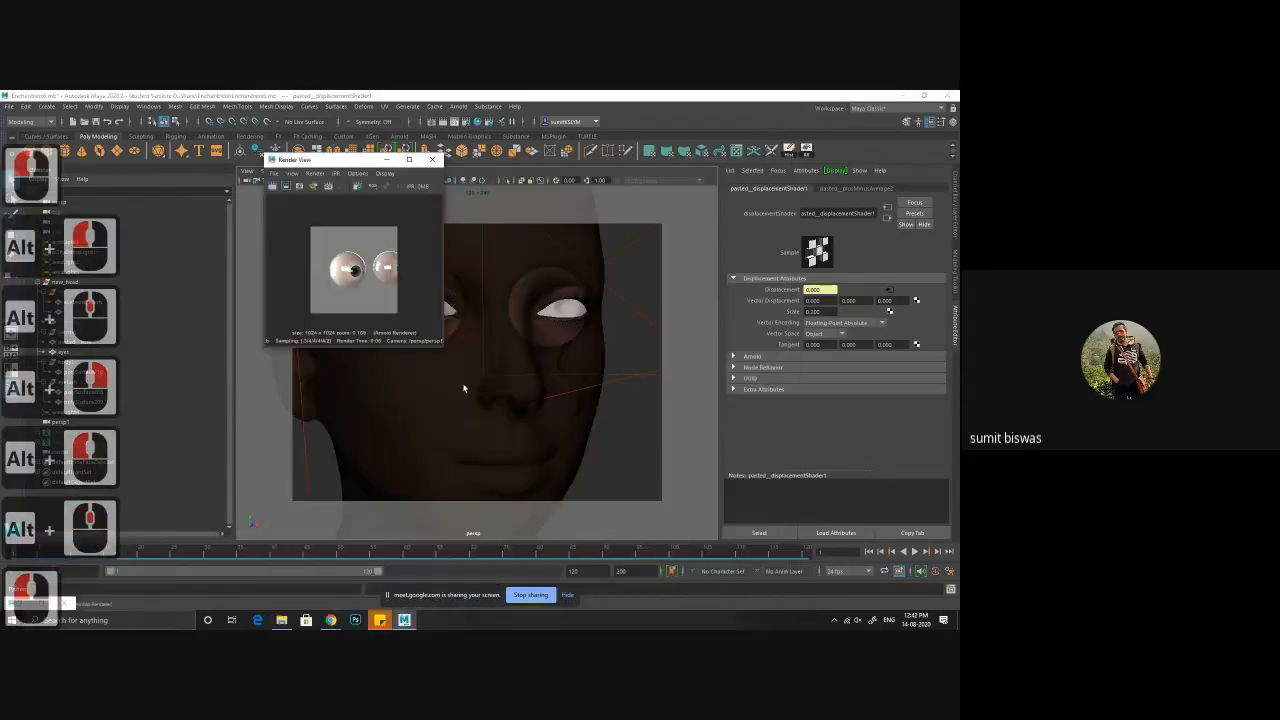
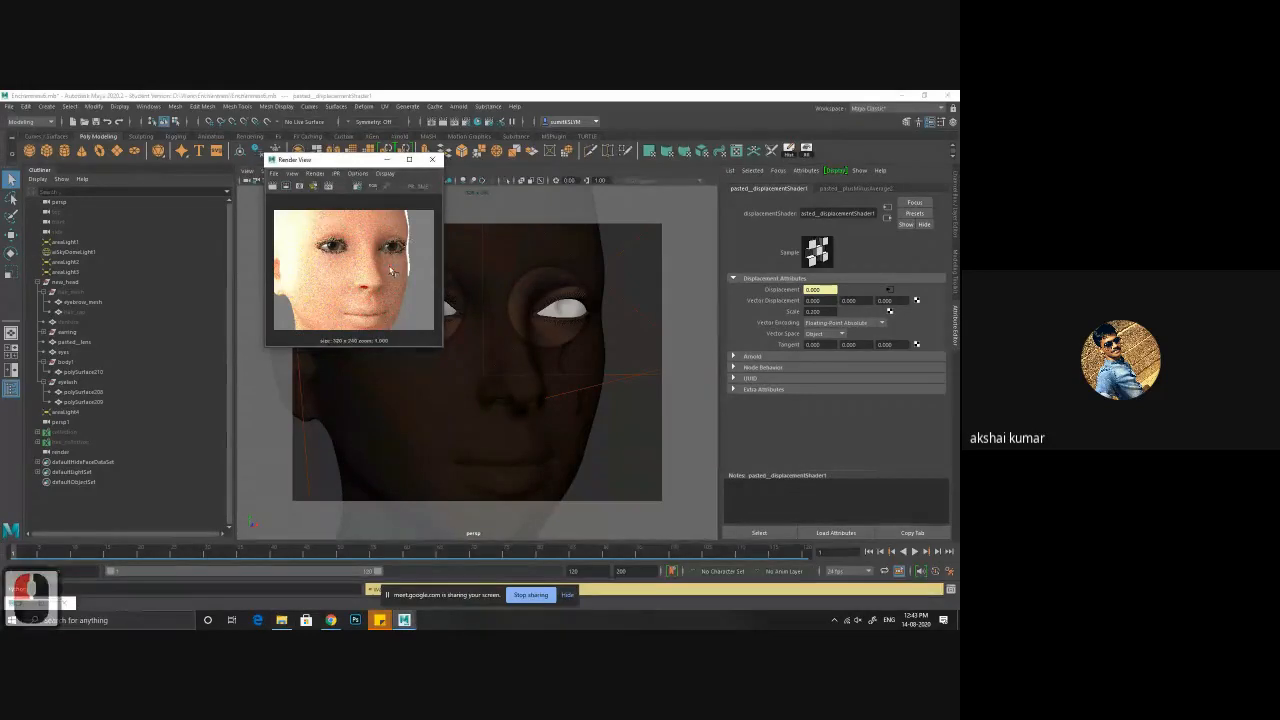
pyautogui.click(432, 159)
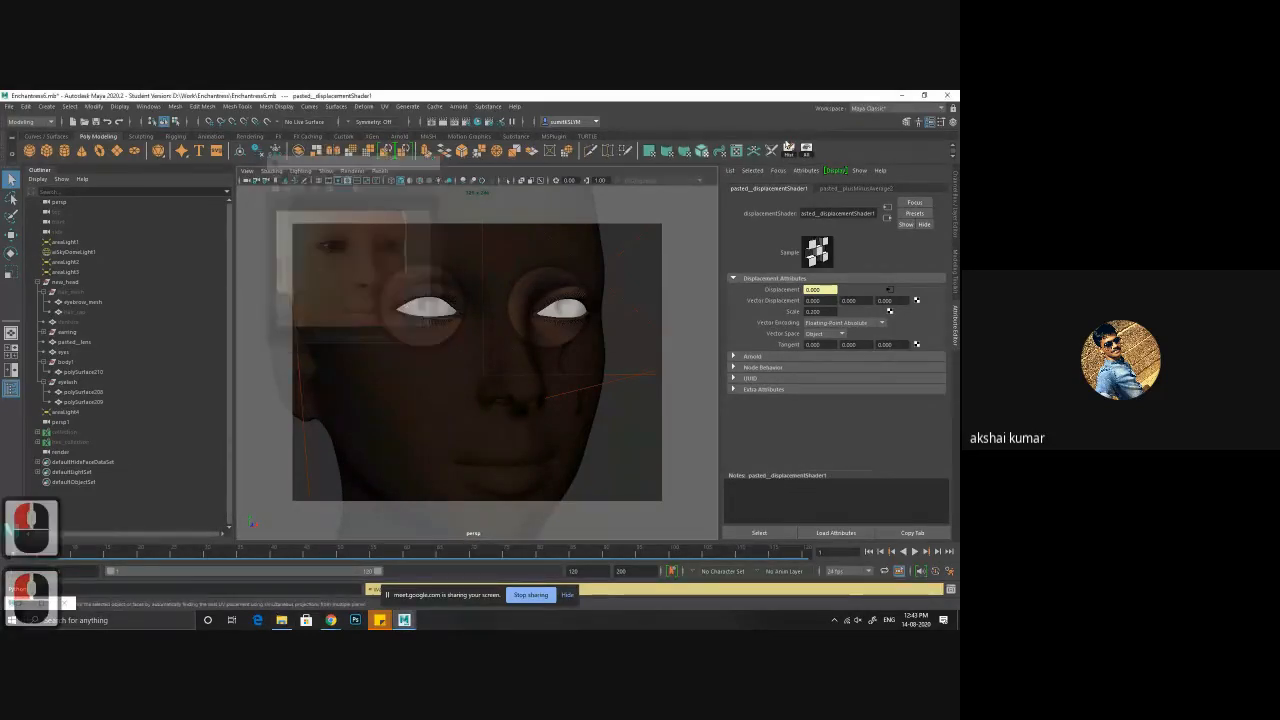
# - Minimize Maya, launch ZBrush from the desktop, and dismiss its home page
pyautogui.click(900, 95)
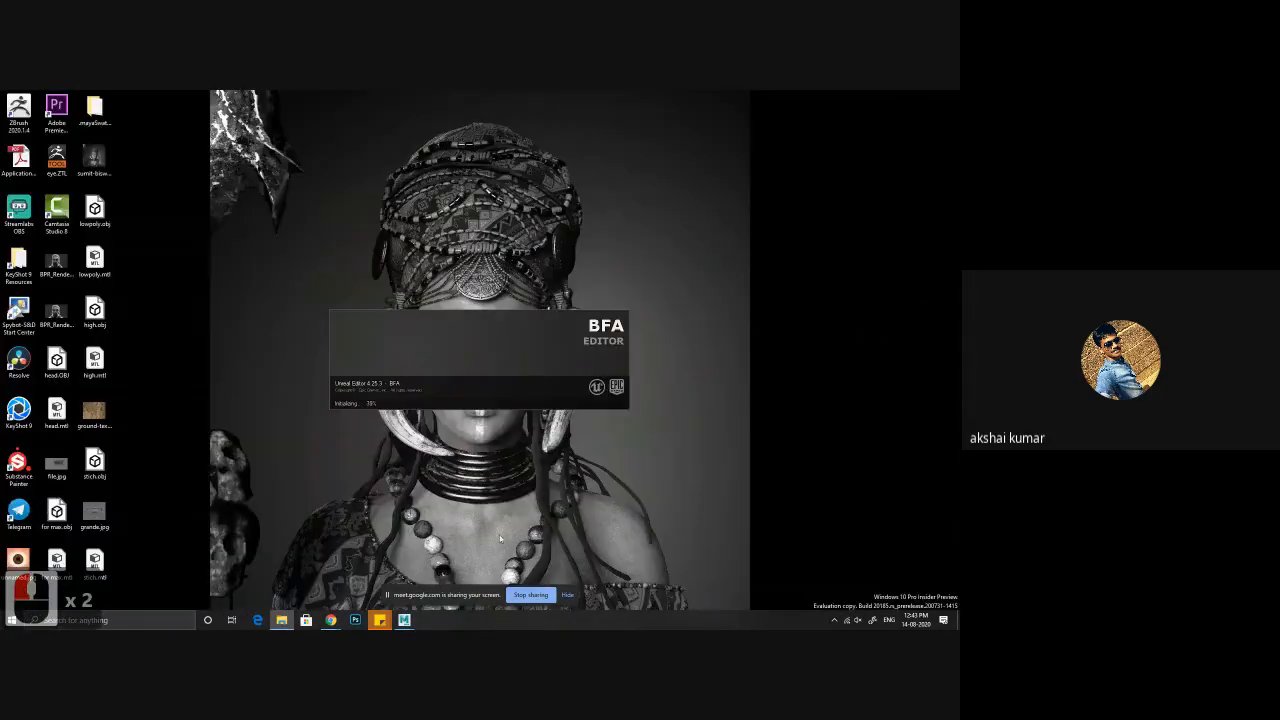
pyautogui.moveTo(363, 100)
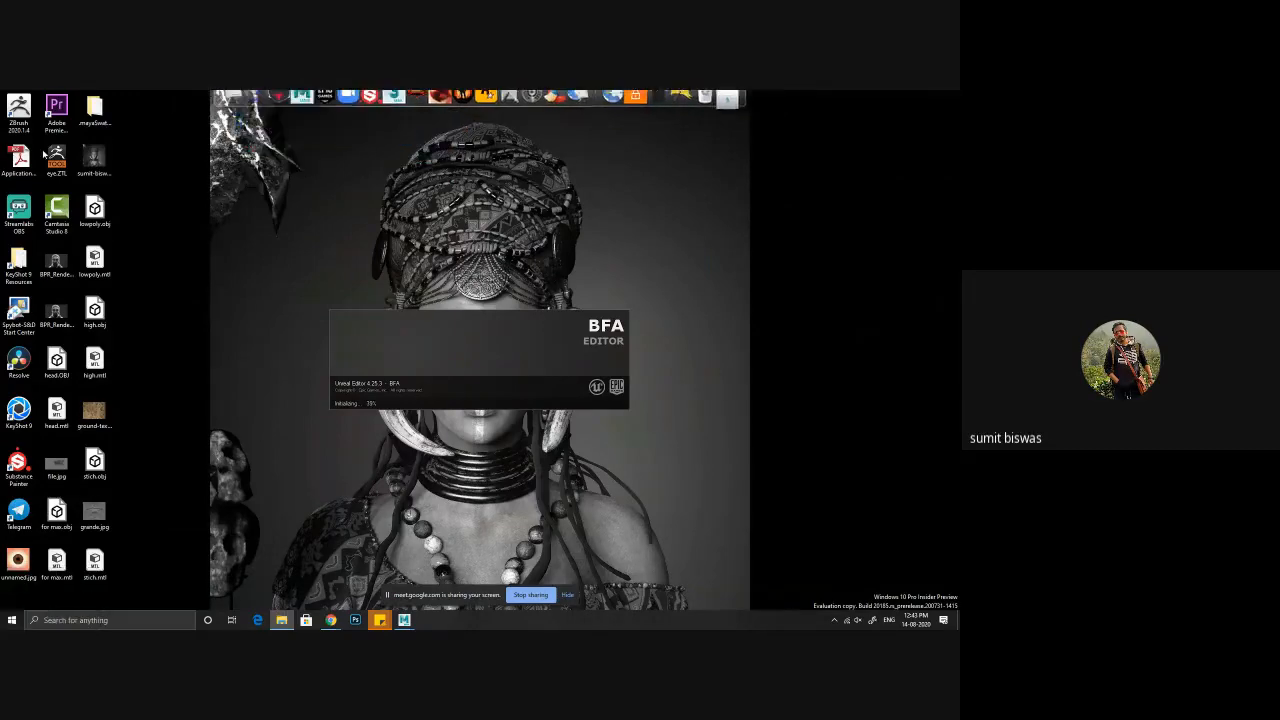
pyautogui.doubleClick(19, 109)
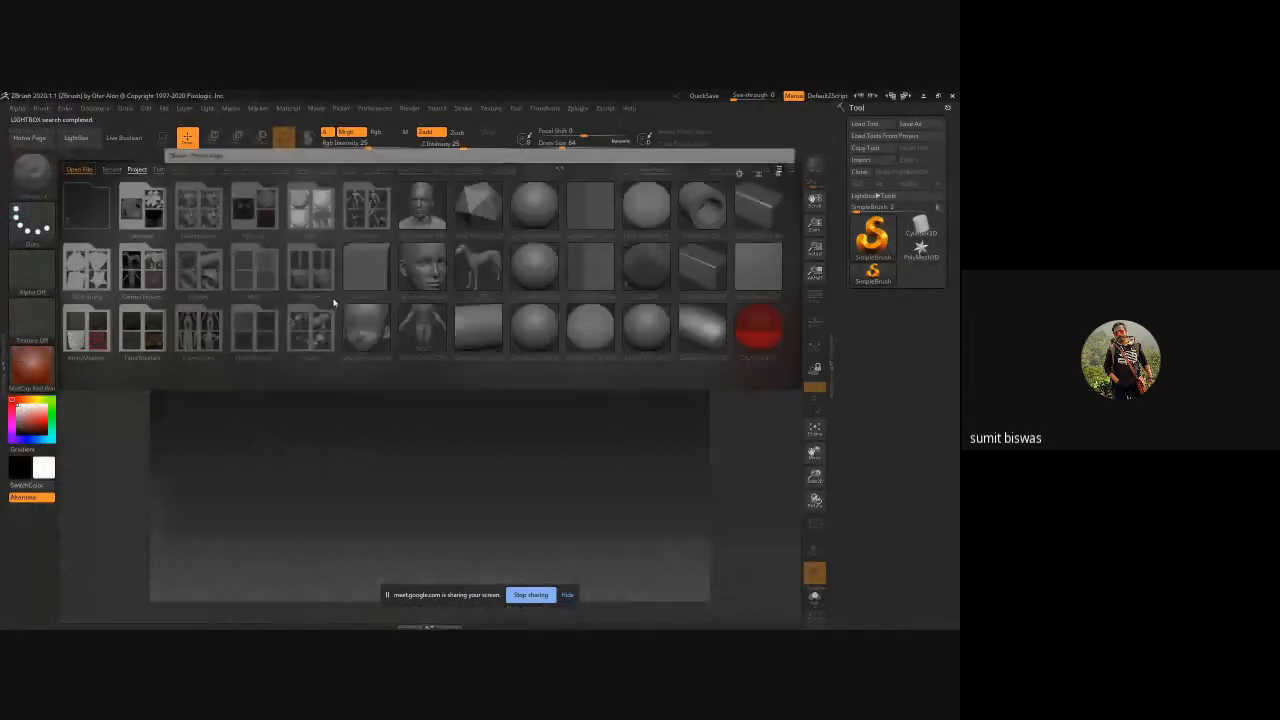
pyautogui.click(787, 170)
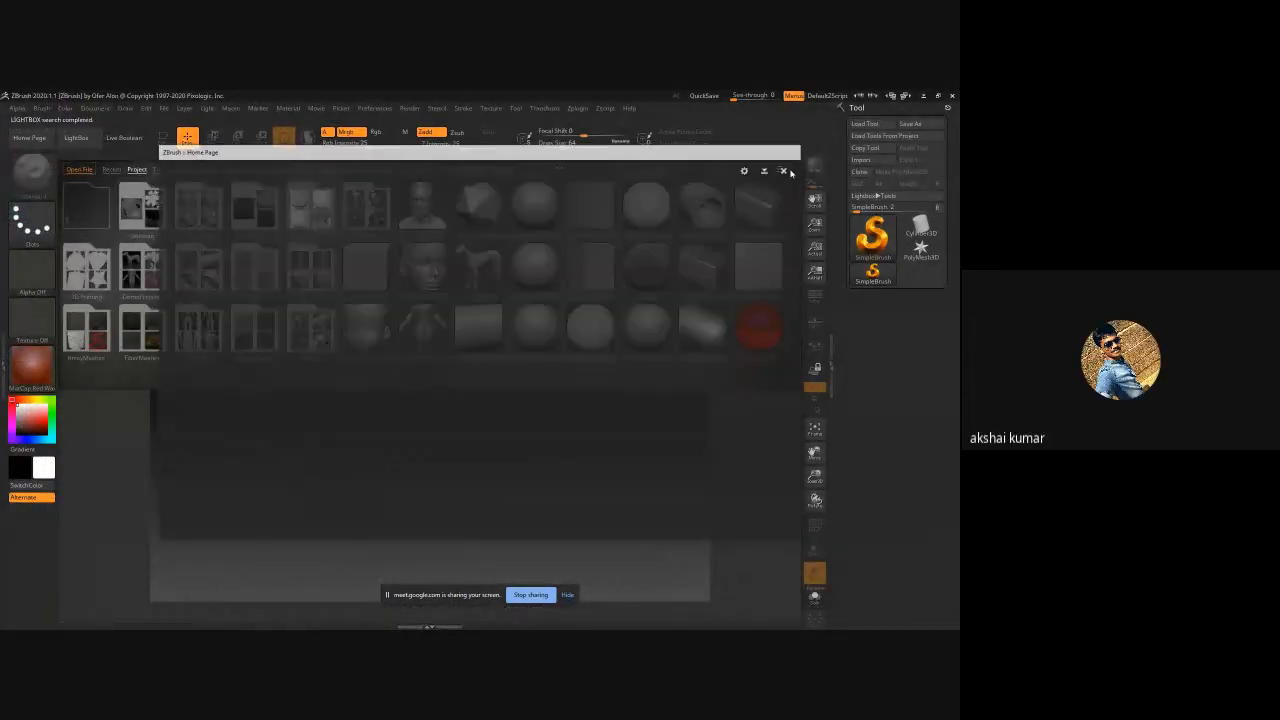
pyautogui.click(748, 171)
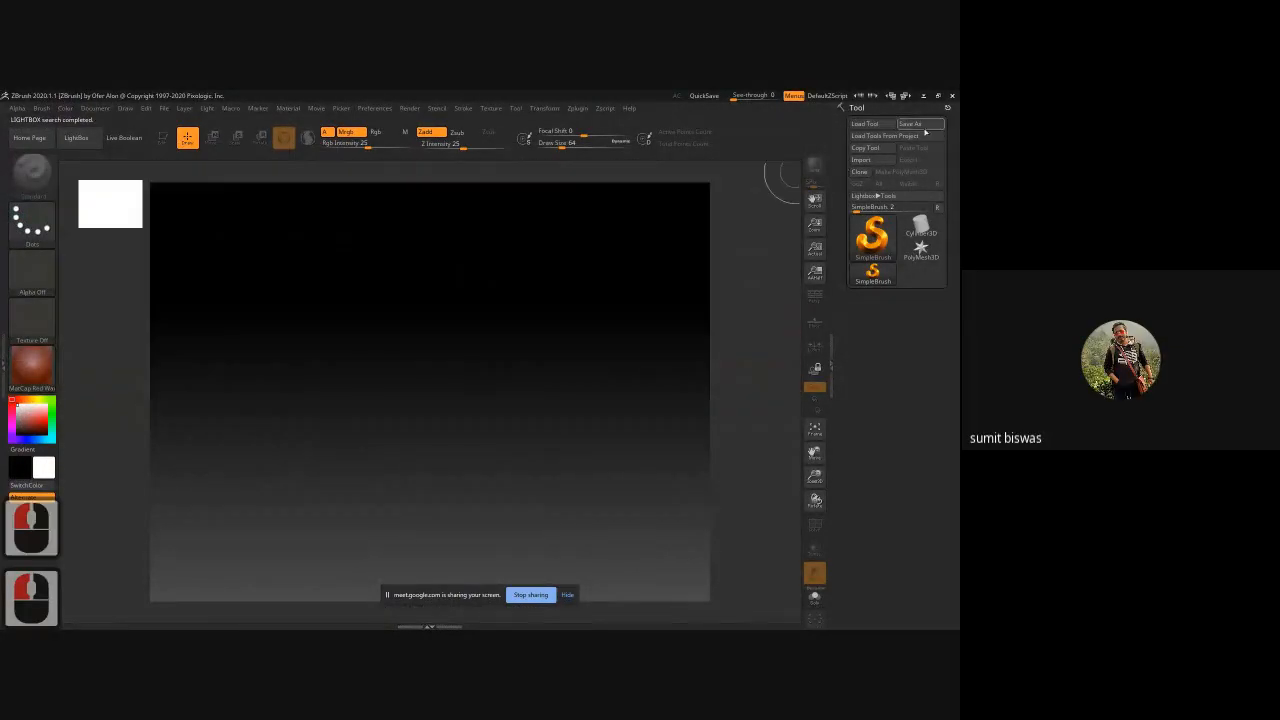
# - Load the tool PM3D_Sphere3D_1.ZTL from New folder inside the Sculpting Human head folder
pyautogui.click(865, 123)
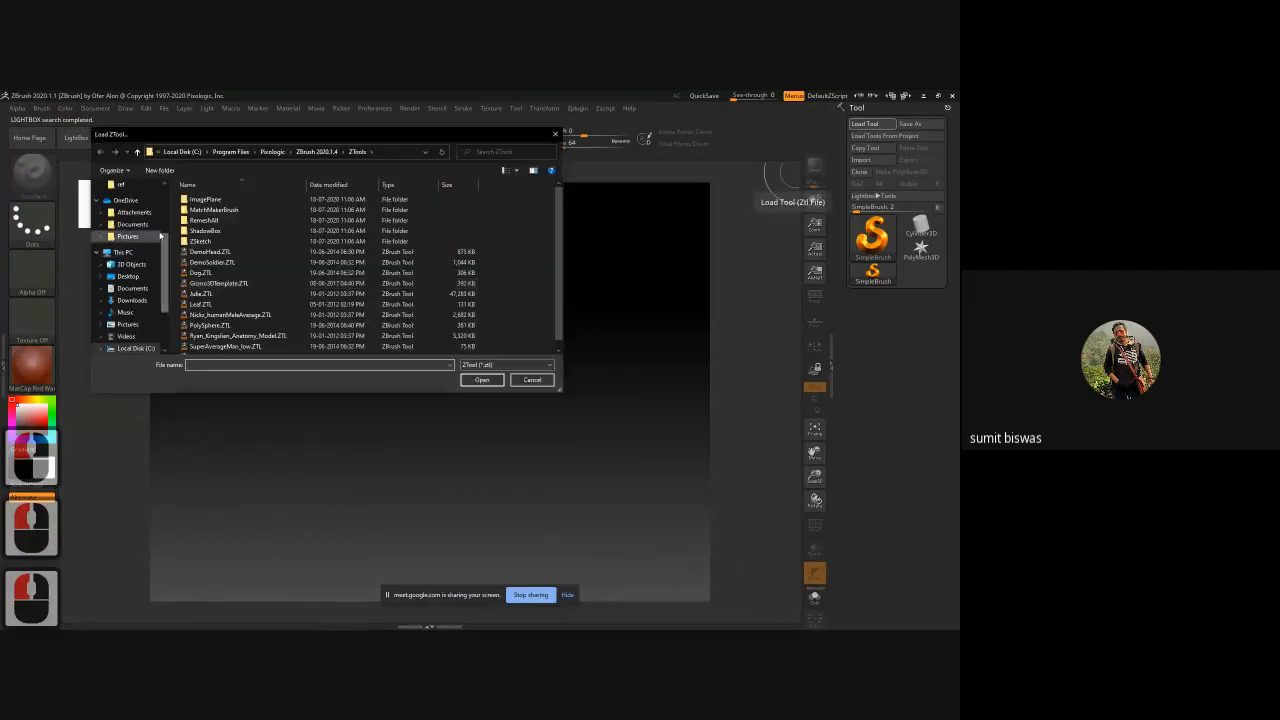
pyautogui.scroll(3, 160, 235)
pyautogui.doubleClick(131, 232)
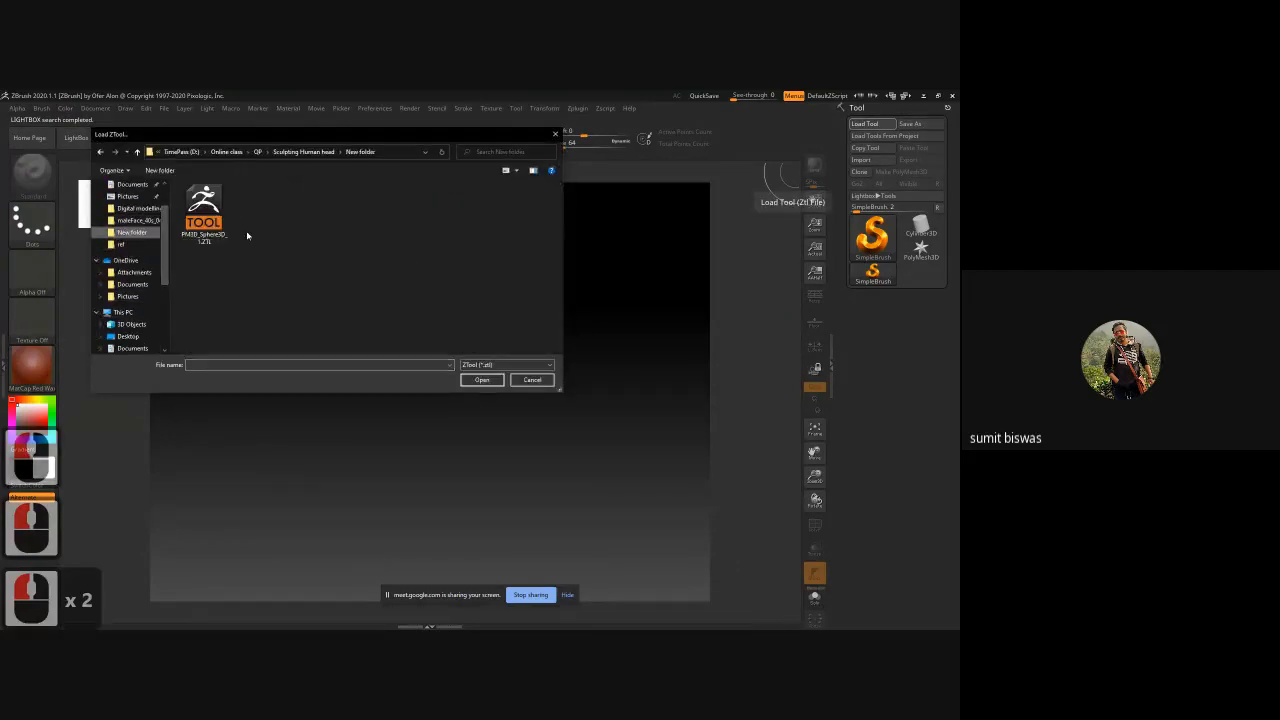
pyautogui.doubleClick(228, 225)
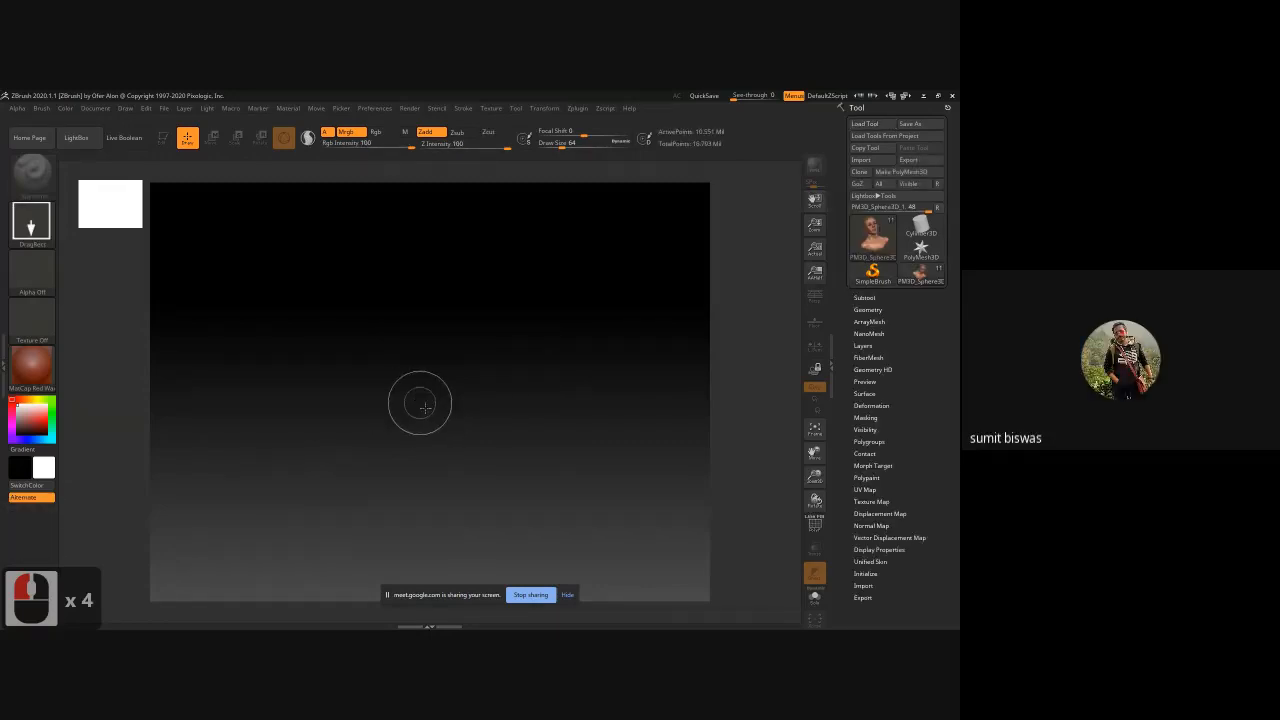
# - Draw the bearded bust on the canvas, enter Edit mode, and frame the face
pyautogui.keyDown('shift'); pyautogui.moveTo(425, 430); pyautogui.dragTo(559, 430); pyautogui.keyUp('shift')
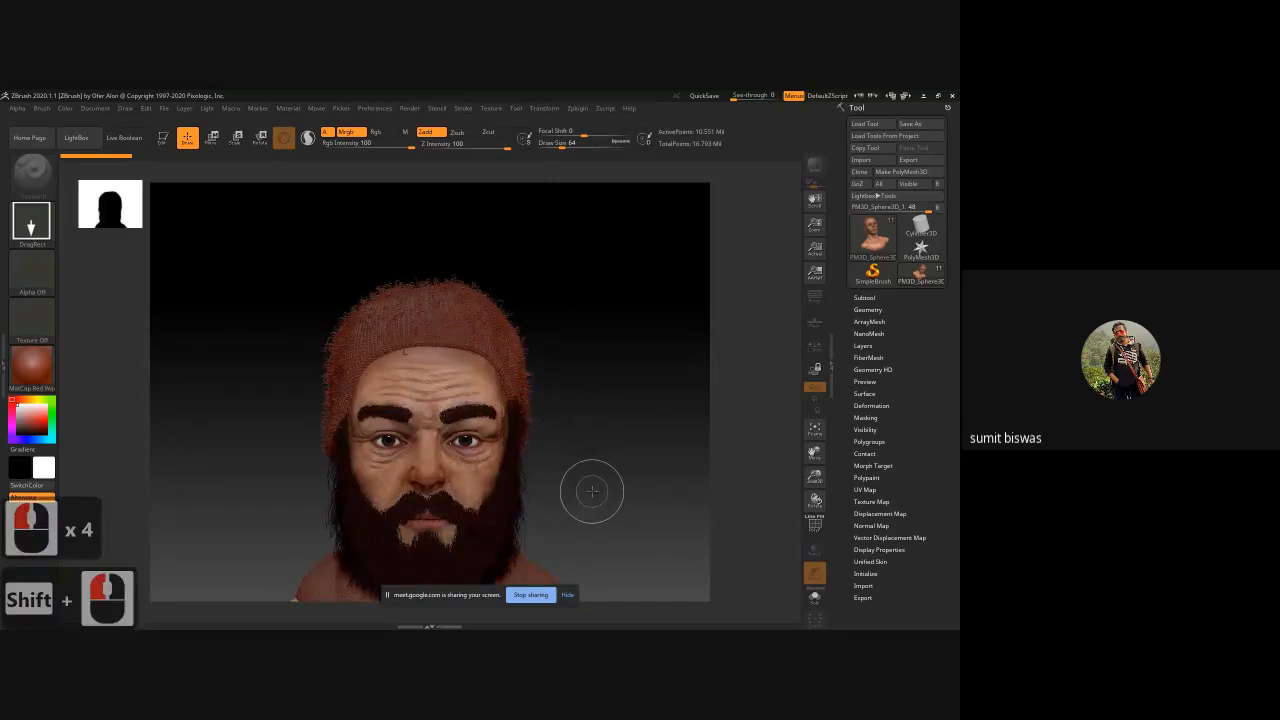
pyautogui.press('t')
pyautogui.press('alt')
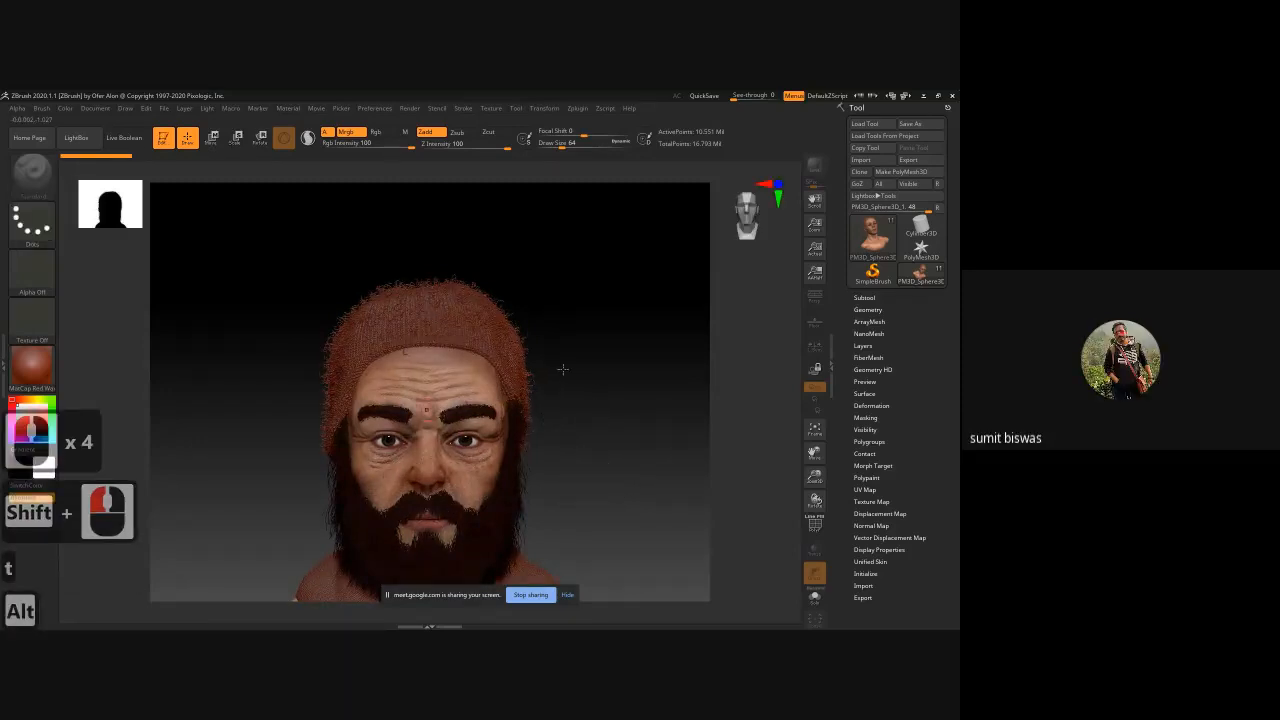
pyautogui.keyDown('alt'); pyautogui.moveTo(562, 380); pyautogui.dragTo(562, 252); pyautogui.keyUp('alt')
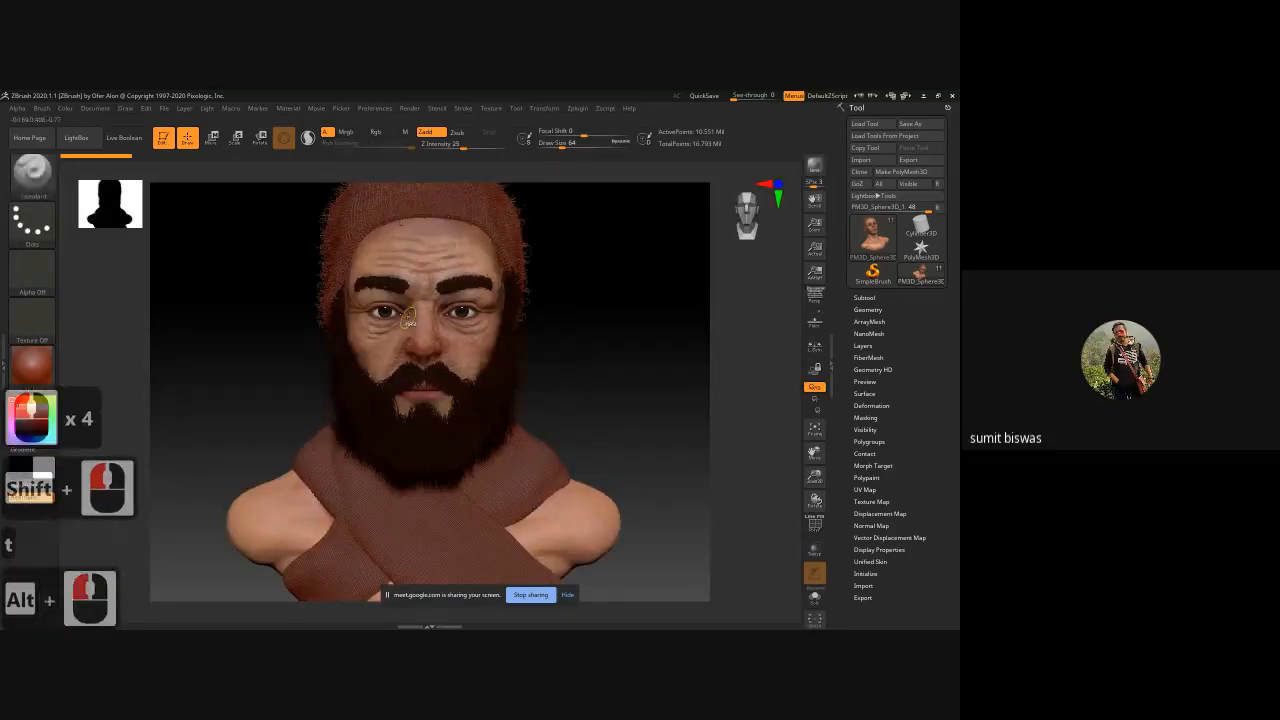
pyautogui.keyDown('alt'); pyautogui.moveTo(160, 330); pyautogui.dragTo(145, 408); pyautogui.keyUp('alt')
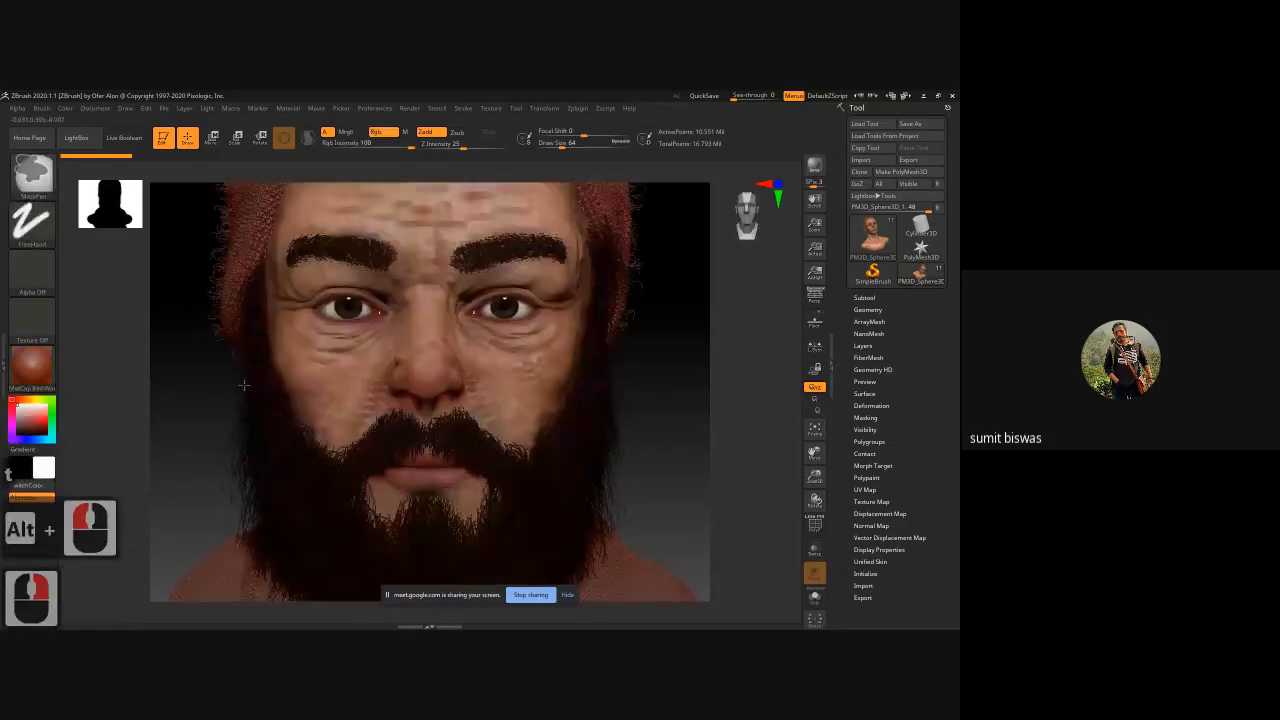
# - Switch the material to Flat Color and make the head the active subtool
pyautogui.click(27, 378)
pyautogui.click(271, 488)
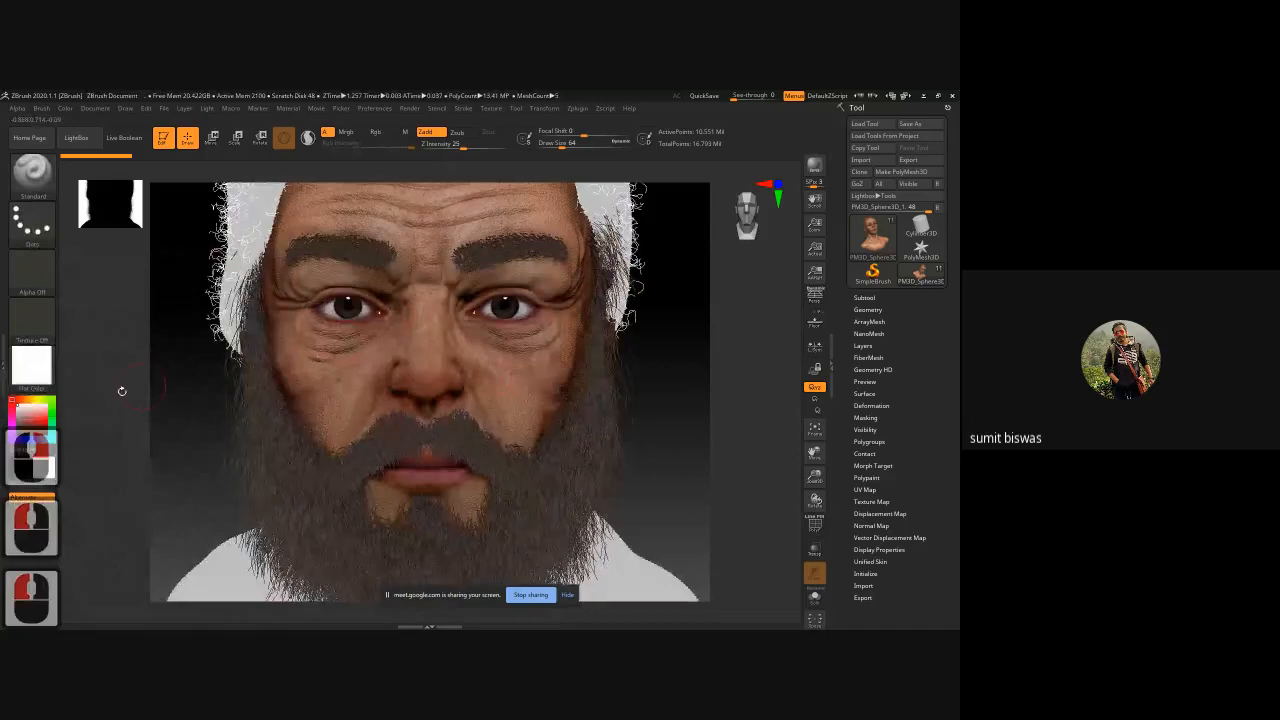
pyautogui.keyDown('alt'); pyautogui.click(443, 228); pyautogui.keyUp('alt')
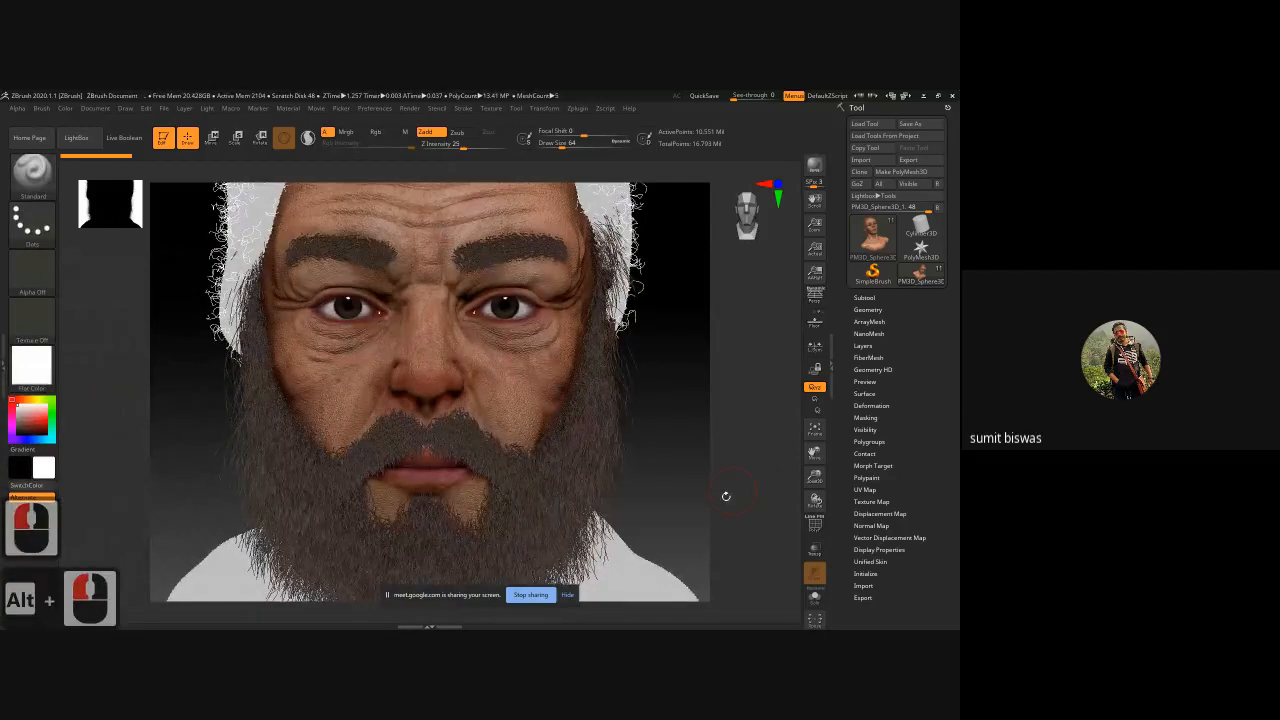
# - Isolate the head subtool with Solo, fit the whole bust in view, and expand the Subtool list
pyautogui.click(815, 597)
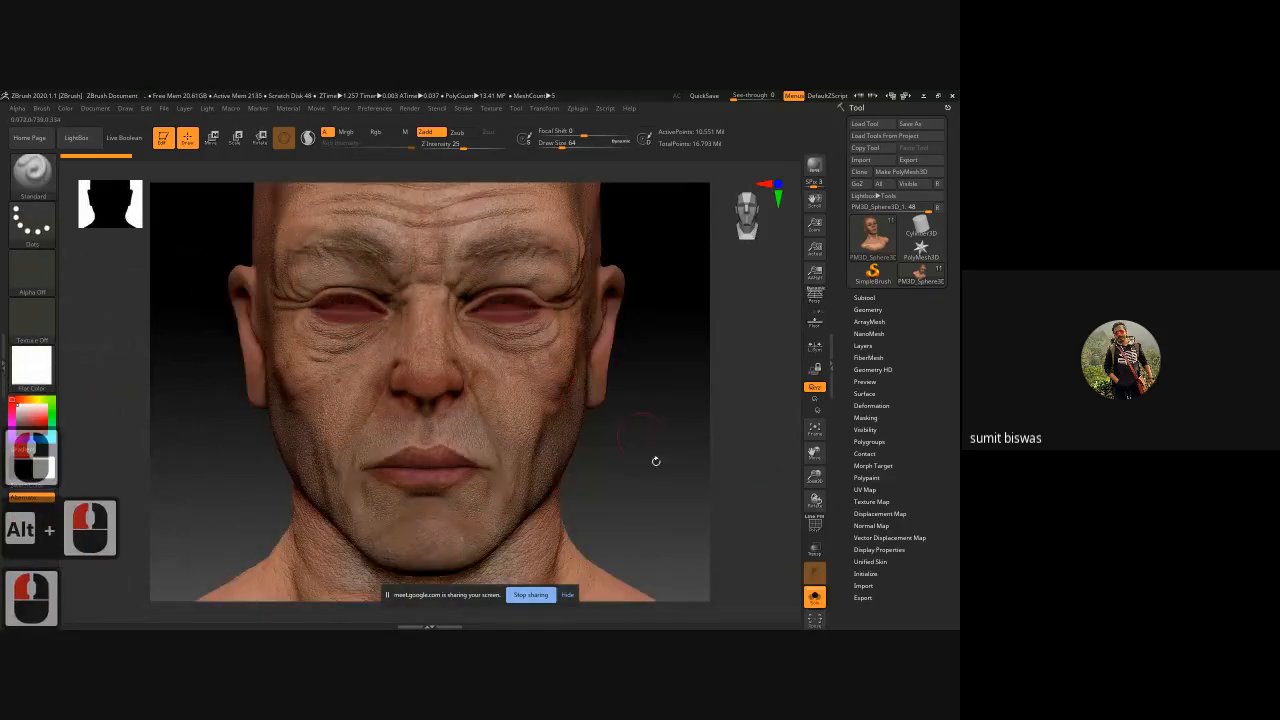
pyautogui.keyDown('ctrl'); pyautogui.moveTo(656, 461); pyautogui.dragTo(606, 423, button='right'); pyautogui.keyUp('ctrl')
pyautogui.keyDown('alt'); pyautogui.moveTo(590, 357); pyautogui.dragTo(580, 400); pyautogui.keyUp('alt')
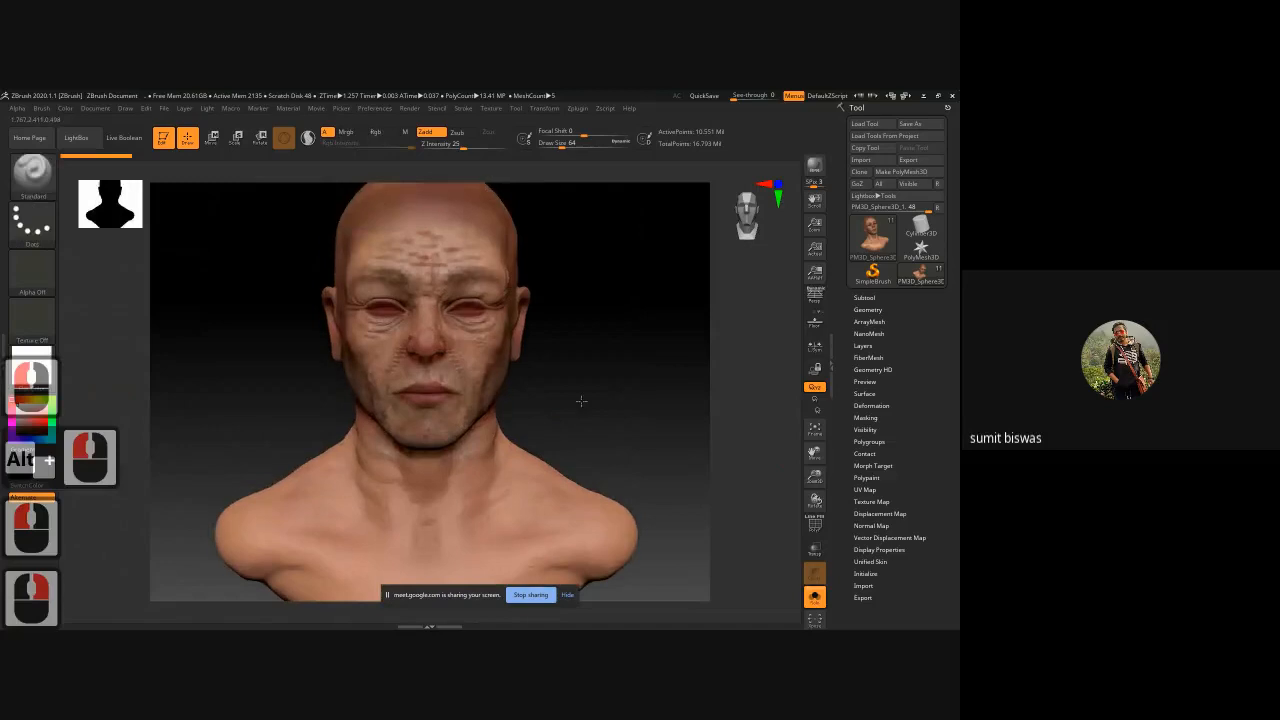
pyautogui.click(863, 297)
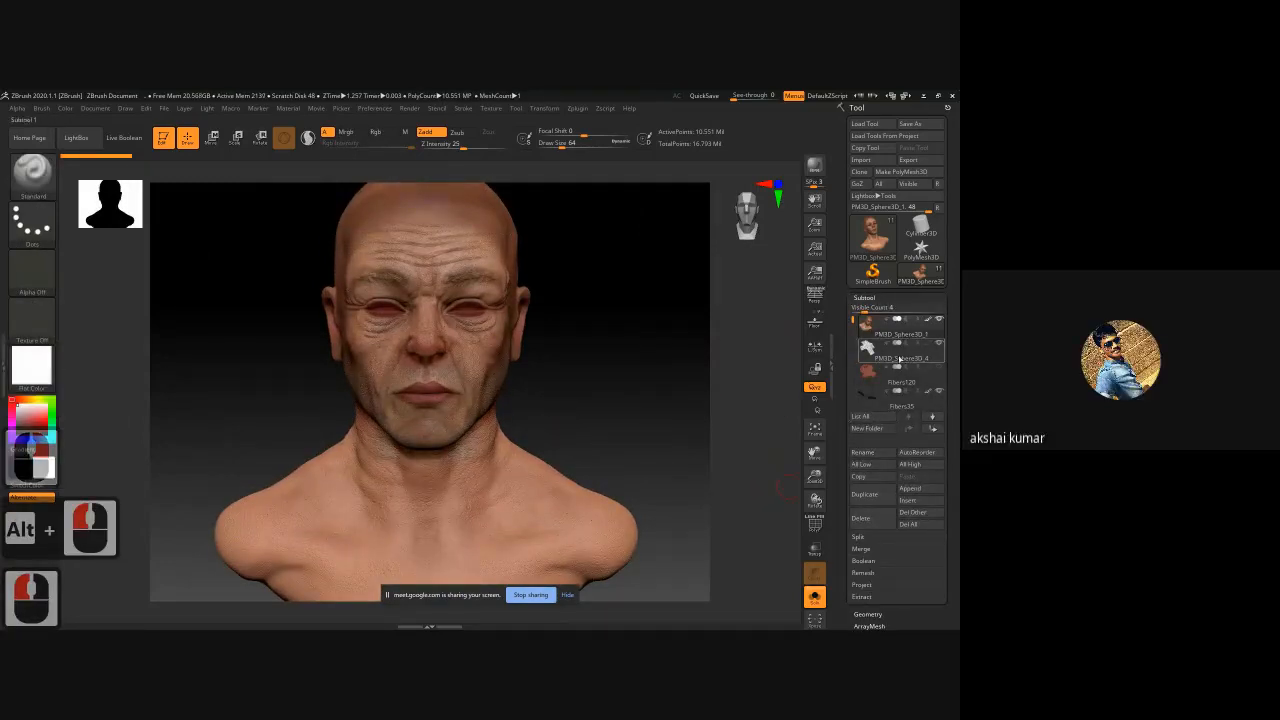
# - Delete the scarf subtool PM3D_Sphere3D_4 and the Fibers120 subtool, skipping further delete warnings until the next restart
pyautogui.click(938, 358)
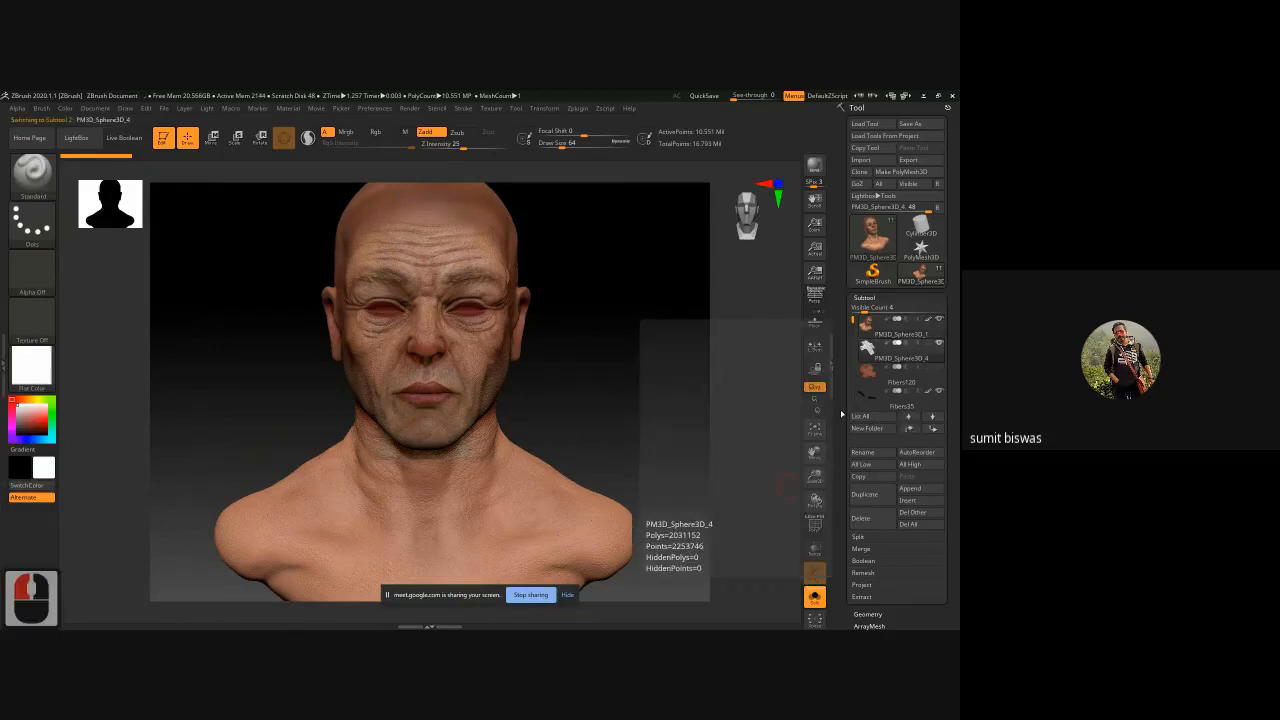
pyautogui.click(912, 512)
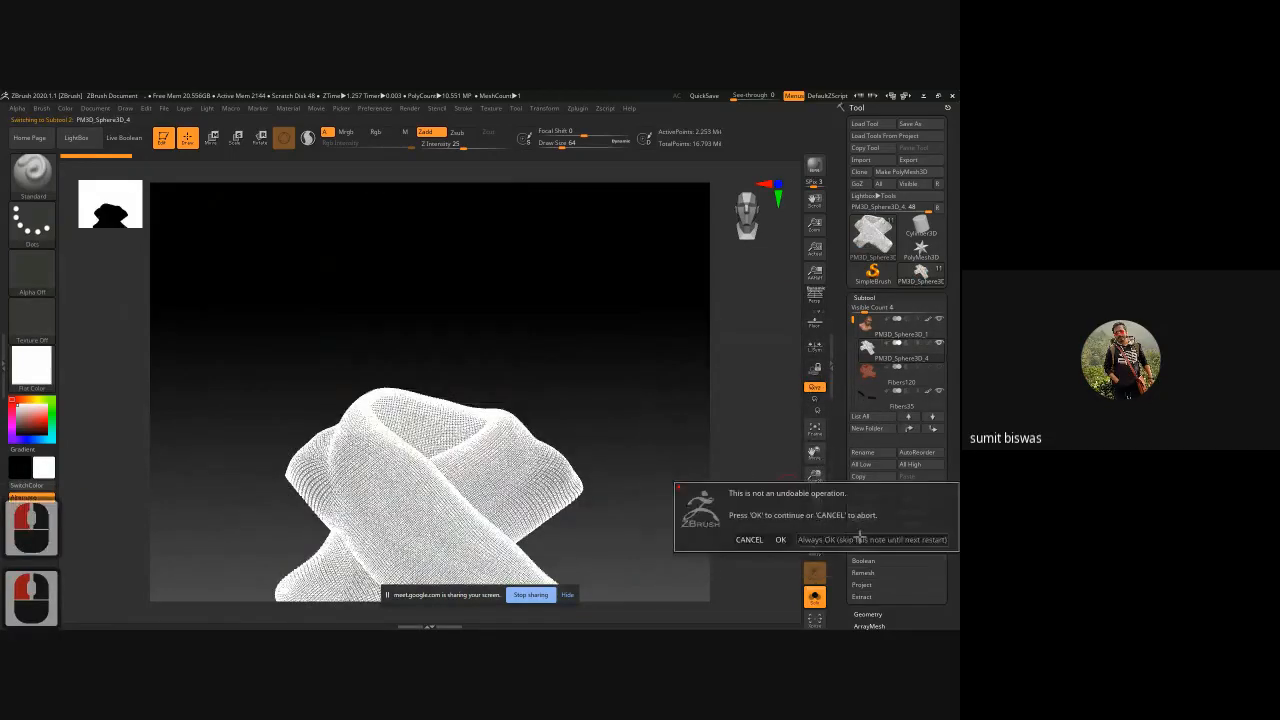
pyautogui.click(810, 540)
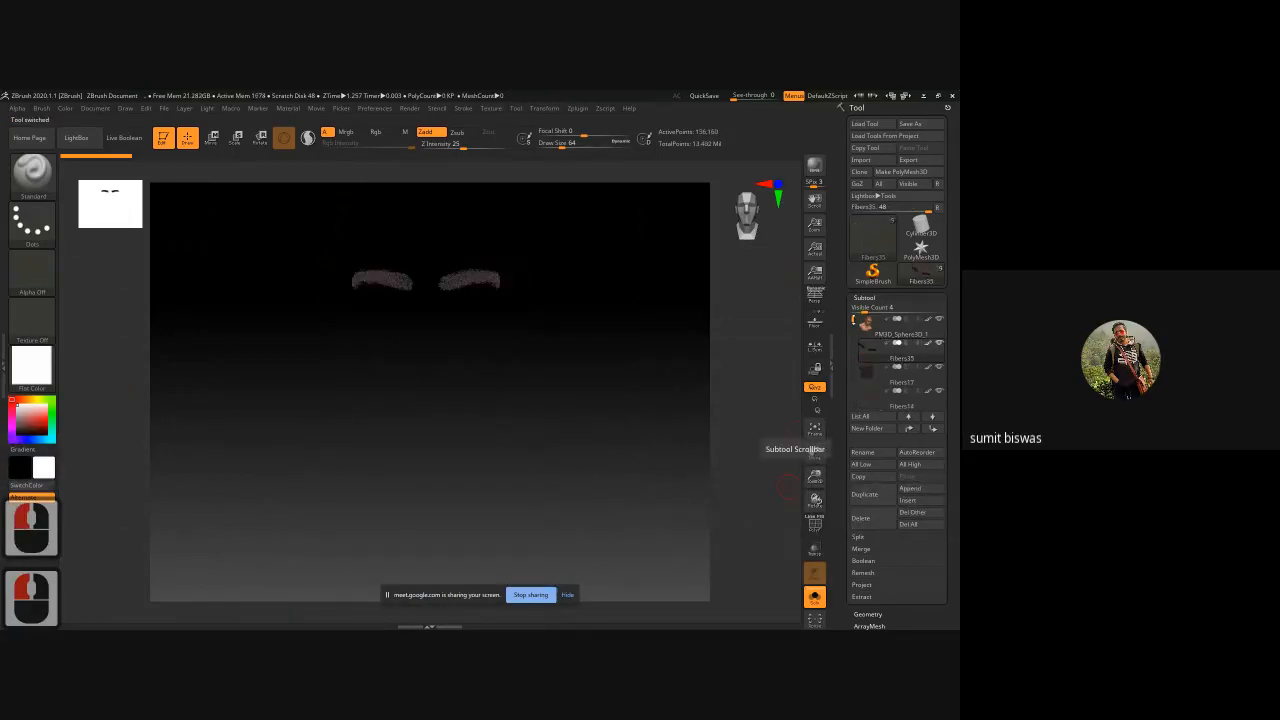
pyautogui.click(790, 447)
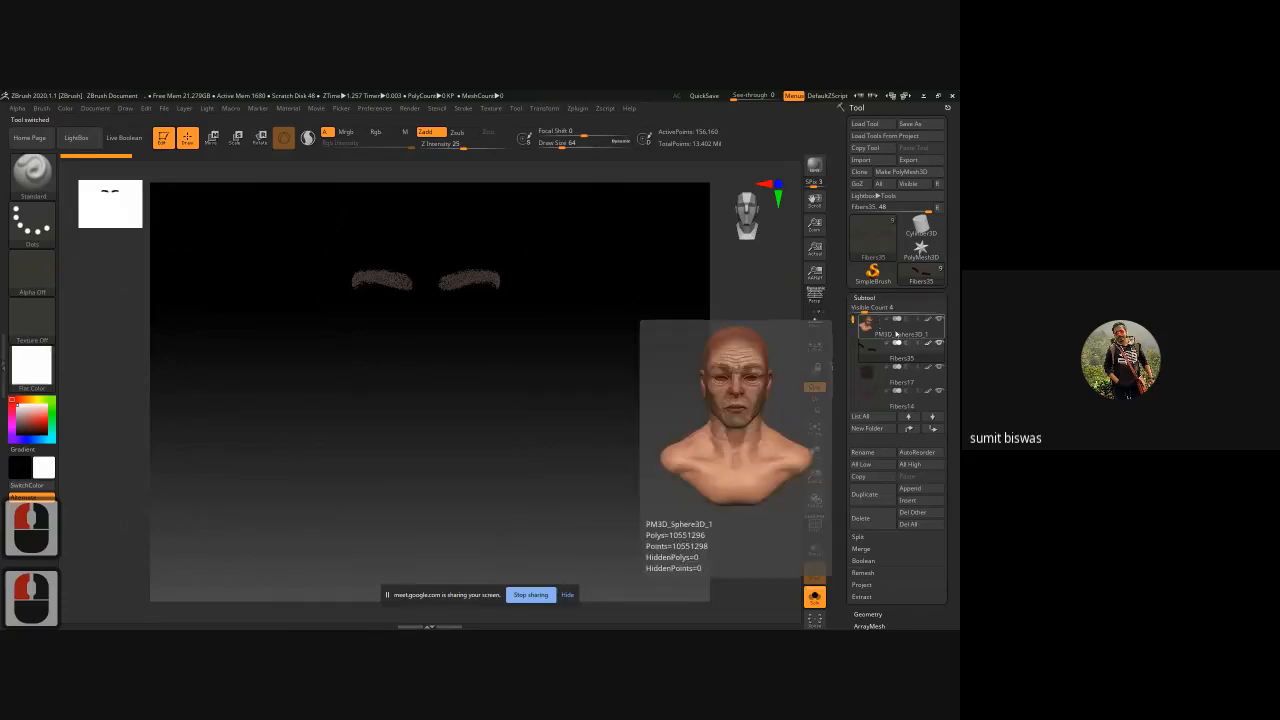
# - Make the head the active subtool and turn off Solo to show all subtools
pyautogui.click(815, 597)
pyautogui.press('ctrl')
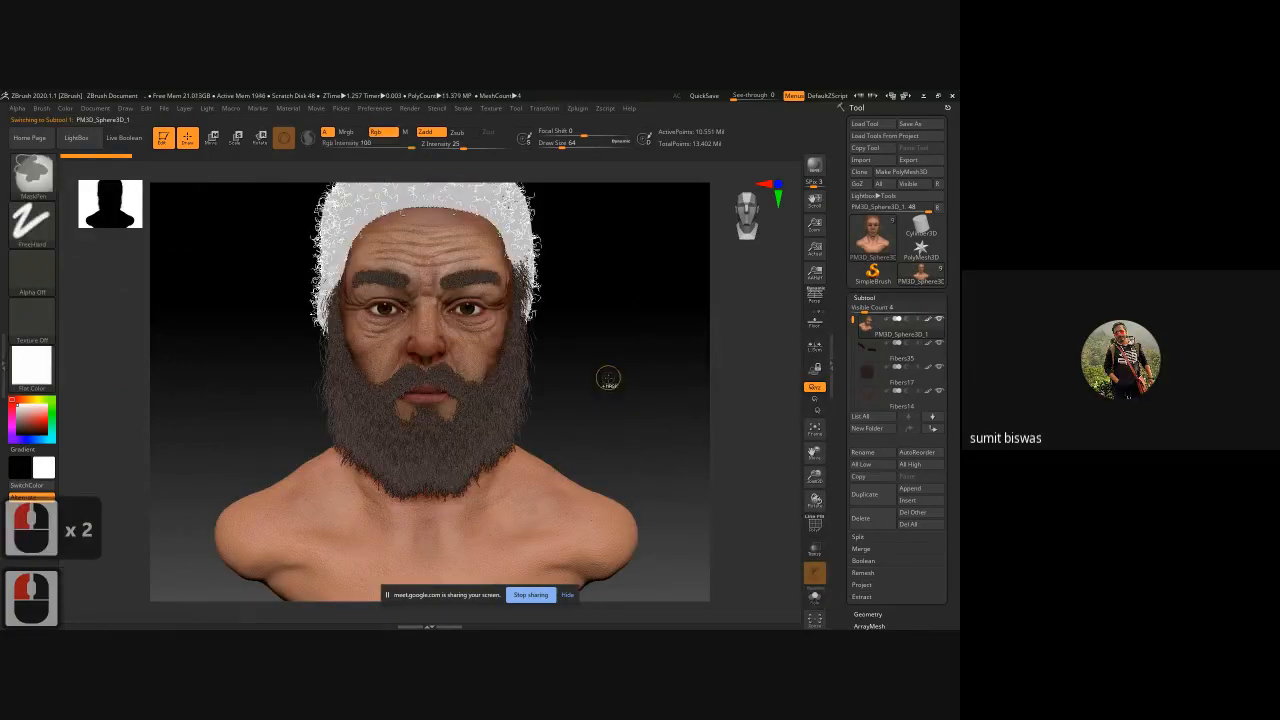
pyautogui.hotkey('ctrl', 'shift')
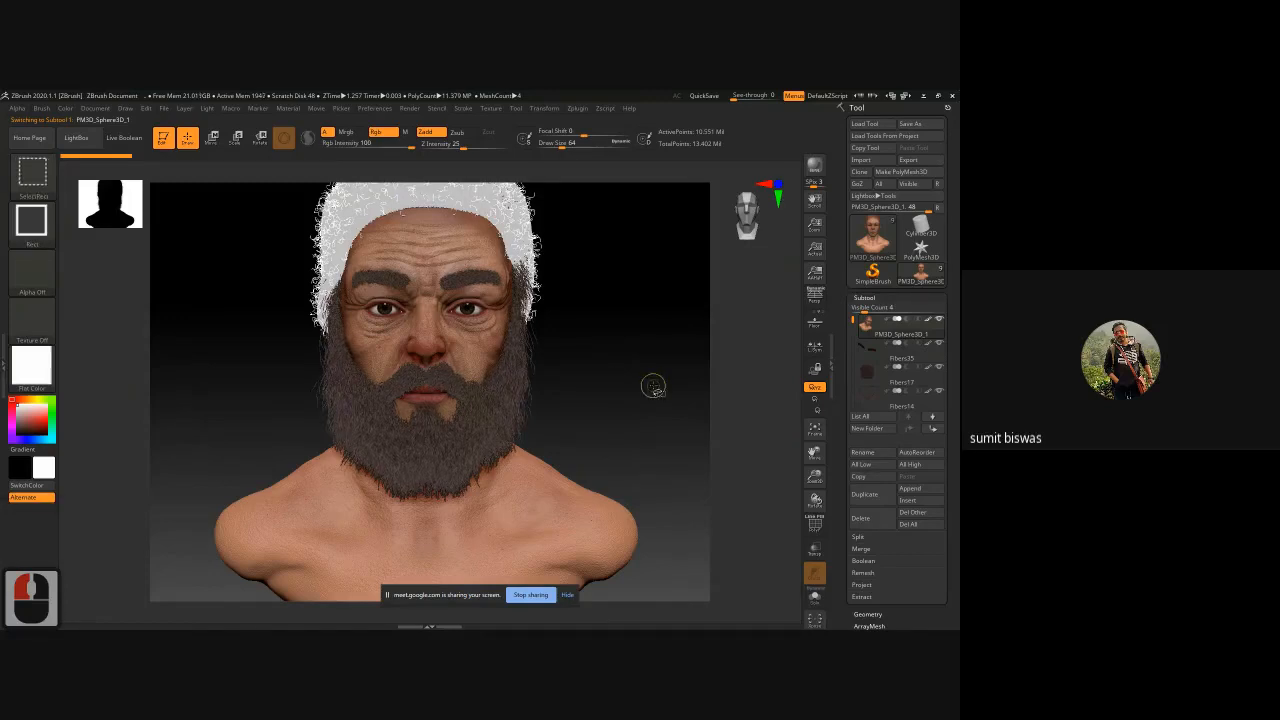
# - Delete the cap subtool PM3D_Cylinder3D1 and its white Fibers97 subtool
pyautogui.moveTo(853, 322); pyautogui.dragTo(854, 362)
pyautogui.click(926, 381)
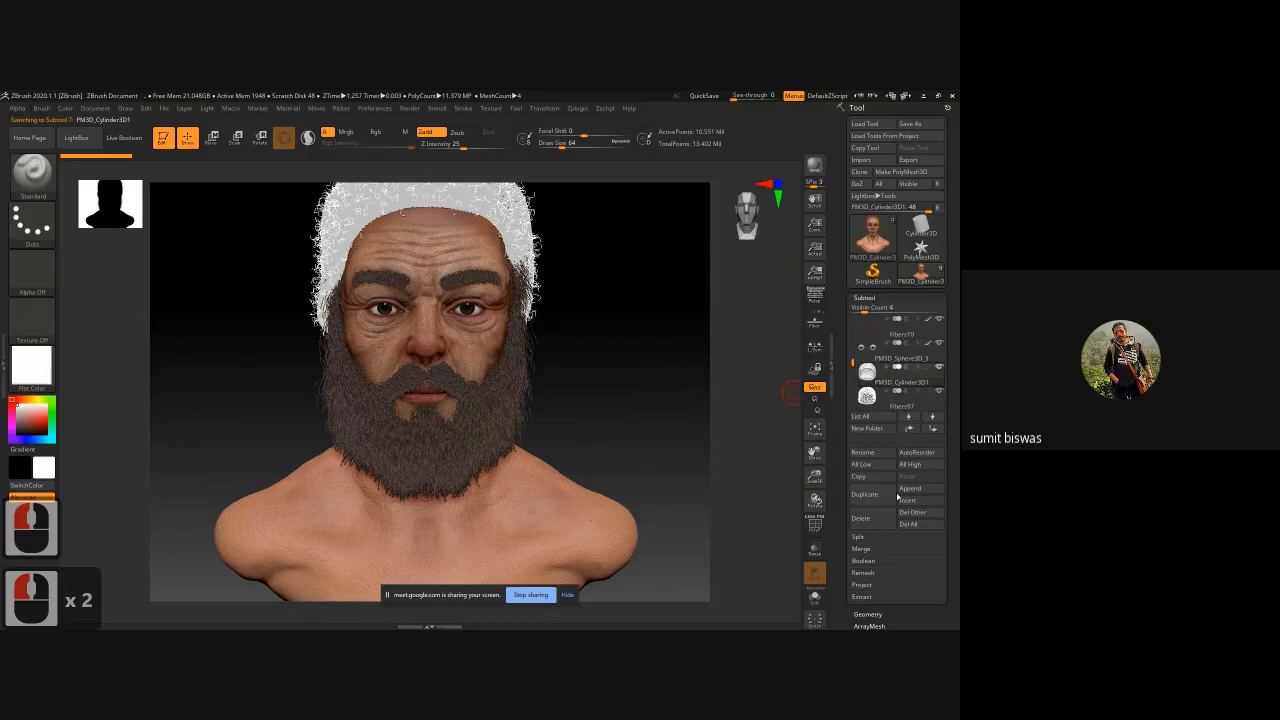
pyautogui.click(860, 518)
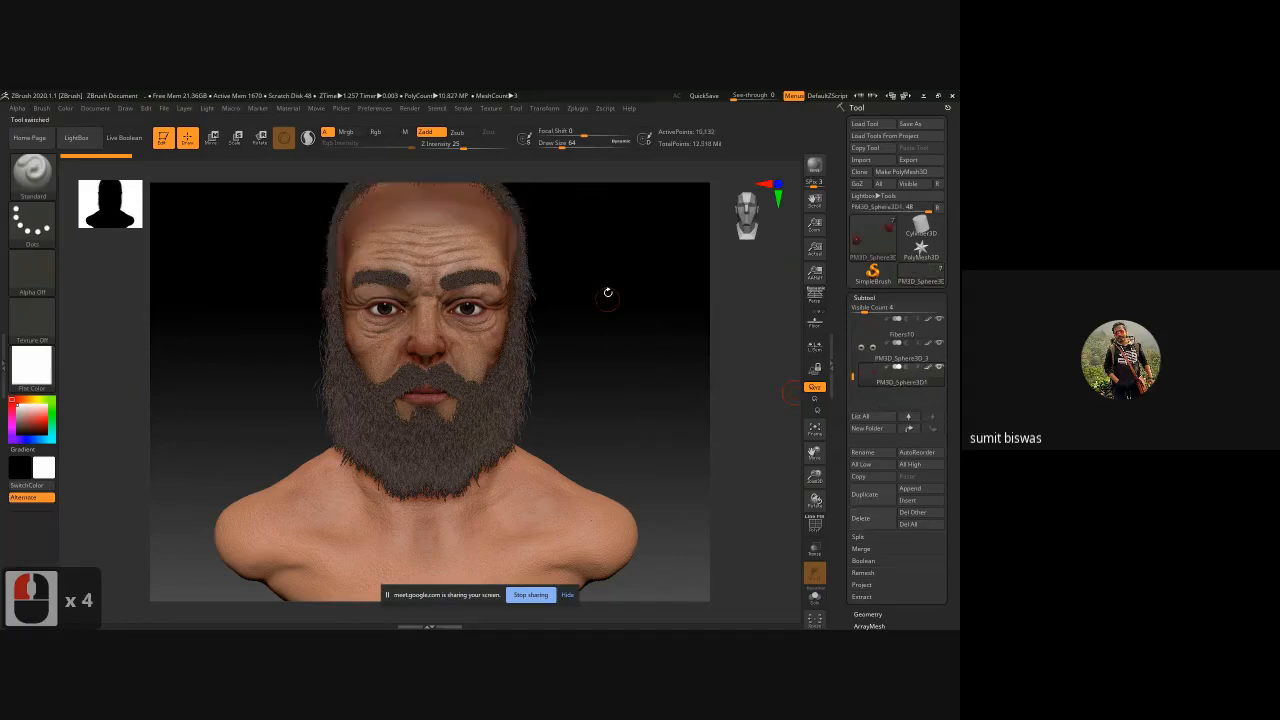
pyautogui.moveTo(607, 292); pyautogui.dragTo(603, 374)
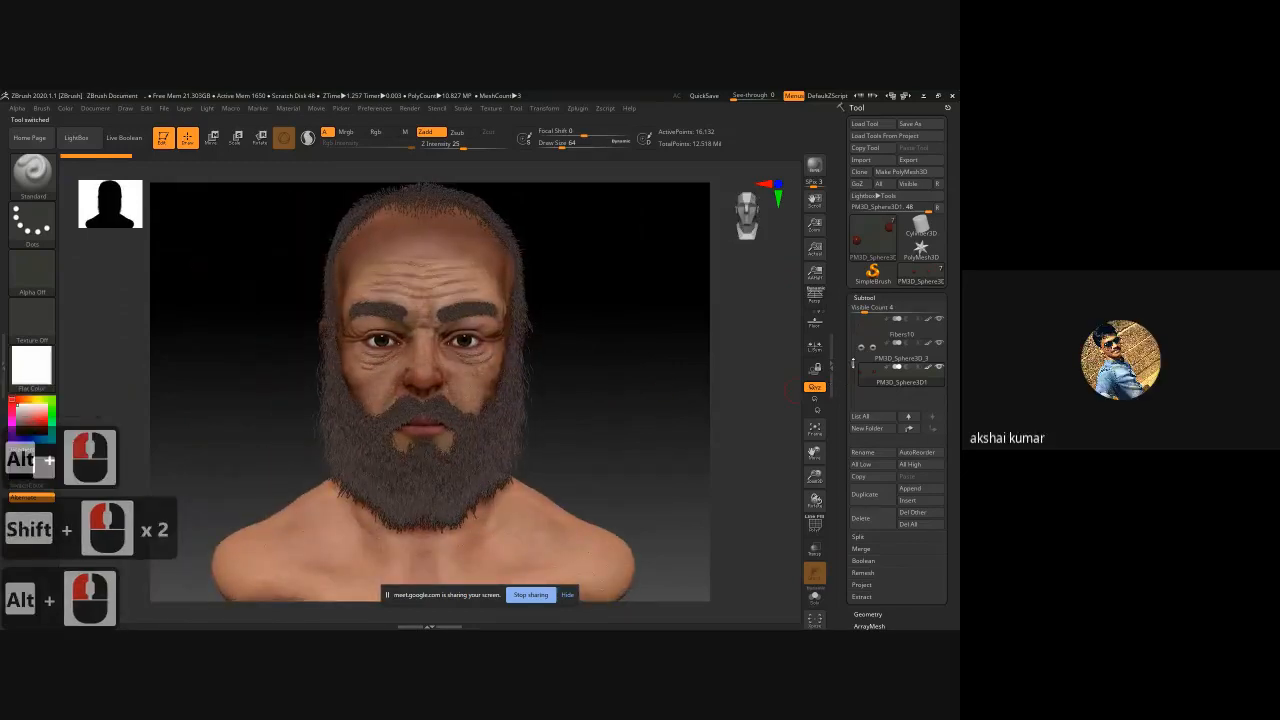
# - Delete the scalp hair subtool Fibers17
pyautogui.click(879, 334)
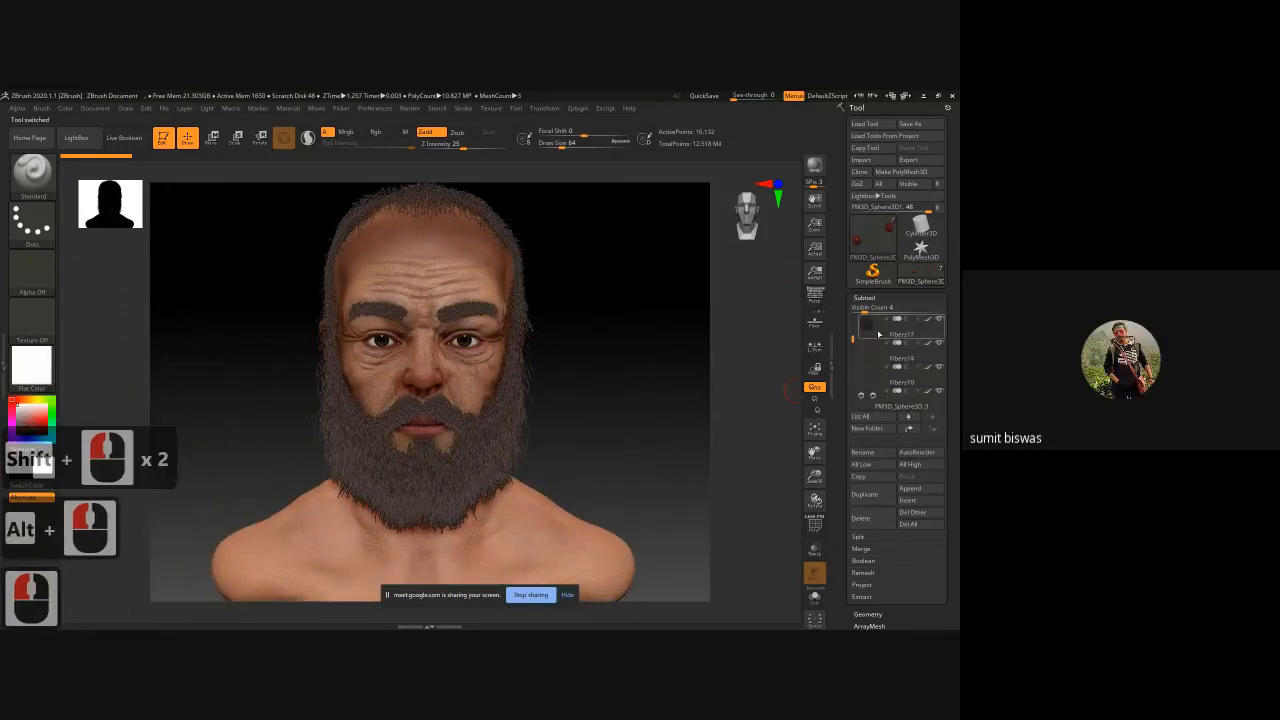
pyautogui.click(934, 332)
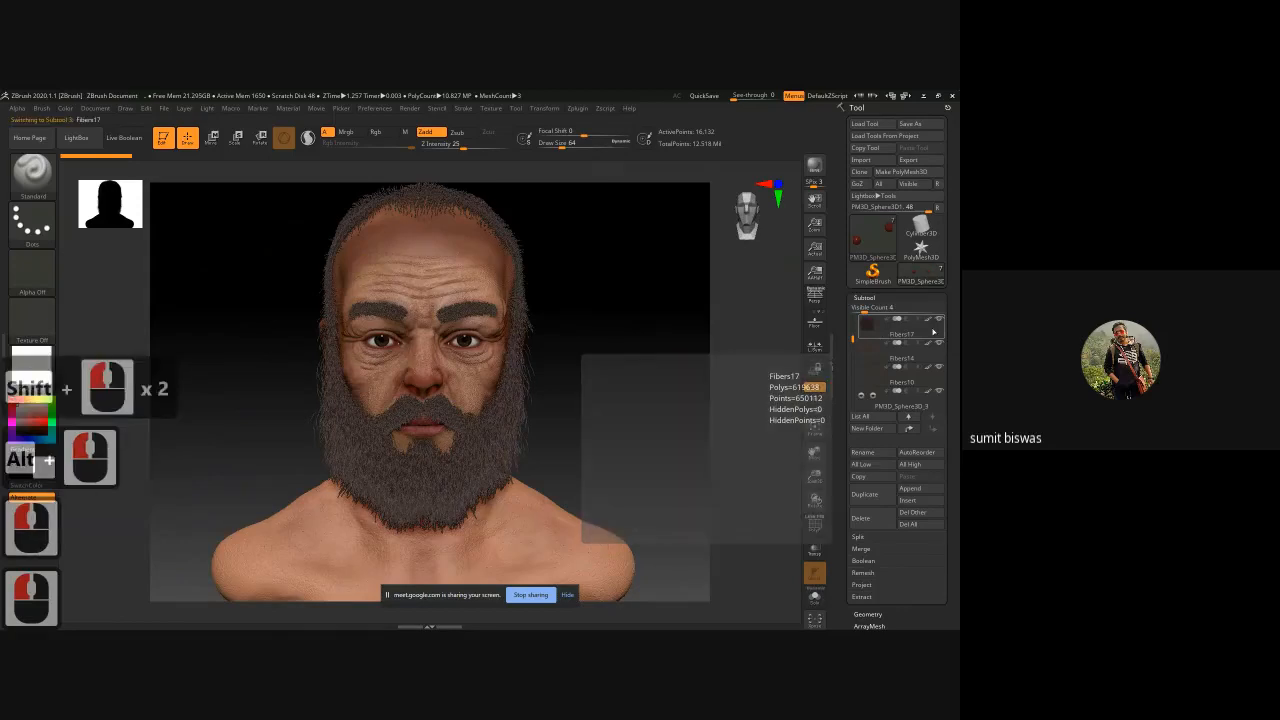
pyautogui.click(865, 520)
pyautogui.moveTo(574, 403)
pyautogui.mouseDown()
pyautogui.moveTo(648, 407)
pyautogui.moveTo(580, 408)
pyautogui.mouseUp()
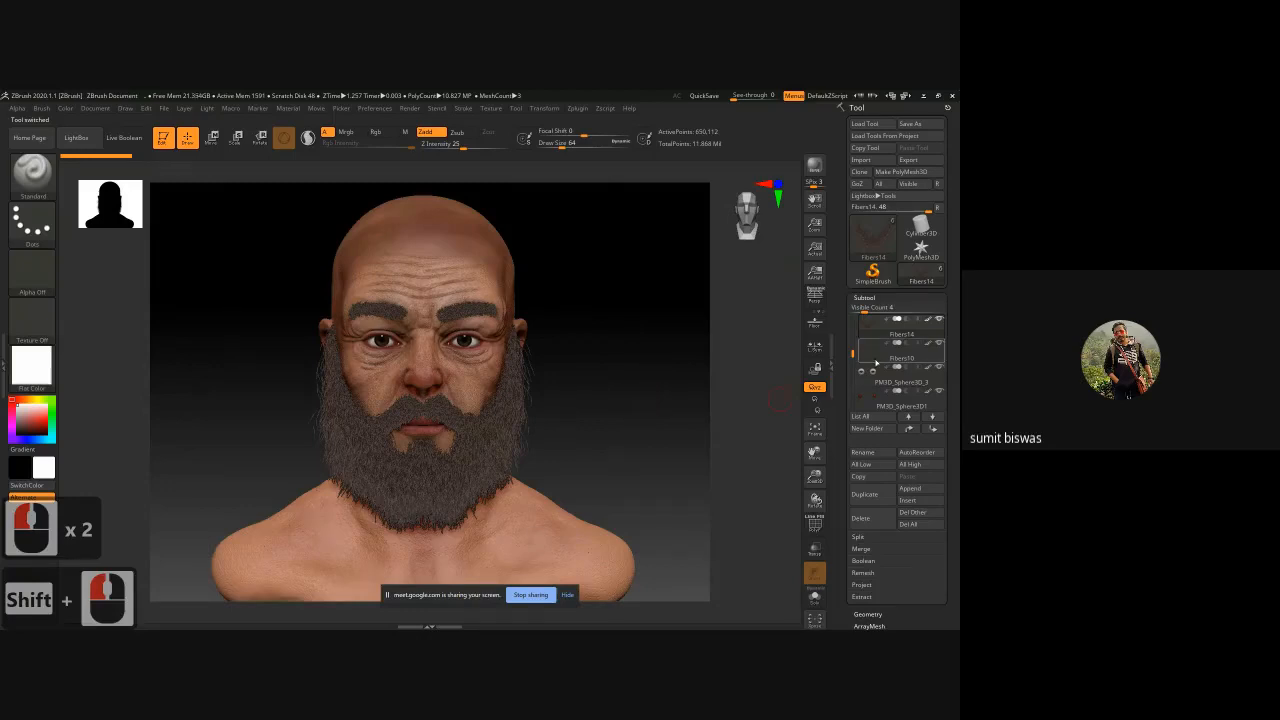
# - Duplicate the head subtool PM3D_Sphere3D_1 and isolate the copy with Solo
pyautogui.moveTo(852, 351); pyautogui.dragTo(852, 322)
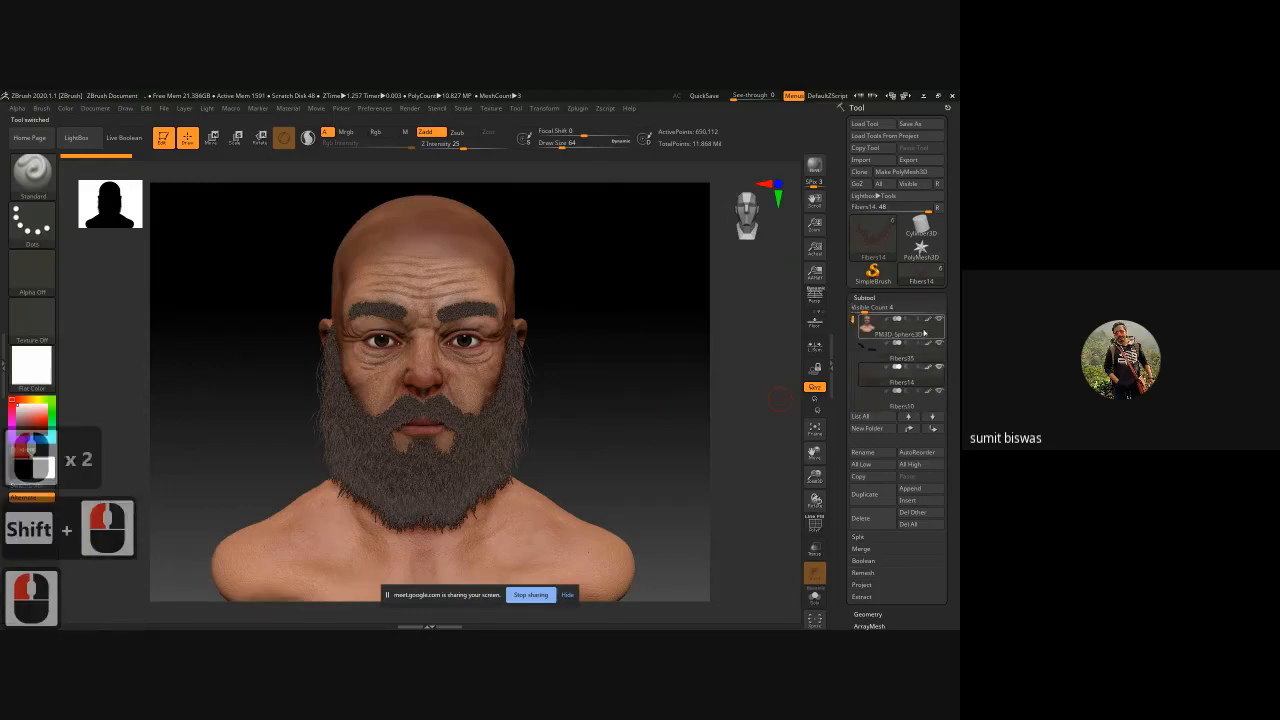
pyautogui.click(923, 331)
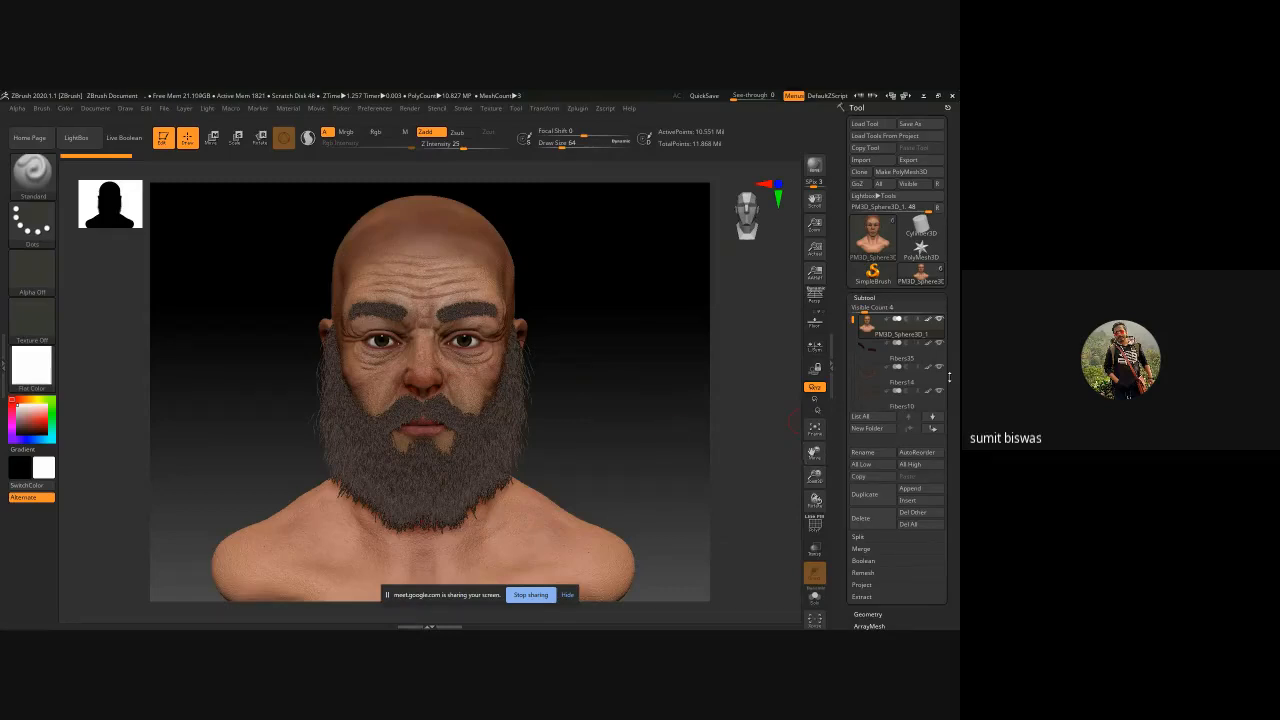
pyautogui.keyDown('ctrl'); pyautogui.keyDown('shift'); pyautogui.doubleClick(605, 413); pyautogui.keyUp('shift'); pyautogui.keyUp('ctrl')
pyautogui.hotkey('ctrl', 'shift', 'd')
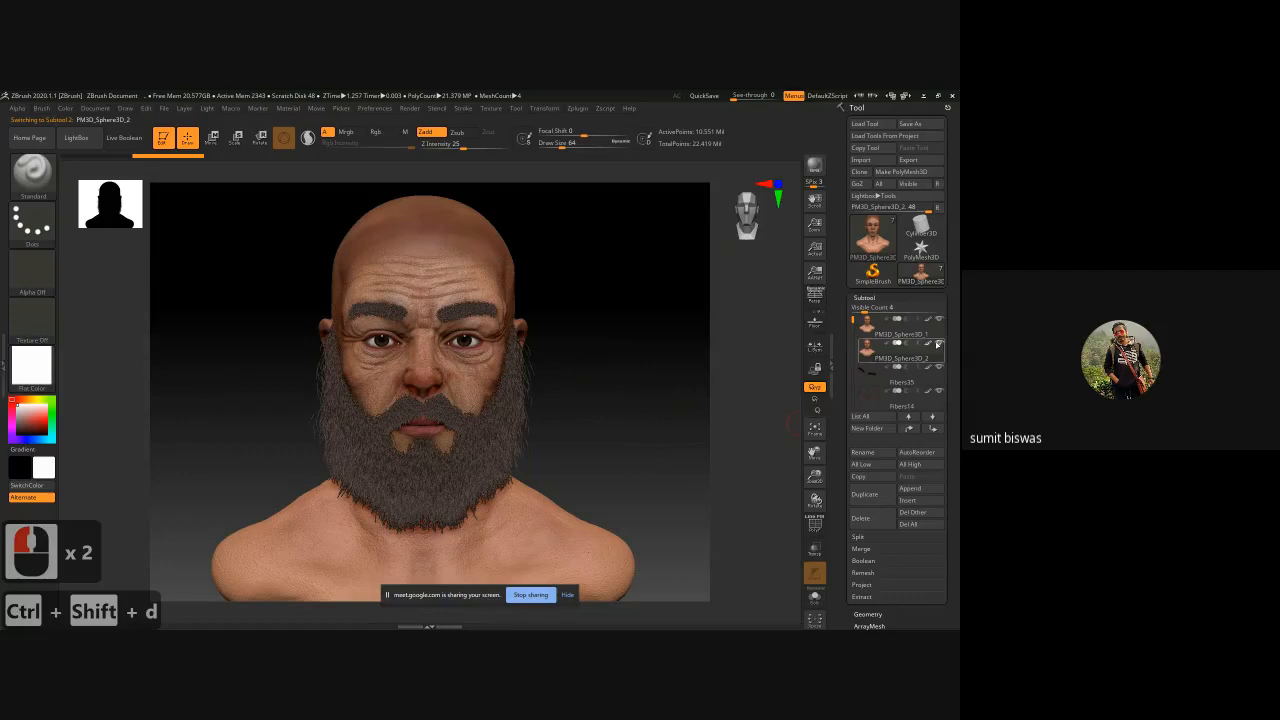
pyautogui.press('alt')
pyautogui.click(815, 597)
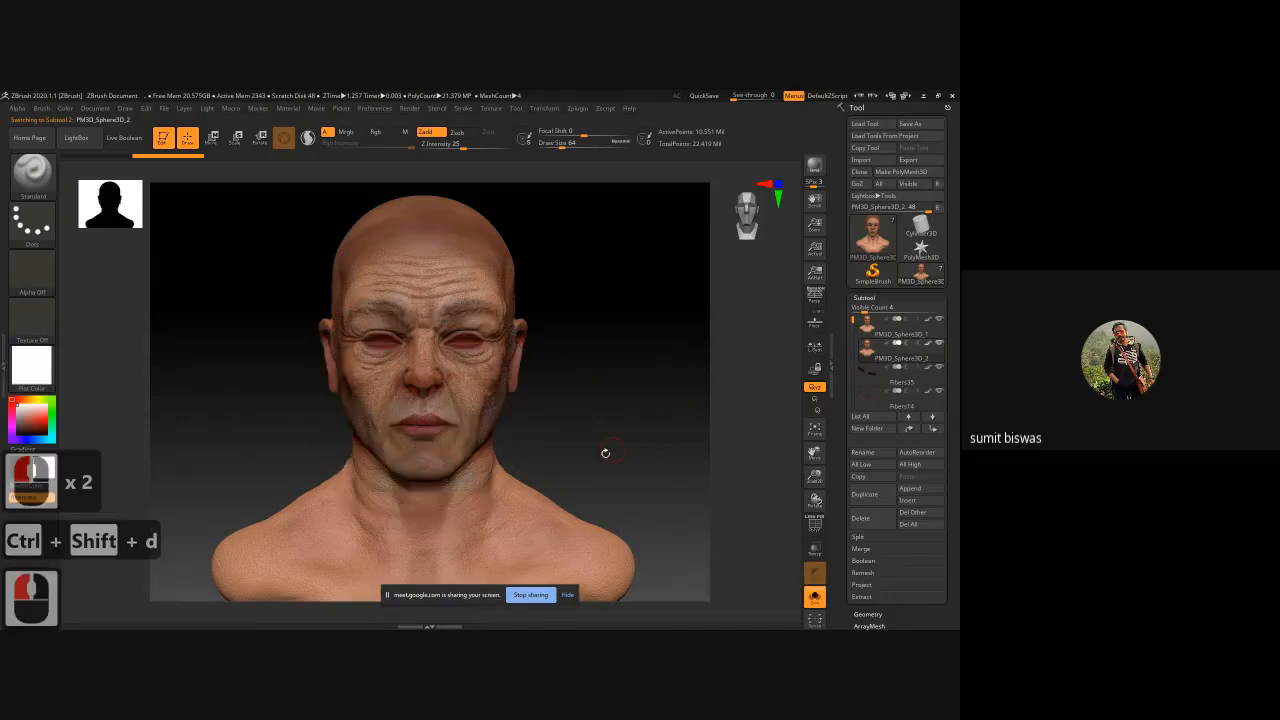
# - Set the duplicated head to subdivision level 1 and delete its higher subdivision levels
pyautogui.keyDown('alt'); pyautogui.click(588, 428); pyautogui.keyUp('alt')
pyautogui.click(865, 299)
pyautogui.click(866, 309)
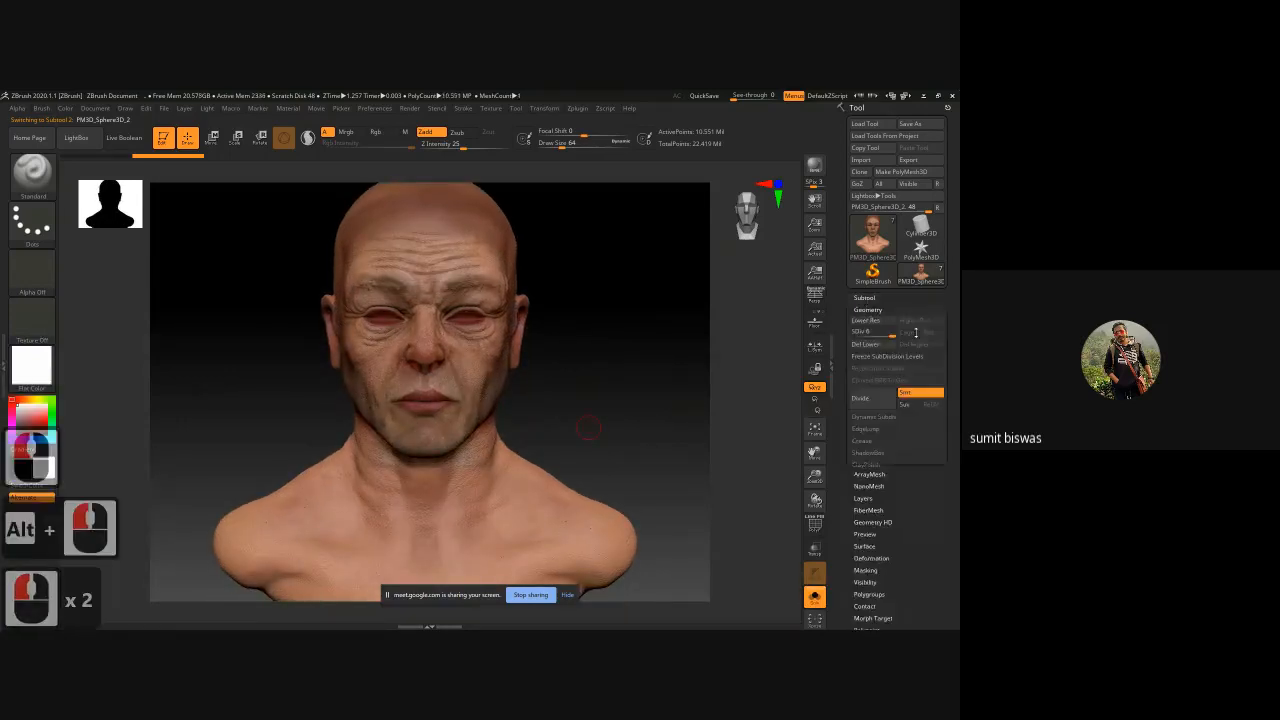
pyautogui.click(865, 320)
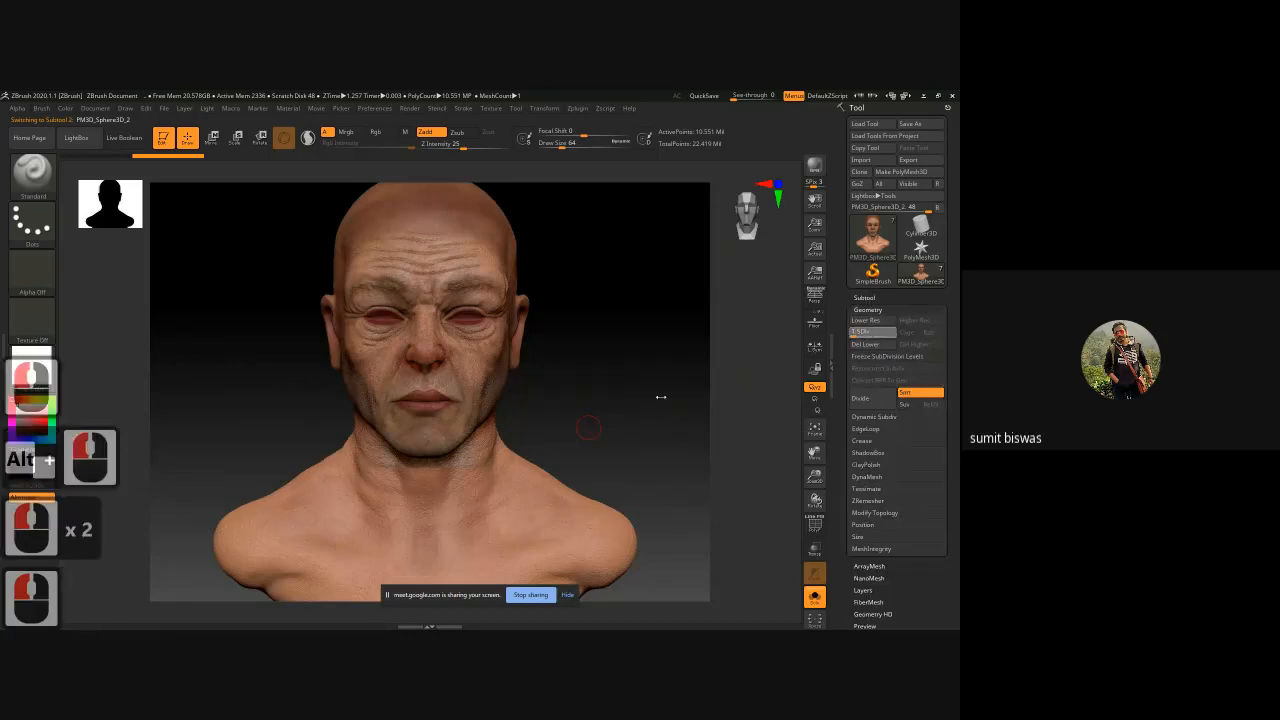
pyautogui.click(922, 344)
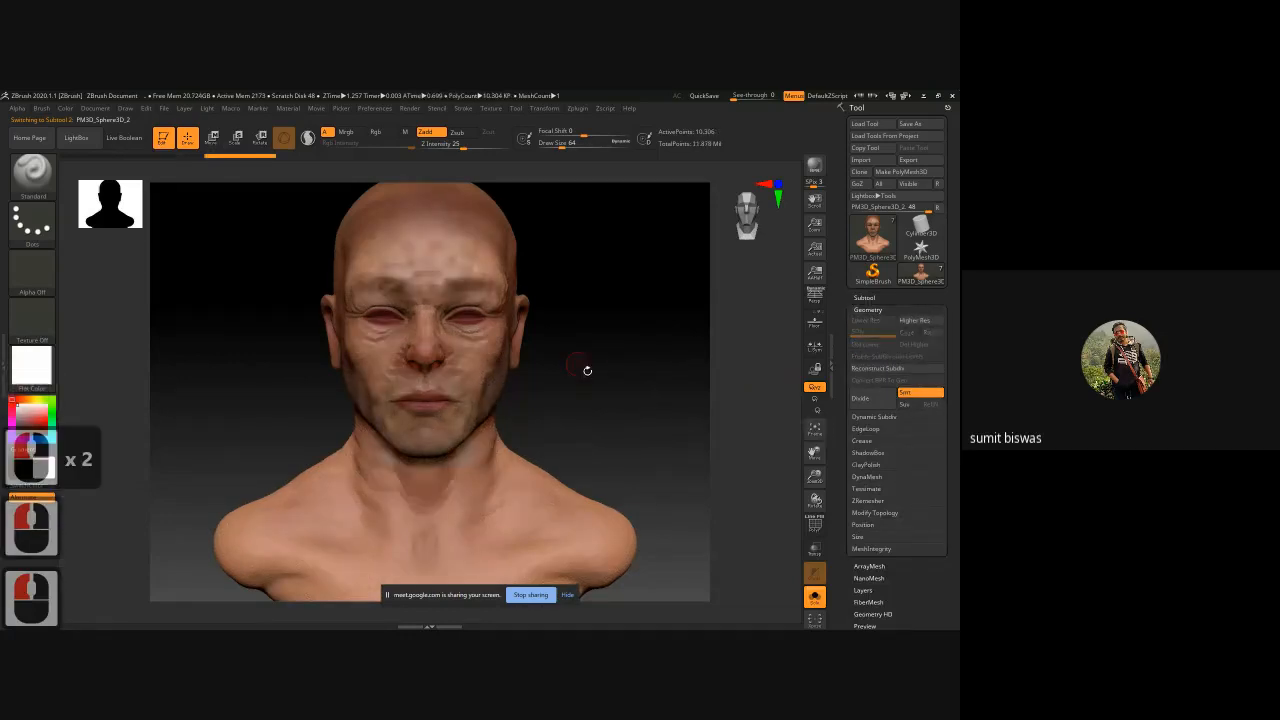
# - Display the polygon wireframe on the low-resolution head and check its topology from the front
pyautogui.keyDown('alt'); pyautogui.moveTo(620, 369); pyautogui.dragTo(591, 406); pyautogui.keyUp('alt')
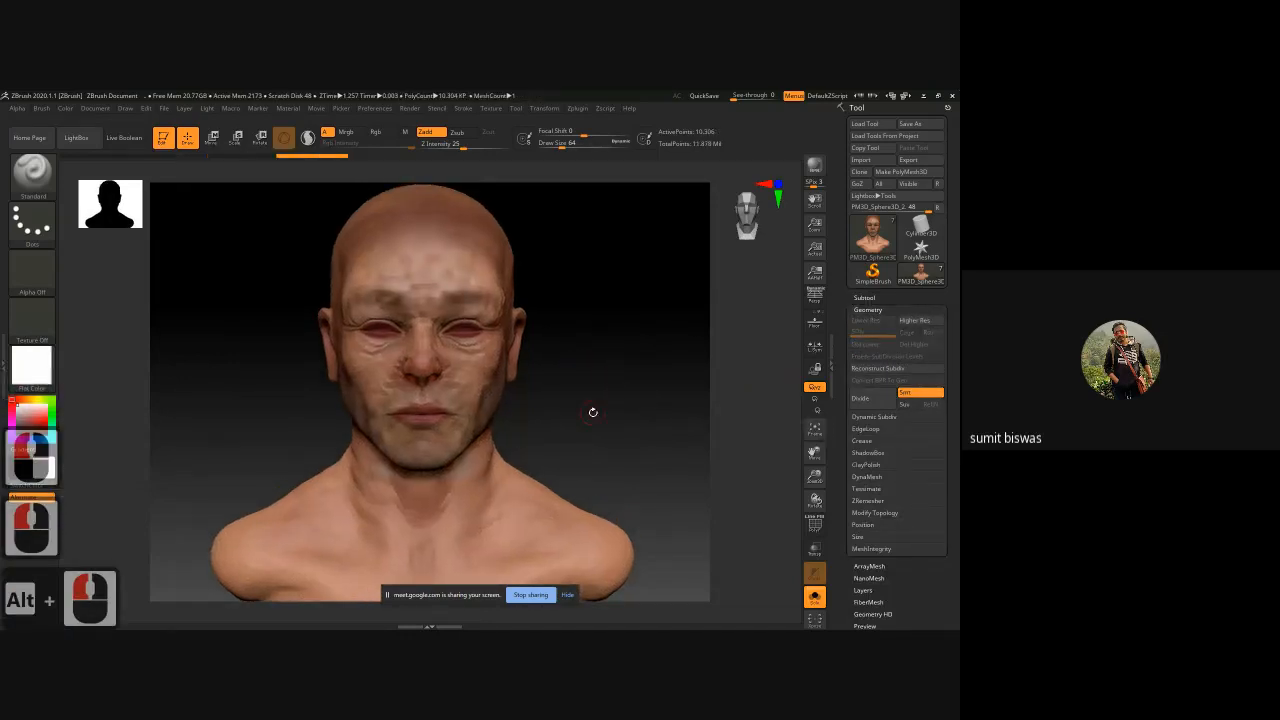
pyautogui.press('shift')
pyautogui.hotkey('shift', 'f')
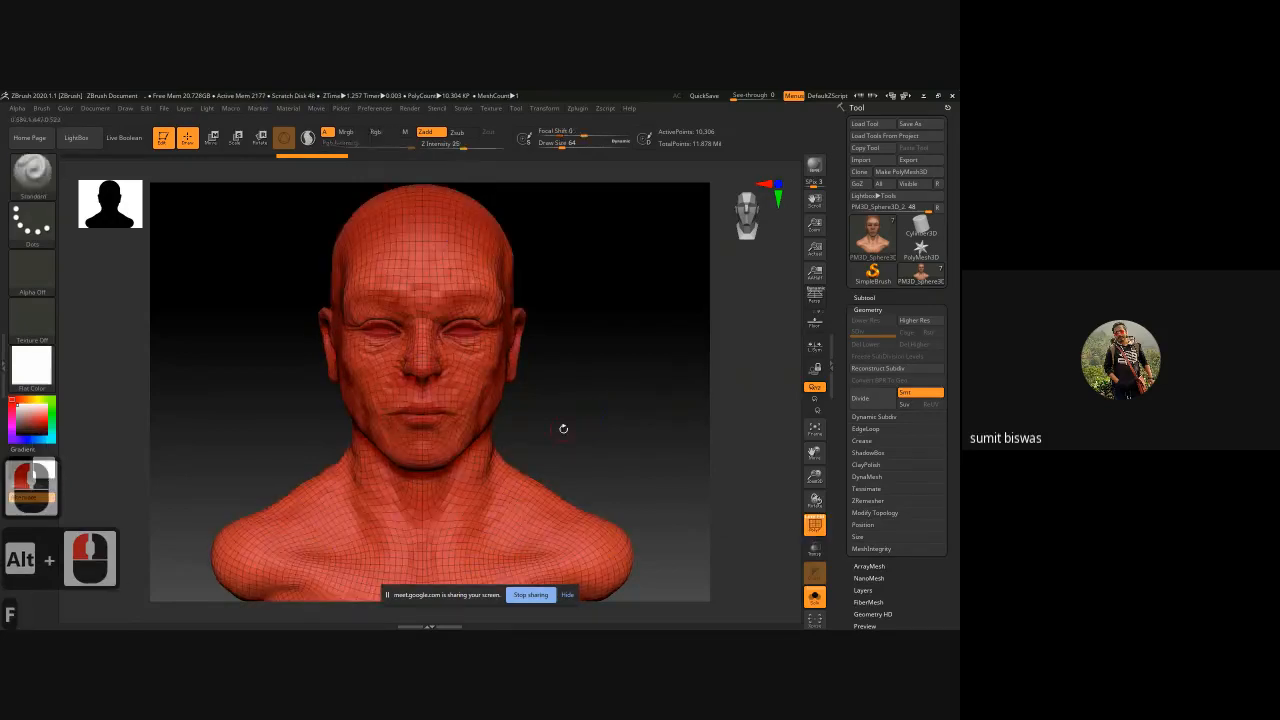
pyautogui.moveTo(560, 429)
pyautogui.mouseDown()
pyautogui.moveTo(634, 426)
pyautogui.moveTo(545, 423)
pyautogui.moveTo(586, 391)
pyautogui.mouseUp()
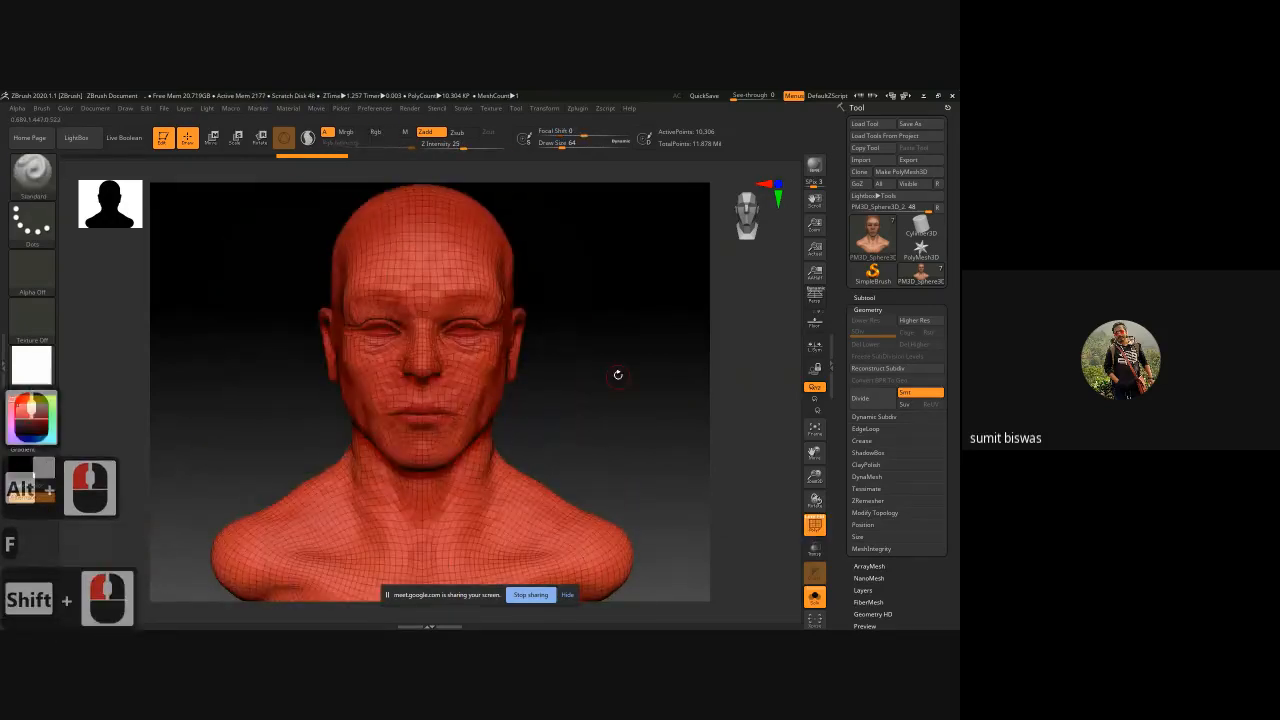
# - Enable Control Painting in UV Master and activate Protect
pyautogui.click(578, 109)
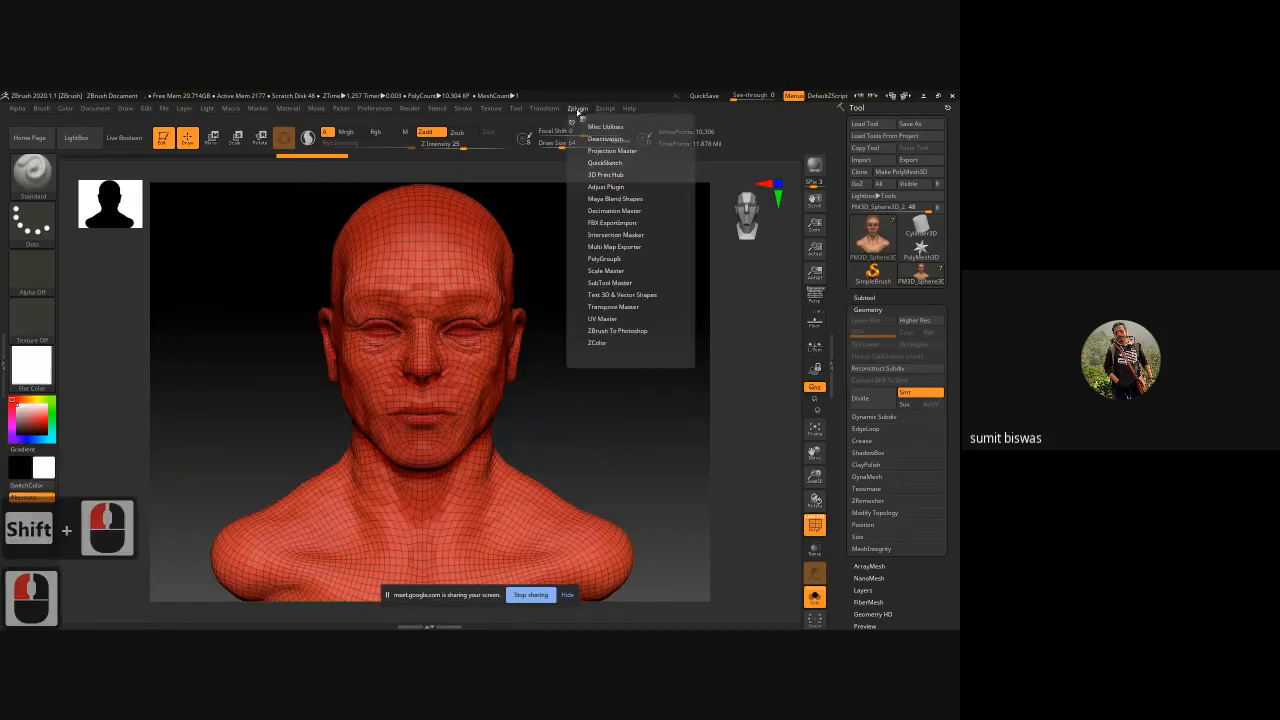
pyautogui.click(603, 318)
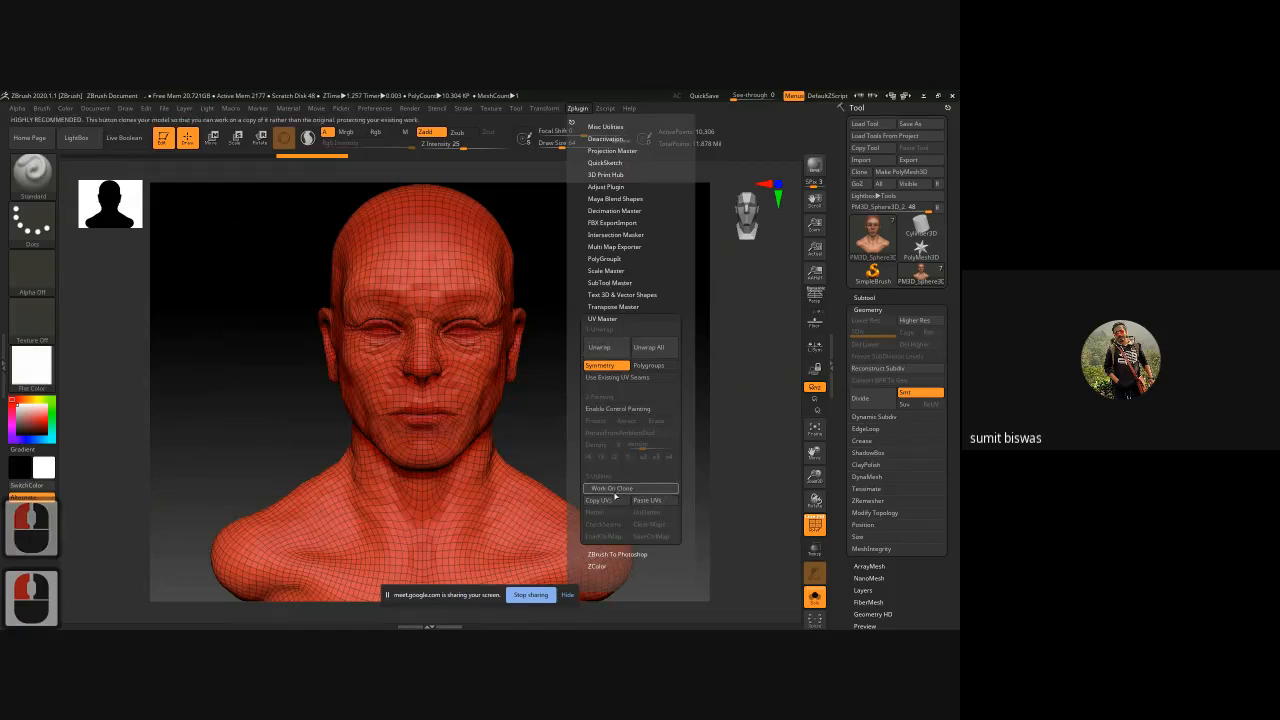
pyautogui.click(615, 409)
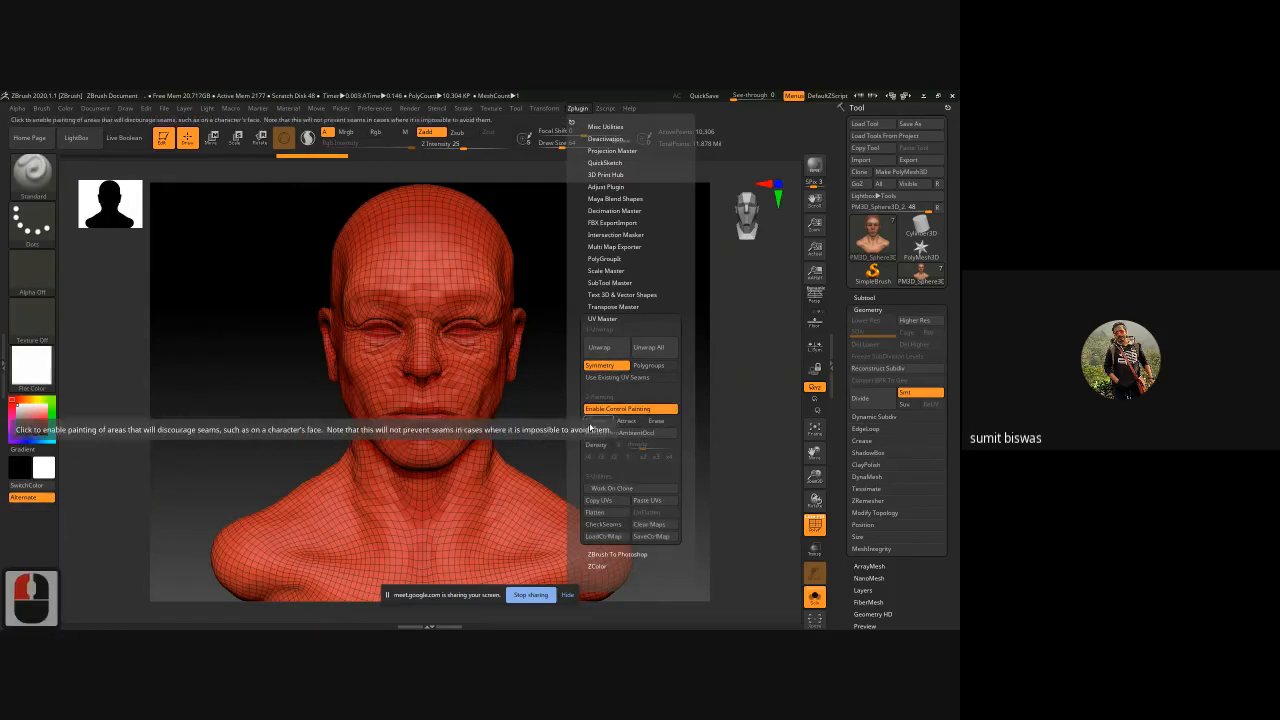
pyautogui.click(598, 421)
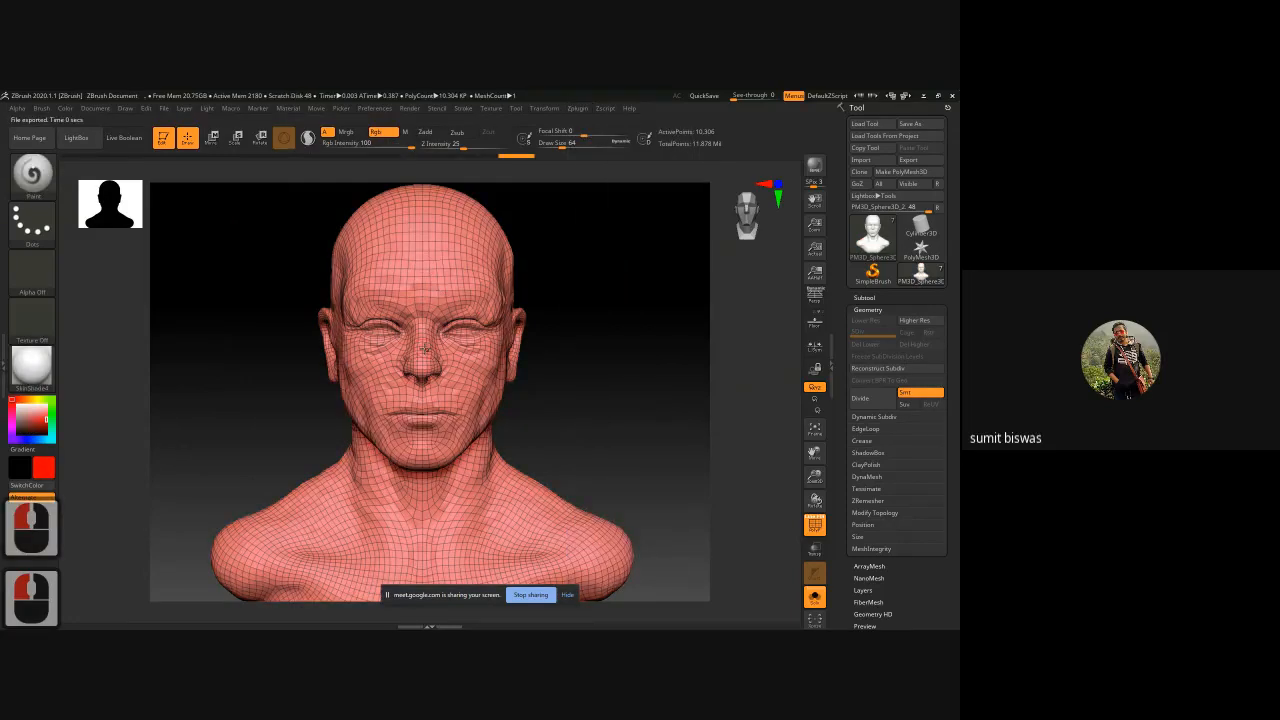
# - Enlarge the brush to a draw size of 276 and paint Protect red over the face and forehead
pyautogui.press(']')
pyautogui.press(']')
pyautogui.press(']')
pyautogui.press(']')
pyautogui.press(']')
pyautogui.press(']')
pyautogui.press(']')
pyautogui.press(']')
pyautogui.press(']')
pyautogui.press(']')
pyautogui.press(']')
pyautogui.press(']')
pyautogui.press(']')
pyautogui.press(']')
pyautogui.press(']')
pyautogui.press(']')
pyautogui.press(']')
pyautogui.press(']')
pyautogui.press(']')
pyautogui.press(']')
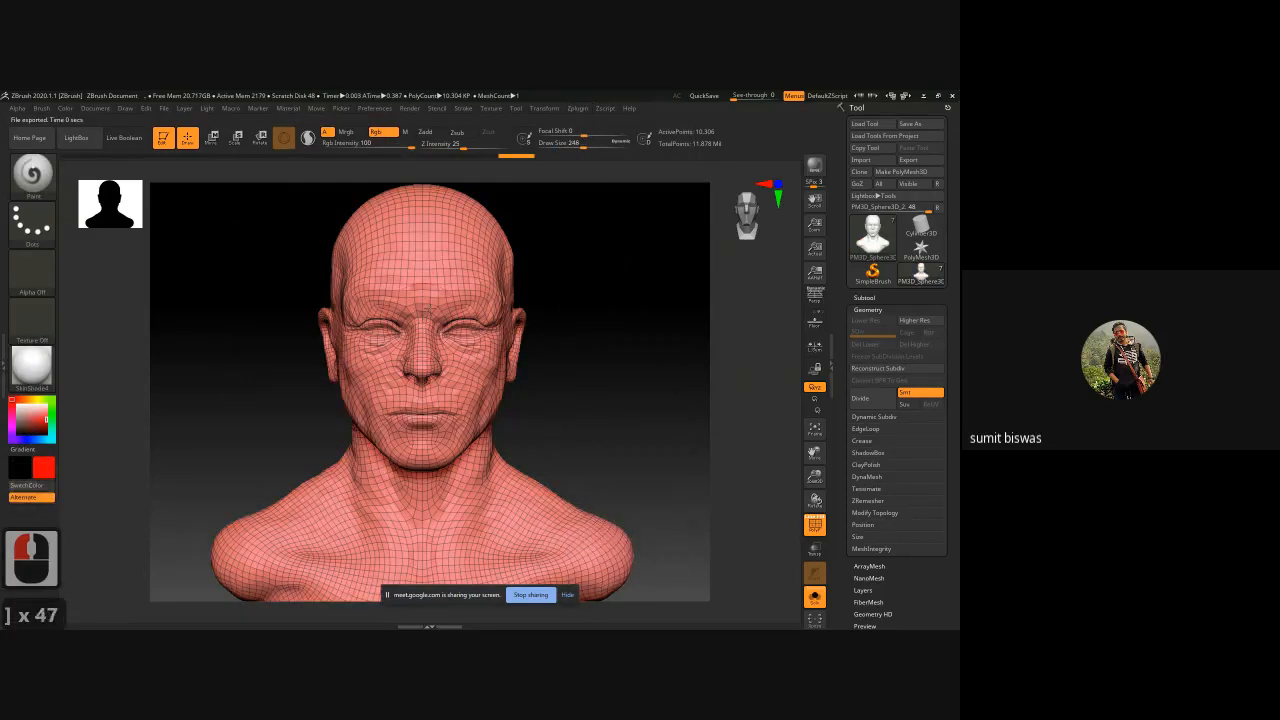
pyautogui.press(']')
pyautogui.press(']')
pyautogui.press(']')
pyautogui.press(']')
pyautogui.press(']')
pyautogui.press(']')
pyautogui.moveTo(430, 232)
pyautogui.mouseDown()
pyautogui.moveTo(415, 390)
pyautogui.moveTo(380, 340)
pyautogui.moveTo(374, 384)
pyautogui.moveTo(405, 430)
pyautogui.moveTo(470, 380)
pyautogui.moveTo(480, 310)
pyautogui.moveTo(437, 298)
pyautogui.mouseUp()
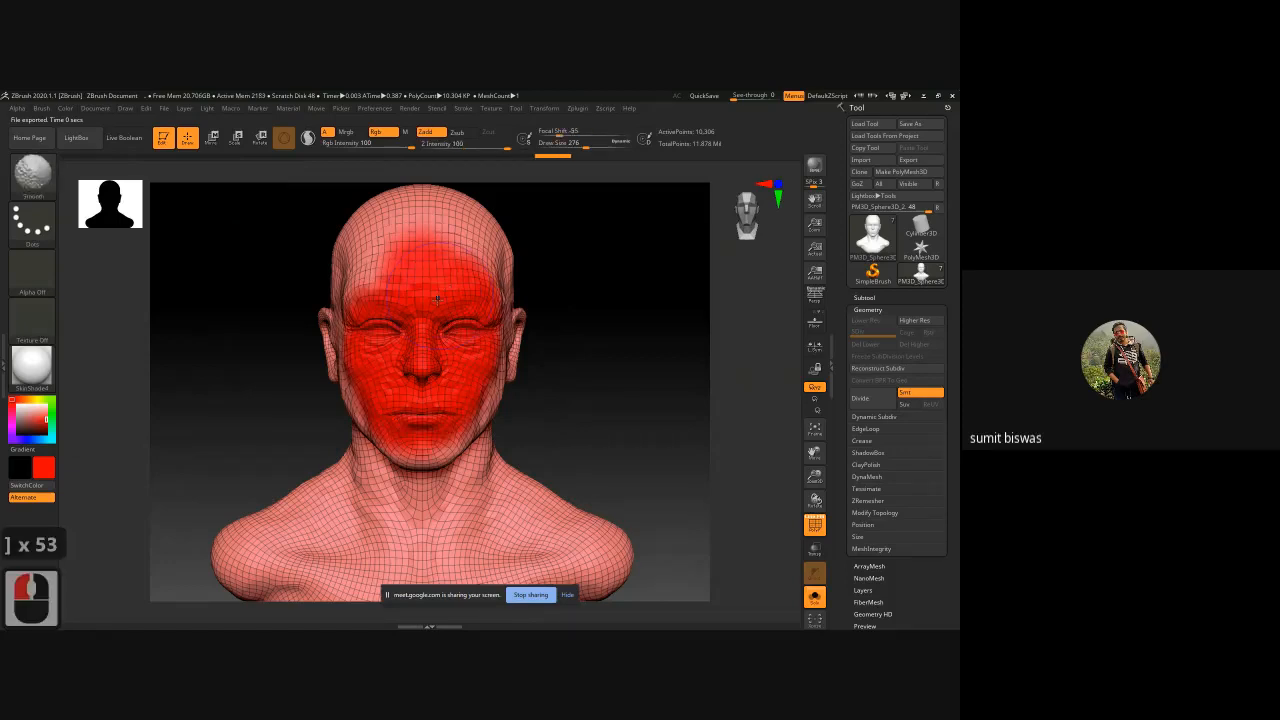
# - Hide the polygon wireframe, extend the protection paint below the mouth, and undo the stroke that spills onto the neck
pyautogui.hotkey('shift', 'f')
pyautogui.moveTo(410, 425)
pyautogui.mouseDown()
pyautogui.moveTo(405, 470)
pyautogui.moveTo(430, 530)
pyautogui.moveTo(389, 435)
pyautogui.mouseUp()
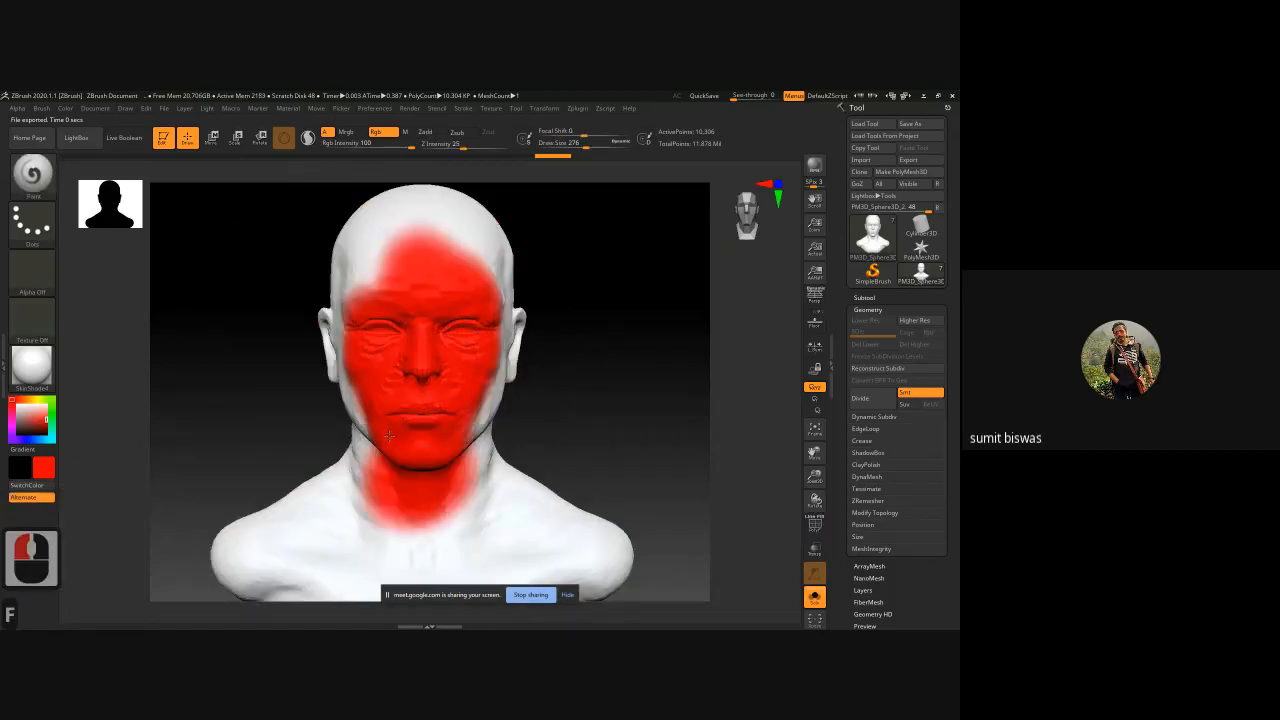
pyautogui.moveTo(563, 426)
pyautogui.mouseDown()
pyautogui.moveTo(563, 380)
pyautogui.moveTo(563, 394)
pyautogui.mouseUp()
pyautogui.hotkey('ctrl', 'z')
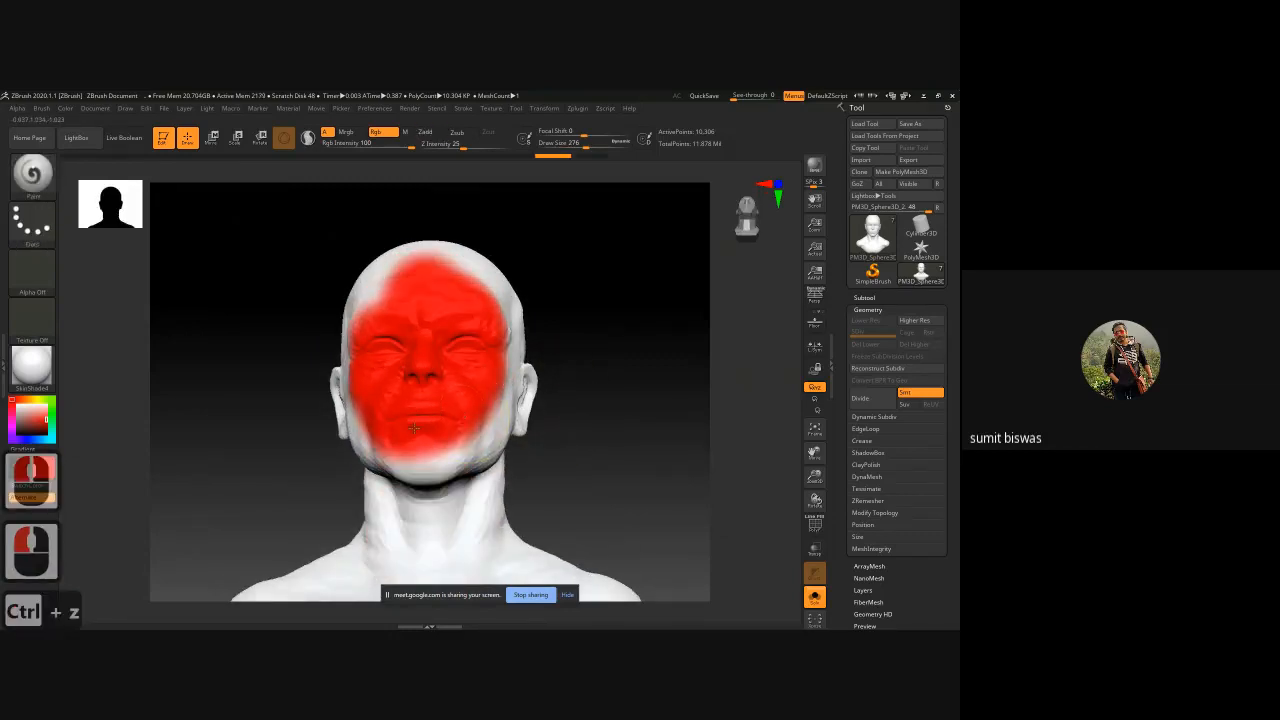
# - Paint the remaining chin, jaw, cheeks and both sides of the forehead with the Protect colour
pyautogui.moveTo(413, 428)
pyautogui.mouseDown()
pyautogui.moveTo(382, 462)
pyautogui.moveTo(348, 370)
pyautogui.moveTo(396, 294)
pyautogui.moveTo(424, 288)
pyautogui.mouseUp()
pyautogui.moveTo(634, 391); pyautogui.dragTo(712, 391)
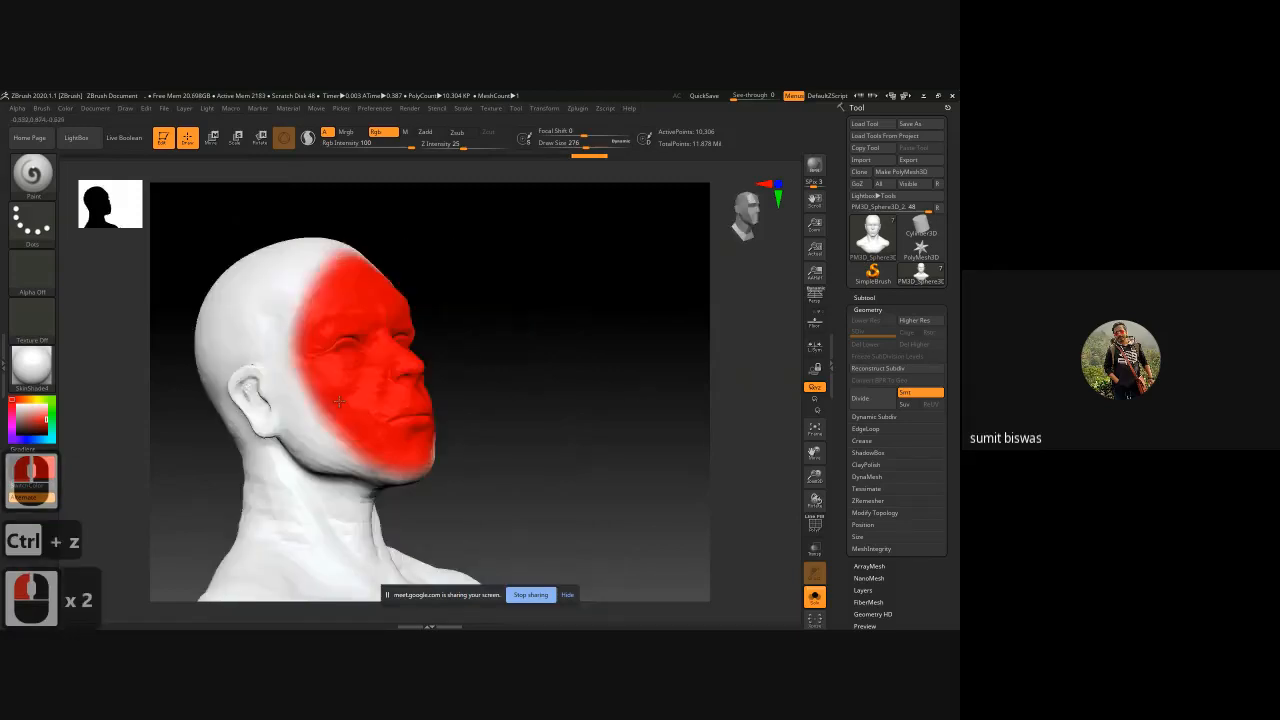
pyautogui.moveTo(364, 428)
pyautogui.mouseDown()
pyautogui.moveTo(322, 412)
pyautogui.moveTo(312, 362)
pyautogui.moveTo(330, 287)
pyautogui.moveTo(346, 284)
pyautogui.mouseUp()
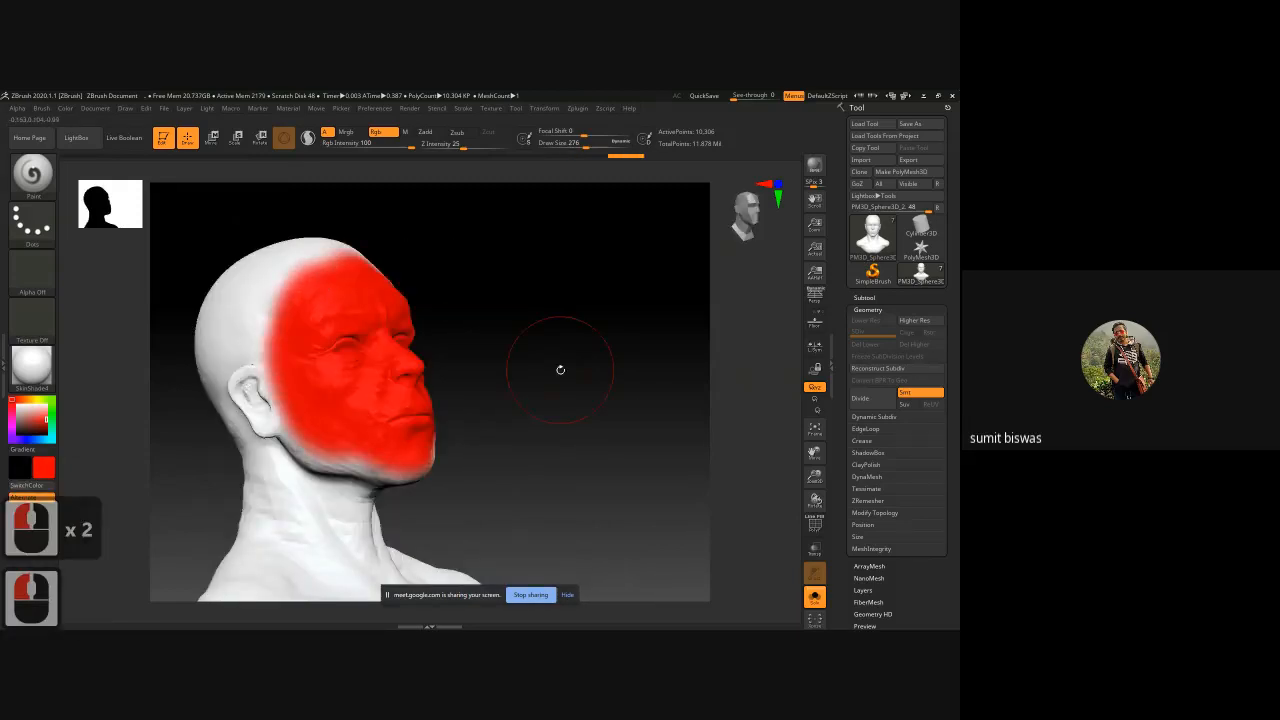
pyautogui.moveTo(560, 369); pyautogui.dragTo(464, 388)
pyautogui.moveTo(574, 400); pyautogui.dragTo(534, 382)
pyautogui.moveTo(403, 271)
pyautogui.mouseDown()
pyautogui.moveTo(478, 298)
pyautogui.moveTo(486, 332)
pyautogui.moveTo(484, 372)
pyautogui.moveTo(430, 465)
pyautogui.moveTo(400, 482)
pyautogui.mouseUp()
pyautogui.moveTo(600, 375)
pyautogui.mouseDown()
pyautogui.moveTo(642, 381)
pyautogui.moveTo(430, 270)
pyautogui.mouseUp()
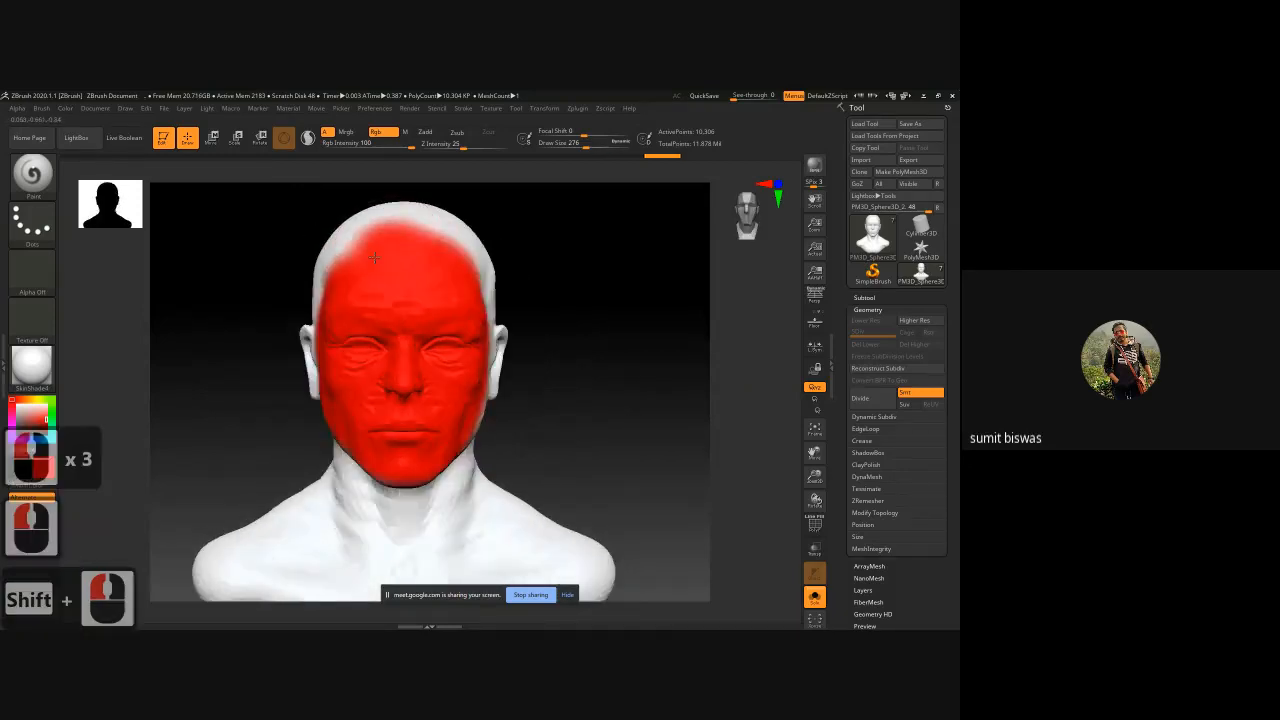
# - Activate Attract in UV Master and paint a blue seam strip along the centre of the back of the head, neck and shoulders
pyautogui.keyDown('alt'); pyautogui.moveTo(594, 401); pyautogui.dragTo(593, 363); pyautogui.keyUp('alt')
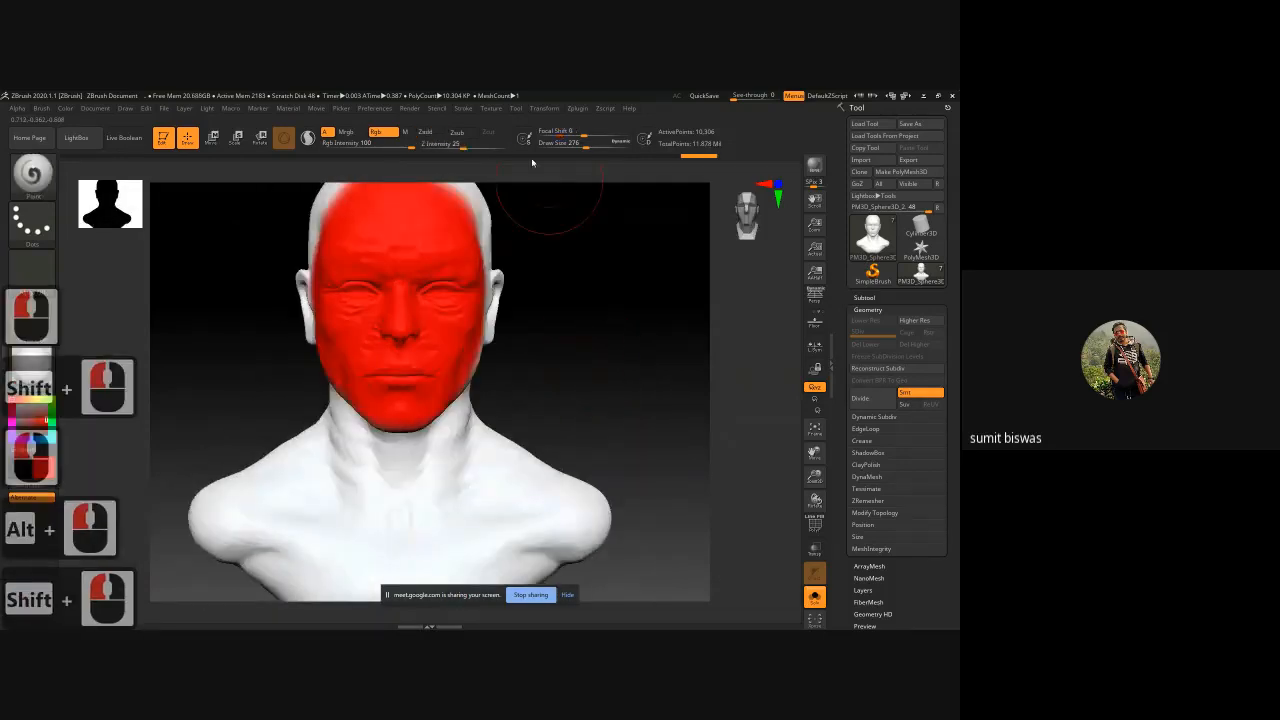
pyautogui.click(577, 108)
pyautogui.click(633, 352)
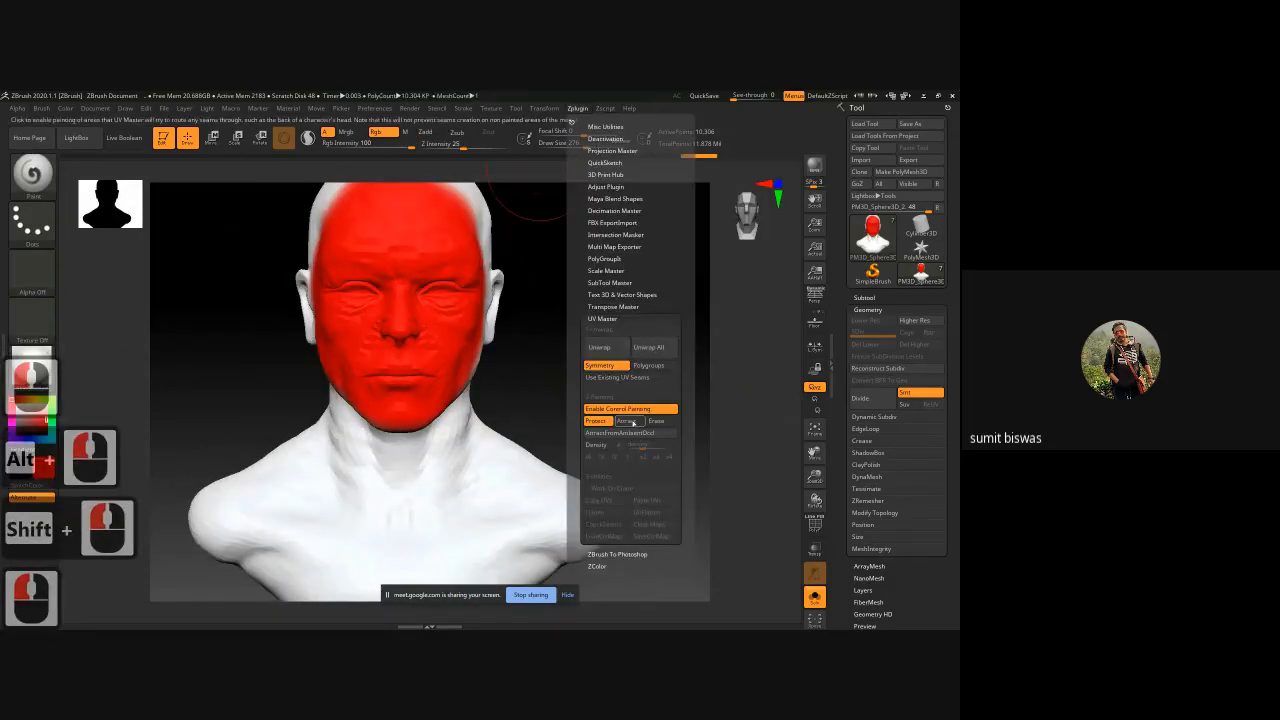
pyautogui.keyDown('shift'); pyautogui.moveTo(538, 376); pyautogui.dragTo(463, 369); pyautogui.keyUp('shift')
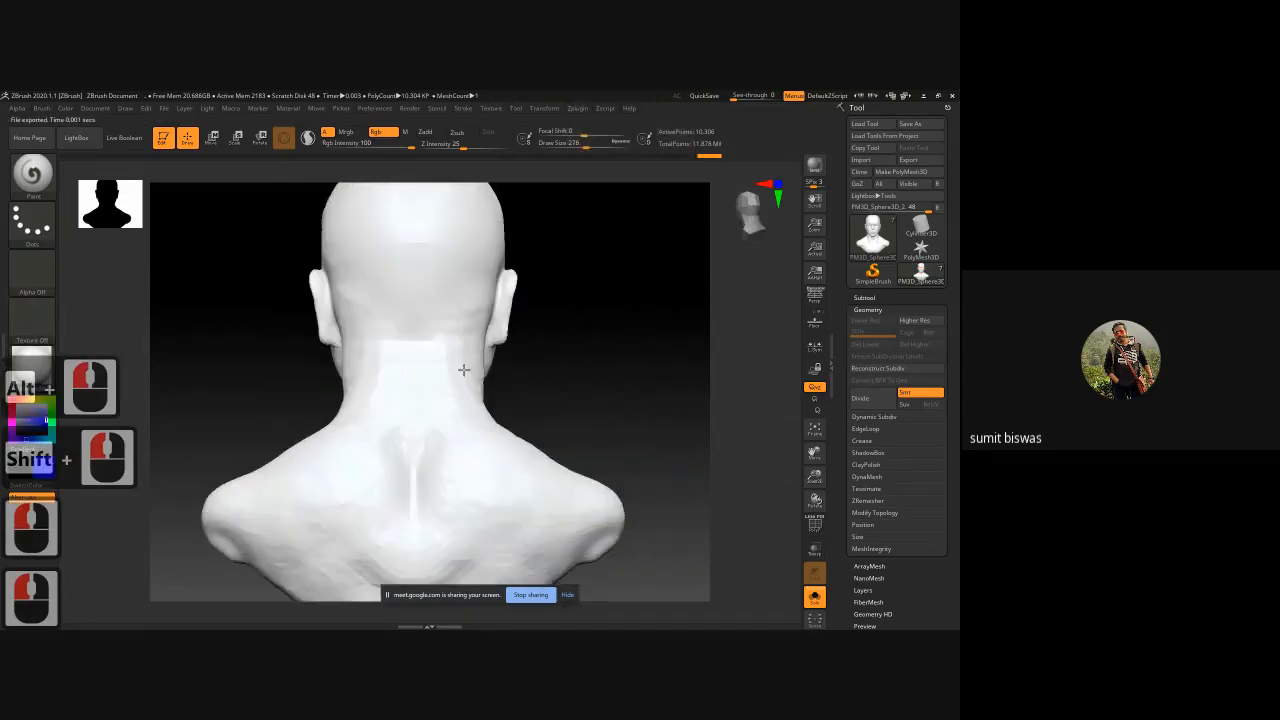
pyautogui.keyDown('ctrl'); pyautogui.moveTo(530, 370); pyautogui.dragTo(548, 362, button='right'); pyautogui.keyUp('ctrl')
pyautogui.moveTo(411, 216); pyautogui.dragTo(410, 438)
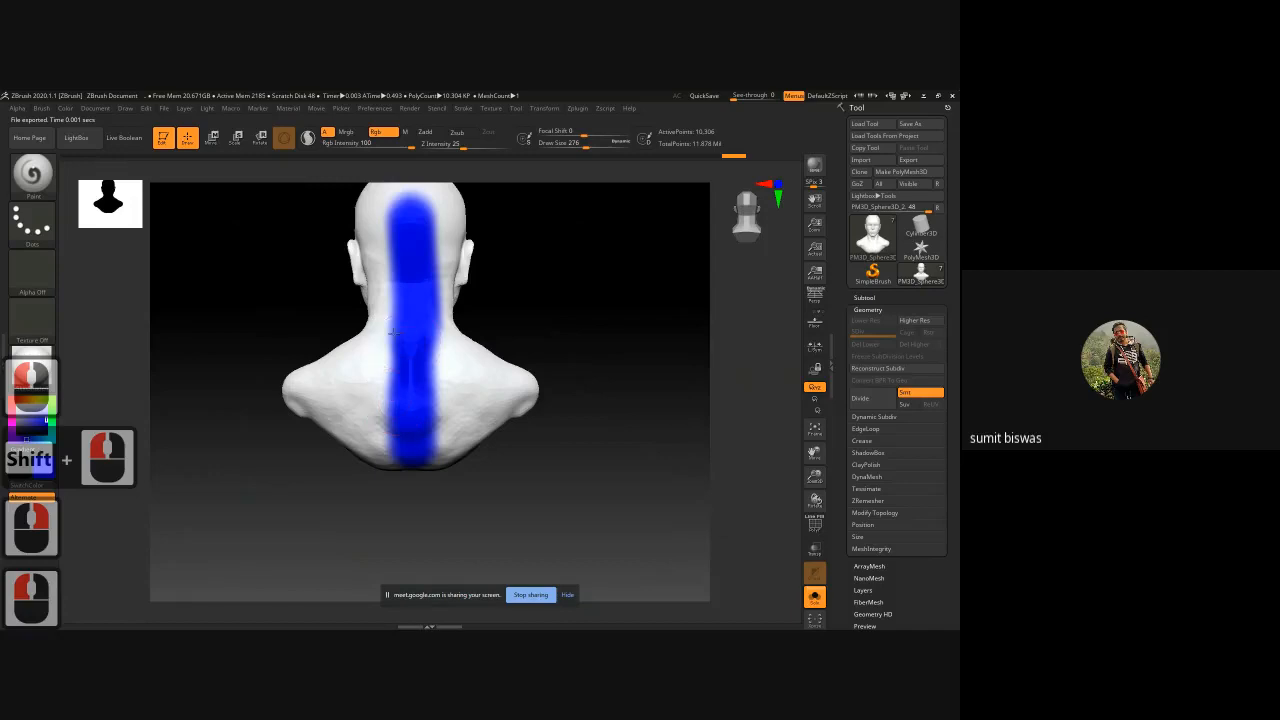
# - Extend the blue Attract paint around the neck to form a continuous band below the jaw
pyautogui.moveTo(400, 336)
pyautogui.mouseDown()
pyautogui.moveTo(368, 340)
pyautogui.moveTo(452, 336)
pyautogui.mouseUp()
pyautogui.moveTo(590, 324); pyautogui.dragTo(503, 325)
pyautogui.moveTo(416, 320); pyautogui.dragTo(478, 352)
pyautogui.moveTo(602, 348)
pyautogui.mouseDown()
pyautogui.moveTo(450, 351)
pyautogui.moveTo(430, 334)
pyautogui.moveTo(450, 314)
pyautogui.moveTo(424, 308)
pyautogui.moveTo(600, 302)
pyautogui.mouseUp()
pyautogui.keyDown('alt'); pyautogui.moveTo(562, 286); pyautogui.dragTo(580, 346); pyautogui.keyUp('alt')
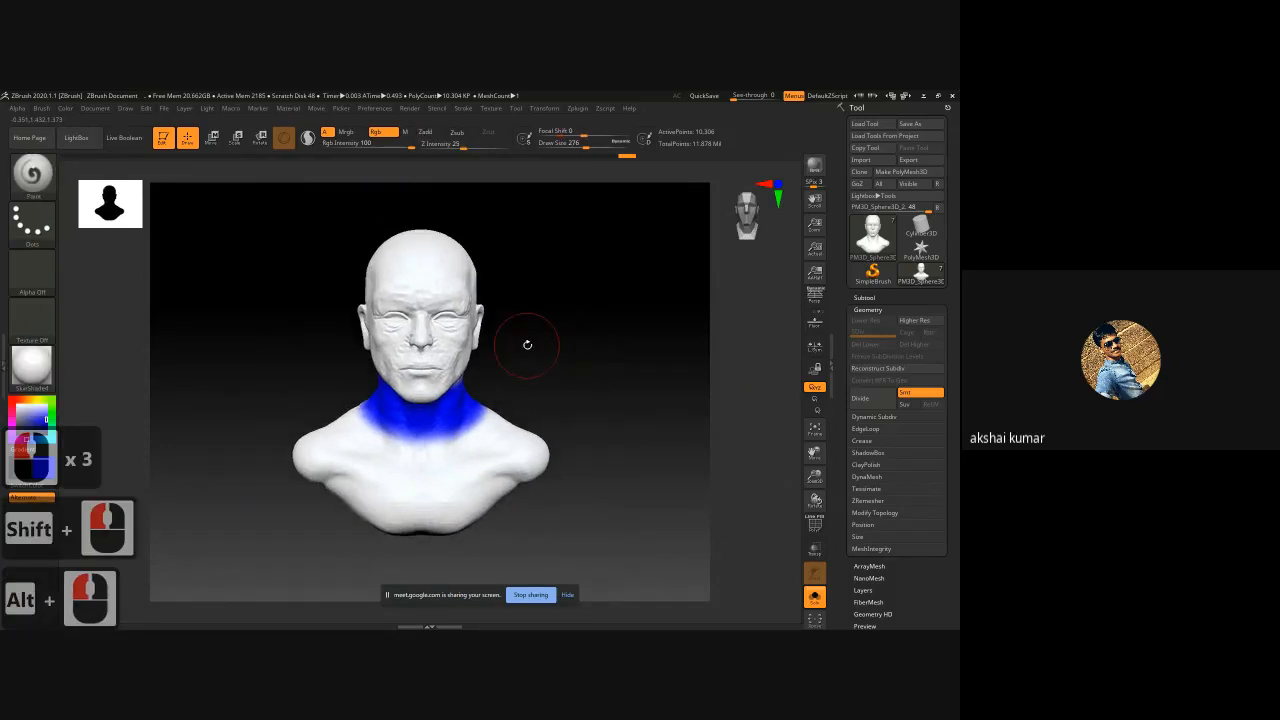
# - Unwrap the head with Symmetry and control painting enabled, inspect the UV islands with Flatten, and restore the model with UnFlatten
pyautogui.click(578, 108)
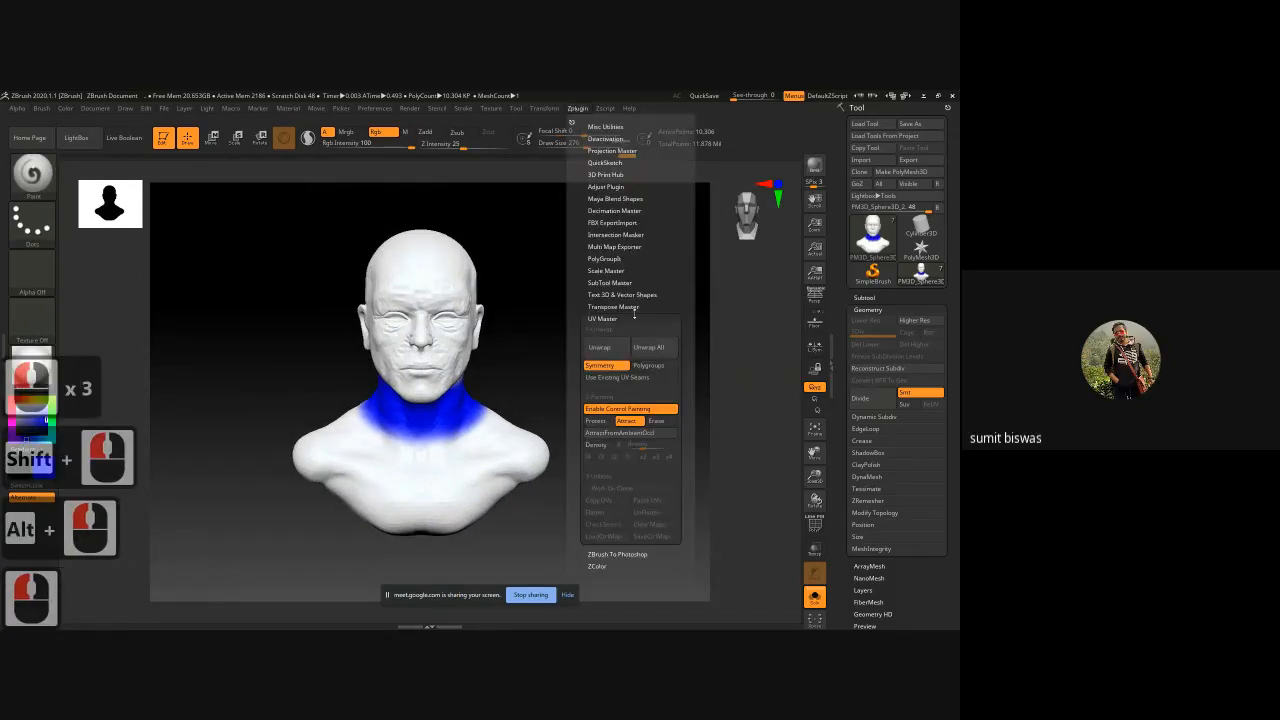
pyautogui.click(602, 353)
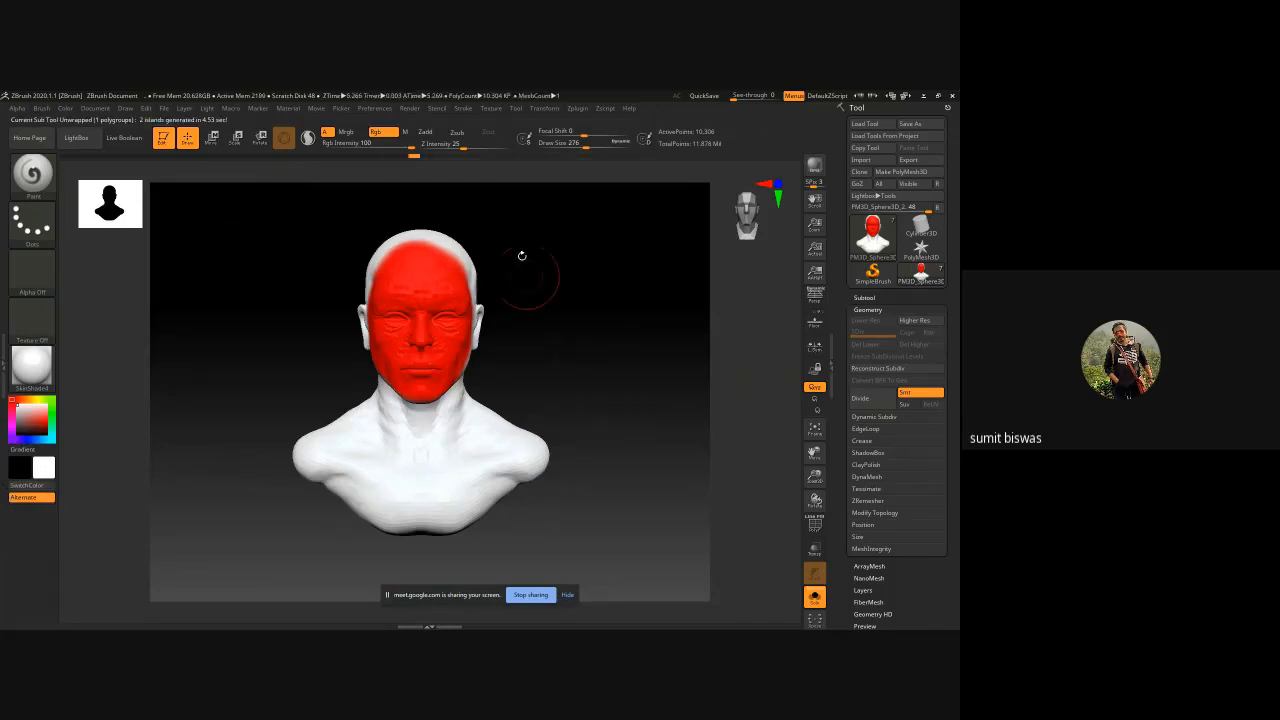
pyautogui.click(545, 108)
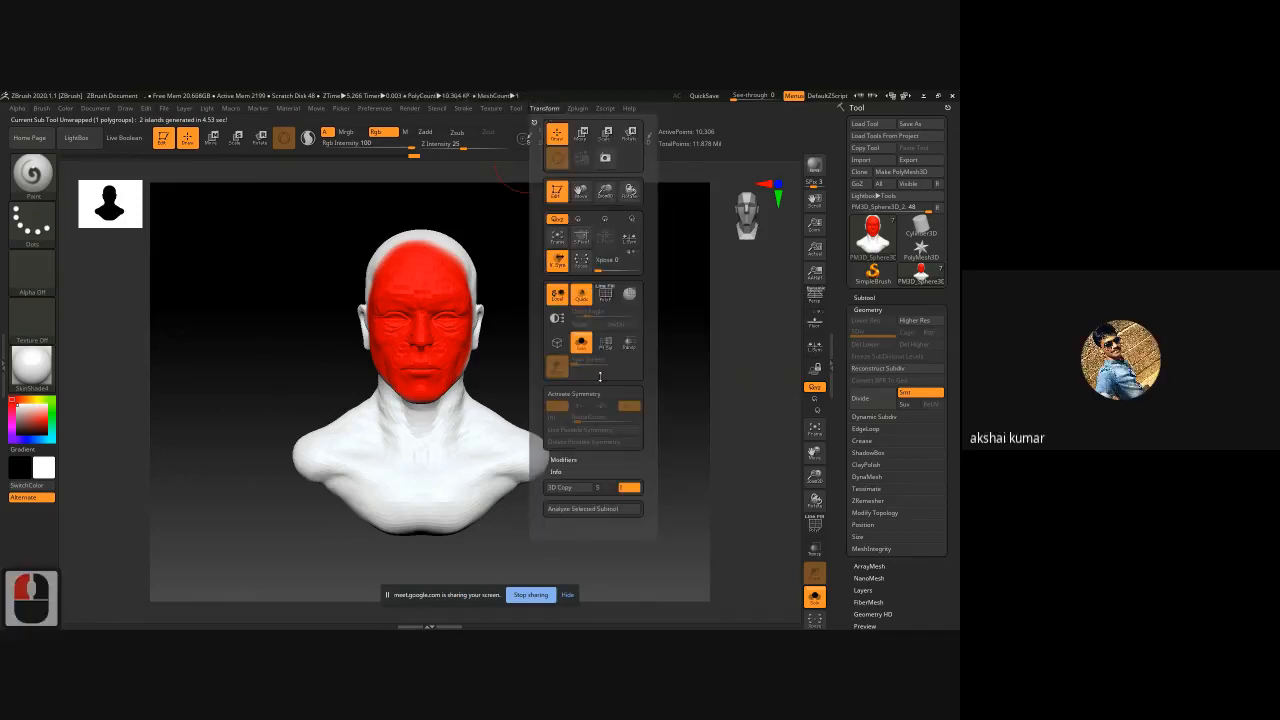
pyautogui.click(602, 109)
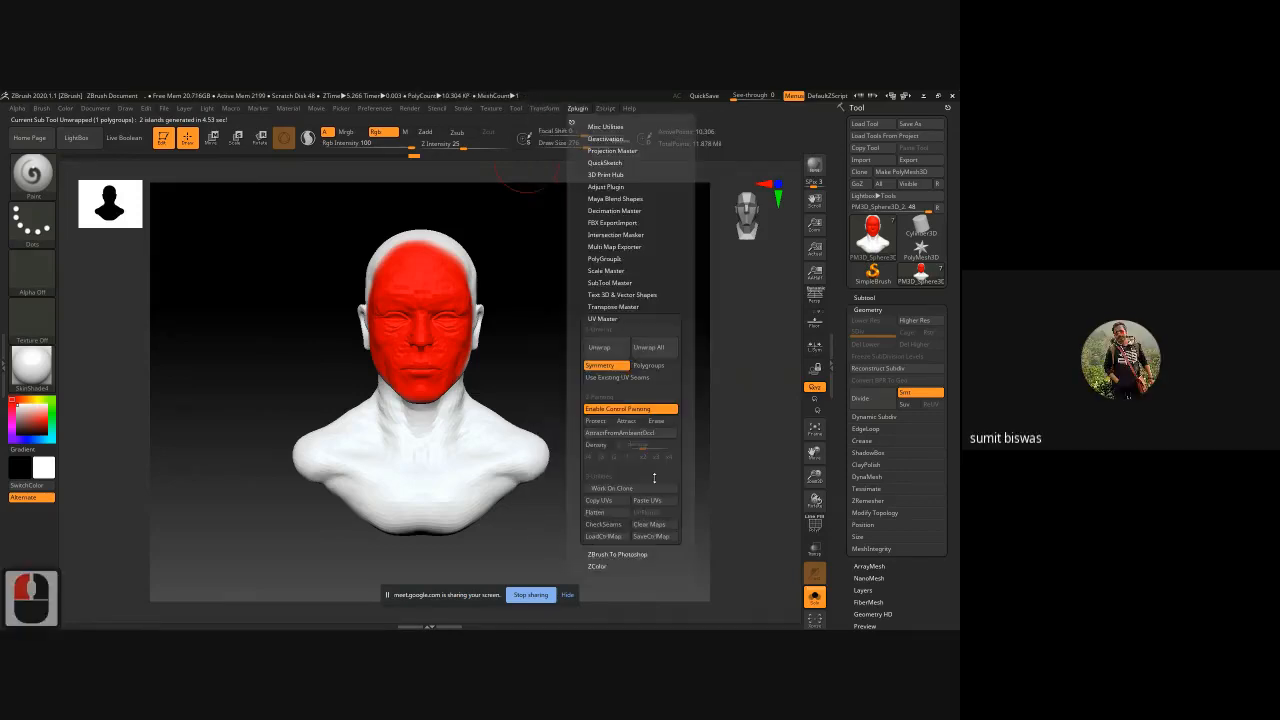
pyautogui.click(613, 514)
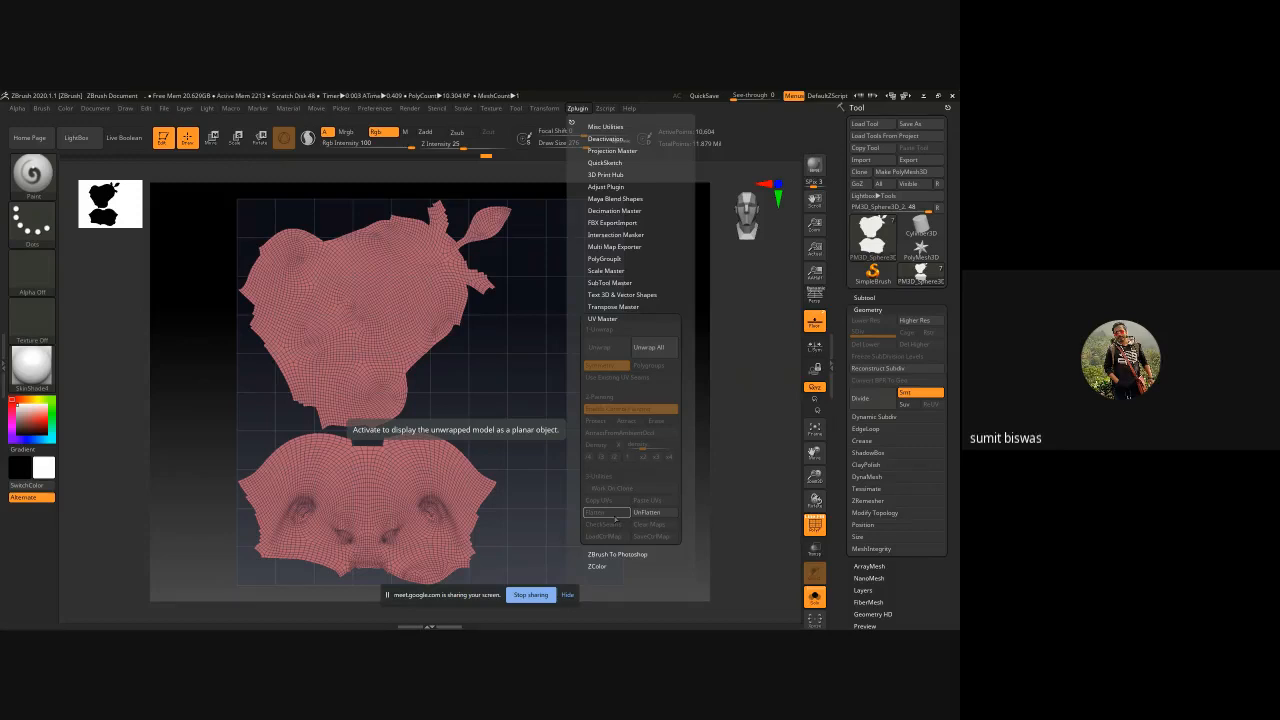
pyautogui.doubleClick(646, 512)
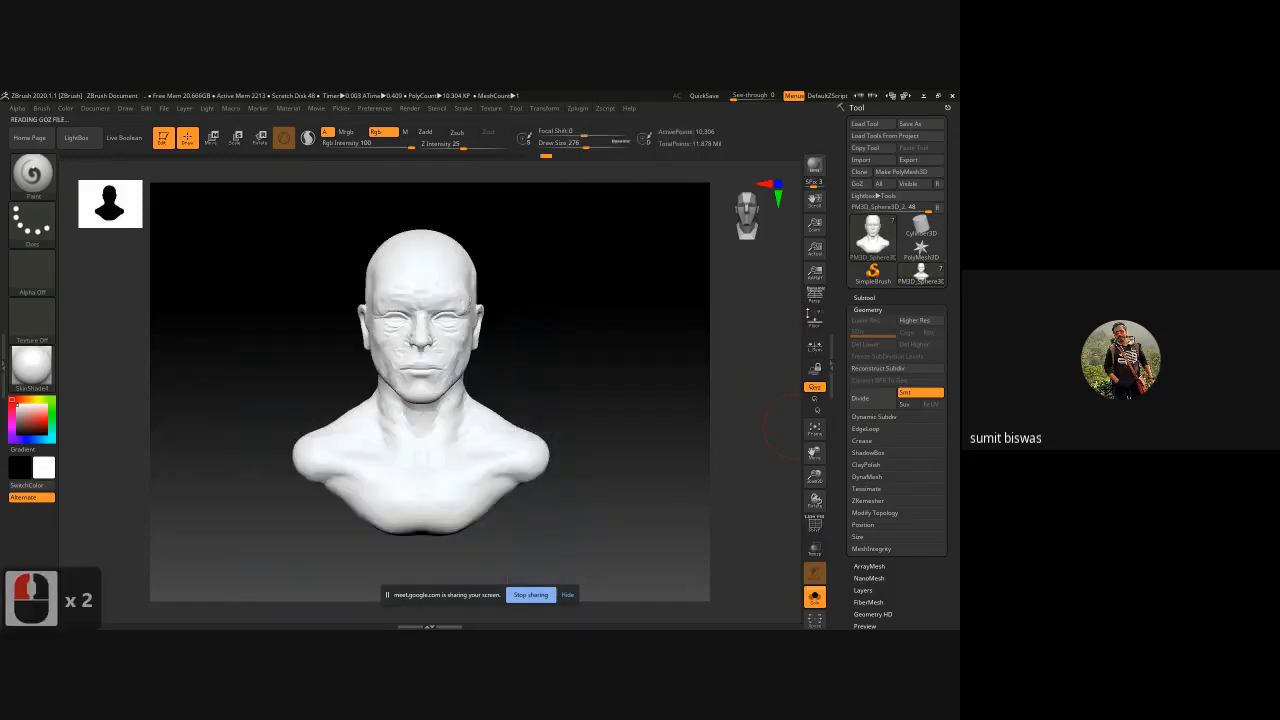
# - Hide the fiber subtools and turn off Solo to show the original head together with the unwrapped duplicate
pyautogui.click(868, 310)
pyautogui.click(864, 298)
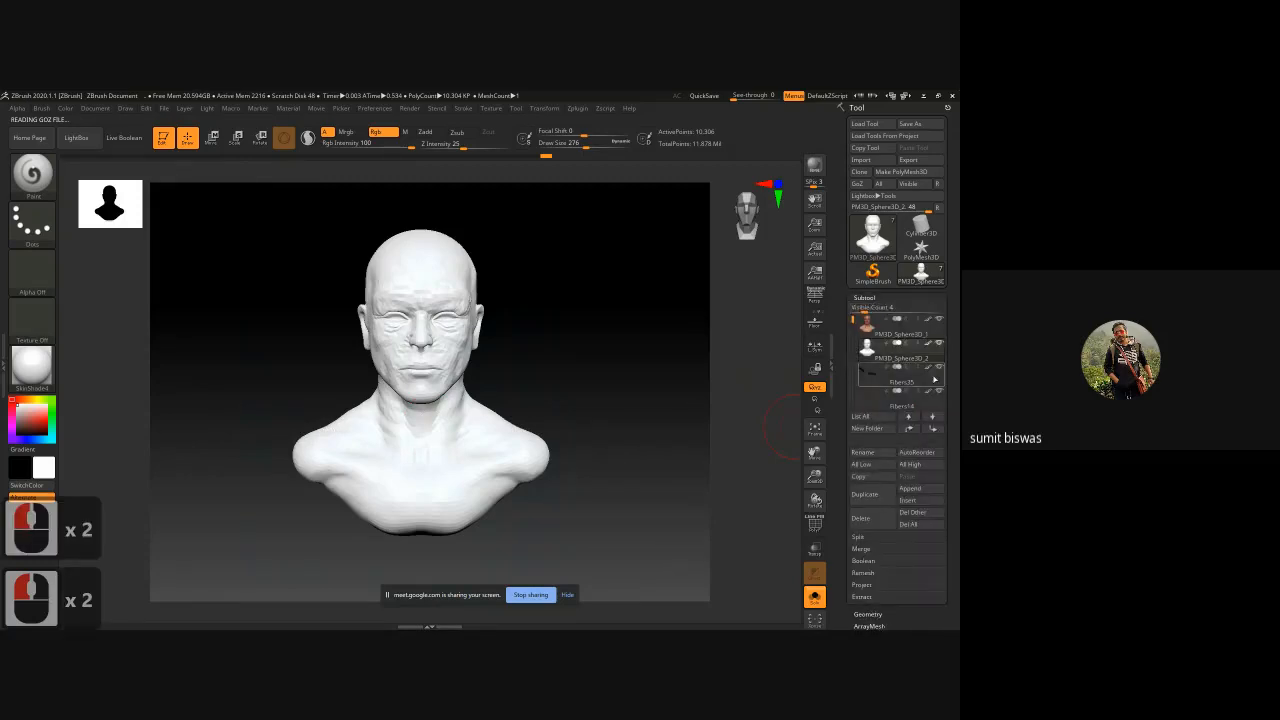
pyautogui.keyDown('shift'); pyautogui.click(940, 372); pyautogui.keyUp('shift')
pyautogui.click(940, 344)
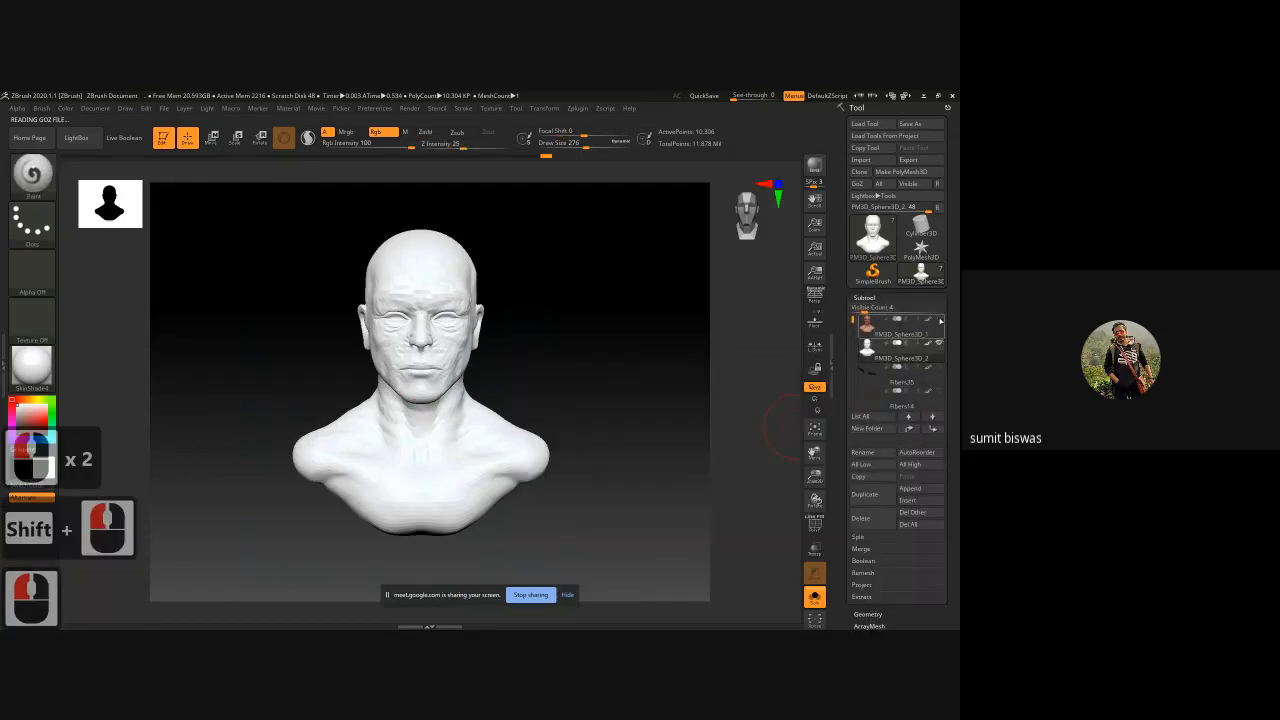
pyautogui.click(898, 343)
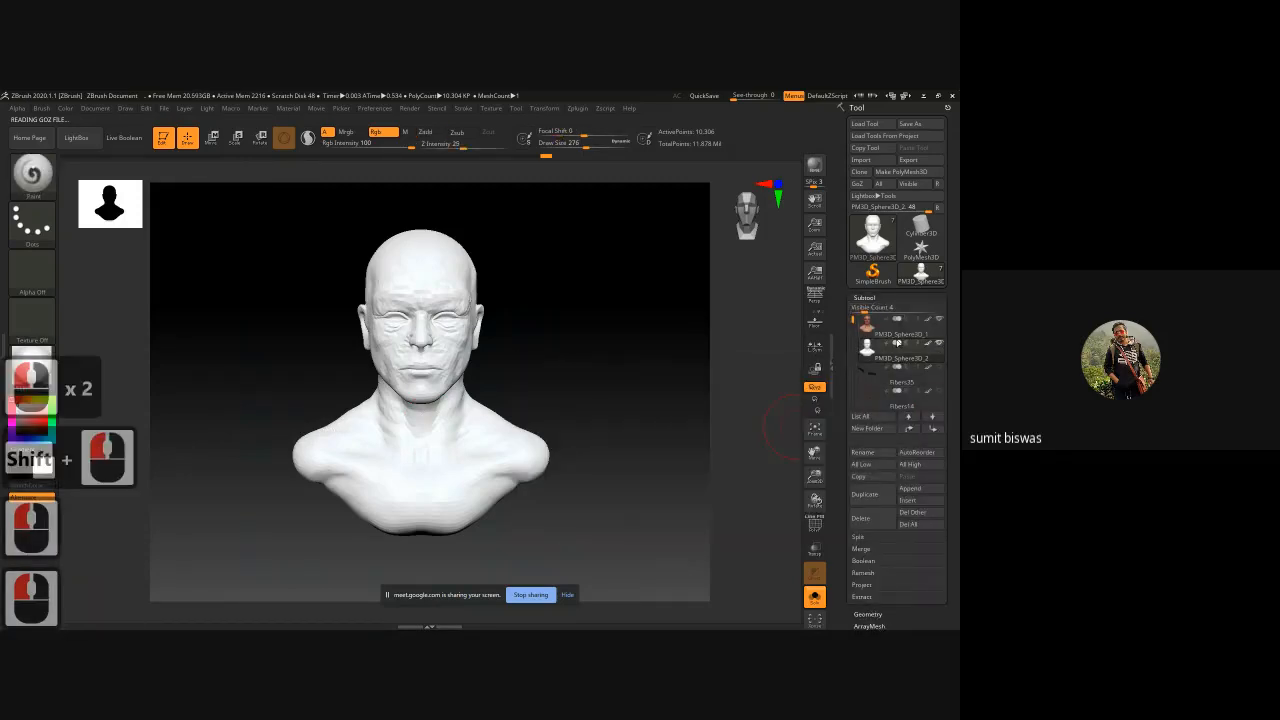
pyautogui.click(815, 597)
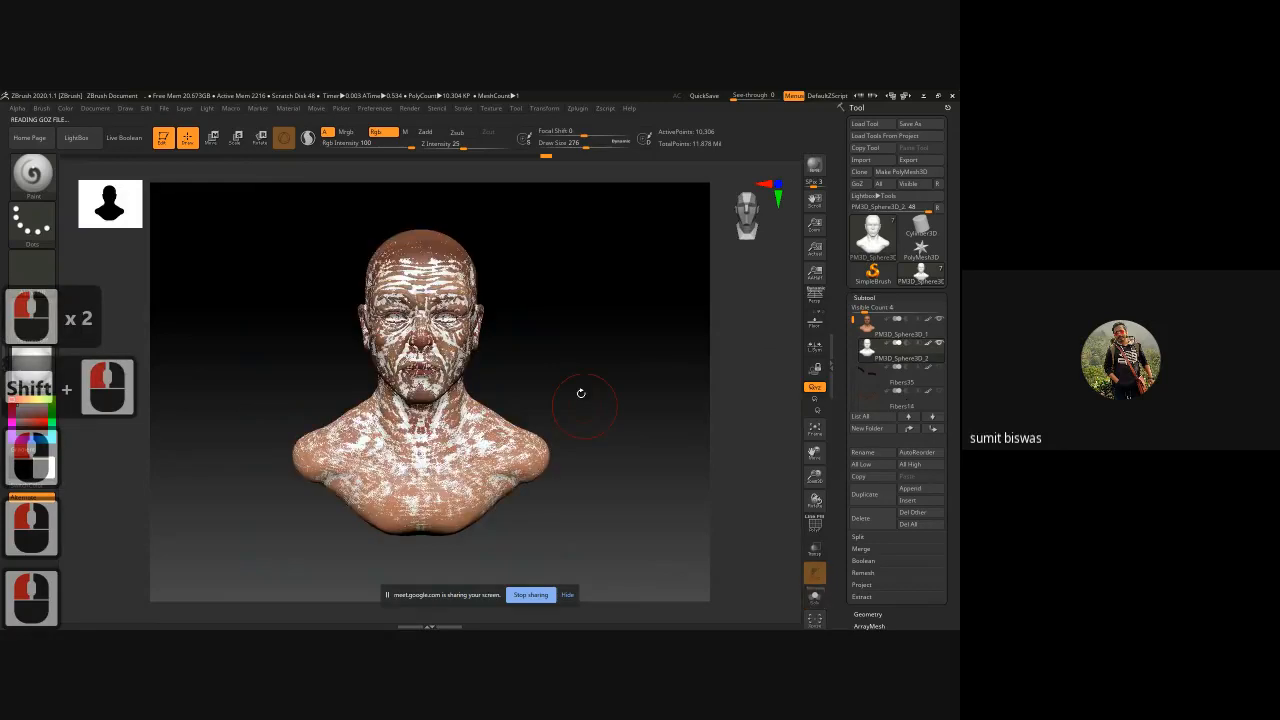
pyautogui.keyDown('ctrl'); pyautogui.moveTo(581, 393); pyautogui.dragTo(600, 450, button='right'); pyautogui.keyUp('ctrl')
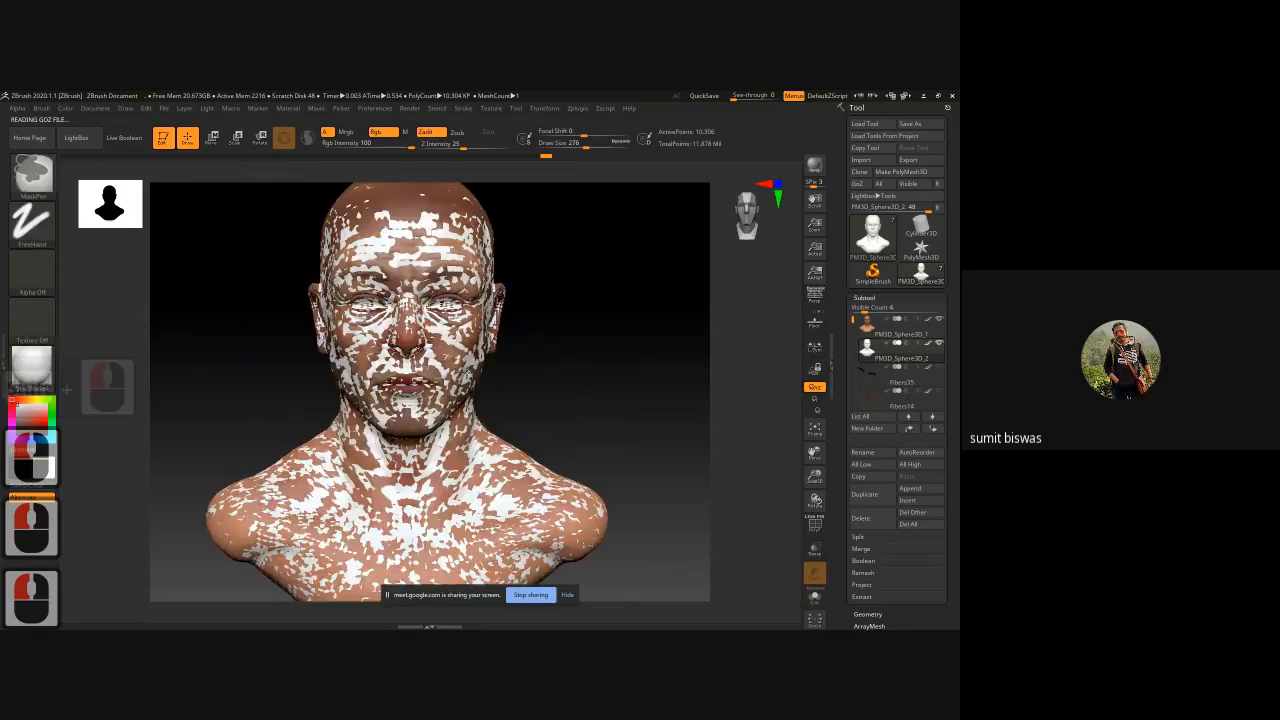
# - Subdivide the duplicate head once and run ProjectAll with Geometry and Color enabled to transfer the original's detail
pyautogui.click(864, 588)
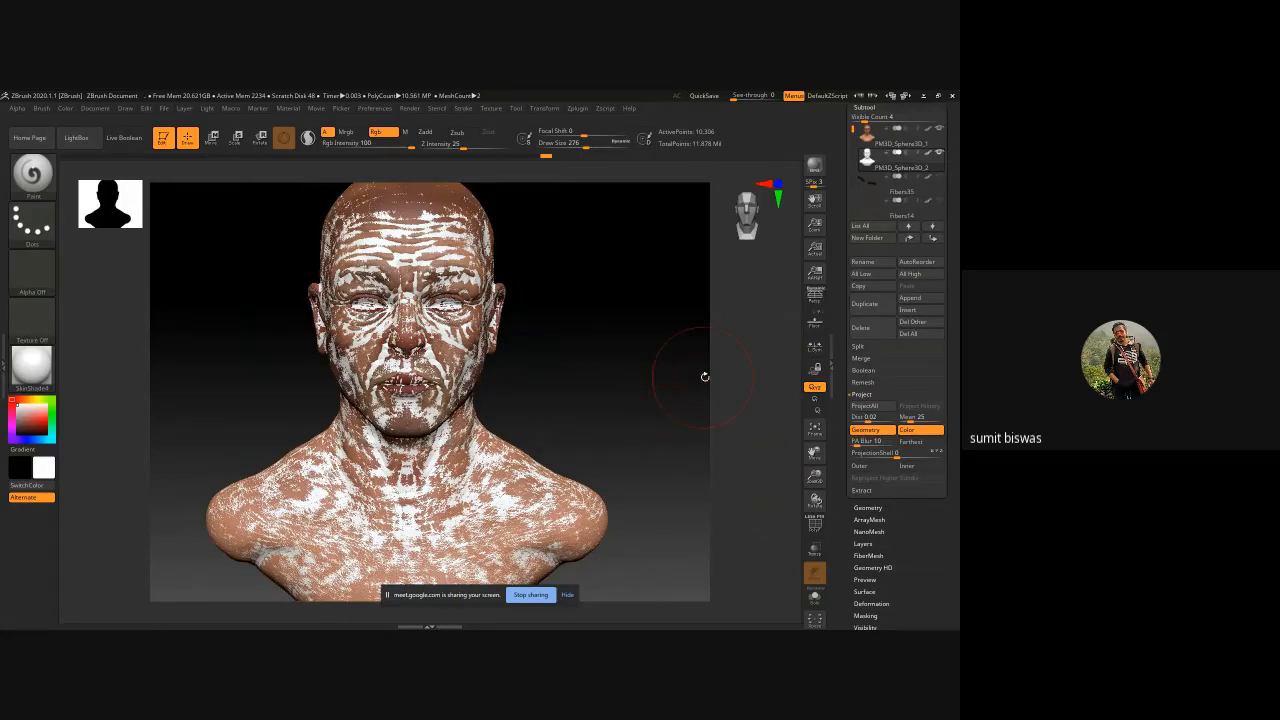
pyautogui.keyDown('ctrl'); pyautogui.click(695, 302); pyautogui.keyUp('ctrl')
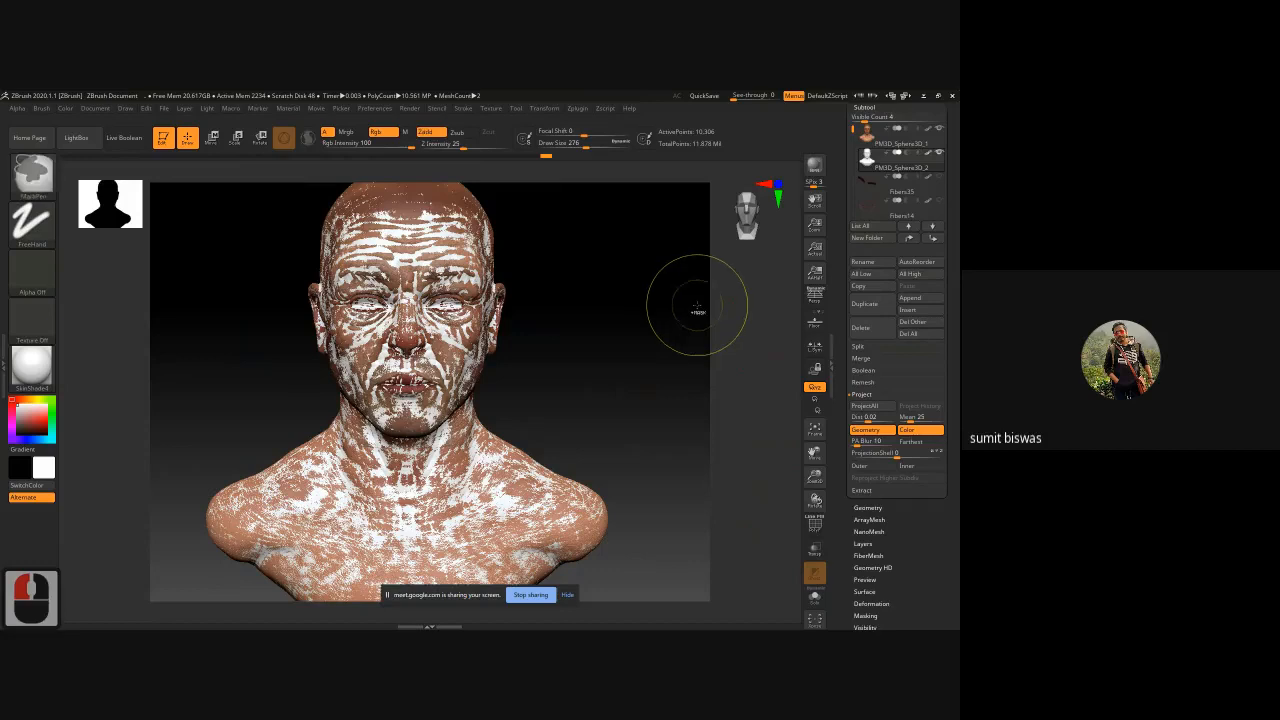
pyautogui.hotkey('ctrl', 'd')
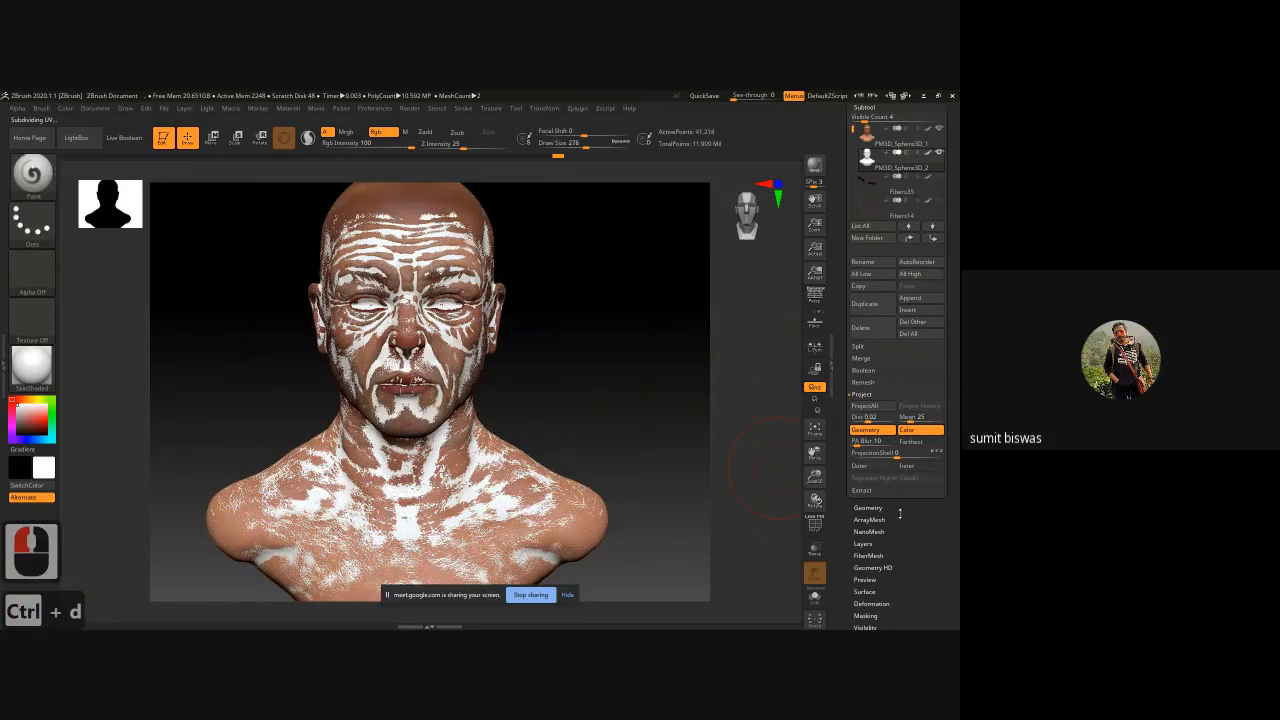
pyautogui.click(863, 405)
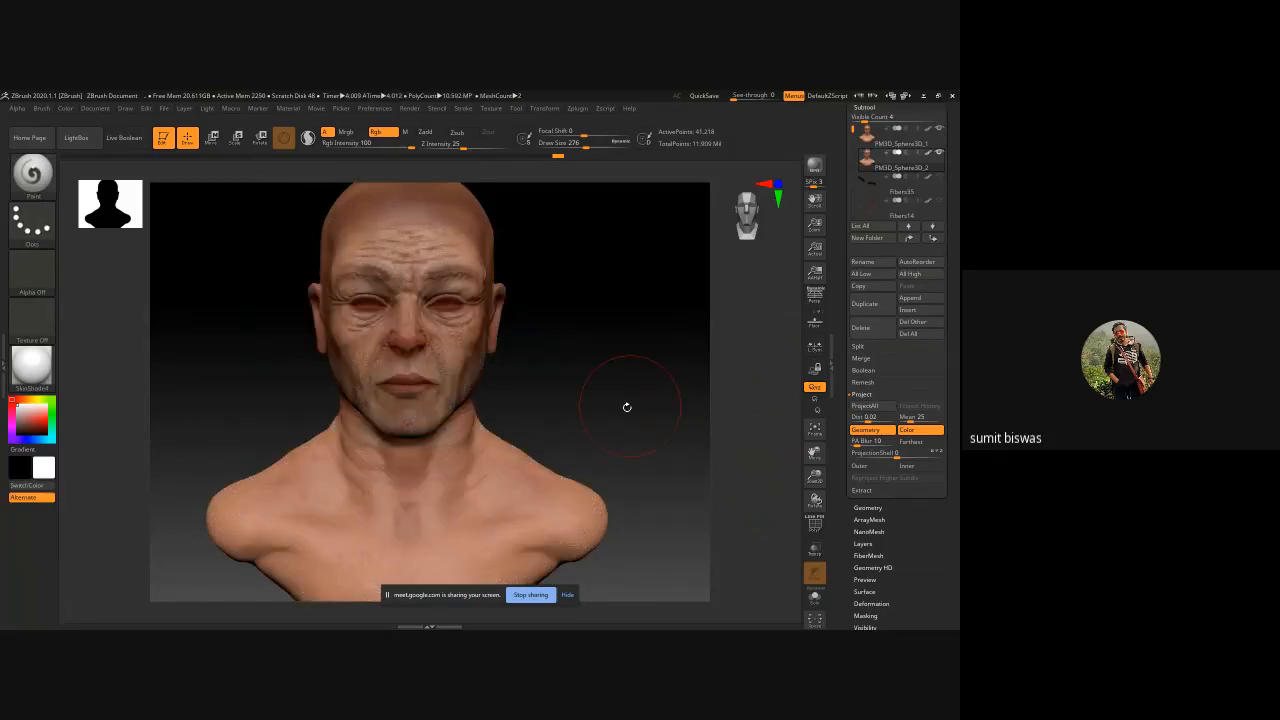
# - Subdivide the duplicate head two more levels, running ProjectAll after each level to capture finer detail from the original
pyautogui.keyDown('ctrl'); pyautogui.click(640, 410); pyautogui.keyUp('ctrl')
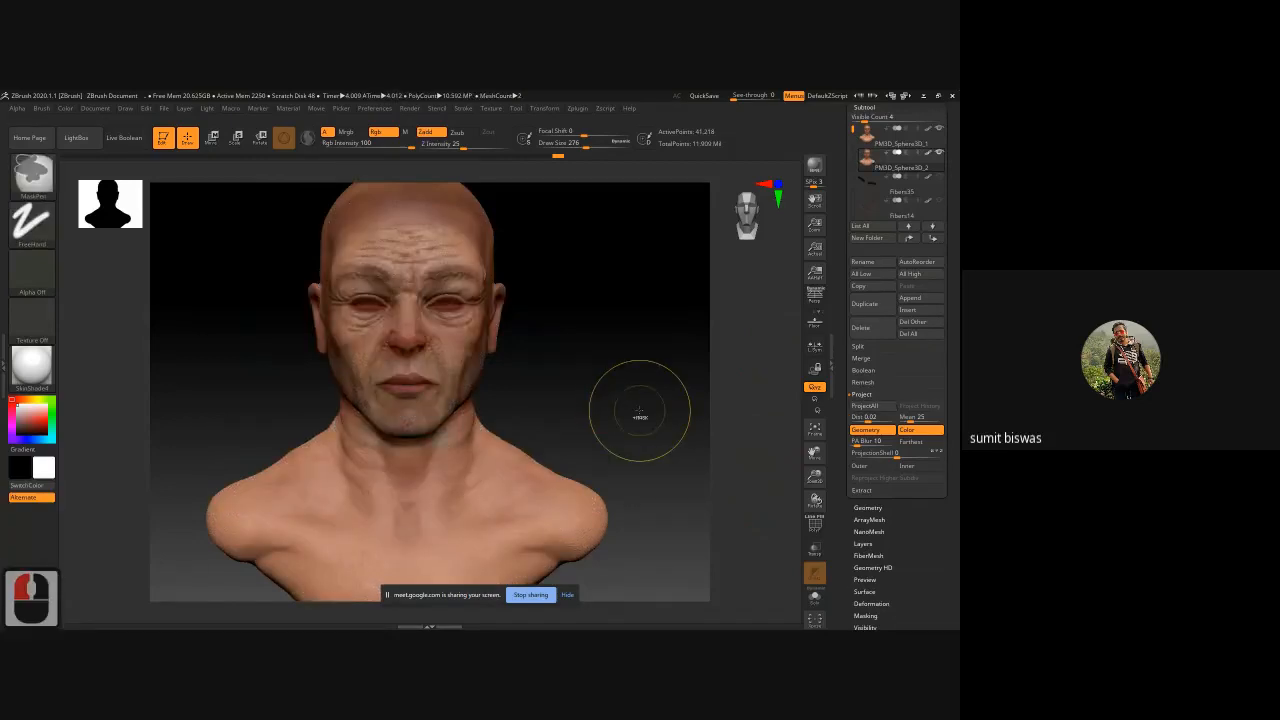
pyautogui.hotkey('ctrl', 'd')
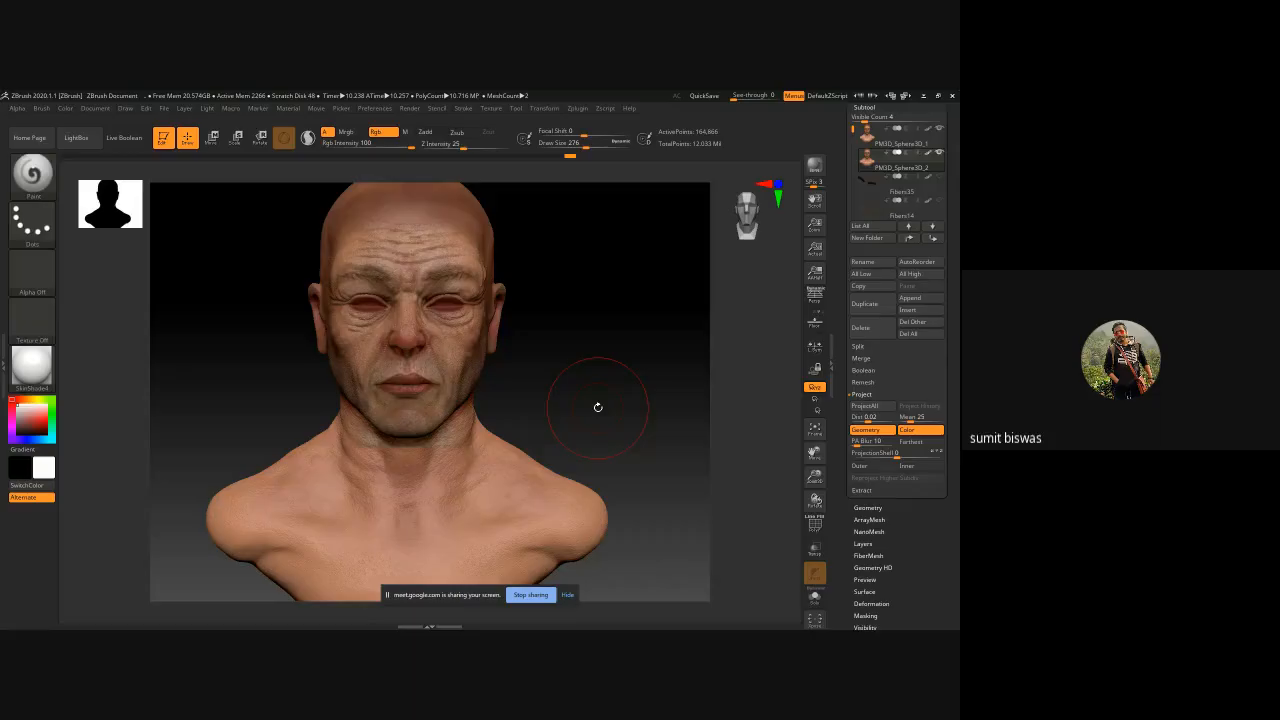
pyautogui.hotkey('ctrl', 'd')
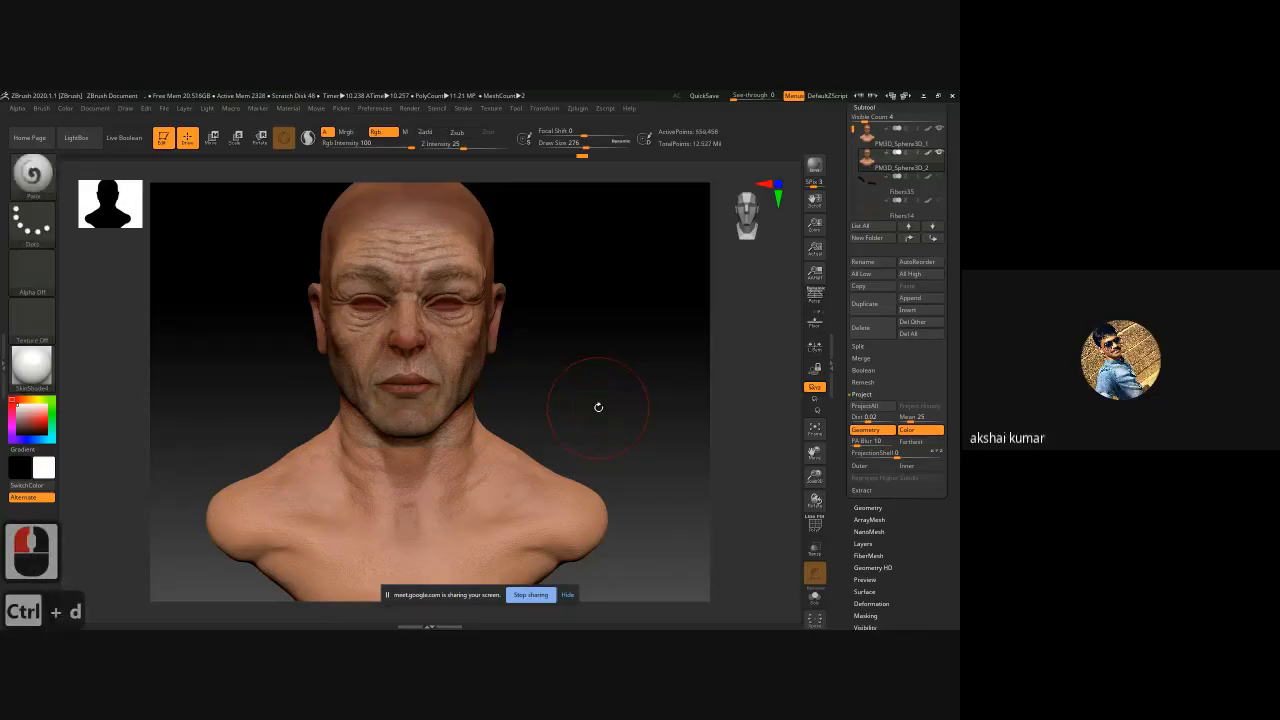
pyautogui.click(866, 406)
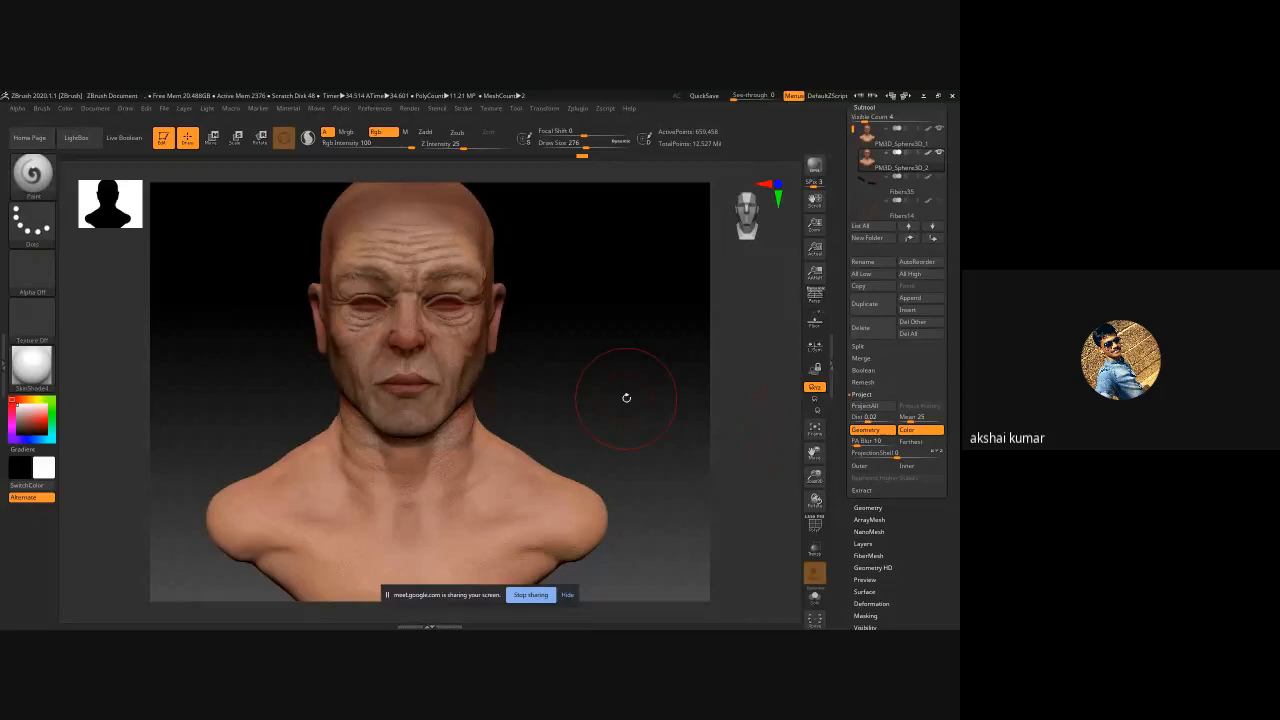
# - Divide the duplicate head a fourth time and start ProjectAll at that highest subdivision level
pyautogui.keyDown('ctrl'); pyautogui.click(627, 398); pyautogui.keyUp('ctrl')
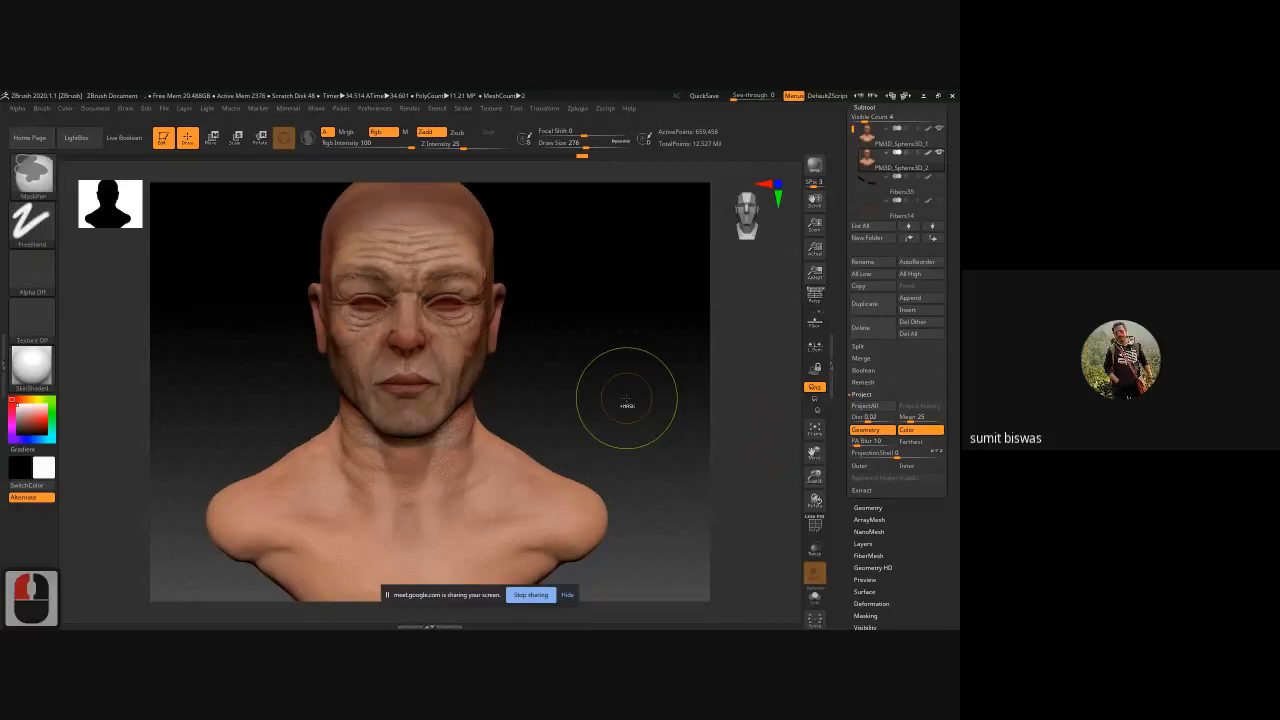
pyautogui.hotkey('ctrl', 'd')
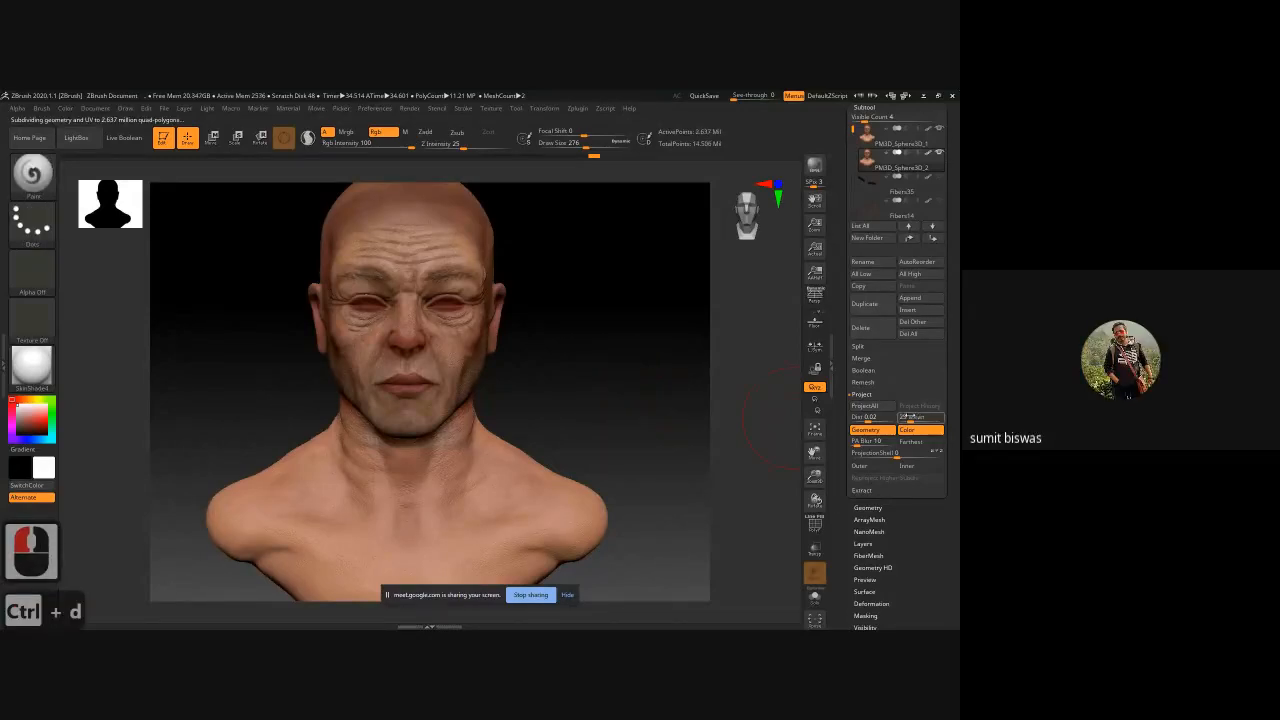
pyautogui.click(866, 406)
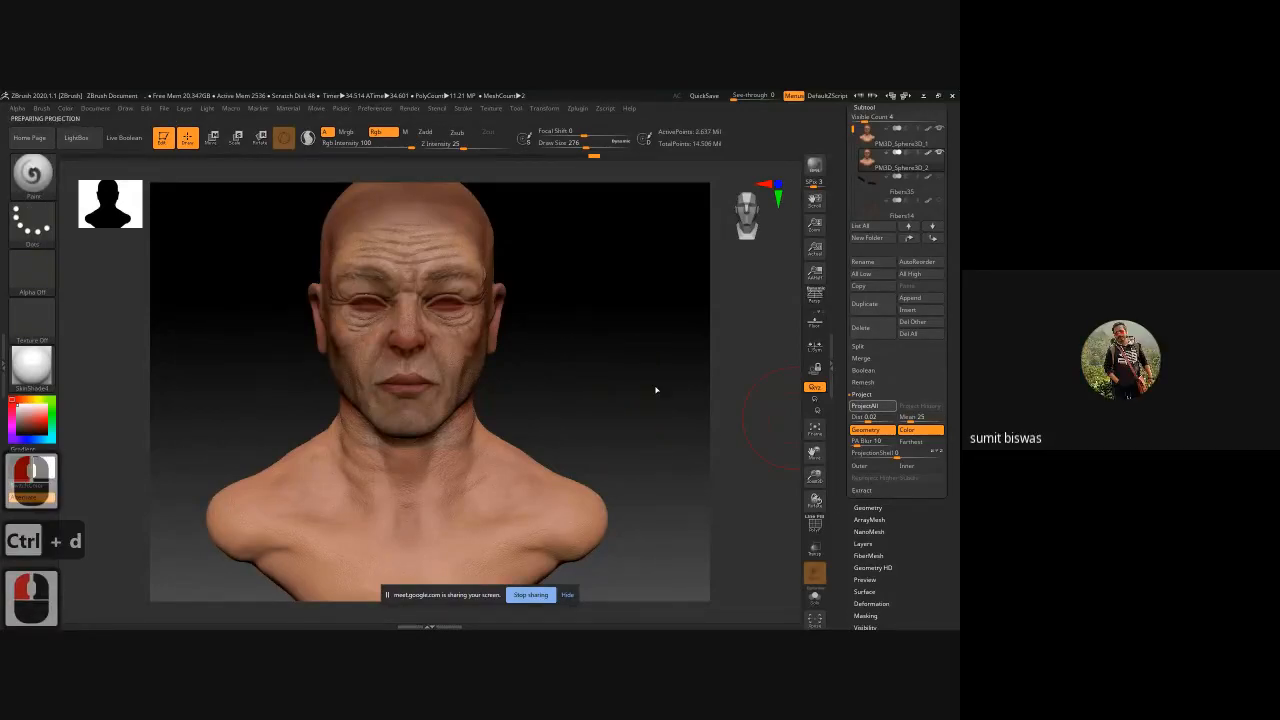
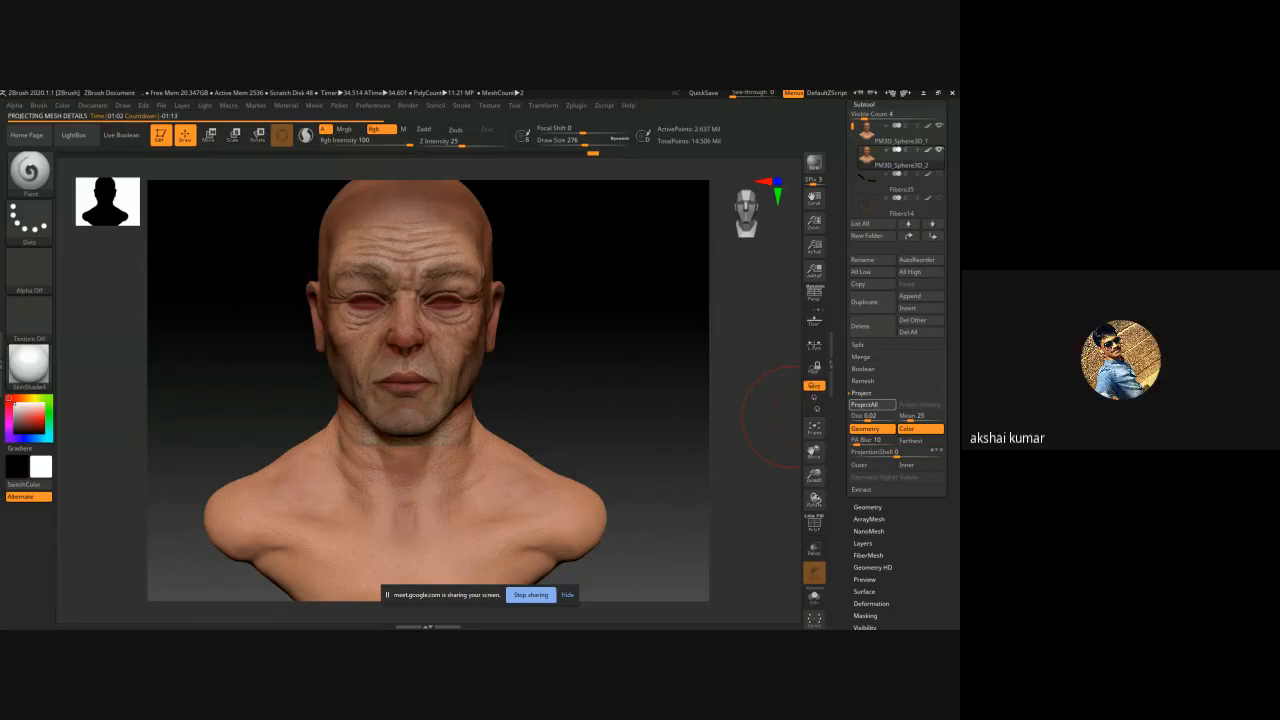
pyautogui.tripleClick(793, 417)
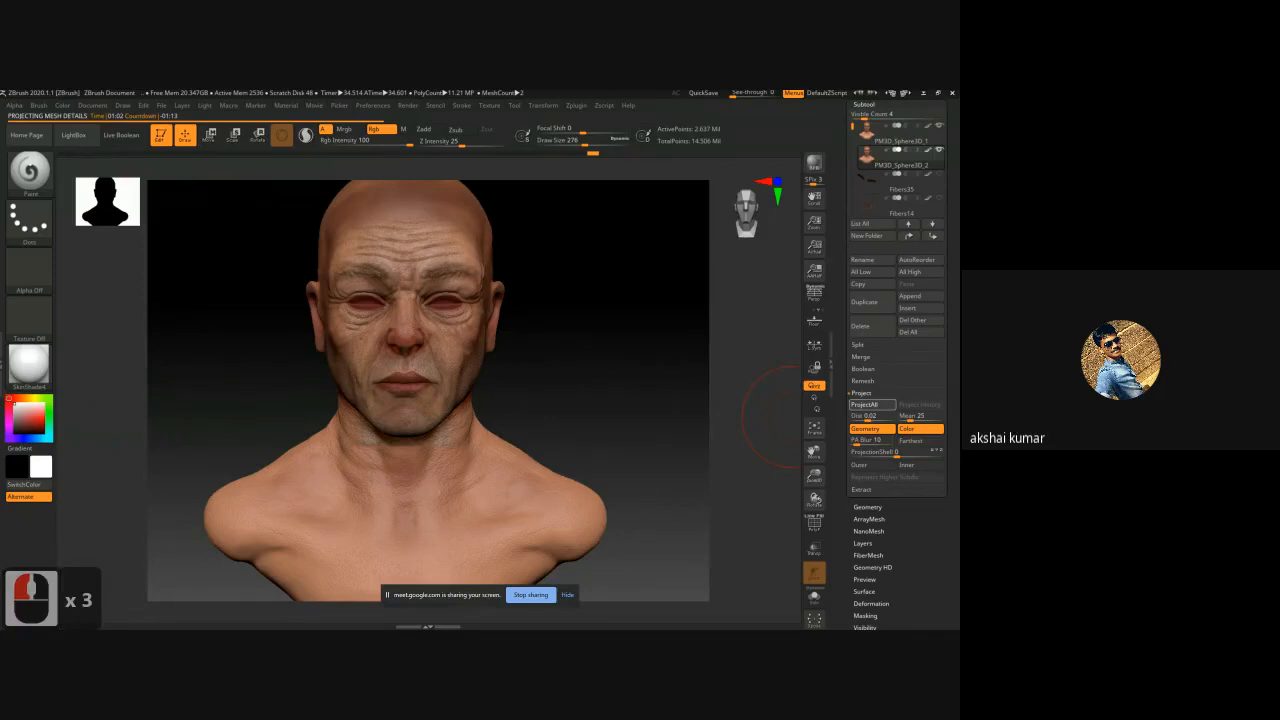
pyautogui.doubleClick(783, 417)
pyautogui.doubleClick(775, 415)
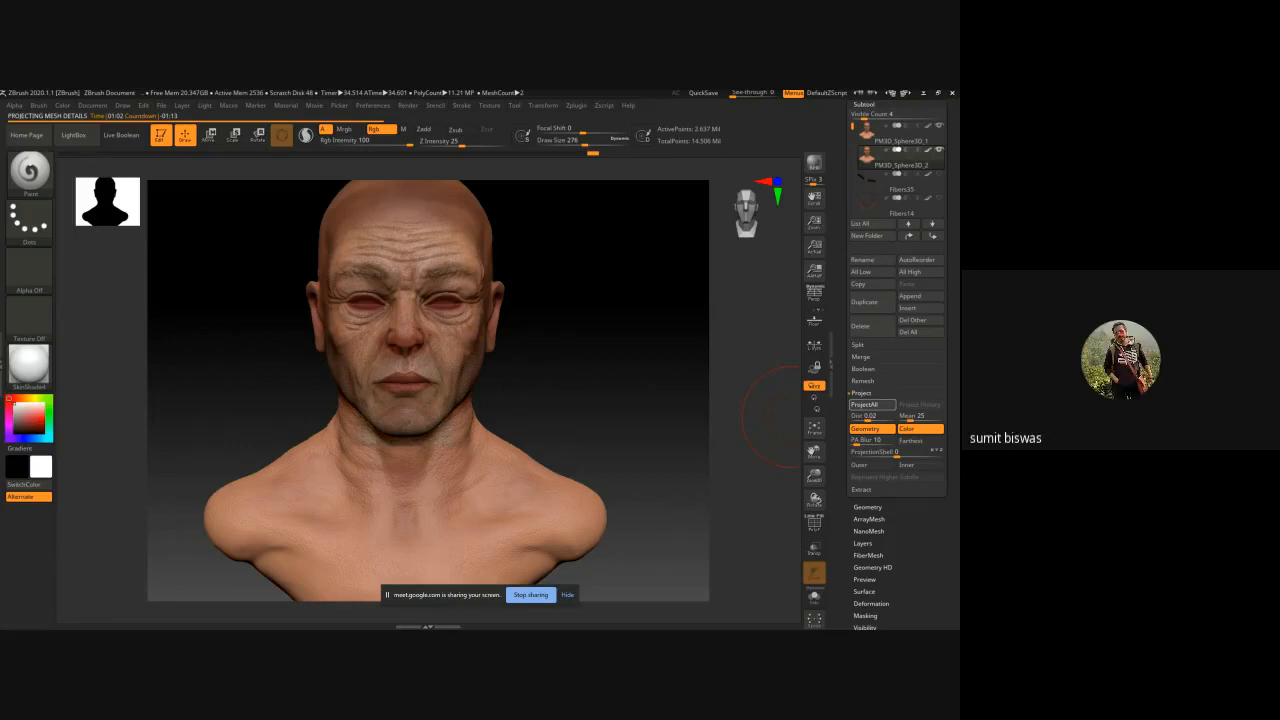
pyautogui.scroll(-1, 793, 417)
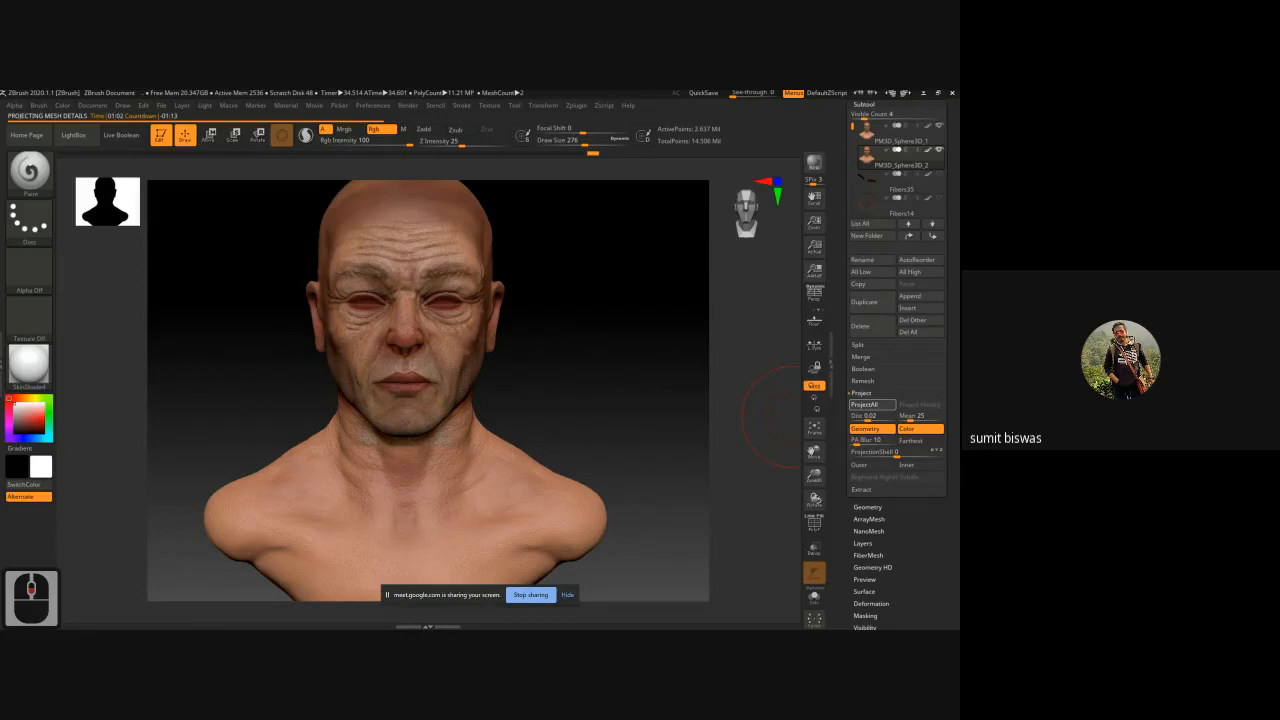
pyautogui.scroll(-1, 770, 417)
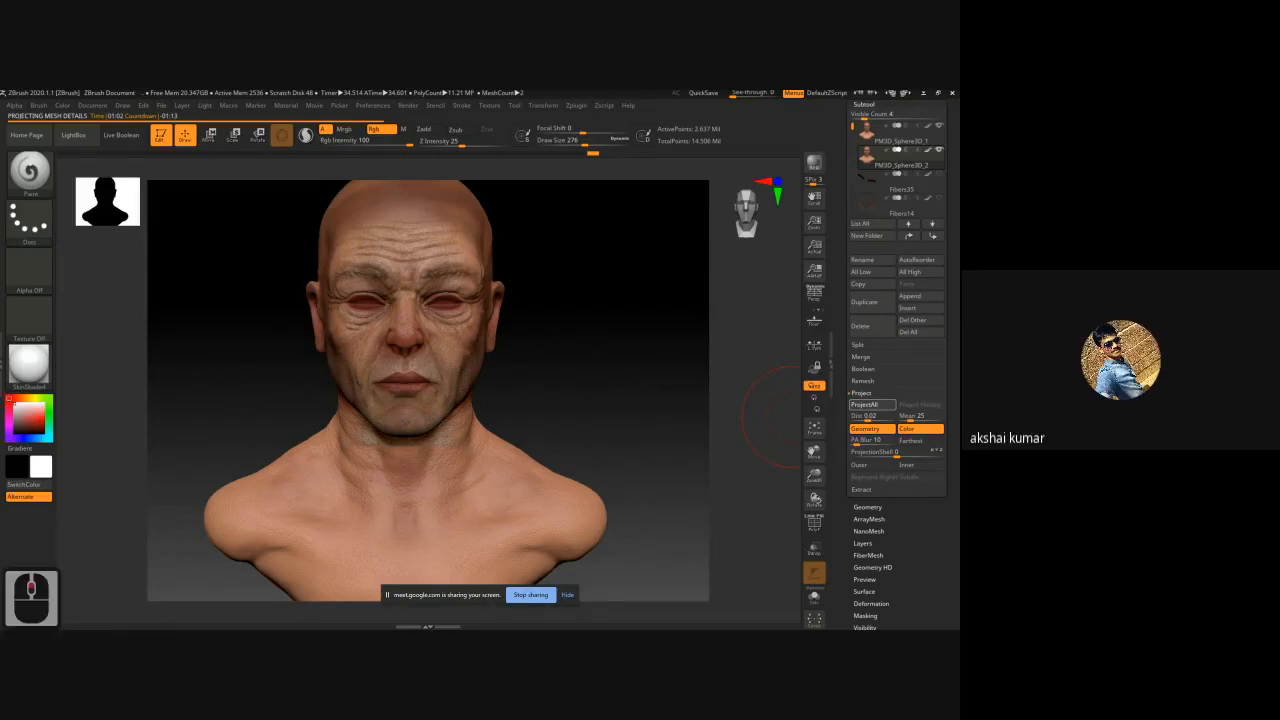
pyautogui.scroll(-2, 770, 417)
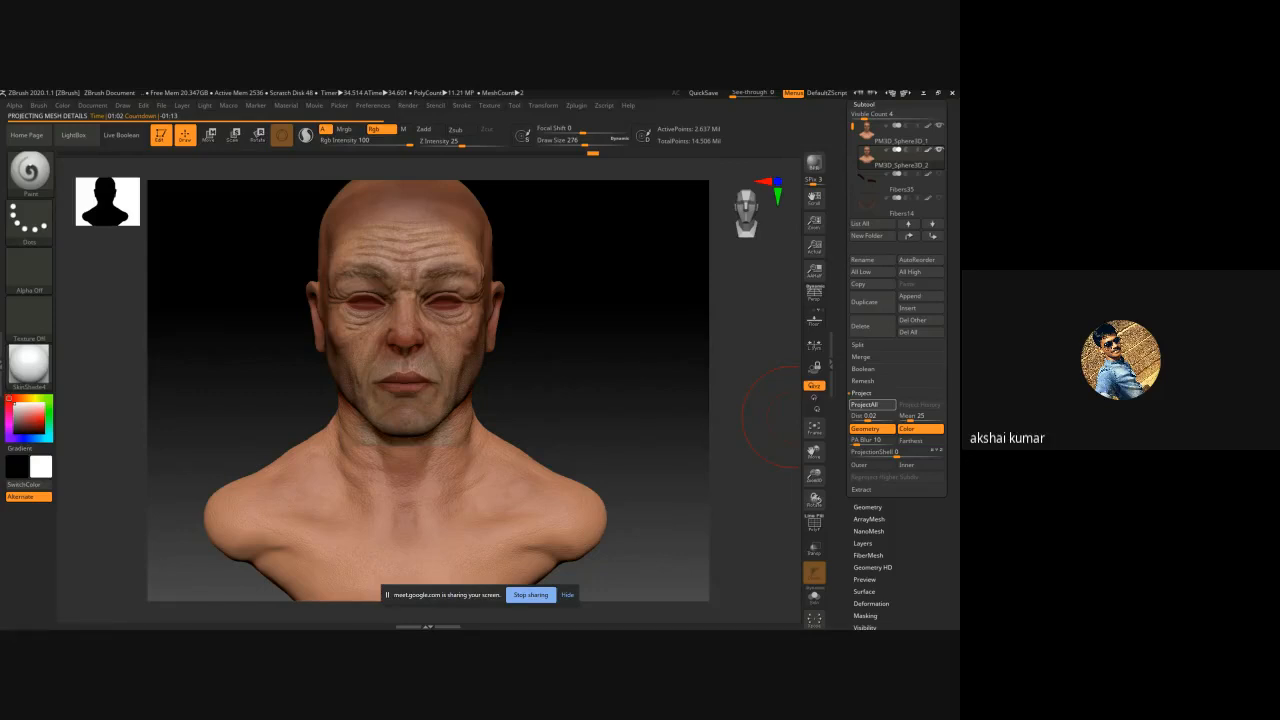
pyautogui.scroll(-3, 770, 417)
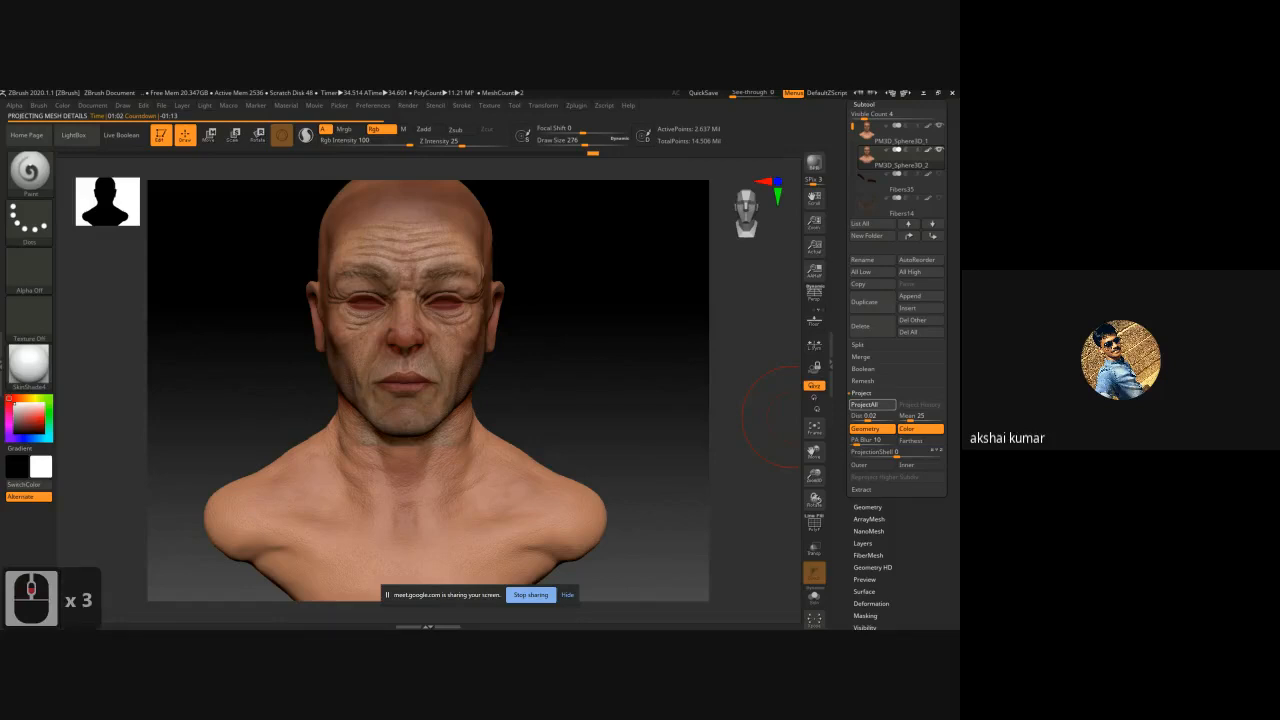
pyautogui.scroll(-2, 524, 342)
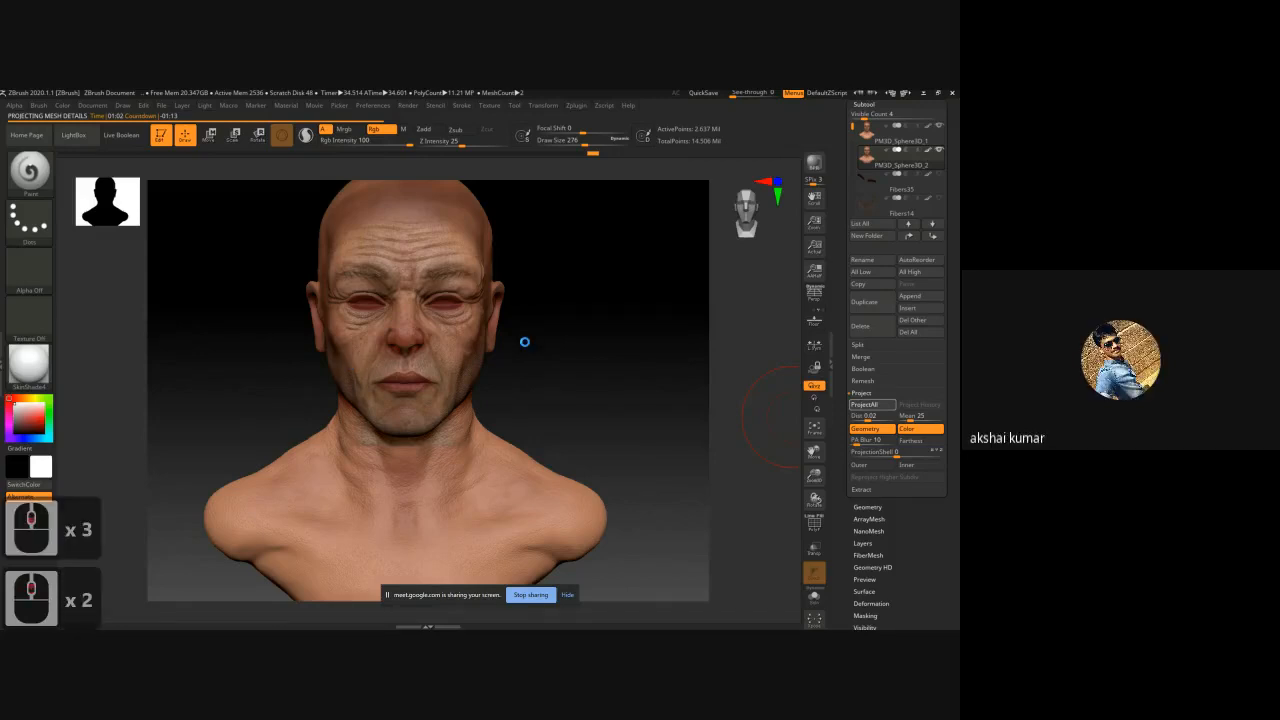
pyautogui.scroll(-2, 524, 342)
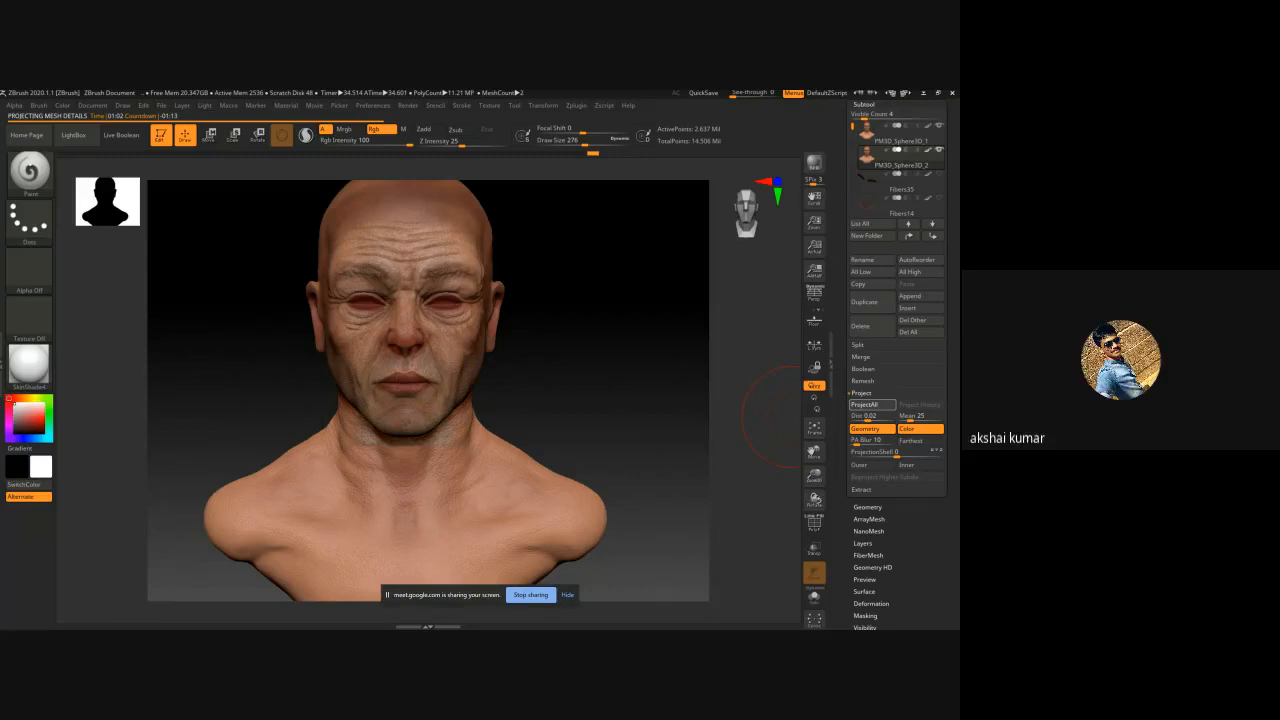
pyautogui.click(793, 417)
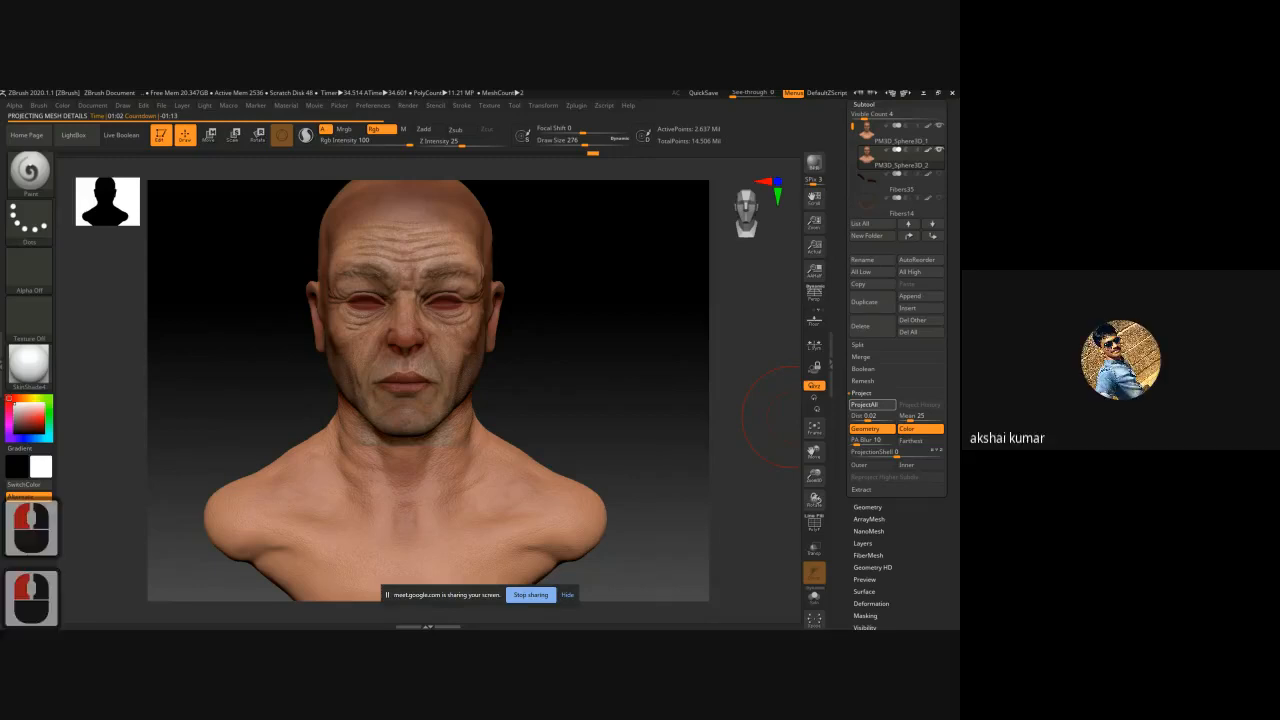
pyautogui.click(793, 417)
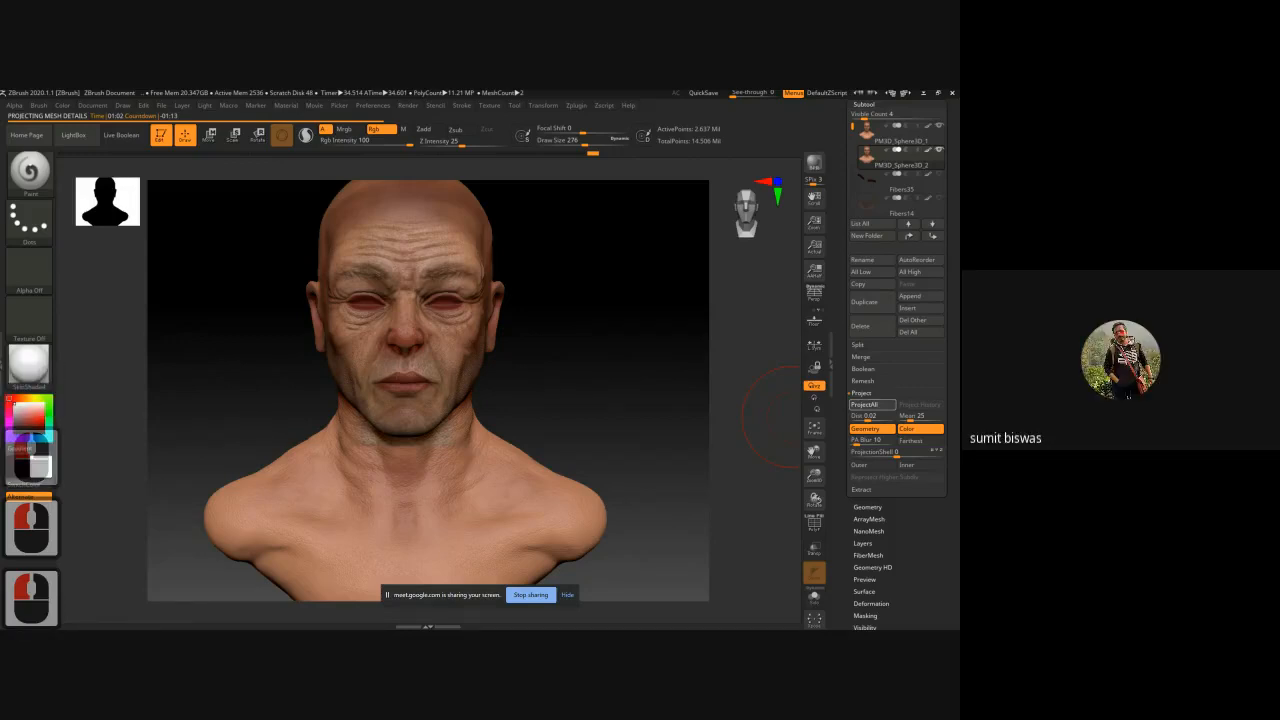
pyautogui.click(793, 417)
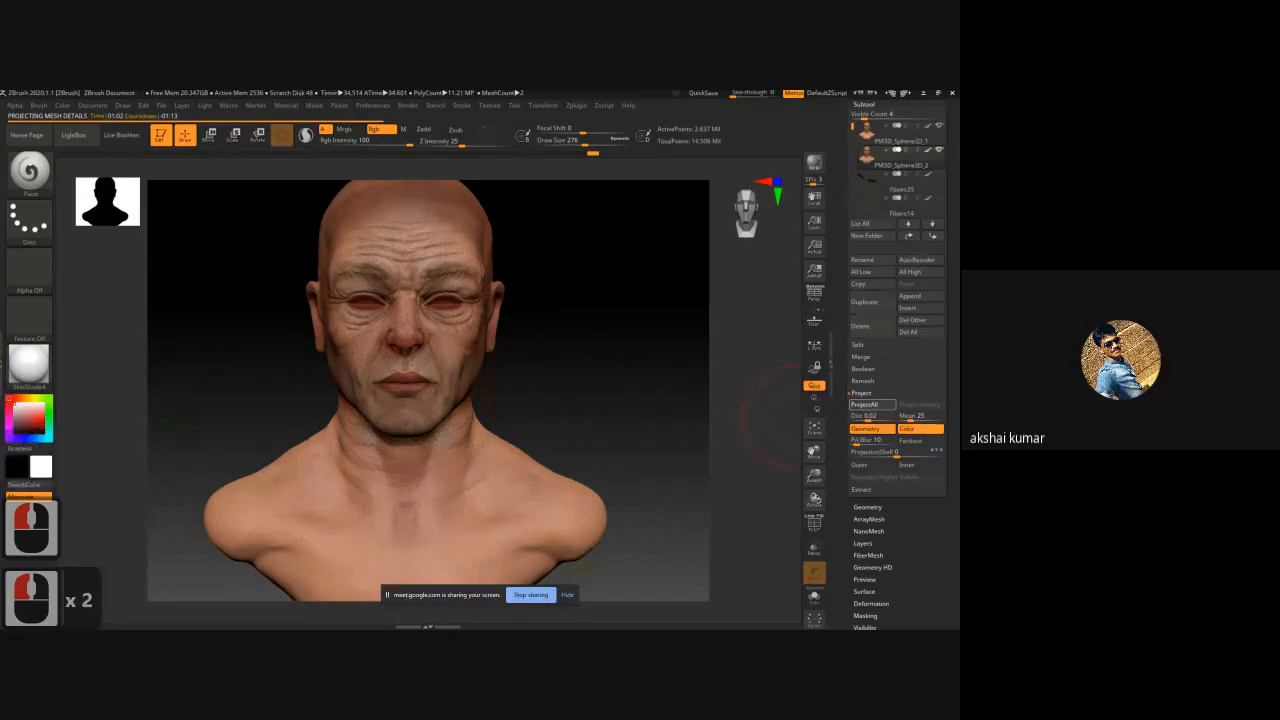
pyautogui.click(793, 417)
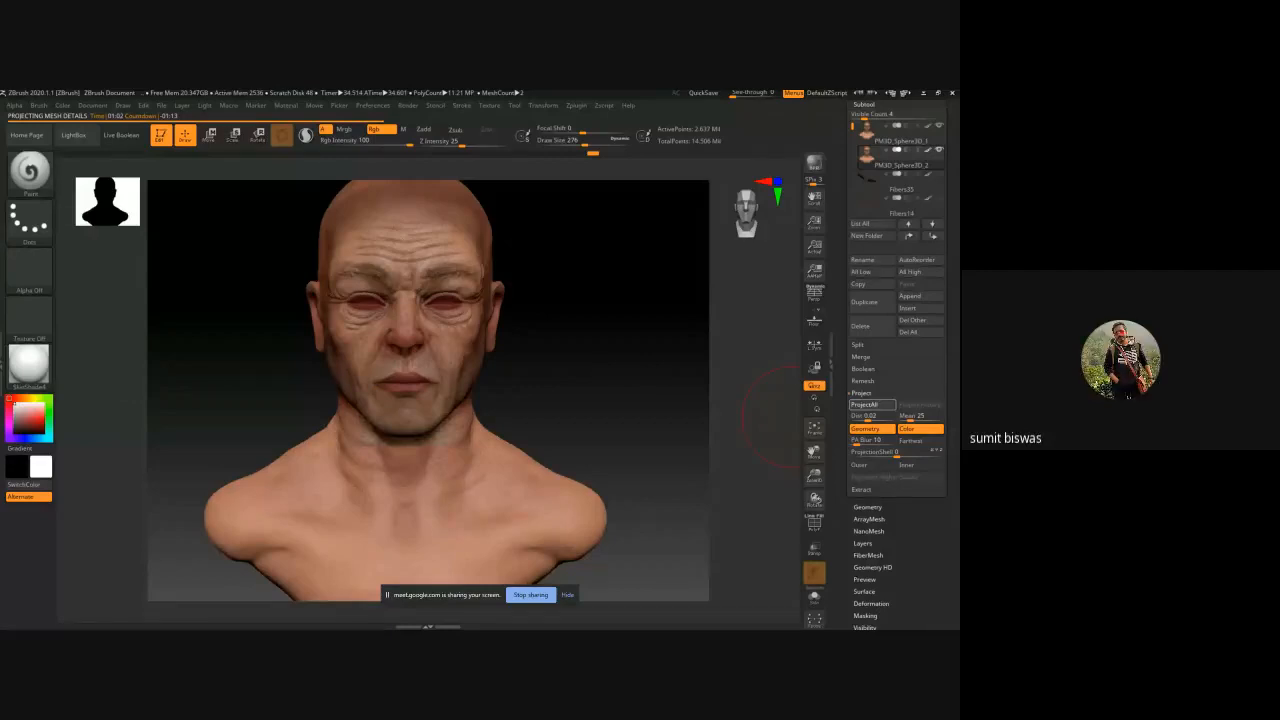
pyautogui.click(770, 418)
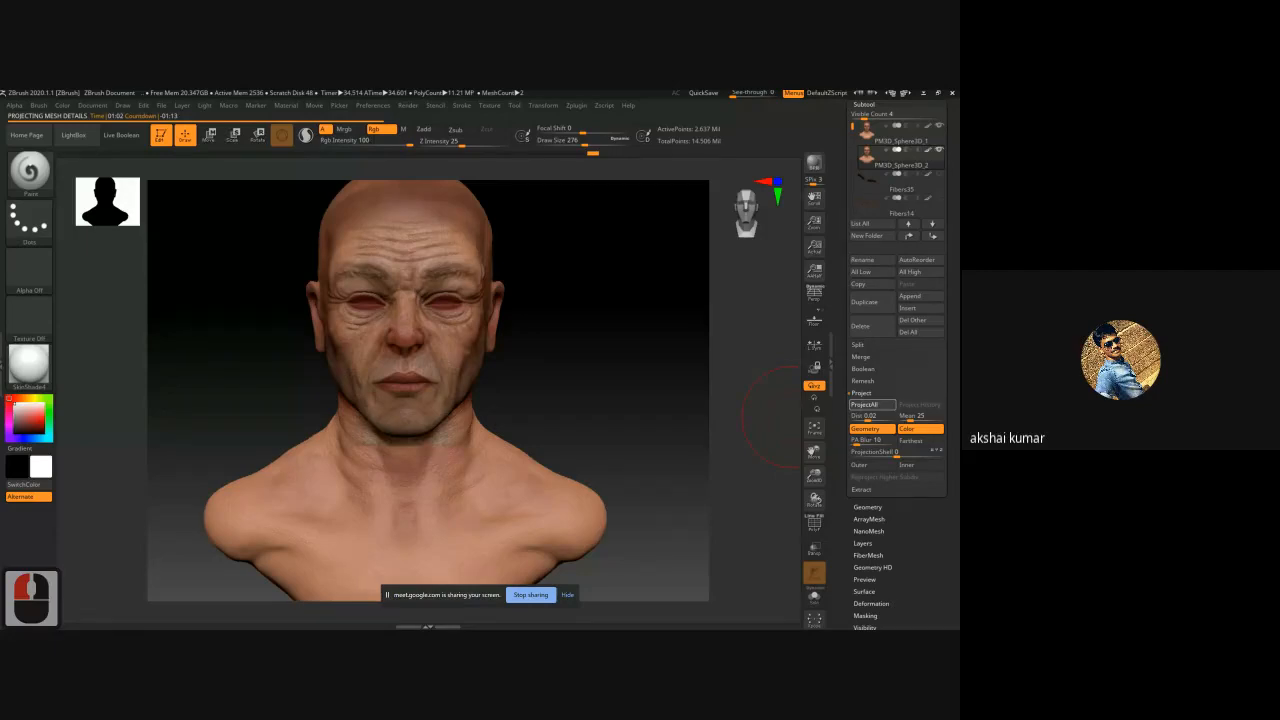
pyautogui.doubleClick(792, 417)
pyautogui.press('super+e')
pyautogui.click(792, 417)
pyautogui.click(772, 412)
pyautogui.click(866, 406)
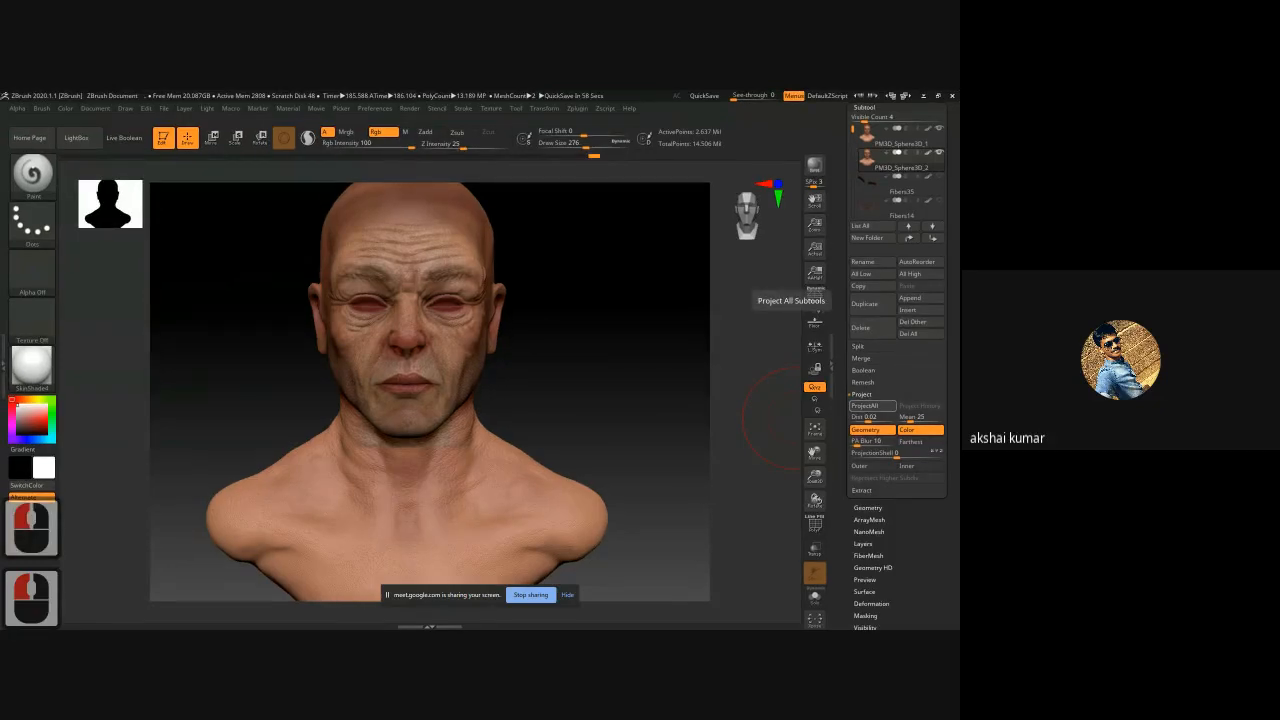
pyautogui.click(866, 406)
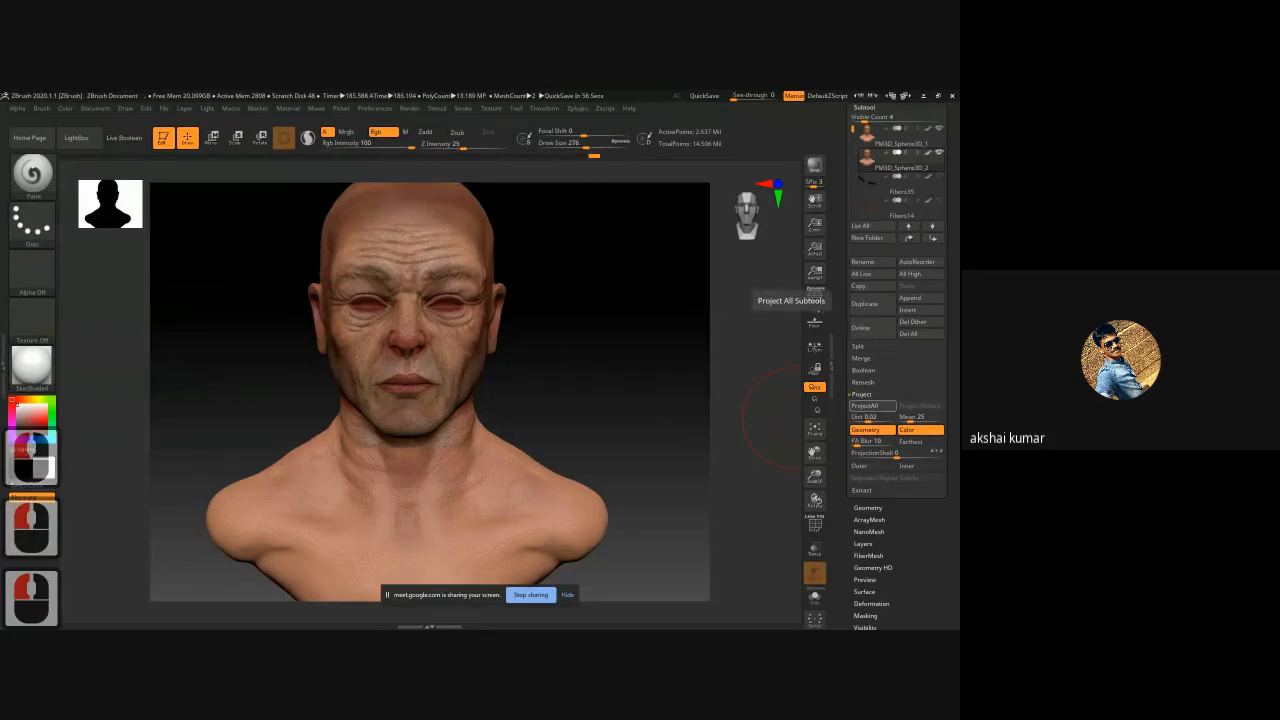
pyautogui.write('tri')
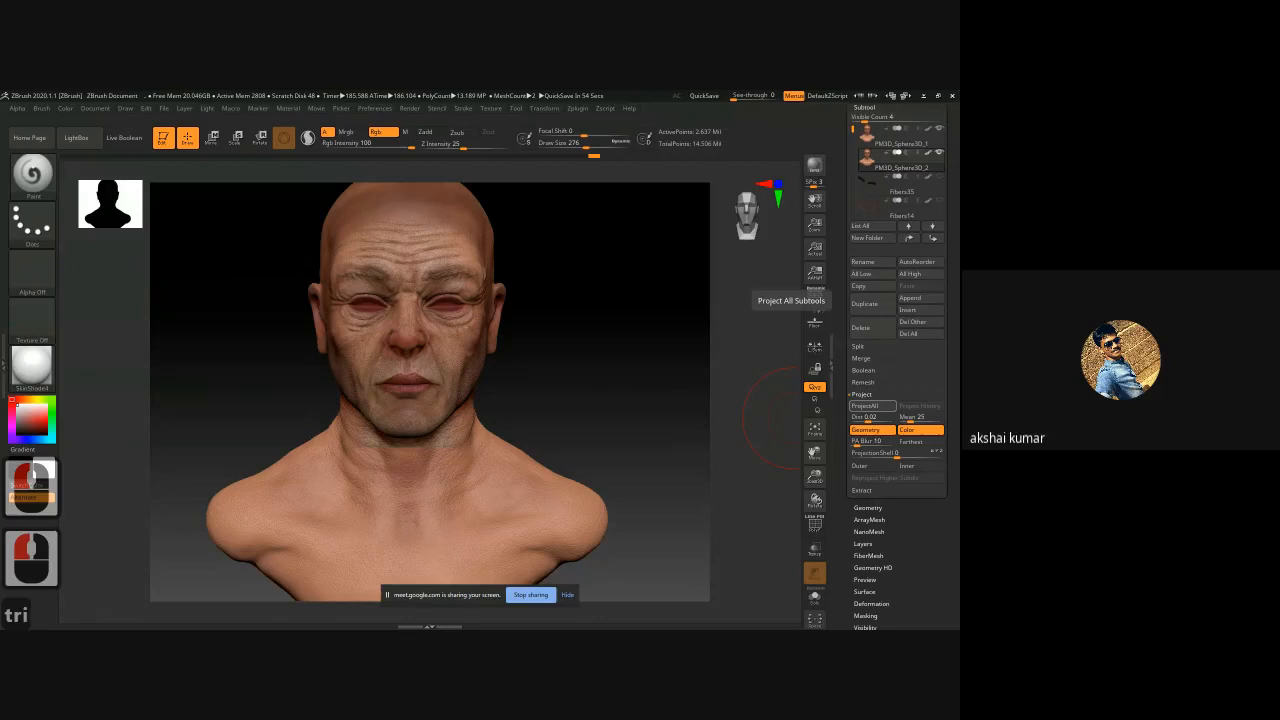
pyautogui.write('be')
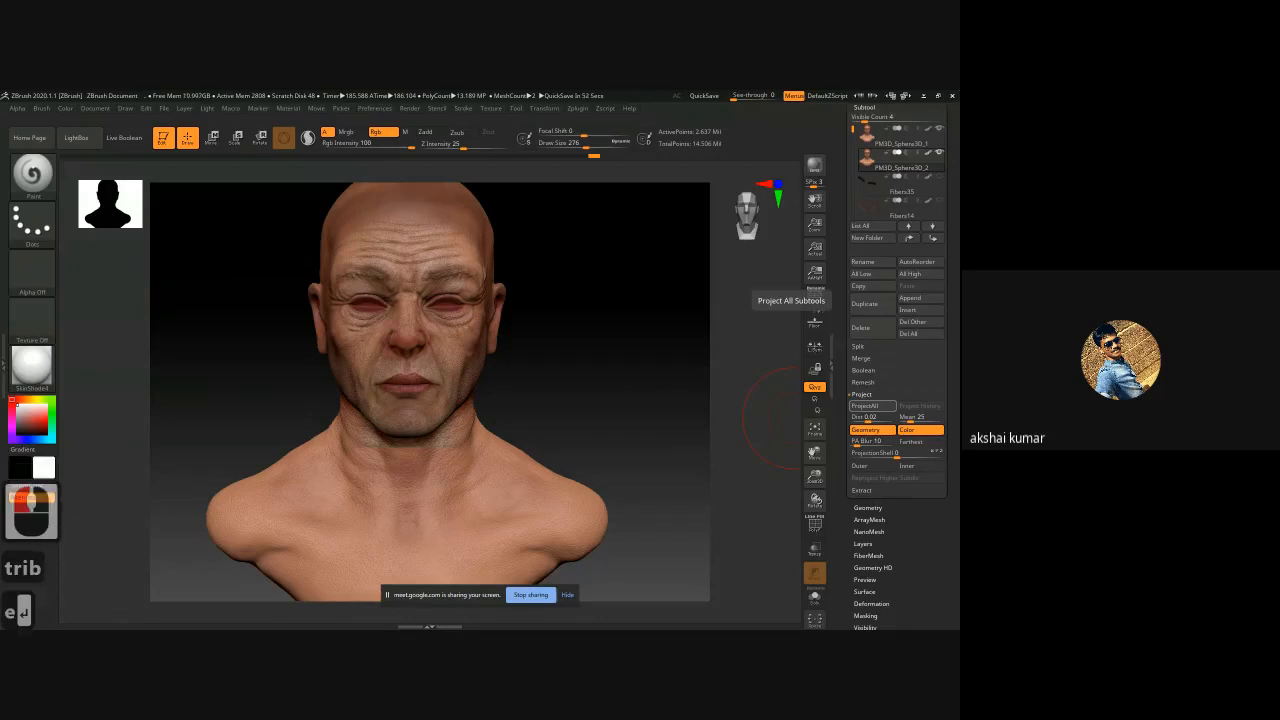
pyautogui.press('Return')
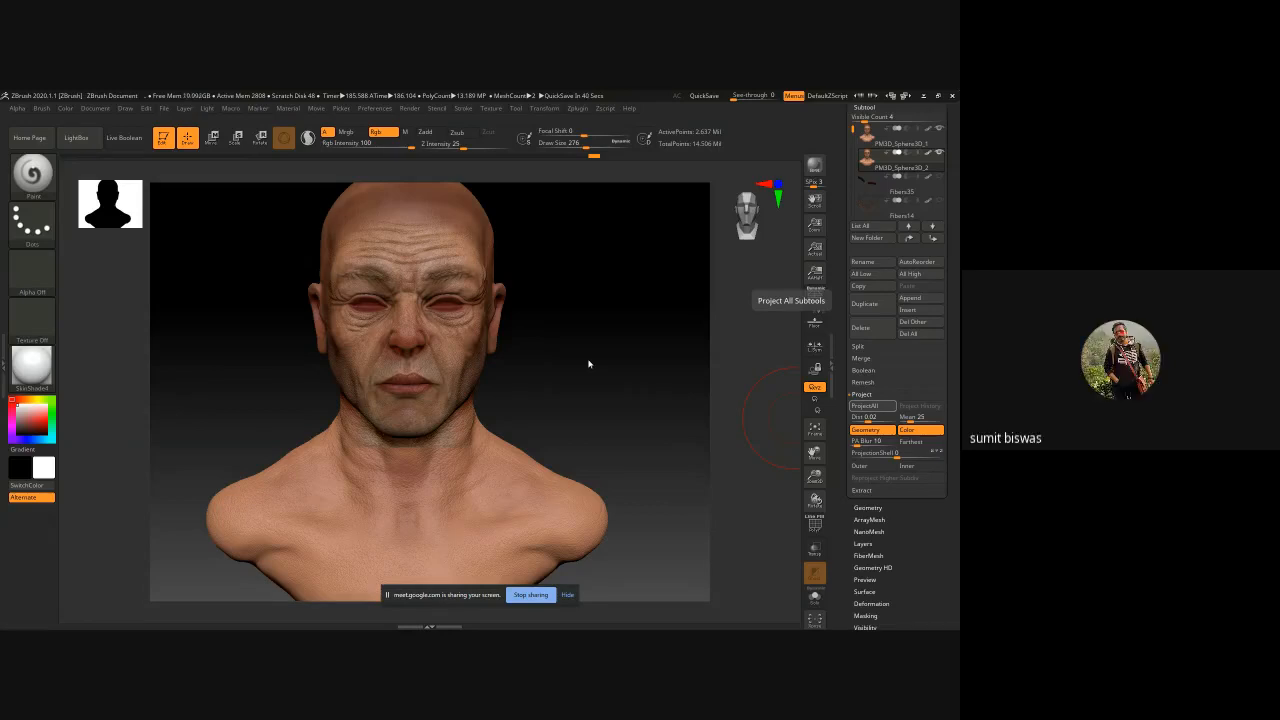
# - Inspect the duplicate head's projected skin detail up close and from the front, toggling the original head's visibility to compare them
pyautogui.keyDown('shift'); pyautogui.click(364, 323); pyautogui.keyUp('shift')
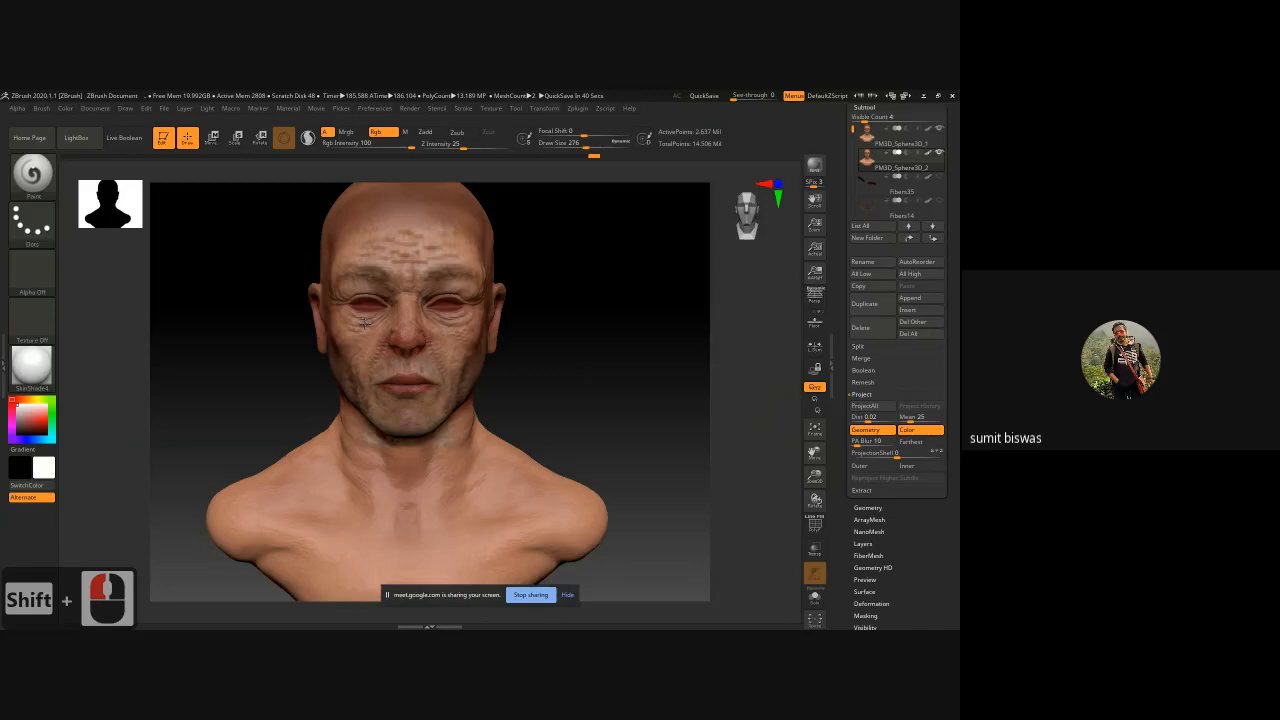
pyautogui.keyDown('ctrl'); pyautogui.moveTo(364, 323); pyautogui.dragTo(899, 309, button='right'); pyautogui.keyUp('ctrl')
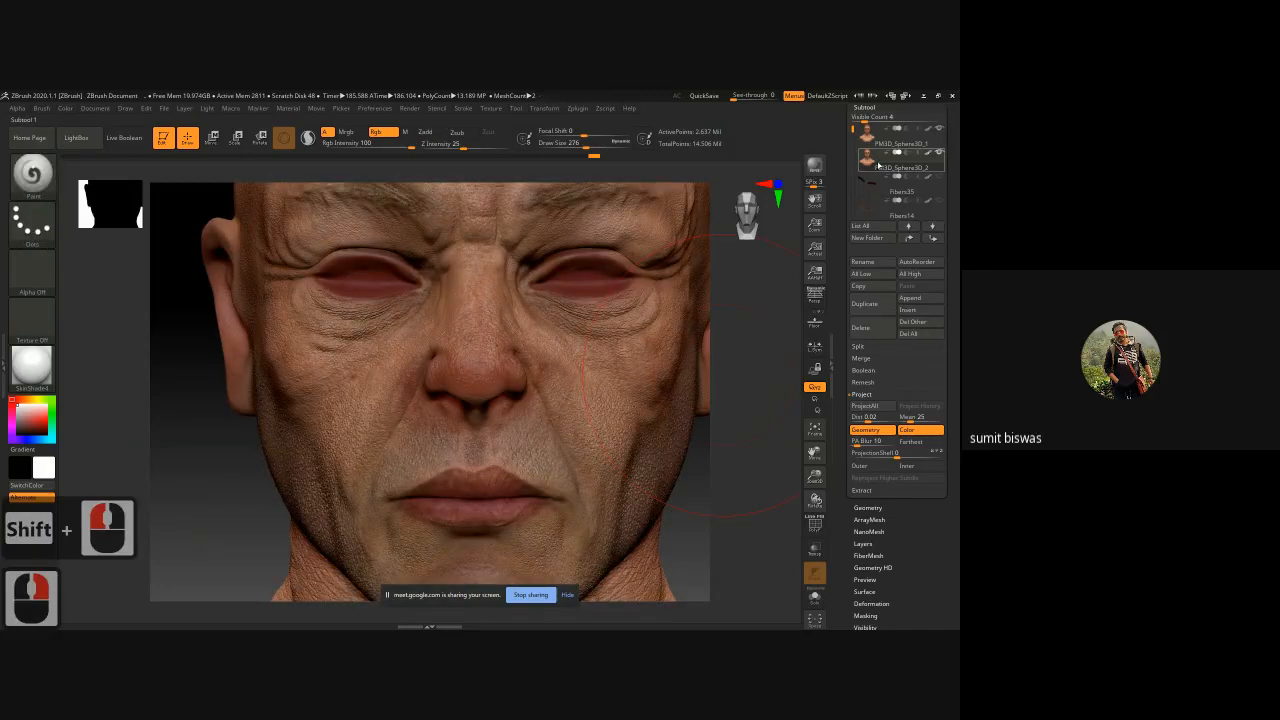
pyautogui.moveTo(720, 494); pyautogui.dragTo(762, 498)
pyautogui.keyDown('ctrl'); pyautogui.moveTo(403, 400); pyautogui.dragTo(520, 385, button='right'); pyautogui.keyUp('ctrl')
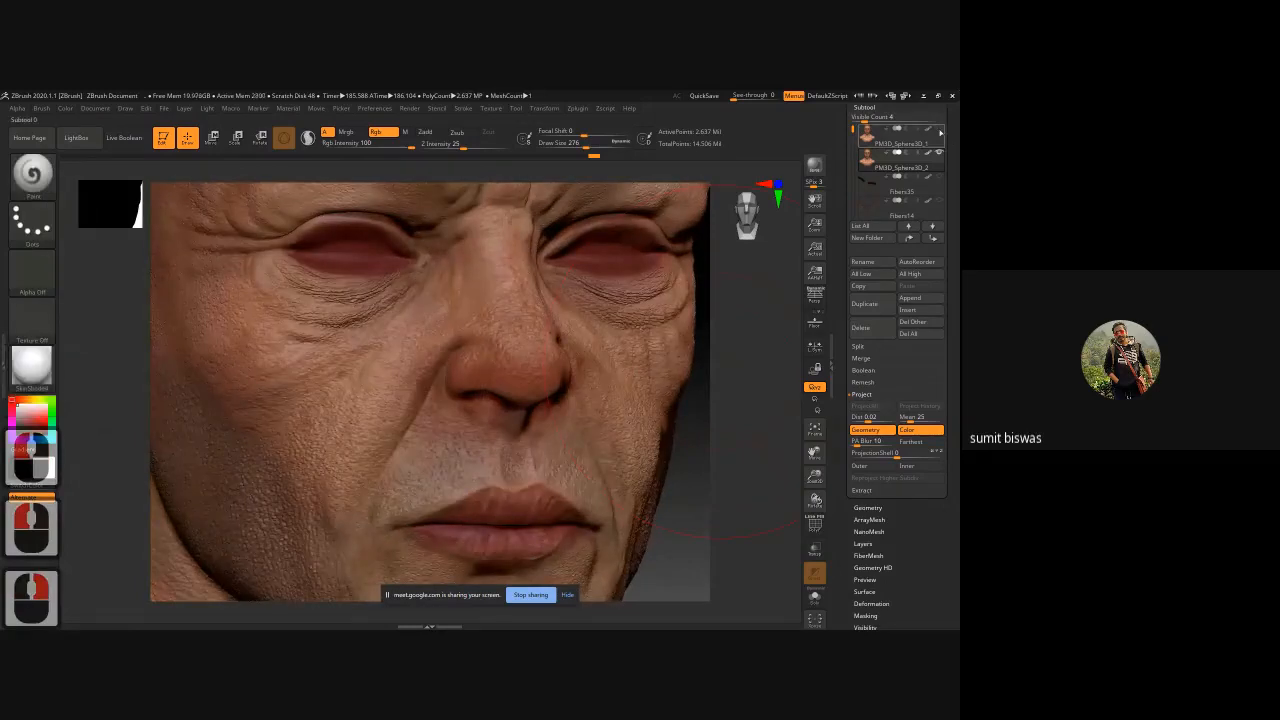
pyautogui.click(940, 131)
pyautogui.click(940, 131)
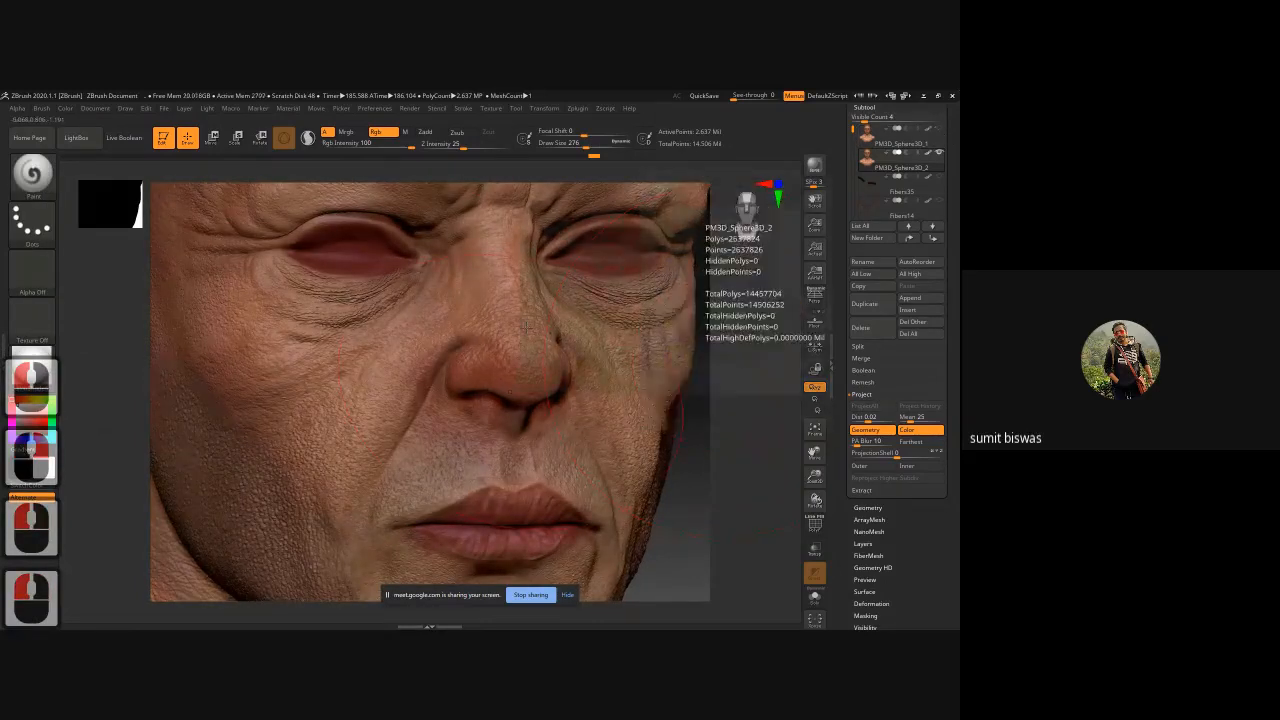
pyautogui.keyDown('ctrl'); pyautogui.moveTo(686, 543); pyautogui.dragTo(559, 504, button='right'); pyautogui.keyUp('ctrl')
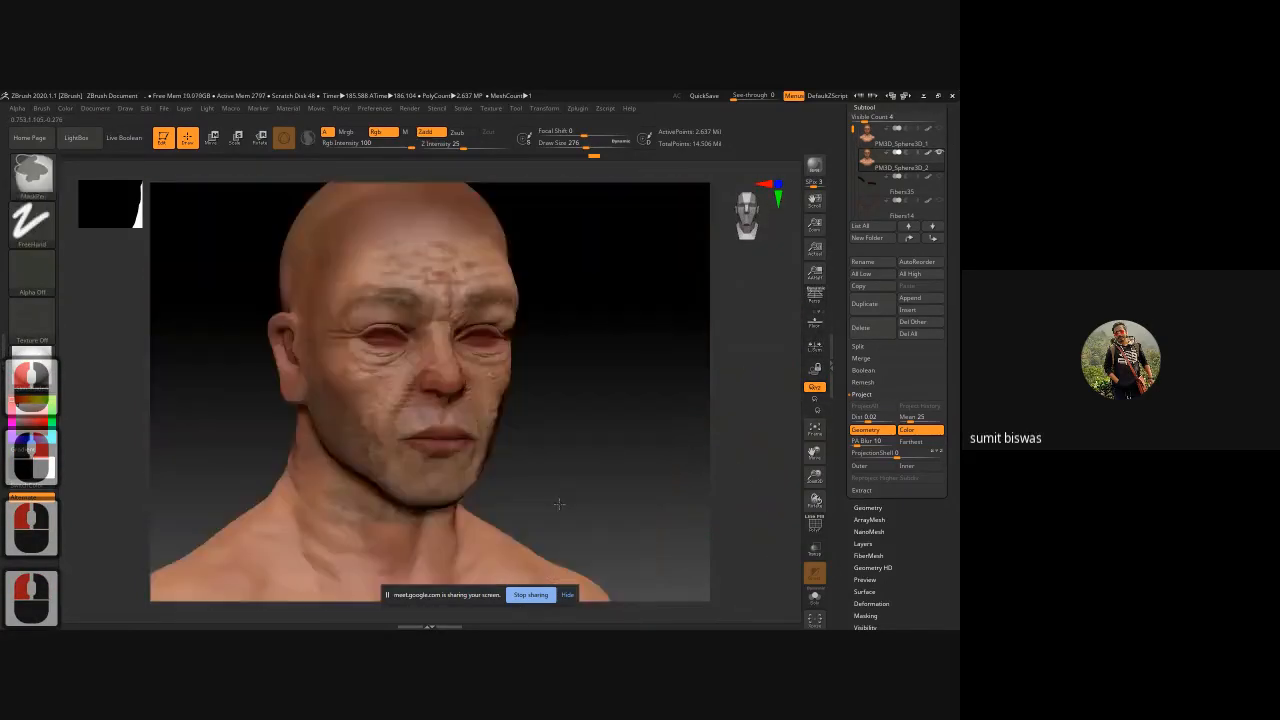
pyautogui.moveTo(559, 504); pyautogui.dragTo(438, 360)
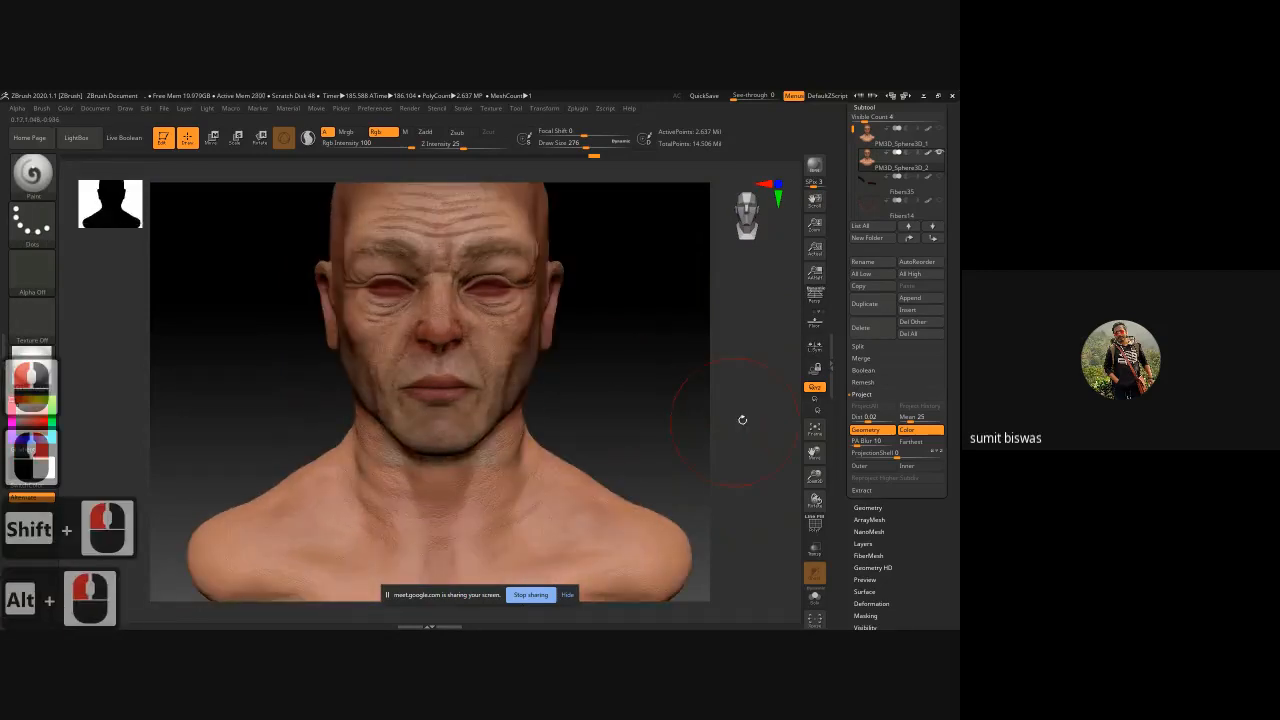
# - Delete the original head subtool PM3D_Sphere3D_1, keeping the projected duplicate
pyautogui.click(856, 141)
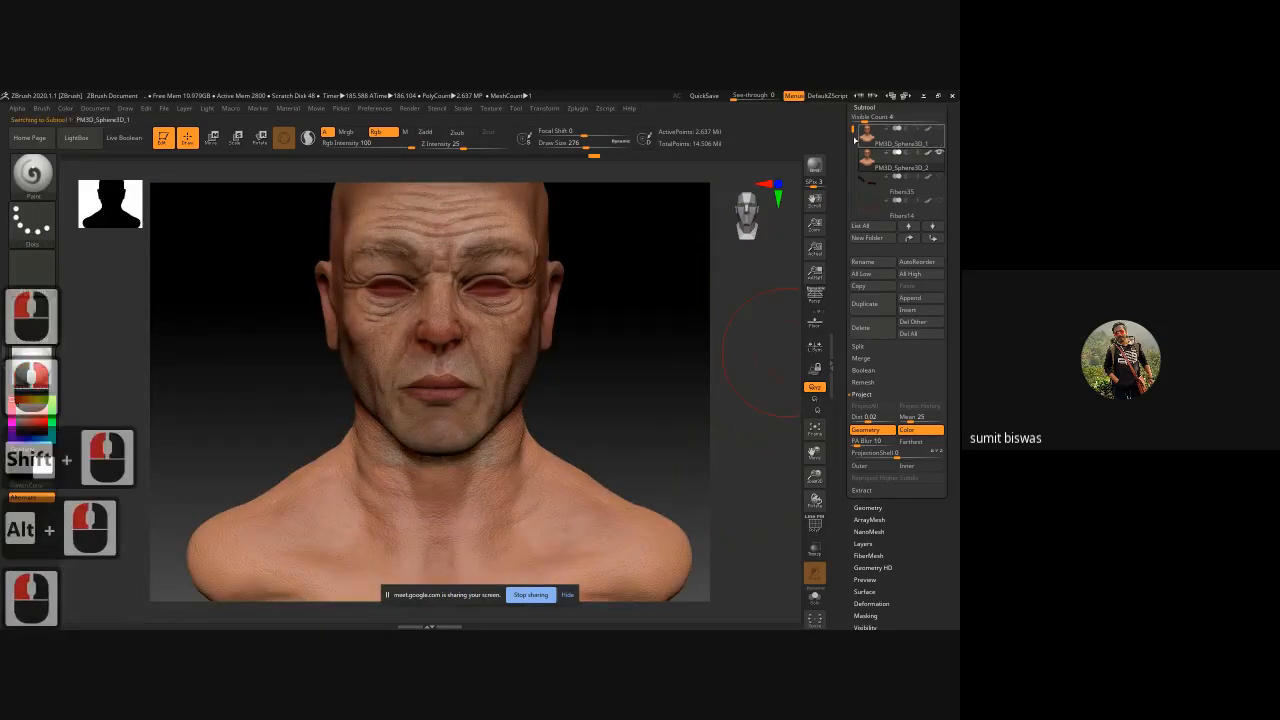
pyautogui.click(862, 328)
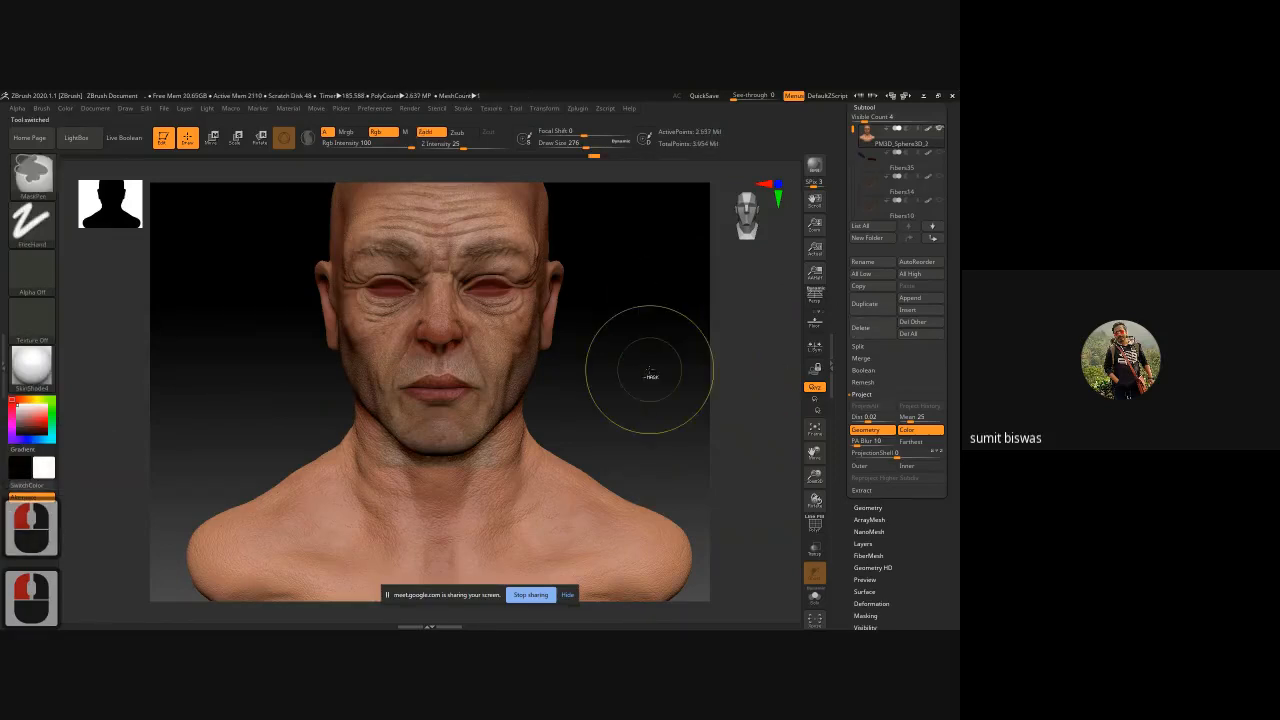
pyautogui.keyDown('ctrl'); pyautogui.moveTo(651, 374); pyautogui.dragTo(588, 358, button='right'); pyautogui.keyUp('ctrl')
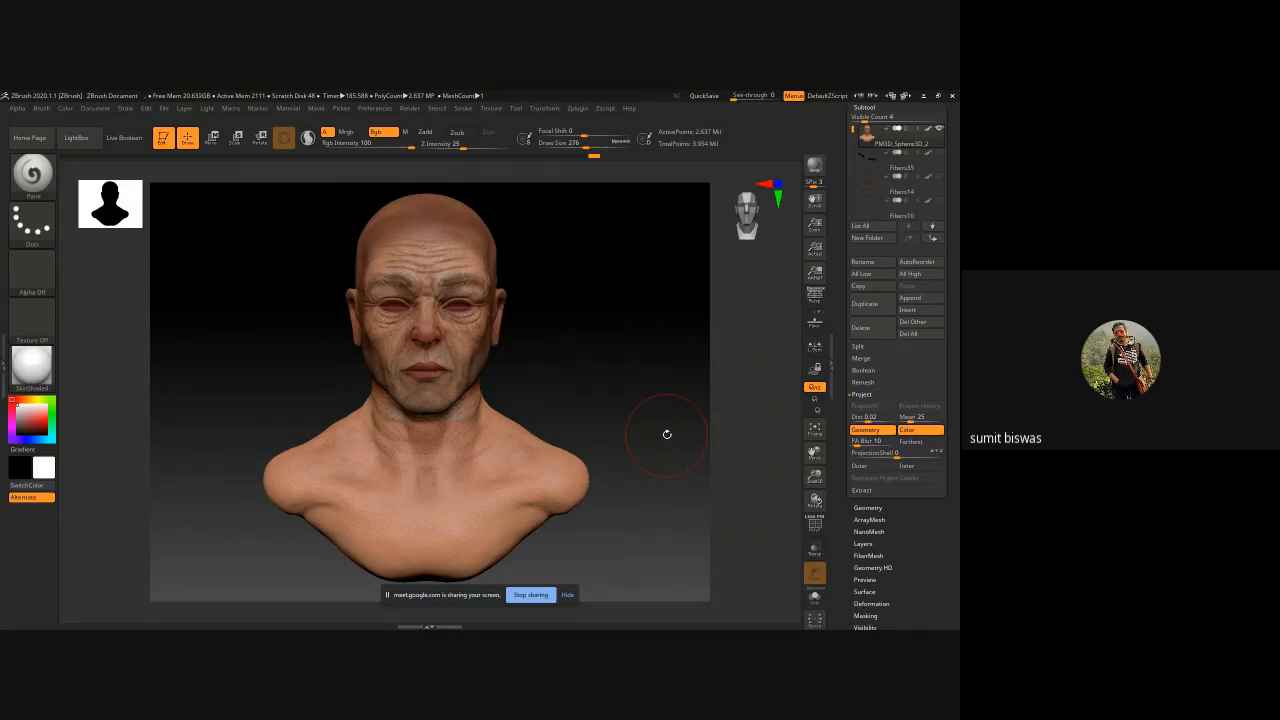
# - Set the duplicate head's UV map size to 4096
pyautogui.moveTo(853, 518); pyautogui.dragTo(855, 170)
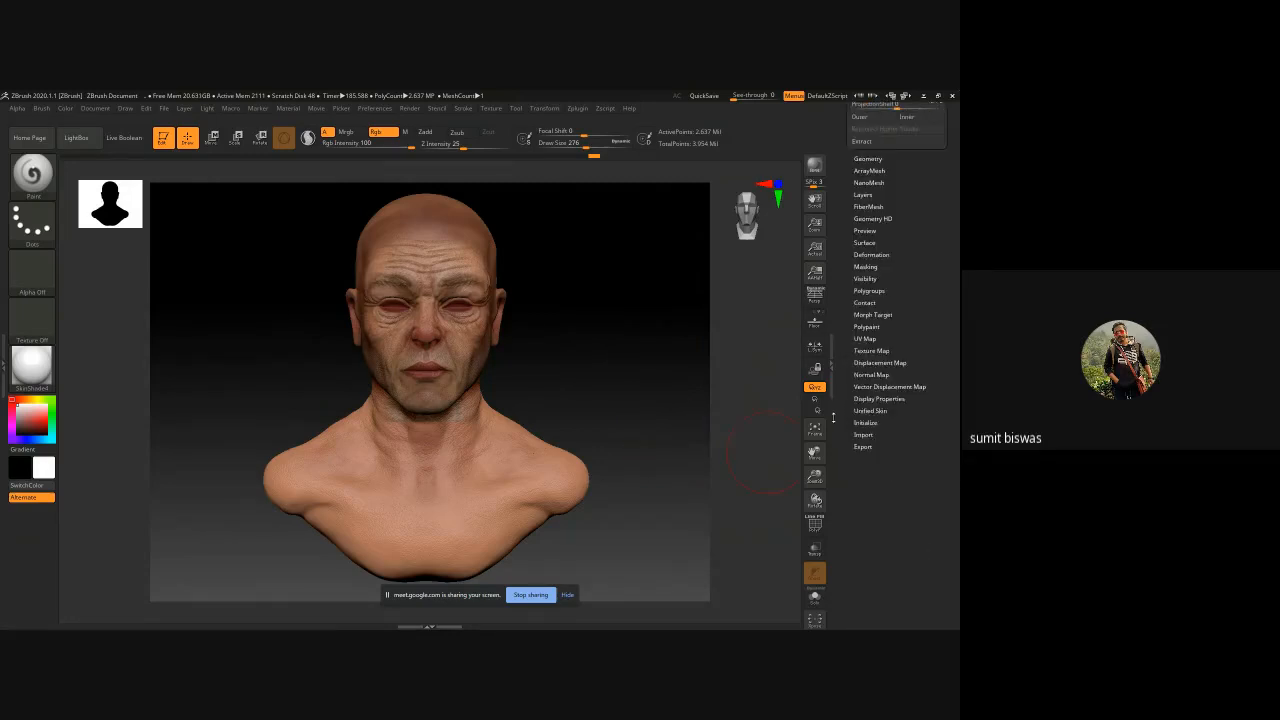
pyautogui.click(865, 339)
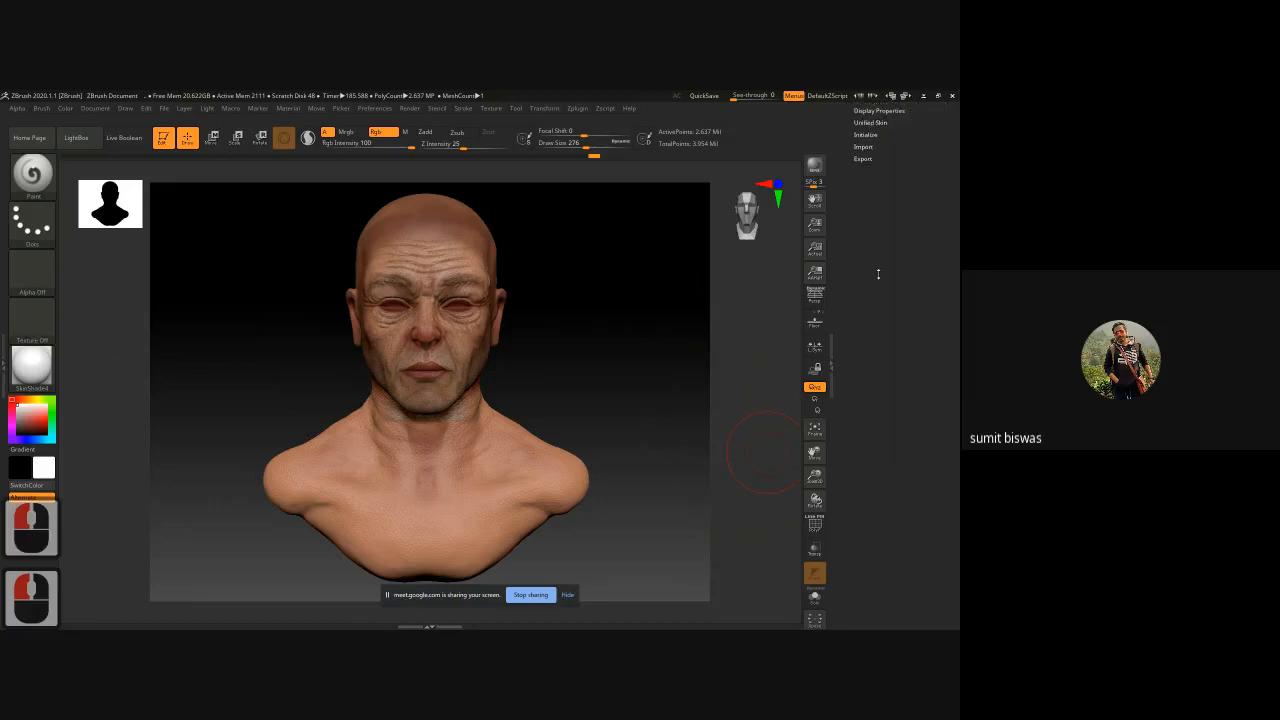
pyautogui.click(870, 392)
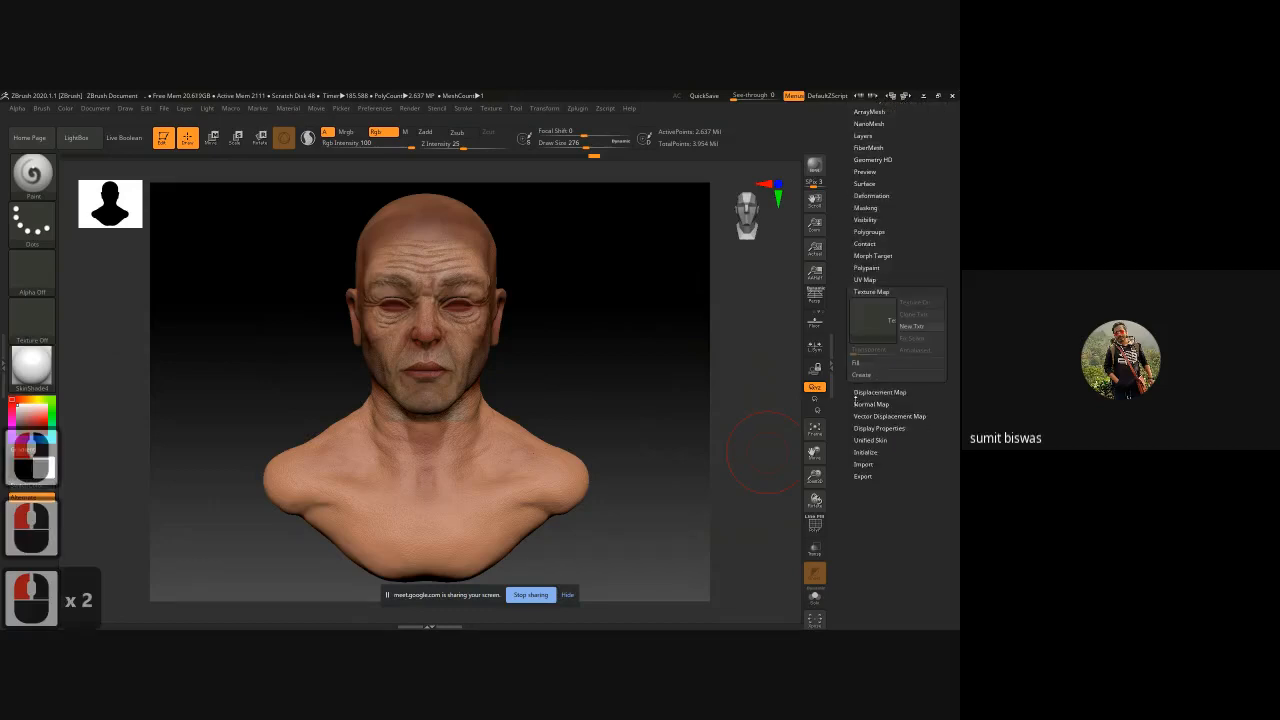
pyautogui.click(863, 376)
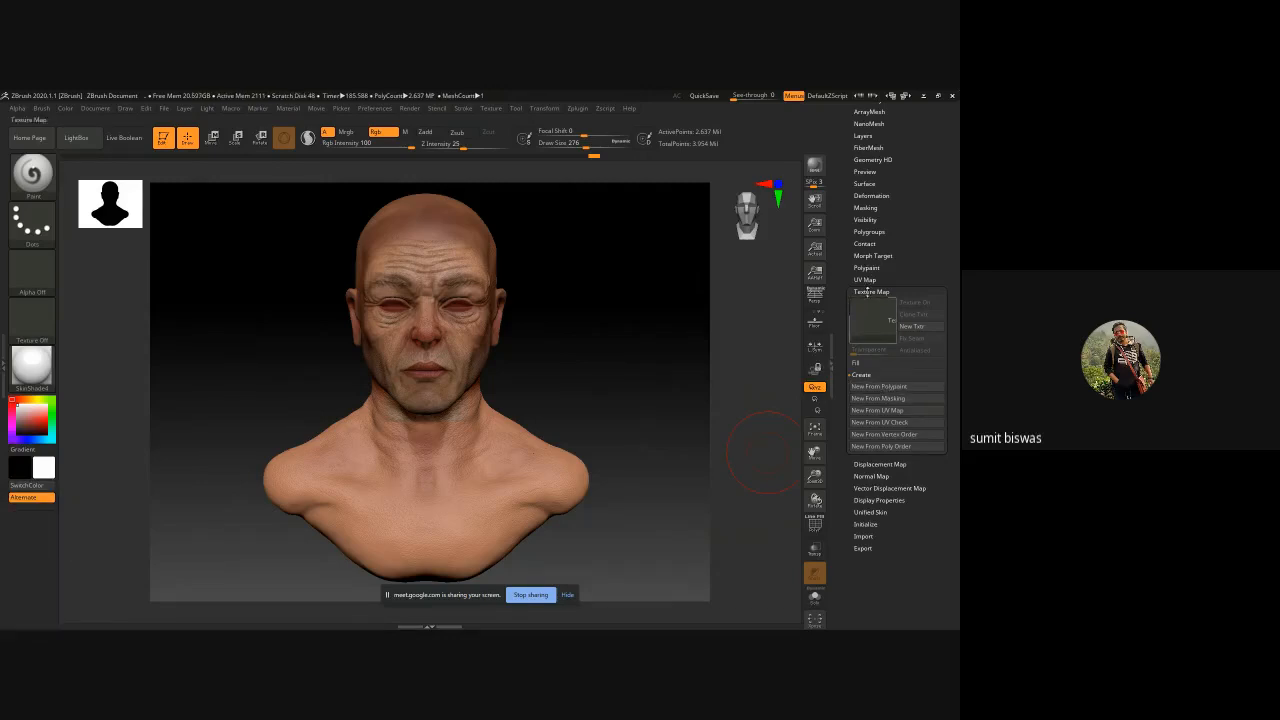
pyautogui.click(864, 279)
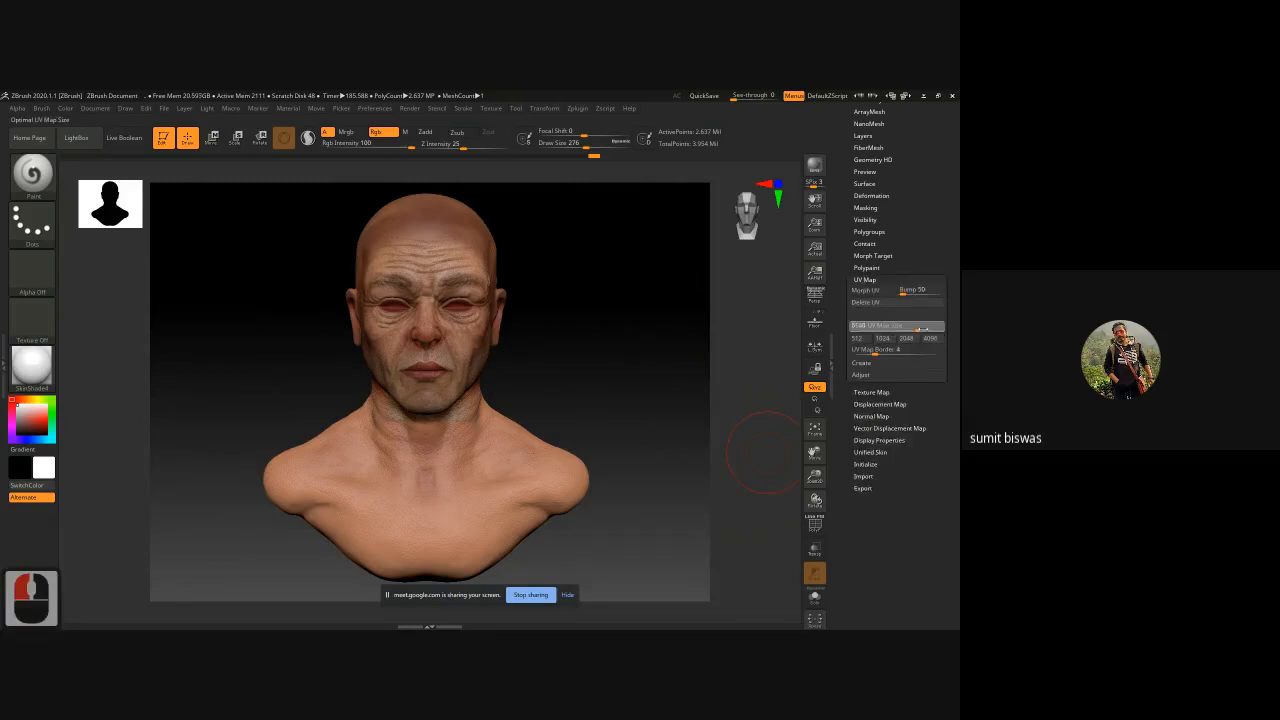
pyautogui.moveTo(917, 329); pyautogui.dragTo(947, 331)
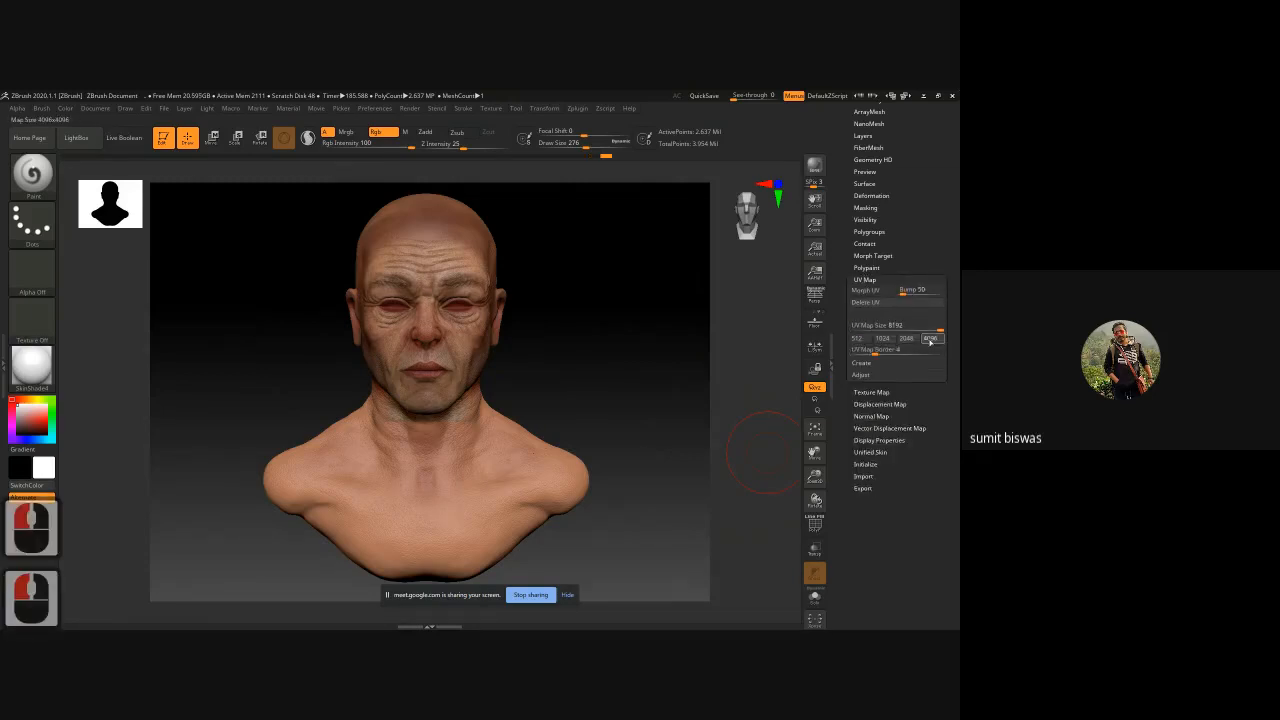
pyautogui.click(932, 339)
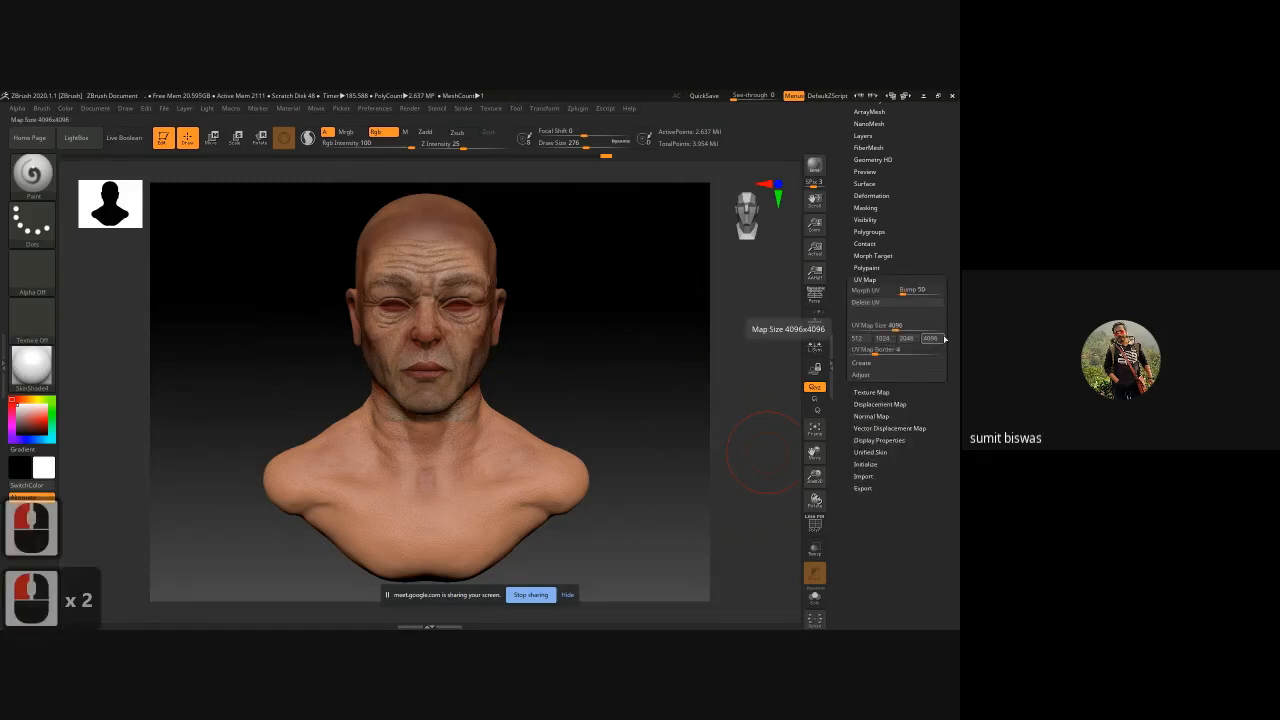
# - Create a new texture map from the head's polypaint and clone it into the texture palette
pyautogui.click(869, 392)
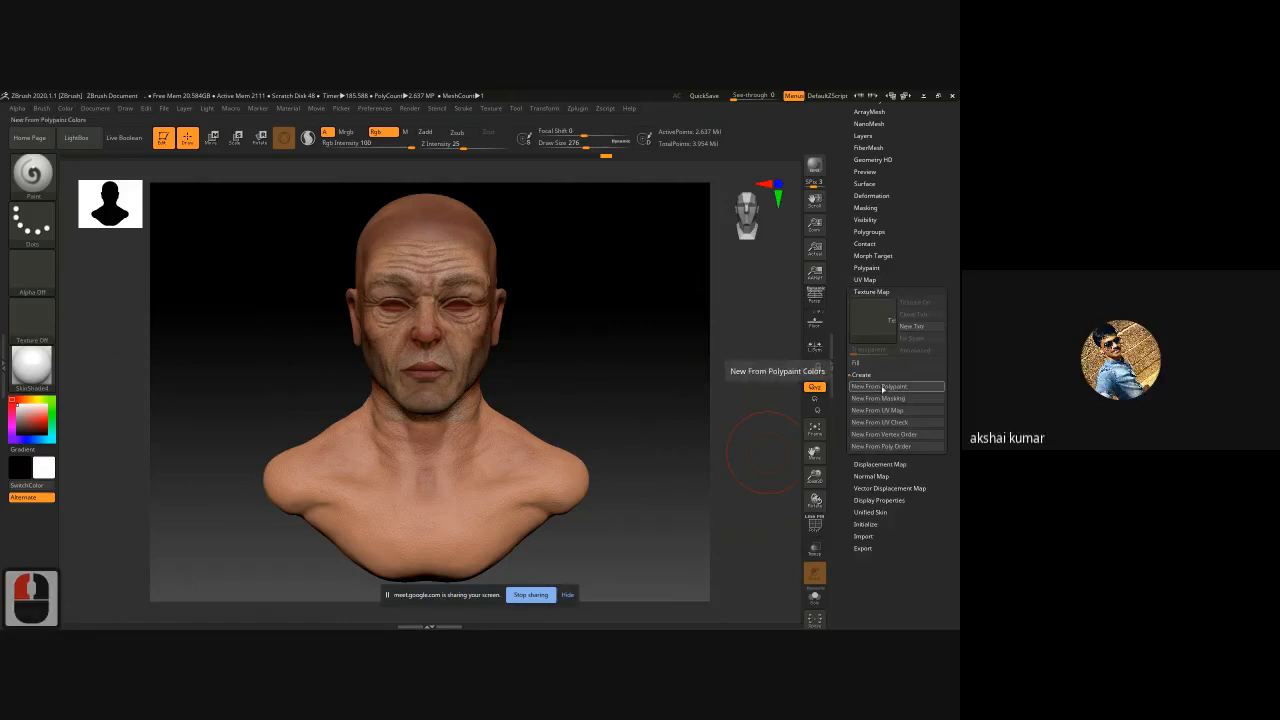
pyautogui.click(882, 389)
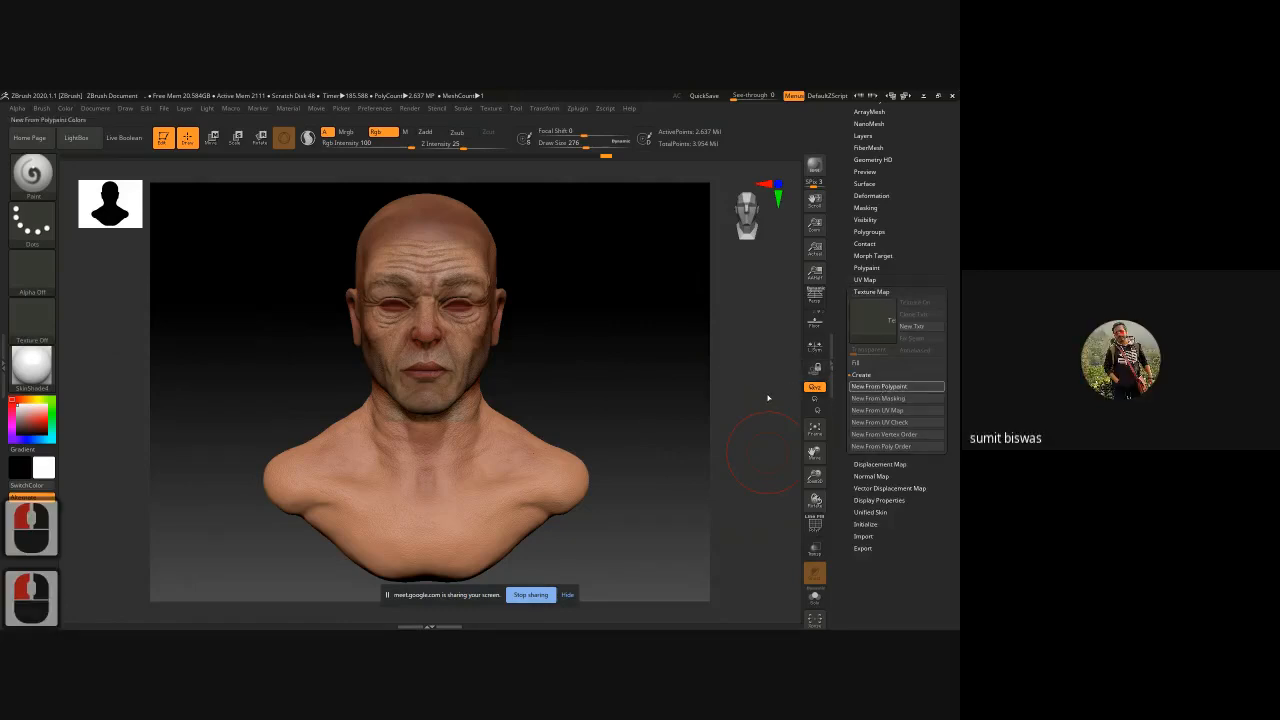
pyautogui.moveTo(870, 330)
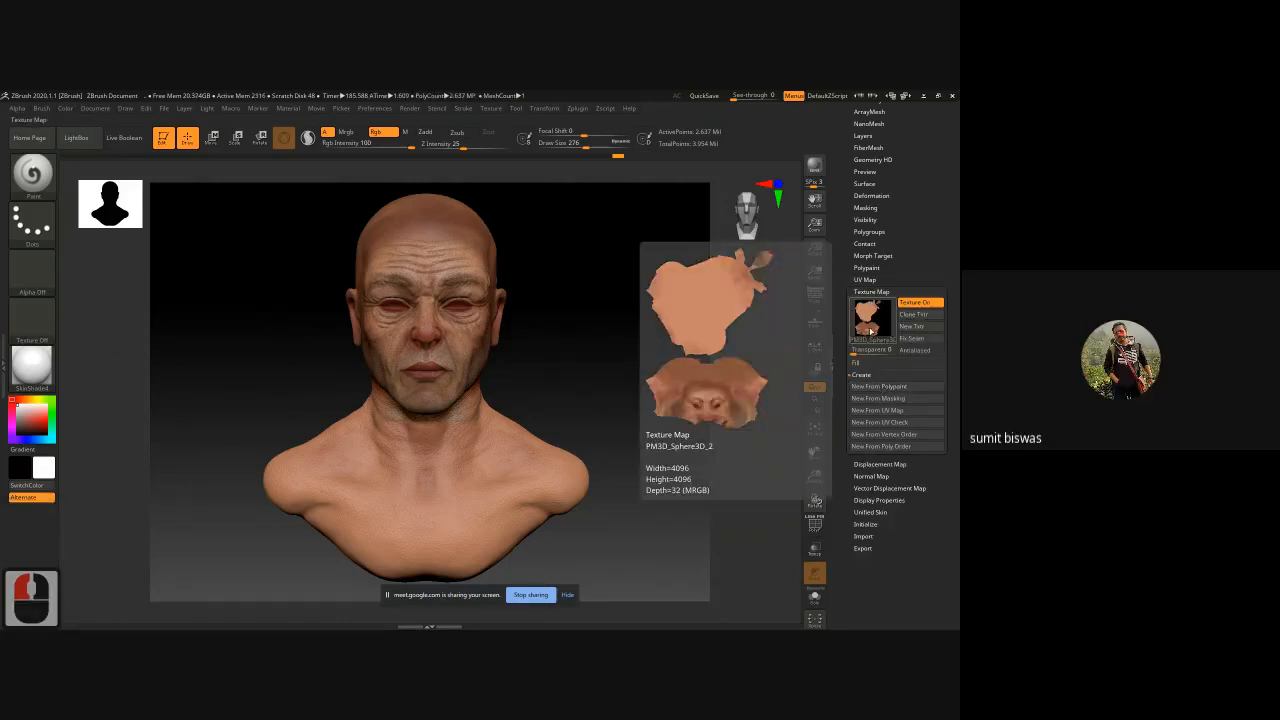
pyautogui.click(913, 314)
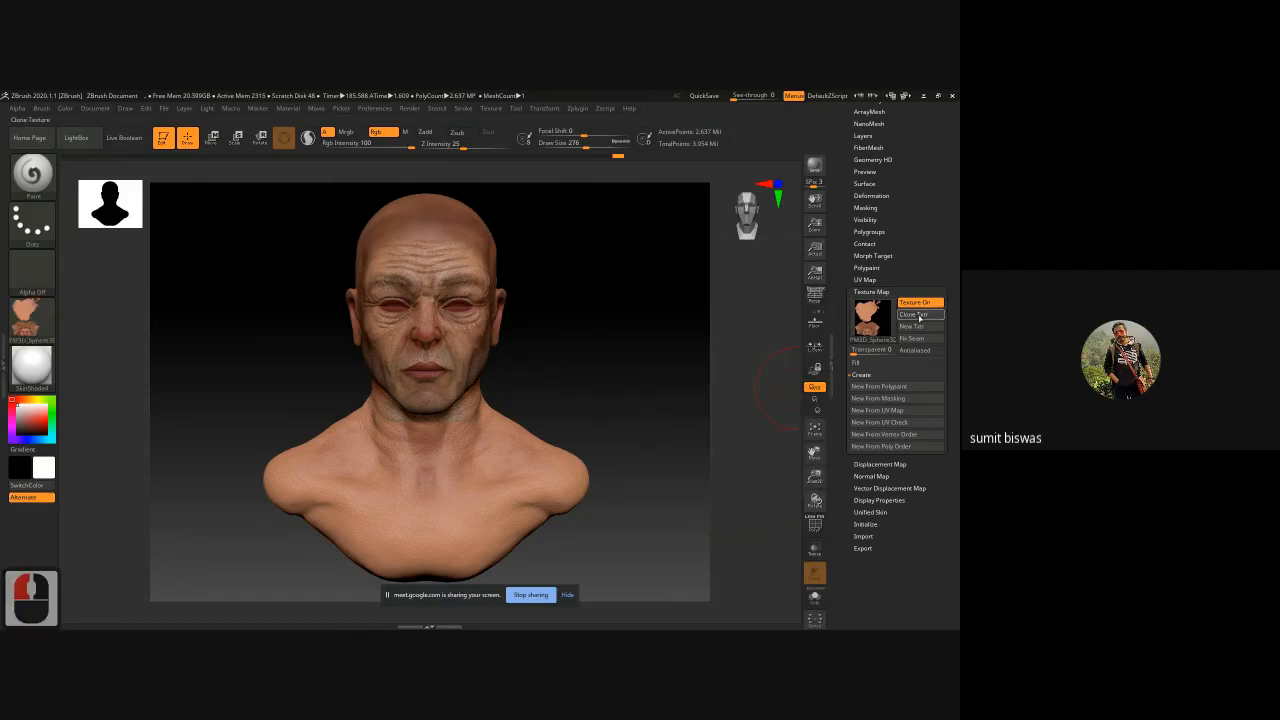
# - Start exporting the cloned head texture as an image file and browse for a destination folder
pyautogui.click(39, 322)
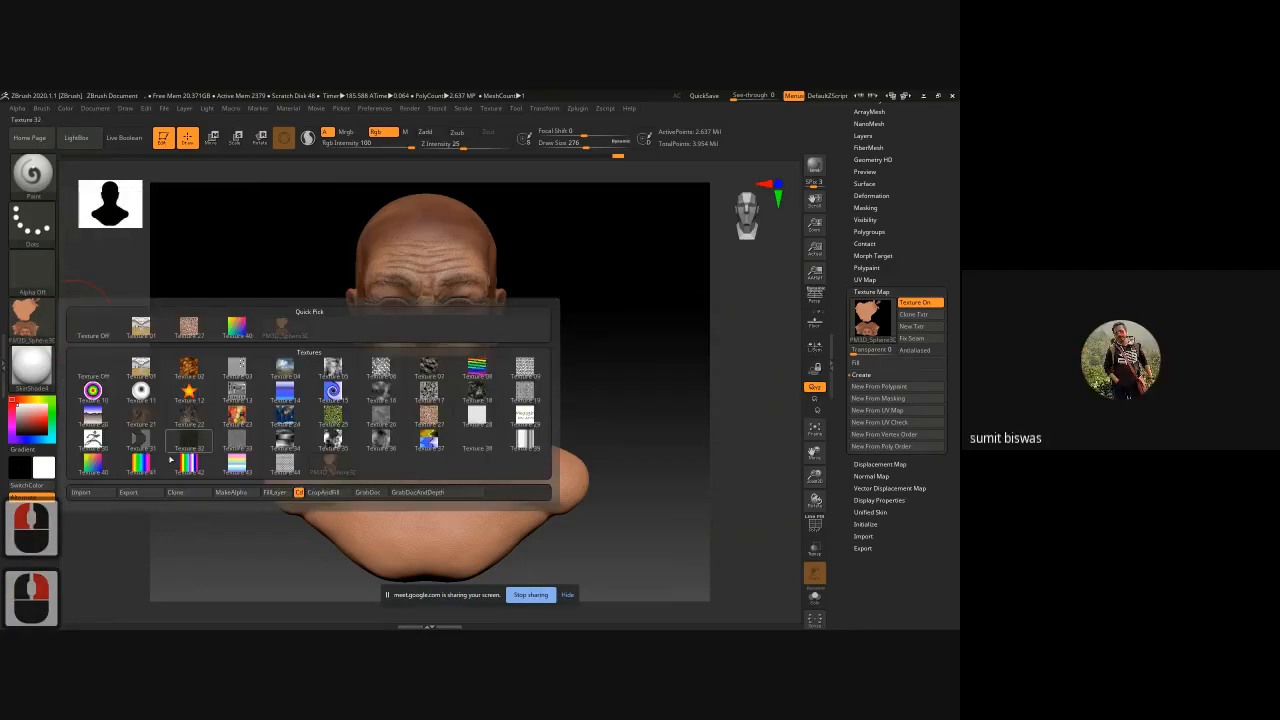
pyautogui.click(127, 492)
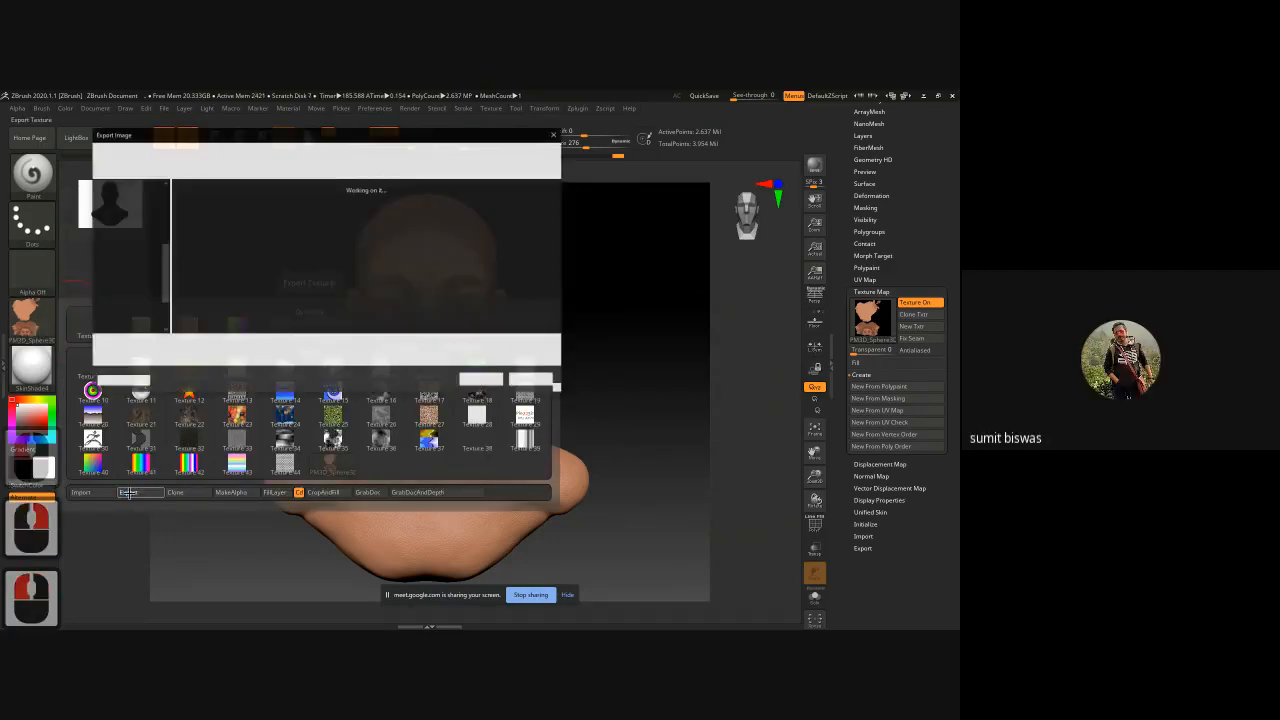
pyautogui.moveTo(166, 273); pyautogui.dragTo(166, 200)
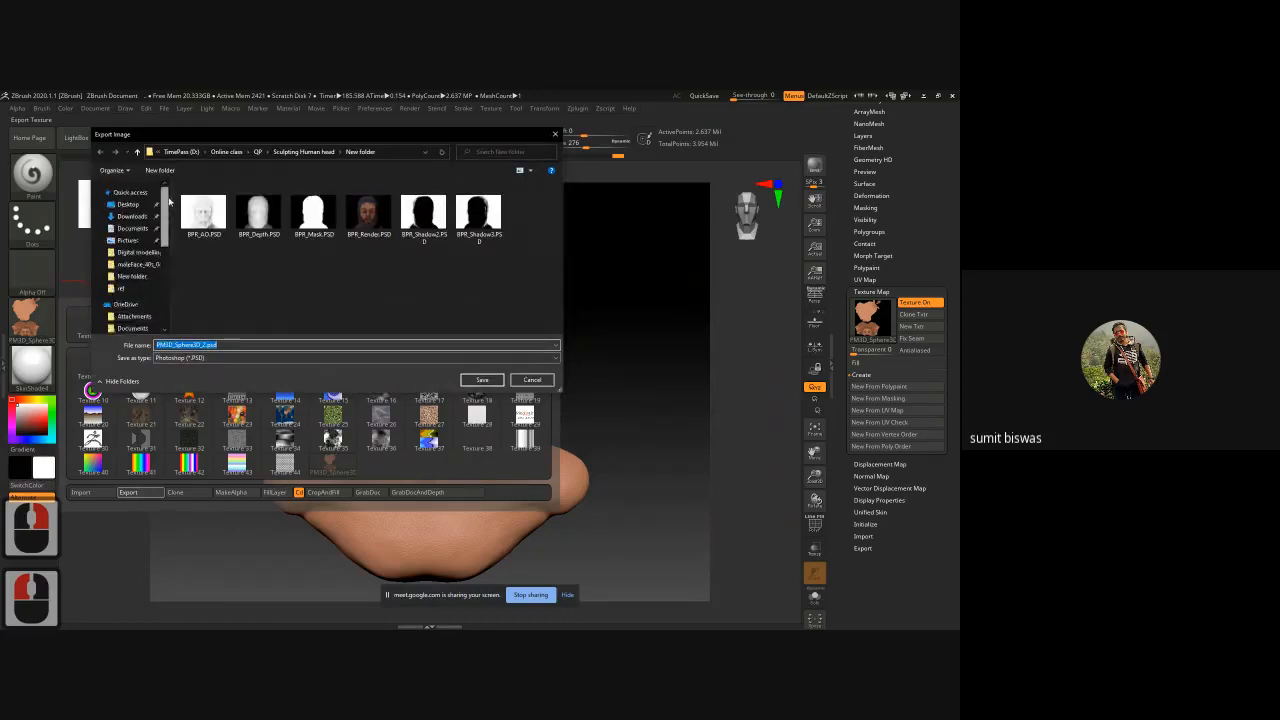
# - Export the texture map to the Desktop as PM3D_Sphere3D_2.psd, saving the material index as a separate channel
pyautogui.click(128, 204)
pyautogui.click(483, 380)
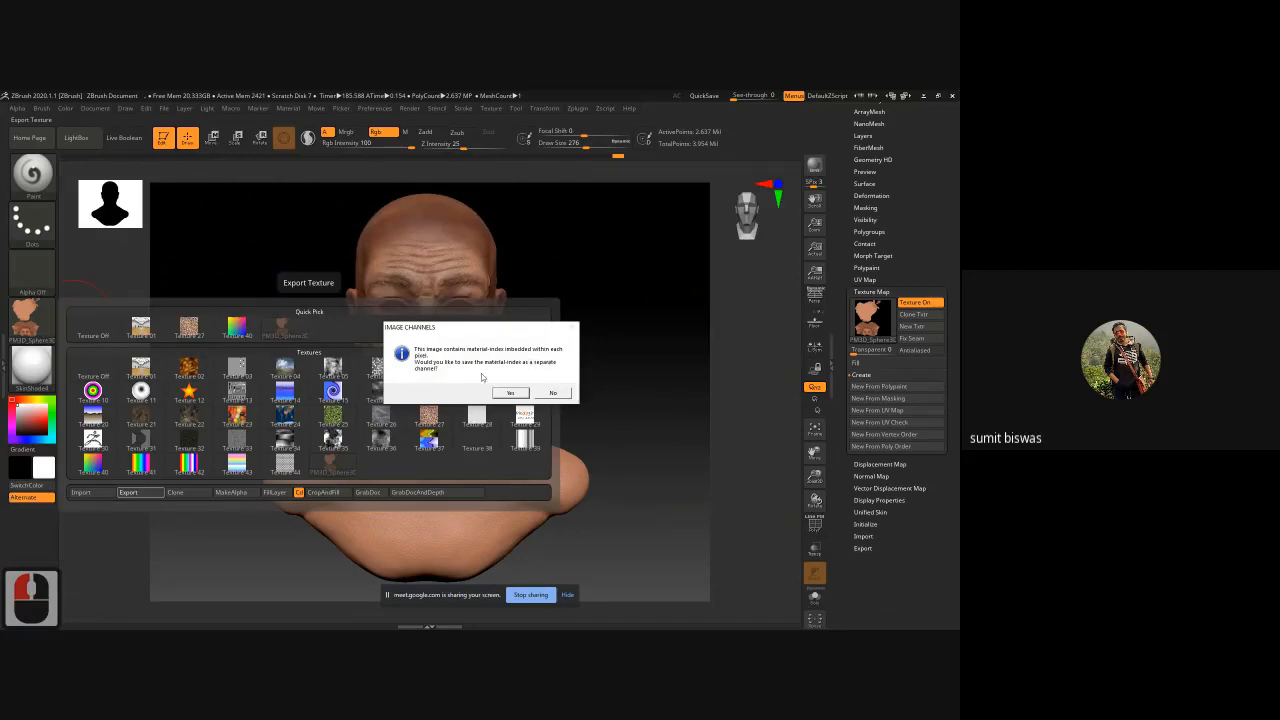
pyautogui.click(511, 395)
pyautogui.press('space')
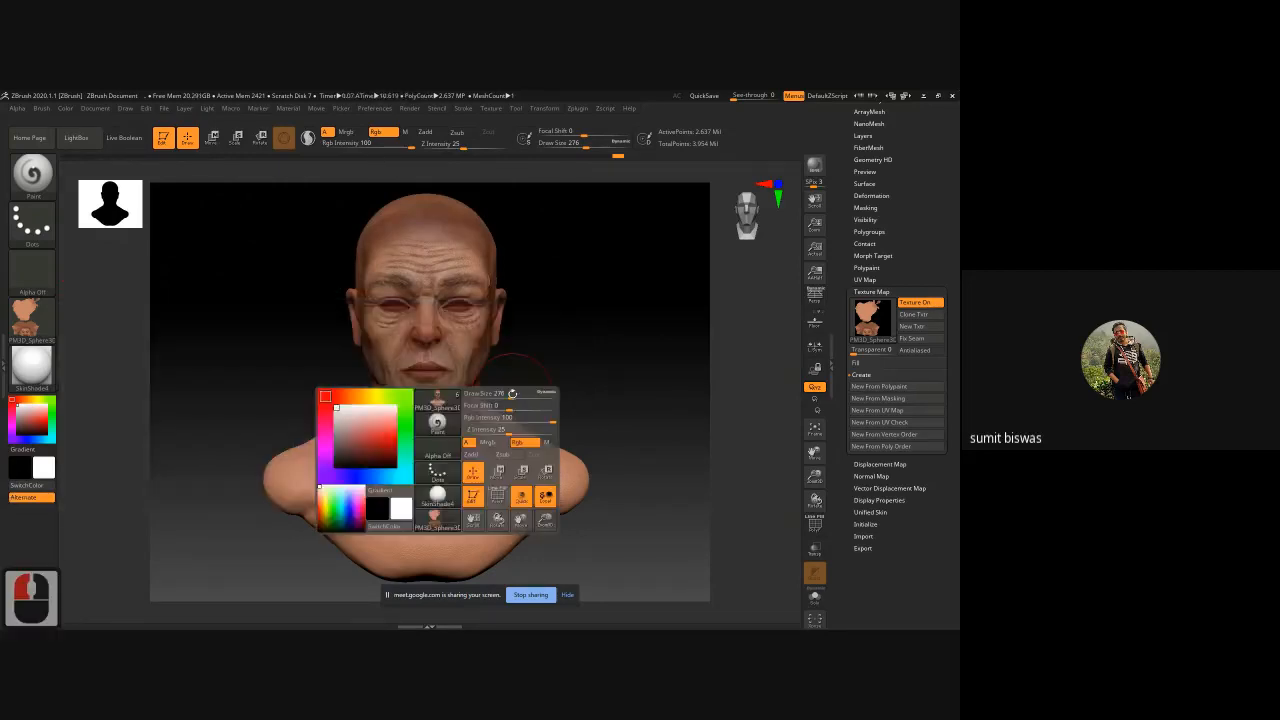
# - Switch to Photoshop and examine the face area of the exported texture map PM3D_Sphere3D_2.psd at close range
pyautogui.press('super+d')
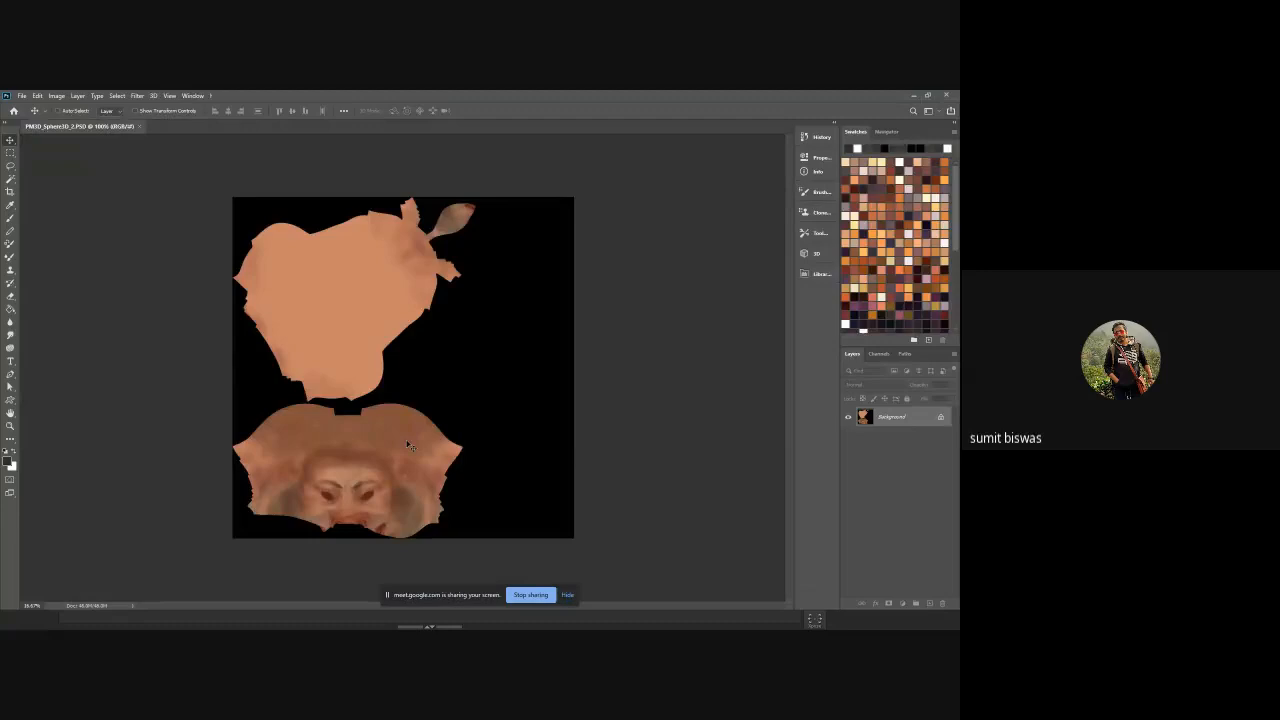
pyautogui.keyDown('ctrl'); pyautogui.click(403, 366); pyautogui.keyUp('ctrl')
pyautogui.keyDown('ctrl'); pyautogui.click(345, 484); pyautogui.keyUp('ctrl')
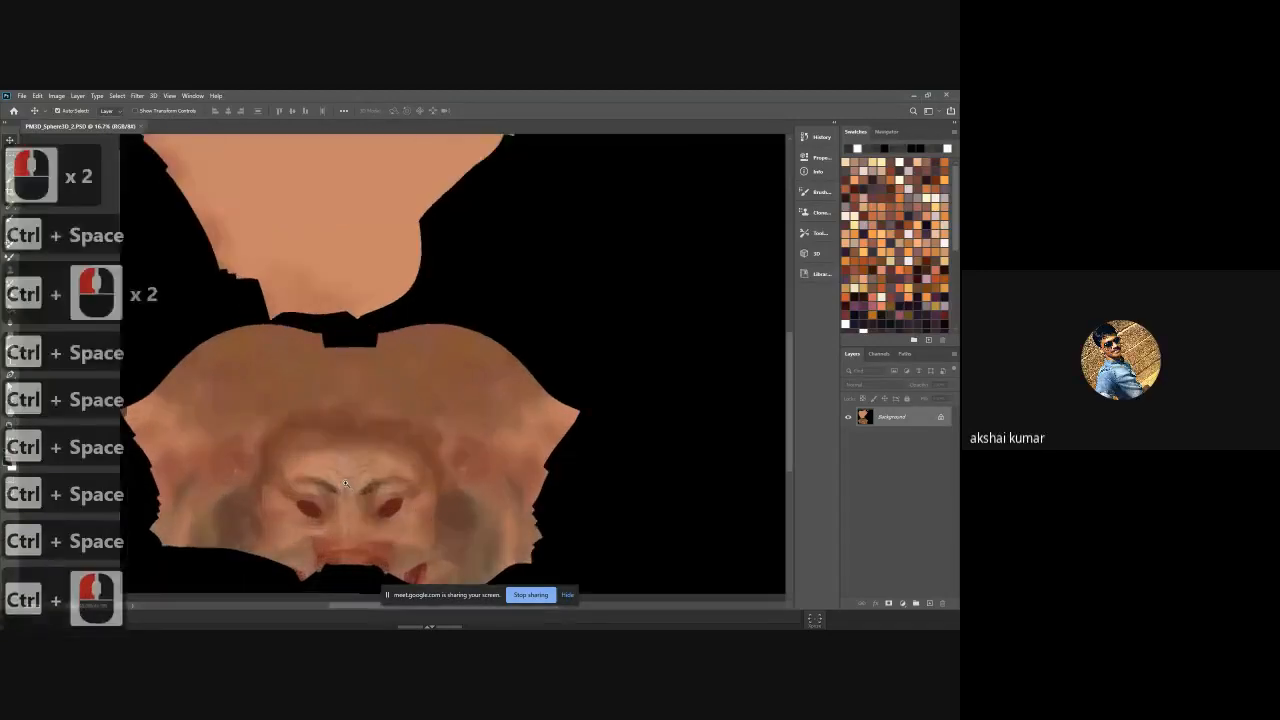
pyautogui.moveTo(347, 484); pyautogui.dragTo(370, 417)
pyautogui.keyDown('ctrl'); pyautogui.click(369, 468); pyautogui.keyUp('ctrl')
pyautogui.keyDown('ctrl'); pyautogui.click(370, 469); pyautogui.keyUp('ctrl')
pyautogui.moveTo(370, 469); pyautogui.dragTo(410, 391)
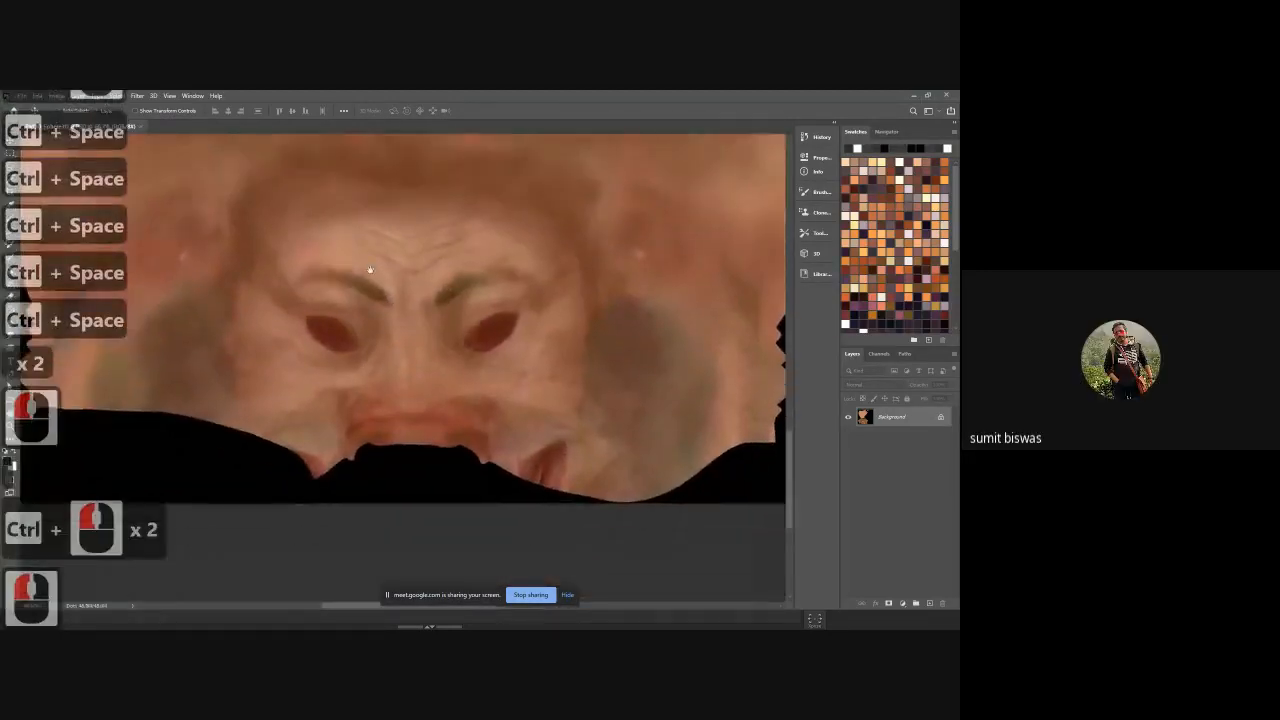
pyautogui.moveTo(440, 330); pyautogui.dragTo(417, 434)
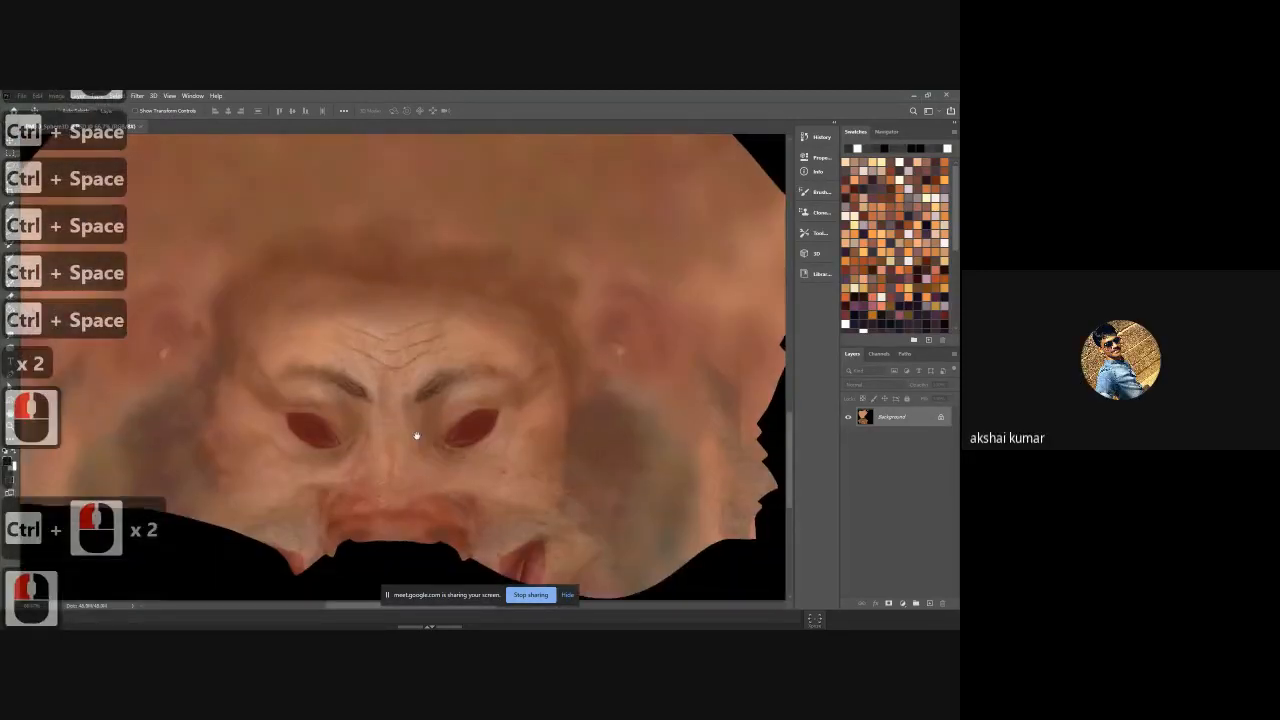
pyautogui.hotkey('ctrl', '0')
pyautogui.hotkey('ctrl', '-')
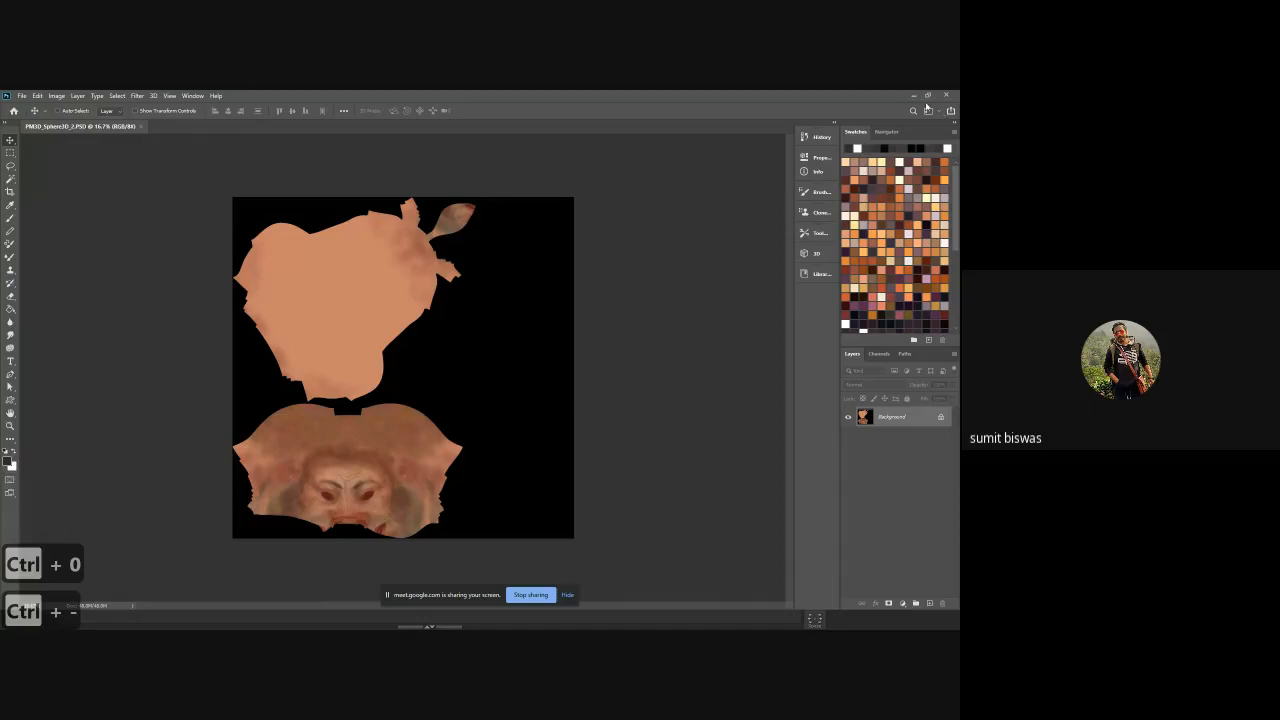
pyautogui.click(914, 96)
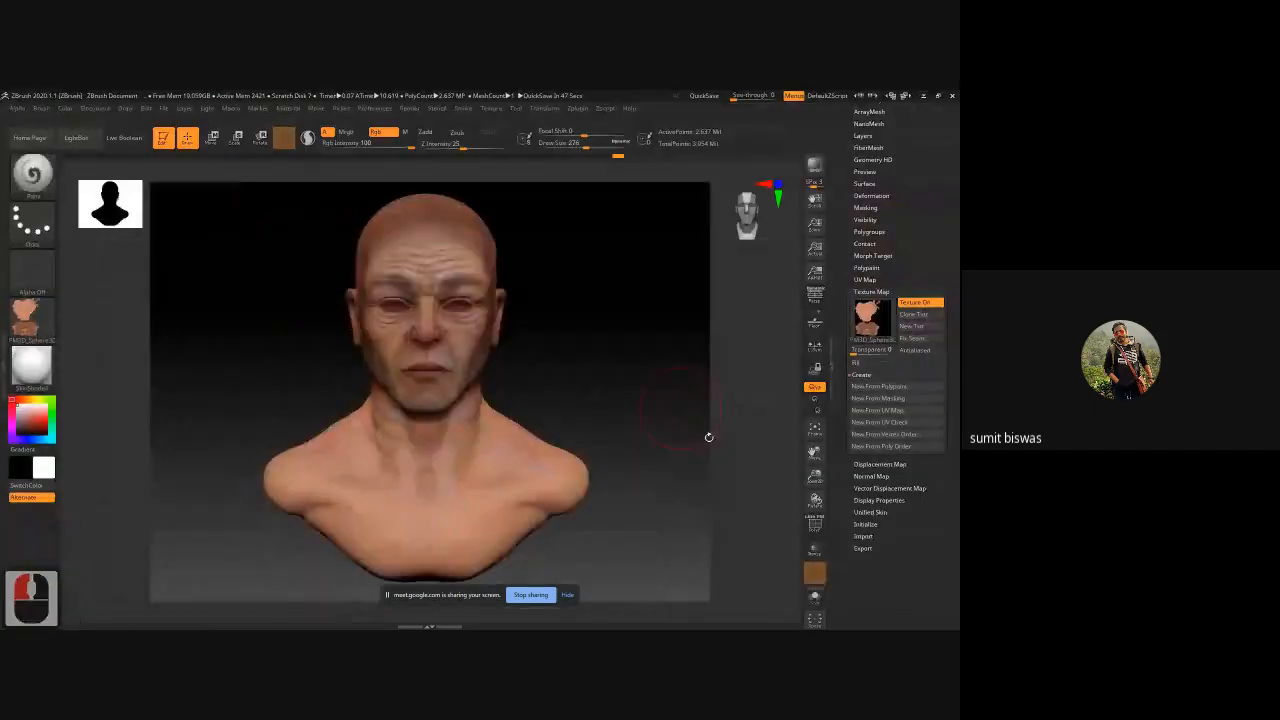
# - Enable SmoothUV in the displacement map settings and try to create the map from the bust
pyautogui.click(872, 466)
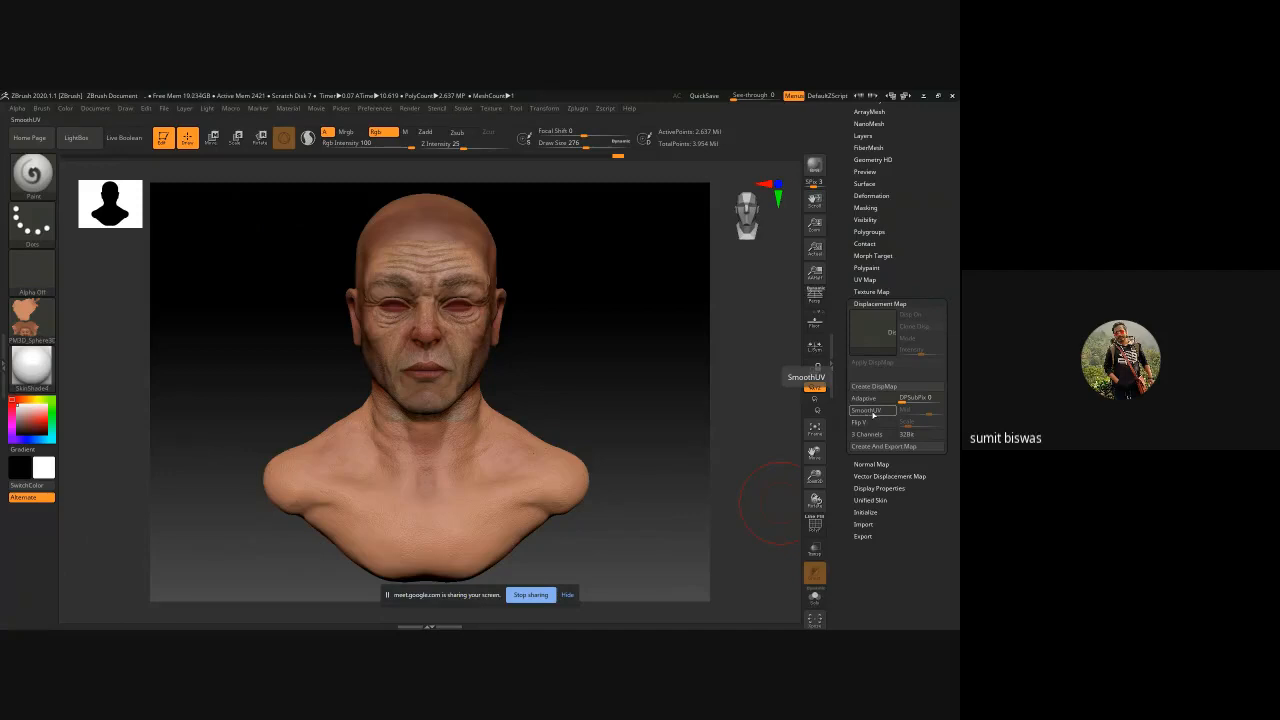
pyautogui.click(870, 411)
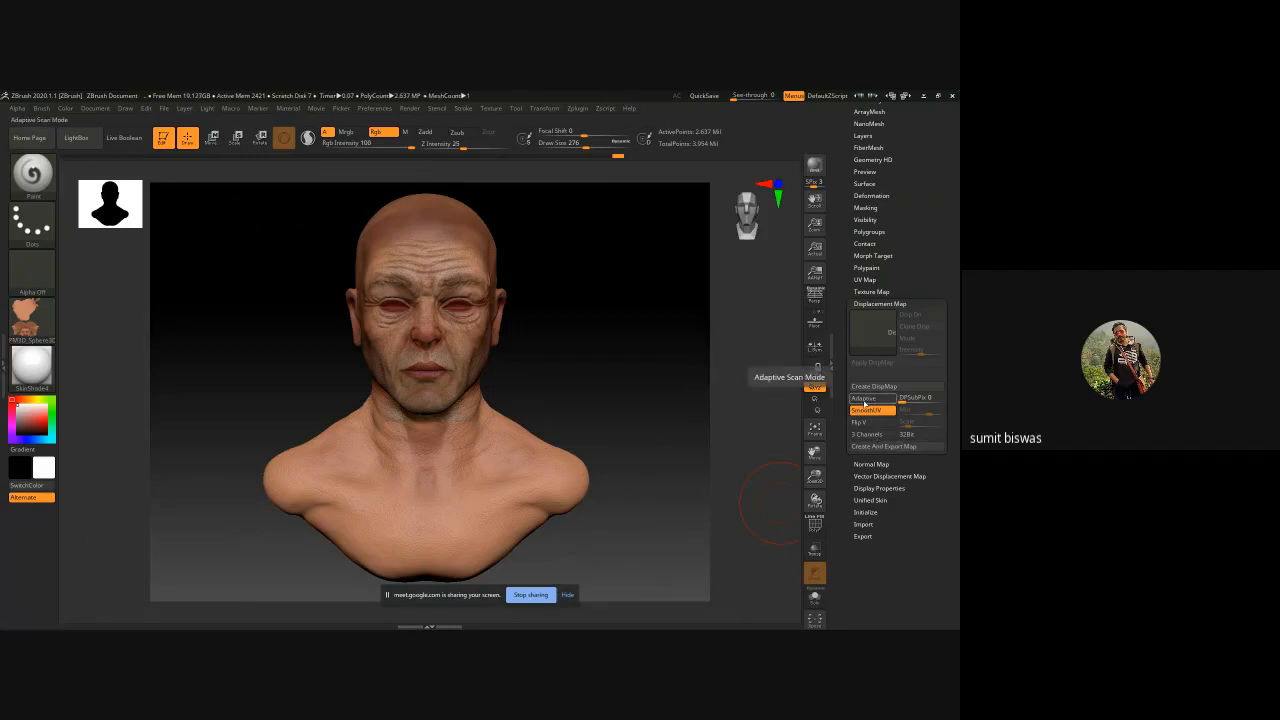
pyautogui.click(892, 389)
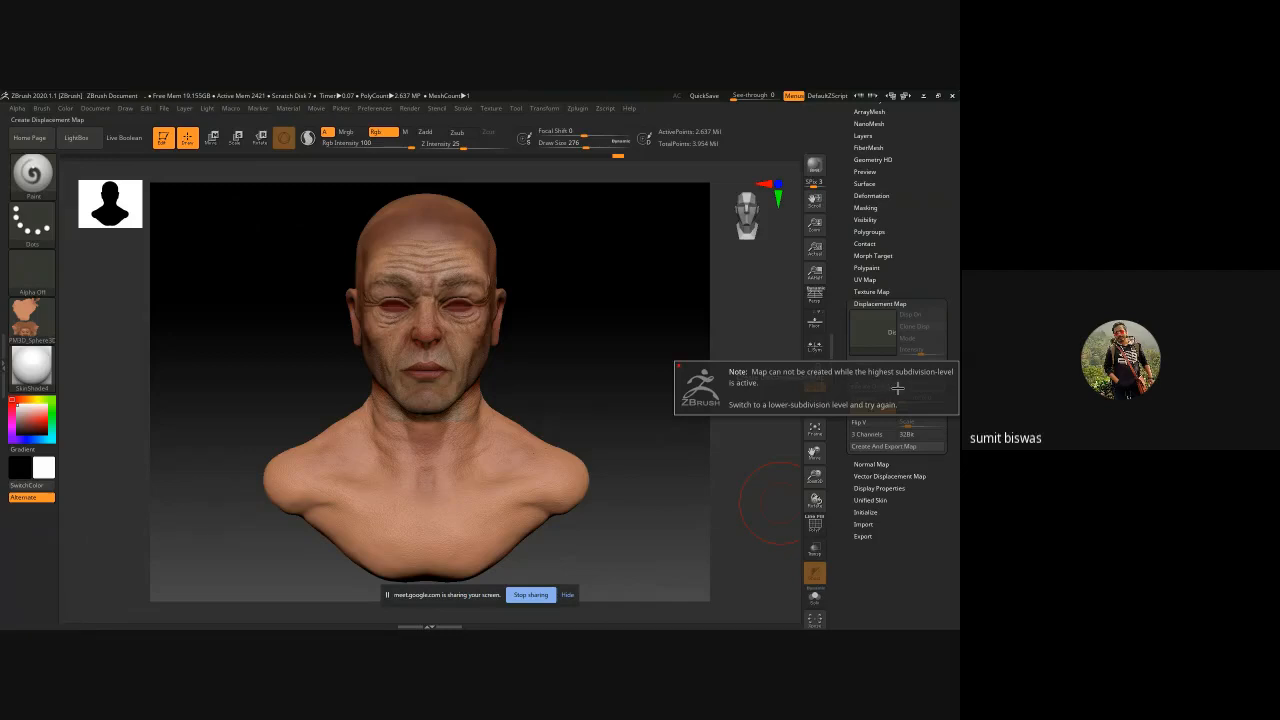
pyautogui.click(897, 387)
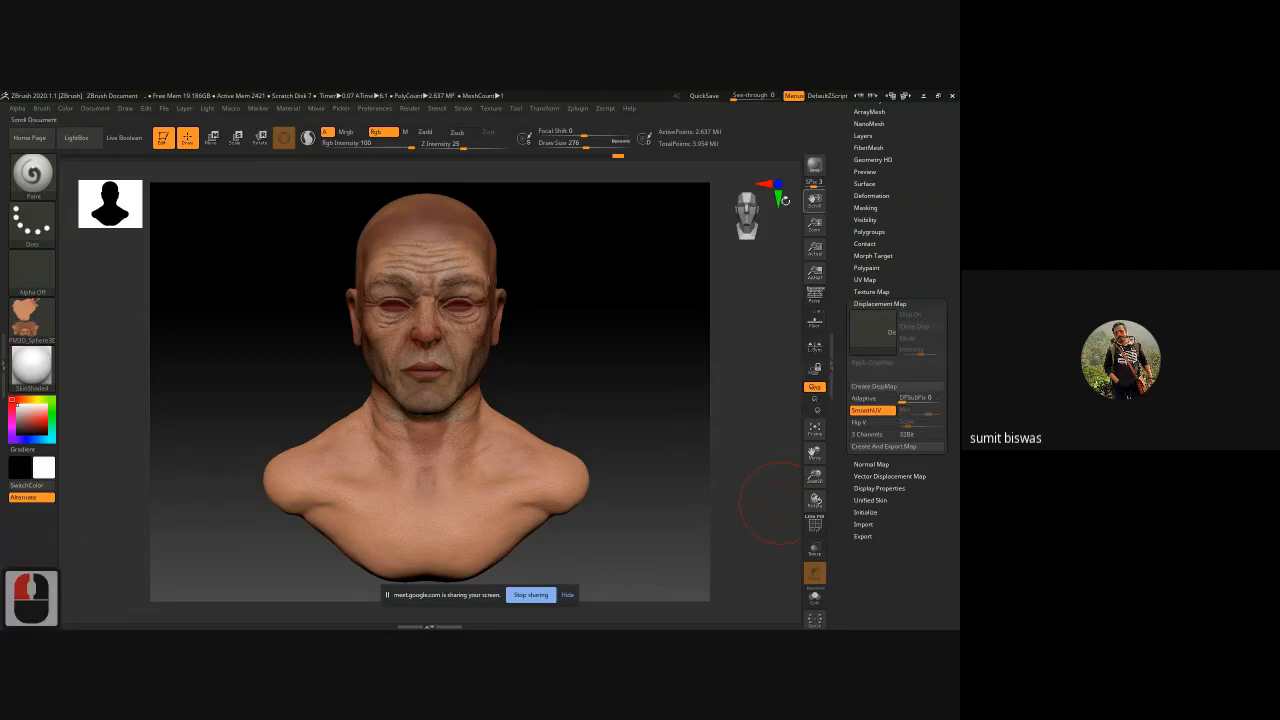
# - Lower the bust's geometry to subdivision level 1
pyautogui.click(869, 111)
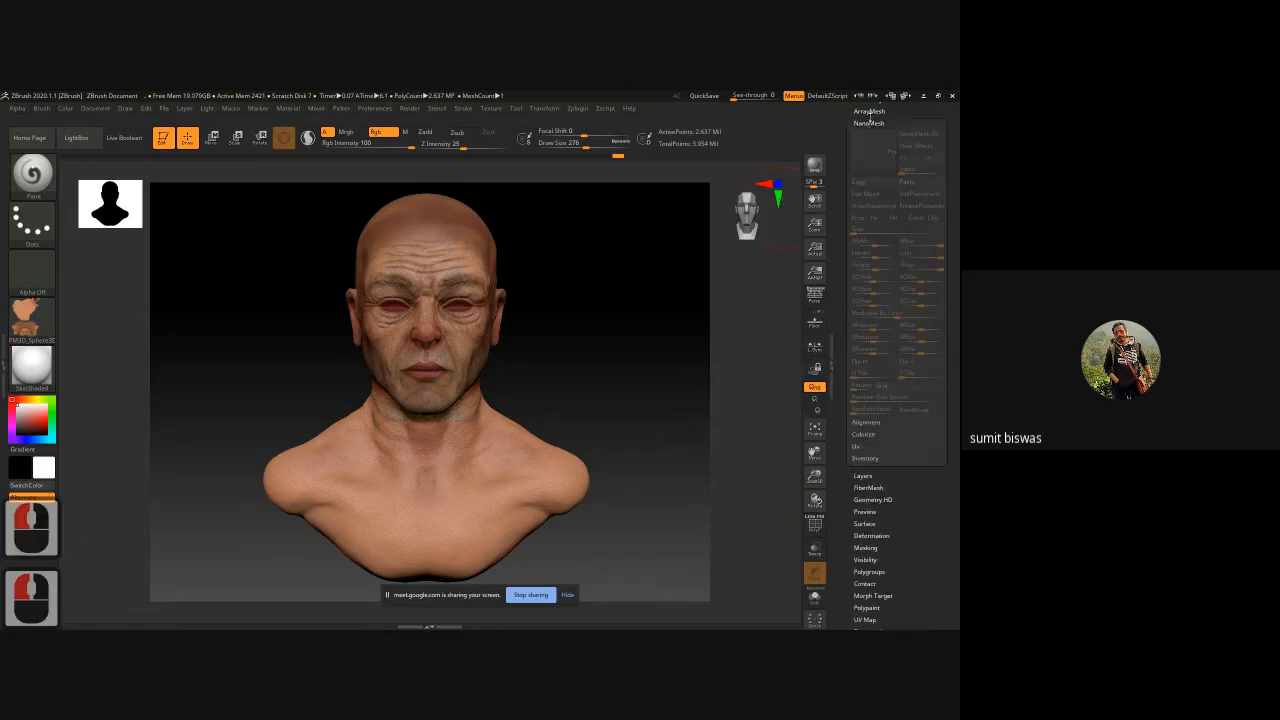
pyautogui.moveTo(869, 111); pyautogui.dragTo(853, 158)
pyautogui.click(870, 135)
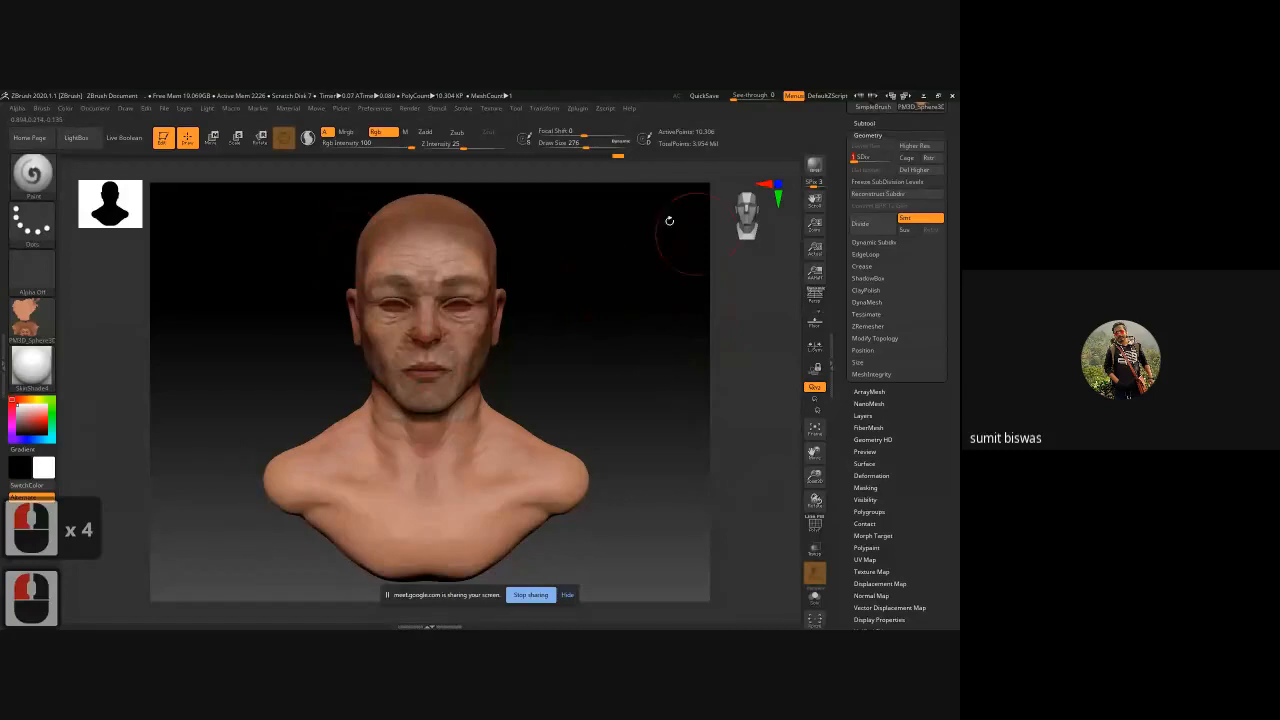
pyautogui.click(867, 135)
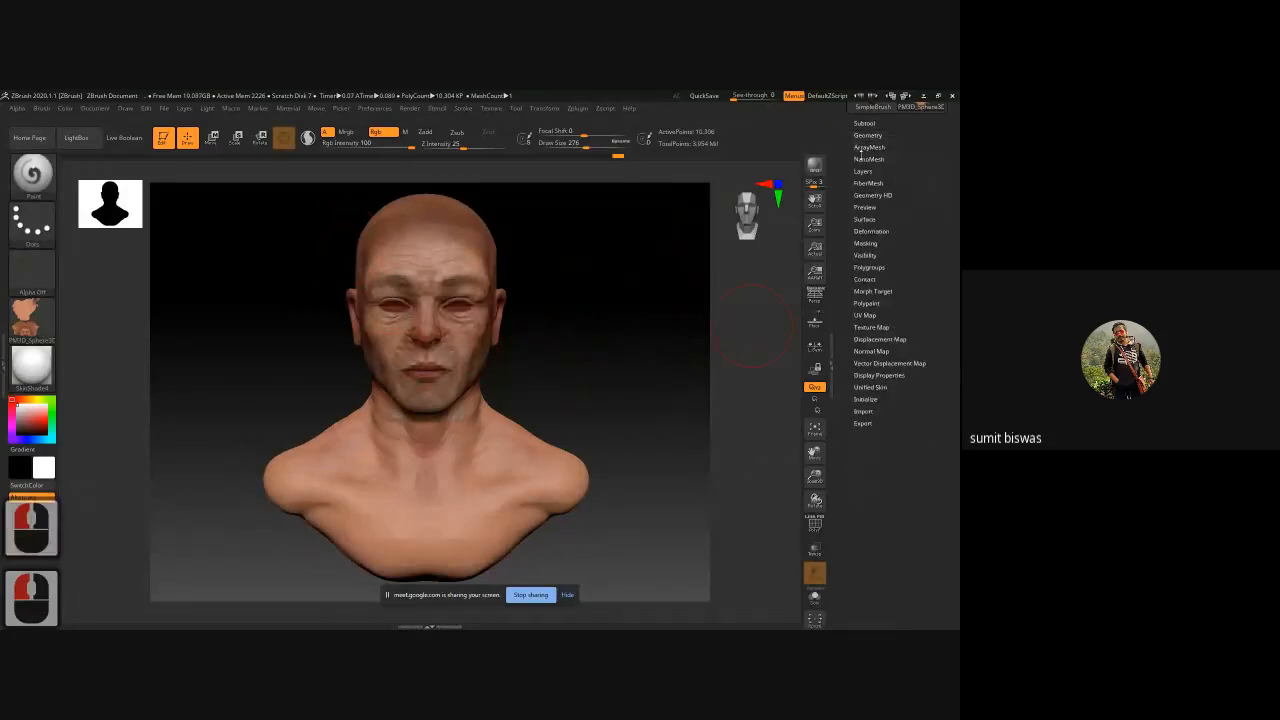
# - Create the bust's displacement map with SmoothUV and clone it as the current alpha
pyautogui.click(876, 339)
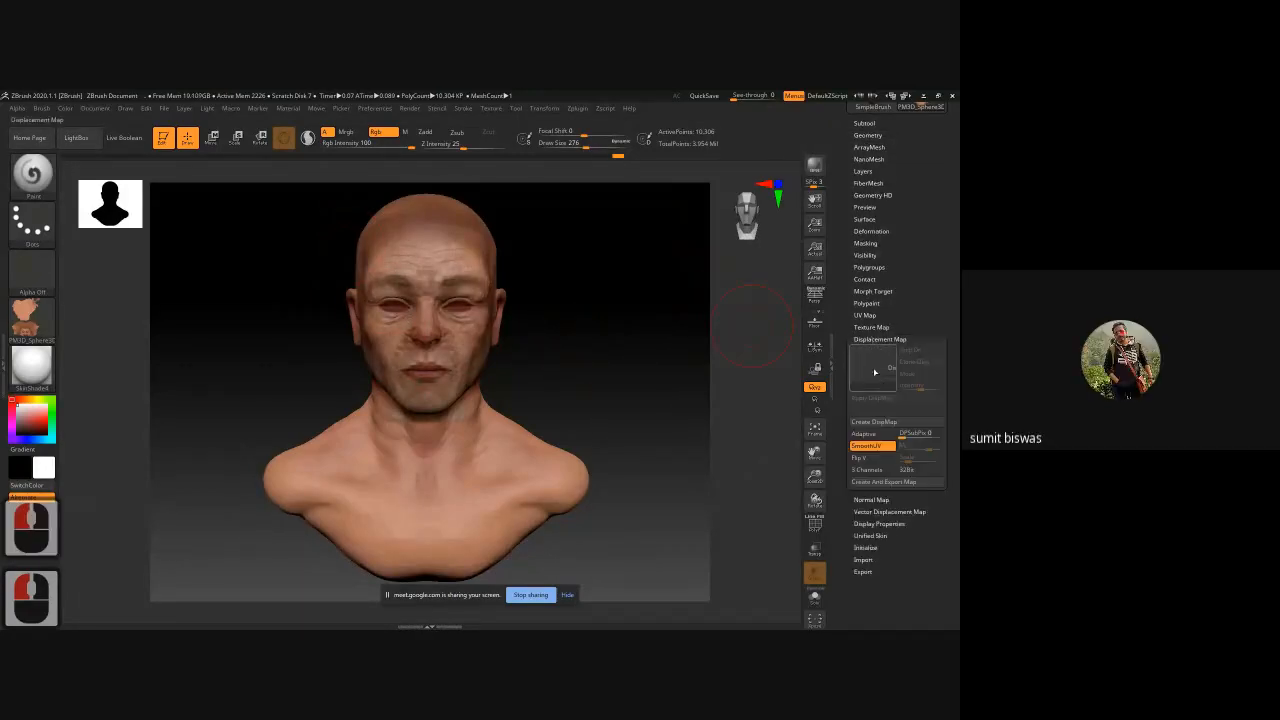
pyautogui.click(874, 421)
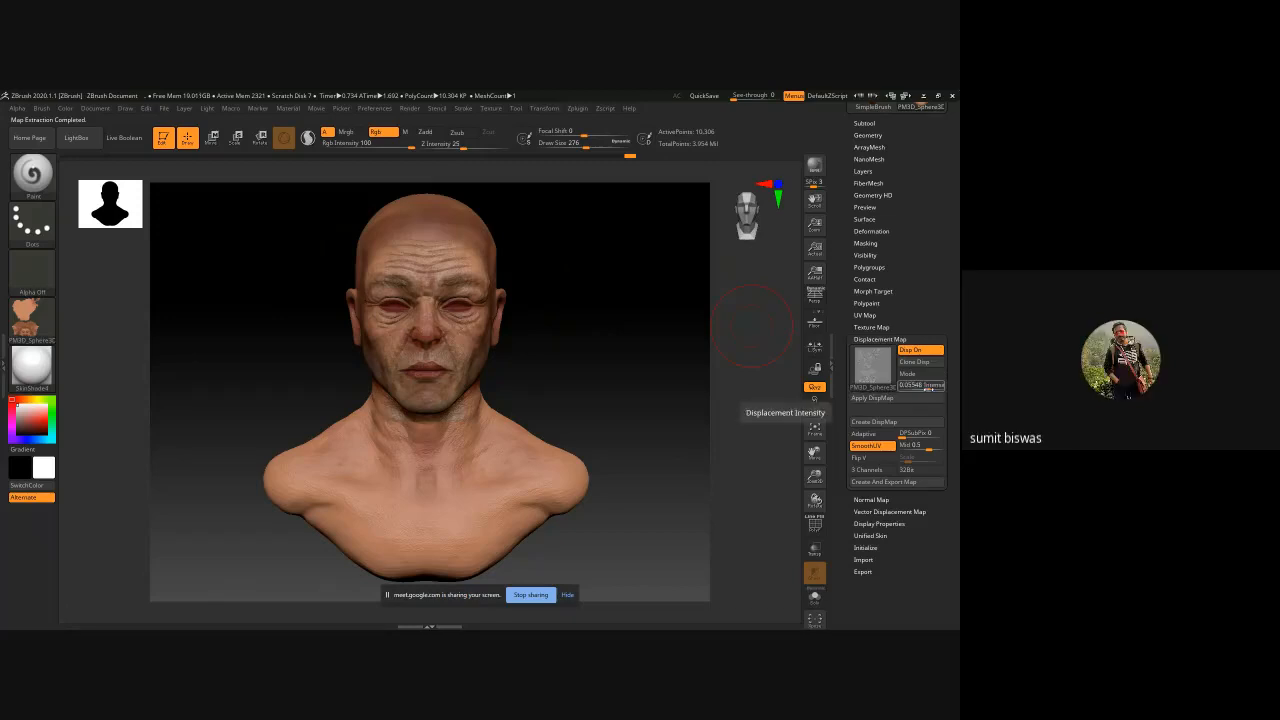
pyautogui.click(929, 398)
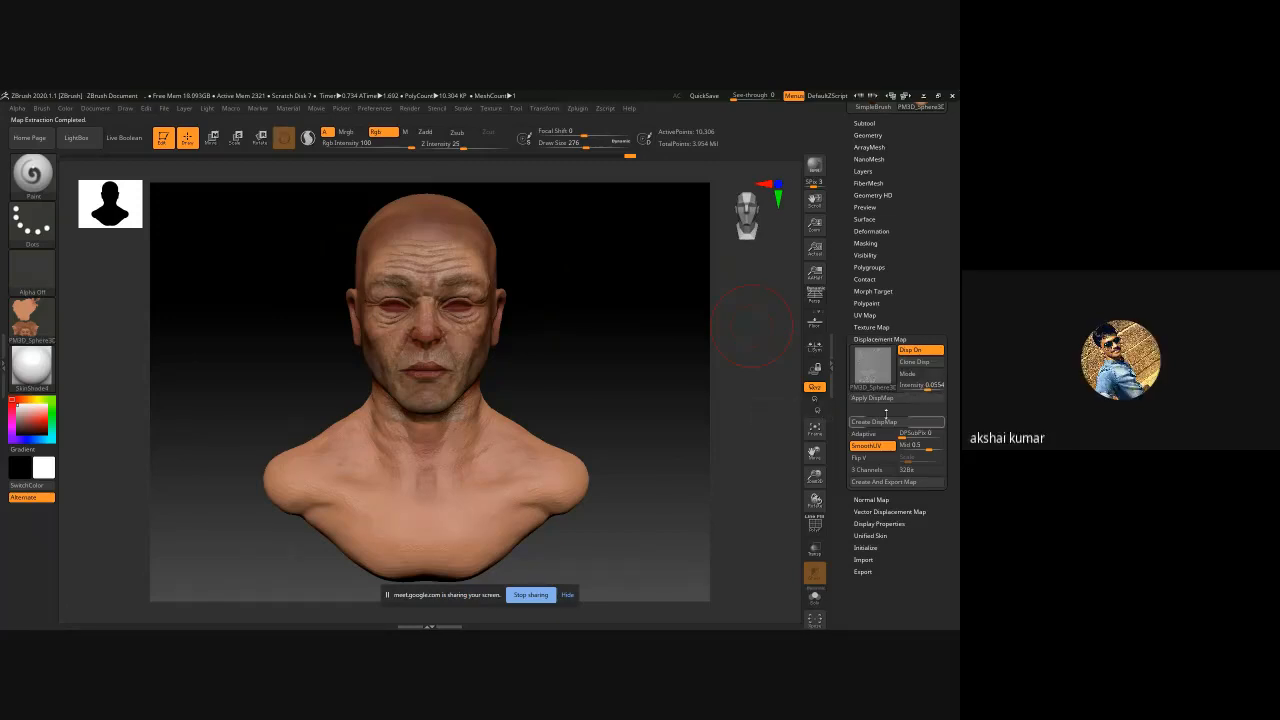
pyautogui.moveTo(877, 373)
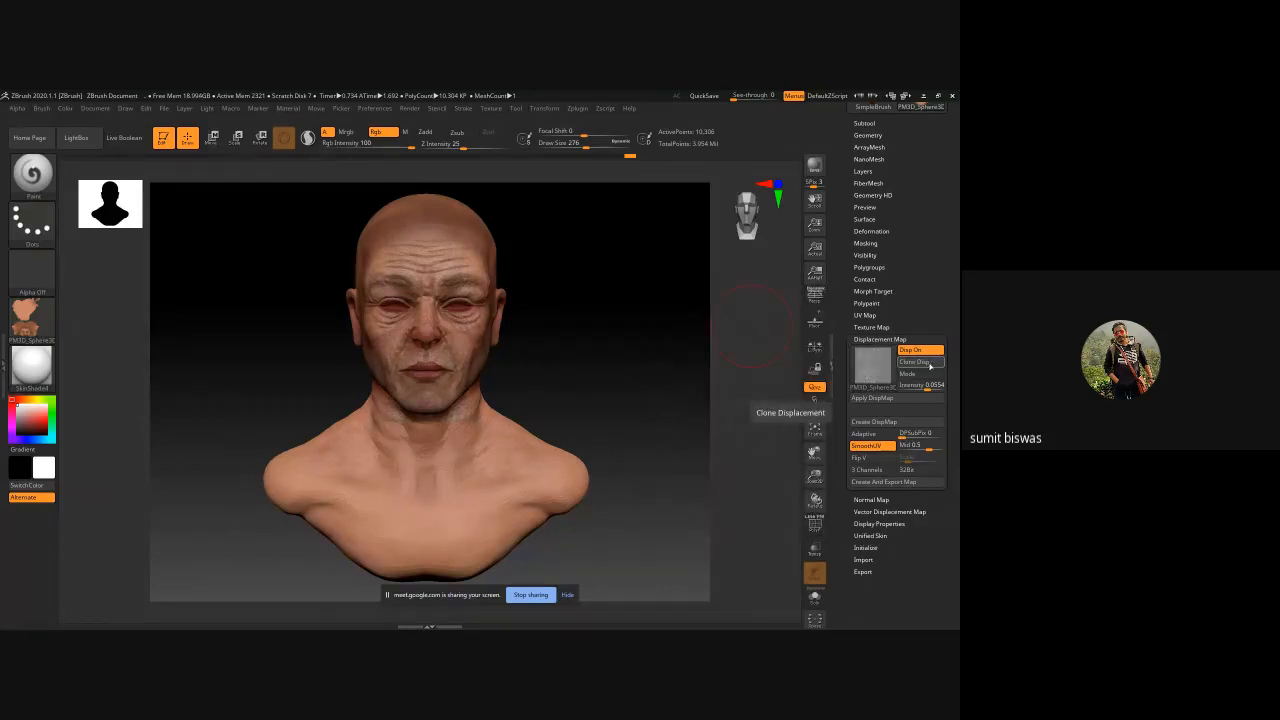
pyautogui.click(930, 367)
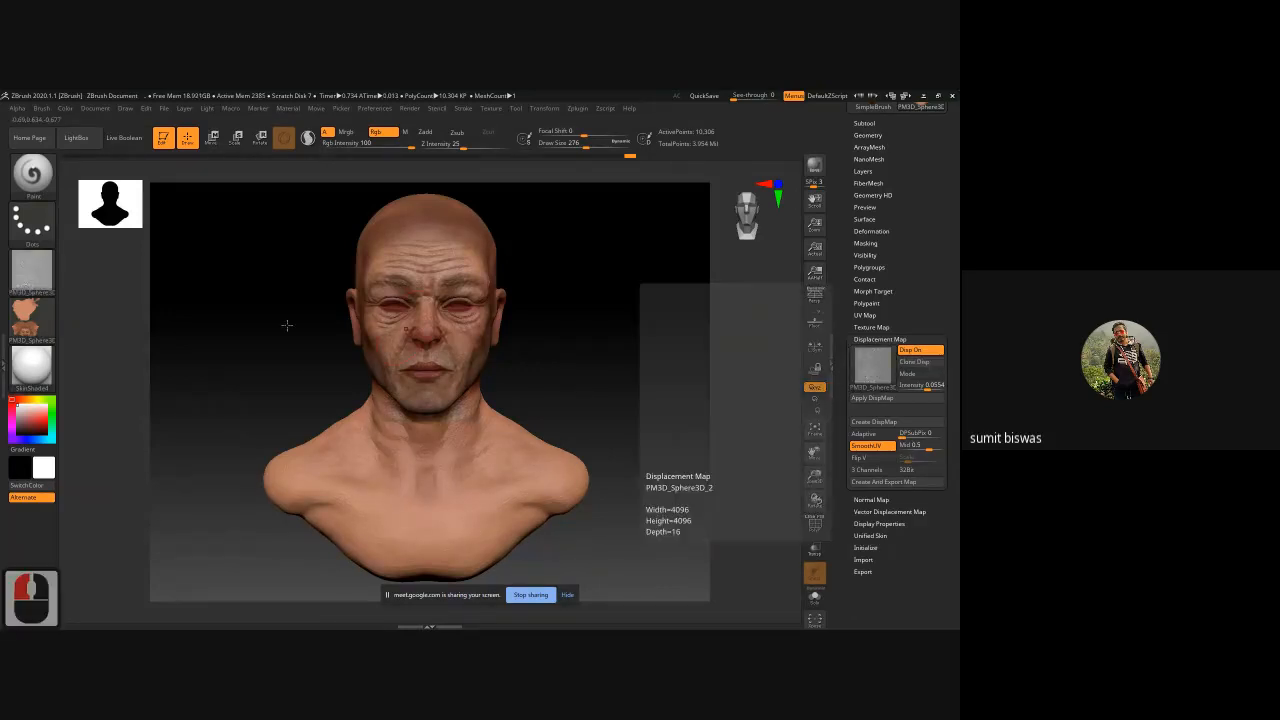
# - Export the displacement map alpha to the Desktop as PM3D_Sphere3D_2.psd, replacing the existing file
pyautogui.click(29, 280)
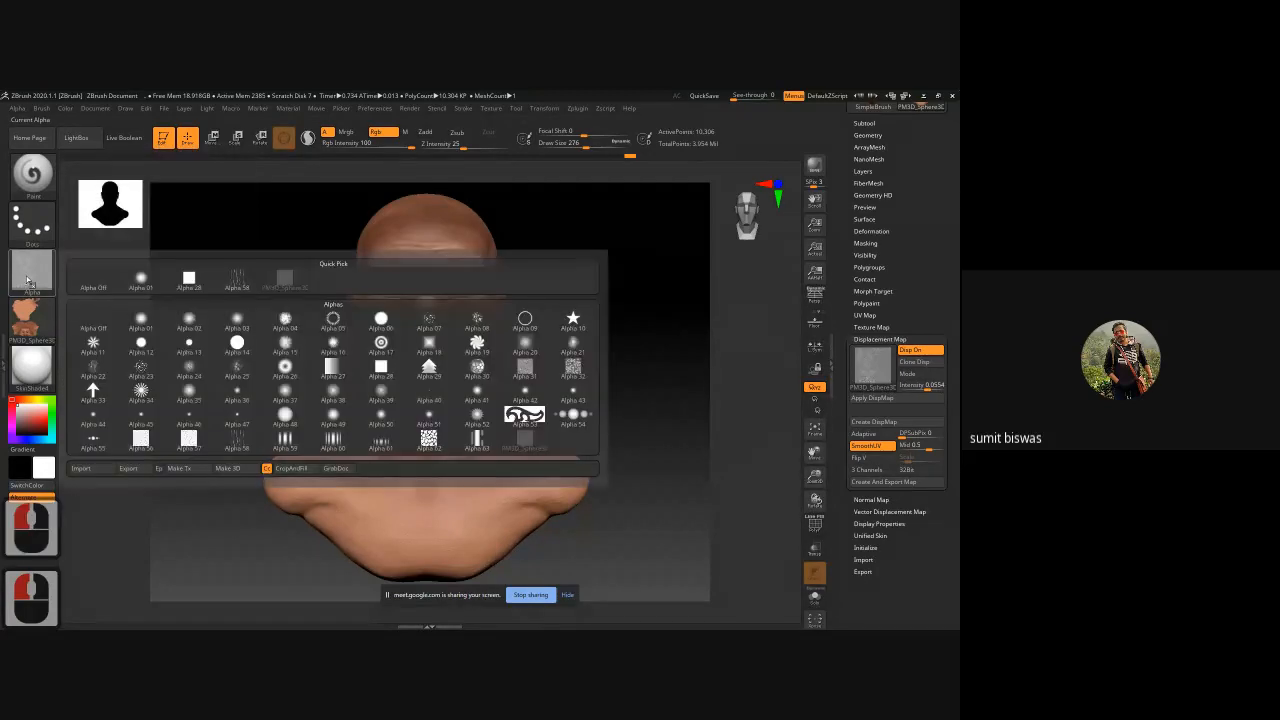
pyautogui.click(129, 468)
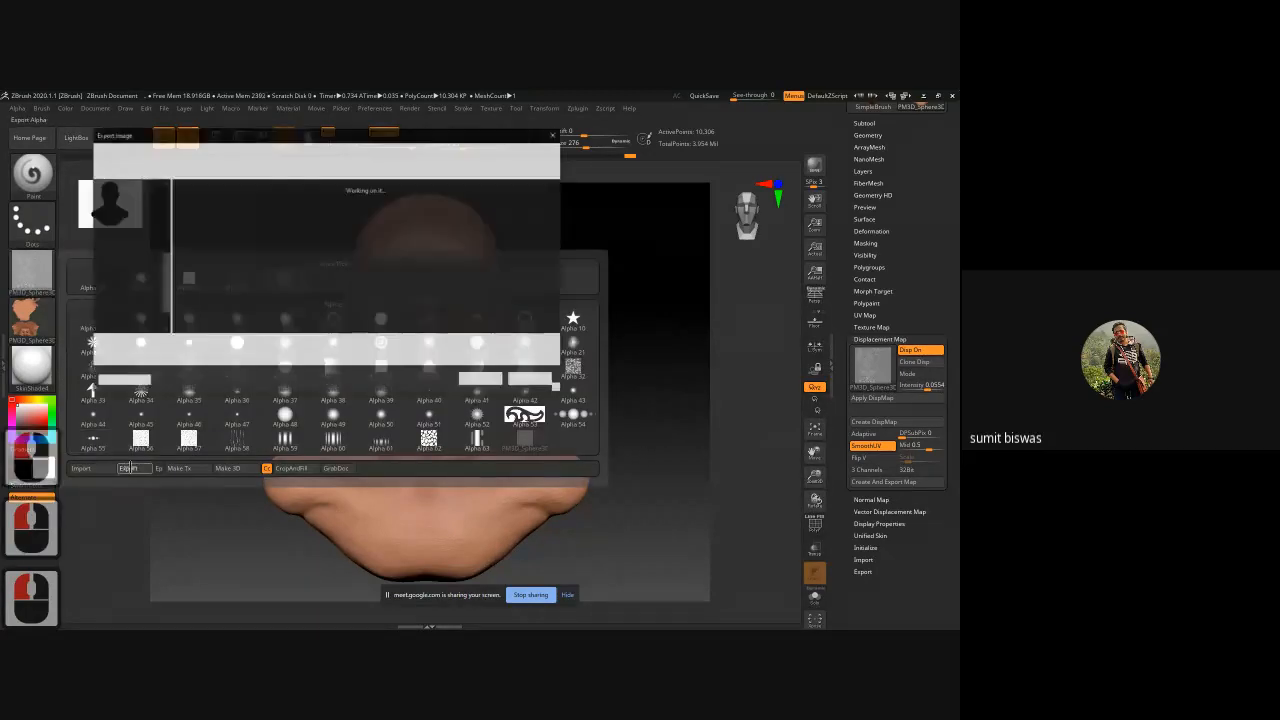
pyautogui.click(482, 380)
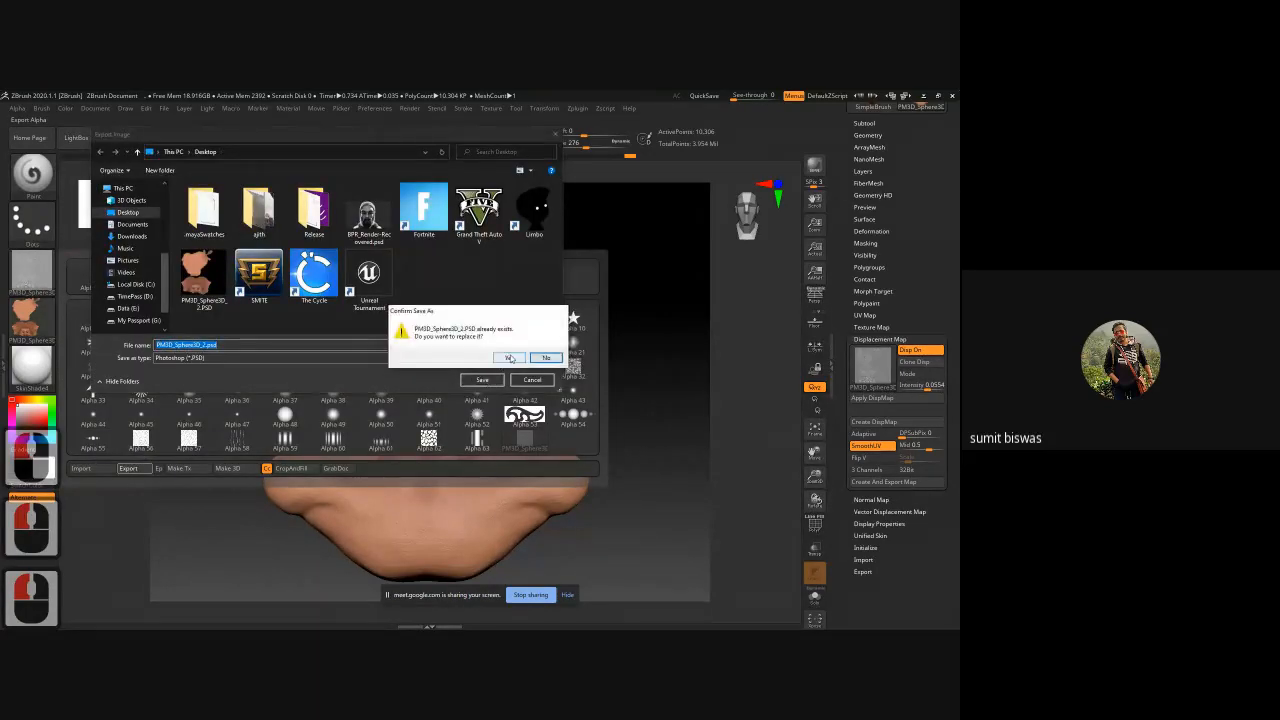
pyautogui.click(508, 357)
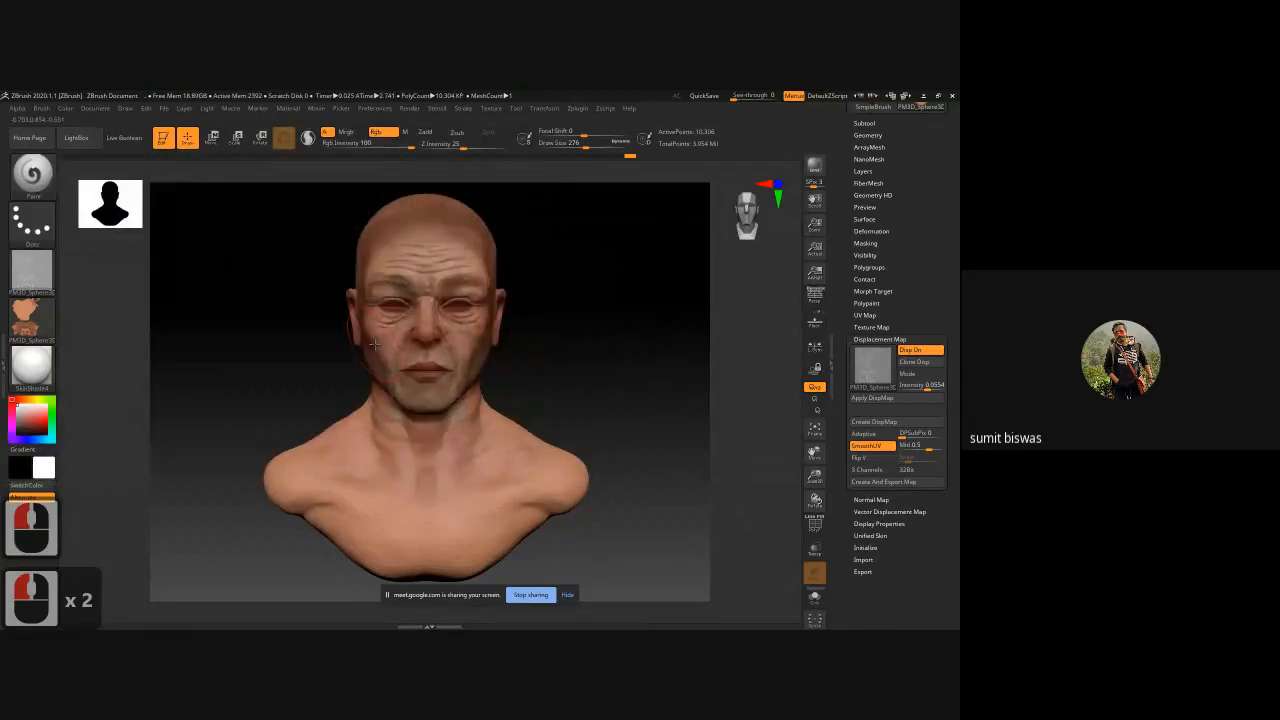
# - Switch to Photoshop, update PM3D_Sphere3D_2.psd from disk and examine the facial detail in the displacement map
pyautogui.press('super+d')
pyautogui.doubleClick(142, 119)
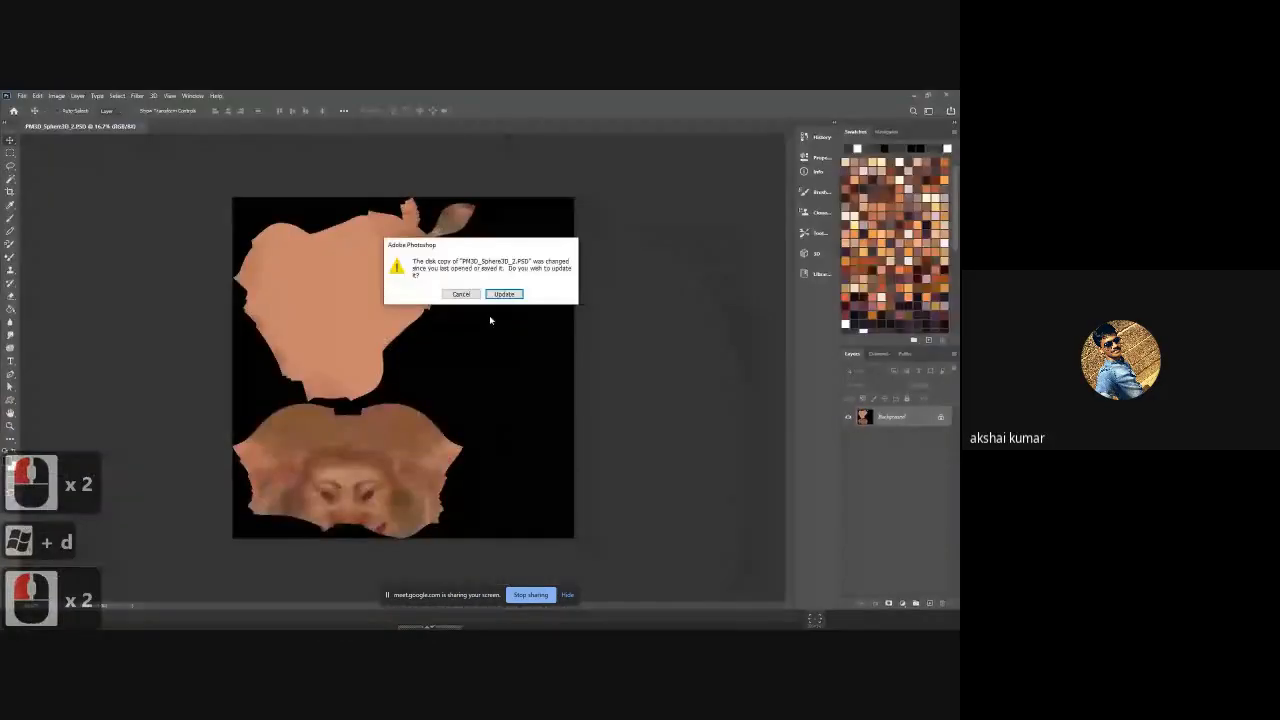
pyautogui.click(504, 294)
pyautogui.keyDown('ctrl'); pyautogui.scroll(2, 365, 495); pyautogui.keyUp('ctrl')
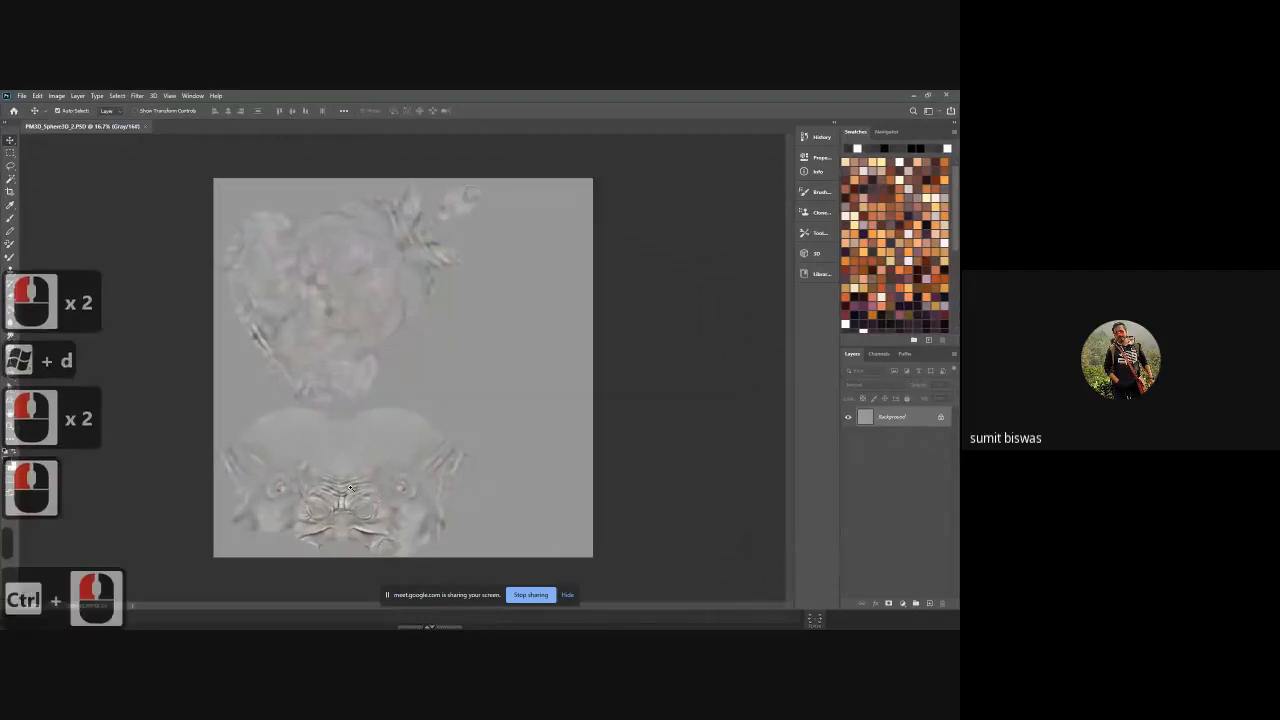
pyautogui.keyDown('ctrl'); pyautogui.scroll(4, 350, 488); pyautogui.keyUp('ctrl')
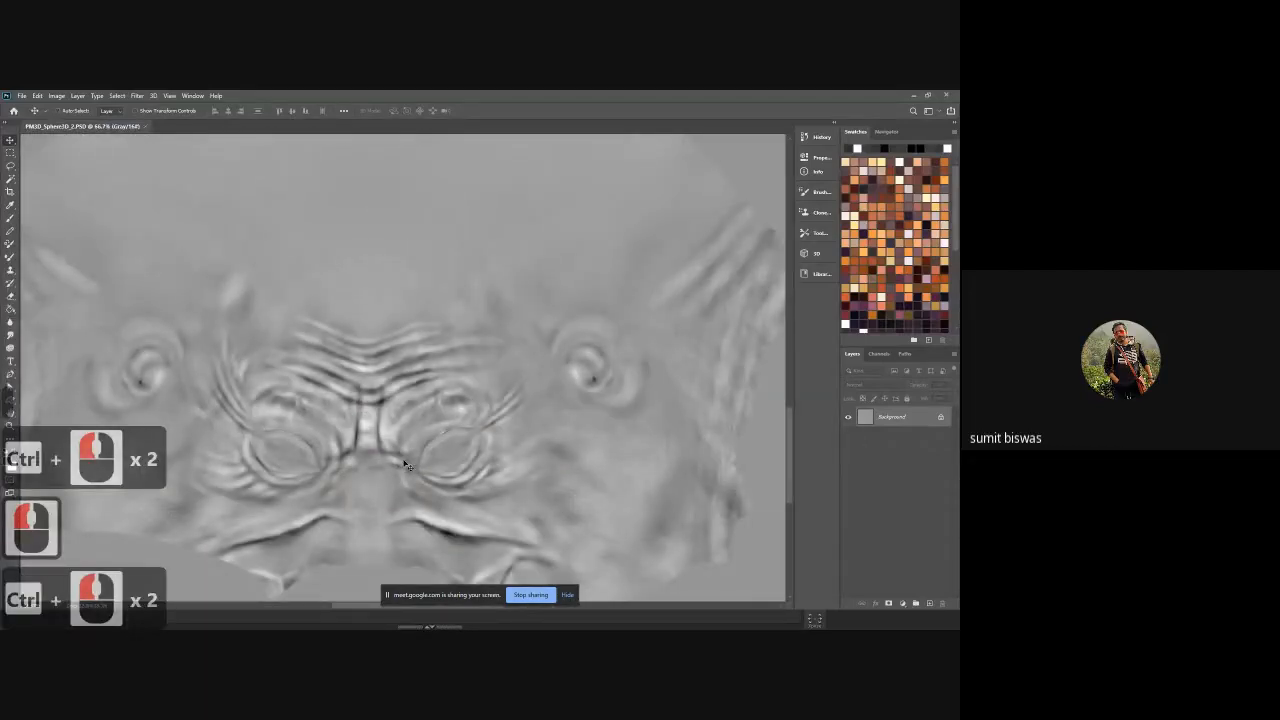
pyautogui.hotkey('ctrl', '0')
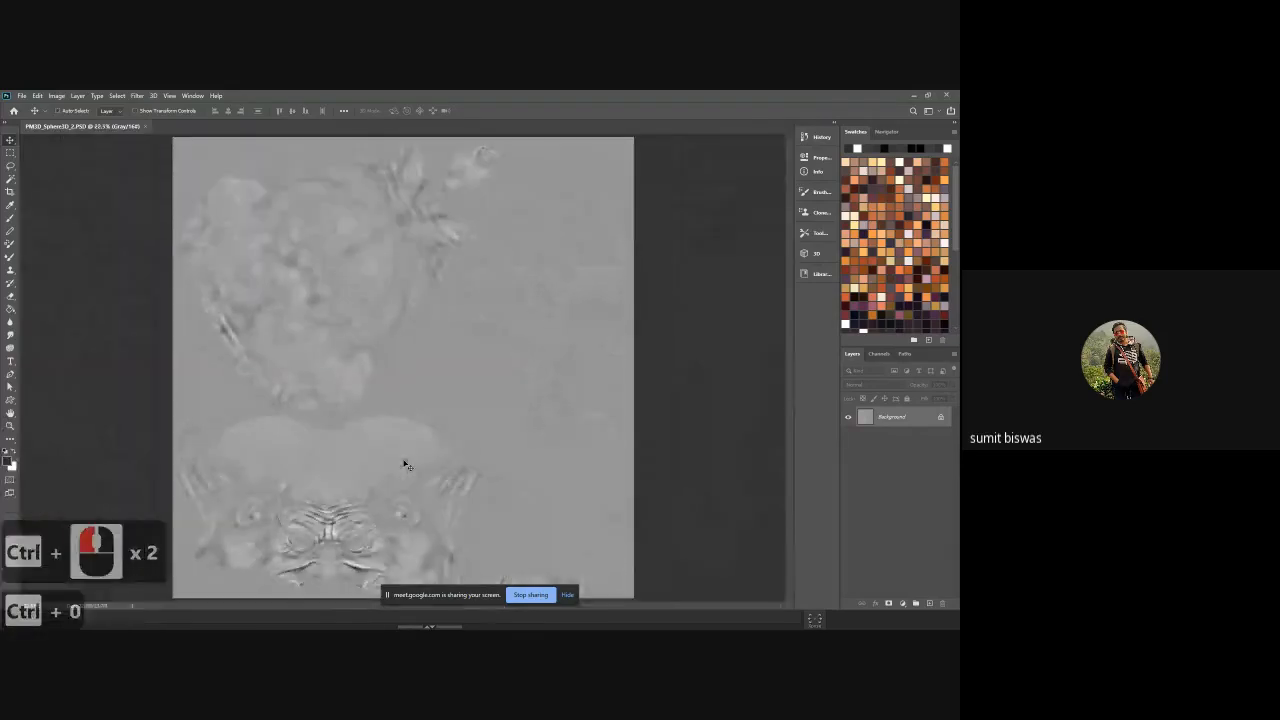
pyautogui.click(910, 94)
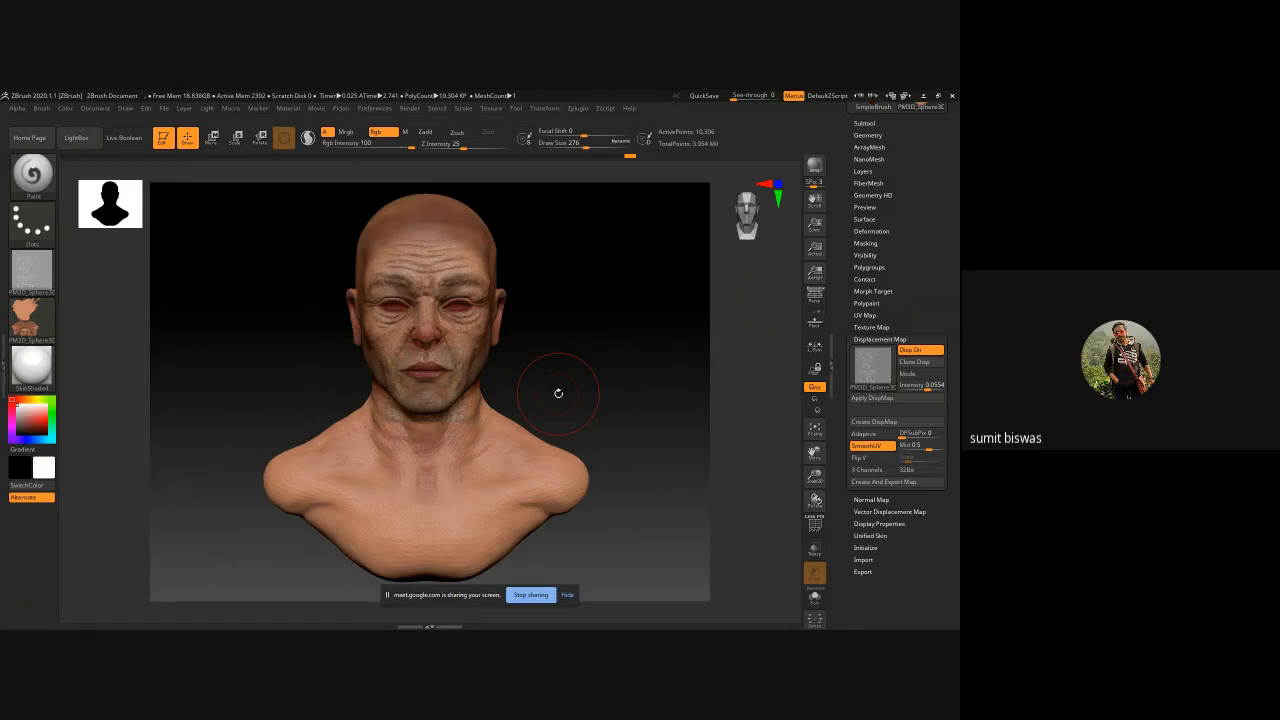
# - Export the low-subdivision bust mesh to the Desktop as an OBJ file named base
pyautogui.moveTo(845, 138); pyautogui.dragTo(849, 312)
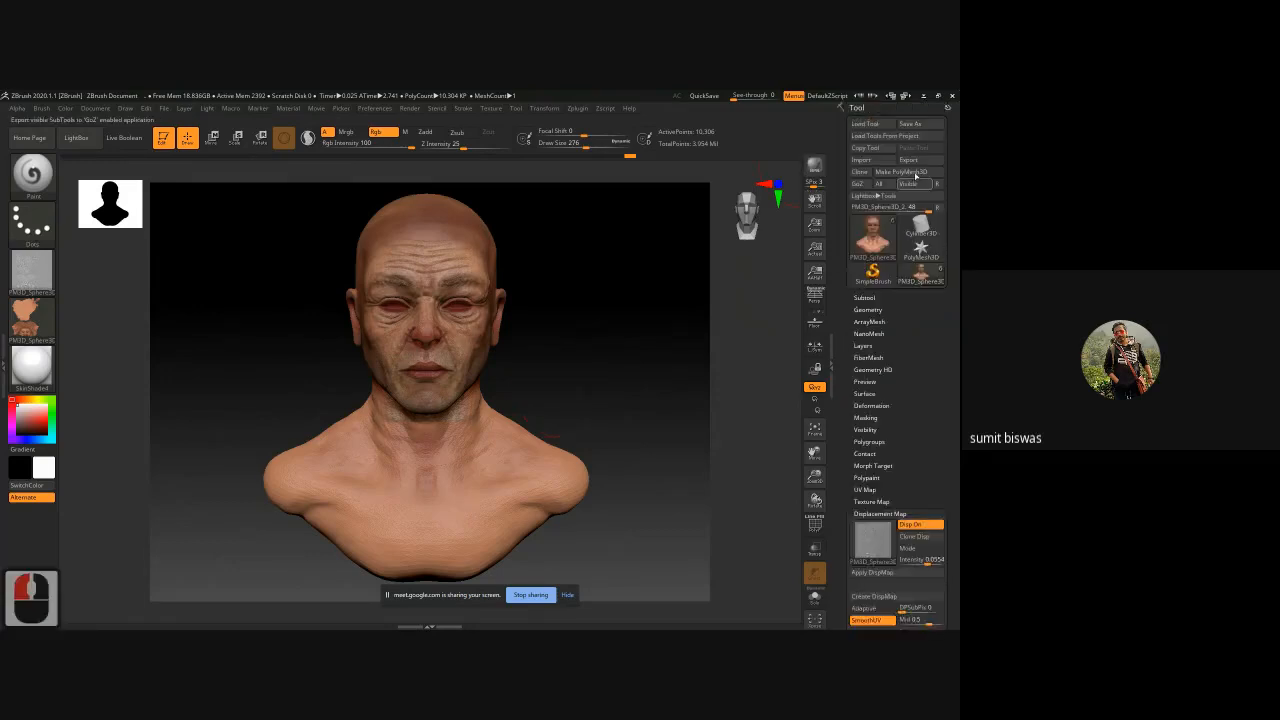
pyautogui.doubleClick(908, 160)
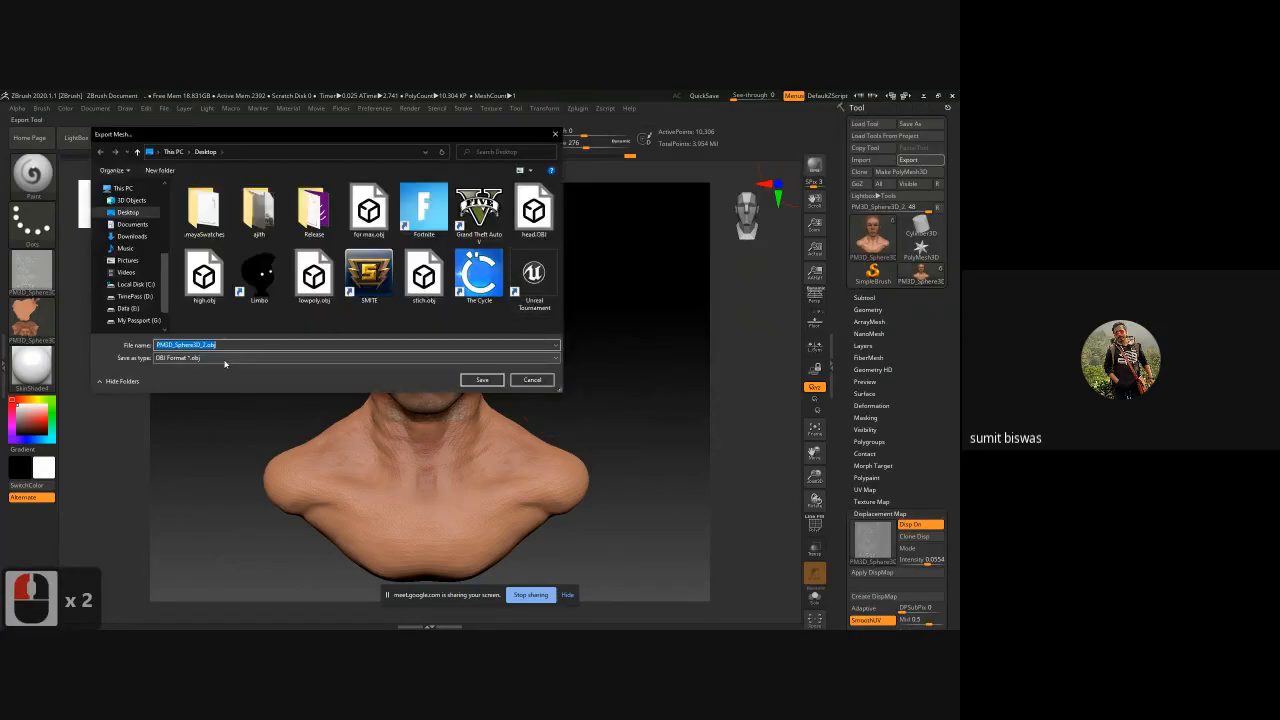
pyautogui.write('base')
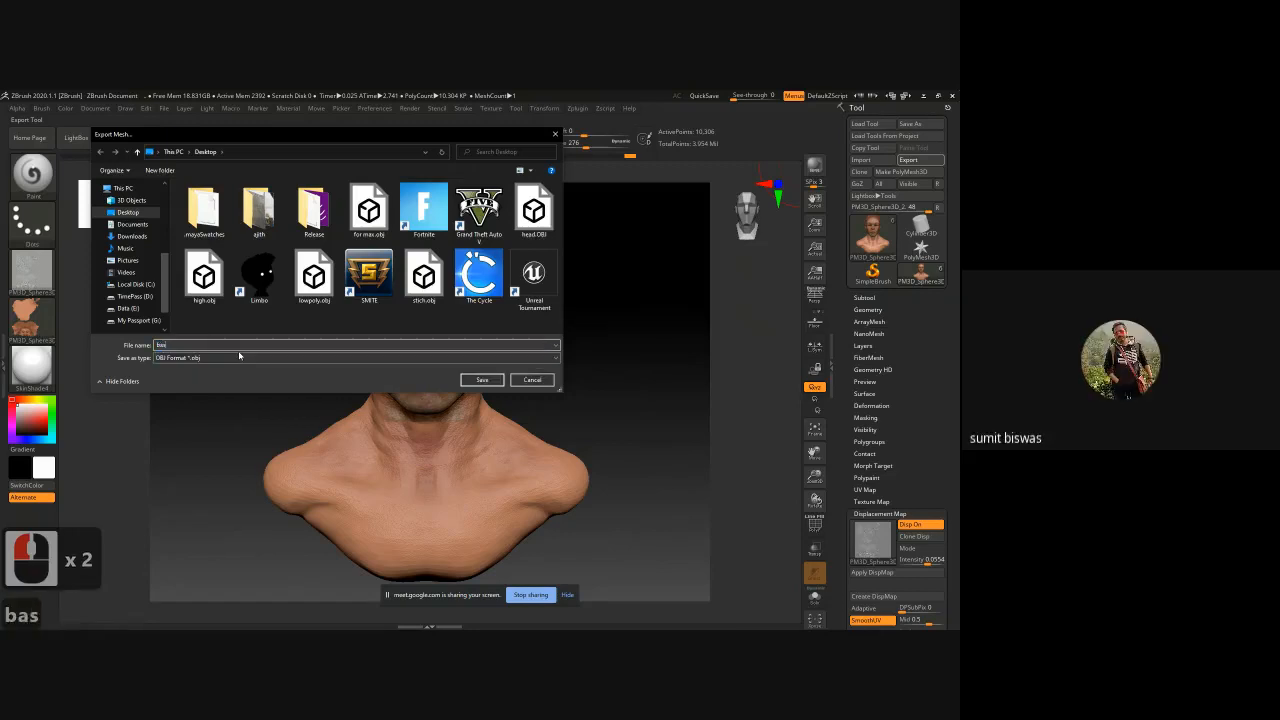
pyautogui.click(490, 380)
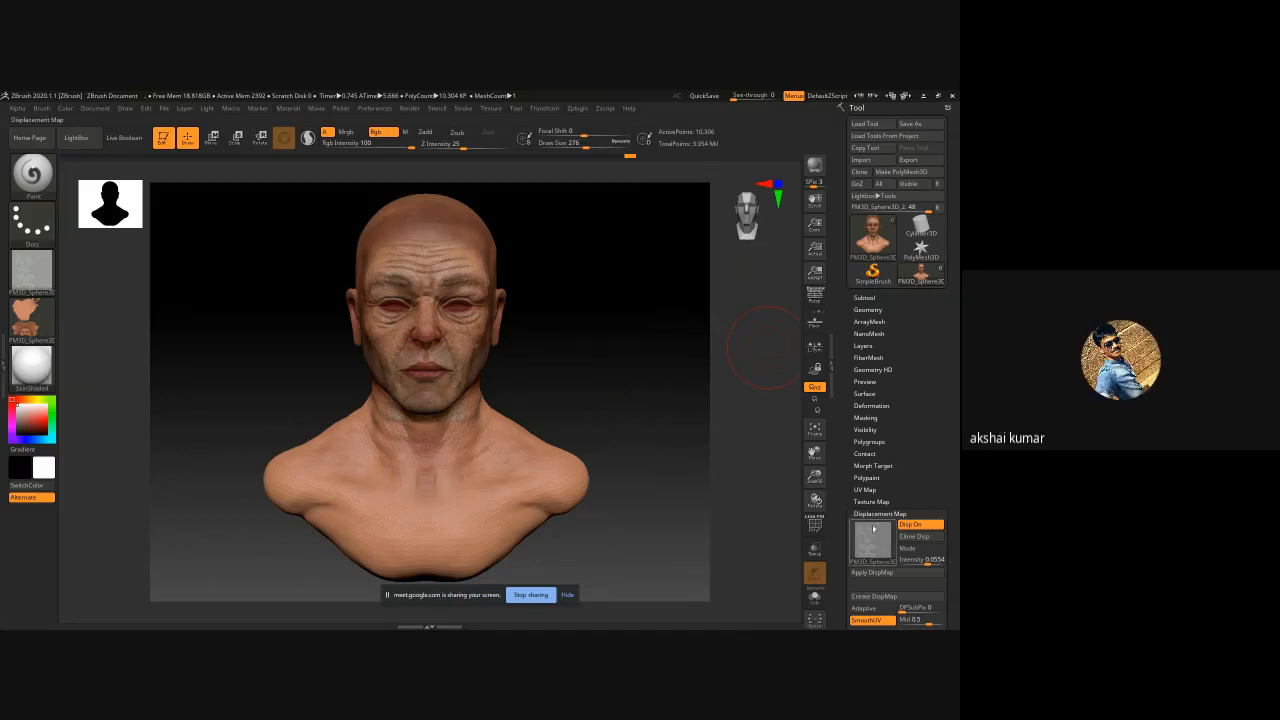
# - Export the bust's cloned texture map to the Desktop as PM3D_Sphere3D_0.psd
pyautogui.click(871, 501)
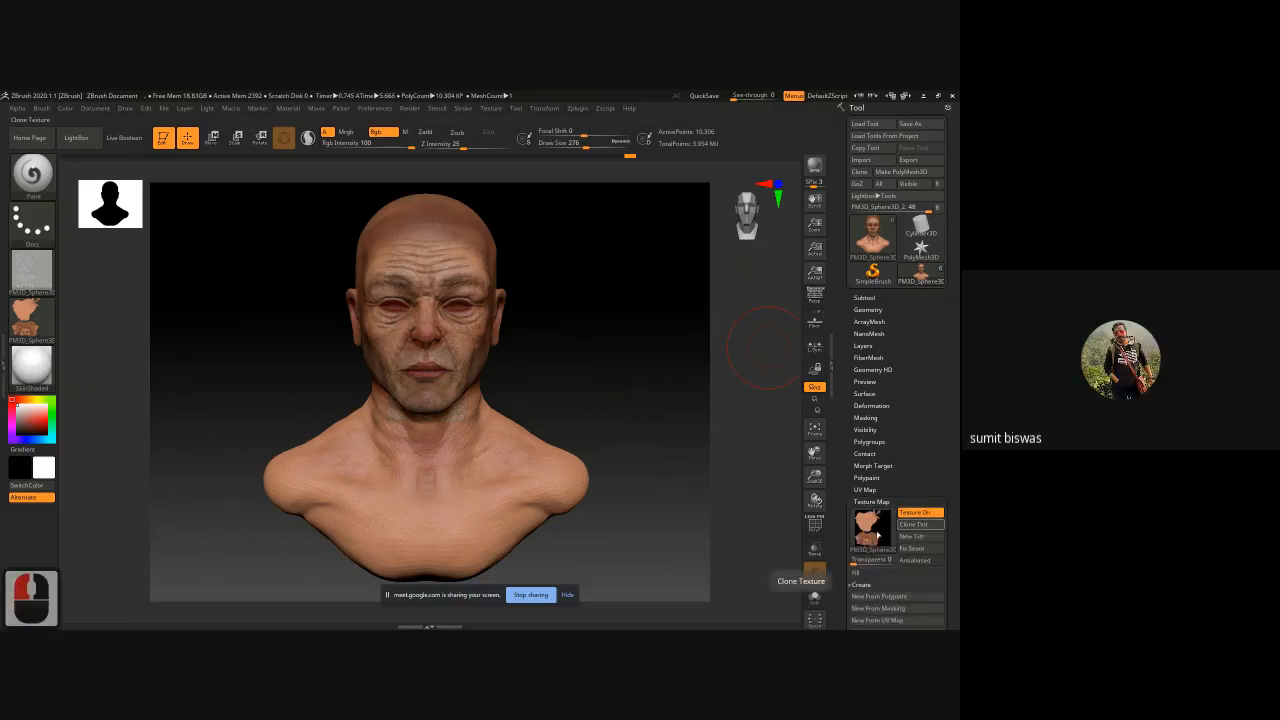
pyautogui.click(45, 320)
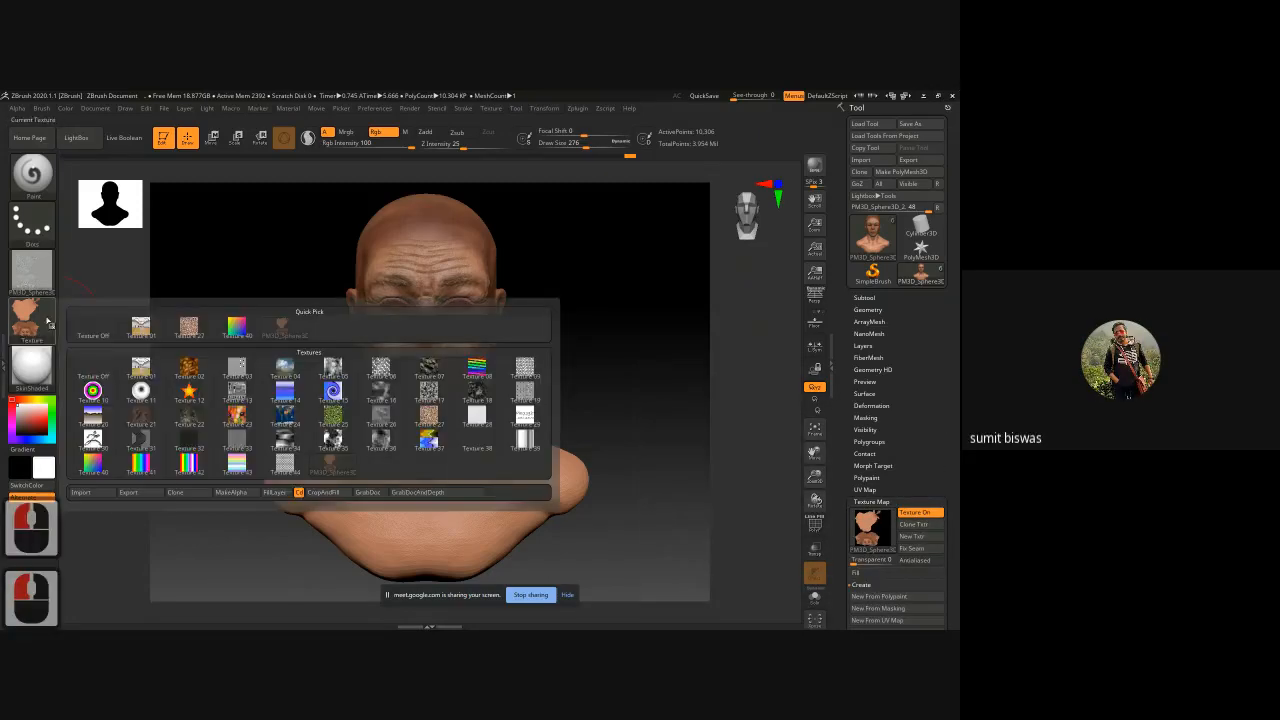
pyautogui.click(128, 492)
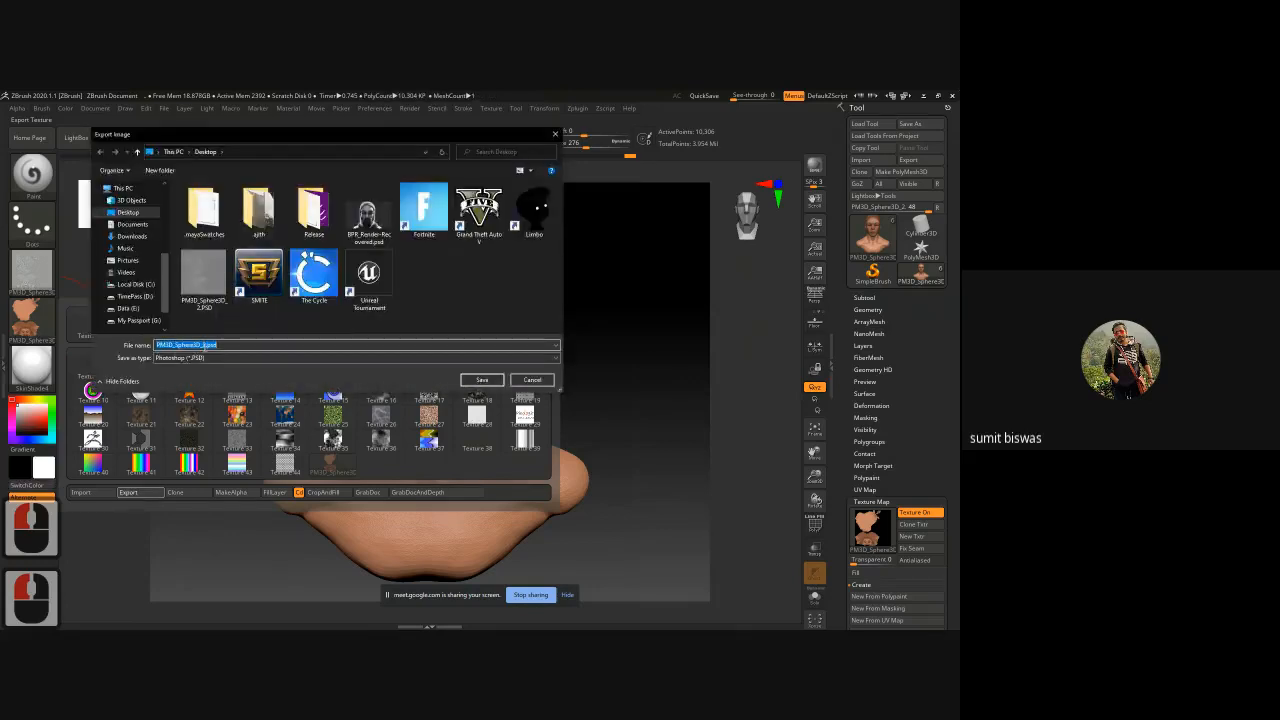
pyautogui.click(205, 346)
pyautogui.press('Delete')
pyautogui.write('0')
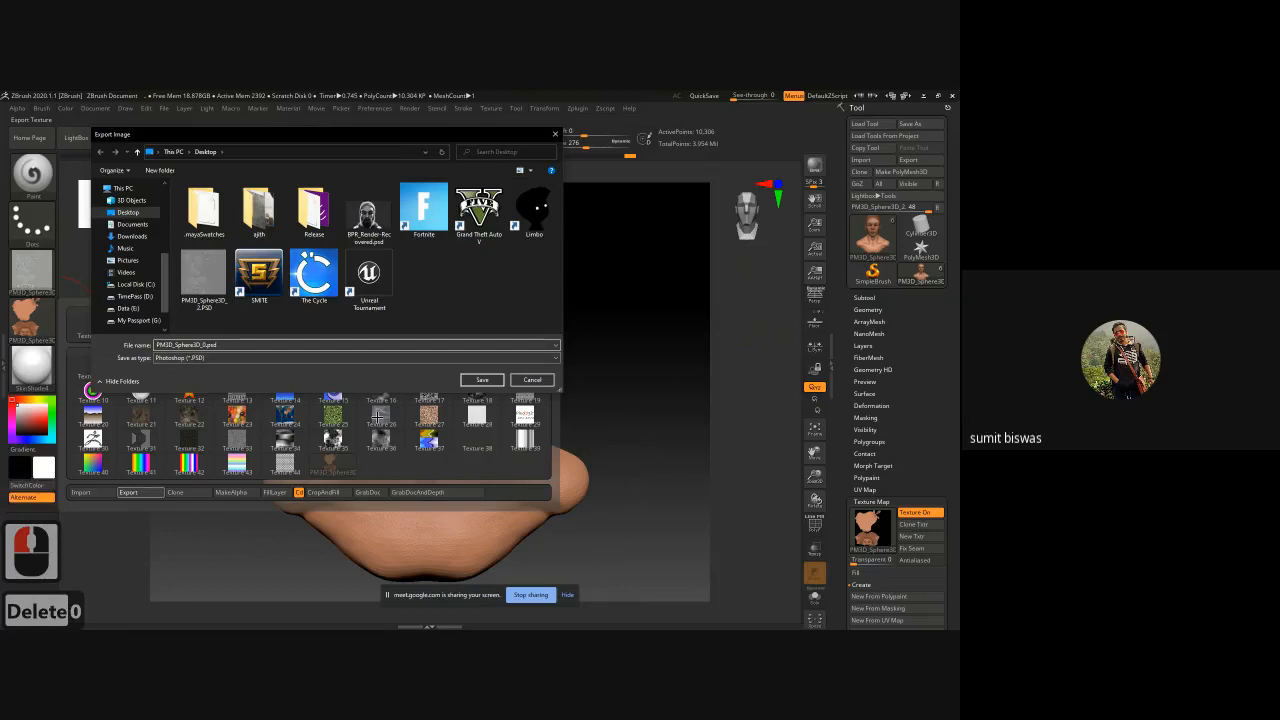
pyautogui.press('Return')
pyautogui.click(519, 392)
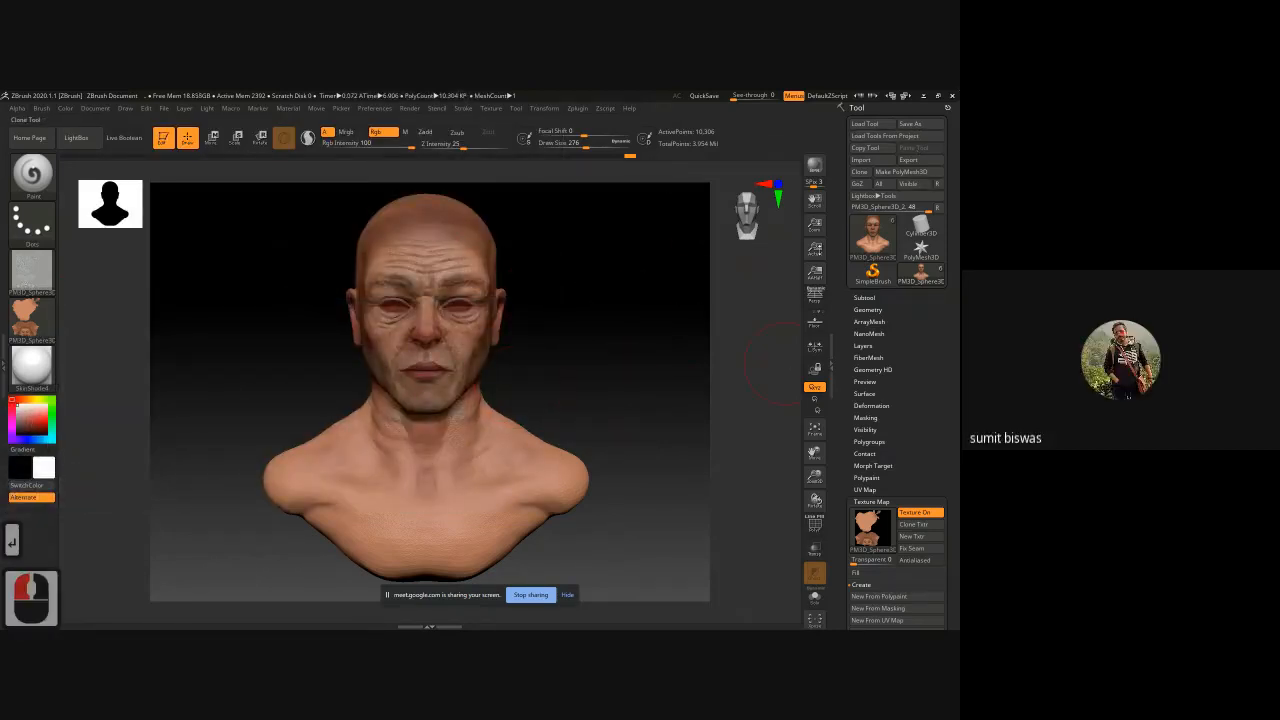
# - Export the bust subtool's mesh to the Desktop as an OBJ file named head, replacing the existing file
pyautogui.click(868, 298)
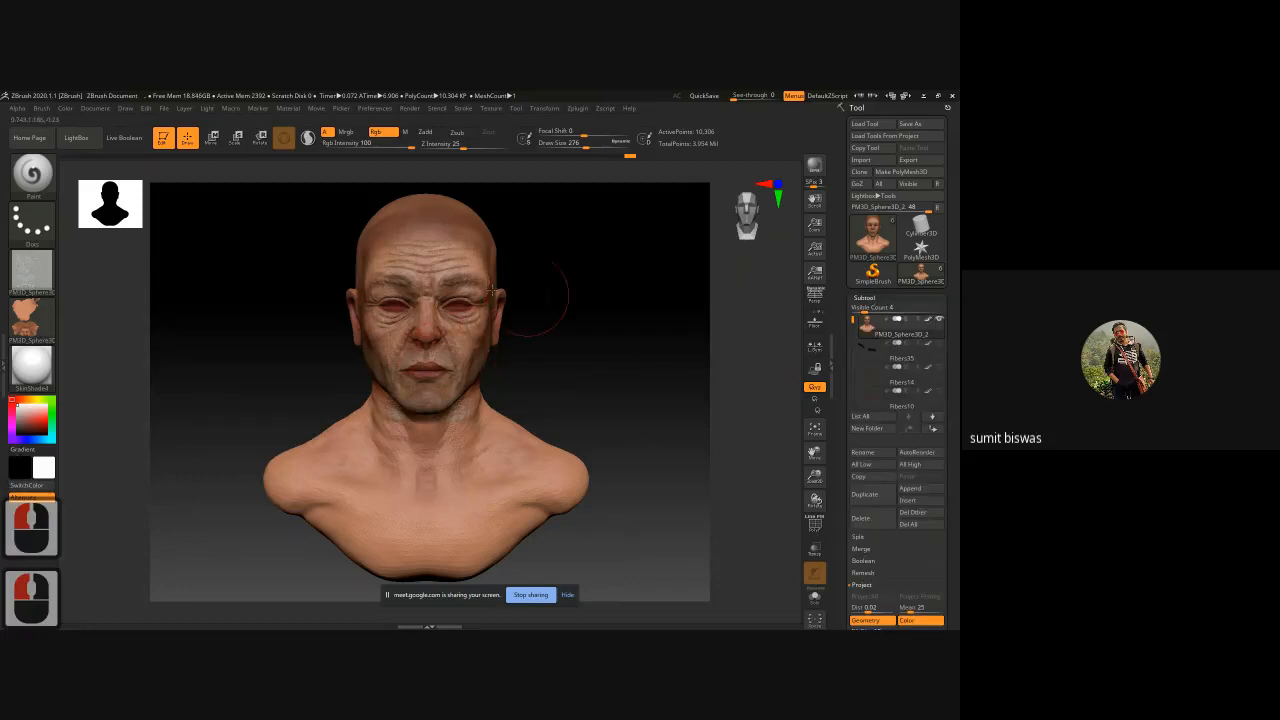
pyautogui.click(920, 160)
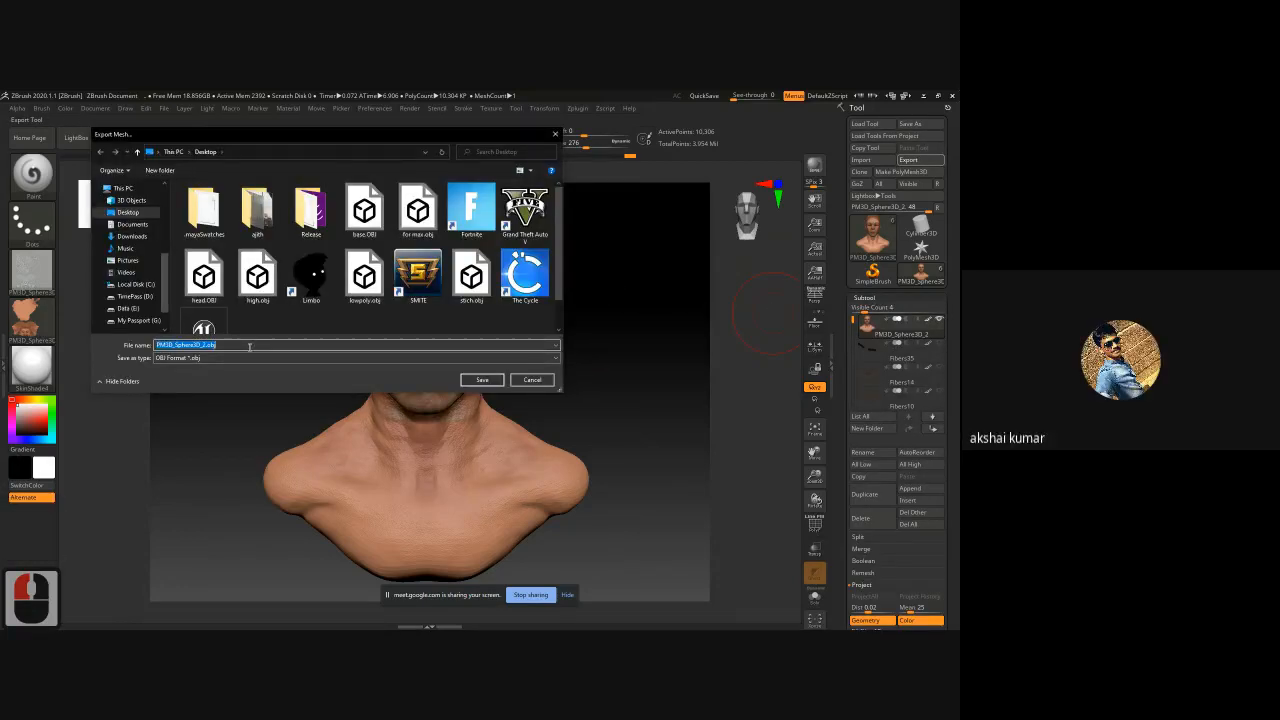
pyautogui.write('head')
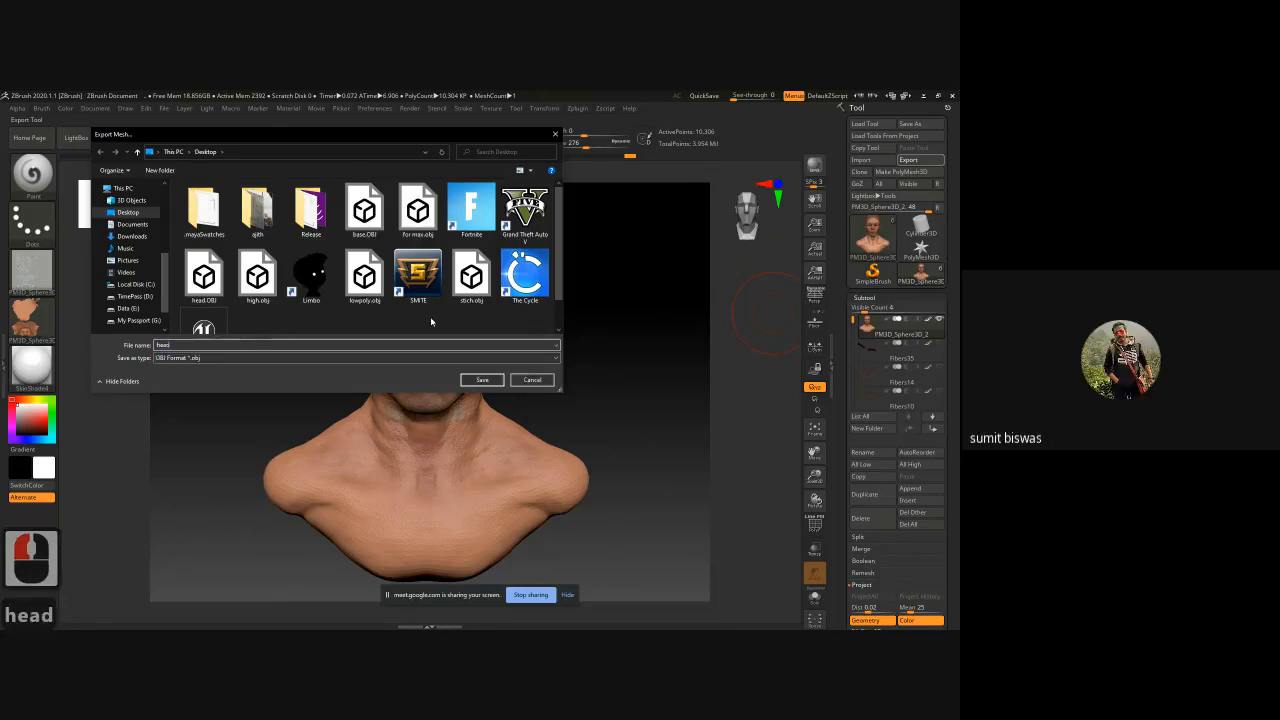
pyautogui.click(482, 380)
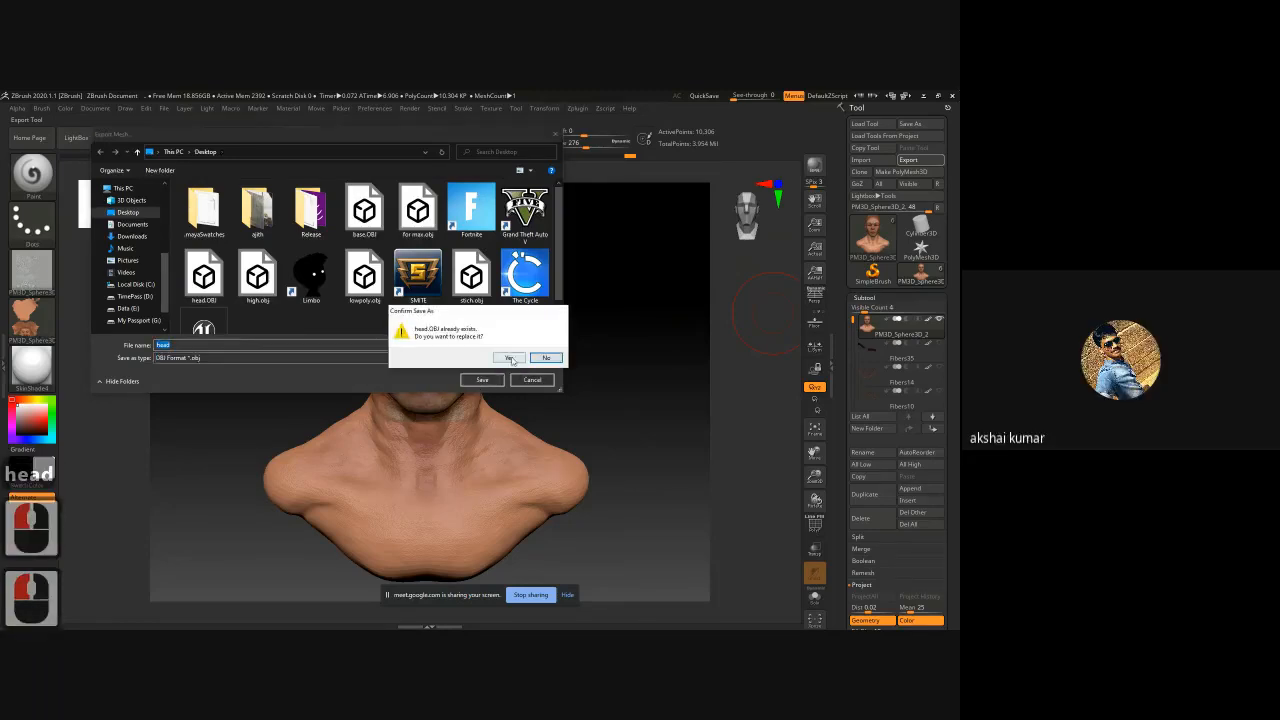
pyautogui.click(509, 358)
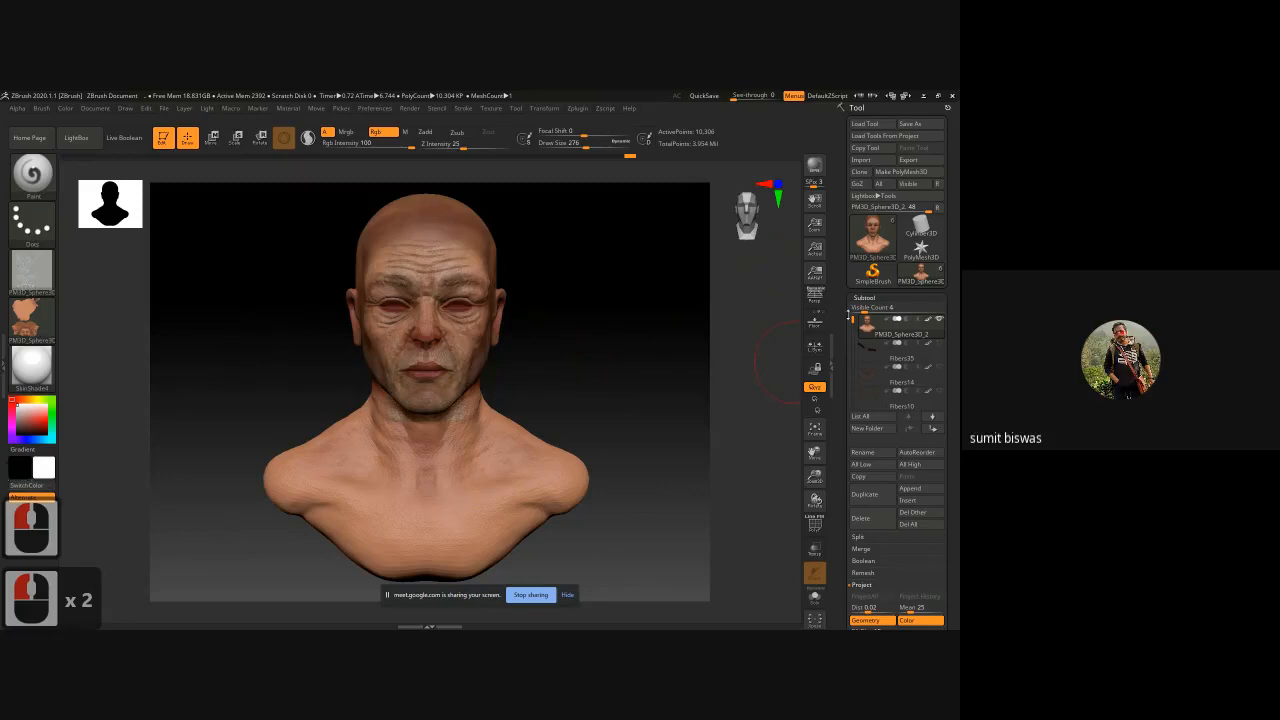
# - Select the eyeball subtool PM3D_Sphere3D_3 and unwrap its UVs
pyautogui.moveTo(885, 333); pyautogui.dragTo(903, 409)
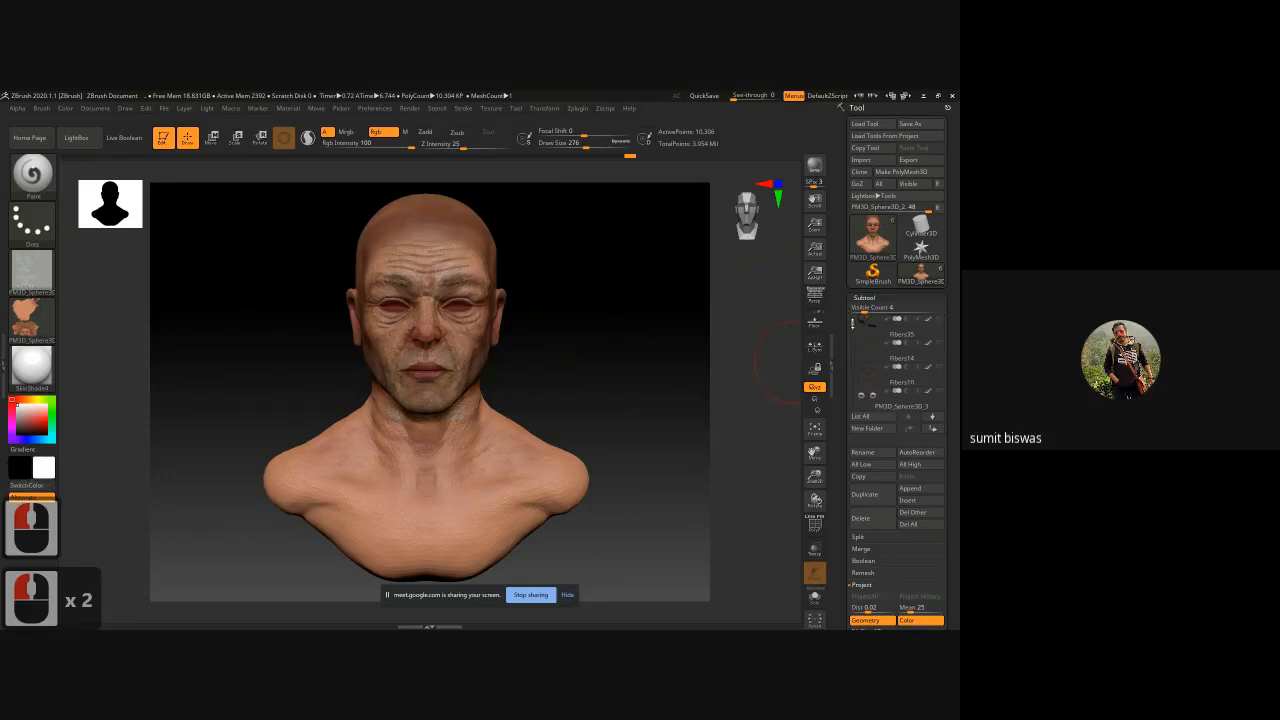
pyautogui.click(903, 407)
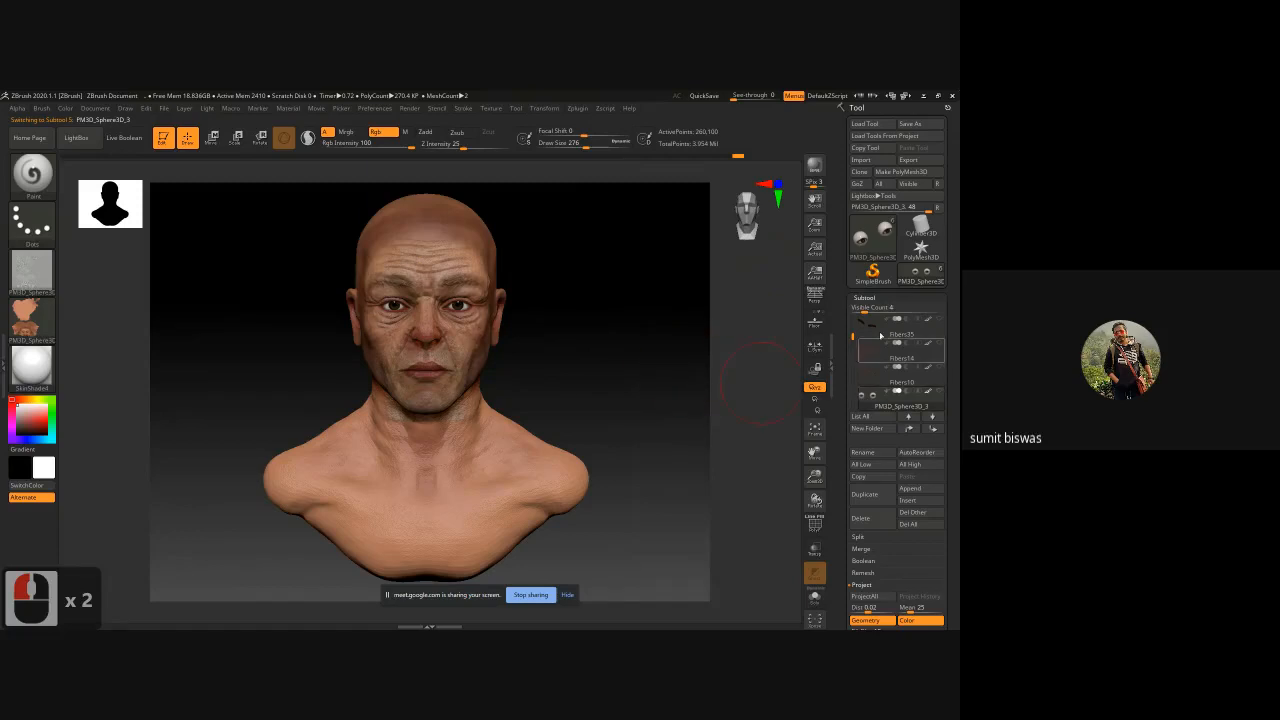
pyautogui.click(864, 297)
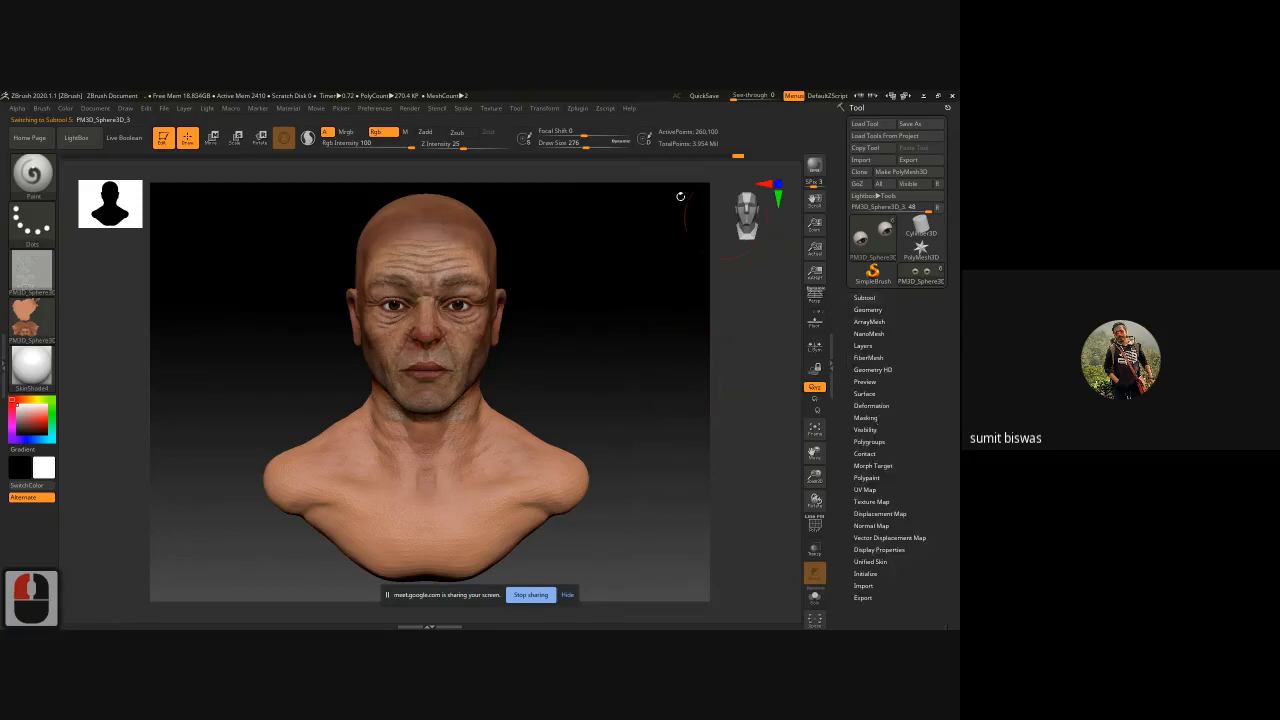
pyautogui.moveTo(440, 290)
pyautogui.keyDown('ctrl'); pyautogui.mouseDown(button='right')
pyautogui.moveTo(620, 365)
pyautogui.moveTo(646, 360)
pyautogui.mouseUp(button='right'); pyautogui.keyUp('ctrl')
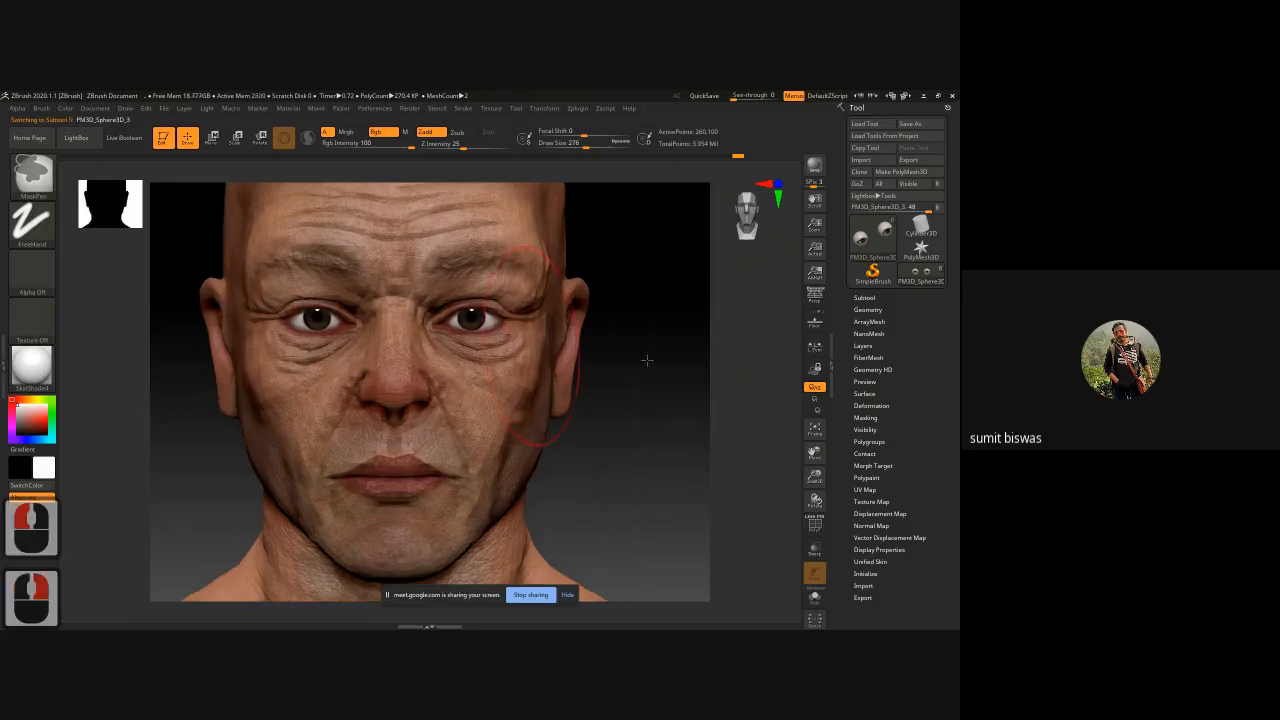
pyautogui.click(578, 108)
pyautogui.click(605, 348)
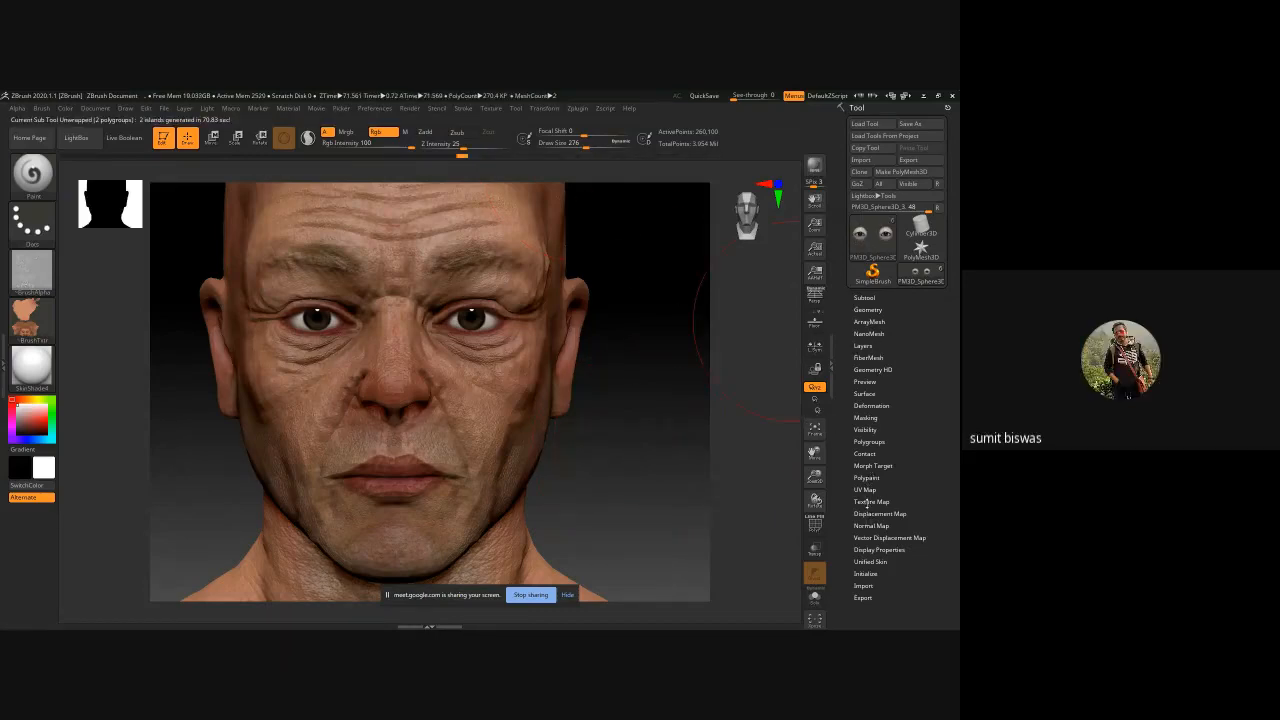
# - Create a new texture map for the eyeballs from their polypaint
pyautogui.click(867, 503)
pyautogui.moveTo(838, 499); pyautogui.dragTo(840, 402)
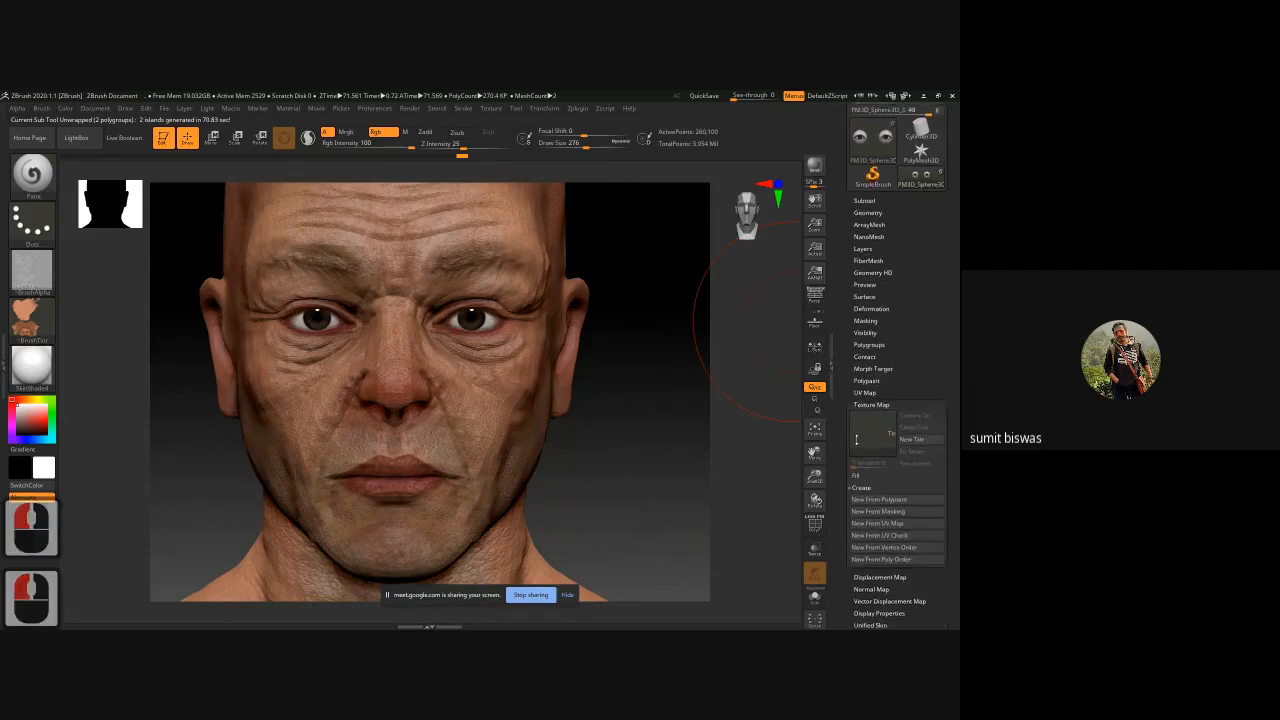
pyautogui.doubleClick(930, 440)
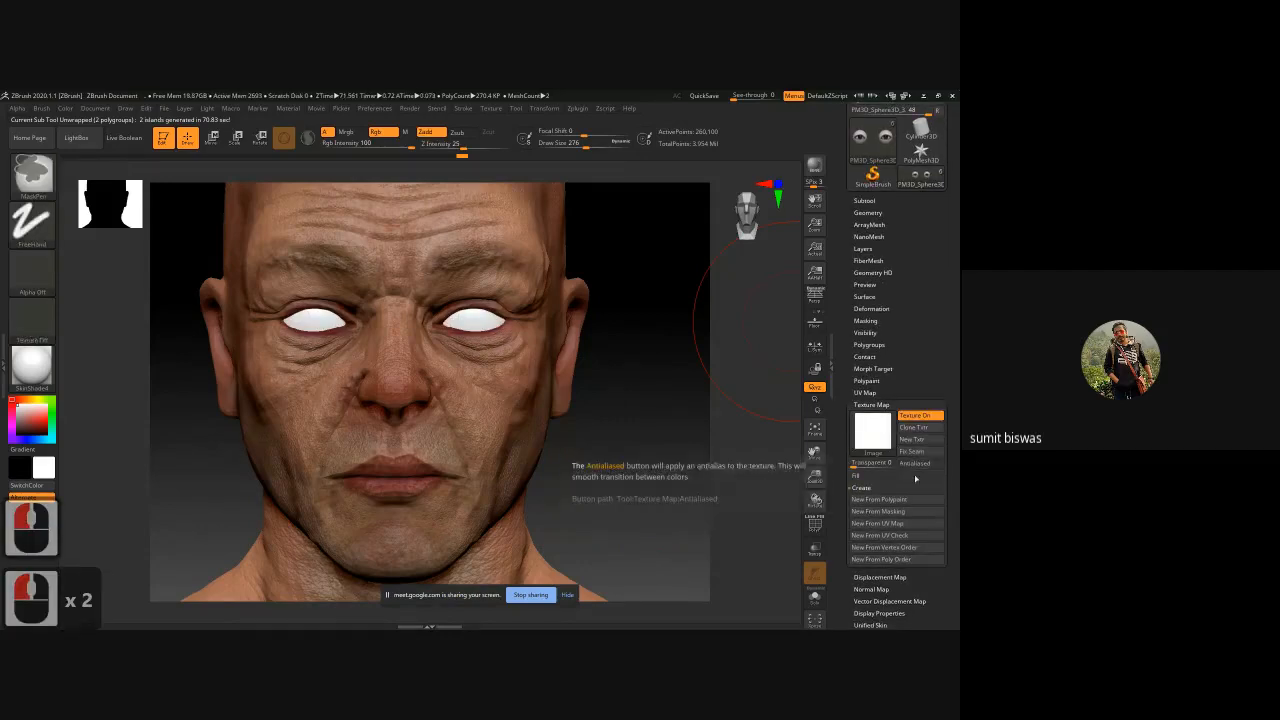
pyautogui.hotkey('ctrl', 'z')
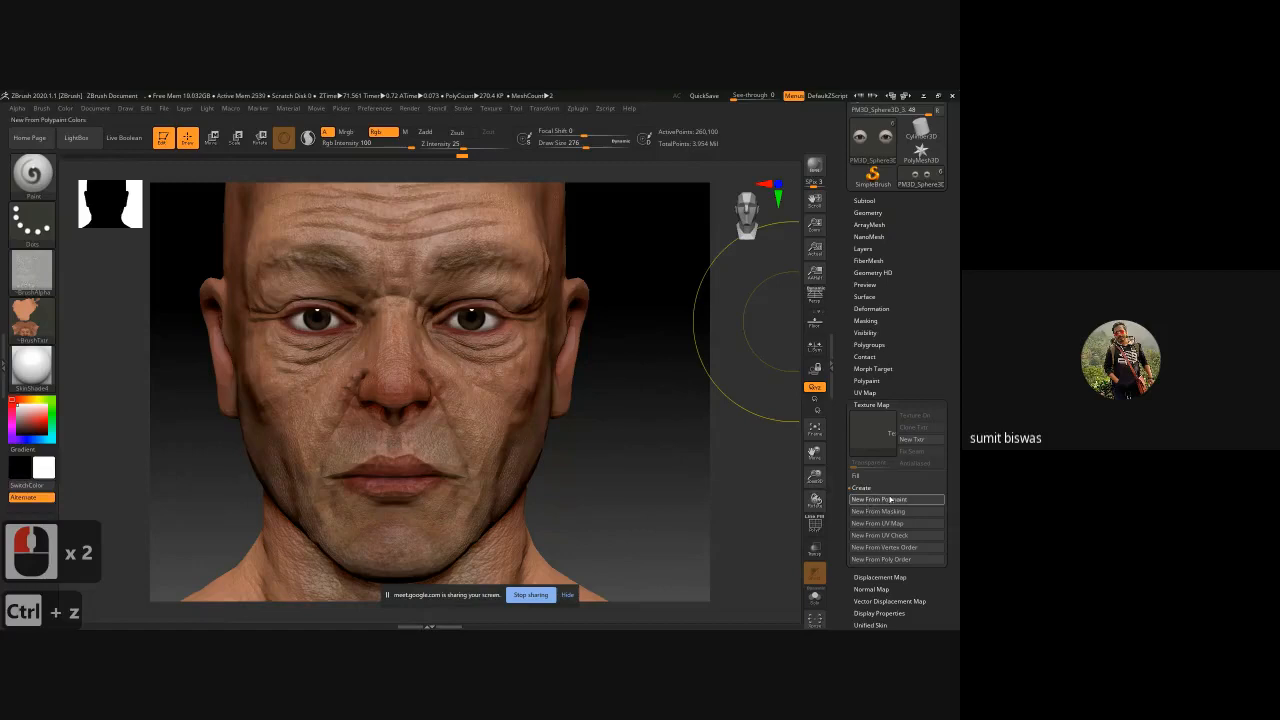
pyautogui.click(890, 499)
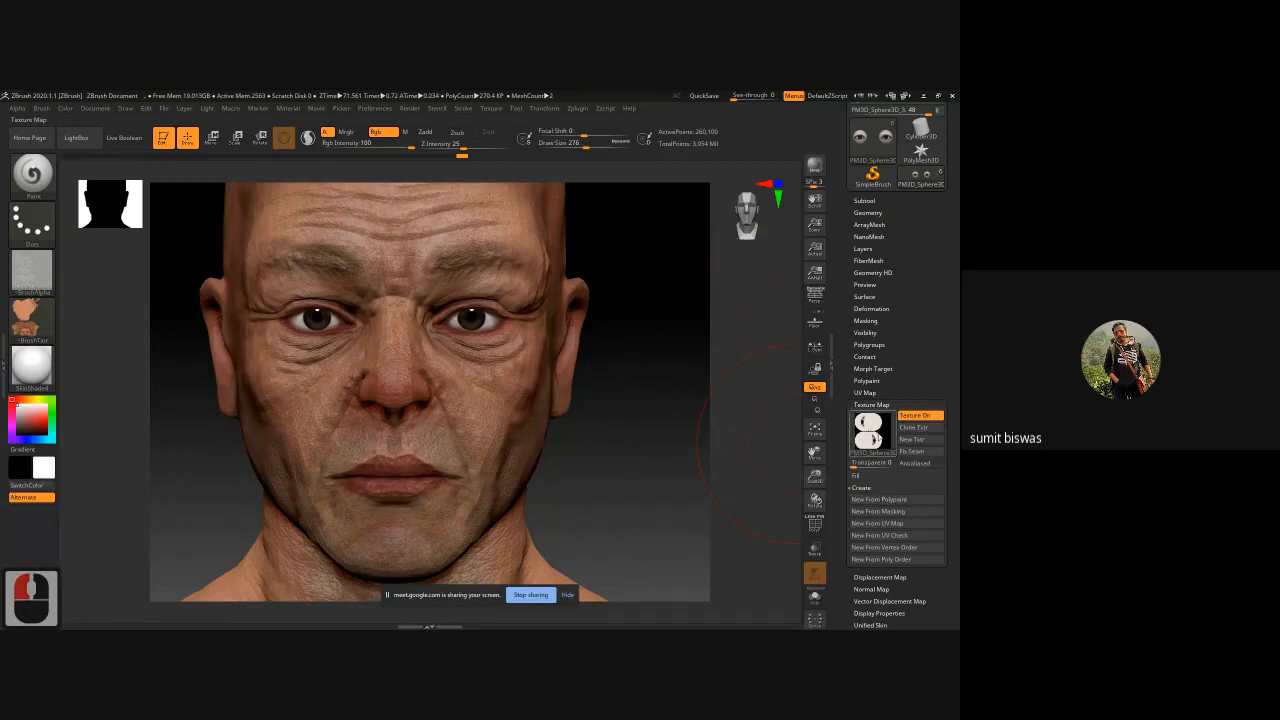
# - Clone the eyeball texture and export it to the Desktop as a PSD named eye, saving the material index as a separate channel
pyautogui.moveTo(873, 437)
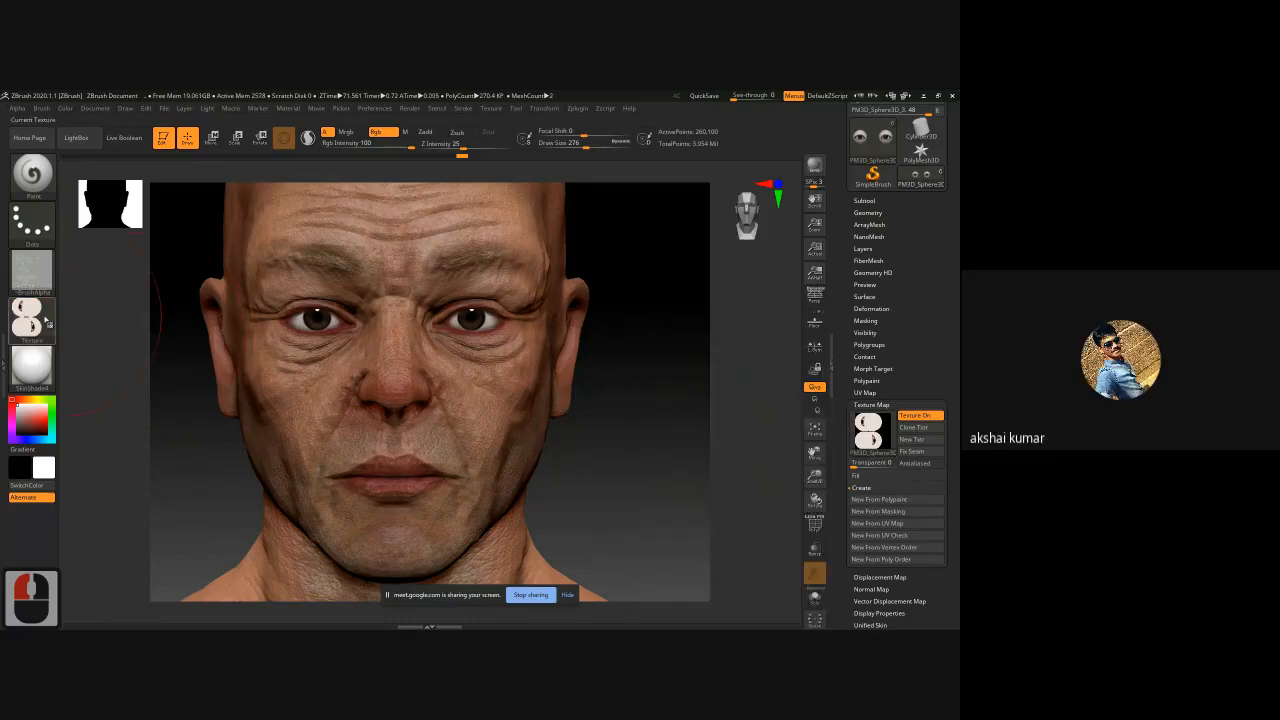
pyautogui.click(31, 318)
pyautogui.click(128, 492)
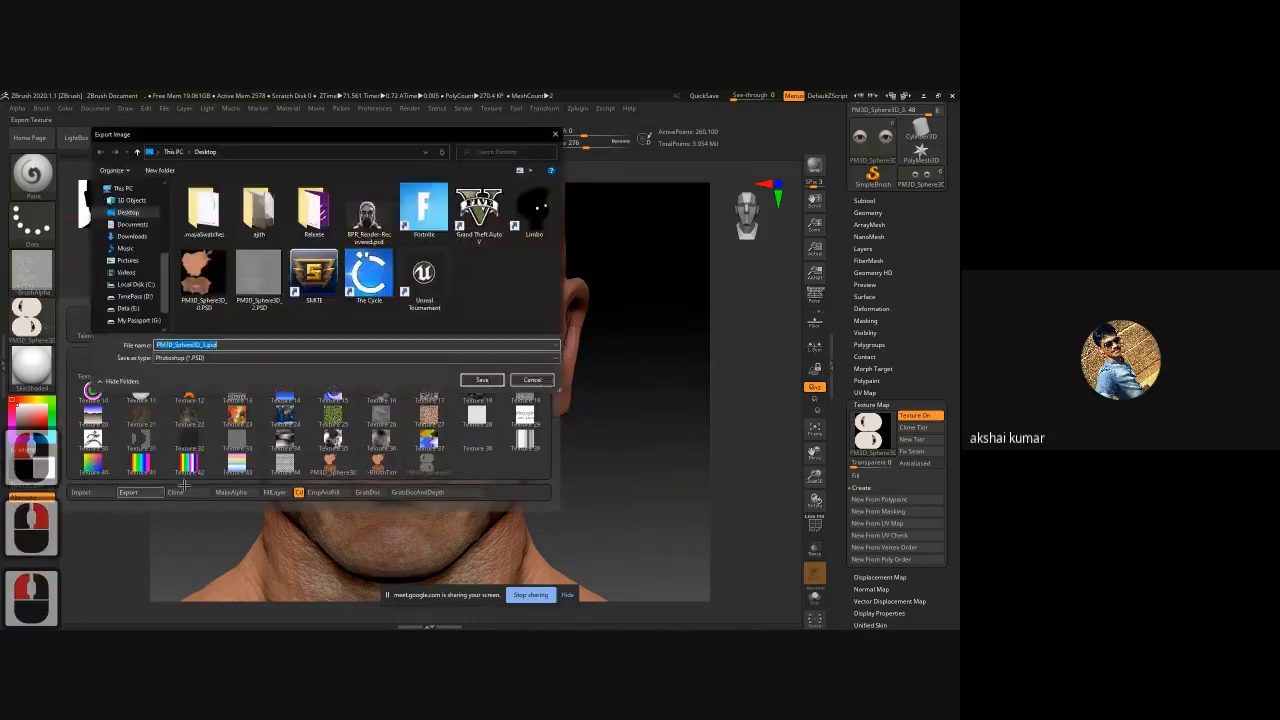
pyautogui.write('eye')
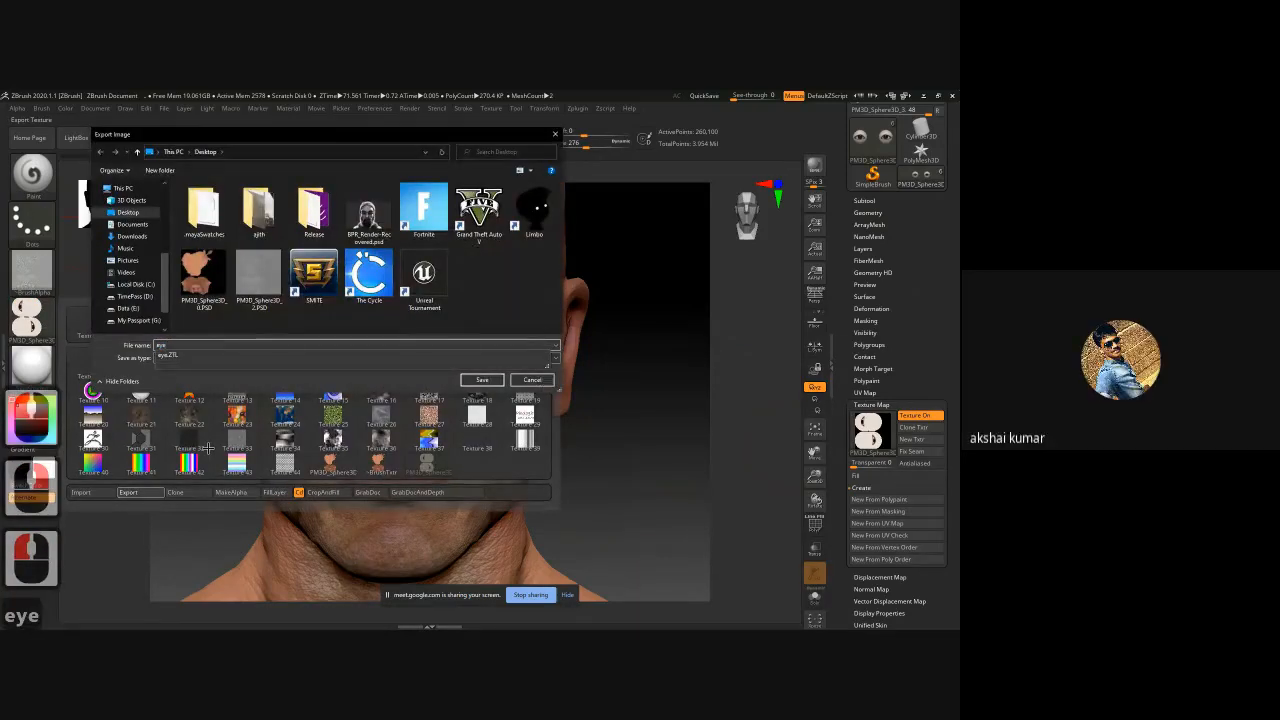
pyautogui.click(165, 388)
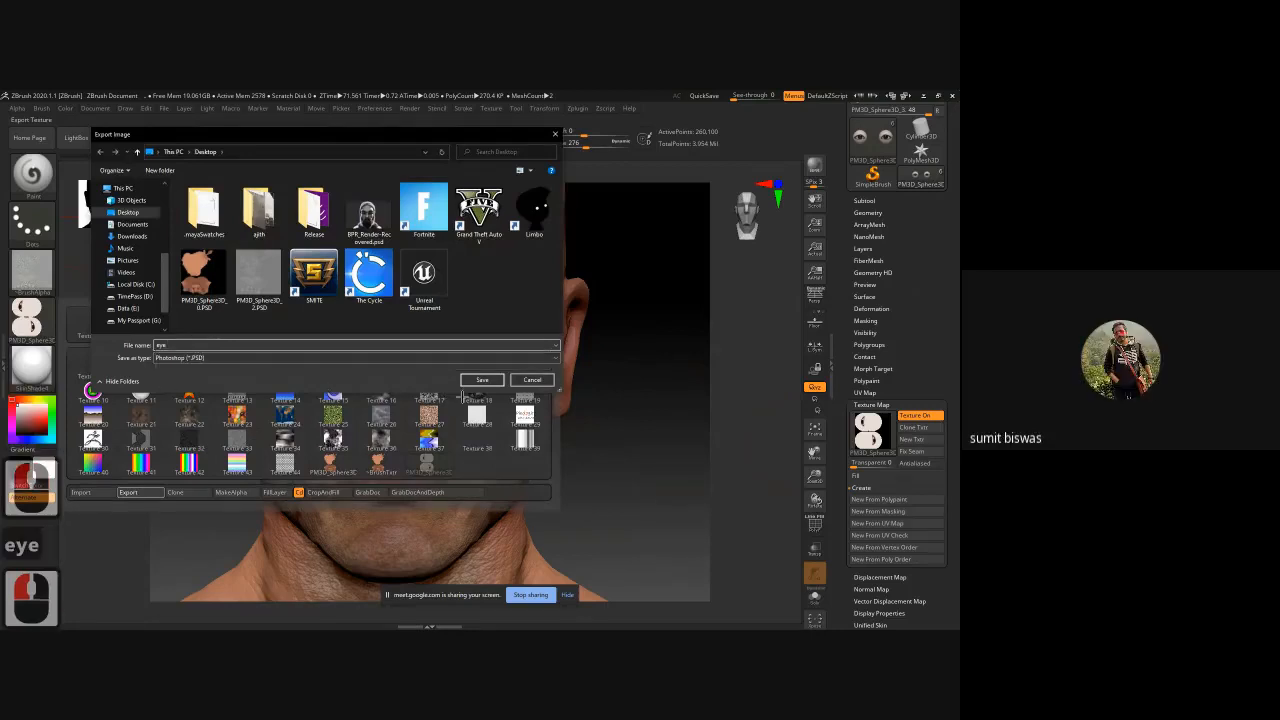
pyautogui.click(492, 381)
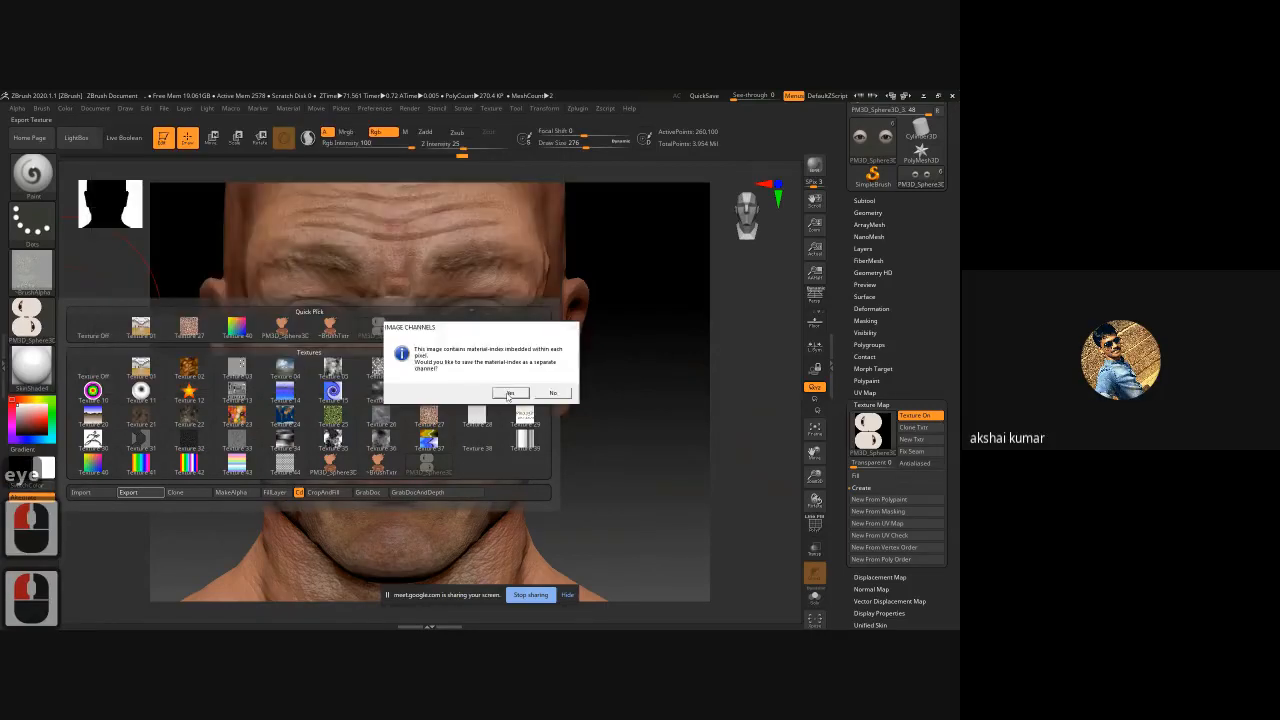
pyautogui.click(507, 391)
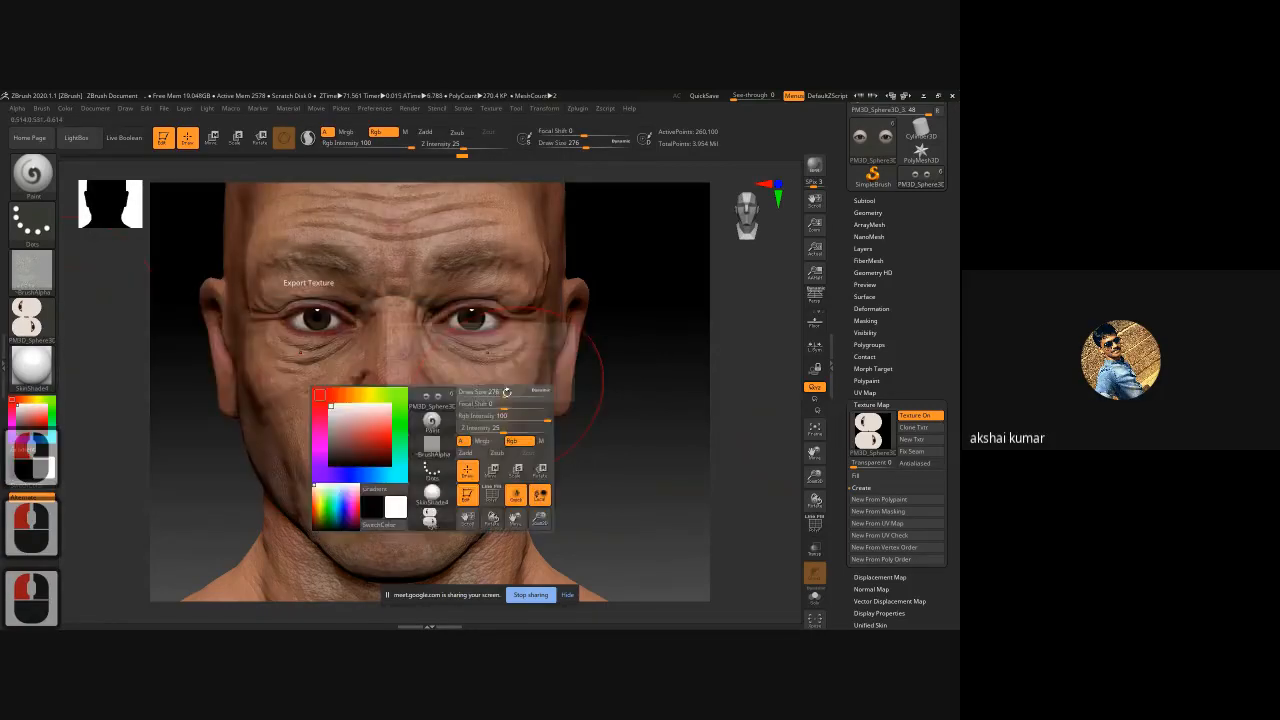
# - Check the eyeballs' subdivision settings and examine their polygon wireframe up close
pyautogui.click(864, 200)
pyautogui.click(864, 200)
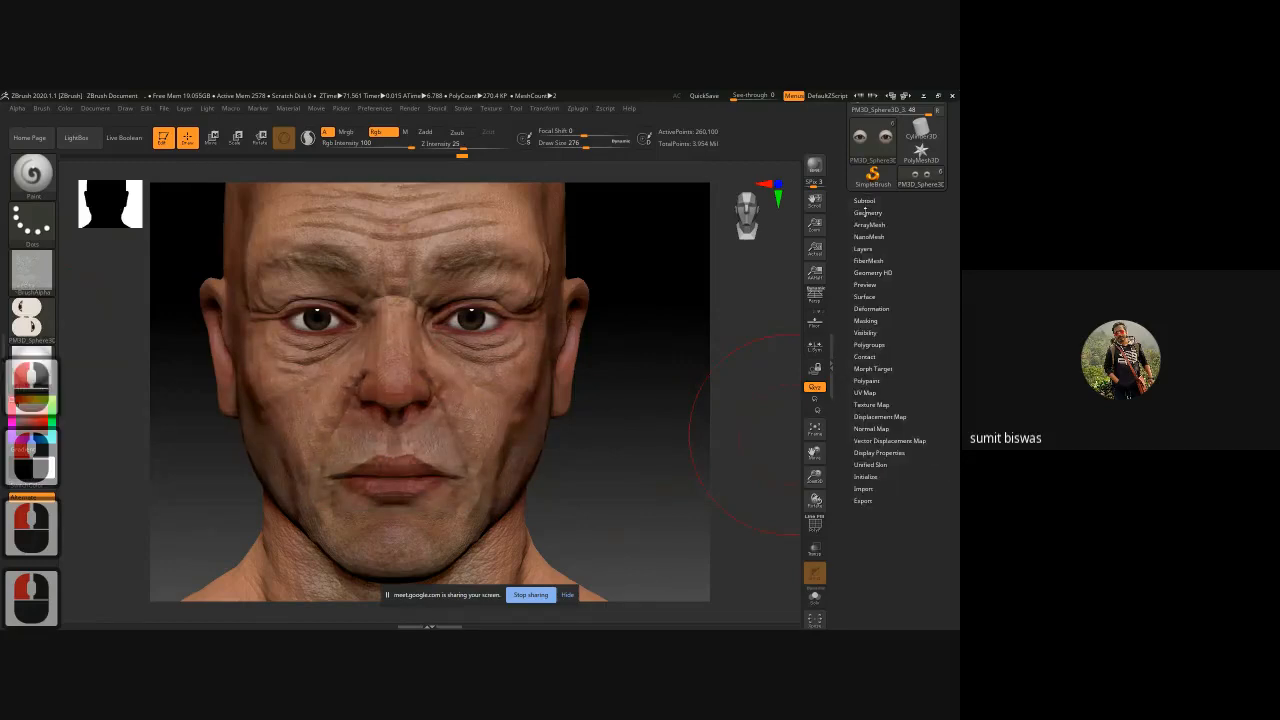
pyautogui.click(867, 212)
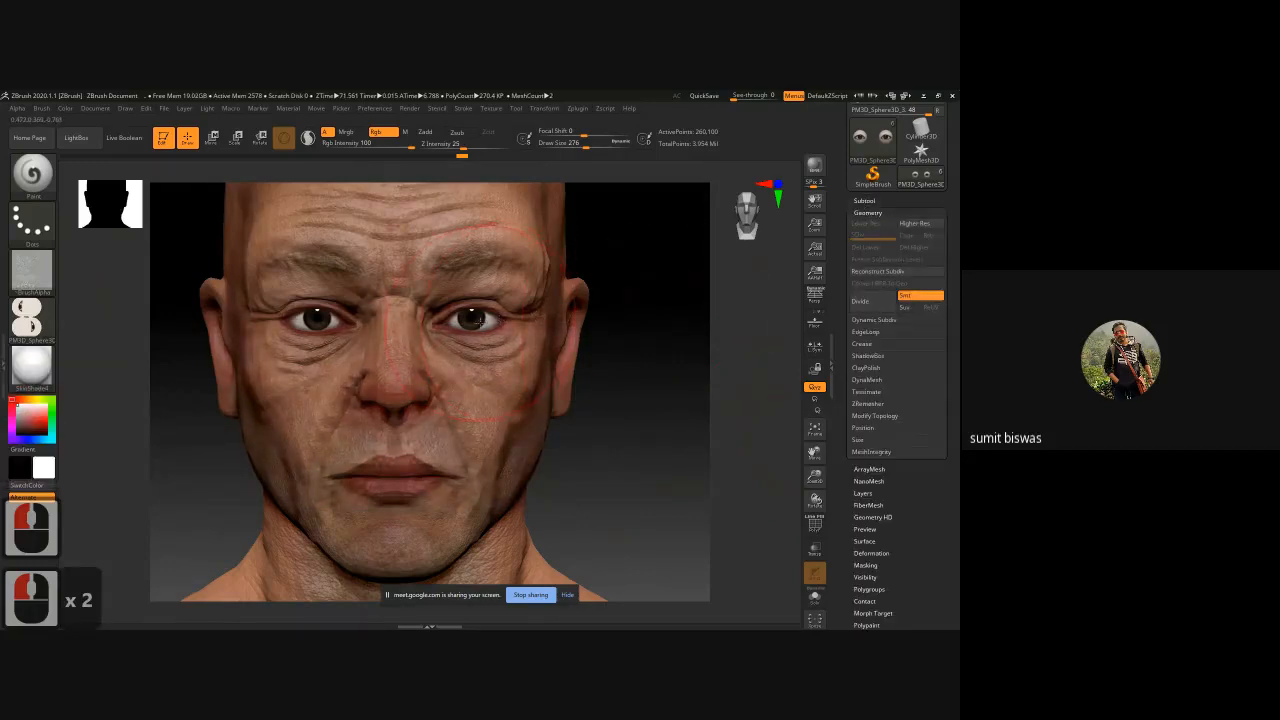
pyautogui.keyDown('alt'); pyautogui.click(477, 322); pyautogui.keyUp('alt')
pyautogui.hotkey('shift', 'f')
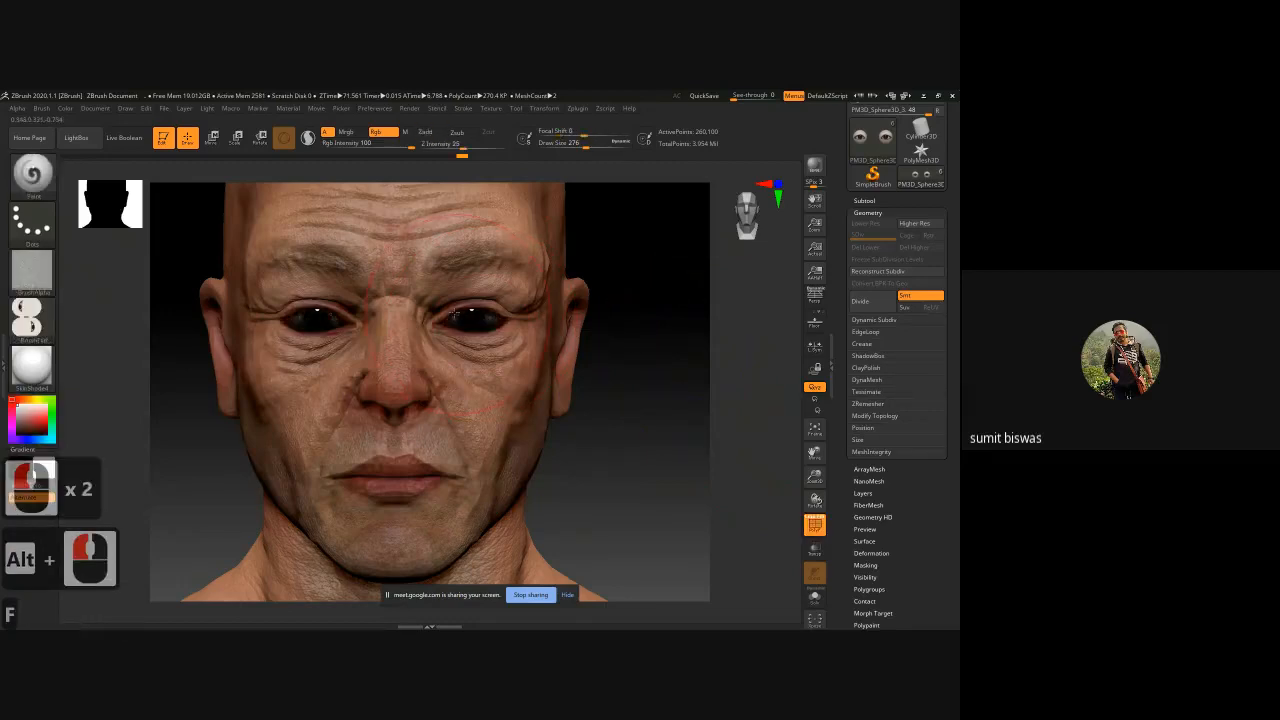
pyautogui.press('alt')
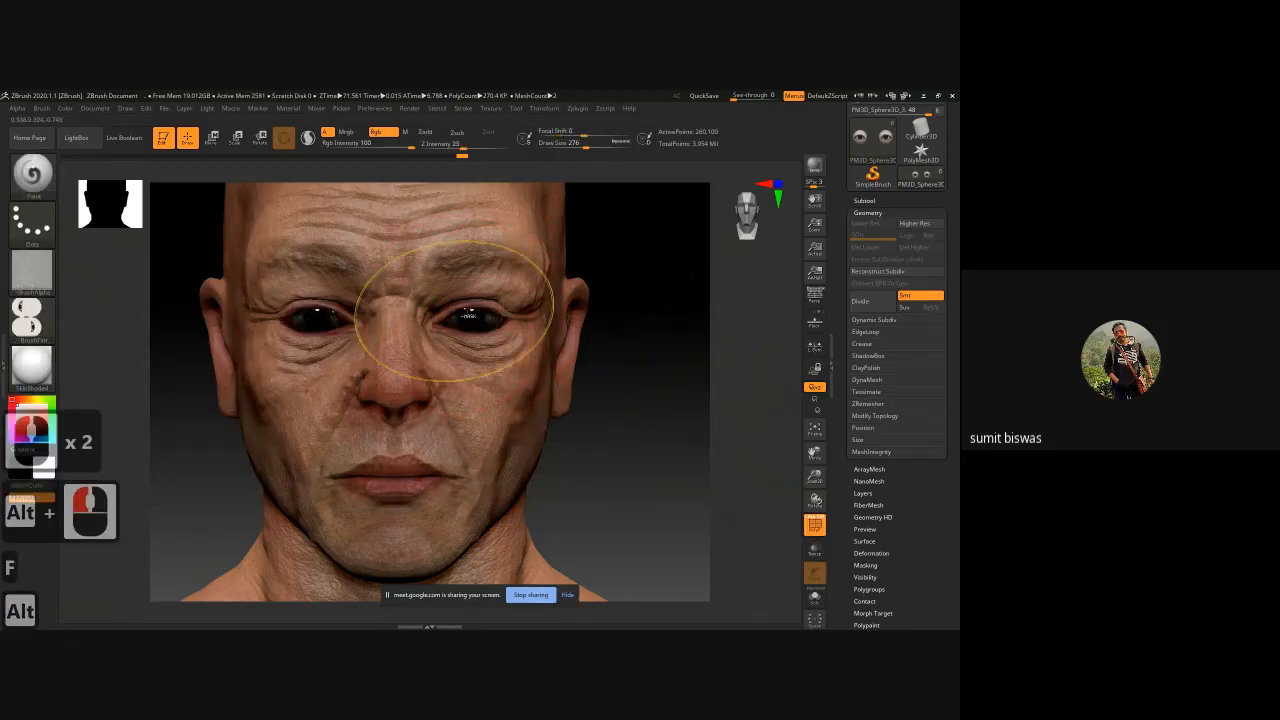
pyautogui.keyDown('ctrl'); pyautogui.moveTo(464, 312); pyautogui.dragTo(780, 435, button='right'); pyautogui.keyUp('ctrl')
# - Export the eyeball mesh to the Desktop as an OBJ file named eye, and turn off the wireframe display
pyautogui.moveTo(949, 140); pyautogui.dragTo(949, 237)
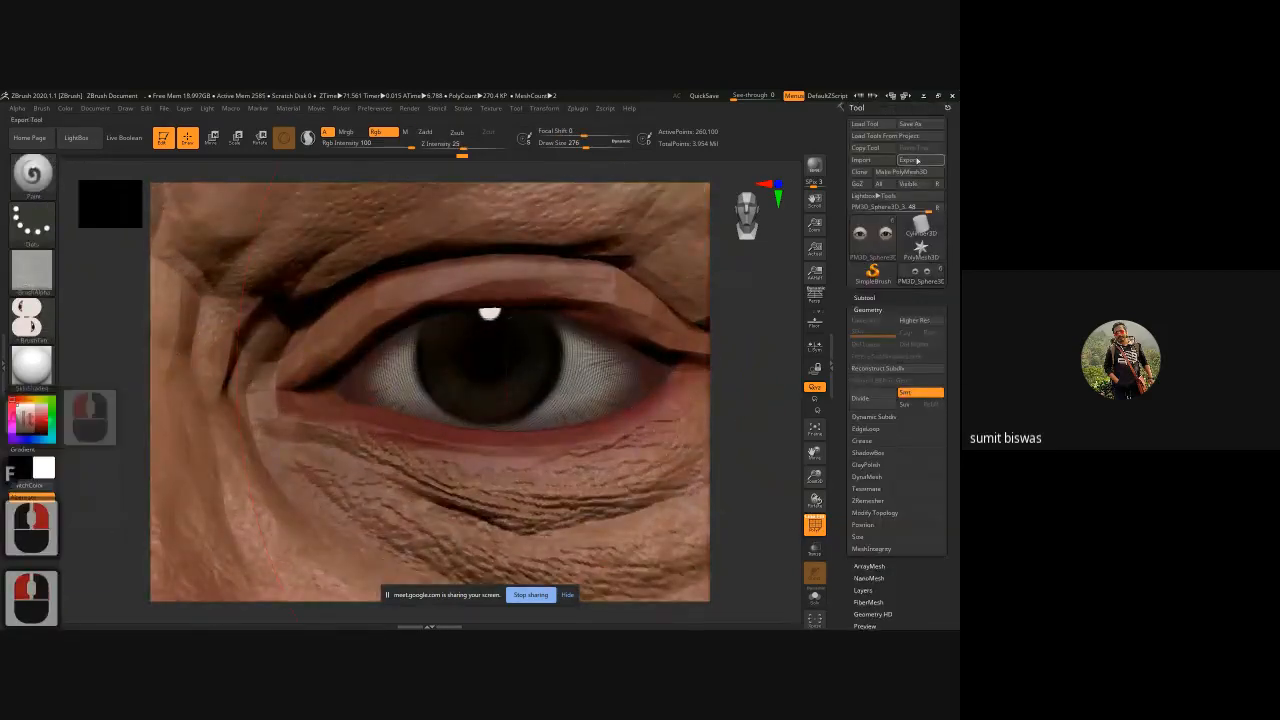
pyautogui.click(917, 160)
pyautogui.write('ey')
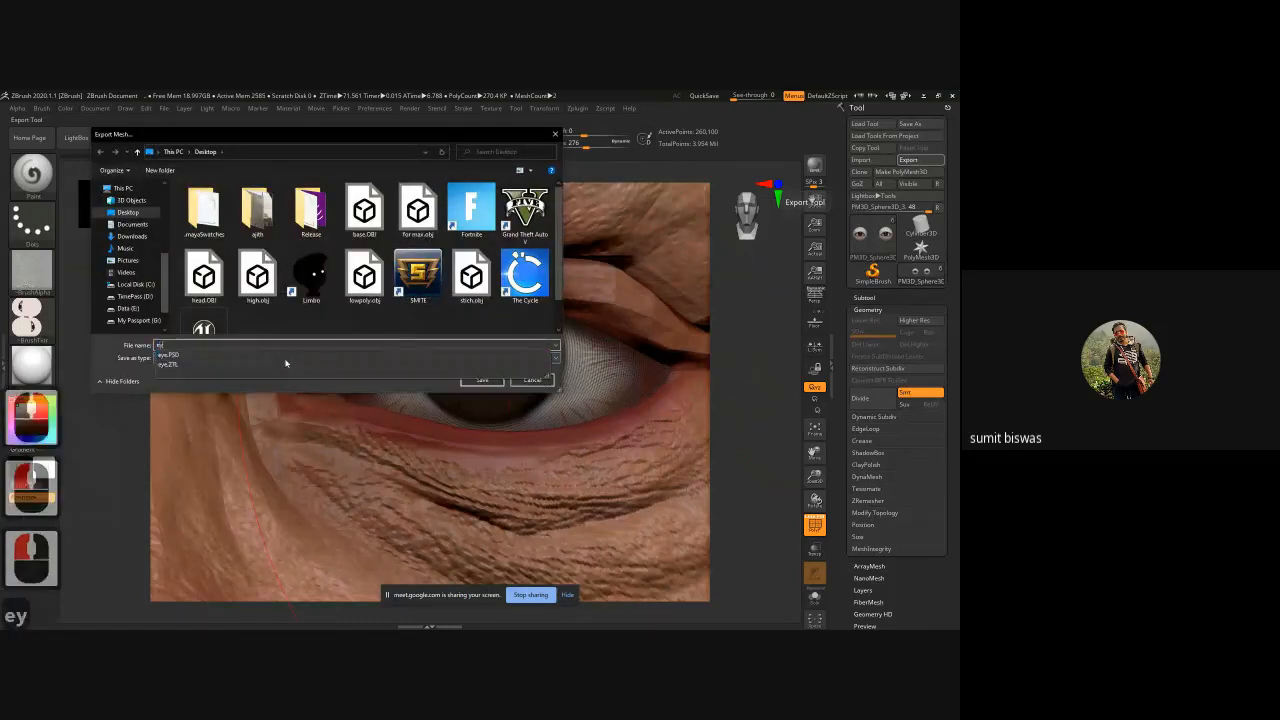
pyautogui.write('e')
pyautogui.click(275, 322)
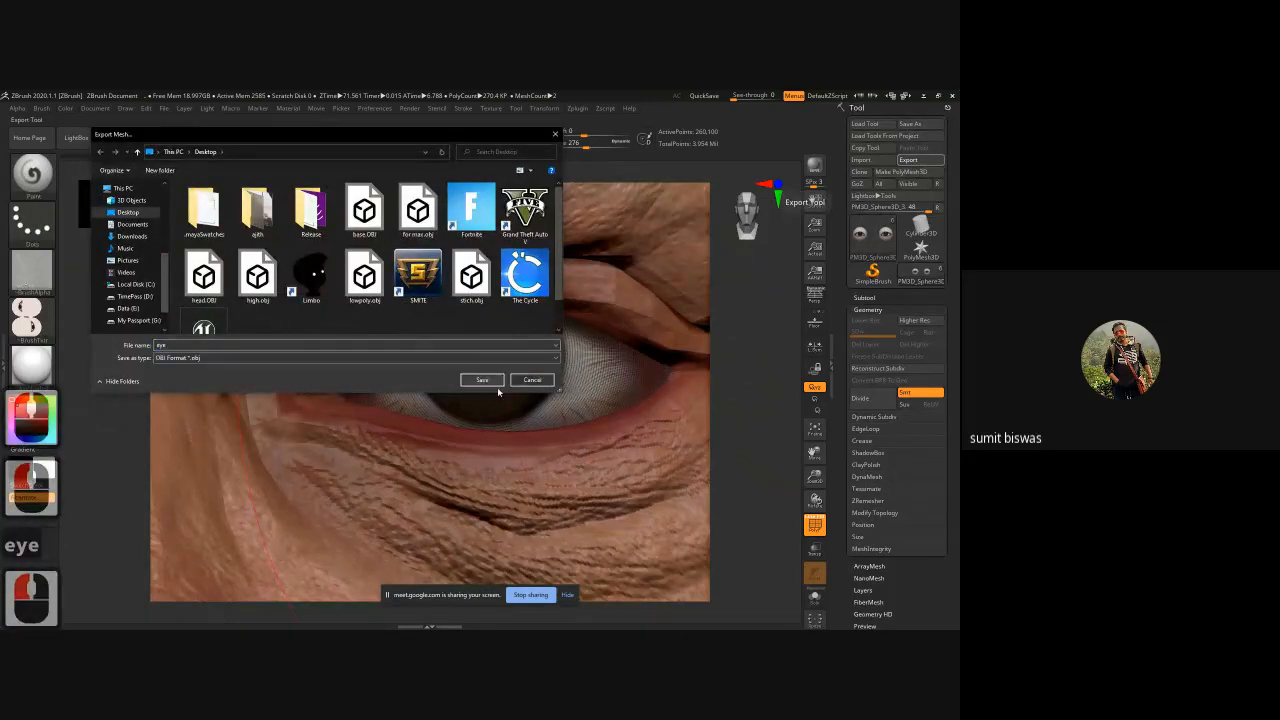
pyautogui.doubleClick(480, 381)
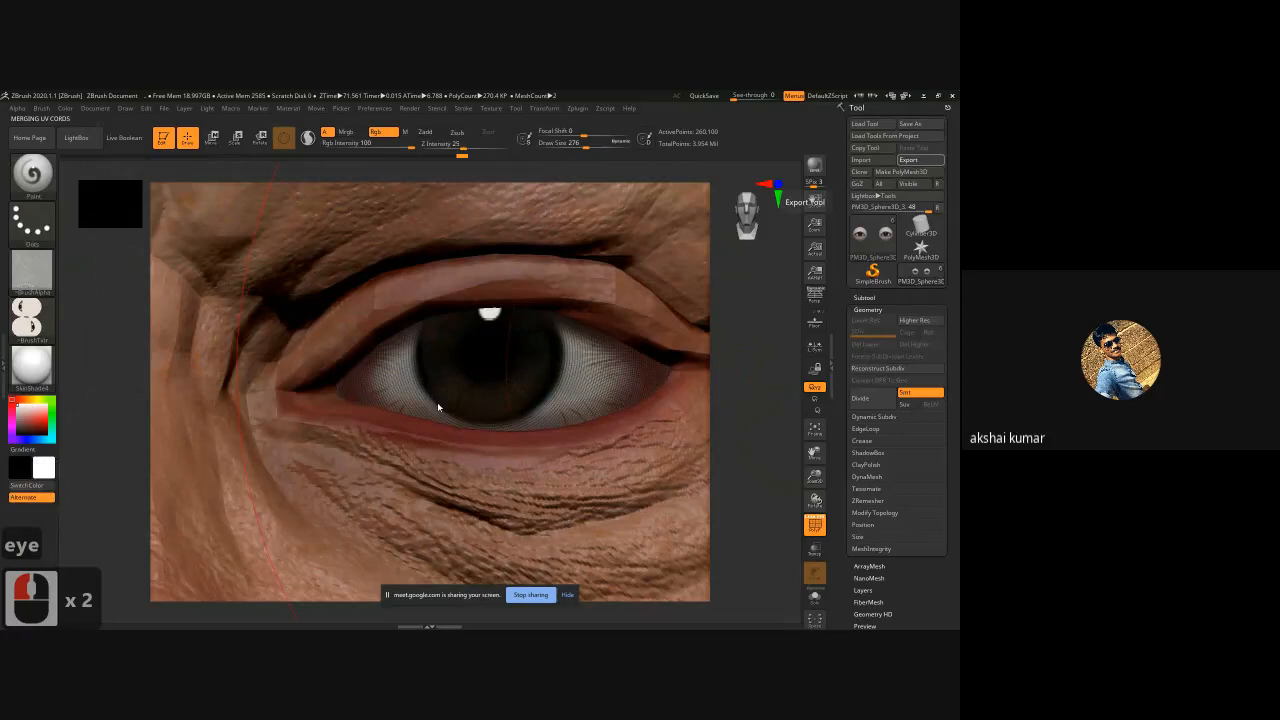
pyautogui.press('f')
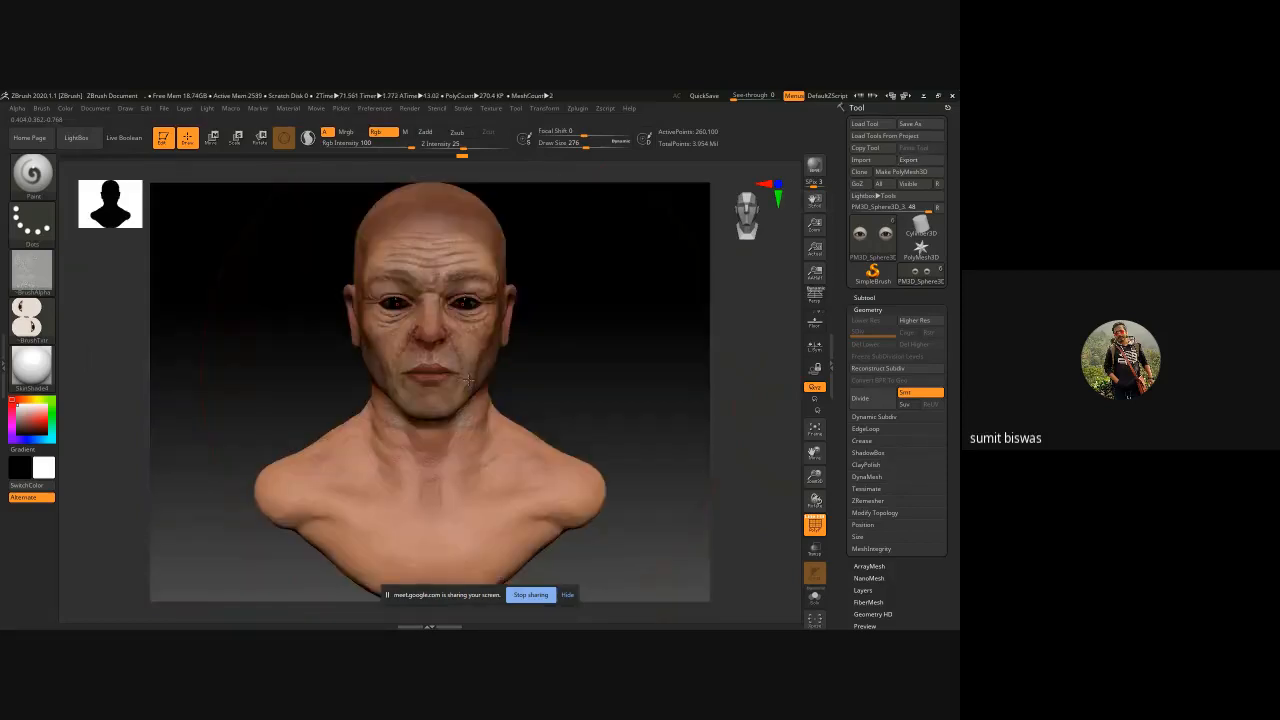
pyautogui.press('f')
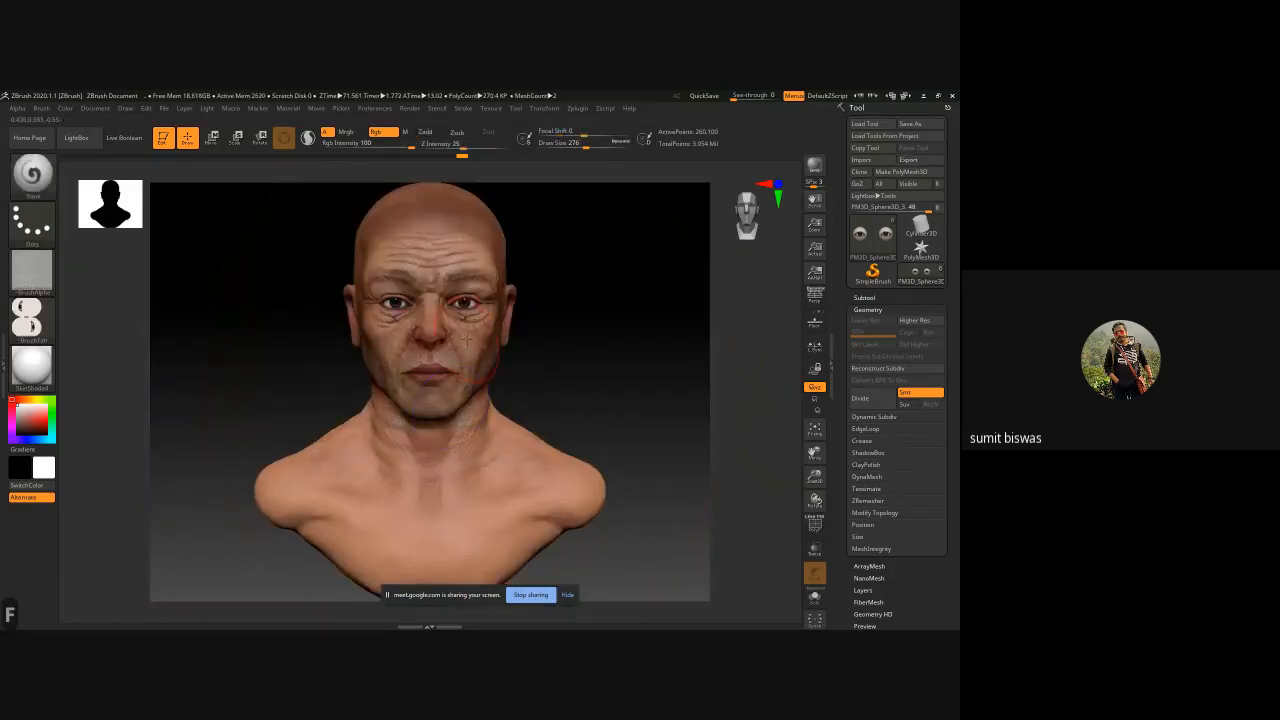
# - Take a last look at the textured bust and close ZBrush, answering its exit prompt
pyautogui.moveTo(600, 360); pyautogui.dragTo(608, 337)
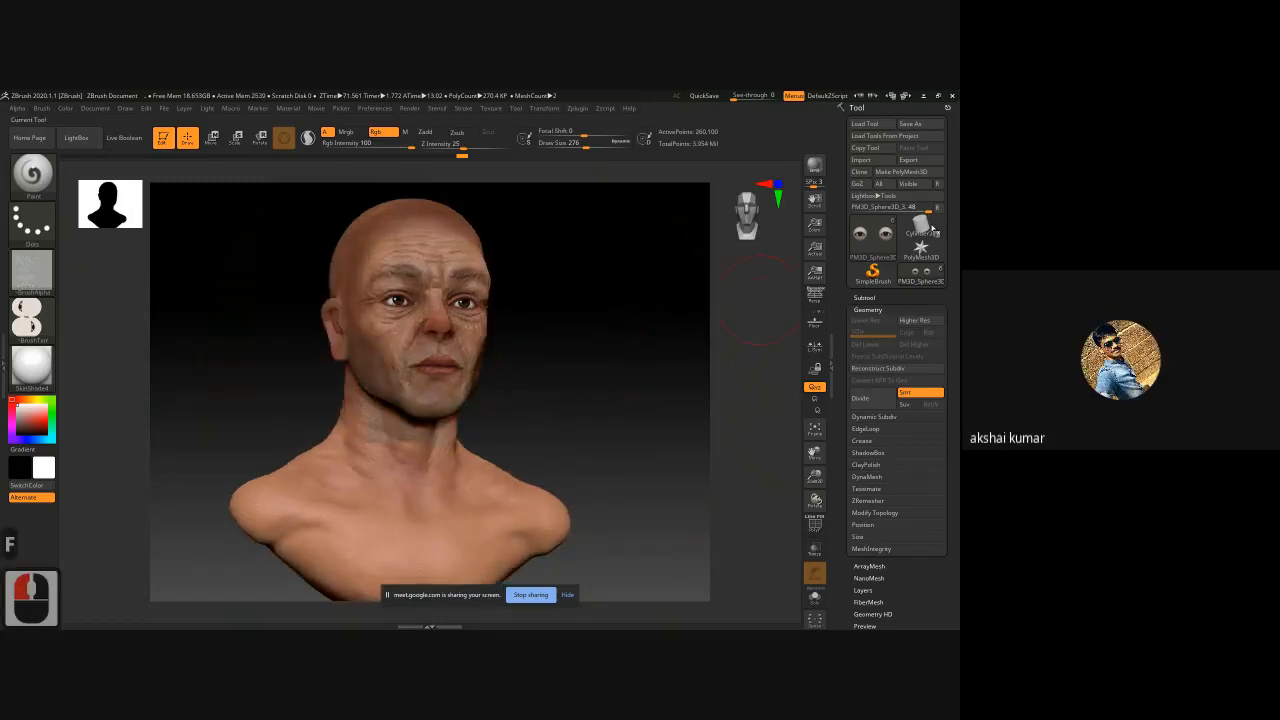
pyautogui.click(952, 95)
pyautogui.click(508, 387)
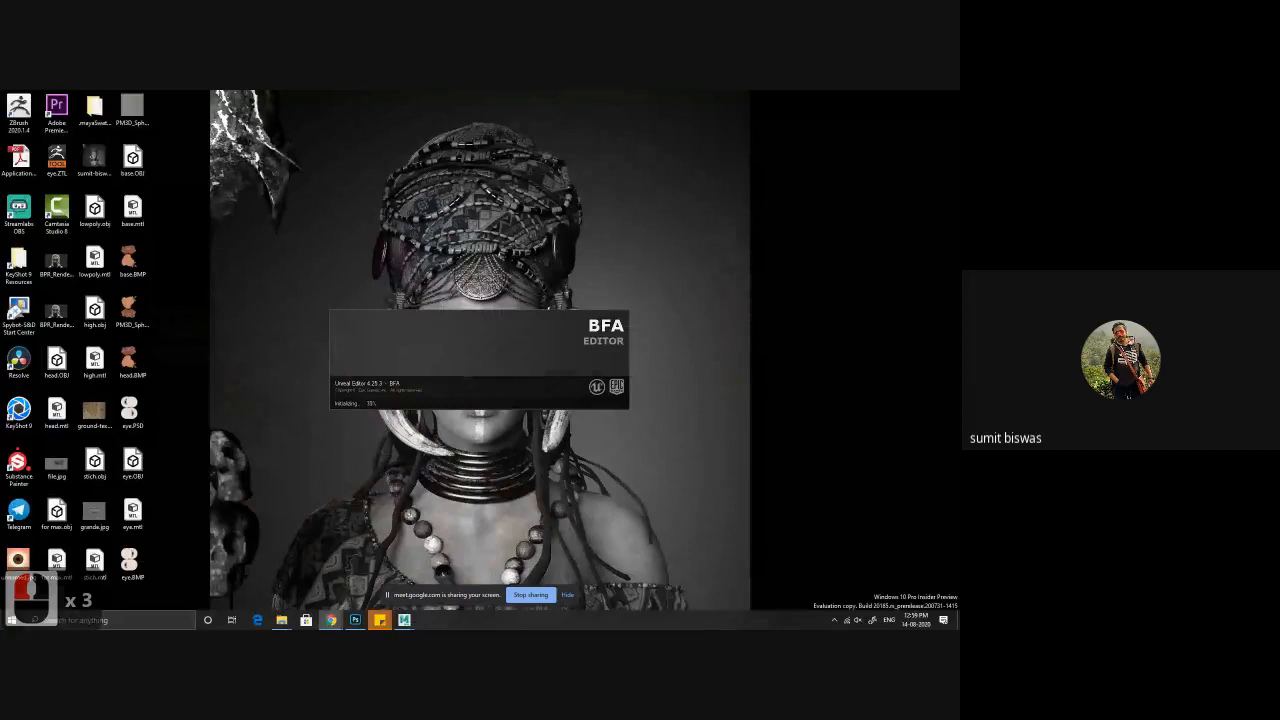
# - Open Task Manager from the desktop to stop the Unreal Editor that is loading
pyautogui.rightClick(592, 624)
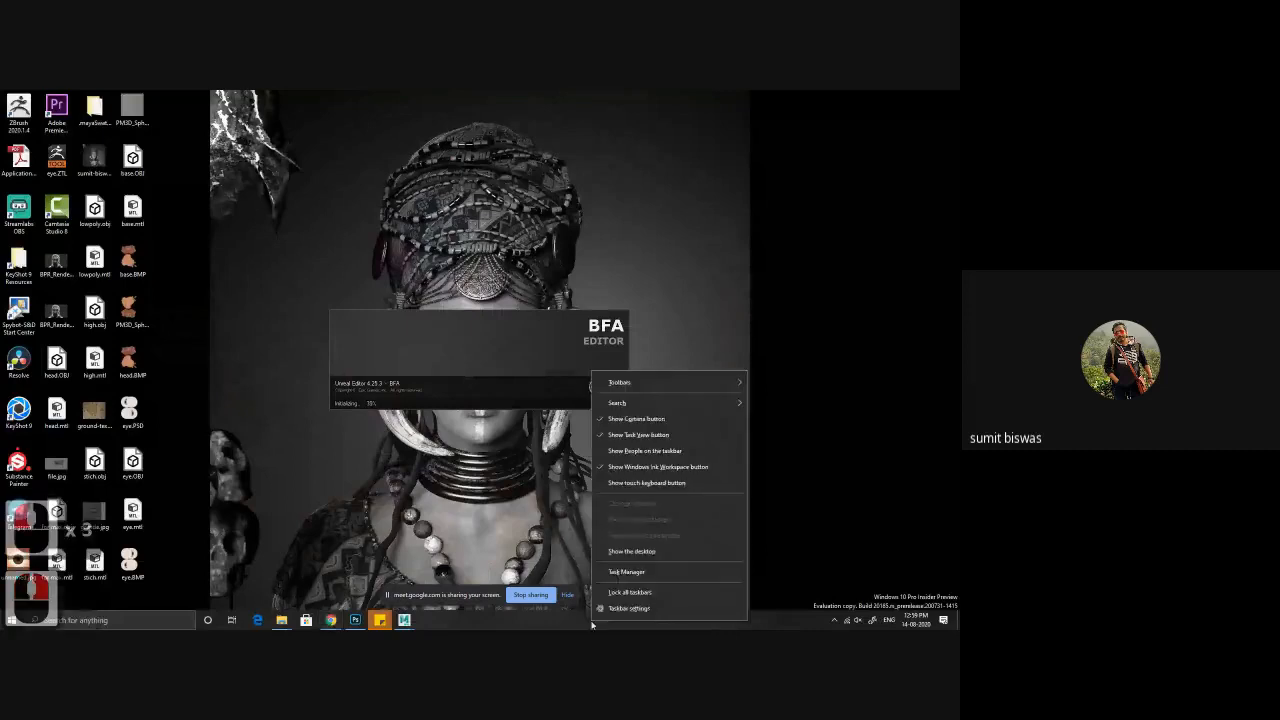
pyautogui.click(646, 593)
pyautogui.rightClick(634, 622)
pyautogui.click(661, 566)
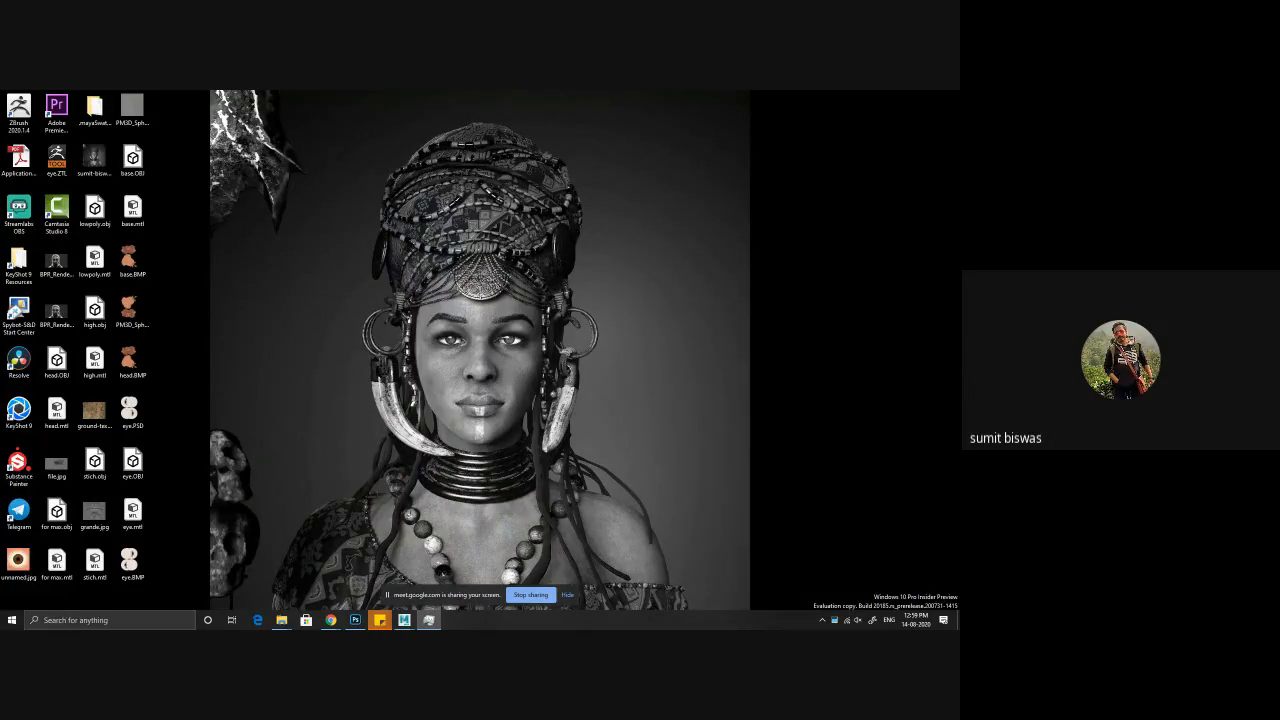
# - Switch to Photoshop, close it with the displacement map, and check the exported files on the desktop
pyautogui.click(356, 621)
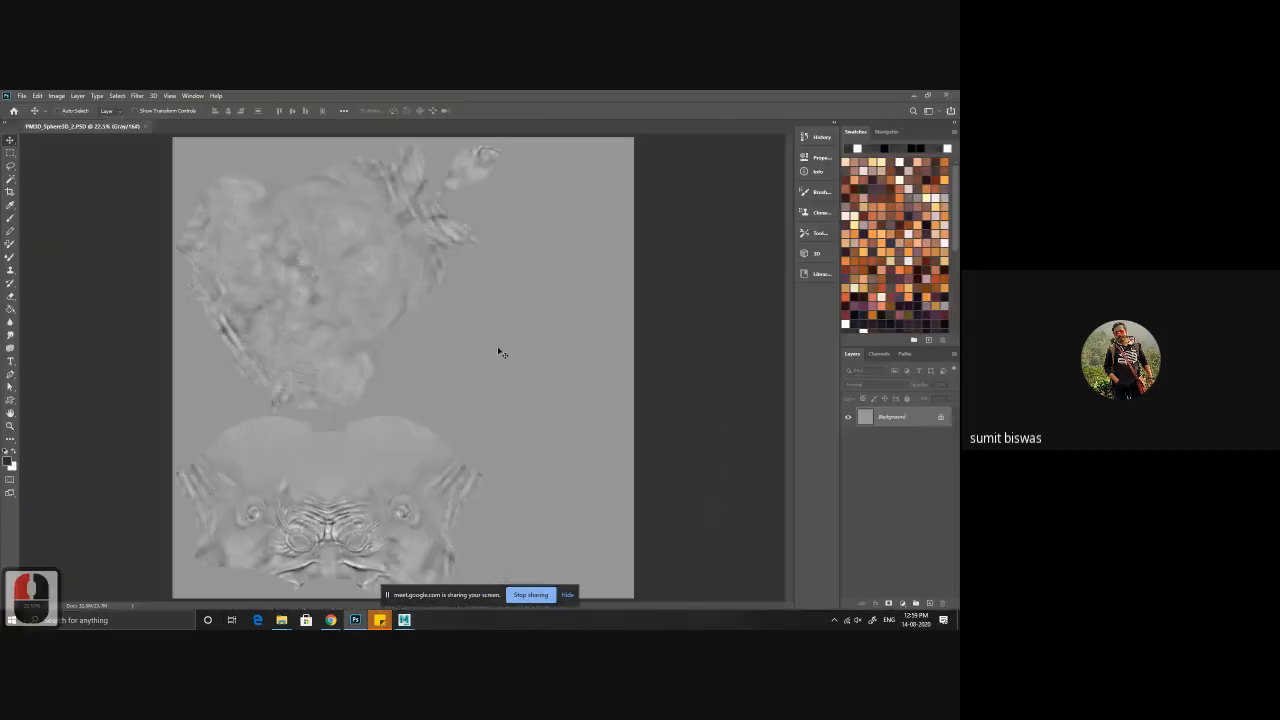
pyautogui.click(946, 96)
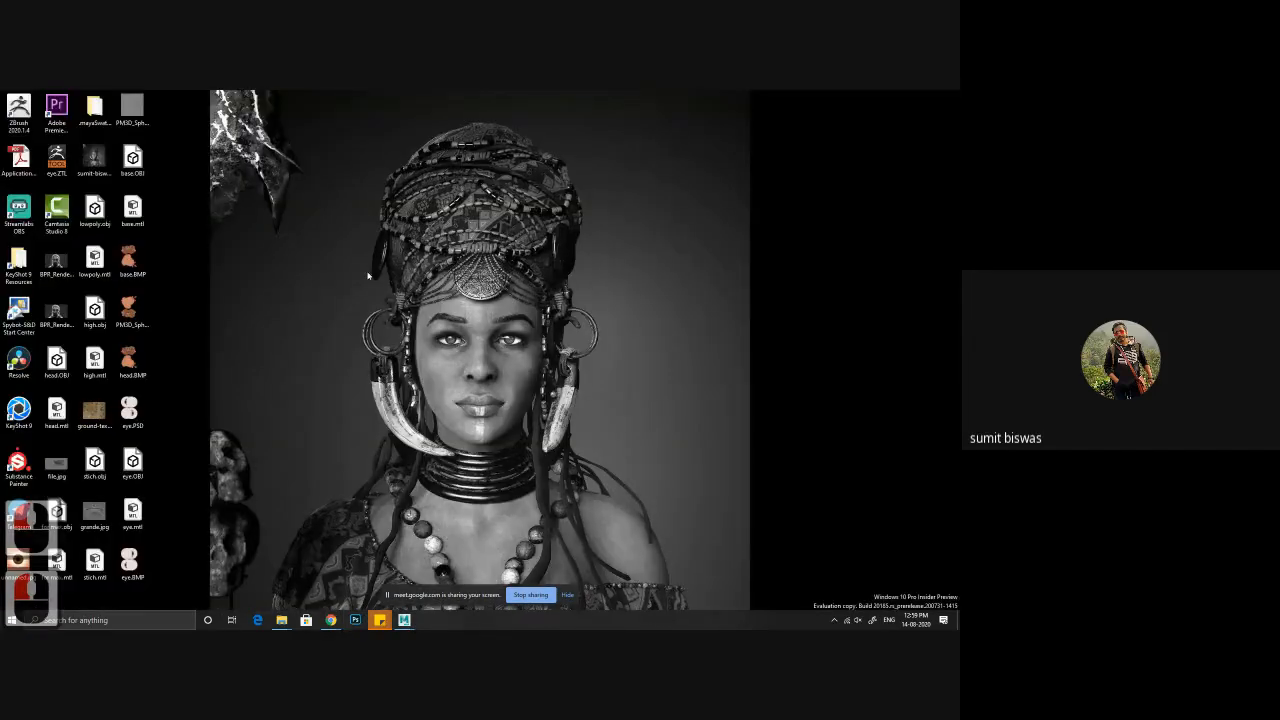
pyautogui.doubleClick(368, 276)
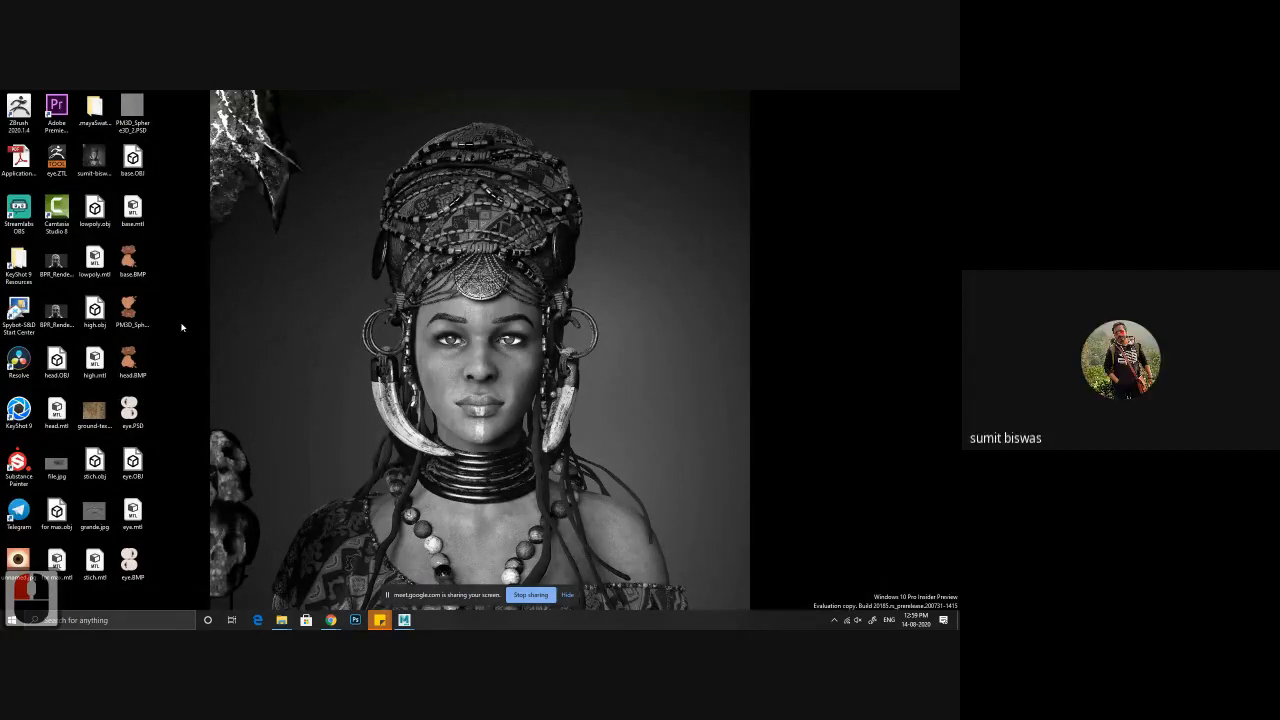
pyautogui.click(132, 110)
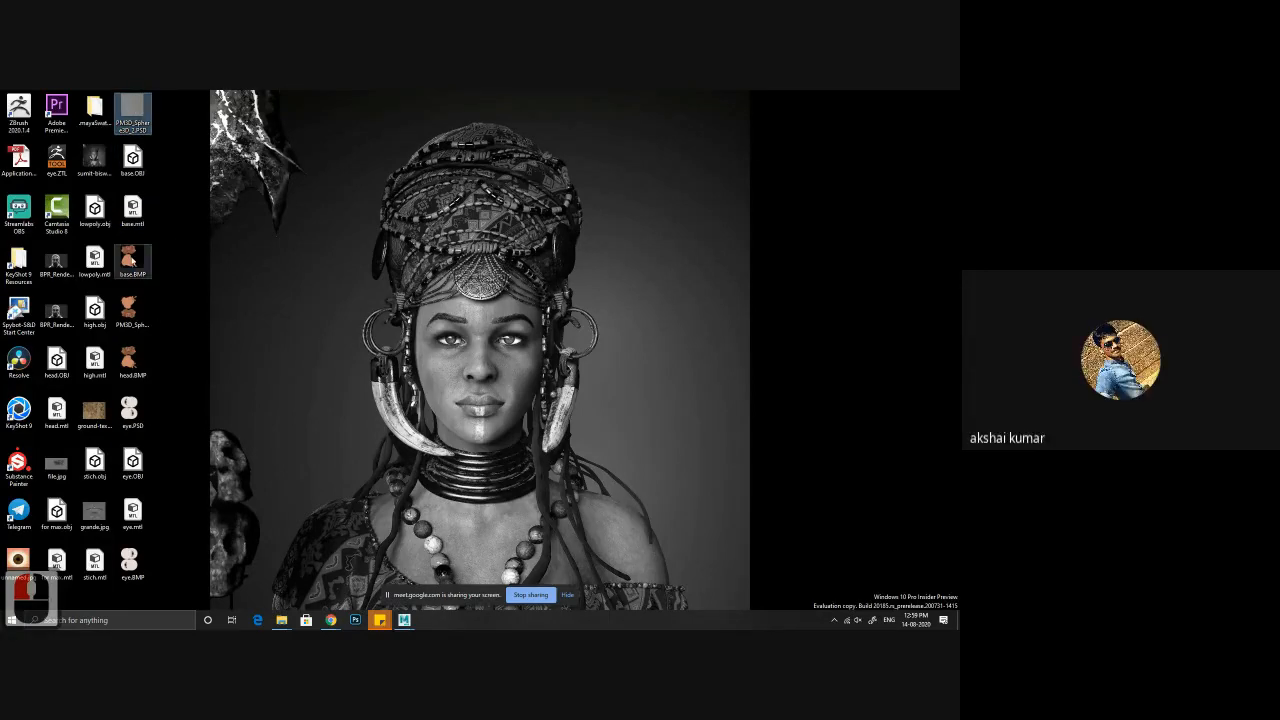
pyautogui.moveTo(132, 260)
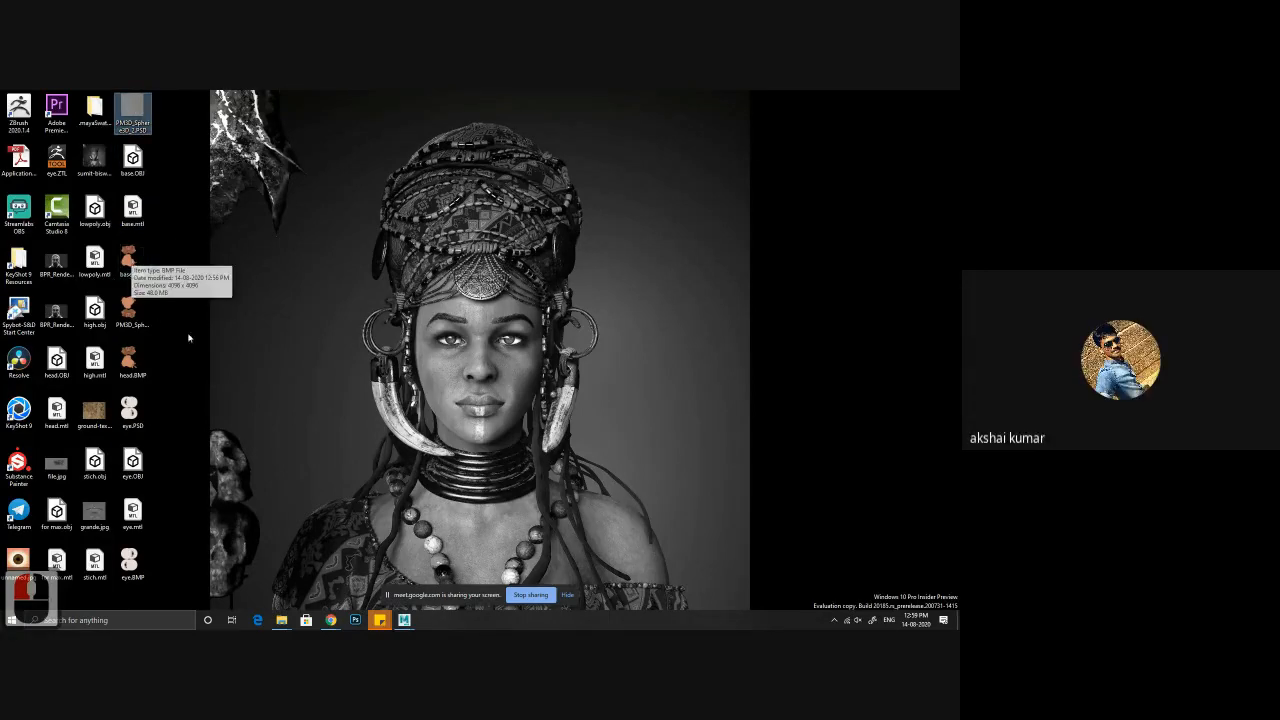
# - Switch to the open Enchantress scene in Maya, close its Hypershade window and open a fresh one
pyautogui.click(404, 621)
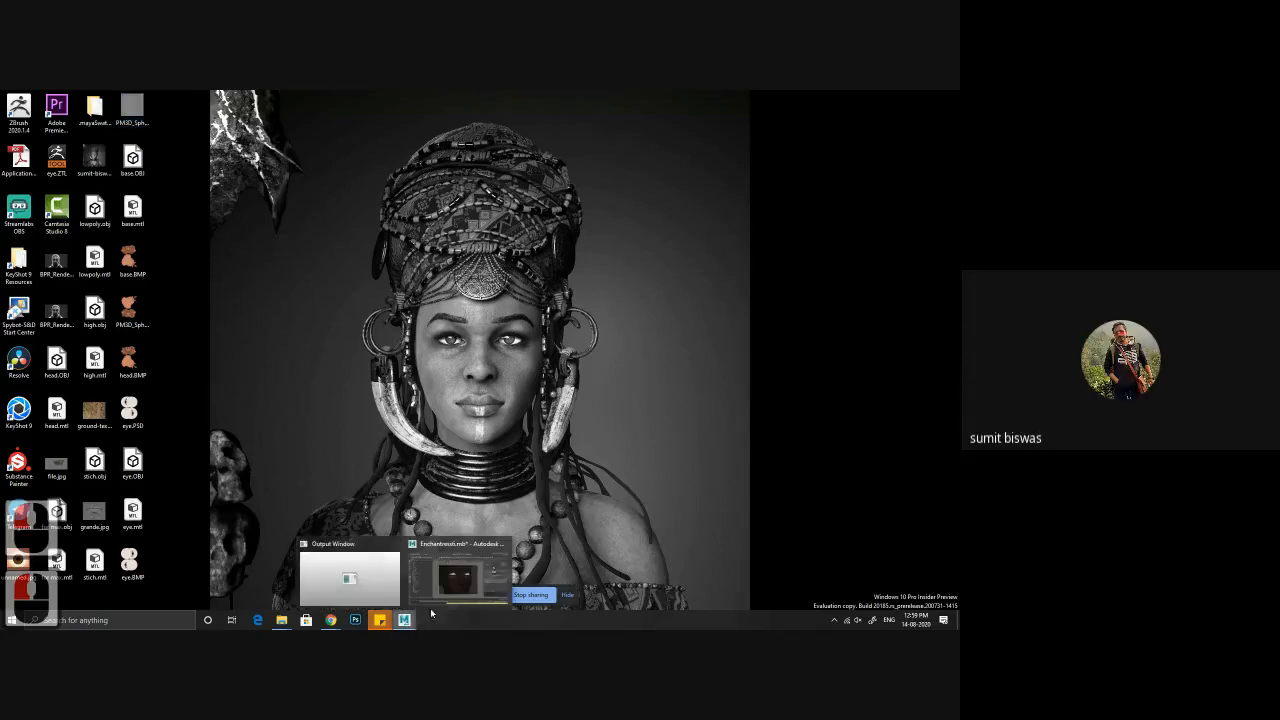
pyautogui.click(458, 575)
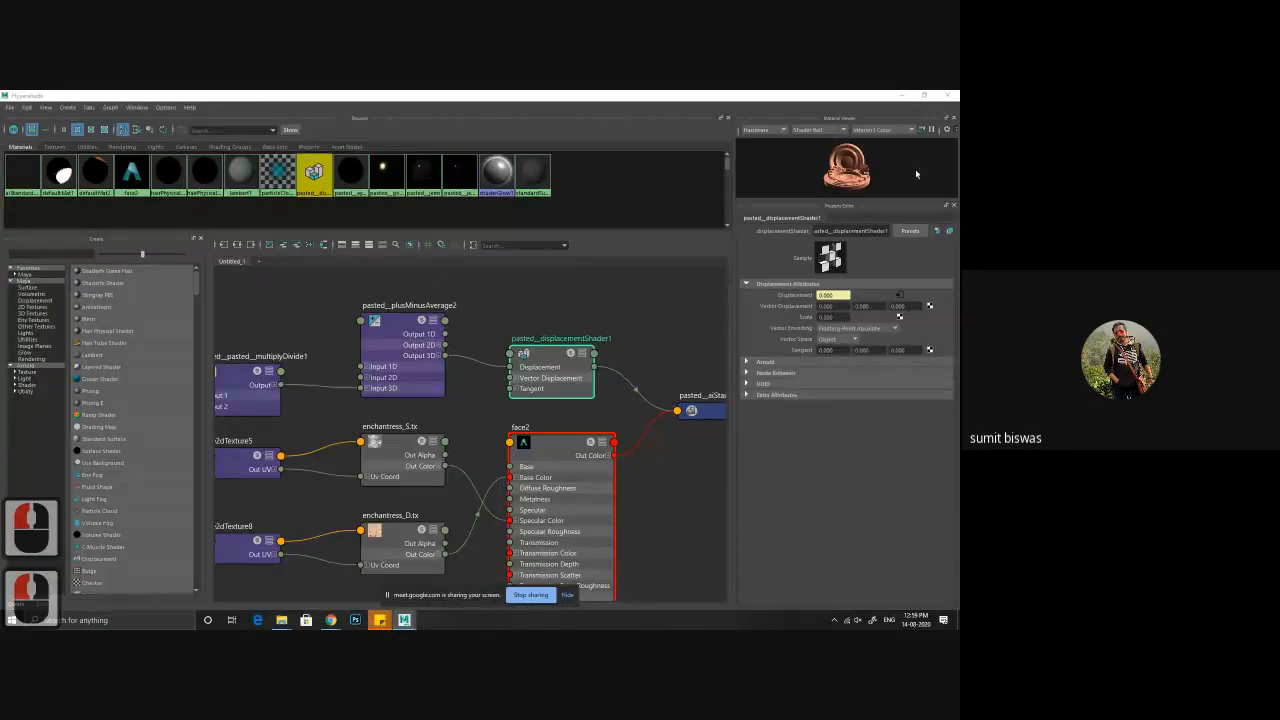
pyautogui.click(948, 95)
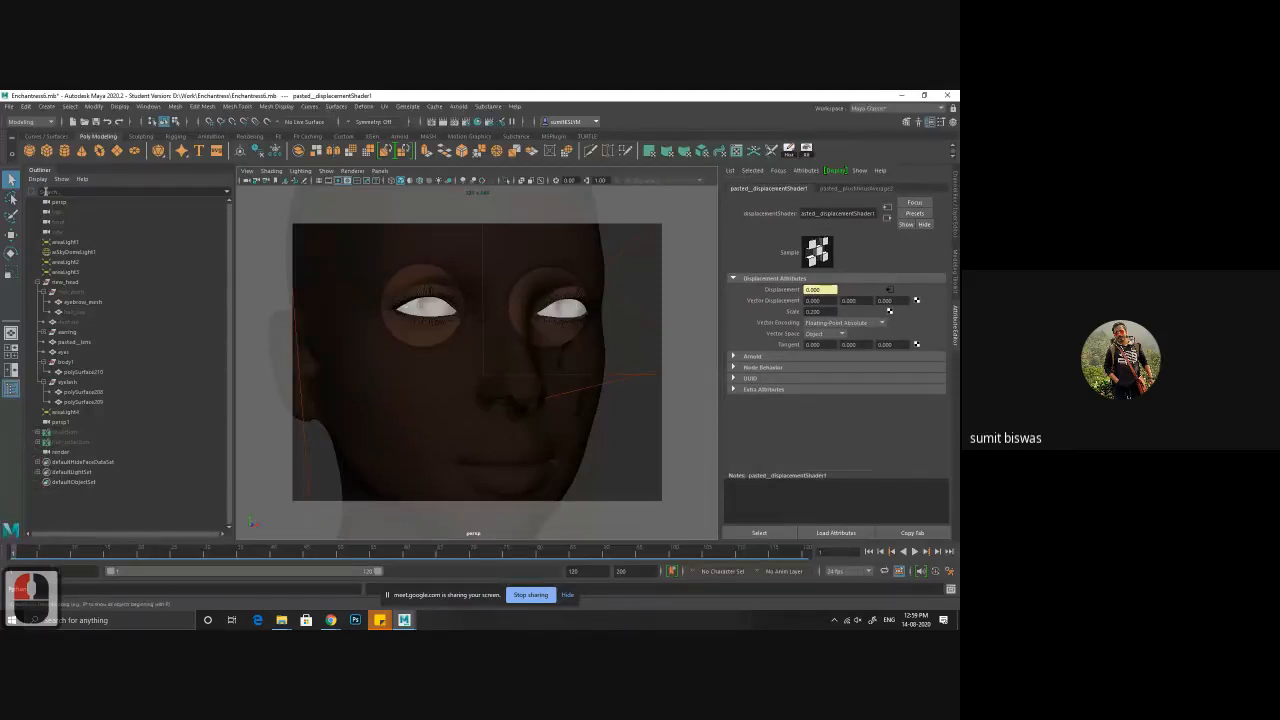
pyautogui.click(478, 152)
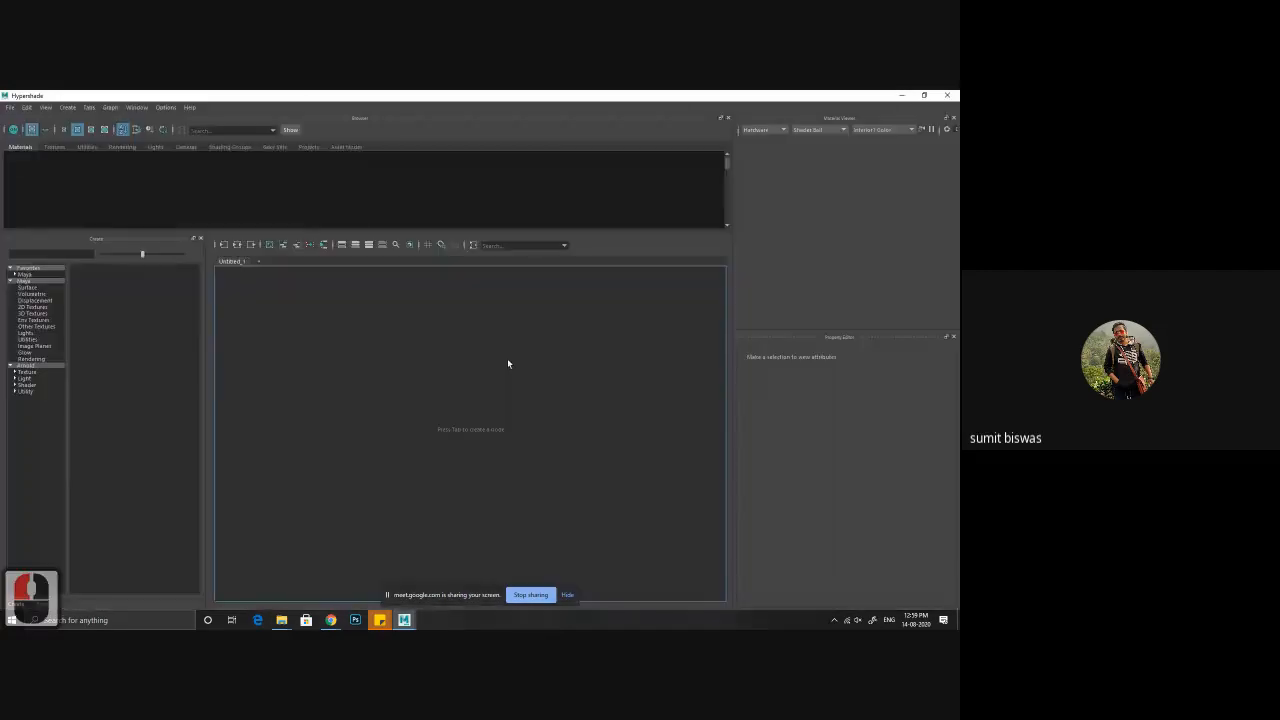
# - Bring the complete face2 shading network into view in Hypershade and select its nodes
pyautogui.keyDown('alt'); pyautogui.moveTo(548, 398); pyautogui.dragTo(316, 346, button='right'); pyautogui.keyUp('alt')
pyautogui.keyDown('alt'); pyautogui.moveTo(512, 455); pyautogui.dragTo(461, 427, button='middle'); pyautogui.keyUp('alt')
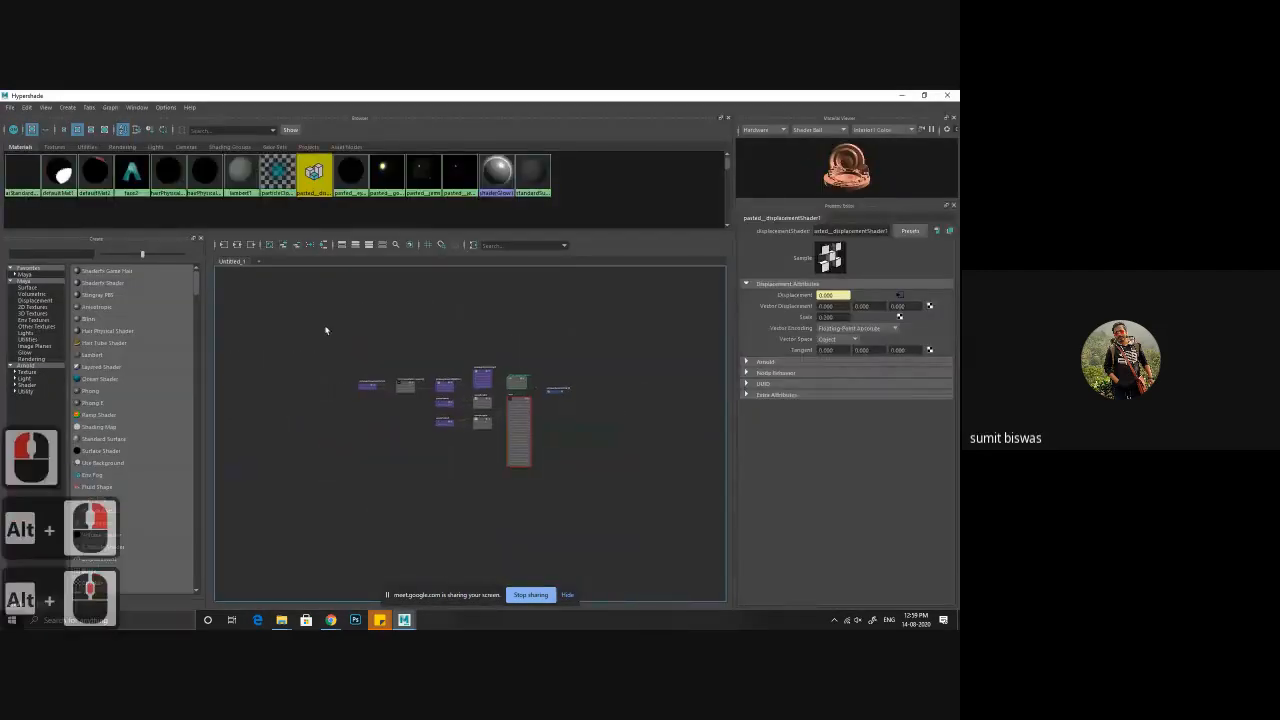
pyautogui.moveTo(326, 331); pyautogui.dragTo(597, 523)
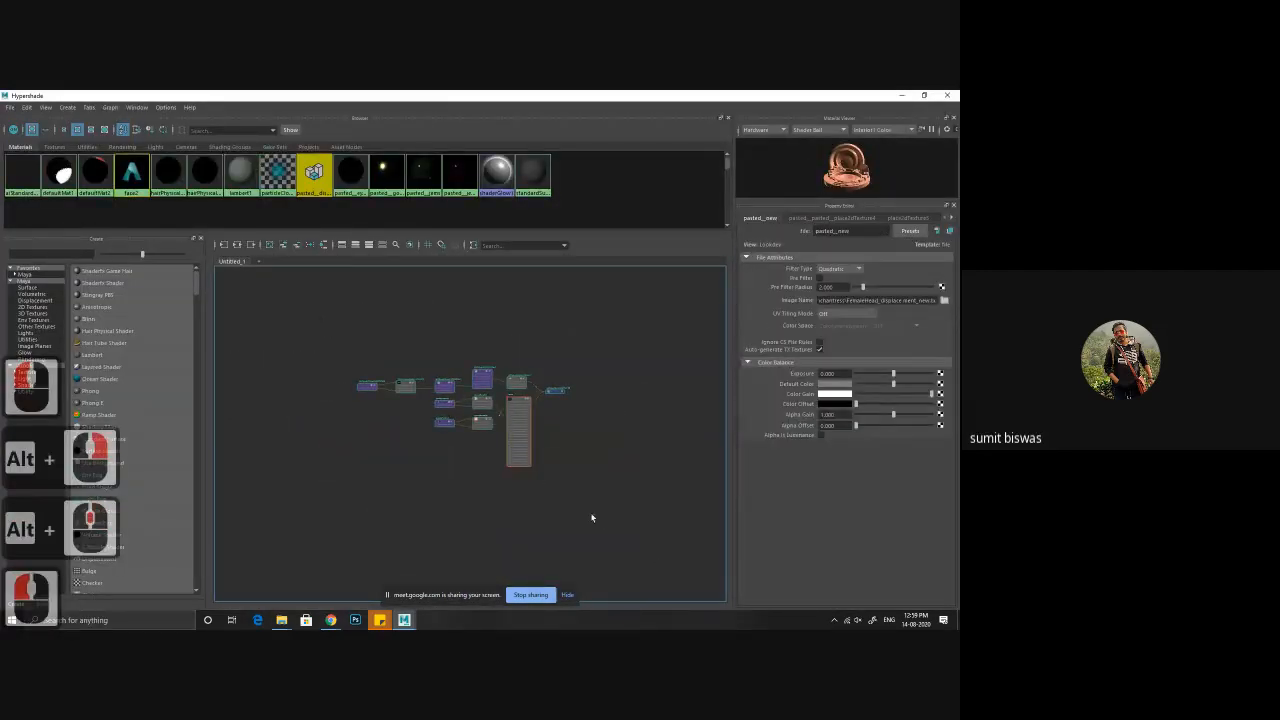
pyautogui.click(596, 516)
pyautogui.click(368, 384)
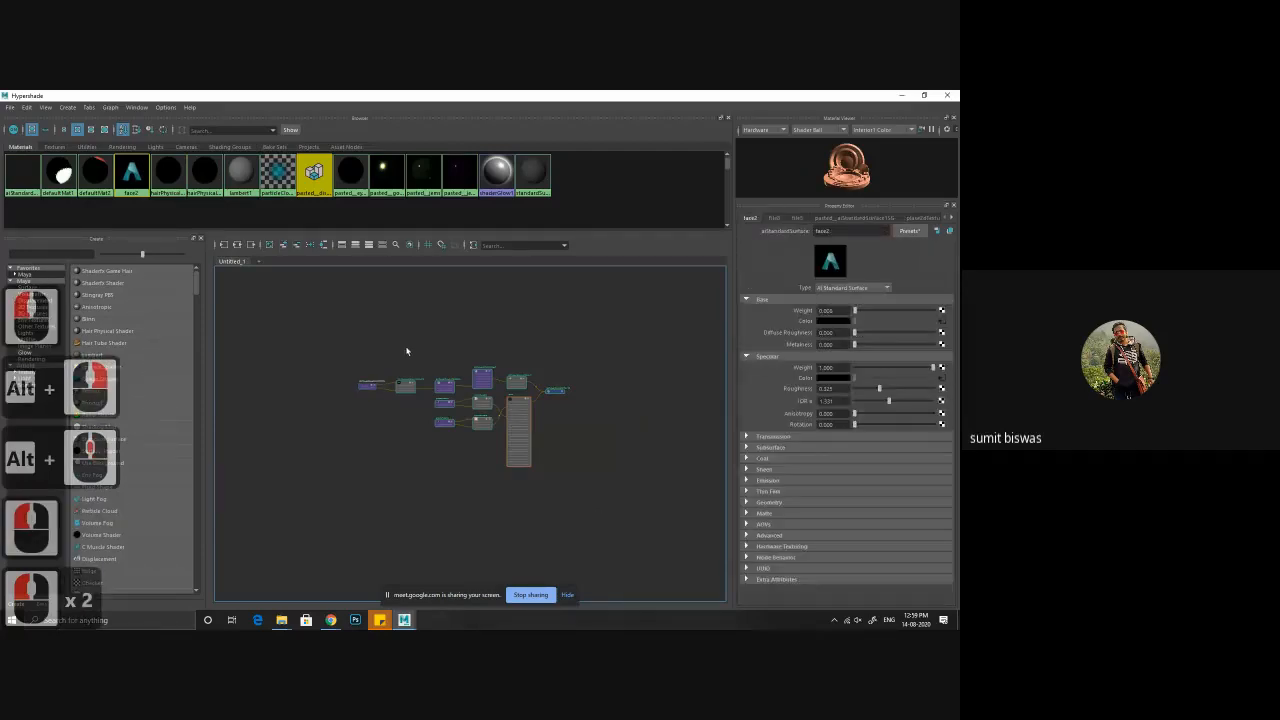
pyautogui.moveTo(343, 328); pyautogui.dragTo(579, 513)
pyautogui.click(597, 514)
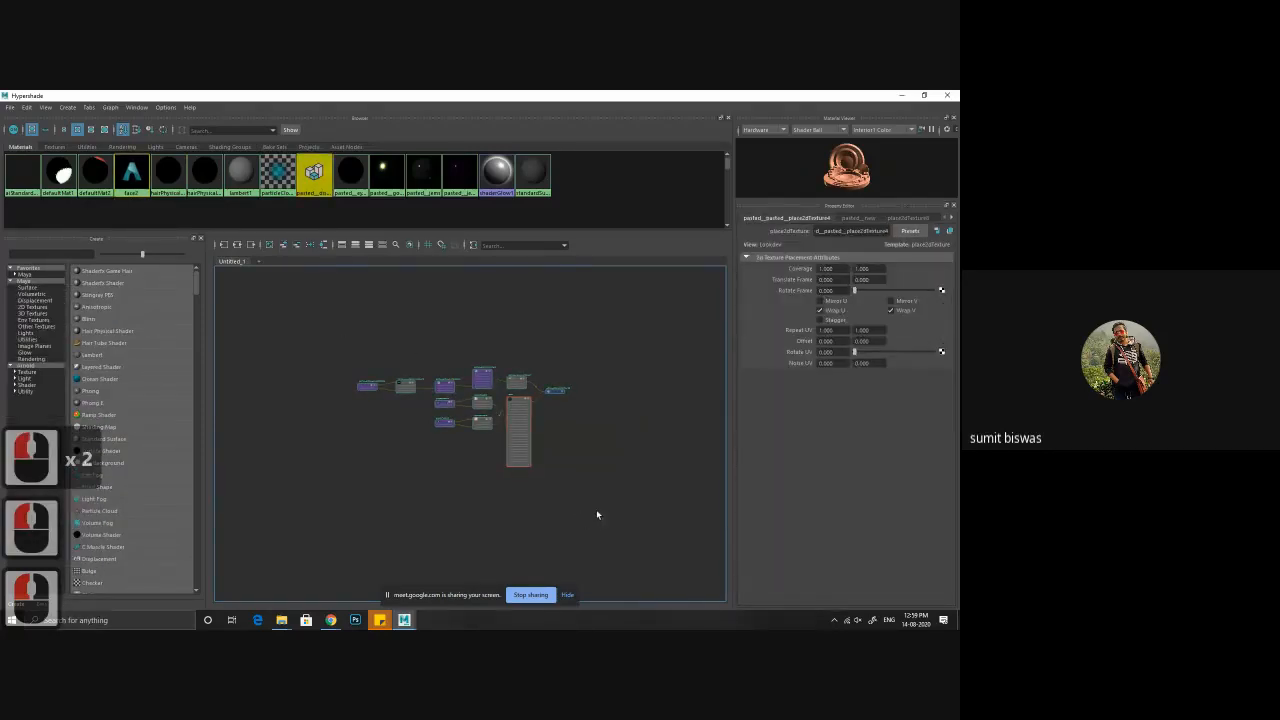
# - Reselect every node of the face2 shading network and copy them, continuing past the Student Version notice
pyautogui.click(270, 292)
pyautogui.keyDown('alt'); pyautogui.moveTo(491, 358); pyautogui.dragTo(462, 343, button='middle'); pyautogui.keyUp('alt')
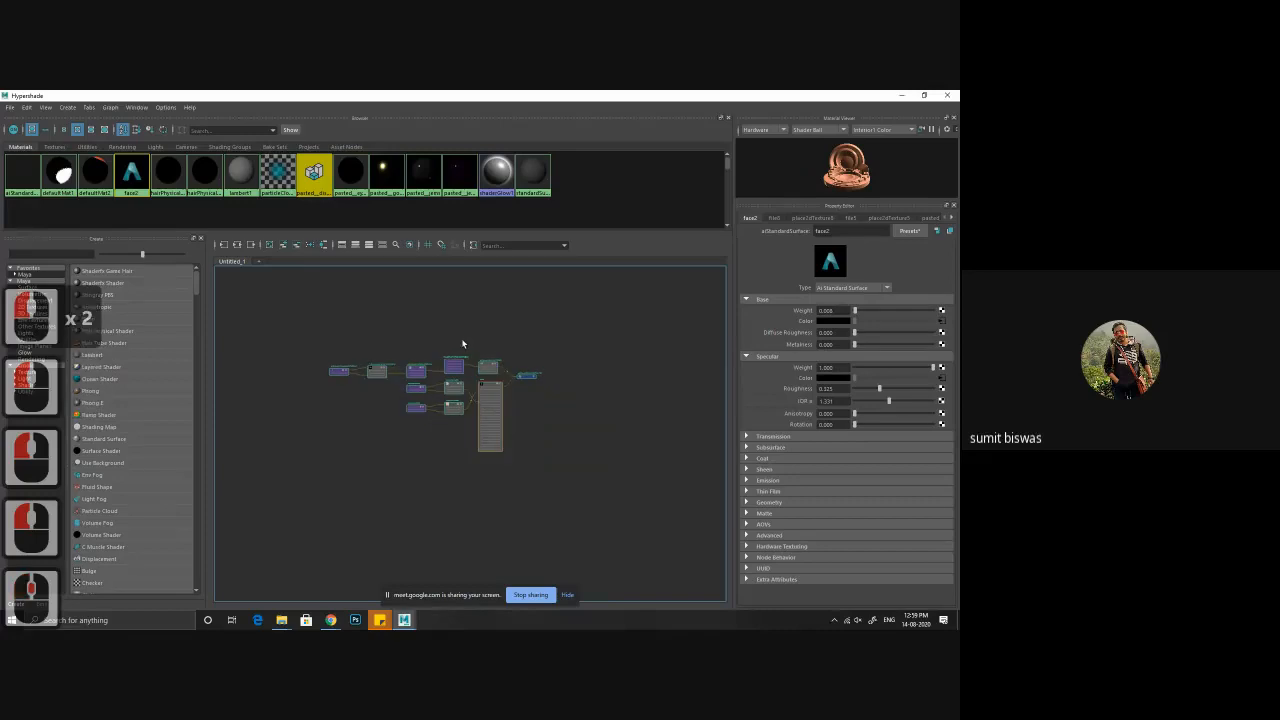
pyautogui.scroll(4, 462, 343)
pyautogui.scroll(-2, 462, 343)
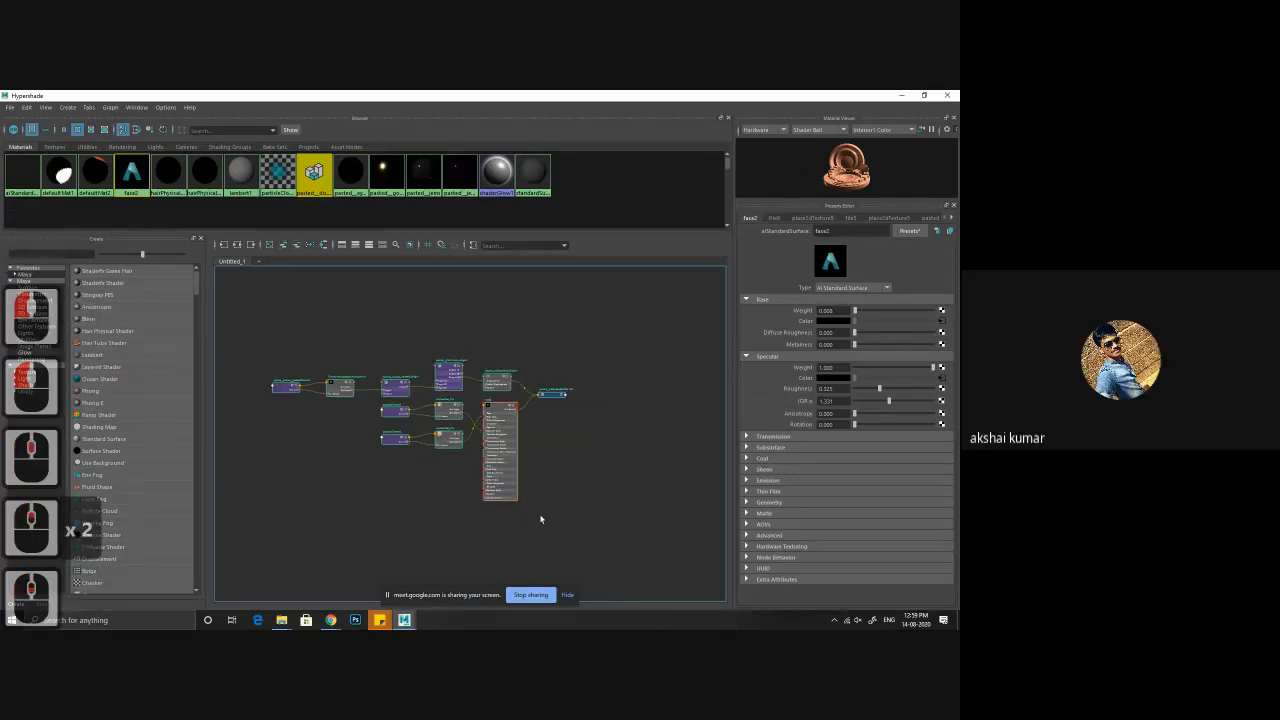
pyautogui.click(574, 538)
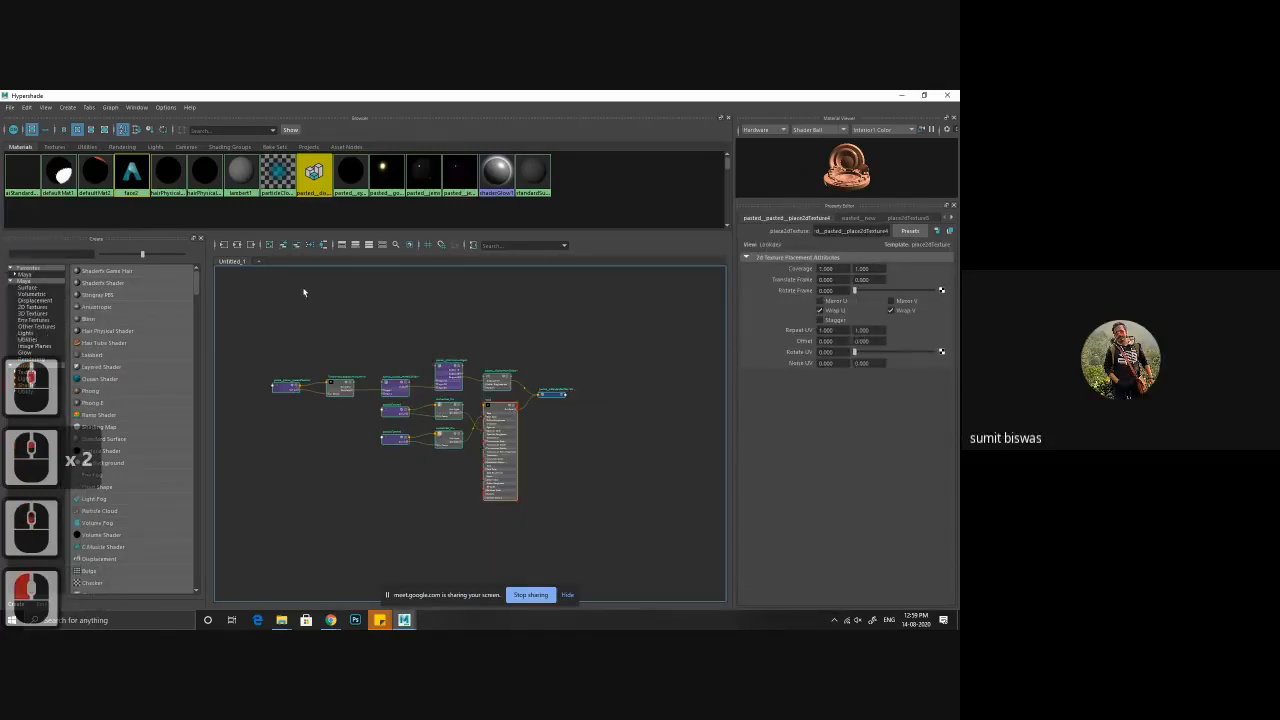
pyautogui.click(318, 314)
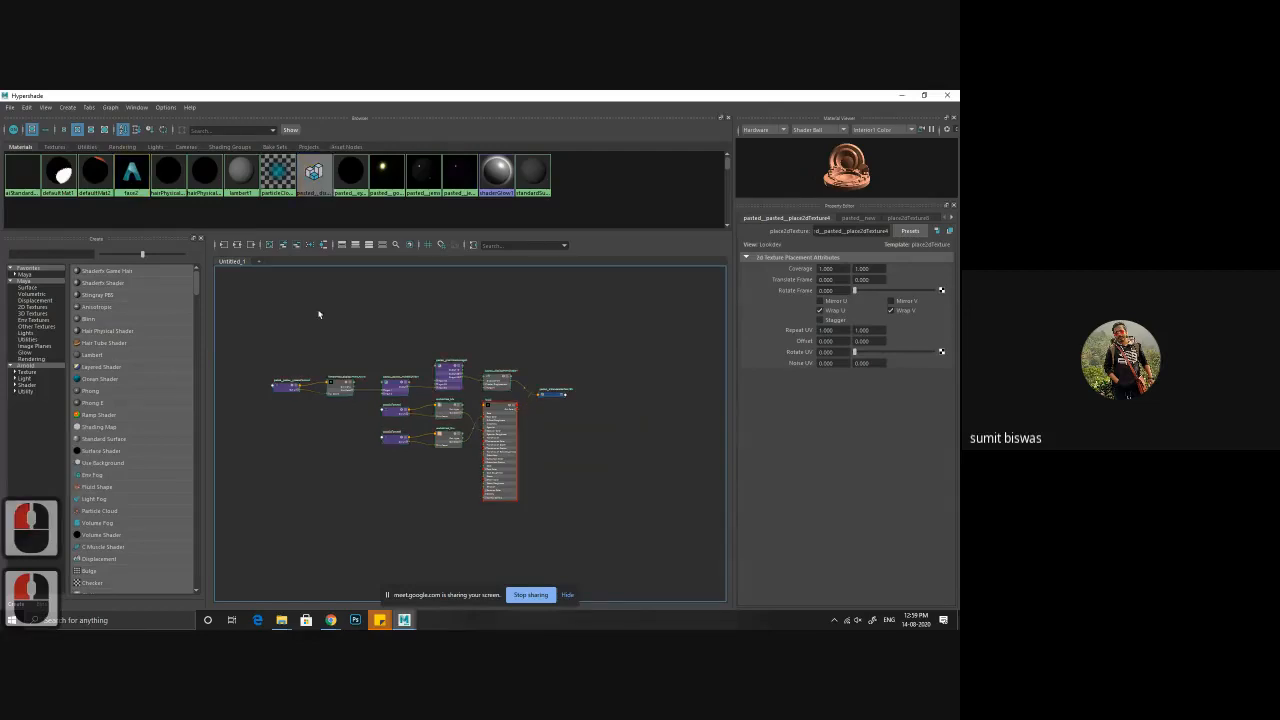
pyautogui.moveTo(618, 562); pyautogui.dragTo(733, 619)
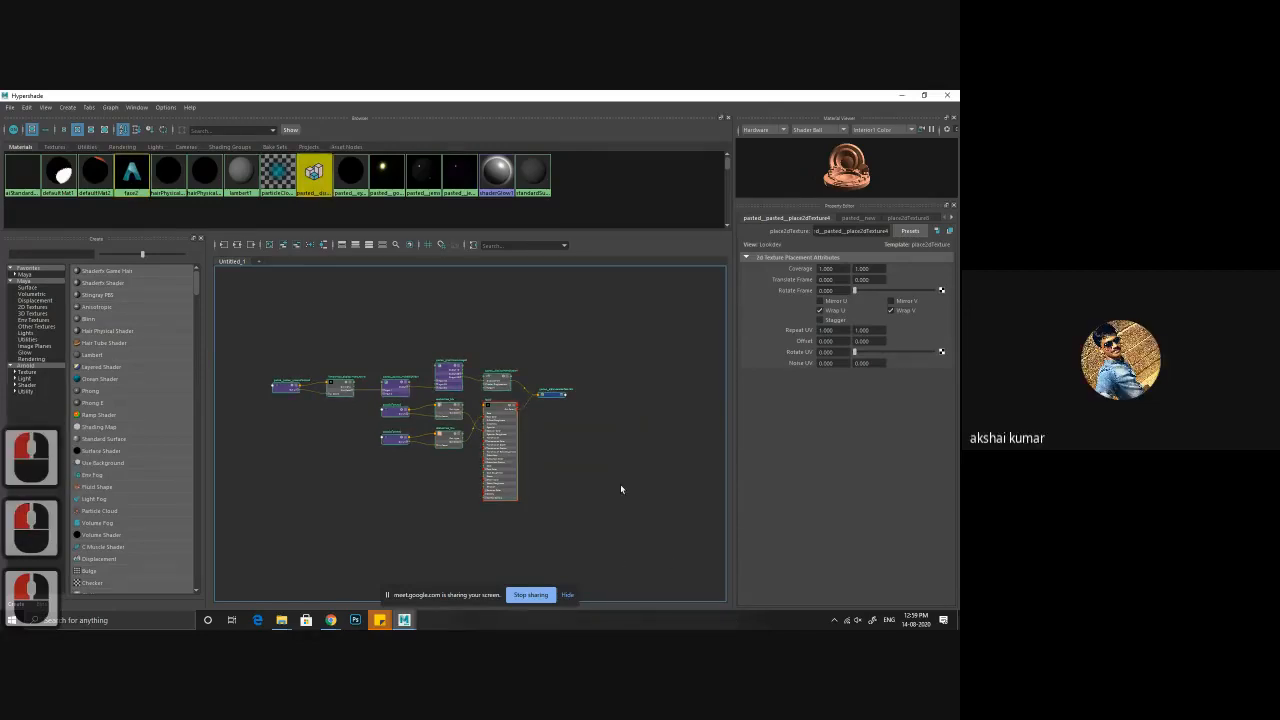
pyautogui.hotkey('ctrl', 's')
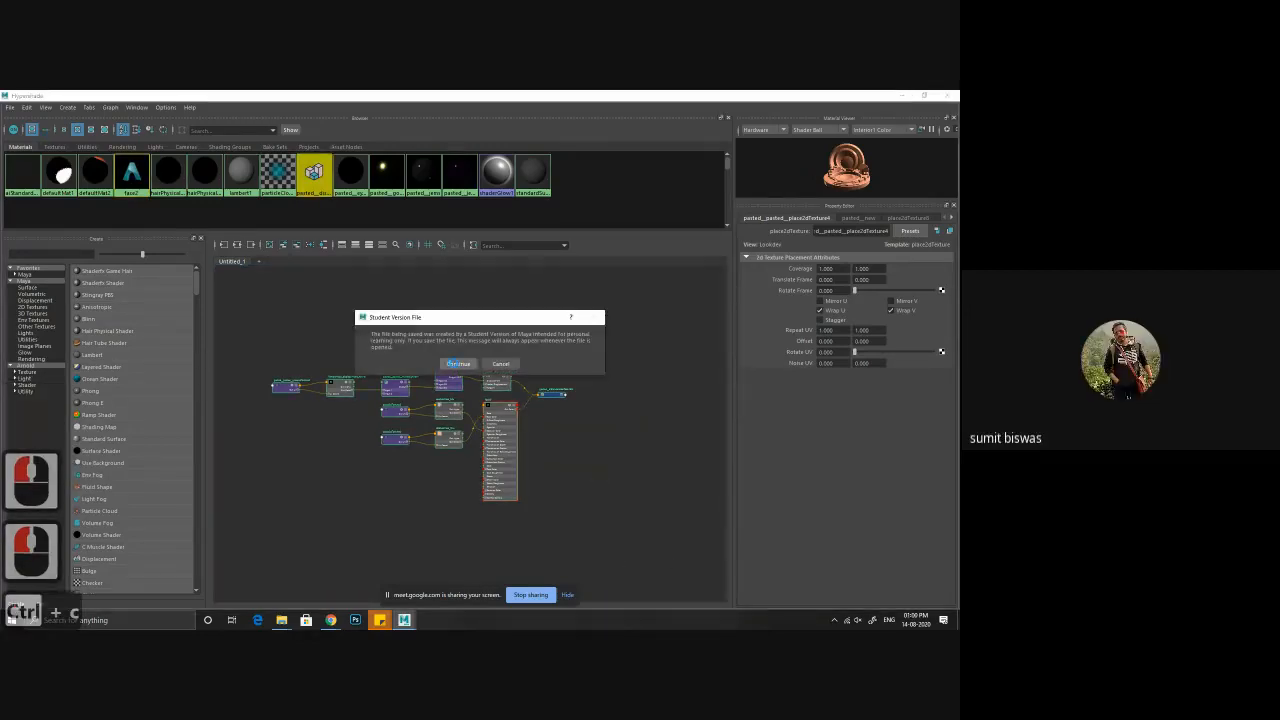
pyautogui.click(456, 363)
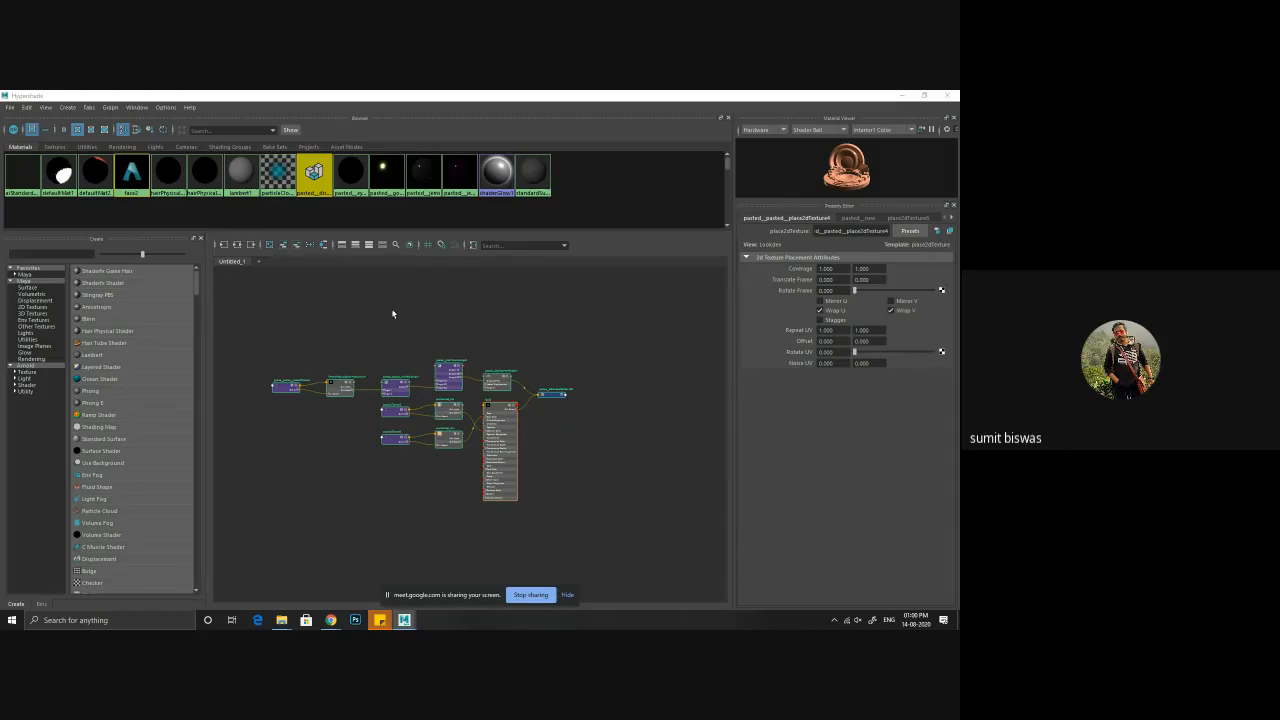
# - Select all the scene's materials in the Hypershade browser, starting with the first Arnold standard surface
pyautogui.click(10, 107)
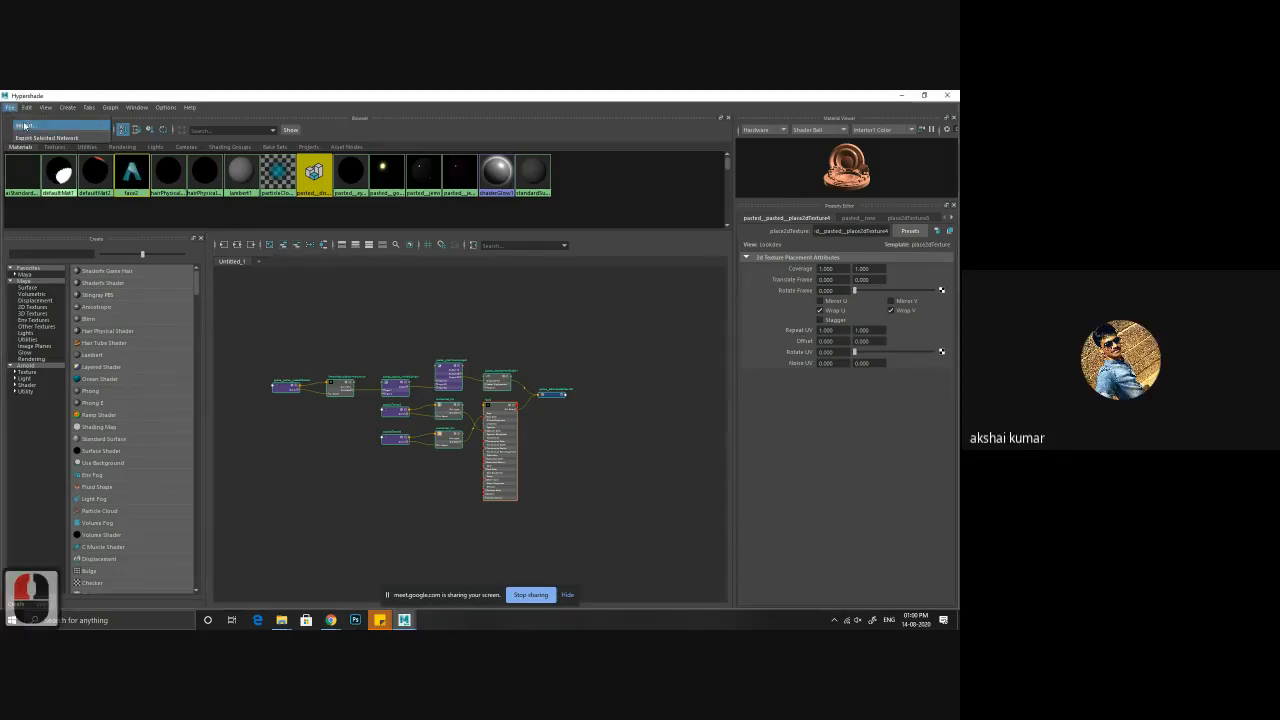
pyautogui.click(563, 205)
pyautogui.click(22, 172)
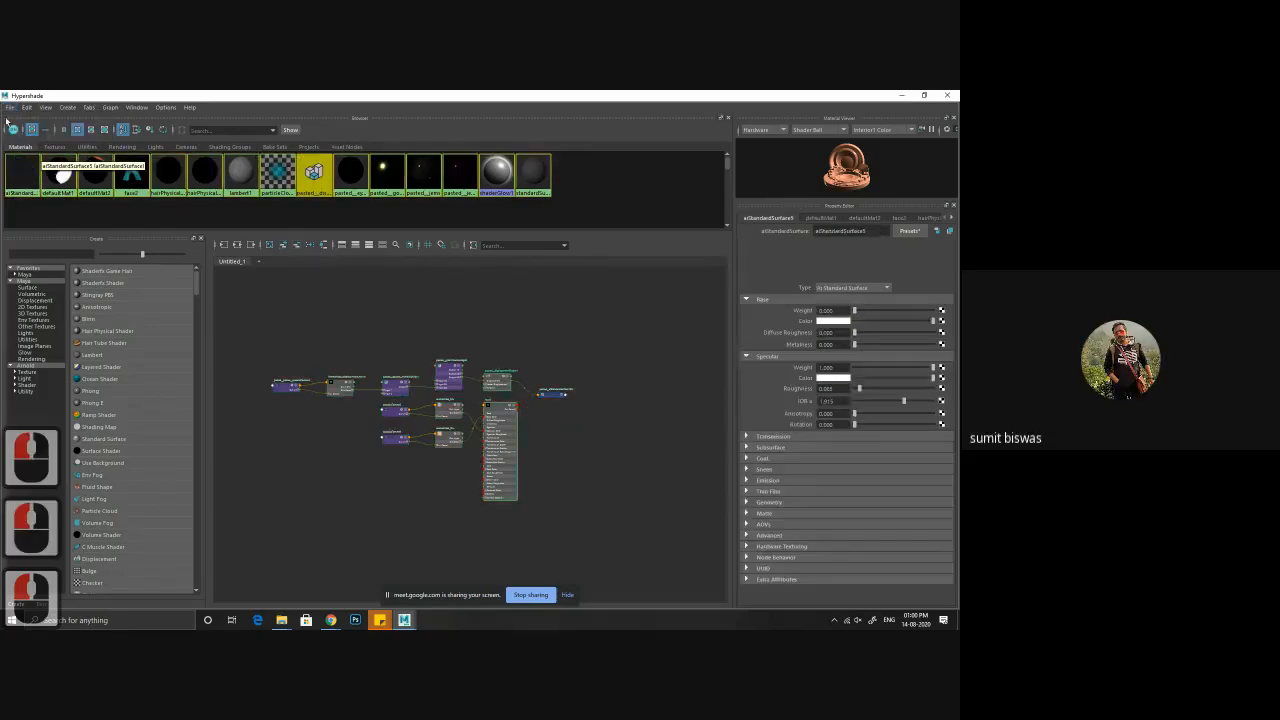
# - Export the selected materials' network as a Maya ASCII file named shaders with My Computer as the location, continuing past the Student Version notice
pyautogui.click(10, 107)
pyautogui.click(24, 138)
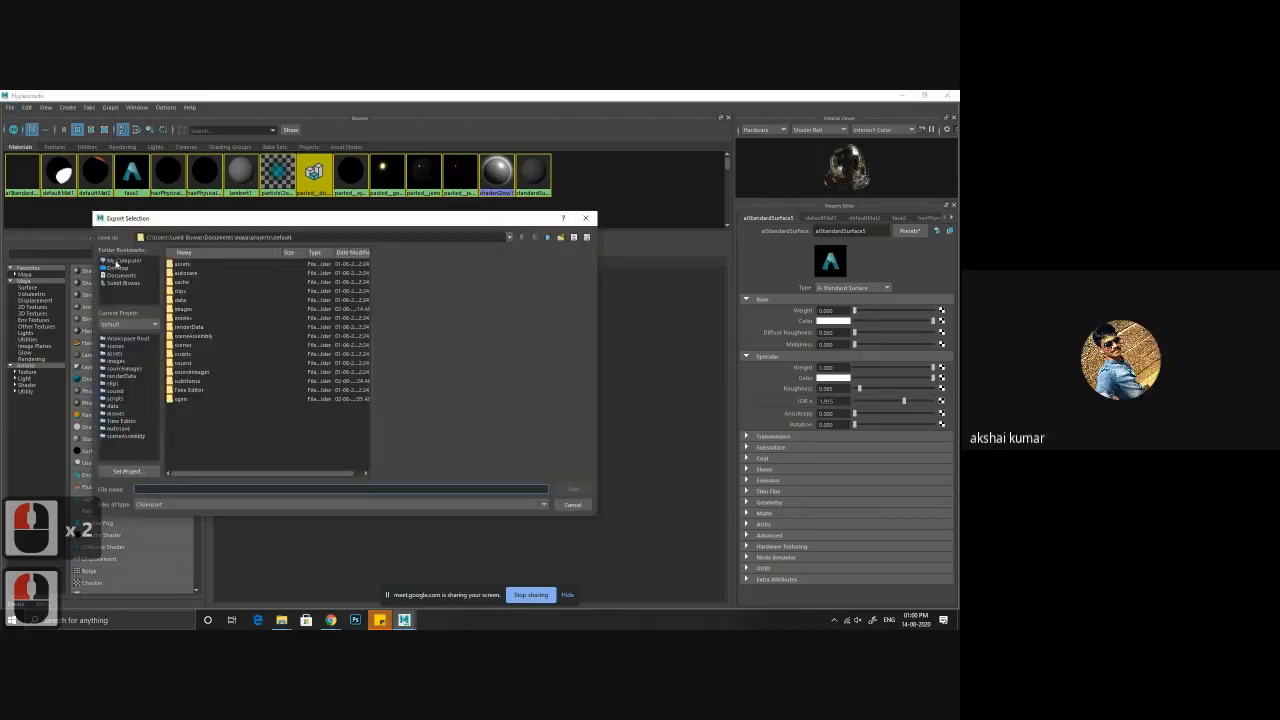
pyautogui.click(118, 261)
pyautogui.click(205, 503)
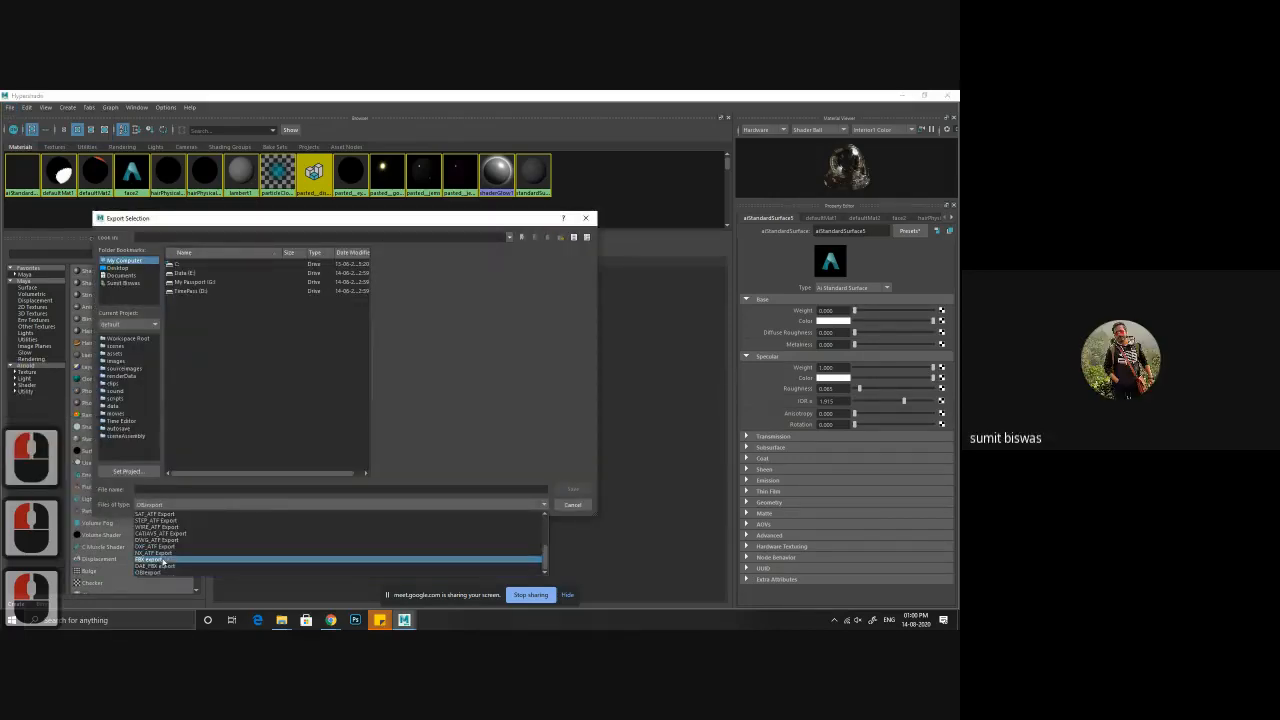
pyautogui.scroll(-2, 220, 558)
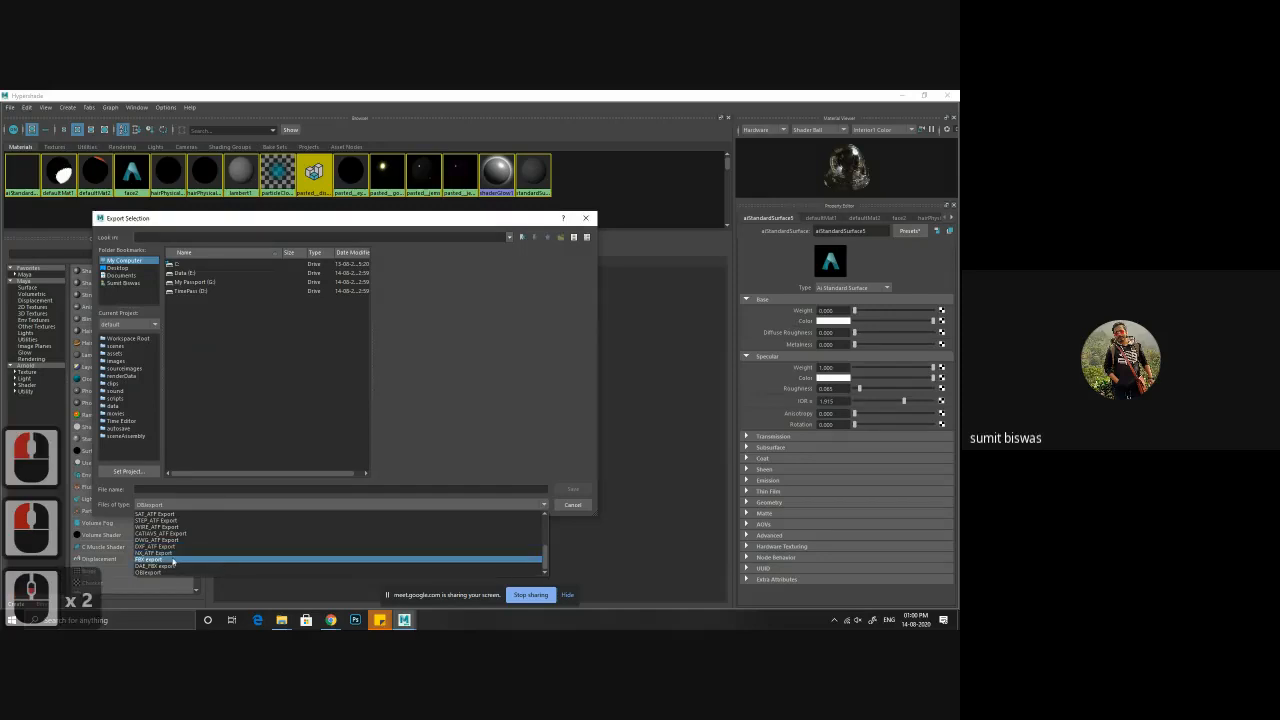
pyautogui.scroll(6, 170, 560)
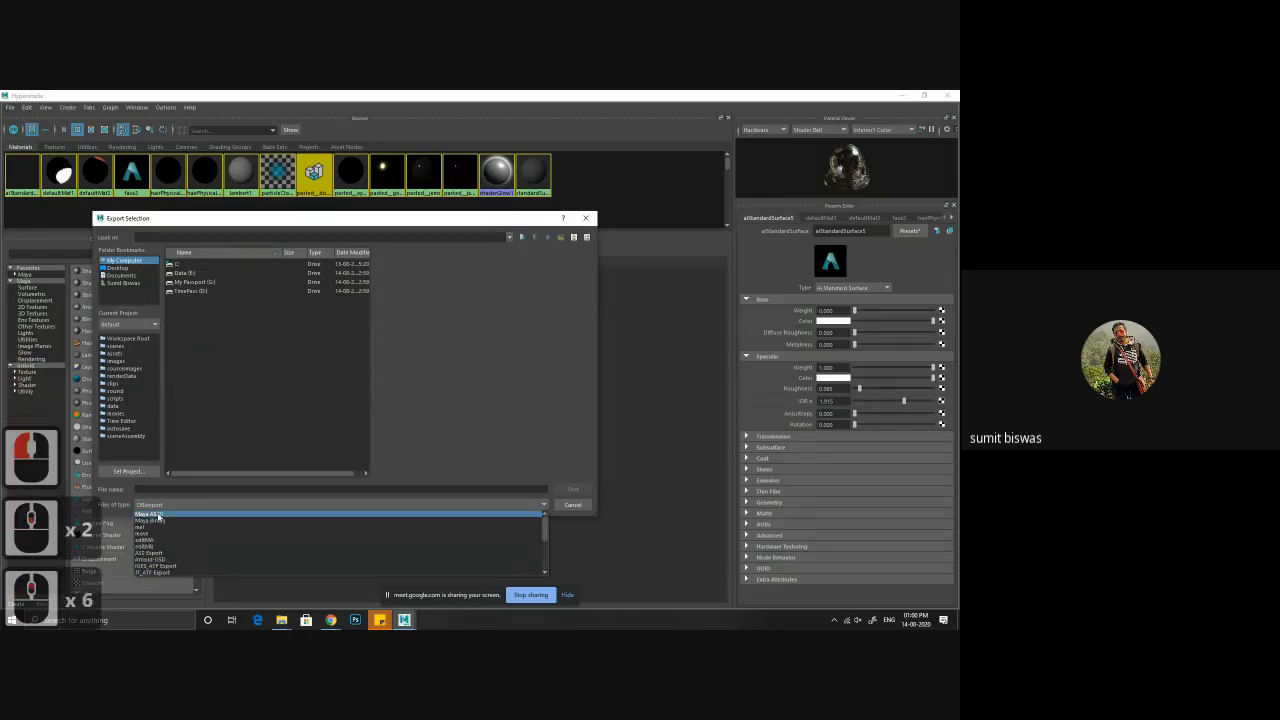
pyautogui.click(160, 513)
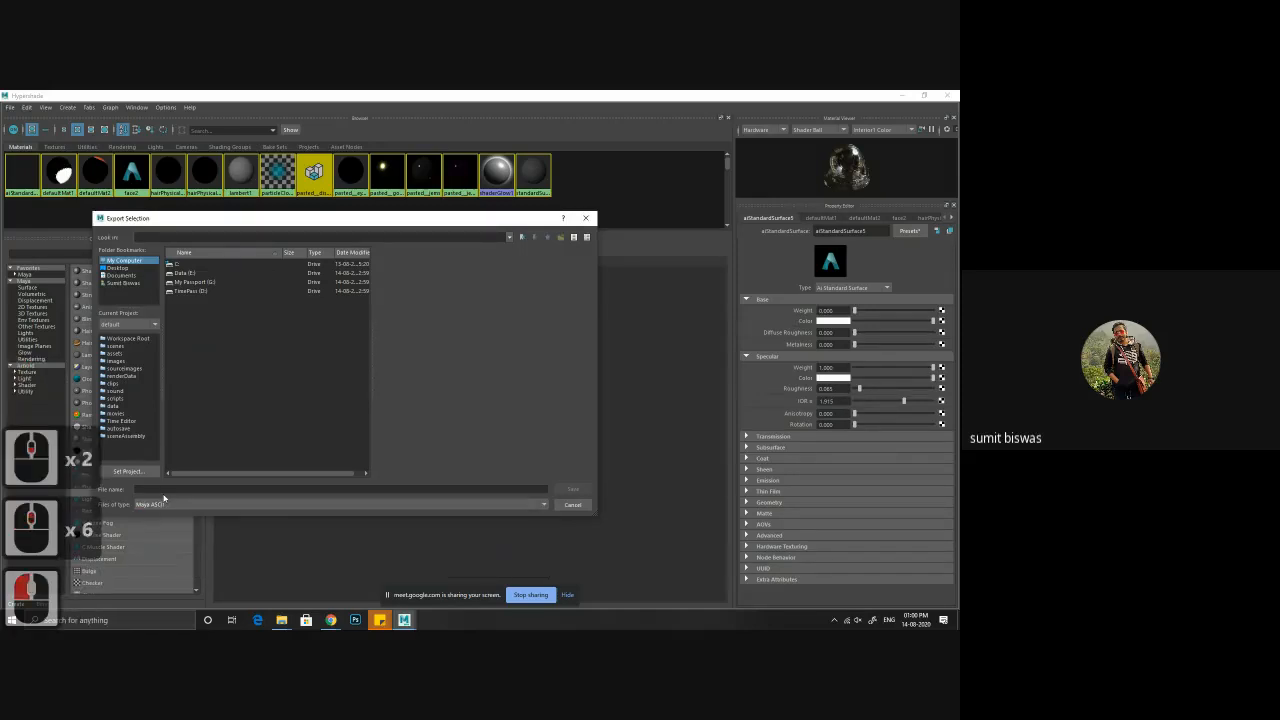
pyautogui.click(165, 489)
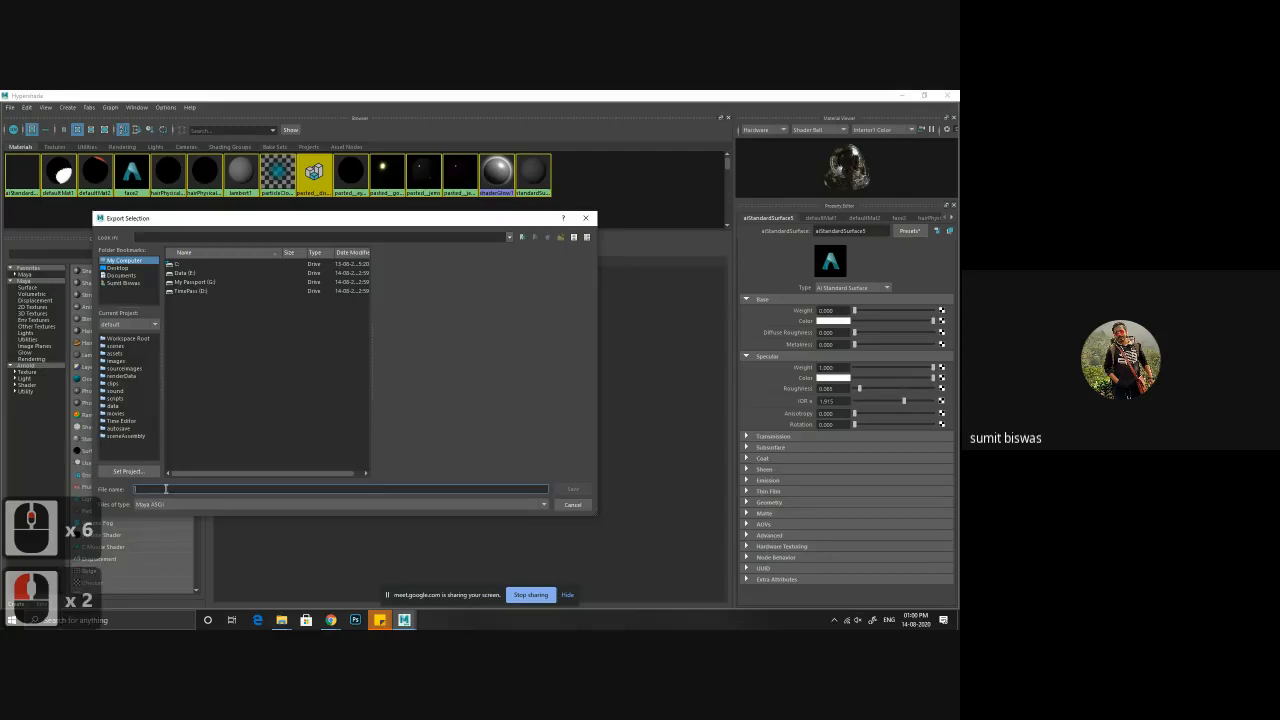
pyautogui.write('shaders')
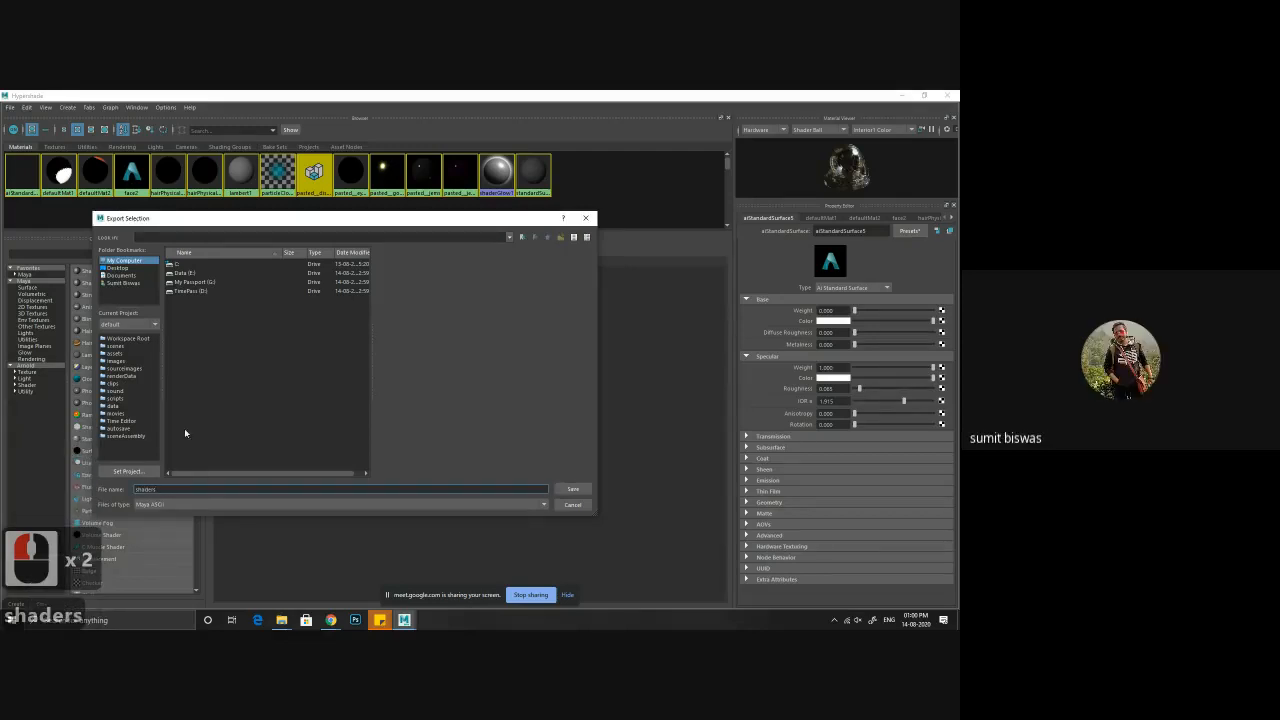
pyautogui.click(573, 489)
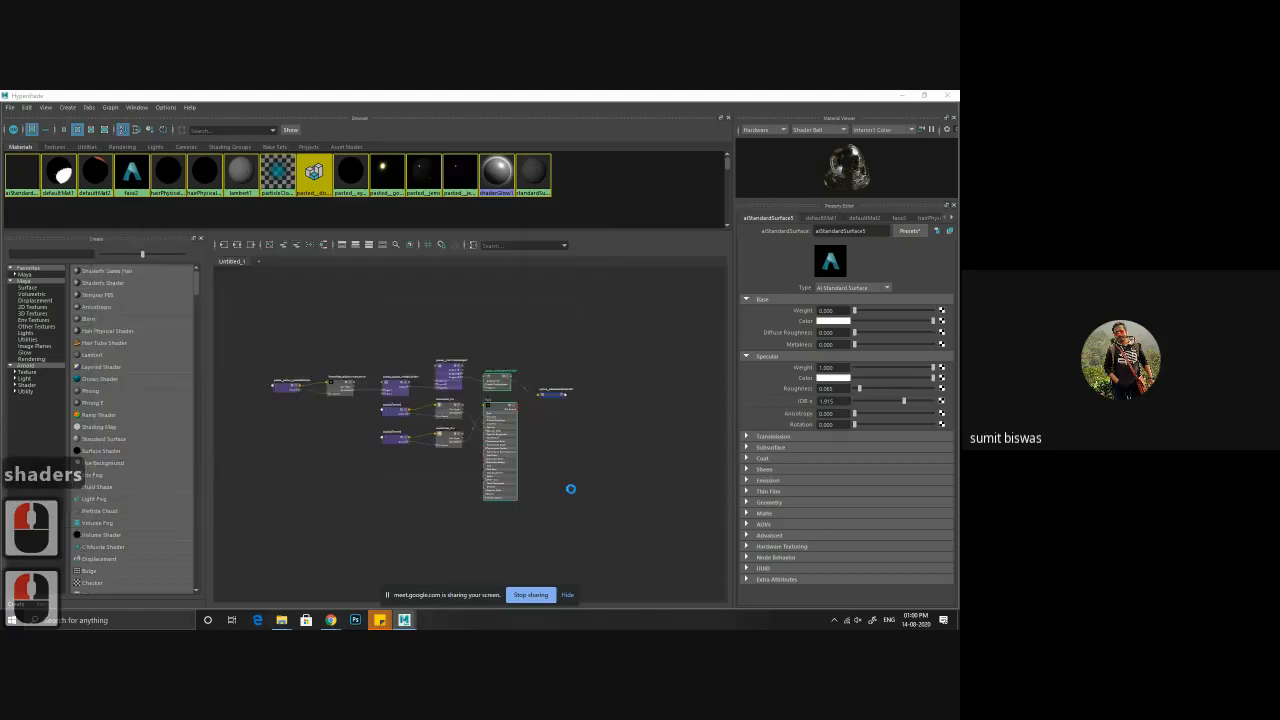
pyautogui.click(458, 364)
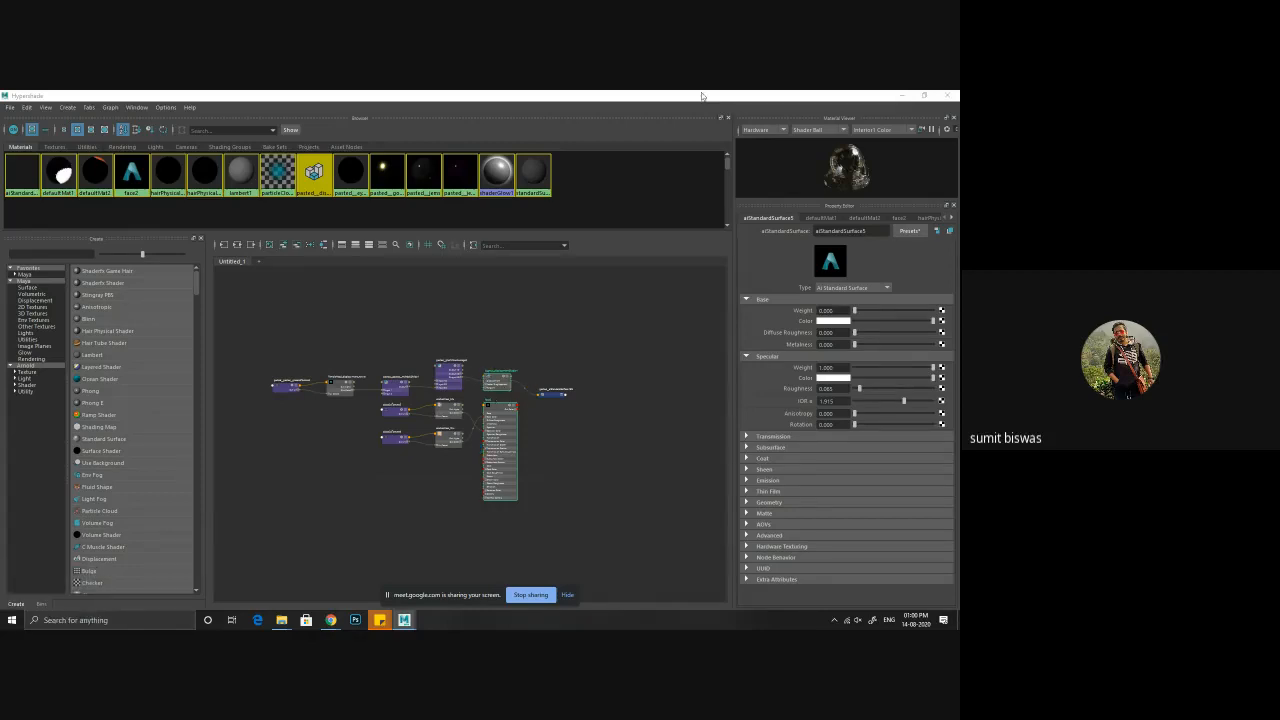
# - Close Hypershade and the Enchantress scene, and switch to an empty untitled scene
pyautogui.click(380, 319)
pyautogui.click(947, 95)
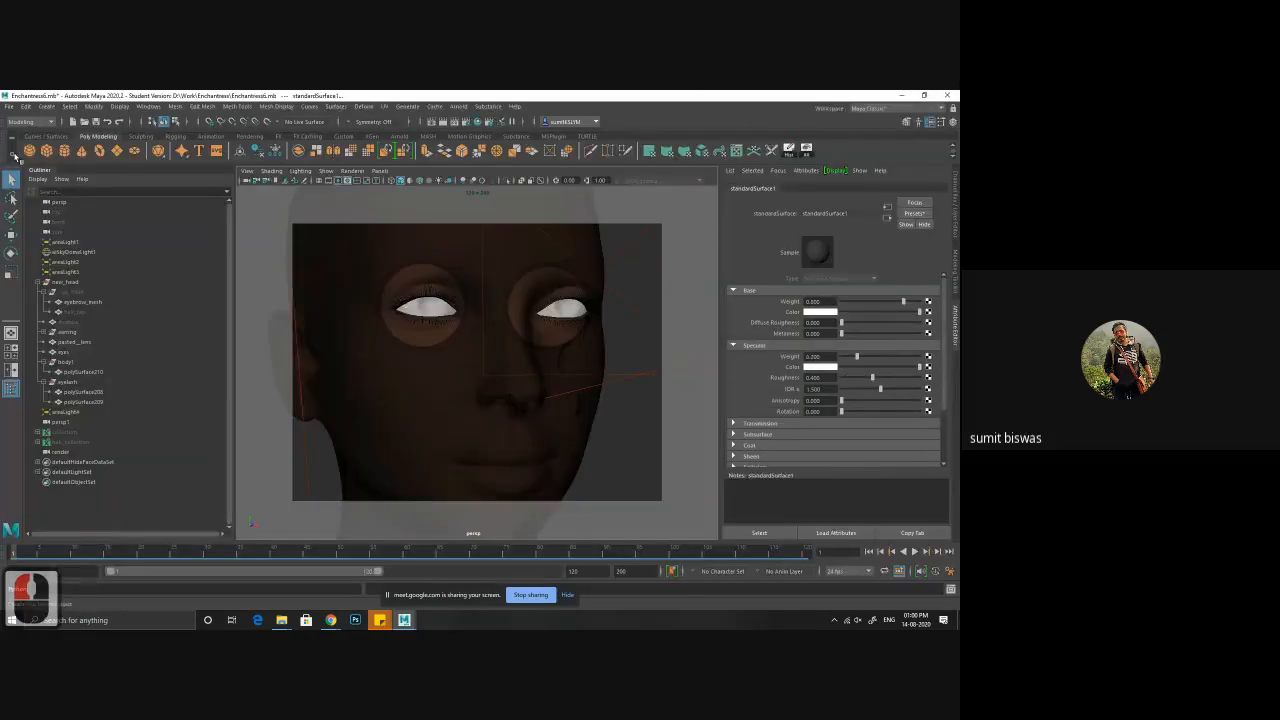
pyautogui.click(947, 95)
pyautogui.click(485, 357)
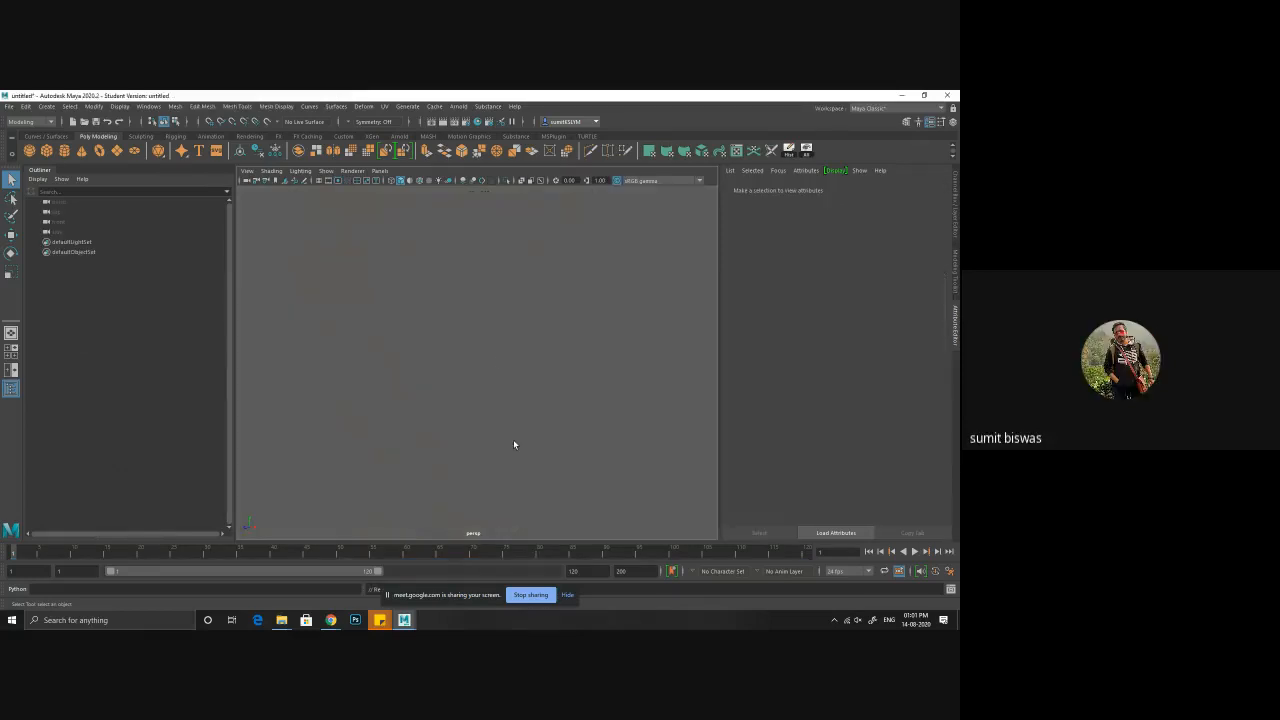
pyautogui.tripleClick(318, 358)
pyautogui.keyDown('alt'); pyautogui.moveTo(295, 355); pyautogui.dragTo(514, 434, button='right'); pyautogui.keyUp('alt')
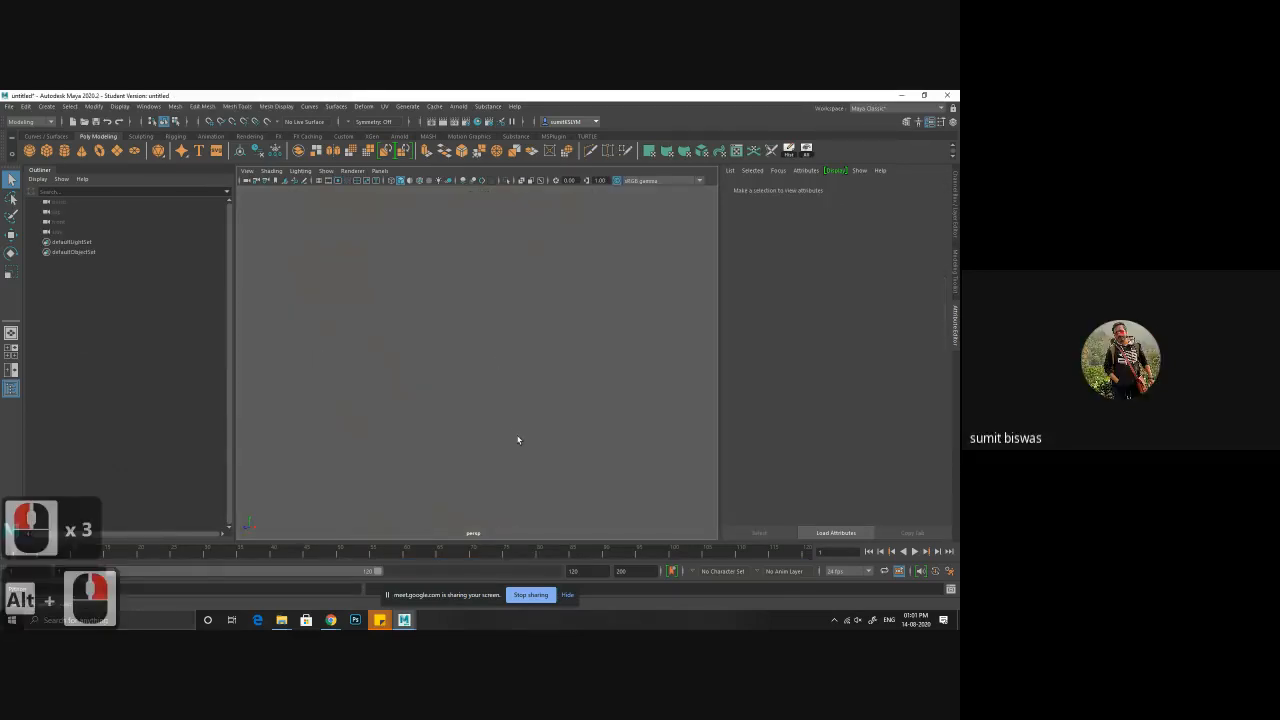
pyautogui.keyDown('alt'); pyautogui.moveTo(503, 405); pyautogui.dragTo(503, 411, button='middle'); pyautogui.keyUp('alt')
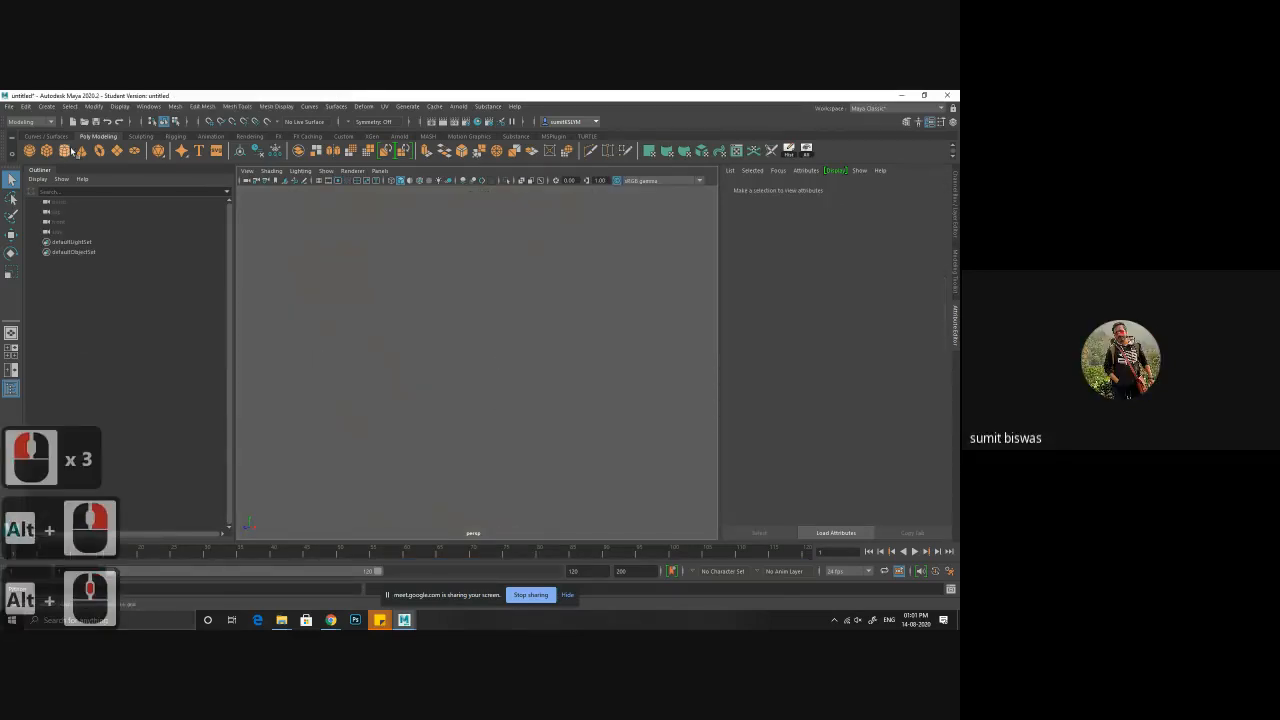
# - Import head.OBJ and eye.OBJ together from the desktop into the empty scene, leaving the Maya window maximized
pyautogui.moveTo(174, 98); pyautogui.dragTo(491, 147)
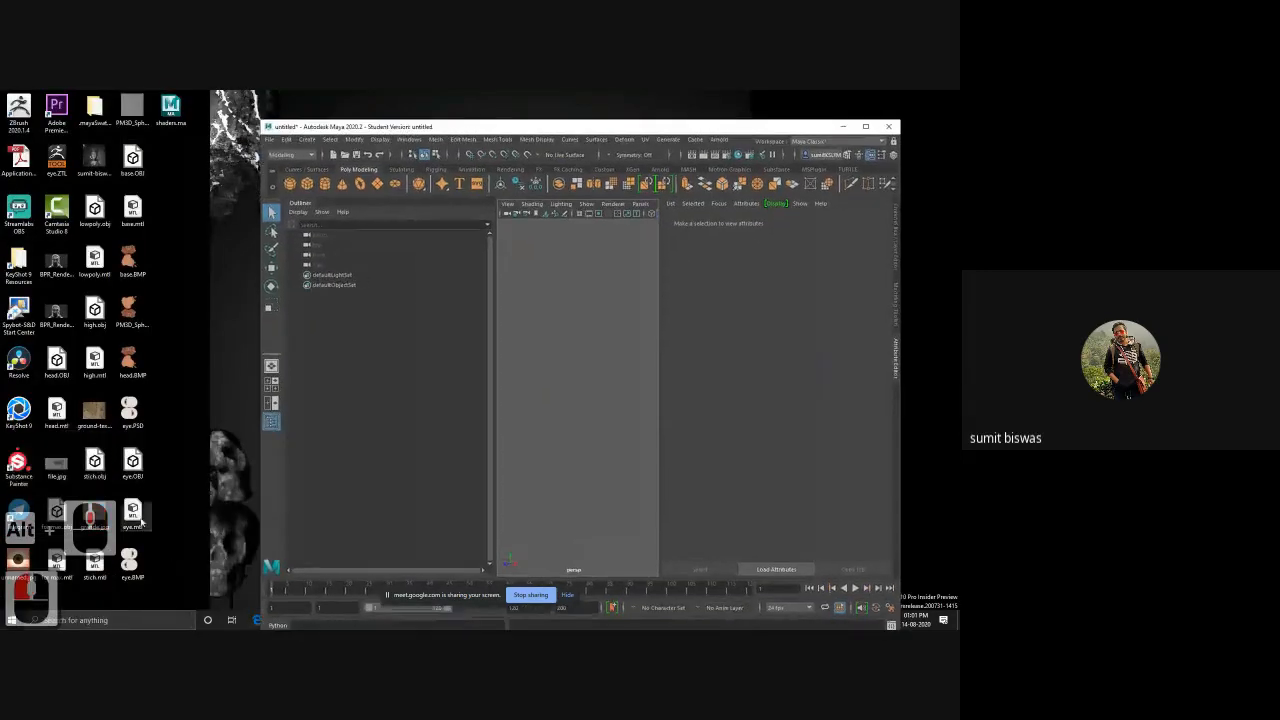
pyautogui.keyDown('ctrl'); pyautogui.click(133, 160); pyautogui.keyUp('ctrl')
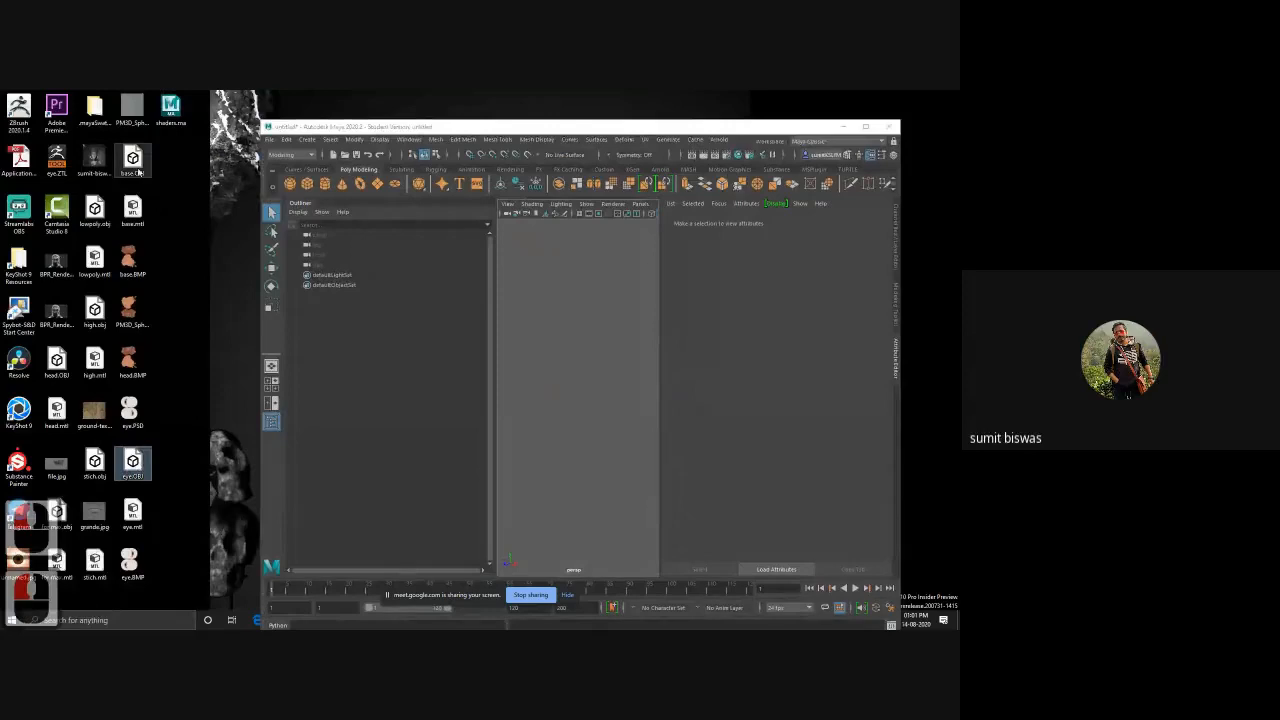
pyautogui.click(143, 464)
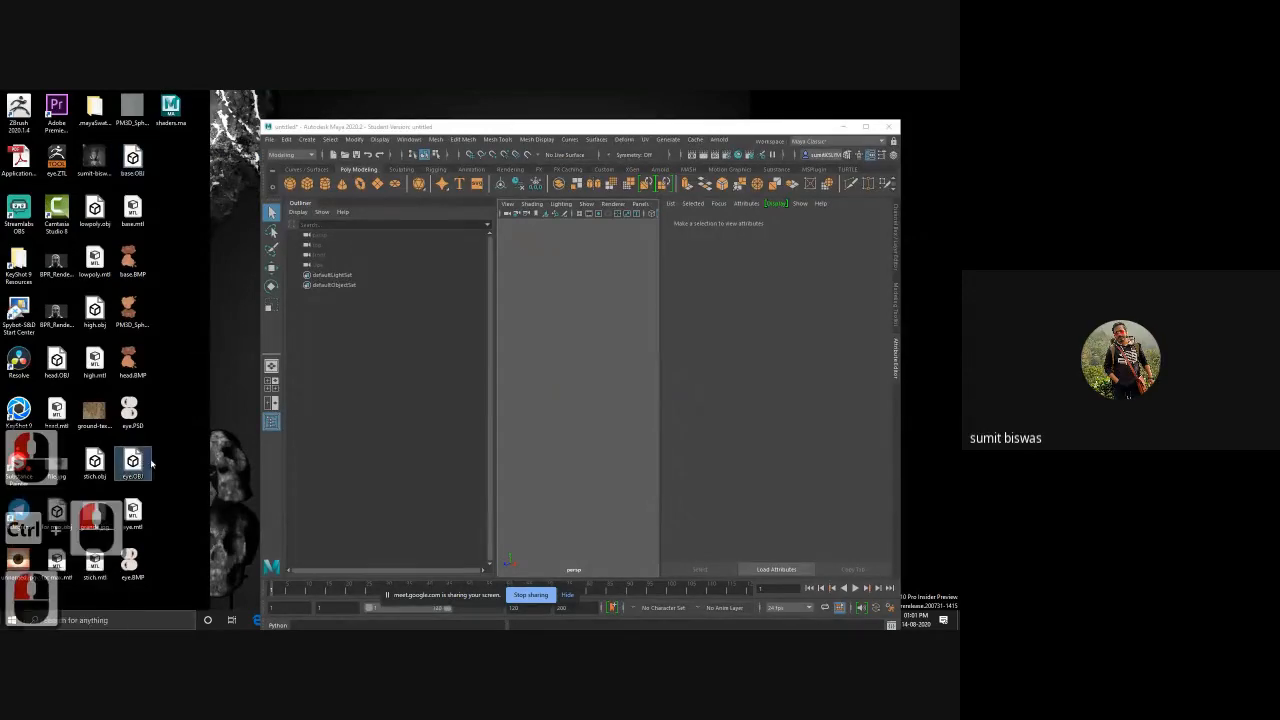
pyautogui.keyDown('ctrl'); pyautogui.click(56, 362); pyautogui.keyUp('ctrl')
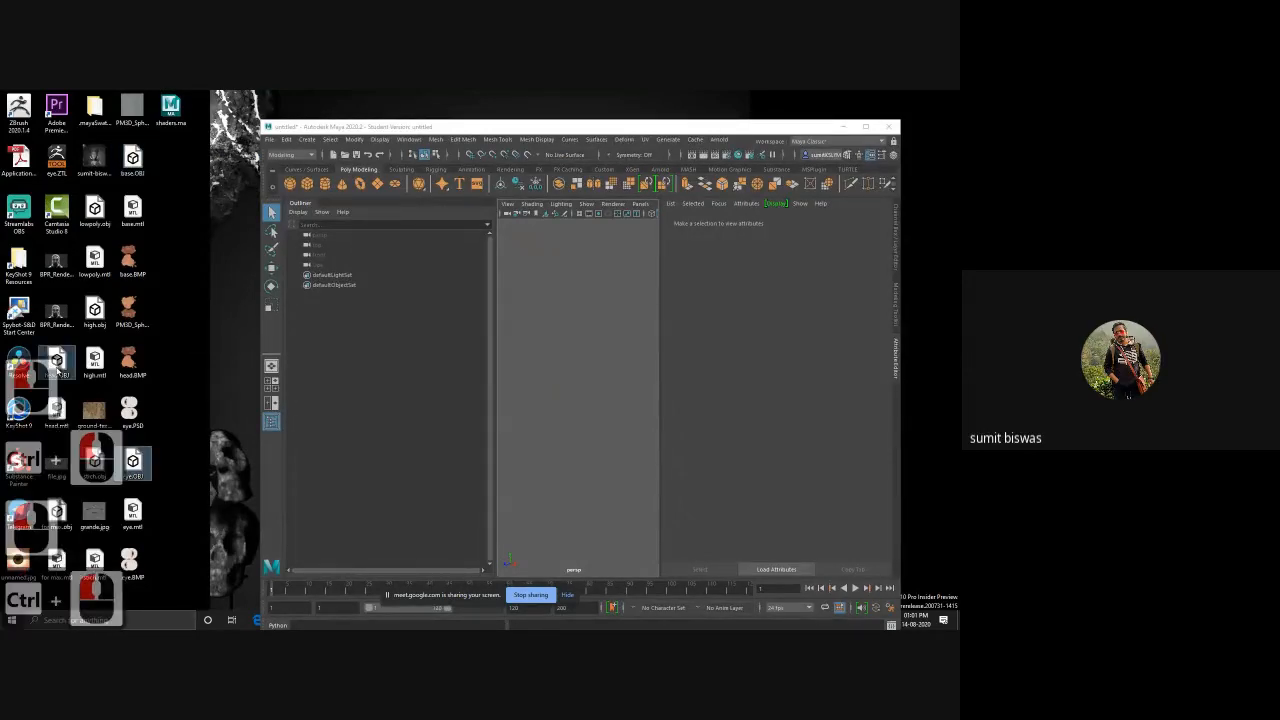
pyautogui.moveTo(56, 362); pyautogui.dragTo(560, 366)
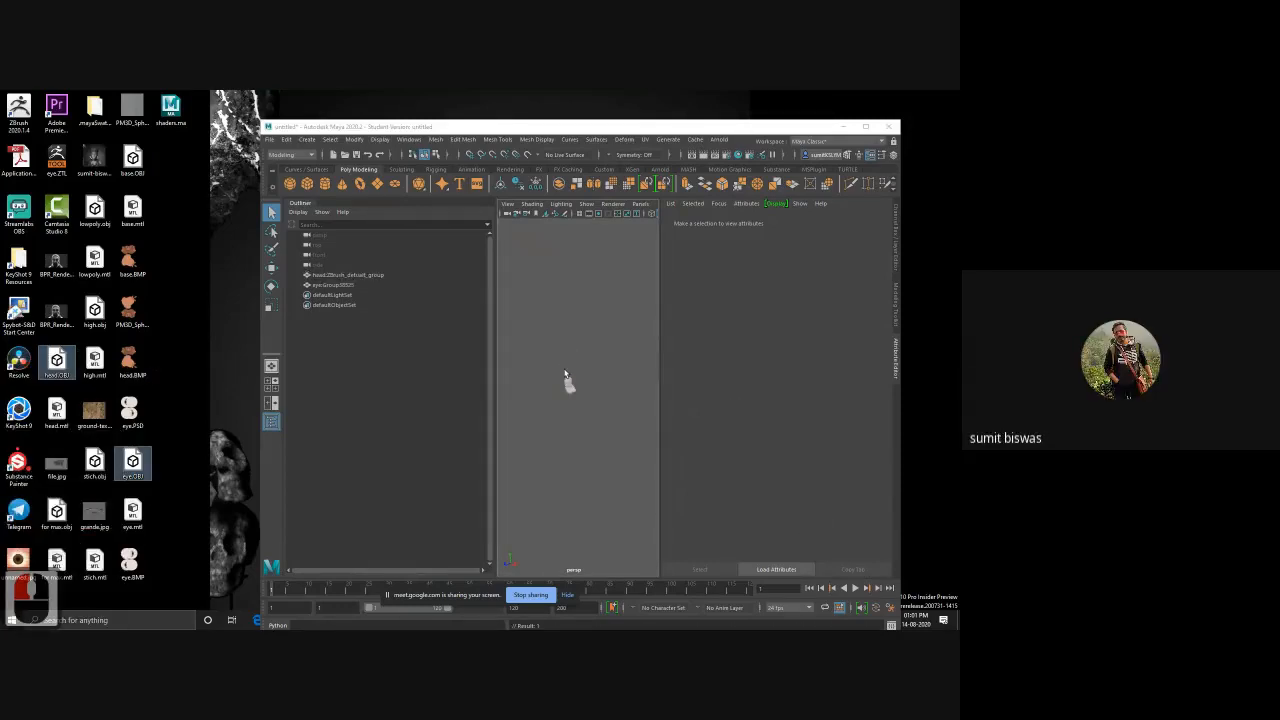
pyautogui.click(865, 126)
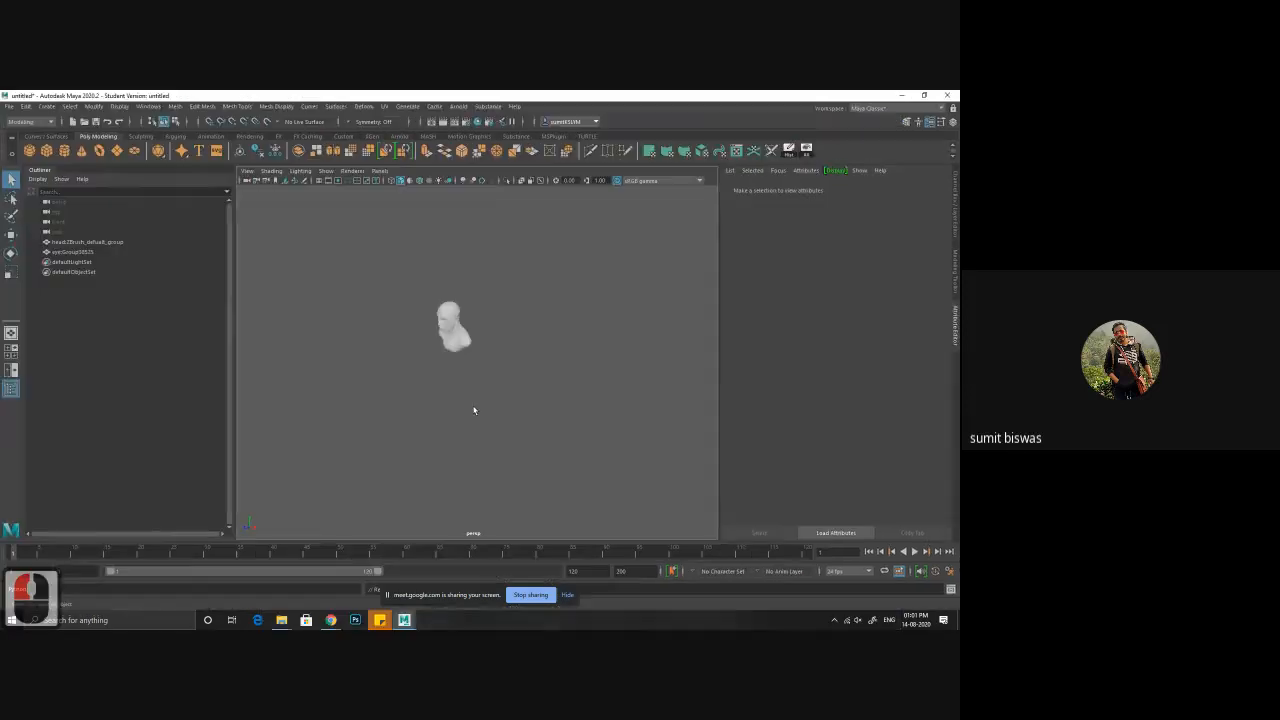
# - Frame the imported bust from the front and inspect the head mesh's wireframe
pyautogui.keyDown('alt'); pyautogui.moveTo(496, 375); pyautogui.dragTo(480, 371); pyautogui.keyUp('alt')
pyautogui.keyDown('alt'); pyautogui.moveTo(480, 371); pyautogui.dragTo(560, 477, button='right'); pyautogui.keyUp('alt')
pyautogui.keyDown('alt'); pyautogui.moveTo(400, 320); pyautogui.dragTo(525, 400, button='middle'); pyautogui.keyUp('alt')
pyautogui.keyDown('alt'); pyautogui.moveTo(500, 395); pyautogui.dragTo(566, 451, button='right'); pyautogui.keyUp('alt')
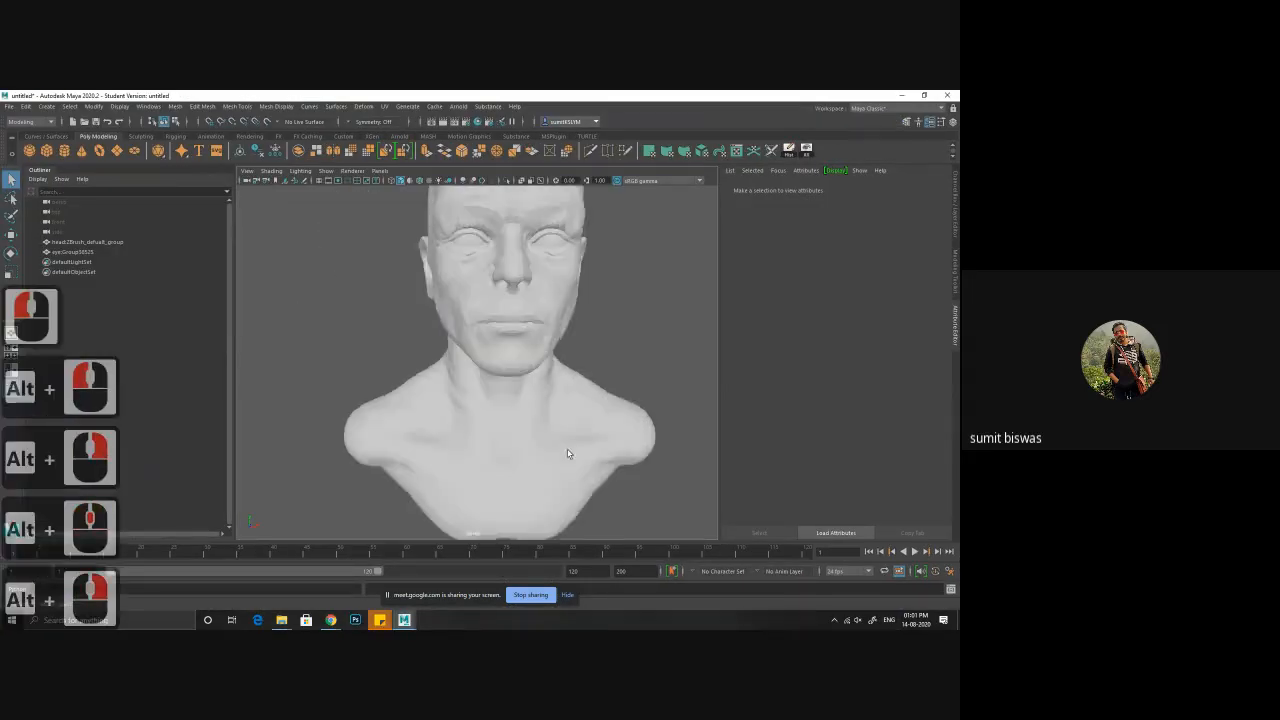
pyautogui.keyDown('alt'); pyautogui.moveTo(554, 388); pyautogui.dragTo(549, 416, button='middle'); pyautogui.keyUp('alt')
pyautogui.click(509, 355)
pyautogui.keyDown('alt'); pyautogui.moveTo(627, 366); pyautogui.dragTo(569, 337); pyautogui.keyUp('alt')
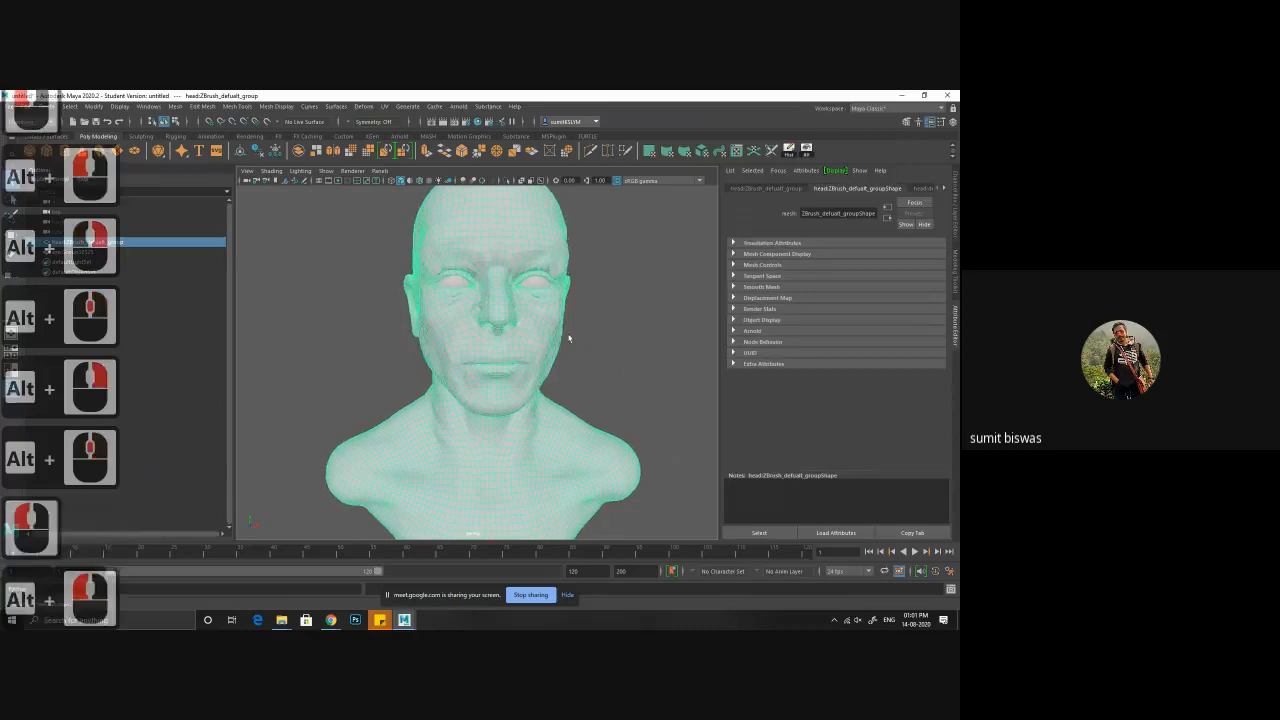
# - Select the eyeball mesh and examine up close how it sits inside the head's eye sockets
pyautogui.keyDown('alt'); pyautogui.moveTo(530, 300); pyautogui.dragTo(535, 362, button='middle'); pyautogui.keyUp('alt')
pyautogui.keyDown('alt'); pyautogui.moveTo(518, 350); pyautogui.dragTo(610, 345, button='right'); pyautogui.keyUp('alt')
pyautogui.click(629, 313)
pyautogui.keyDown('alt'); pyautogui.moveTo(589, 371); pyautogui.dragTo(472, 345); pyautogui.keyUp('alt')
pyautogui.keyDown('alt'); pyautogui.moveTo(455, 215); pyautogui.dragTo(492, 357, button='middle'); pyautogui.keyUp('alt')
pyautogui.keyDown('alt'); pyautogui.moveTo(492, 357); pyautogui.dragTo(505, 425, button='right'); pyautogui.keyUp('alt')
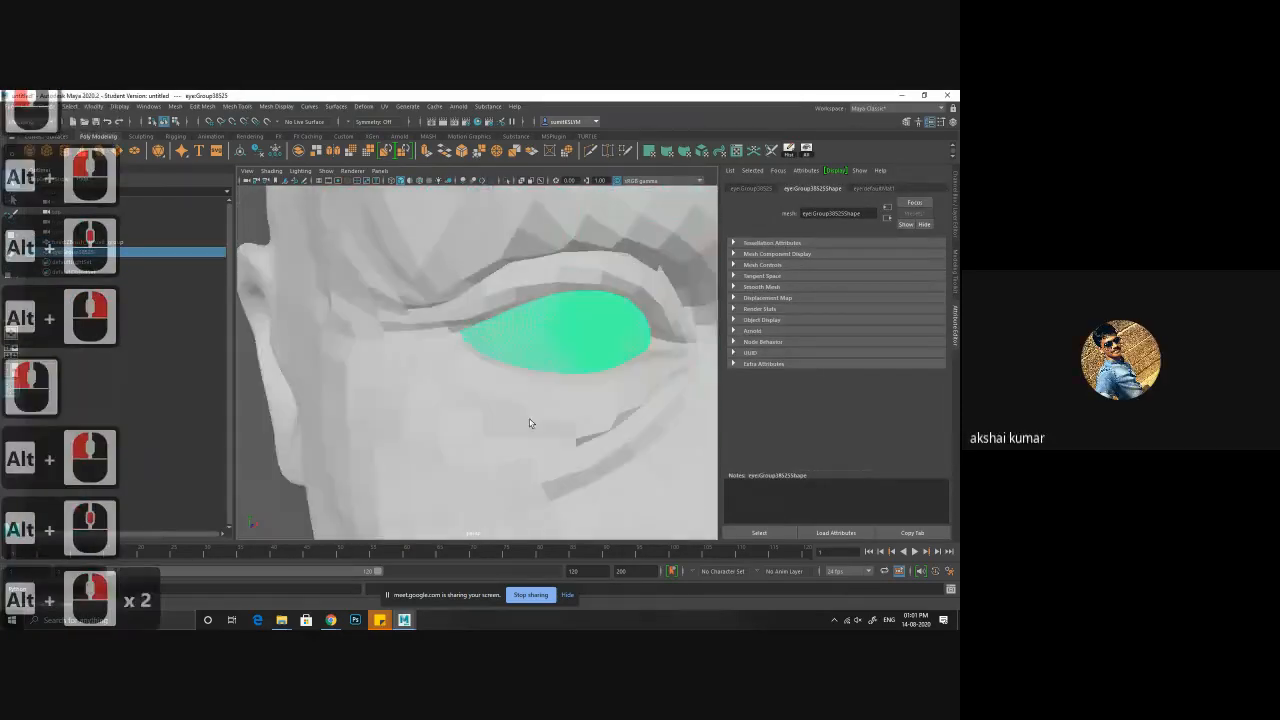
pyautogui.keyDown('alt'); pyautogui.moveTo(560, 390); pyautogui.dragTo(440, 405, button='middle'); pyautogui.keyUp('alt')
pyautogui.keyDown('alt'); pyautogui.moveTo(440, 405); pyautogui.dragTo(427, 437, button='right'); pyautogui.keyUp('alt')
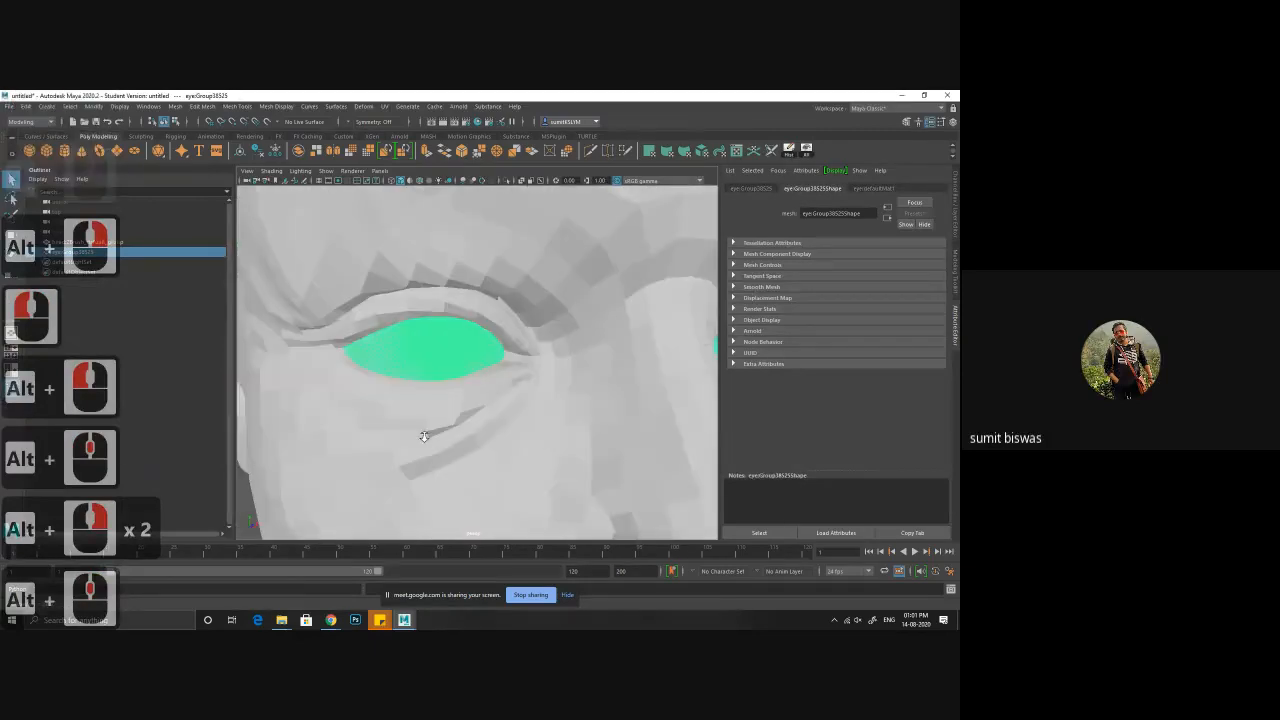
pyautogui.keyDown('alt'); pyautogui.moveTo(532, 436); pyautogui.dragTo(508, 424, button='right'); pyautogui.keyUp('alt')
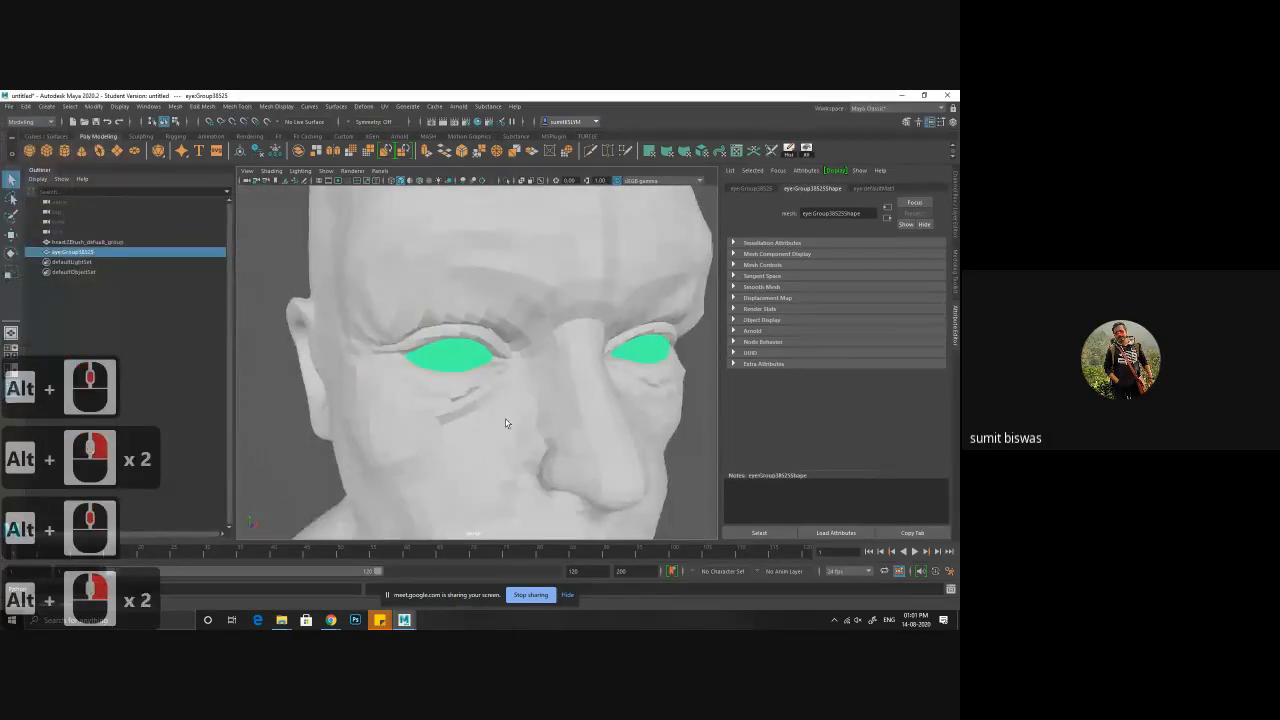
# - Delete the default materials that came in with the eye and head meshes, using Hypershade
pyautogui.click(478, 122)
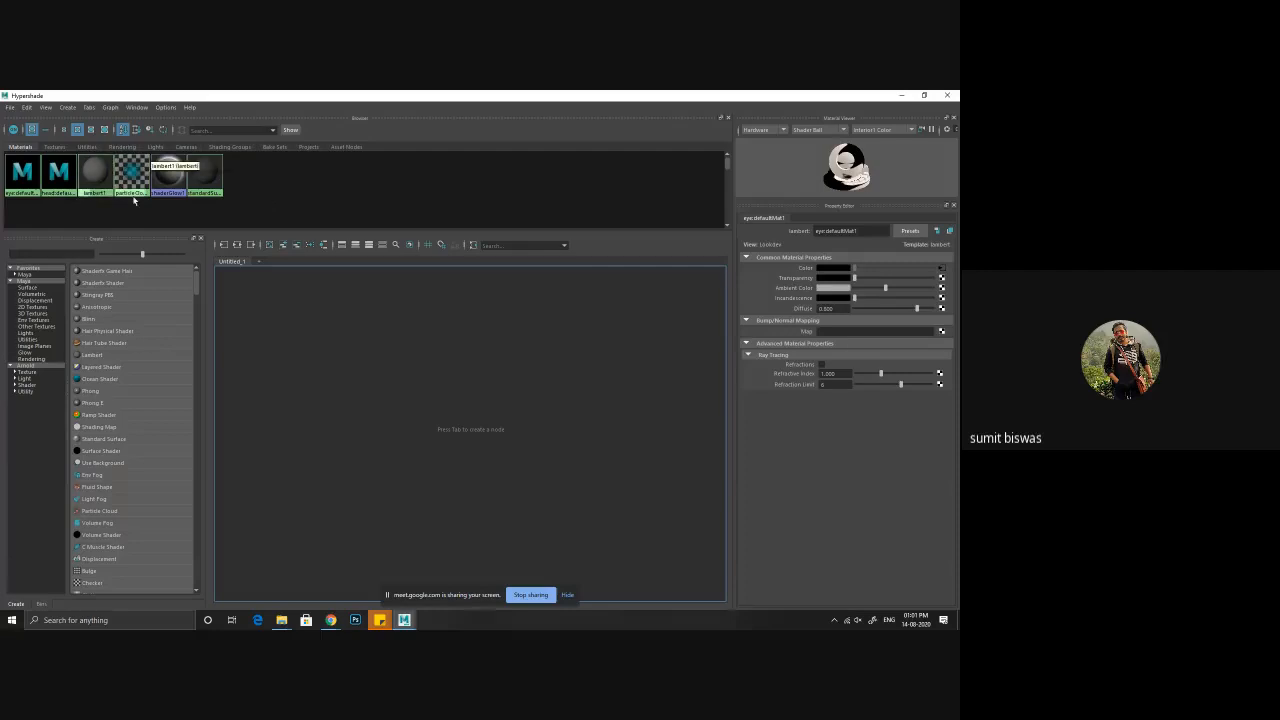
pyautogui.moveTo(236, 208); pyautogui.dragTo(6, 154)
pyautogui.press('Delete')
# - Import shaders.ma from the Desktop into Hypershade, continuing past the notice
pyautogui.click(11, 108)
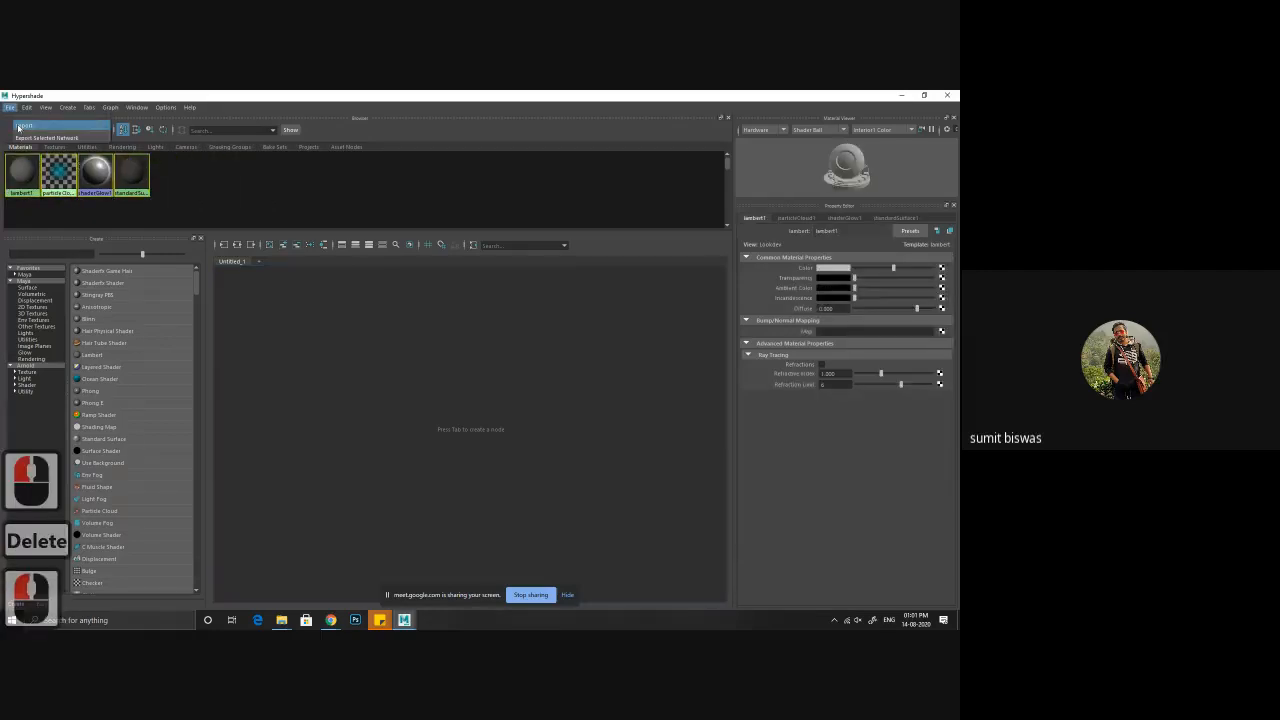
pyautogui.click(24, 126)
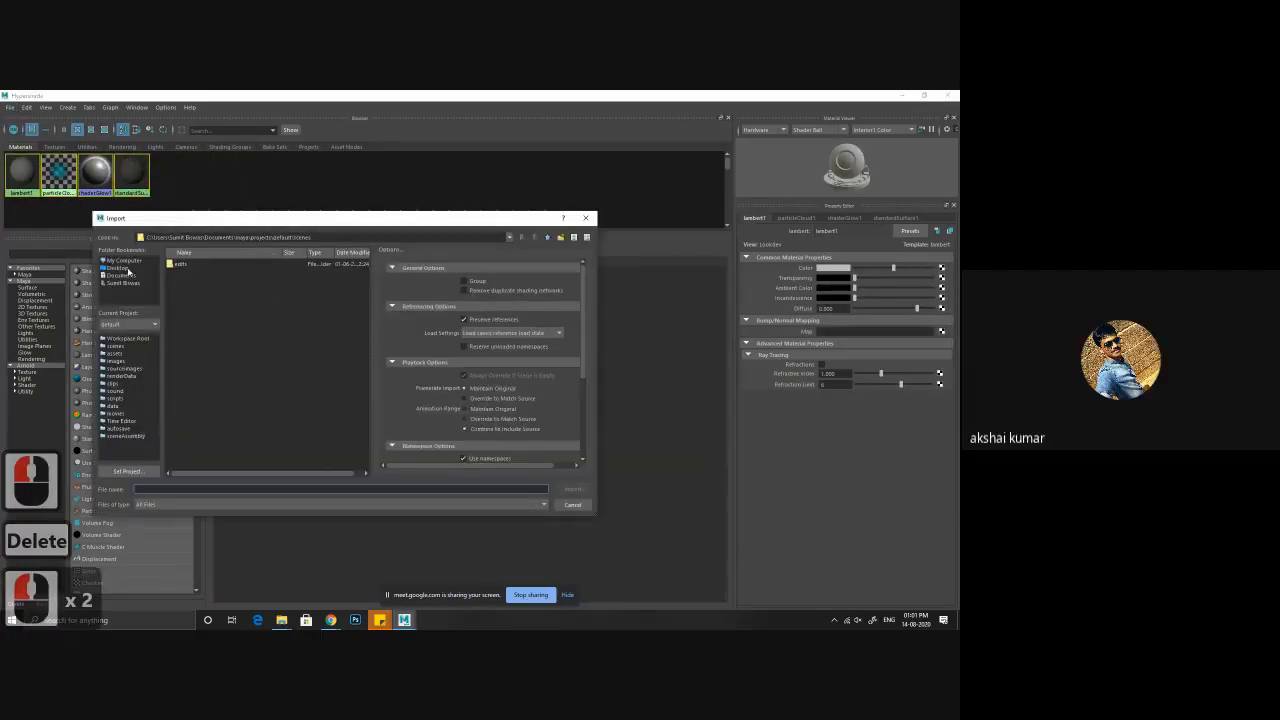
pyautogui.click(126, 269)
pyautogui.click(194, 489)
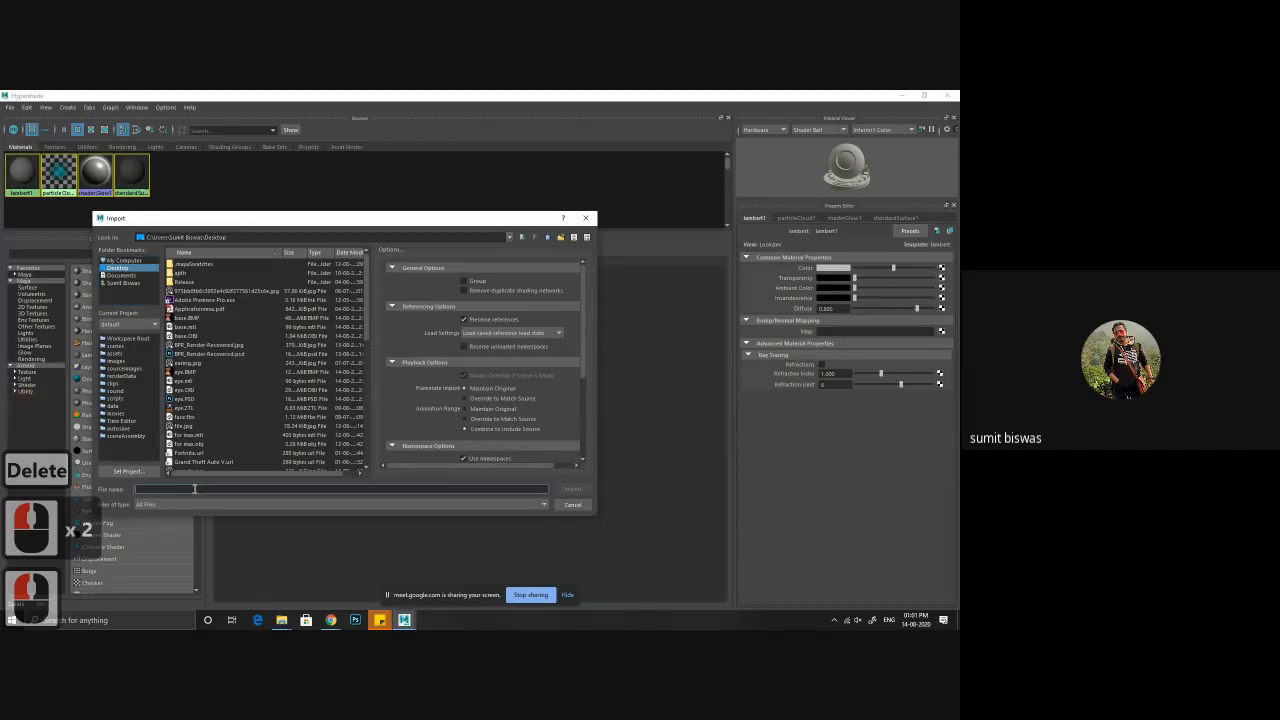
pyautogui.write('sha')
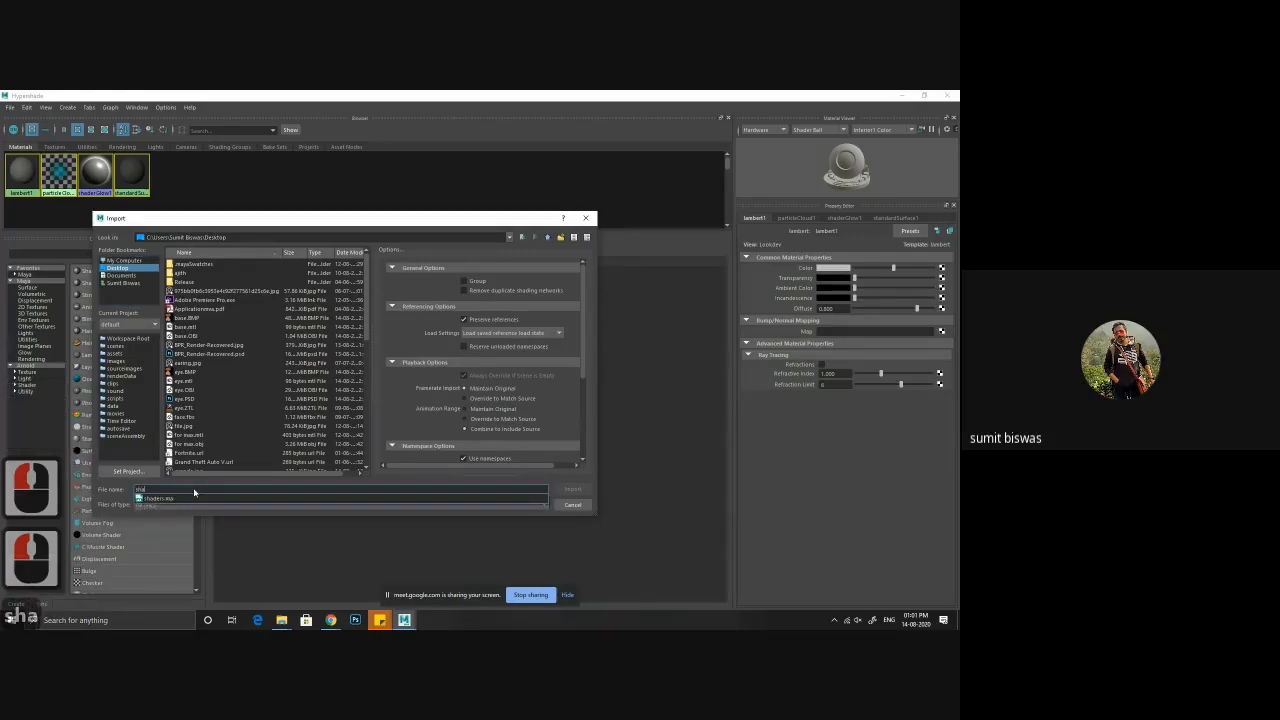
pyautogui.click(170, 497)
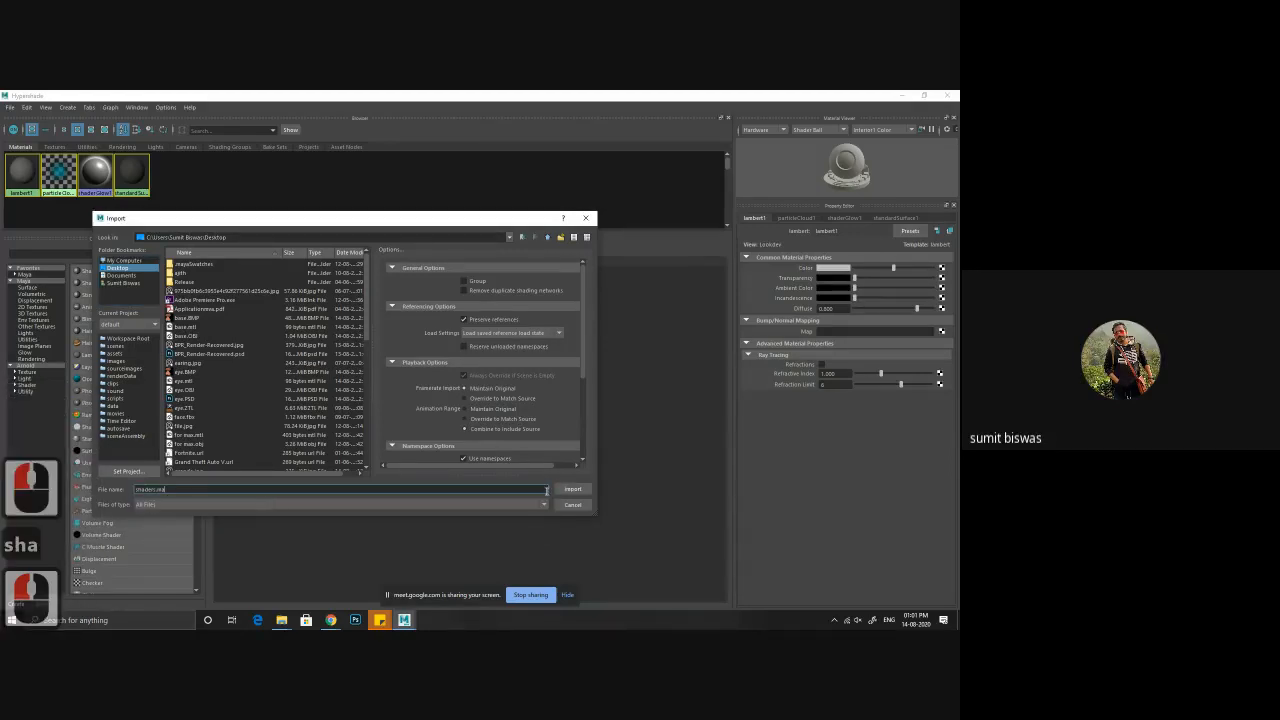
pyautogui.click(572, 489)
pyautogui.click(464, 365)
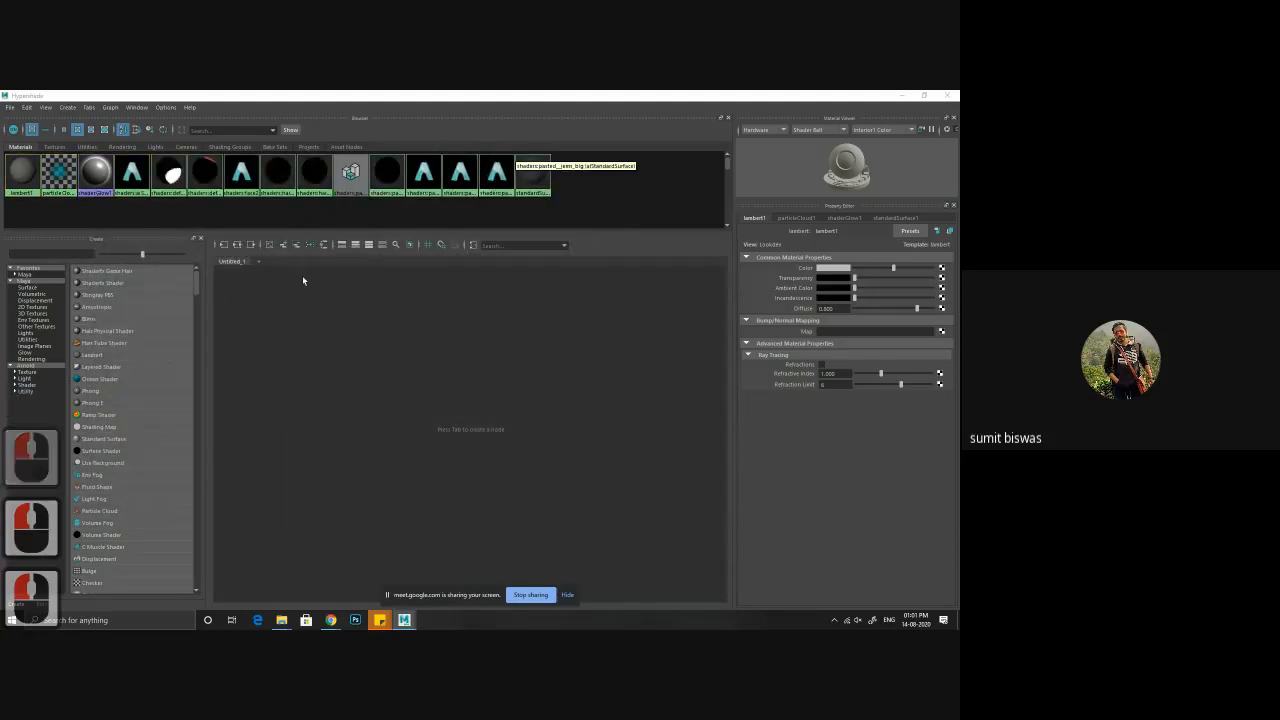
# - Move the Hypershade window so the bust stays in view above it, and select the head mesh
pyautogui.moveTo(89, 96); pyautogui.dragTo(311, 381)
pyautogui.keyDown('alt'); pyautogui.moveTo(540, 295); pyautogui.dragTo(471, 305, button='right'); pyautogui.keyUp('alt')
pyautogui.keyDown('alt'); pyautogui.moveTo(471, 305); pyautogui.dragTo(410, 220, button='middle'); pyautogui.keyUp('alt')
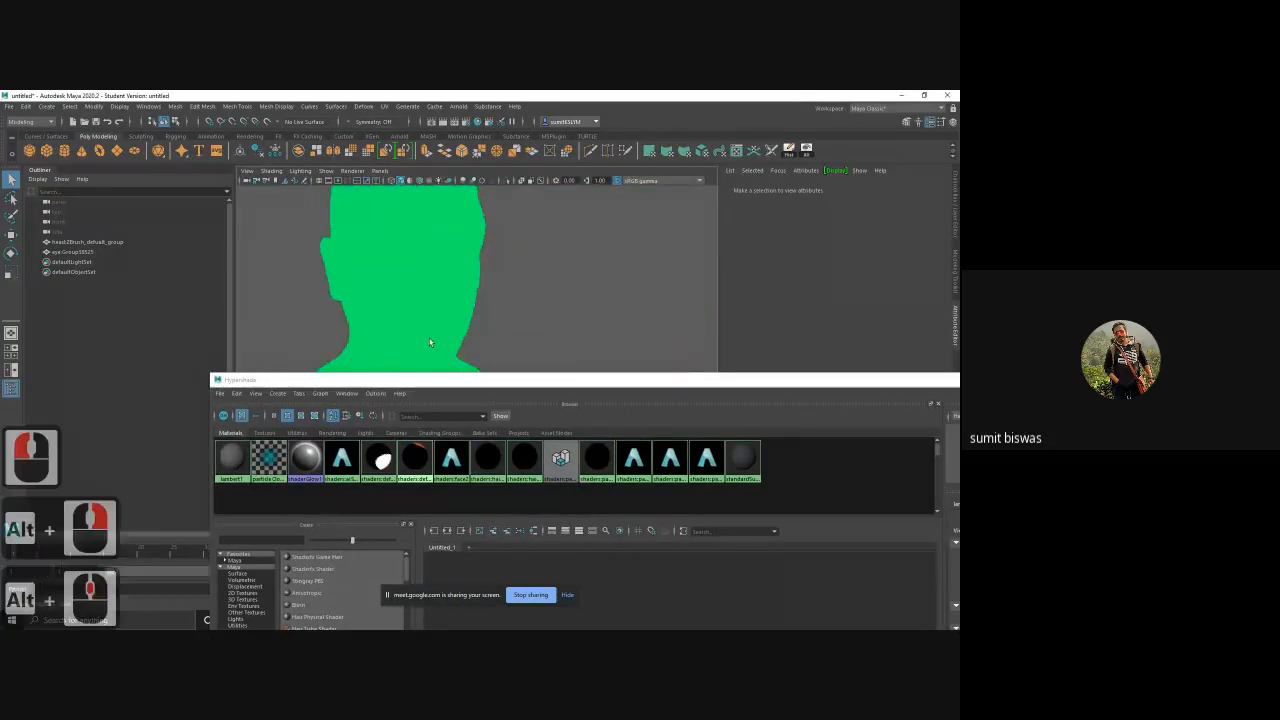
pyautogui.click(452, 466)
pyautogui.click(408, 282)
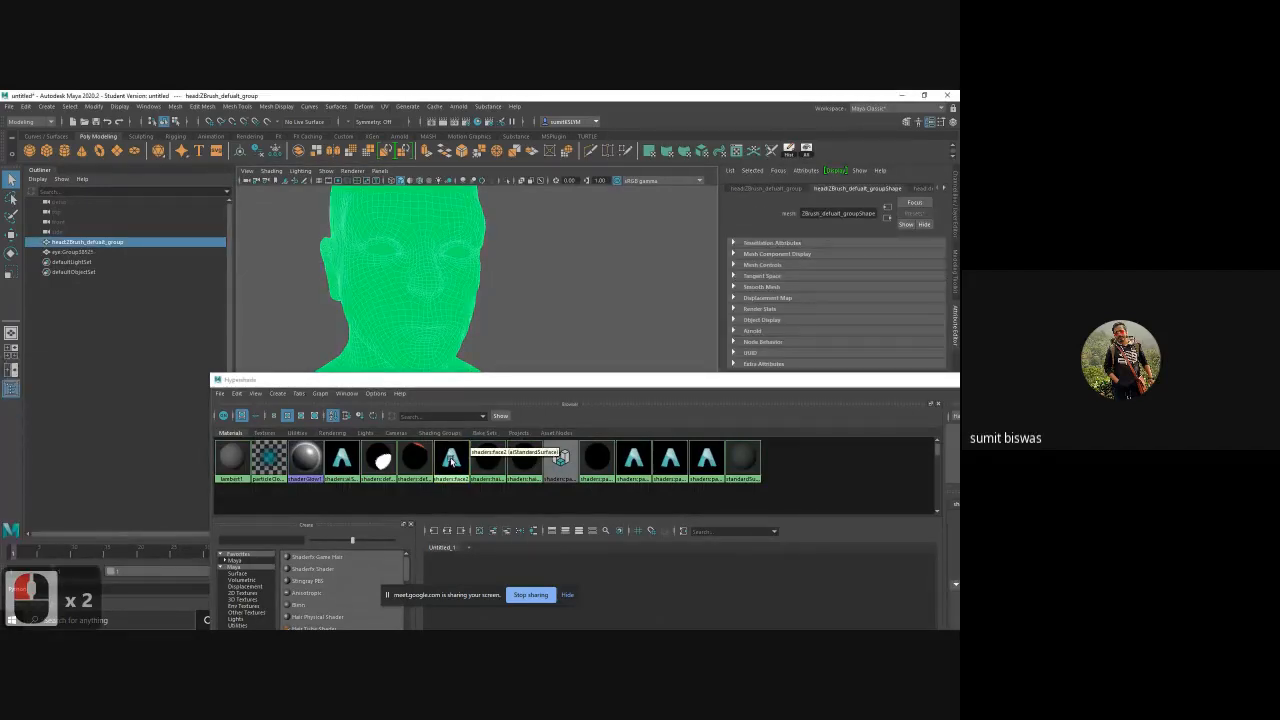
# - Try to assign the imported face2 shader to the selected head mesh
pyautogui.moveTo(451, 461); pyautogui.dragTo(450, 389, button='right')
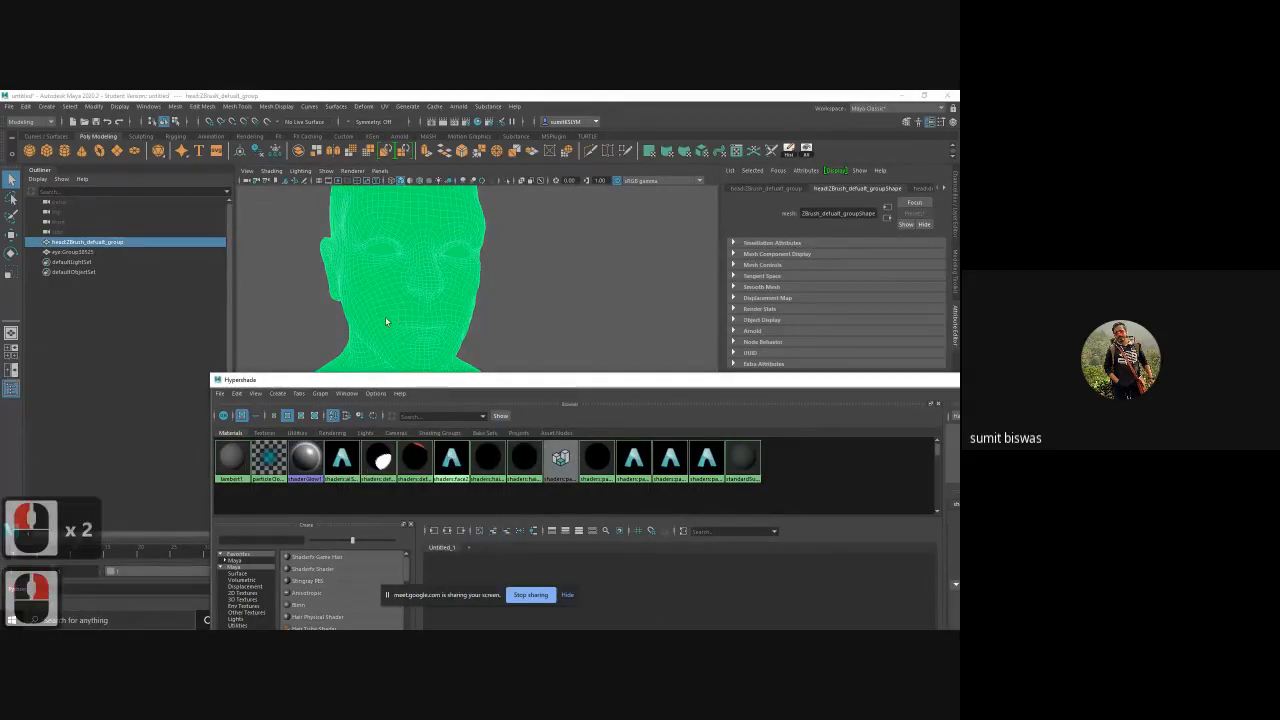
pyautogui.keyDown('alt'); pyautogui.moveTo(386, 321); pyautogui.dragTo(410, 314); pyautogui.keyUp('alt')
pyautogui.moveTo(451, 458); pyautogui.dragTo(450, 388, button='right')
pyautogui.keyDown('alt'); pyautogui.moveTo(449, 366); pyautogui.dragTo(443, 331, button='middle'); pyautogui.keyUp('alt')
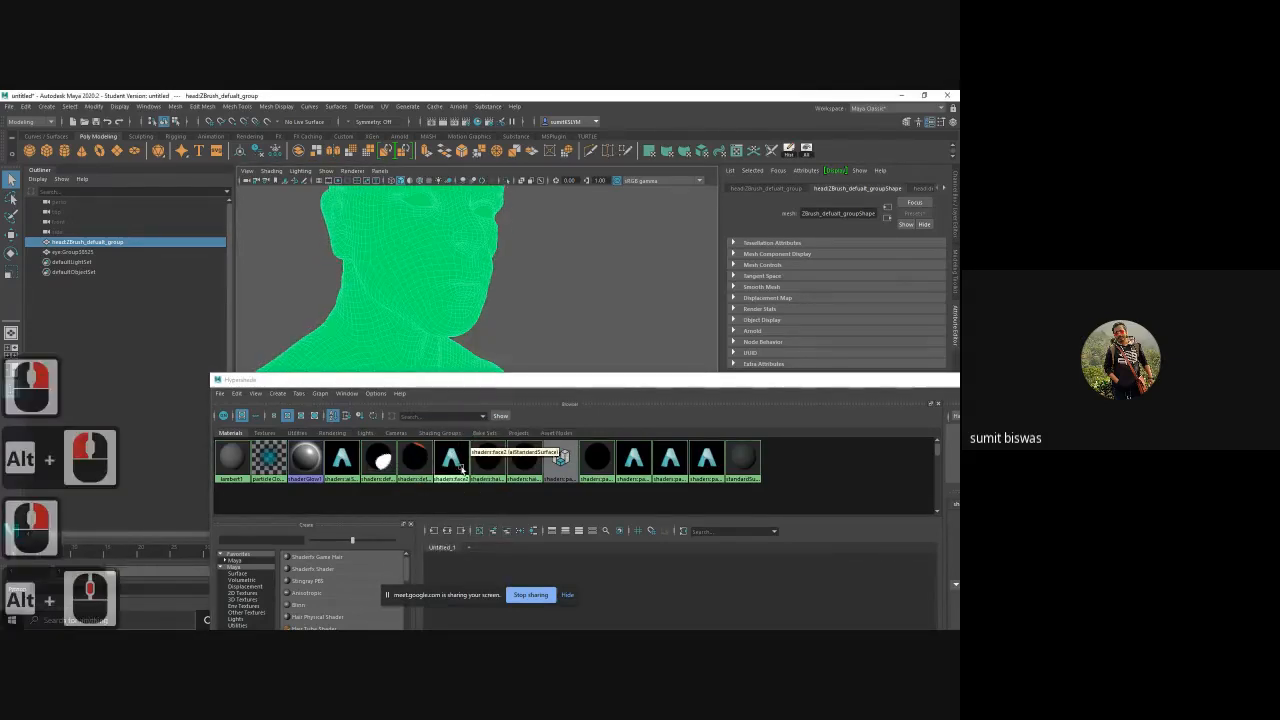
# - Graph the imported face2 shader's network in Hypershade, keeping both the network and the head in view
pyautogui.moveTo(452, 462); pyautogui.dragTo(455, 484, button='right')
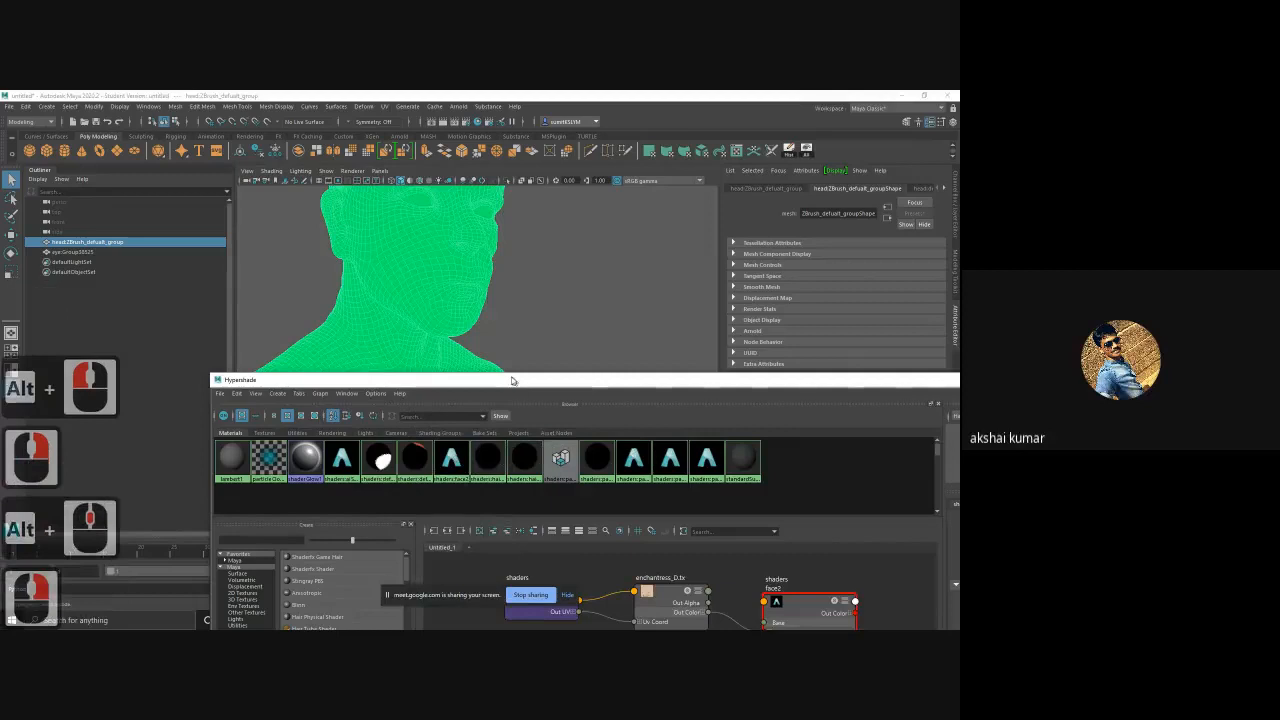
pyautogui.moveTo(512, 380); pyautogui.dragTo(368, 333)
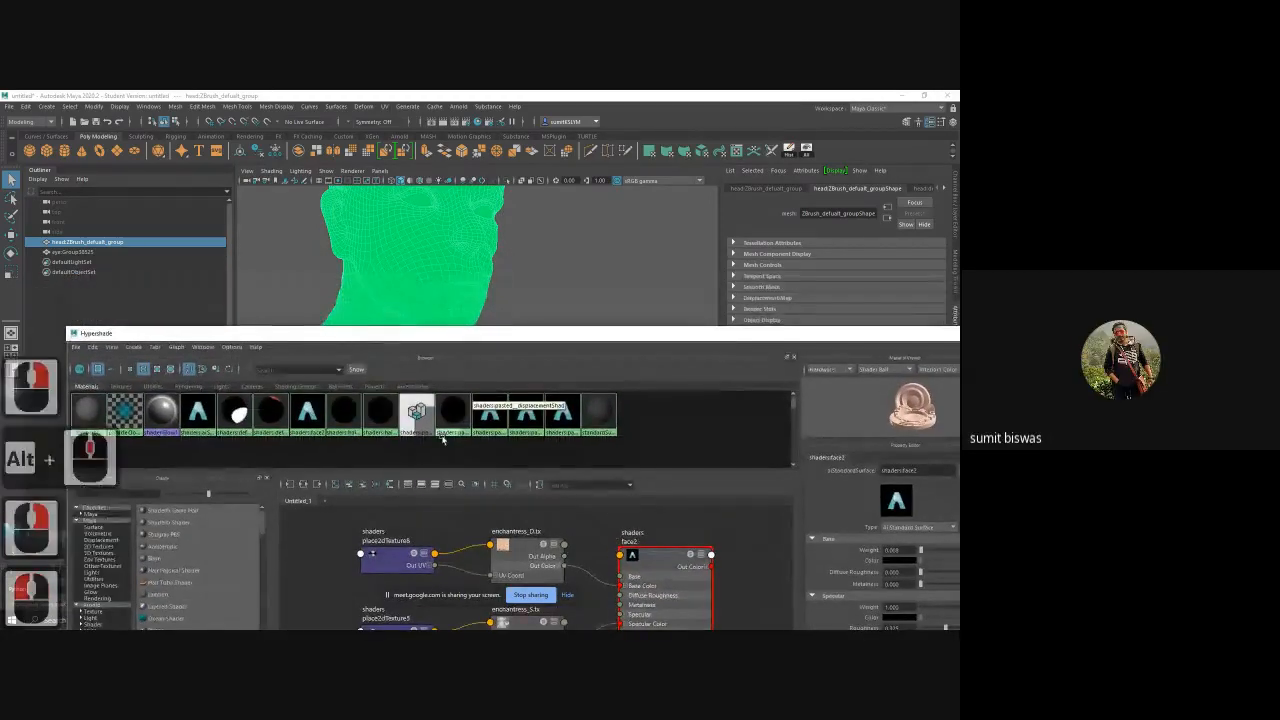
pyautogui.keyDown('alt'); pyautogui.moveTo(460, 312); pyautogui.dragTo(469, 272, button='middle'); pyautogui.keyUp('alt')
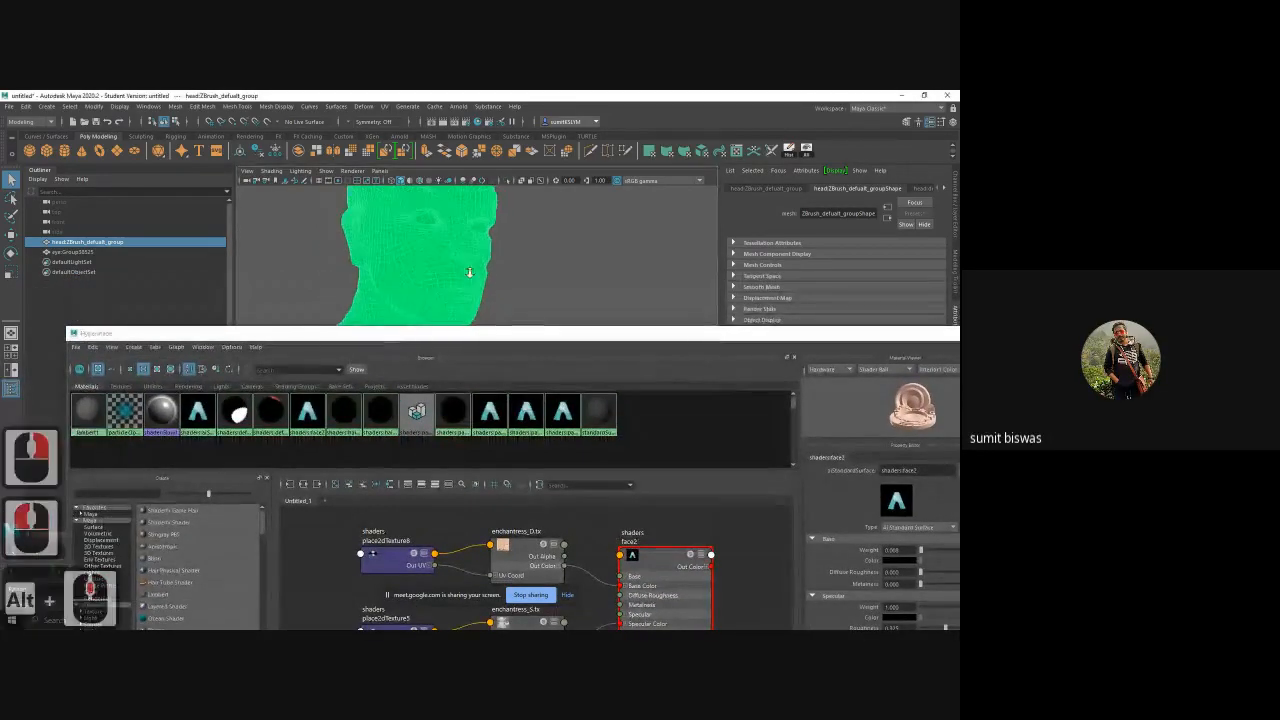
pyautogui.keyDown('alt'); pyautogui.moveTo(469, 272); pyautogui.dragTo(563, 286, button='right'); pyautogui.keyUp('alt')
pyautogui.keyDown('alt'); pyautogui.moveTo(563, 286); pyautogui.dragTo(546, 234, button='middle'); pyautogui.keyUp('alt')
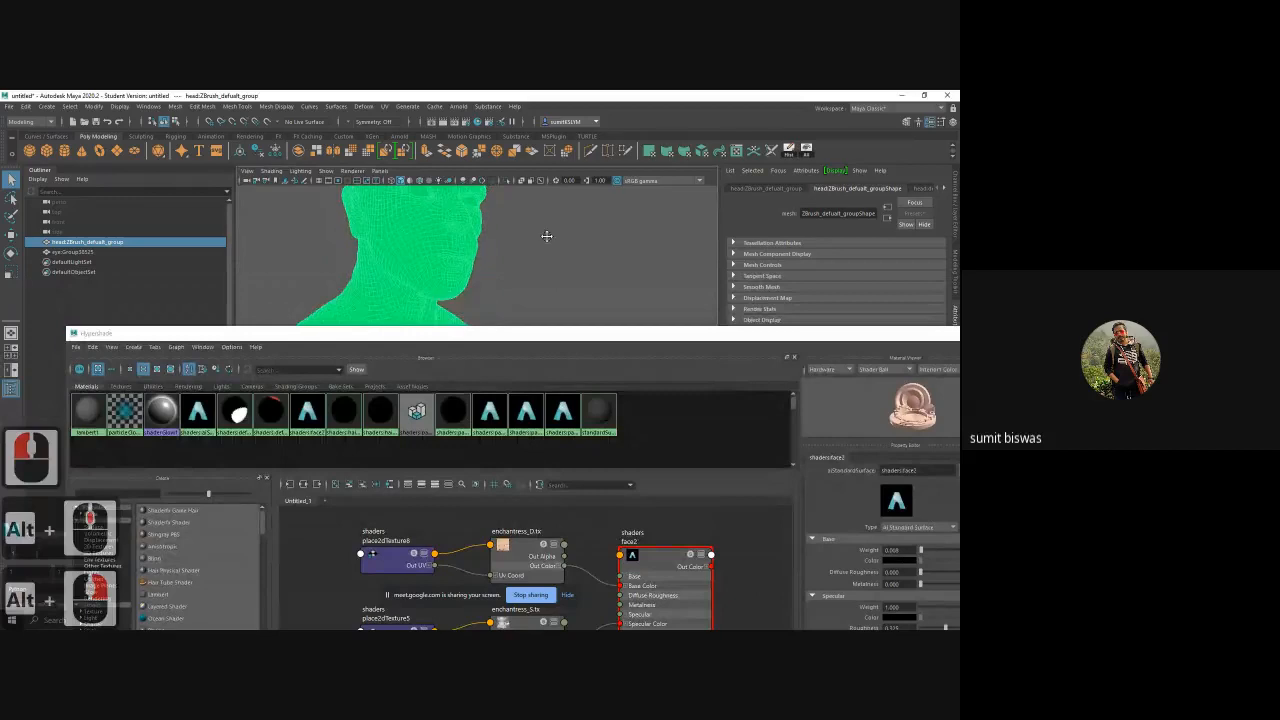
# - Assign a new Lambert material to the head mesh
pyautogui.rightClick(404, 231)
pyautogui.click(411, 246)
pyautogui.rightClick(412, 247)
pyautogui.click(412, 247)
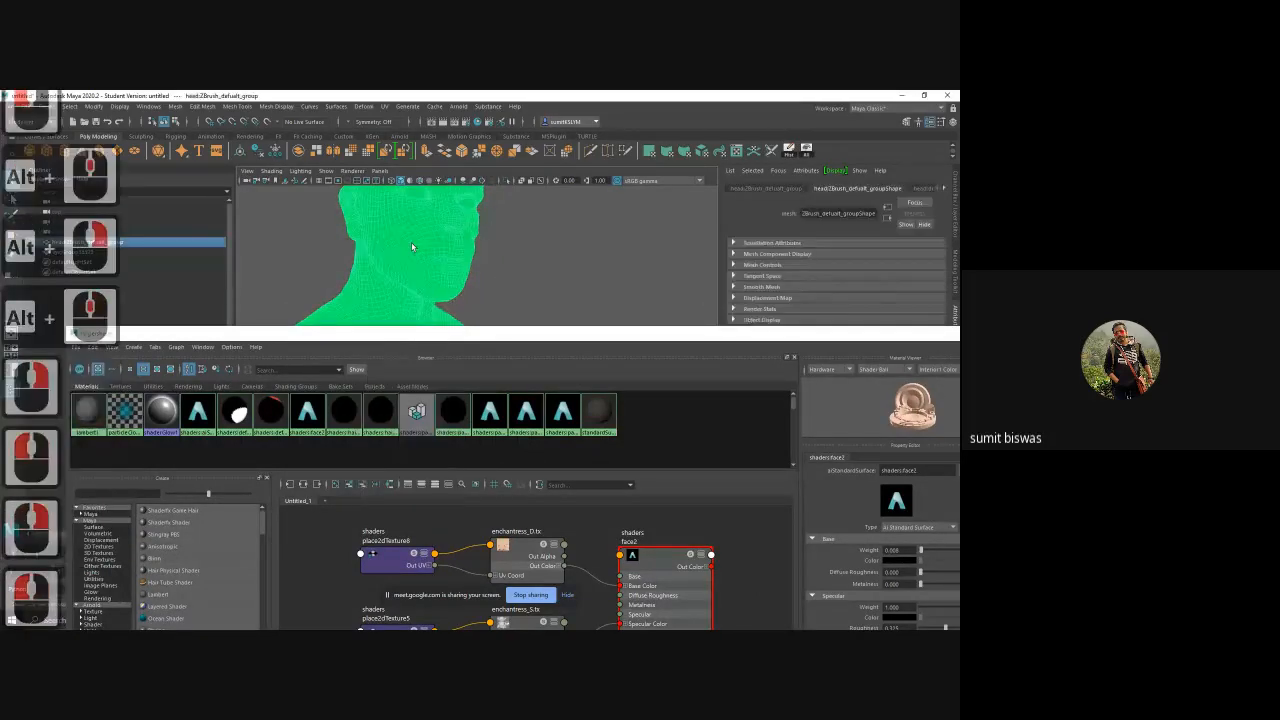
pyautogui.rightClick(422, 257)
pyautogui.moveTo(421, 534)
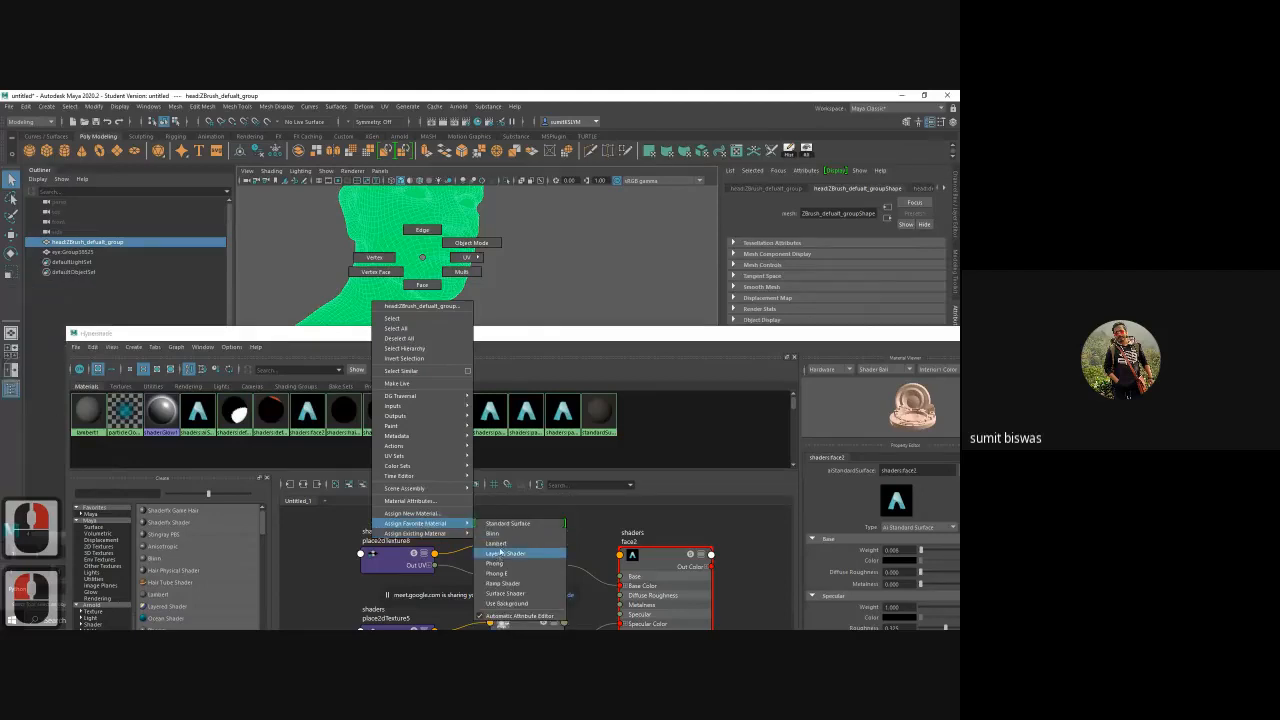
pyautogui.click(495, 543)
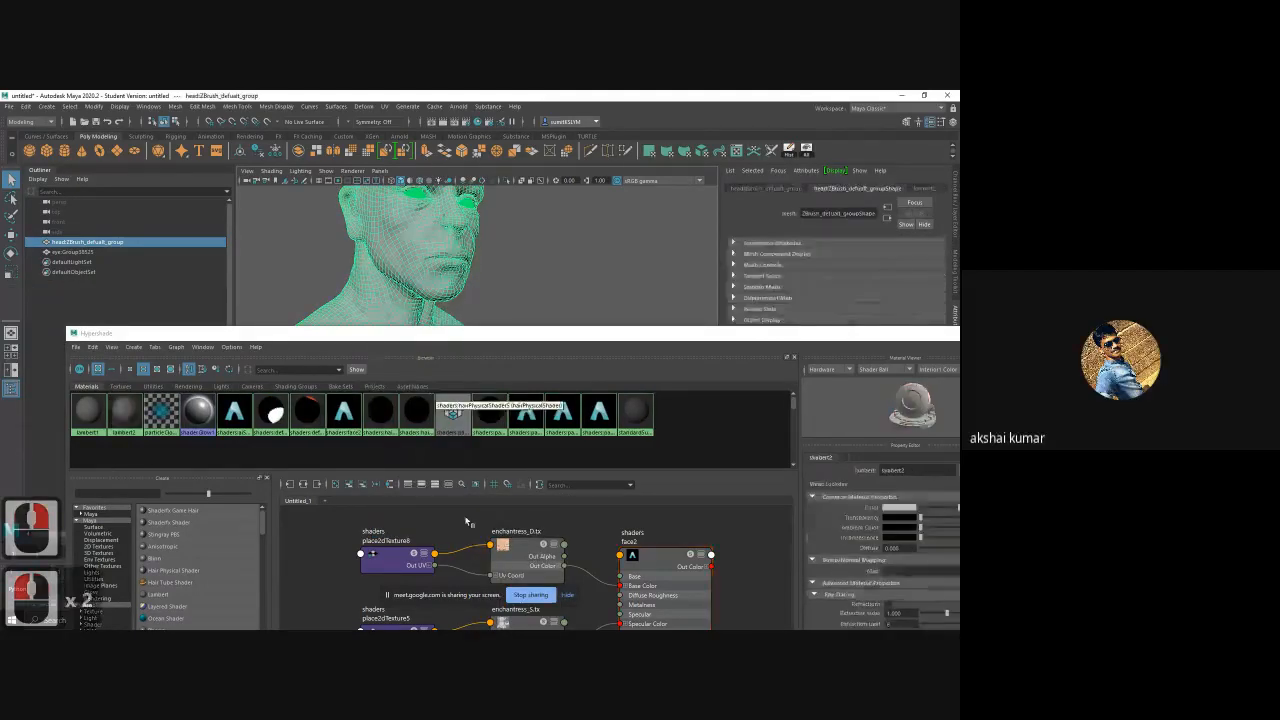
# - Assign the imported face2 shader to the head mesh and check the shaded face from the front
pyautogui.moveTo(341, 420); pyautogui.dragTo(341, 370, button='right')
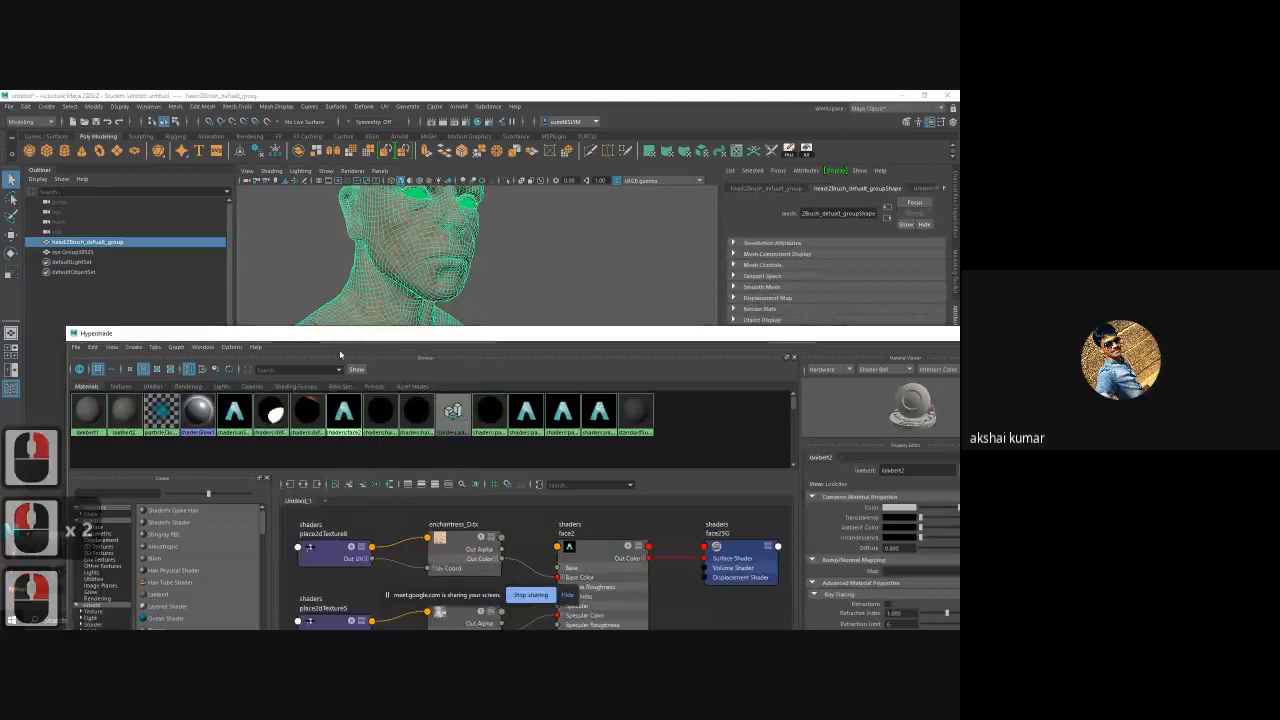
pyautogui.click(520, 262)
pyautogui.keyDown('alt'); pyautogui.moveTo(442, 277); pyautogui.dragTo(466, 266); pyautogui.keyUp('alt')
pyautogui.keyDown('alt'); pyautogui.moveTo(466, 266); pyautogui.dragTo(458, 262, button='middle'); pyautogui.keyUp('alt')
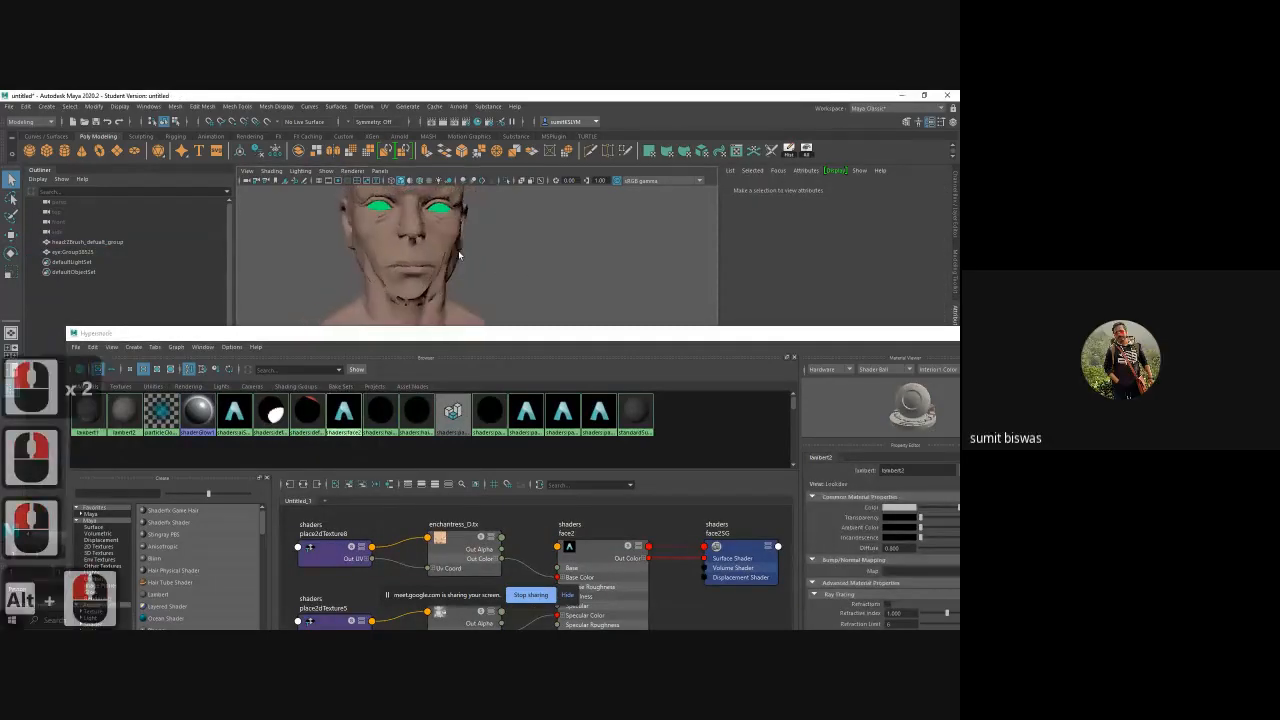
# - Select the imported eyeball mesh in the head's eye sockets and duplicate it
pyautogui.keyDown('alt'); pyautogui.moveTo(458, 262); pyautogui.dragTo(432, 258, button='right'); pyautogui.keyUp('alt')
pyautogui.keyDown('alt'); pyautogui.moveTo(432, 258); pyautogui.dragTo(468, 325, button='middle'); pyautogui.keyUp('alt')
pyautogui.moveTo(457, 334); pyautogui.dragTo(442, 423)
pyautogui.keyDown('alt'); pyautogui.moveTo(428, 270); pyautogui.dragTo(440, 240, button='right'); pyautogui.keyUp('alt')
pyautogui.keyDown('alt'); pyautogui.moveTo(425, 235); pyautogui.dragTo(472, 354, button='middle'); pyautogui.keyUp('alt')
pyautogui.keyDown('alt'); pyautogui.moveTo(472, 354); pyautogui.dragTo(528, 324); pyautogui.keyUp('alt')
pyautogui.click(592, 304)
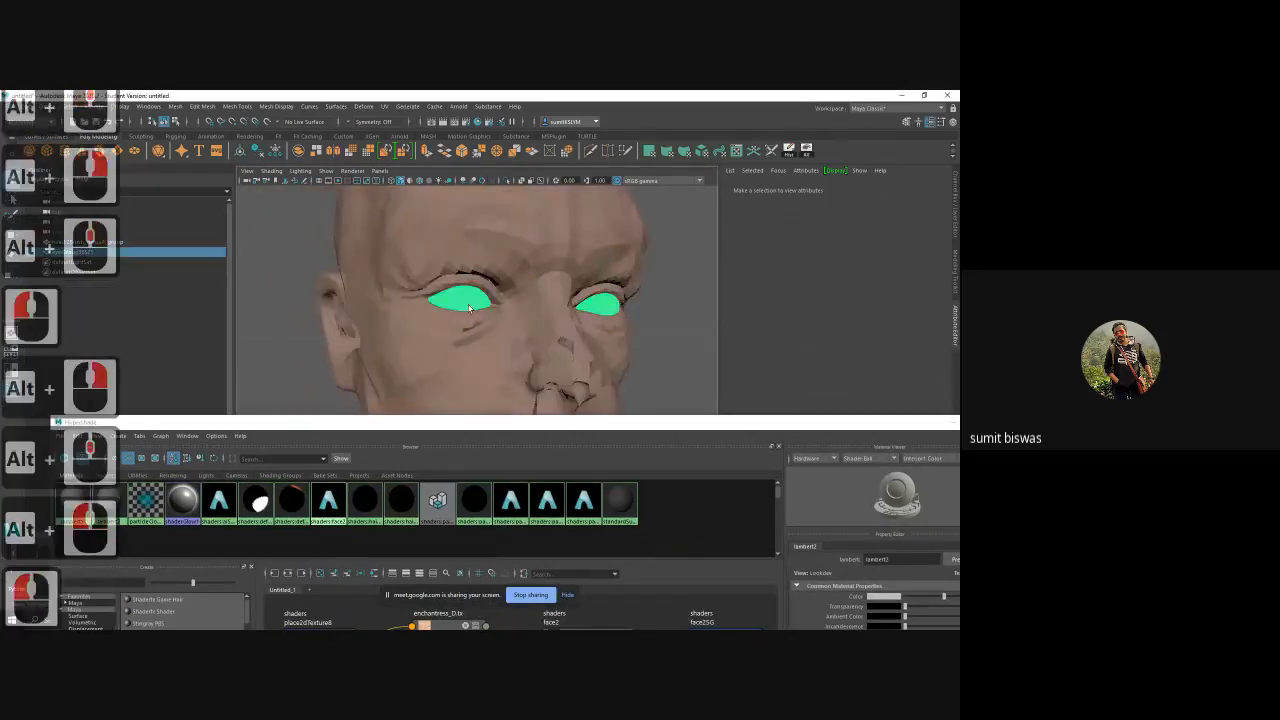
pyautogui.keyDown('alt'); pyautogui.moveTo(553, 332); pyautogui.dragTo(500, 300, button='middle'); pyautogui.keyUp('alt')
pyautogui.keyDown('alt'); pyautogui.moveTo(500, 300); pyautogui.dragTo(475, 339, button='right'); pyautogui.keyUp('alt')
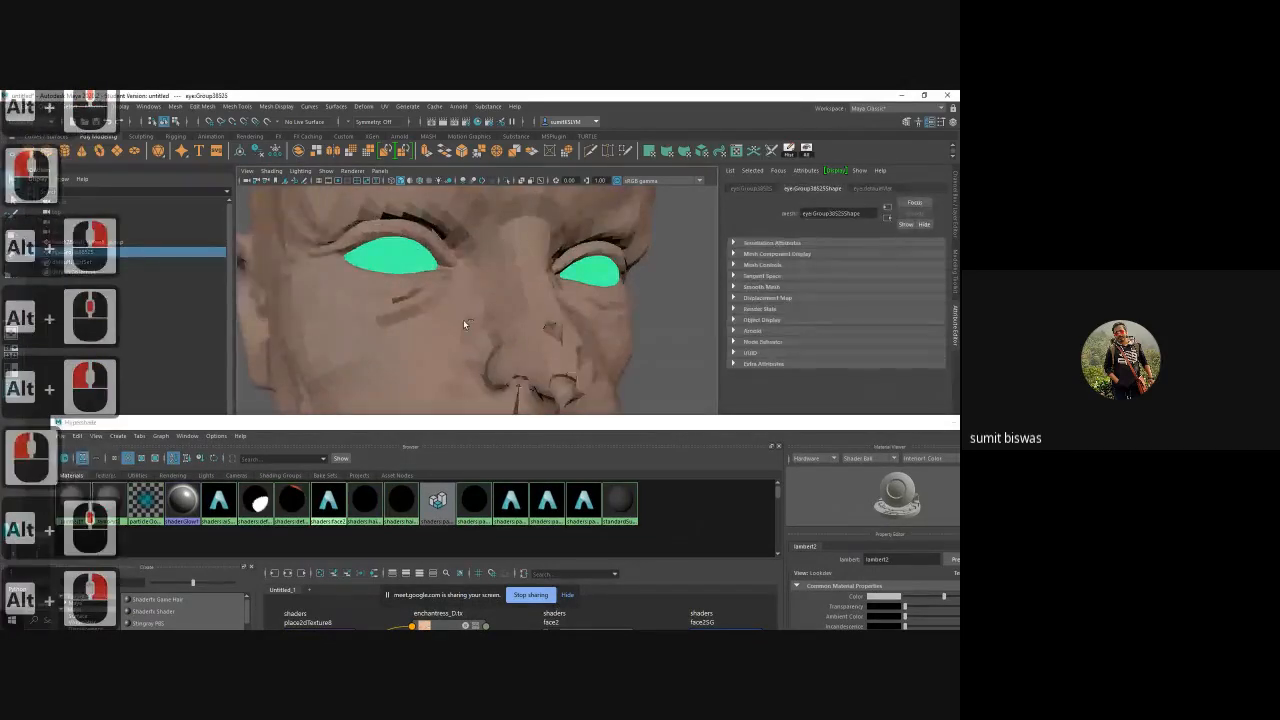
pyautogui.hotkey('ctrl', 'd')
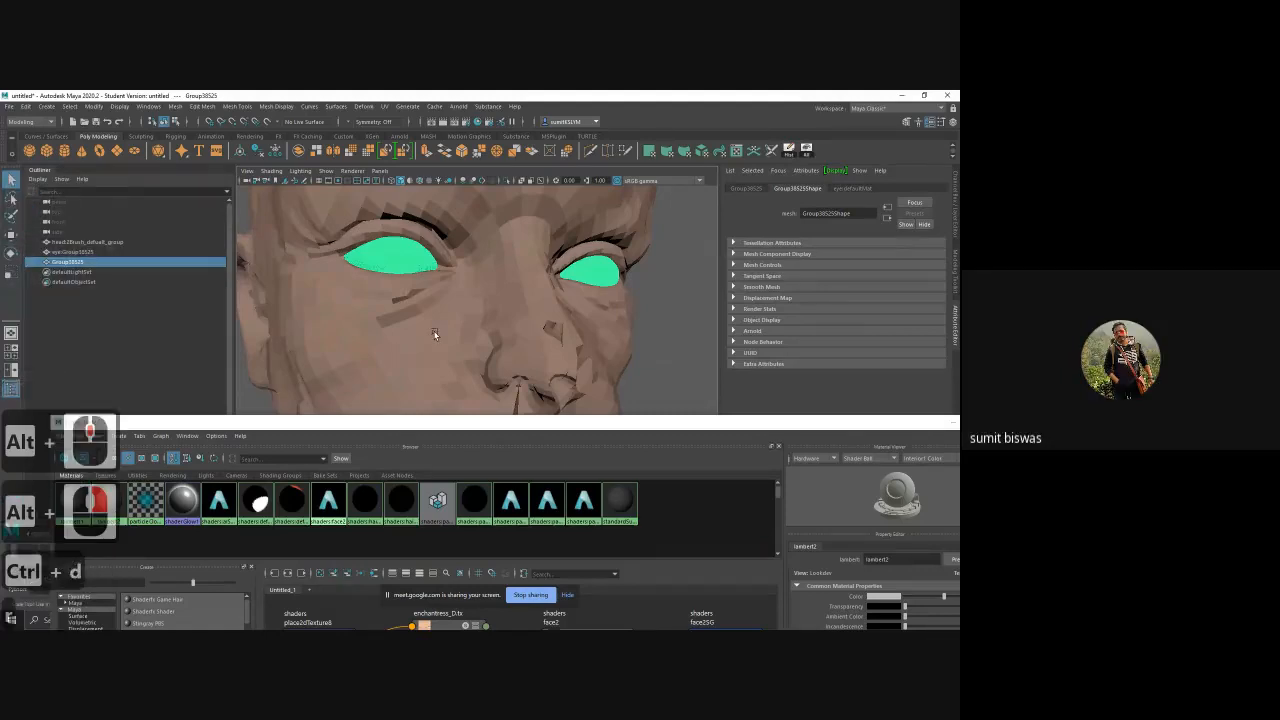
# - Isolate the duplicated eyeball mesh and delete all faces of one of its two eyeballs
pyautogui.press('r')
pyautogui.keyDown('alt'); pyautogui.moveTo(434, 335); pyautogui.dragTo(420, 261); pyautogui.keyUp('alt')
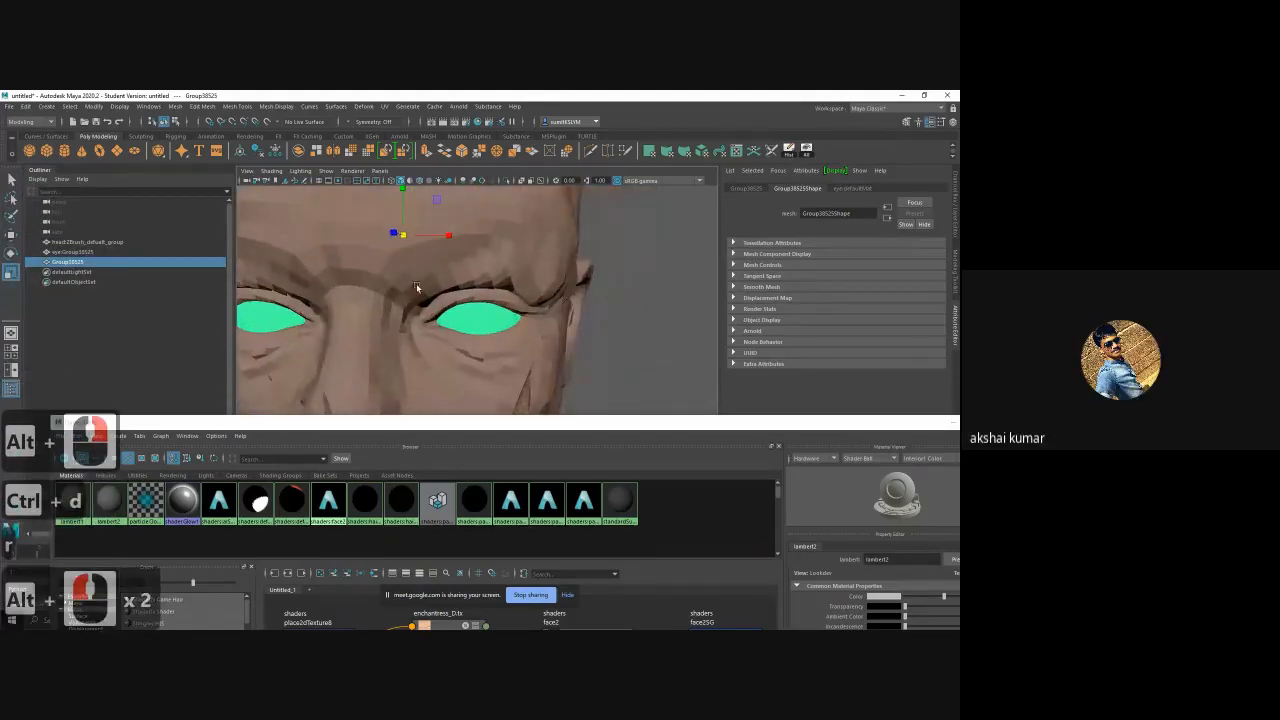
pyautogui.click(148, 106)
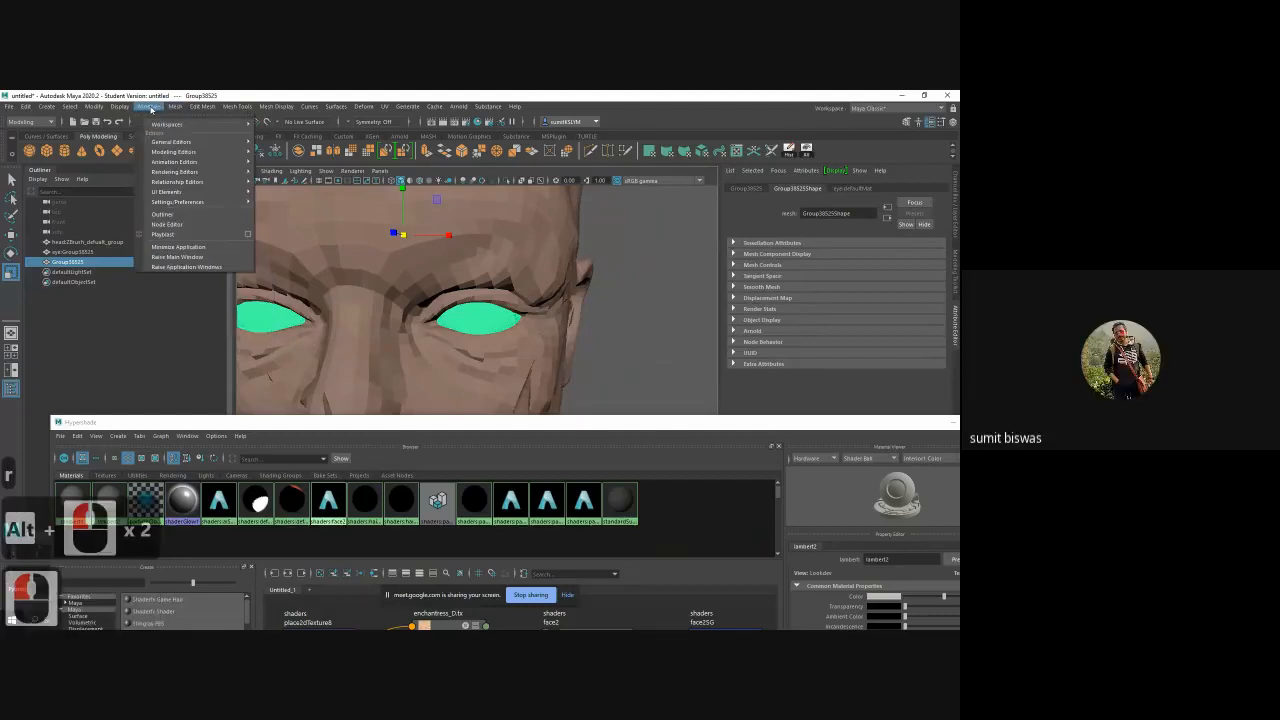
pyautogui.keyDown('alt'); pyautogui.moveTo(535, 327); pyautogui.dragTo(473, 315, button='right'); pyautogui.keyUp('alt')
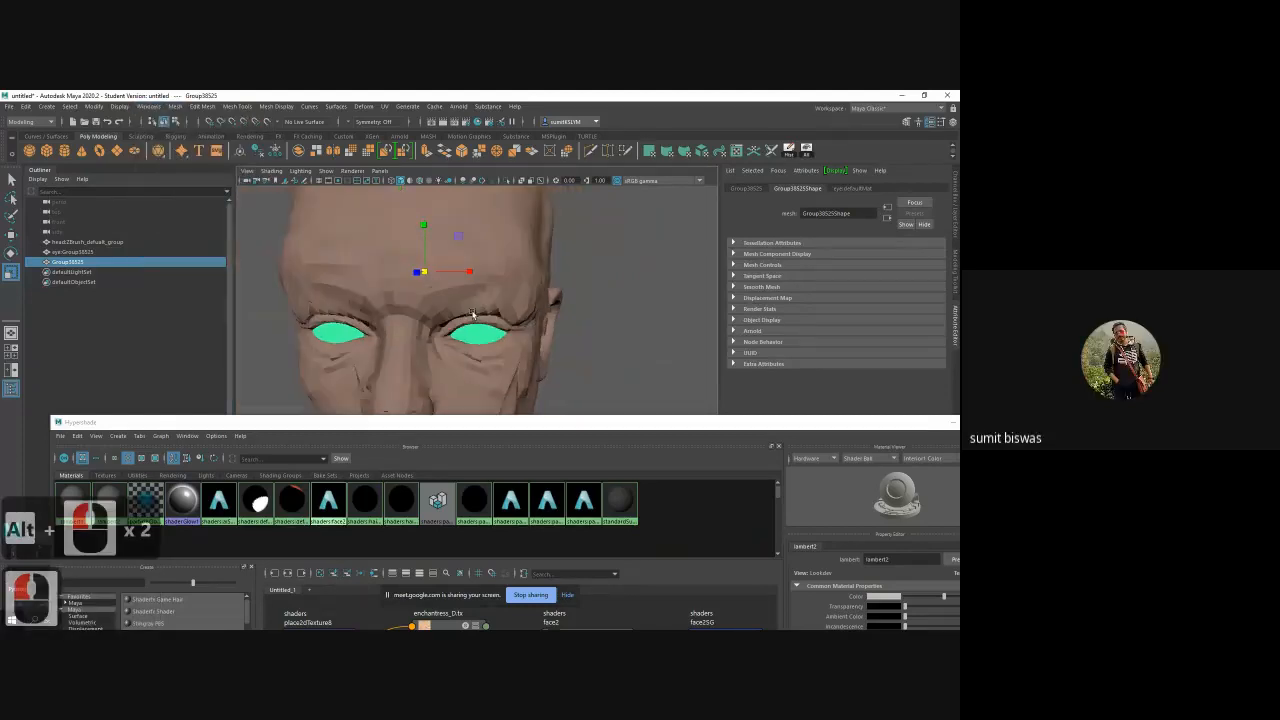
pyautogui.hotkey('alt', 'h')
pyautogui.keyDown('alt'); pyautogui.moveTo(474, 330); pyautogui.dragTo(495, 292, button='middle'); pyautogui.keyUp('alt')
pyautogui.moveTo(388, 286); pyautogui.dragTo(389, 315, button='right')
pyautogui.moveTo(323, 239); pyautogui.dragTo(409, 352)
pyautogui.press('Delete')
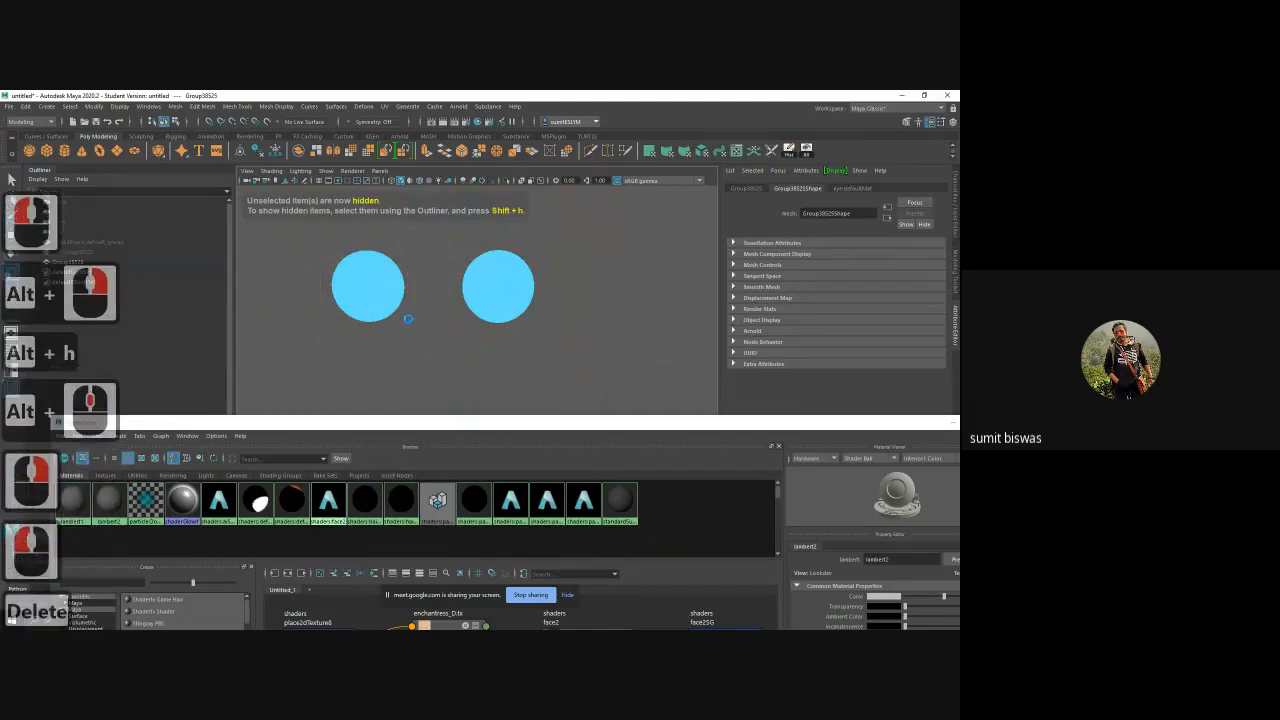
# - Return the remaining duplicated eyeball to object mode and center its pivot
pyautogui.moveTo(499, 283); pyautogui.dragTo(538, 256, button='right')
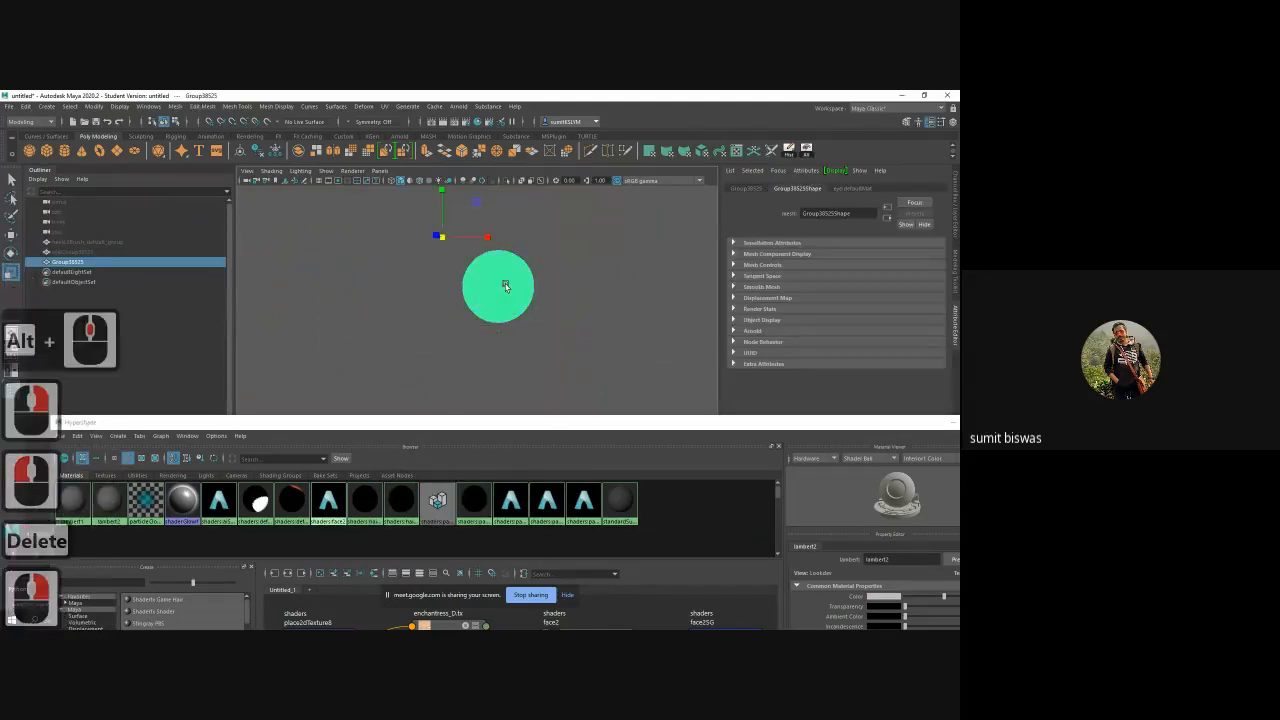
pyautogui.click(119, 106)
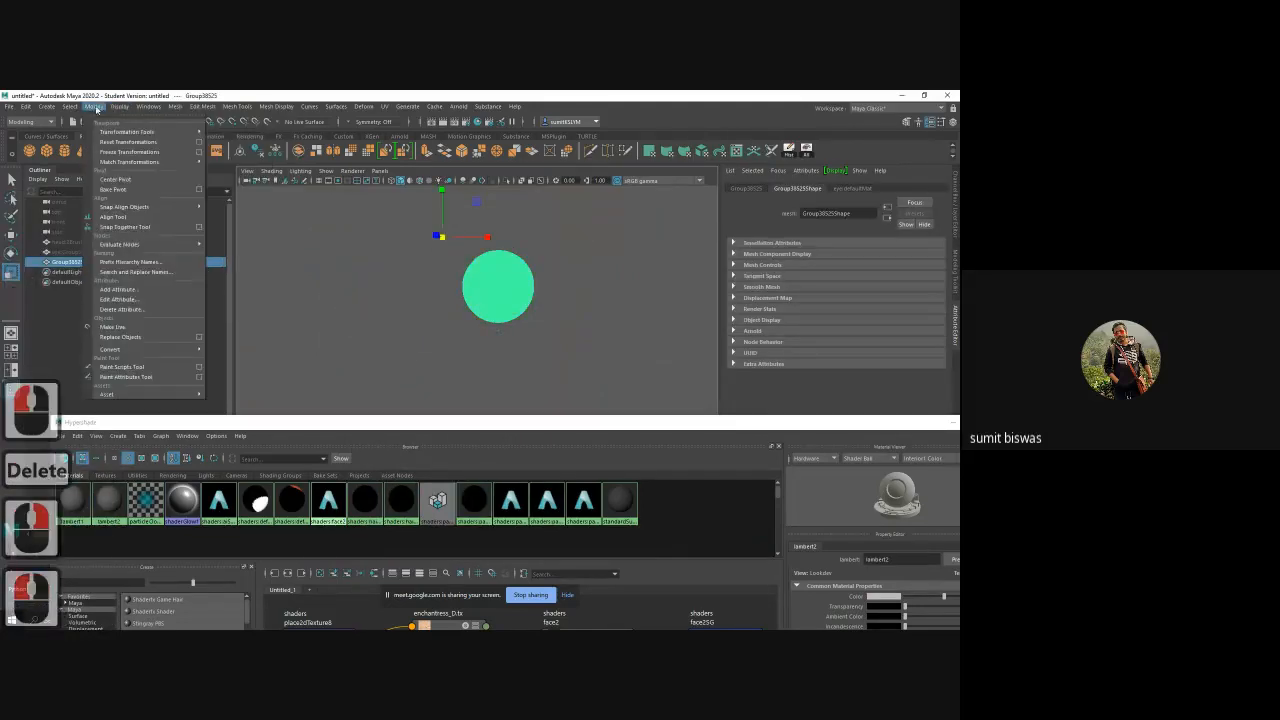
pyautogui.click(72, 107)
pyautogui.click(119, 106)
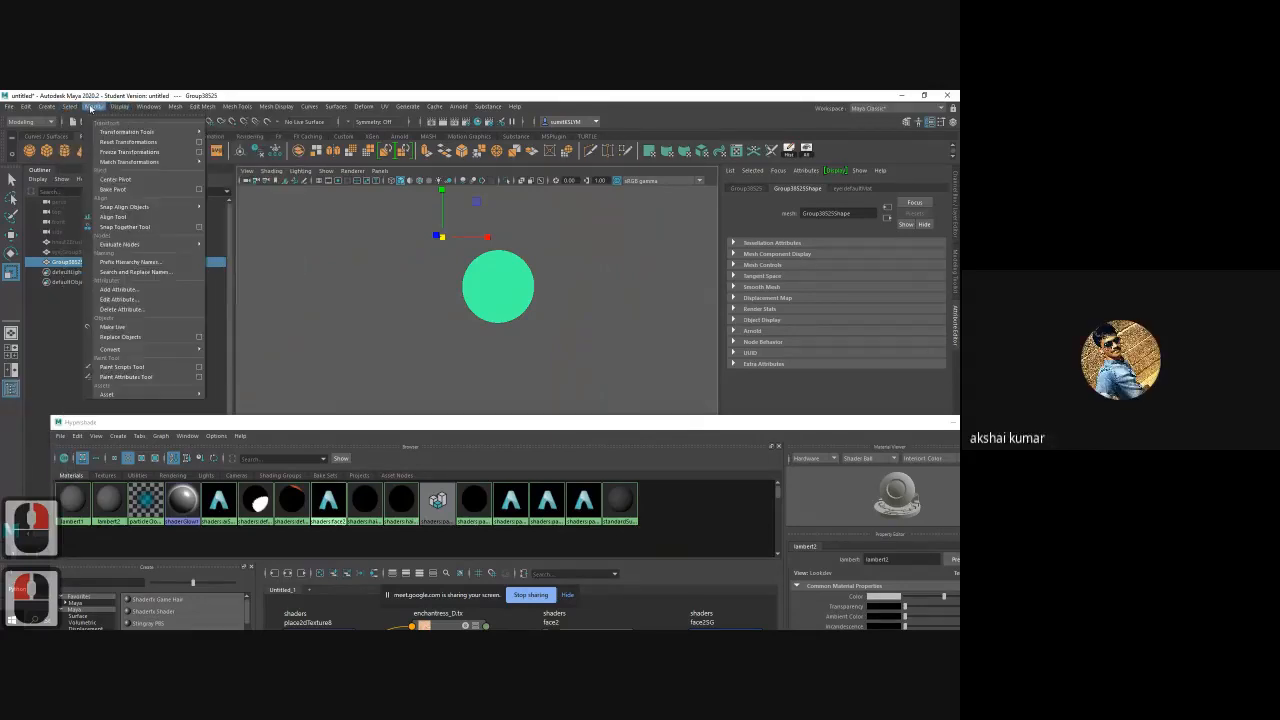
pyautogui.click(111, 178)
# - Scale the remaining eyeball up slightly from its center and keep it selected in object mode
pyautogui.keyDown('alt'); pyautogui.moveTo(500, 289); pyautogui.dragTo(452, 357); pyautogui.keyUp('alt')
pyautogui.keyDown('alt'); pyautogui.moveTo(452, 357); pyautogui.dragTo(508, 317, button='middle'); pyautogui.keyUp('alt')
pyautogui.keyDown('alt'); pyautogui.moveTo(508, 317); pyautogui.dragTo(550, 368, button='right'); pyautogui.keyUp('alt')
pyautogui.keyDown('alt'); pyautogui.moveTo(490, 295); pyautogui.dragTo(498, 330, button='middle'); pyautogui.keyUp('alt')
pyautogui.keyDown('alt'); pyautogui.moveTo(465, 330); pyautogui.dragTo(500, 346, button='right'); pyautogui.keyUp('alt')
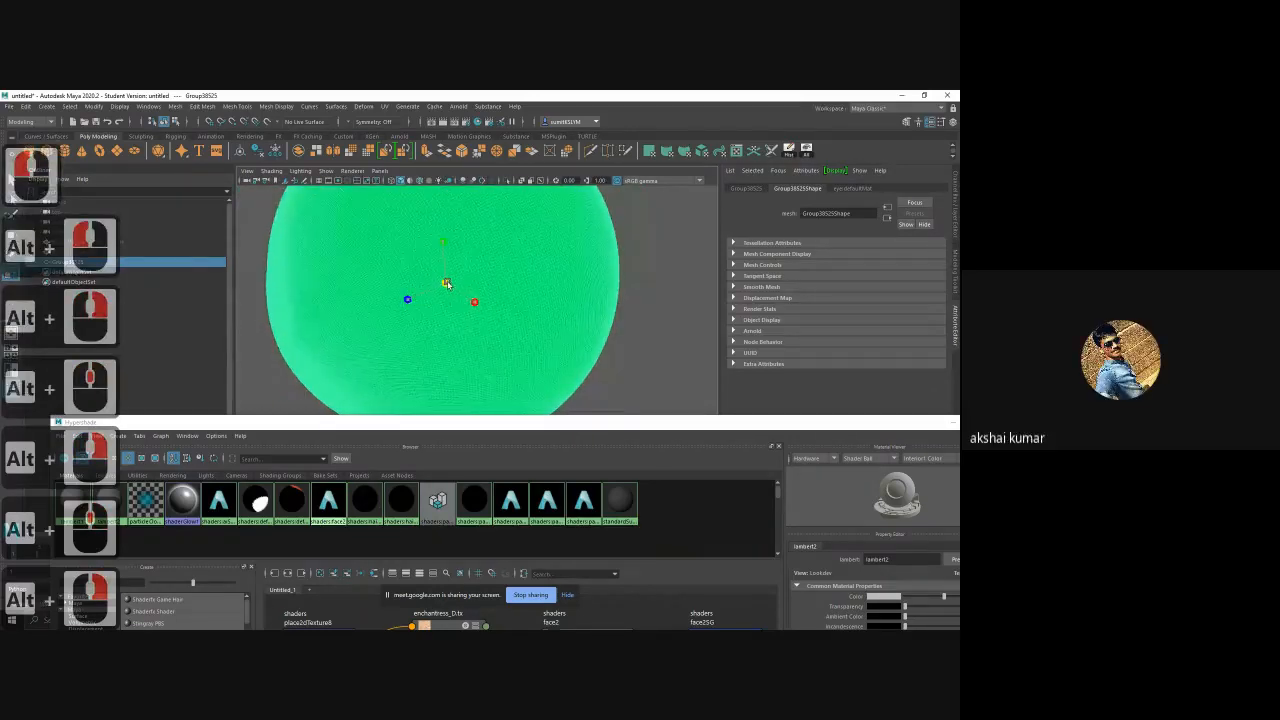
pyautogui.keyDown('alt'); pyautogui.moveTo(577, 331); pyautogui.dragTo(523, 325, button='right'); pyautogui.keyUp('alt')
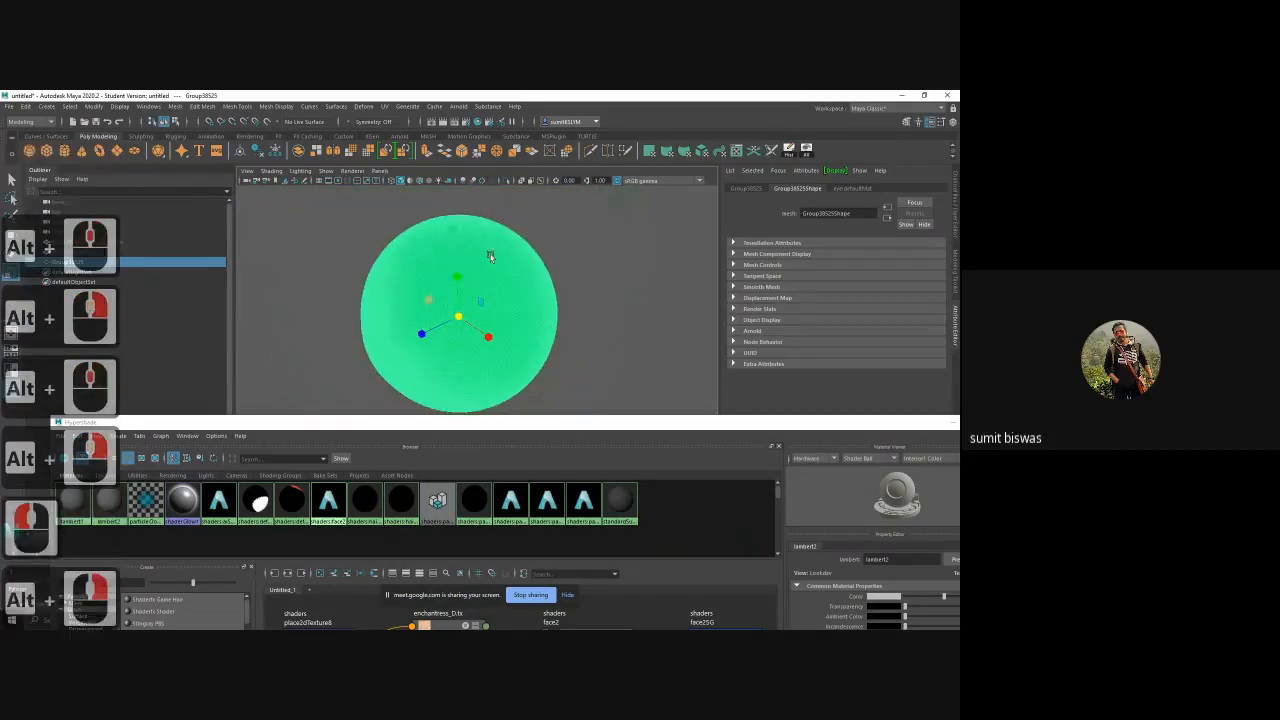
pyautogui.moveTo(489, 255); pyautogui.dragTo(570, 191, button='right')
pyautogui.click(614, 303)
pyautogui.click(512, 317)
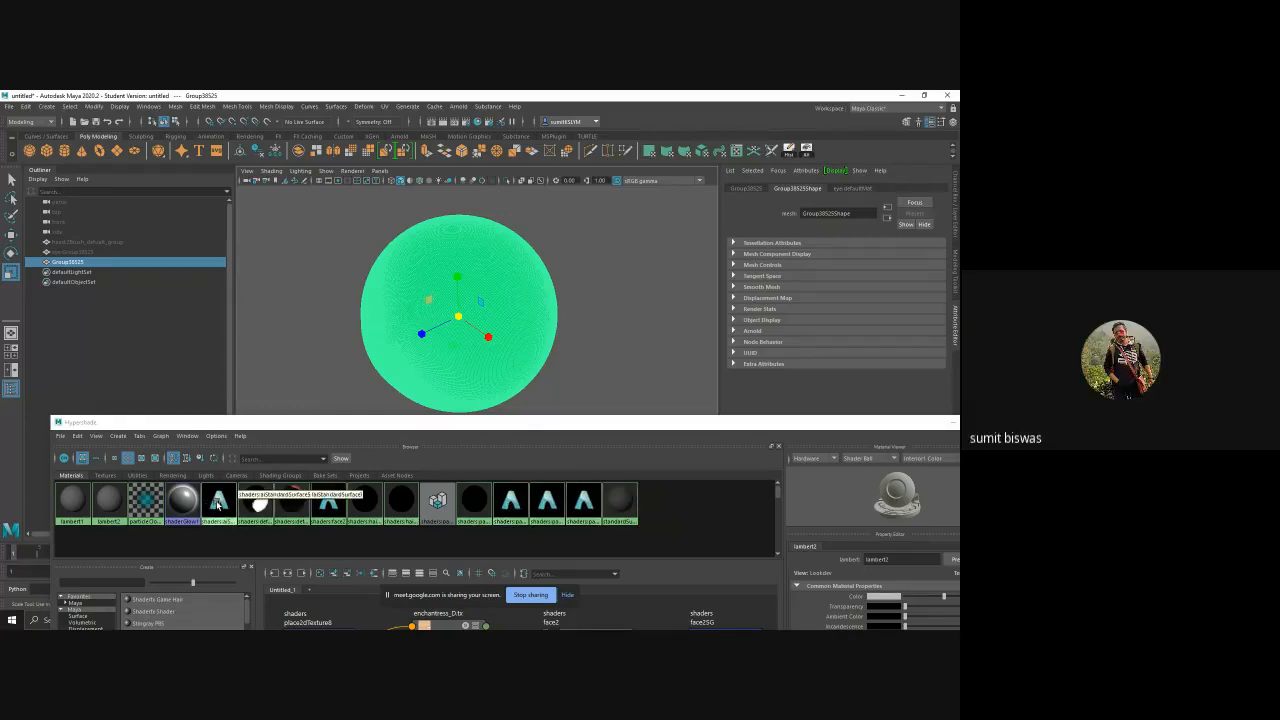
# - Assign the imported transparent aiStandardSurface shader to the selected single eyeball
pyautogui.moveTo(218, 500); pyautogui.dragTo(215, 437, button='right')
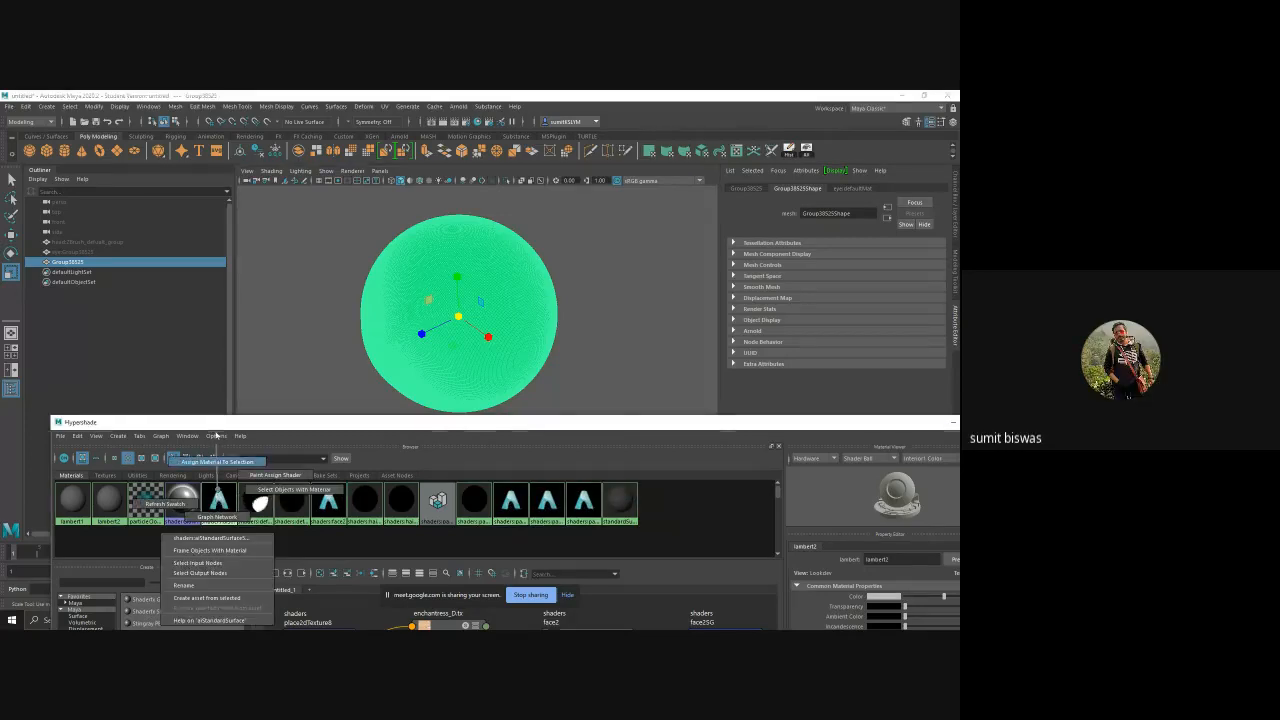
pyautogui.click(625, 352)
pyautogui.keyDown('alt'); pyautogui.moveTo(604, 358); pyautogui.dragTo(546, 346, button='right'); pyautogui.keyUp('alt')
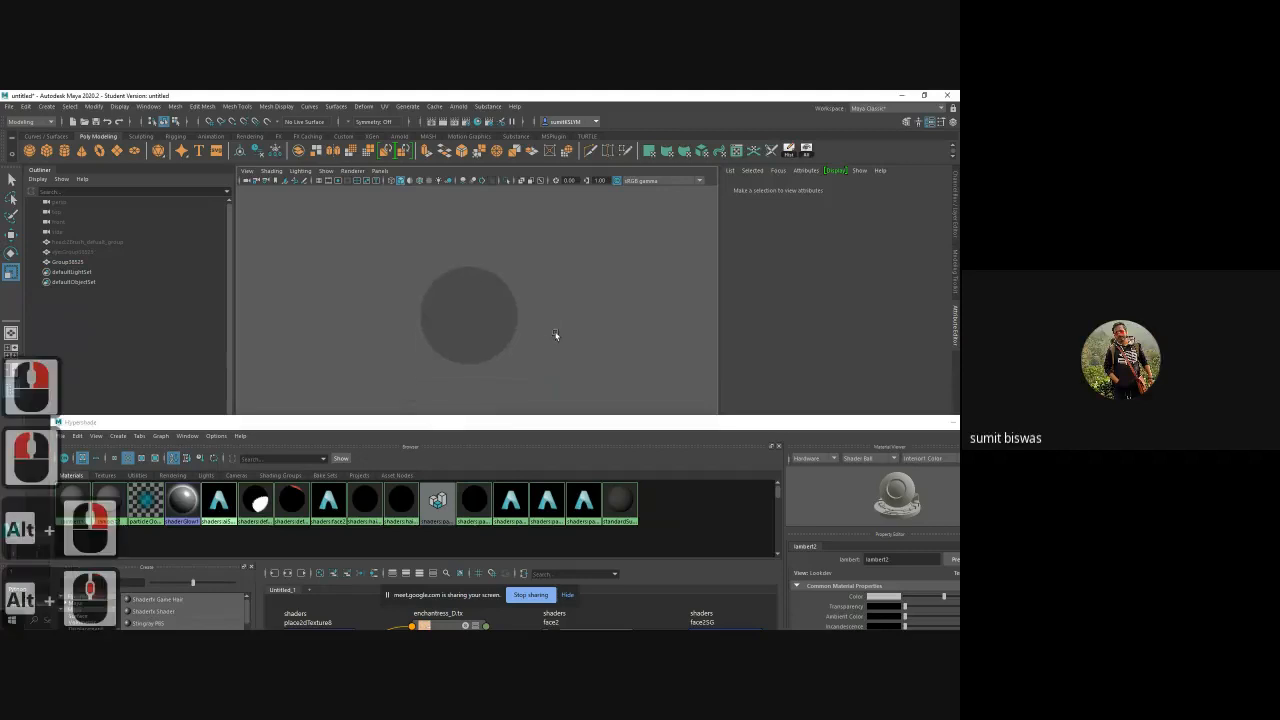
# - Reset the single eyeball's transformations so its pivot sits at the world origin
pyautogui.click(479, 333)
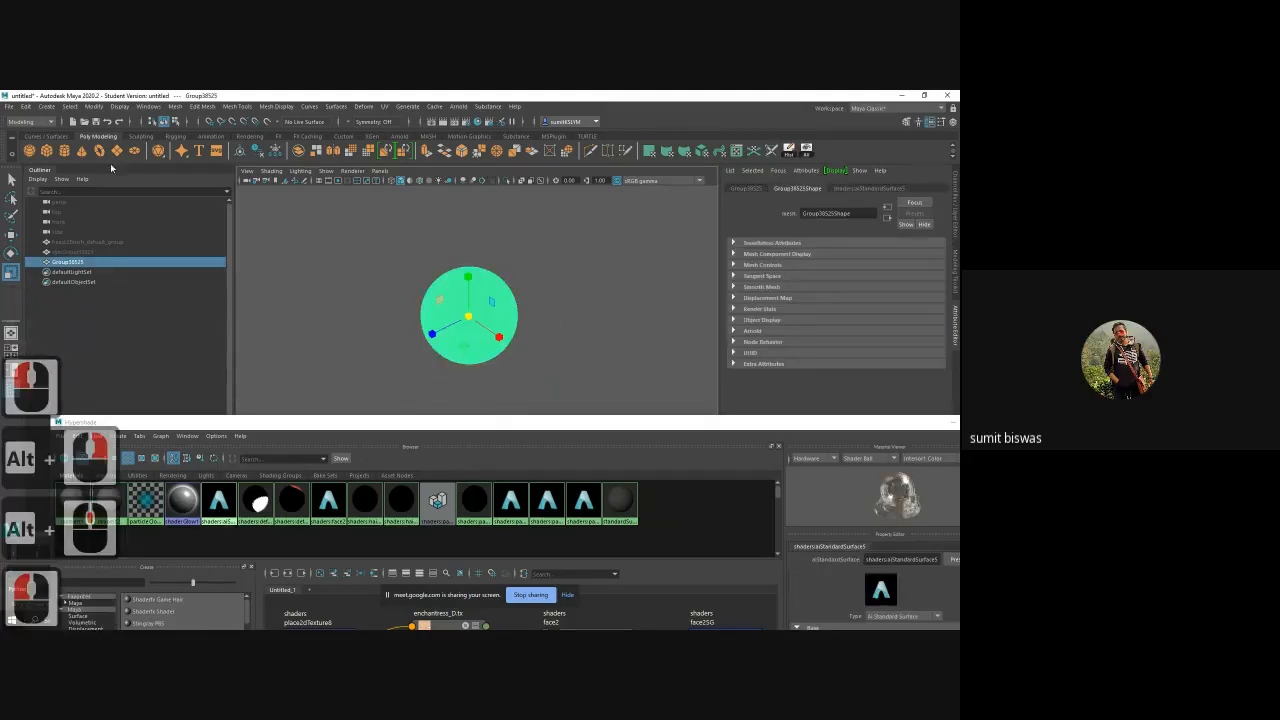
pyautogui.click(94, 106)
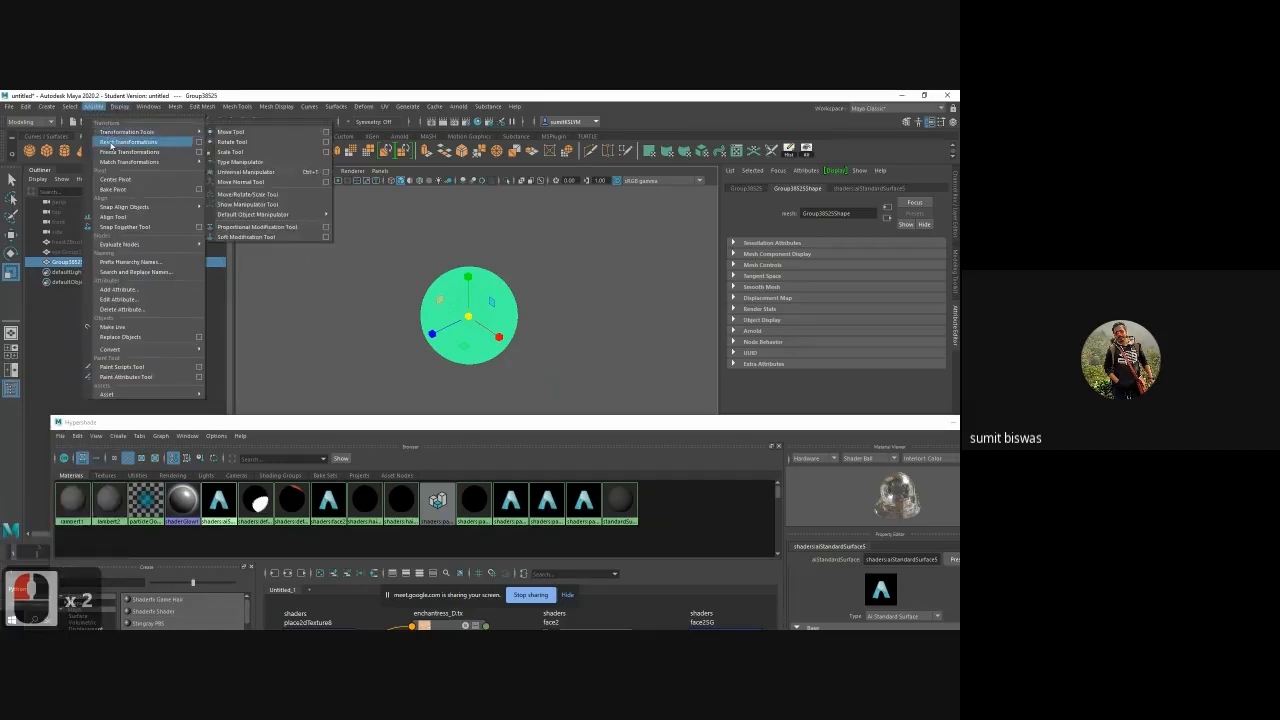
pyautogui.click(111, 142)
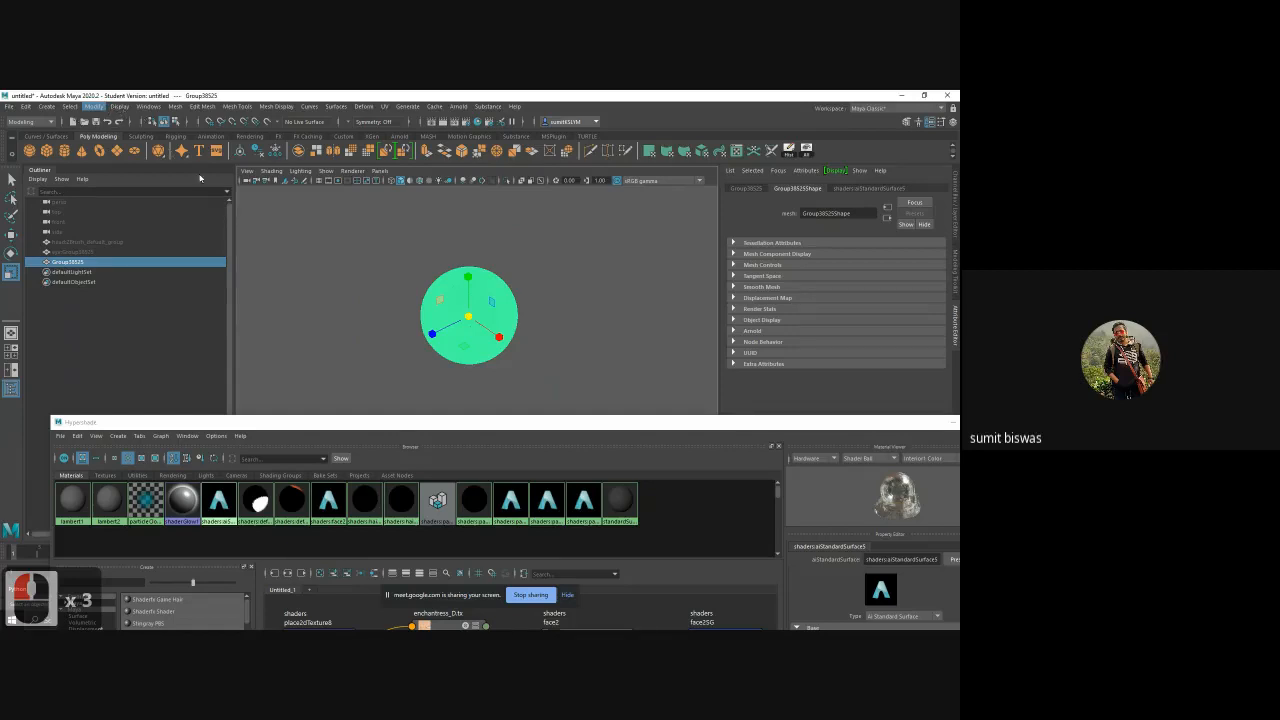
pyautogui.click(94, 106)
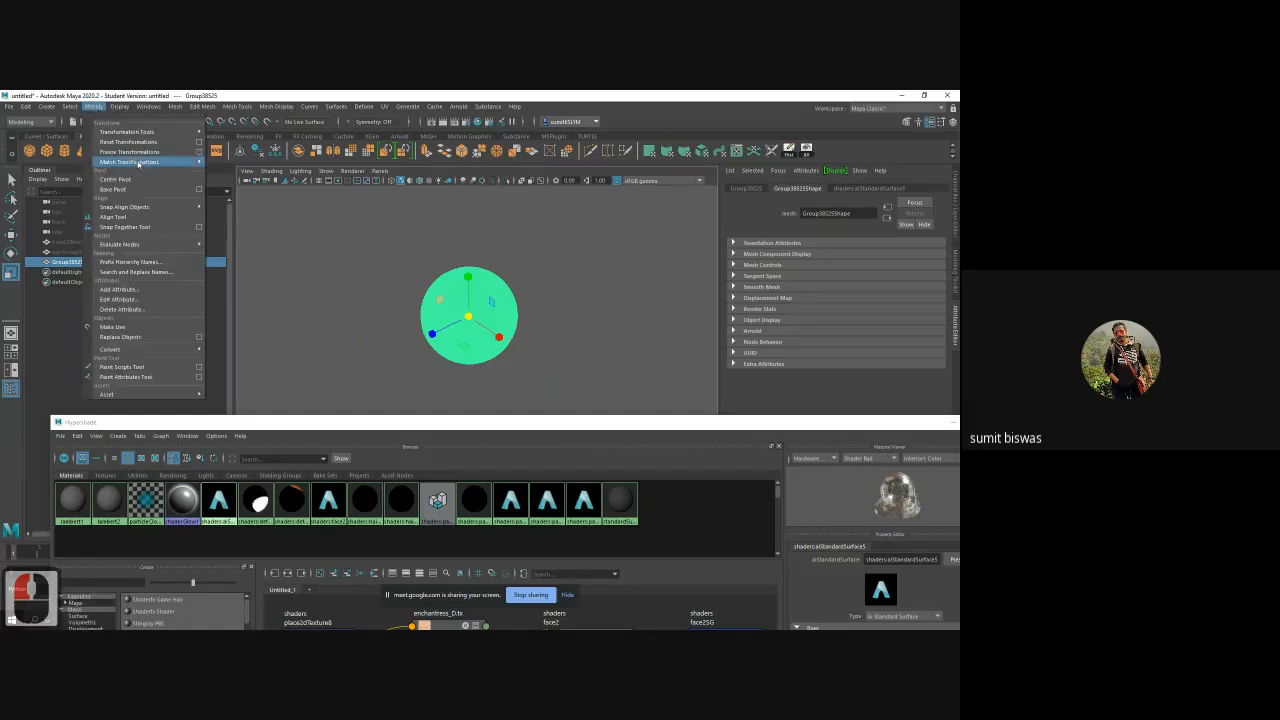
pyautogui.click(130, 143)
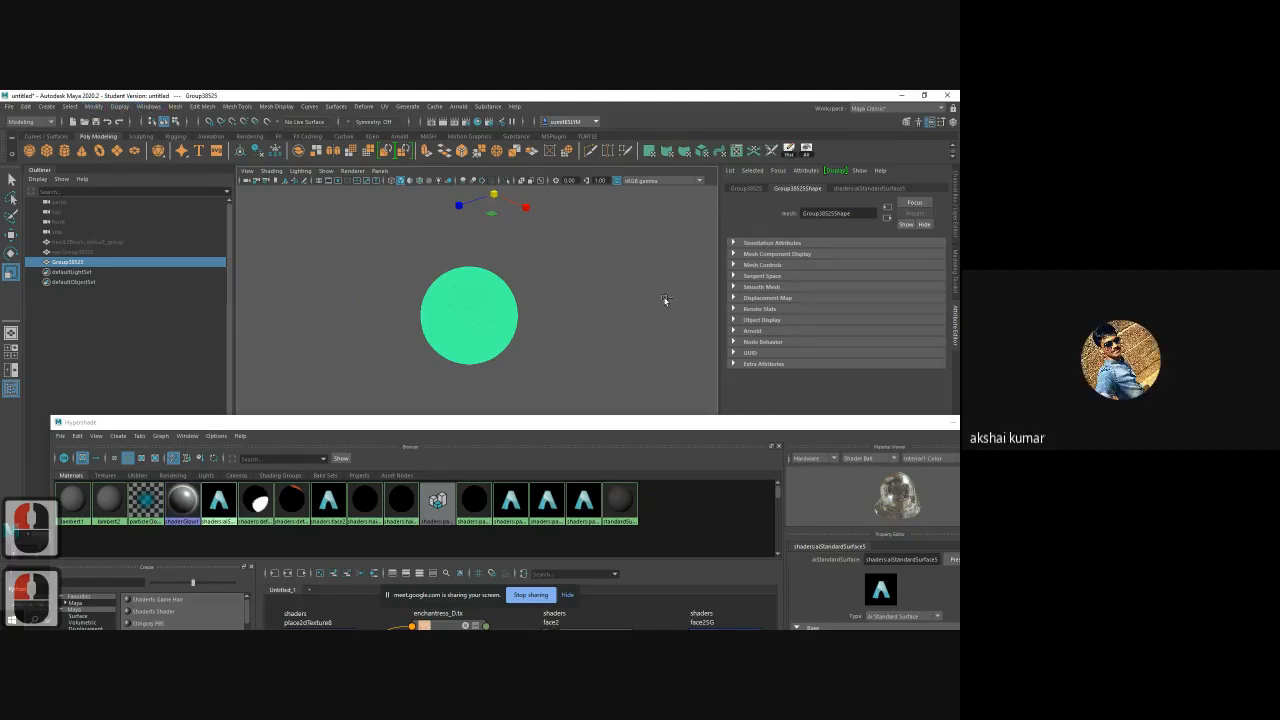
# - Duplicate the single eyeball and mirror the copy to the other side with Scale X set to -1
pyautogui.hotkey('ctrl', 'd')
pyautogui.hotkey('ctrl', 'a')
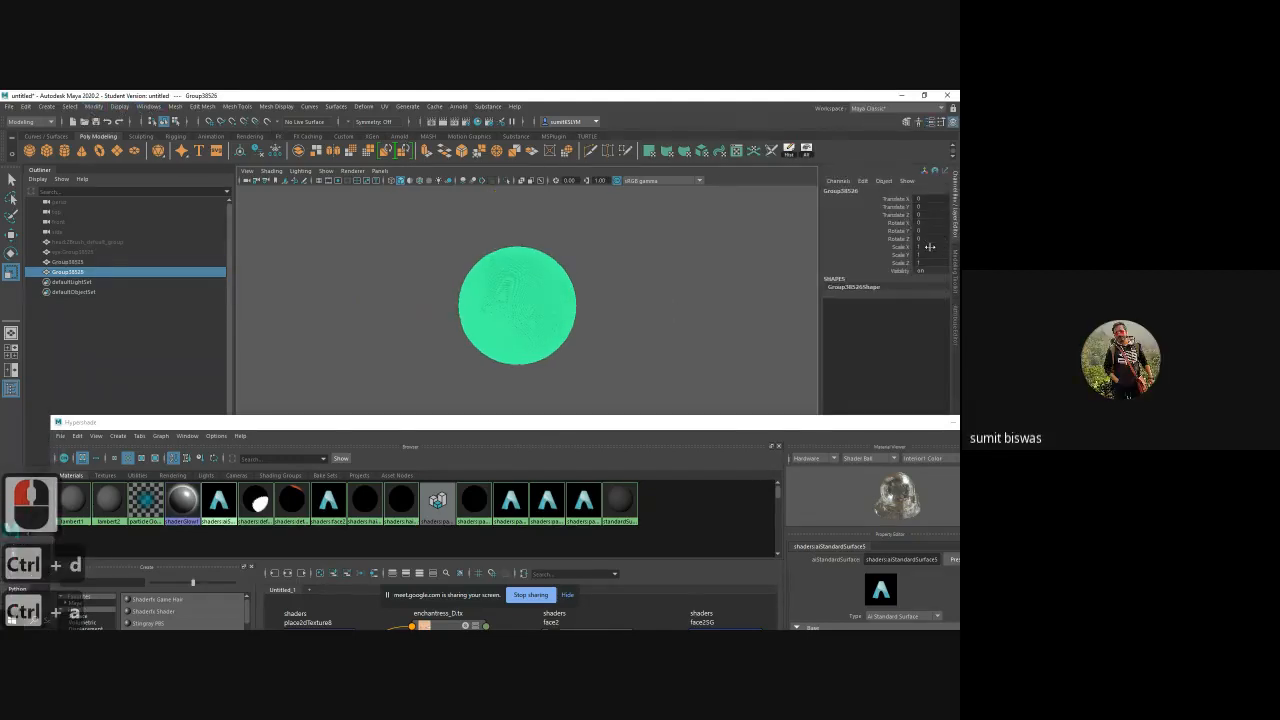
pyautogui.click(930, 246)
pyautogui.write('-1')
pyautogui.press('Return')
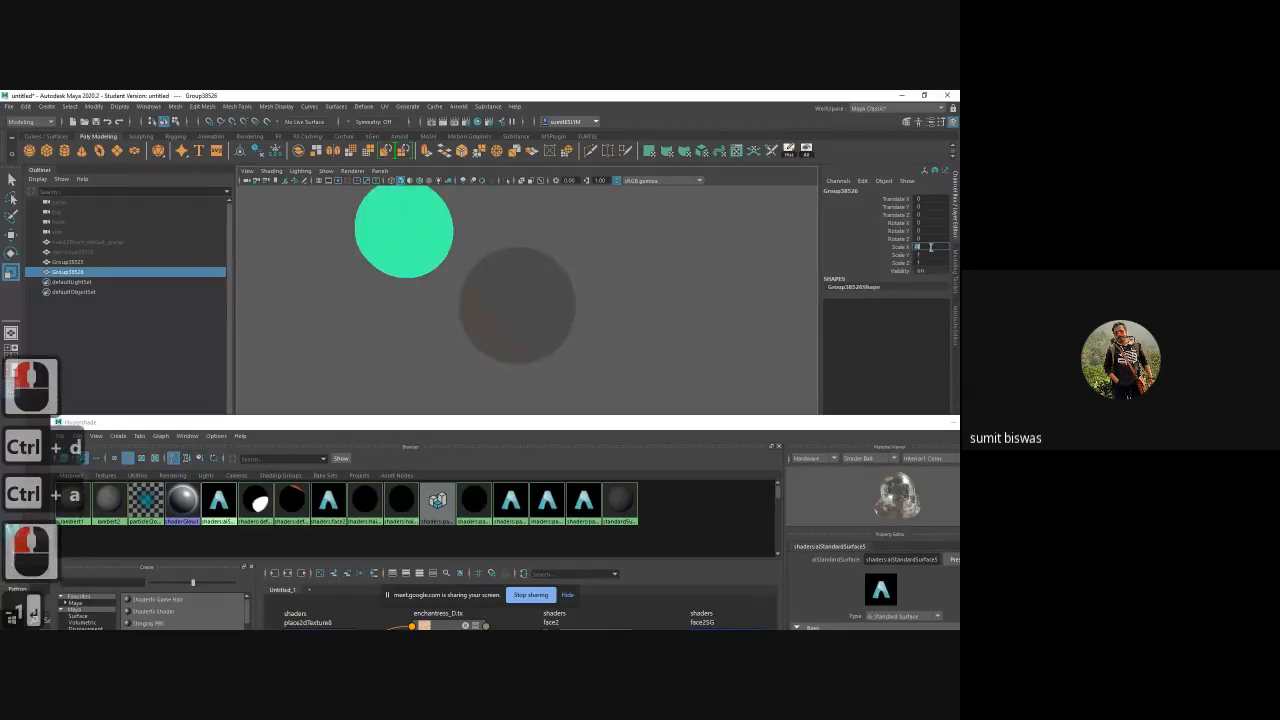
# - Combine the two eyeball shells into one mesh and unhide all the scene objects
pyautogui.keyDown('shift'); pyautogui.click(528, 282); pyautogui.keyUp('shift')
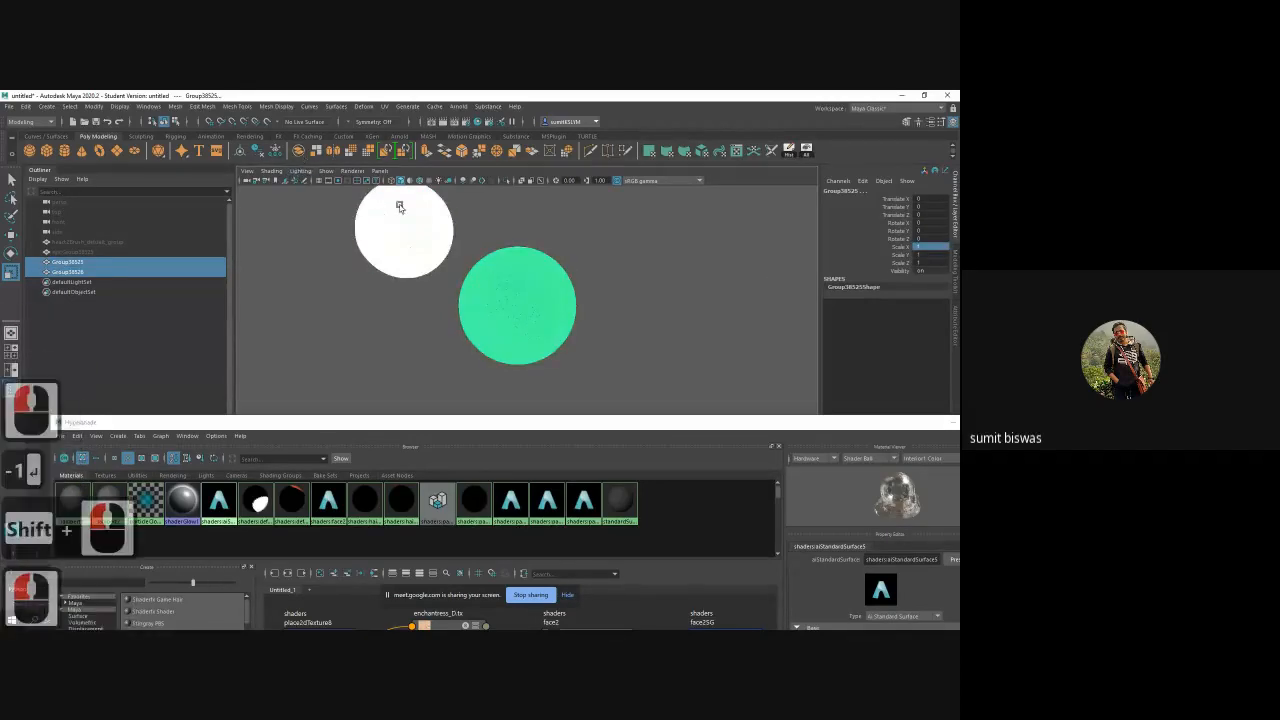
pyautogui.click(636, 335)
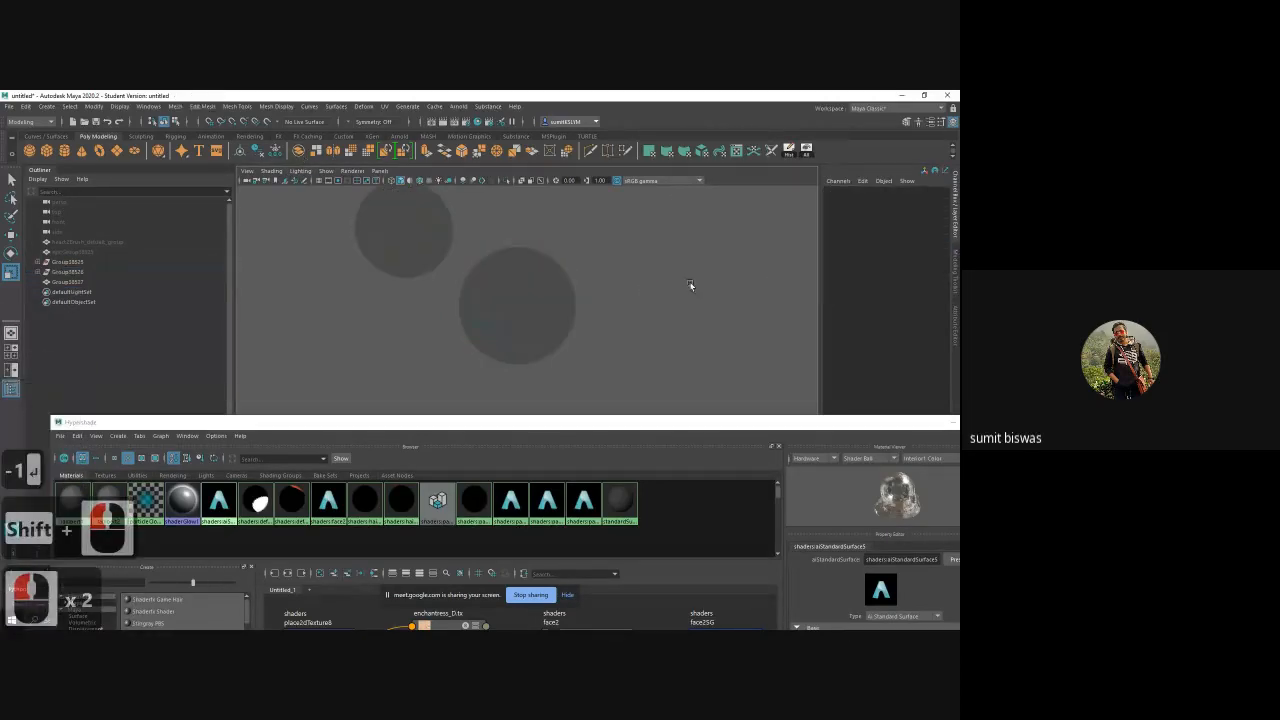
pyautogui.click(806, 152)
pyautogui.keyDown('alt'); pyautogui.moveTo(640, 226); pyautogui.dragTo(551, 245, button='right'); pyautogui.keyUp('alt')
pyautogui.keyDown('alt'); pyautogui.moveTo(551, 245); pyautogui.dragTo(621, 237); pyautogui.keyUp('alt')
pyautogui.keyDown('alt'); pyautogui.moveTo(556, 271); pyautogui.dragTo(552, 250, button='middle'); pyautogui.keyUp('alt')
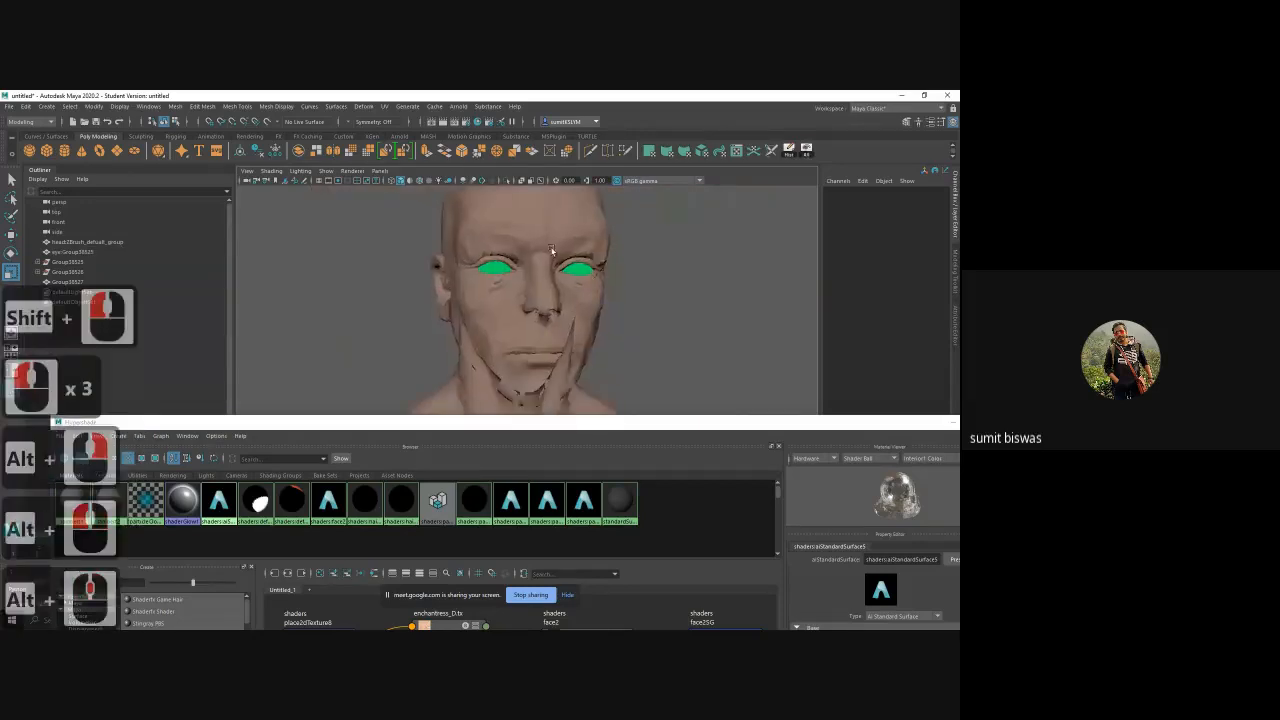
# - Select the combined outer eye shell mesh in the head and hide it
pyautogui.keyDown('alt'); pyautogui.moveTo(551, 250); pyautogui.dragTo(606, 318); pyautogui.keyUp('alt')
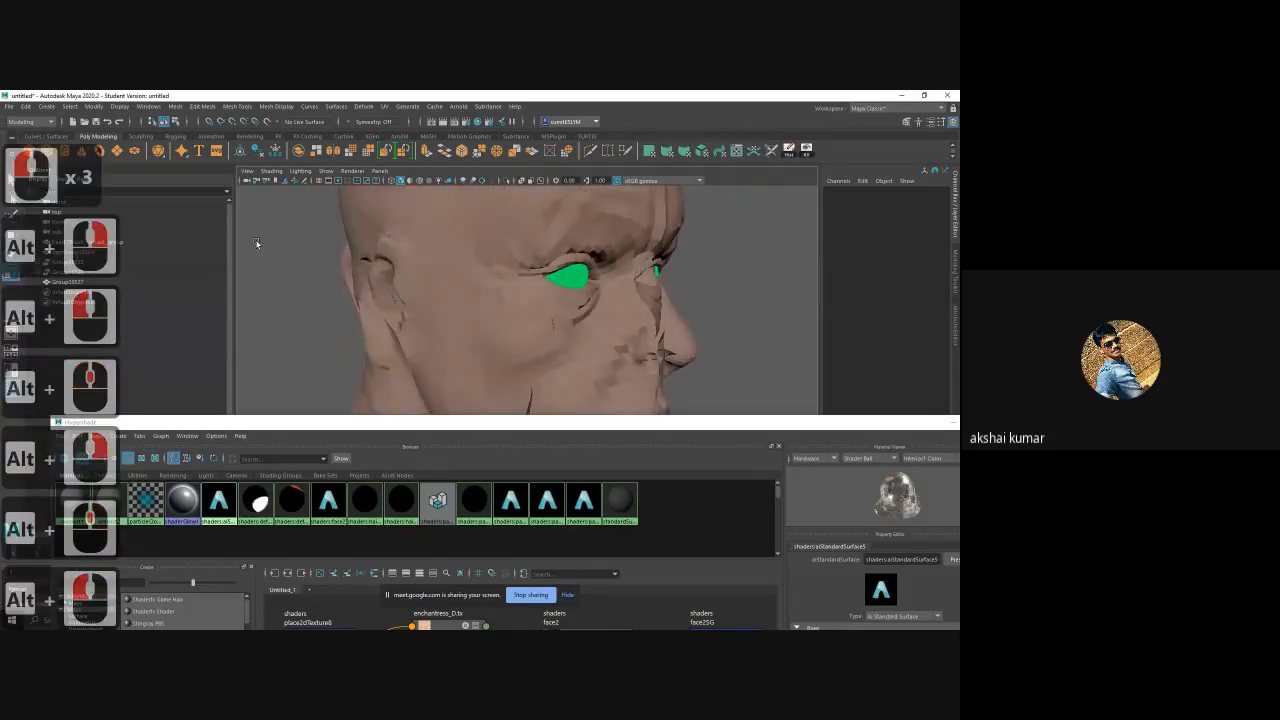
pyautogui.click(580, 281)
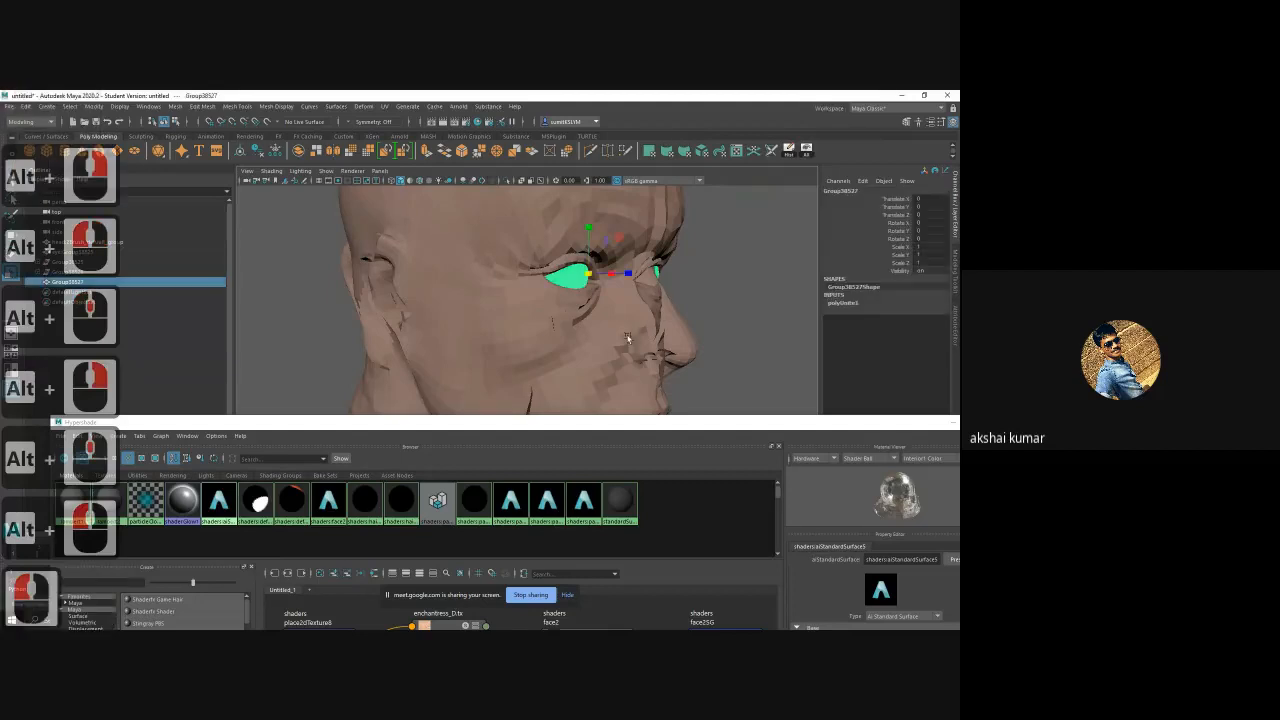
pyautogui.keyDown('alt'); pyautogui.moveTo(627, 340); pyautogui.dragTo(484, 345); pyautogui.keyUp('alt')
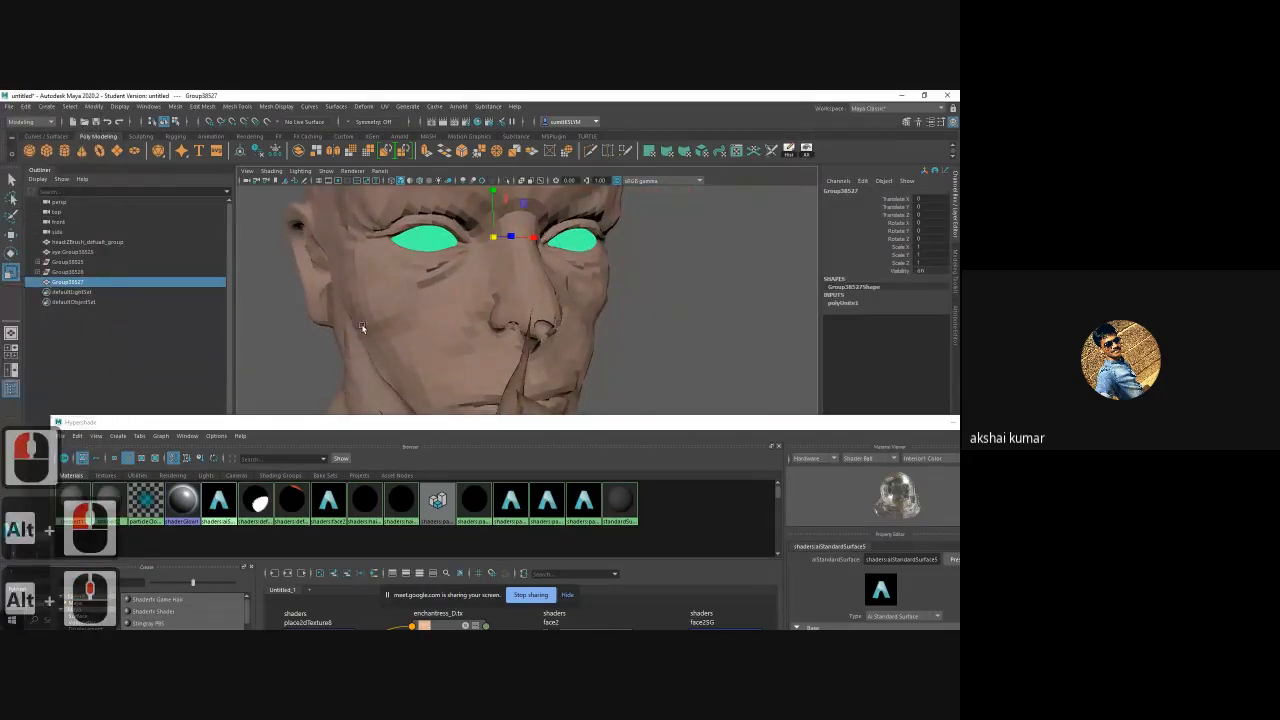
pyautogui.hotkey('ctrl', 'h')
# - Select the original eyeball mesh and try to assign it the imported shader with the dark red-marked swatch
pyautogui.click(586, 263)
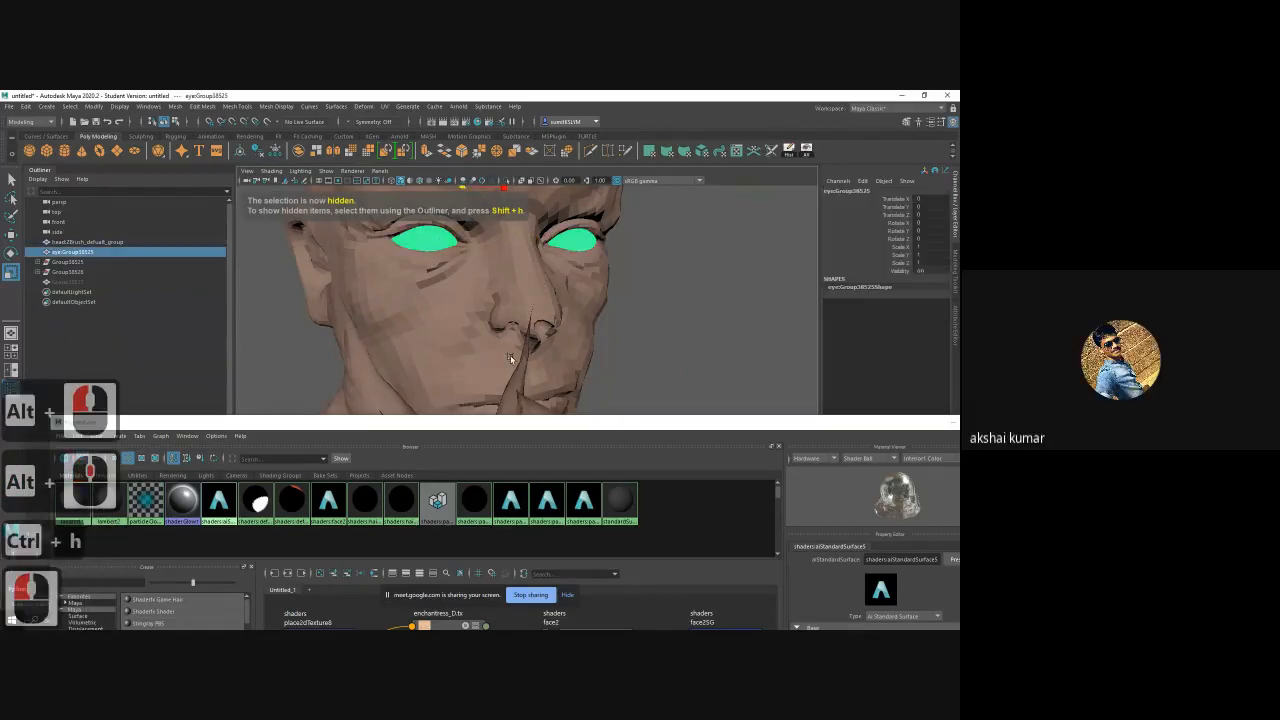
pyautogui.click(363, 416)
pyautogui.moveTo(363, 416); pyautogui.dragTo(363, 394)
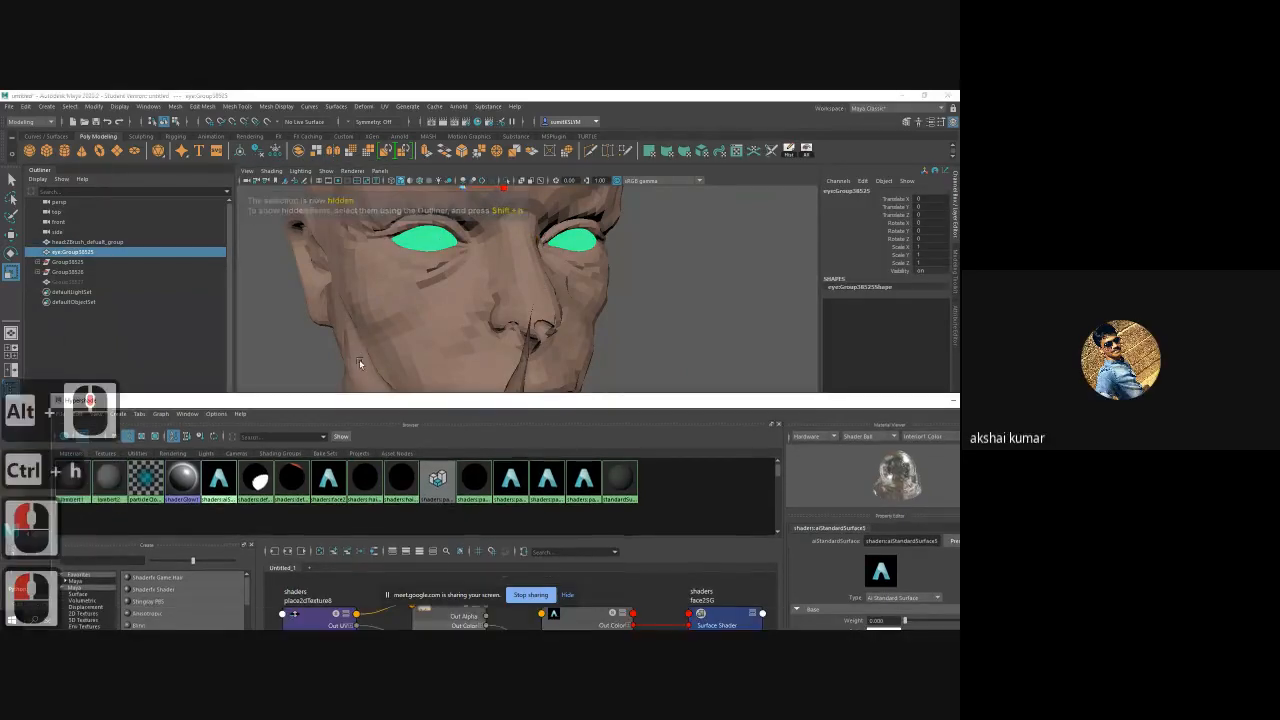
pyautogui.rightClick(287, 481)
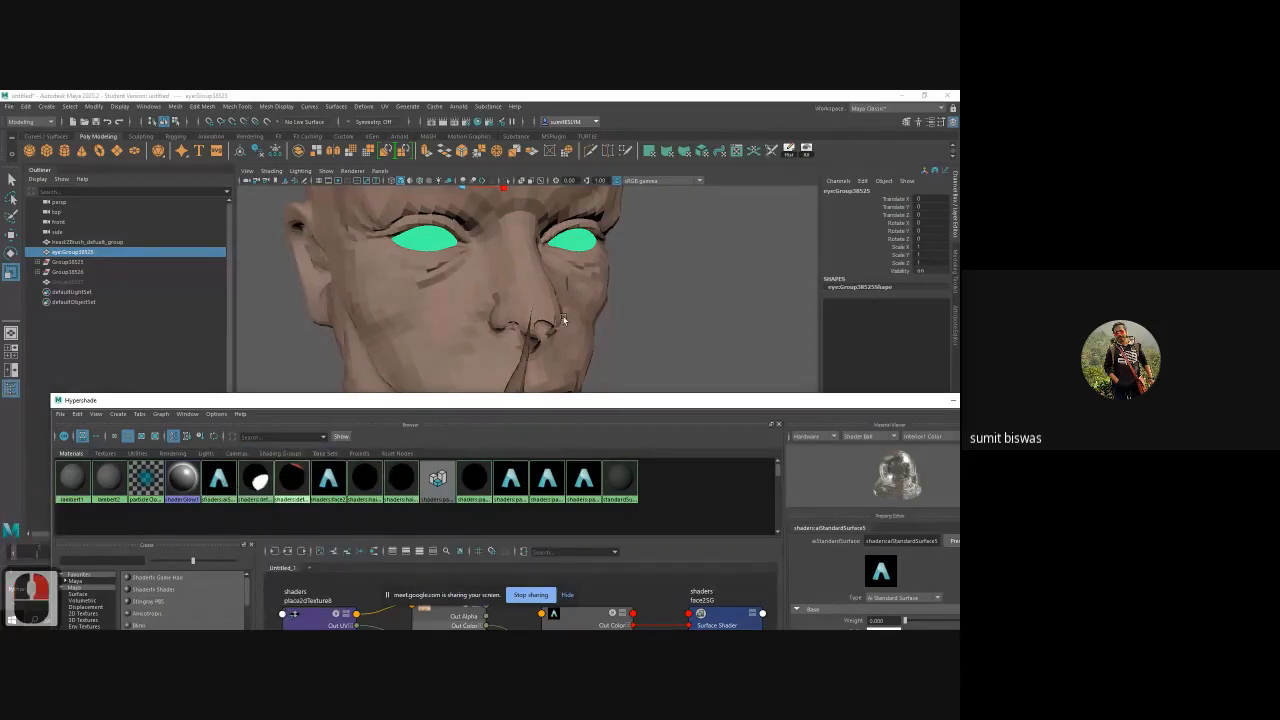
pyautogui.keyDown('alt'); pyautogui.moveTo(565, 320); pyautogui.dragTo(555, 318); pyautogui.keyUp('alt')
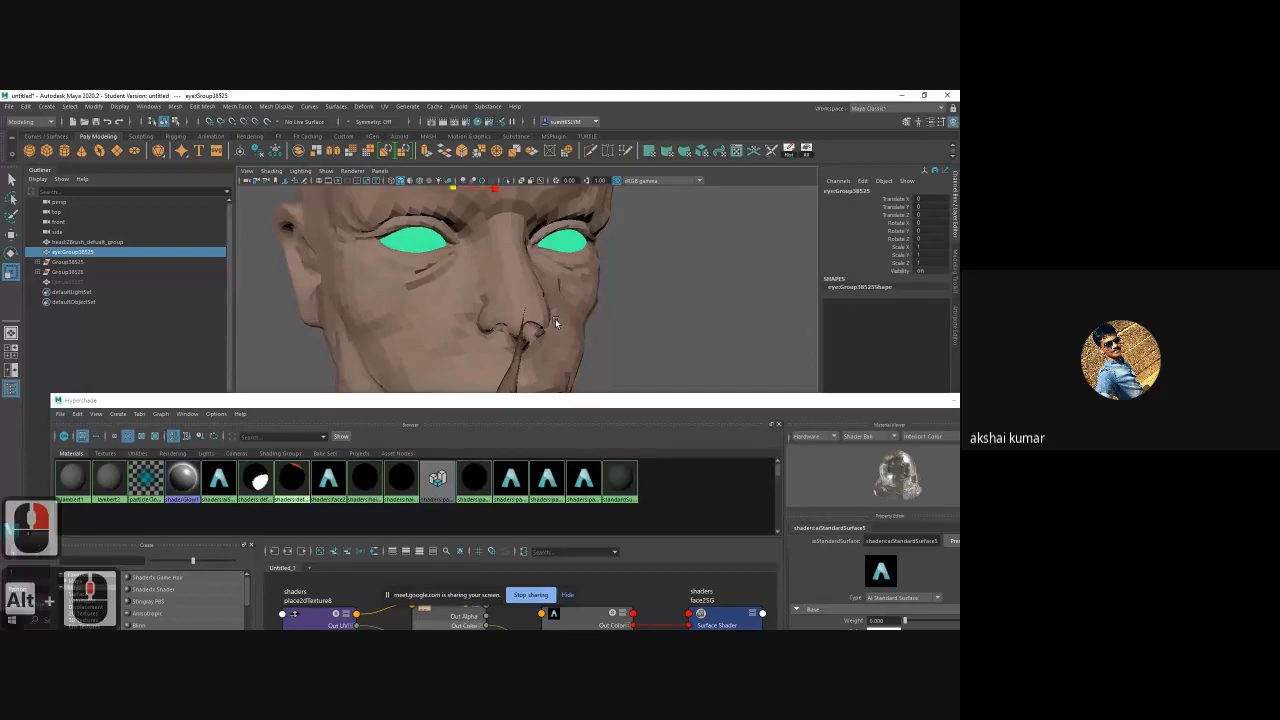
# - Isolate the eyeball mesh by hiding all unselected objects and assign it a Lambert material
pyautogui.hotkey('alt', 'h')
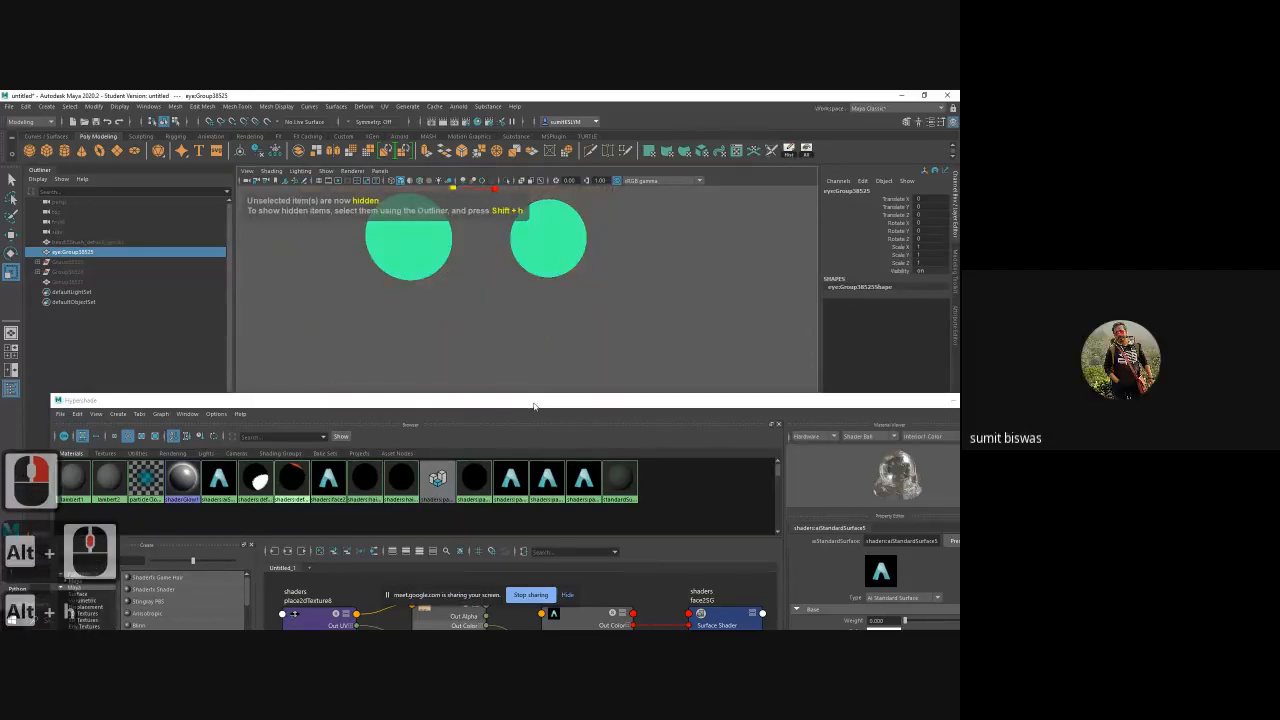
pyautogui.moveTo(533, 405); pyautogui.dragTo(501, 327)
pyautogui.rightClick(401, 253)
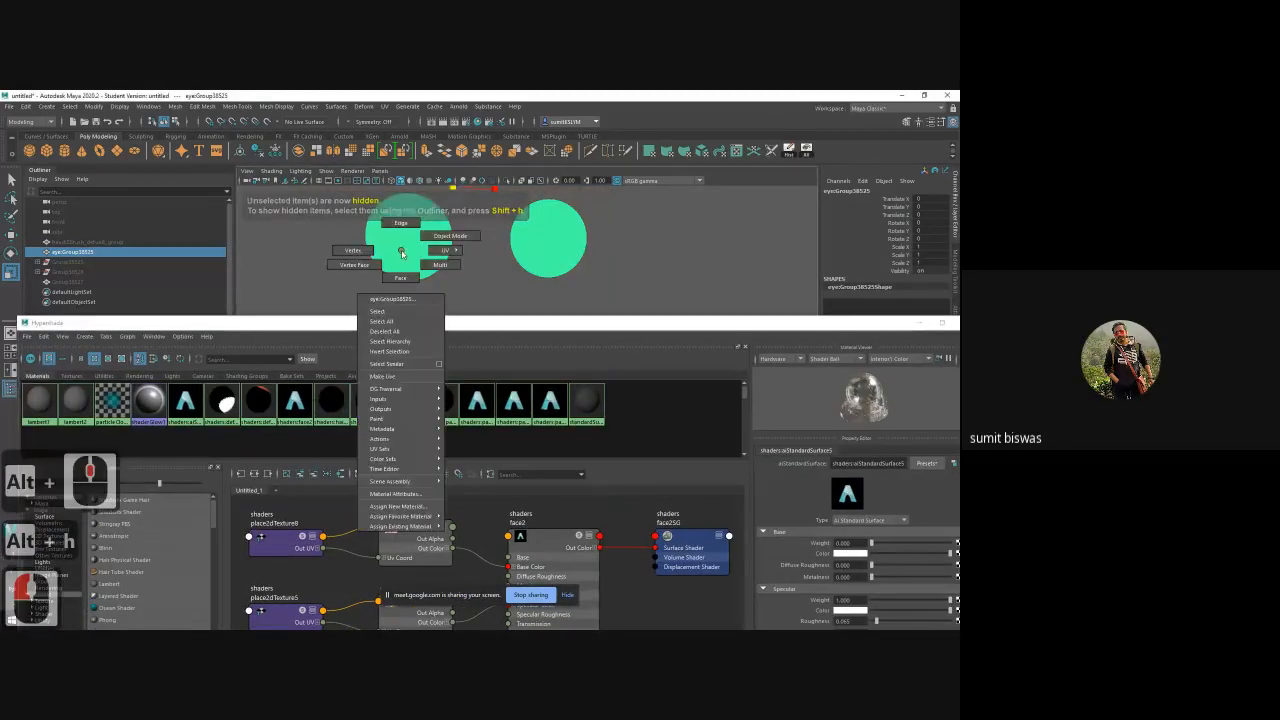
pyautogui.moveTo(405, 517)
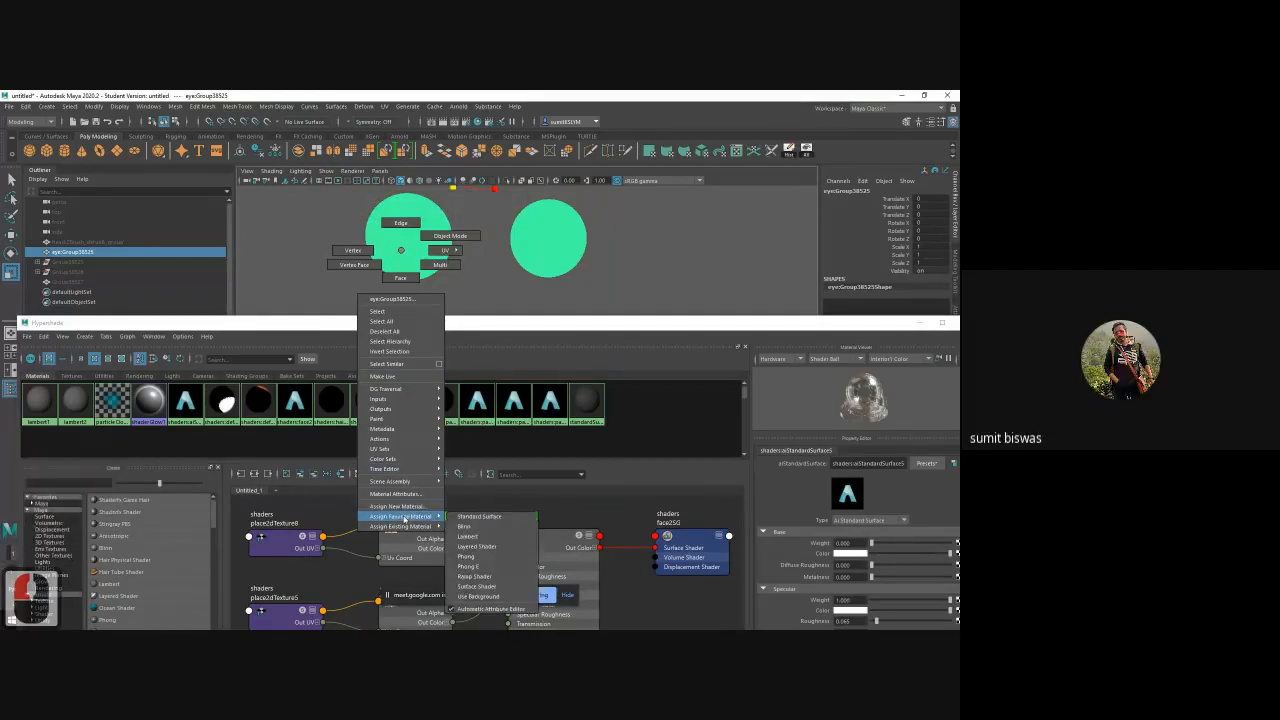
pyautogui.click(484, 537)
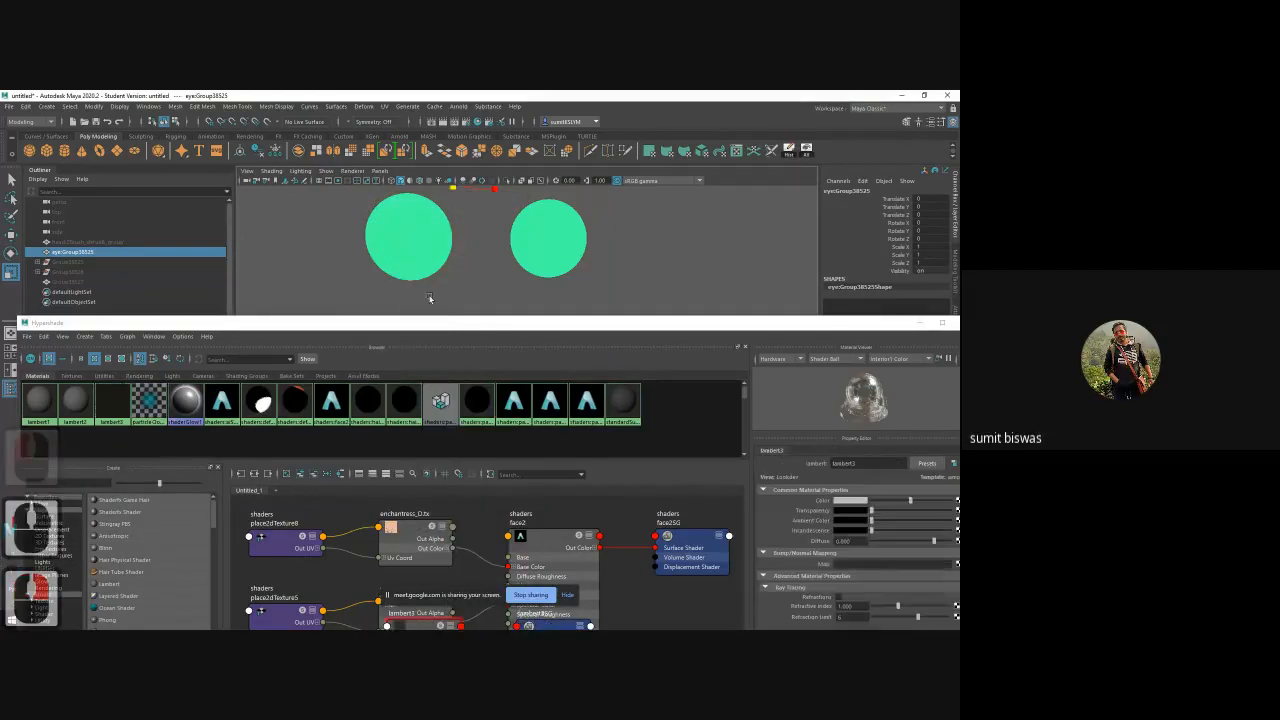
# - Assign the imported defaultMat2 shader with the dark red-marked swatch to the eyeball mesh
pyautogui.keyDown('alt'); pyautogui.moveTo(460, 299); pyautogui.dragTo(485, 286, button='middle'); pyautogui.keyUp('alt')
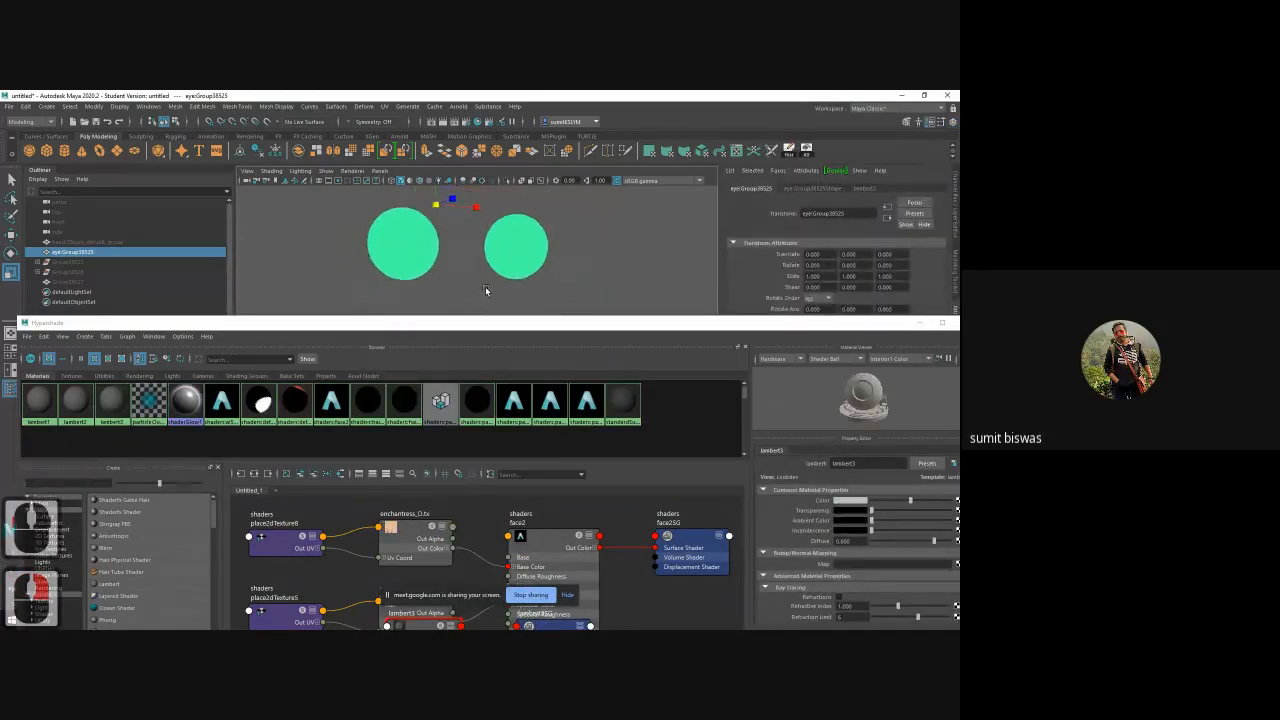
pyautogui.click(485, 286)
pyautogui.click(404, 245)
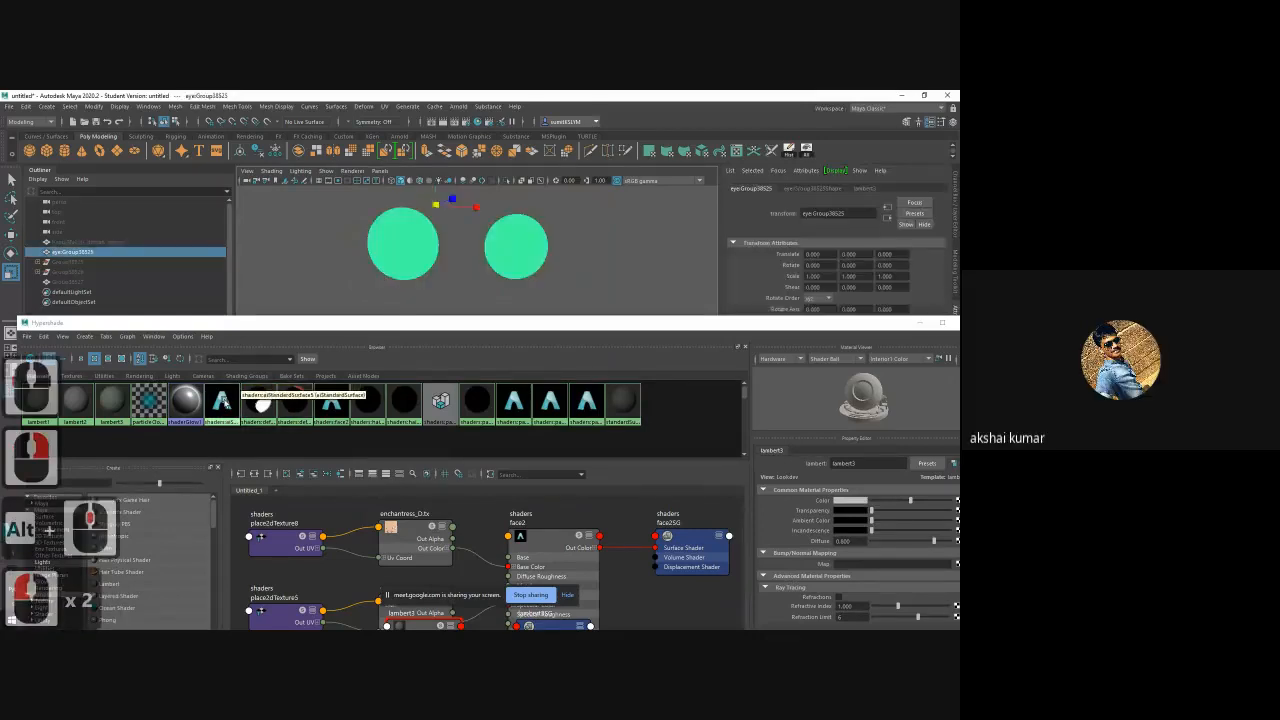
pyautogui.rightClick(222, 400)
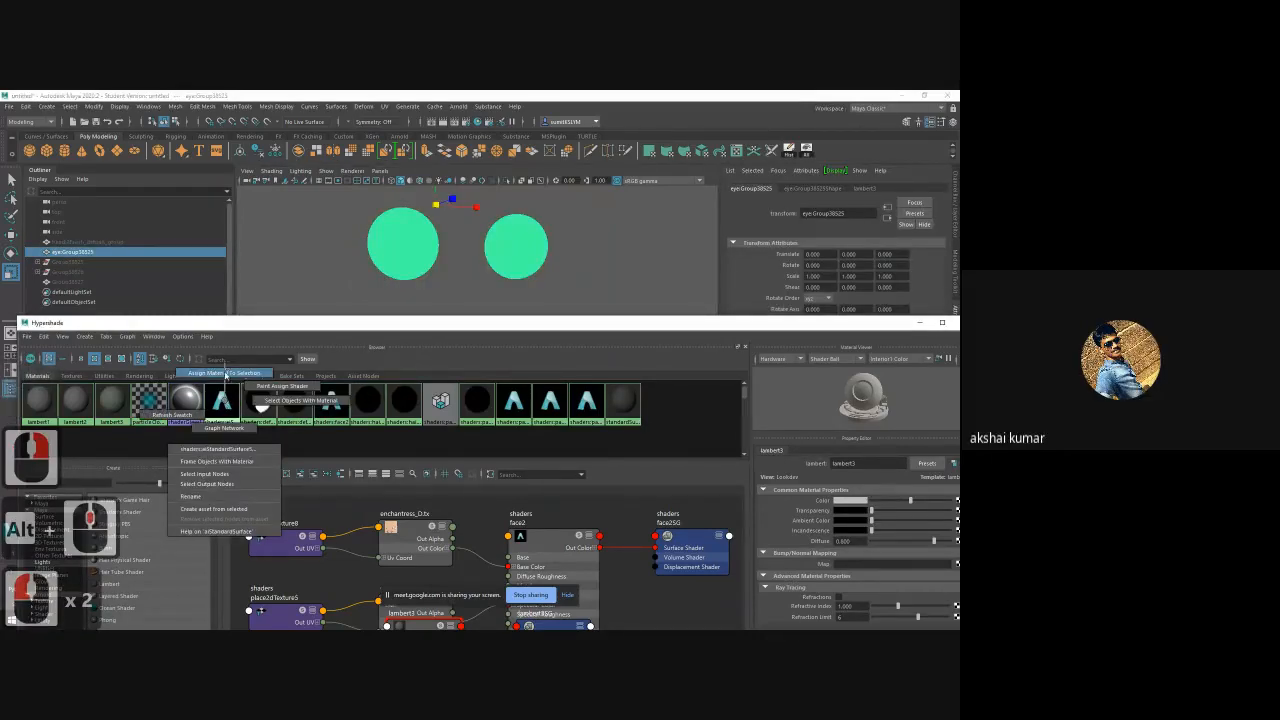
pyautogui.rightClick(291, 399)
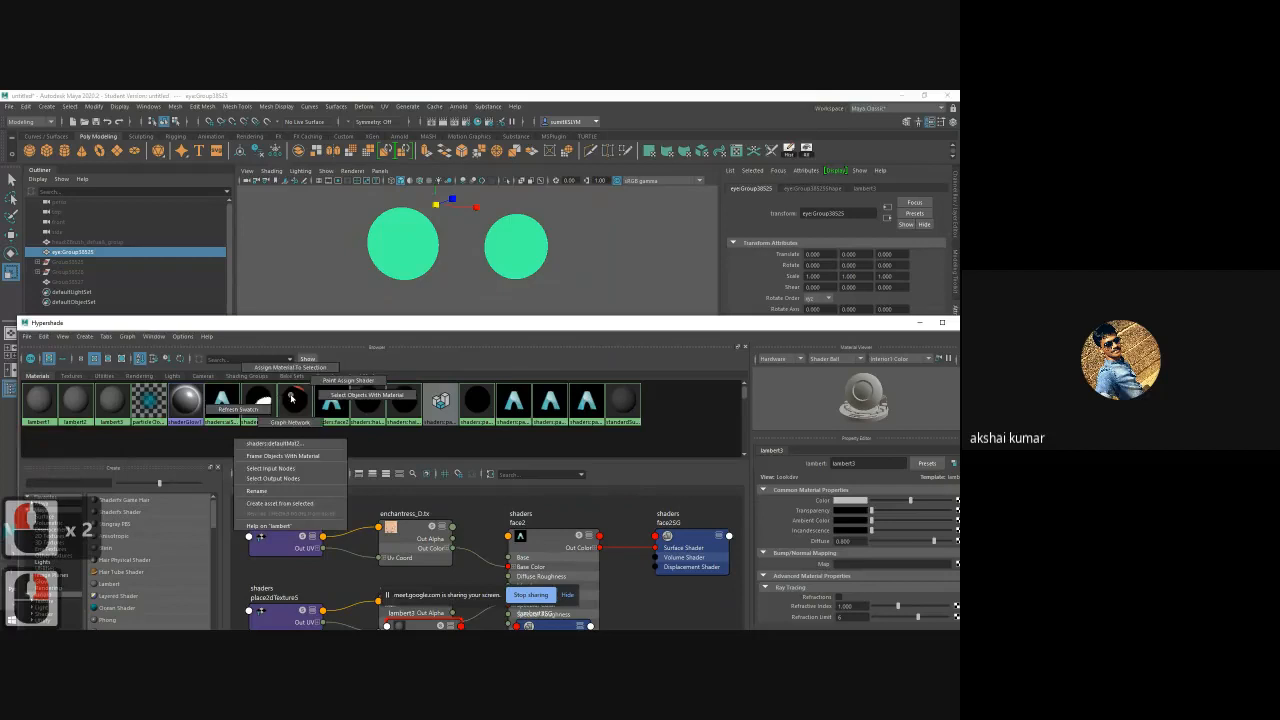
pyautogui.click(291, 341)
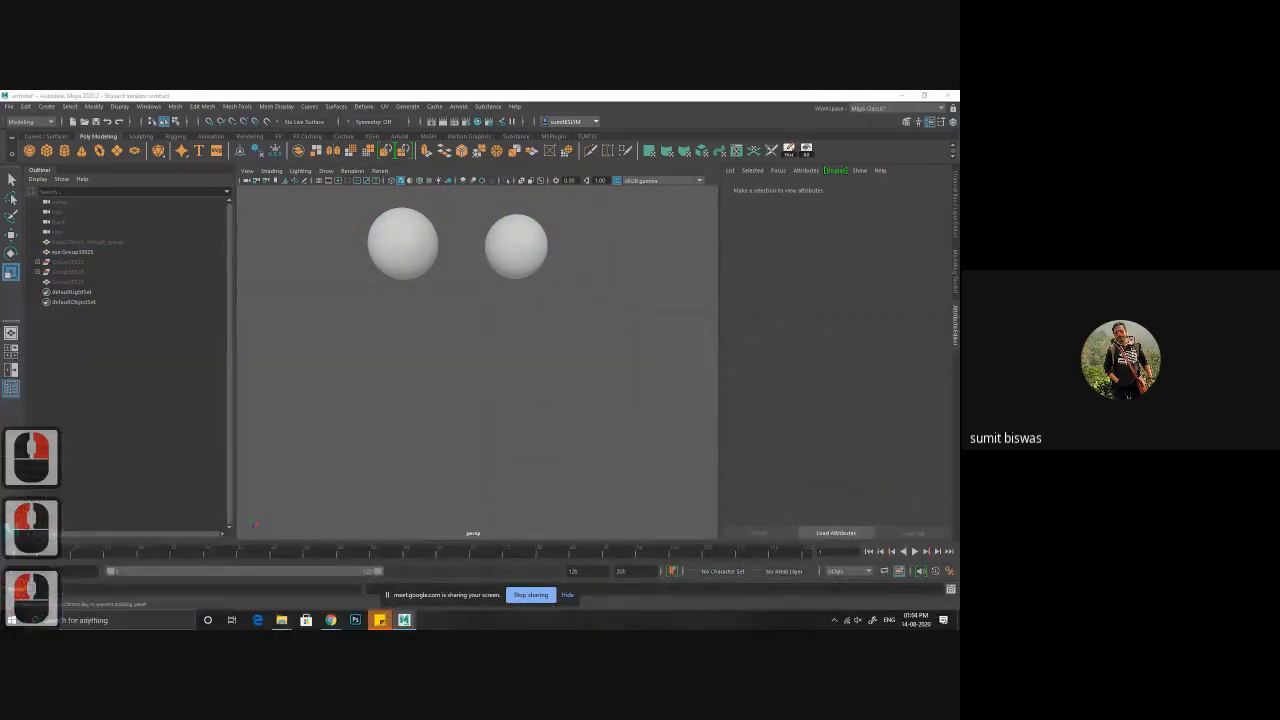
pyautogui.click(498, 328)
pyautogui.click(498, 328)
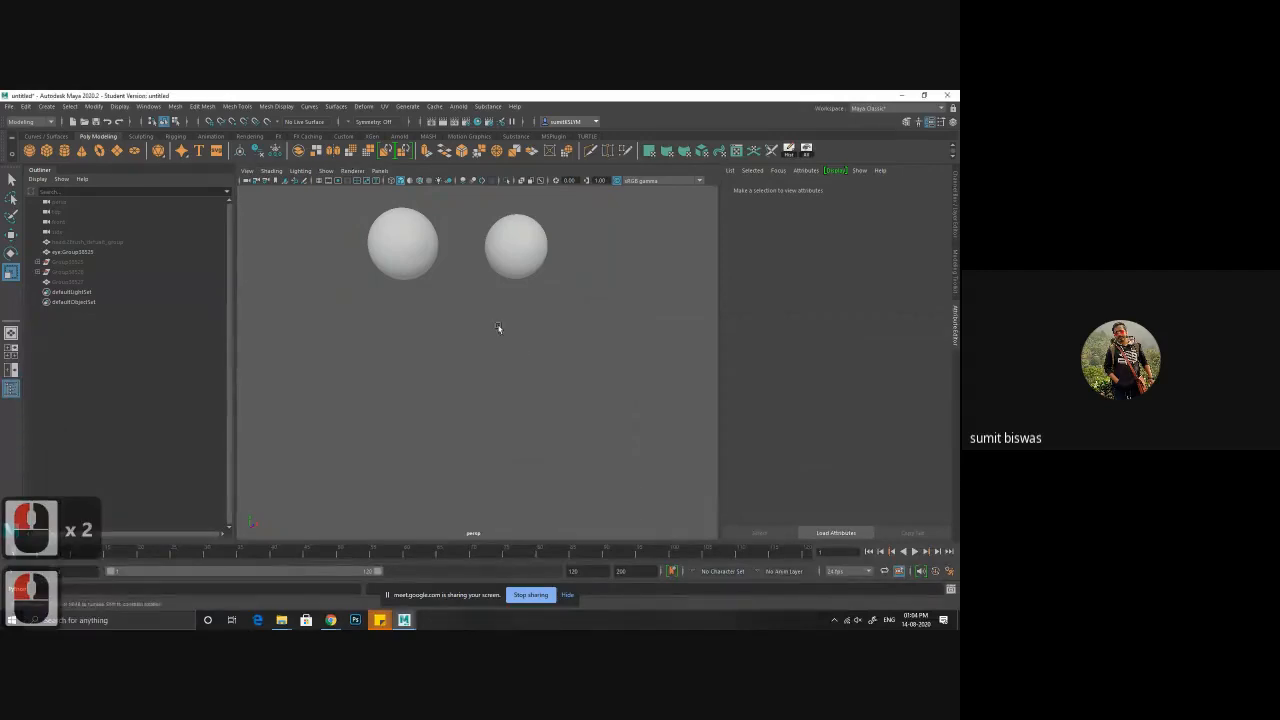
# - Replace the color texture image of the eyeballs' defaultMat2 shader with eye.BMP from the Desktop
pyautogui.keyDown('alt'); pyautogui.moveTo(498, 328); pyautogui.dragTo(491, 343); pyautogui.keyUp('alt')
pyautogui.keyDown('alt'); pyautogui.moveTo(491, 343); pyautogui.dragTo(484, 339, button='middle'); pyautogui.keyUp('alt')
pyautogui.click(394, 291)
pyautogui.click(879, 189)
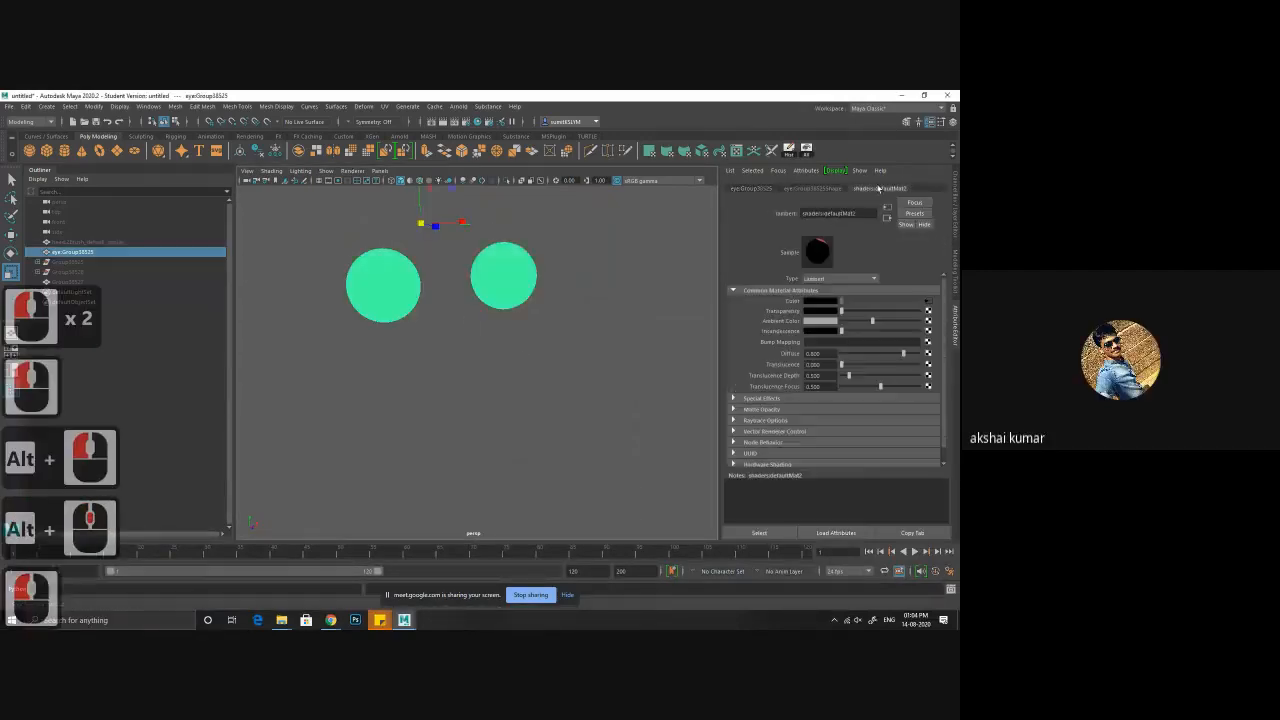
pyautogui.click(927, 301)
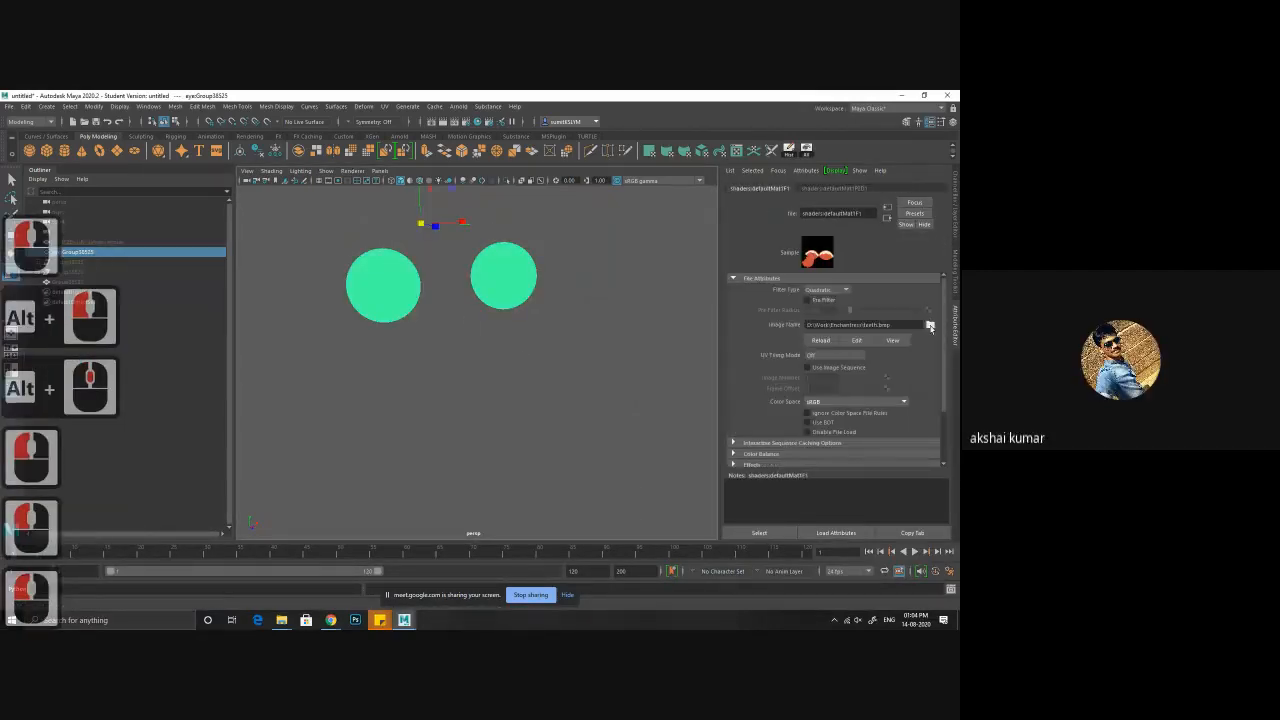
pyautogui.click(930, 326)
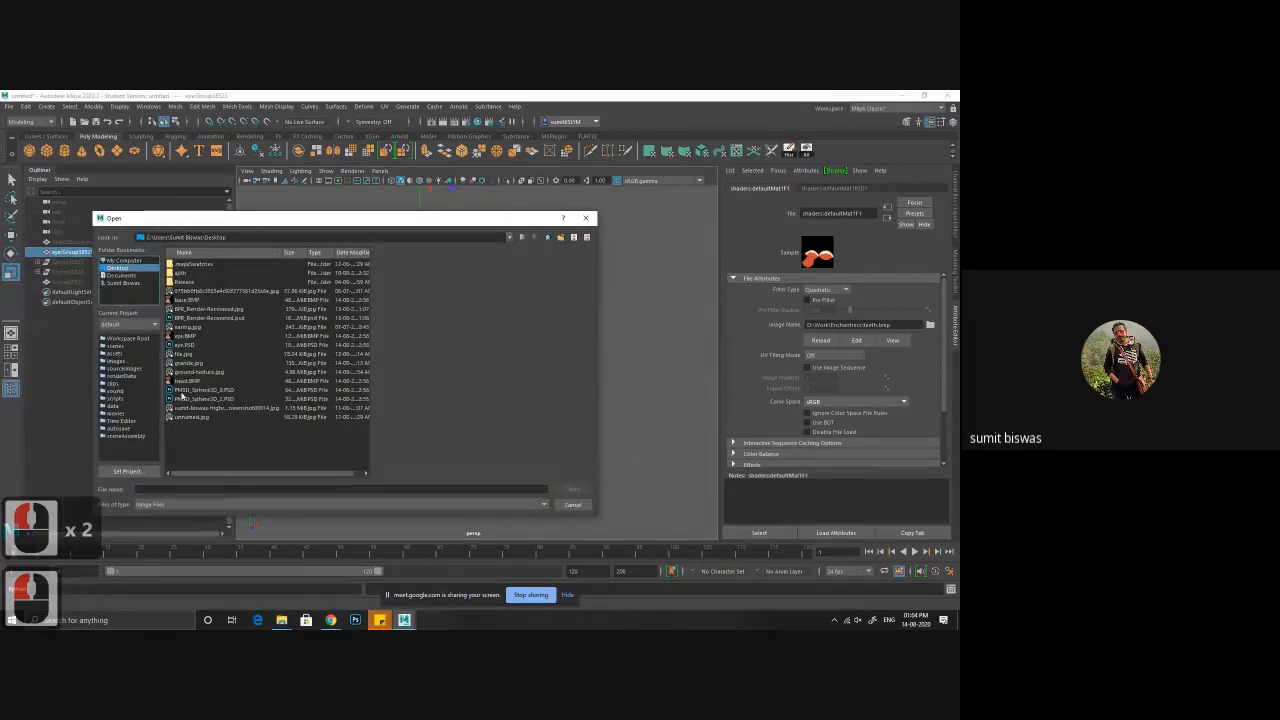
pyautogui.click(185, 337)
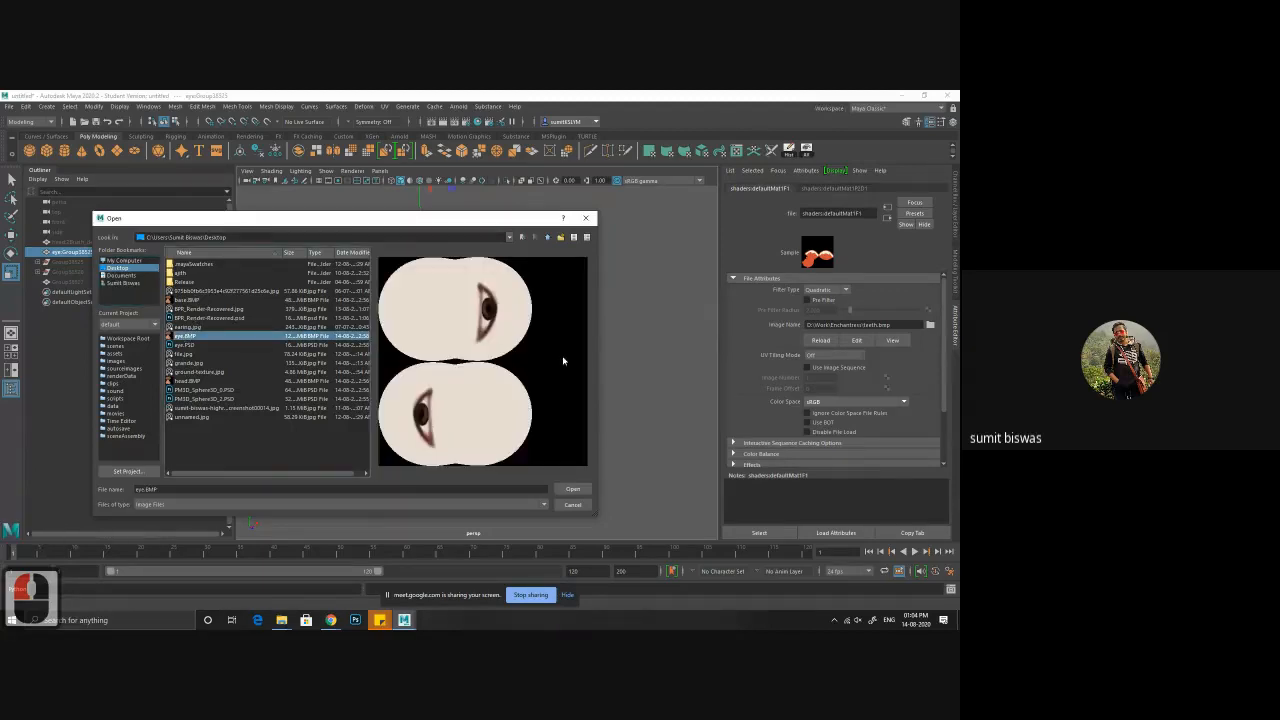
pyautogui.click(573, 489)
# - Turn on textured shaded display and inspect the eye texture on both eyeballs
pyautogui.keyDown('alt'); pyautogui.moveTo(449, 297); pyautogui.dragTo(449, 329, button='middle'); pyautogui.keyUp('alt')
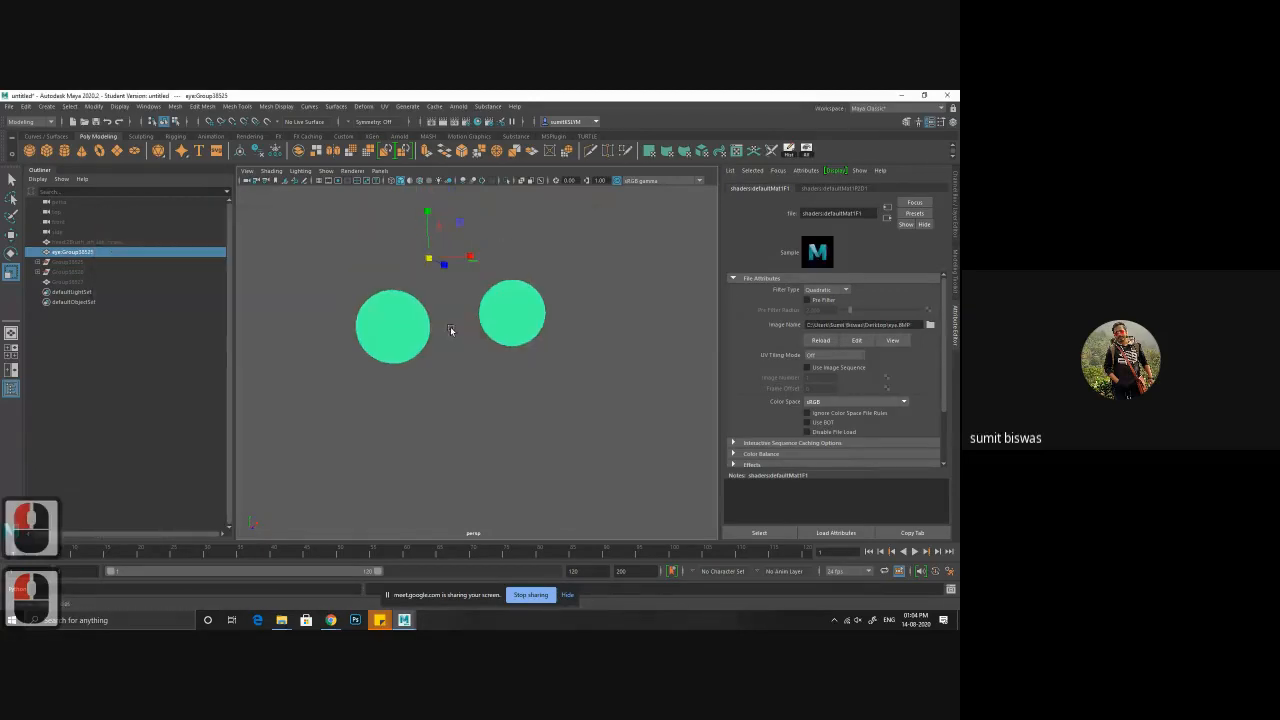
pyautogui.keyDown('alt'); pyautogui.moveTo(449, 329); pyautogui.dragTo(533, 407, button='right'); pyautogui.keyUp('alt')
pyautogui.keyDown('alt'); pyautogui.moveTo(533, 407); pyautogui.dragTo(564, 415, button='middle'); pyautogui.keyUp('alt')
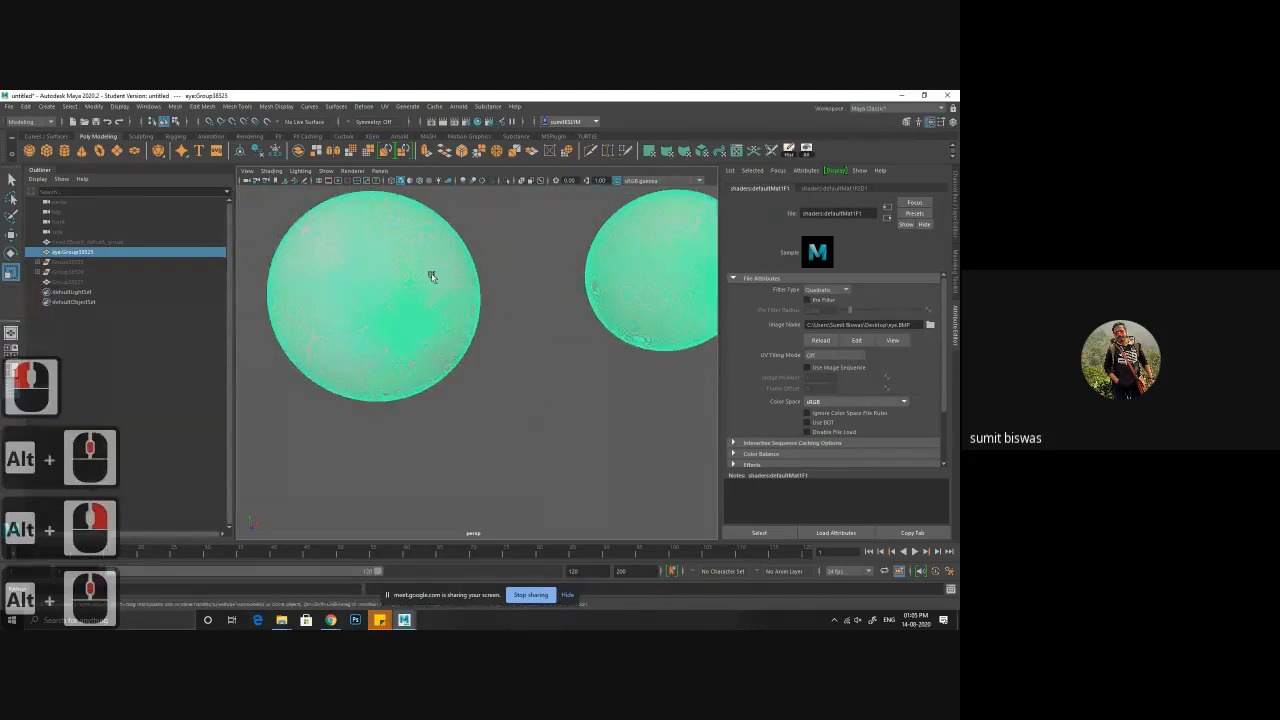
pyautogui.press('6')
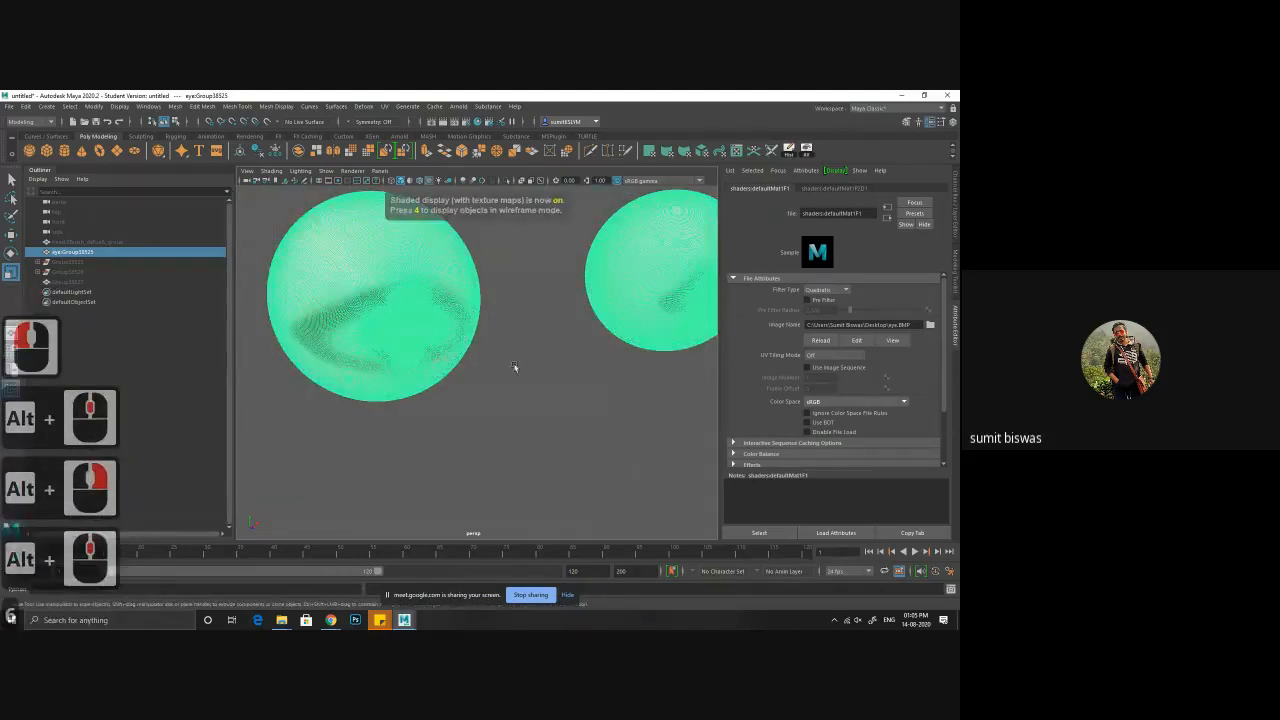
pyautogui.click(568, 393)
pyautogui.keyDown('alt'); pyautogui.moveTo(568, 393); pyautogui.dragTo(406, 369, button='right'); pyautogui.keyUp('alt')
pyautogui.keyDown('alt'); pyautogui.moveTo(406, 369); pyautogui.dragTo(485, 368, button='middle'); pyautogui.keyUp('alt')
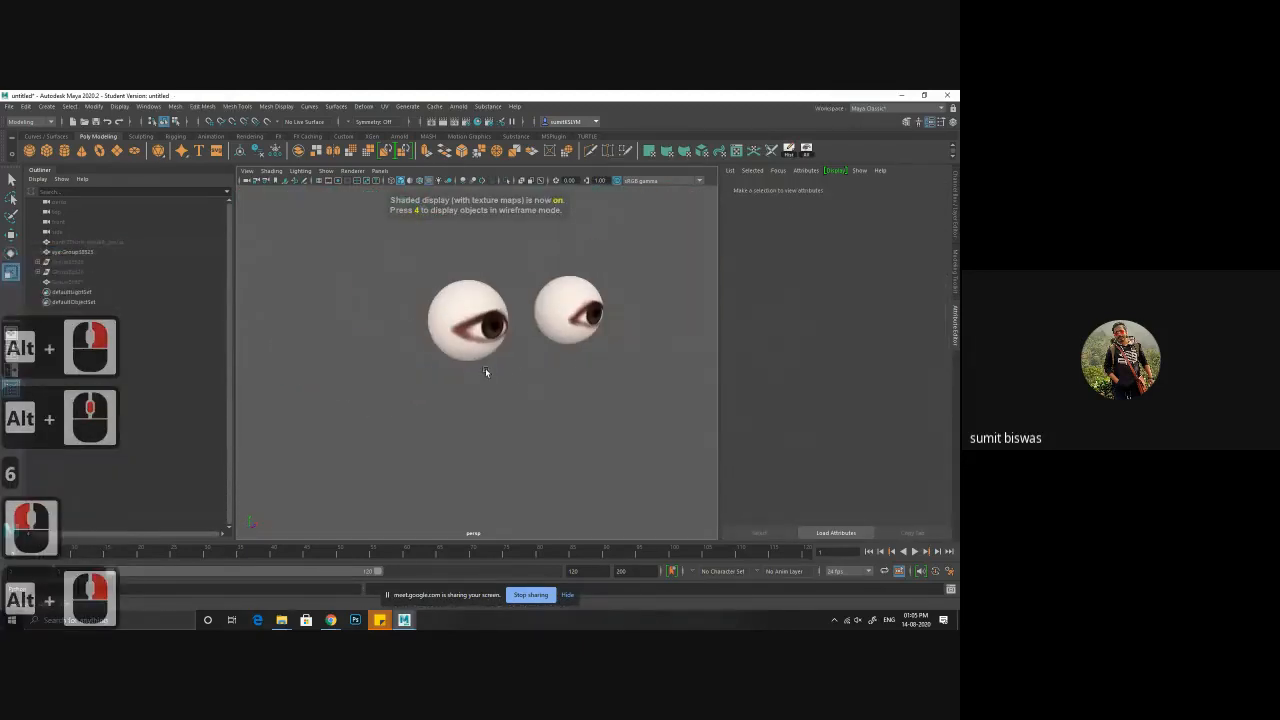
pyautogui.keyDown('alt'); pyautogui.moveTo(485, 368); pyautogui.dragTo(519, 381); pyautogui.keyUp('alt')
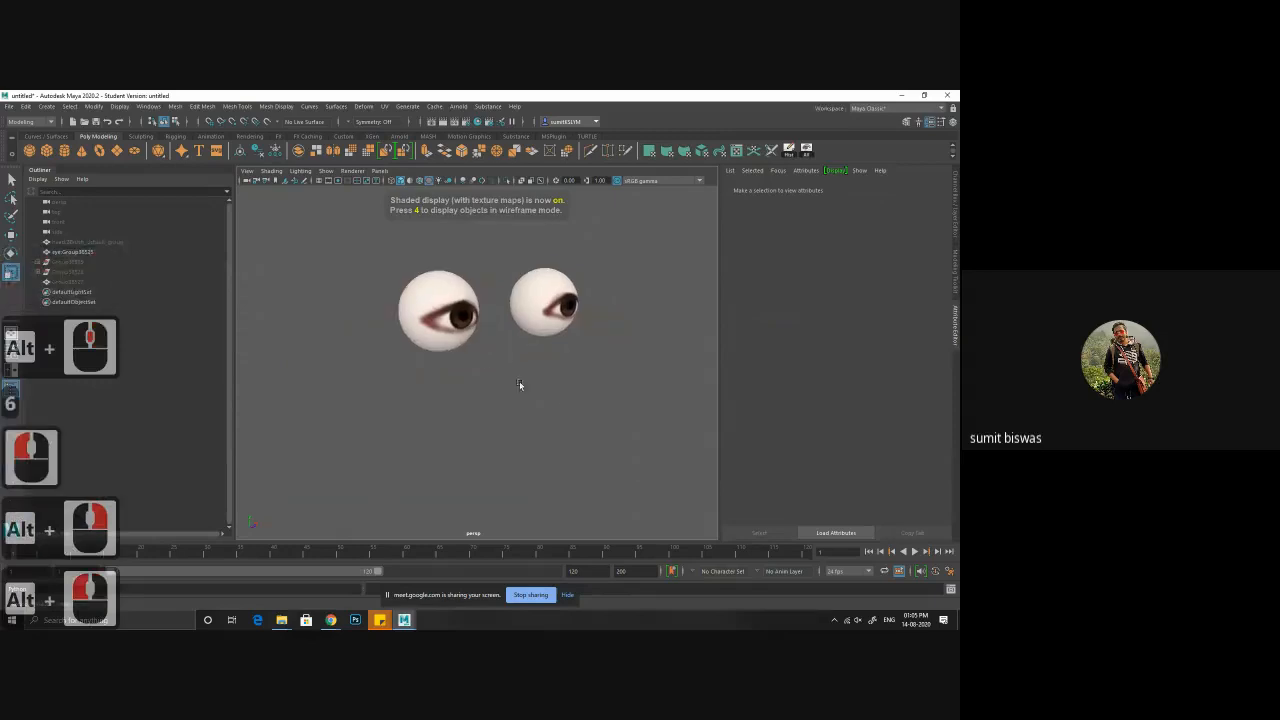
# - Unhide all the scene objects to bring back the bust around the textured eyeballs
pyautogui.click(807, 154)
pyautogui.keyDown('alt'); pyautogui.moveTo(591, 397); pyautogui.dragTo(532, 391, button='right'); pyautogui.keyUp('alt')
pyautogui.keyDown('alt'); pyautogui.moveTo(532, 391); pyautogui.dragTo(500, 266); pyautogui.keyUp('alt')
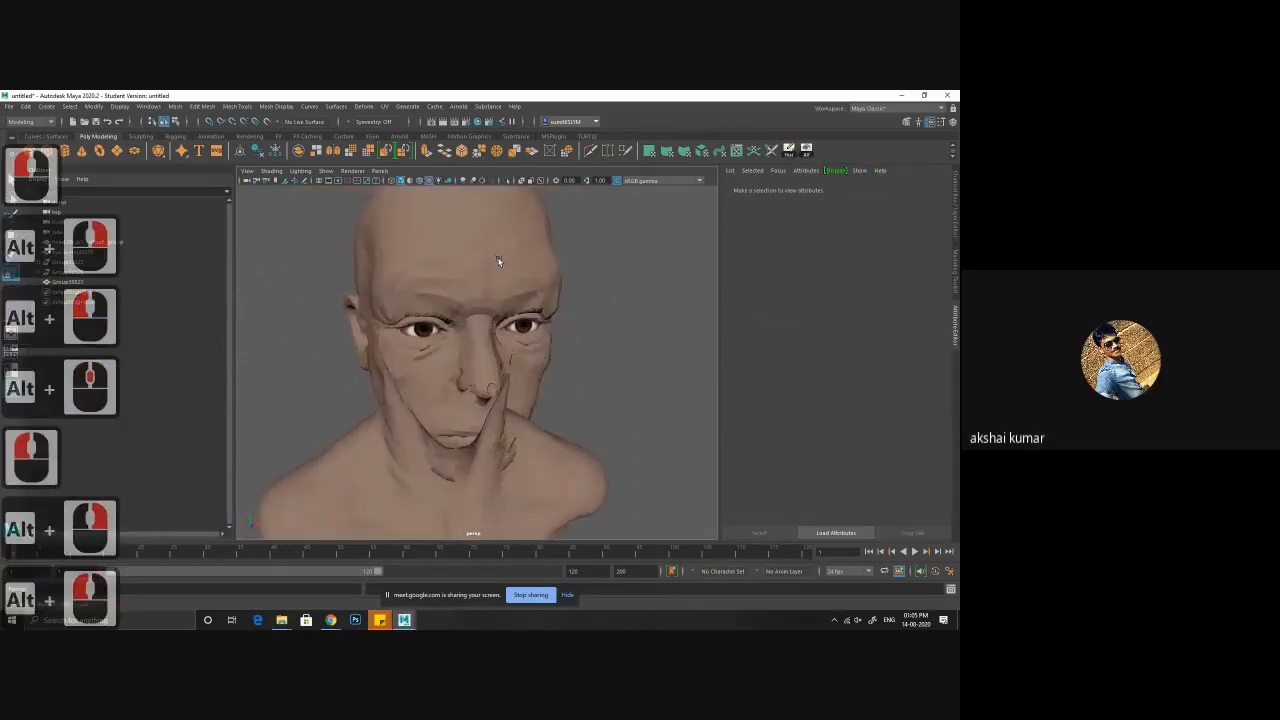
# - Break the texture connection on the Specular Color of the head's face2 shader
pyautogui.click(499, 262)
pyautogui.click(909, 189)
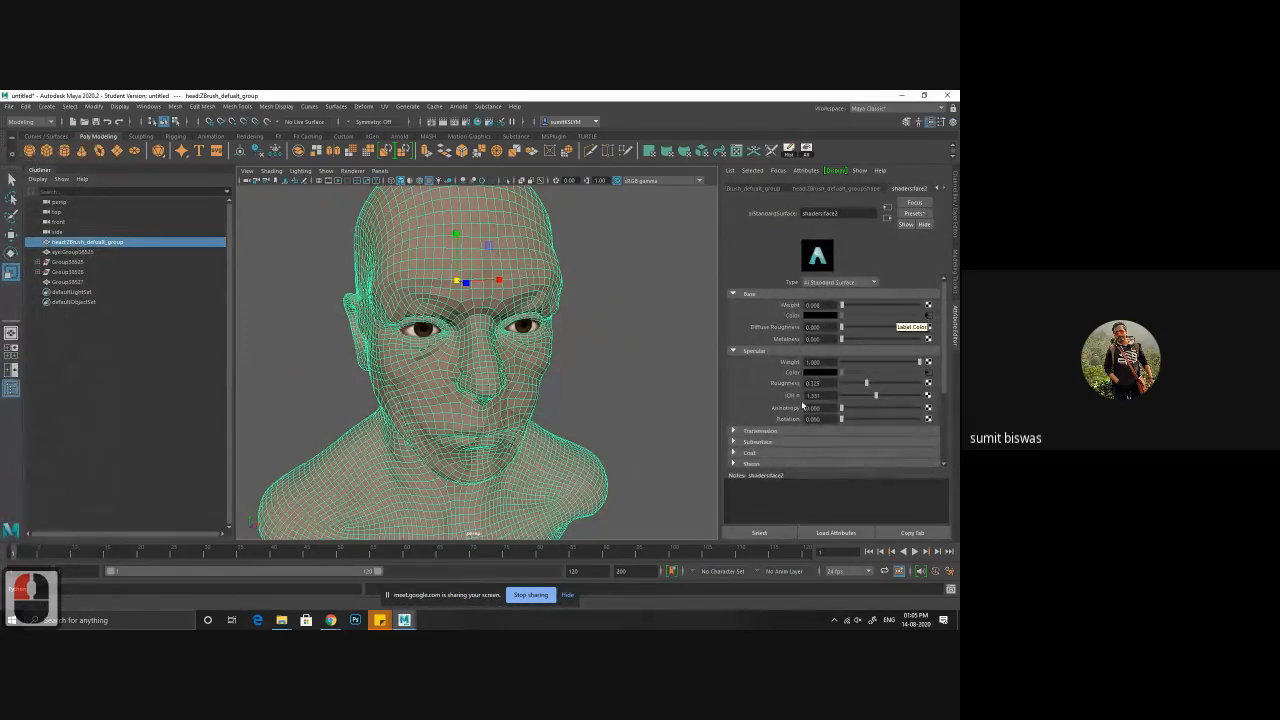
pyautogui.click(929, 376)
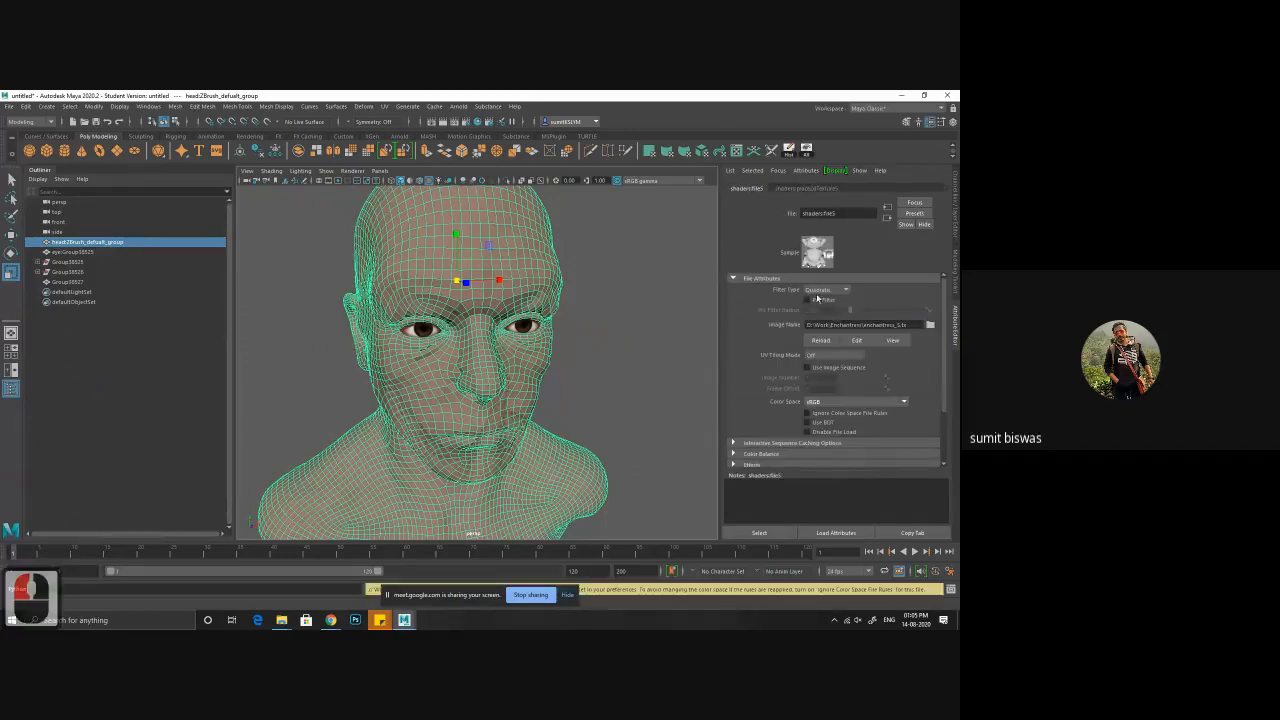
pyautogui.click(886, 218)
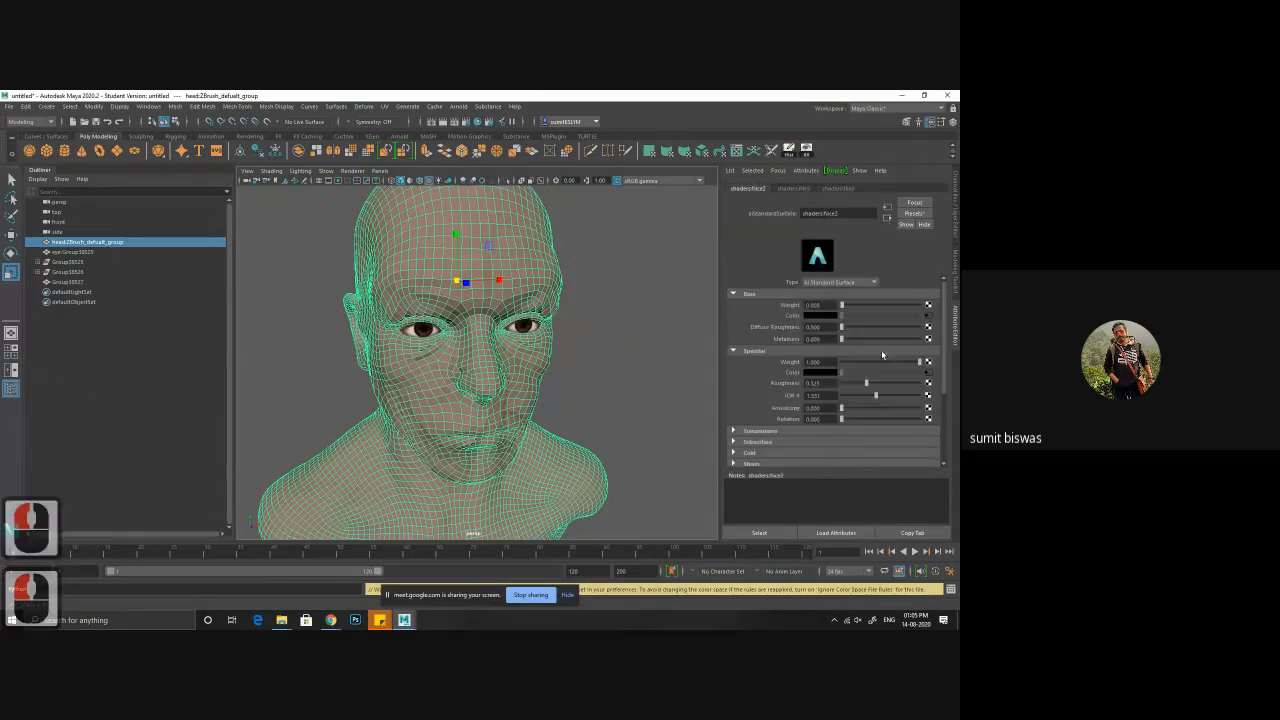
pyautogui.rightClick(796, 378)
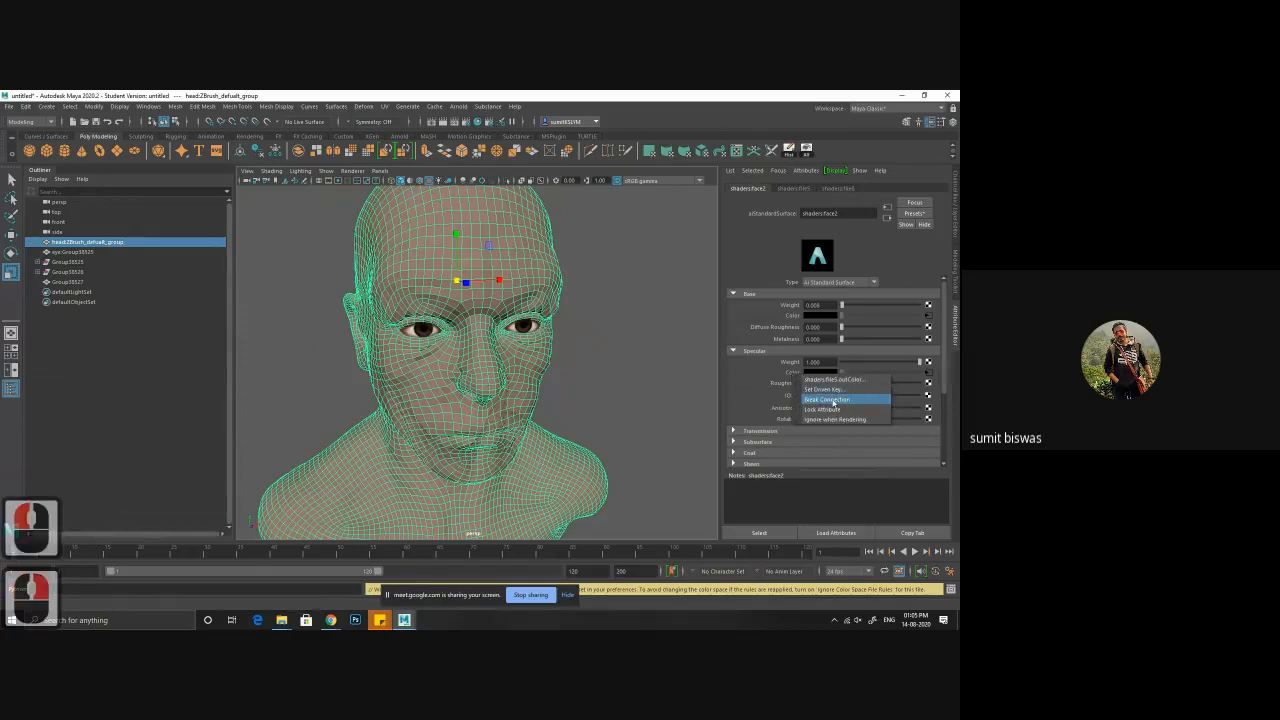
pyautogui.click(833, 399)
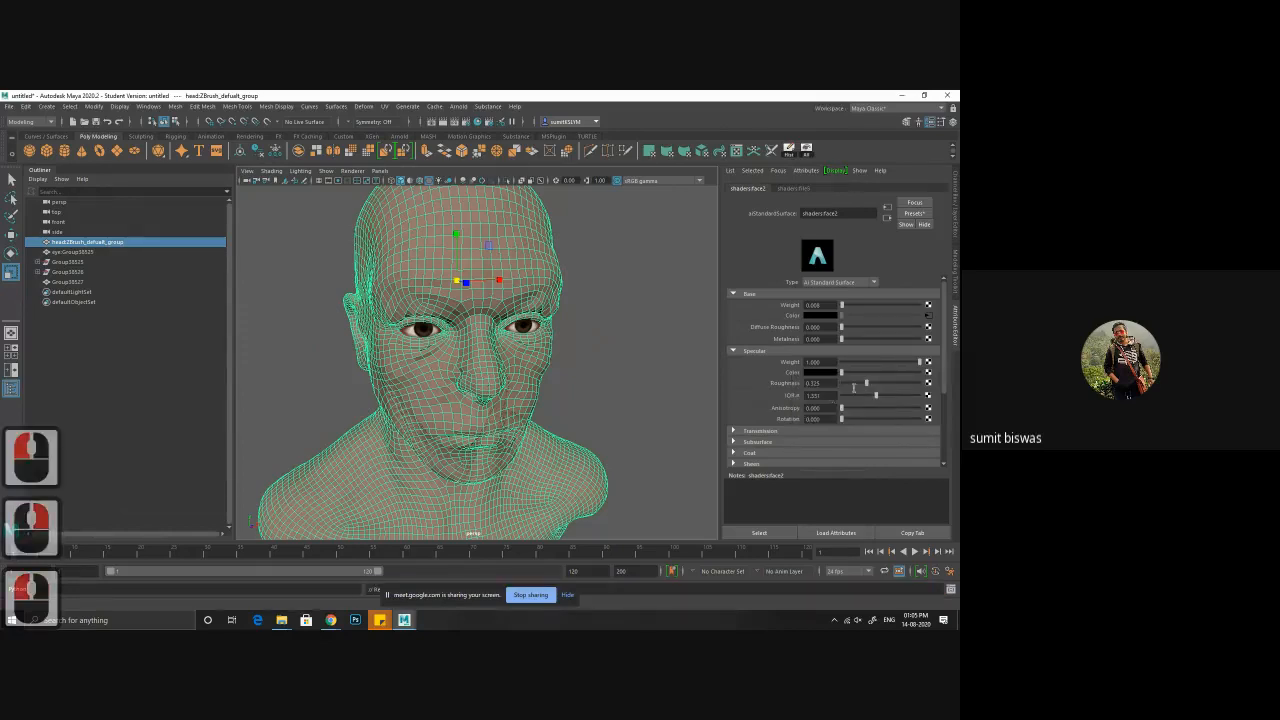
# - Replace the Base Color texture image of the head's face2 shader with base.BMP from the Desktop
pyautogui.click(928, 315)
pyautogui.click(930, 325)
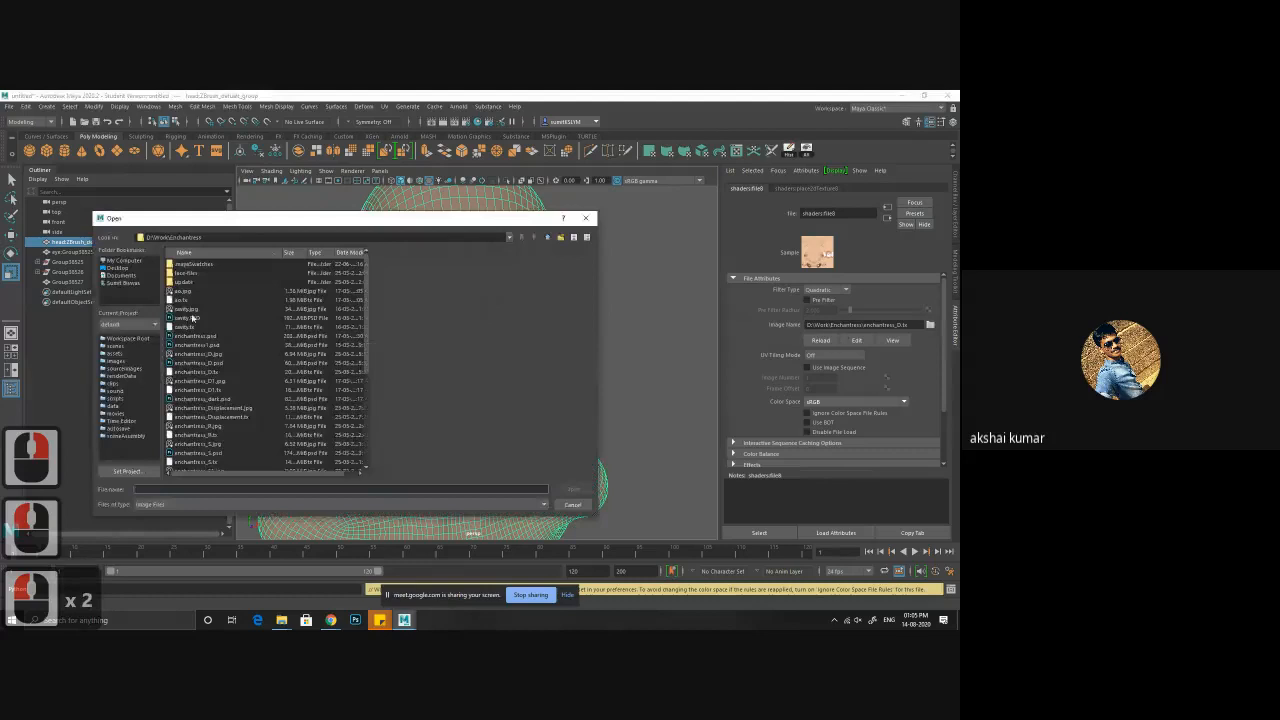
pyautogui.doubleClick(116, 267)
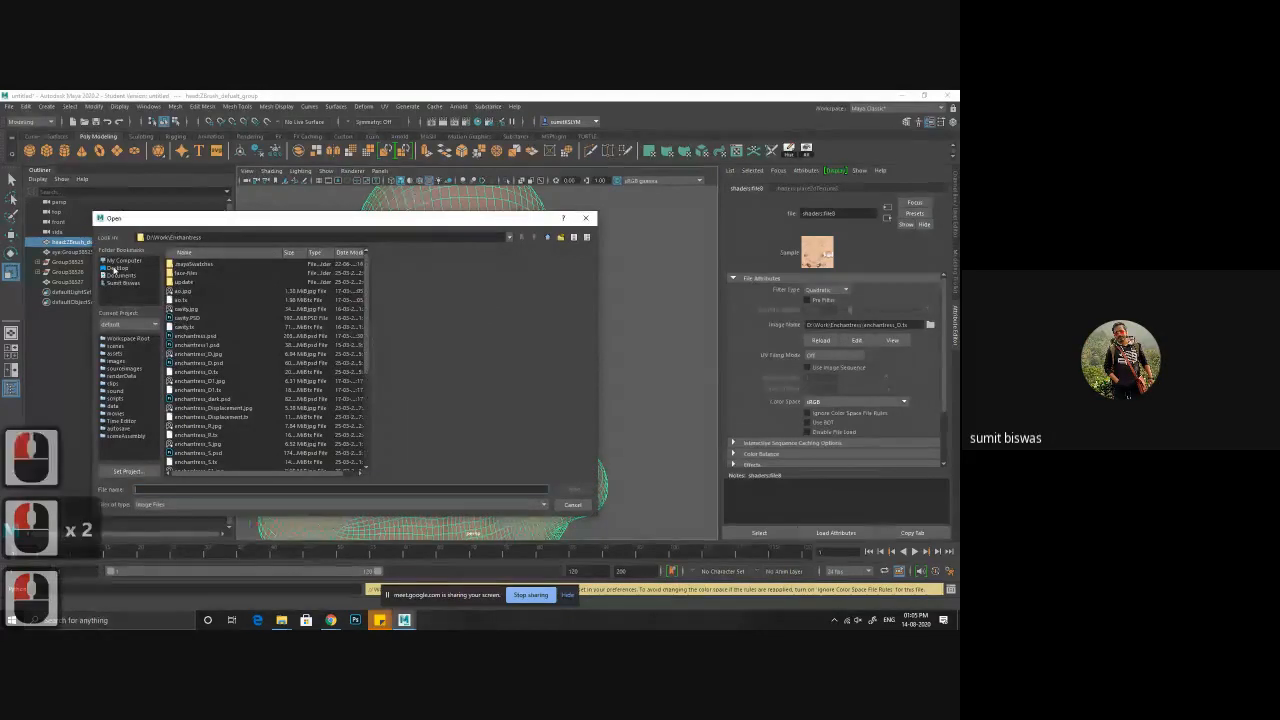
pyautogui.click(182, 300)
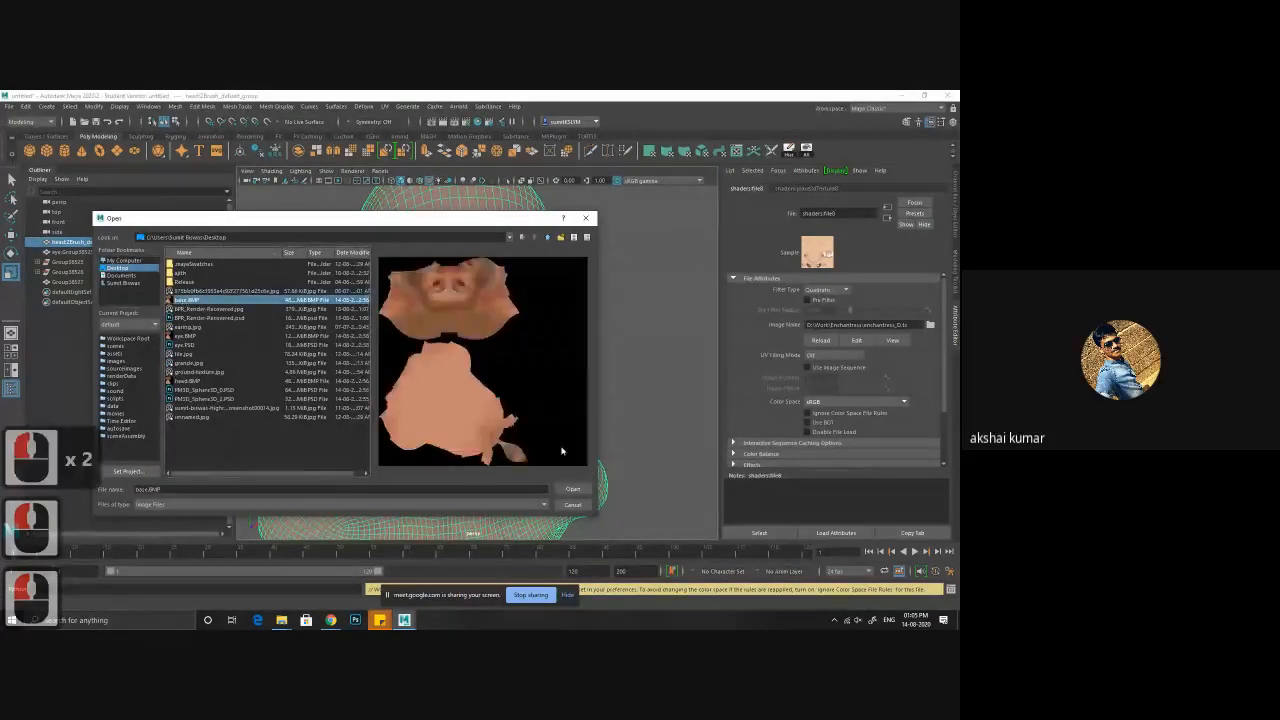
pyautogui.click(572, 489)
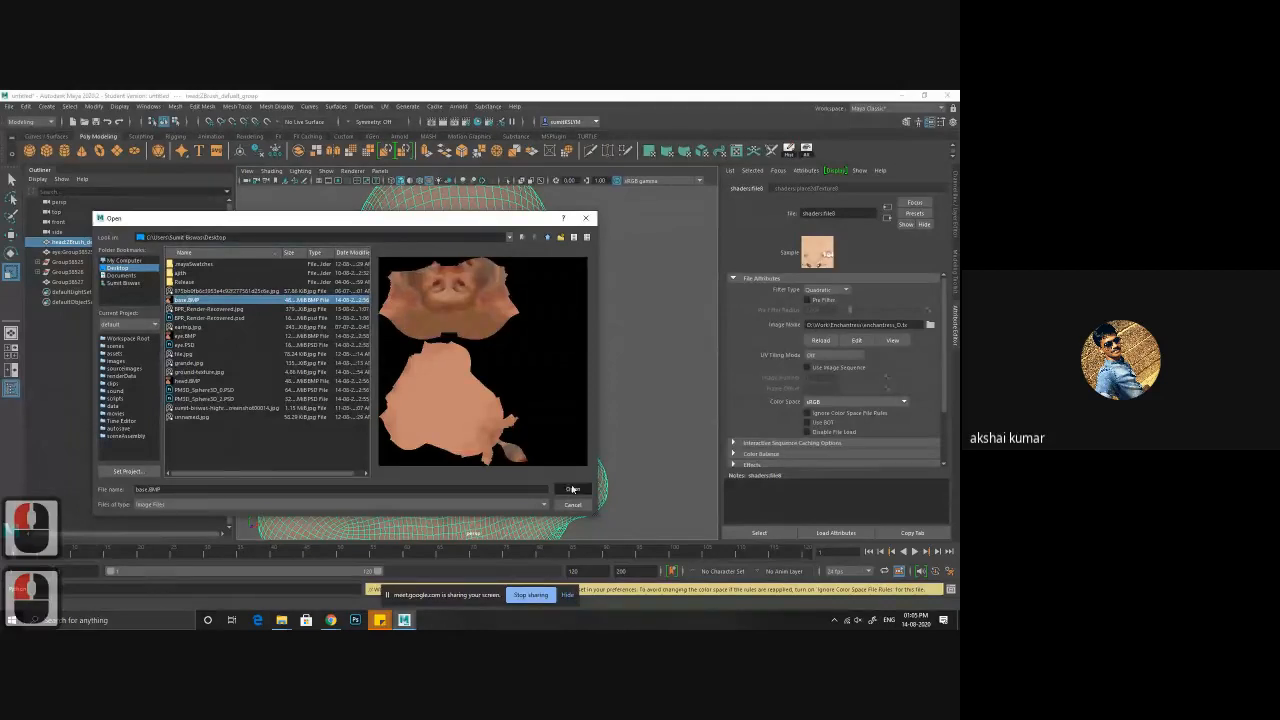
# - Check the head's UVs in the UV Editor, close it, and inspect the textured bust
pyautogui.click(737, 151)
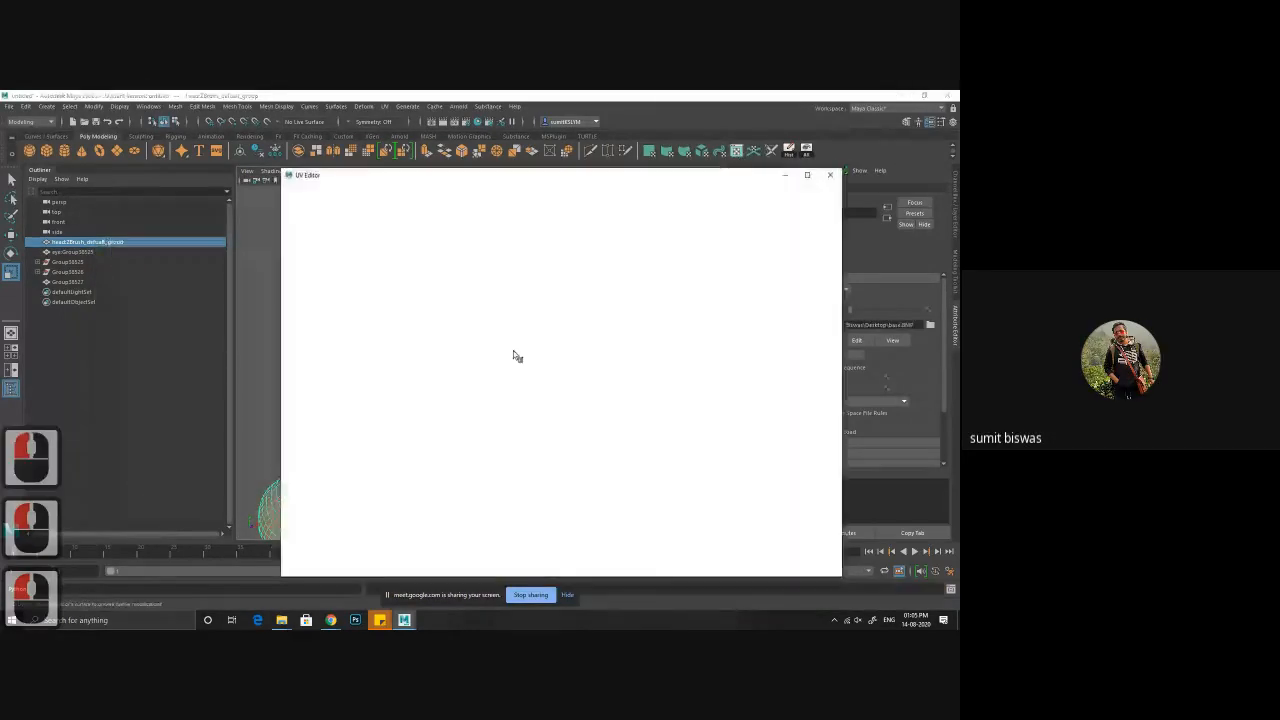
pyautogui.keyDown('alt'); pyautogui.moveTo(565, 345); pyautogui.dragTo(645, 368, button='right'); pyautogui.keyUp('alt')
pyautogui.click(832, 175)
pyautogui.click(883, 177)
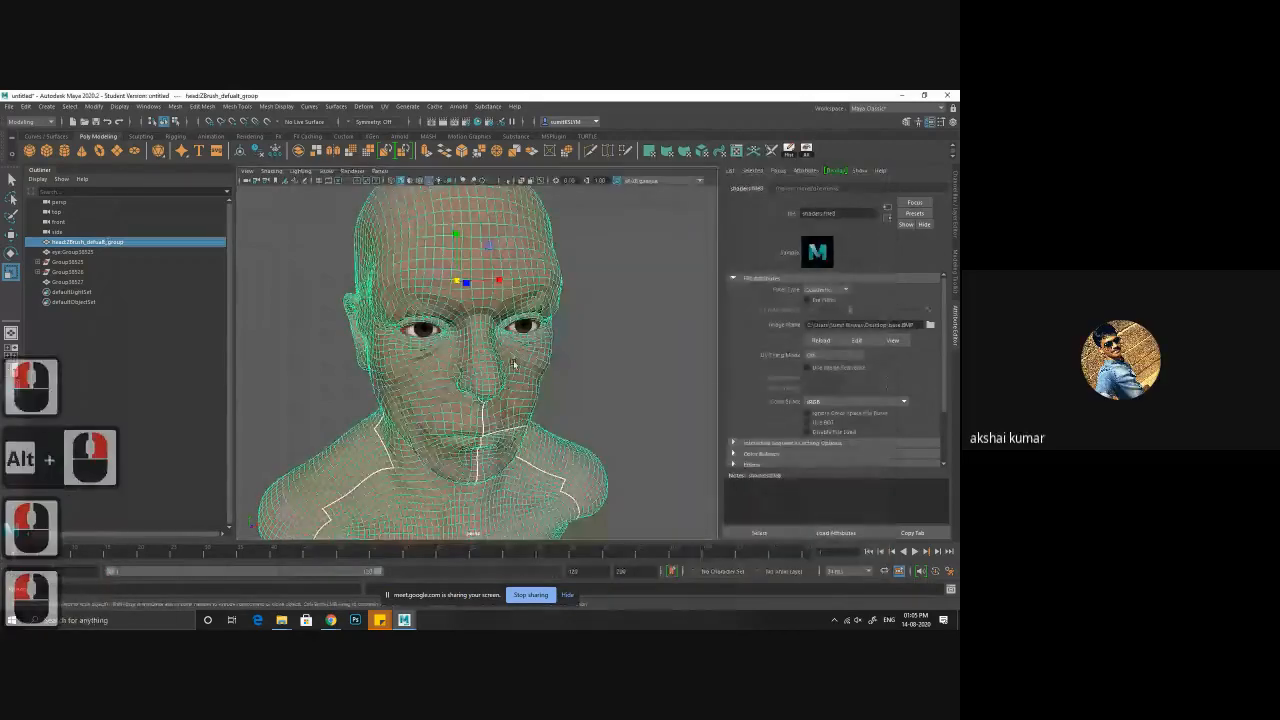
pyautogui.keyDown('alt'); pyautogui.moveTo(514, 363); pyautogui.dragTo(440, 360, button='right'); pyautogui.keyUp('alt')
pyautogui.keyDown('alt'); pyautogui.moveTo(474, 415); pyautogui.dragTo(468, 366, button='middle'); pyautogui.keyUp('alt')
pyautogui.keyDown('alt'); pyautogui.moveTo(535, 400); pyautogui.dragTo(464, 387); pyautogui.keyUp('alt')
pyautogui.click(572, 321)
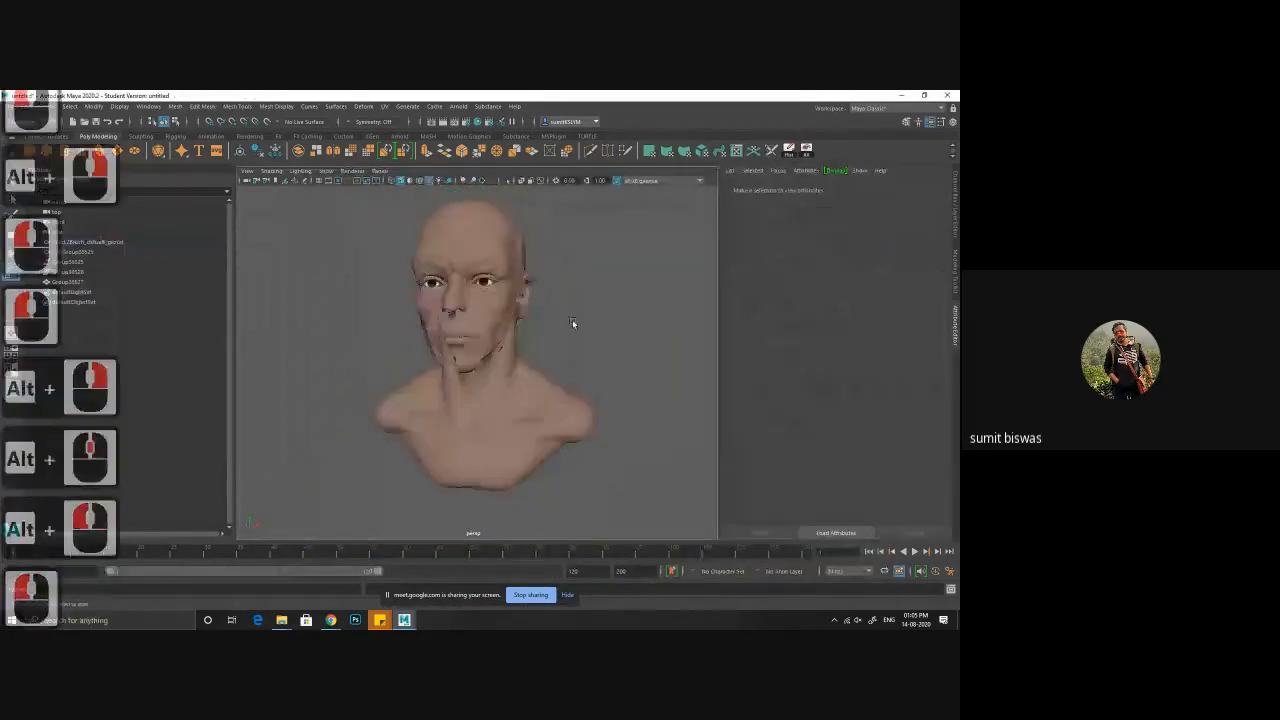
# - Apply the Skin preset to the head's face2 shader, fully replacing its settings, and inspect the bust
pyautogui.keyDown('alt'); pyautogui.moveTo(448, 296); pyautogui.dragTo(478, 335, button='right'); pyautogui.keyUp('alt')
pyautogui.keyDown('alt'); pyautogui.moveTo(446, 332); pyautogui.dragTo(483, 339); pyautogui.keyUp('alt')
pyautogui.click(483, 339)
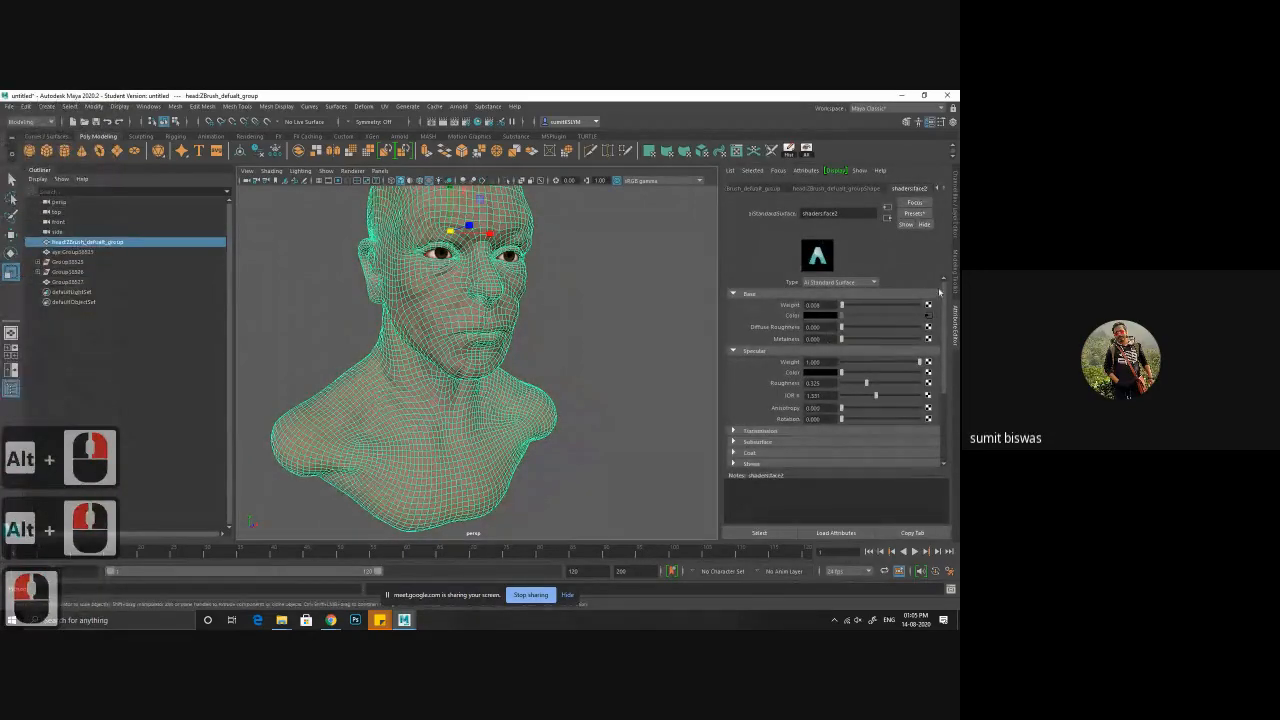
pyautogui.click(918, 214)
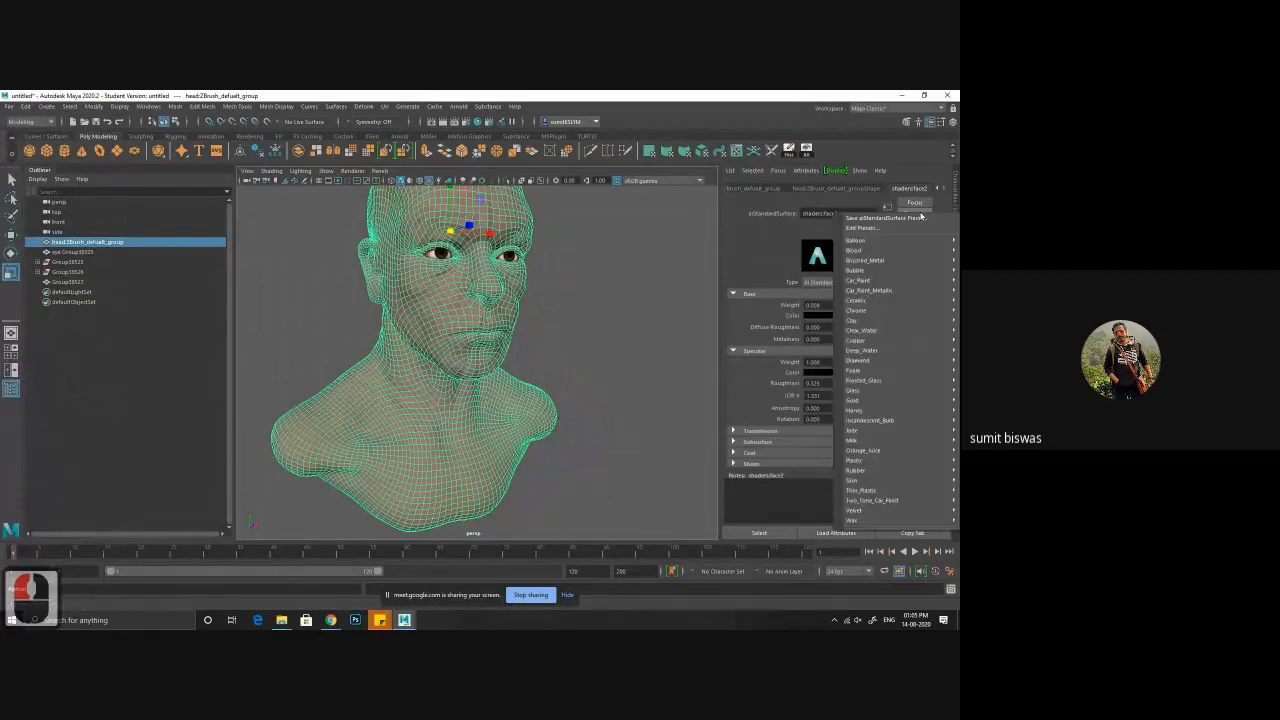
pyautogui.moveTo(868, 480)
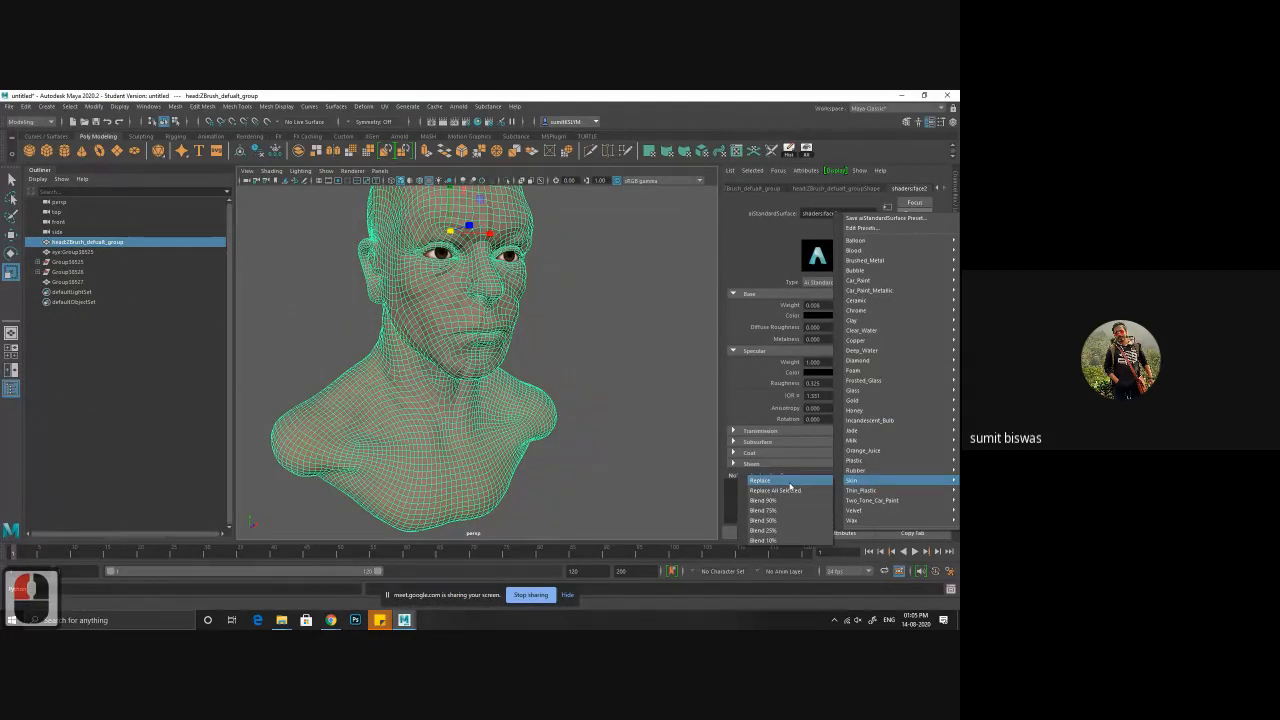
pyautogui.click(790, 482)
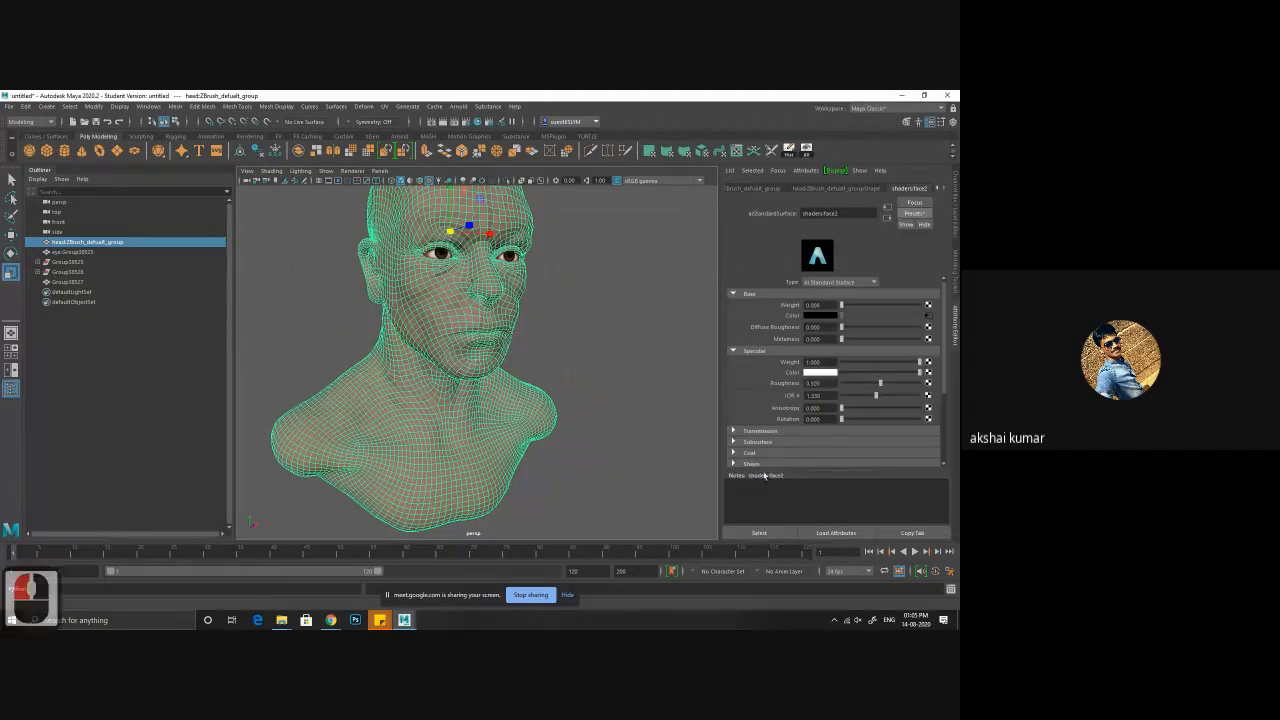
pyautogui.moveTo(627, 370)
pyautogui.keyDown('alt'); pyautogui.mouseDown()
pyautogui.moveTo(551, 368)
pyautogui.moveTo(603, 320)
pyautogui.moveTo(588, 344)
pyautogui.mouseUp(); pyautogui.keyUp('alt')
pyautogui.click(548, 331)
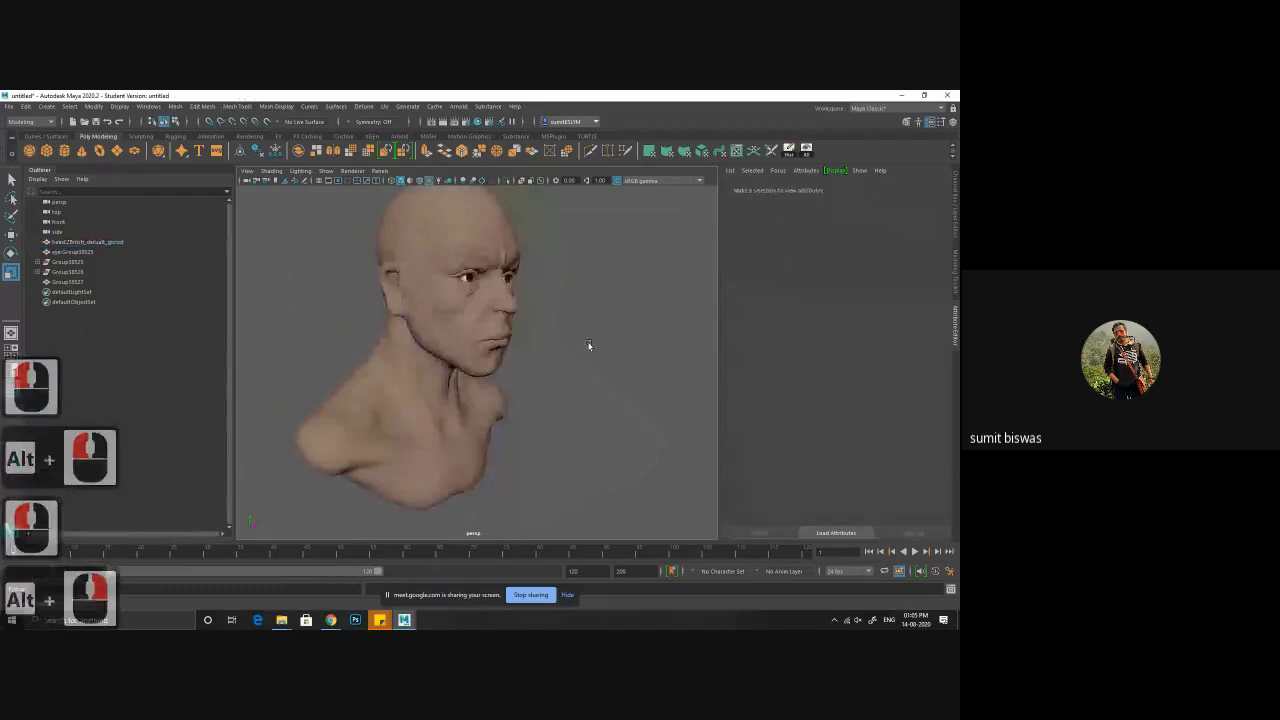
# - Expand the Geometry settings of the head's face2 shader to examine its bump mapping slot
pyautogui.click(486, 234)
pyautogui.scroll(-8, 795, 445)
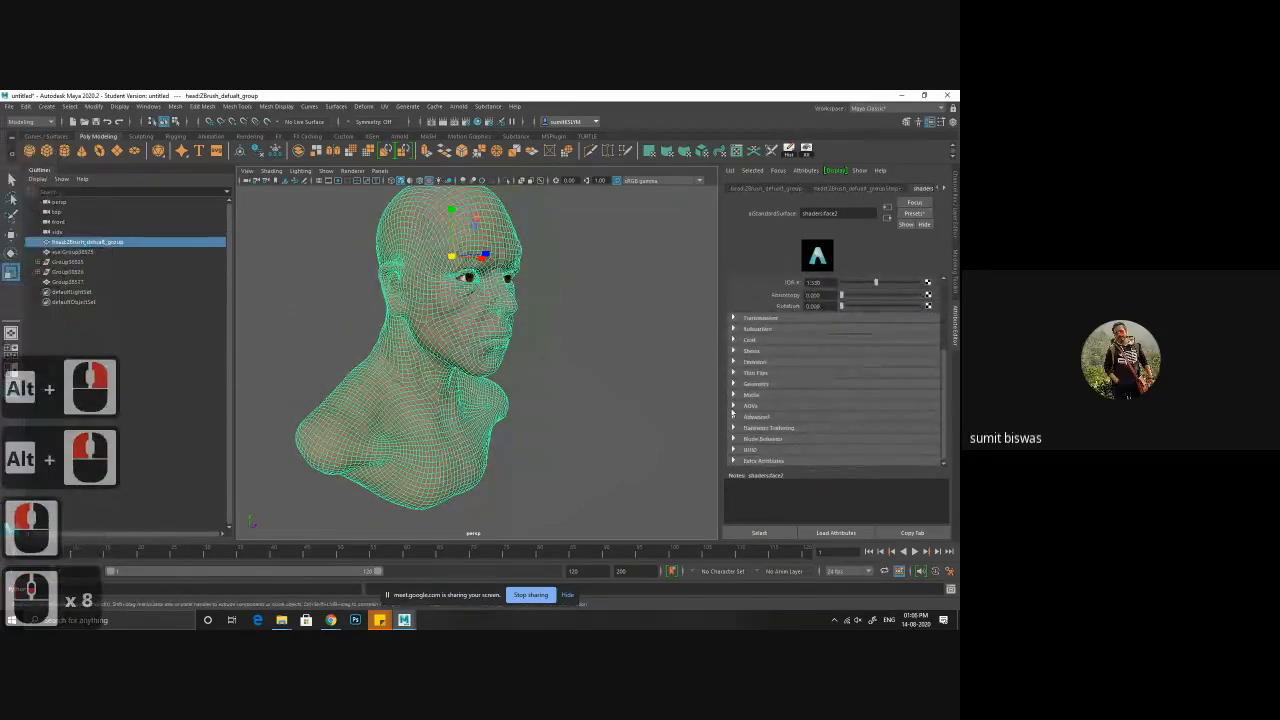
pyautogui.click(733, 384)
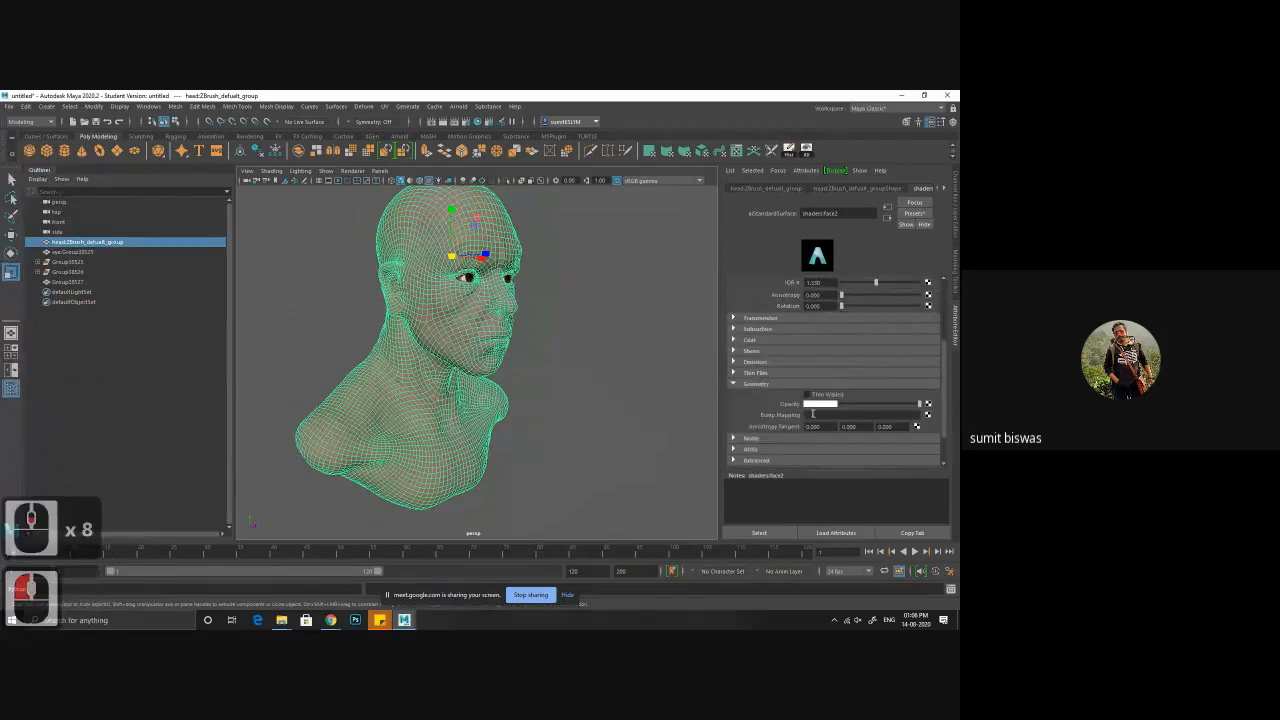
pyautogui.scroll(-2, 864, 415)
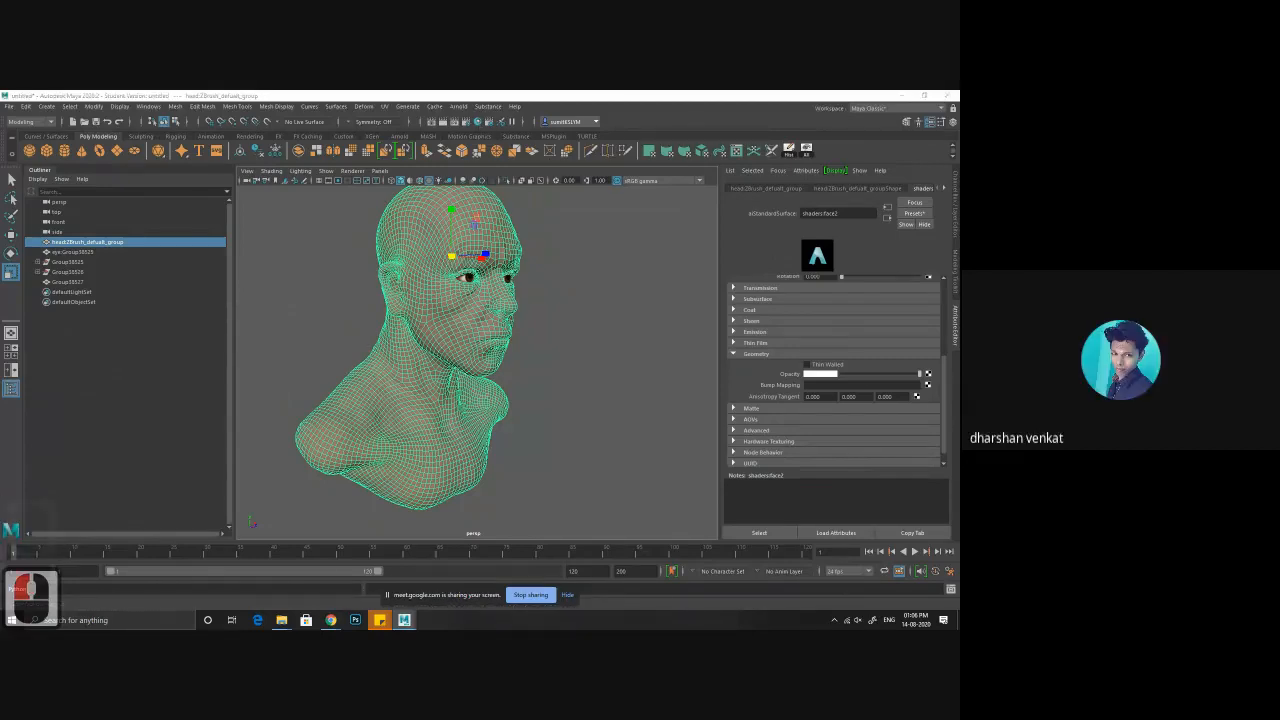
# - Graph the face2 network in Hypershade, graph the pasted displacement shader's network, and select its displacement file texture node
pyautogui.moveTo(2, 211); pyautogui.dragTo(330, 92)
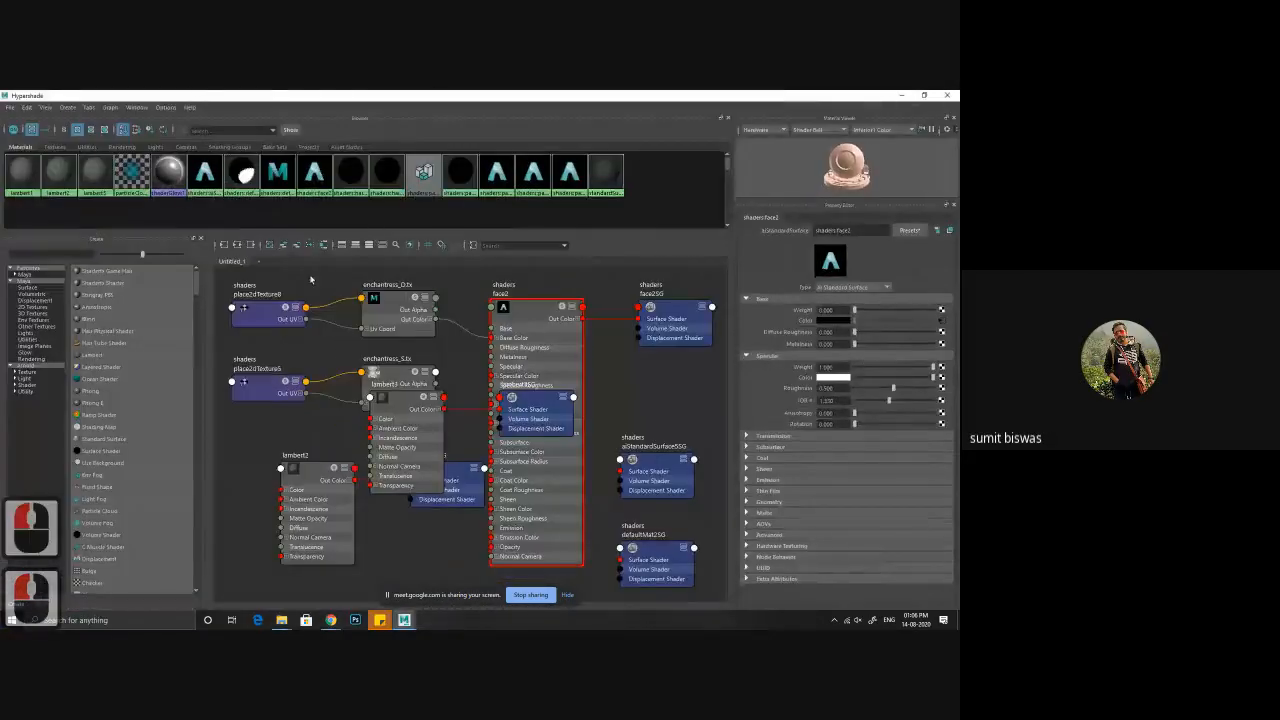
pyautogui.moveTo(318, 172); pyautogui.dragTo(317, 214, button='right')
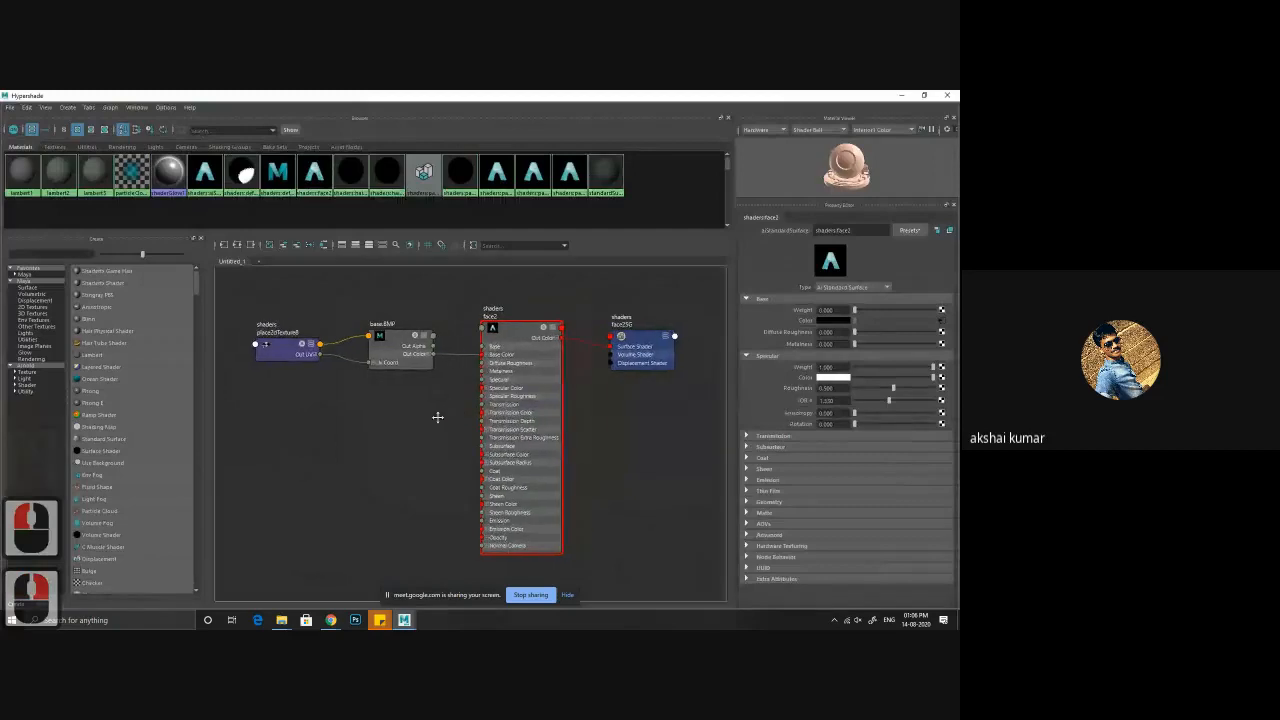
pyautogui.keyDown('alt'); pyautogui.moveTo(437, 417); pyautogui.dragTo(407, 432, button='middle'); pyautogui.keyUp('alt')
pyautogui.moveTo(425, 184); pyautogui.dragTo(424, 209, button='right')
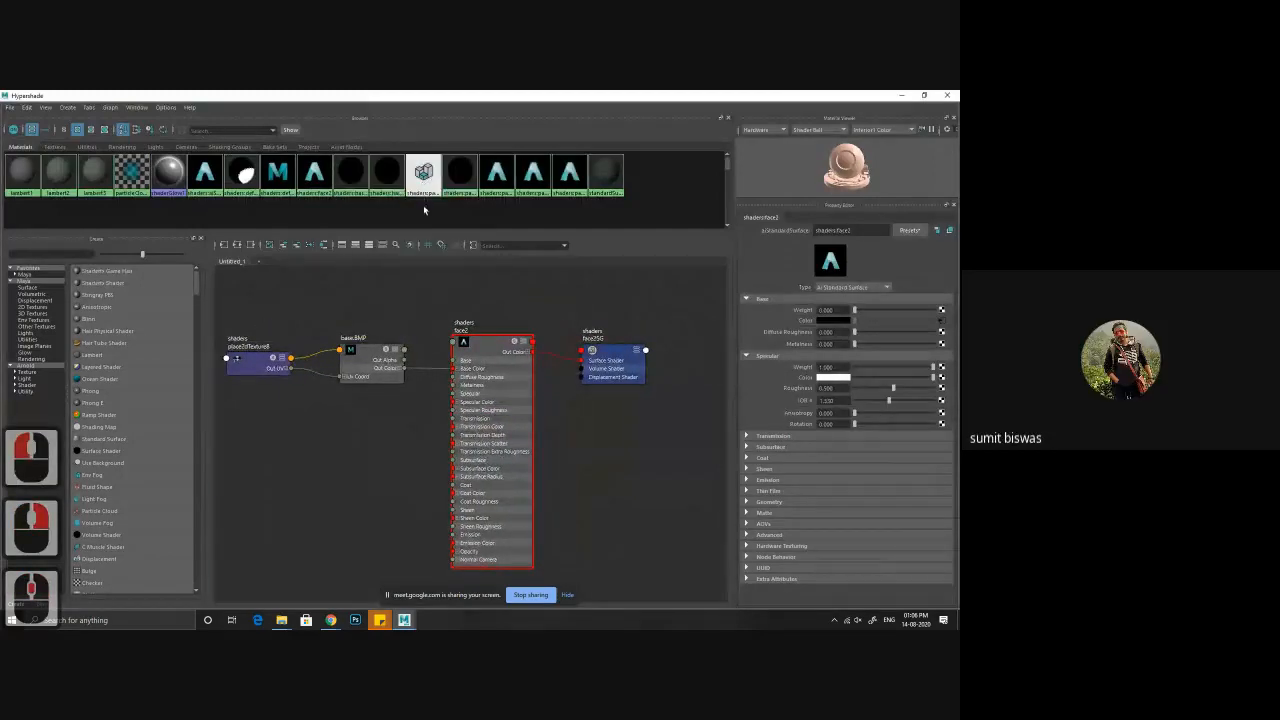
pyautogui.keyDown('alt'); pyautogui.moveTo(517, 500); pyautogui.dragTo(477, 459, button='middle'); pyautogui.keyUp('alt')
pyautogui.click(316, 398)
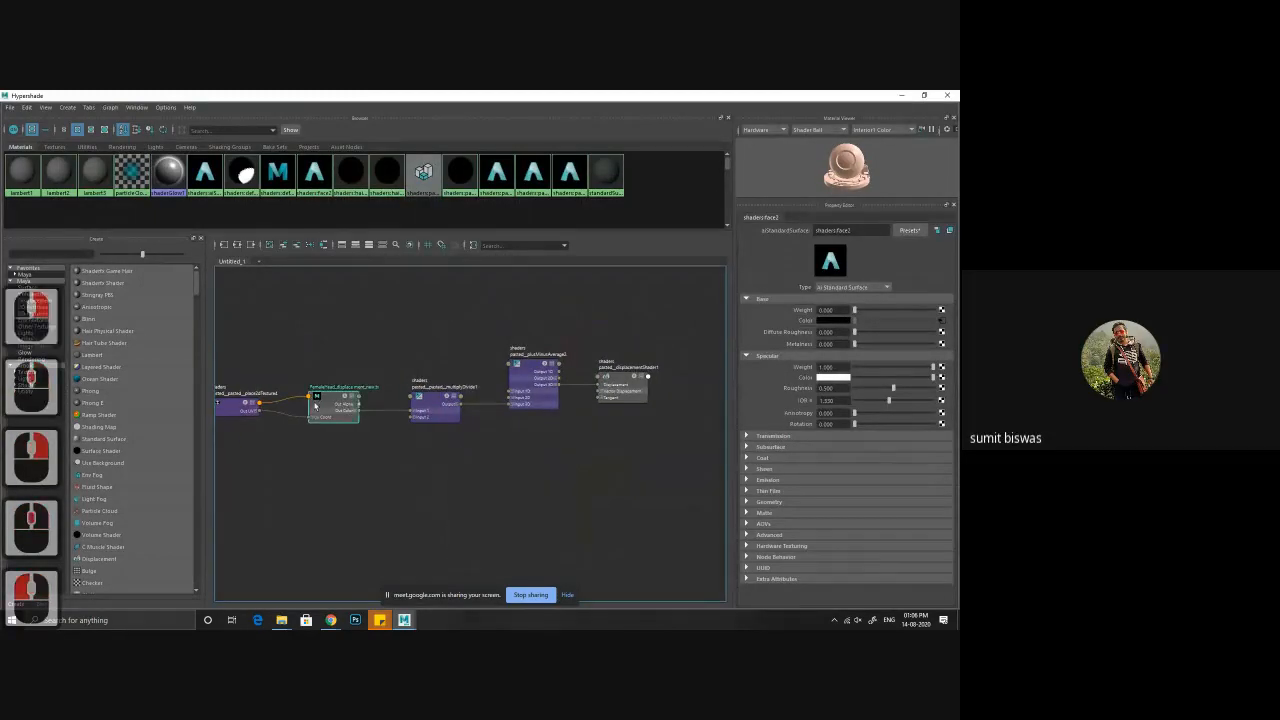
# - Browse the Desktop for the displacement file node's image and preview the listed pictures to find the displacement map
pyautogui.click(943, 300)
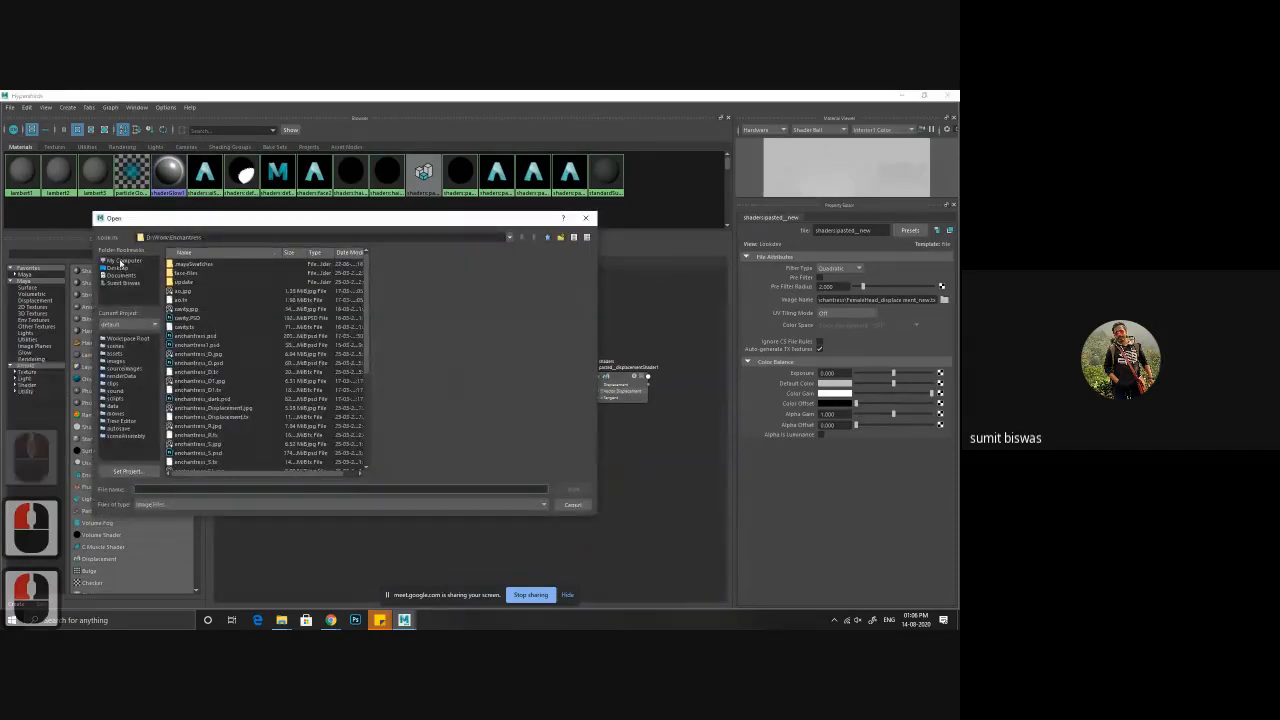
pyautogui.click(122, 261)
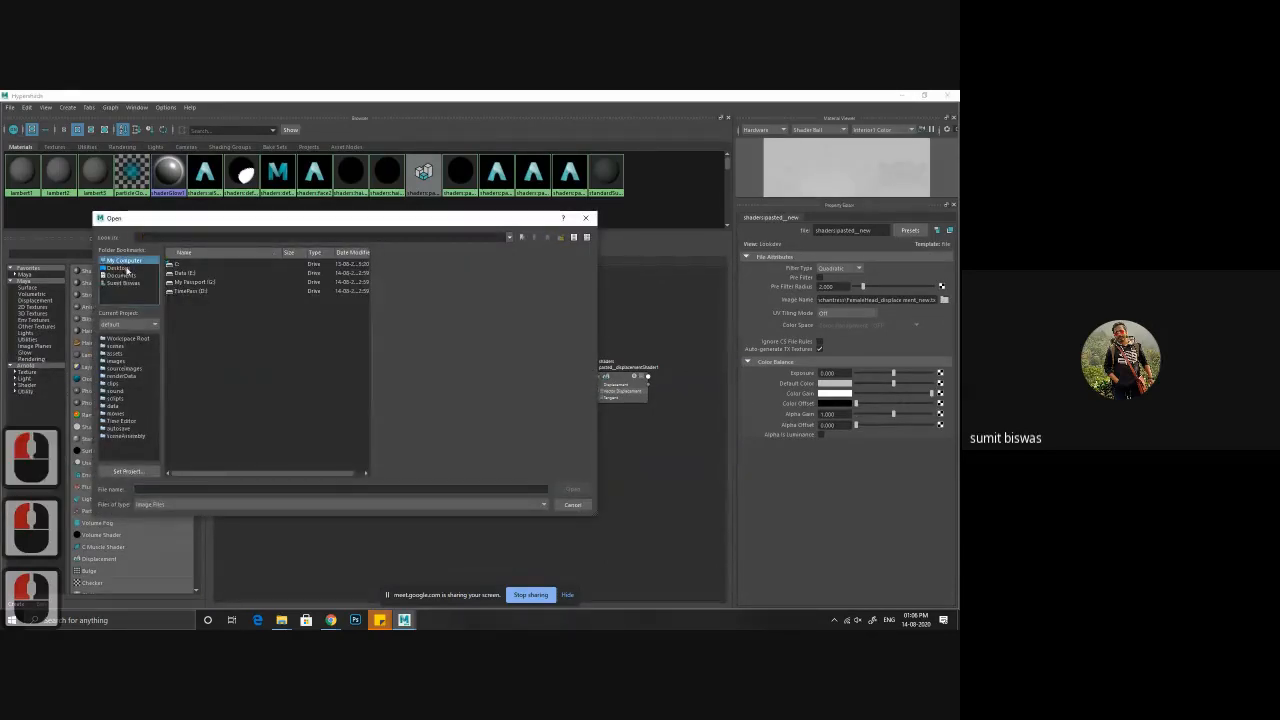
pyautogui.click(120, 268)
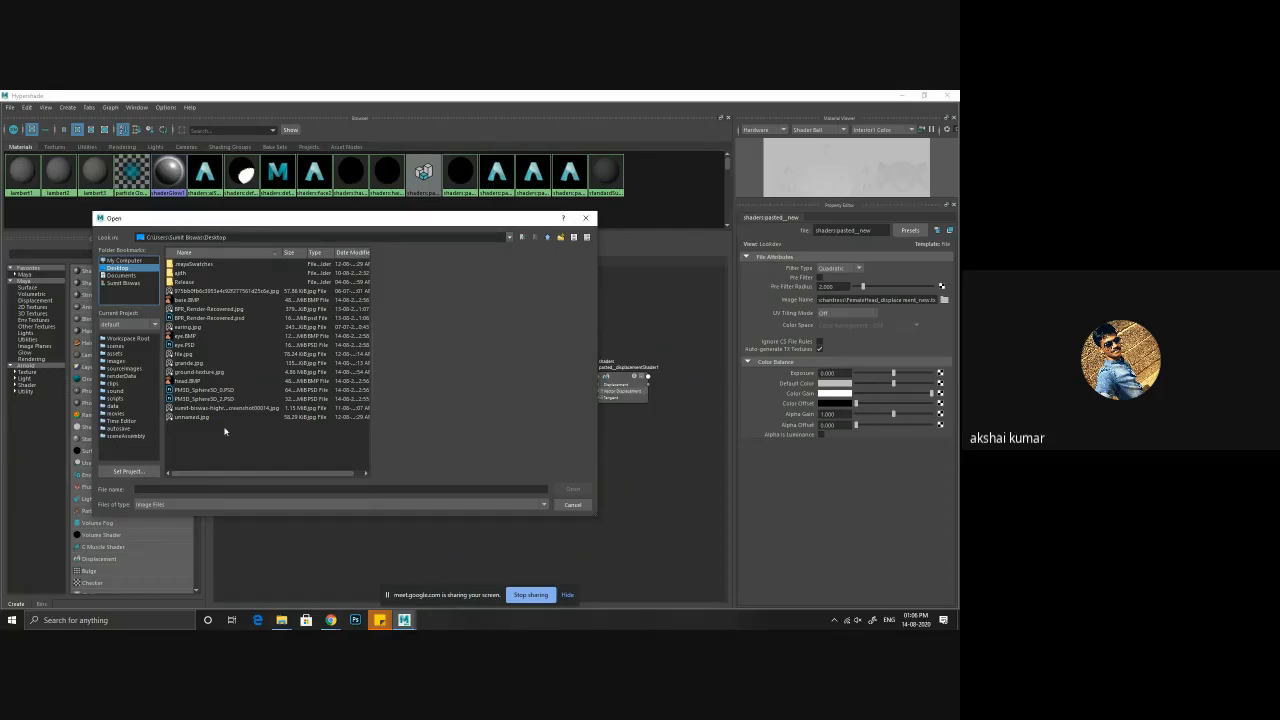
pyautogui.click(185, 408)
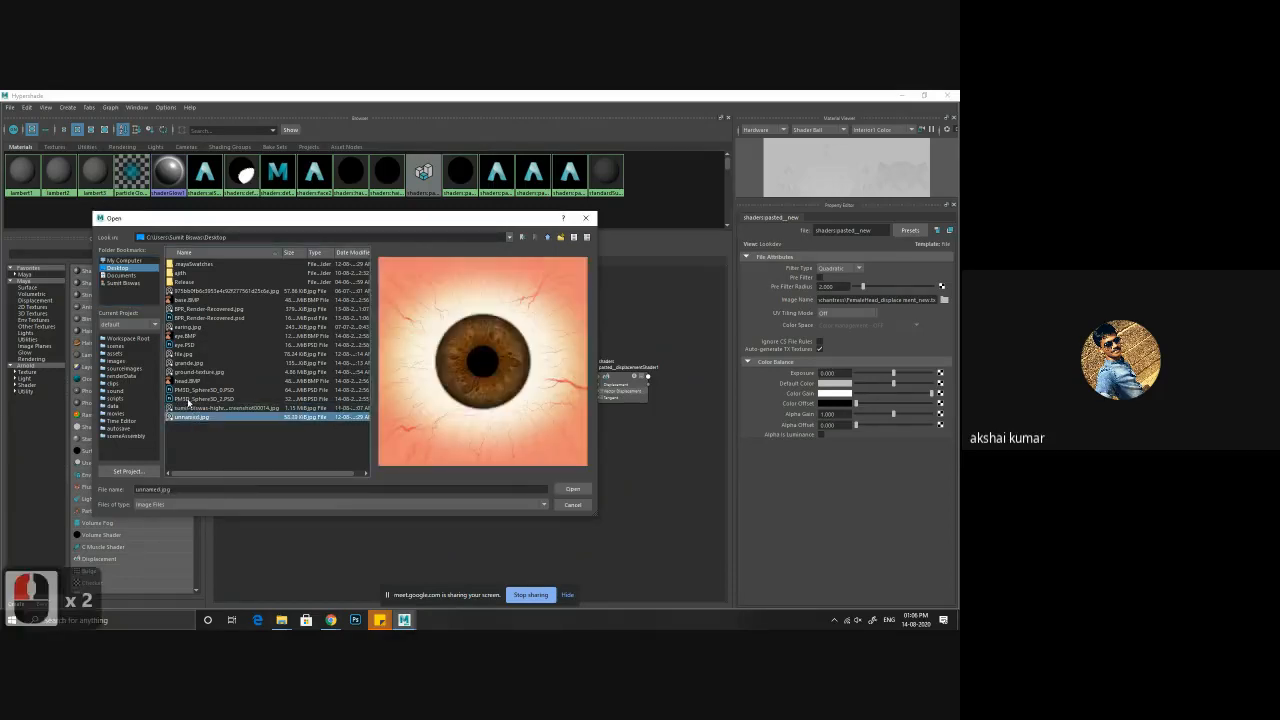
pyautogui.click(187, 390)
pyautogui.click(187, 381)
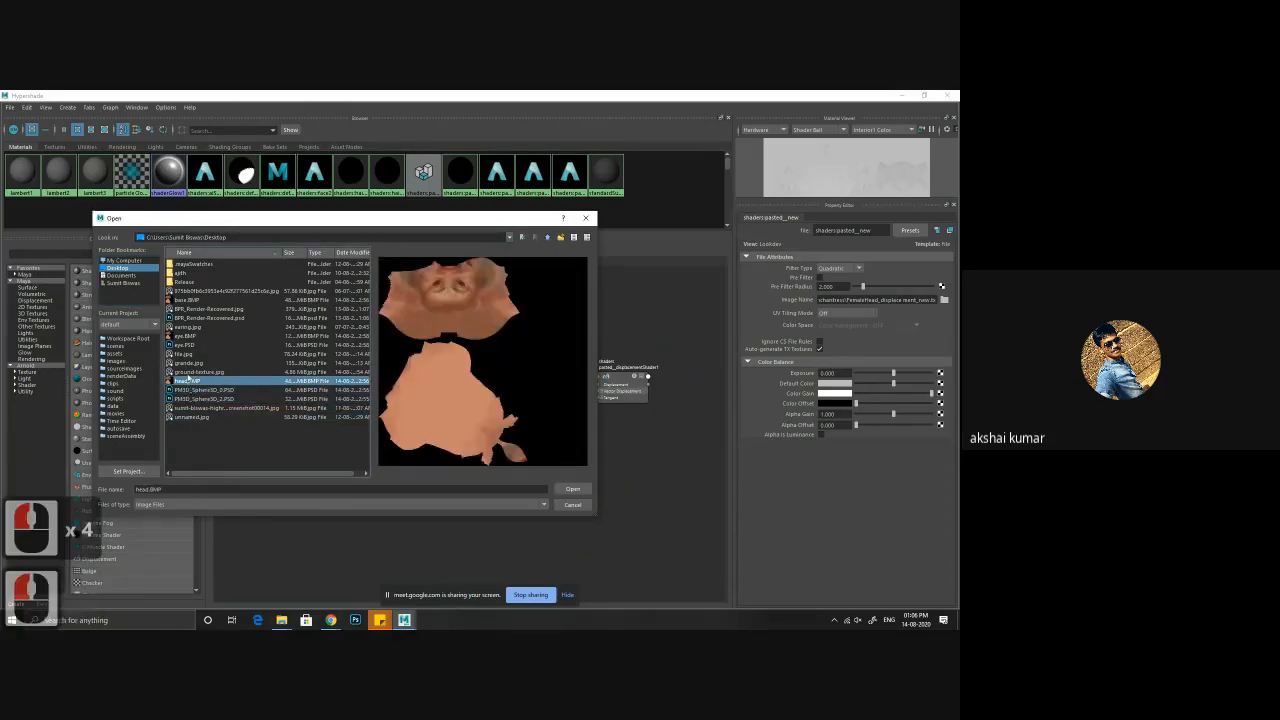
pyautogui.click(187, 372)
pyautogui.click(185, 363)
pyautogui.click(185, 354)
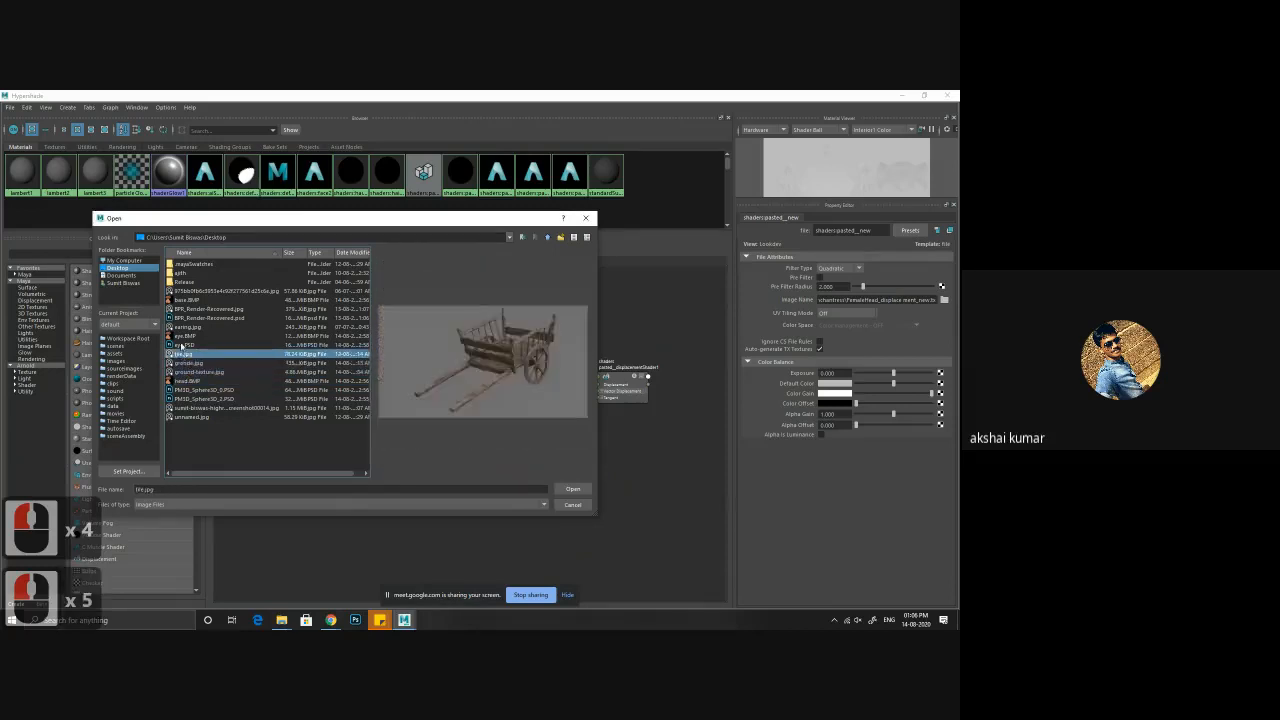
pyautogui.click(185, 345)
pyautogui.click(185, 336)
pyautogui.click(184, 318)
pyautogui.click(186, 310)
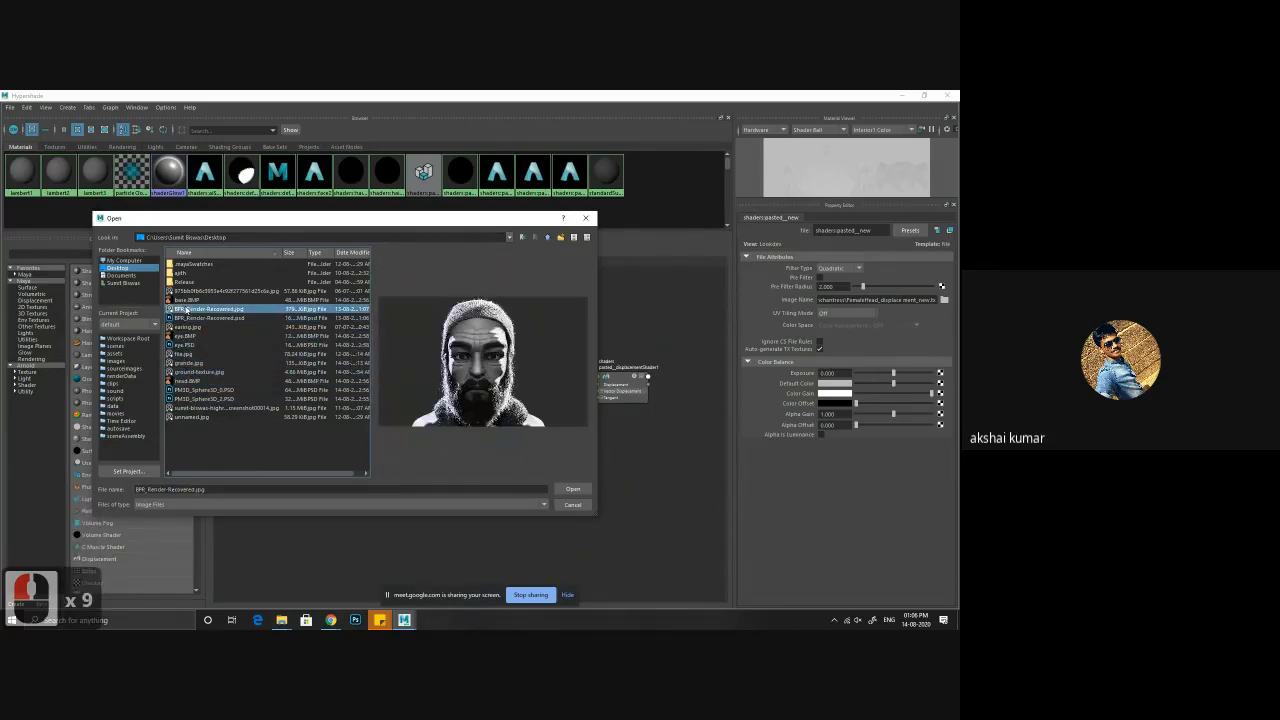
pyautogui.click(187, 300)
pyautogui.click(190, 291)
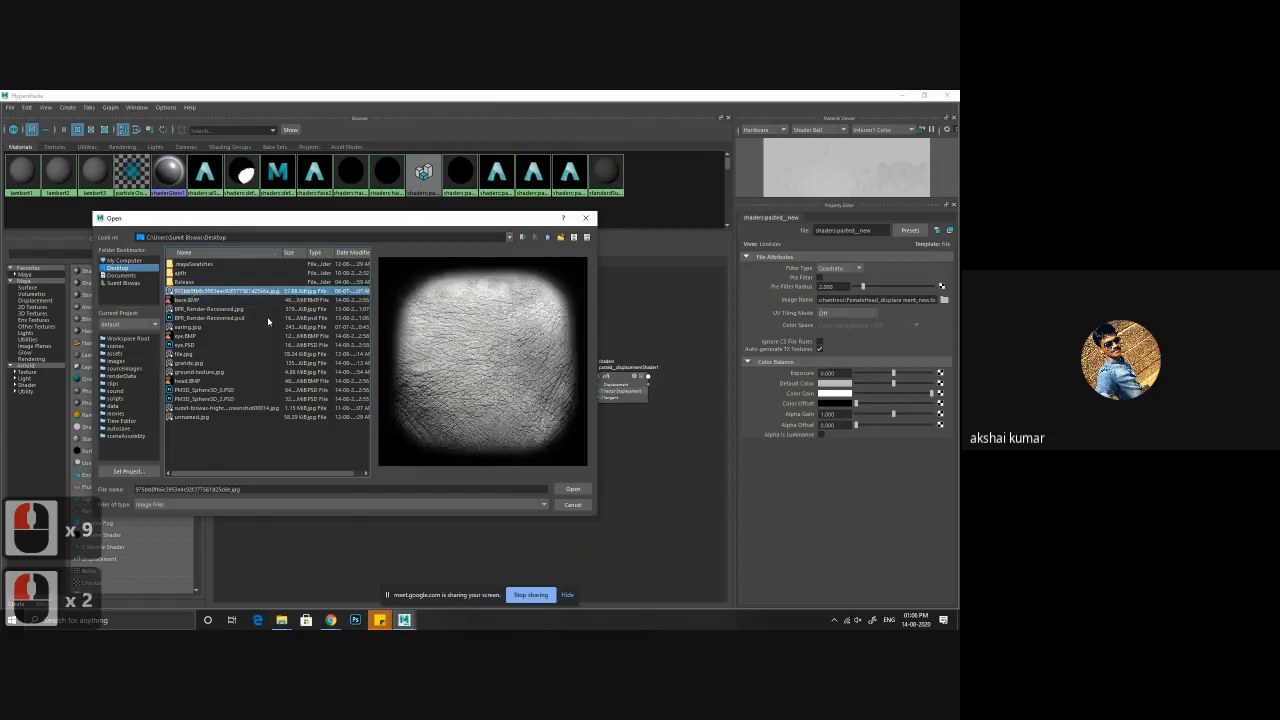
# - Switch to the Windows desktop and convert the grey displacement map PM3D_Sphere3D_2.PSD to JPG with SageThumbs
pyautogui.press('super+d')
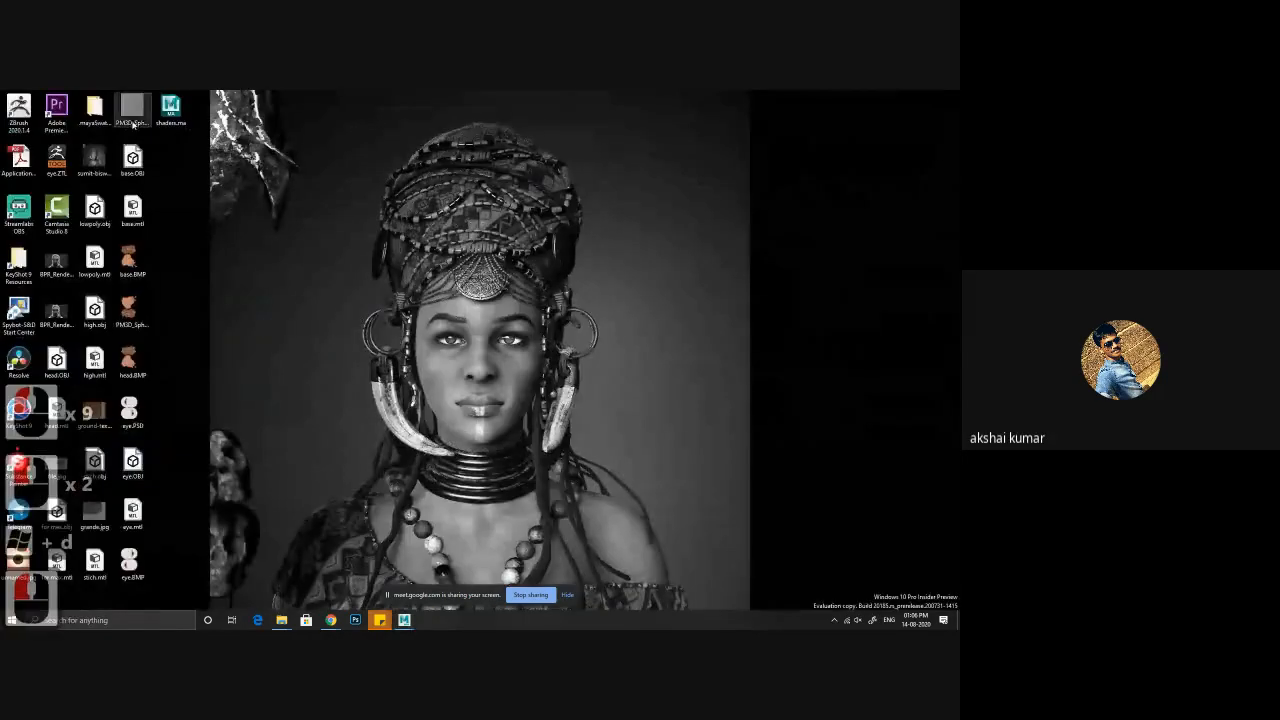
pyautogui.click(212, 596)
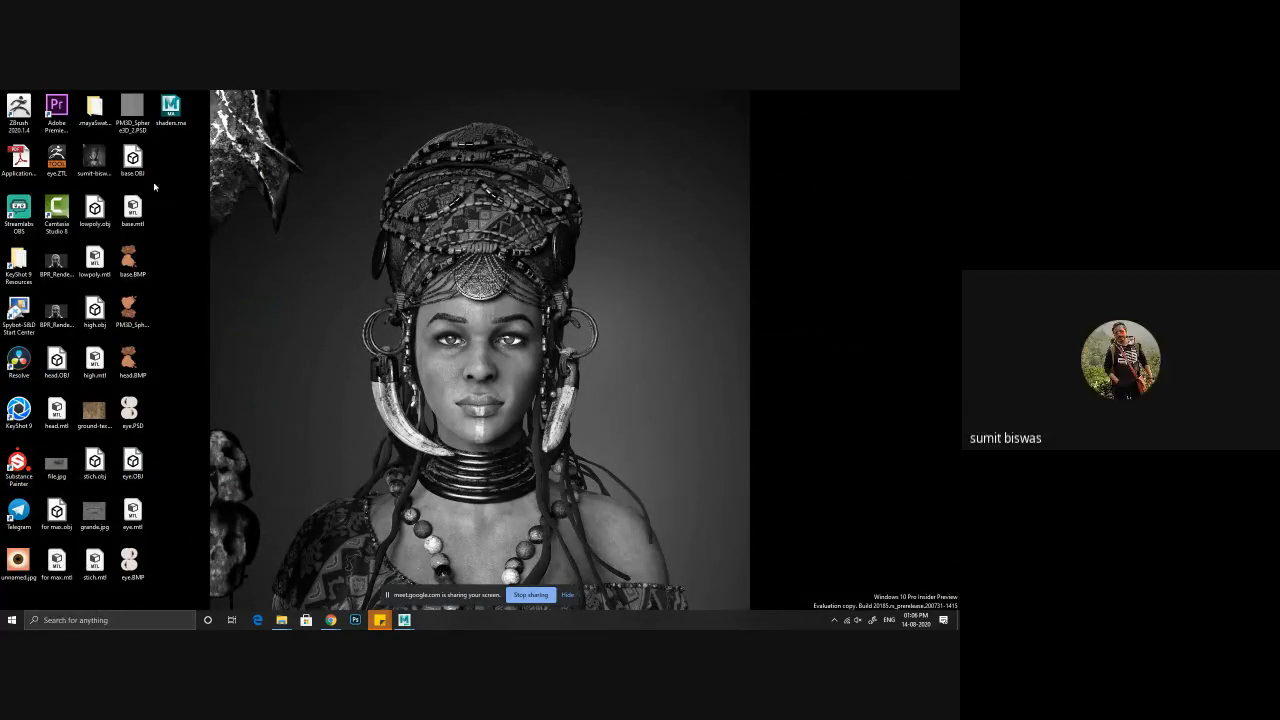
pyautogui.rightClick(133, 112)
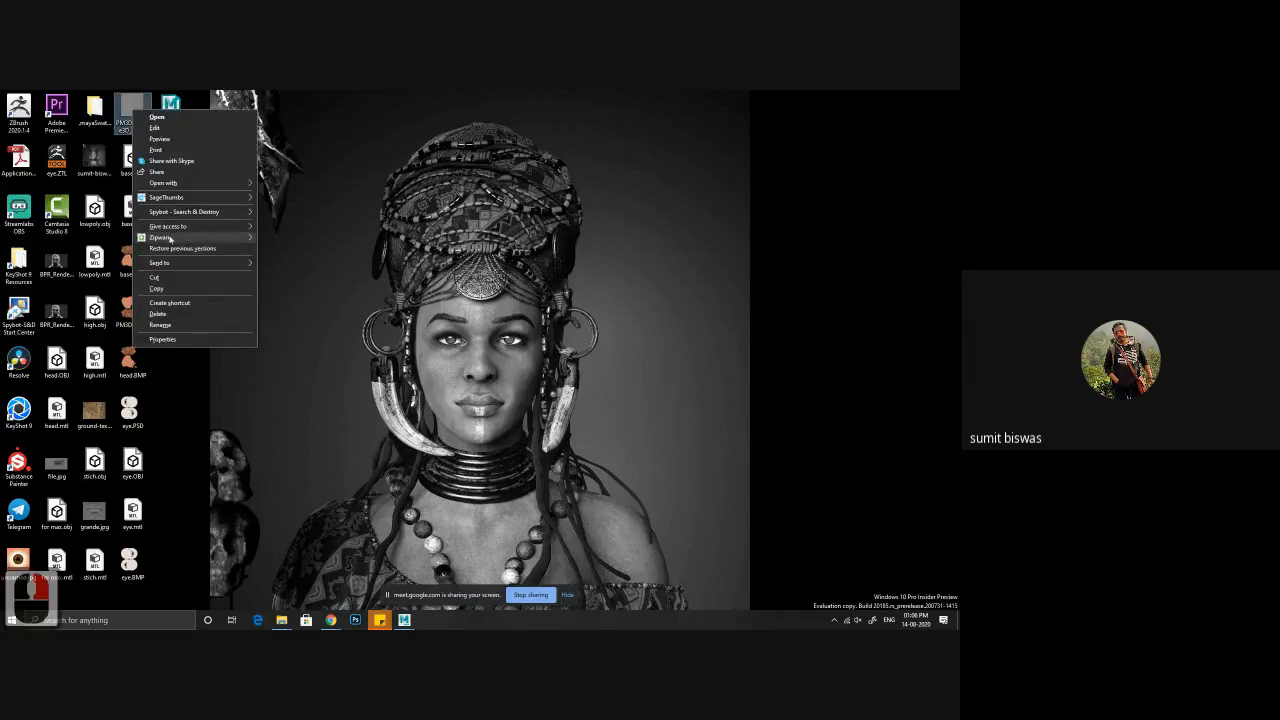
pyautogui.moveTo(174, 197)
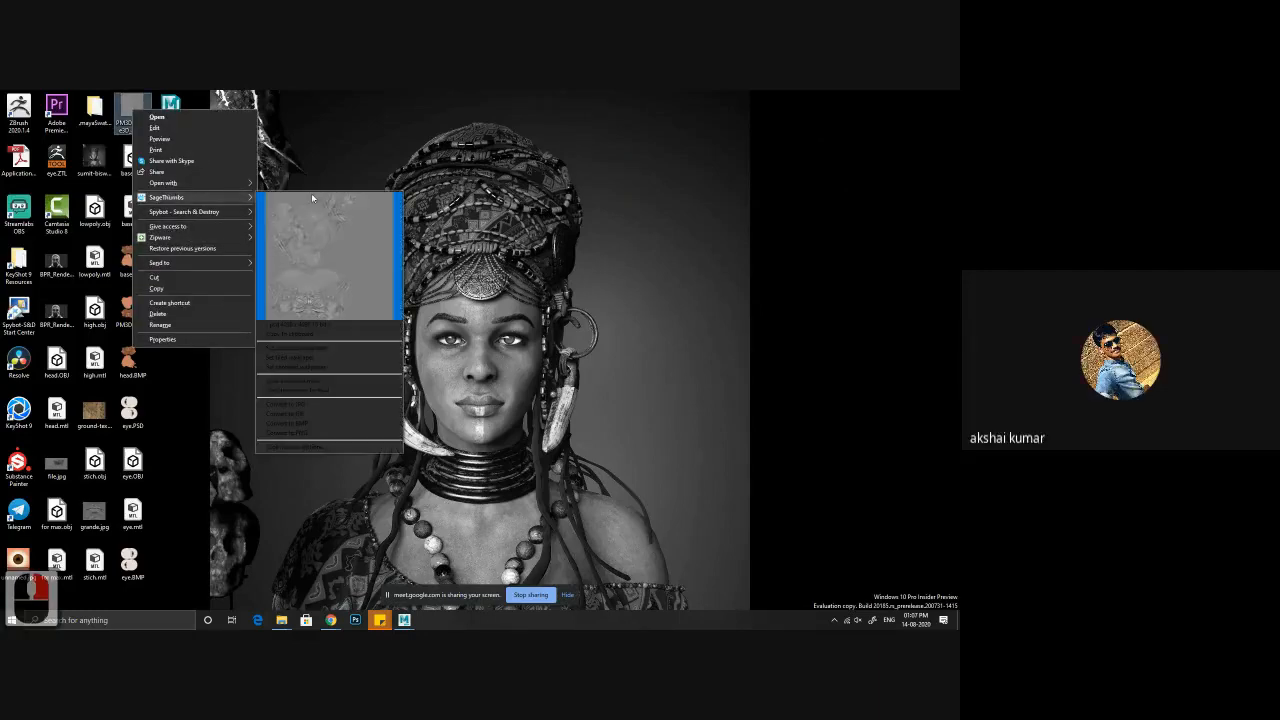
pyautogui.click(304, 416)
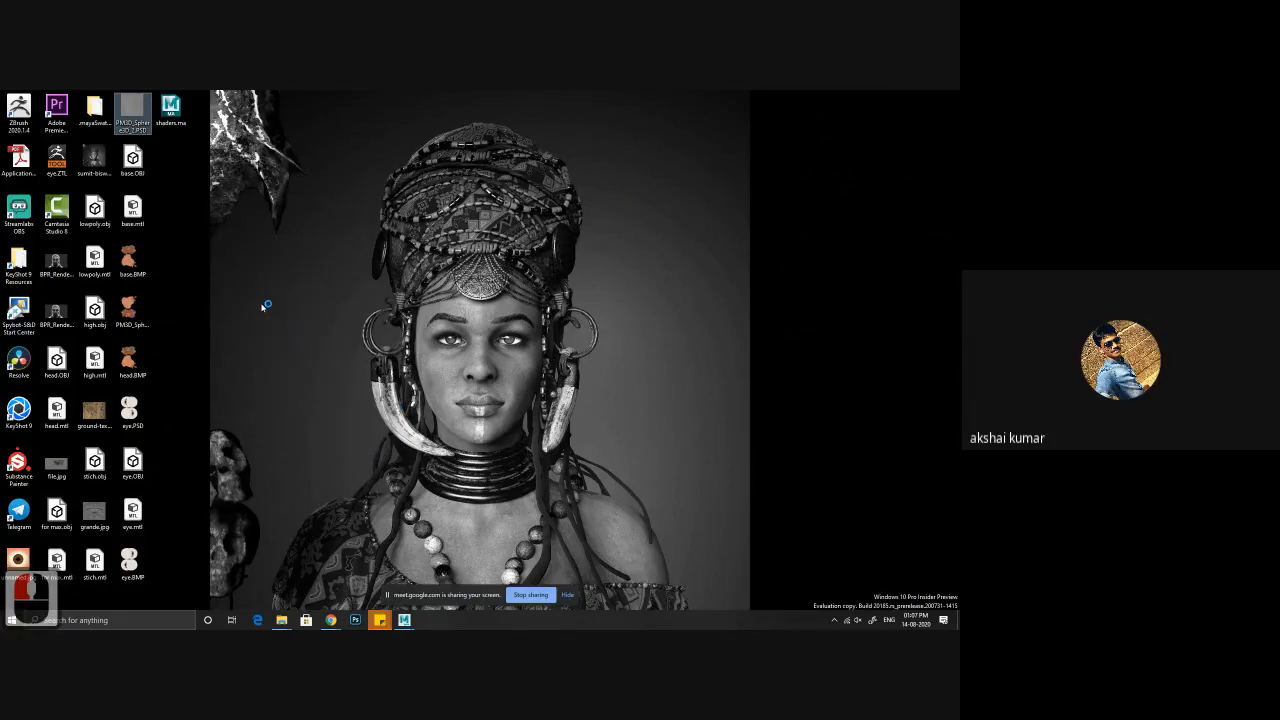
# - Dismiss Maya's image browser, return to the desktop, and rename the converted JPG as displacement.jpg
pyautogui.hotkey('alt', 'Tab')
pyautogui.click(585, 217)
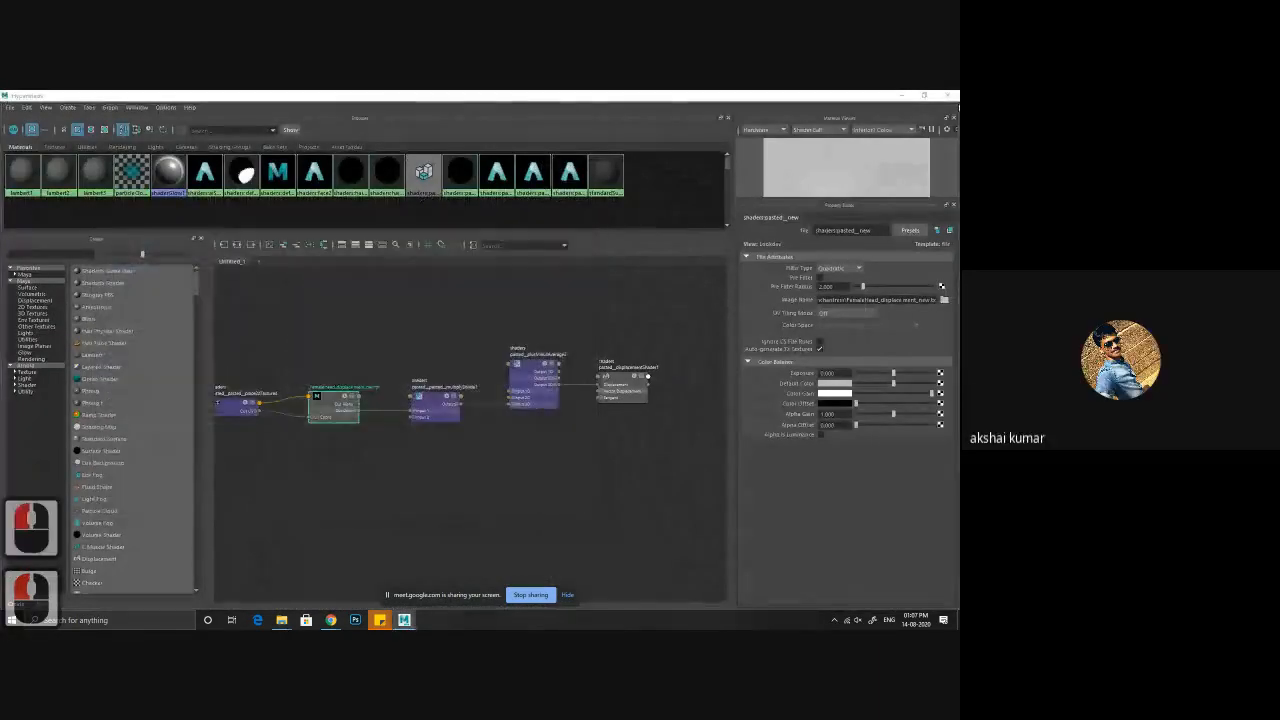
pyautogui.click(903, 95)
pyautogui.click(903, 95)
pyautogui.click(168, 158)
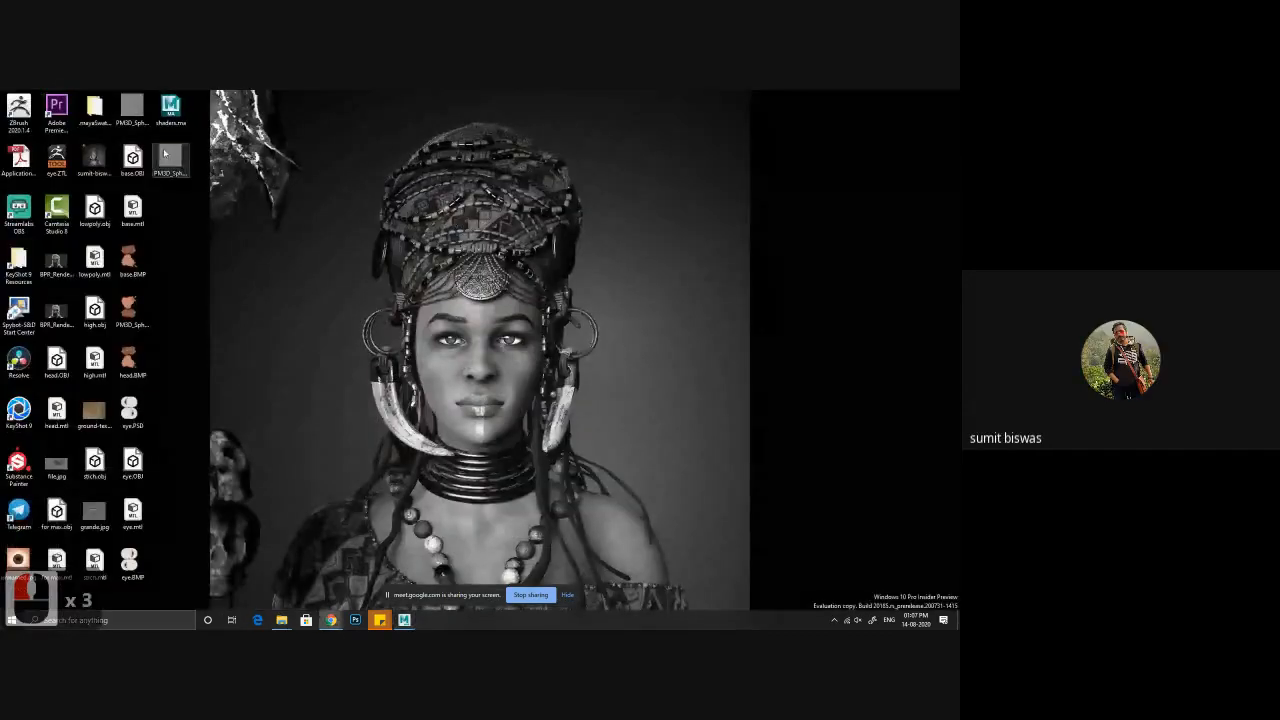
pyautogui.press('F2')
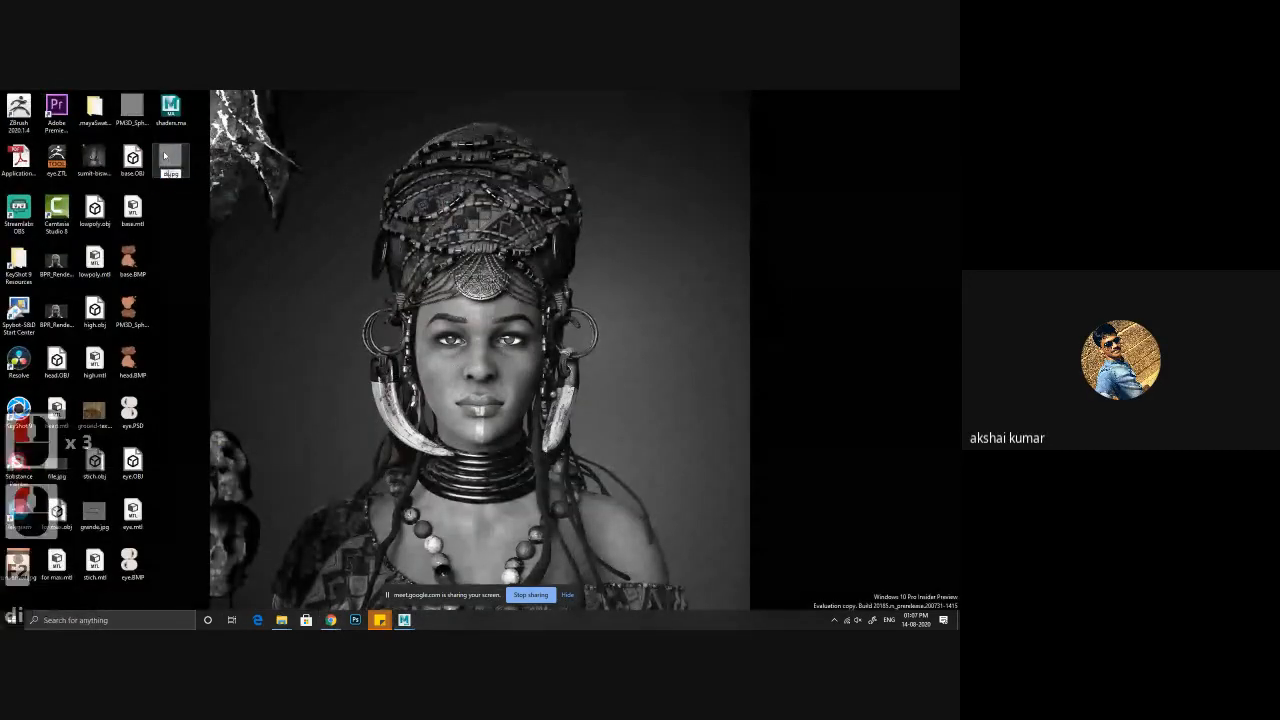
pyautogui.write('displac')
pyautogui.write('ement')
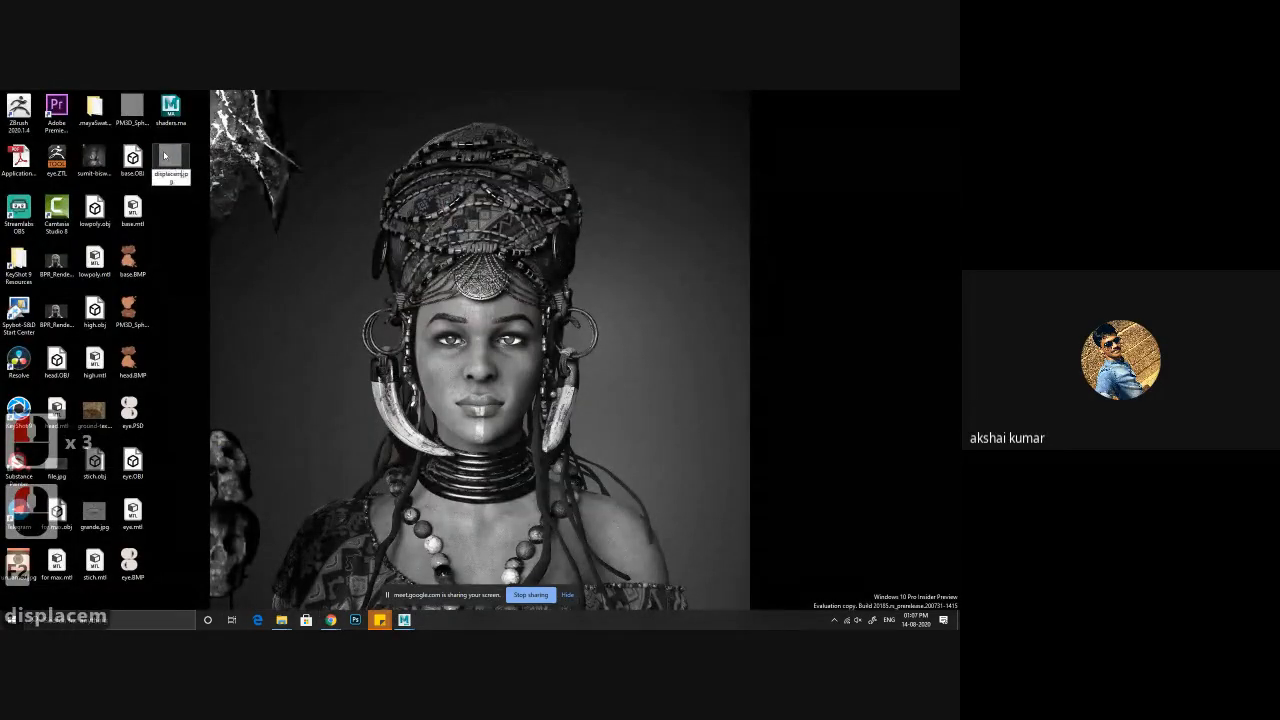
pyautogui.press('Return')
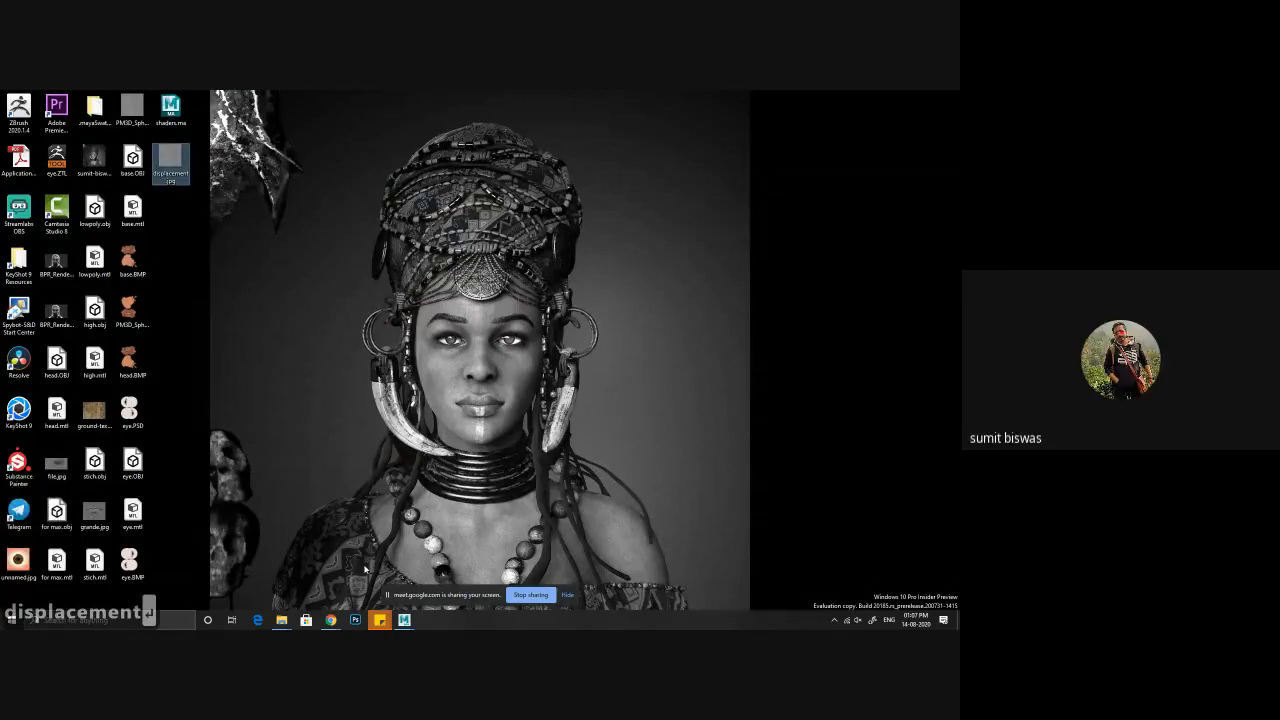
# - Switch back to Maya, load displacement.jpg from the Desktop into the displacement file texture node, and close Hypershade
pyautogui.moveTo(404, 620)
pyautogui.click(458, 575)
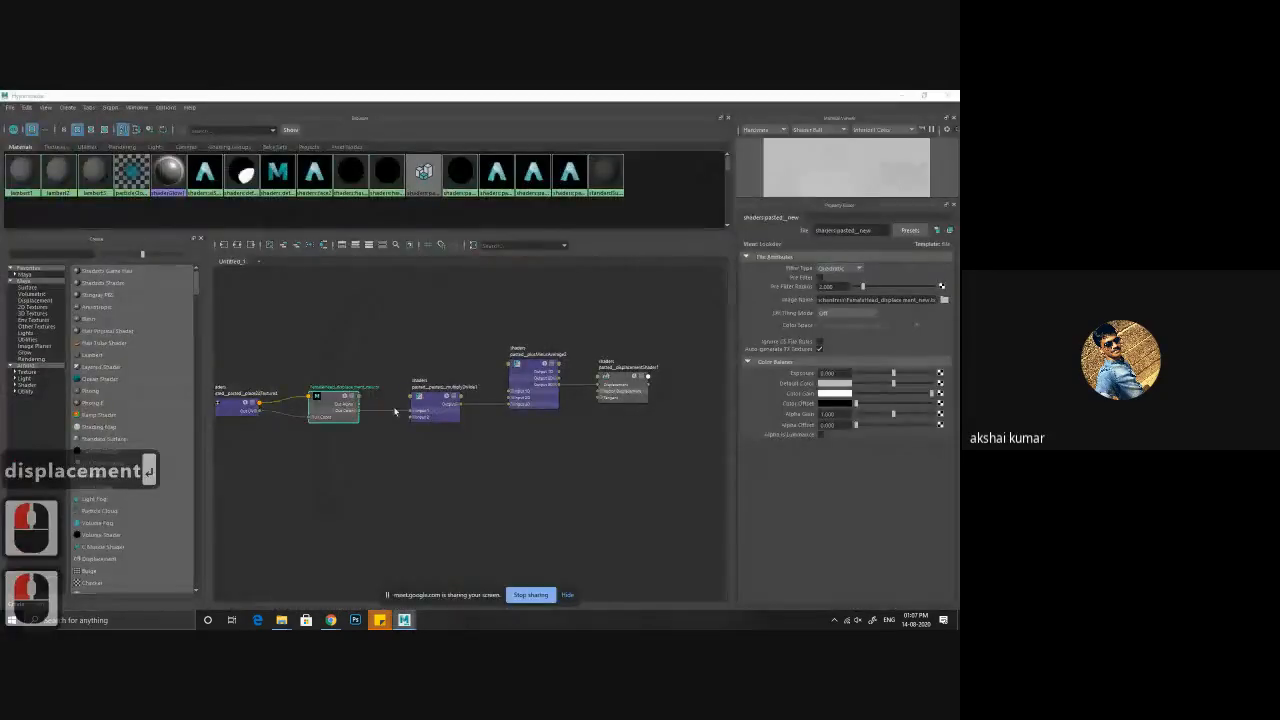
pyautogui.click(944, 300)
pyautogui.click(117, 268)
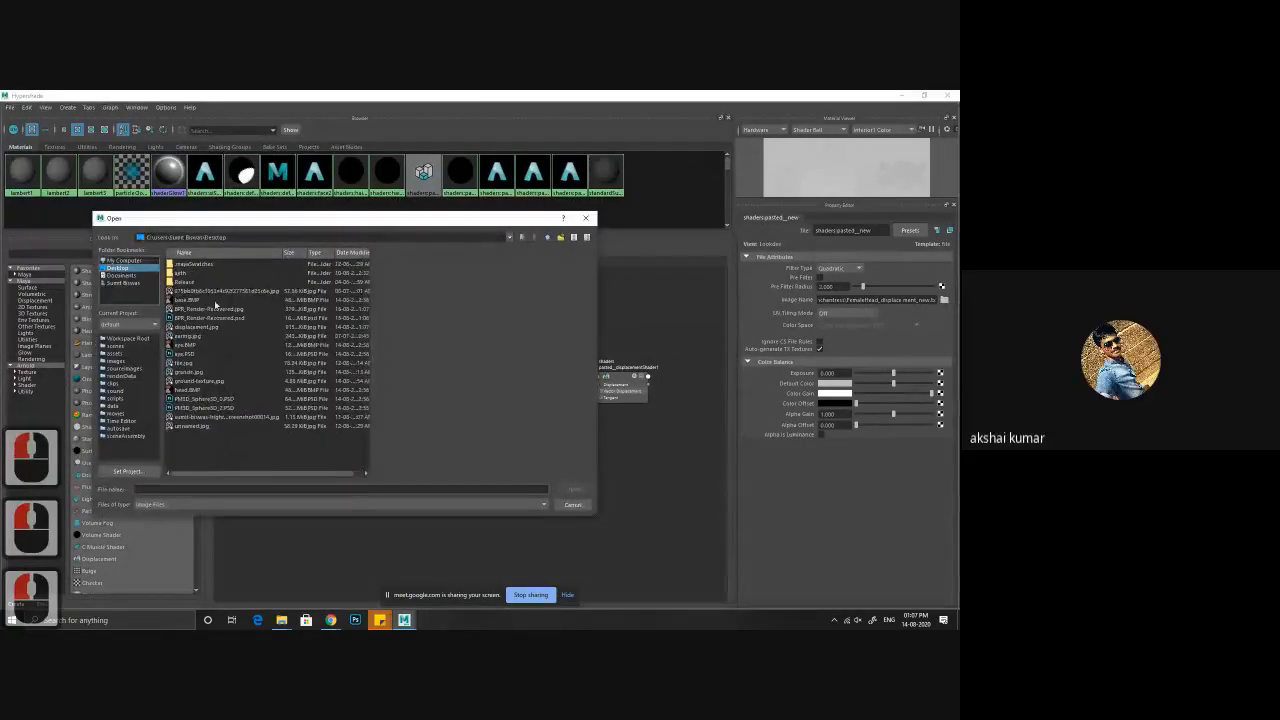
pyautogui.click(192, 327)
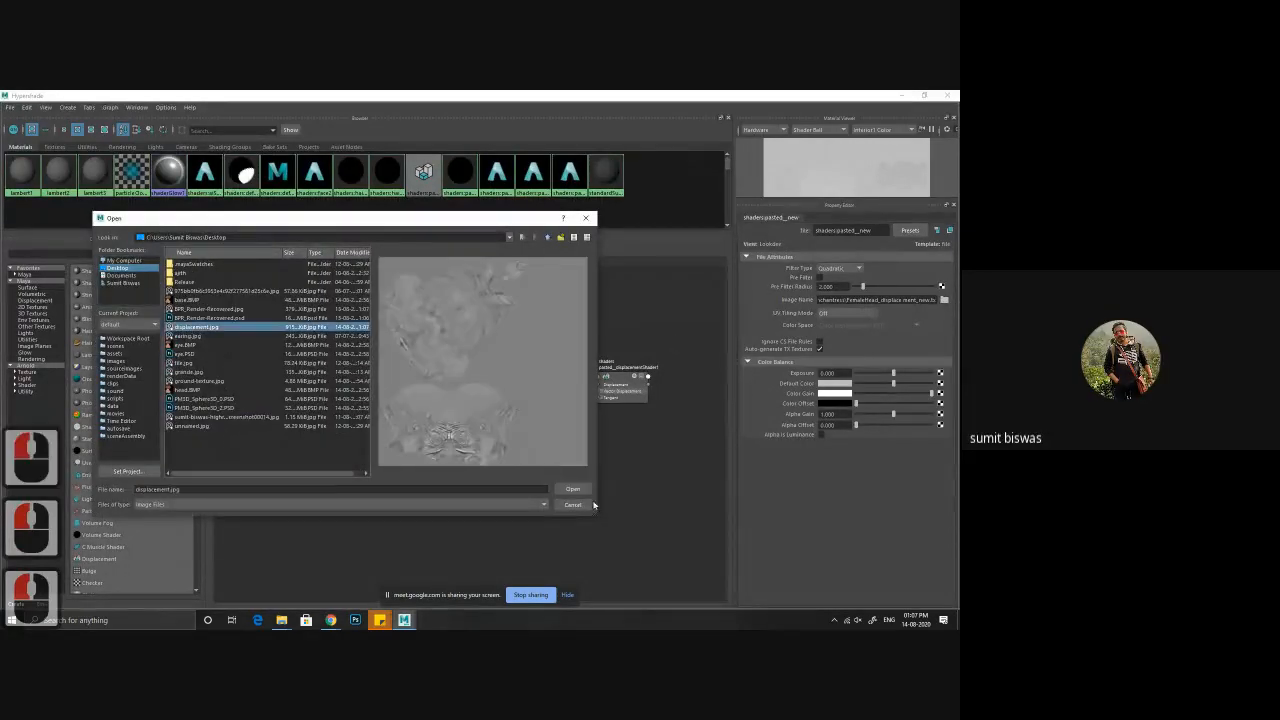
pyautogui.click(572, 489)
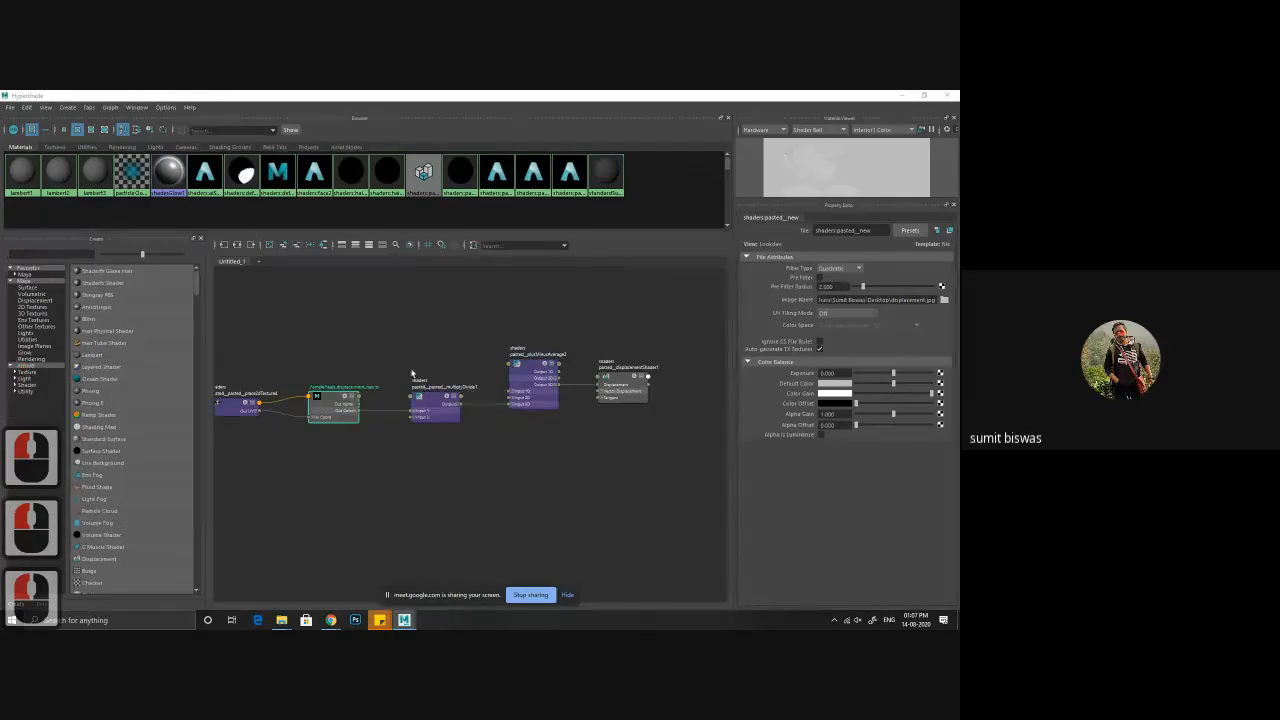
pyautogui.click(948, 96)
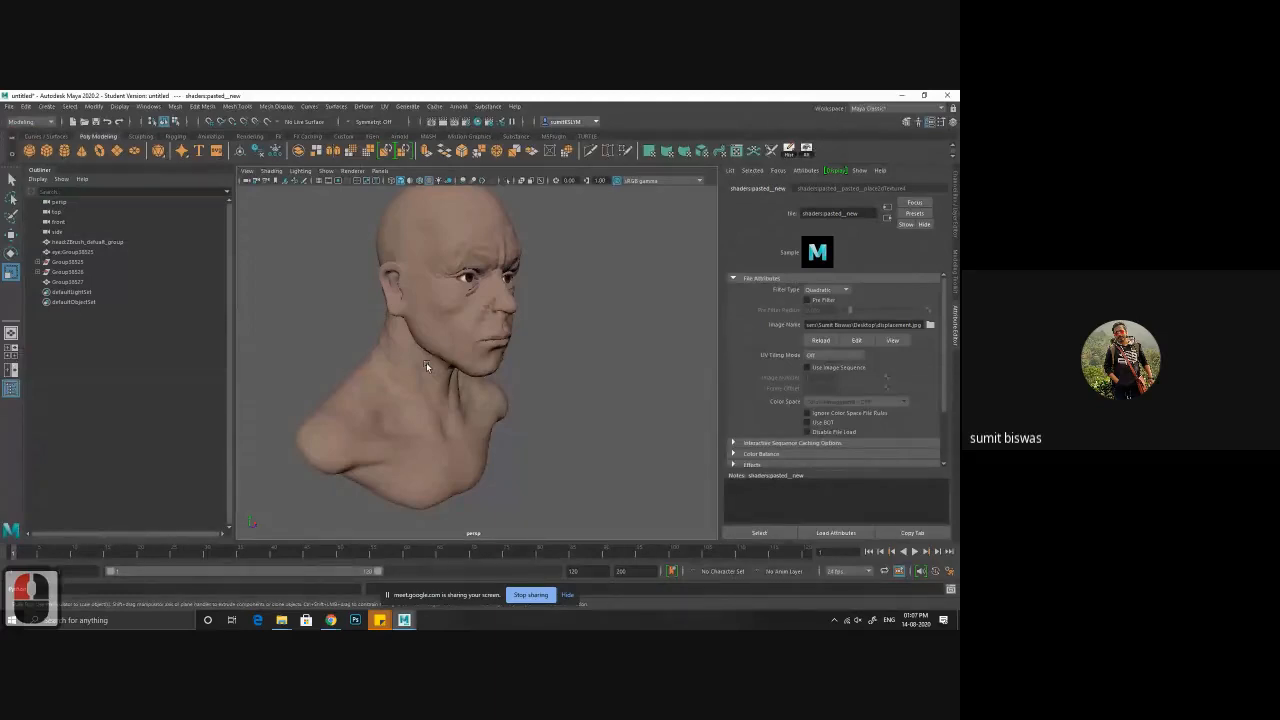
# - Soften the edges of the head mesh so its surface shades smoothly
pyautogui.keyDown('alt'); pyautogui.moveTo(514, 451); pyautogui.dragTo(430, 400); pyautogui.keyUp('alt')
pyautogui.moveTo(430, 400)
pyautogui.keyDown('alt'); pyautogui.mouseDown(button='right')
pyautogui.moveTo(419, 374)
pyautogui.moveTo(448, 402)
pyautogui.mouseUp(button='right'); pyautogui.keyUp('alt')
pyautogui.click(448, 402)
pyautogui.keyDown('alt'); pyautogui.moveTo(448, 402); pyautogui.dragTo(444, 430); pyautogui.keyUp('alt')
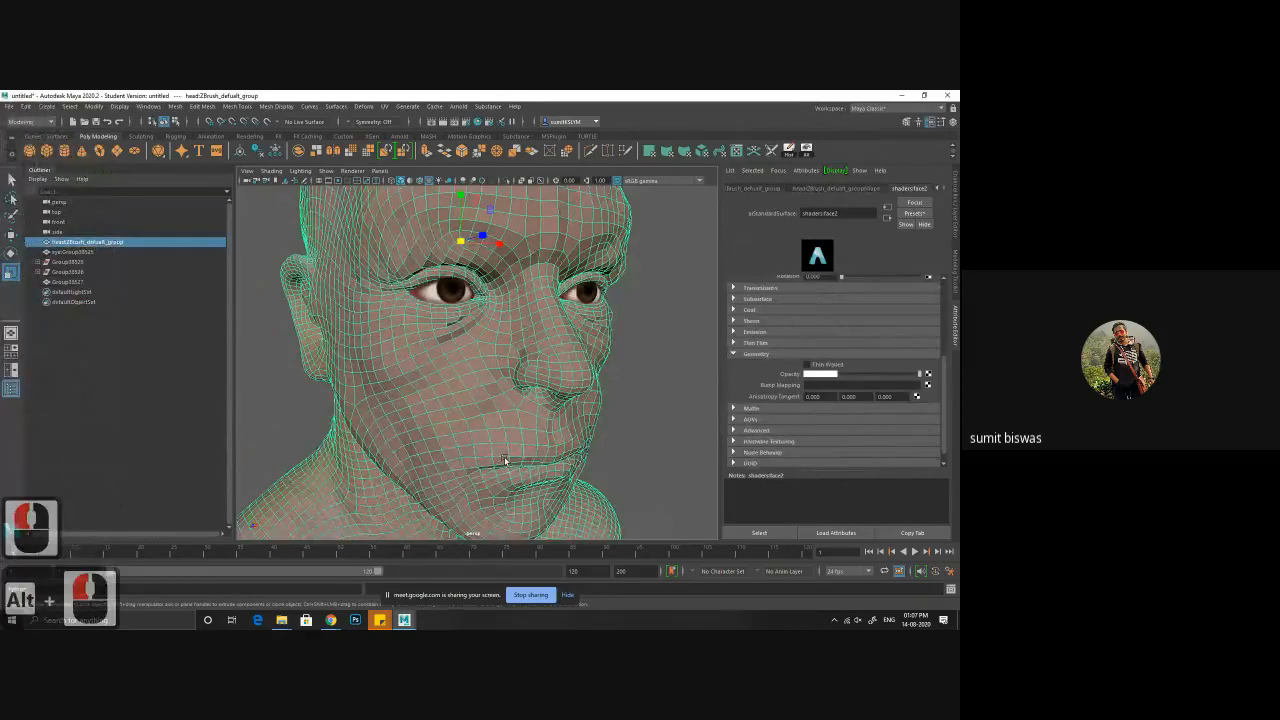
pyautogui.keyDown('shift'); pyautogui.moveTo(471, 355); pyautogui.dragTo(511, 397, button='right'); pyautogui.keyUp('shift')
pyautogui.click(637, 389)
pyautogui.keyDown('alt'); pyautogui.moveTo(511, 397); pyautogui.dragTo(487, 394); pyautogui.keyUp('alt')
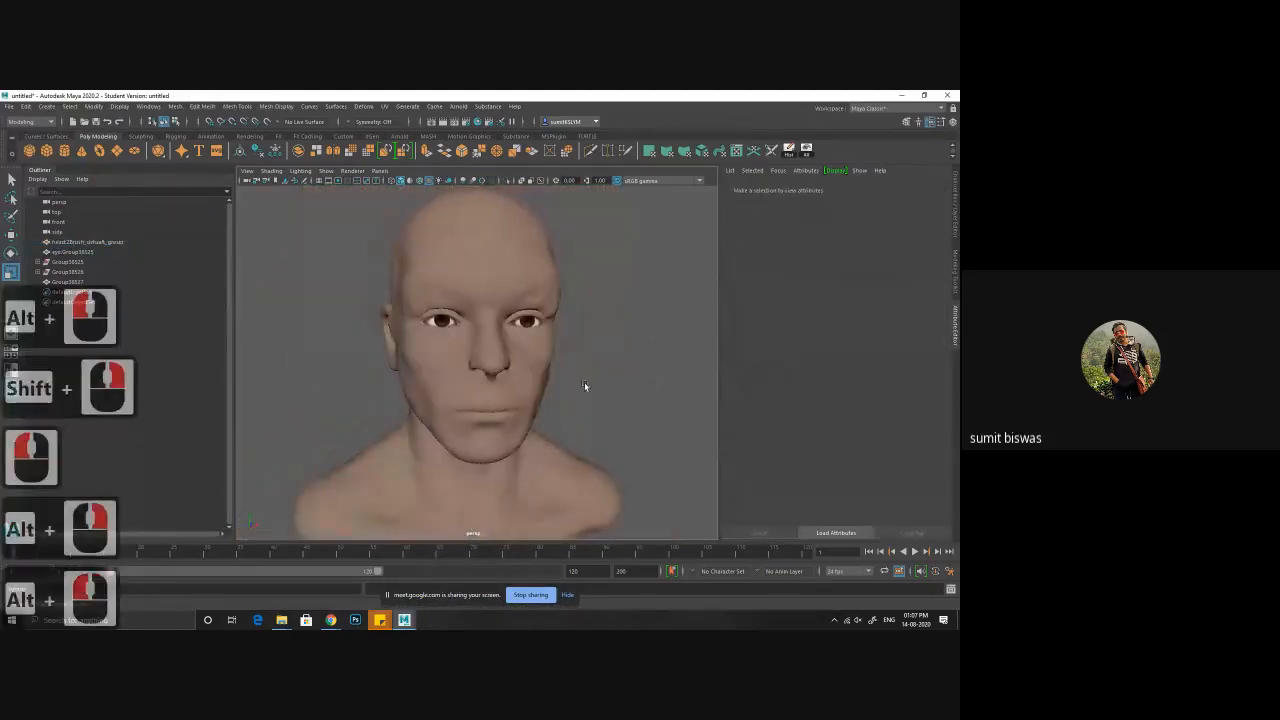
pyautogui.keyDown('alt'); pyautogui.moveTo(515, 343); pyautogui.dragTo(506, 340, button='middle'); pyautogui.keyUp('alt')
pyautogui.keyDown('alt'); pyautogui.moveTo(506, 340); pyautogui.dragTo(629, 299, button='right'); pyautogui.keyUp('alt')
# - Smooth the head mesh exponentially with 3 division levels and close the Smooth options
pyautogui.click(502, 240)
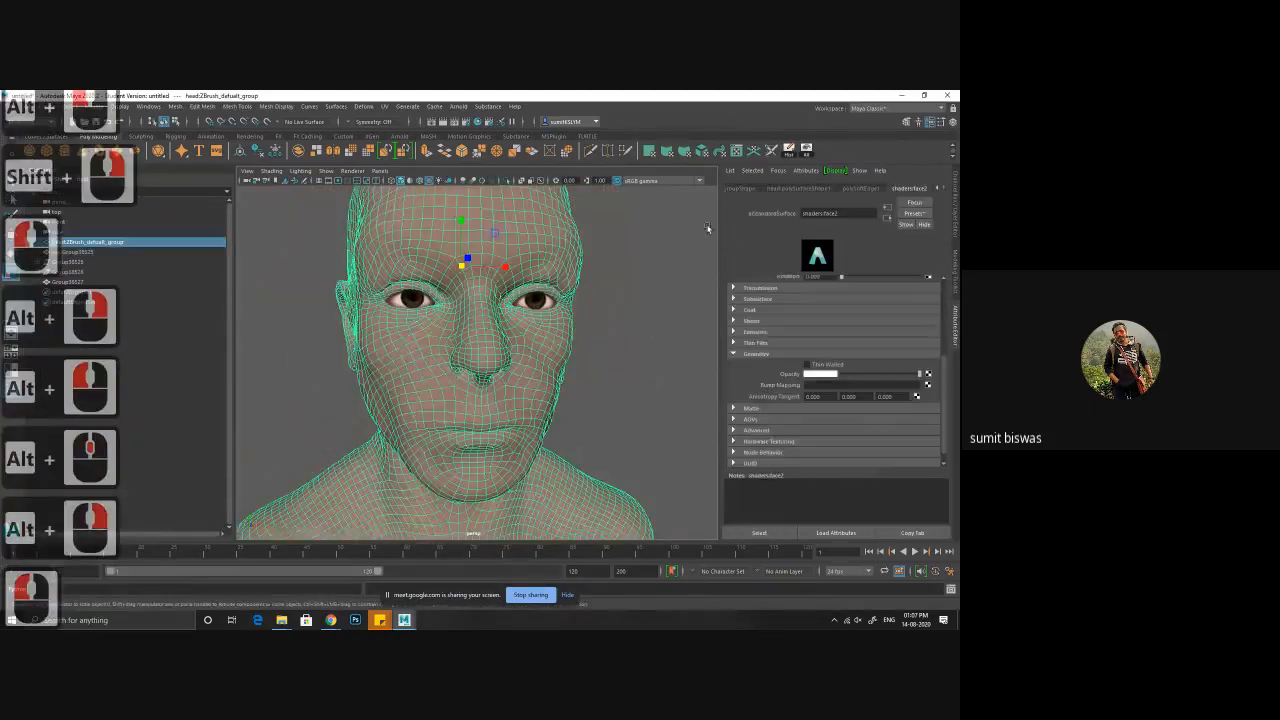
pyautogui.click(708, 229)
pyautogui.keyDown('shift'); pyautogui.rightClick(503, 230); pyautogui.keyUp('shift')
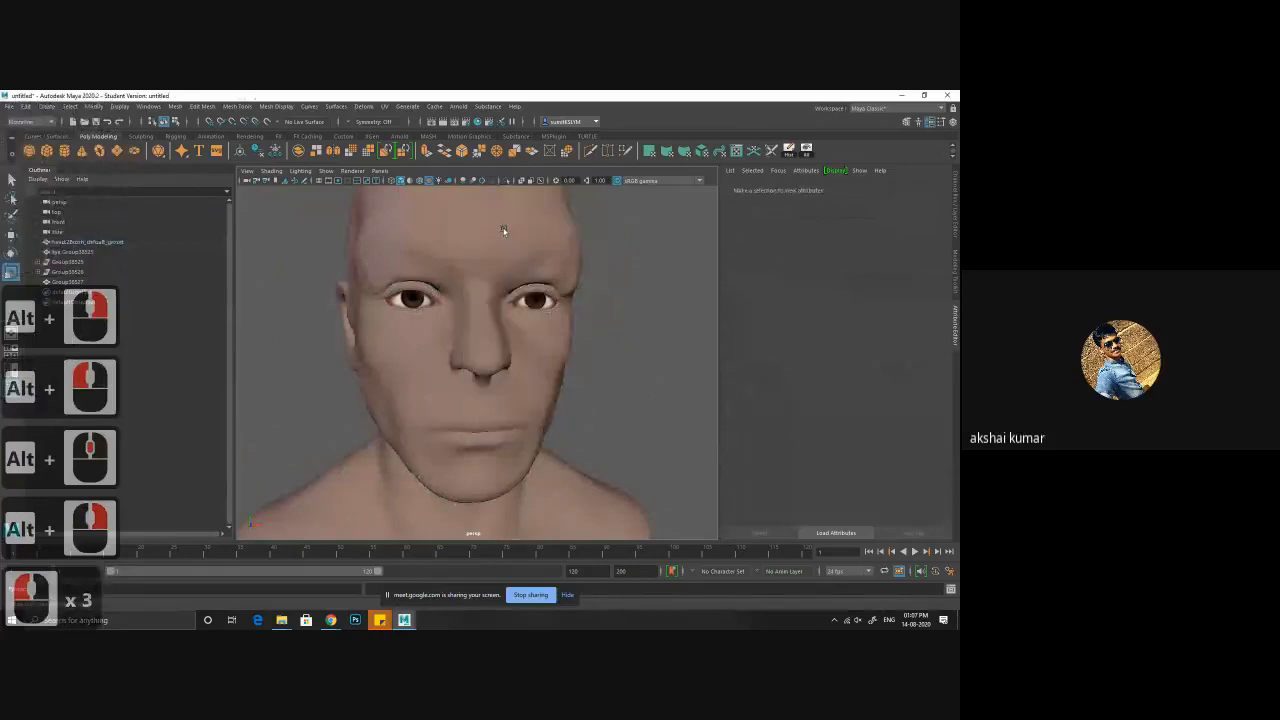
pyautogui.click(503, 232)
pyautogui.keyDown('shift'); pyautogui.moveTo(483, 231); pyautogui.dragTo(531, 291, button='right'); pyautogui.keyUp('shift')
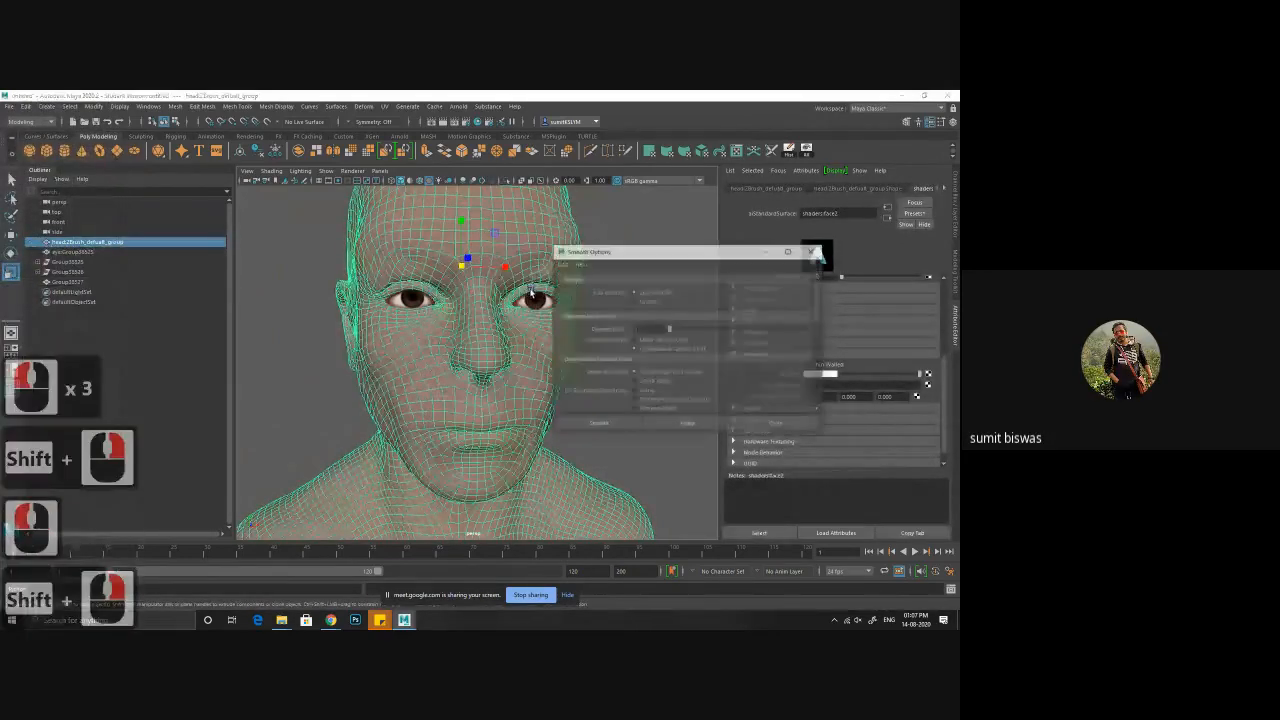
pyautogui.click(633, 329)
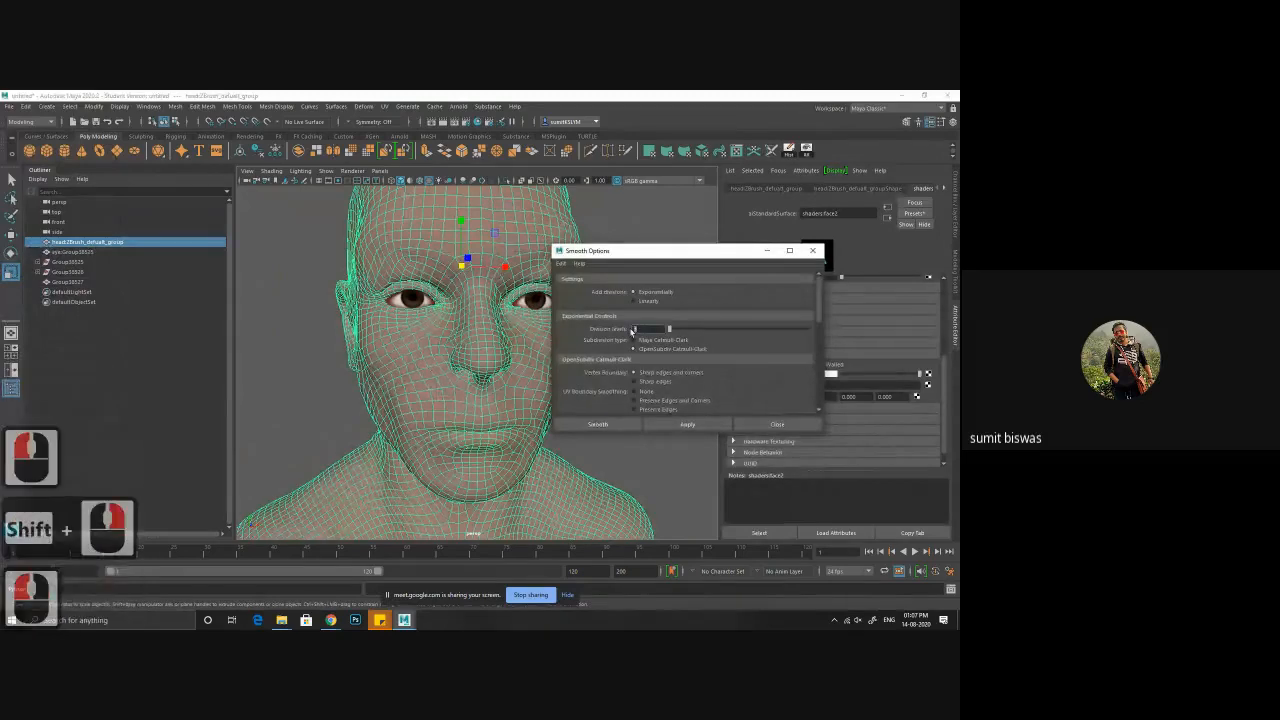
pyautogui.write('2')
pyautogui.press('Return')
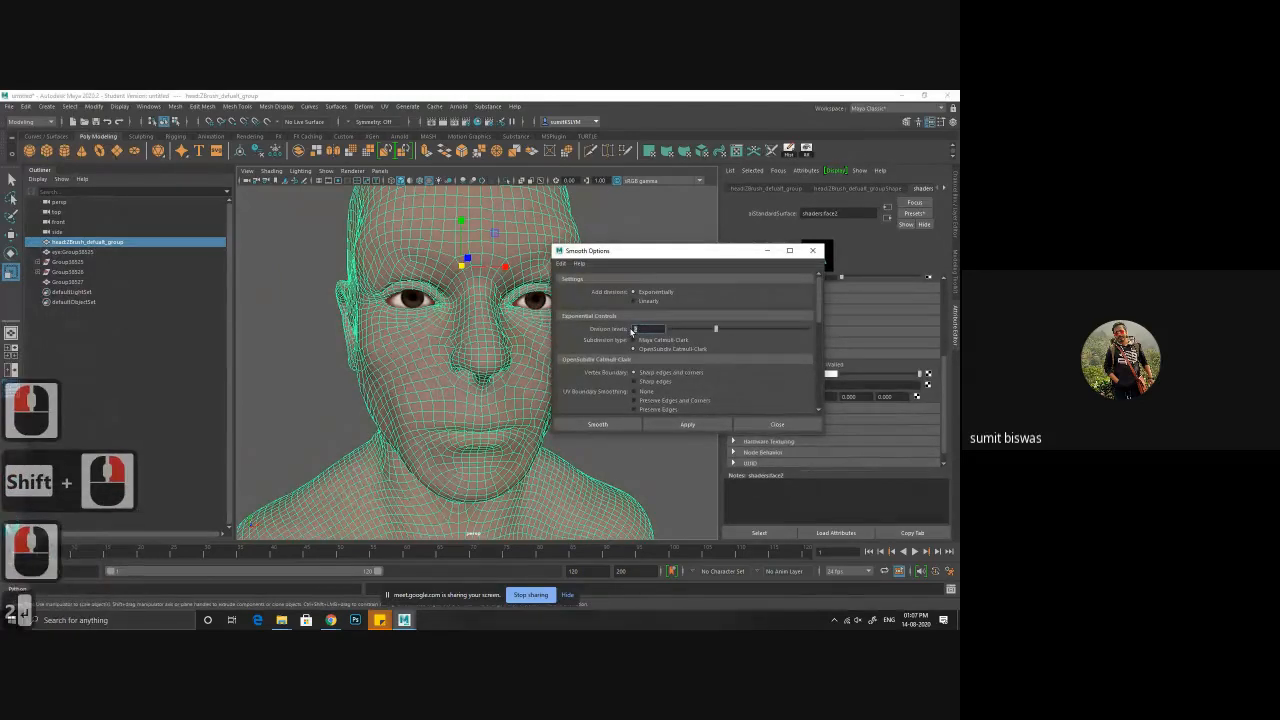
pyautogui.write('3')
pyautogui.press('Return')
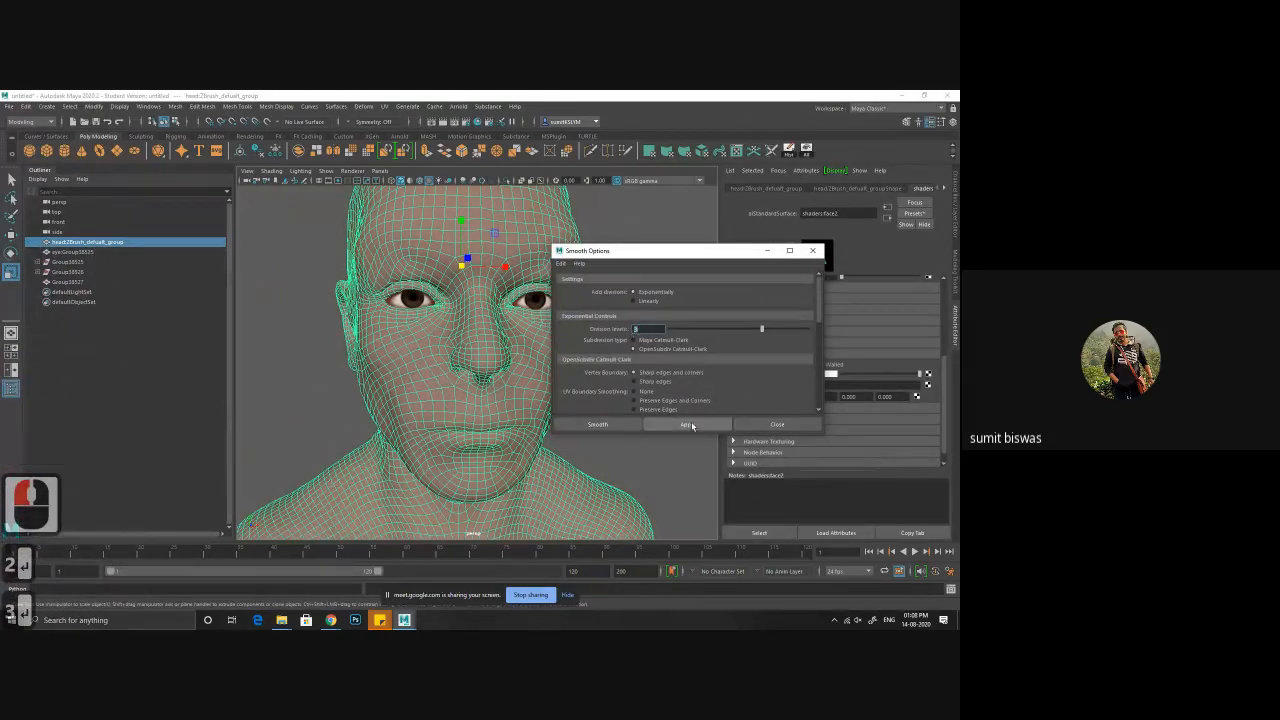
pyautogui.click(690, 425)
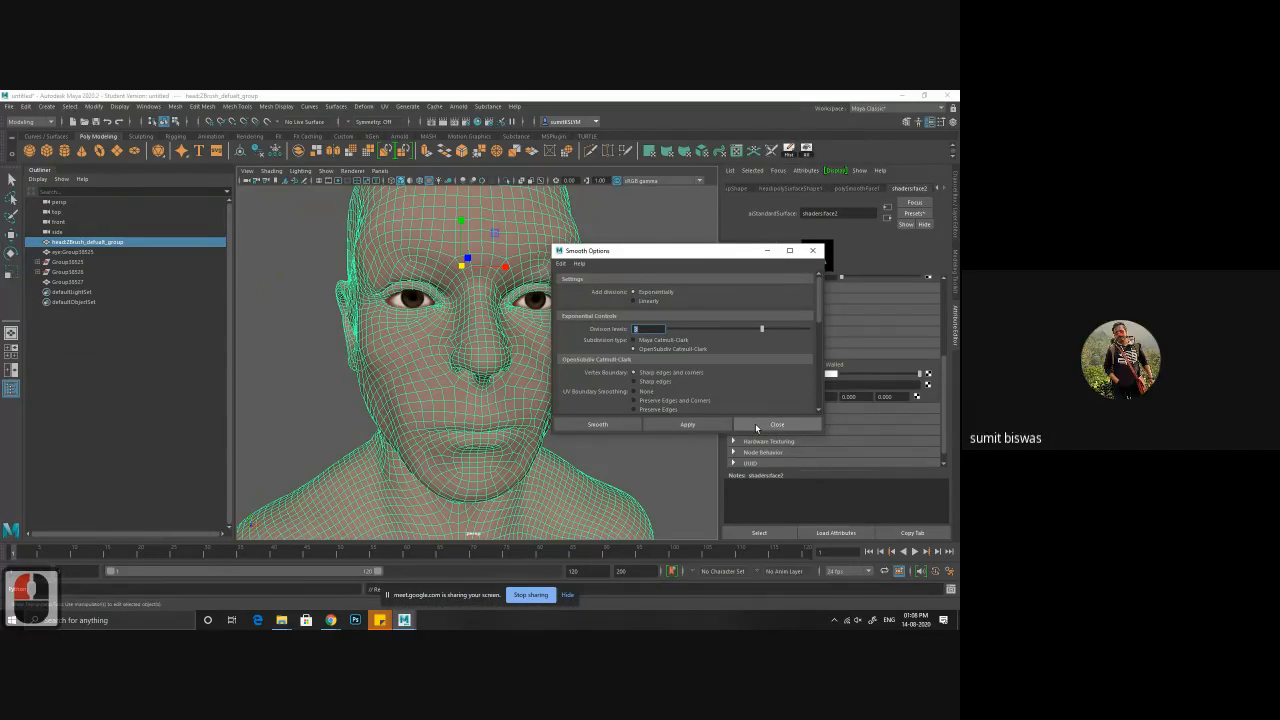
pyautogui.click(757, 428)
# - Return the smoothed head to object mode, run an Arnold IPR test render from the front, and close the render window
pyautogui.moveTo(632, 446)
pyautogui.keyDown('alt'); pyautogui.mouseDown()
pyautogui.moveTo(589, 427)
pyautogui.moveTo(629, 451)
pyautogui.mouseUp(); pyautogui.keyUp('alt')
pyautogui.keyDown('alt'); pyautogui.moveTo(629, 451); pyautogui.dragTo(680, 447, button='right'); pyautogui.keyUp('alt')
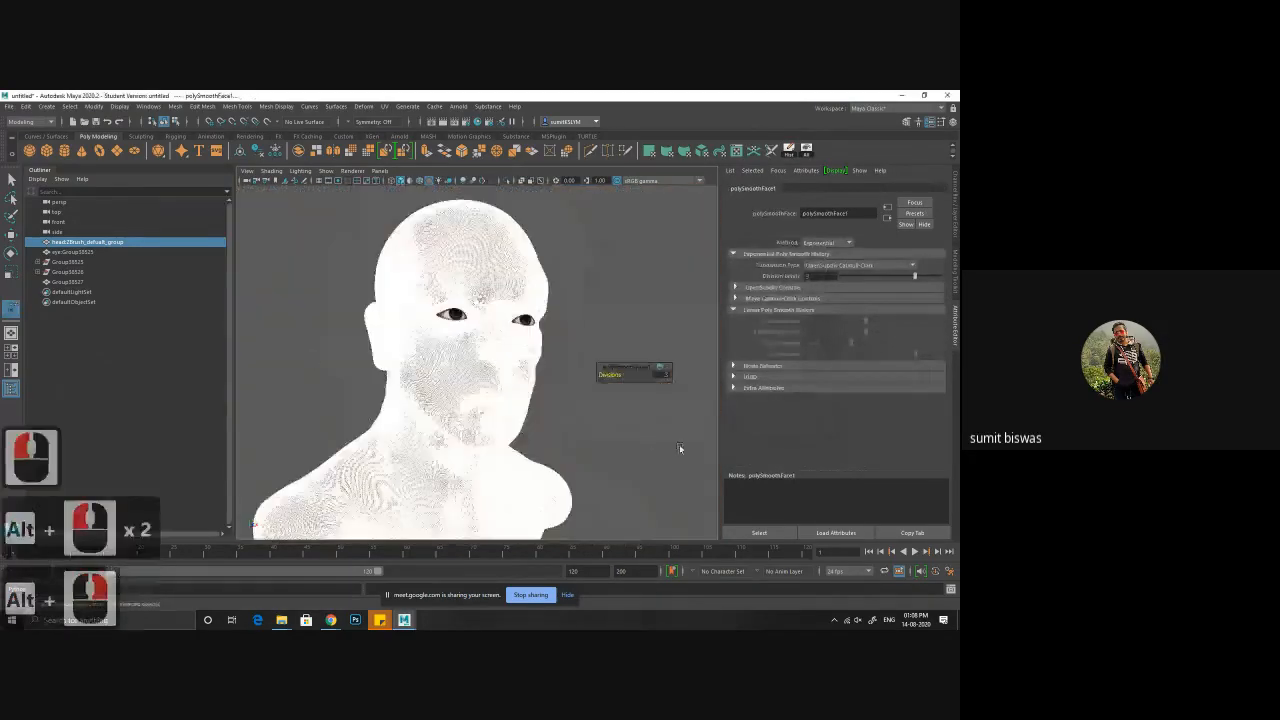
pyautogui.click(680, 447)
pyautogui.moveTo(464, 223); pyautogui.dragTo(532, 192, button='right')
pyautogui.click(591, 313)
pyautogui.keyDown('alt'); pyautogui.moveTo(591, 315); pyautogui.dragTo(574, 391); pyautogui.keyUp('alt')
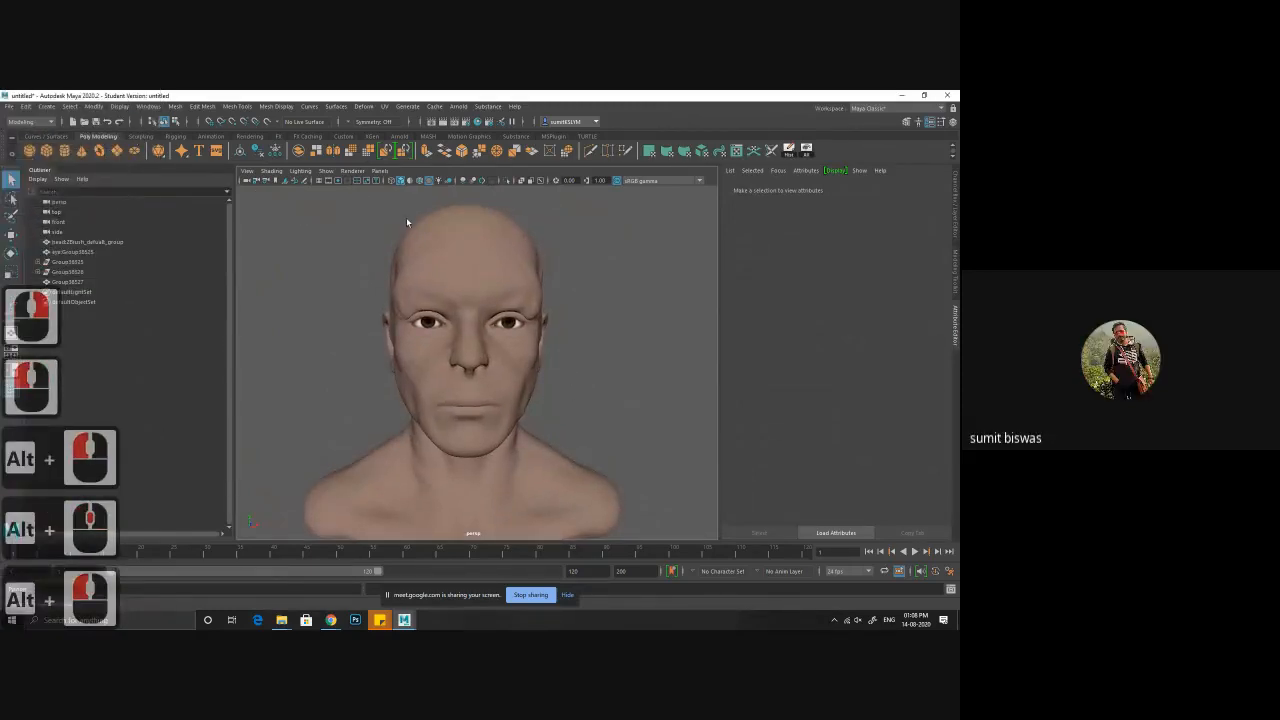
pyautogui.click(456, 121)
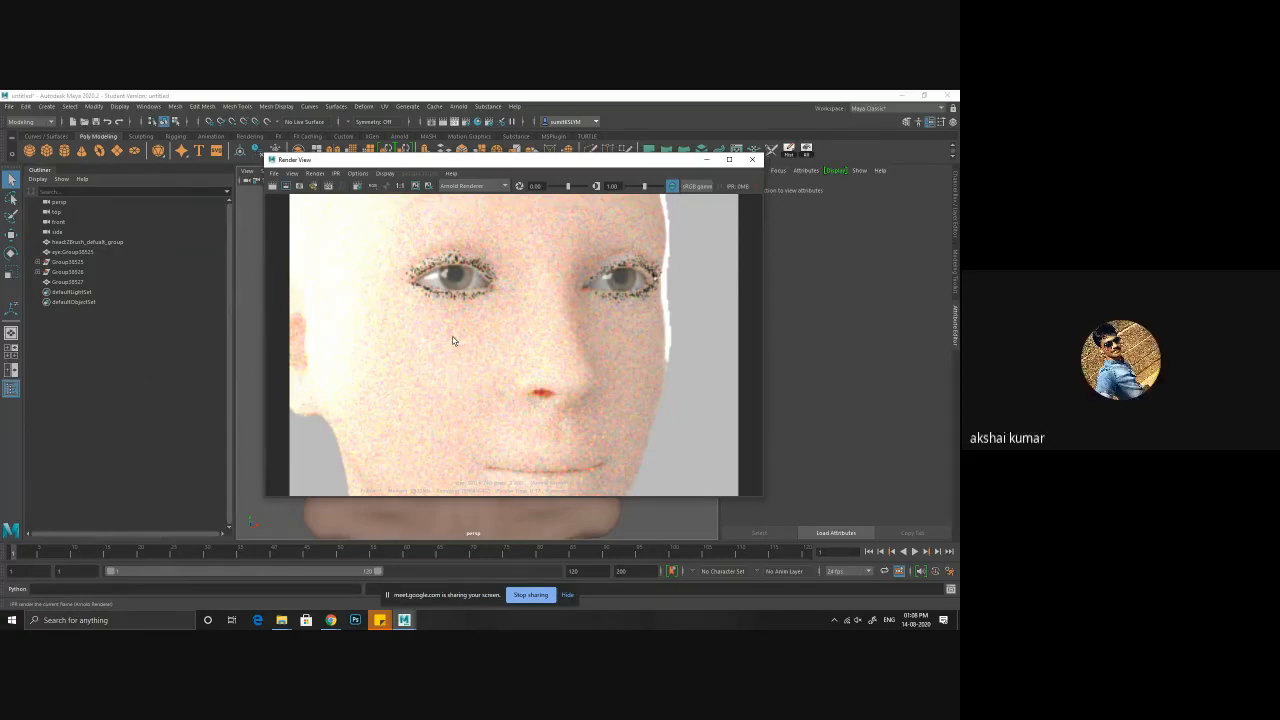
pyautogui.moveTo(406, 161)
pyautogui.mouseDown()
pyautogui.moveTo(364, 188)
pyautogui.moveTo(536, 192)
pyautogui.moveTo(420, 172)
pyautogui.mouseUp()
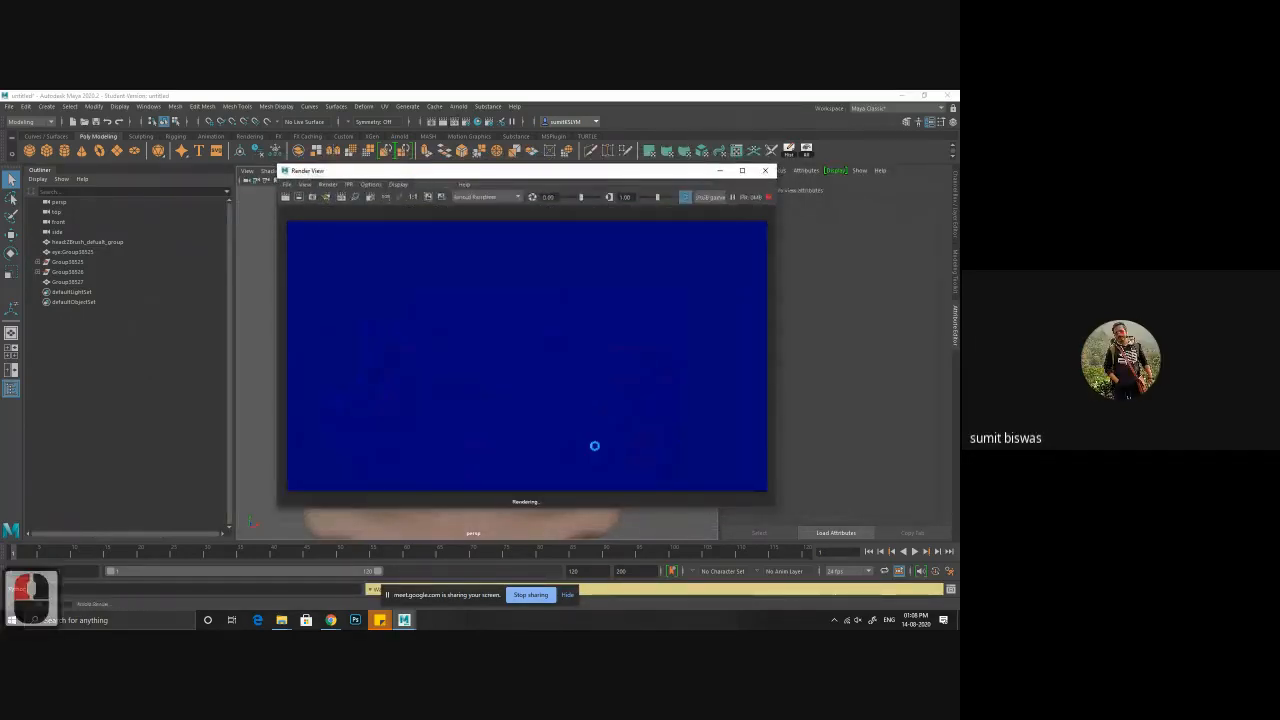
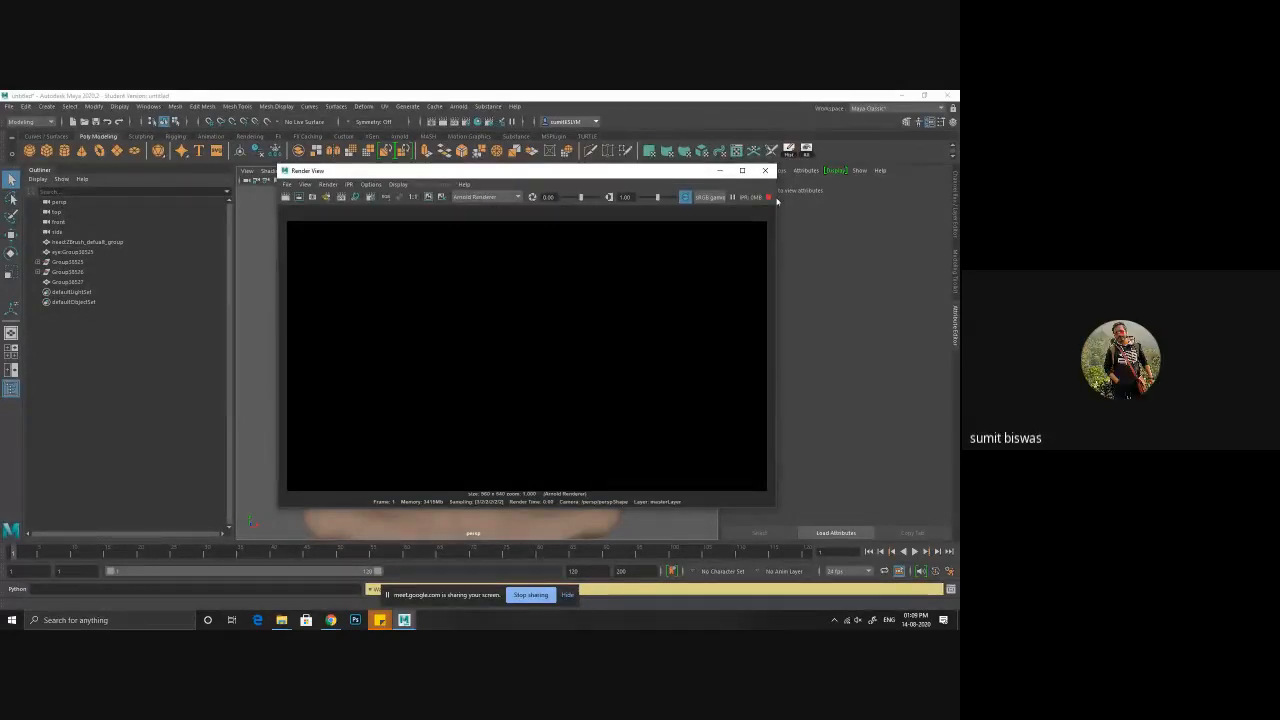
pyautogui.click(765, 170)
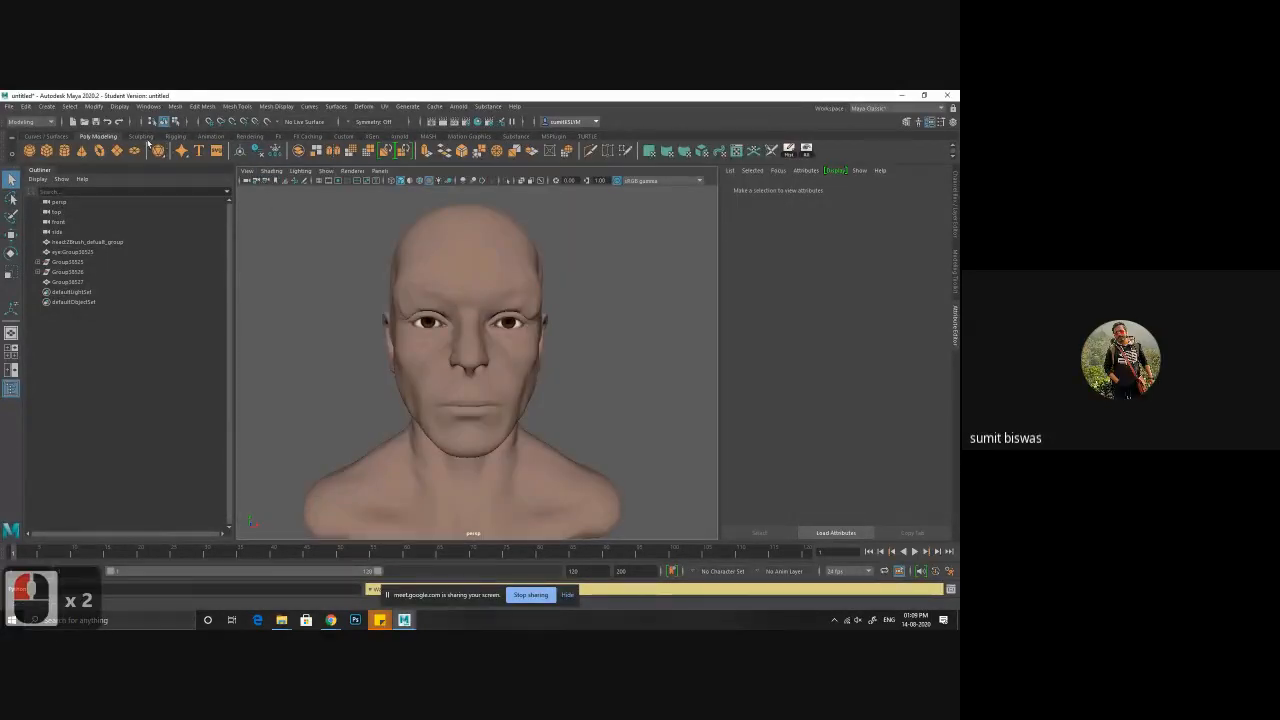
# - Create an Arnold area light at the head and set its intensity to 10
pyautogui.click(401, 136)
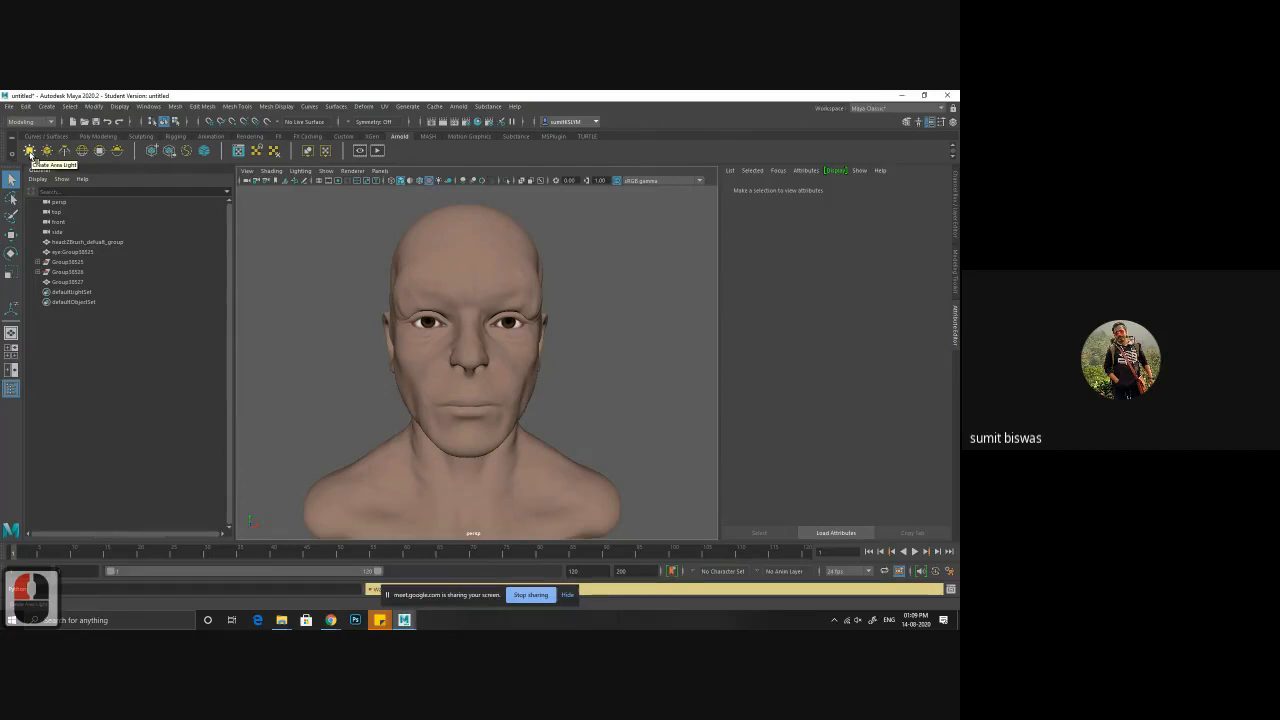
pyautogui.click(30, 151)
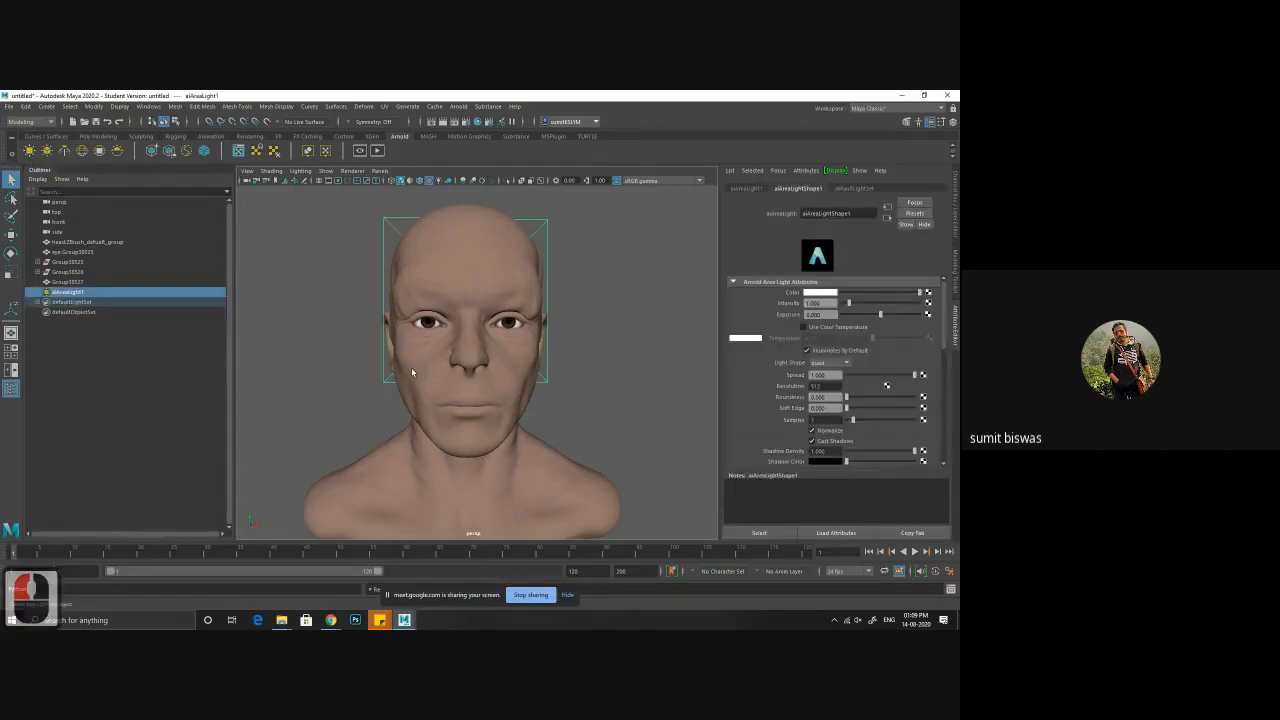
pyautogui.keyDown('alt'); pyautogui.moveTo(412, 372); pyautogui.dragTo(340, 345, button='right'); pyautogui.keyUp('alt')
pyautogui.keyDown('alt'); pyautogui.moveTo(500, 330); pyautogui.dragTo(511, 404); pyautogui.keyUp('alt')
pyautogui.press('w')
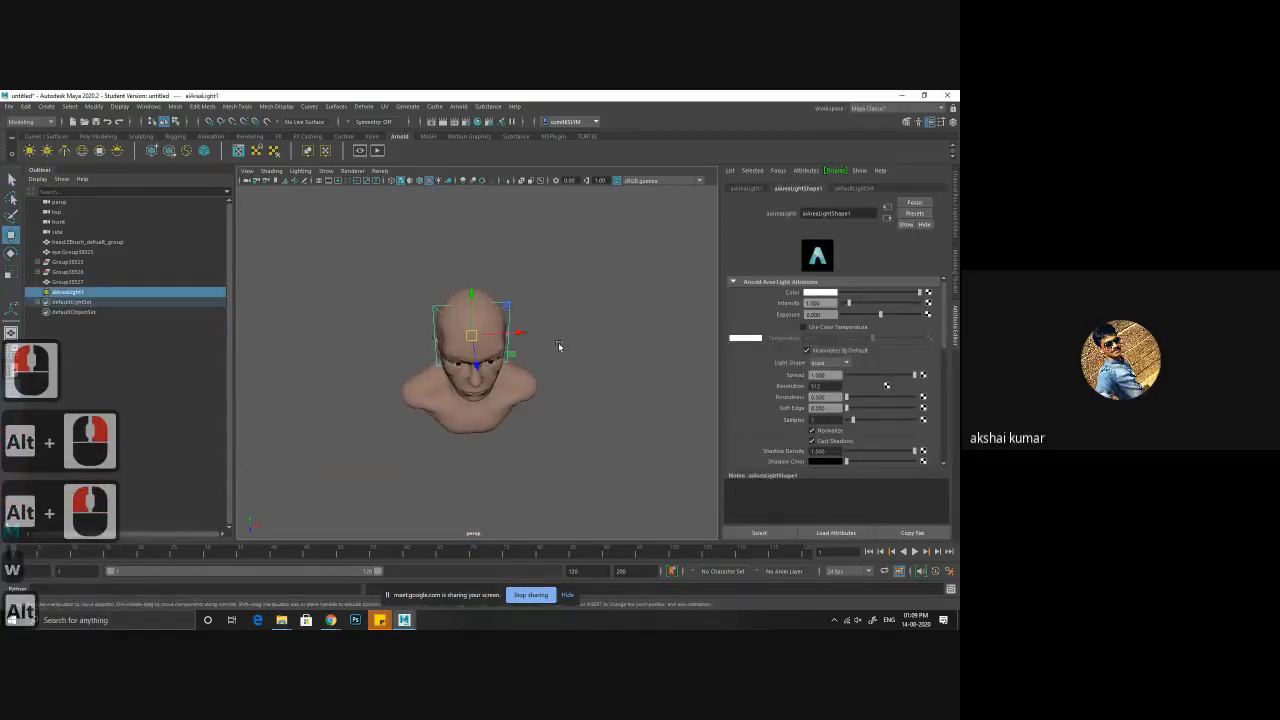
pyautogui.keyDown('alt'); pyautogui.moveTo(559, 346); pyautogui.dragTo(505, 323); pyautogui.keyUp('alt')
pyautogui.keyDown('alt'); pyautogui.moveTo(566, 382); pyautogui.dragTo(536, 349); pyautogui.keyUp('alt')
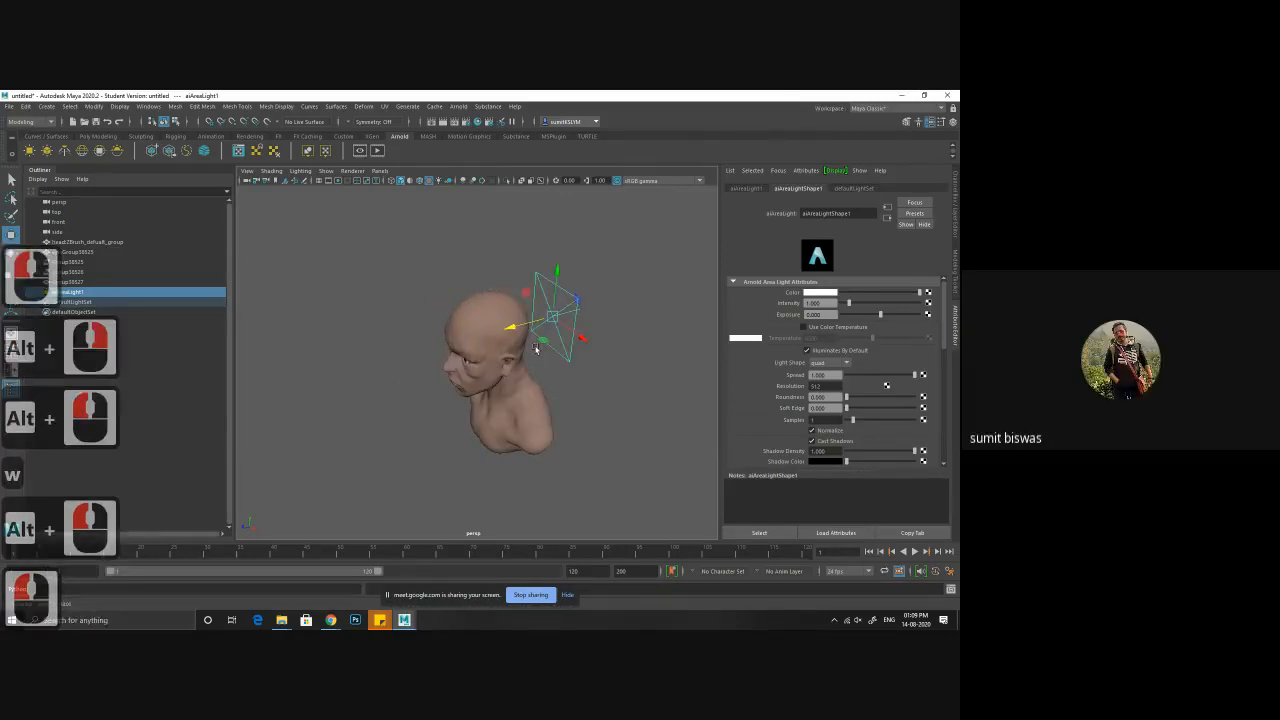
pyautogui.keyDown('alt'); pyautogui.moveTo(536, 348); pyautogui.dragTo(553, 419, button='right'); pyautogui.keyUp('alt')
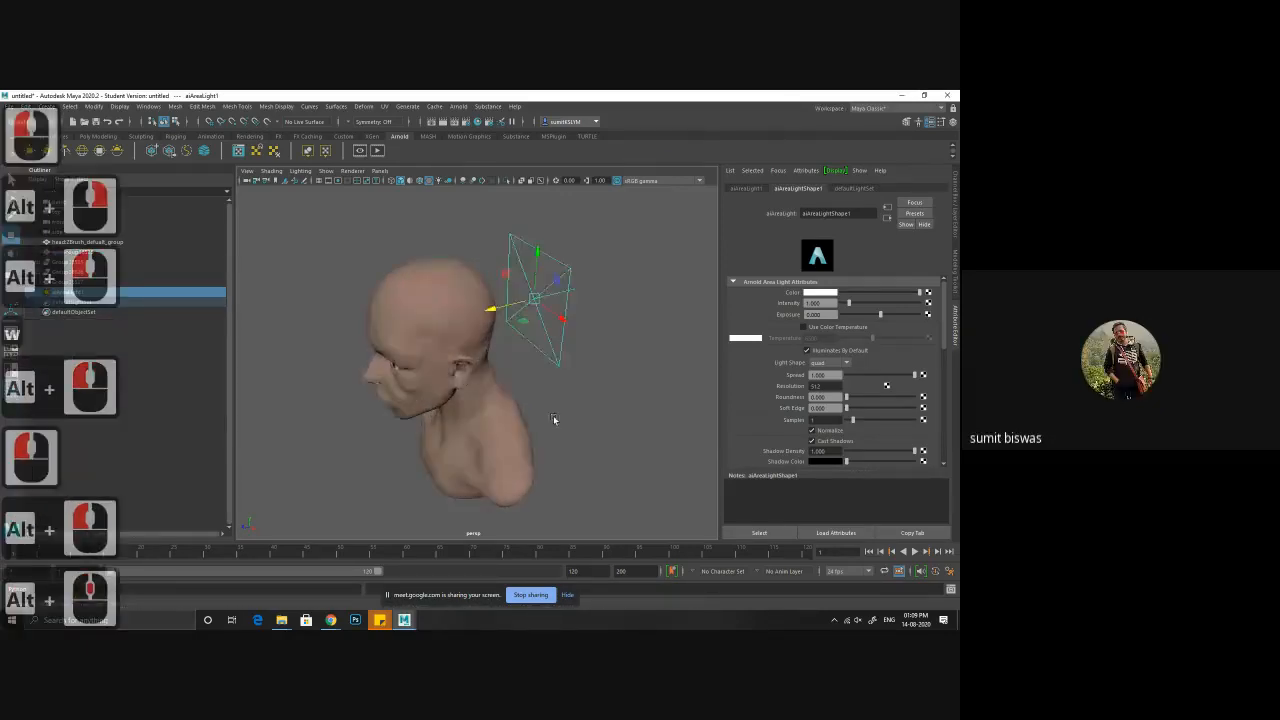
pyautogui.keyDown('alt'); pyautogui.moveTo(553, 419); pyautogui.dragTo(600, 412); pyautogui.keyUp('alt')
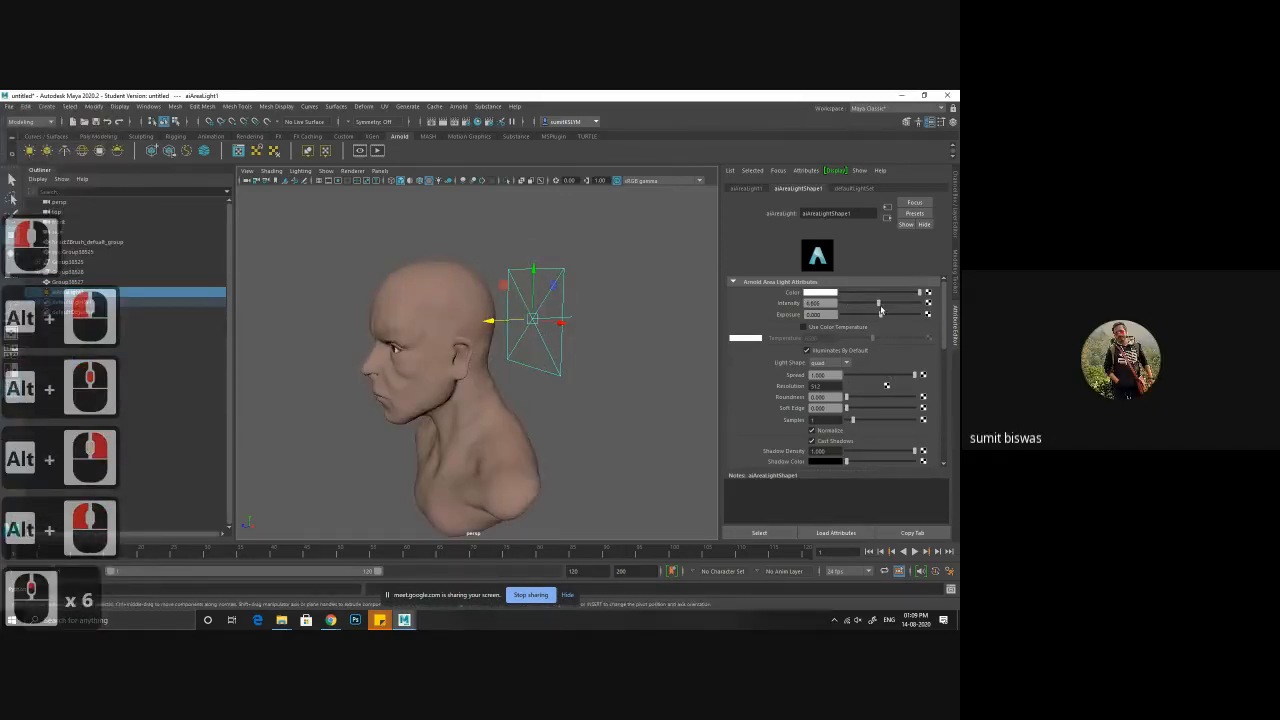
pyautogui.click(942, 315)
# - Duplicate the area light behind the head and place the copy in front of the face
pyautogui.keyDown('alt'); pyautogui.moveTo(597, 391); pyautogui.dragTo(634, 397); pyautogui.keyUp('alt')
pyautogui.keyDown('alt'); pyautogui.moveTo(634, 397); pyautogui.dragTo(596, 417, button='right'); pyautogui.keyUp('alt')
pyautogui.keyDown('alt'); pyautogui.moveTo(595, 416); pyautogui.dragTo(637, 414); pyautogui.keyUp('alt')
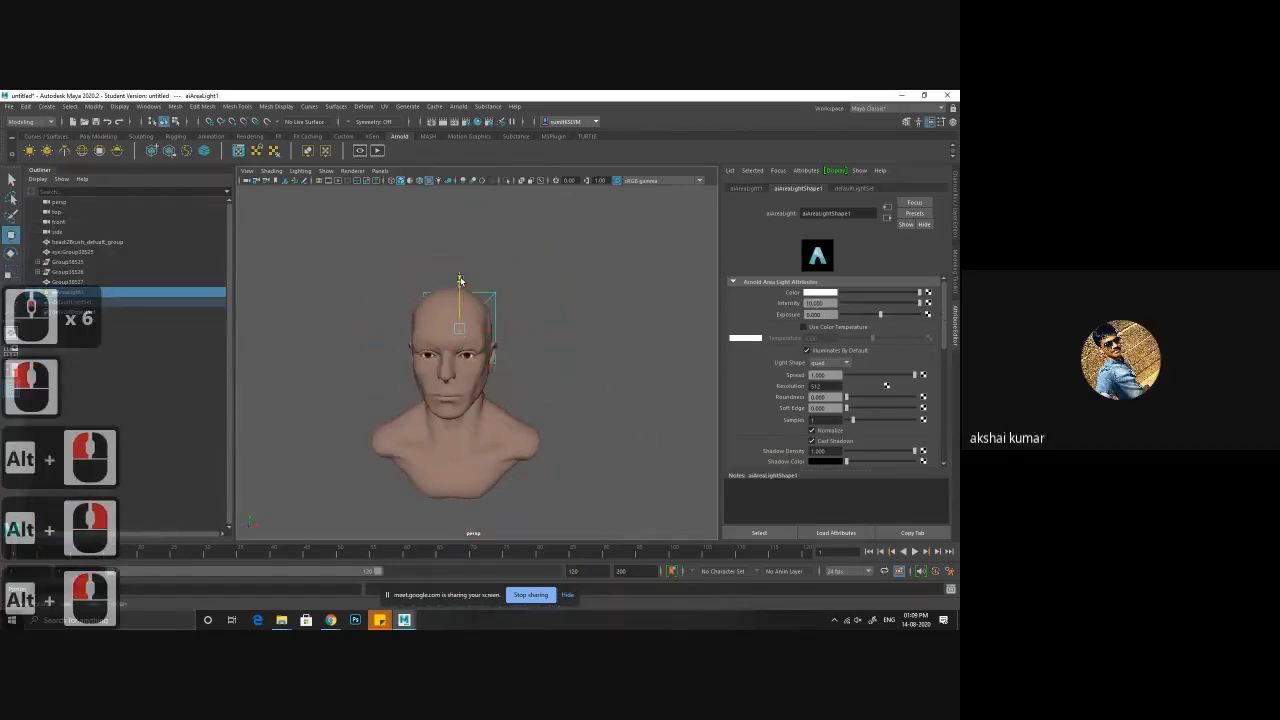
pyautogui.keyDown('alt'); pyautogui.moveTo(537, 351); pyautogui.dragTo(547, 368); pyautogui.keyUp('alt')
pyautogui.keyDown('alt'); pyautogui.moveTo(547, 368); pyautogui.dragTo(564, 344, button='middle'); pyautogui.keyUp('alt')
pyautogui.keyDown('alt'); pyautogui.moveTo(564, 357); pyautogui.dragTo(562, 371); pyautogui.keyUp('alt')
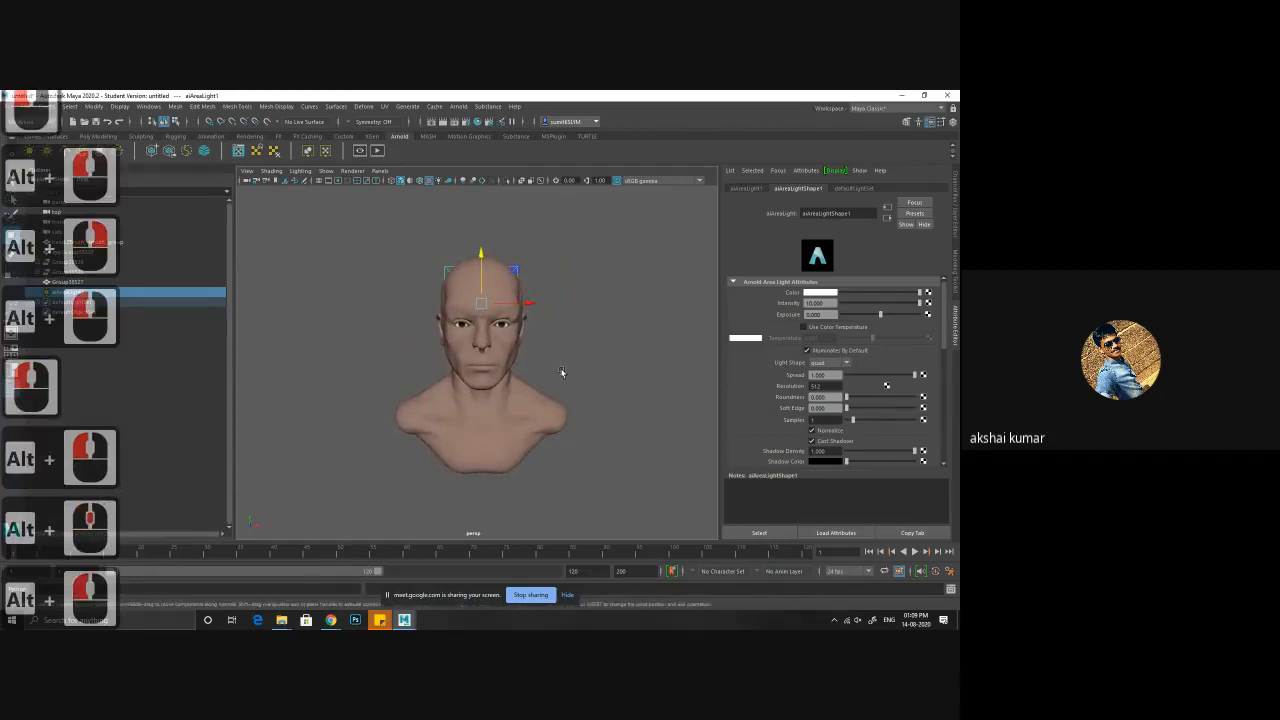
pyautogui.keyDown('alt'); pyautogui.moveTo(562, 371); pyautogui.dragTo(537, 366, button='right'); pyautogui.keyUp('alt')
pyautogui.keyDown('alt'); pyautogui.moveTo(537, 365); pyautogui.dragTo(514, 367); pyautogui.keyUp('alt')
pyautogui.keyDown('alt'); pyautogui.moveTo(514, 367); pyautogui.dragTo(618, 397, button='right'); pyautogui.keyUp('alt')
pyautogui.keyDown('alt'); pyautogui.moveTo(618, 397); pyautogui.dragTo(623, 400, button='middle'); pyautogui.keyUp('alt')
pyautogui.keyDown('alt'); pyautogui.moveTo(623, 400); pyautogui.dragTo(506, 414, button='right'); pyautogui.keyUp('alt')
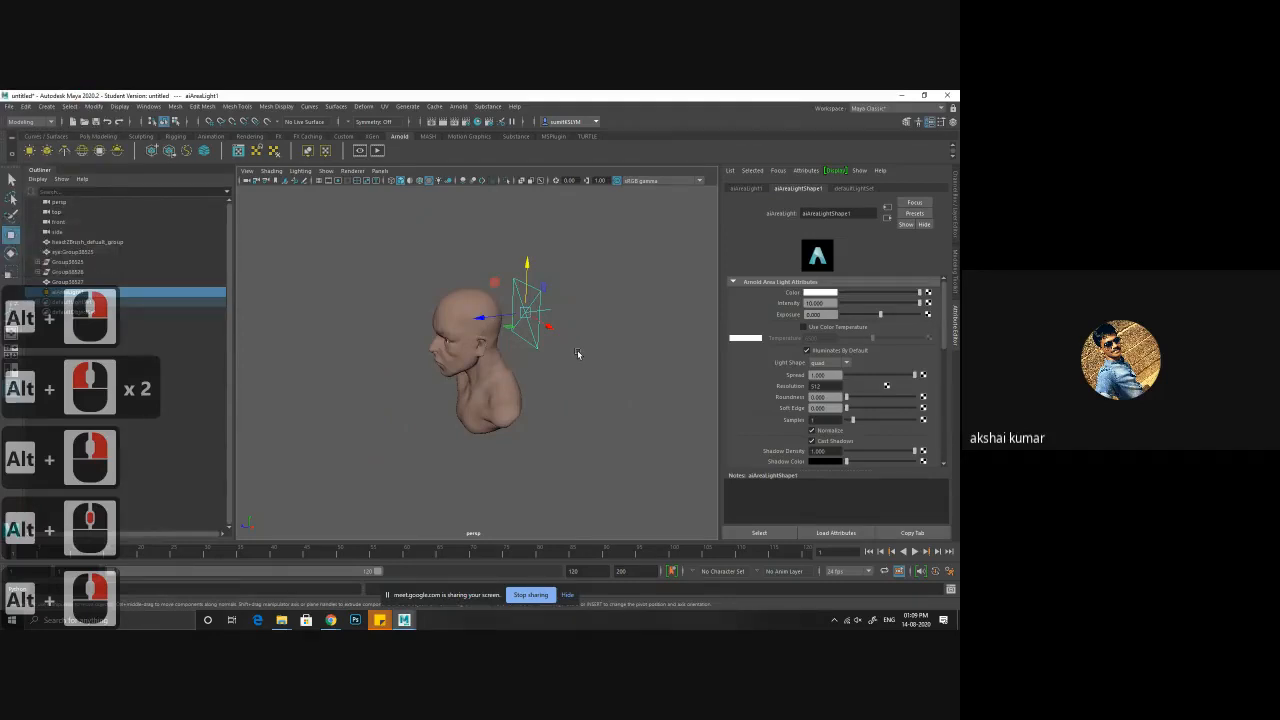
pyautogui.press('e')
pyautogui.press('w')
pyautogui.press('shift')
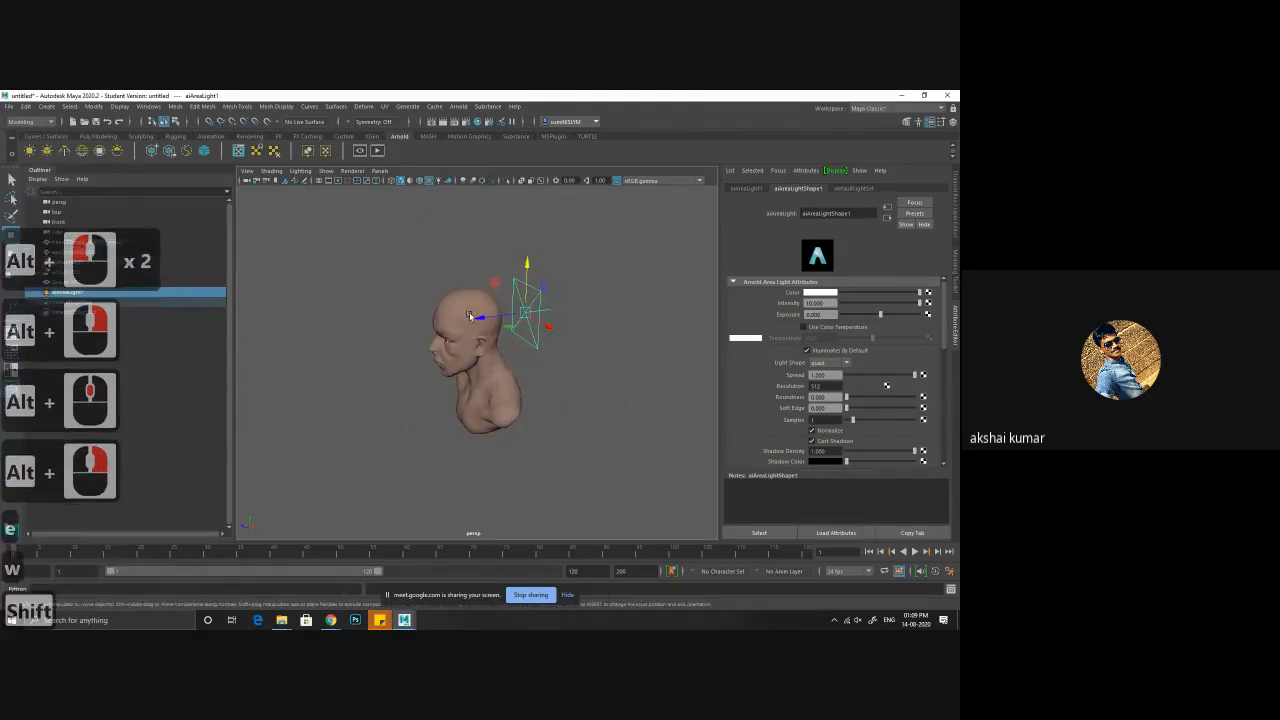
pyautogui.keyDown('shift'); pyautogui.moveTo(233, 335); pyautogui.dragTo(229, 336); pyautogui.keyUp('shift')
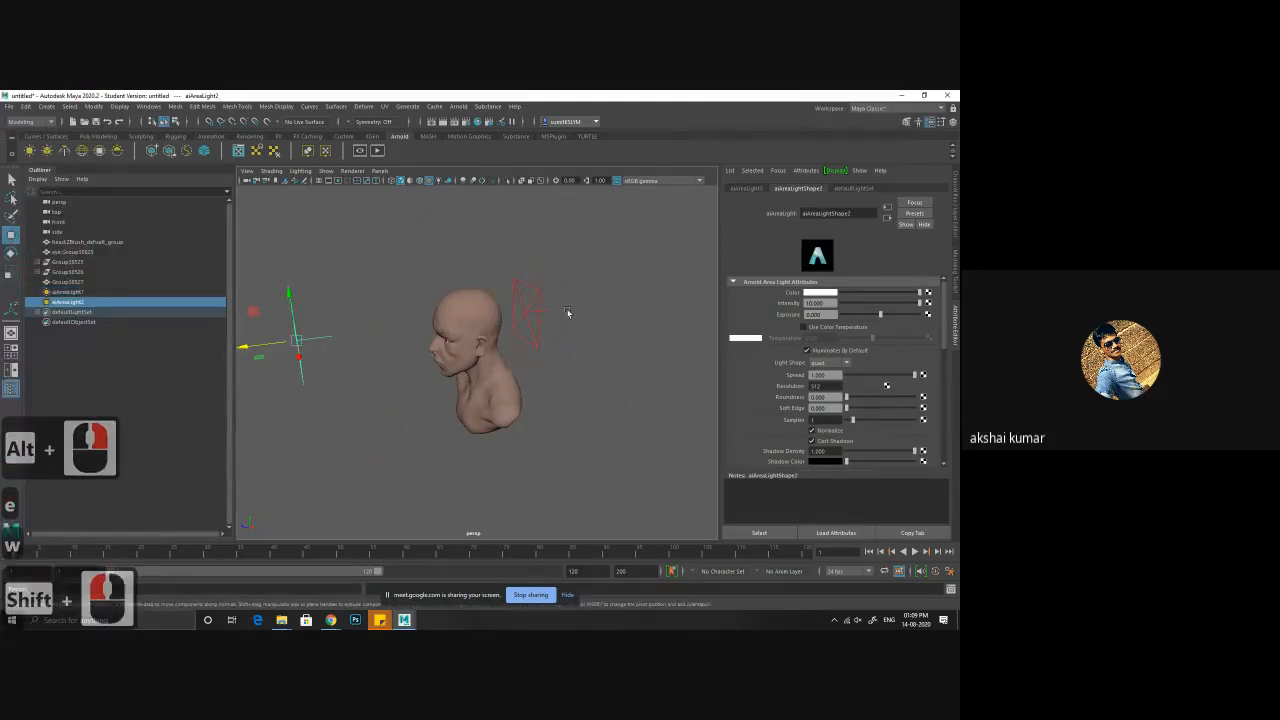
# - Rotate the original area light behind the head to a new angle and move it farther back
pyautogui.click(548, 321)
pyautogui.press('e')
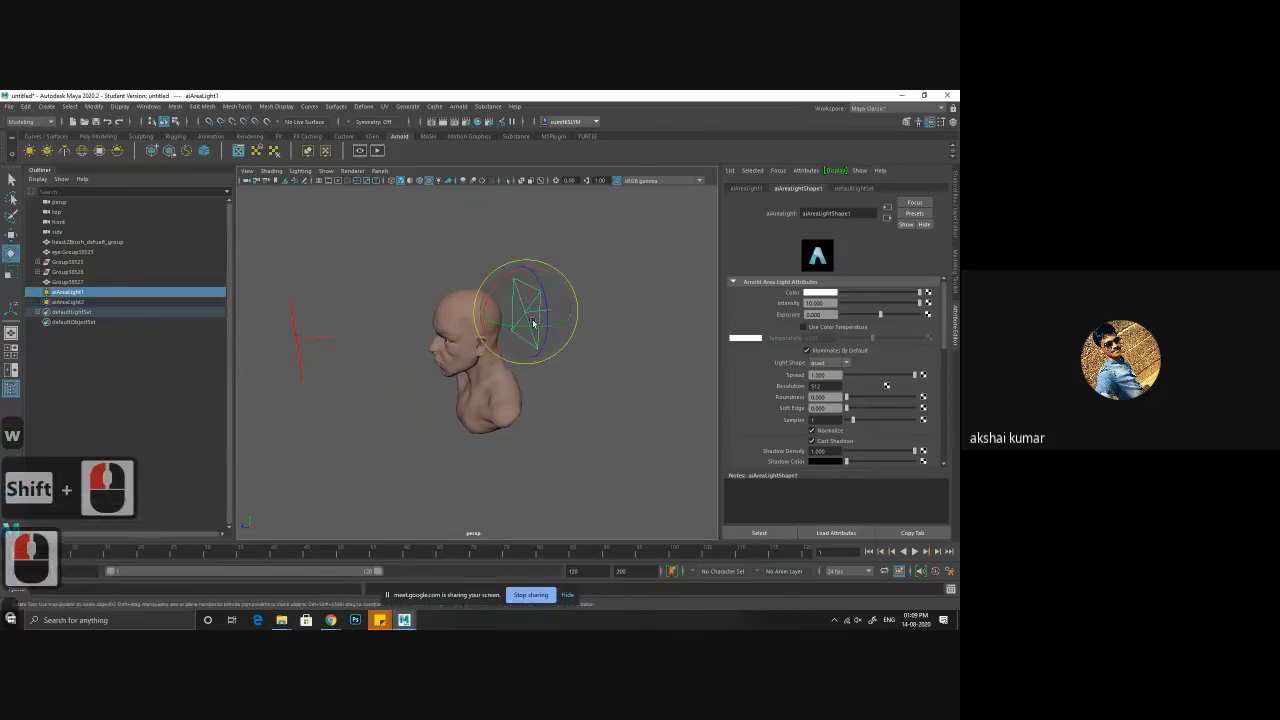
pyautogui.moveTo(505, 337); pyautogui.dragTo(389, 317)
pyautogui.moveTo(547, 328); pyautogui.dragTo(492, 331)
pyautogui.keyDown('alt'); pyautogui.moveTo(568, 350); pyautogui.dragTo(680, 434); pyautogui.keyUp('alt')
pyautogui.moveTo(515, 366); pyautogui.dragTo(588, 343)
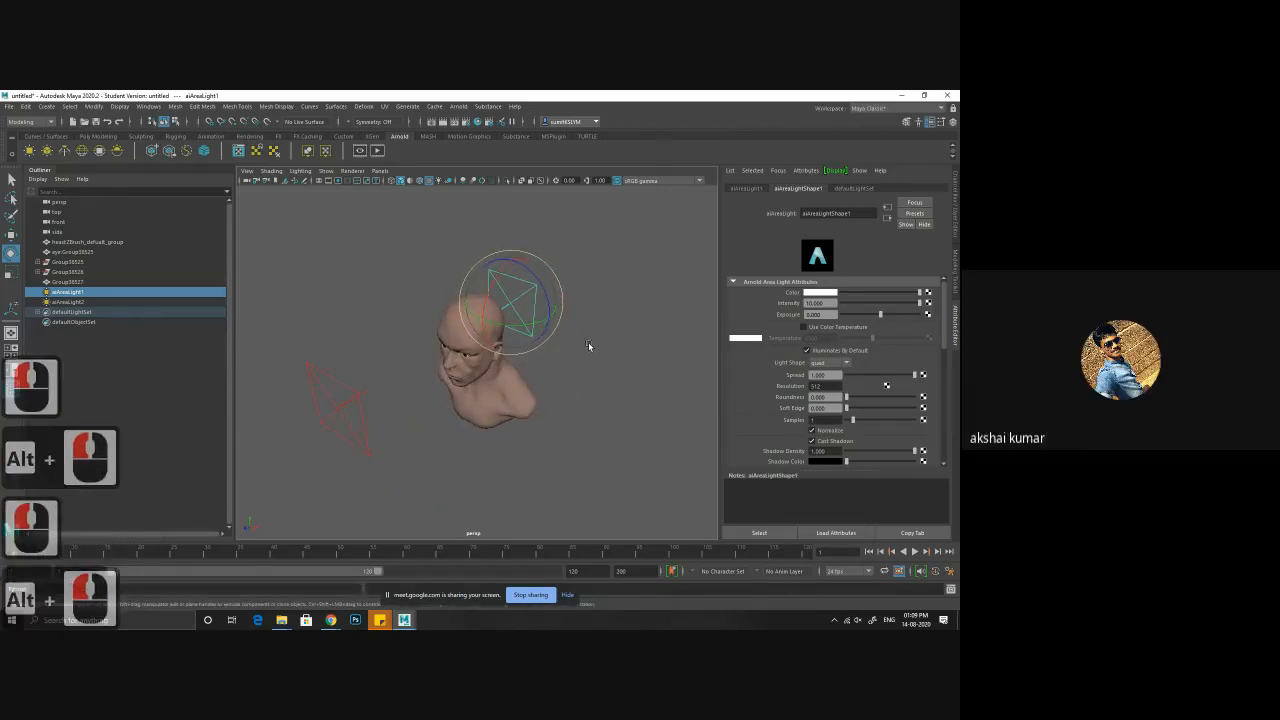
pyautogui.press('w')
pyautogui.moveTo(481, 321); pyautogui.dragTo(516, 300)
pyautogui.keyDown('alt'); pyautogui.moveTo(524, 380); pyautogui.dragTo(560, 371); pyautogui.keyUp('alt')
# - Set the intensity of the area light in front of the face to 1
pyautogui.click(457, 245)
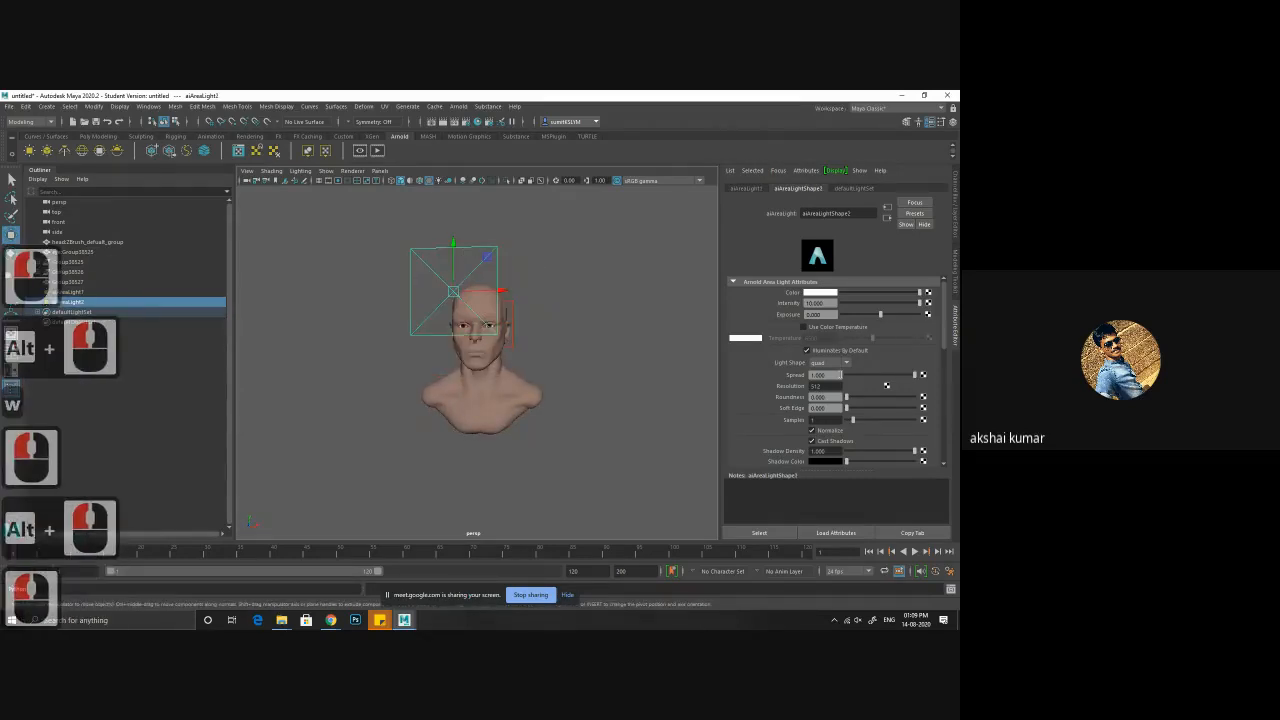
pyautogui.moveTo(828, 303); pyautogui.dragTo(717, 293)
pyautogui.write('1')
pyautogui.press('Return')
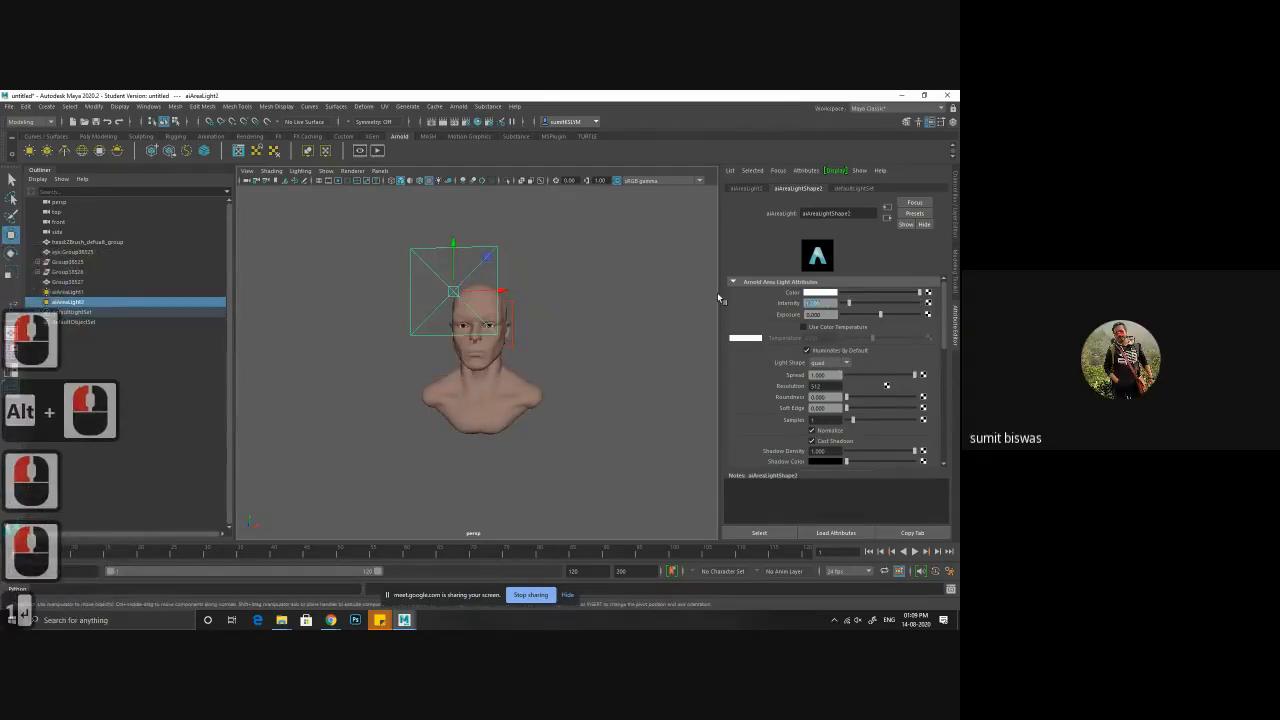
# - Lower the front area light to face height and adjust its distance from the bust
pyautogui.keyDown('alt'); pyautogui.moveTo(521, 357); pyautogui.dragTo(555, 371, button='right'); pyautogui.keyUp('alt')
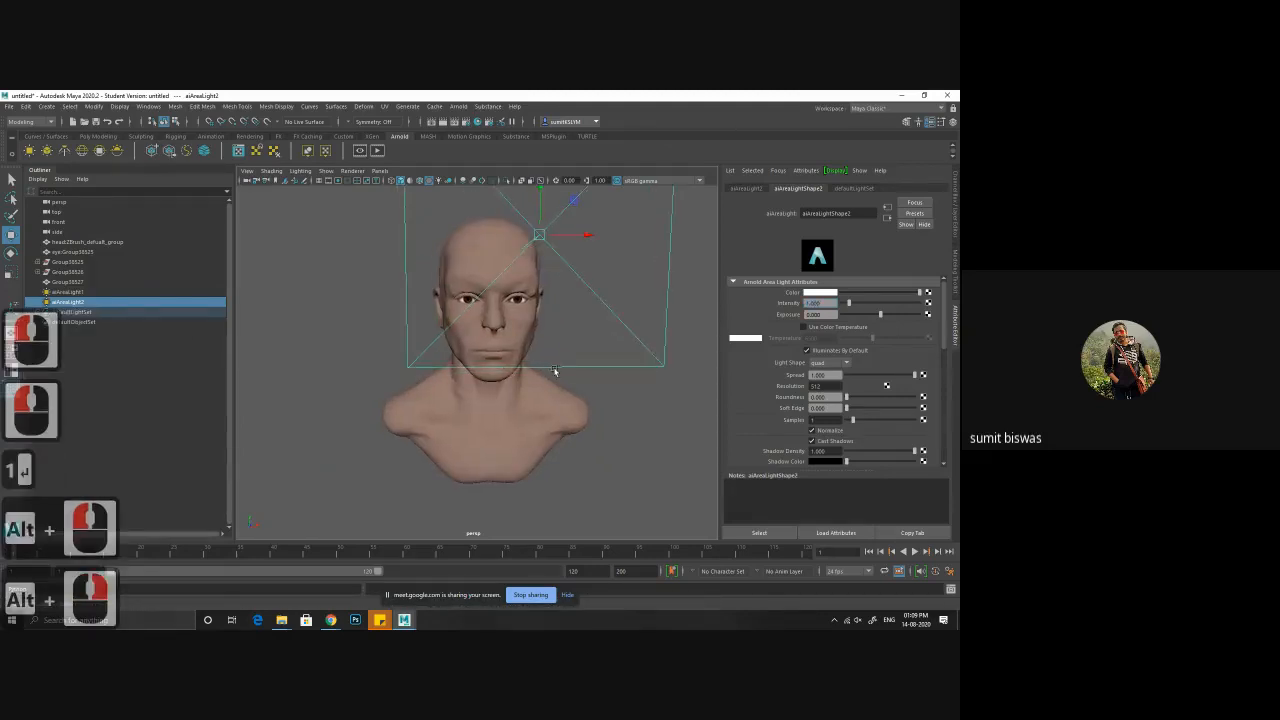
pyautogui.keyDown('alt'); pyautogui.moveTo(555, 371); pyautogui.dragTo(550, 387, button='middle'); pyautogui.keyUp('alt')
pyautogui.keyDown('alt'); pyautogui.moveTo(546, 364); pyautogui.dragTo(542, 379, button='middle'); pyautogui.keyUp('alt')
pyautogui.keyDown('alt'); pyautogui.moveTo(542, 379); pyautogui.dragTo(552, 360); pyautogui.keyUp('alt')
pyautogui.keyDown('alt'); pyautogui.moveTo(530, 358); pyautogui.dragTo(430, 315, button='right'); pyautogui.keyUp('alt')
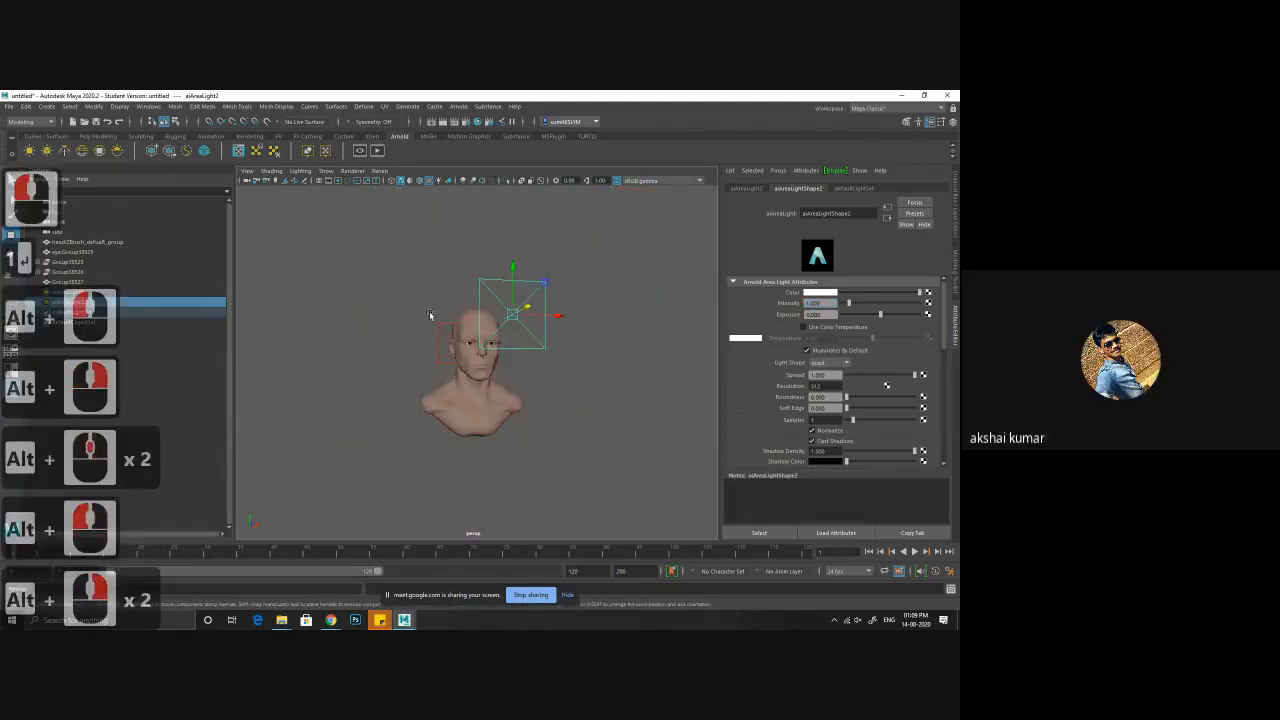
pyautogui.moveTo(512, 267); pyautogui.dragTo(514, 296)
pyautogui.moveTo(516, 313); pyautogui.dragTo(516, 314)
pyautogui.moveTo(482, 348)
pyautogui.keyDown('alt'); pyautogui.mouseDown(button='right')
pyautogui.moveTo(553, 374)
pyautogui.moveTo(449, 320)
pyautogui.mouseUp(button='right'); pyautogui.keyUp('alt')
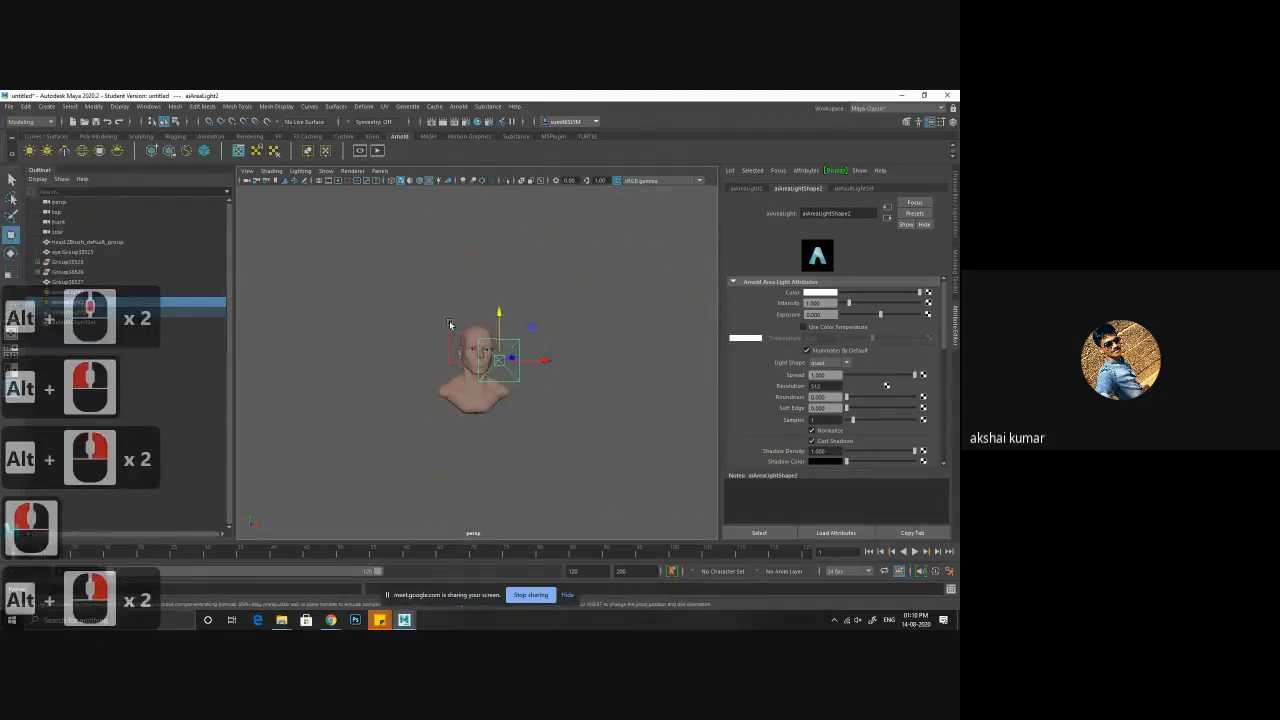
# - Duplicate the front area light, turn the copy sideways, and raise it beside the head
pyautogui.moveTo(449, 320)
pyautogui.keyDown('alt'); pyautogui.mouseDown()
pyautogui.moveTo(577, 417)
pyautogui.moveTo(600, 406)
pyautogui.moveTo(597, 460)
pyautogui.mouseUp(); pyautogui.keyUp('alt')
pyautogui.press('e')
pyautogui.press('w')
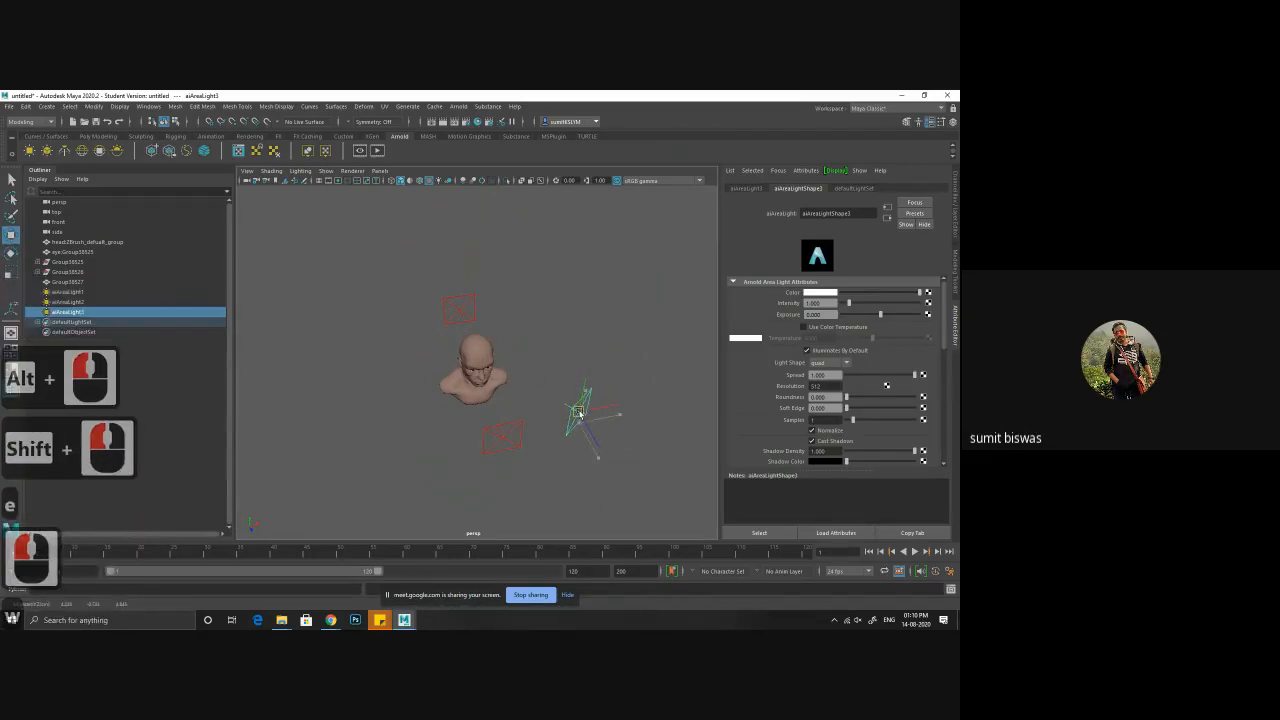
pyautogui.moveTo(577, 392); pyautogui.dragTo(577, 388)
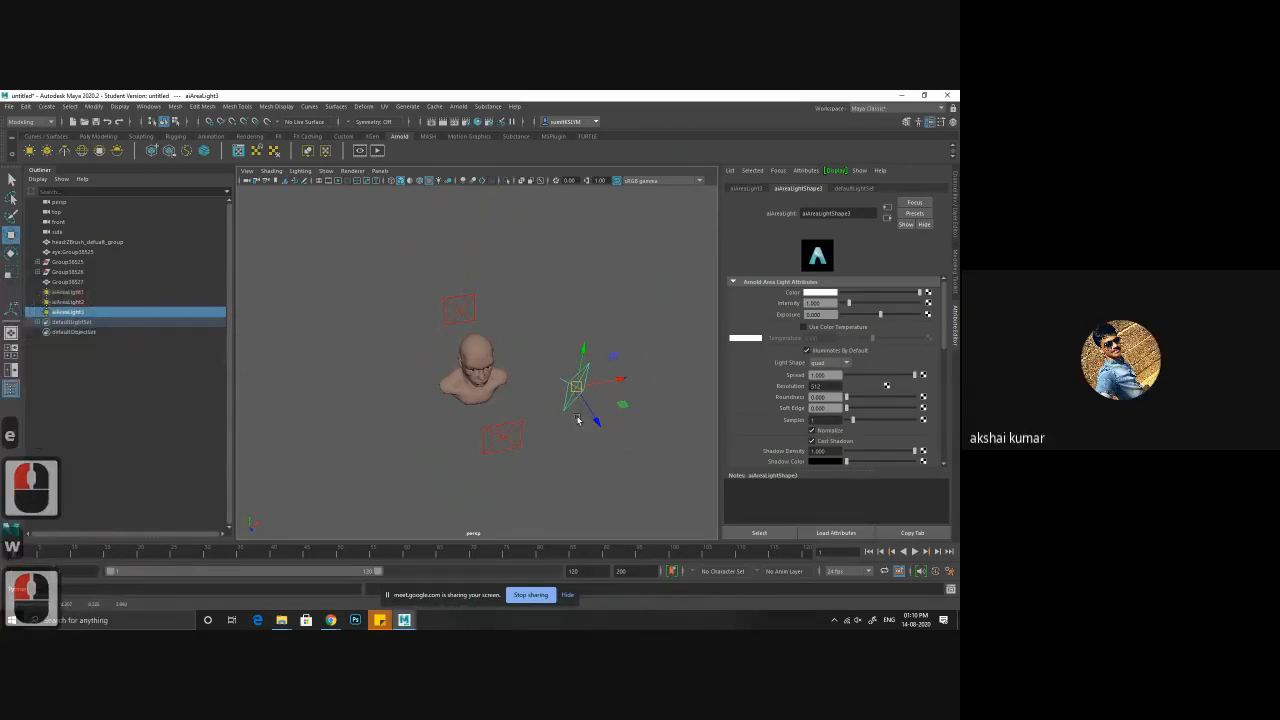
# - Set the intensity of the area light beside the head to 0.1
pyautogui.moveTo(802, 304); pyautogui.dragTo(748, 304)
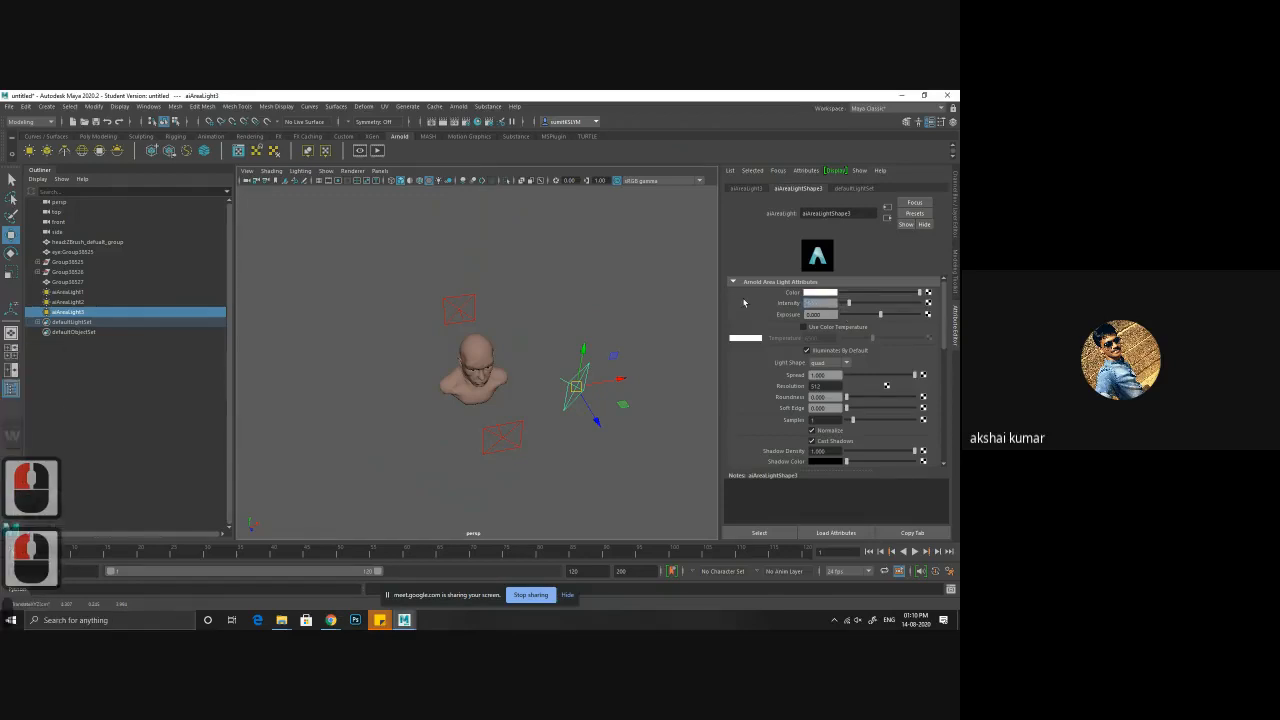
pyautogui.write('.1')
pyautogui.press('Return')
# - Frame the bust's face in the perspective view and render it in the Render View
pyautogui.keyDown('alt'); pyautogui.moveTo(520, 310); pyautogui.dragTo(441, 311); pyautogui.keyUp('alt')
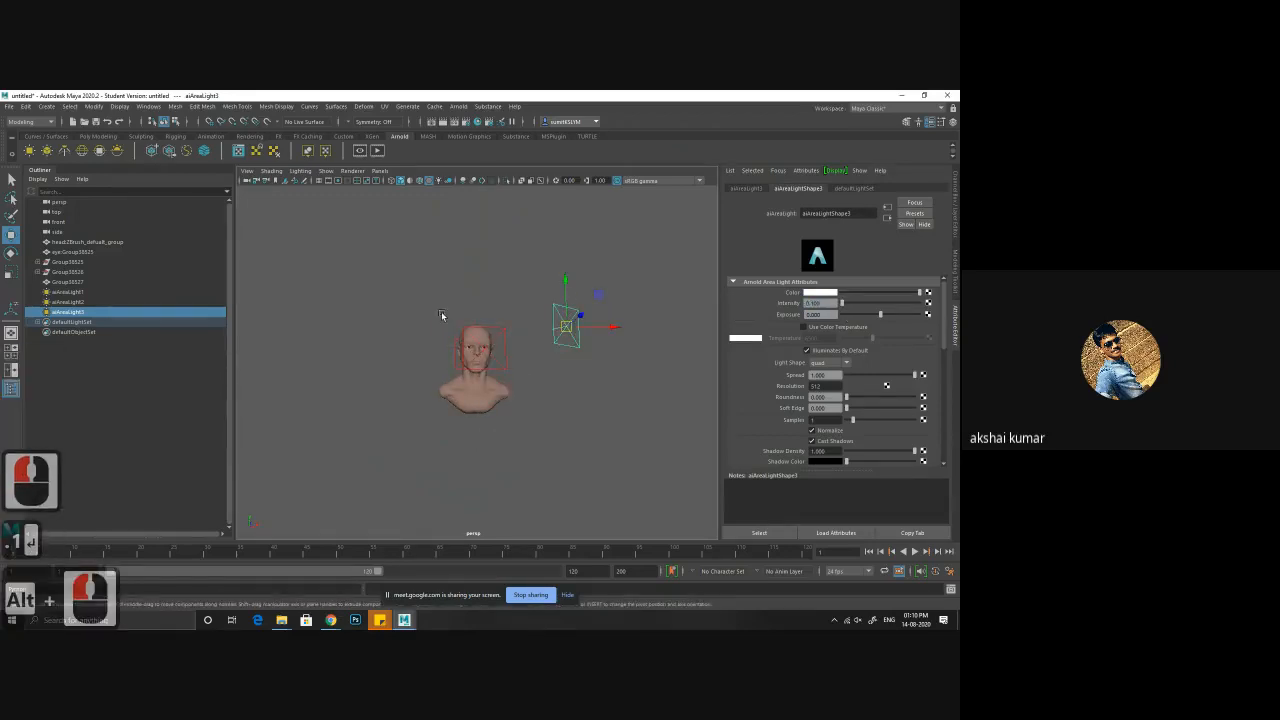
pyautogui.keyDown('alt'); pyautogui.moveTo(441, 311); pyautogui.dragTo(552, 414, button='right'); pyautogui.keyUp('alt')
pyautogui.keyDown('alt'); pyautogui.moveTo(553, 414); pyautogui.dragTo(574, 422); pyautogui.keyUp('alt')
pyautogui.keyDown('alt'); pyautogui.moveTo(571, 420); pyautogui.dragTo(607, 417, button='right'); pyautogui.keyUp('alt')
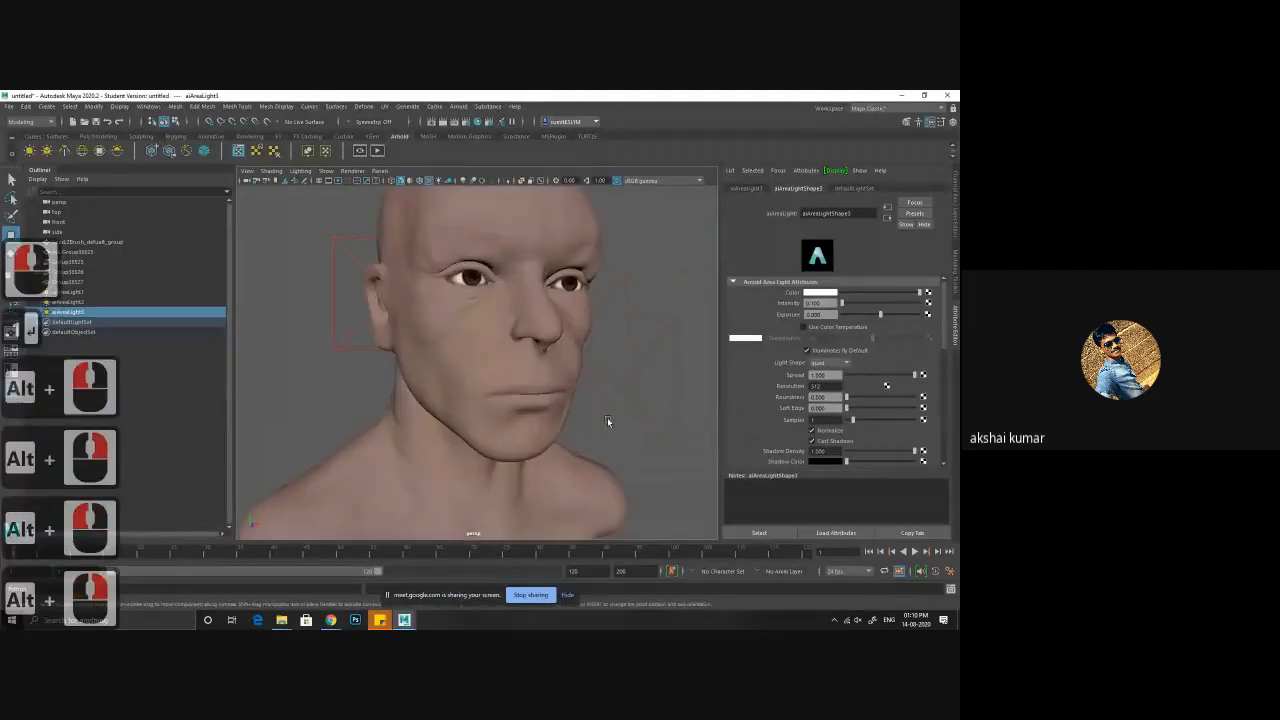
pyautogui.keyDown('alt'); pyautogui.moveTo(607, 417); pyautogui.dragTo(575, 402); pyautogui.keyUp('alt')
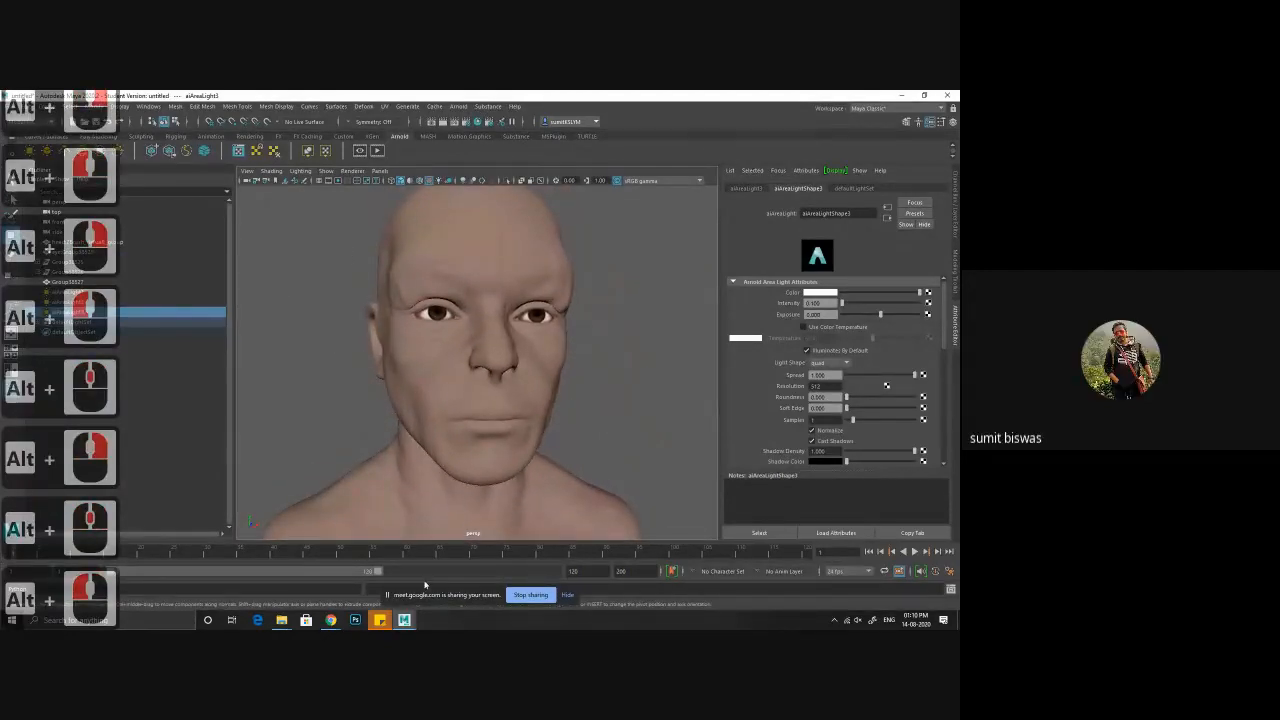
pyautogui.click(464, 122)
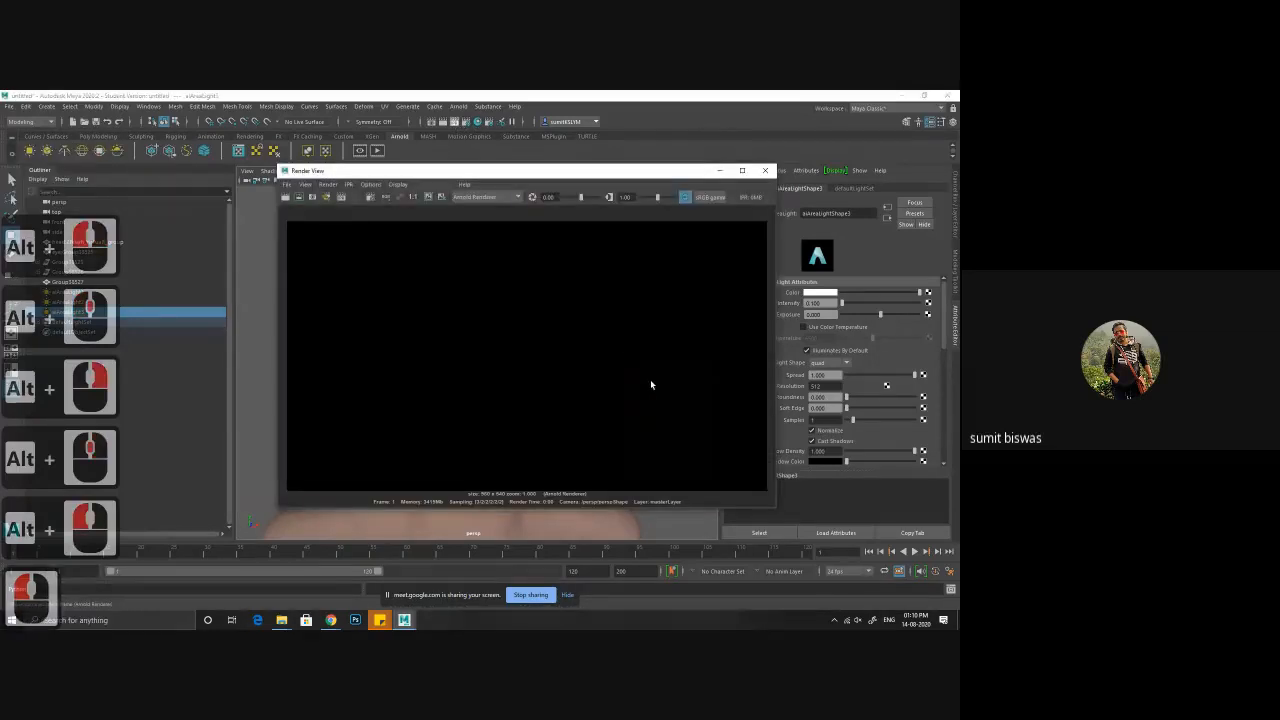
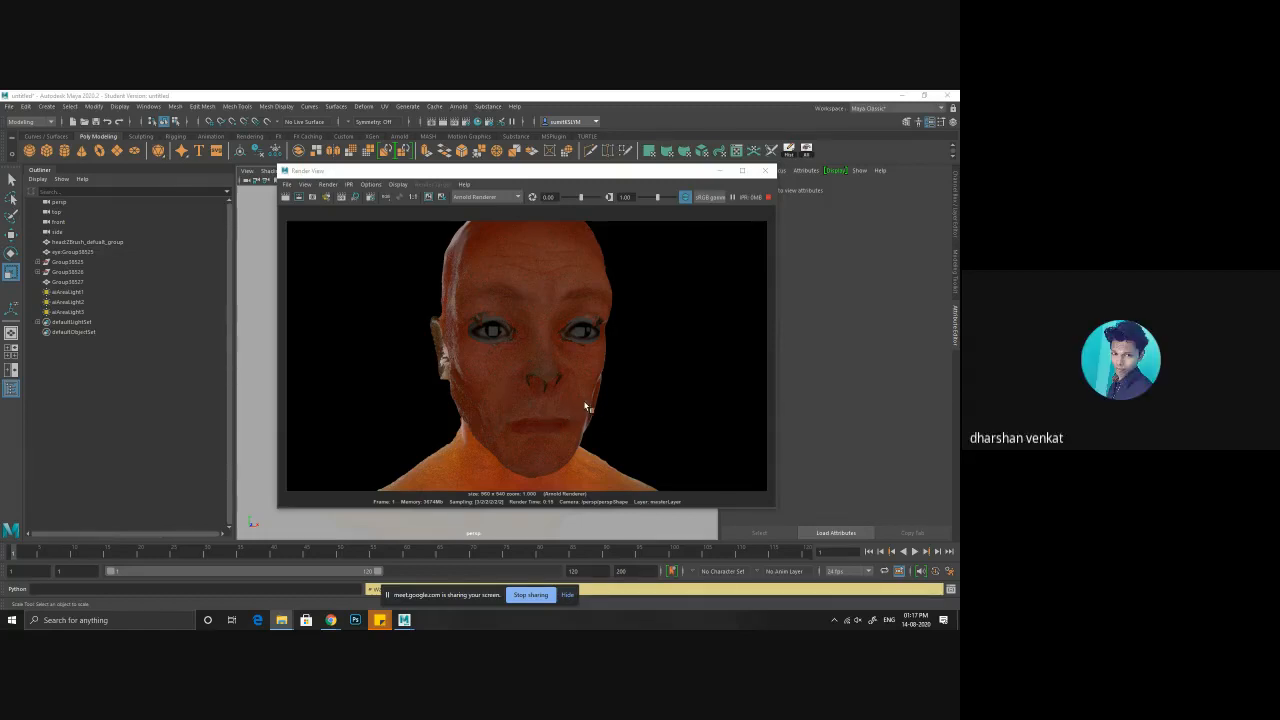
# - Stop the IPR render of the head and close the Render View
pyautogui.click(768, 197)
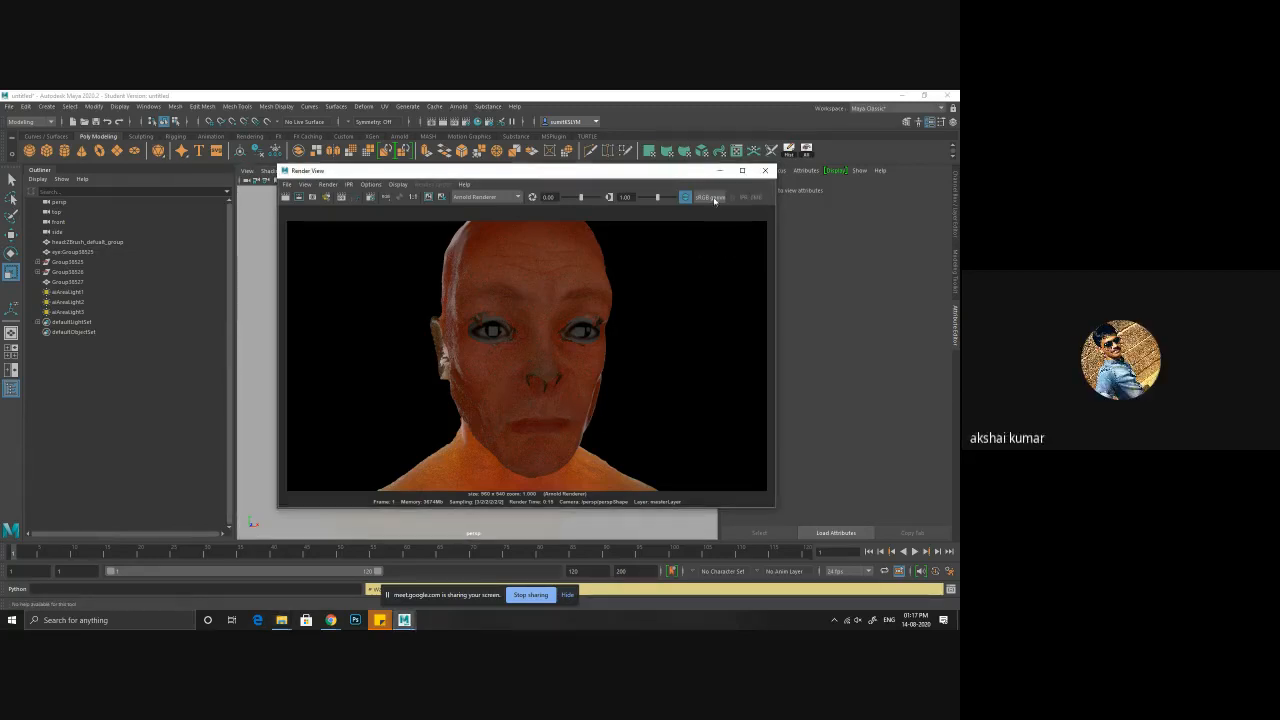
pyautogui.click(768, 171)
pyautogui.hotkey('ctrl', 'n')
pyautogui.click(488, 357)
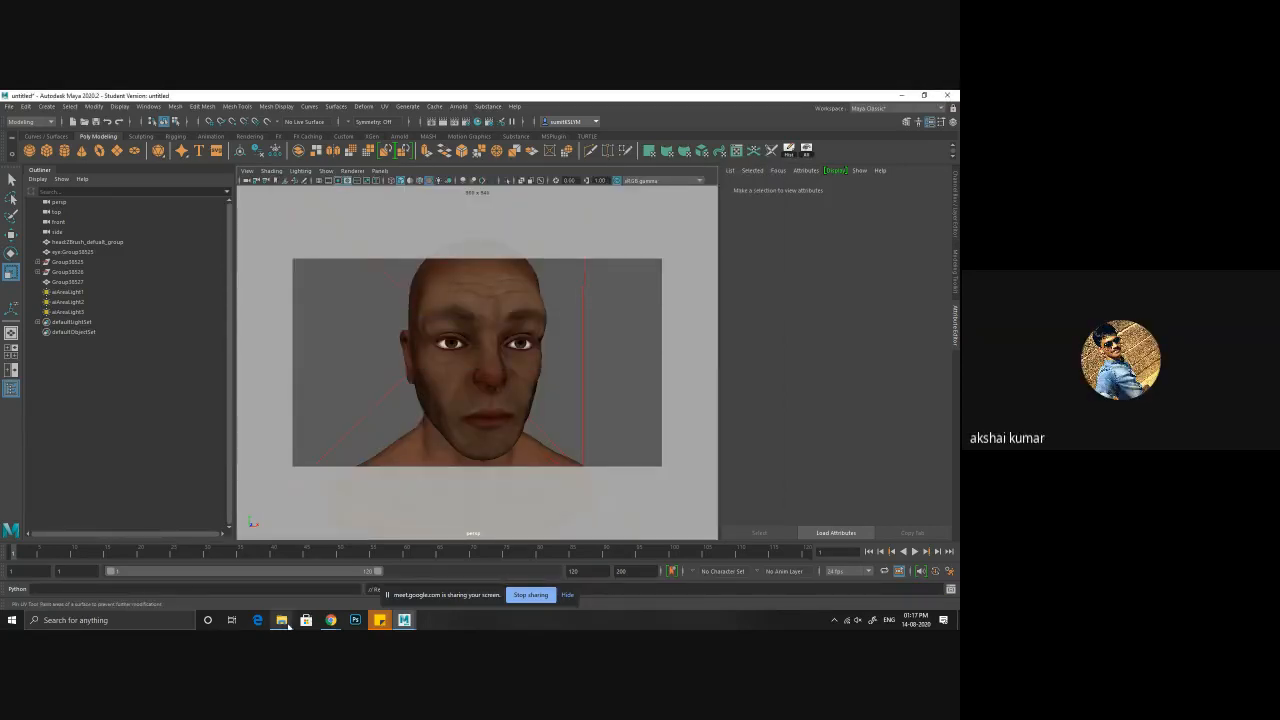
# - Switch to ZBrush, close its home page, and hide LightBox to clear the canvas
pyautogui.moveTo(283, 623)
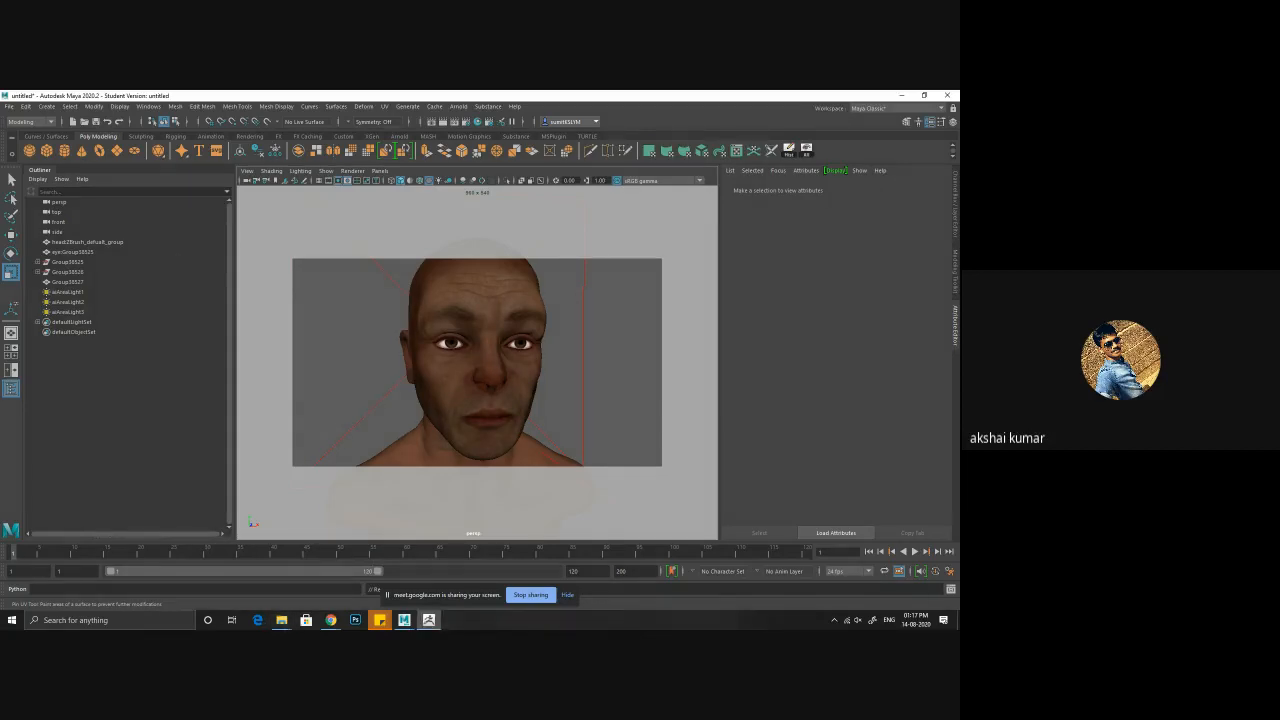
pyautogui.click(429, 620)
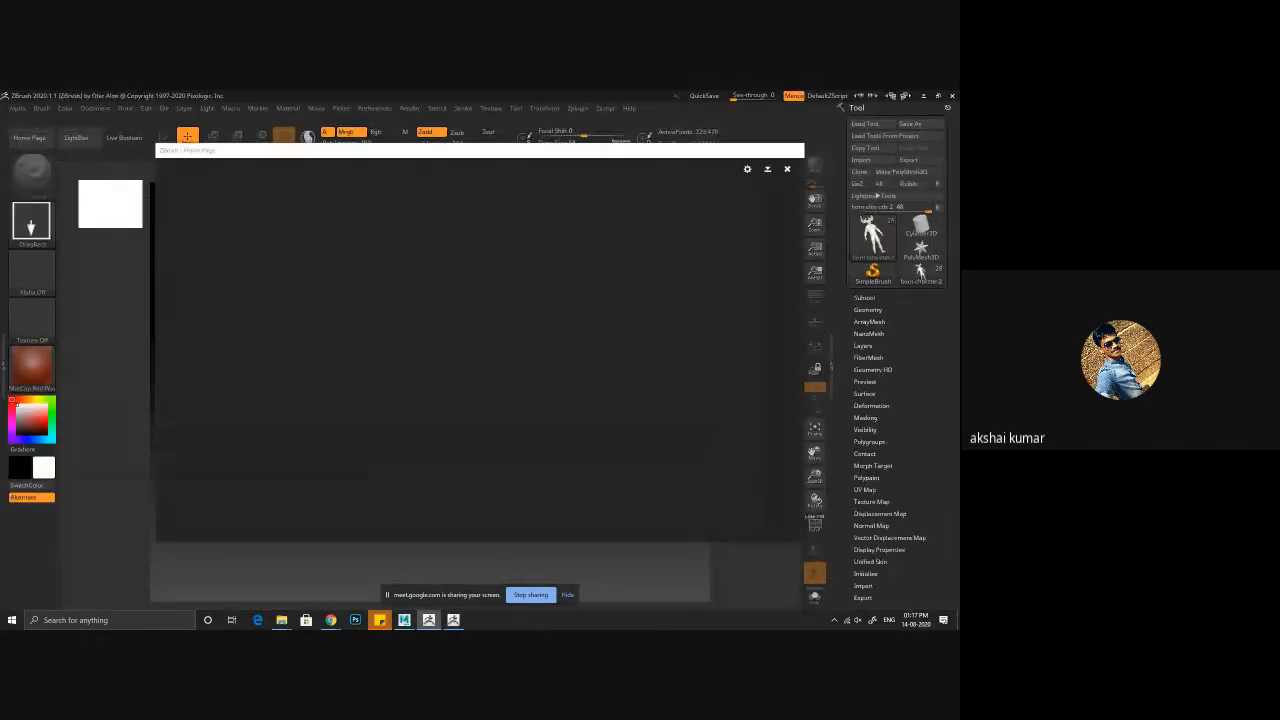
pyautogui.rightClick(660, 620)
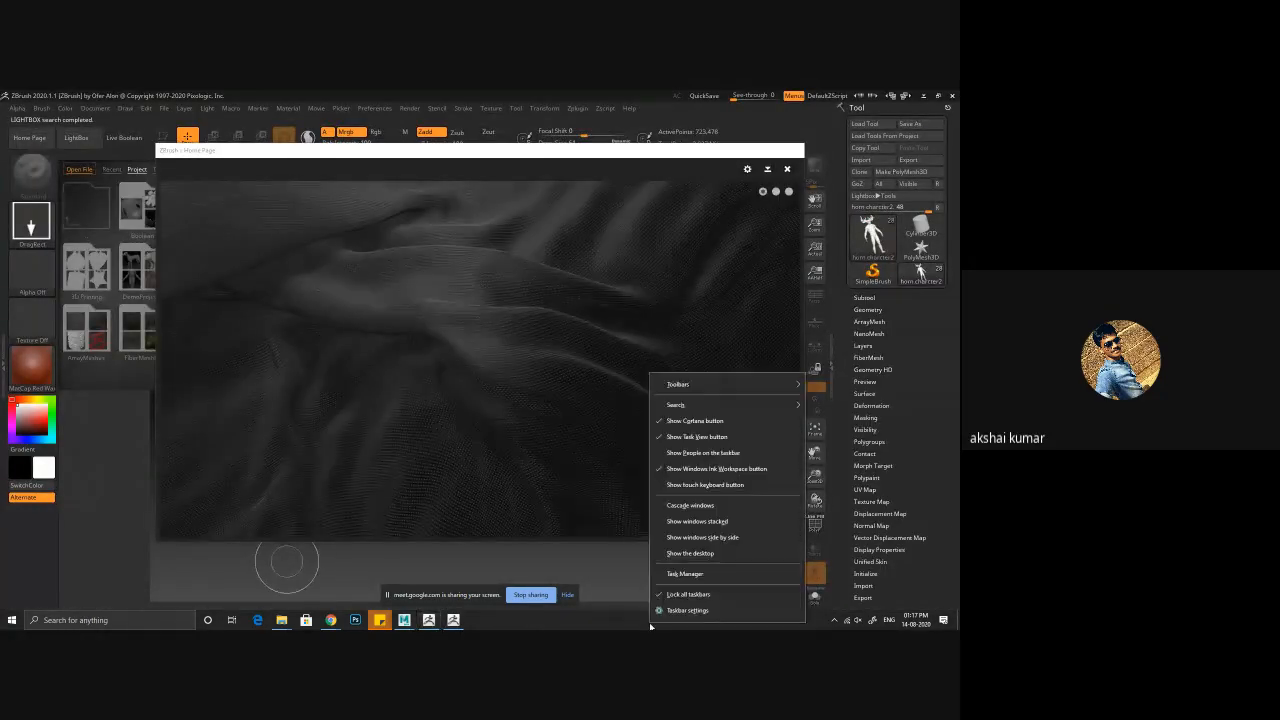
pyautogui.click(687, 578)
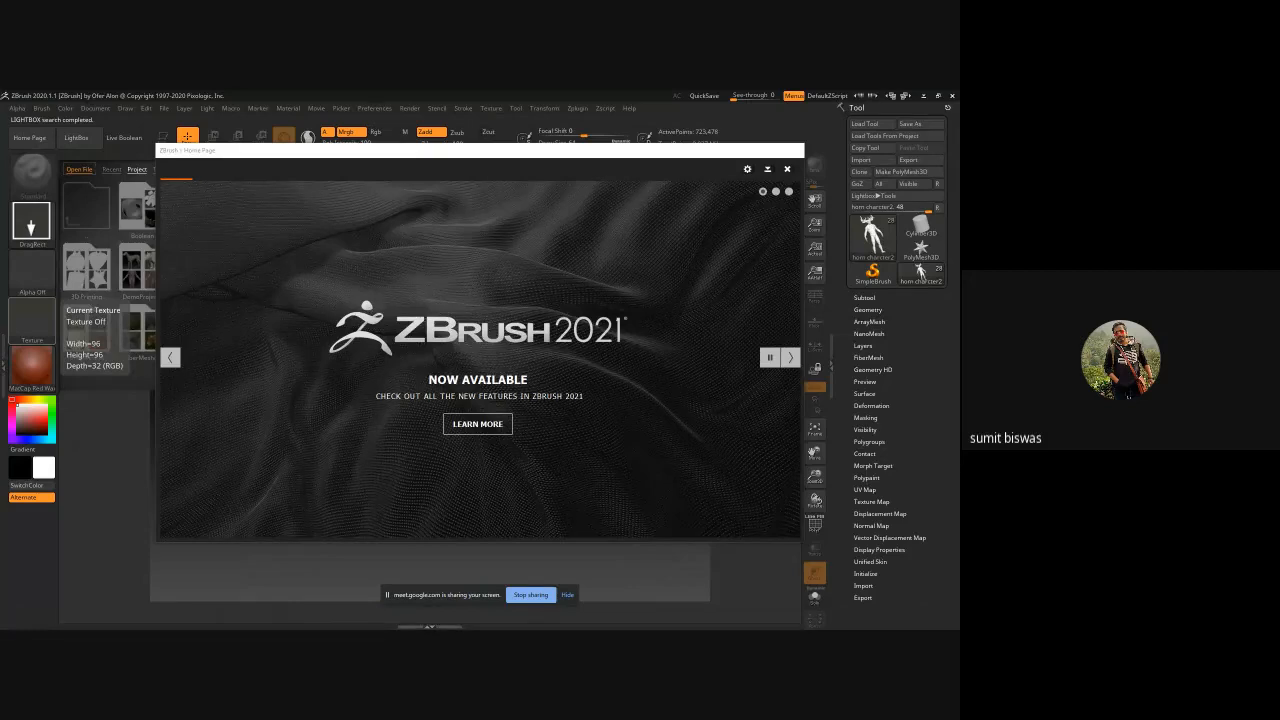
pyautogui.click(789, 170)
pyautogui.press(',')
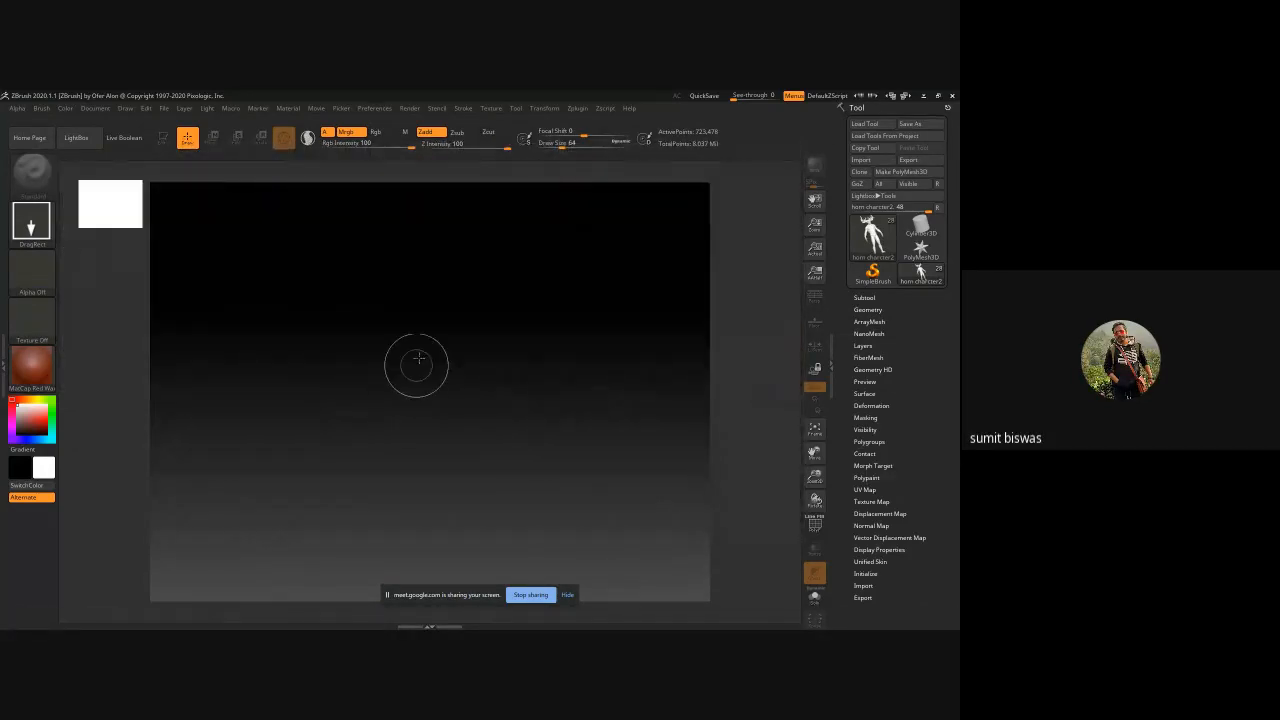
# - Draw the horned character upright on the canvas, enter Edit mode, and frame its upper body
pyautogui.keyDown('shift'); pyautogui.moveTo(418, 360); pyautogui.dragTo(570, 440); pyautogui.keyUp('shift')
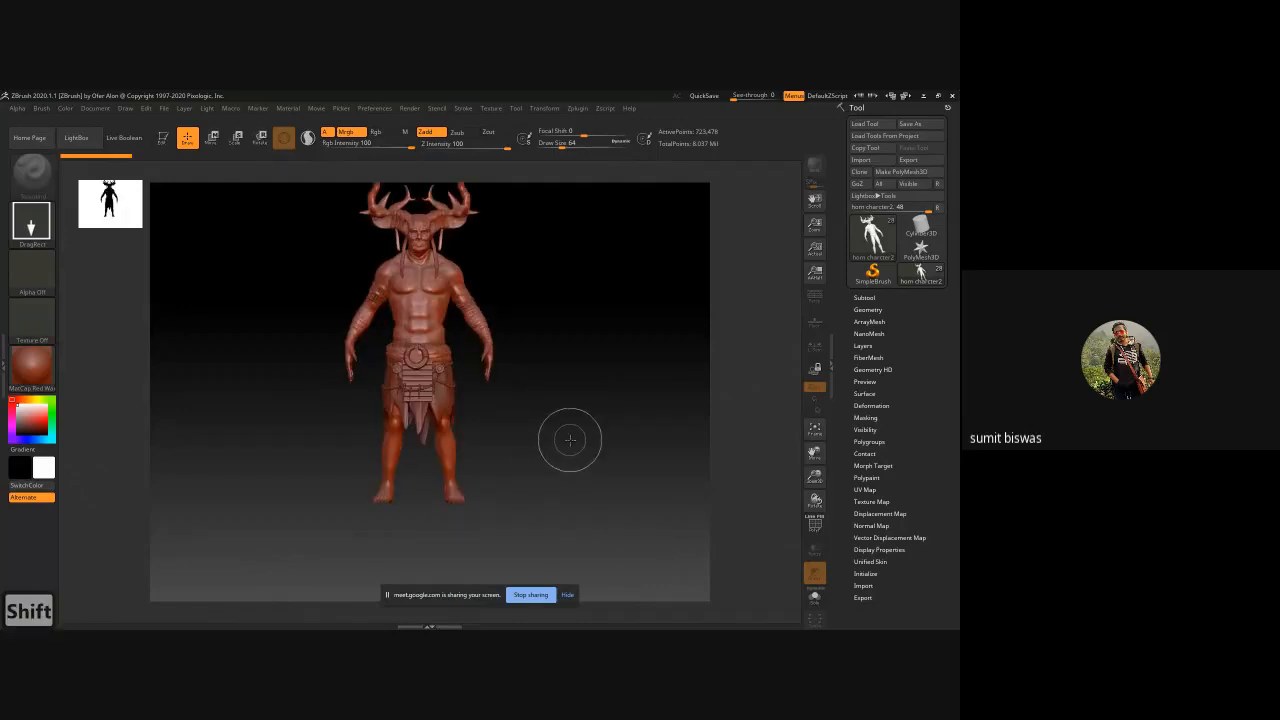
pyautogui.press('t')
pyautogui.keyDown('alt'); pyautogui.moveTo(557, 366); pyautogui.dragTo(480, 347); pyautogui.keyUp('alt')
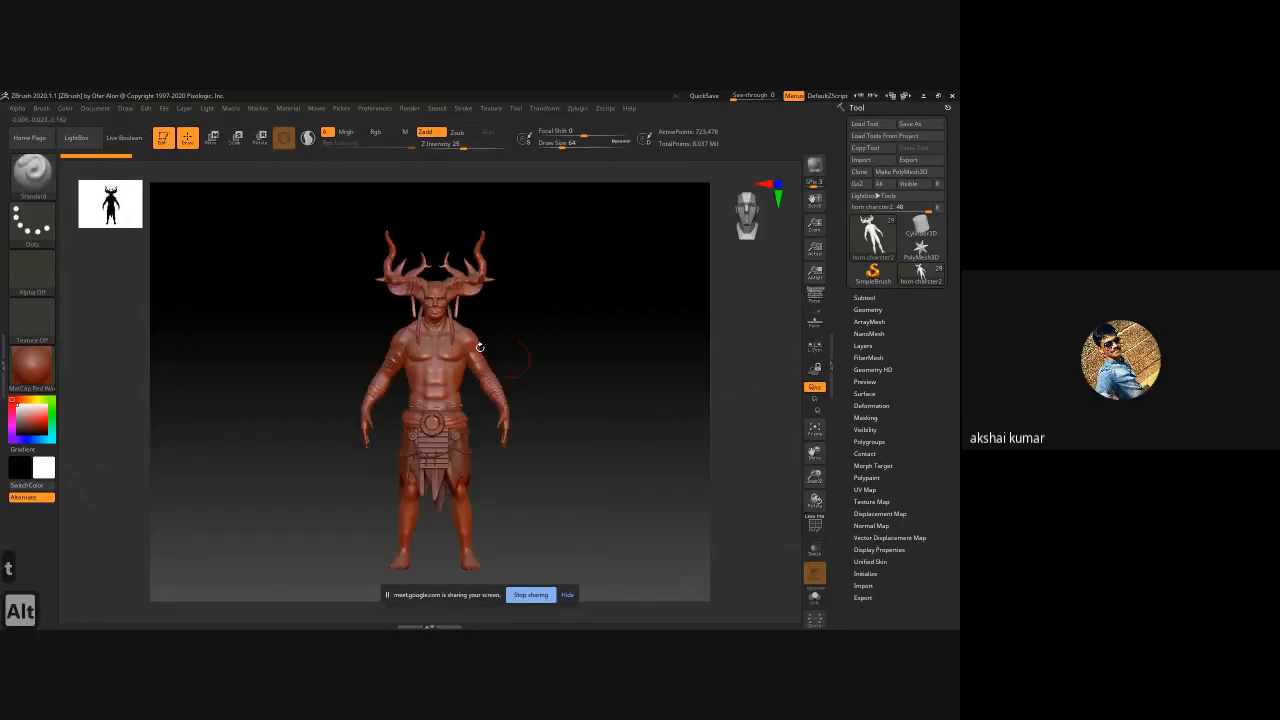
pyautogui.keyDown('ctrl'); pyautogui.moveTo(480, 347); pyautogui.dragTo(591, 370, button='right'); pyautogui.keyUp('ctrl')
pyautogui.press('alt')
pyautogui.keyDown('alt'); pyautogui.moveTo(570, 344); pyautogui.dragTo(592, 422); pyautogui.keyUp('alt')
pyautogui.keyDown('ctrl'); pyautogui.moveTo(592, 422); pyautogui.dragTo(540, 399, button='right'); pyautogui.keyUp('ctrl')
pyautogui.press('alt')
pyautogui.keyDown('alt'); pyautogui.moveTo(671, 495); pyautogui.dragTo(611, 297); pyautogui.keyUp('alt')
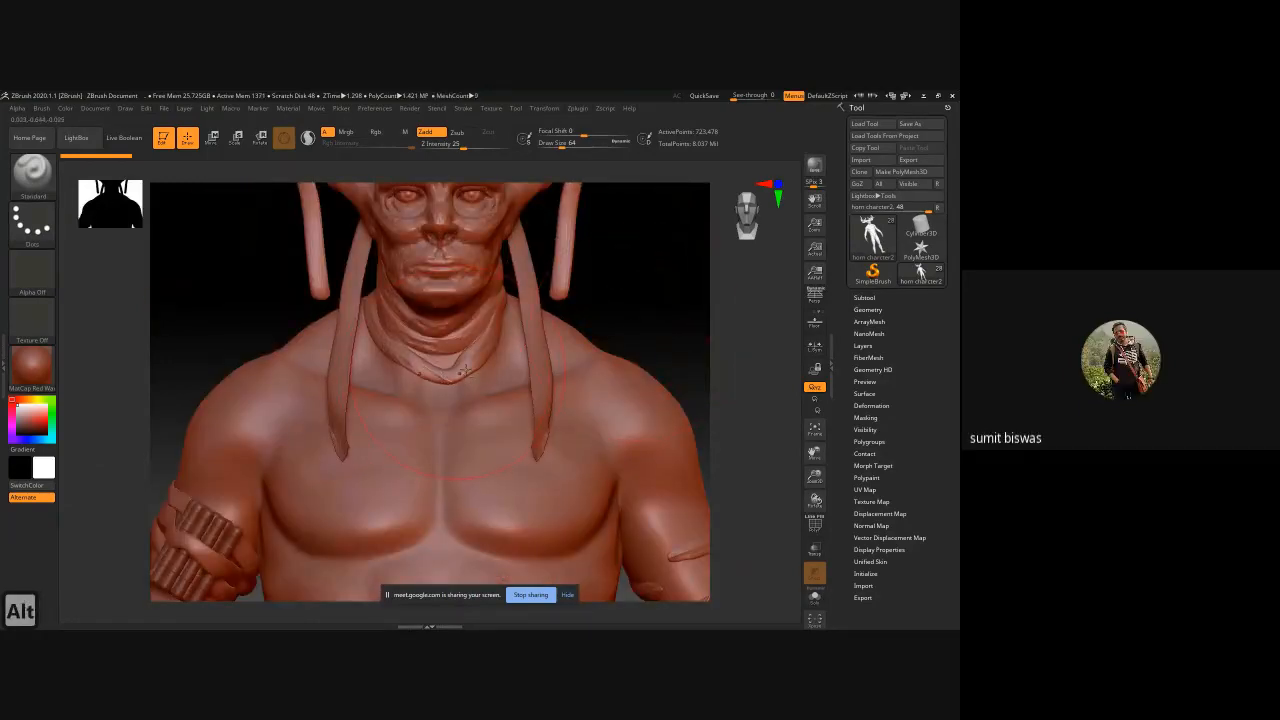
# - Make the strands hanging beside the character's neck the active subtool
pyautogui.keyDown('alt'); pyautogui.click(548, 366); pyautogui.keyUp('alt')
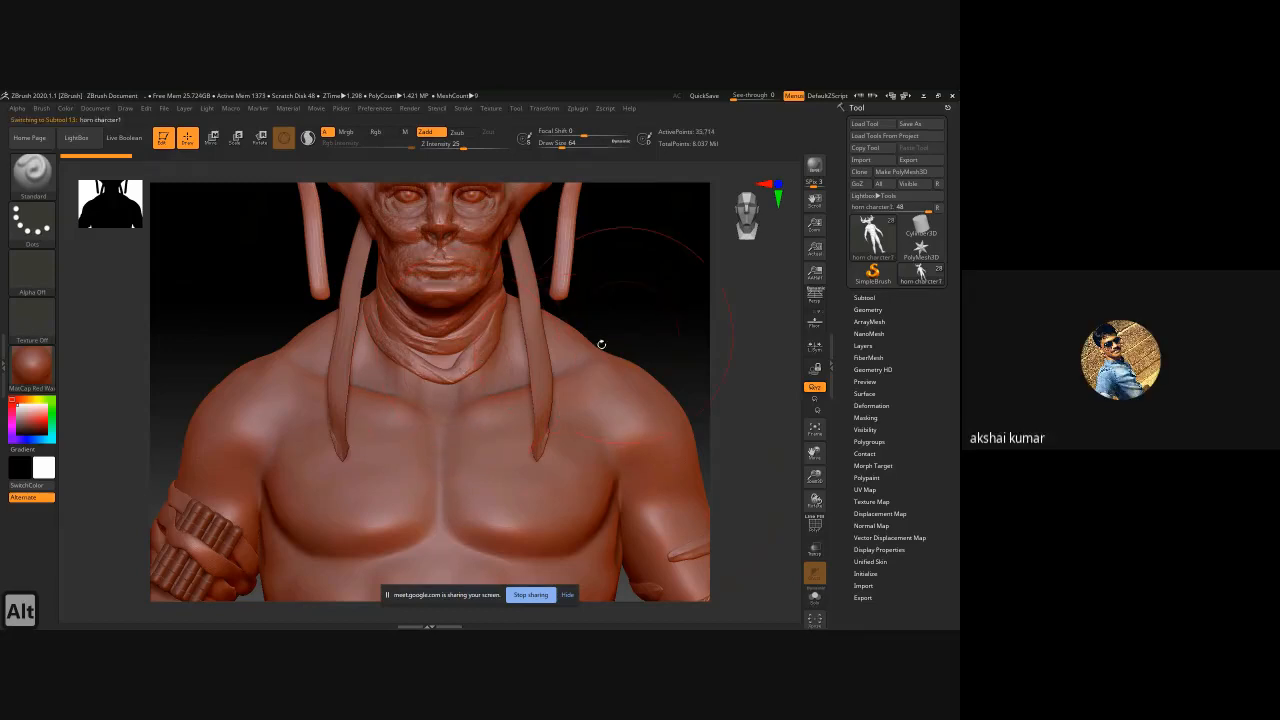
pyautogui.keyDown('alt'); pyautogui.click(540, 374); pyautogui.keyUp('alt')
pyautogui.moveTo(651, 311)
pyautogui.mouseDown()
pyautogui.moveTo(640, 309)
pyautogui.moveTo(622, 427)
pyautogui.mouseUp()
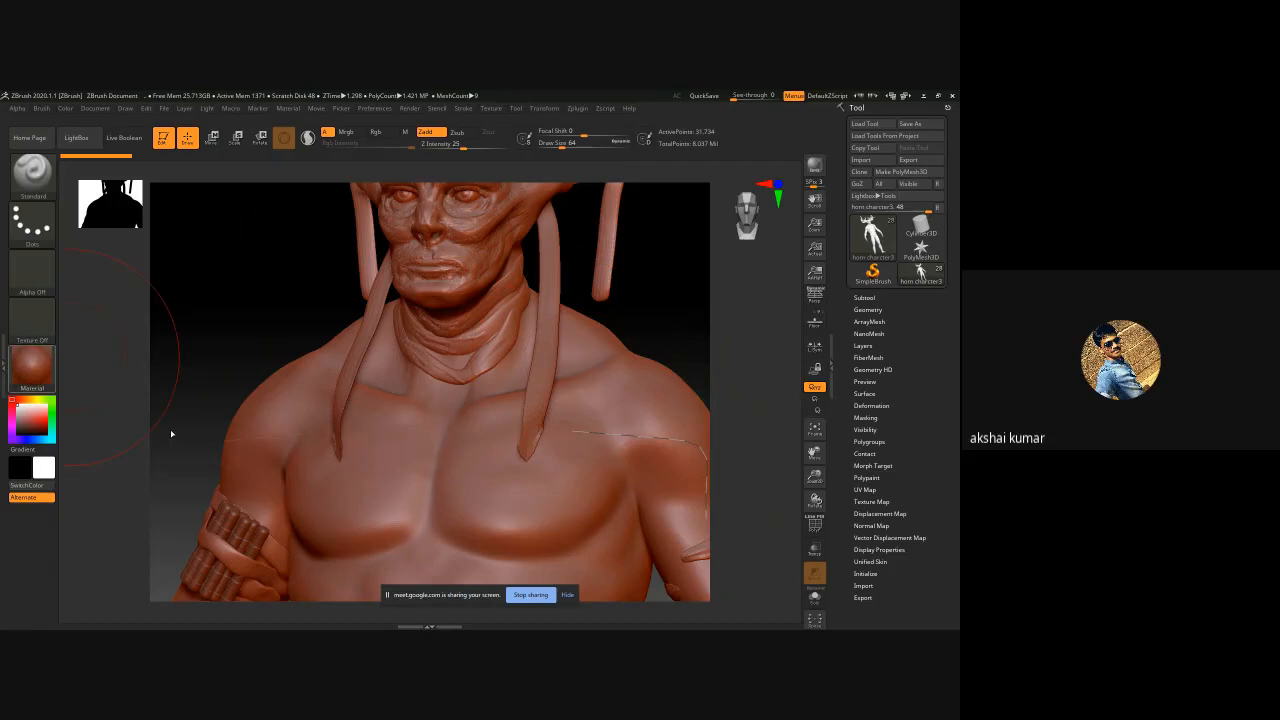
# - Switch the character's material to BasicMaterial2 and turn on PolyFrame display for the hanging strands
pyautogui.press('m')
pyautogui.click(192, 484)
pyautogui.keyDown('alt'); pyautogui.moveTo(645, 318); pyautogui.dragTo(563, 390); pyautogui.keyUp('alt')
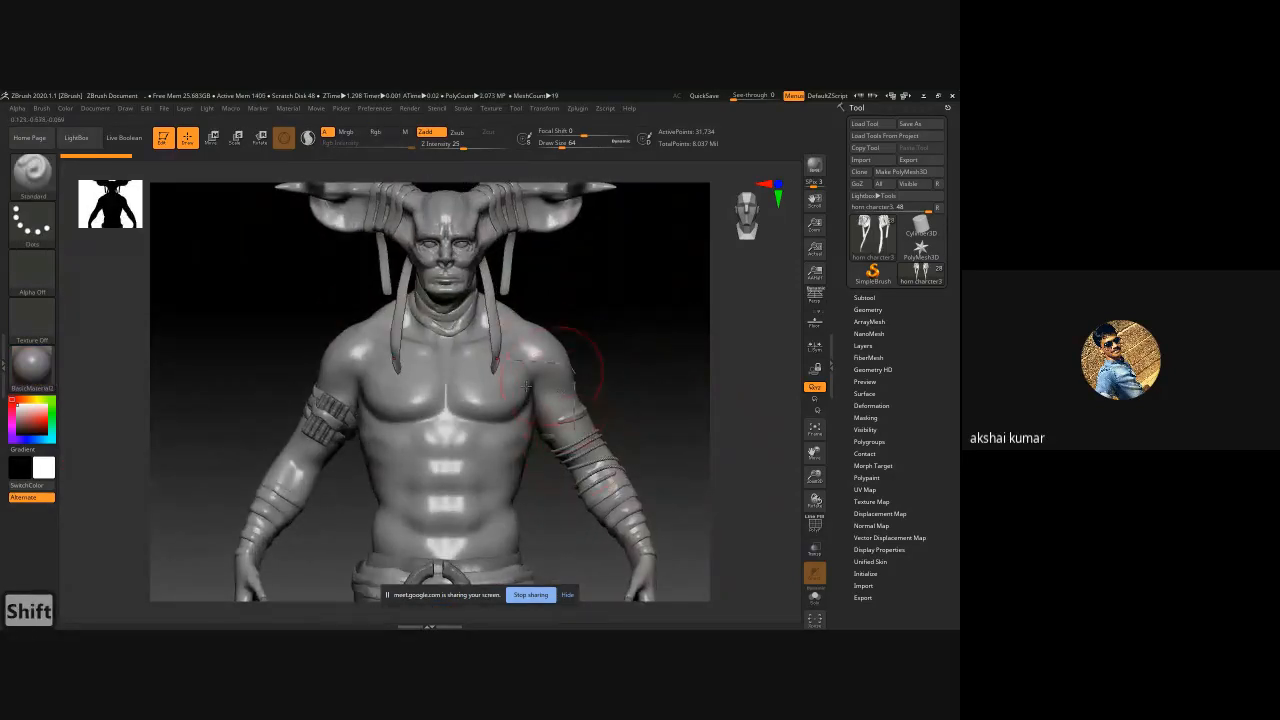
pyautogui.press('alt')
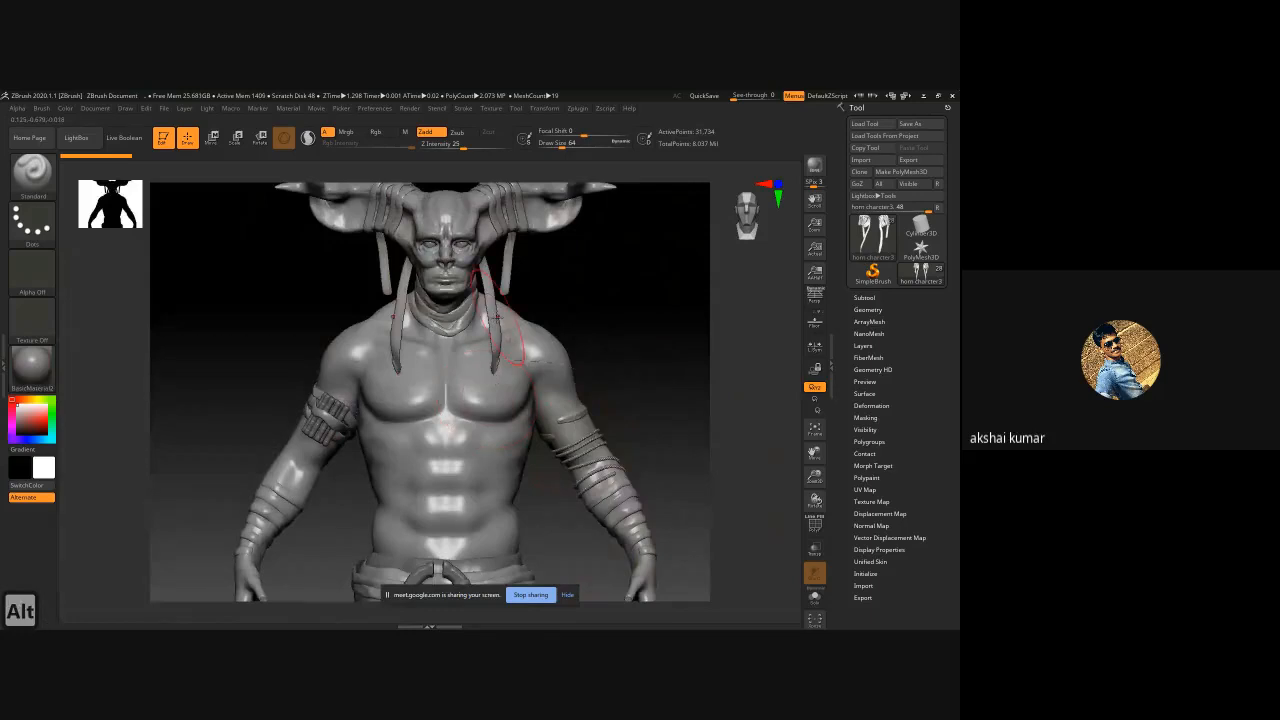
pyautogui.hotkey('shift', 'f')
pyautogui.keyDown('alt'); pyautogui.moveTo(122, 245); pyautogui.dragTo(134, 291); pyautogui.keyUp('alt')
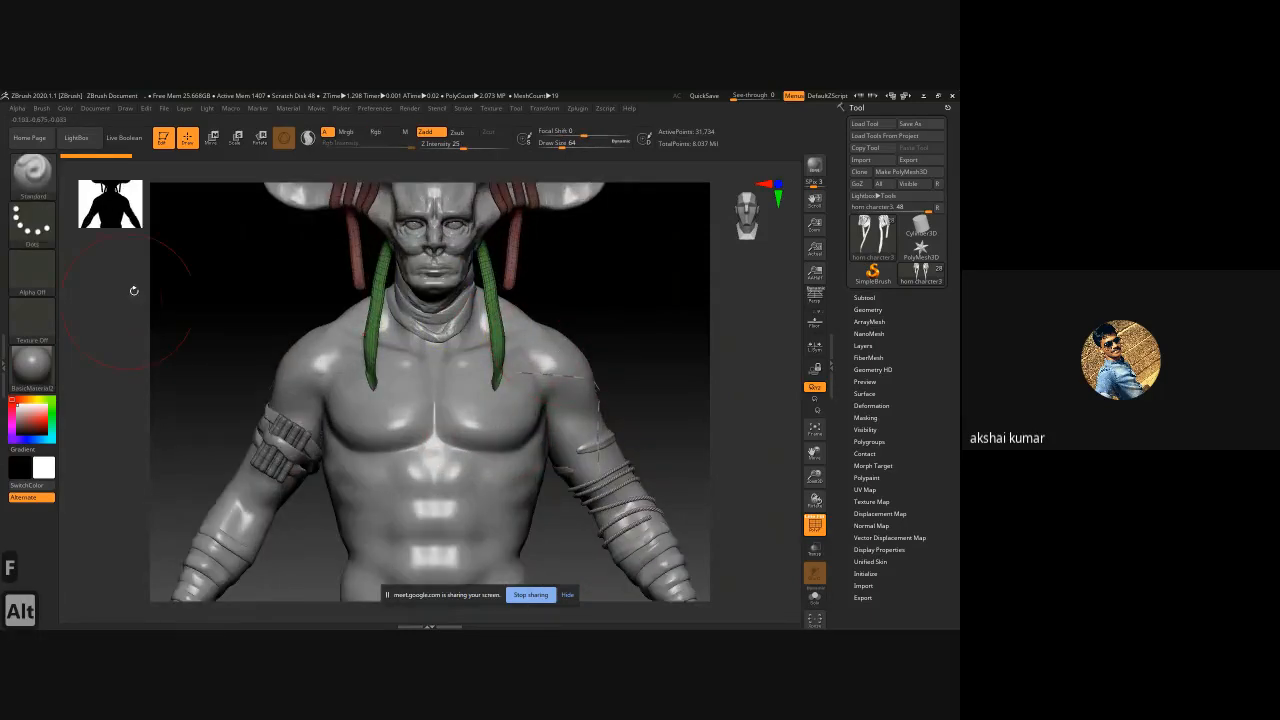
# - Choose the CurveStrapSnap brush and frame the character's chest and hanging strands
pyautogui.click(40, 185)
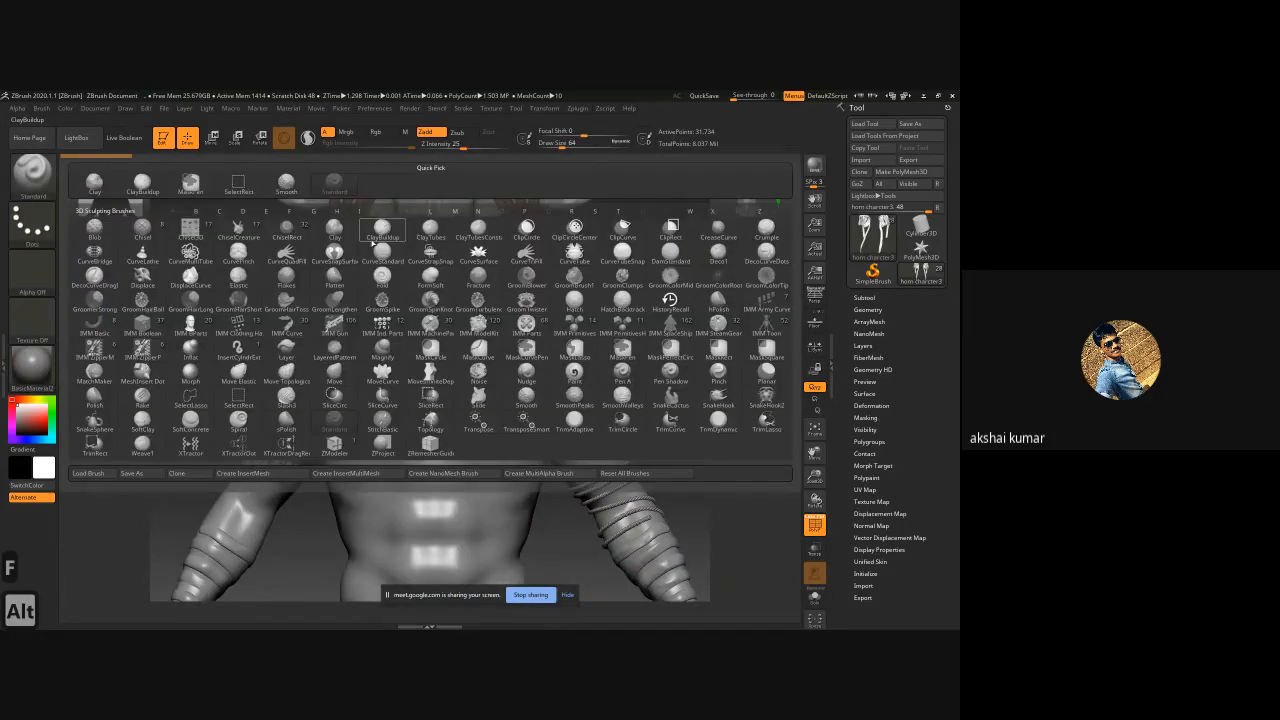
pyautogui.click(487, 418)
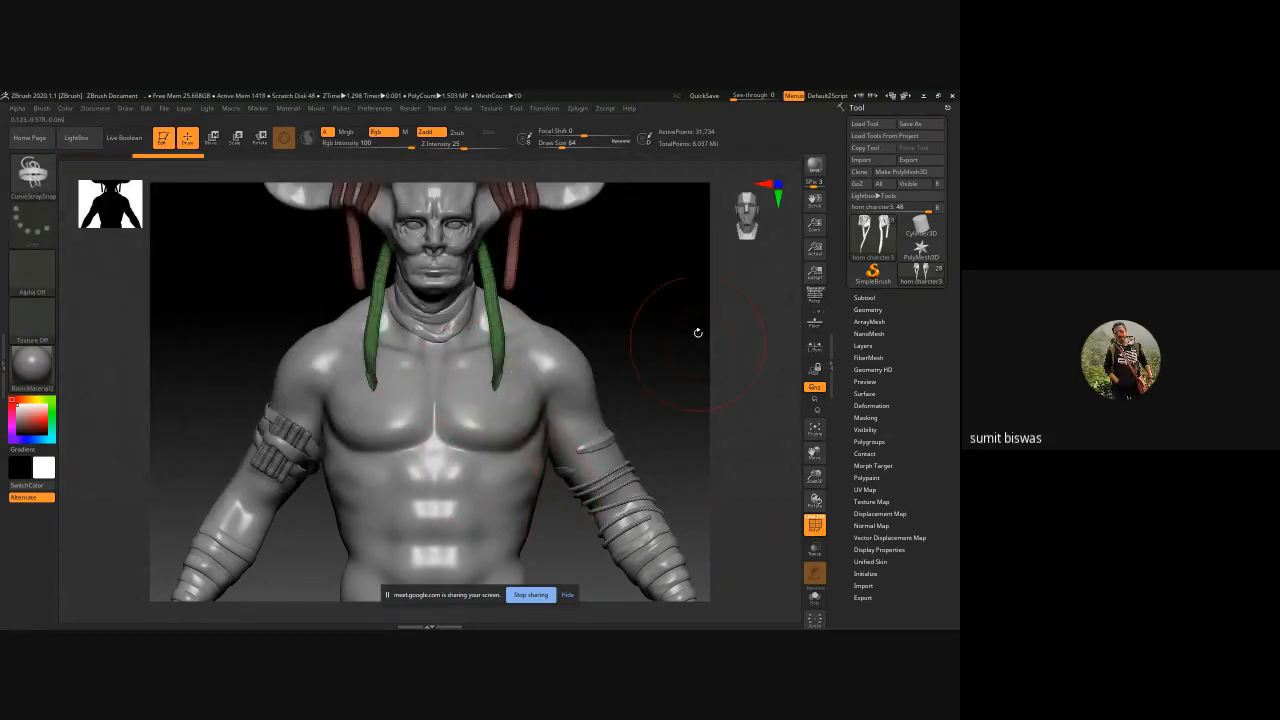
pyautogui.moveTo(698, 332)
pyautogui.mouseDown()
pyautogui.moveTo(613, 321)
pyautogui.moveTo(634, 320)
pyautogui.mouseUp()
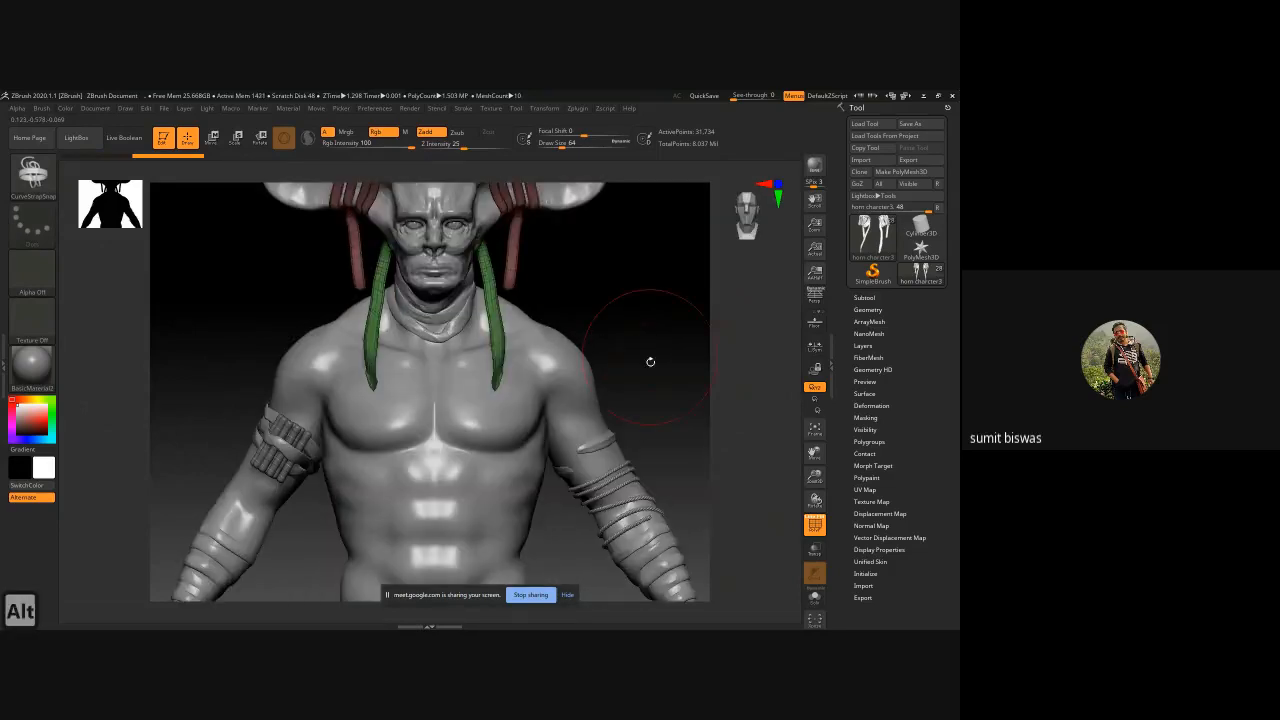
pyautogui.keyDown('ctrl'); pyautogui.moveTo(648, 362); pyautogui.dragTo(606, 360, button='right'); pyautogui.keyUp('ctrl')
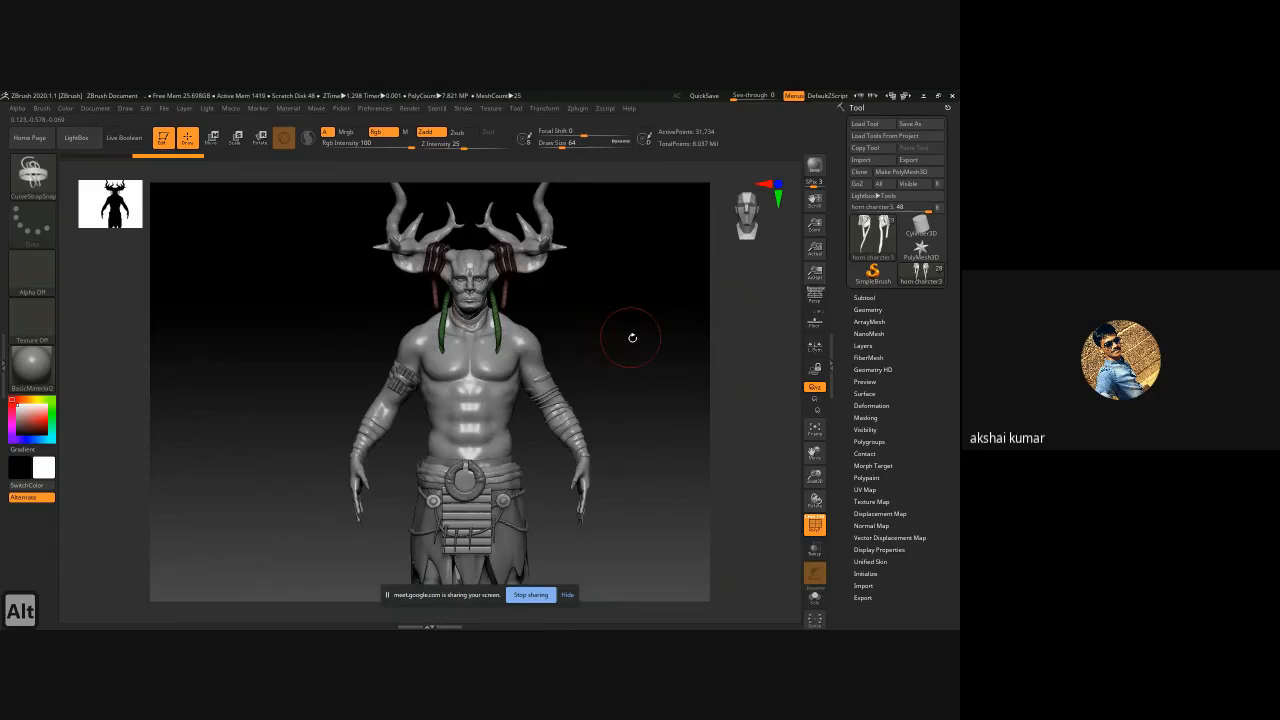
pyautogui.keyDown('ctrl'); pyautogui.moveTo(497, 343); pyautogui.dragTo(608, 372, button='right'); pyautogui.keyUp('ctrl')
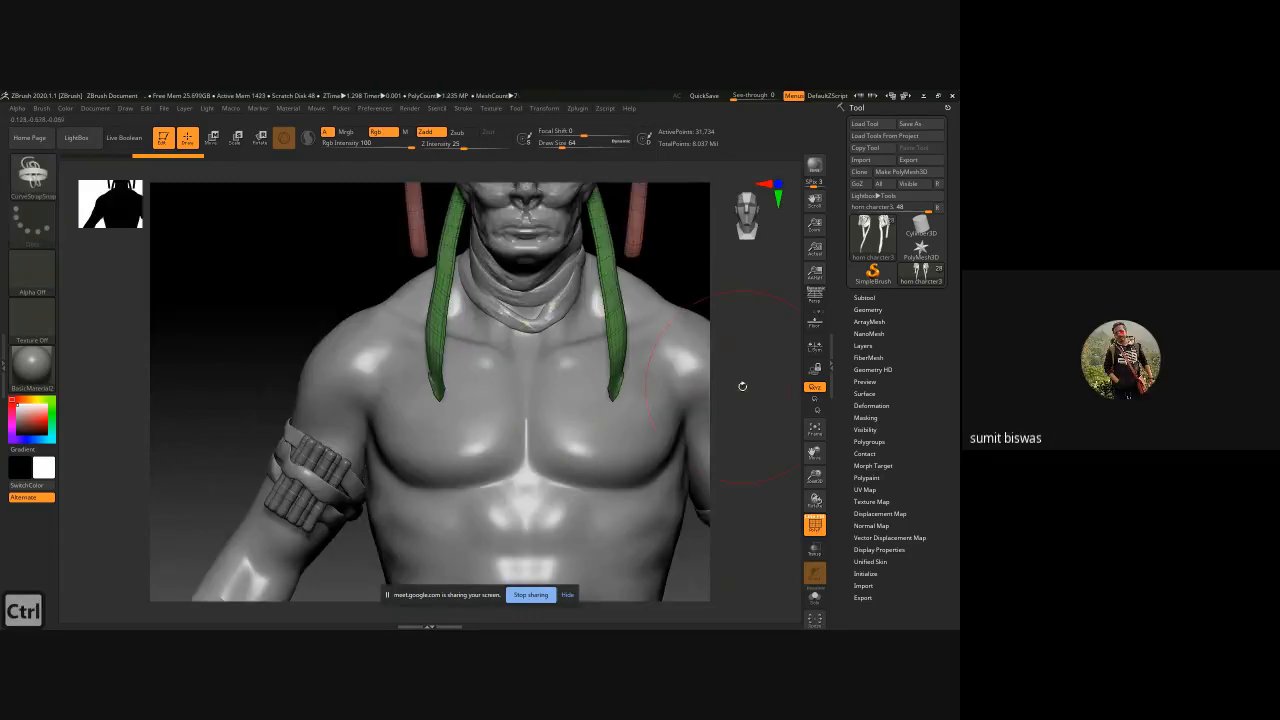
# - Isolate the hanging strands in Solo mode and frame the lower tip of one strand
pyautogui.moveTo(746, 321)
pyautogui.keyDown('ctrl'); pyautogui.mouseDown(button='right')
pyautogui.moveTo(647, 386)
pyautogui.moveTo(638, 293)
pyautogui.mouseUp(button='right'); pyautogui.keyUp('ctrl')
pyautogui.moveTo(536, 404)
pyautogui.keyDown('ctrl'); pyautogui.mouseDown(button='right')
pyautogui.moveTo(582, 447)
pyautogui.moveTo(468, 417)
pyautogui.moveTo(586, 503)
pyautogui.mouseUp(button='right'); pyautogui.keyUp('ctrl')
pyautogui.click(815, 597)
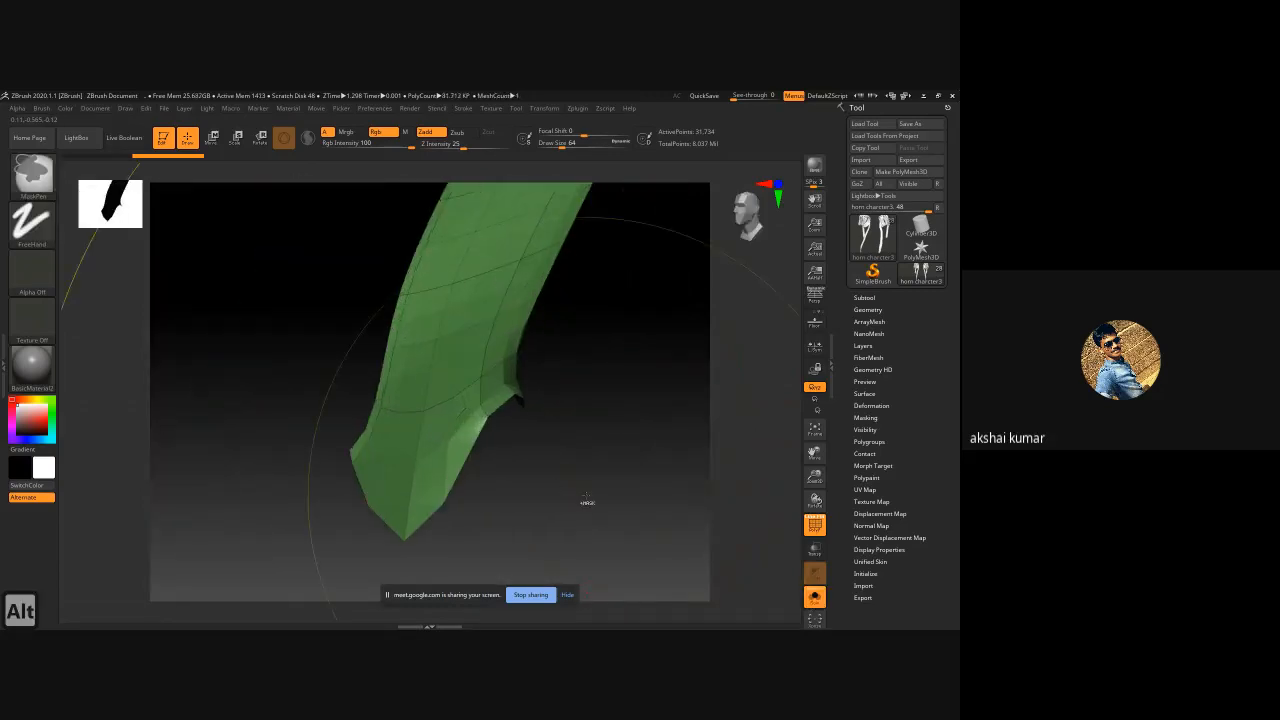
# - Select the ZModeler brush with the Delete action on a single poly and try to remove a face at the strand's tip
pyautogui.click(33, 175)
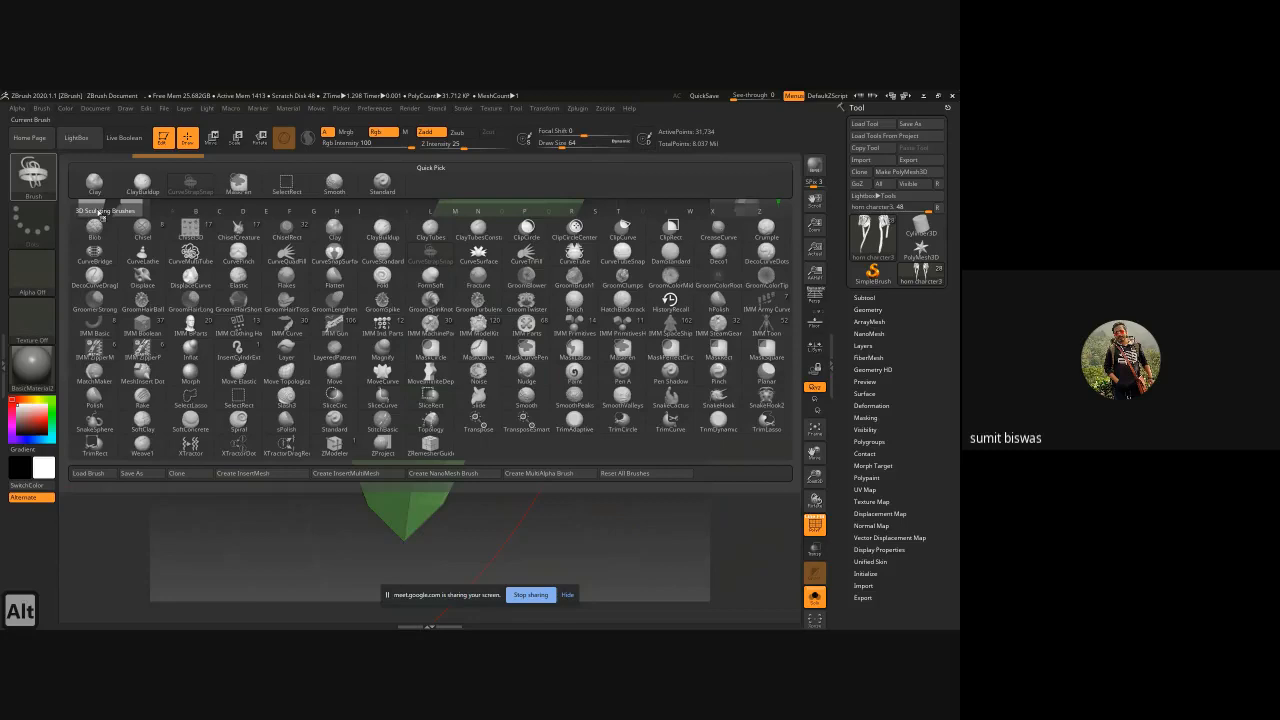
pyautogui.click(335, 447)
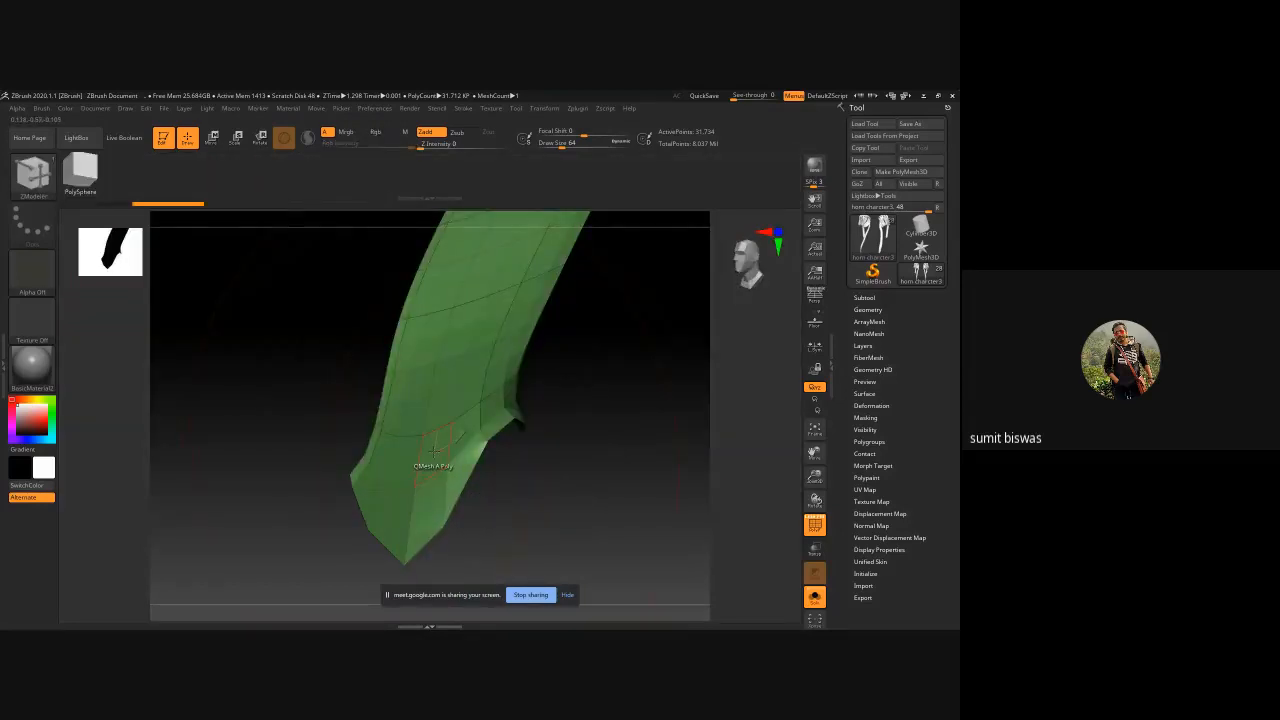
pyautogui.press('space')
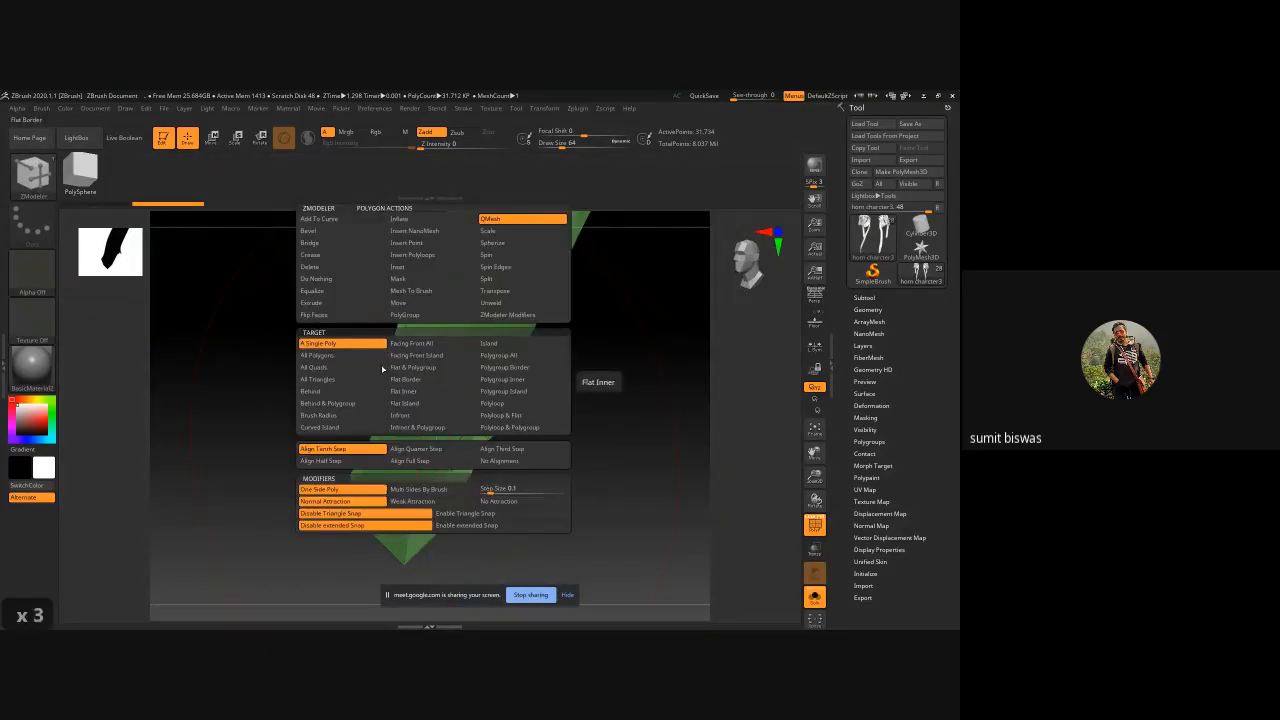
pyautogui.click(310, 266)
pyautogui.click(334, 343)
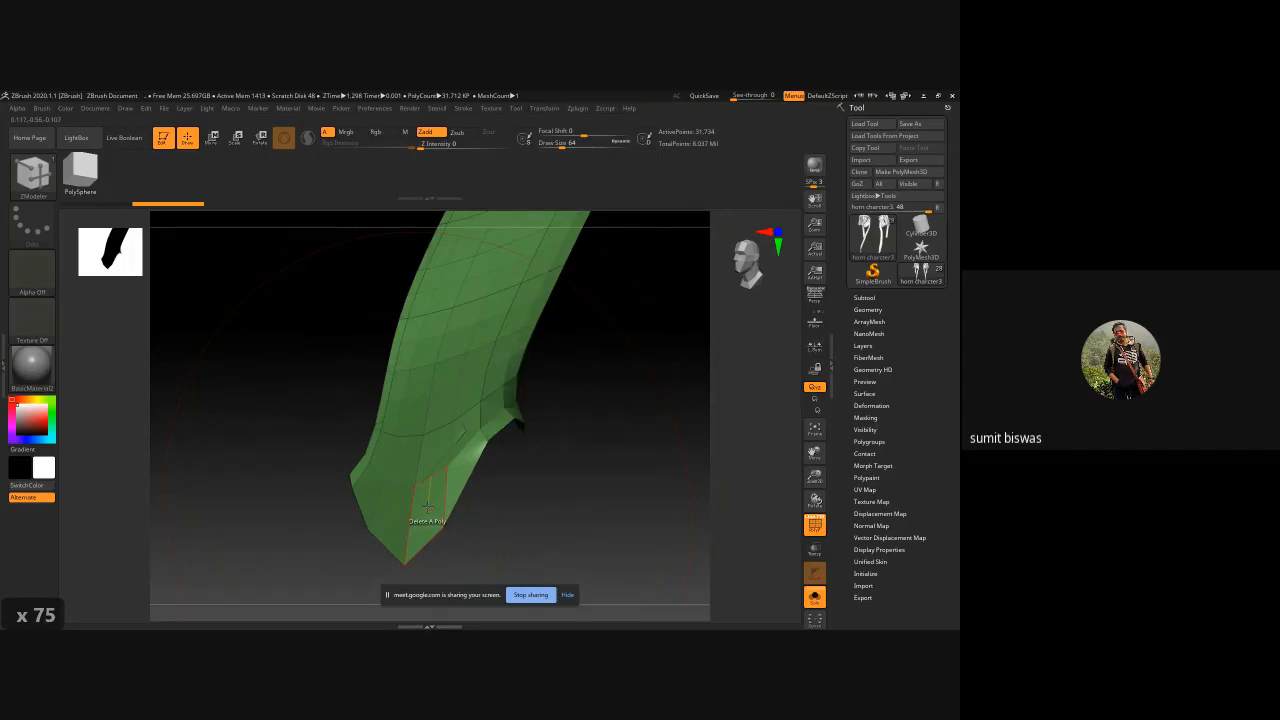
pyautogui.click(446, 480)
# - Delete the strands' higher subdivision levels and remove the front polygon at the strand's lower tip
pyautogui.click(869, 305)
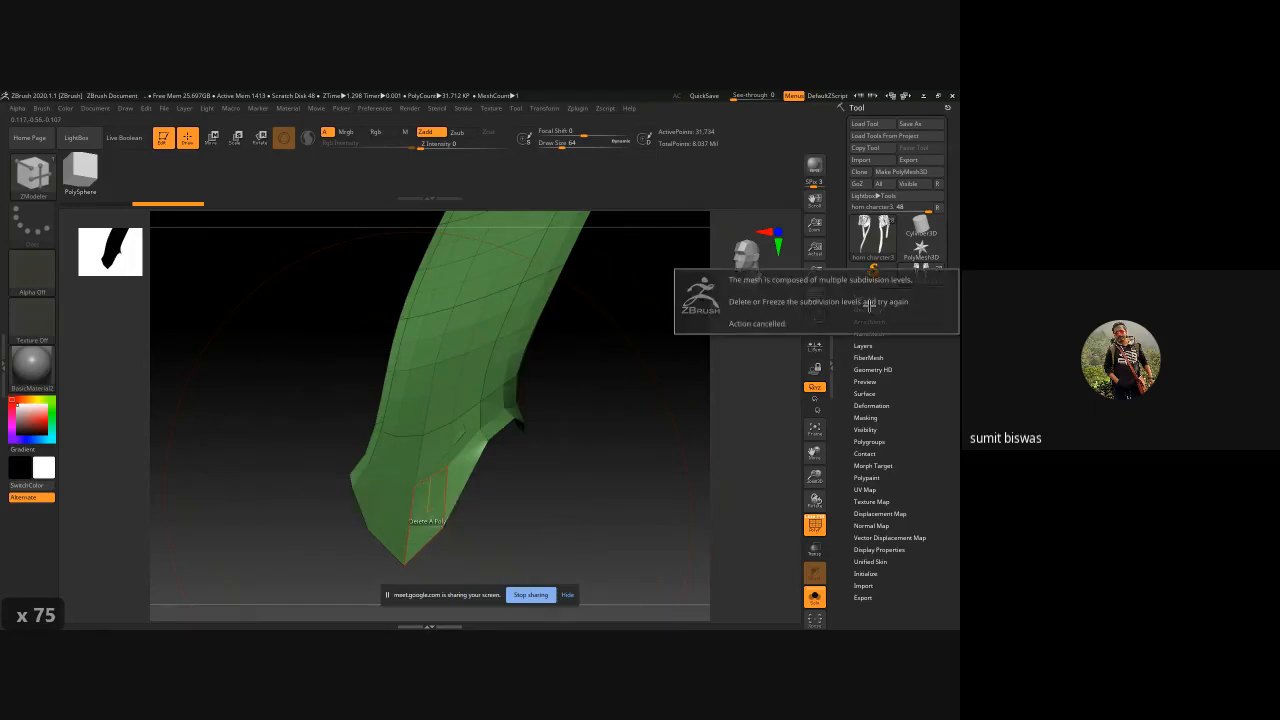
pyautogui.click(868, 309)
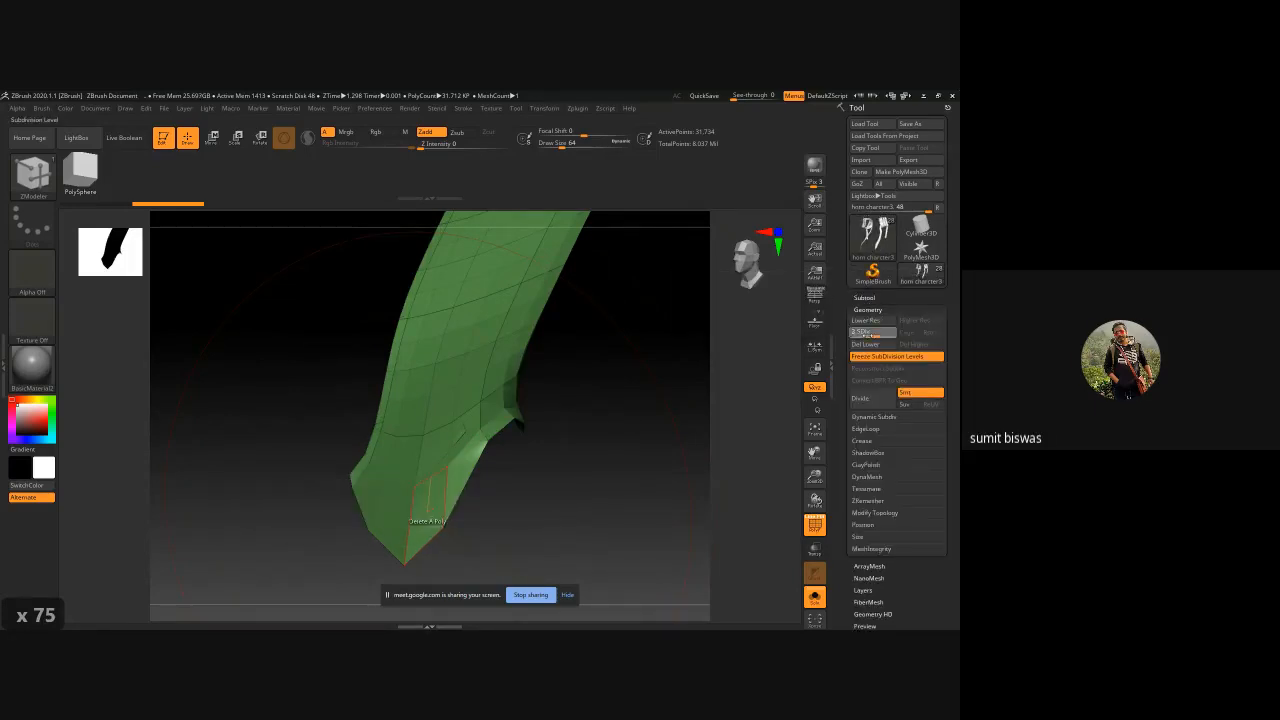
pyautogui.click(932, 345)
pyautogui.click(934, 349)
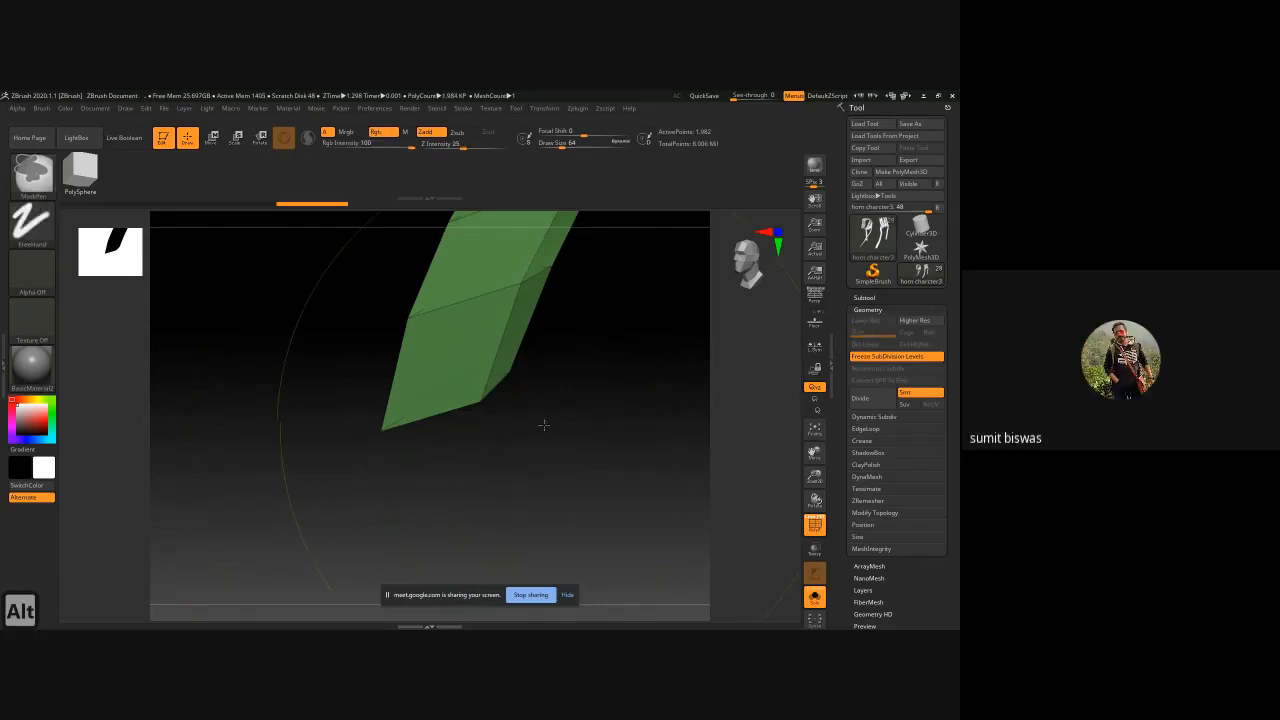
pyautogui.keyDown('alt'); pyautogui.moveTo(543, 423); pyautogui.dragTo(505, 398); pyautogui.keyUp('alt')
pyautogui.click(464, 390)
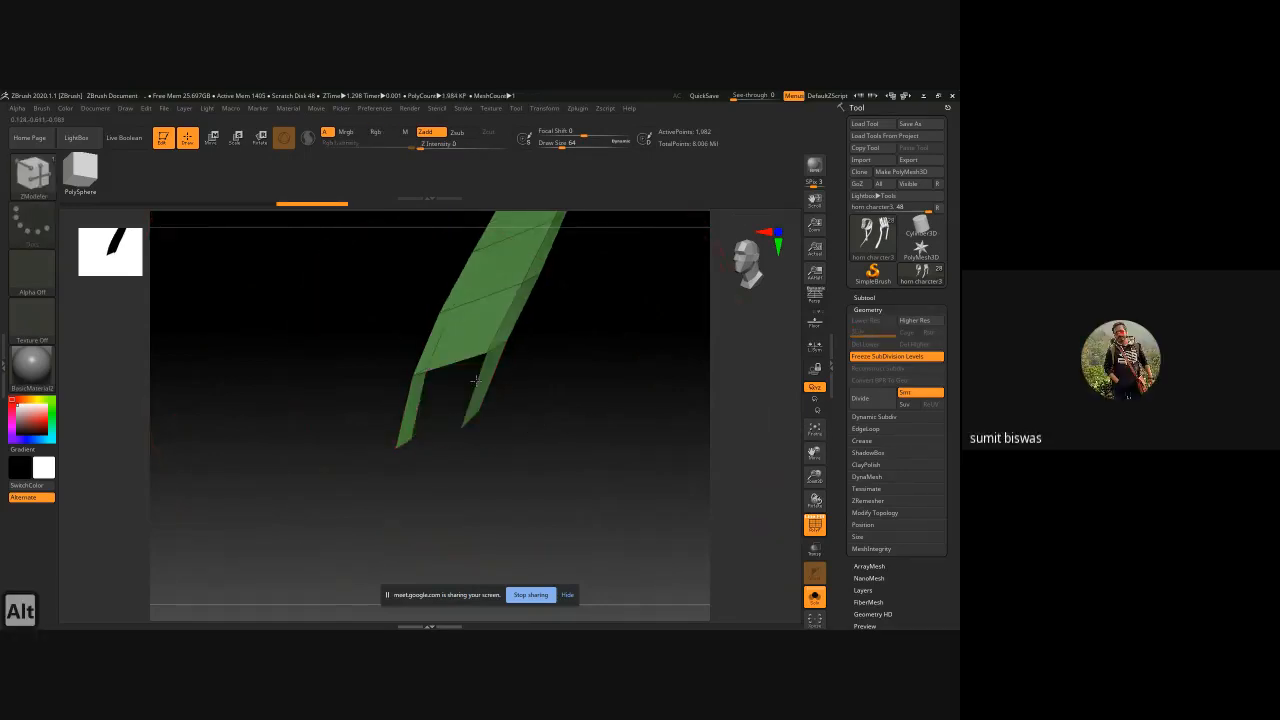
# - Delete the remaining side polygons at the strand's lower tip and switch to the Standard brush
pyautogui.click(476, 380)
pyautogui.click(409, 403)
pyautogui.keyDown('ctrl'); pyautogui.moveTo(409, 400); pyautogui.dragTo(246, 393, button='right'); pyautogui.keyUp('ctrl')
pyautogui.moveTo(246, 393)
pyautogui.mouseDown()
pyautogui.moveTo(459, 407)
pyautogui.moveTo(397, 373)
pyautogui.moveTo(679, 398)
pyautogui.mouseUp()
pyautogui.click(35, 178)
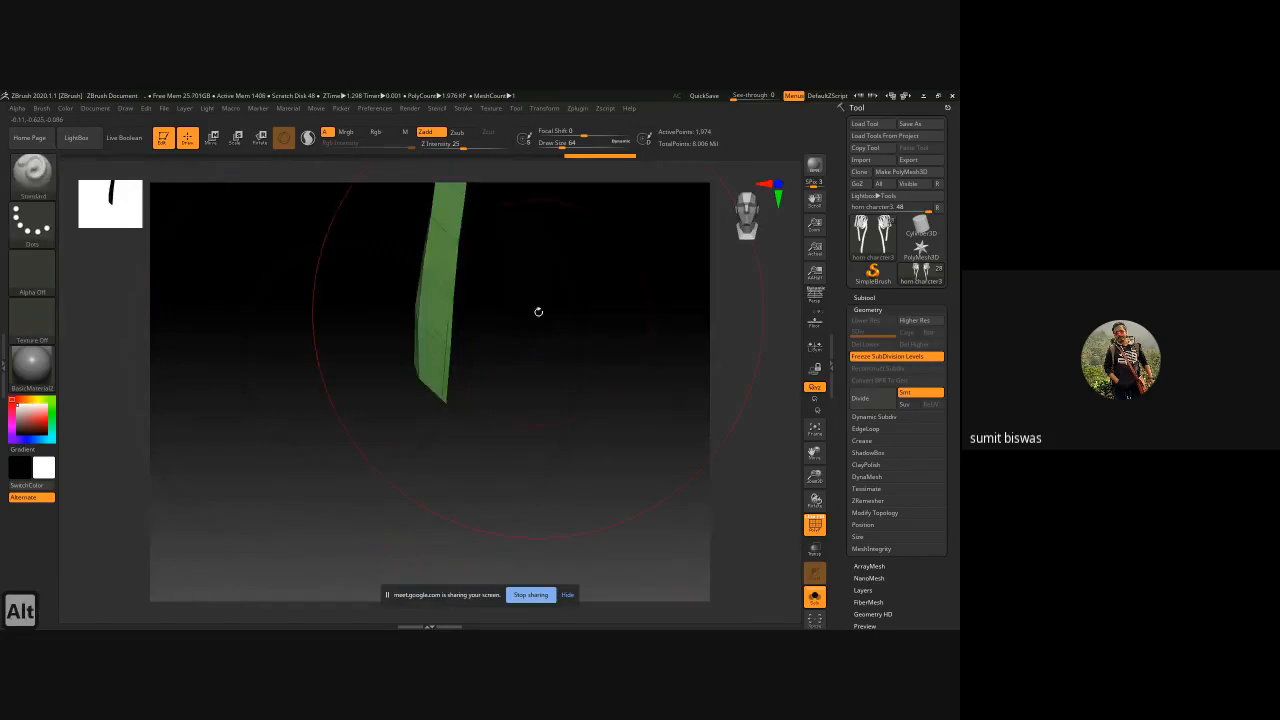
# - Mask the lower end of the hanging strand, turn it into its own polygroup and toggle the polygroups' visibility
pyautogui.press('ctrl')
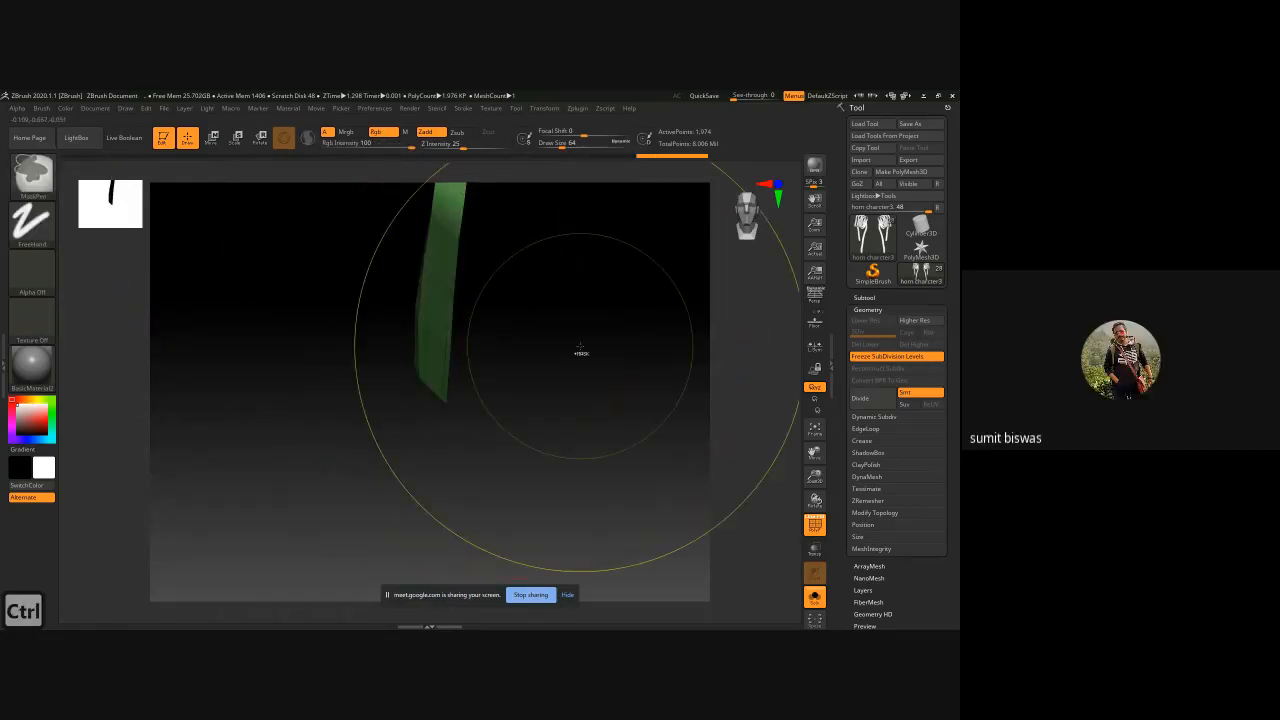
pyautogui.hotkey('ctrl', 'w')
pyautogui.hotkey('ctrl', 'shift')
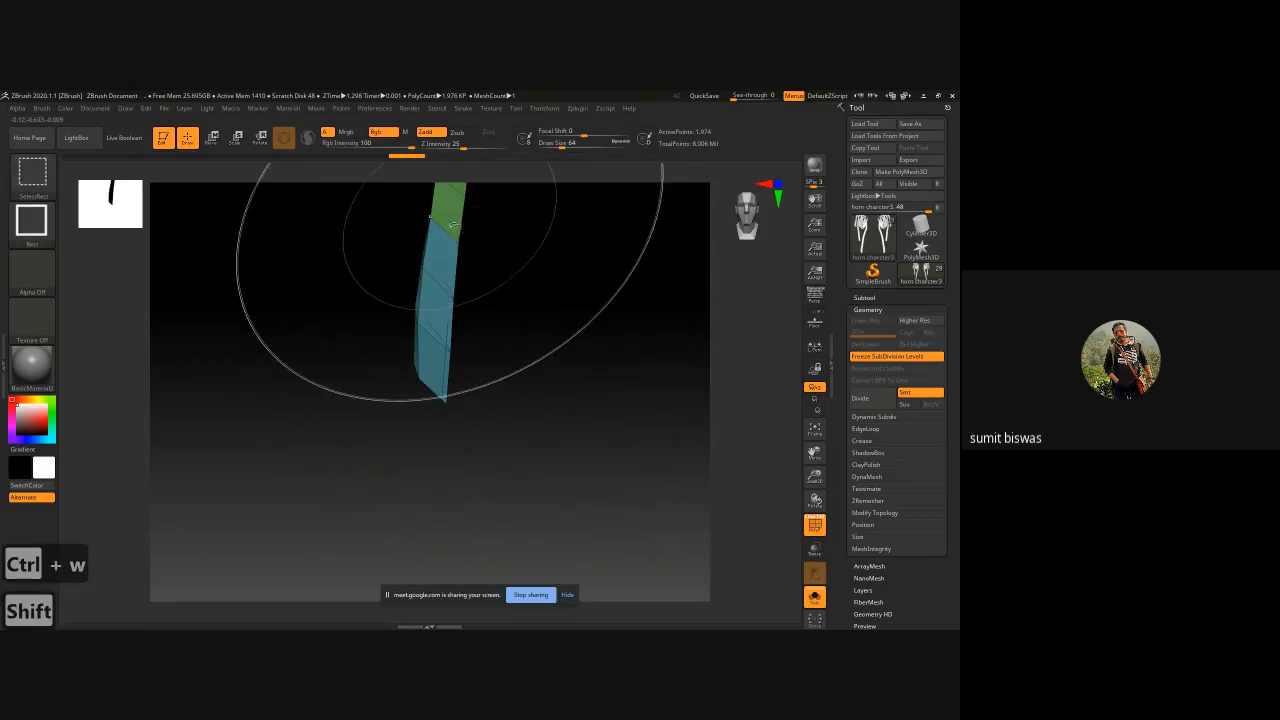
pyautogui.keyDown('ctrl'); pyautogui.keyDown('shift'); pyautogui.click(453, 224); pyautogui.keyUp('shift'); pyautogui.keyUp('ctrl')
pyautogui.moveTo(386, 364)
pyautogui.keyDown('ctrl'); pyautogui.mouseDown(button='right')
pyautogui.moveTo(382, 342)
pyautogui.moveTo(476, 350)
pyautogui.moveTo(478, 395)
pyautogui.mouseUp(button='right'); pyautogui.keyUp('ctrl')
pyautogui.keyDown('ctrl'); pyautogui.keyDown('shift'); pyautogui.click(460, 251); pyautogui.keyUp('shift'); pyautogui.keyUp('ctrl')
pyautogui.keyDown('ctrl'); pyautogui.moveTo(460, 251); pyautogui.dragTo(526, 466, button='right'); pyautogui.keyUp('ctrl')
pyautogui.keyDown('ctrl'); pyautogui.keyDown('shift'); pyautogui.click(427, 372); pyautogui.keyUp('shift'); pyautogui.keyUp('ctrl')
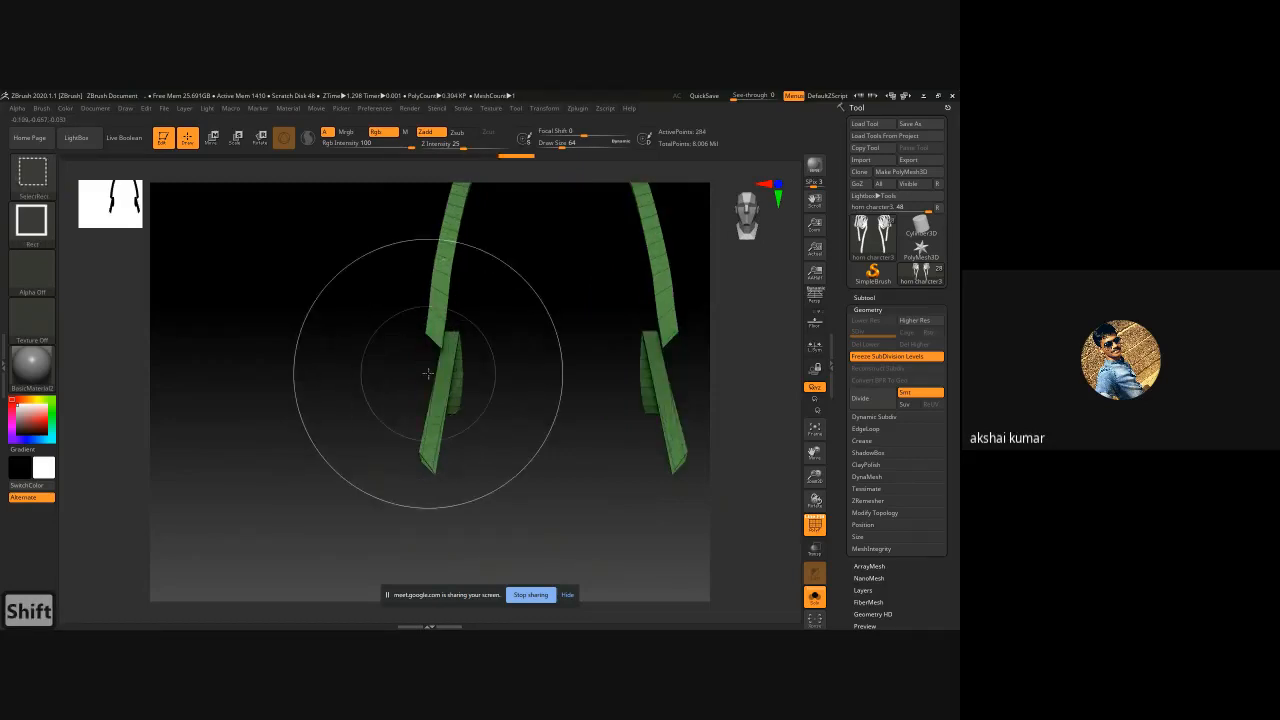
# - Hide the new polygroup at the strands' lower ends and delete the hidden geometry
pyautogui.hotkey('ctrl', 'z')
pyautogui.keyDown('ctrl'); pyautogui.keyDown('shift'); pyautogui.click(448, 300); pyautogui.keyUp('shift'); pyautogui.keyUp('ctrl')
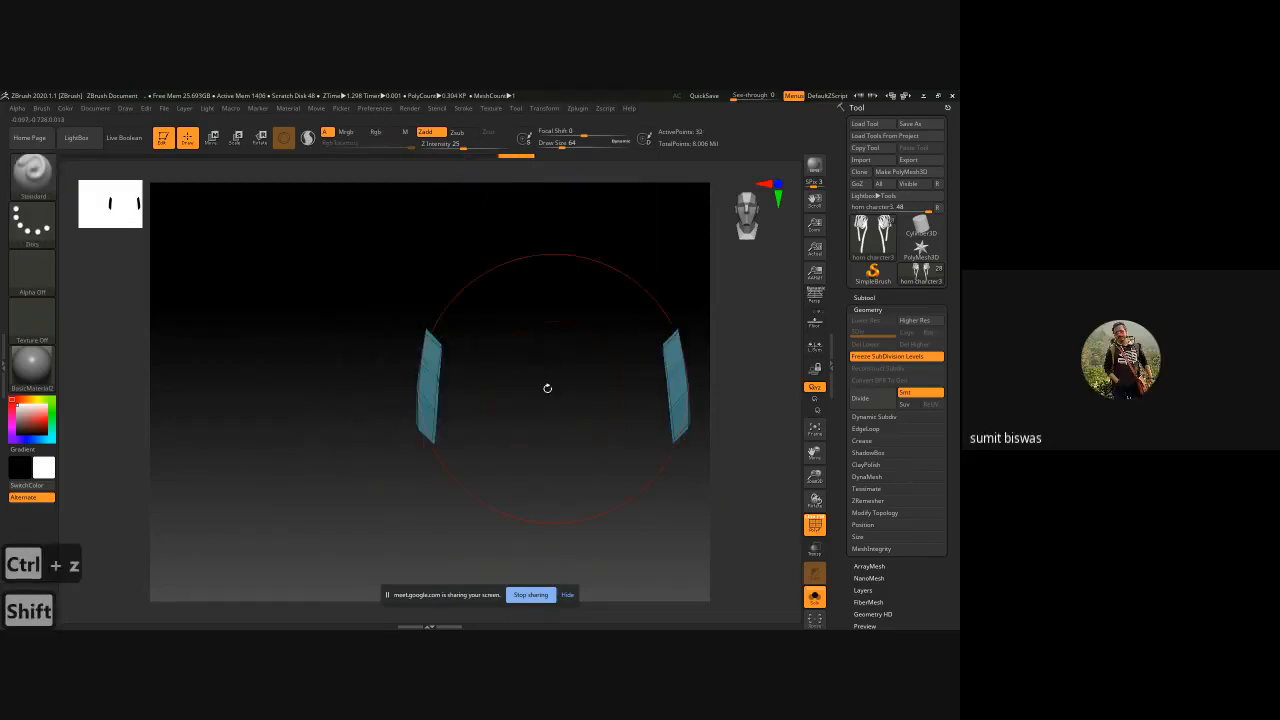
pyautogui.moveTo(547, 388); pyautogui.dragTo(494, 383)
pyautogui.keyDown('ctrl'); pyautogui.keyDown('shift'); pyautogui.click(400, 490); pyautogui.keyUp('shift'); pyautogui.keyUp('ctrl')
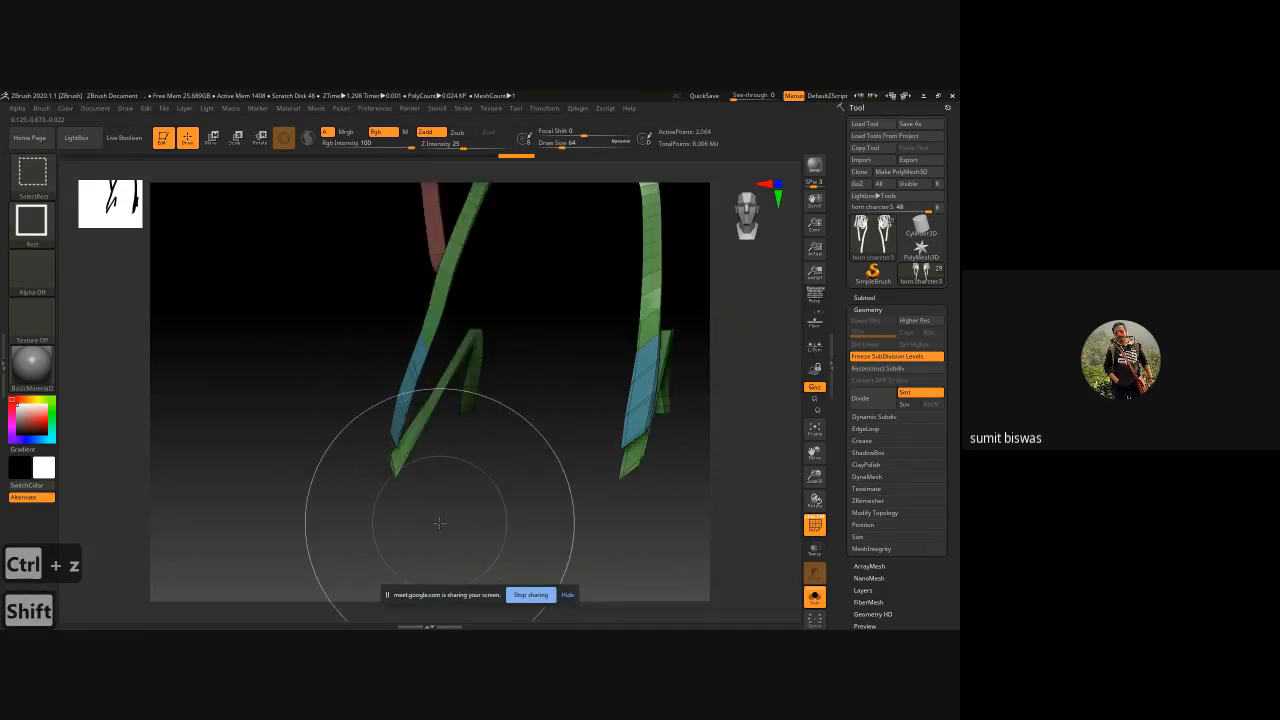
pyautogui.hotkey('ctrl', 'z')
pyautogui.keyDown('ctrl'); pyautogui.keyDown('shift'); pyautogui.moveTo(260, 434); pyautogui.dragTo(292, 450); pyautogui.keyUp('shift'); pyautogui.keyUp('ctrl')
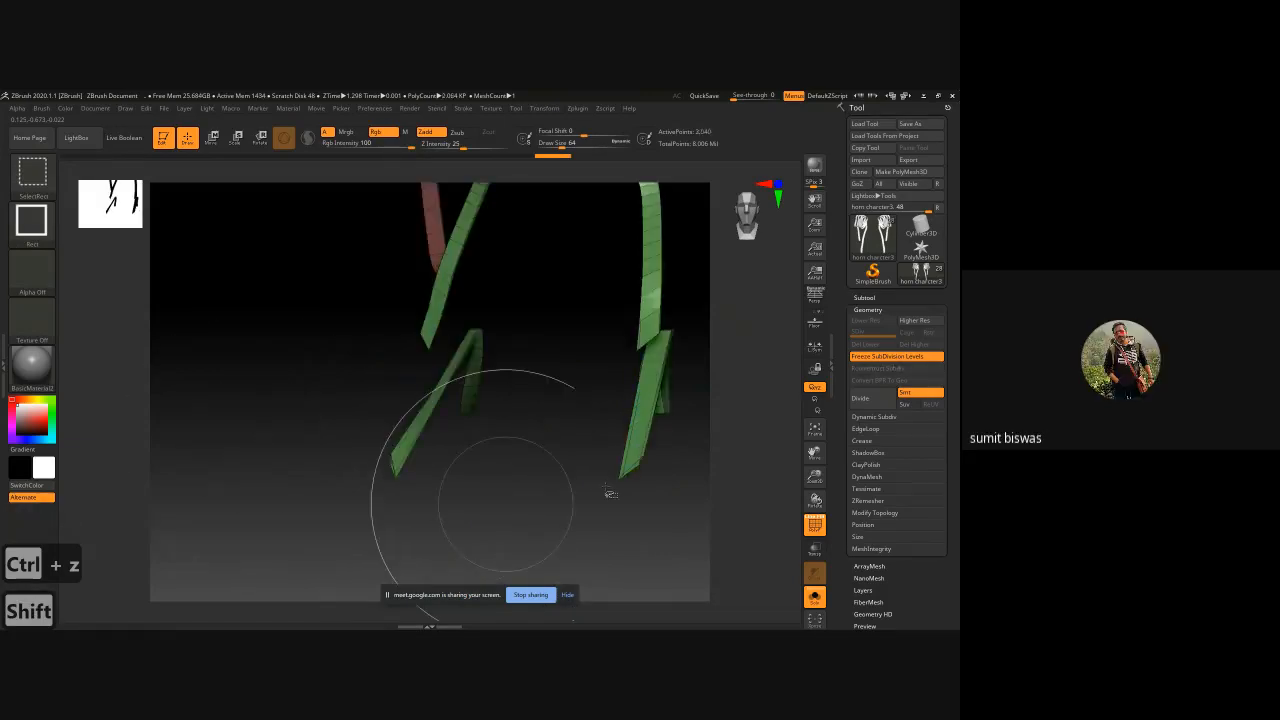
pyautogui.click(874, 512)
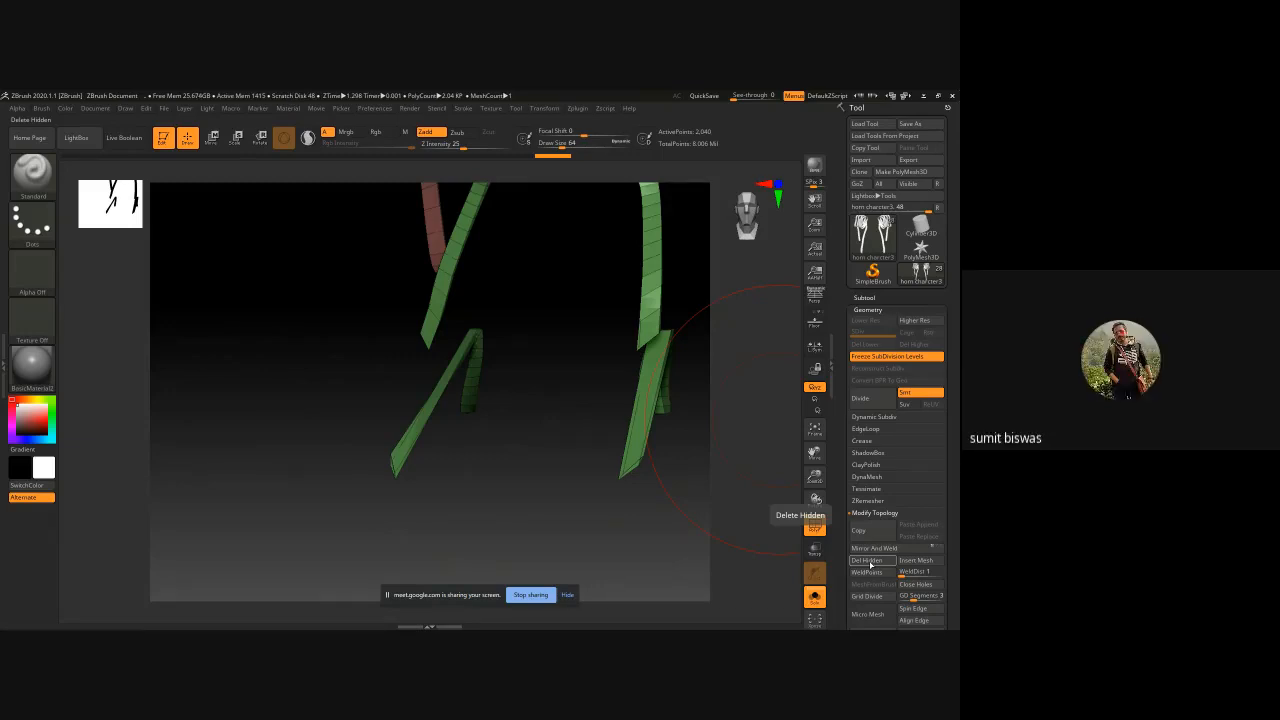
pyautogui.keyDown('ctrl'); pyautogui.moveTo(470, 528); pyautogui.dragTo(587, 420, button='right'); pyautogui.keyUp('ctrl')
# - Switch to the Google Meet window and stop sharing the screen
pyautogui.hotkey('alt', 'Tab')
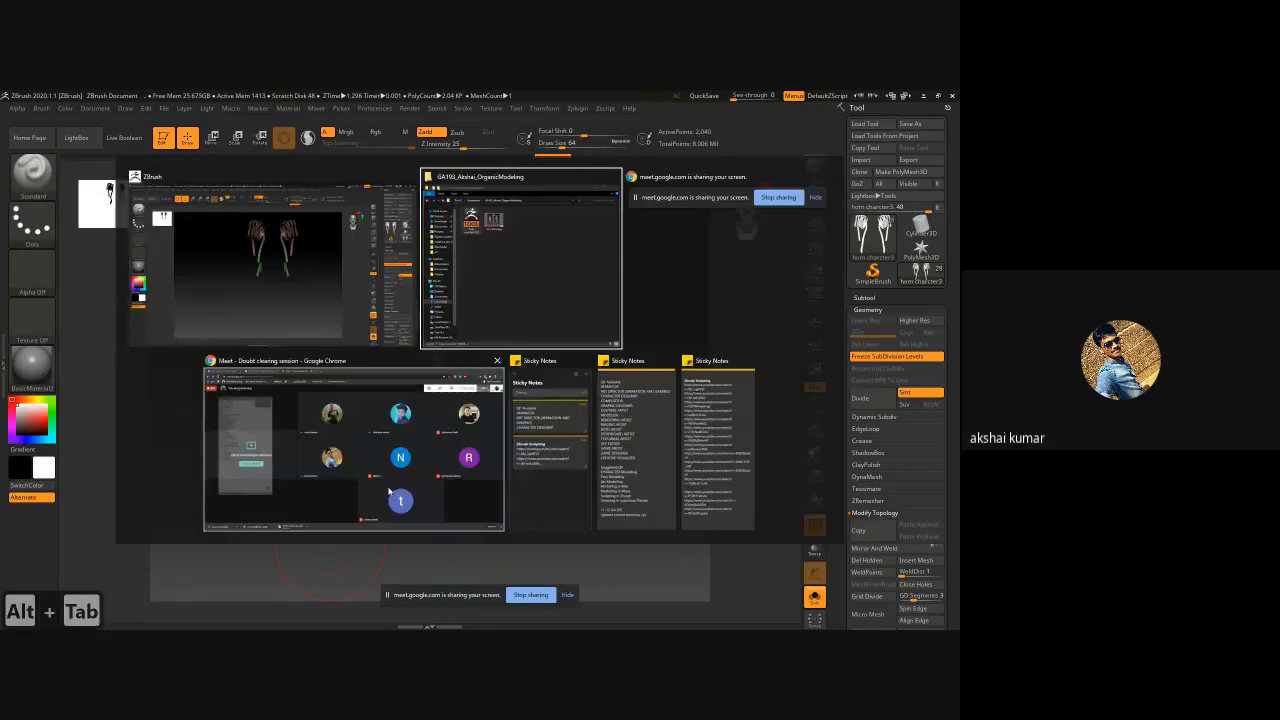
pyautogui.click(531, 595)
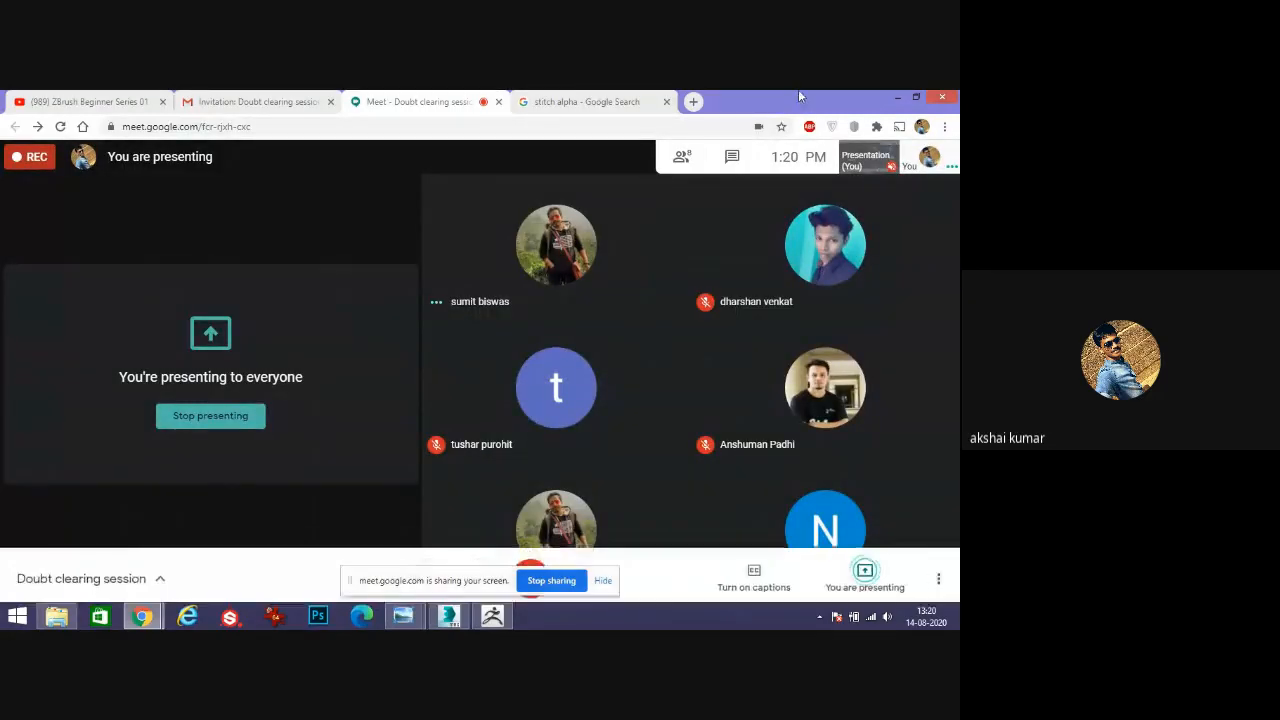
# - Switch to 3ds Max and examine the arm-guard mesh and its stitched border in small pieace 3.max from several angles
pyautogui.click(447, 617)
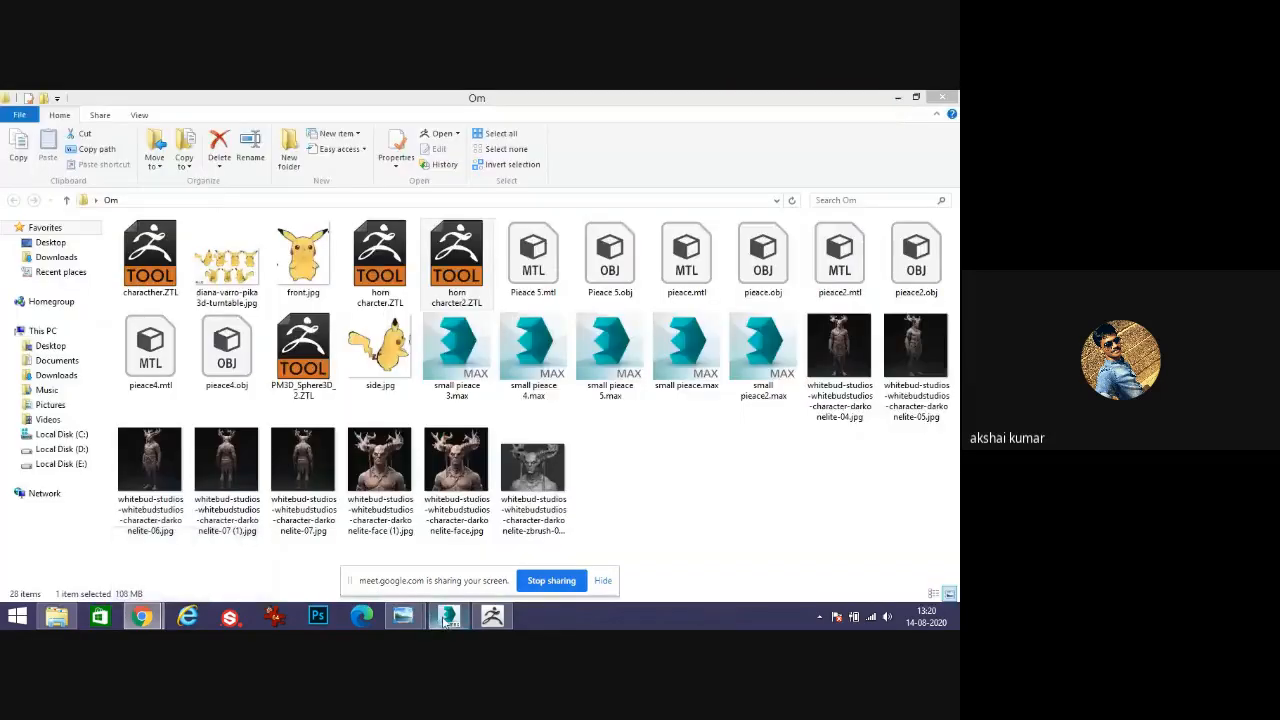
pyautogui.click(447, 617)
pyautogui.scroll(-6, 379, 419)
pyautogui.keyDown('alt'); pyautogui.moveTo(394, 409); pyautogui.dragTo(463, 433, button='middle'); pyautogui.keyUp('alt')
pyautogui.click(463, 433)
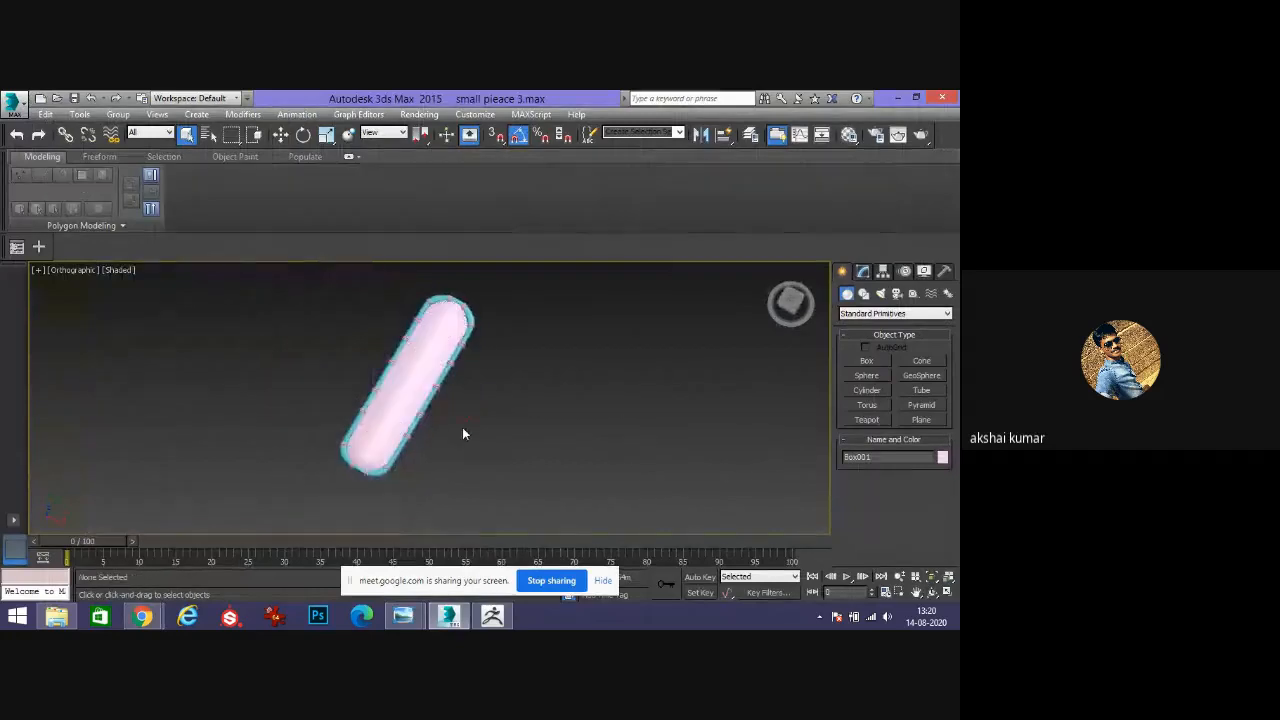
pyautogui.scroll(4, 448, 354)
pyautogui.scroll(-4, 448, 354)
pyautogui.keyDown('alt'); pyautogui.moveTo(448, 354); pyautogui.dragTo(436, 303, button='middle'); pyautogui.keyUp('alt')
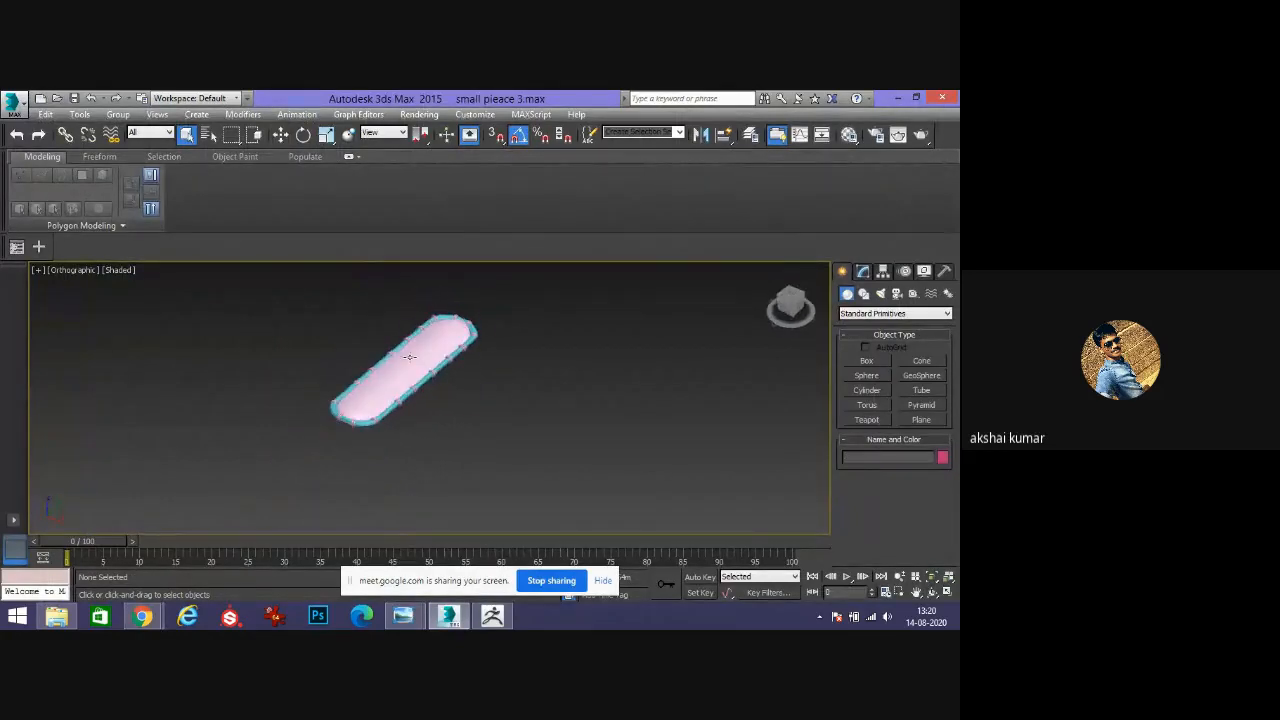
pyautogui.keyDown('alt'); pyautogui.moveTo(378, 400); pyautogui.dragTo(372, 456, button='middle'); pyautogui.keyUp('alt')
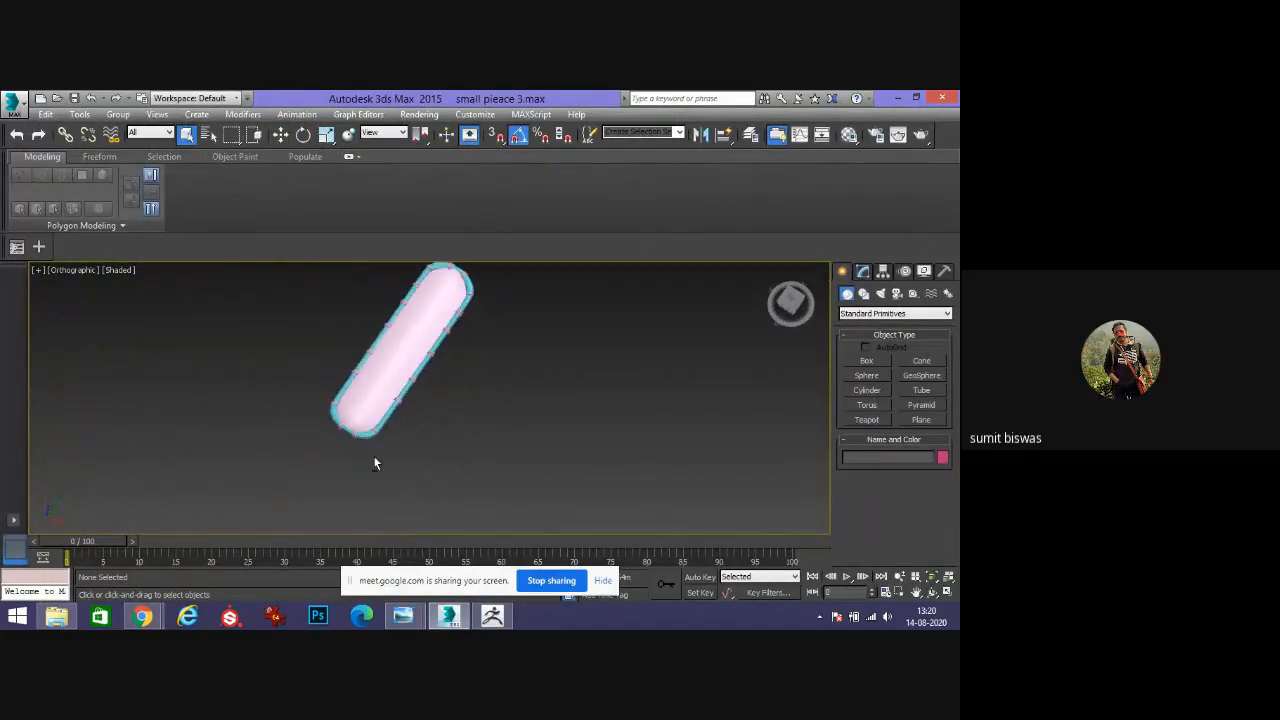
pyautogui.scroll(6, 390, 356)
pyautogui.scroll(-2, 388, 358)
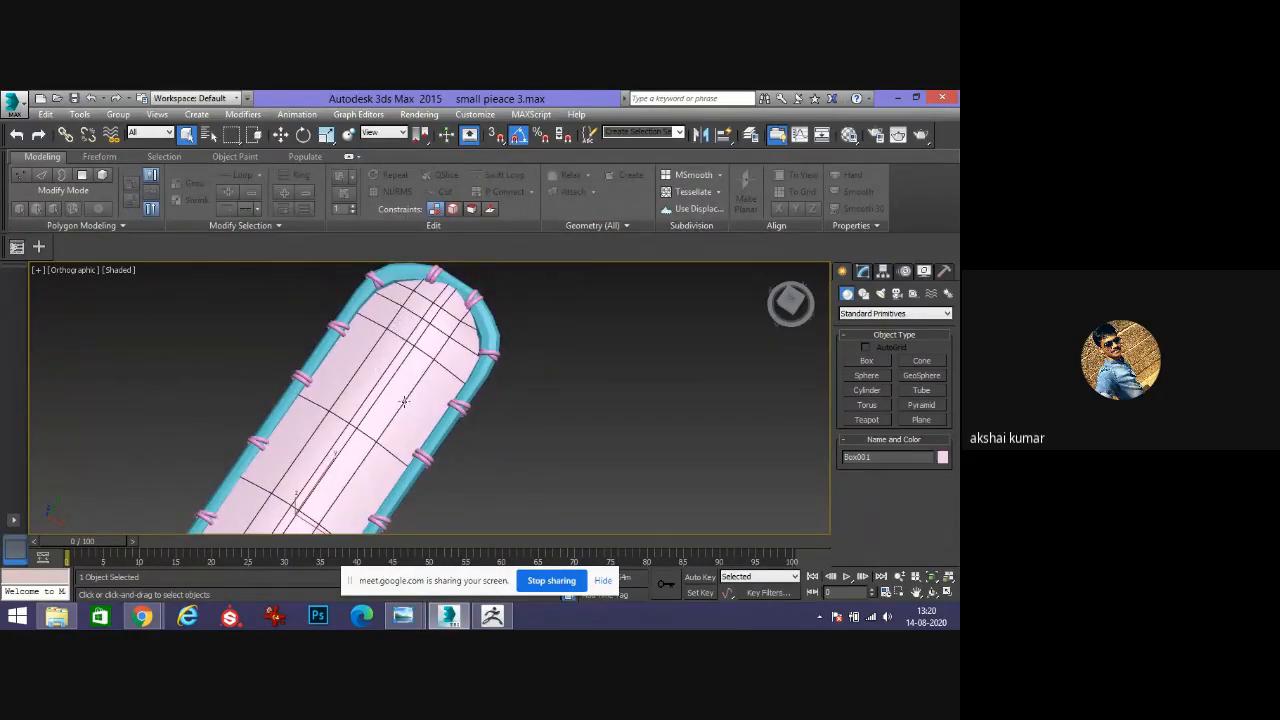
pyautogui.scroll(1, 400, 383)
pyautogui.scroll(-4, 433, 399)
pyautogui.keyDown('alt'); pyautogui.moveTo(433, 399); pyautogui.dragTo(401, 376, button='middle'); pyautogui.keyUp('alt')
pyautogui.scroll(2, 389, 384)
# - Bring up the reference image whitebud-studios-whitebudstudios-character-darkonelite-04.jpg and examine the tiled arm guard up close
pyautogui.click(404, 615)
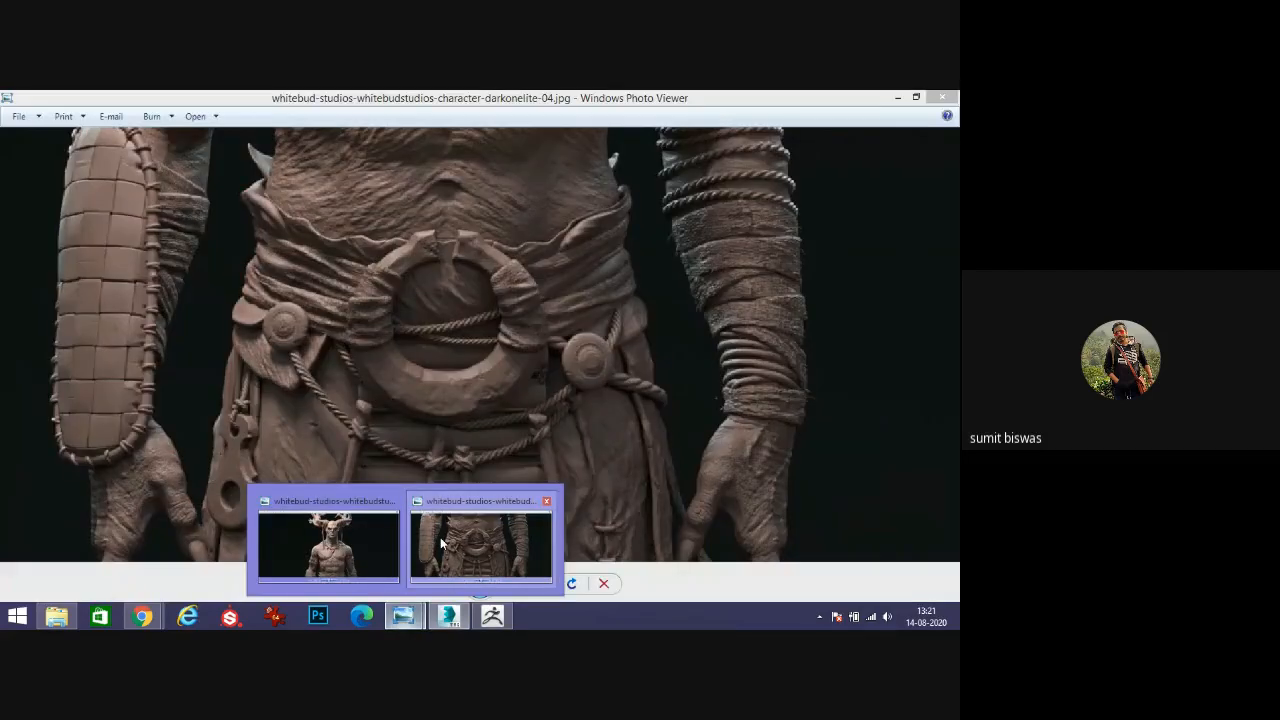
pyautogui.click(439, 538)
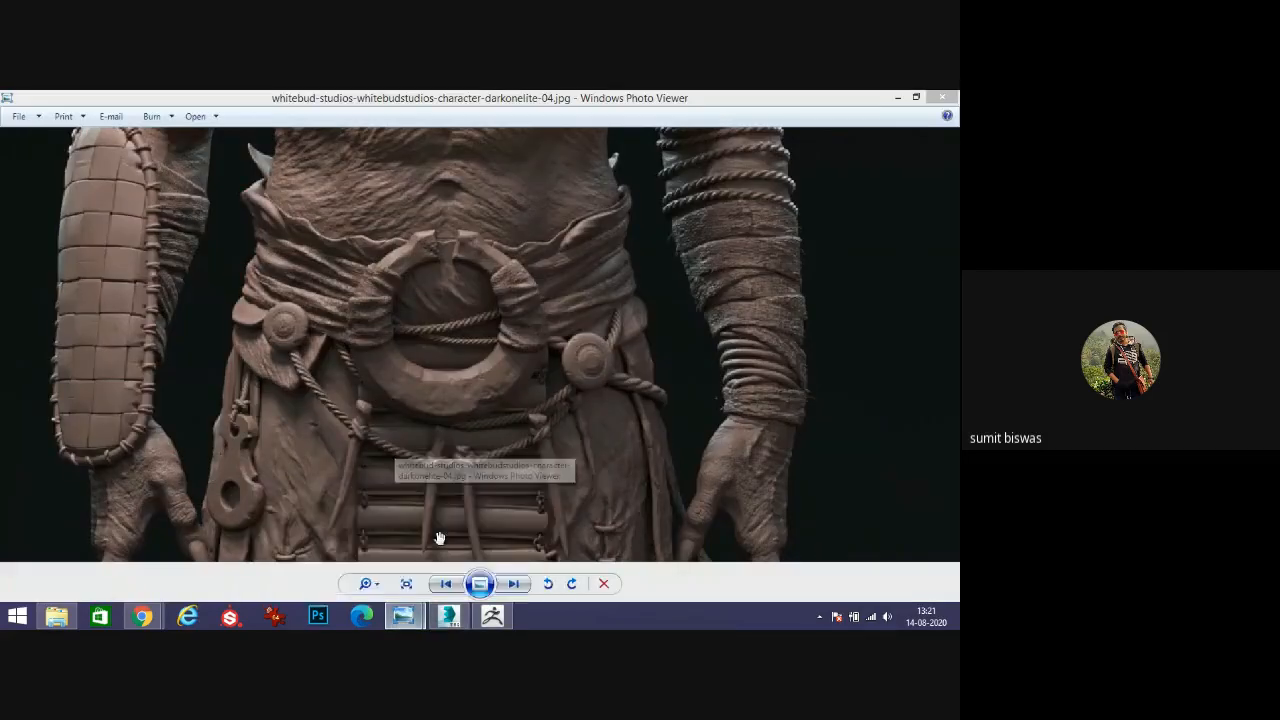
pyautogui.moveTo(137, 243); pyautogui.dragTo(146, 246)
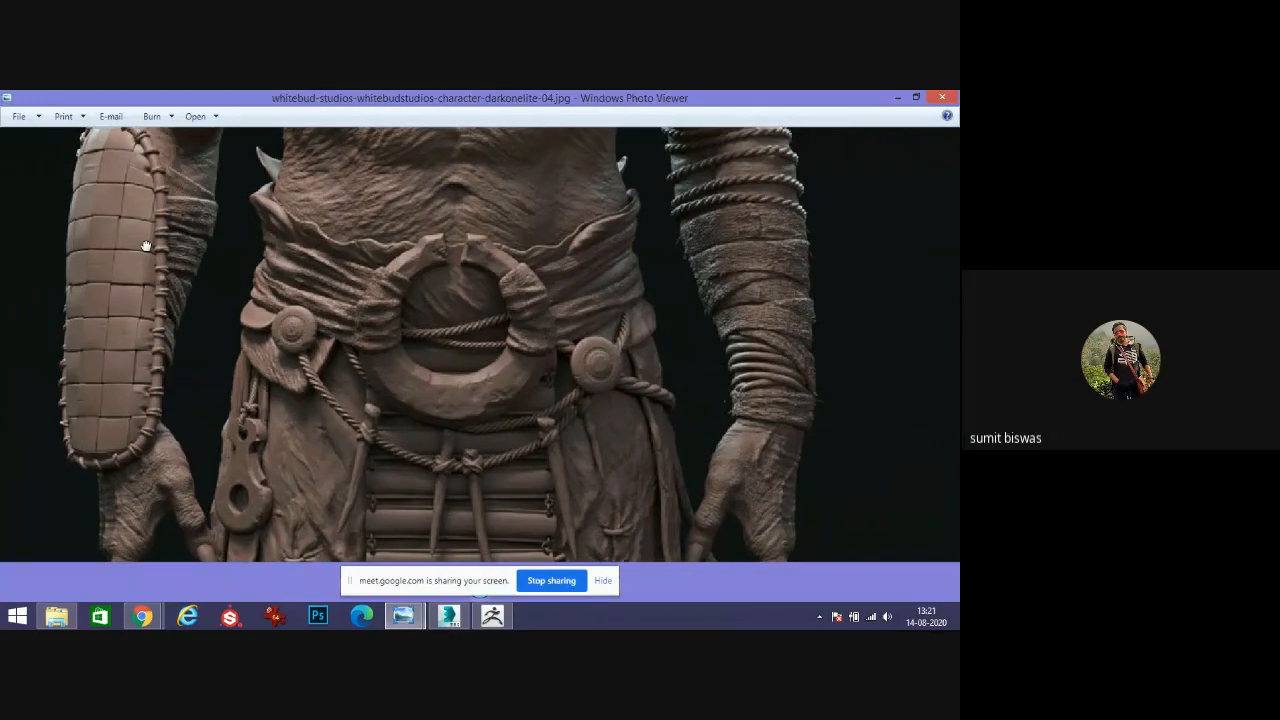
pyautogui.scroll(2, 263, 334)
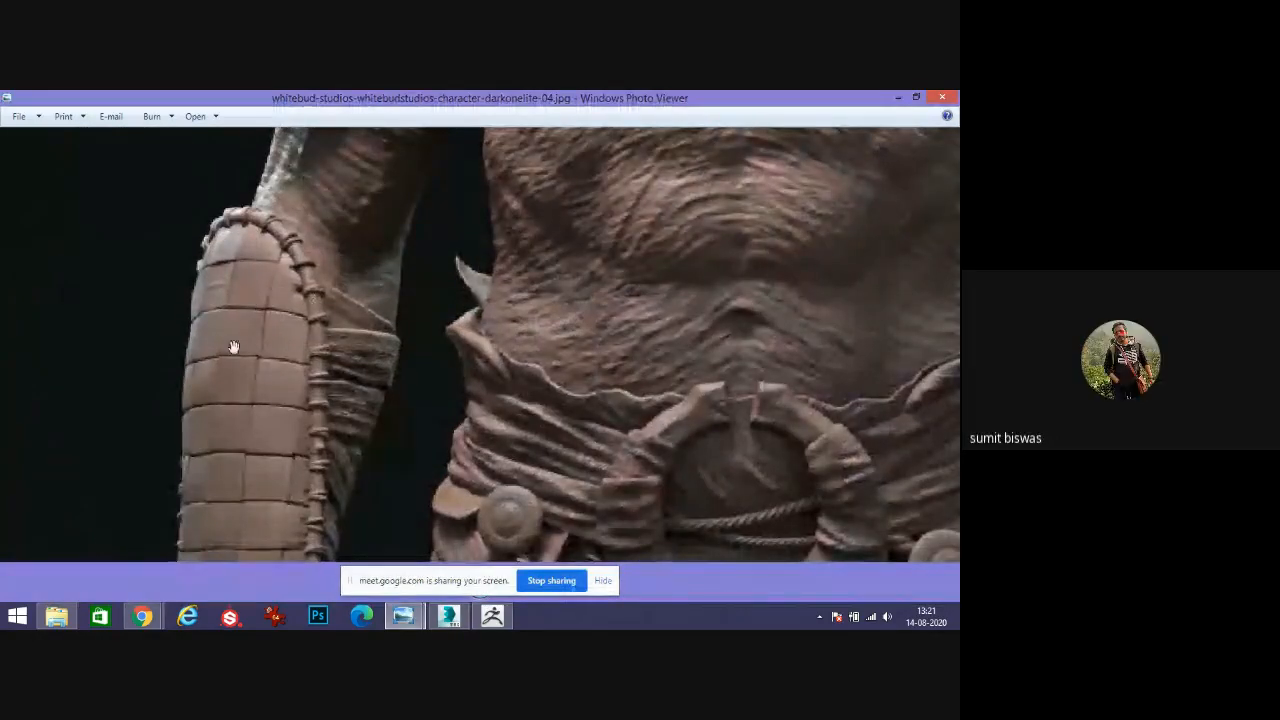
pyautogui.scroll(-3, 234, 346)
# - Return to the 3ds Max scene and inspect the arm guard's segment layout against the reference
pyautogui.click(899, 97)
pyautogui.scroll(1, 364, 367)
pyautogui.scroll(-3, 366, 366)
pyautogui.scroll(3, 368, 370)
pyautogui.keyDown('alt'); pyautogui.moveTo(370, 372); pyautogui.dragTo(357, 367, button='middle'); pyautogui.keyUp('alt')
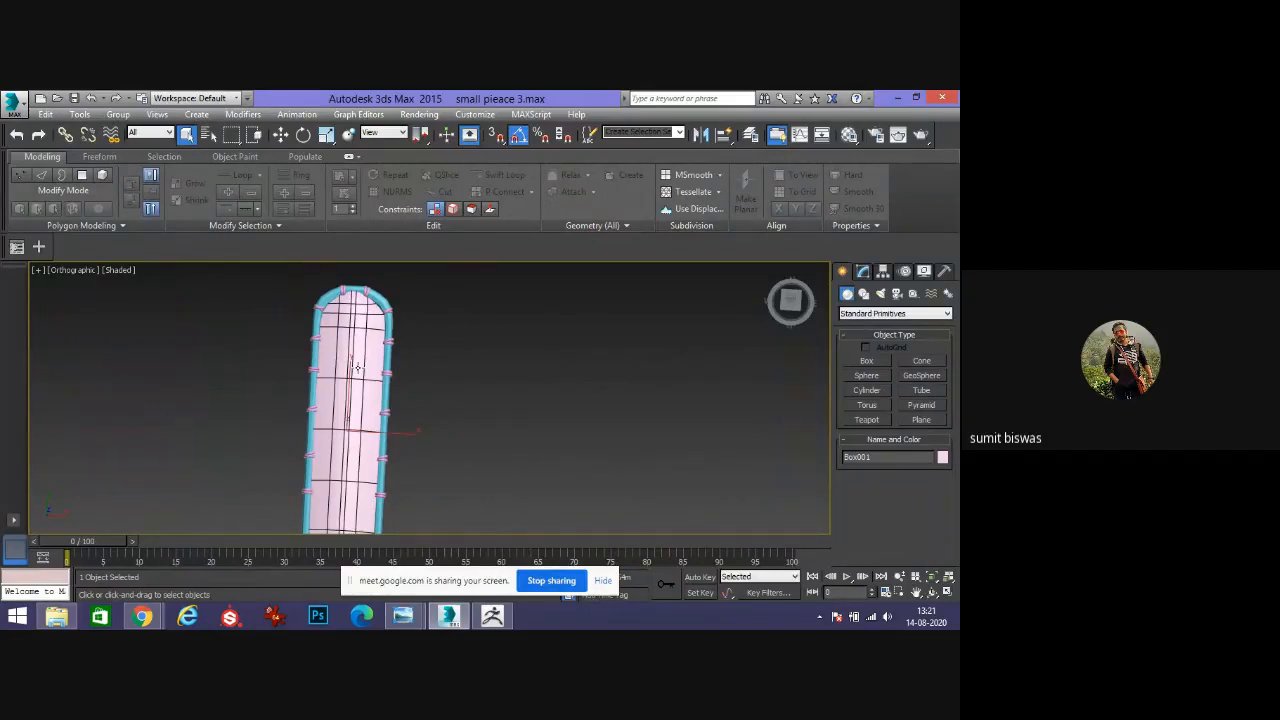
pyautogui.scroll(-1, 362, 364)
pyautogui.scroll(-2, 365, 361)
pyautogui.moveTo(363, 362)
pyautogui.keyDown('alt'); pyautogui.mouseDown(button='middle')
pyautogui.moveTo(374, 369)
pyautogui.moveTo(348, 367)
pyautogui.moveTo(370, 369)
pyautogui.mouseUp(button='middle'); pyautogui.keyUp('alt')
pyautogui.scroll(4, 370, 370)
pyautogui.scroll(-4, 362, 371)
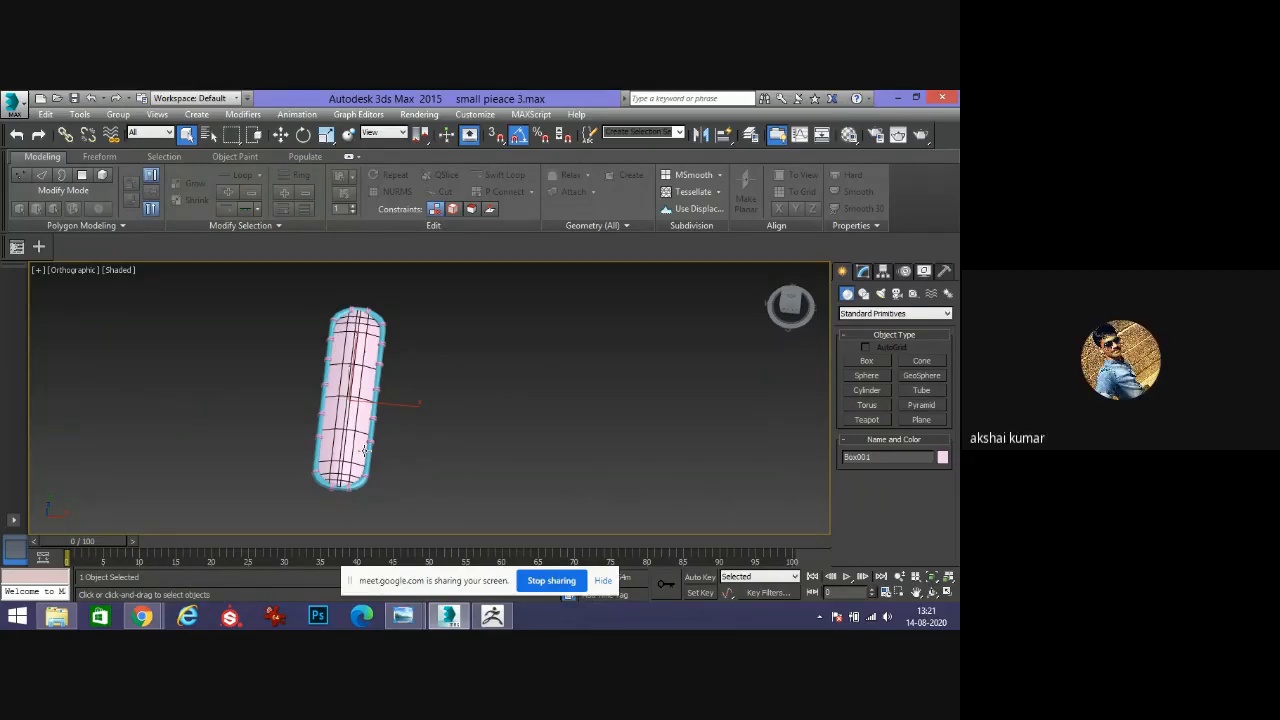
# - Switch to the Google Meet call and stop presenting the screen
pyautogui.moveTo(160, 620)
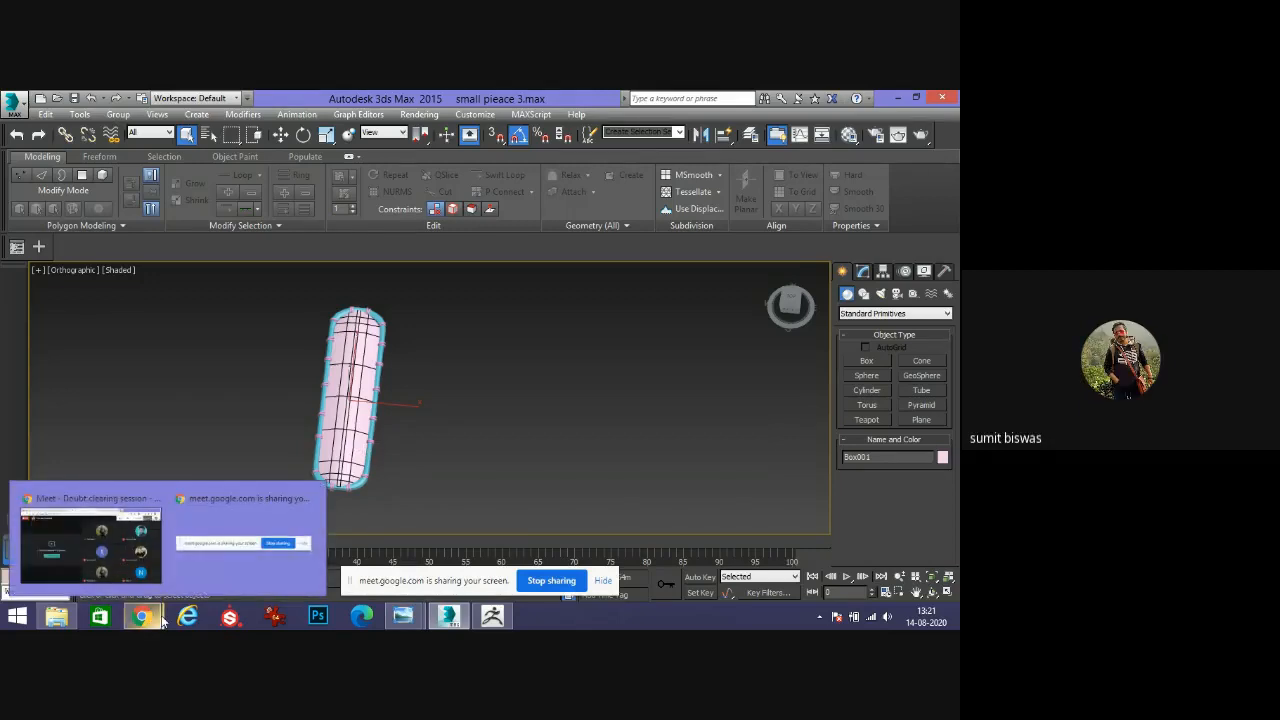
pyautogui.click(150, 570)
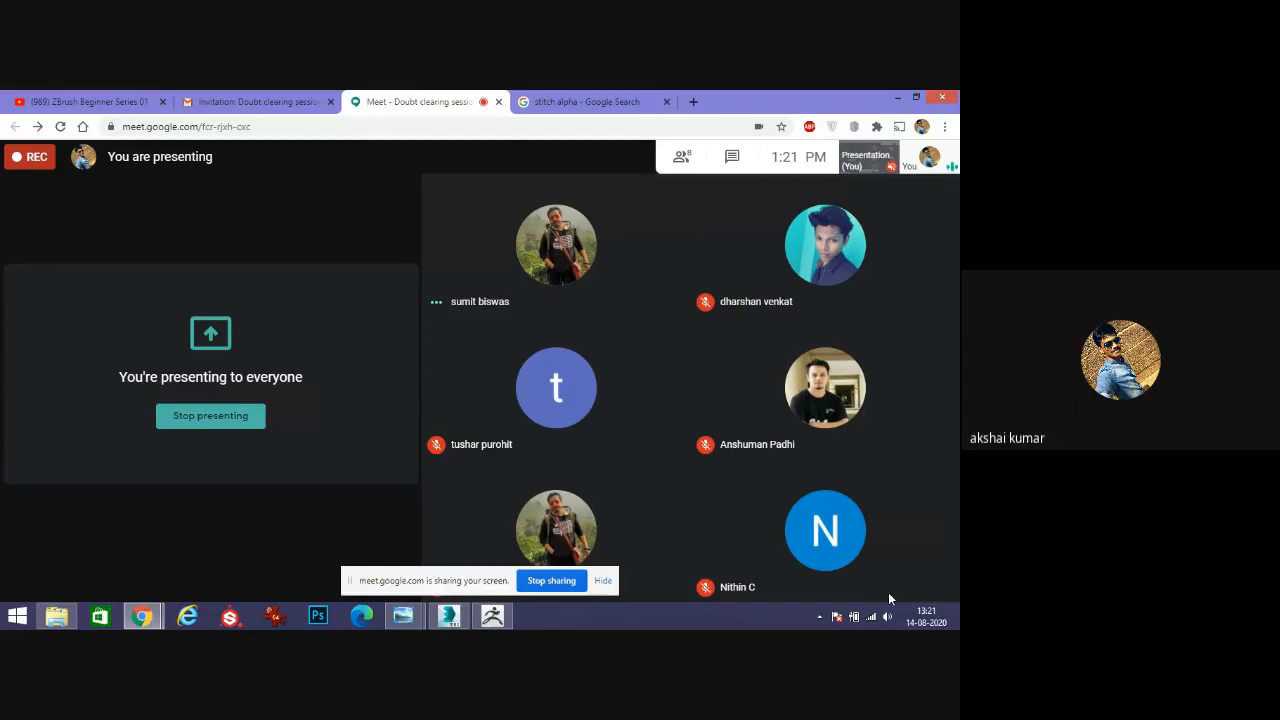
pyautogui.click(862, 570)
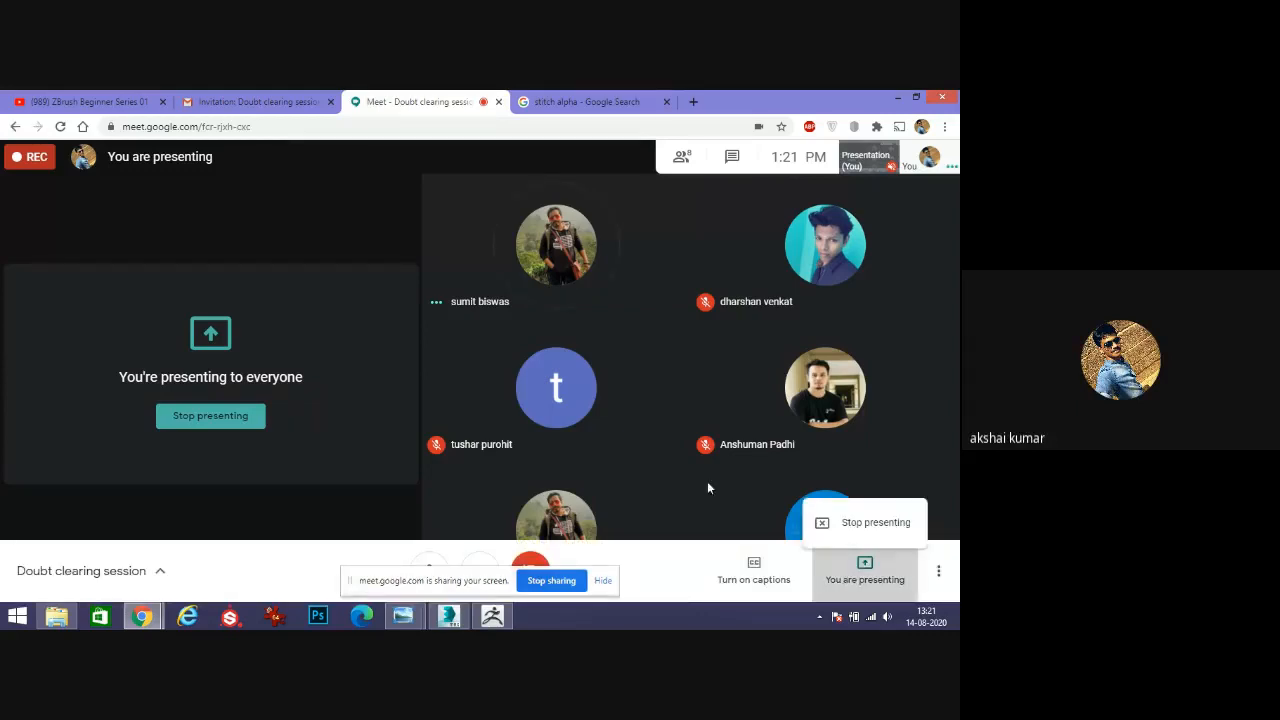
pyautogui.click(858, 518)
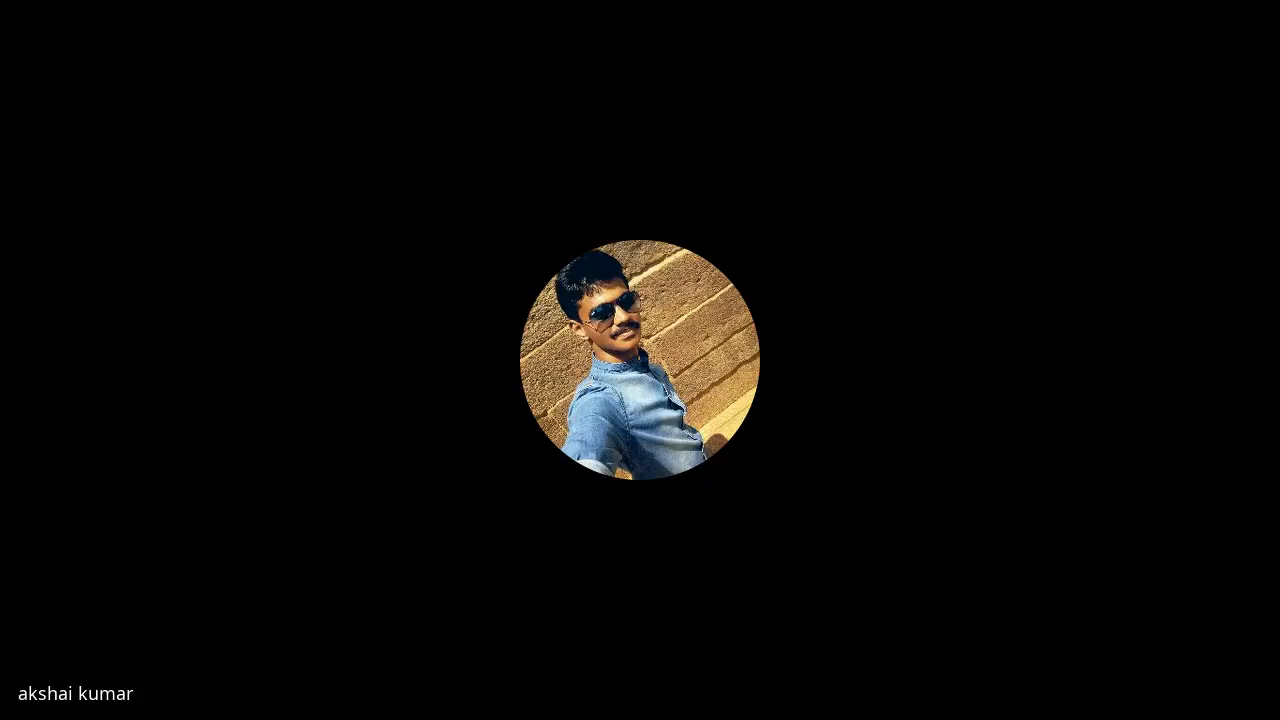
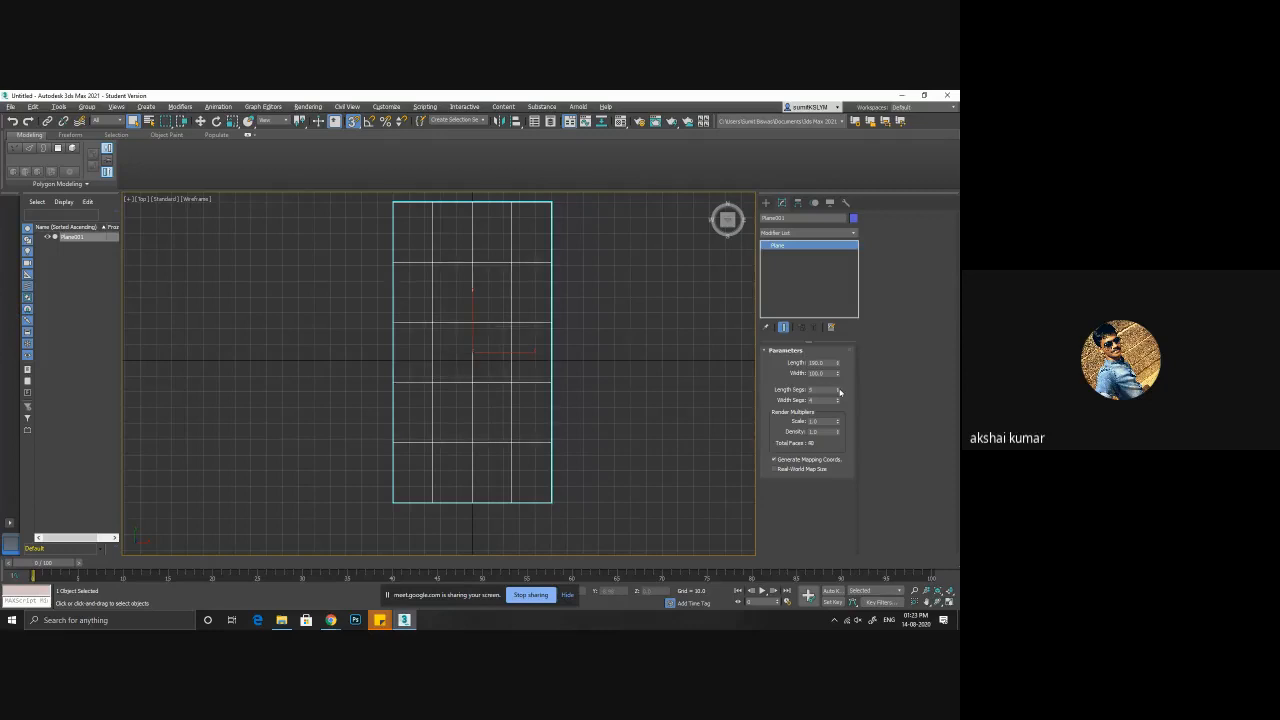
# - Set the plane's length segments to 7 and display it in the Perspective view with edged faces
pyautogui.click(838, 389)
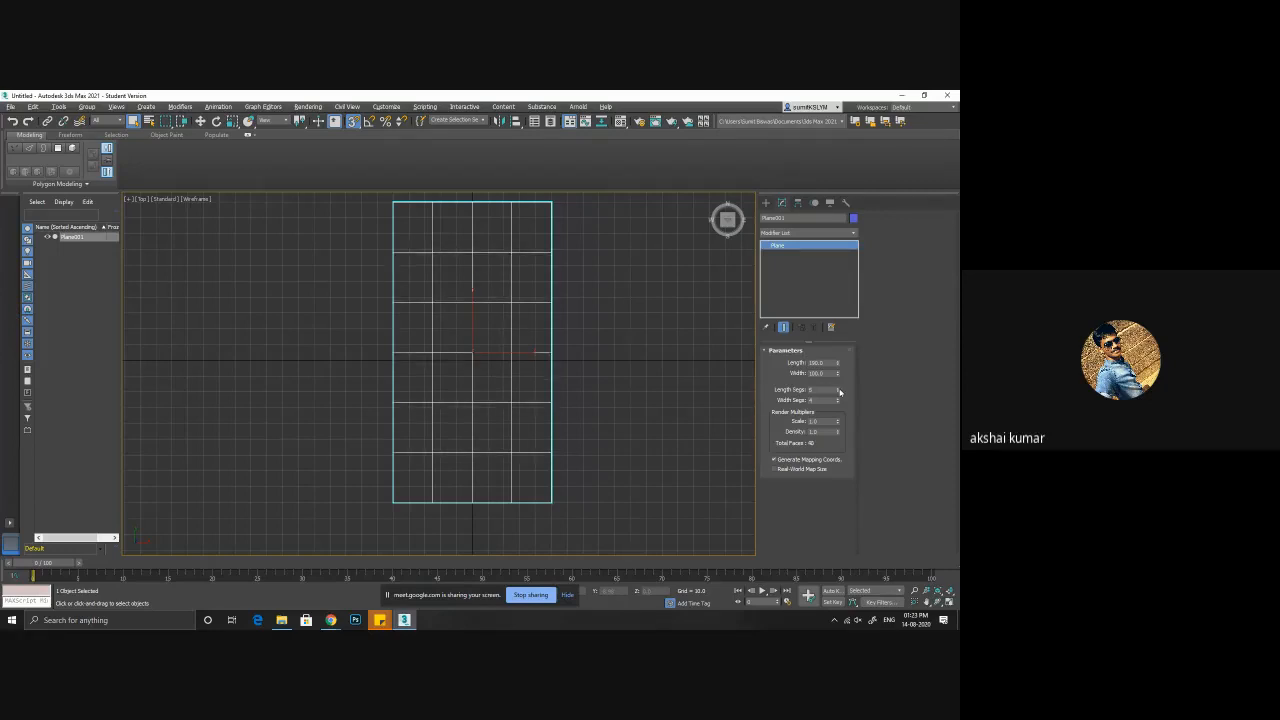
pyautogui.click(838, 389)
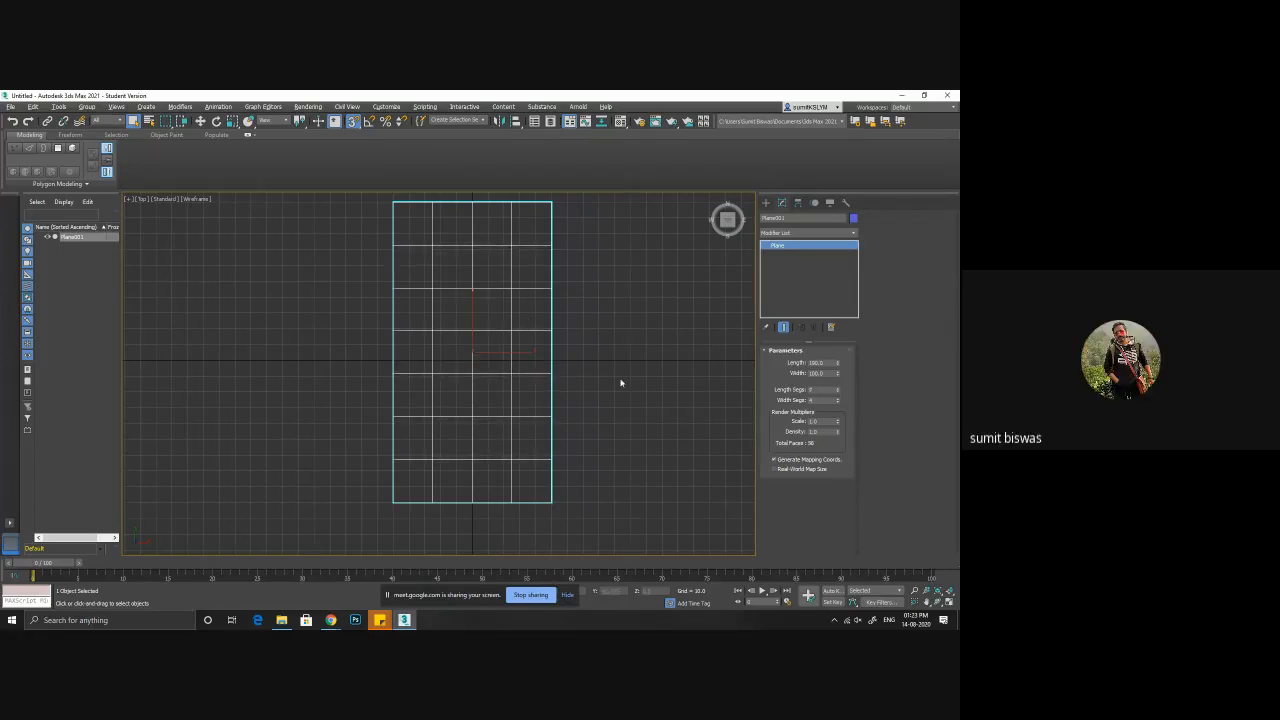
pyautogui.press('p')
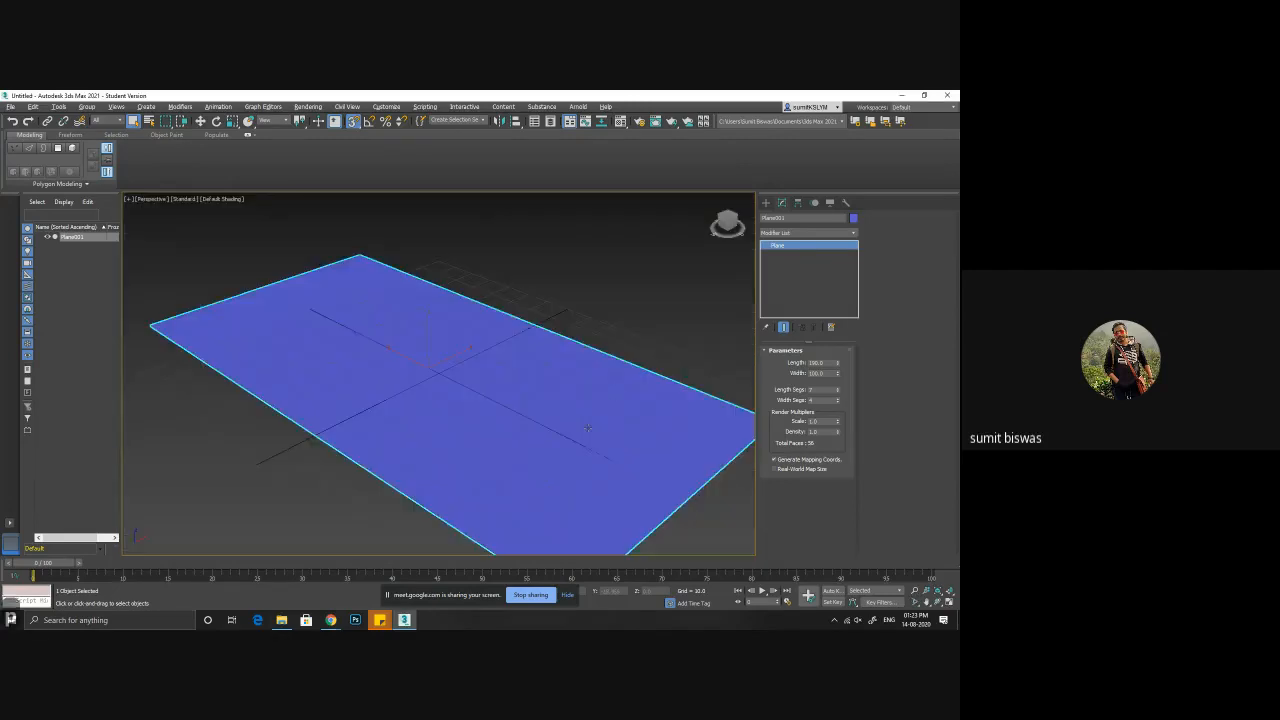
pyautogui.moveTo(608, 390)
pyautogui.keyDown('alt'); pyautogui.mouseDown(button='middle')
pyautogui.moveTo(543, 424)
pyautogui.moveTo(553, 411)
pyautogui.moveTo(567, 428)
pyautogui.mouseUp(button='middle'); pyautogui.keyUp('alt')
pyautogui.press('F4')
# - Convert the plane to an Editable Poly and enter the Polygon sub-object level
pyautogui.rightClick(782, 246)
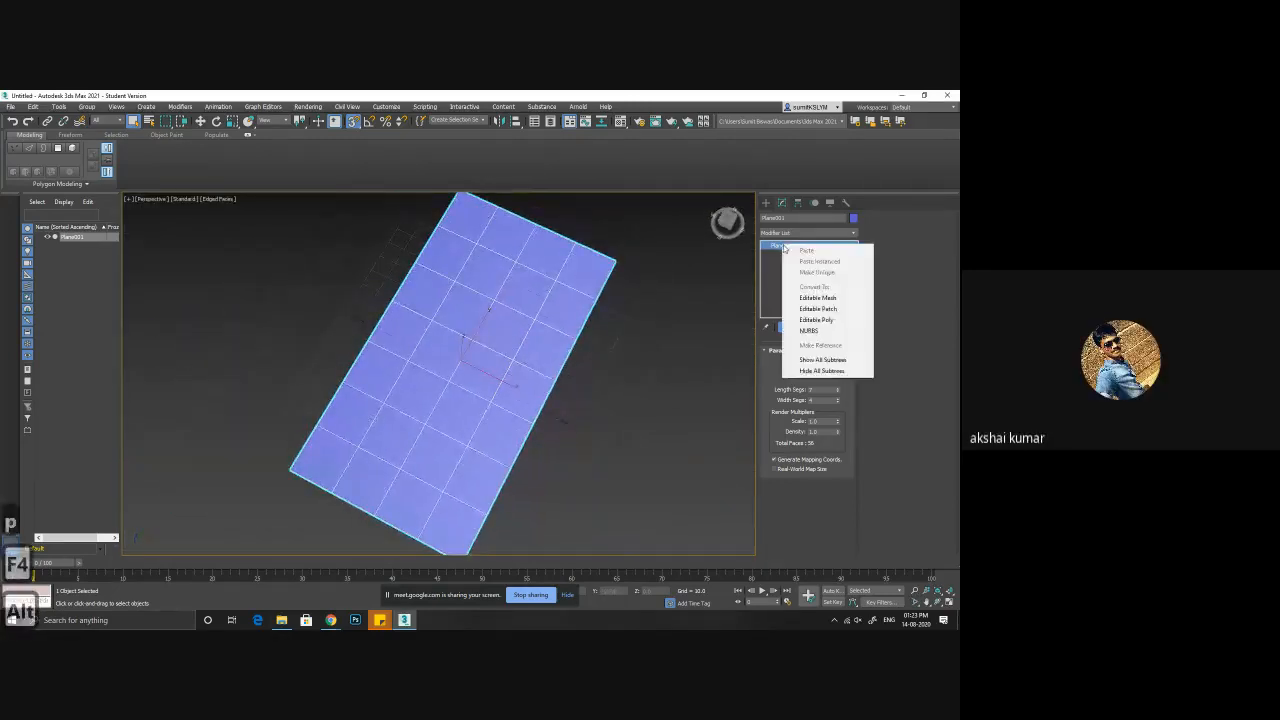
pyautogui.click(816, 319)
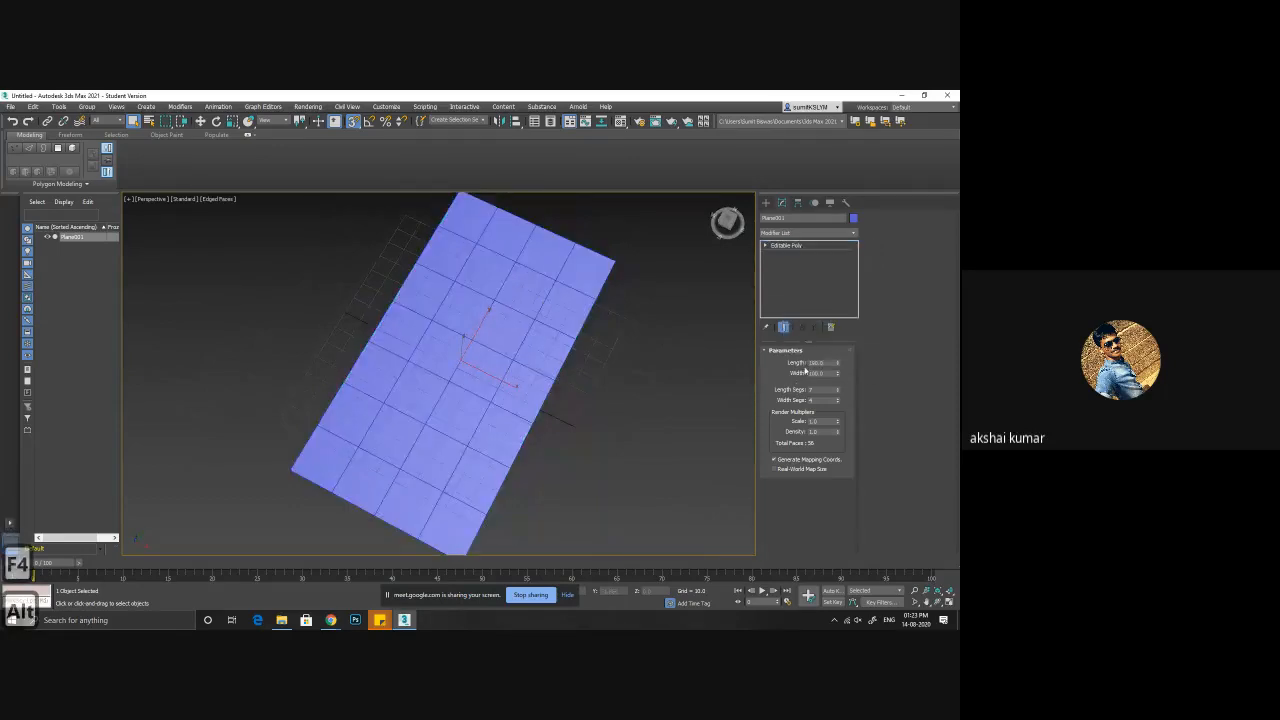
pyautogui.press('4')
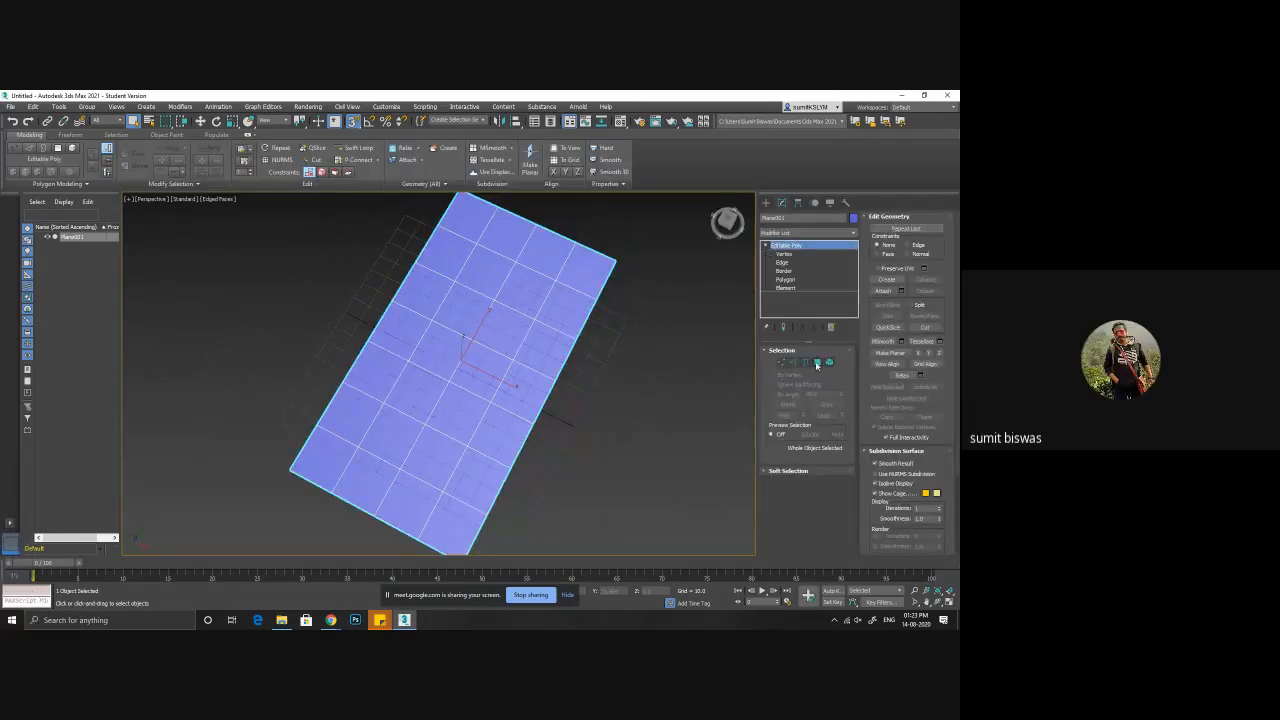
# - Select all of the plane's polygons and inset them individually using By Polygon with an amount of 1.0
pyautogui.scroll(-5, 571, 389)
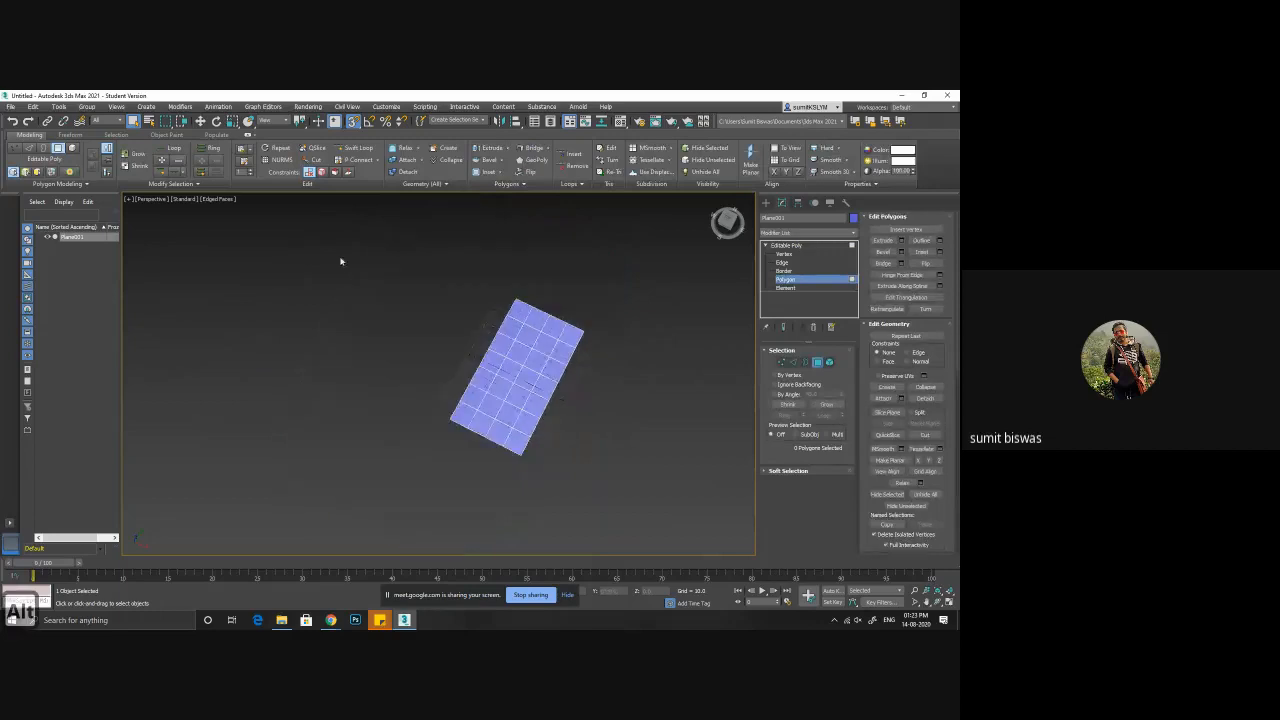
pyautogui.moveTo(340, 263); pyautogui.dragTo(626, 420)
pyautogui.scroll(2, 522, 378)
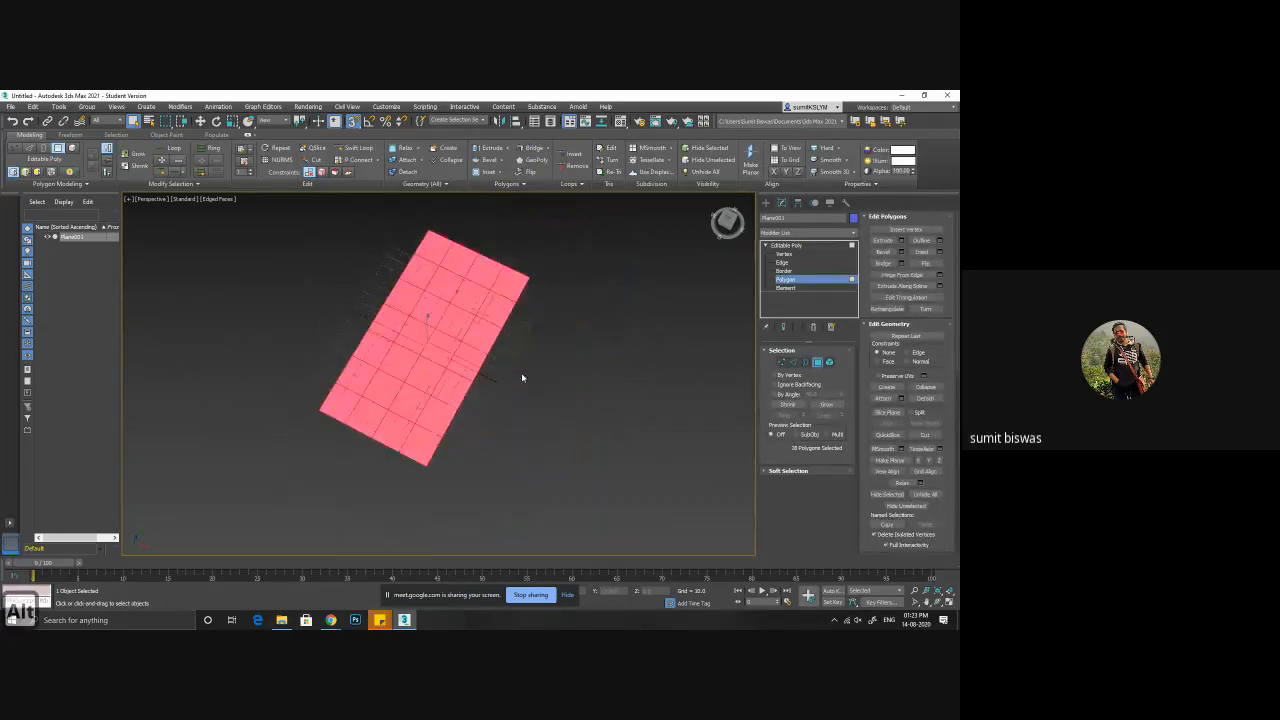
pyautogui.click(940, 256)
pyautogui.moveTo(600, 380); pyautogui.dragTo(635, 368, button='middle')
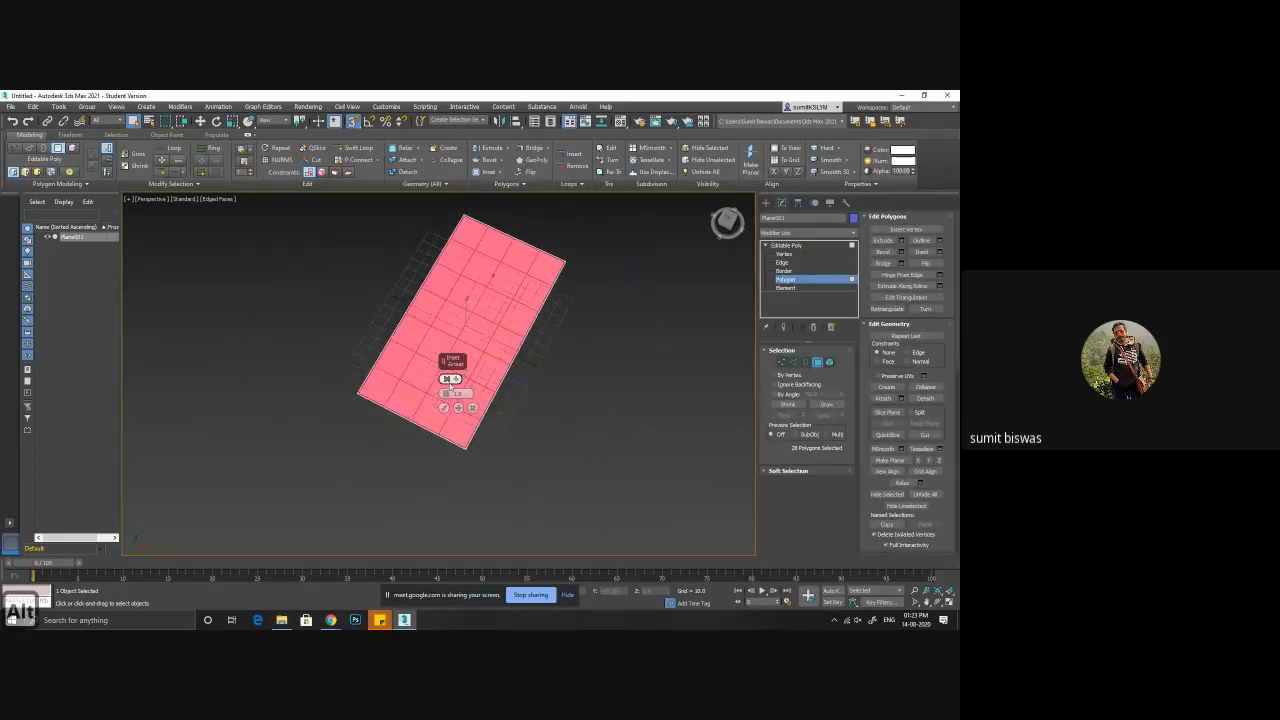
pyautogui.click(447, 379)
pyautogui.moveTo(562, 389); pyautogui.dragTo(538, 430, button='middle')
pyautogui.scroll(5, 421, 420)
pyautogui.scroll(-2, 533, 425)
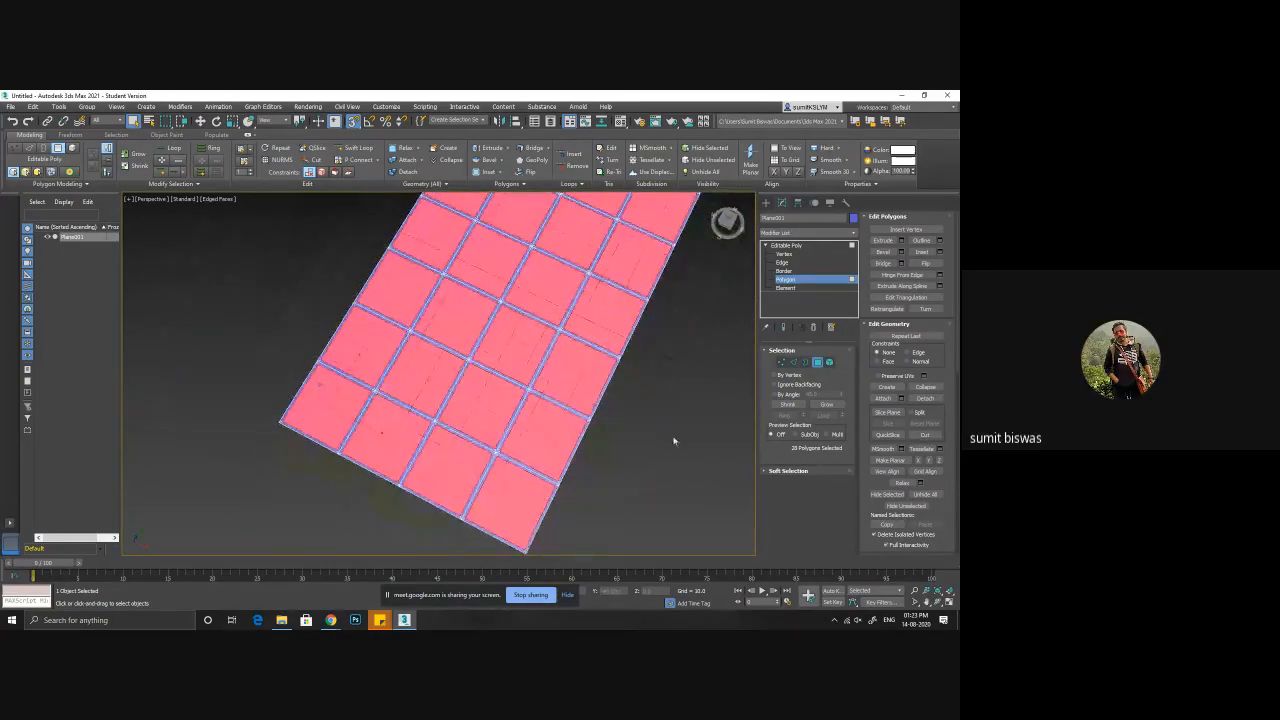
# - Turn off snapping and raise the selected inset polygons slightly in Z above the gaps between the tiles
pyautogui.press('w')
pyautogui.keyDown('alt'); pyautogui.moveTo(674, 440); pyautogui.dragTo(672, 405, button='middle'); pyautogui.keyUp('alt')
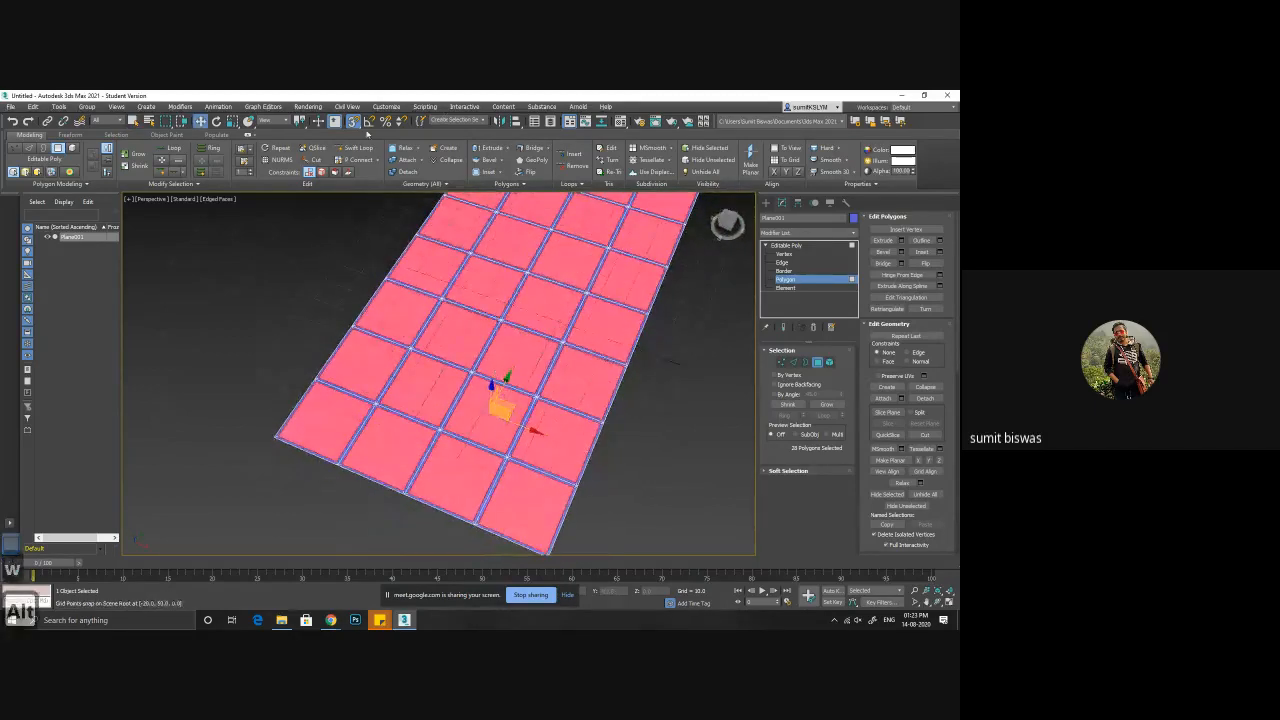
pyautogui.click(354, 122)
pyautogui.keyDown('alt'); pyautogui.moveTo(501, 402); pyautogui.dragTo(451, 328, button='middle'); pyautogui.keyUp('alt')
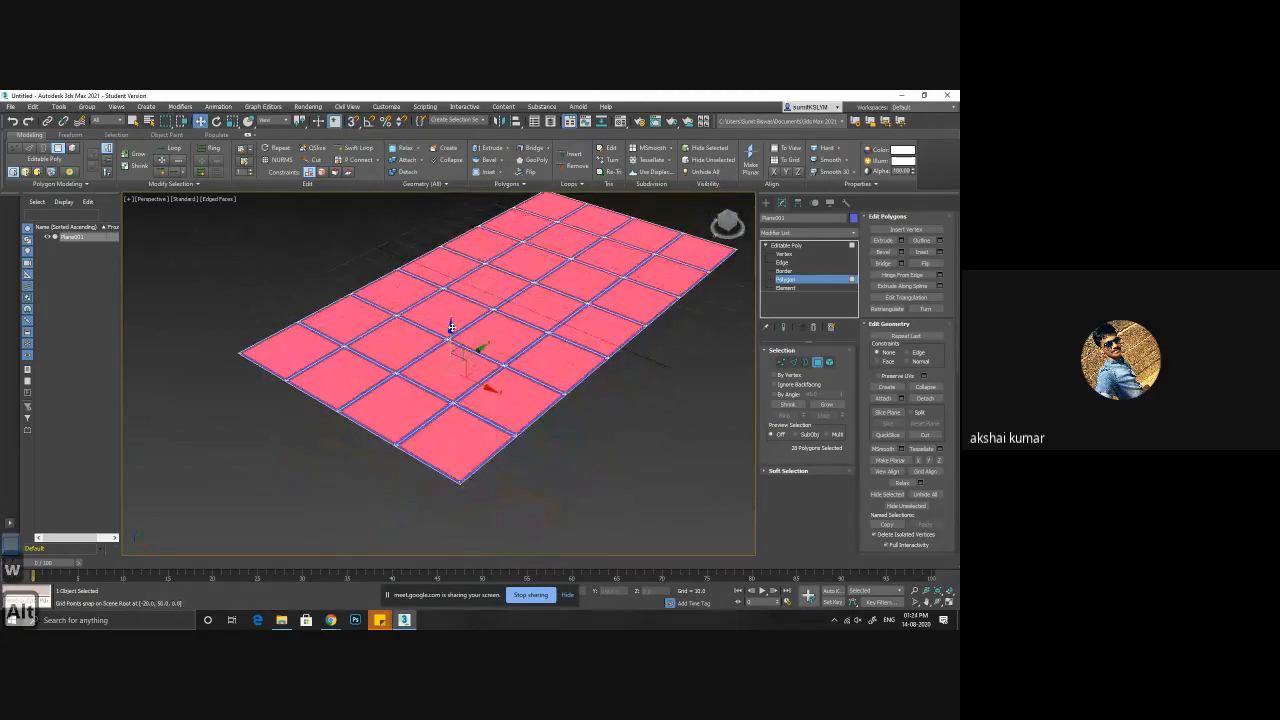
pyautogui.moveTo(451, 327); pyautogui.dragTo(451, 326)
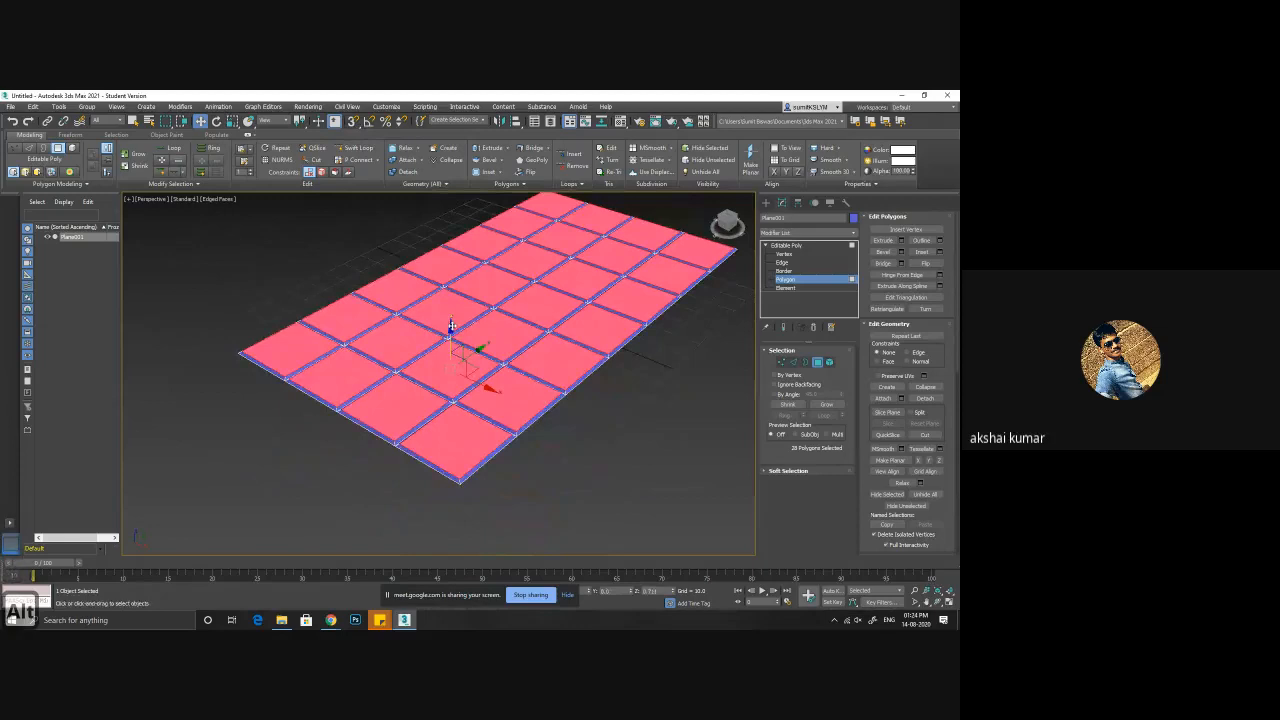
pyautogui.keyDown('alt'); pyautogui.moveTo(451, 326); pyautogui.dragTo(567, 361, button='middle'); pyautogui.keyUp('alt')
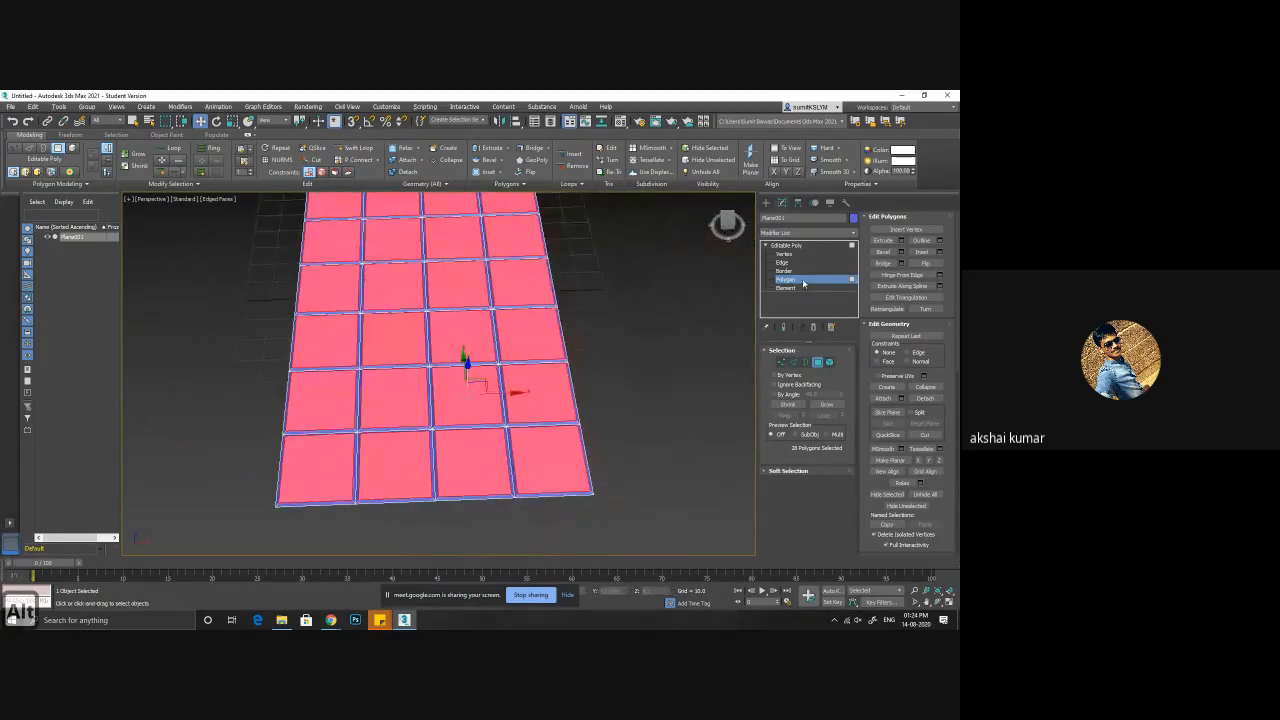
# - Leave polygon editing, hide the edged faces and assign the grey 02 - Default material to the tiled plane
pyautogui.click(640, 340)
pyautogui.press('F4')
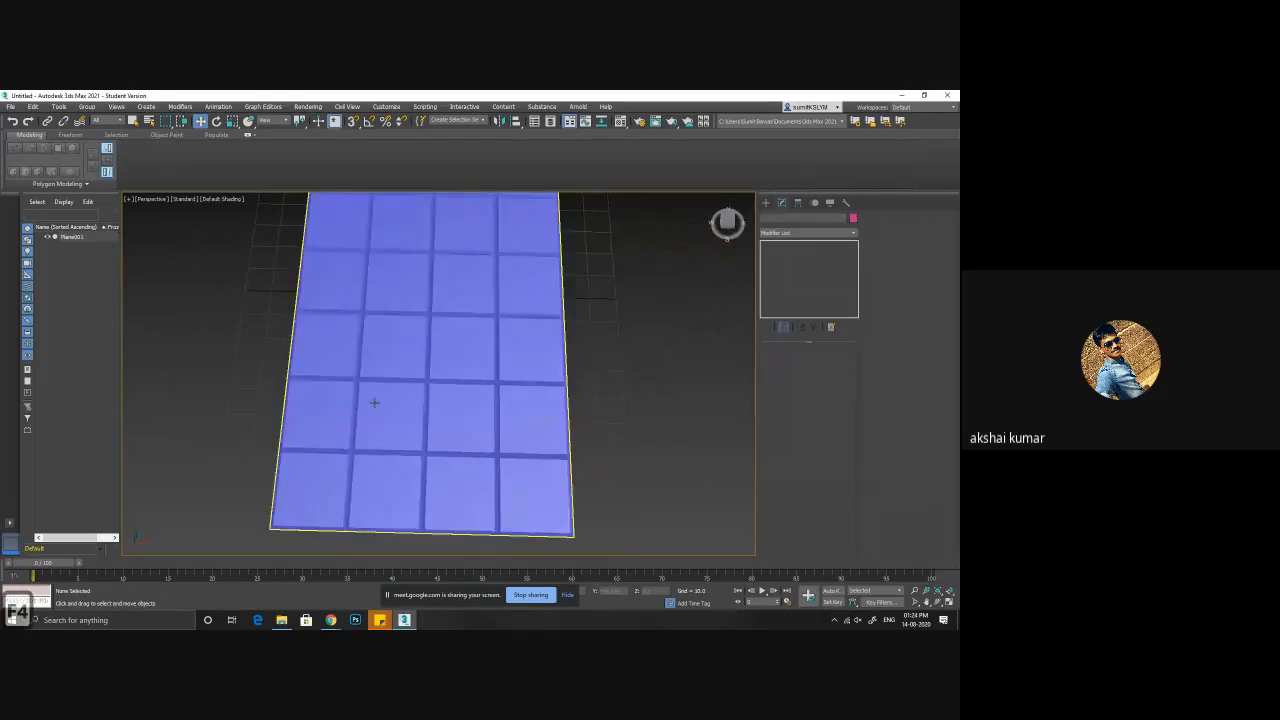
pyautogui.press('m')
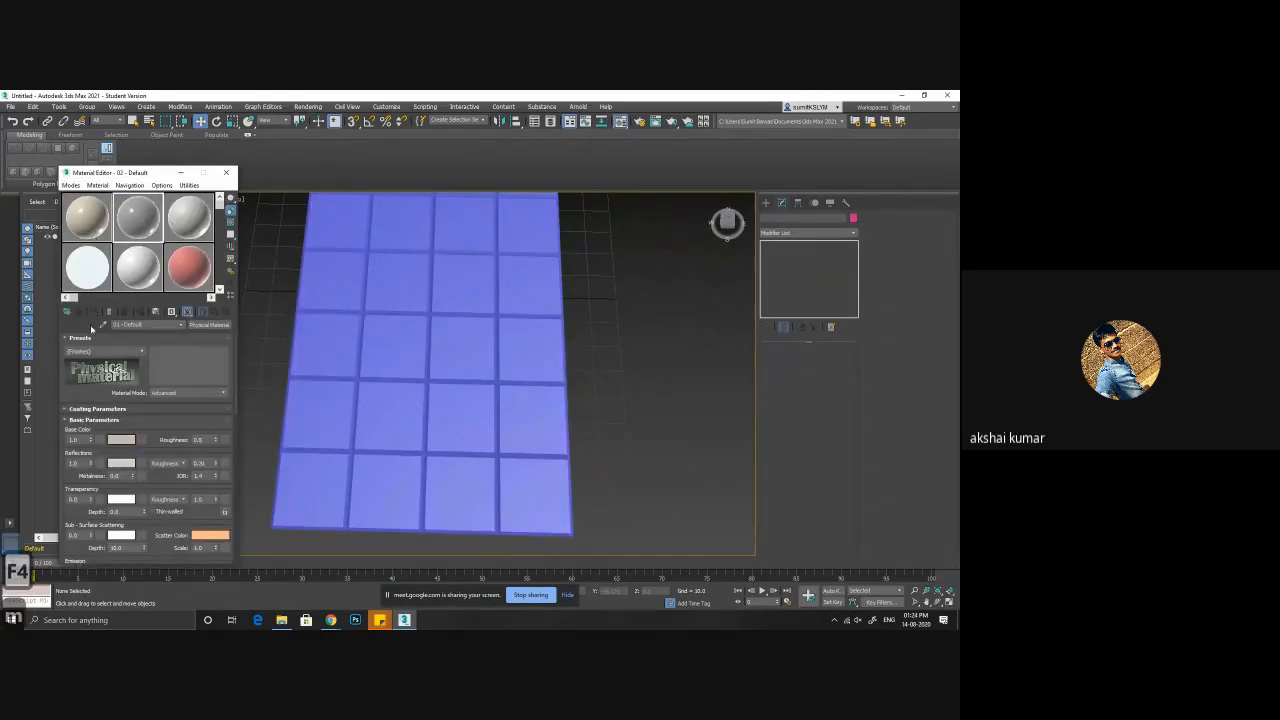
pyautogui.hotkey('ctrl', 'a')
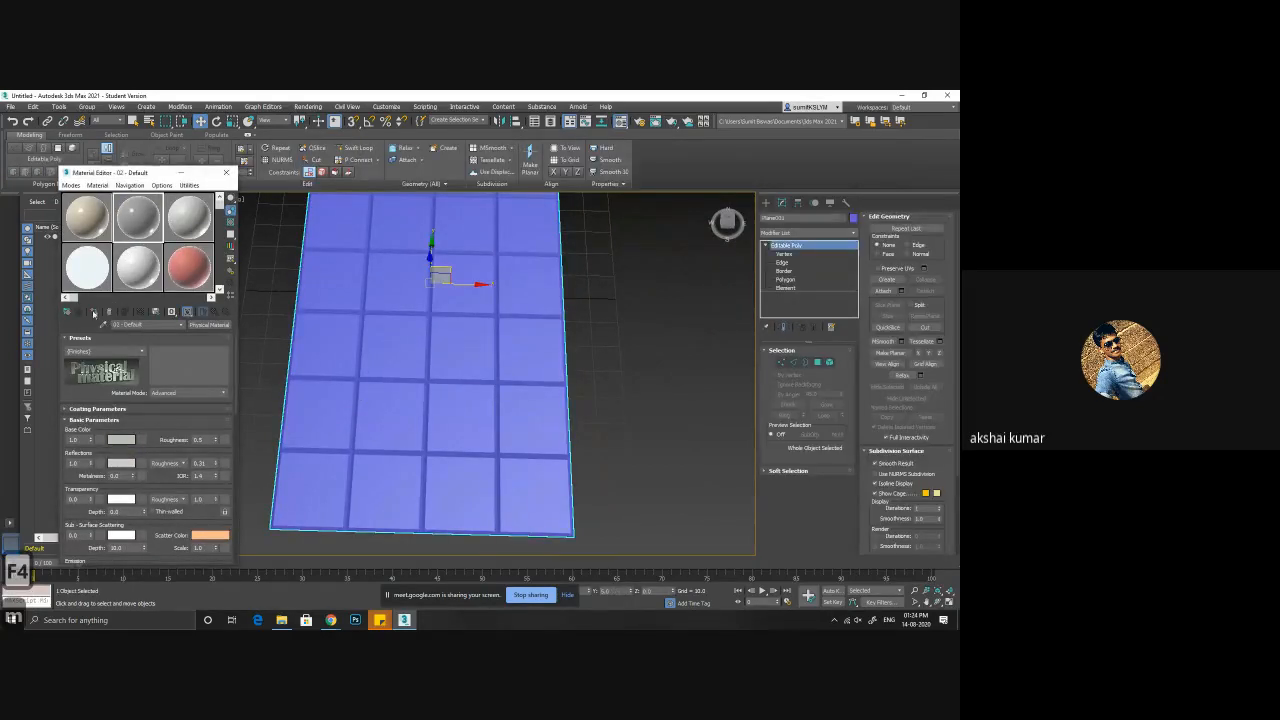
pyautogui.click(92, 313)
pyautogui.click(226, 172)
pyautogui.click(629, 406)
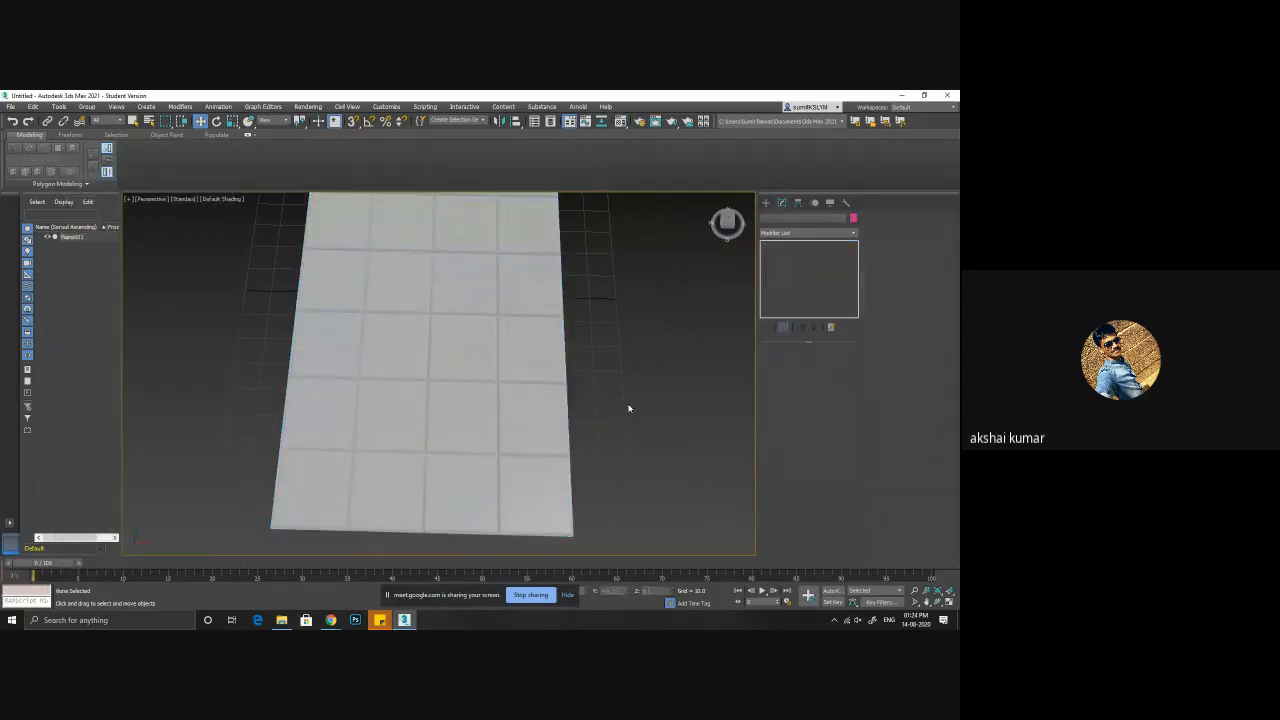
# - Show edged faces again on the tiled plane and leave nothing selected
pyautogui.keyDown('alt'); pyautogui.moveTo(629, 406); pyautogui.dragTo(546, 430, button='middle'); pyautogui.keyUp('alt')
pyautogui.press('F4')
pyautogui.scroll(-5, 491, 423)
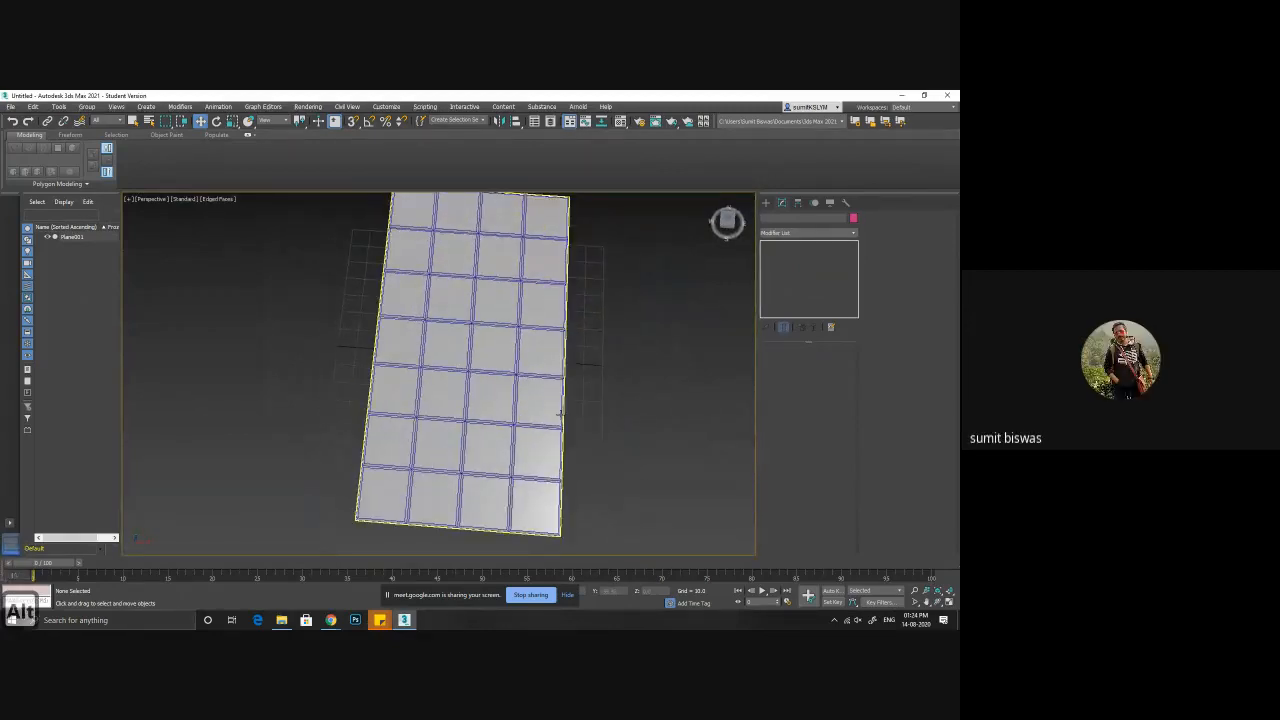
pyautogui.hotkey('ctrl', 'z')
pyautogui.click(630, 405)
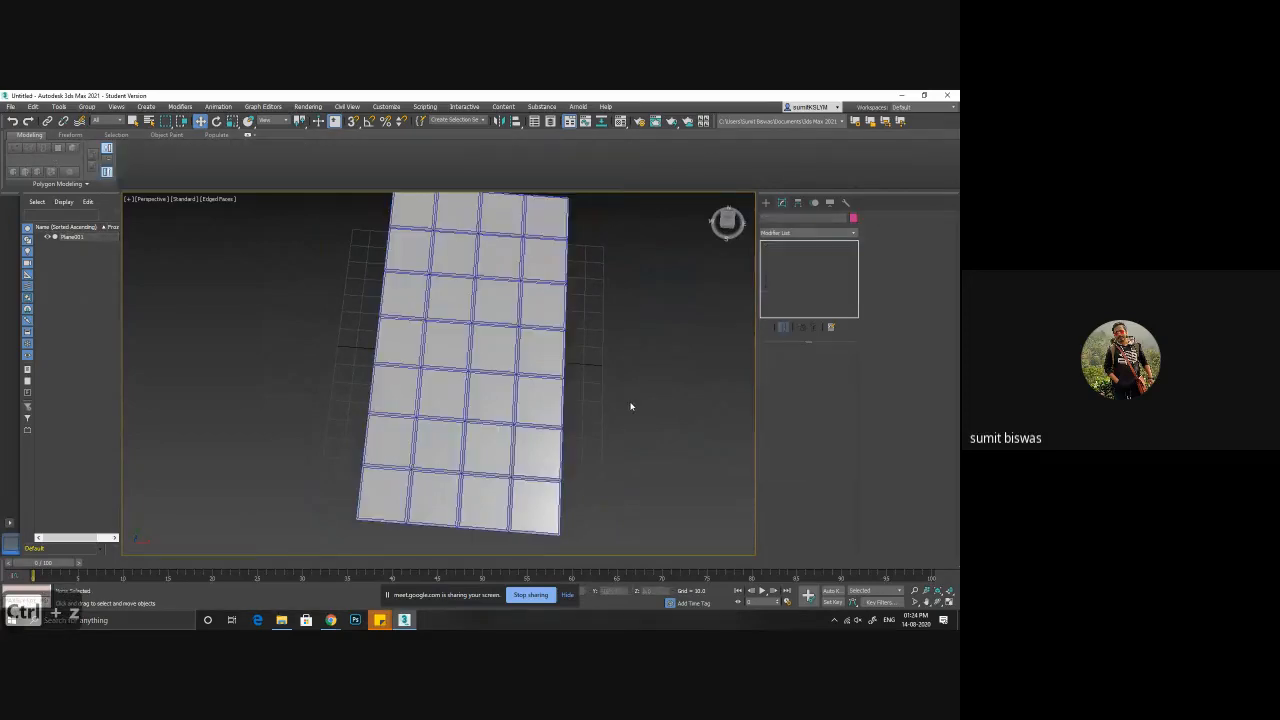
# - Create a long, narrow plane beside the tiled one and reduce its length segments to 1, keeping 4 width segments
pyautogui.click(766, 202)
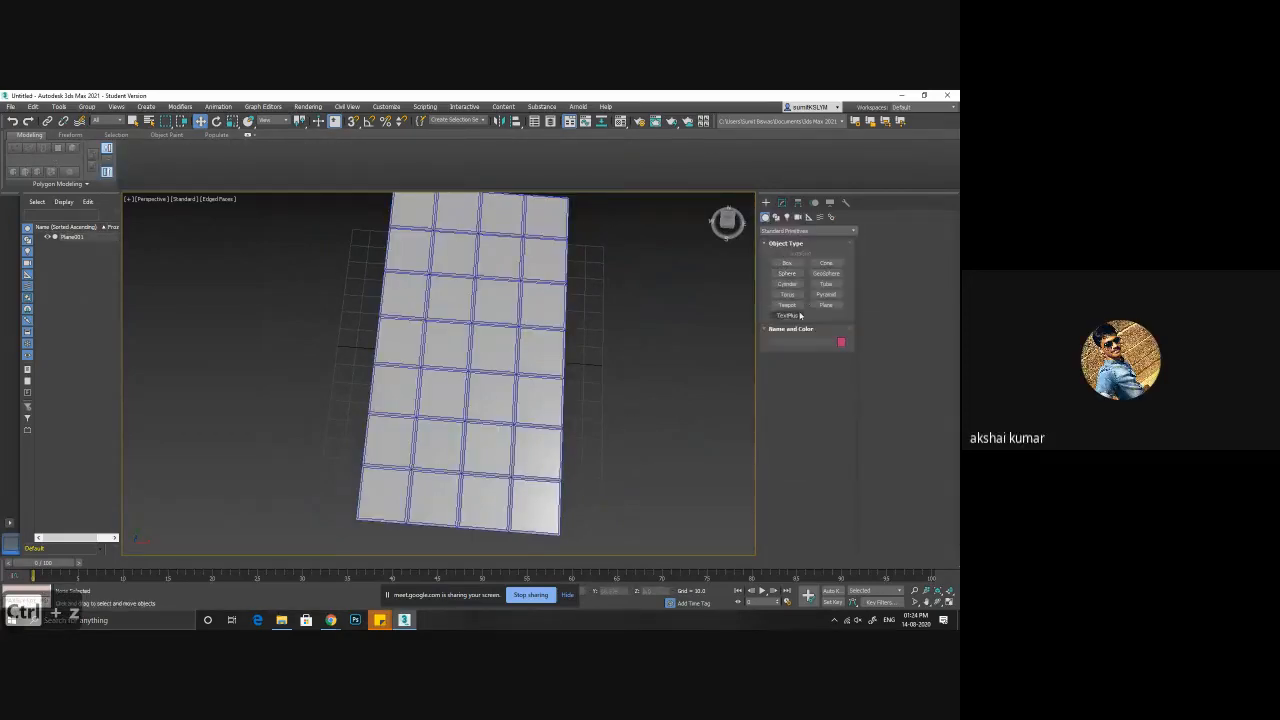
pyautogui.click(826, 304)
pyautogui.moveTo(632, 420); pyautogui.dragTo(458, 337, button='middle')
pyautogui.moveTo(396, 368); pyautogui.dragTo(647, 431)
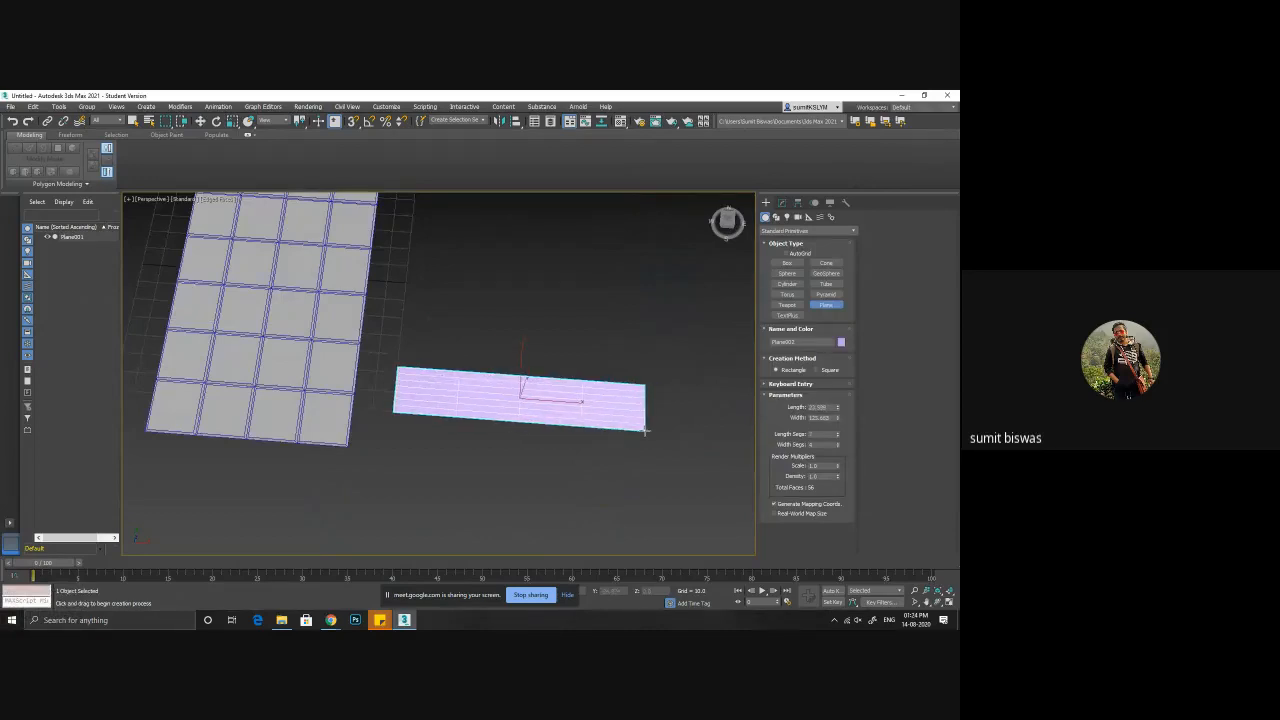
pyautogui.press('w')
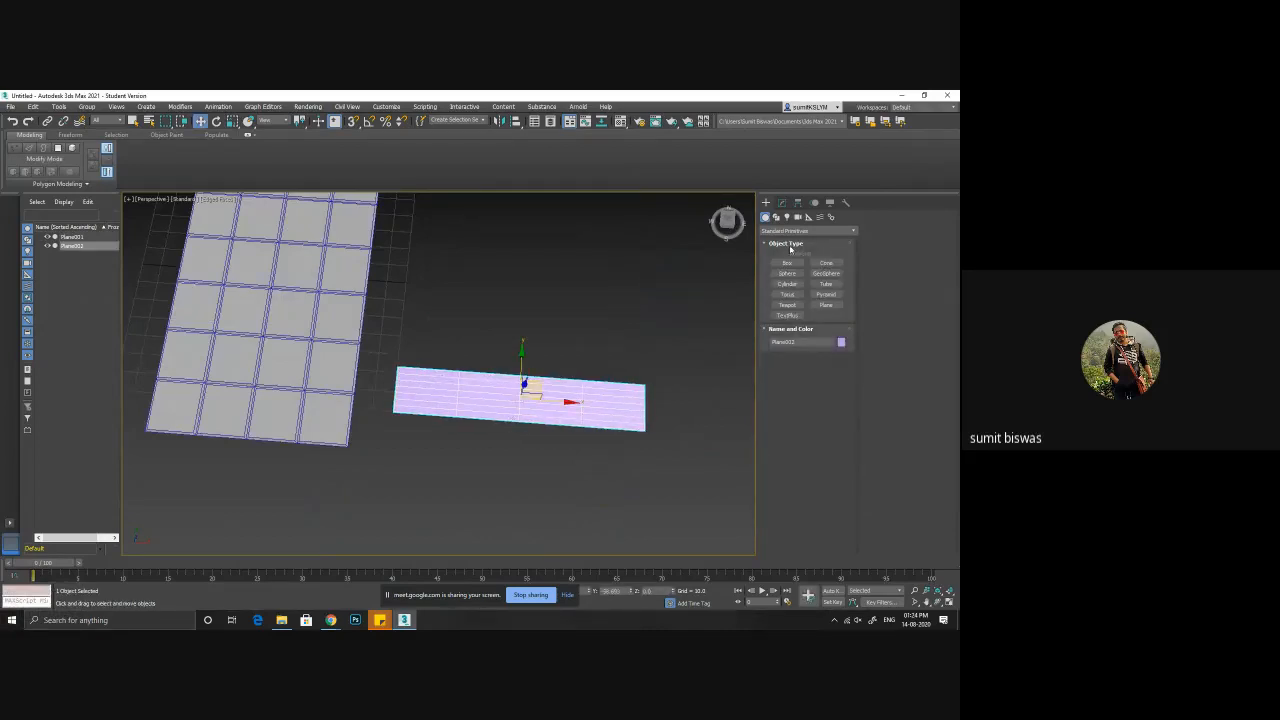
pyautogui.click(782, 203)
pyautogui.rightClick(838, 390)
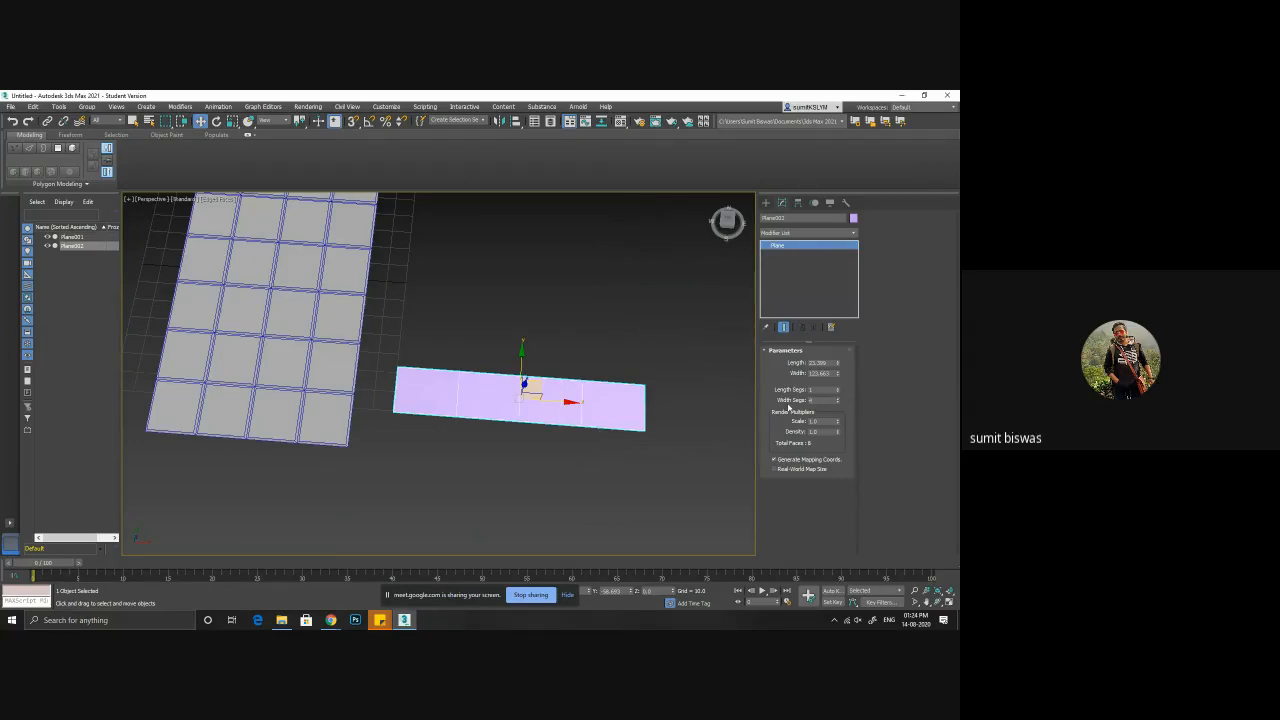
pyautogui.moveTo(539, 371)
pyautogui.keyDown('alt'); pyautogui.mouseDown(button='middle')
pyautogui.moveTo(597, 359)
pyautogui.moveTo(544, 361)
pyautogui.mouseUp(button='middle'); pyautogui.keyUp('alt')
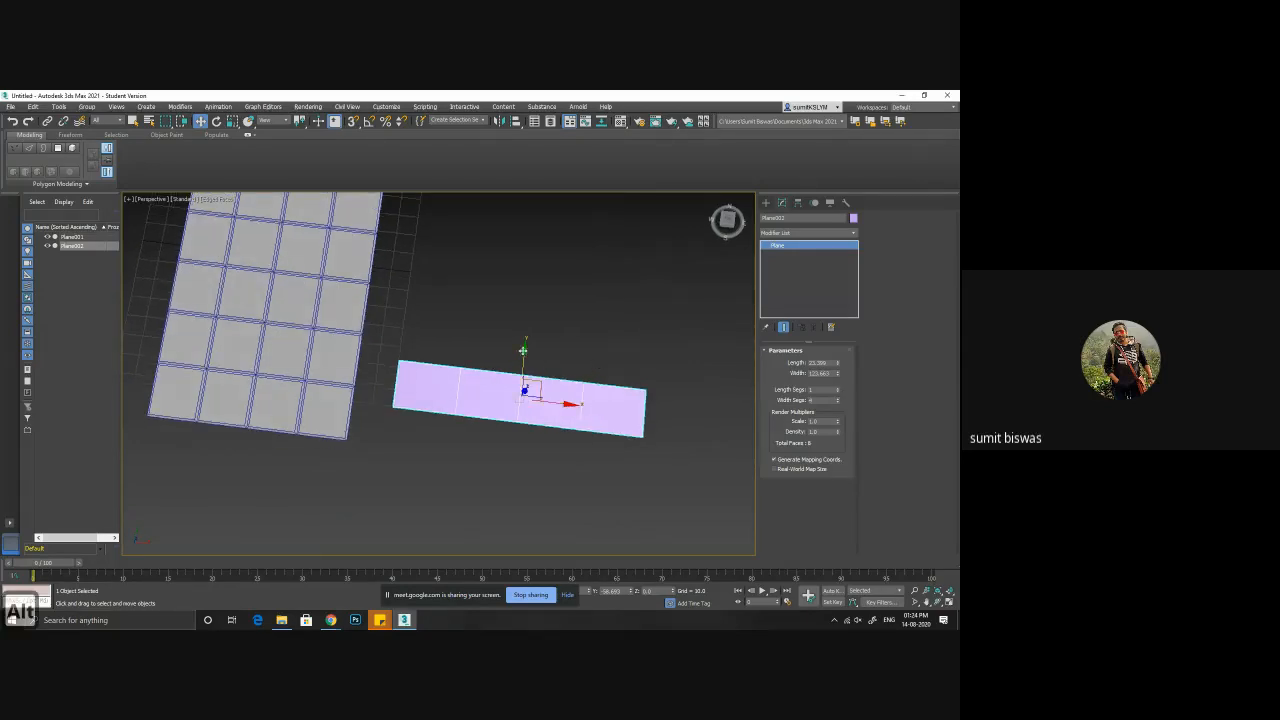
# - Turn snapping on and set it to snap to Vertex only, with Grid Points disabled
pyautogui.click(353, 121)
pyautogui.rightClick(353, 121)
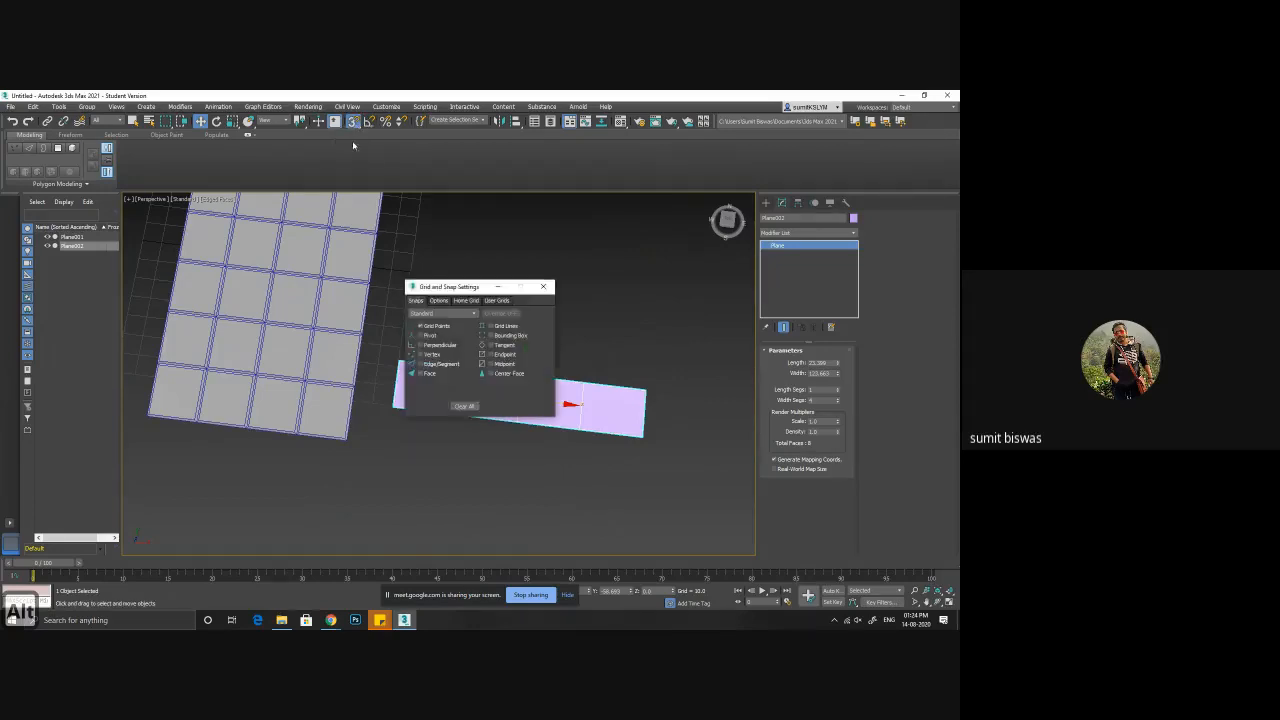
pyautogui.click(425, 354)
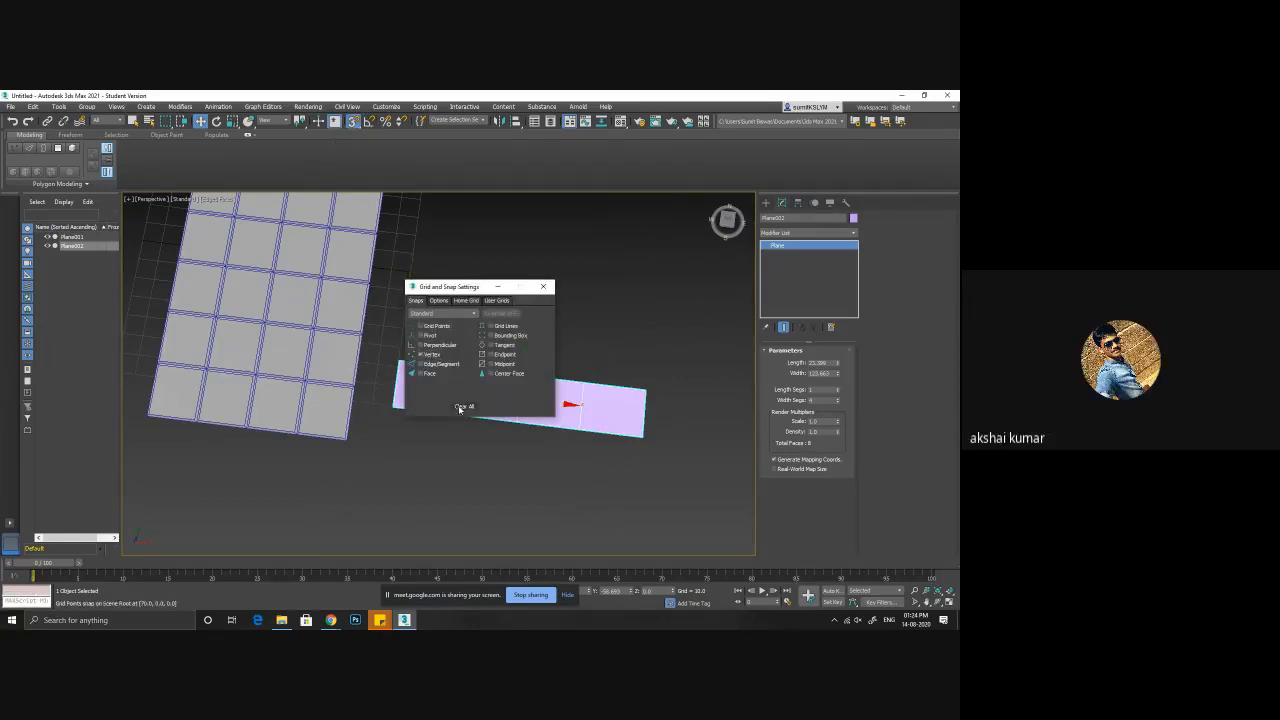
pyautogui.click(543, 287)
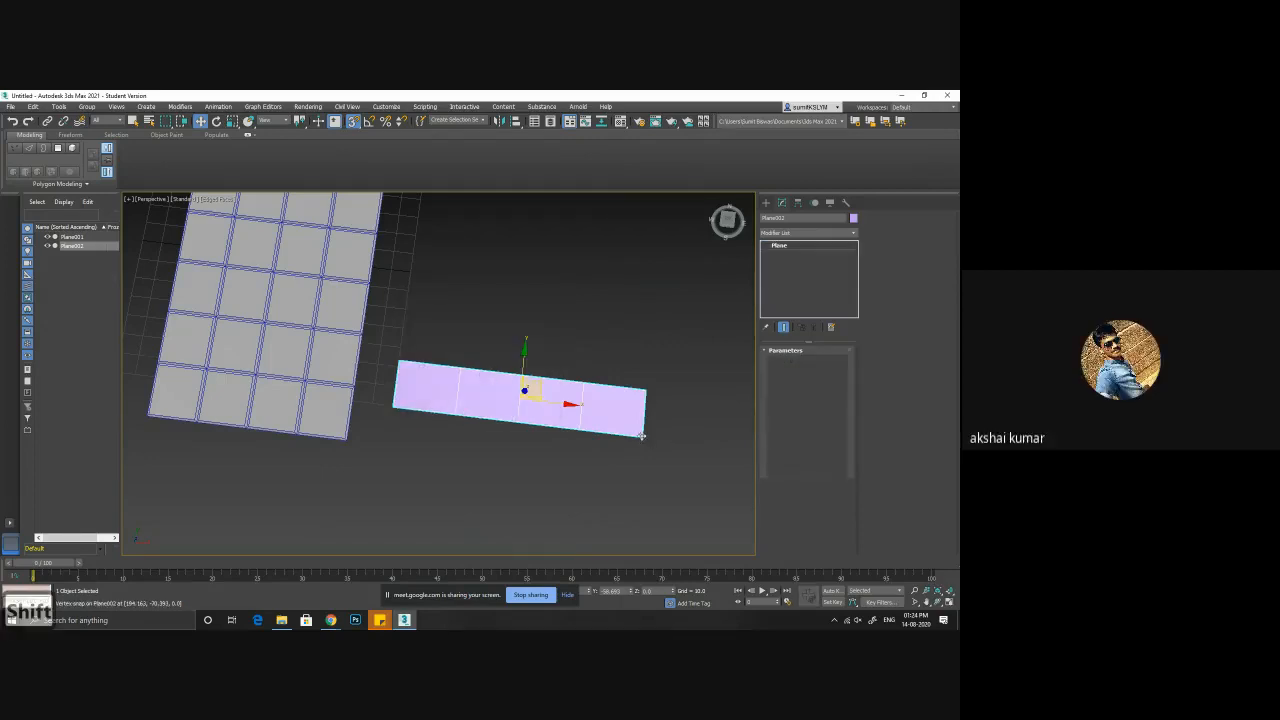
# - Clone the strip edge to edge with vertex snapping, making 6 copies that form a continuous sheet
pyautogui.keyDown('shift'); pyautogui.moveTo(642, 436); pyautogui.dragTo(645, 388); pyautogui.keyUp('shift')
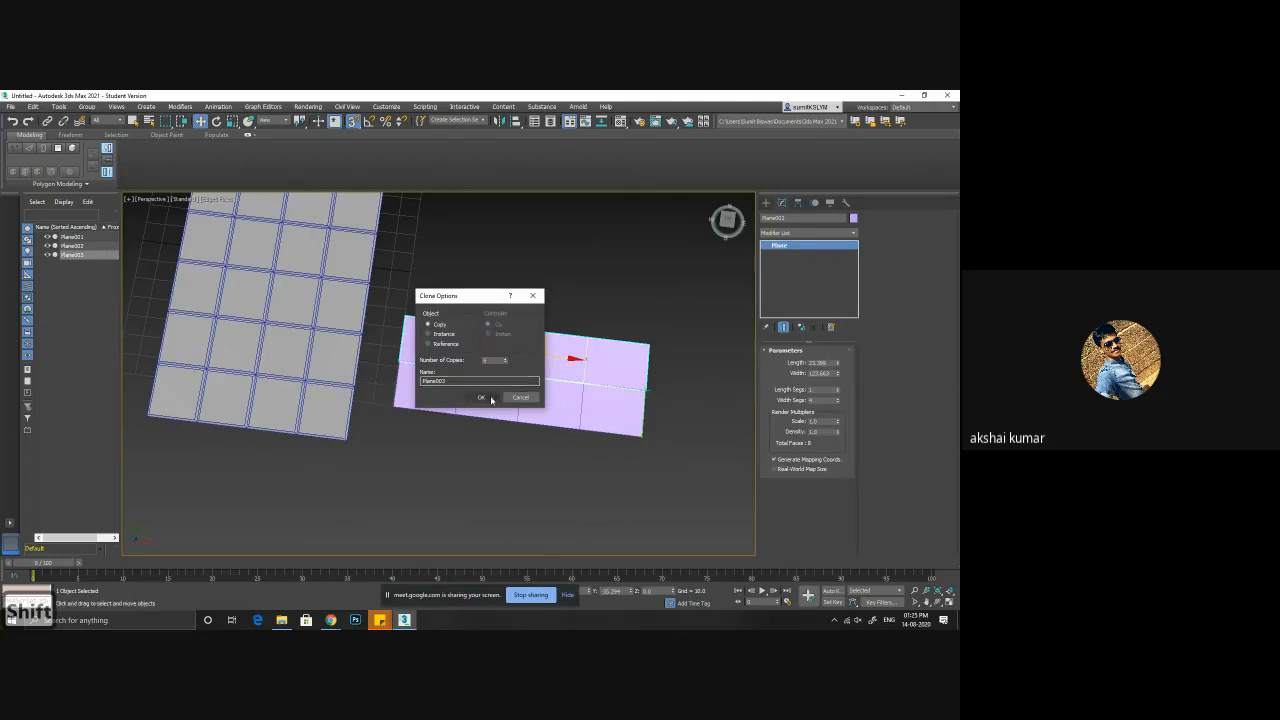
pyautogui.click(488, 398)
pyautogui.moveTo(583, 437)
pyautogui.keyDown('alt'); pyautogui.mouseDown(button='middle')
pyautogui.moveTo(497, 403)
pyautogui.moveTo(569, 398)
pyautogui.mouseUp(button='middle'); pyautogui.keyUp('alt')
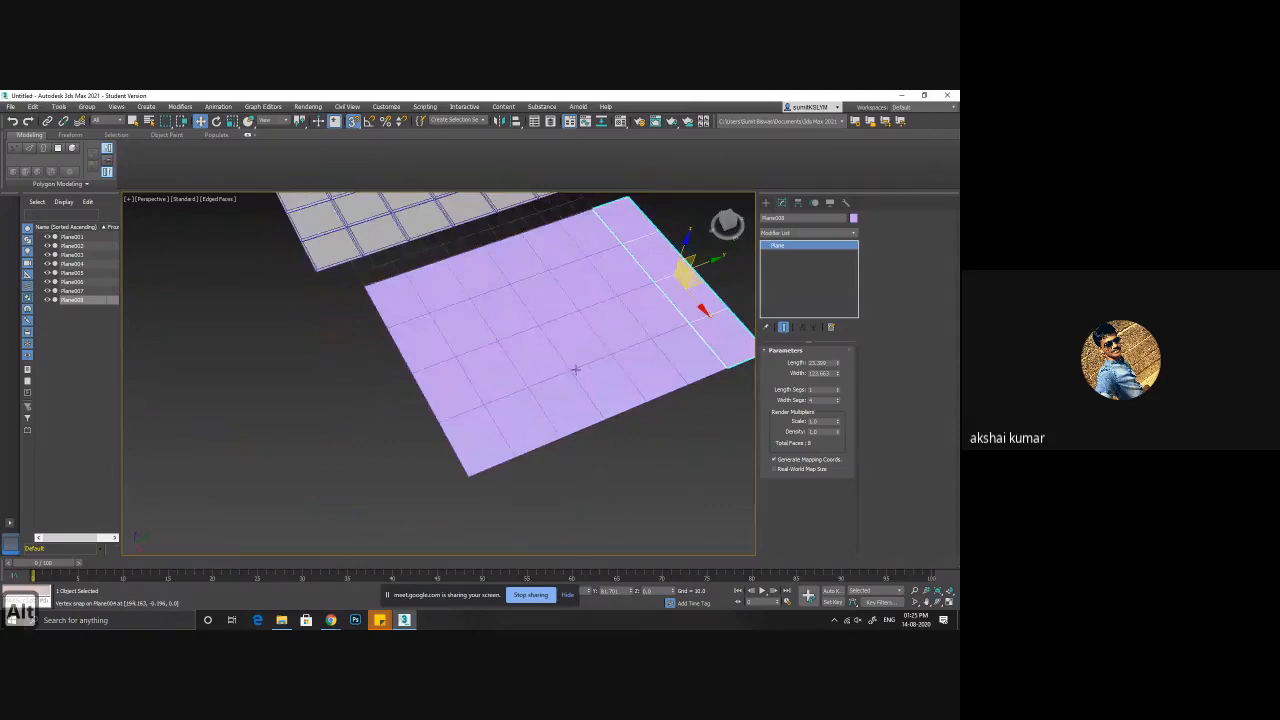
pyautogui.moveTo(629, 356); pyautogui.dragTo(703, 353, button='middle')
pyautogui.scroll(3, 628, 336)
pyautogui.scroll(-2, 600, 374)
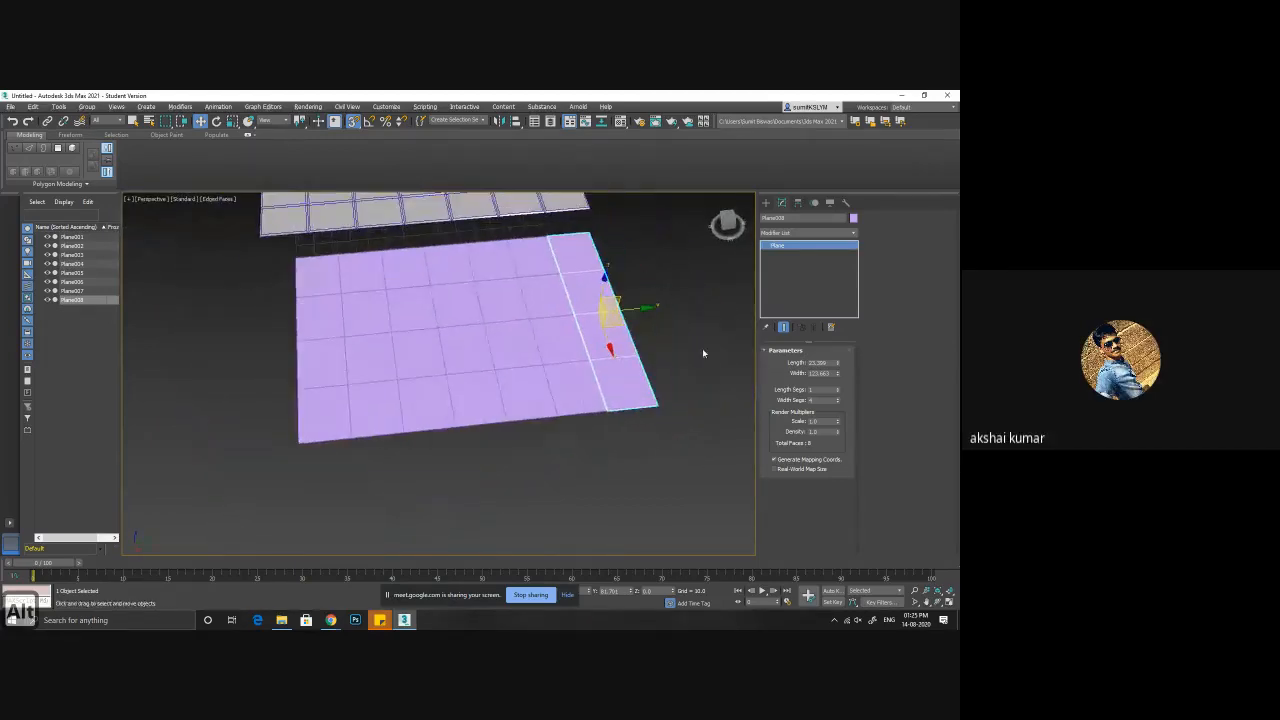
# - Select all seven plane strips and convert them to Editable Poly
pyautogui.rightClick(785, 260)
pyautogui.moveTo(218, 312); pyautogui.dragTo(743, 477)
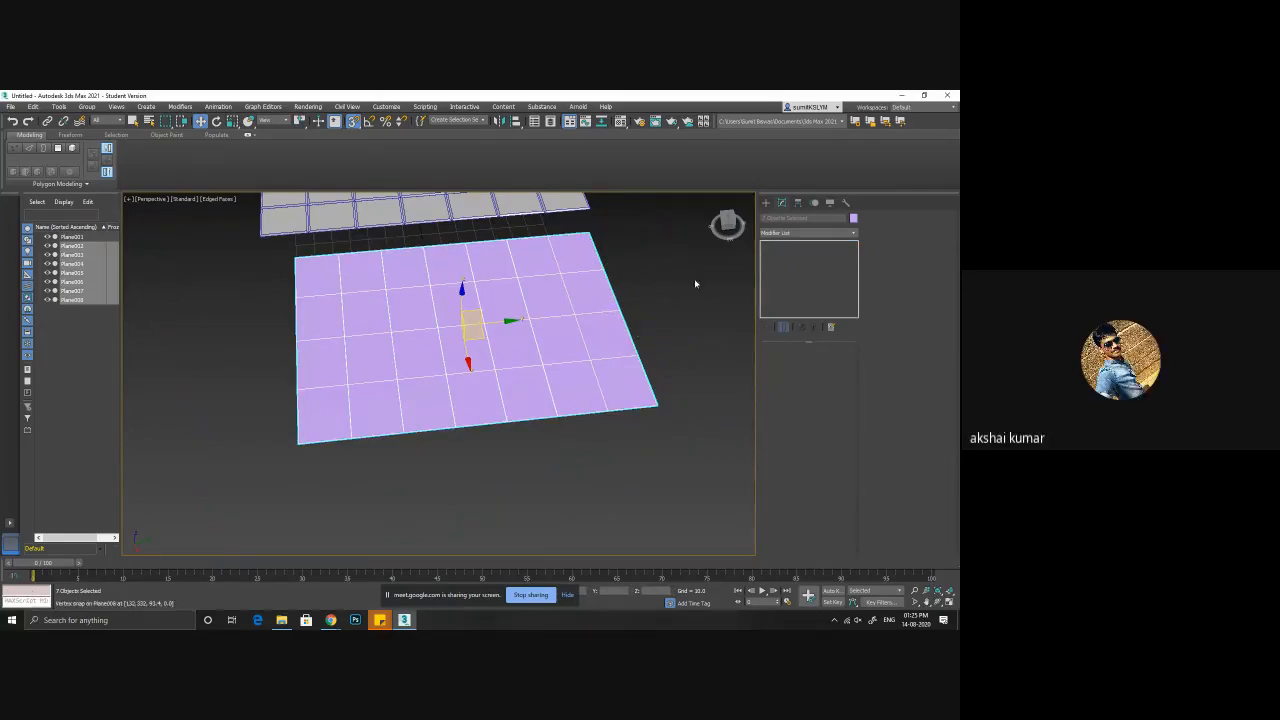
pyautogui.rightClick(517, 338)
pyautogui.moveTo(548, 439)
pyautogui.click(632, 446)
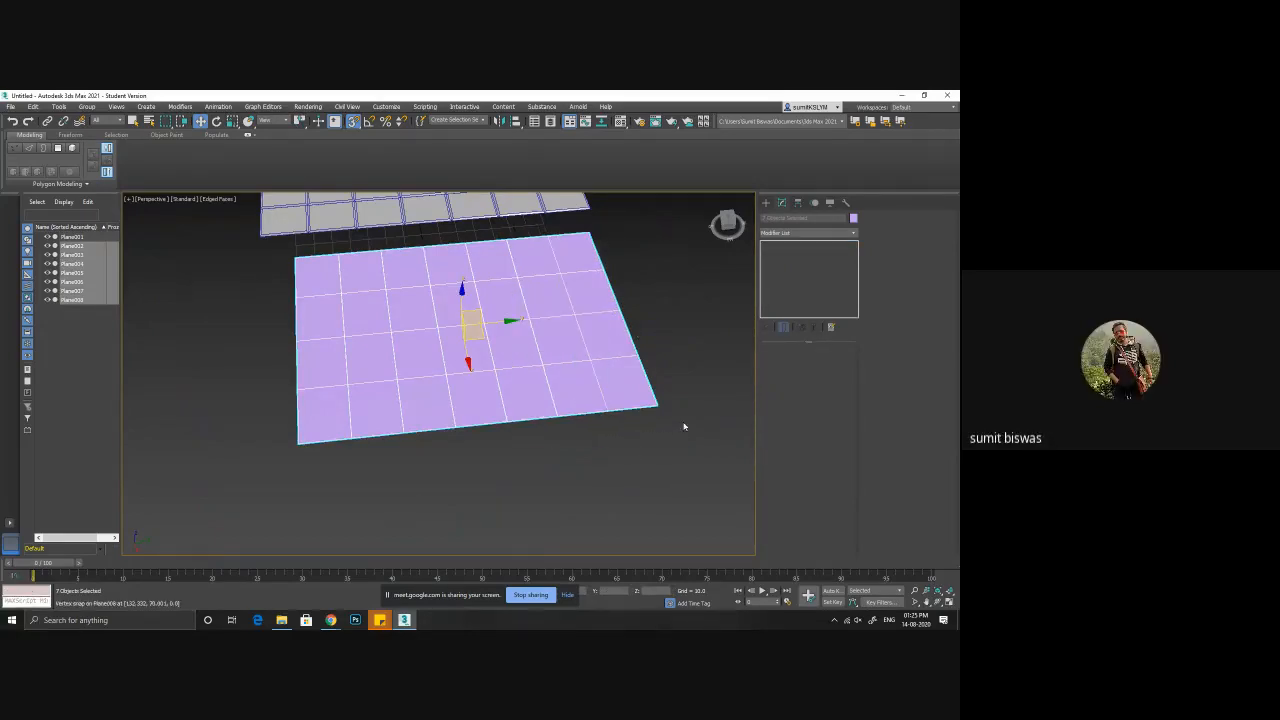
# - Raise the two outer cross edges of the end strip slightly in Z, undoing the first oversized move
pyautogui.click(600, 346)
pyautogui.keyDown('alt'); pyautogui.moveTo(663, 343); pyautogui.dragTo(597, 345, button='middle'); pyautogui.keyUp('alt')
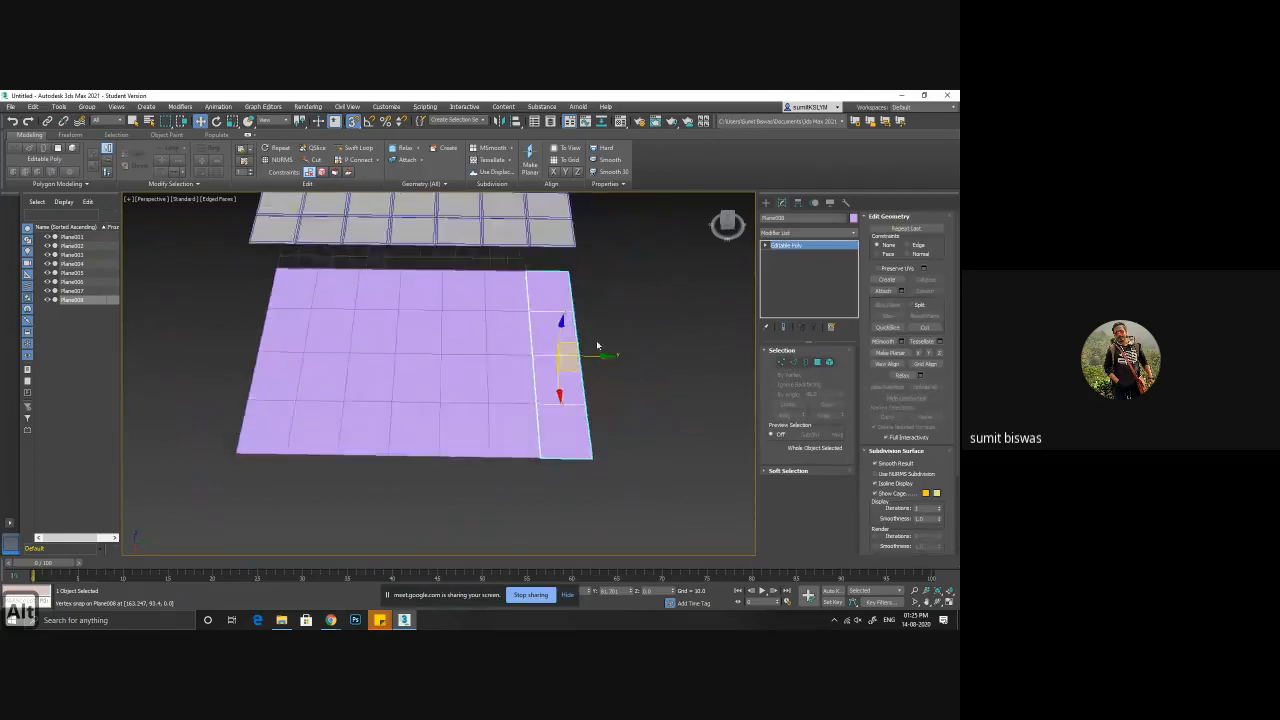
pyautogui.scroll(3, 597, 345)
pyautogui.click(794, 362)
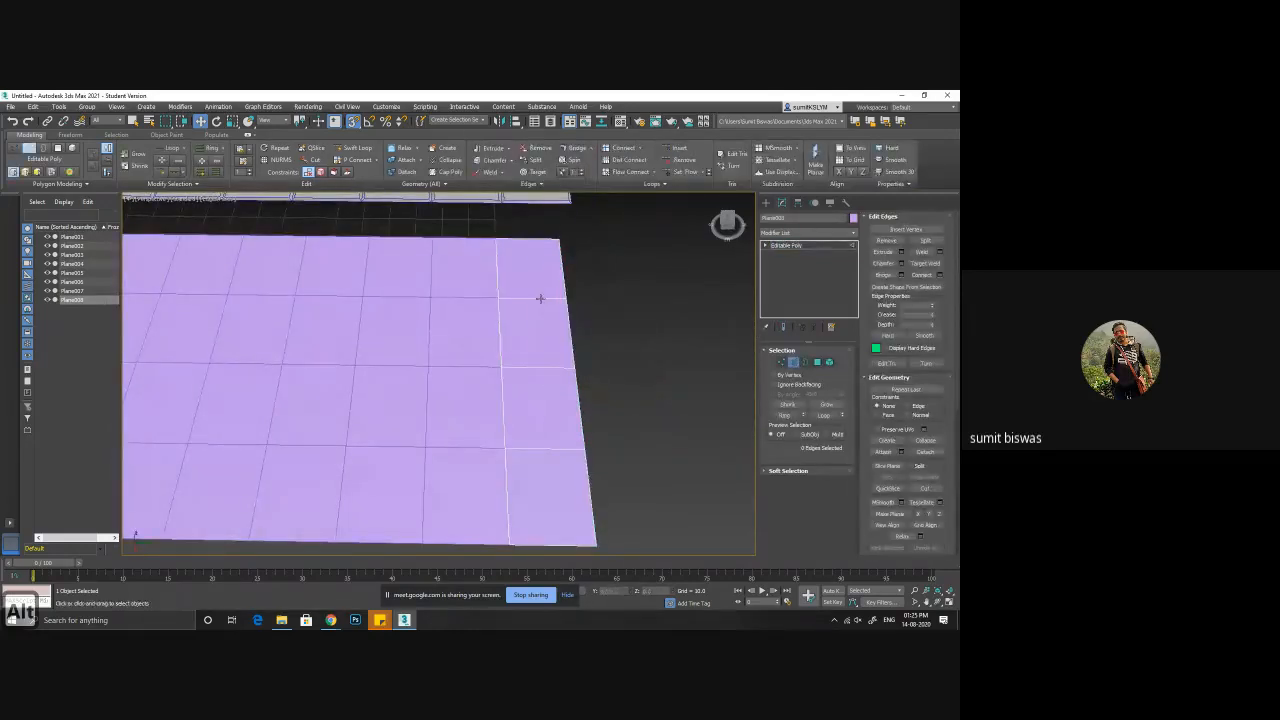
pyautogui.keyDown('ctrl'); pyautogui.click(542, 446); pyautogui.keyUp('ctrl')
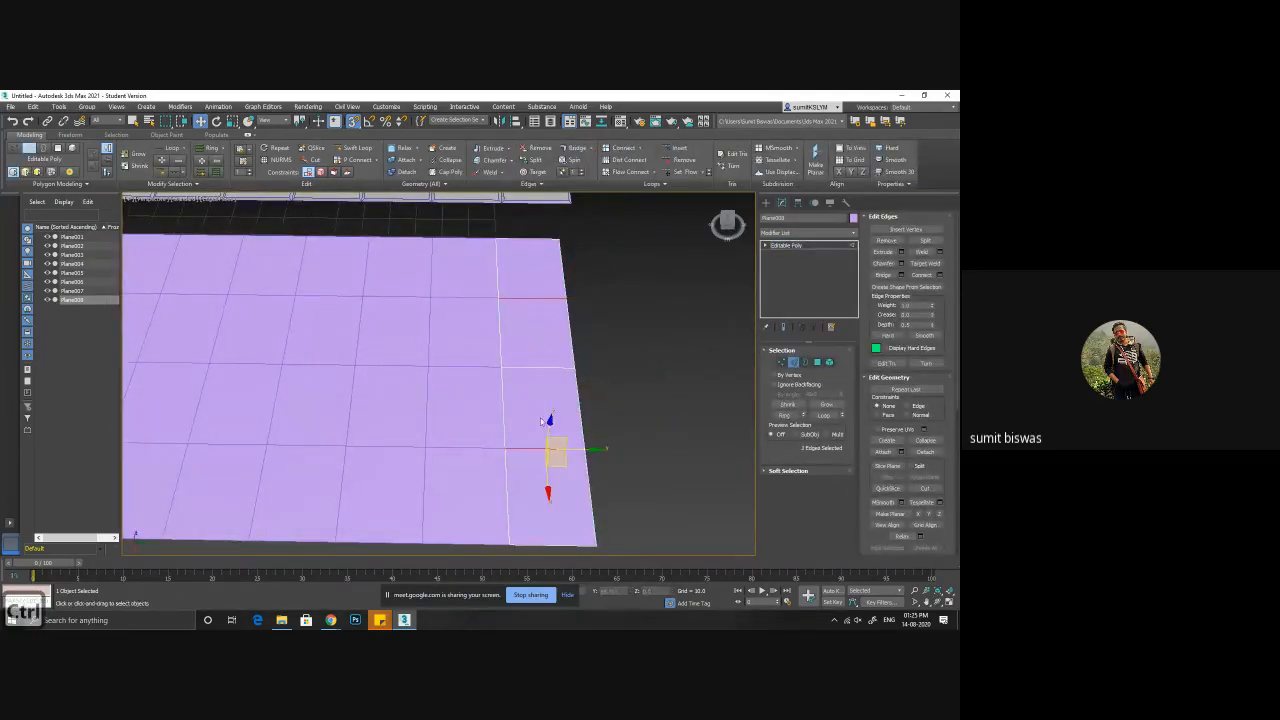
pyautogui.moveTo(549, 421); pyautogui.dragTo(550, 380)
pyautogui.hotkey('ctrl', 'z')
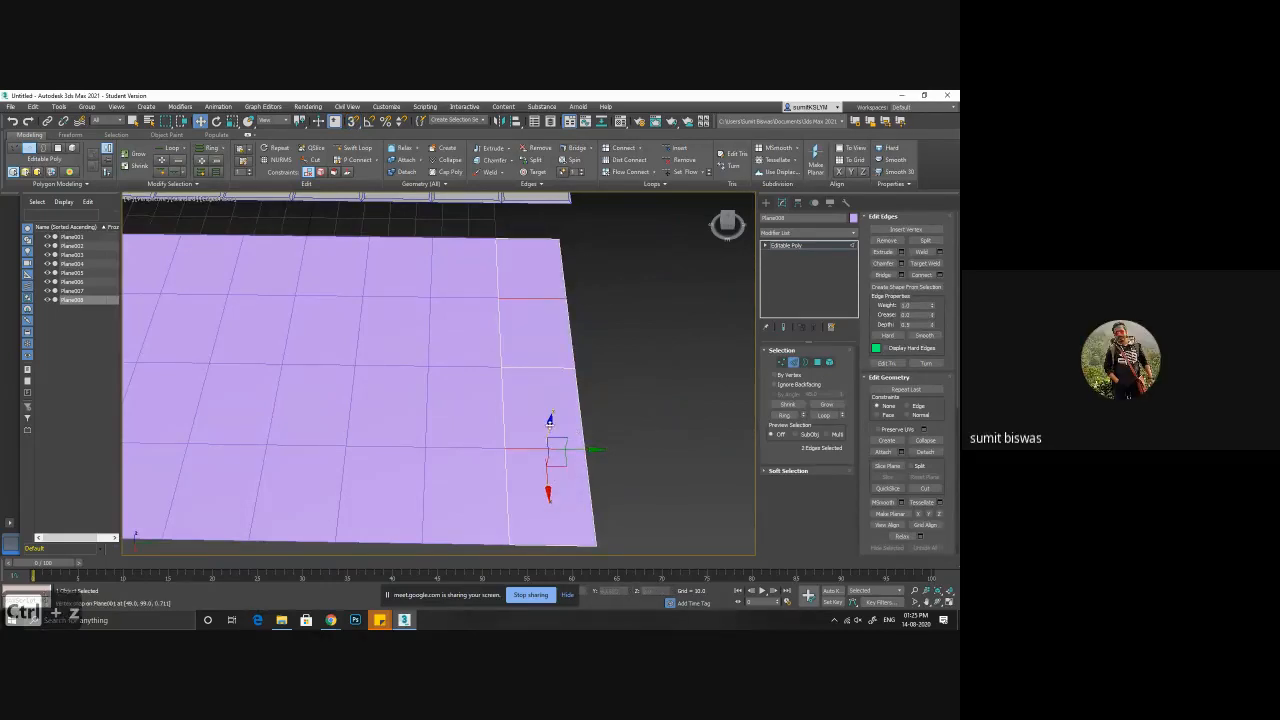
pyautogui.keyDown('alt'); pyautogui.moveTo(549, 421); pyautogui.dragTo(574, 381, button='middle'); pyautogui.keyUp('alt')
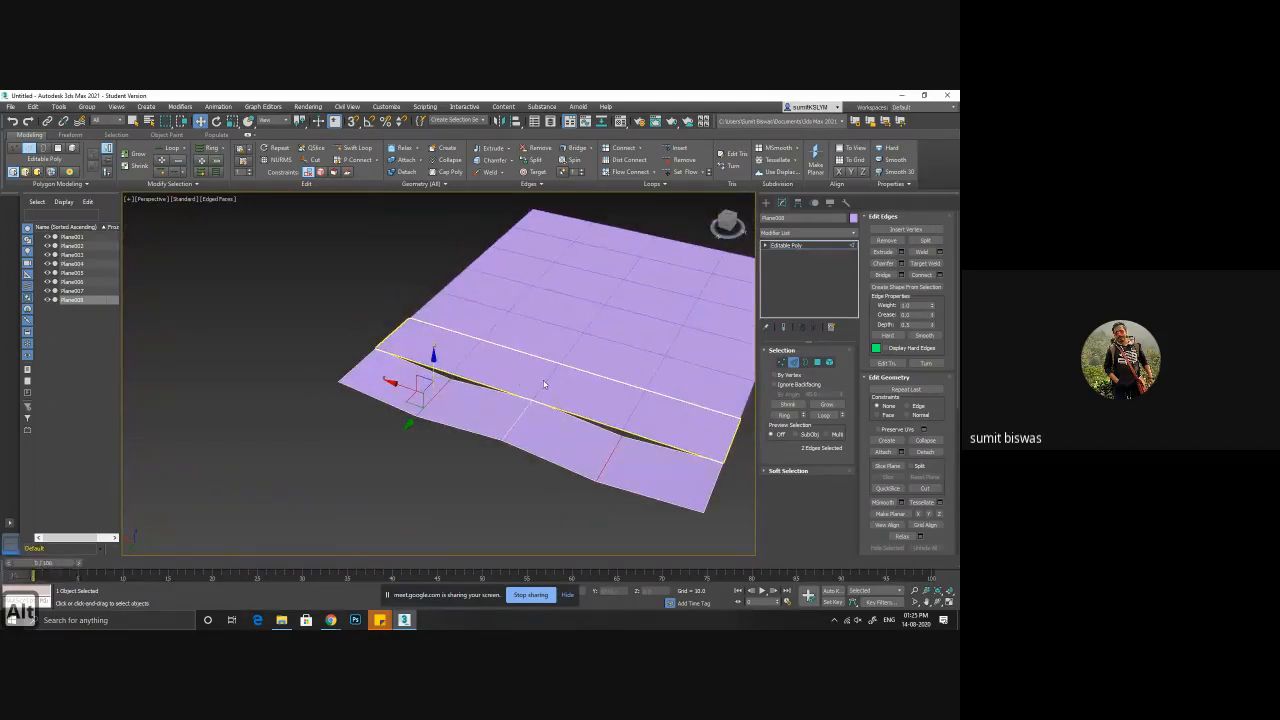
# - On the strip beside the raised end strip, lower the middle and two end cross edges slightly in Z
pyautogui.click(594, 388)
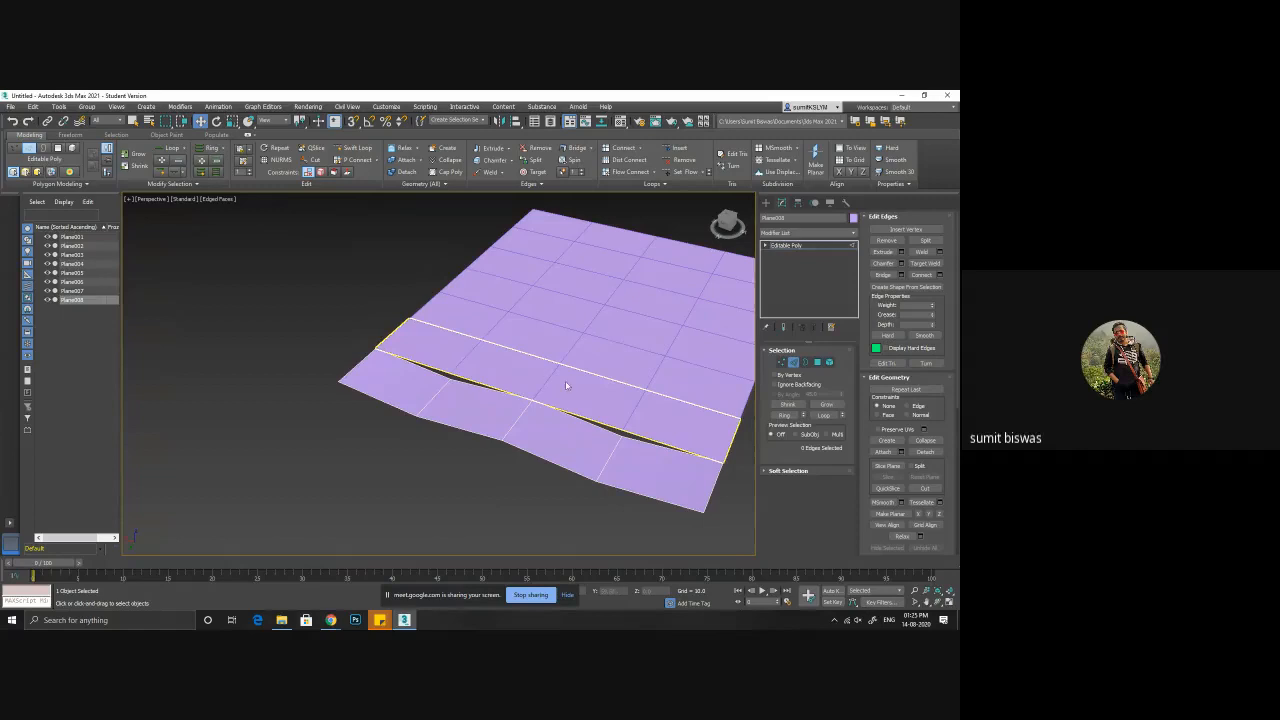
pyautogui.click(796, 365)
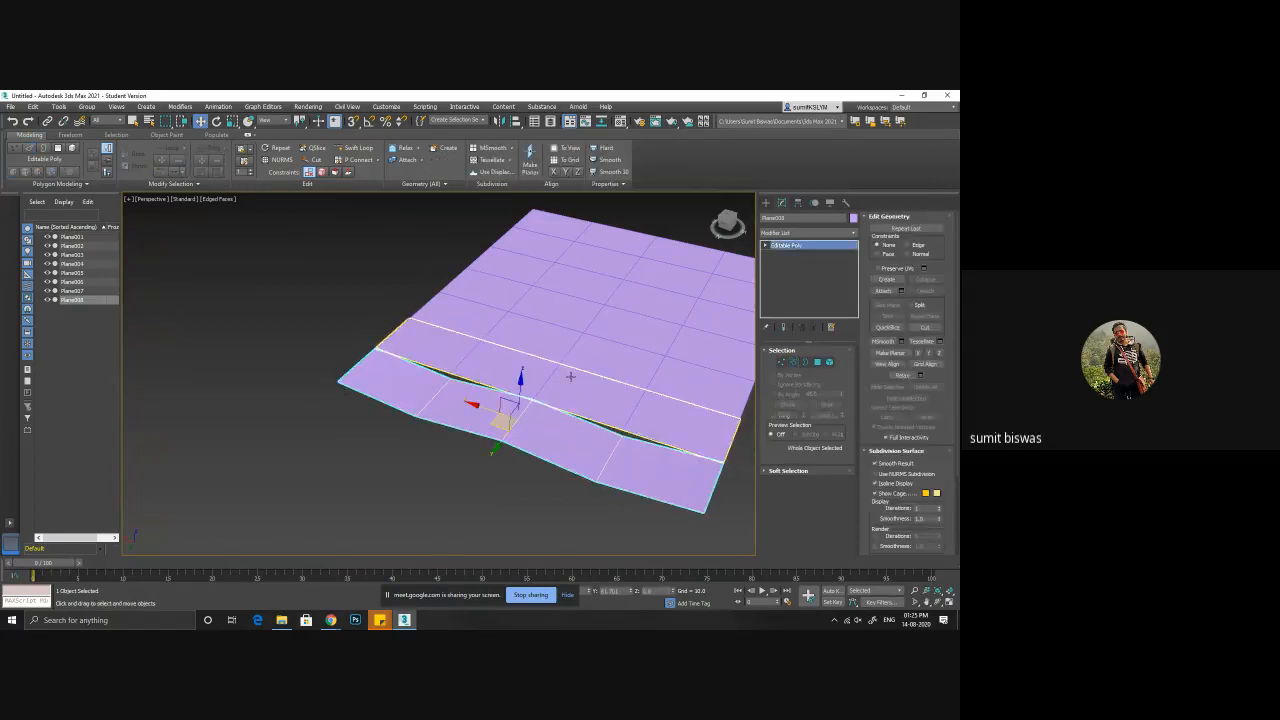
pyautogui.click(568, 375)
pyautogui.click(795, 365)
pyautogui.click(545, 381)
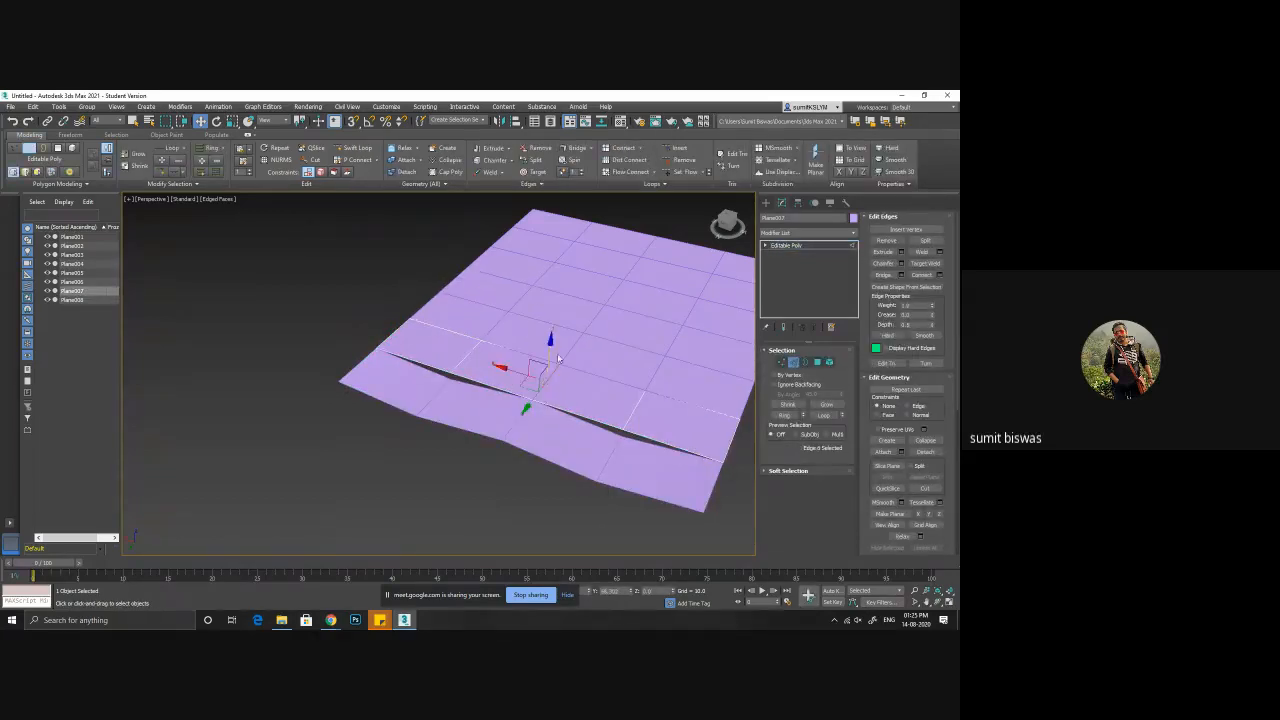
pyautogui.click(406, 333)
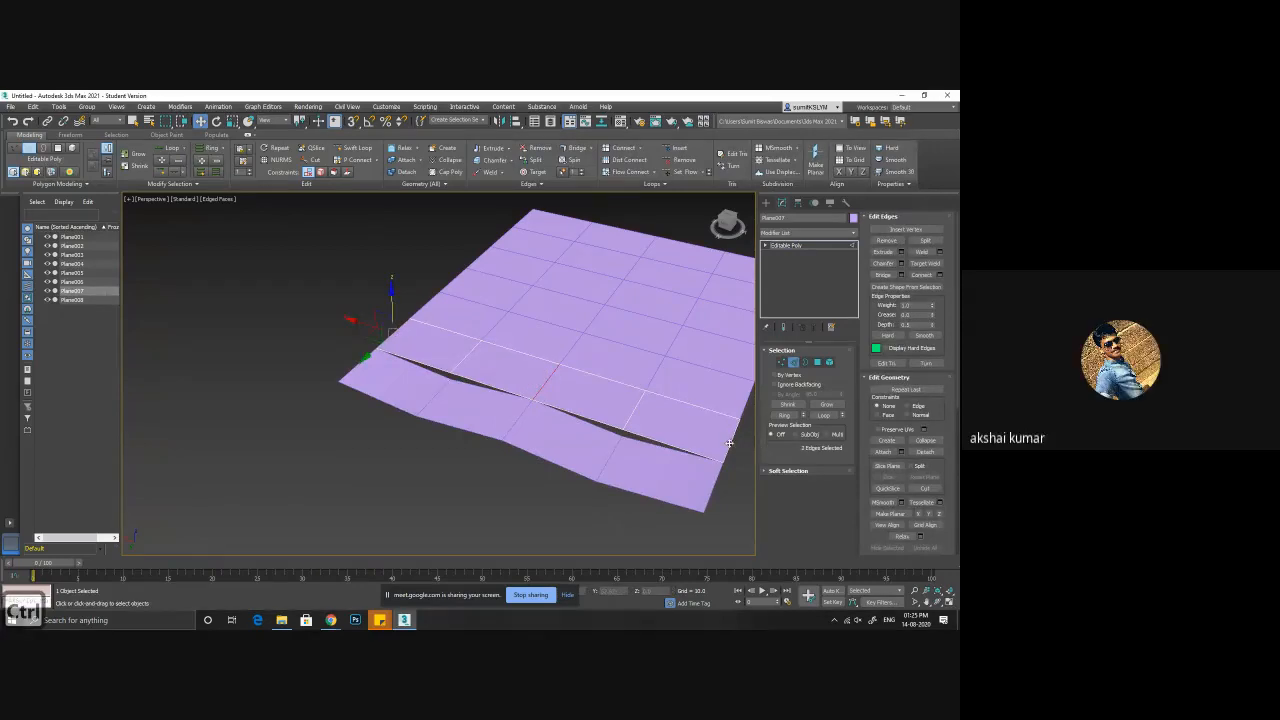
pyautogui.keyDown('ctrl'); pyautogui.click(571, 368); pyautogui.keyUp('ctrl')
pyautogui.moveTo(739, 408); pyautogui.dragTo(739, 412)
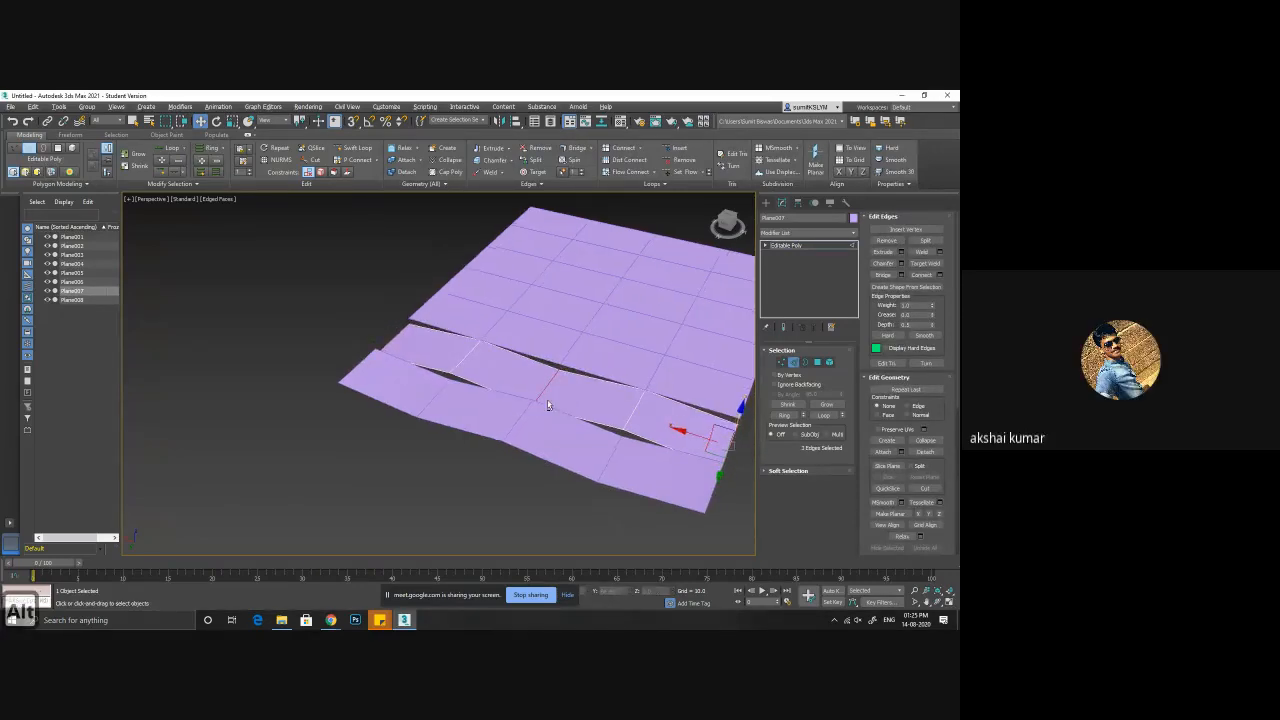
# - Delete the five remaining flat strips, keeping only the two strips with shifted edges
pyautogui.keyDown('alt'); pyautogui.moveTo(739, 412); pyautogui.dragTo(652, 400, button='middle'); pyautogui.keyUp('alt')
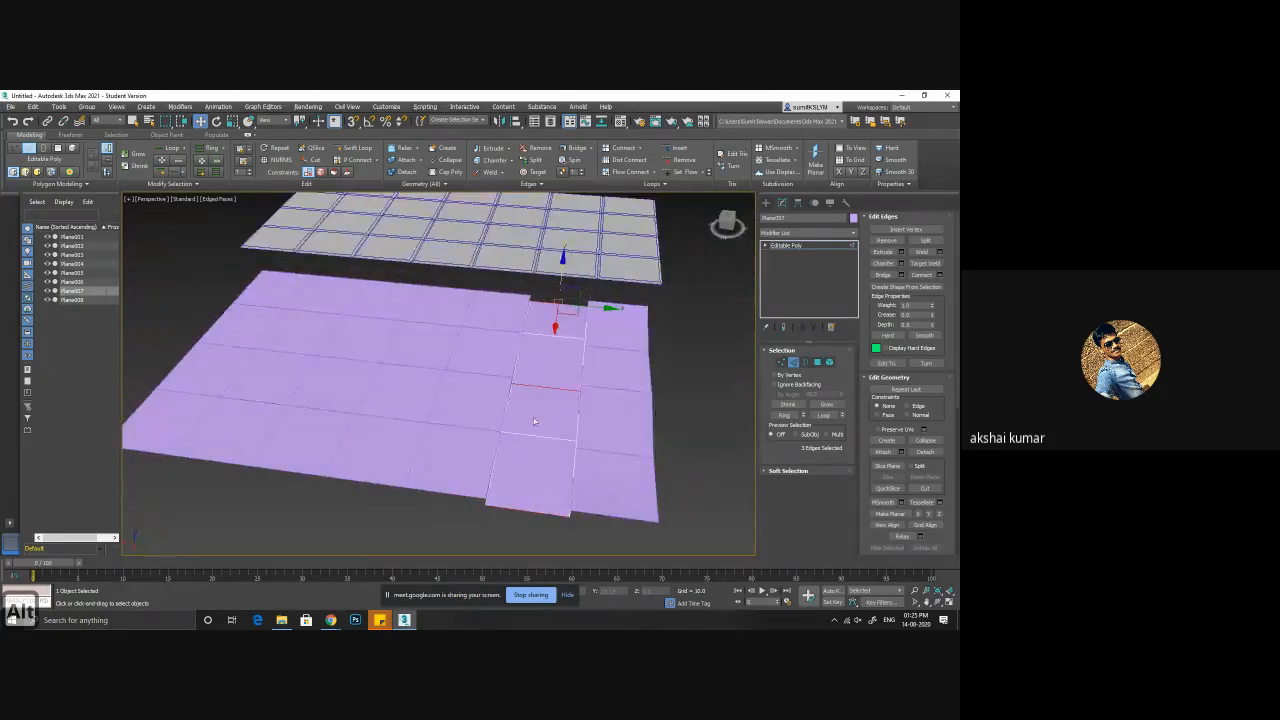
pyautogui.moveTo(285, 426); pyautogui.dragTo(378, 487)
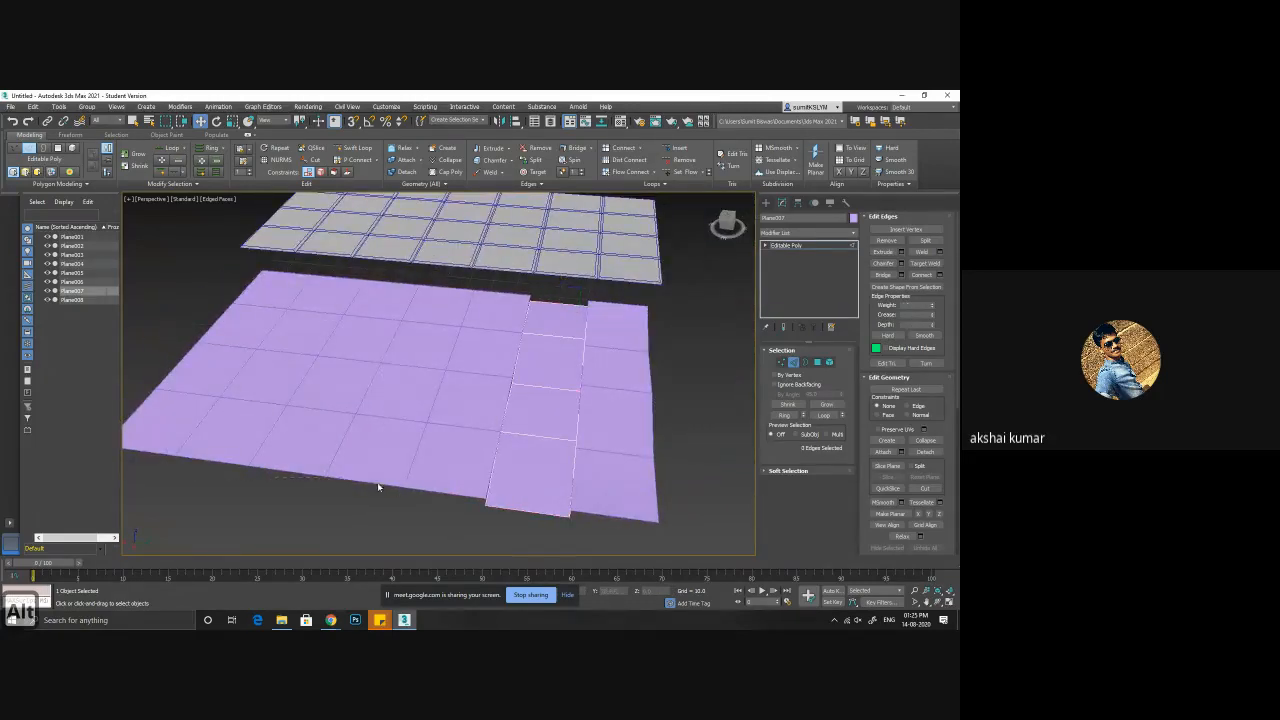
pyautogui.click(792, 364)
pyautogui.moveTo(163, 347); pyautogui.dragTo(431, 521)
pyautogui.press('Delete')
# - Clone the two bent strips as one copy, vertex-snapped beside the originals
pyautogui.keyDown('alt'); pyautogui.moveTo(426, 494); pyautogui.dragTo(520, 394, button='middle'); pyautogui.keyUp('alt')
pyautogui.click(473, 425)
pyautogui.keyDown('ctrl'); pyautogui.click(547, 441); pyautogui.keyUp('ctrl')
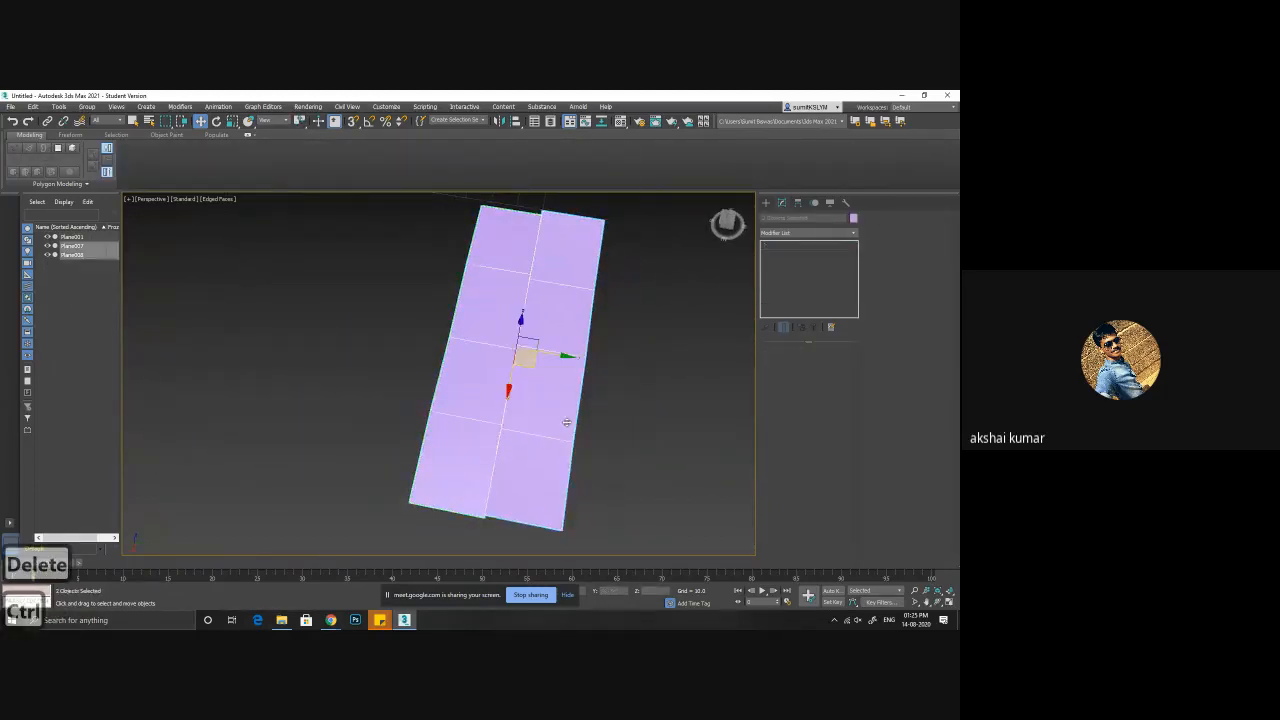
pyautogui.keyDown('alt'); pyautogui.moveTo(615, 344); pyautogui.dragTo(660, 325, button='middle'); pyautogui.keyUp('alt')
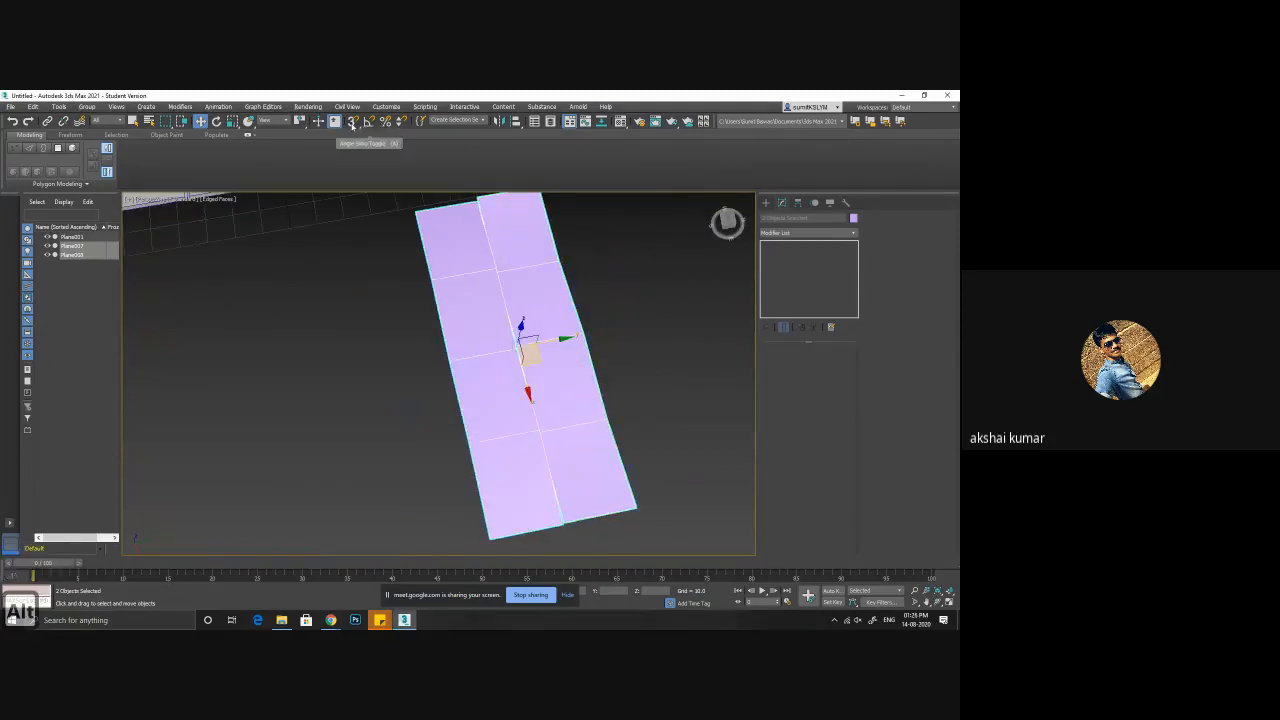
pyautogui.click(353, 121)
pyautogui.moveTo(553, 259)
pyautogui.keyDown('alt'); pyautogui.mouseDown(button='middle')
pyautogui.moveTo(611, 280)
pyautogui.moveTo(609, 303)
pyautogui.moveTo(606, 226)
pyautogui.moveTo(560, 262)
pyautogui.mouseUp(button='middle'); pyautogui.keyUp('alt')
pyautogui.press('shift')
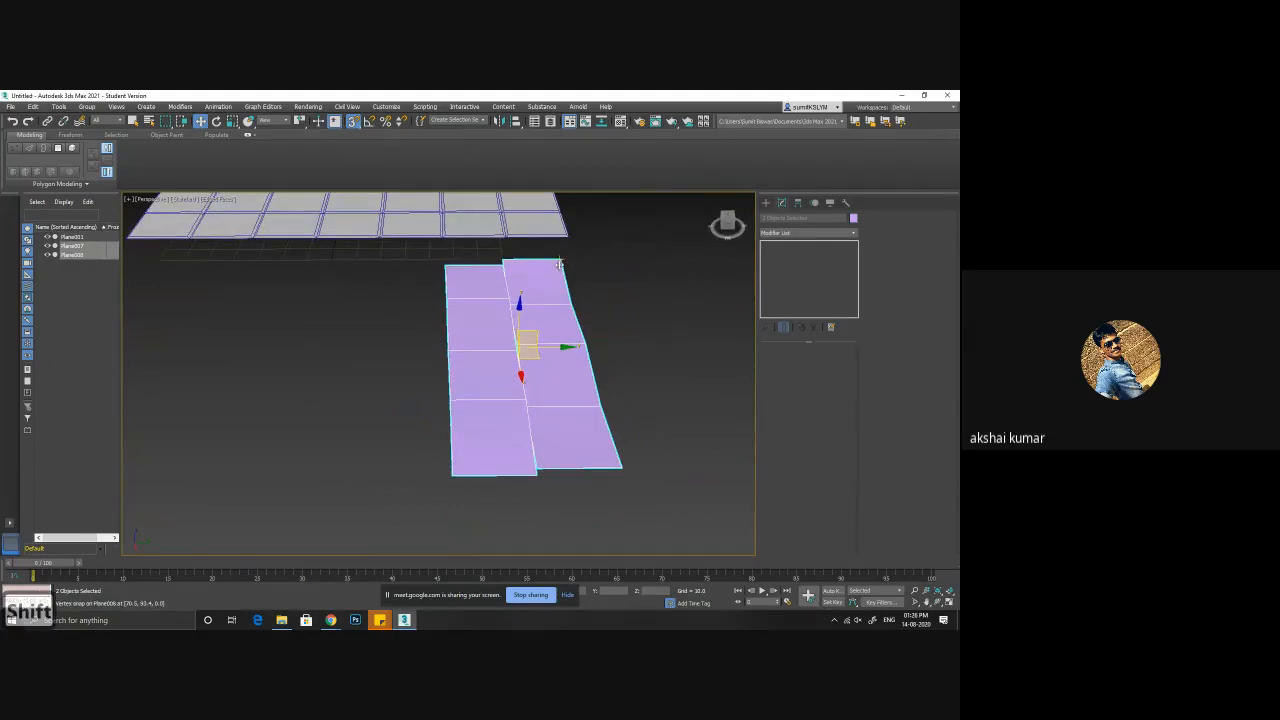
pyautogui.moveTo(558, 262)
pyautogui.keyDown('shift'); pyautogui.mouseDown()
pyautogui.moveTo(417, 266)
pyautogui.moveTo(447, 252)
pyautogui.moveTo(444, 269)
pyautogui.mouseUp(); pyautogui.keyUp('shift')
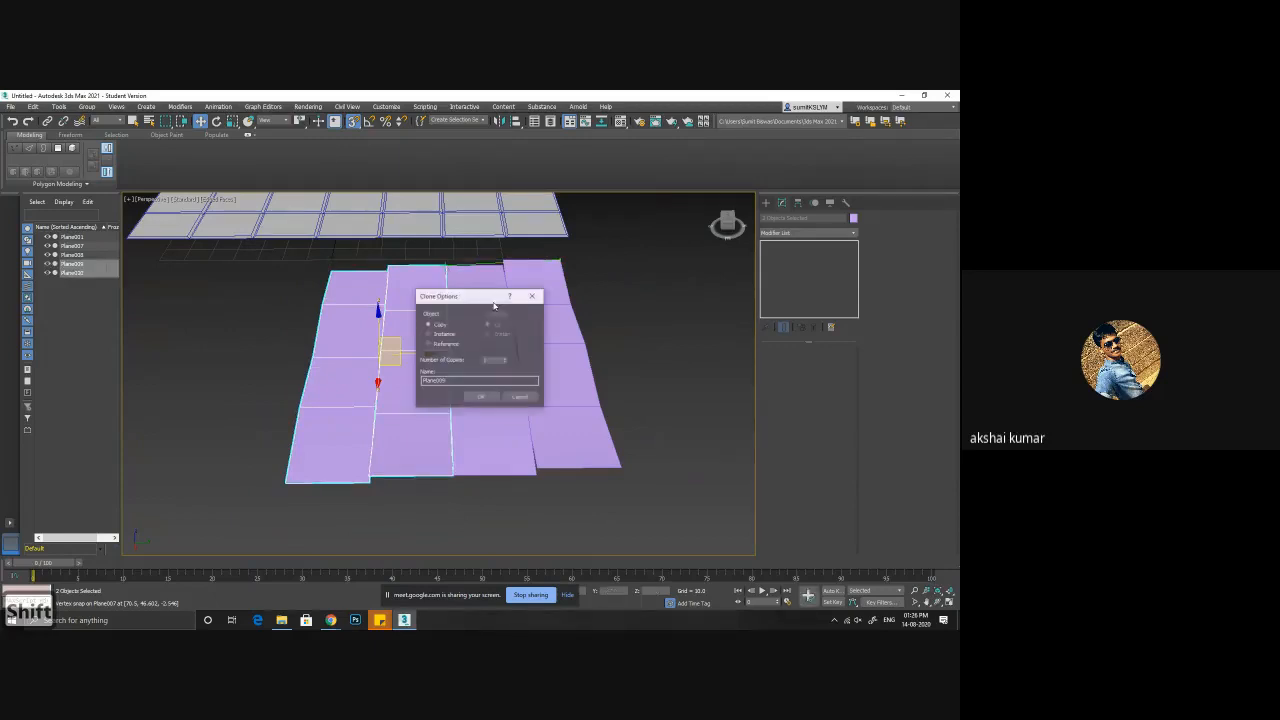
pyautogui.click(485, 397)
# - Select all four bent strips for rotation
pyautogui.moveTo(634, 369)
pyautogui.keyDown('alt'); pyautogui.mouseDown(button='middle')
pyautogui.moveTo(560, 366)
pyautogui.moveTo(548, 352)
pyautogui.moveTo(677, 351)
pyautogui.moveTo(692, 376)
pyautogui.moveTo(619, 414)
pyautogui.mouseUp(button='middle'); pyautogui.keyUp('alt')
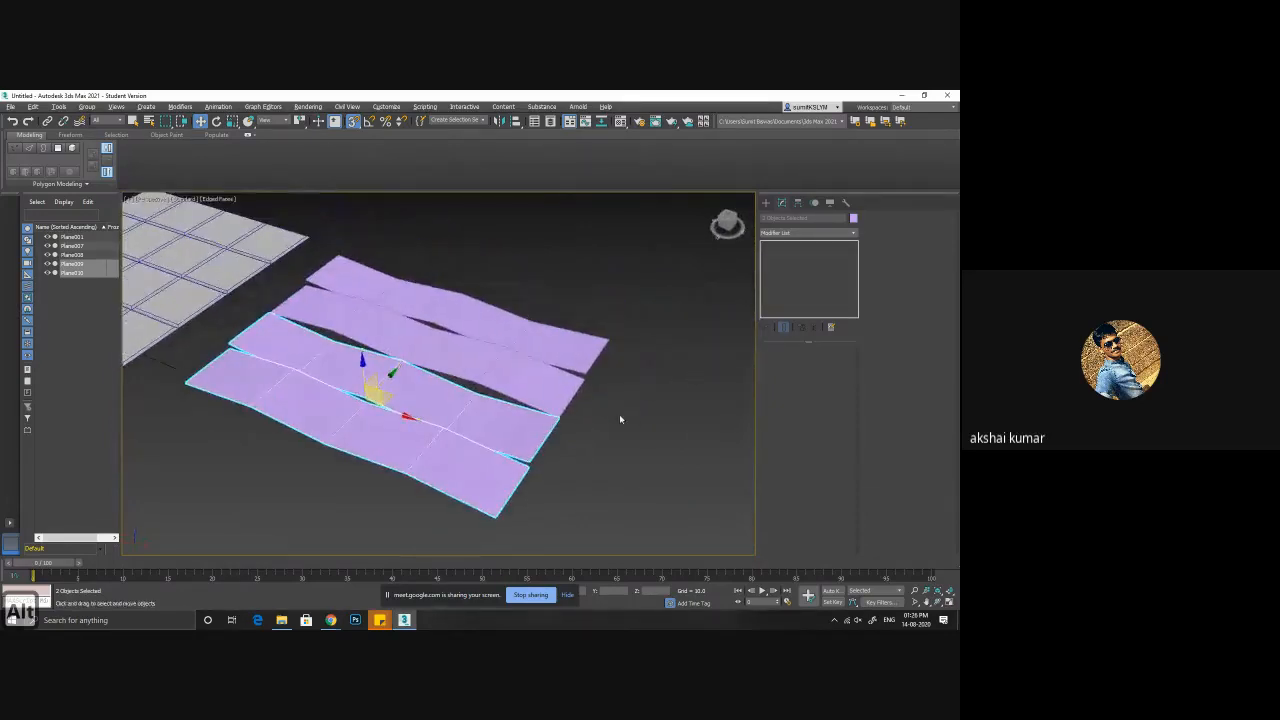
pyautogui.keyDown('ctrl'); pyautogui.click(562, 350); pyautogui.keyUp('ctrl')
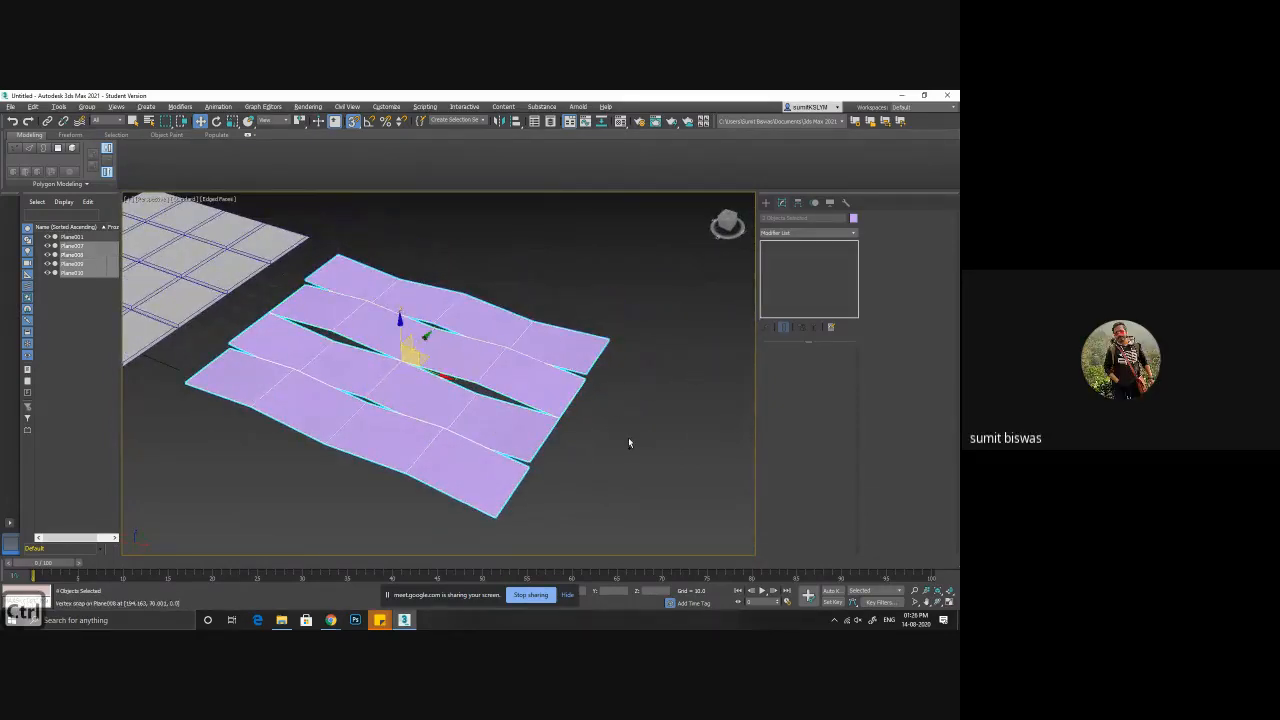
pyautogui.press('e')
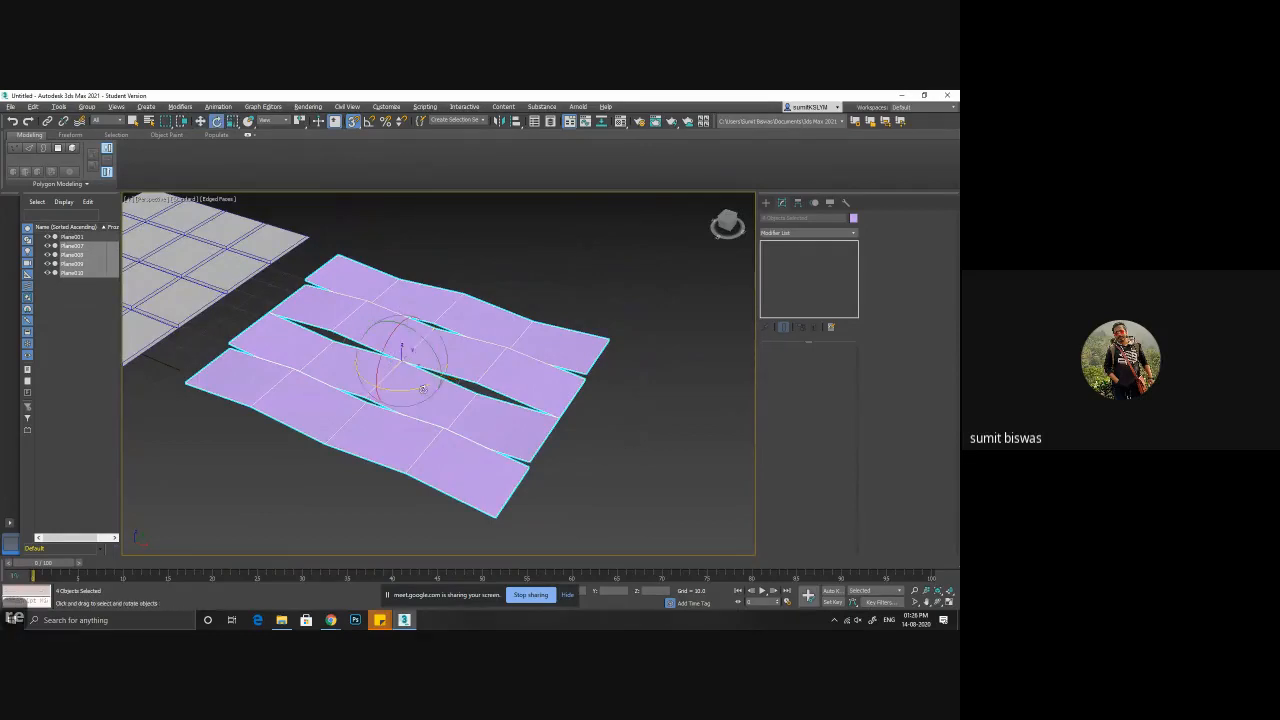
pyautogui.keyDown('shift'); pyautogui.moveTo(420, 386); pyautogui.dragTo(331, 401); pyautogui.keyUp('shift')
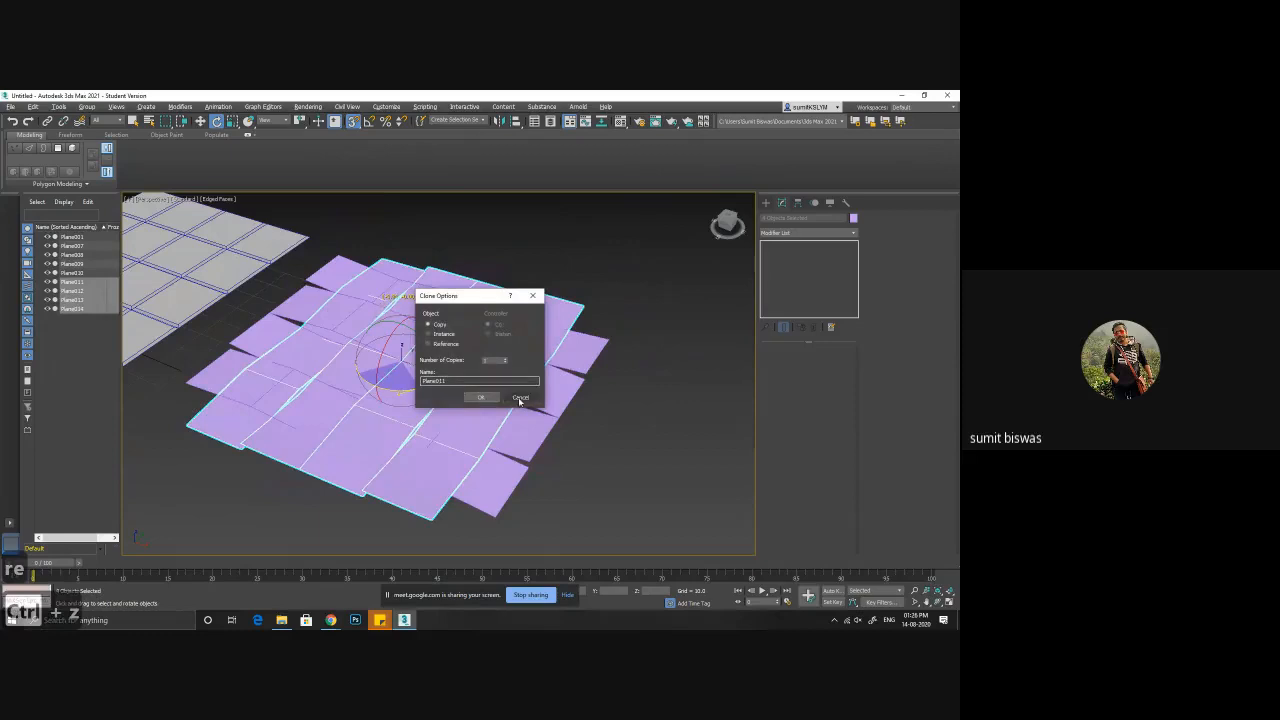
pyautogui.click(517, 397)
pyautogui.hotkey('ctrl', 'z')
# - Turn angle snap on and clone the four strips rotated crosswise over the originals
pyautogui.click(369, 121)
pyautogui.keyDown('shift'); pyautogui.moveTo(420, 386); pyautogui.dragTo(374, 404); pyautogui.keyUp('shift')
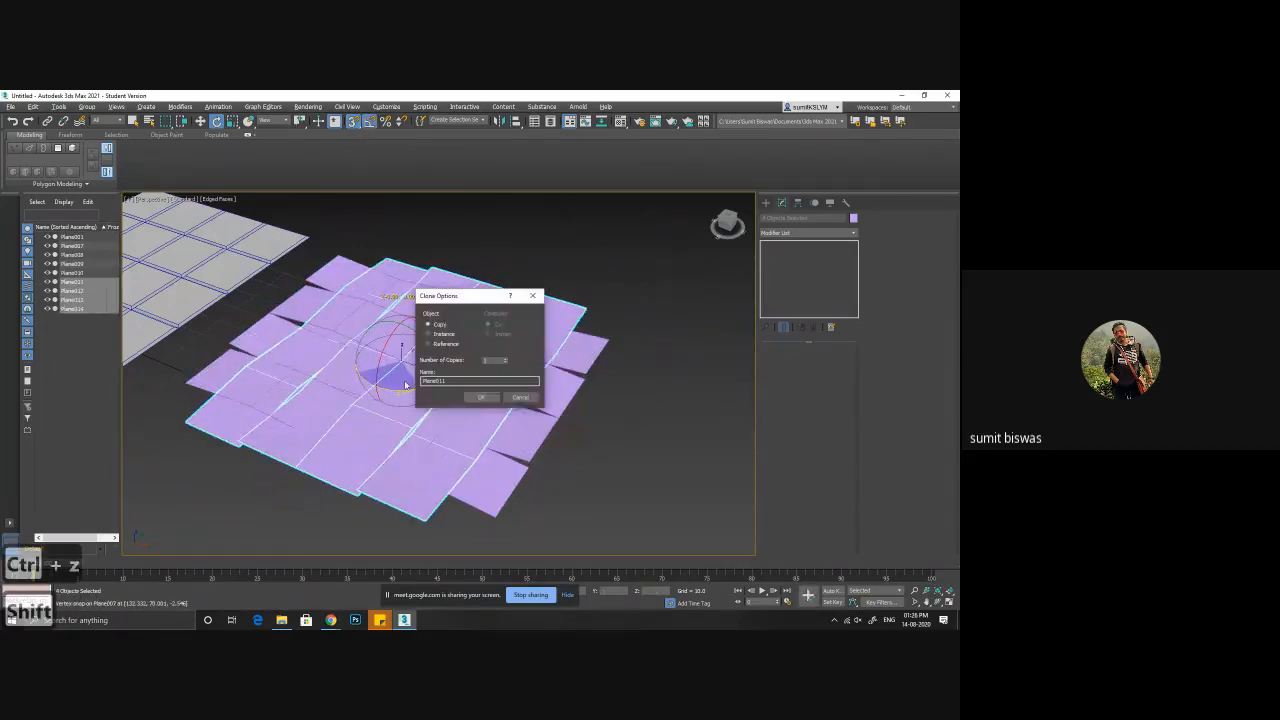
pyautogui.click(482, 394)
# - Mirror the four crosswise strips about the X axis with No Clone
pyautogui.moveTo(603, 421)
pyautogui.keyDown('alt'); pyautogui.mouseDown(button='middle')
pyautogui.moveTo(604, 449)
pyautogui.moveTo(546, 418)
pyautogui.moveTo(552, 392)
pyautogui.moveTo(626, 409)
pyautogui.mouseUp(button='middle'); pyautogui.keyUp('alt')
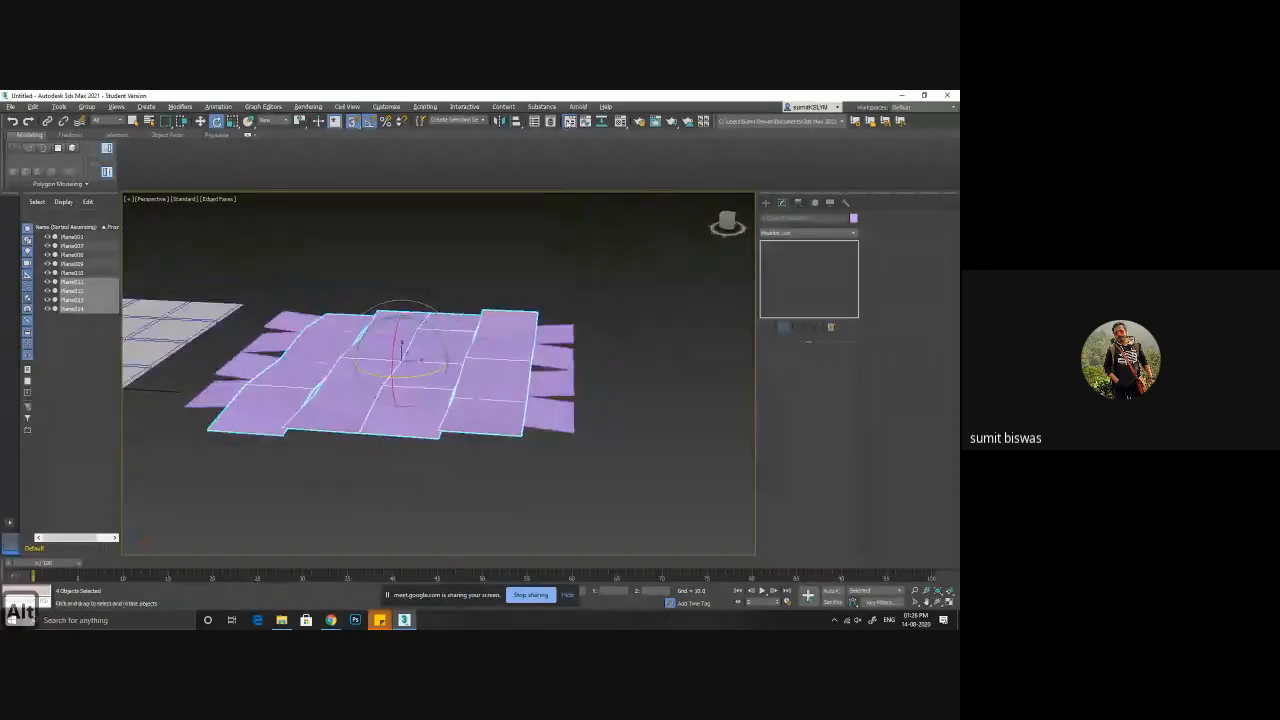
pyautogui.click(501, 121)
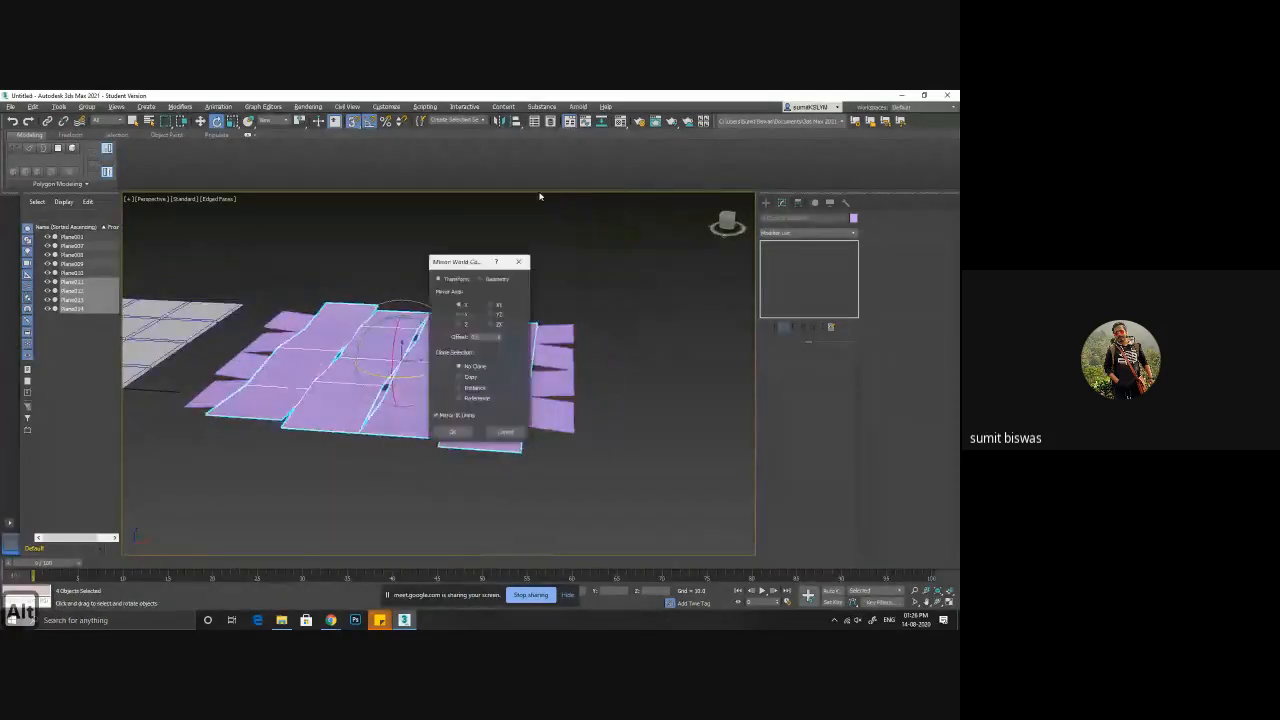
pyautogui.click(453, 432)
# - Delete two of the four crosswise strips
pyautogui.keyDown('alt'); pyautogui.moveTo(565, 432); pyautogui.dragTo(557, 472, button='middle'); pyautogui.keyUp('alt')
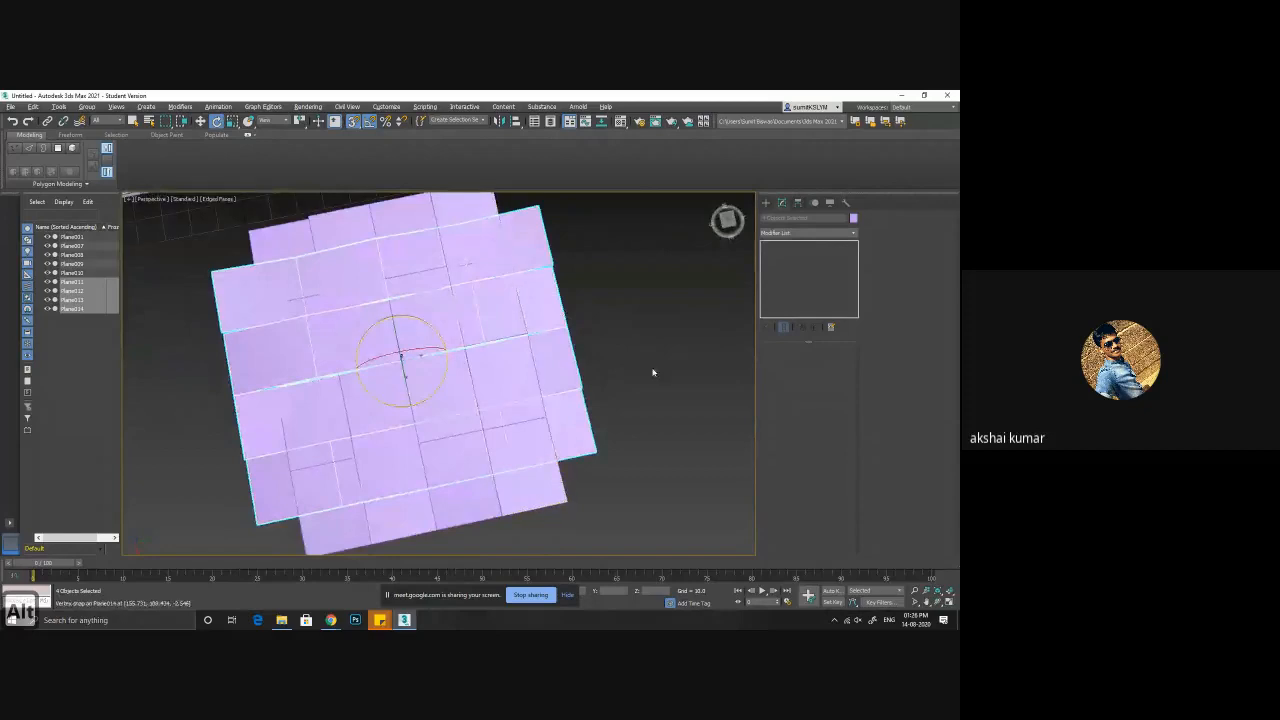
pyautogui.click(610, 345)
pyautogui.keyDown('alt'); pyautogui.moveTo(603, 340); pyautogui.dragTo(617, 324, button='middle'); pyautogui.keyUp('alt')
pyautogui.keyDown('ctrl'); pyautogui.click(612, 372); pyautogui.keyUp('ctrl')
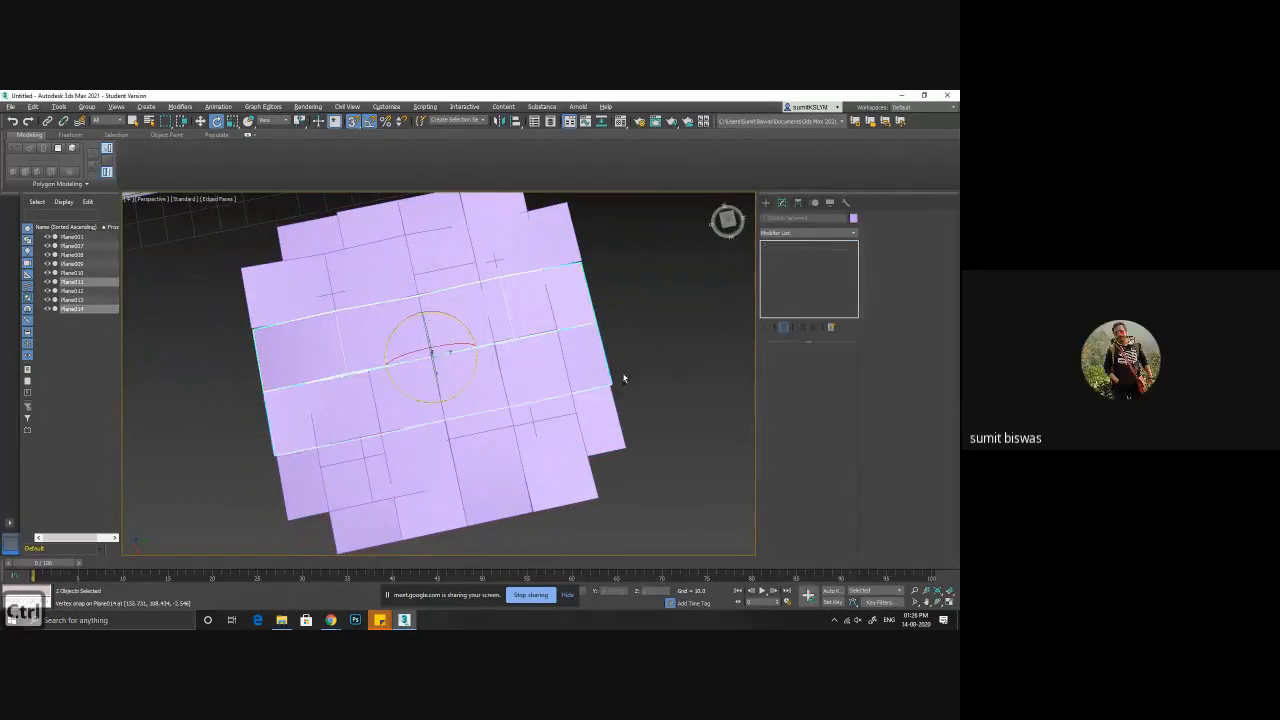
pyautogui.keyDown('ctrl'); pyautogui.click(608, 393); pyautogui.keyUp('ctrl')
pyautogui.click(600, 347)
pyautogui.keyDown('ctrl'); pyautogui.click(614, 416); pyautogui.keyUp('ctrl')
pyautogui.press('Delete')
# - Delete two of the four original strips, leaving two strips in each direction
pyautogui.keyDown('alt'); pyautogui.moveTo(636, 385); pyautogui.dragTo(489, 357, button='middle'); pyautogui.keyUp('alt')
pyautogui.moveTo(556, 412); pyautogui.dragTo(543, 407)
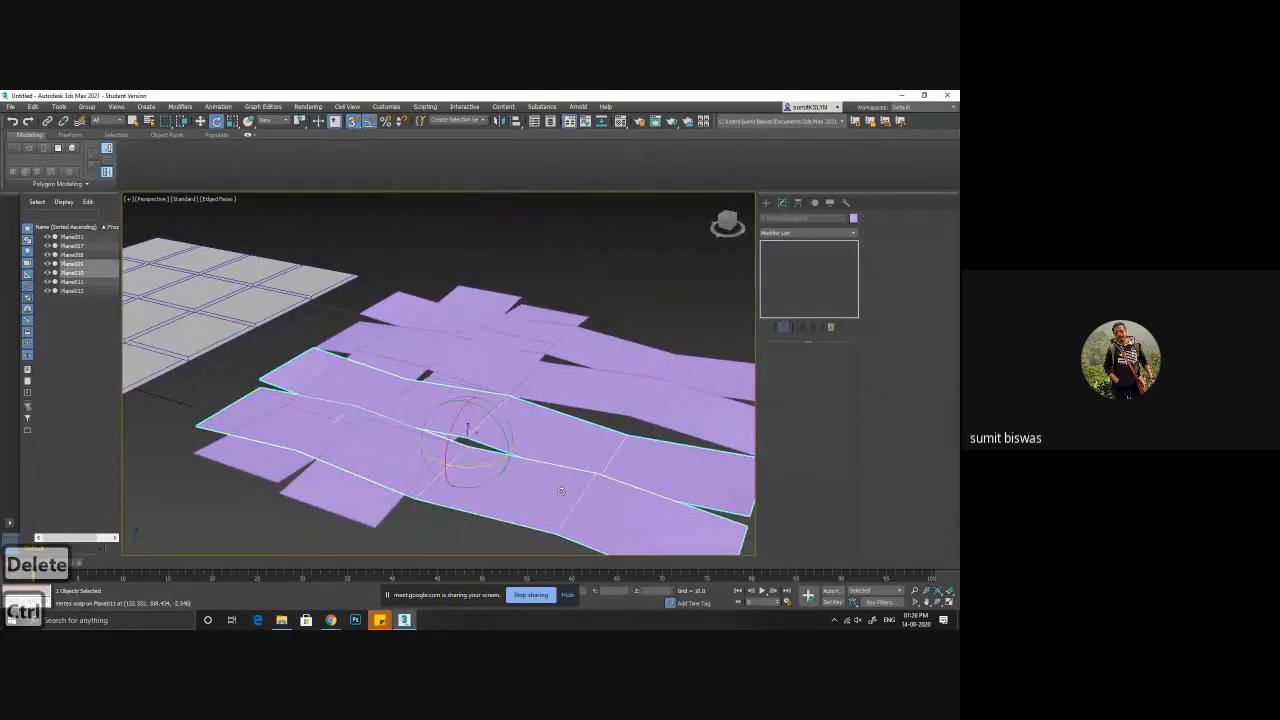
pyautogui.press('Delete')
# - On one crosswise strip, select the cross edge at the weave overlap, ready for moving
pyautogui.click(432, 446)
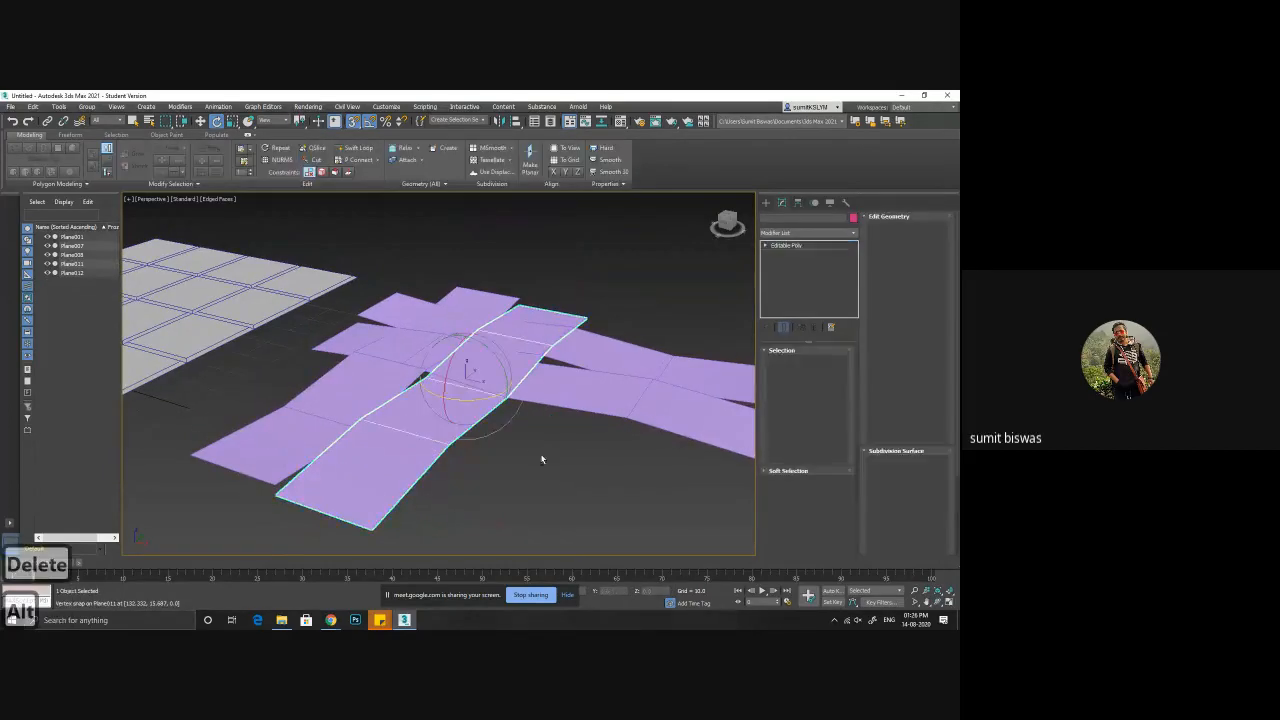
pyautogui.keyDown('alt'); pyautogui.moveTo(542, 457); pyautogui.dragTo(522, 480, button='middle'); pyautogui.keyUp('alt')
pyautogui.click(794, 362)
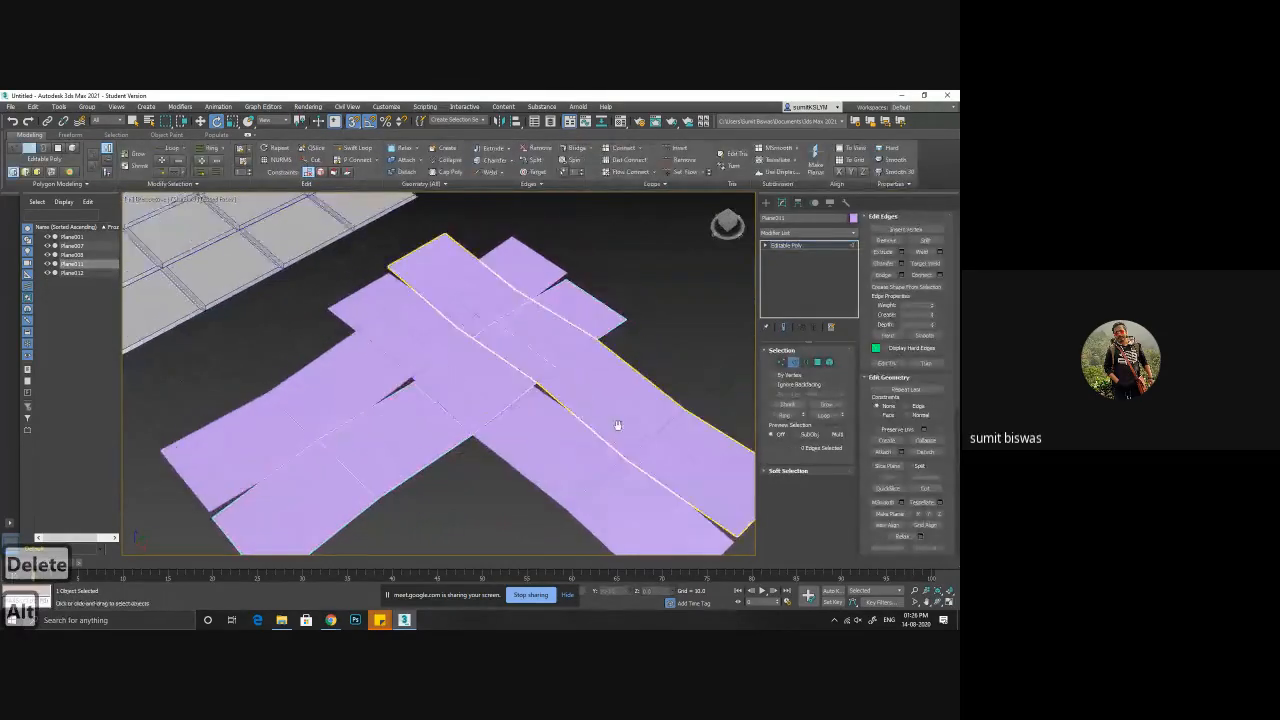
pyautogui.scroll(4, 555, 340)
pyautogui.keyDown('alt'); pyautogui.moveTo(545, 338); pyautogui.dragTo(520, 372, button='middle'); pyautogui.keyUp('alt')
pyautogui.click(551, 377)
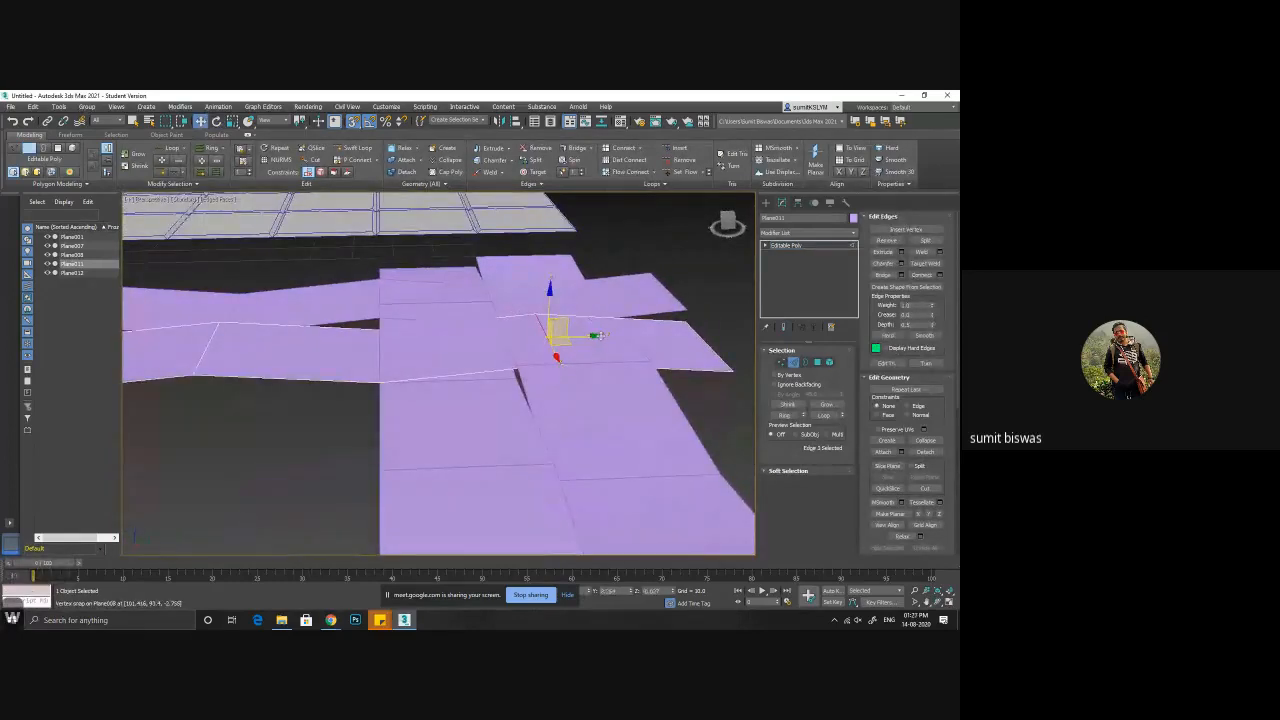
# - Shift the cross edge of Plane011 near the crossing along the strip, settling it over the perpendicular strips
pyautogui.moveTo(600, 336); pyautogui.dragTo(653, 336)
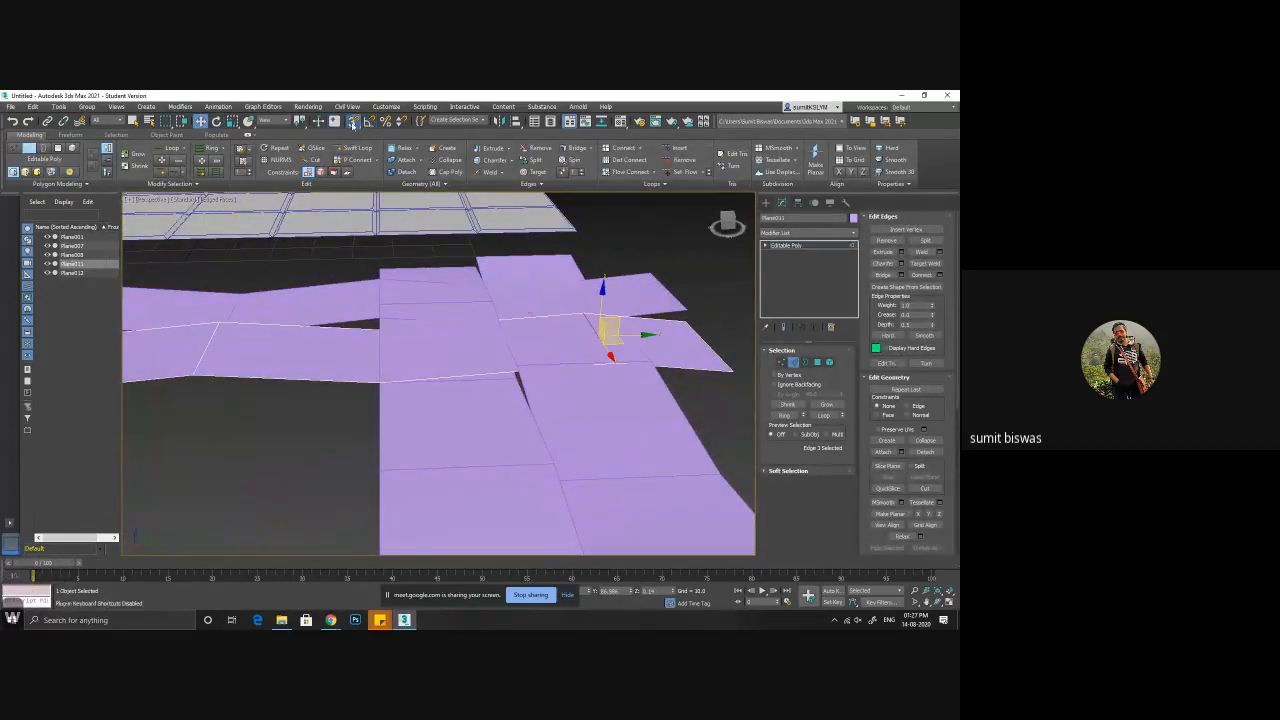
pyautogui.keyDown('alt'); pyautogui.moveTo(612, 345); pyautogui.dragTo(648, 334, button='middle'); pyautogui.keyUp('alt')
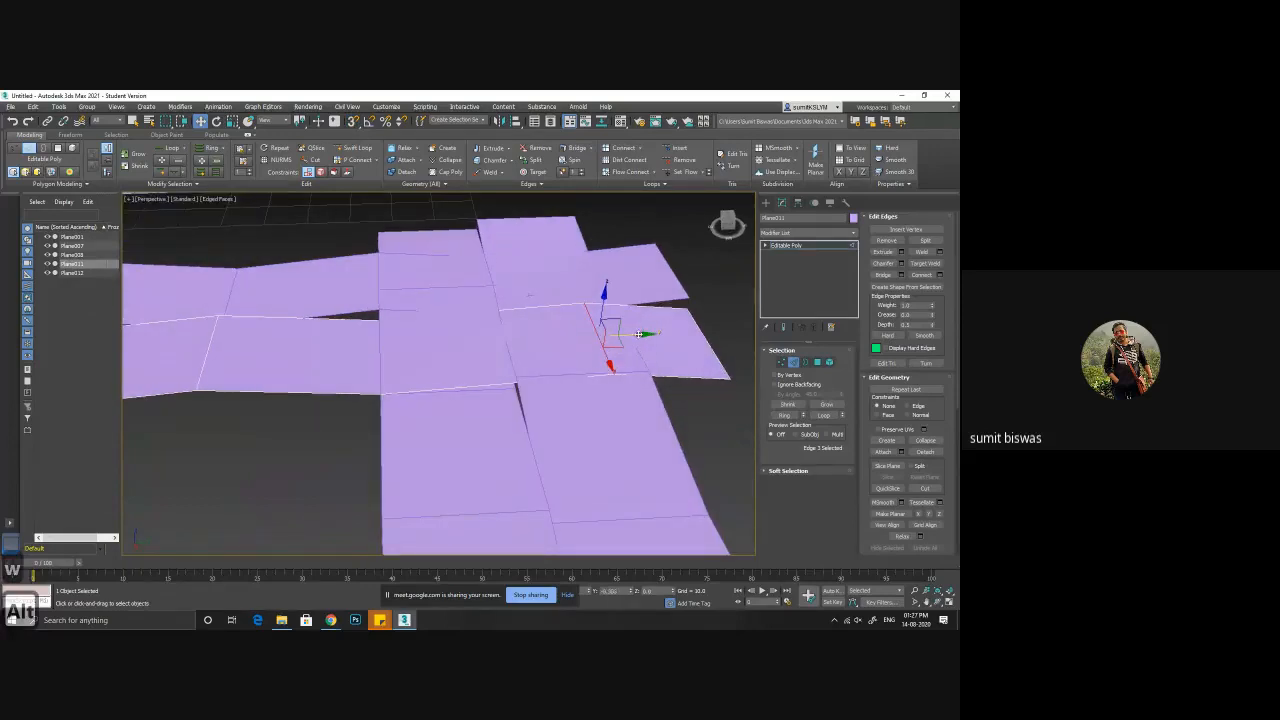
pyautogui.moveTo(638, 334); pyautogui.dragTo(610, 334)
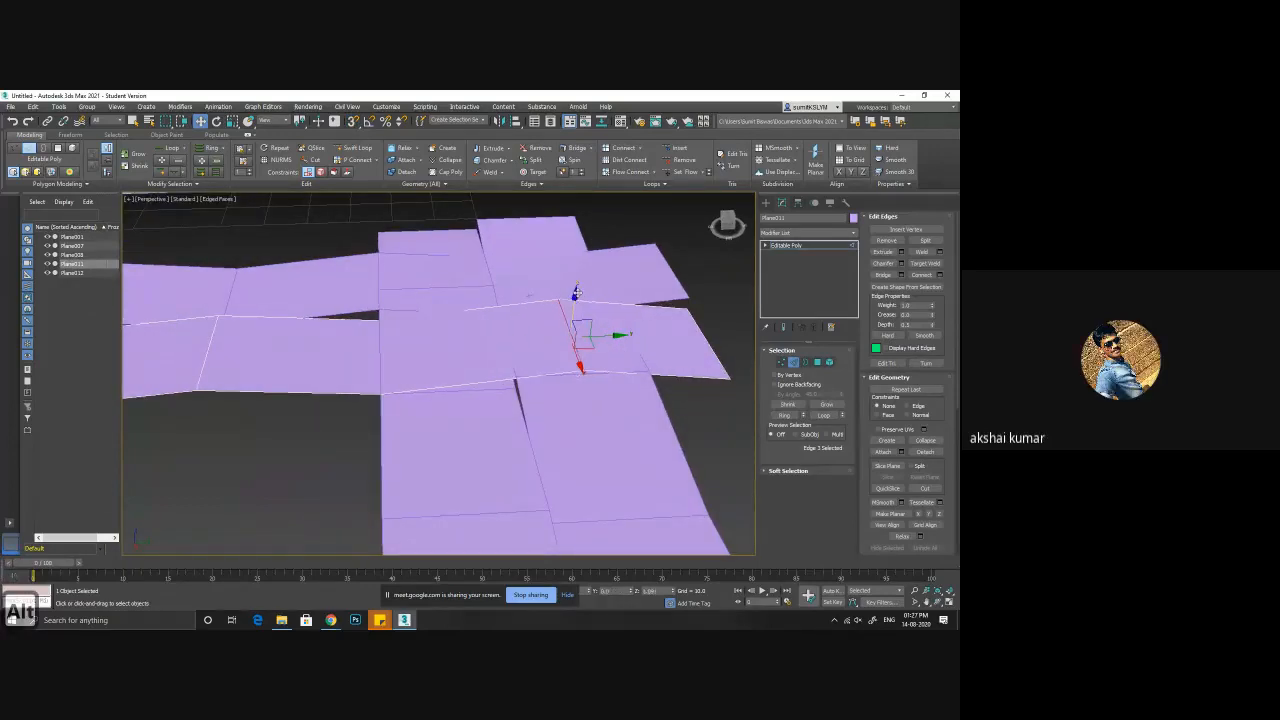
pyautogui.keyDown('alt'); pyautogui.moveTo(546, 303); pyautogui.dragTo(337, 337, button='middle'); pyautogui.keyUp('alt')
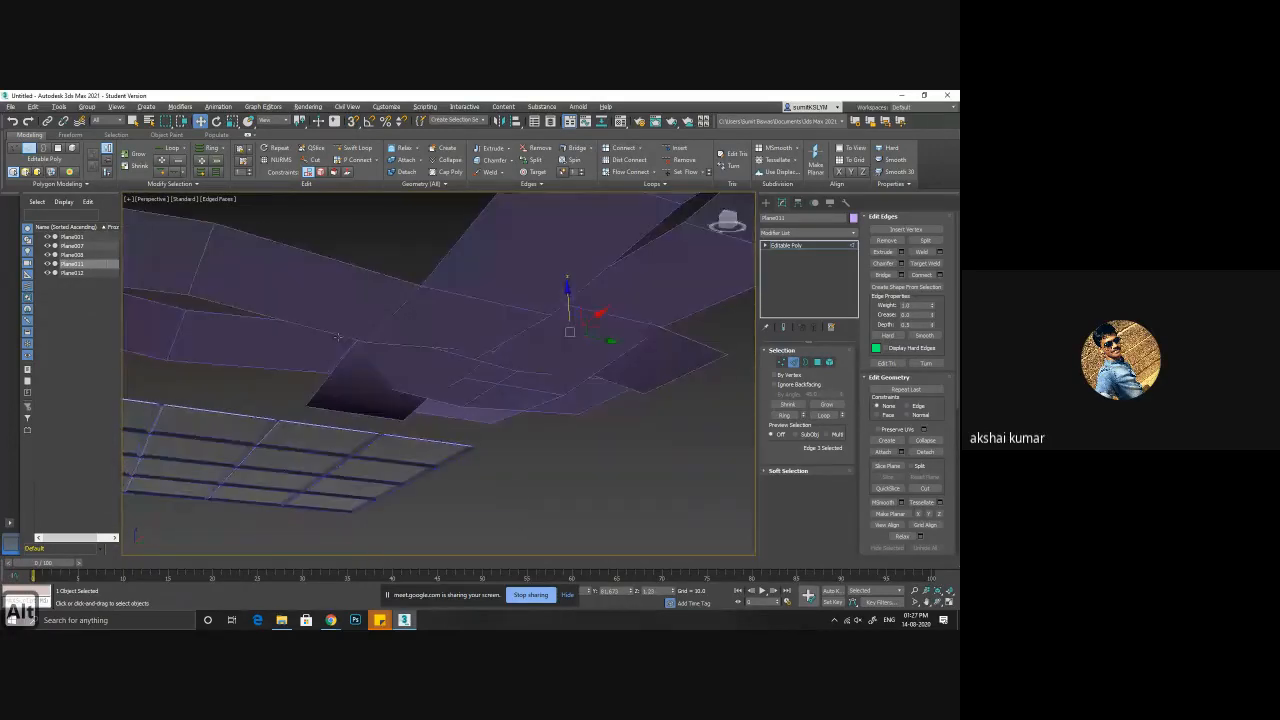
# - Move the neighbouring cross edge of Plane011 along the strip toward the crossing and adjust its height
pyautogui.click(391, 315)
pyautogui.click(458, 329)
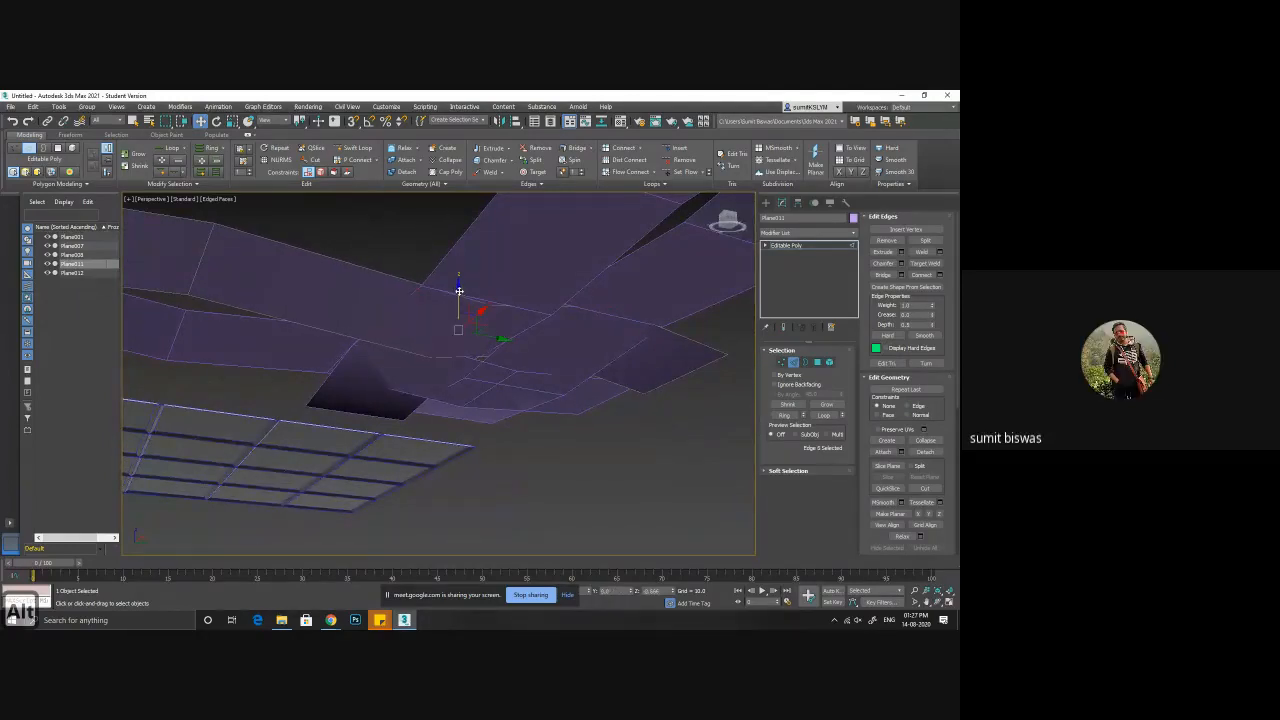
pyautogui.keyDown('alt'); pyautogui.moveTo(500, 337); pyautogui.dragTo(462, 333, button='middle'); pyautogui.keyUp('alt')
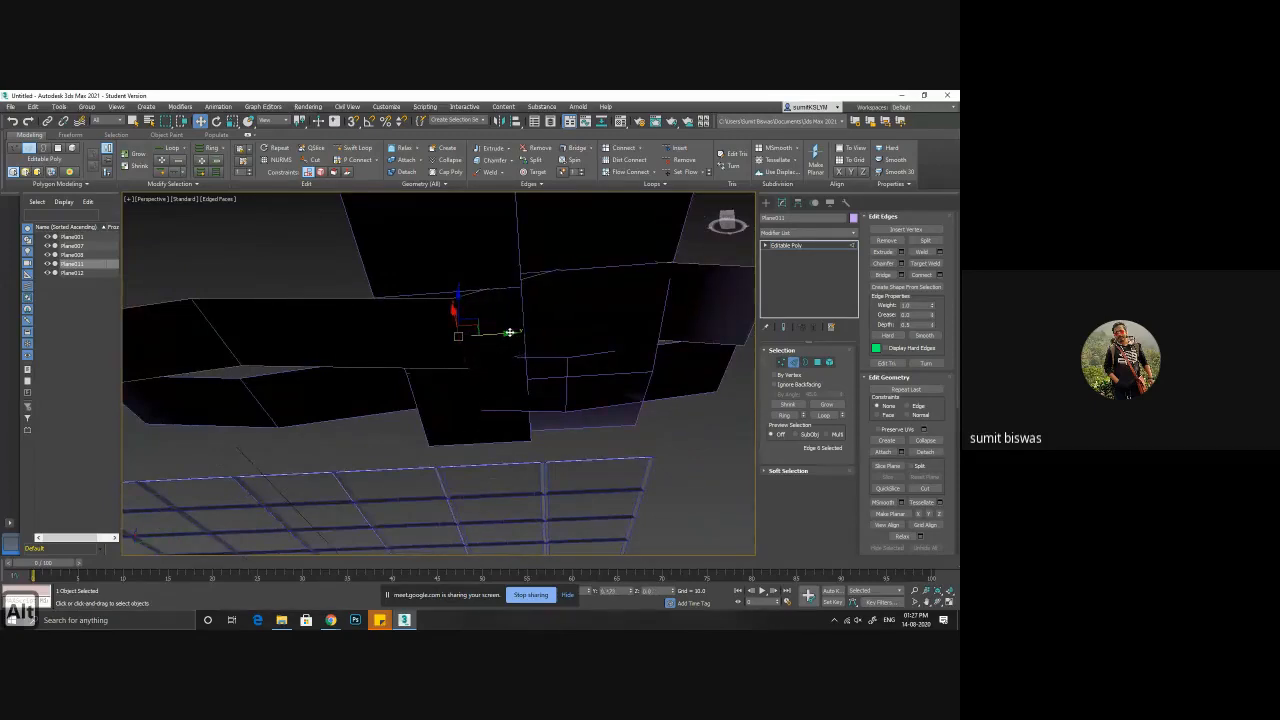
pyautogui.keyDown('alt'); pyautogui.moveTo(522, 329); pyautogui.dragTo(560, 335, button='middle'); pyautogui.keyUp('alt')
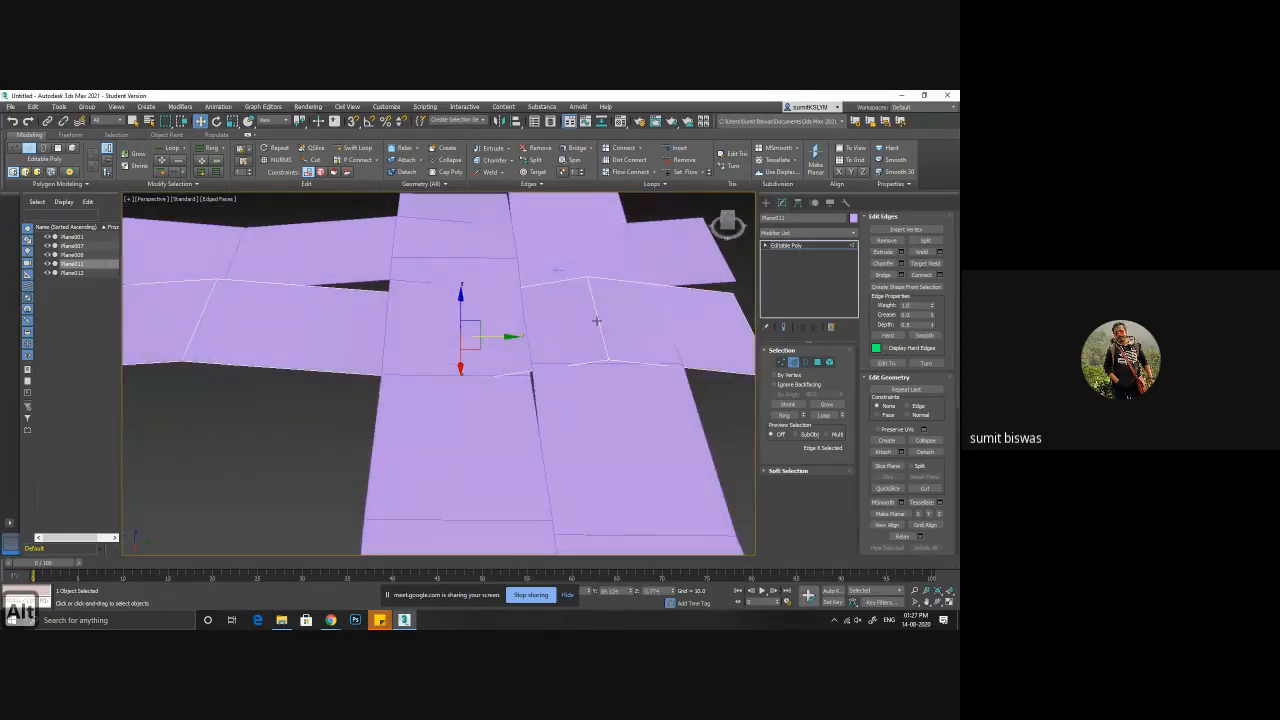
# - Slide the inner cross edges of Plane011 along the strip to tighten its bend around the perpendicular strips
pyautogui.click(597, 321)
pyautogui.moveTo(640, 317); pyautogui.dragTo(587, 320)
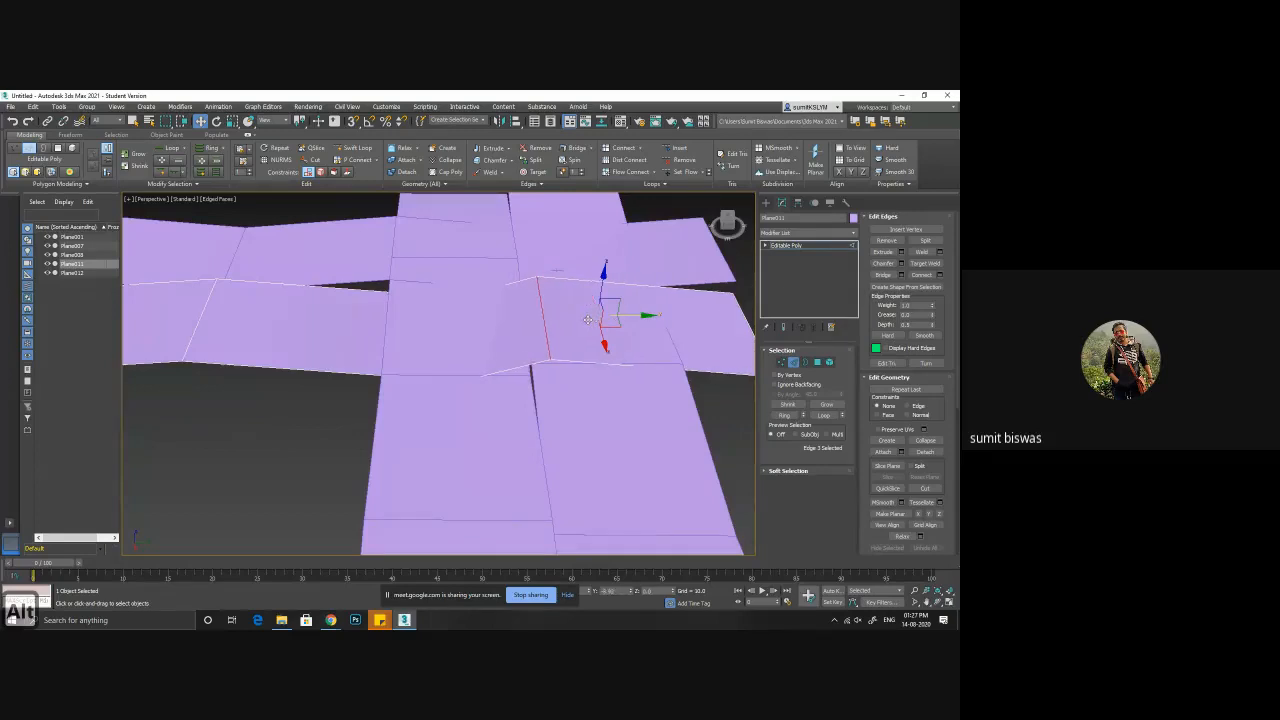
pyautogui.keyDown('alt'); pyautogui.moveTo(520, 385); pyautogui.dragTo(481, 378, button='middle'); pyautogui.keyUp('alt')
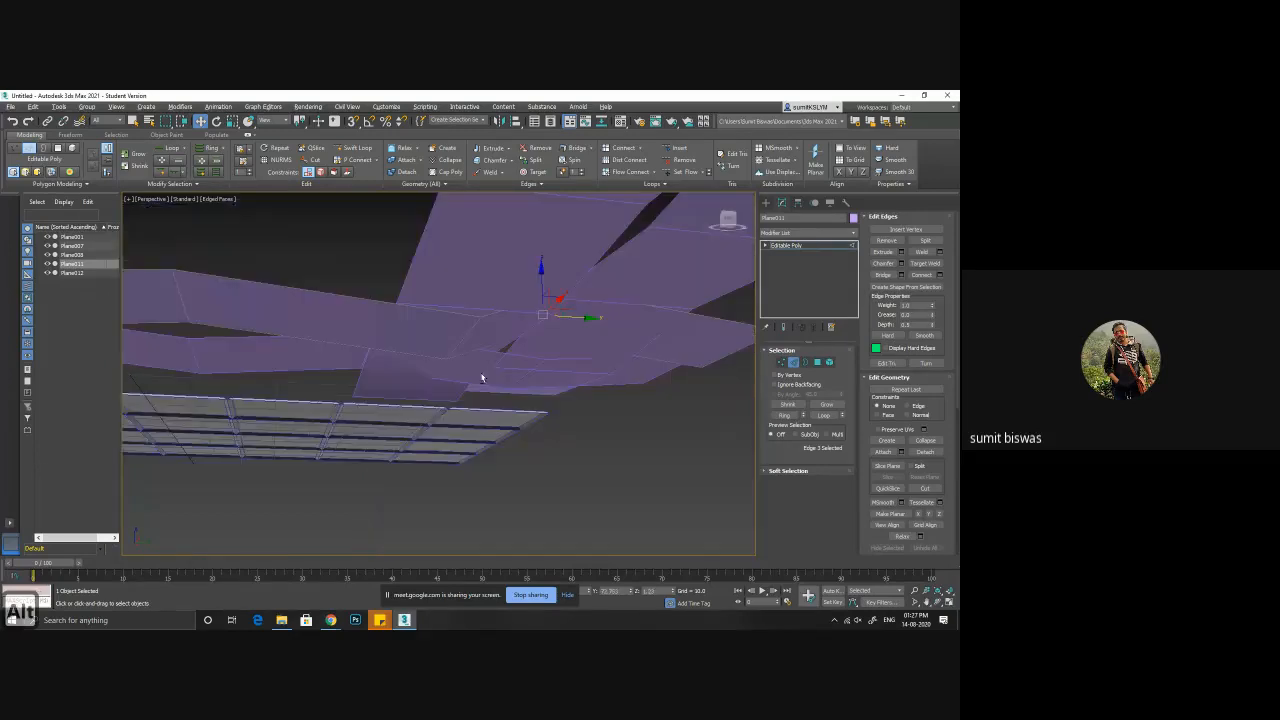
pyautogui.click(463, 336)
pyautogui.moveTo(510, 342); pyautogui.dragTo(532, 342)
# - Bring the outlying cross edge of Plane011 up to the crossing, lower it, and reposition the adjoining inner edge
pyautogui.click(180, 300)
pyautogui.moveTo(251, 303); pyautogui.dragTo(404, 318)
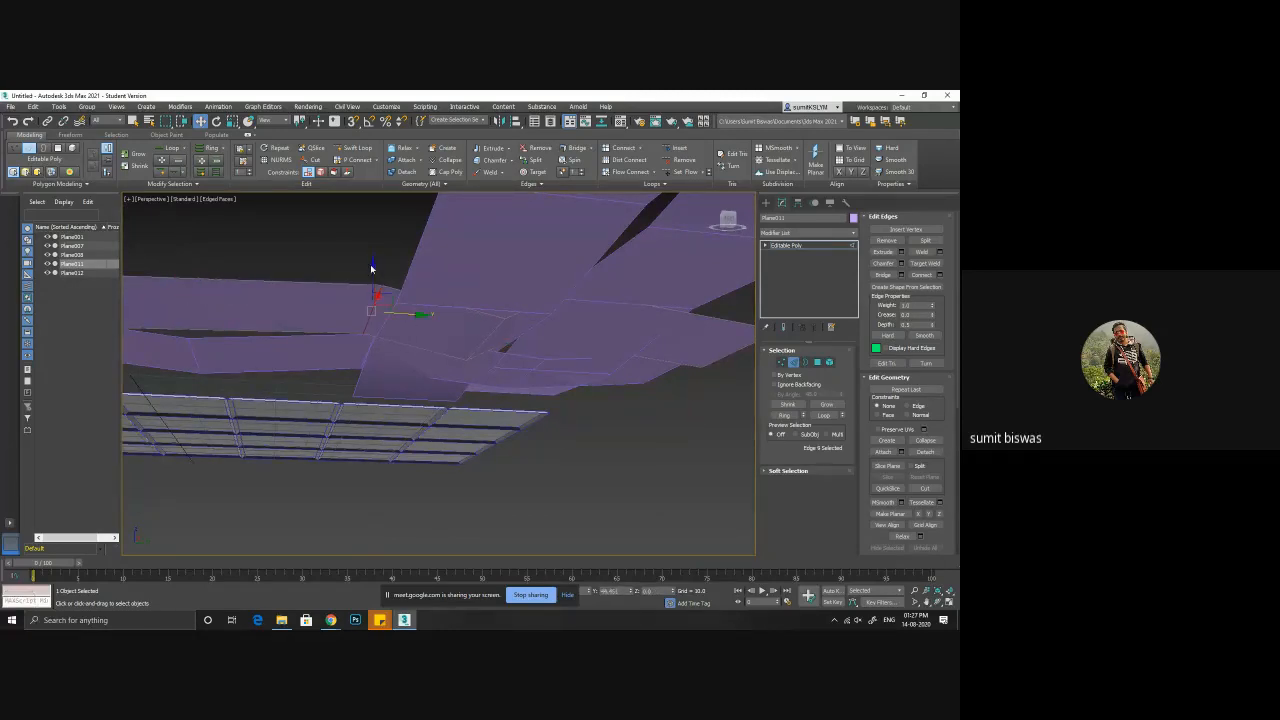
pyautogui.moveTo(371, 272); pyautogui.dragTo(371, 290)
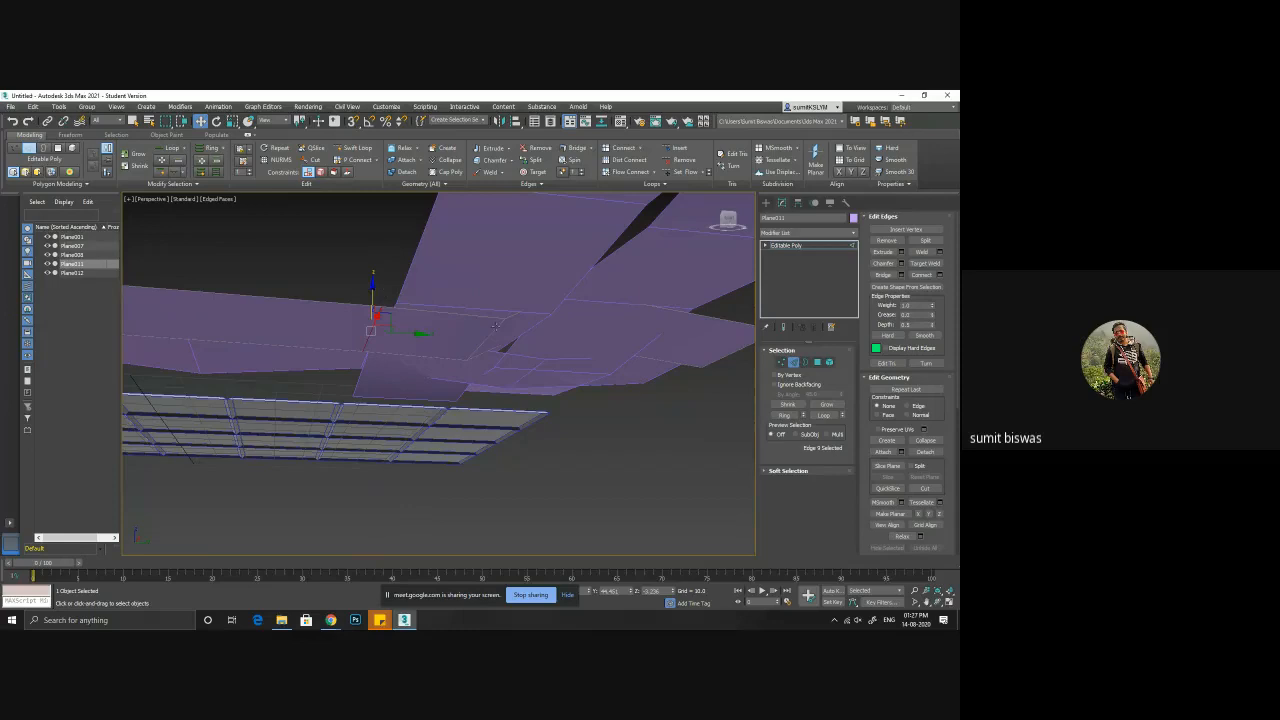
pyautogui.click(495, 326)
pyautogui.keyDown('alt'); pyautogui.moveTo(564, 349); pyautogui.dragTo(551, 334, button='middle'); pyautogui.keyUp('alt')
pyautogui.moveTo(469, 327); pyautogui.dragTo(484, 317)
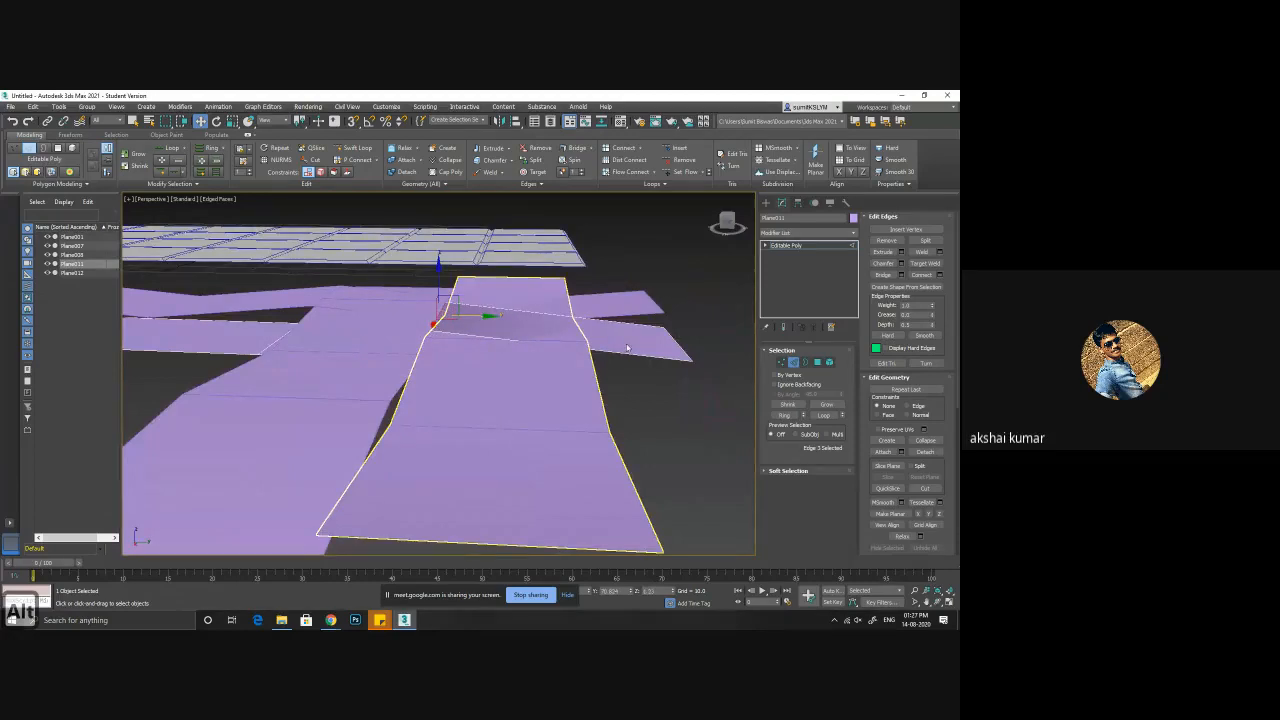
# - Shorten Plane011 by pulling its end edge in close to the crossing strip, and raise that edge slightly
pyautogui.click(677, 341)
pyautogui.moveTo(719, 343); pyautogui.dragTo(598, 343)
pyautogui.moveTo(597, 286); pyautogui.dragTo(597, 279)
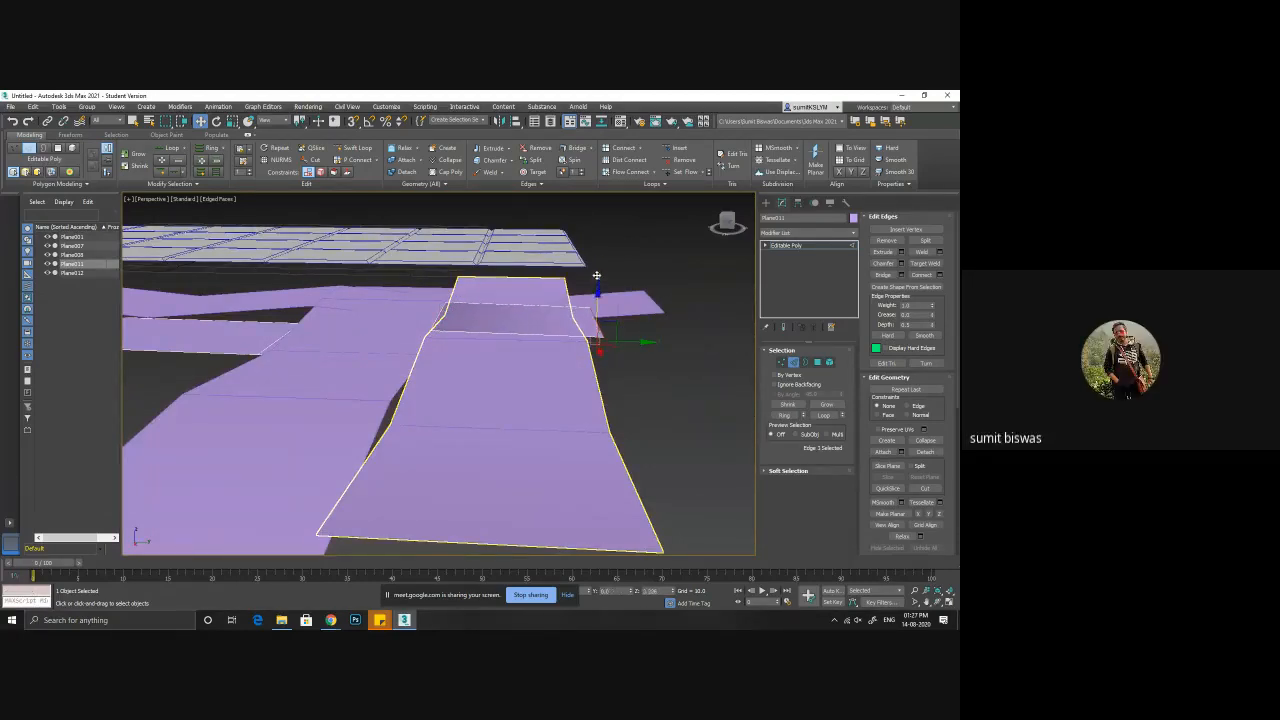
pyautogui.keyDown('alt'); pyautogui.moveTo(597, 277); pyautogui.dragTo(540, 299, button='middle'); pyautogui.keyUp('alt')
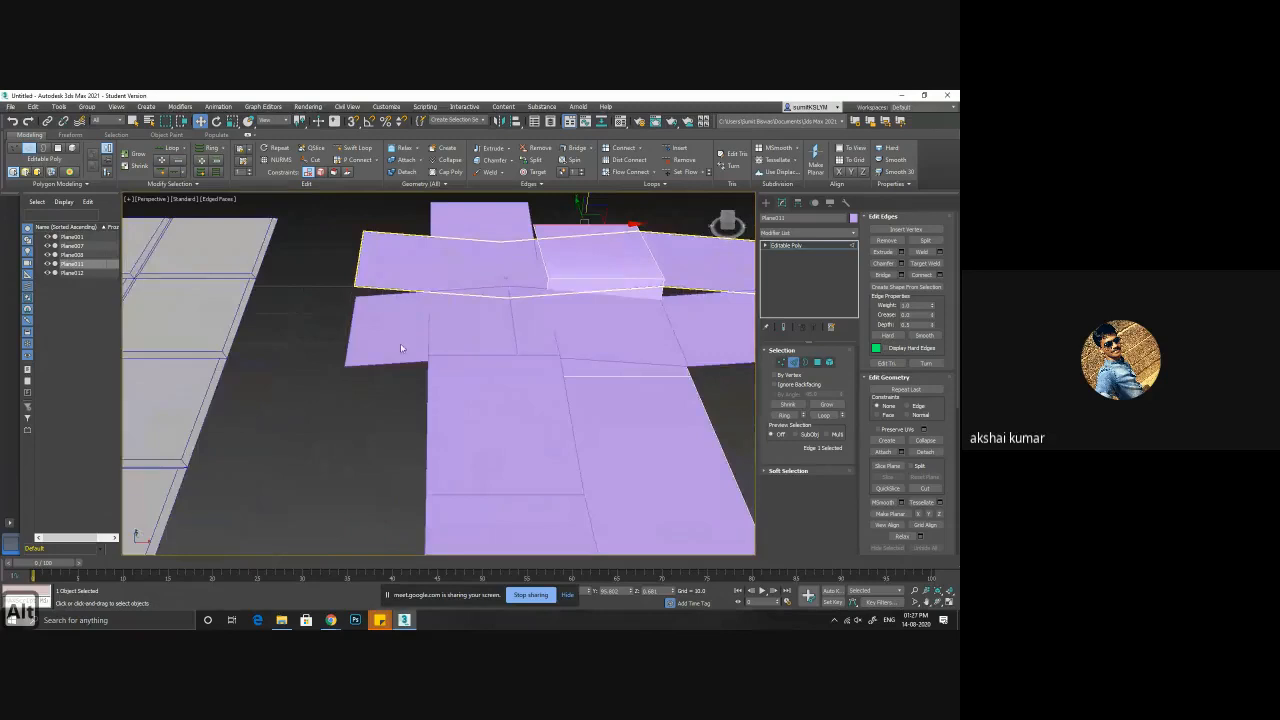
# - Switch edge editing to Plane007 and move its first cross edge outward to the side of the perpendicular strip
pyautogui.click(401, 347)
pyautogui.click(795, 363)
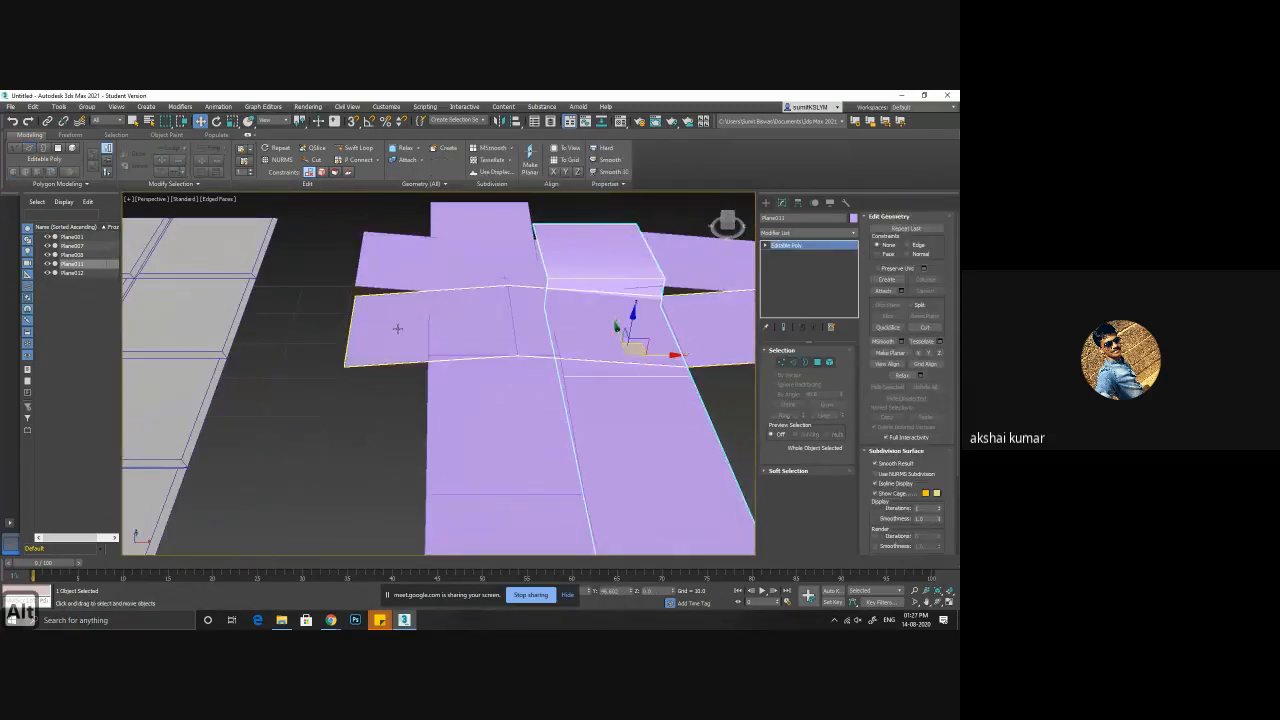
pyautogui.click(397, 328)
pyautogui.click(795, 363)
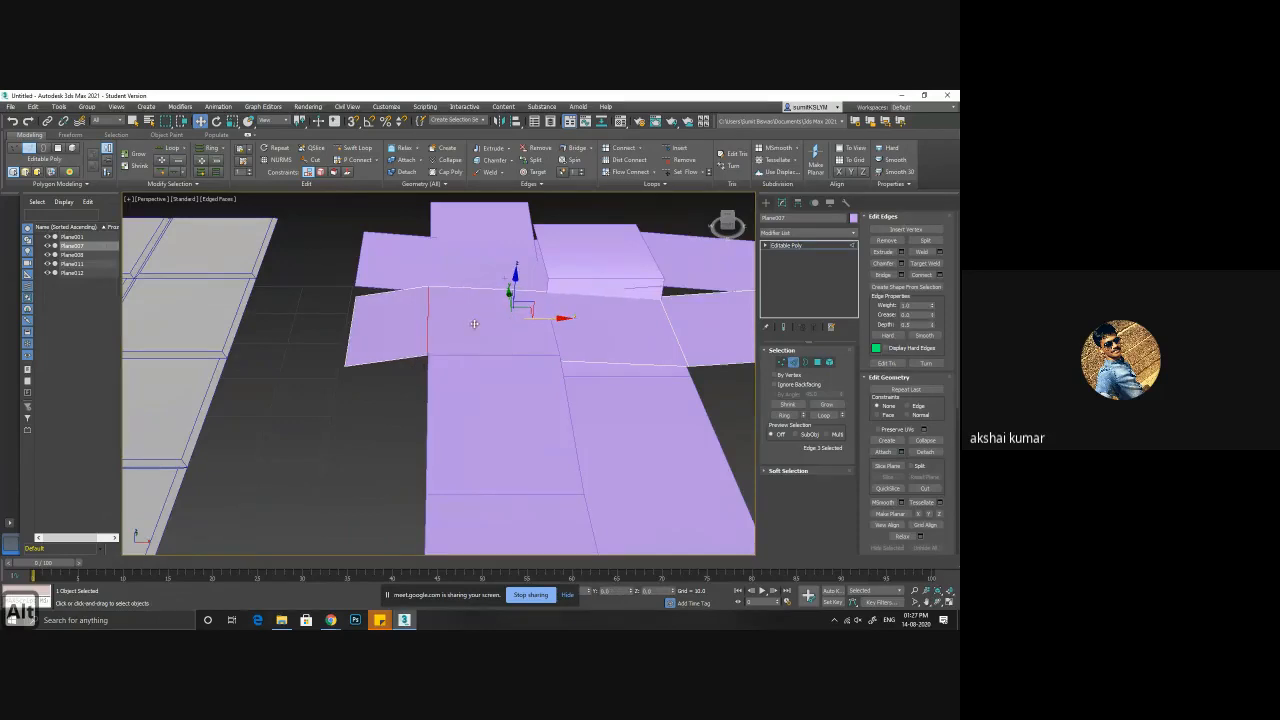
pyautogui.click(639, 358)
# - Move the middle cross edge of Plane007 to the seam between the two perpendicular strips and raise it
pyautogui.click(675, 338)
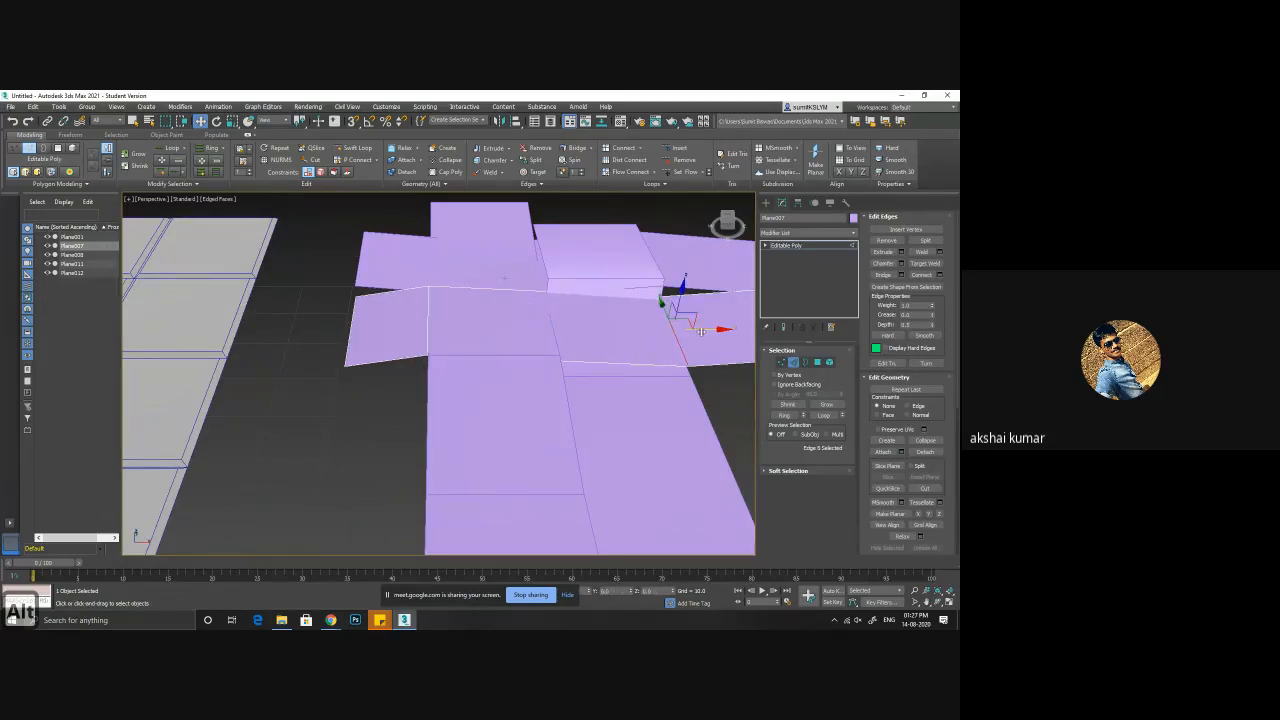
pyautogui.click(543, 320)
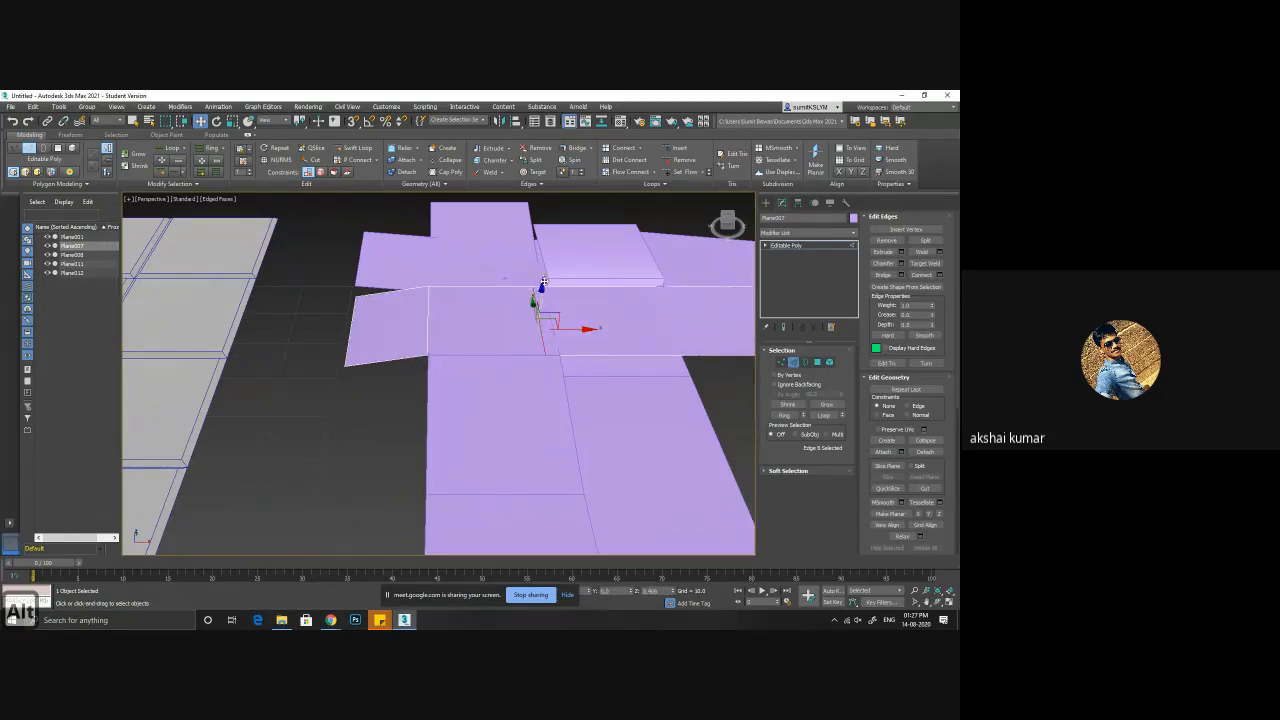
pyautogui.moveTo(544, 281); pyautogui.dragTo(546, 277)
pyautogui.moveTo(546, 282); pyautogui.dragTo(437, 276, button='middle')
# - Bring the distant cross edge of Plane007 next to the seam and lower it so the strip passes beneath Plane011's neighbour
pyautogui.click(720, 304)
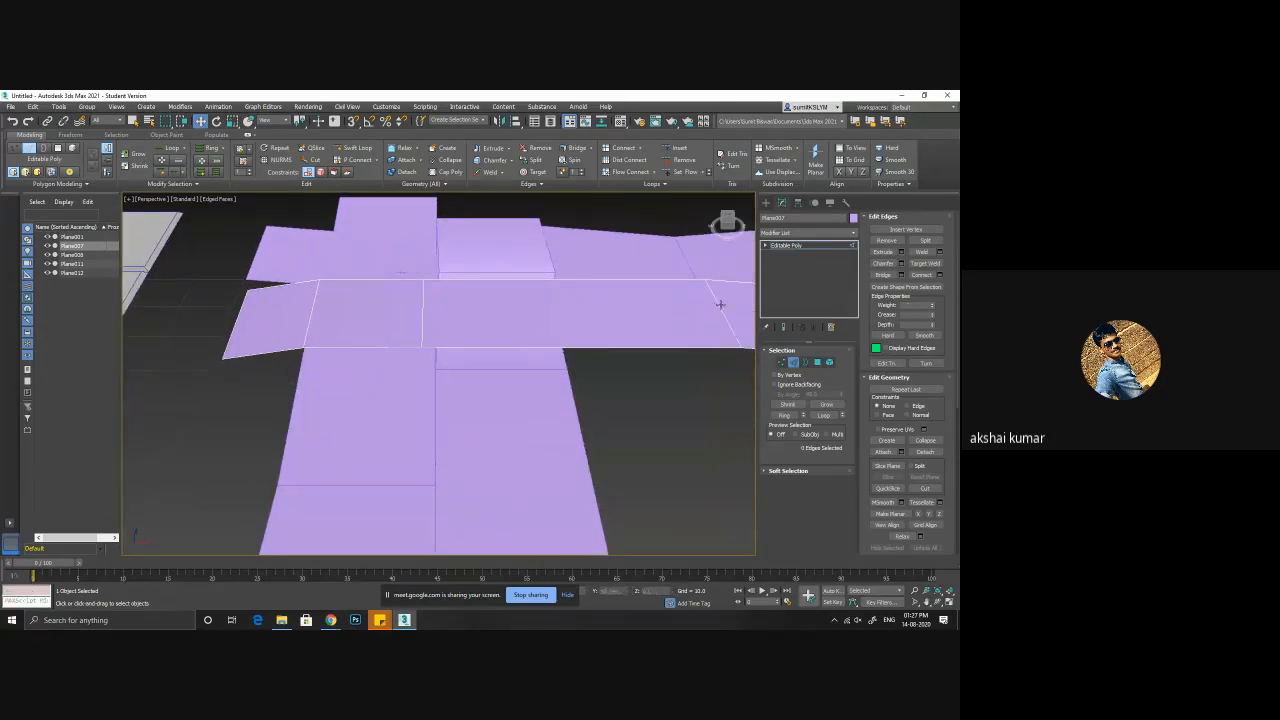
pyautogui.click(720, 304)
pyautogui.moveTo(720, 304); pyautogui.dragTo(590, 313, button='middle')
pyautogui.moveTo(531, 316); pyautogui.dragTo(249, 280)
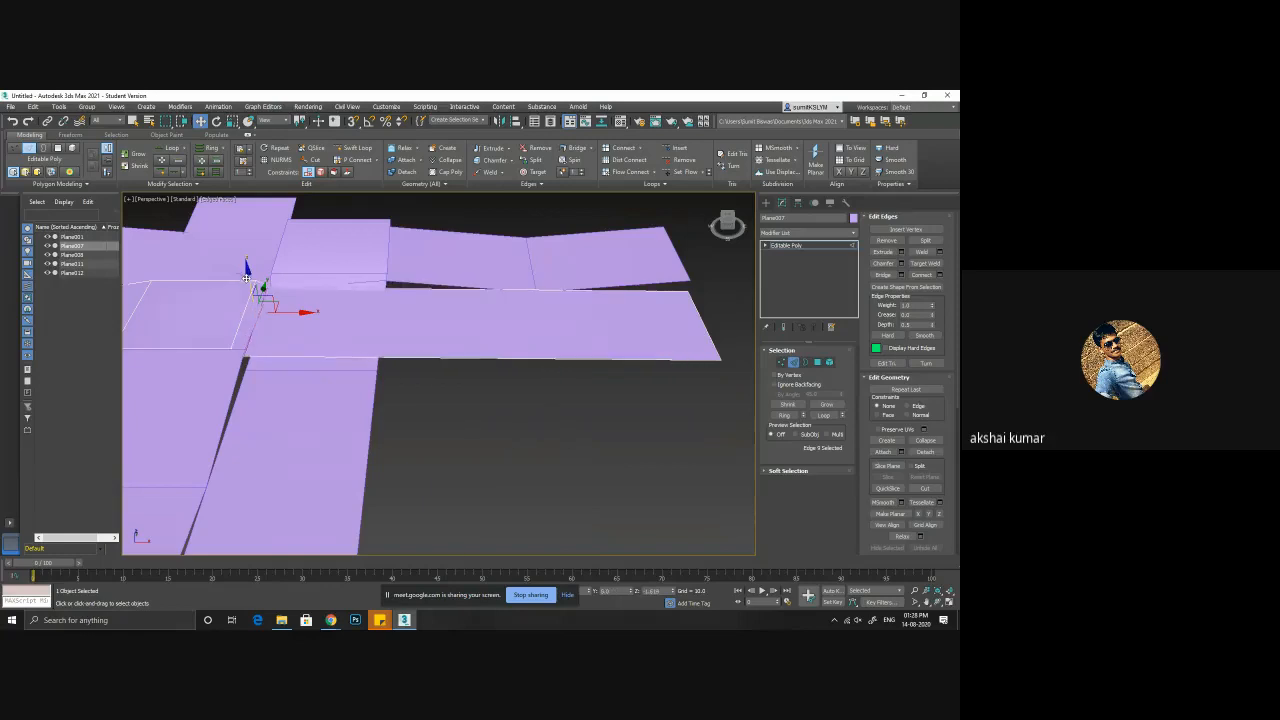
pyautogui.moveTo(303, 319); pyautogui.dragTo(309, 320)
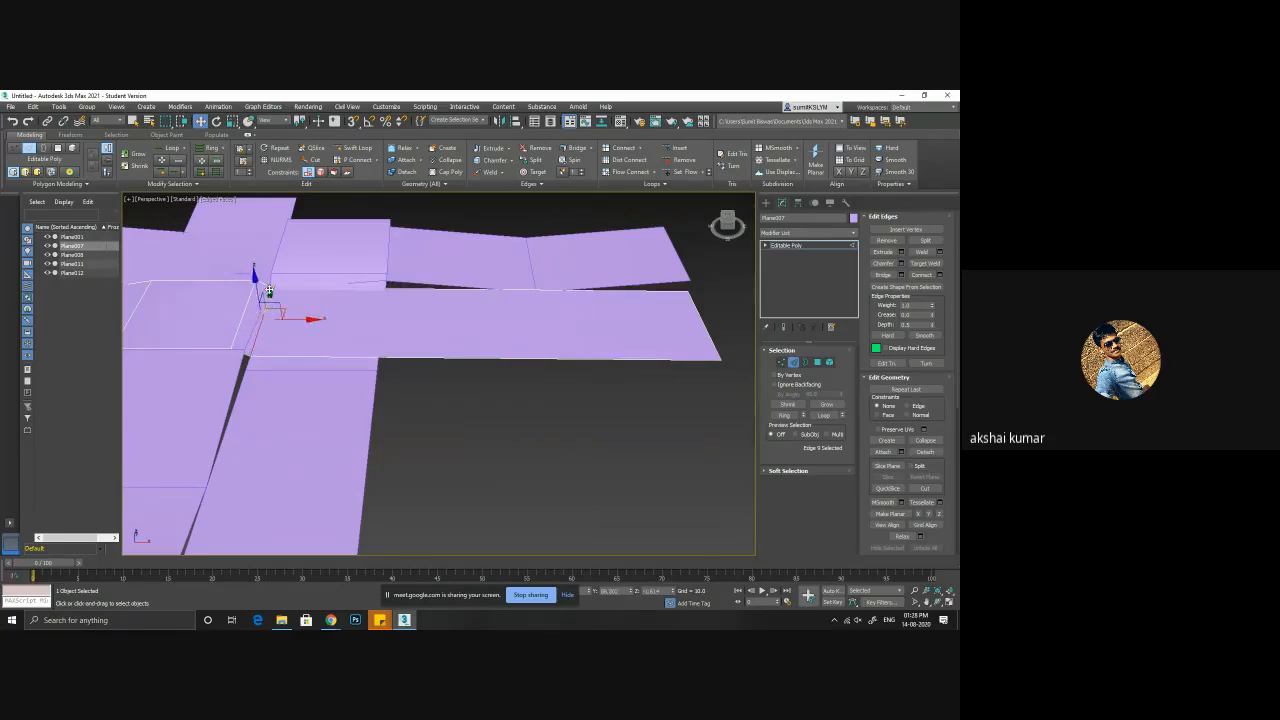
pyautogui.moveTo(255, 281); pyautogui.dragTo(257, 293)
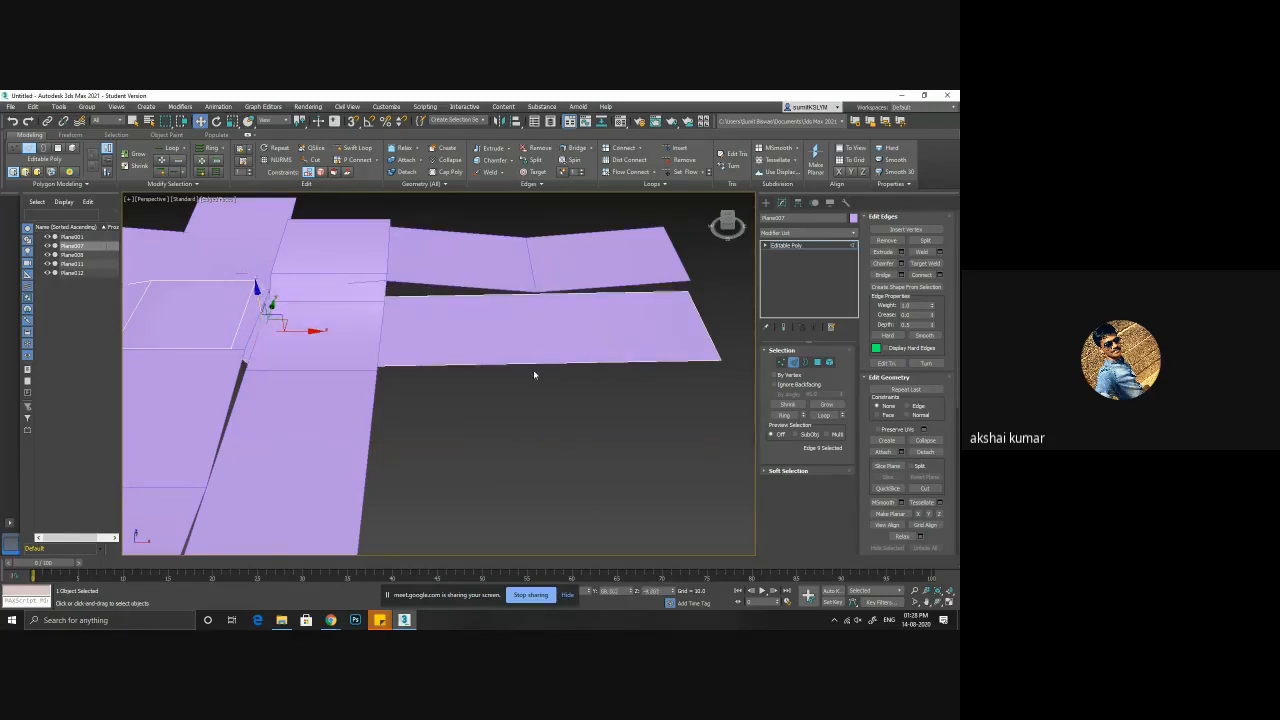
# - Shorten the long arm of Plane007 by pulling its end edge in to just past the perpendicular strip
pyautogui.click(704, 325)
pyautogui.moveTo(714, 324); pyautogui.dragTo(418, 302)
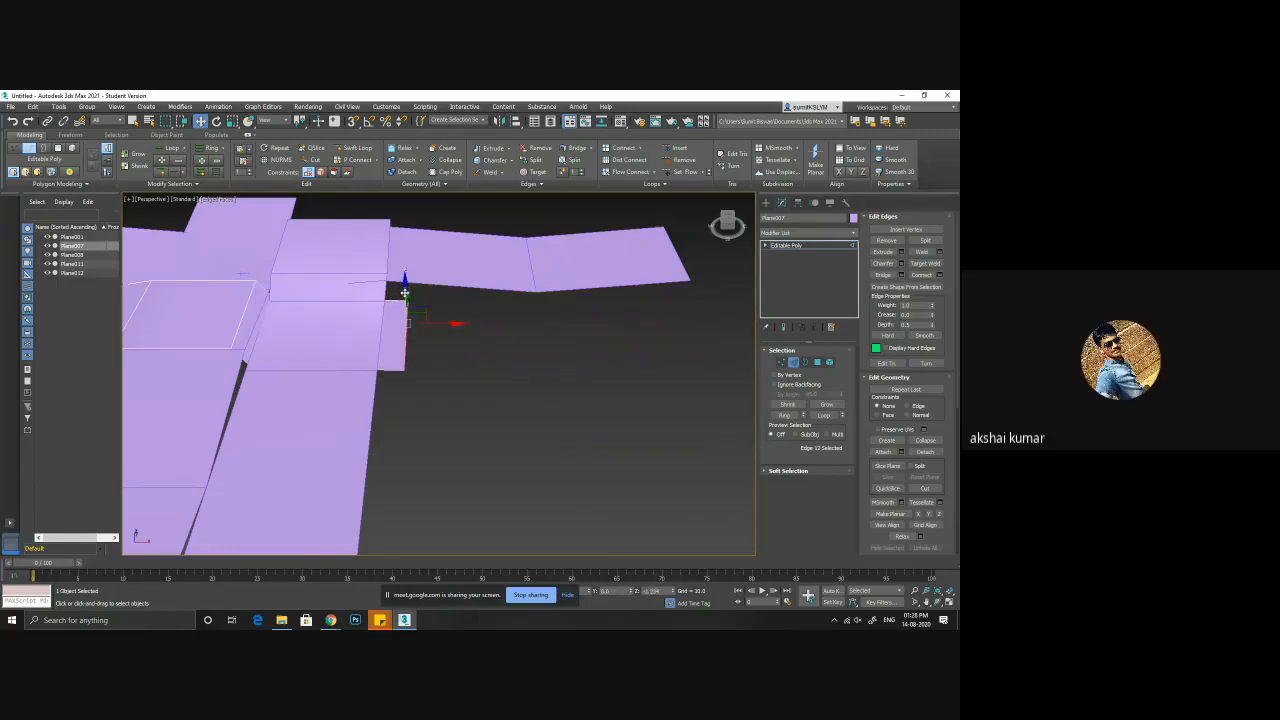
pyautogui.moveTo(339, 404); pyautogui.dragTo(523, 400, button='middle')
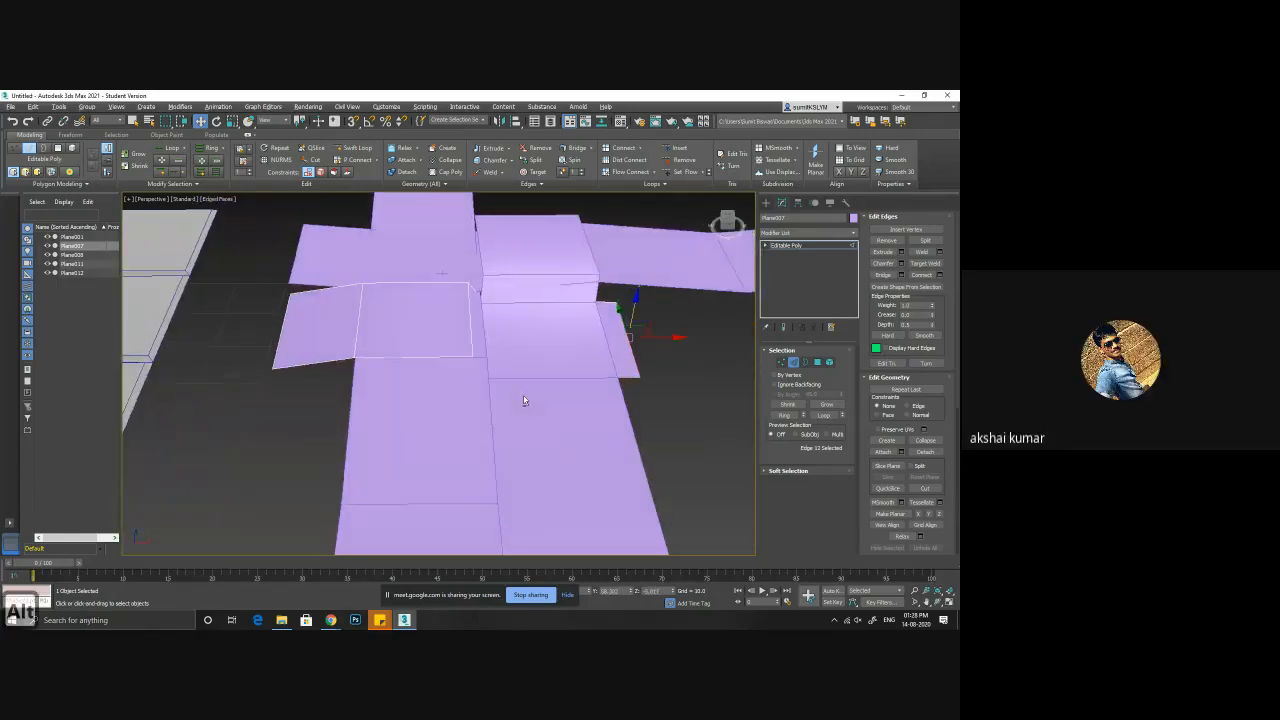
# - Adjust the cross edge of Plane007 at the seam and pull the strip's opposite end edge inward
pyautogui.click(485, 320)
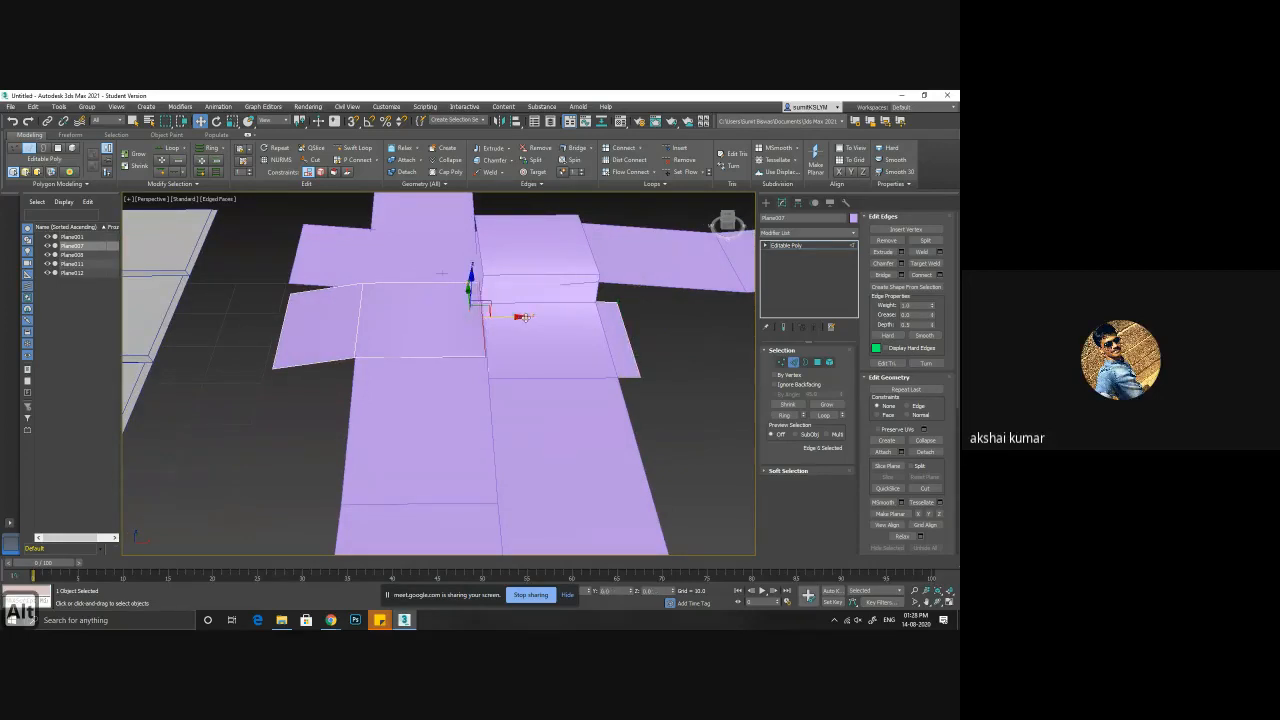
pyautogui.keyDown('alt'); pyautogui.moveTo(527, 317); pyautogui.dragTo(357, 312, button='middle'); pyautogui.keyUp('alt')
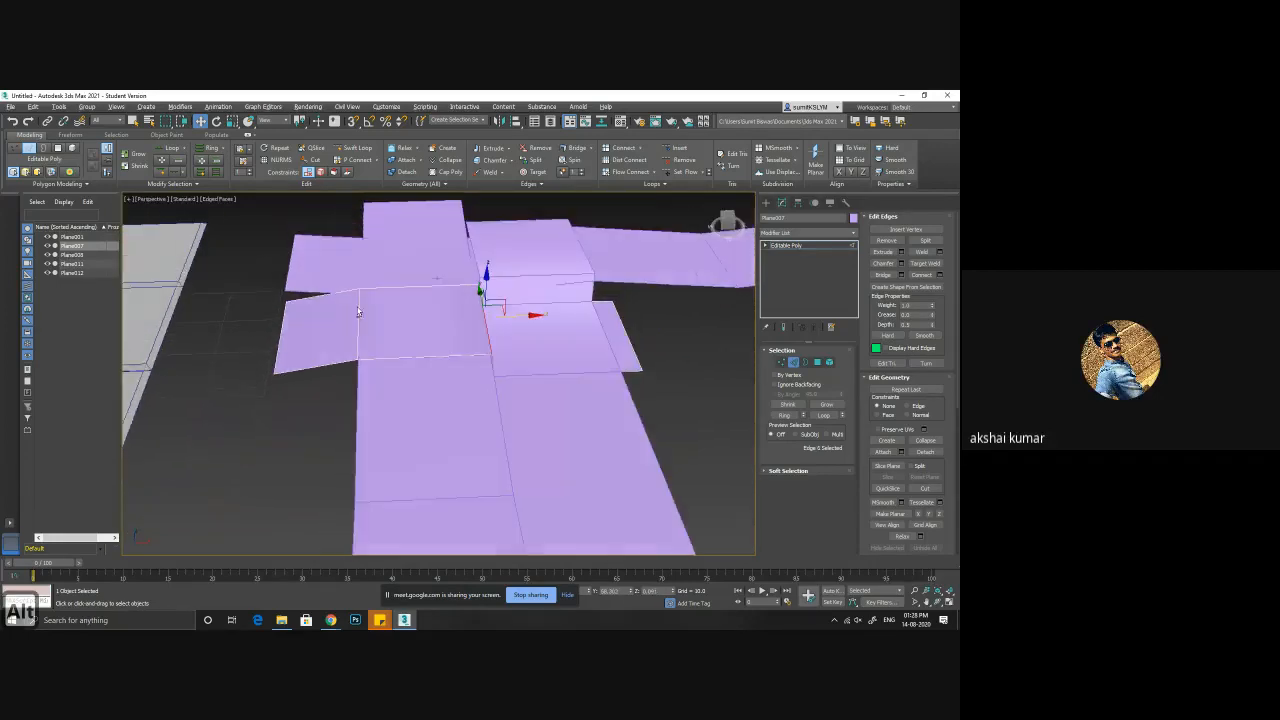
pyautogui.click(284, 338)
pyautogui.moveTo(329, 333); pyautogui.dragTo(397, 335)
pyautogui.keyDown('alt'); pyautogui.moveTo(538, 373); pyautogui.dragTo(551, 343, button='middle'); pyautogui.keyUp('alt')
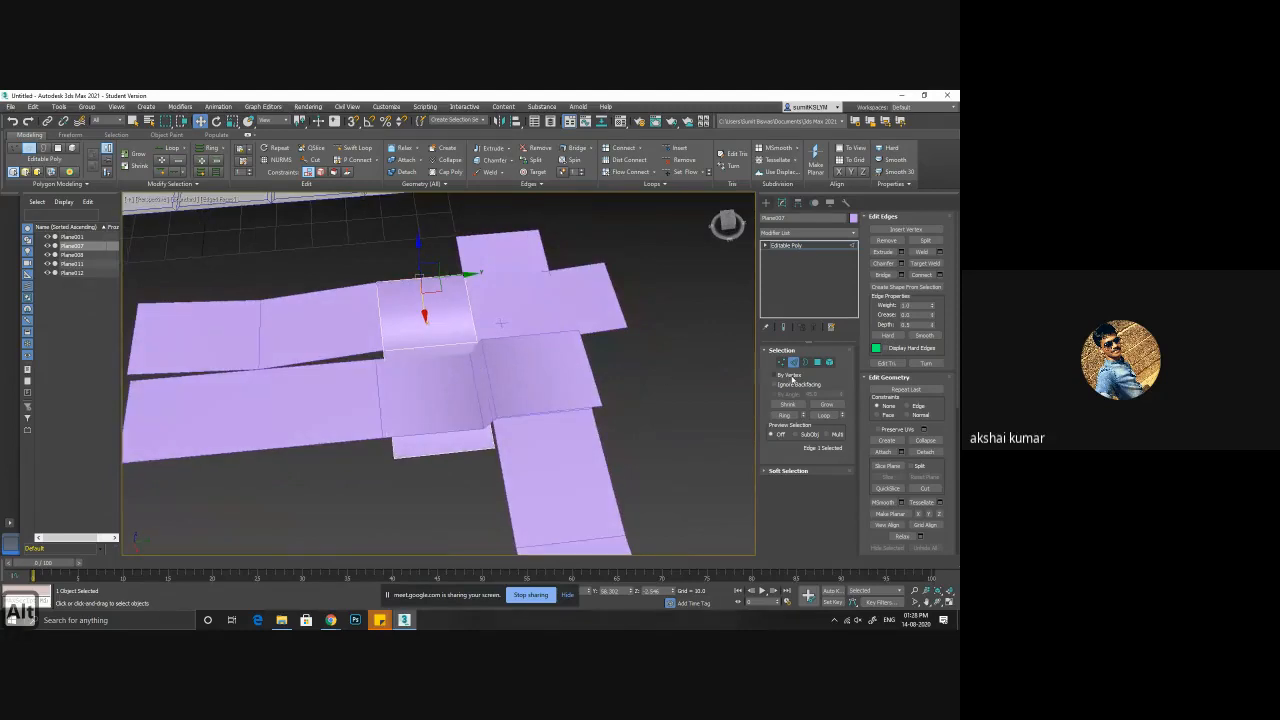
# - Switch edge editing to Plane012, move its nearest cross edge to the seam between the crossing strips and raise it
pyautogui.click(793, 363)
pyautogui.click(605, 358)
pyautogui.keyDown('alt'); pyautogui.moveTo(640, 373); pyautogui.dragTo(521, 343, button='middle'); pyautogui.keyUp('alt')
pyautogui.click(794, 363)
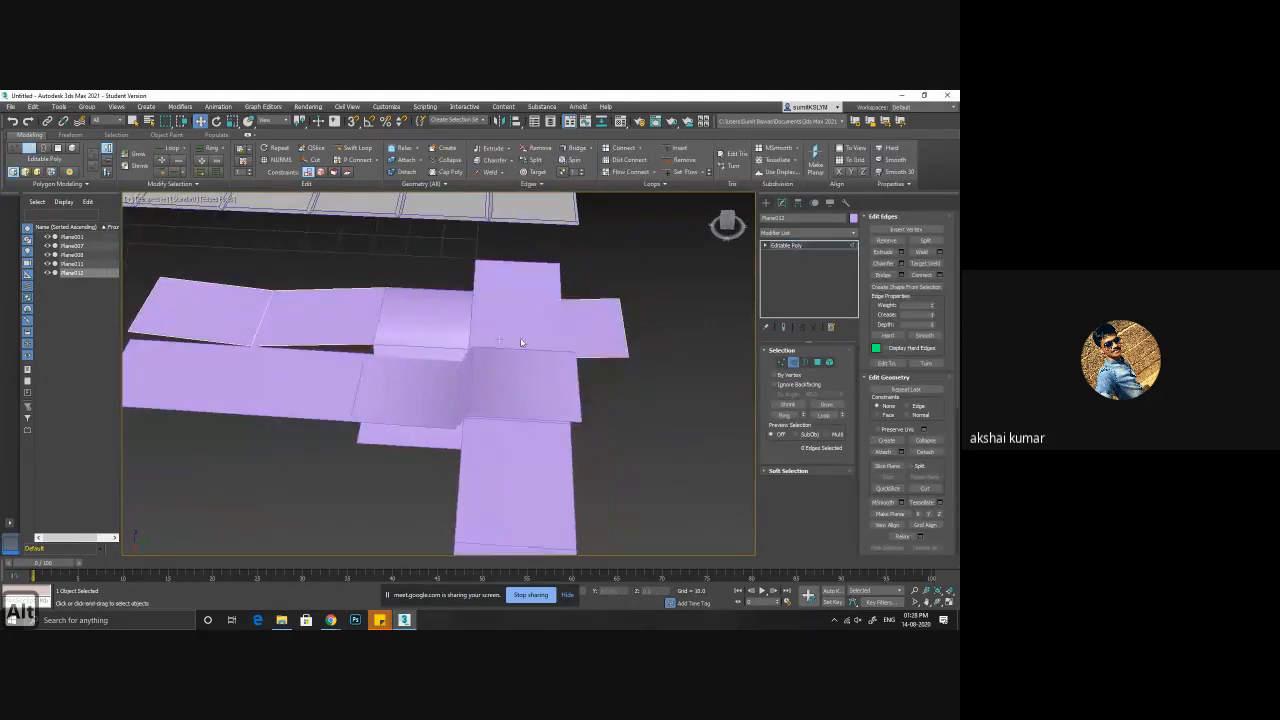
pyautogui.click(499, 335)
pyautogui.moveTo(502, 288)
pyautogui.mouseDown()
pyautogui.moveTo(545, 342)
pyautogui.moveTo(478, 285)
pyautogui.mouseUp()
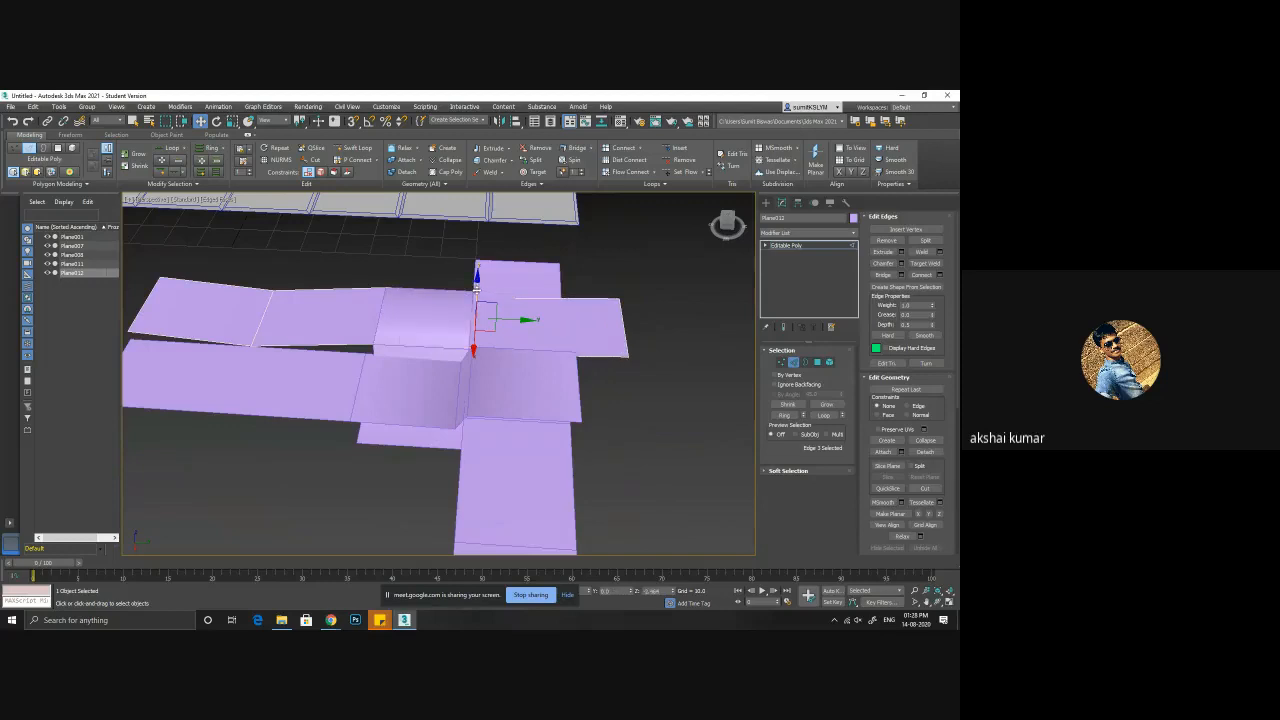
# - Move the next cross edge of Plane012 beside the raised one and lower it beneath the crossing strip
pyautogui.click(382, 315)
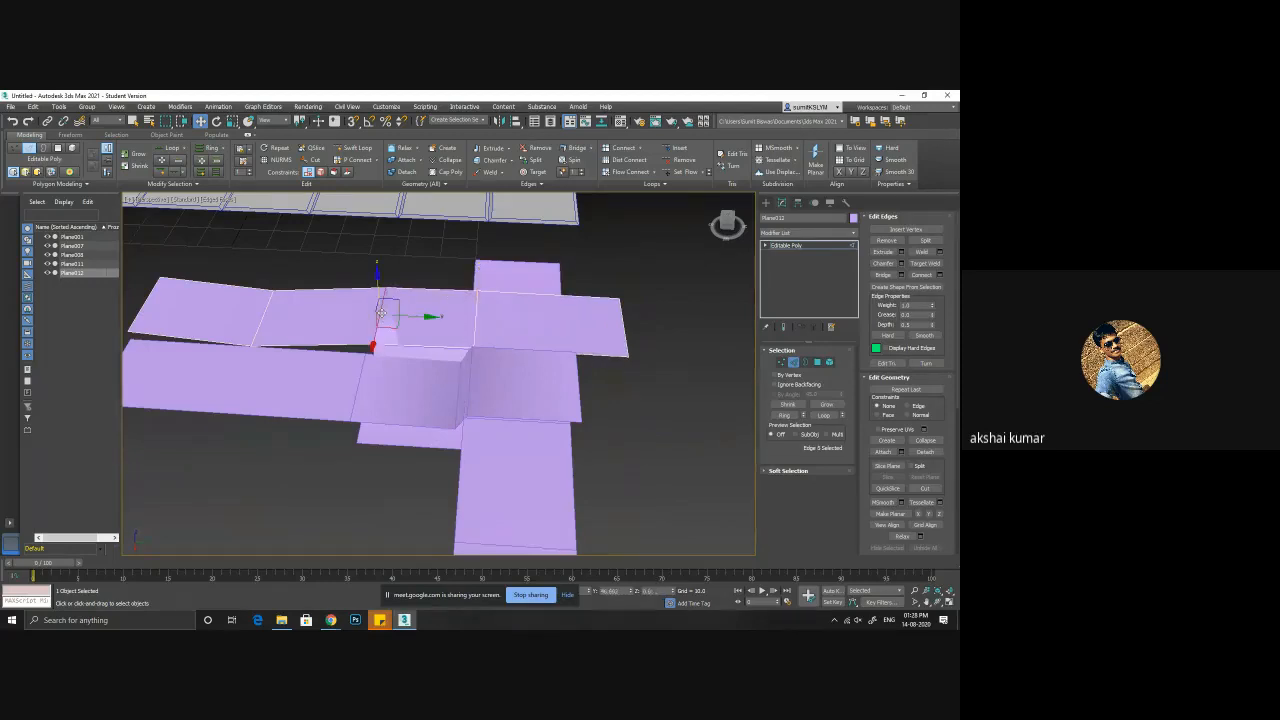
pyautogui.moveTo(415, 317); pyautogui.dragTo(511, 331)
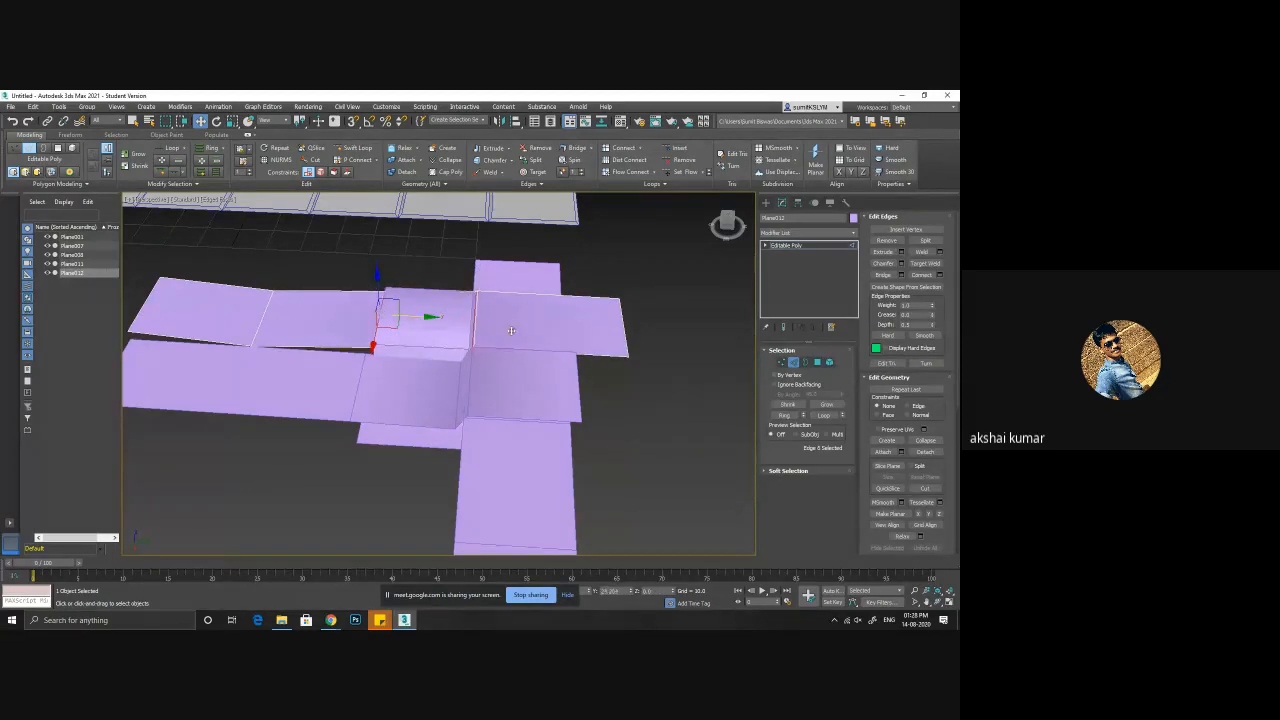
pyautogui.click(477, 290)
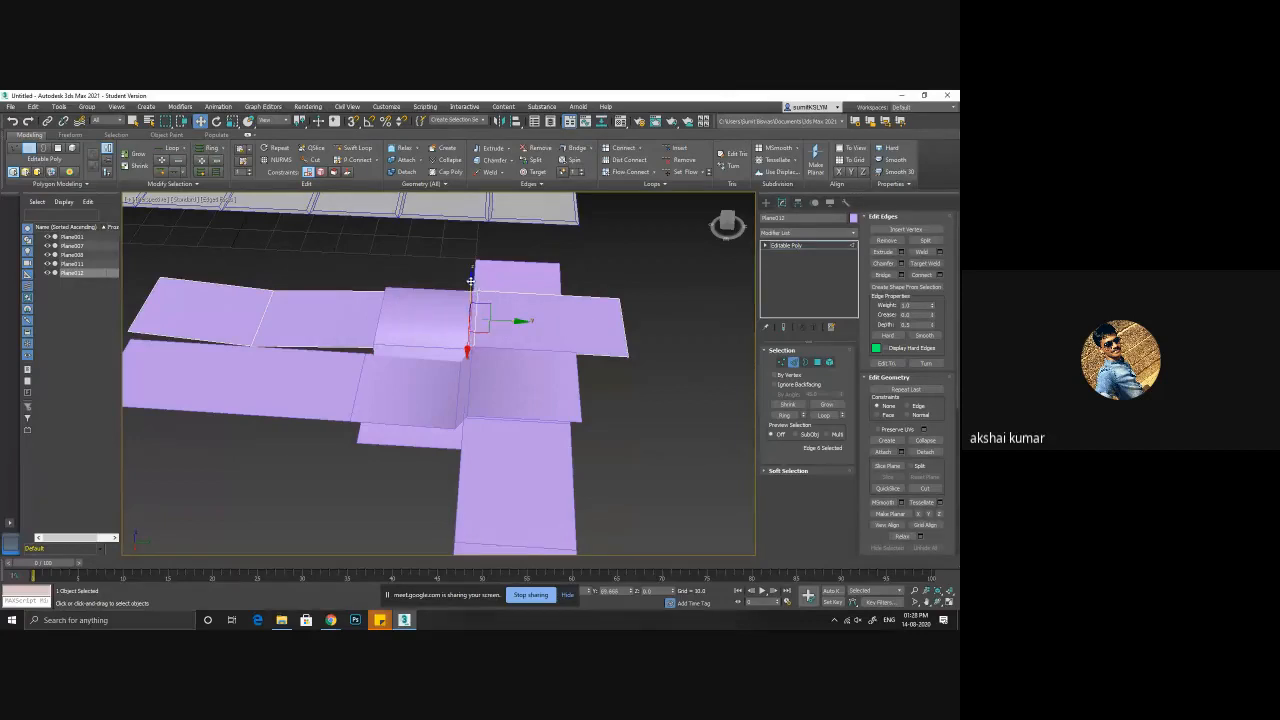
pyautogui.moveTo(470, 282); pyautogui.dragTo(470, 290)
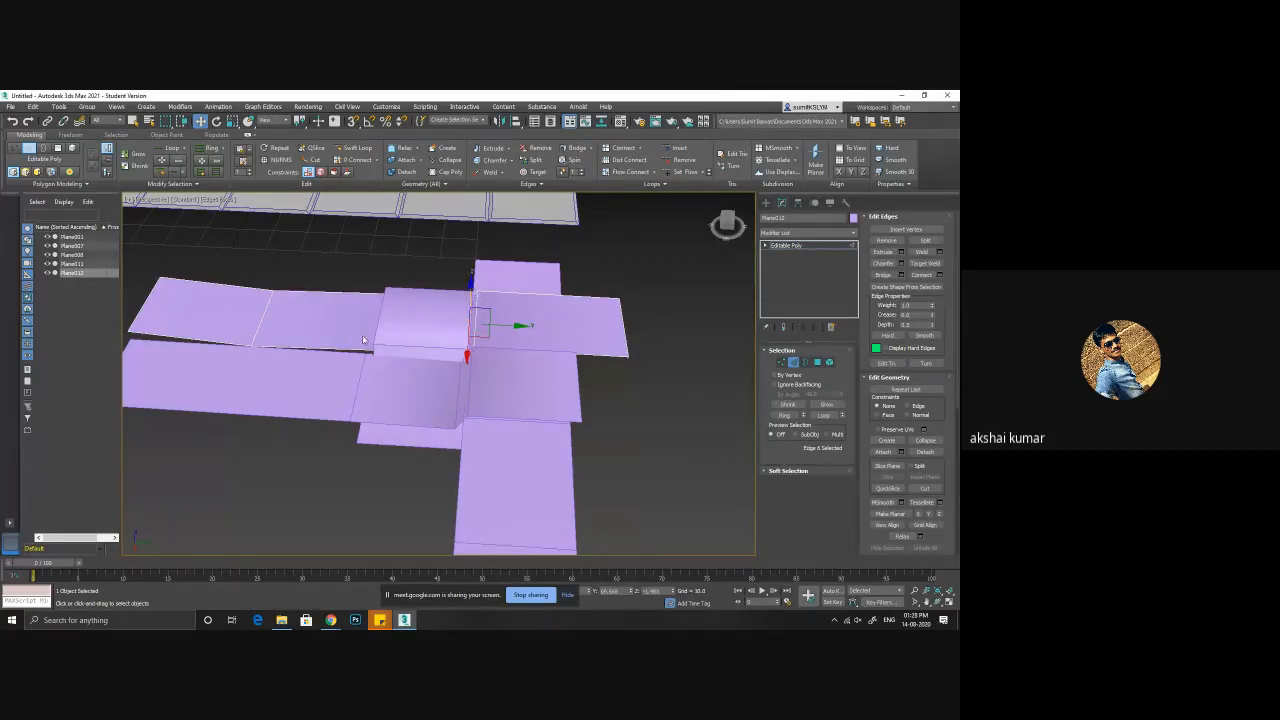
# - Slide the remaining cross edge of Plane012 under the crossing strip and pull the short end edge inward
pyautogui.click(265, 309)
pyautogui.moveTo(309, 318); pyautogui.dragTo(420, 325)
pyautogui.click(623, 333)
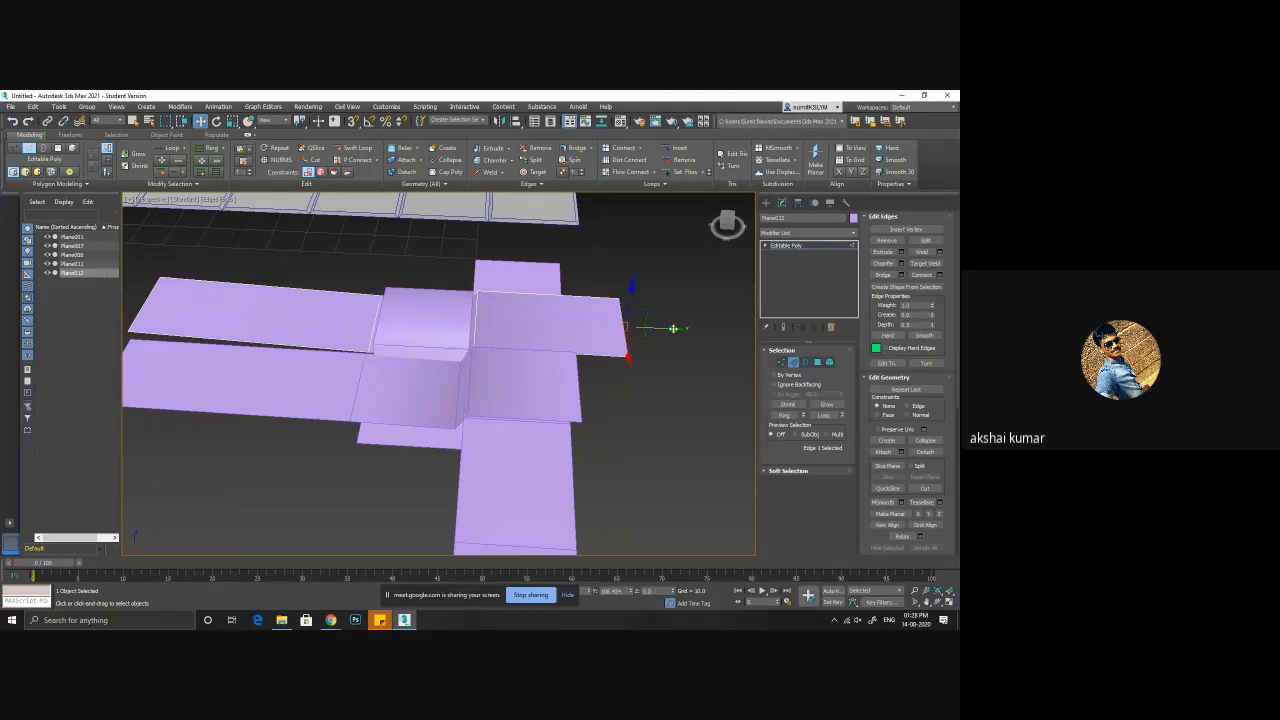
pyautogui.moveTo(673, 328); pyautogui.dragTo(620, 328)
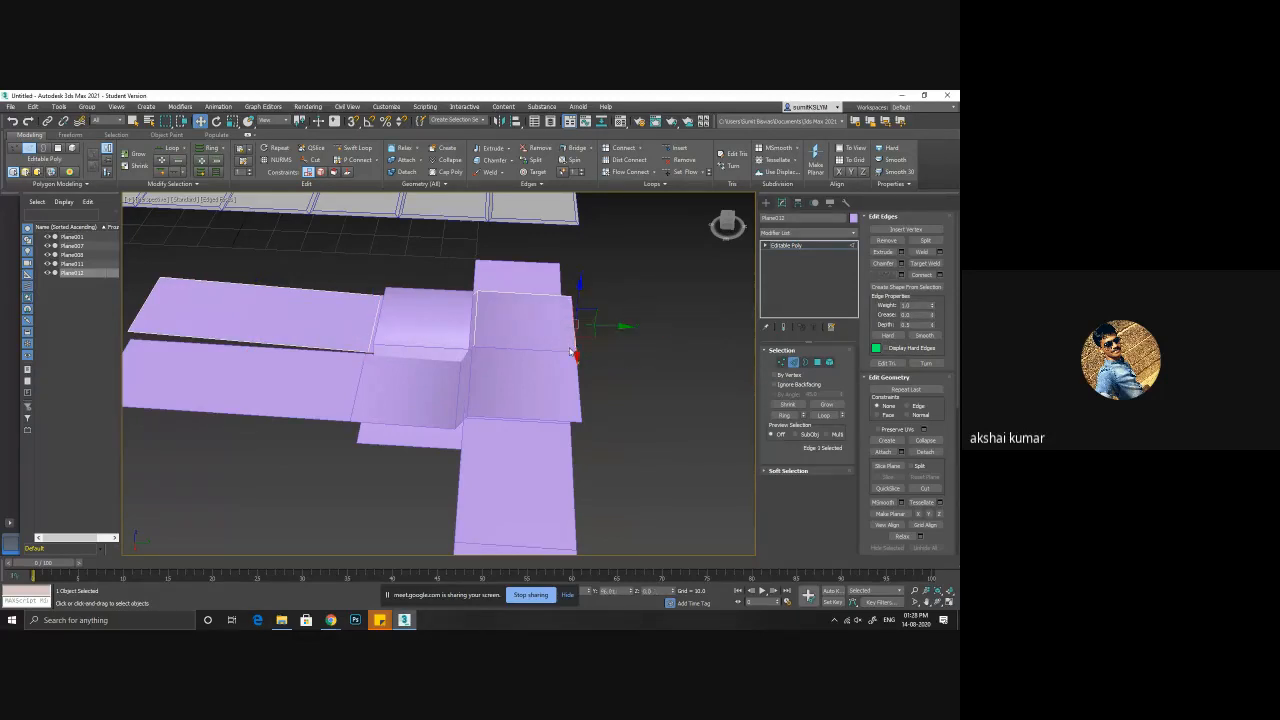
# - Delete the long polygon of Plane012 that extends beyond the area where the strips cross
pyautogui.keyDown('alt'); pyautogui.moveTo(620, 328); pyautogui.dragTo(570, 380, button='middle'); pyautogui.keyUp('alt')
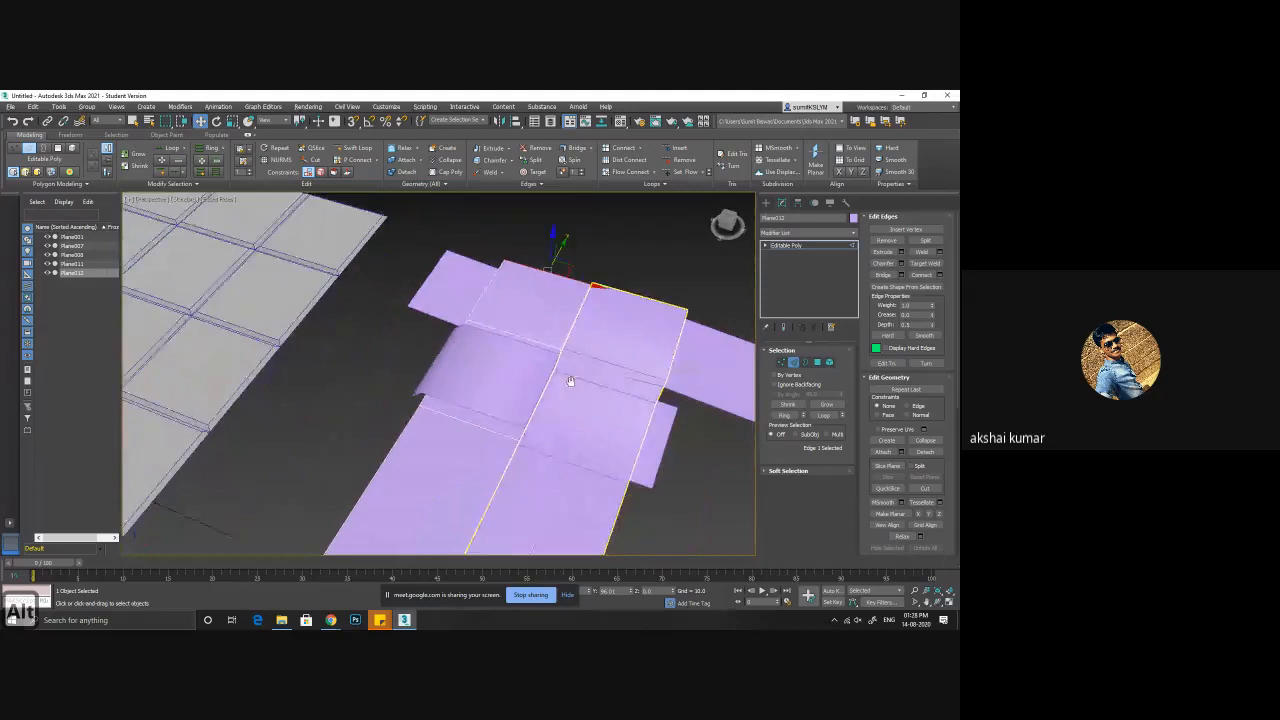
pyautogui.click(817, 362)
pyautogui.click(431, 471)
pyautogui.press('Delete')
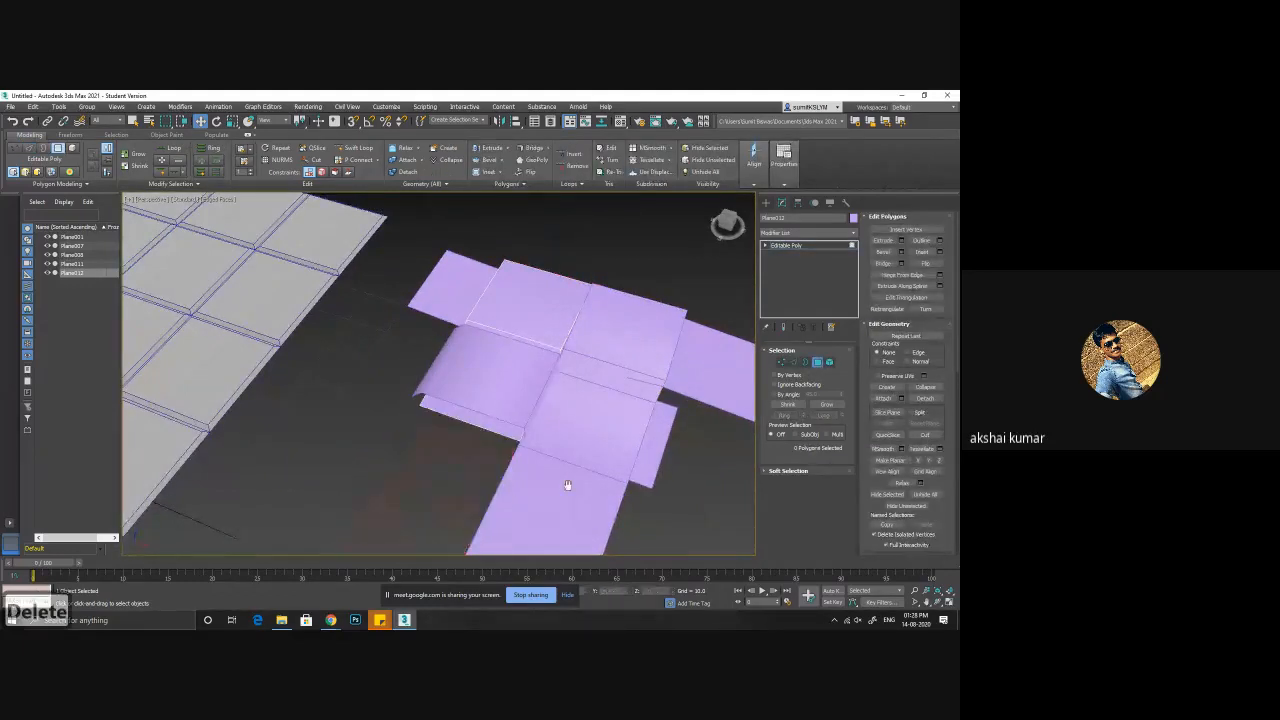
pyautogui.keyDown('alt'); pyautogui.moveTo(569, 486); pyautogui.dragTo(600, 400, button='middle'); pyautogui.keyUp('alt')
# - Attach the three other purple strips to Plane012 so the weave becomes a single editable poly
pyautogui.click(818, 363)
pyautogui.moveTo(625, 453); pyautogui.dragTo(568, 432, button='middle')
pyautogui.click(883, 291)
pyautogui.click(601, 334)
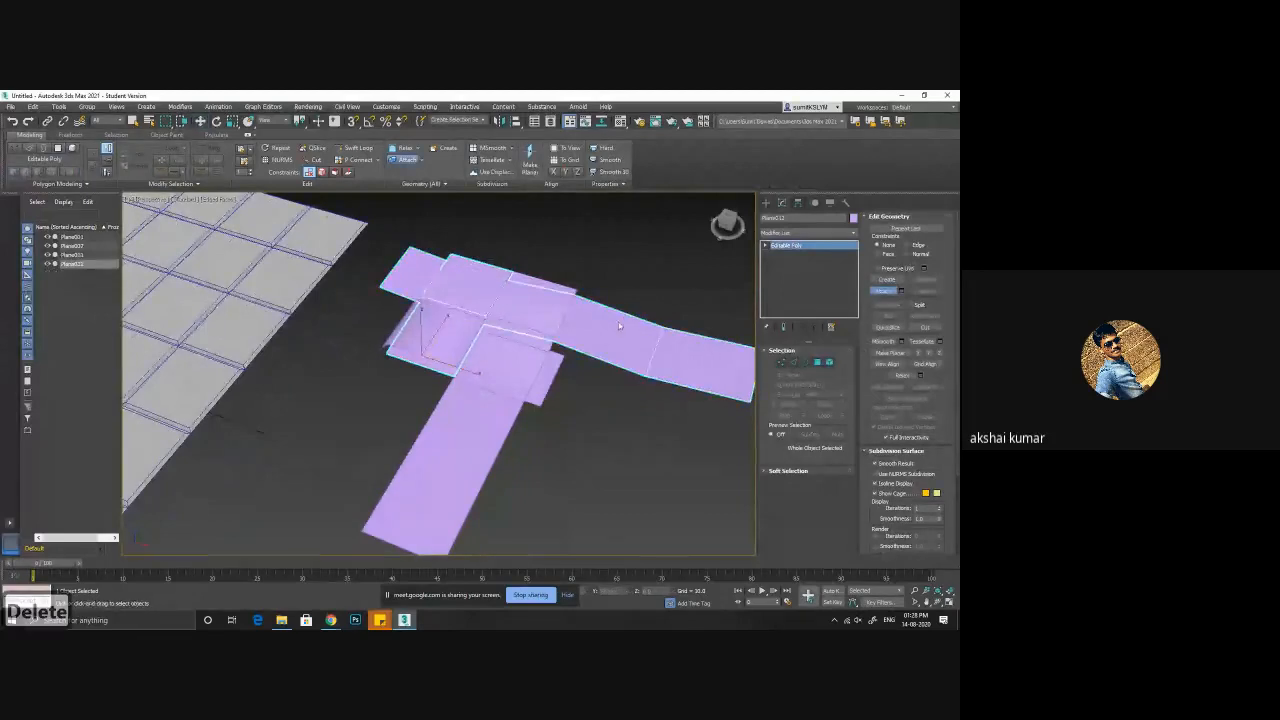
pyautogui.click(490, 412)
pyautogui.click(508, 374)
pyautogui.press('w')
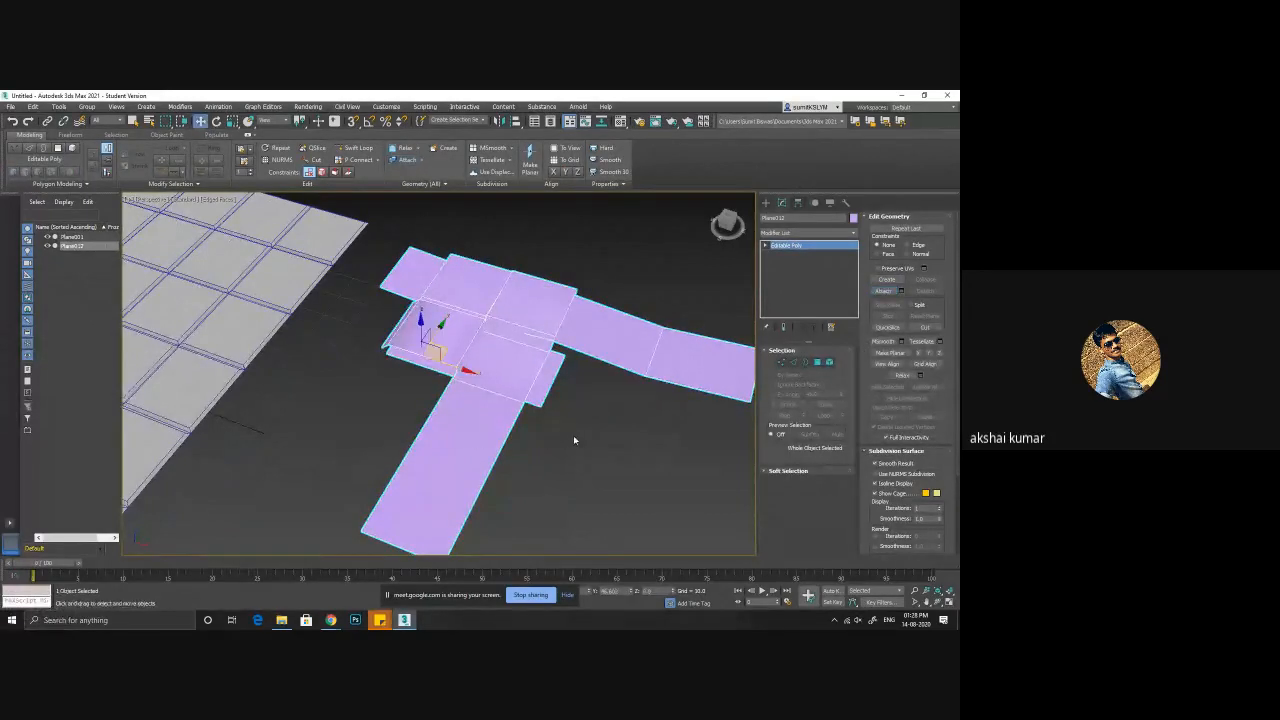
# - Delete the three long polygons that run outside the central woven patch
pyautogui.click(818, 363)
pyautogui.click(457, 462)
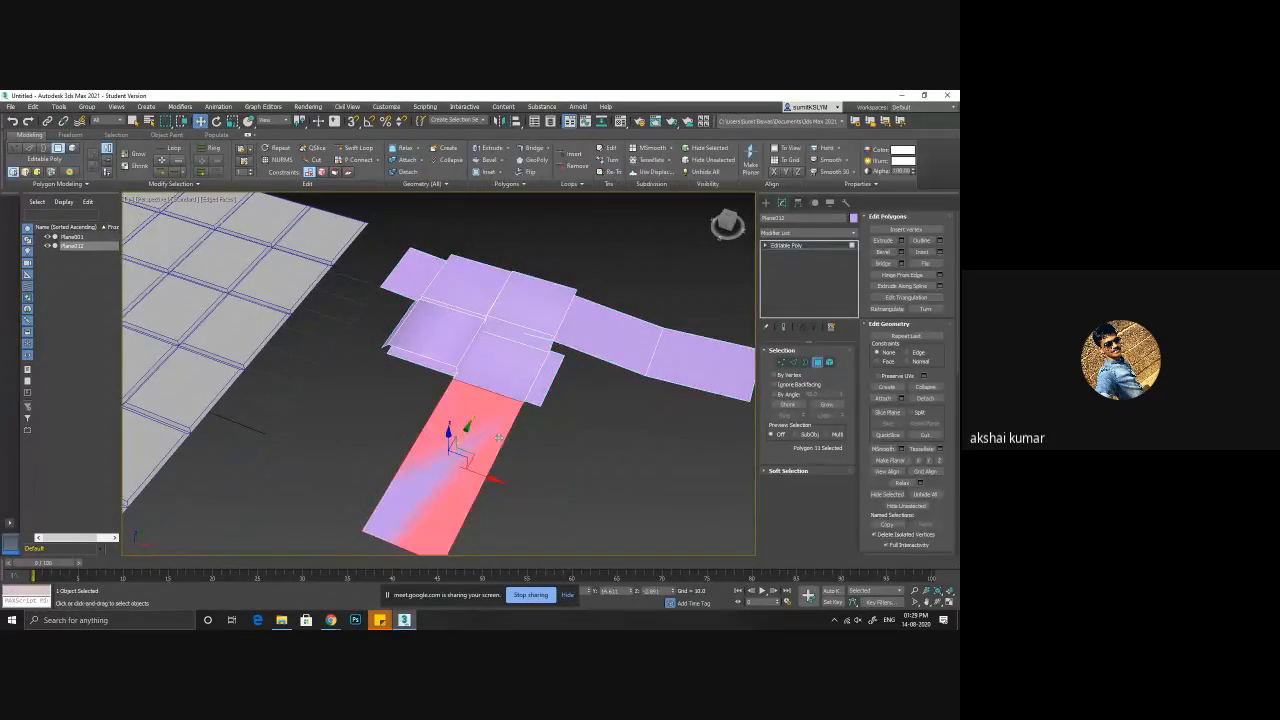
pyautogui.press('Delete')
pyautogui.click(630, 351)
pyautogui.press('Delete')
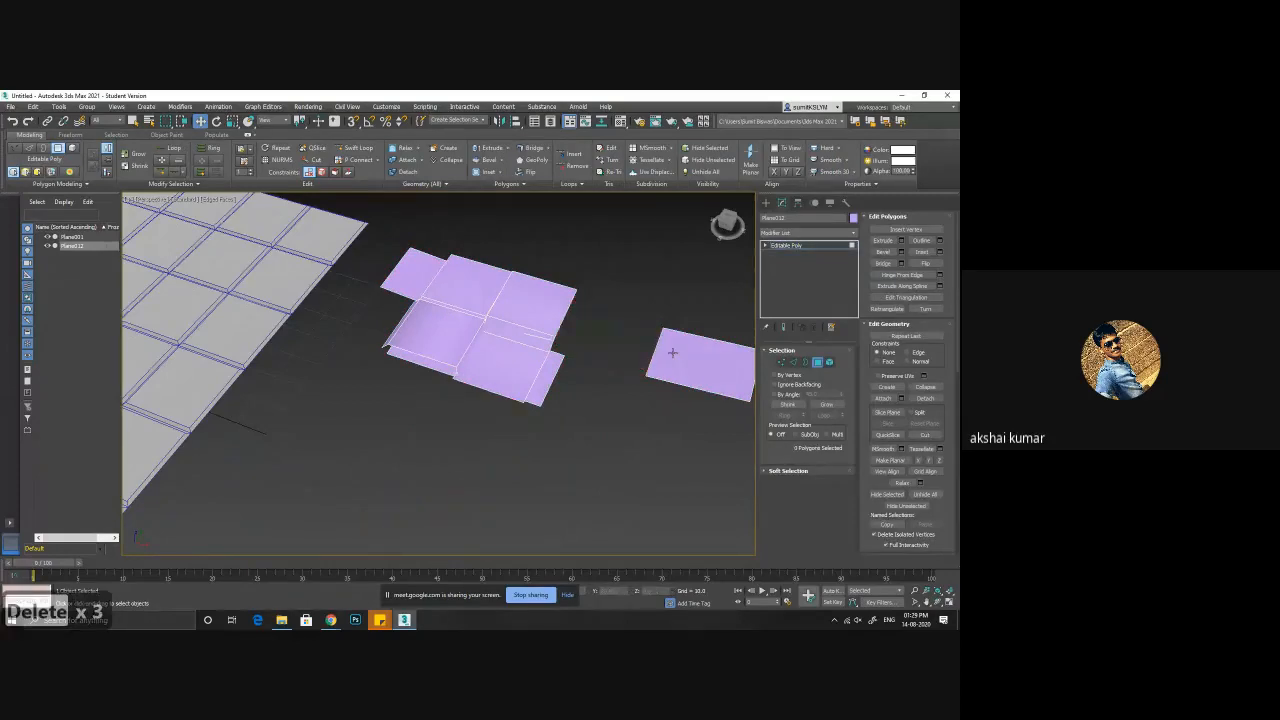
pyautogui.click(705, 353)
pyautogui.press('Delete')
# - Pull the two protruding end edges on opposite sides of the woven patch inward, close to its outline
pyautogui.keyDown('alt'); pyautogui.moveTo(651, 406); pyautogui.dragTo(545, 420, button='middle'); pyautogui.keyUp('alt')
pyautogui.keyDown('alt'); pyautogui.moveTo(416, 402); pyautogui.dragTo(560, 360, button='middle'); pyautogui.keyUp('alt')
pyautogui.click(793, 362)
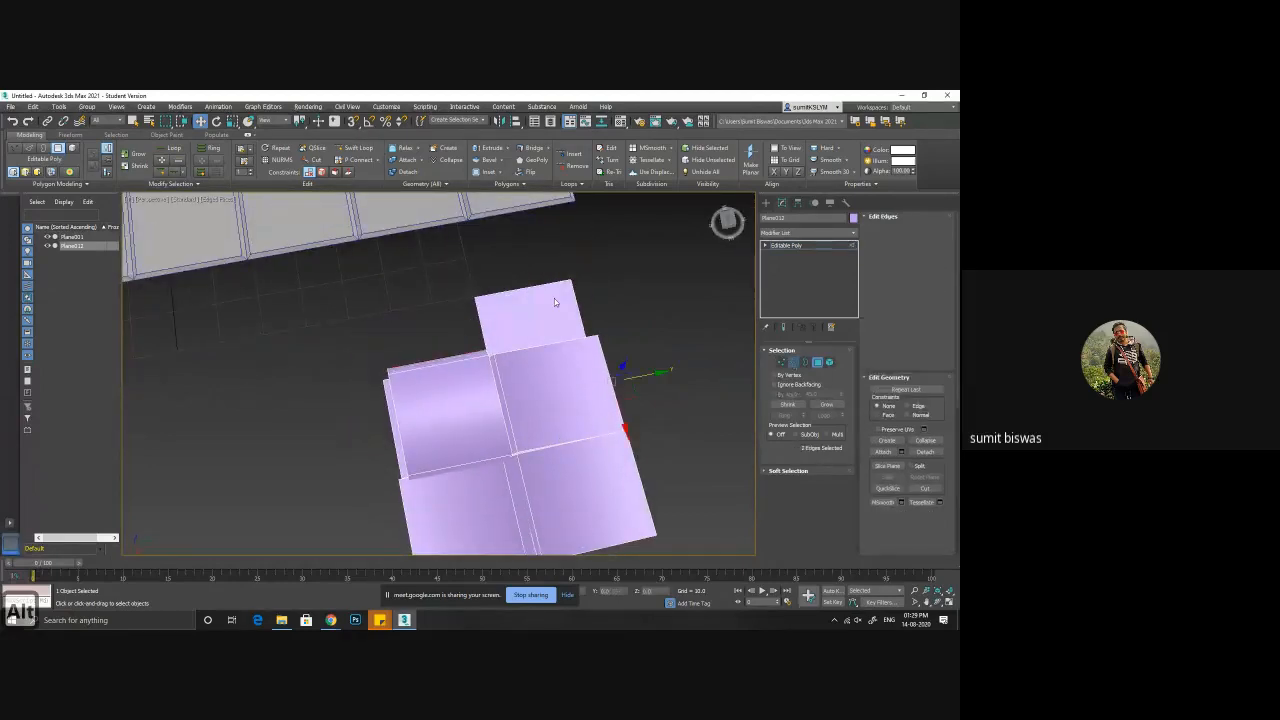
pyautogui.click(530, 289)
pyautogui.moveTo(533, 333); pyautogui.dragTo(562, 408)
pyautogui.keyDown('alt'); pyautogui.moveTo(608, 521); pyautogui.dragTo(488, 448, button='middle'); pyautogui.keyUp('alt')
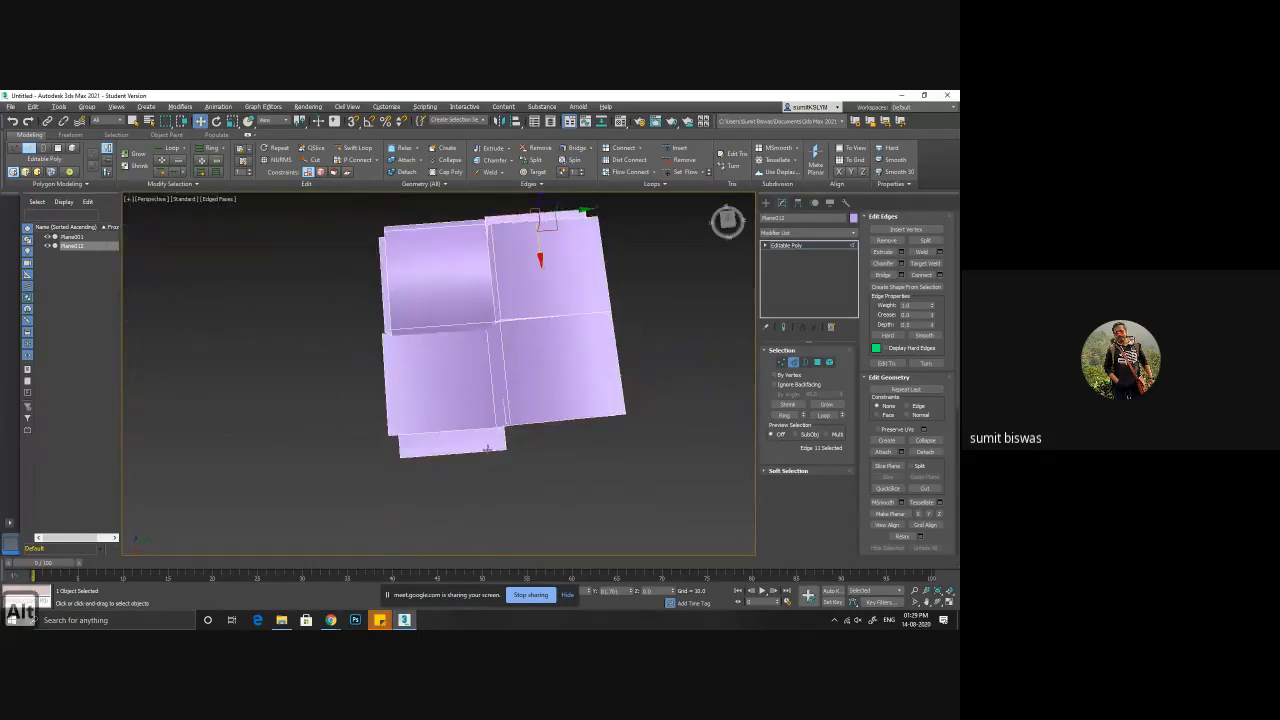
pyautogui.click(459, 452)
pyautogui.moveTo(459, 498); pyautogui.dragTo(458, 474)
# - Raise the strip's cross edge at the patch's middle seam slightly and extrude it outward as a new polygon over the neighbouring square
pyautogui.keyDown('alt'); pyautogui.moveTo(517, 480); pyautogui.dragTo(517, 451, button='middle'); pyautogui.keyUp('alt')
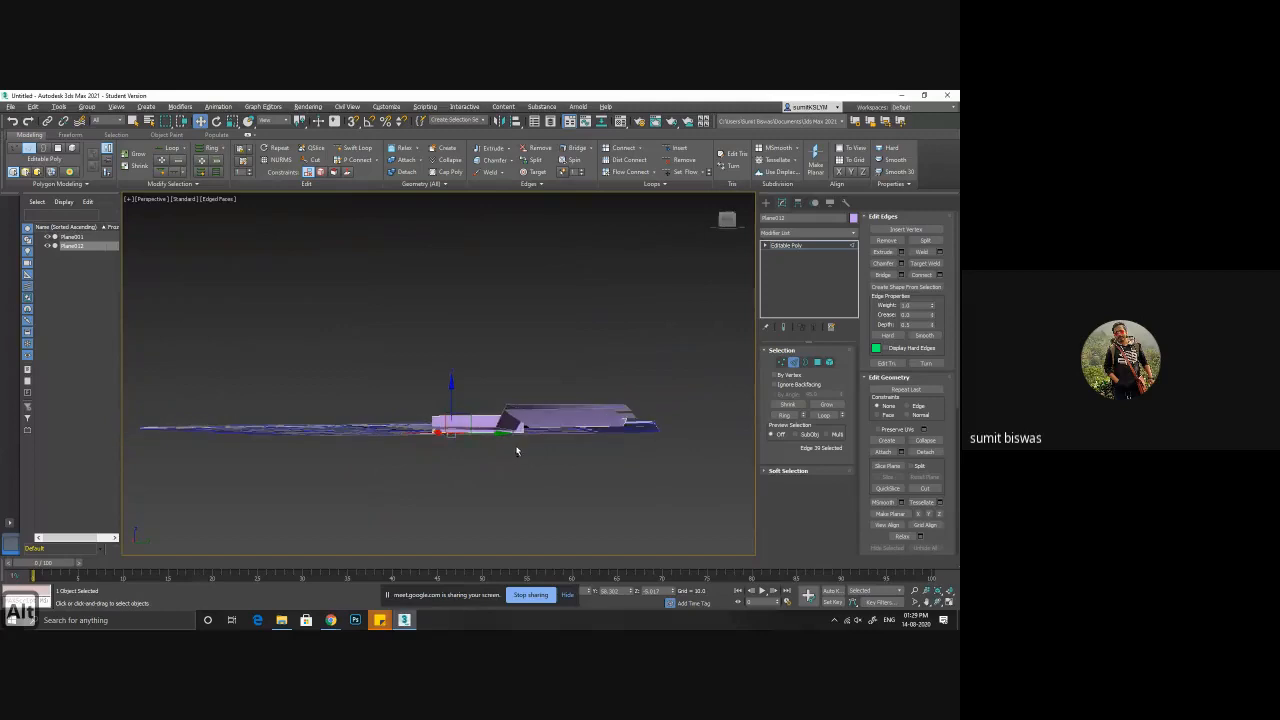
pyautogui.click(534, 421)
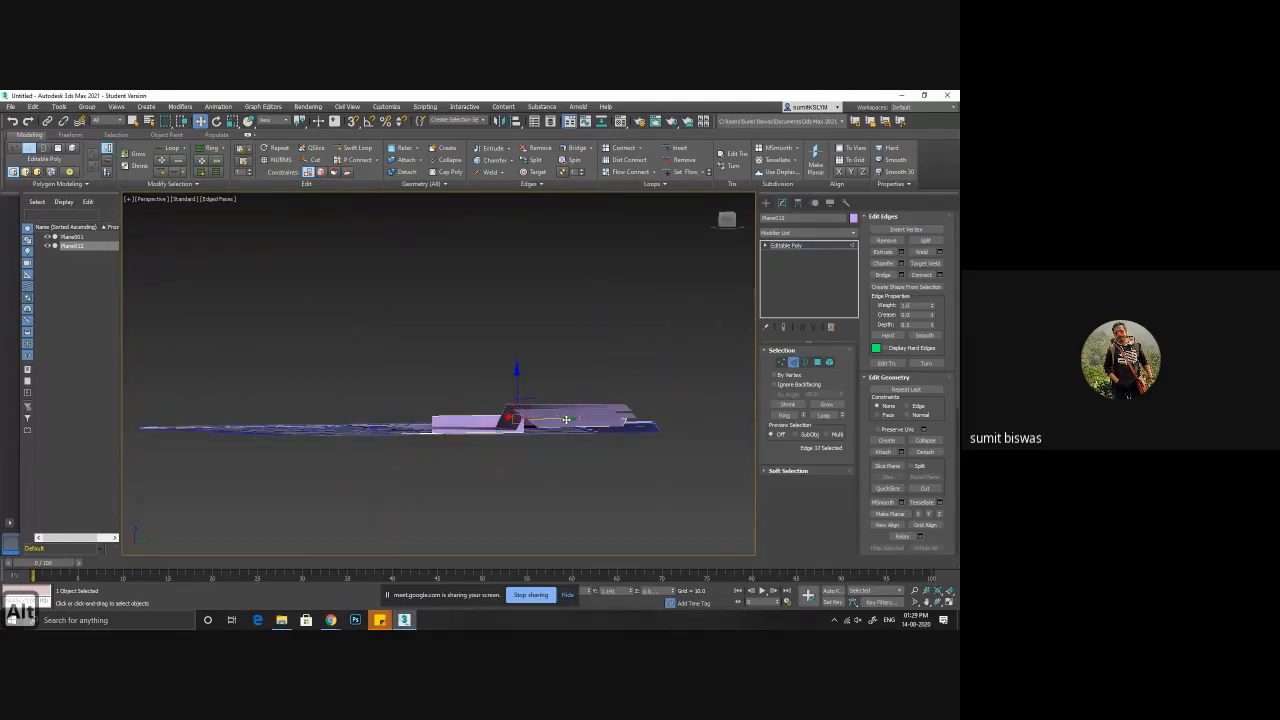
pyautogui.keyDown('alt'); pyautogui.moveTo(566, 419); pyautogui.dragTo(529, 478, button='middle'); pyautogui.keyUp('alt')
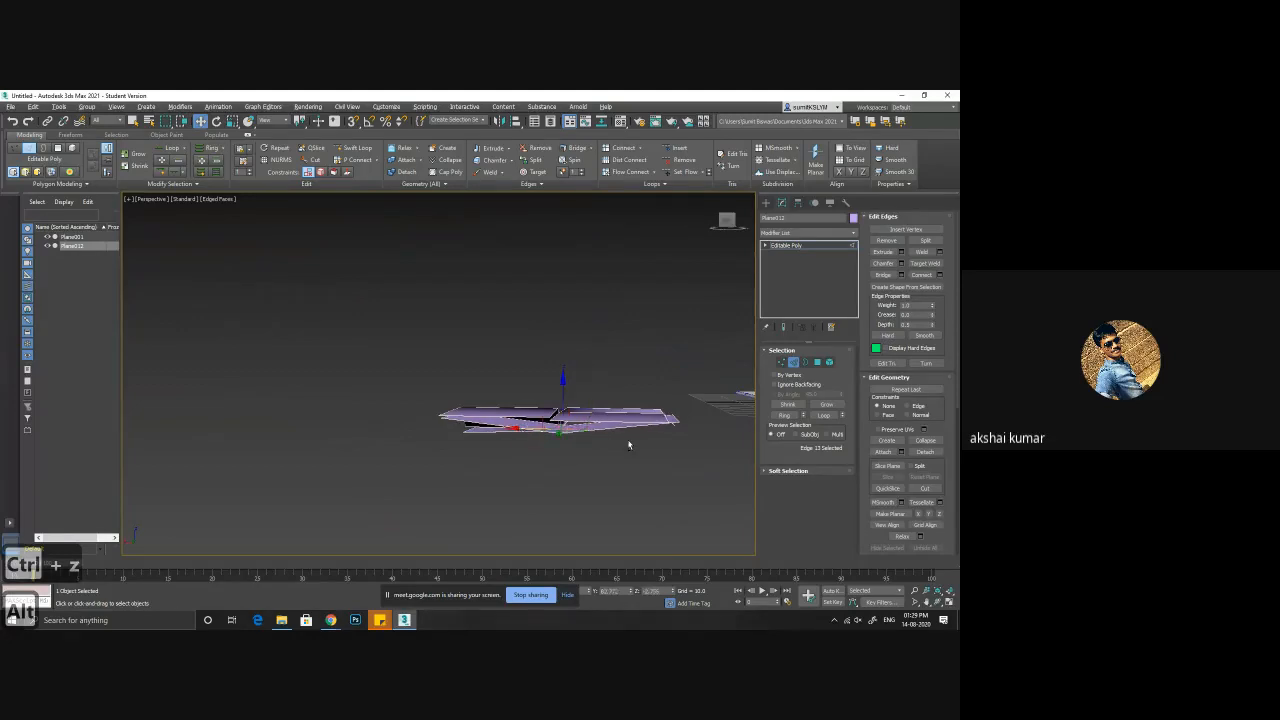
pyautogui.keyDown('alt'); pyautogui.moveTo(629, 443); pyautogui.dragTo(564, 392, button='middle'); pyautogui.keyUp('alt')
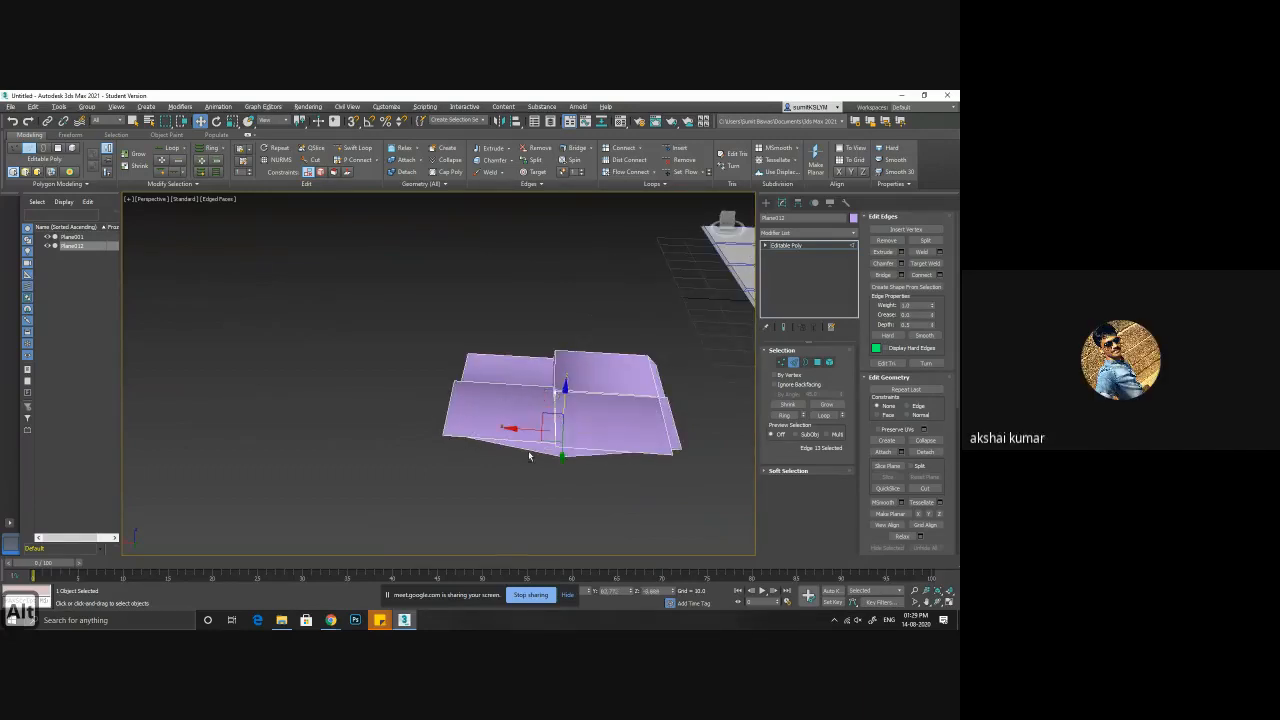
pyautogui.keyDown('alt'); pyautogui.moveTo(529, 449); pyautogui.dragTo(530, 432, button='middle'); pyautogui.keyUp('alt')
pyautogui.click(449, 417)
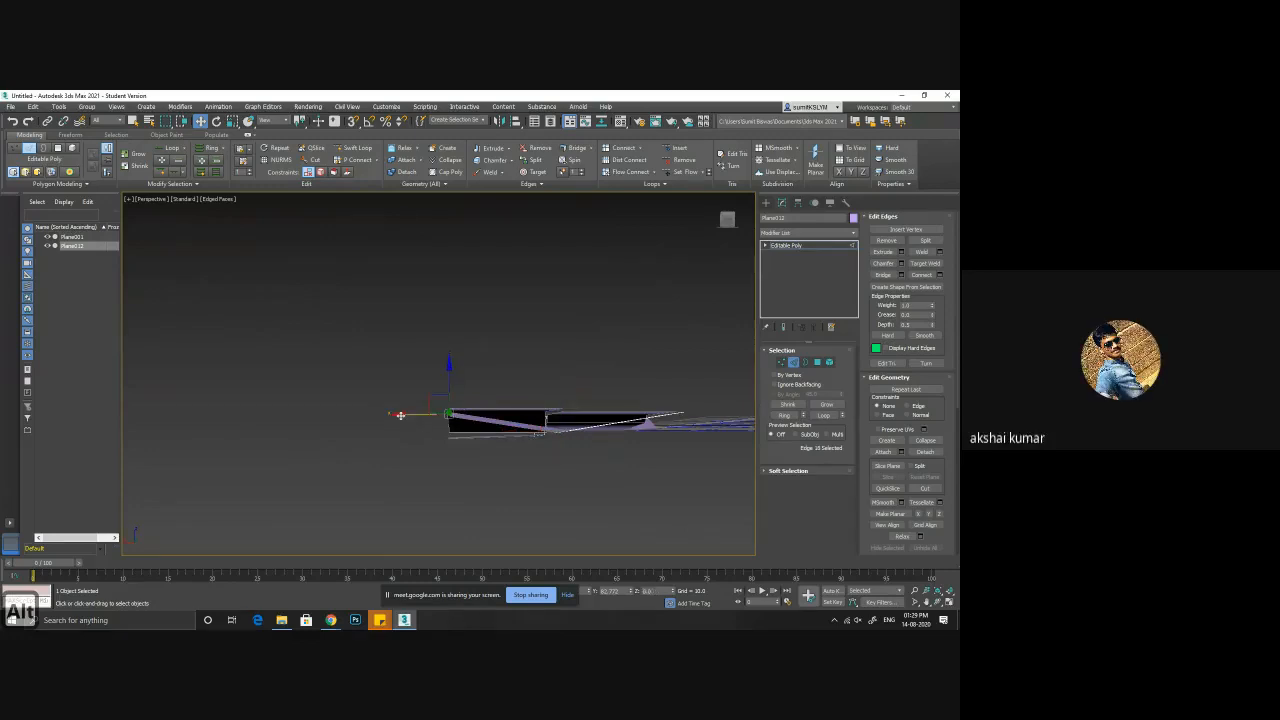
pyautogui.click(546, 401)
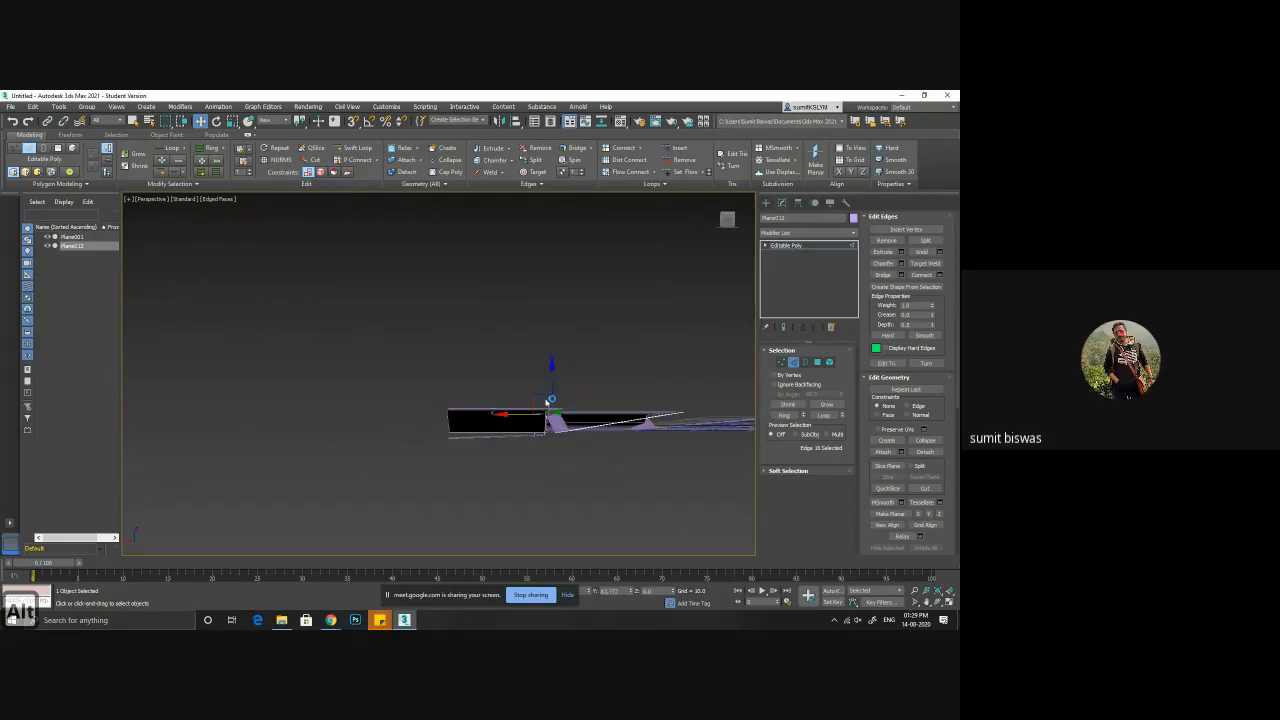
pyautogui.moveTo(551, 361); pyautogui.dragTo(551, 358)
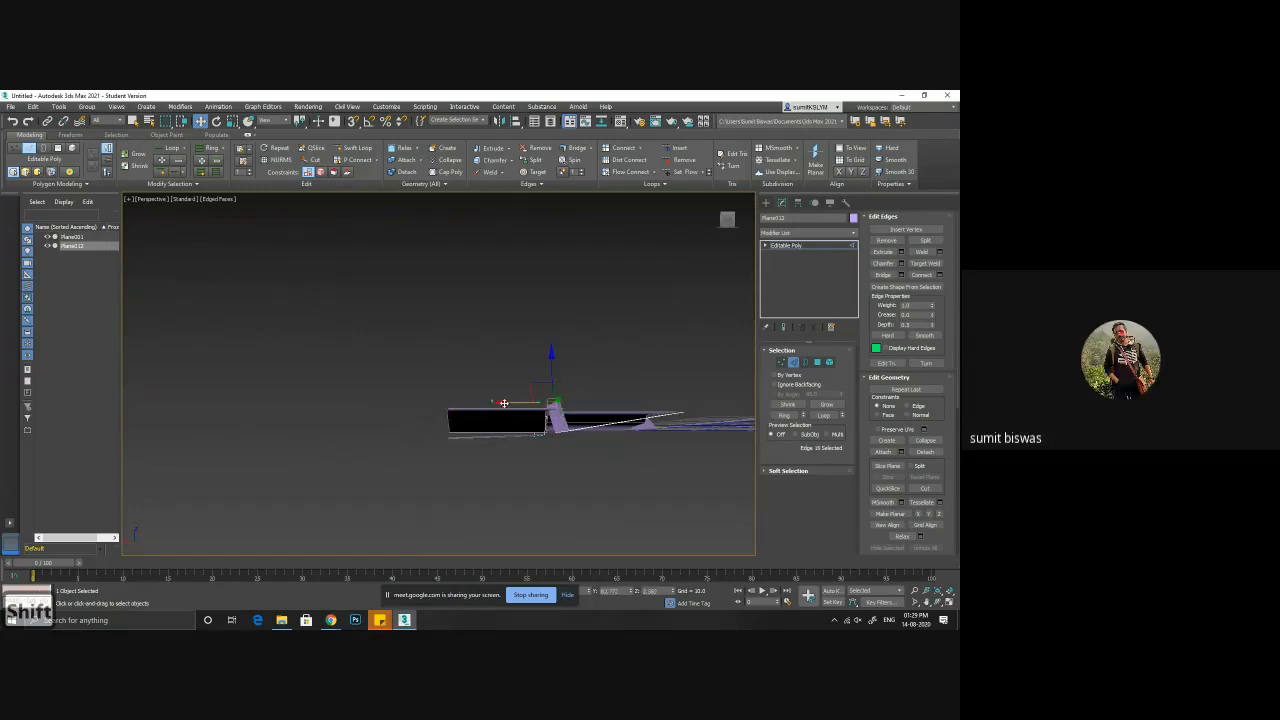
pyautogui.keyDown('shift'); pyautogui.moveTo(503, 403); pyautogui.dragTo(417, 403); pyautogui.keyUp('shift')
pyautogui.keyDown('alt'); pyautogui.moveTo(620, 477); pyautogui.dragTo(425, 403, button='middle'); pyautogui.keyUp('alt')
pyautogui.keyDown('alt'); pyautogui.moveTo(446, 480); pyautogui.dragTo(557, 394, button='middle'); pyautogui.keyUp('alt')
# - Turn on vertex snapping and clone the whole woven patch end to end along Y as 3 copies
pyautogui.click(804, 362)
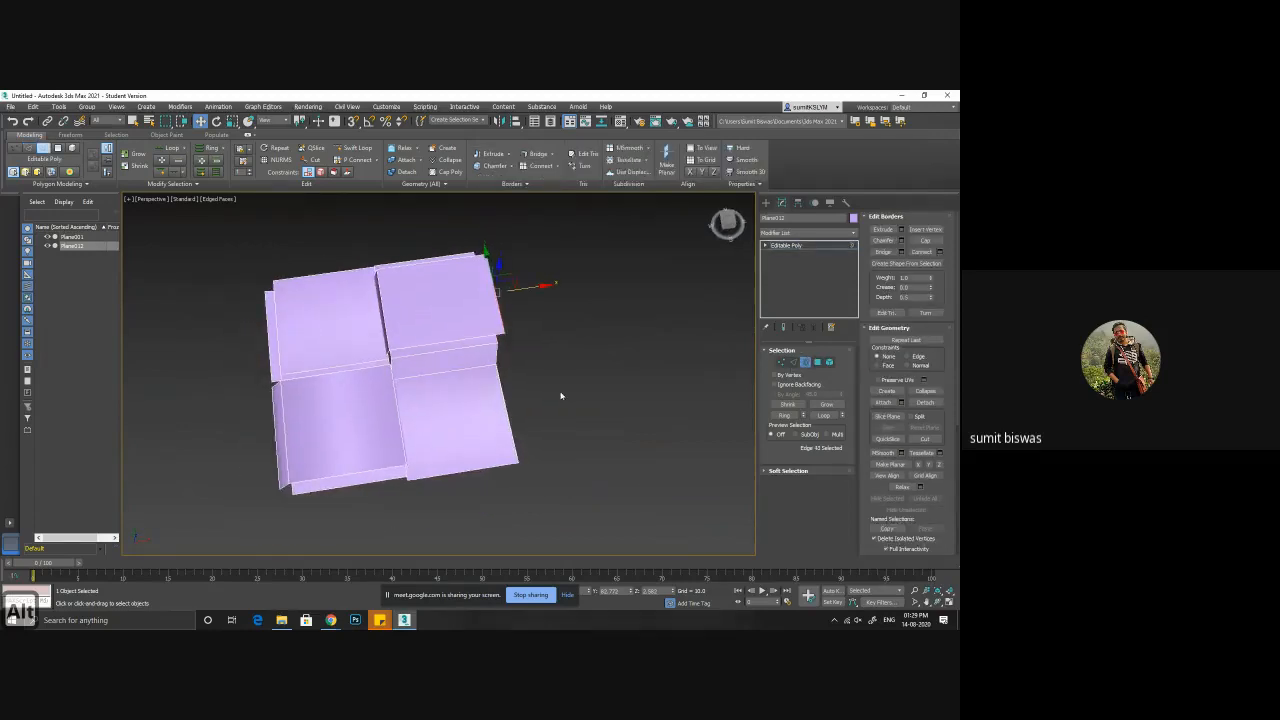
pyautogui.click(356, 123)
pyautogui.keyDown('alt'); pyautogui.moveTo(402, 290); pyautogui.dragTo(522, 346, button='middle'); pyautogui.keyUp('alt')
pyautogui.scroll(-3, 407, 312)
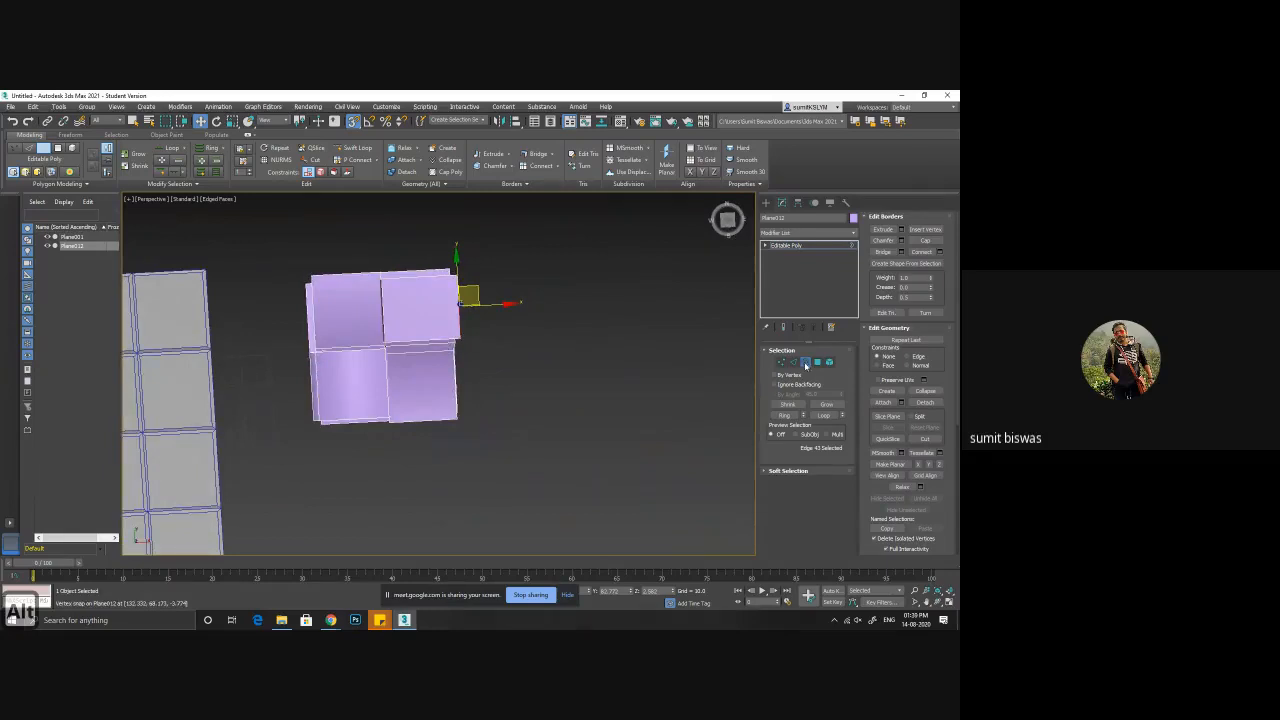
pyautogui.click(806, 362)
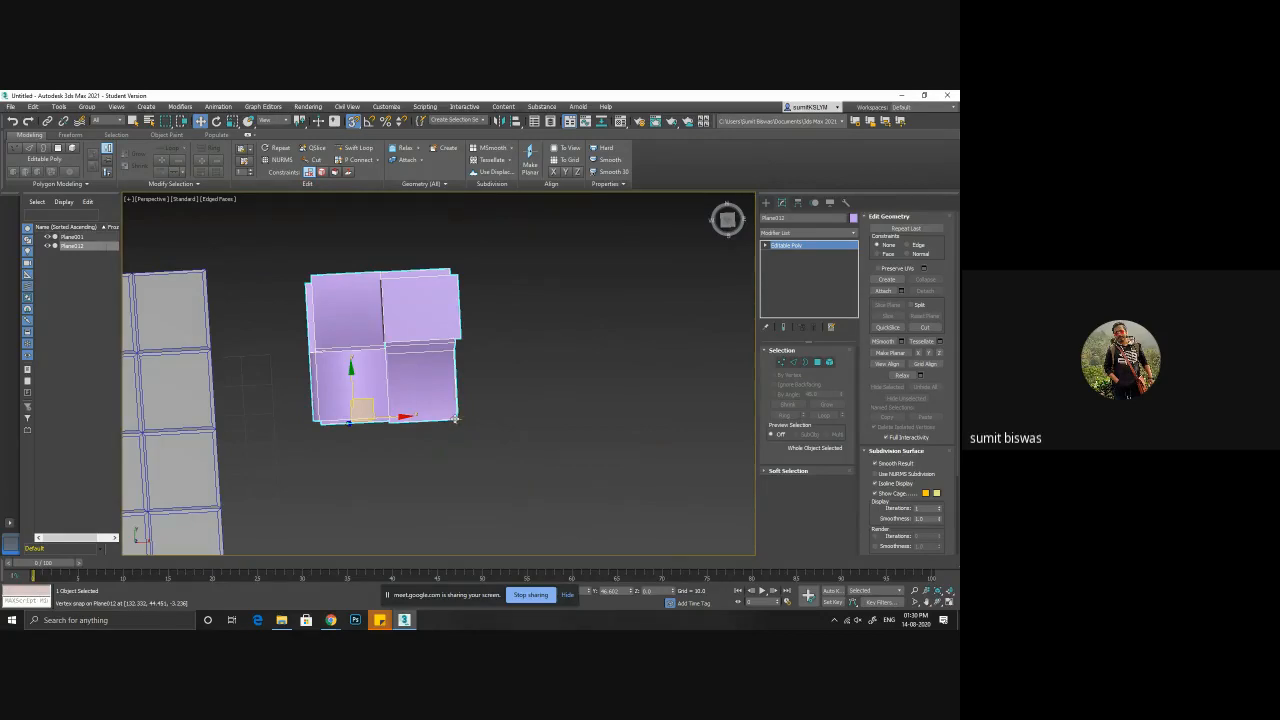
pyautogui.moveTo(455, 419)
pyautogui.keyDown('shift'); pyautogui.mouseDown()
pyautogui.moveTo(357, 266)
pyautogui.moveTo(443, 240)
pyautogui.moveTo(450, 269)
pyautogui.mouseUp(); pyautogui.keyUp('shift')
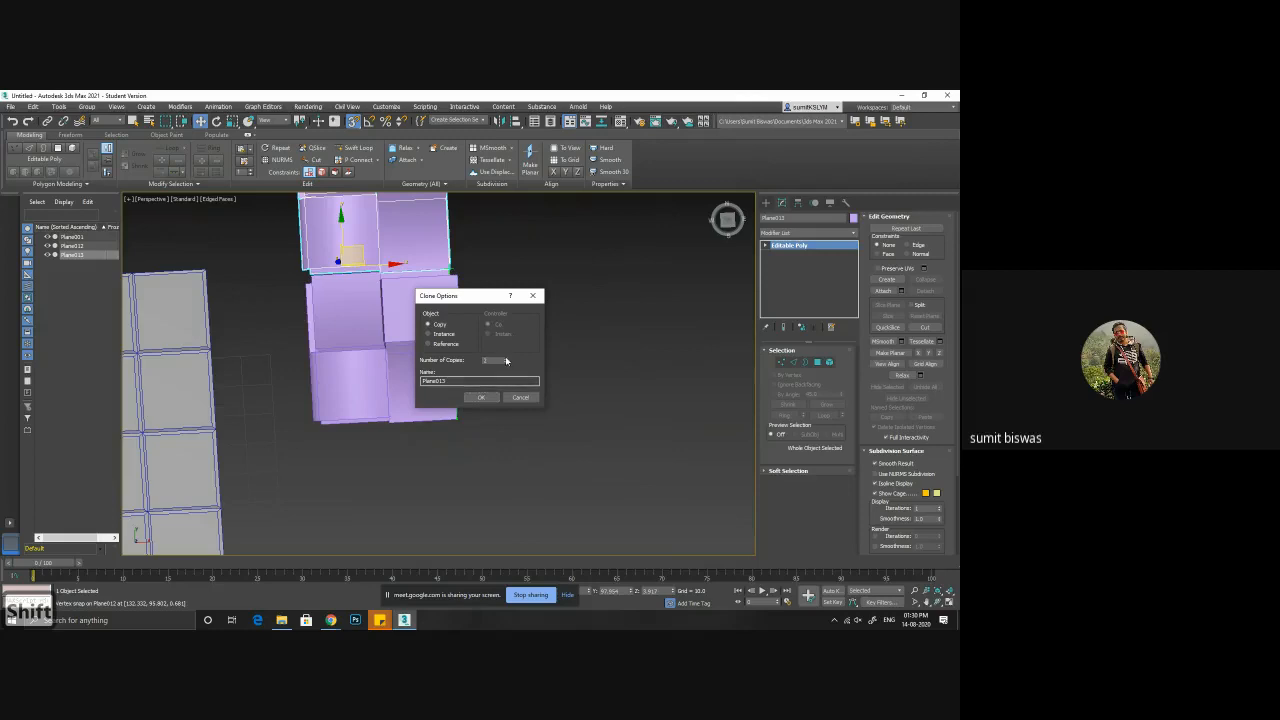
pyautogui.click(481, 397)
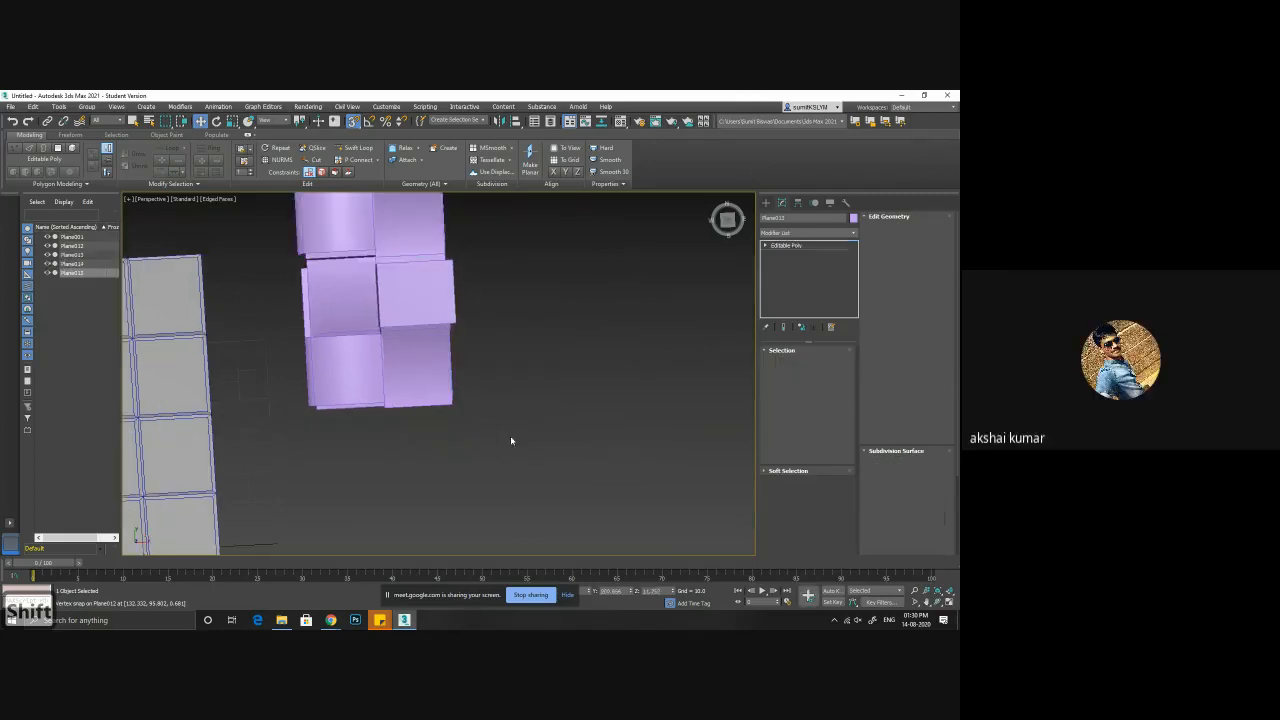
# - Select the column of four woven patches and copy it alongside, snapped corner to corner along X
pyautogui.scroll(-5, 503, 426)
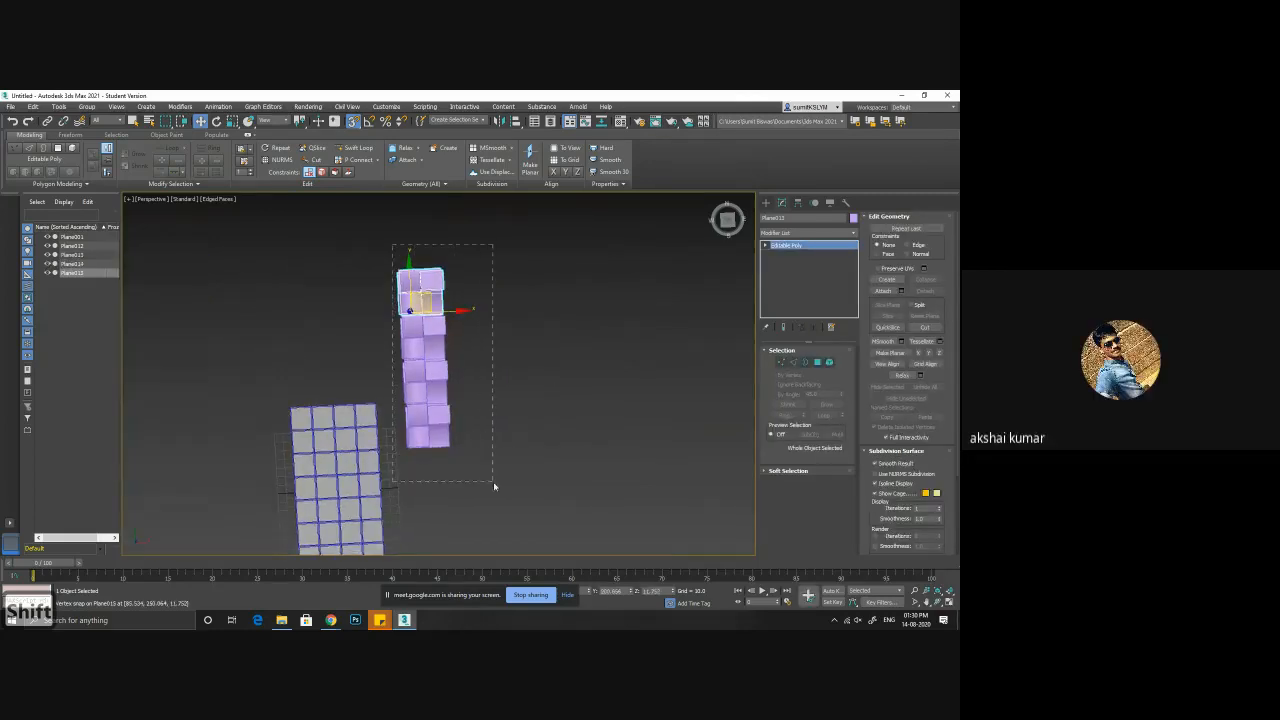
pyautogui.moveTo(494, 486); pyautogui.dragTo(395, 240)
pyautogui.scroll(2, 455, 430)
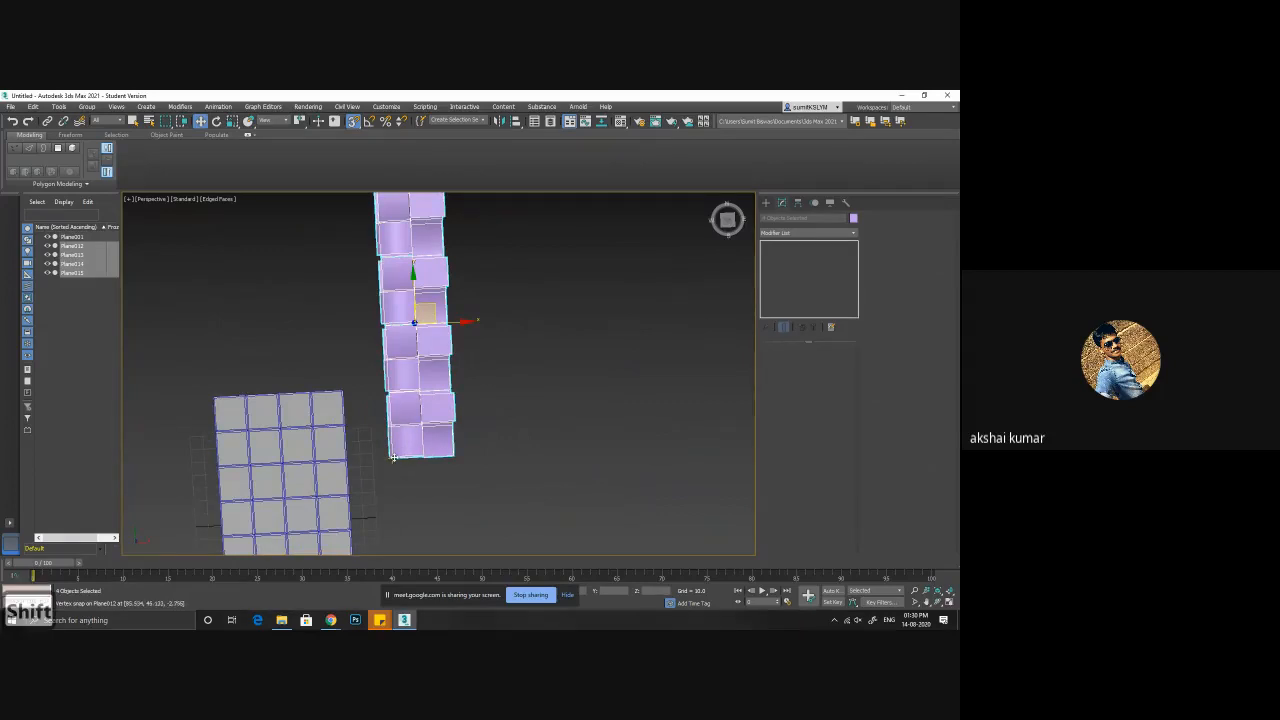
pyautogui.moveTo(390, 462)
pyautogui.keyDown('shift'); pyautogui.mouseDown()
pyautogui.moveTo(485, 458)
pyautogui.moveTo(459, 456)
pyautogui.mouseUp(); pyautogui.keyUp('shift')
pyautogui.click(470, 398)
# - Attach the seven other woven patches to Plane017 to make one woven panel
pyautogui.press('alt')
pyautogui.moveTo(577, 461)
pyautogui.keyDown('alt'); pyautogui.mouseDown(button='middle')
pyautogui.moveTo(560, 417)
pyautogui.moveTo(594, 406)
pyautogui.moveTo(507, 353)
pyautogui.mouseUp(button='middle'); pyautogui.keyUp('alt')
pyautogui.click(560, 417)
pyautogui.click(507, 353)
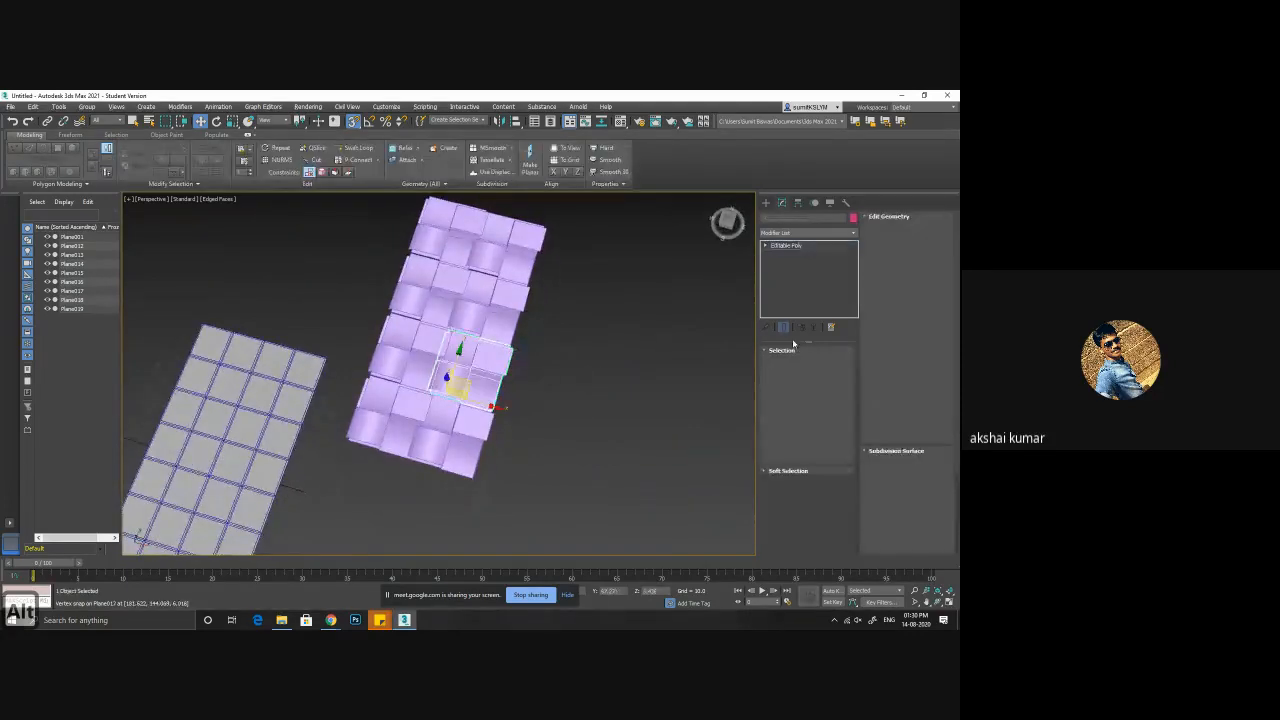
pyautogui.click(901, 291)
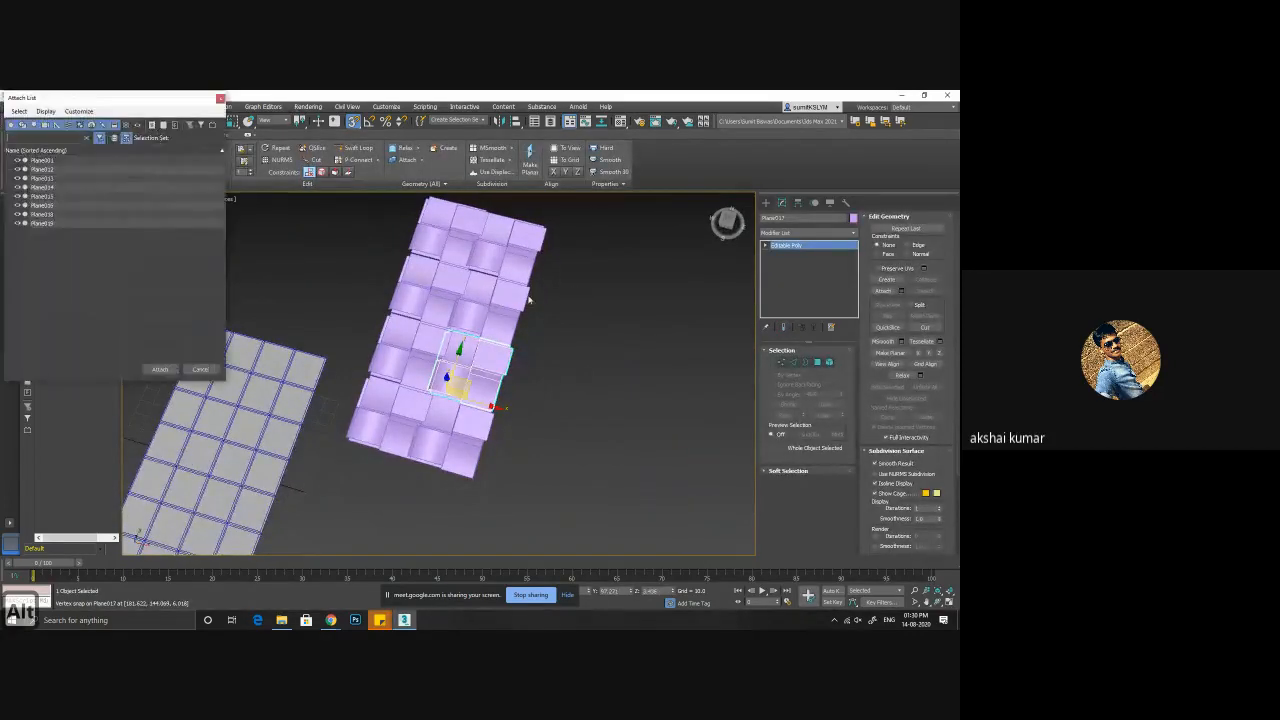
pyautogui.click(220, 98)
pyautogui.click(882, 291)
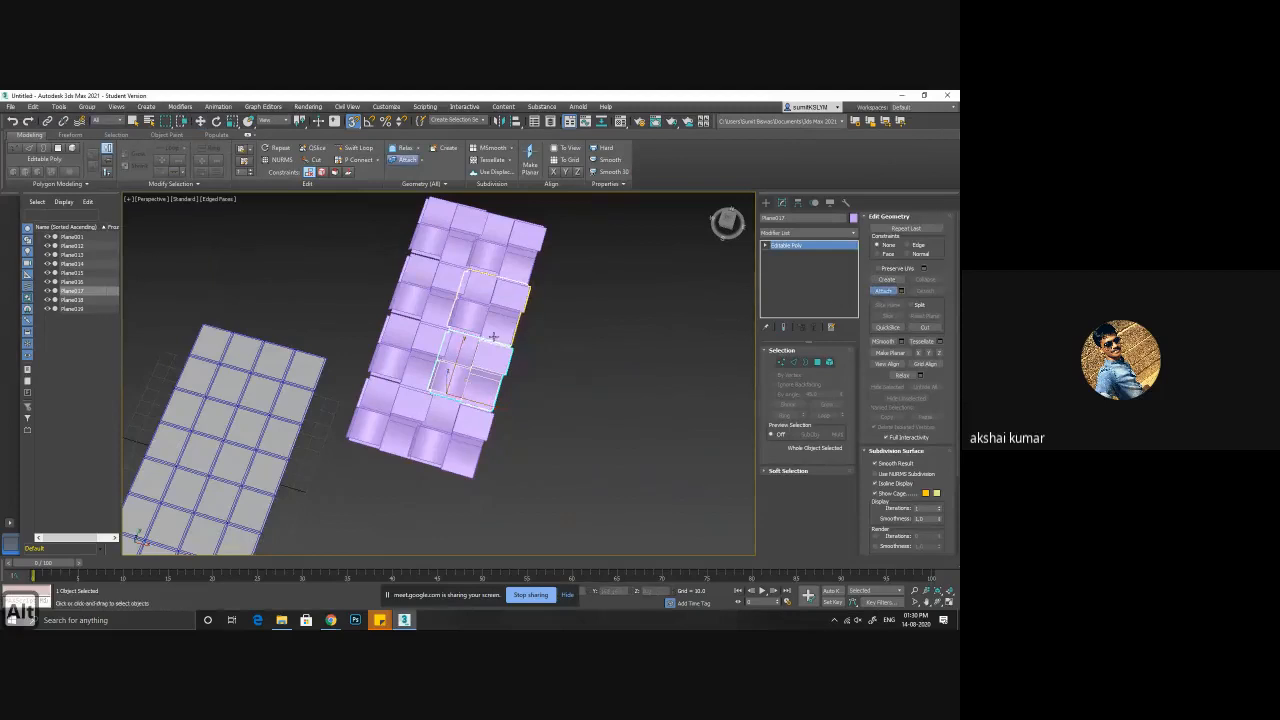
pyautogui.click(489, 333)
pyautogui.click(505, 260)
pyautogui.click(443, 243)
pyautogui.click(412, 317)
pyautogui.click(410, 355)
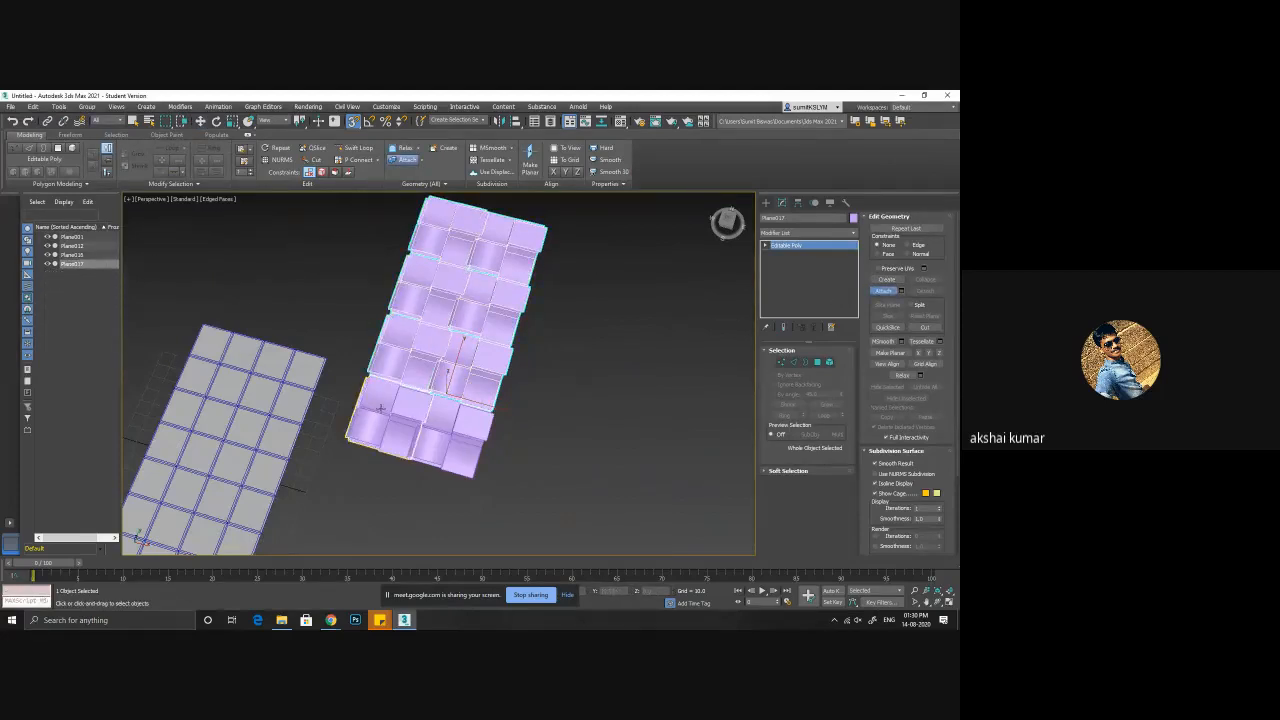
pyautogui.click(450, 435)
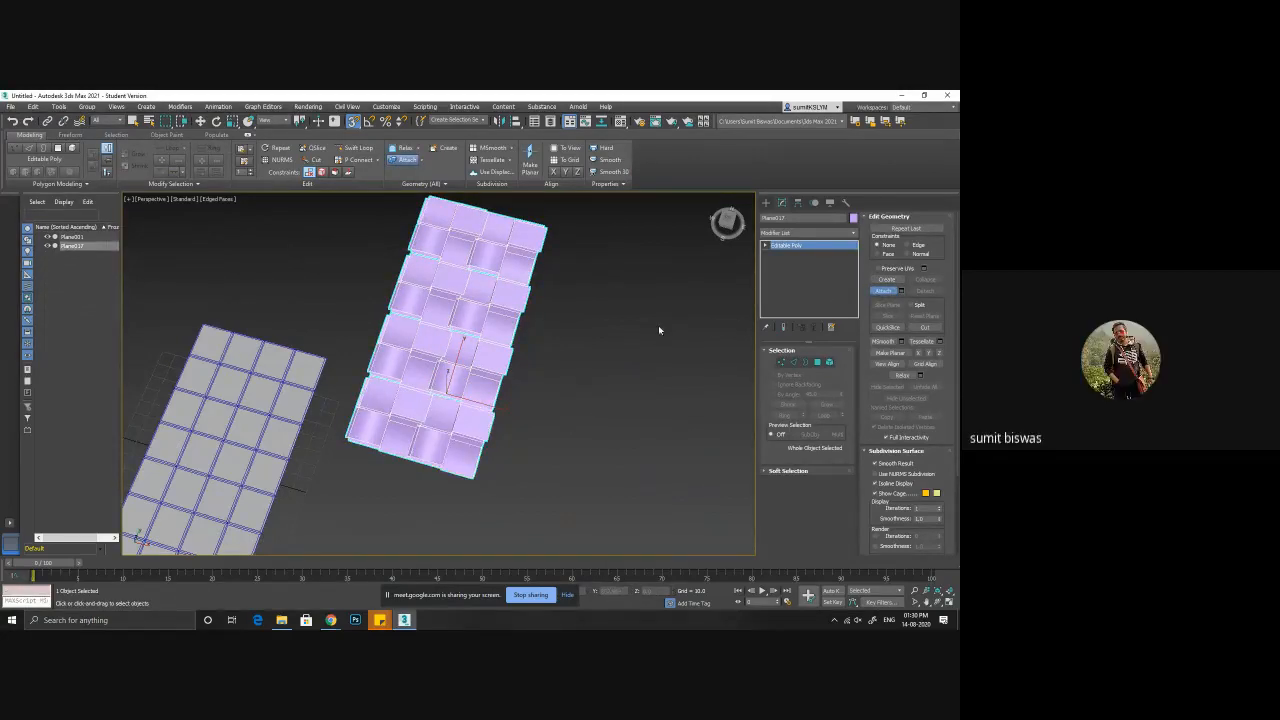
pyautogui.press('w')
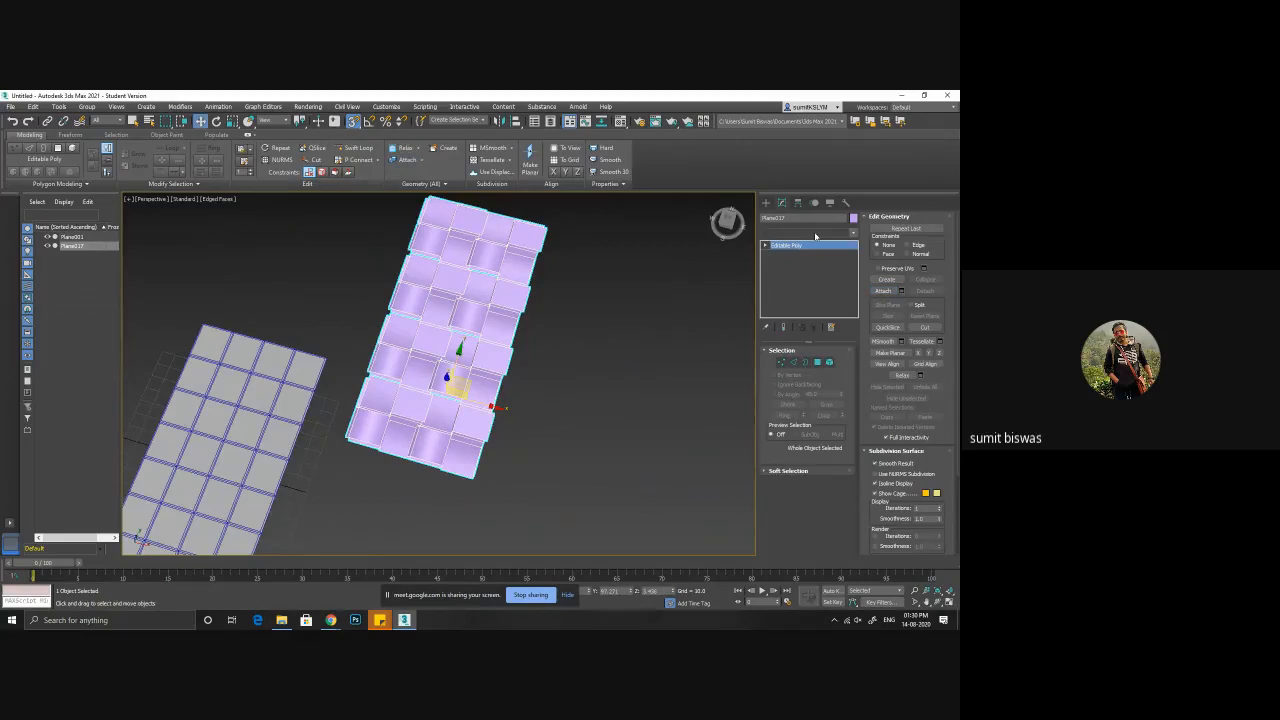
# - Apply TurboSmooth with 2 iterations to the woven panel and turn off the edged faces display
pyautogui.click(815, 233)
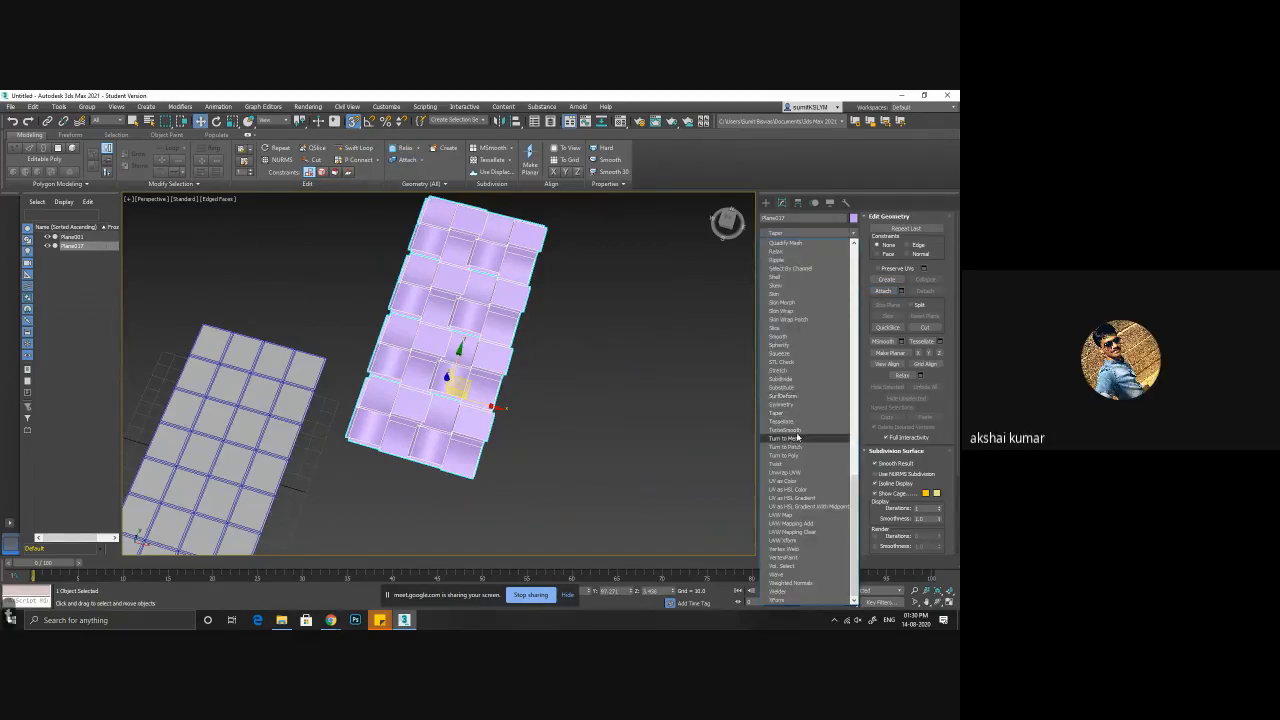
pyautogui.click(785, 429)
pyautogui.moveTo(606, 349)
pyautogui.keyDown('alt'); pyautogui.mouseDown(button='middle')
pyautogui.moveTo(607, 314)
pyautogui.moveTo(604, 341)
pyautogui.mouseUp(button='middle'); pyautogui.keyUp('alt')
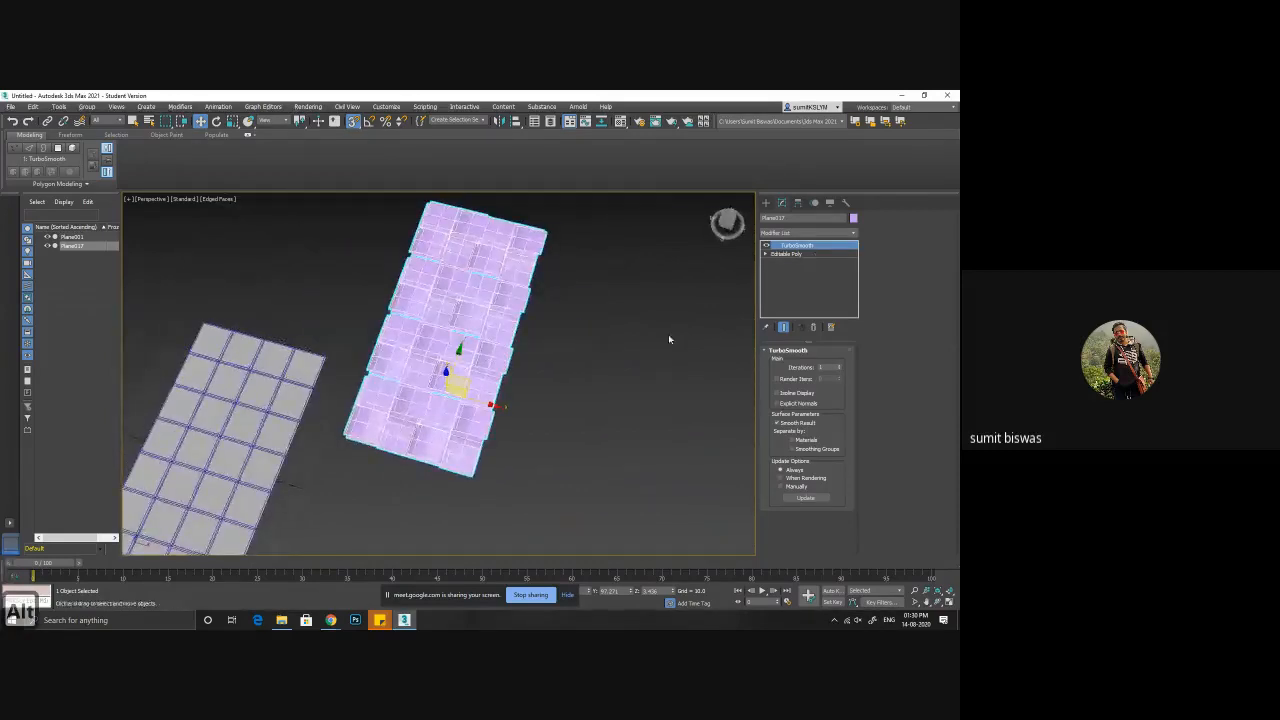
pyautogui.click(647, 347)
pyautogui.click(508, 332)
pyautogui.click(840, 366)
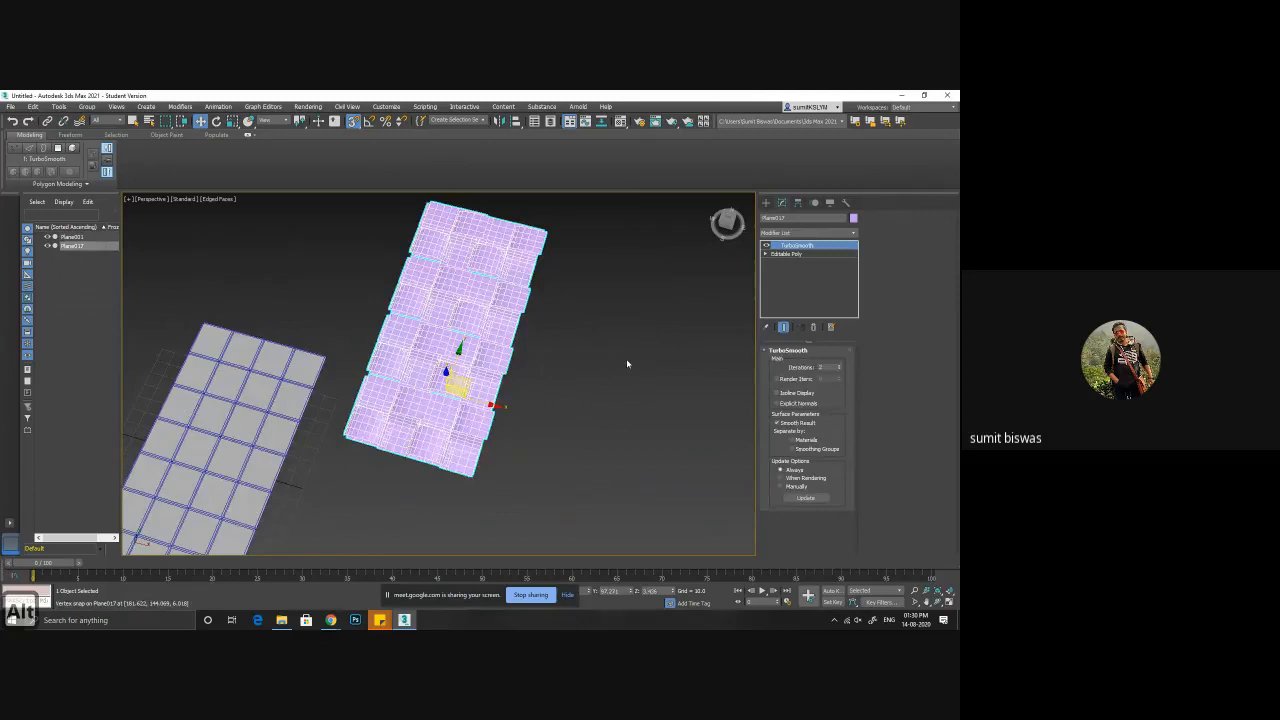
pyautogui.press('F4')
pyautogui.moveTo(586, 409)
pyautogui.keyDown('alt'); pyautogui.mouseDown(button='middle')
pyautogui.moveTo(594, 442)
pyautogui.moveTo(466, 471)
pyautogui.moveTo(491, 429)
pyautogui.moveTo(606, 469)
pyautogui.moveTo(583, 486)
pyautogui.moveTo(526, 471)
pyautogui.moveTo(539, 452)
pyautogui.moveTo(606, 449)
pyautogui.mouseUp(button='middle'); pyautogui.keyUp('alt')
pyautogui.keyDown('alt'); pyautogui.moveTo(646, 377); pyautogui.dragTo(660, 355, button='middle'); pyautogui.keyUp('alt')
# - Add a Bend modifier above TurboSmooth on the woven panel
pyautogui.click(813, 232)
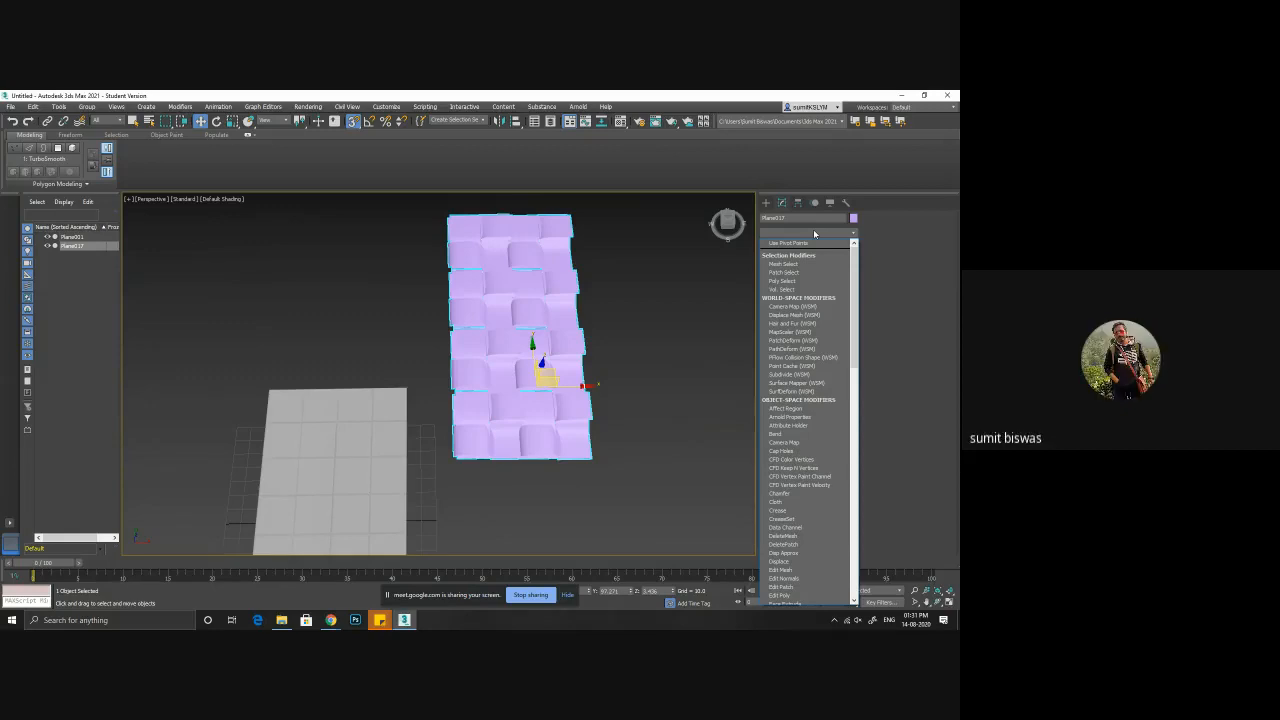
pyautogui.press('b')
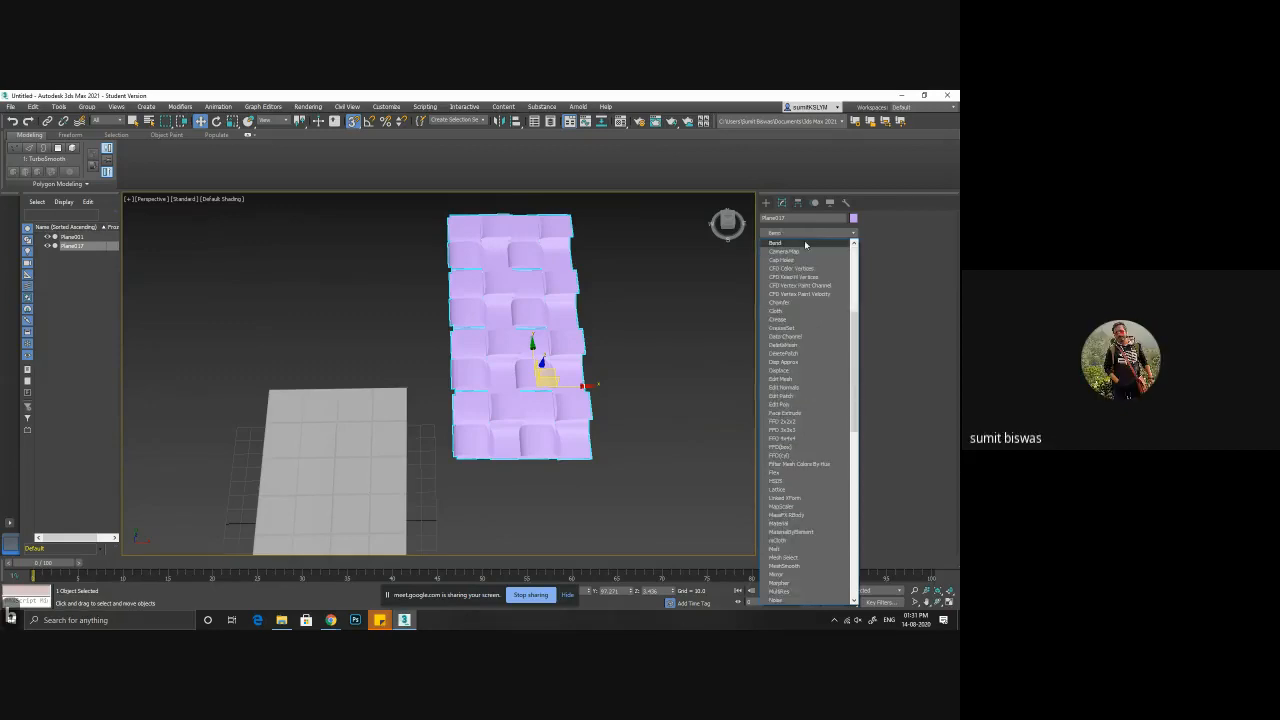
pyautogui.click(805, 245)
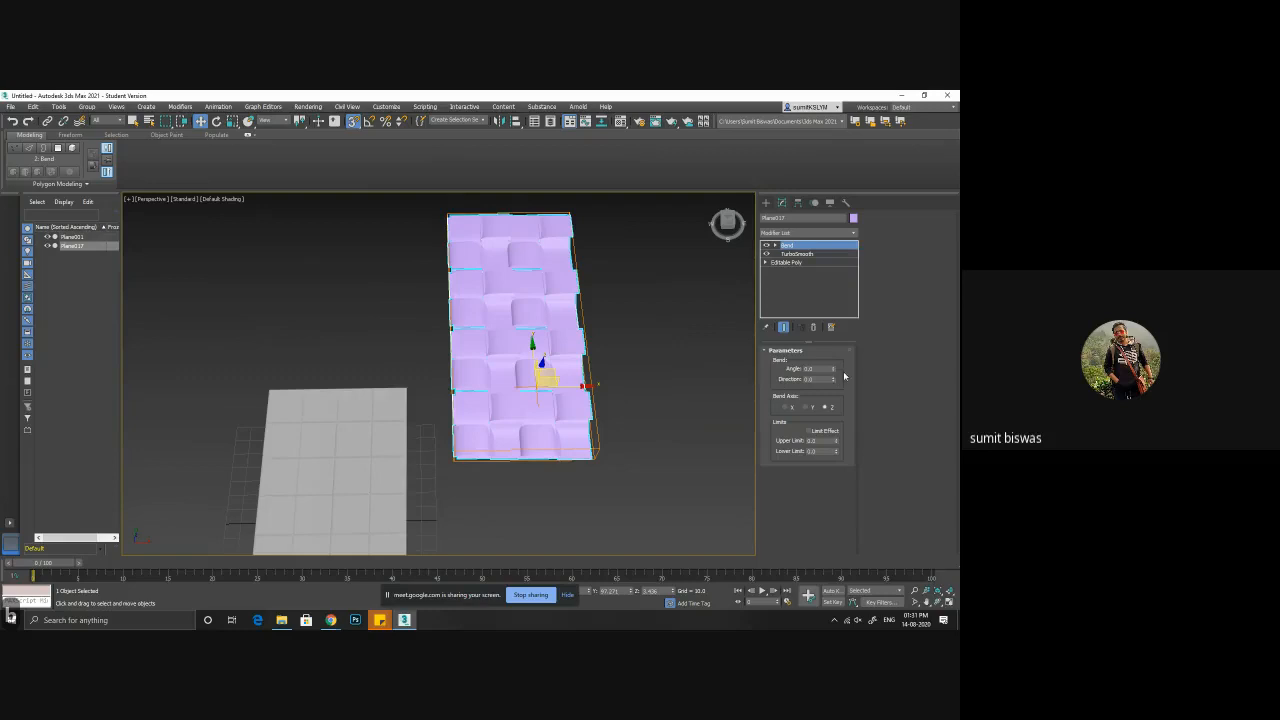
# - Try increasing the Bend angle on the woven panel and undo the change
pyautogui.moveTo(834, 370); pyautogui.dragTo(832, 356)
pyautogui.hotkey('ctrl', 'z')
pyautogui.hotkey('ctrl', 'z')
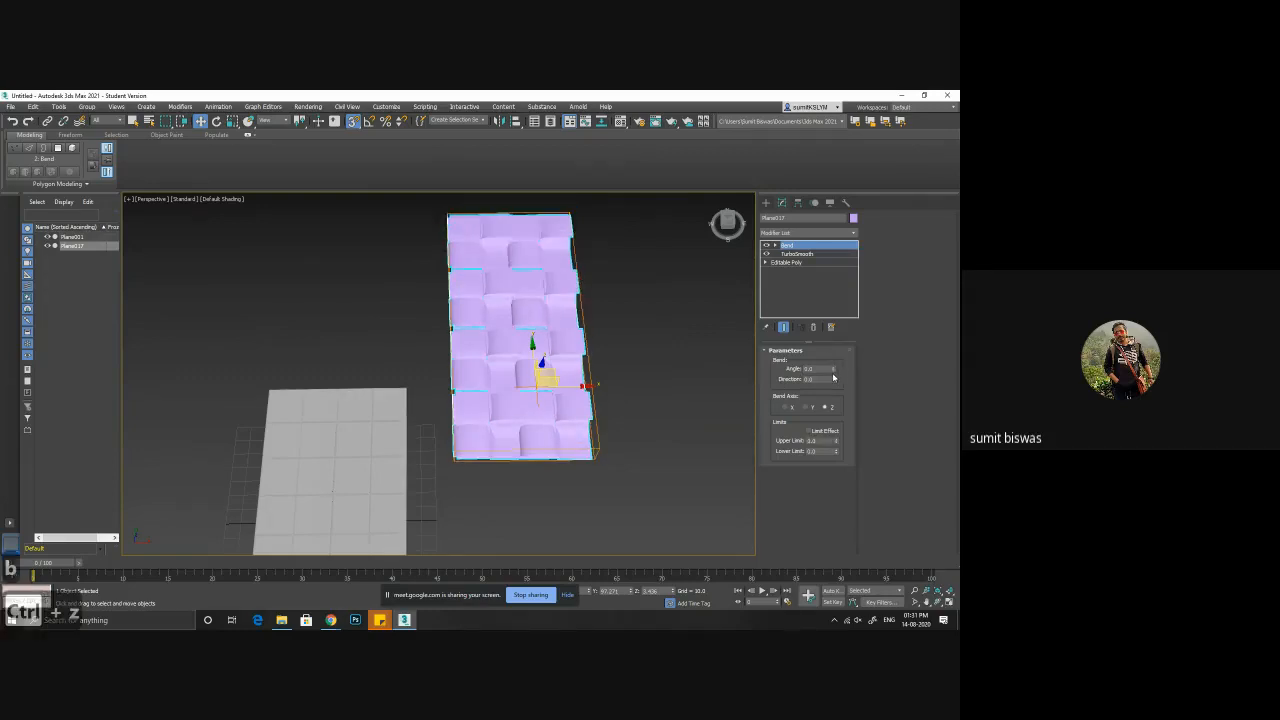
# - Try changing the Bend angle on the woven panel, including along the Z axis, and undo the changes
pyautogui.moveTo(834, 372)
pyautogui.mouseDown()
pyautogui.moveTo(838, 384)
pyautogui.moveTo(831, 355)
pyautogui.mouseUp()
pyautogui.hotkey('ctrl', 'z')
pyautogui.hotkey('ctrl', 'z')
pyautogui.hotkey('ctrl', 'z')
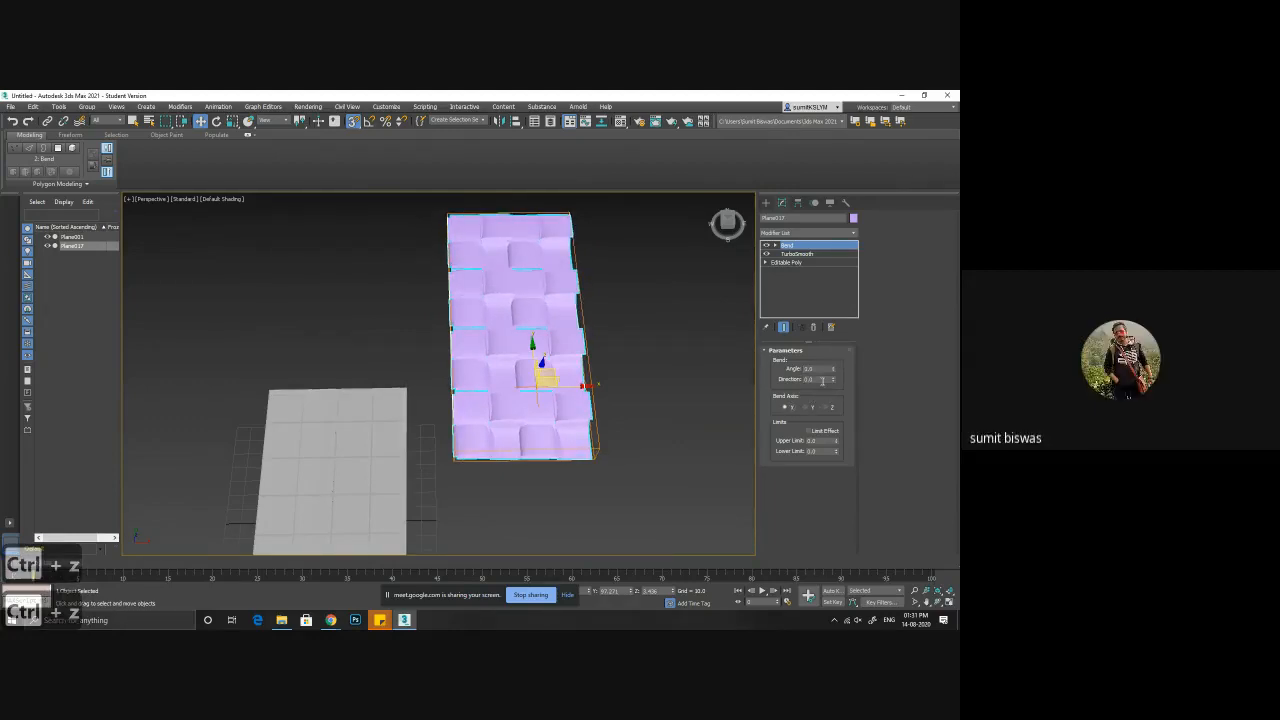
pyautogui.click(825, 407)
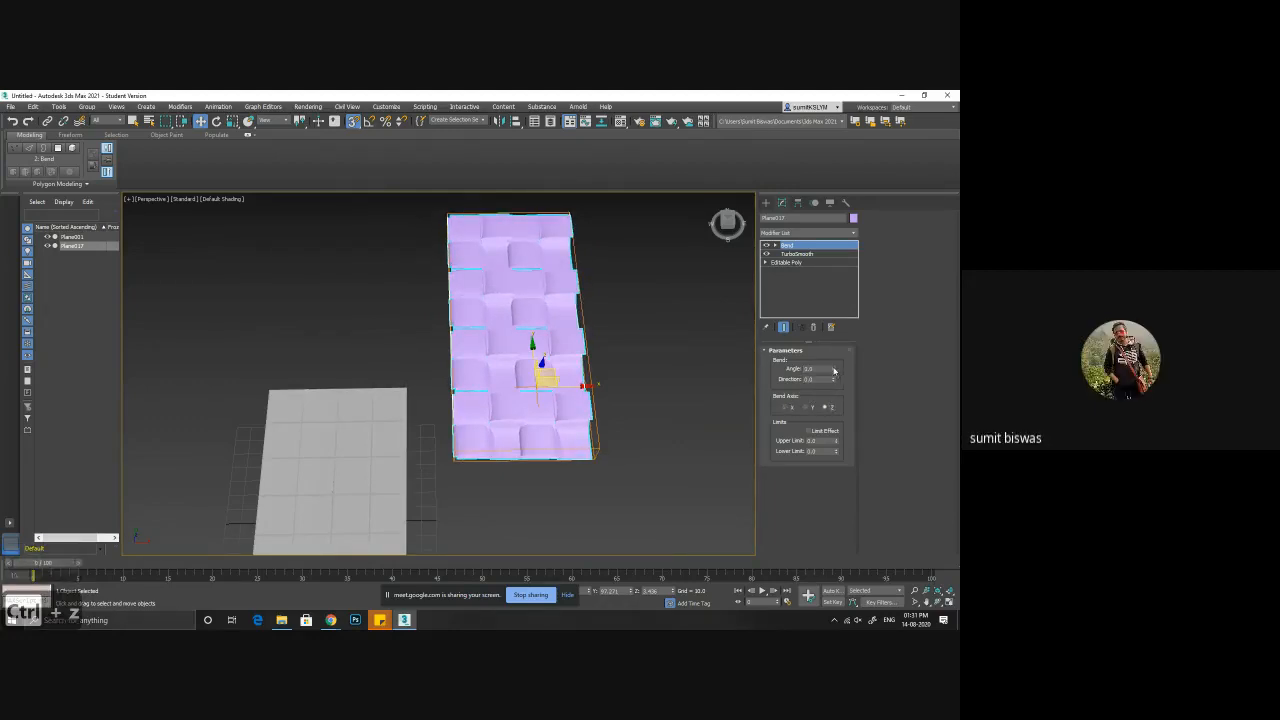
pyautogui.moveTo(836, 372); pyautogui.dragTo(828, 304)
pyautogui.hotkey('ctrl', 'z')
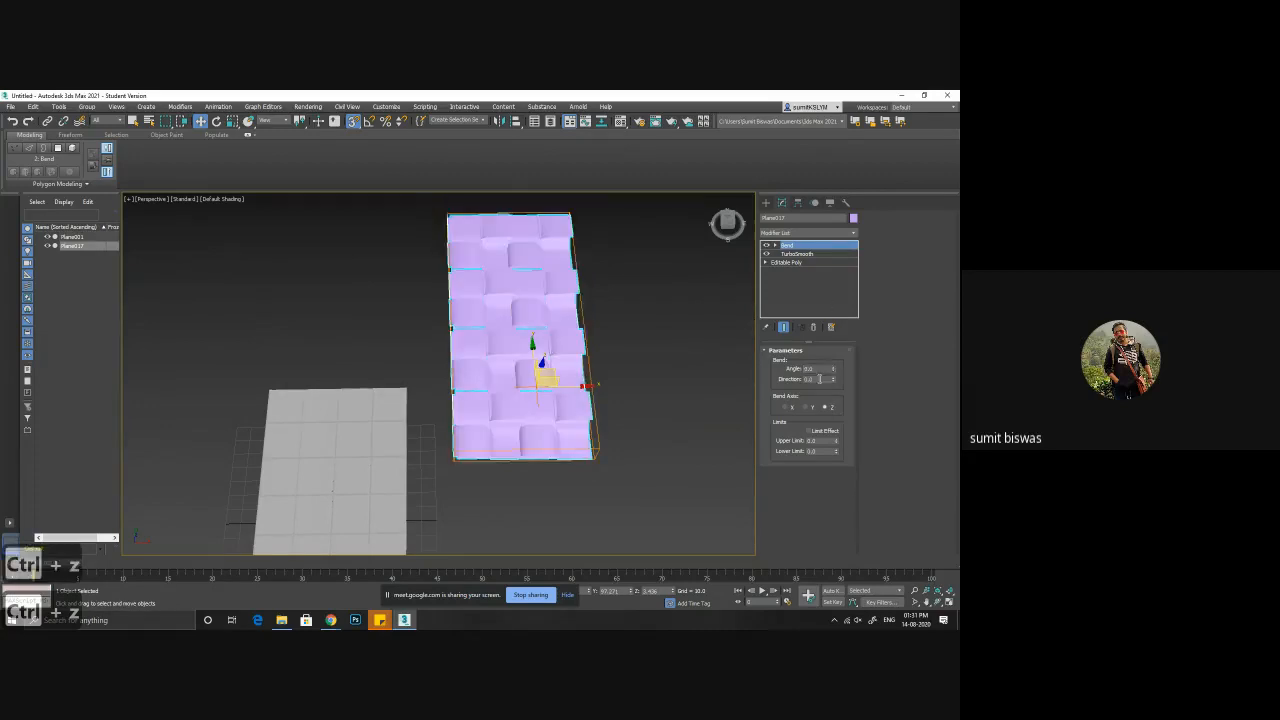
# - Set the woven panel's Bend direction to 90, its bend axis to Y and its angle to about -112.5
pyautogui.moveTo(820, 379); pyautogui.dragTo(764, 383)
pyautogui.write('90')
pyautogui.press('Return')
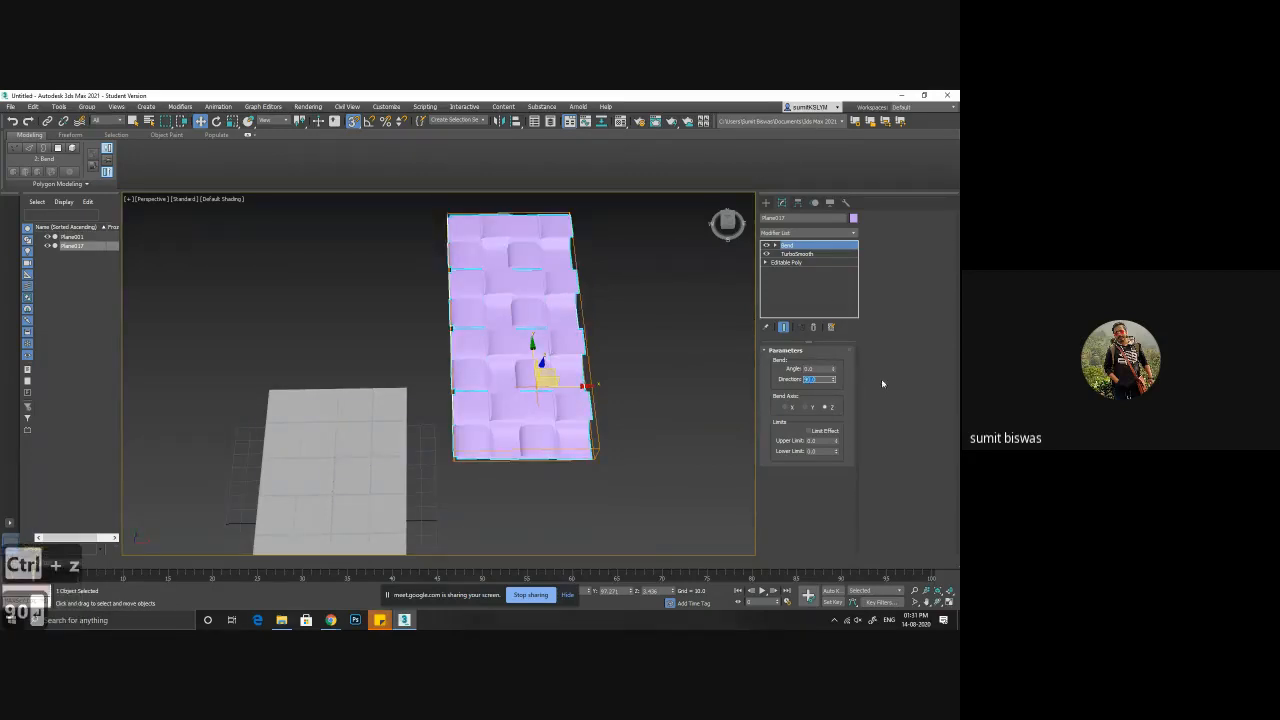
pyautogui.moveTo(834, 371); pyautogui.dragTo(834, 306)
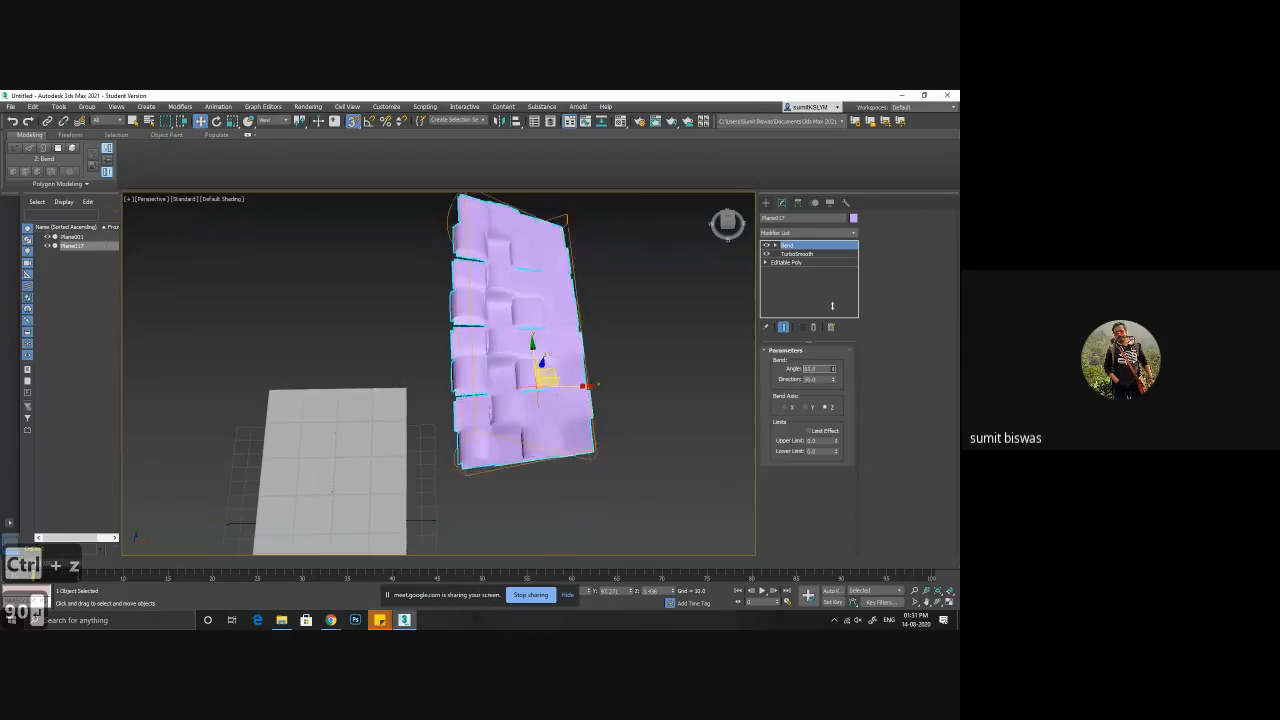
pyautogui.hotkey('ctrl', 'z')
pyautogui.click(811, 407)
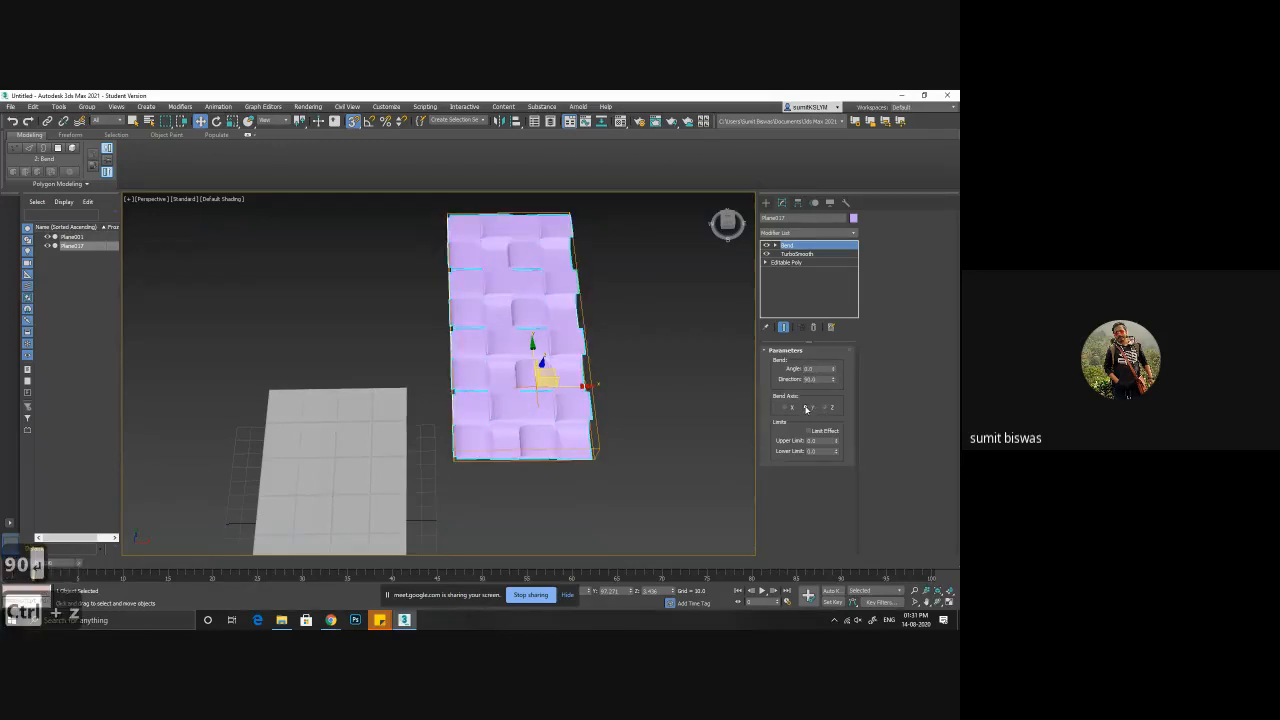
pyautogui.moveTo(836, 368); pyautogui.dragTo(820, 480)
pyautogui.moveTo(586, 509)
pyautogui.keyDown('alt'); pyautogui.mouseDown(button='middle')
pyautogui.moveTo(583, 466)
pyautogui.moveTo(529, 474)
pyautogui.moveTo(613, 501)
pyautogui.moveTo(571, 457)
pyautogui.moveTo(562, 507)
pyautogui.mouseUp(button='middle'); pyautogui.keyUp('alt')
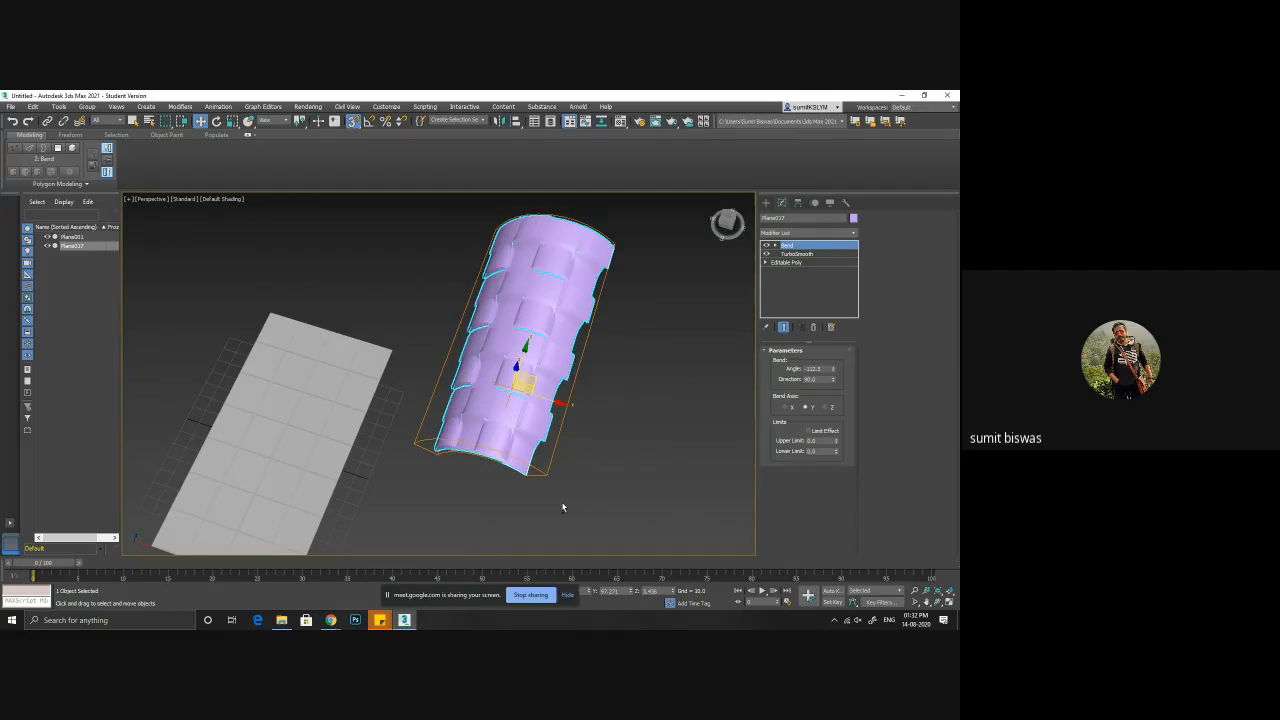
# - Copy the Bend modifier from the woven panel and paste it onto the flat gray plane's modifier stack
pyautogui.moveTo(360, 487); pyautogui.dragTo(405, 392, button='middle')
pyautogui.click(372, 382)
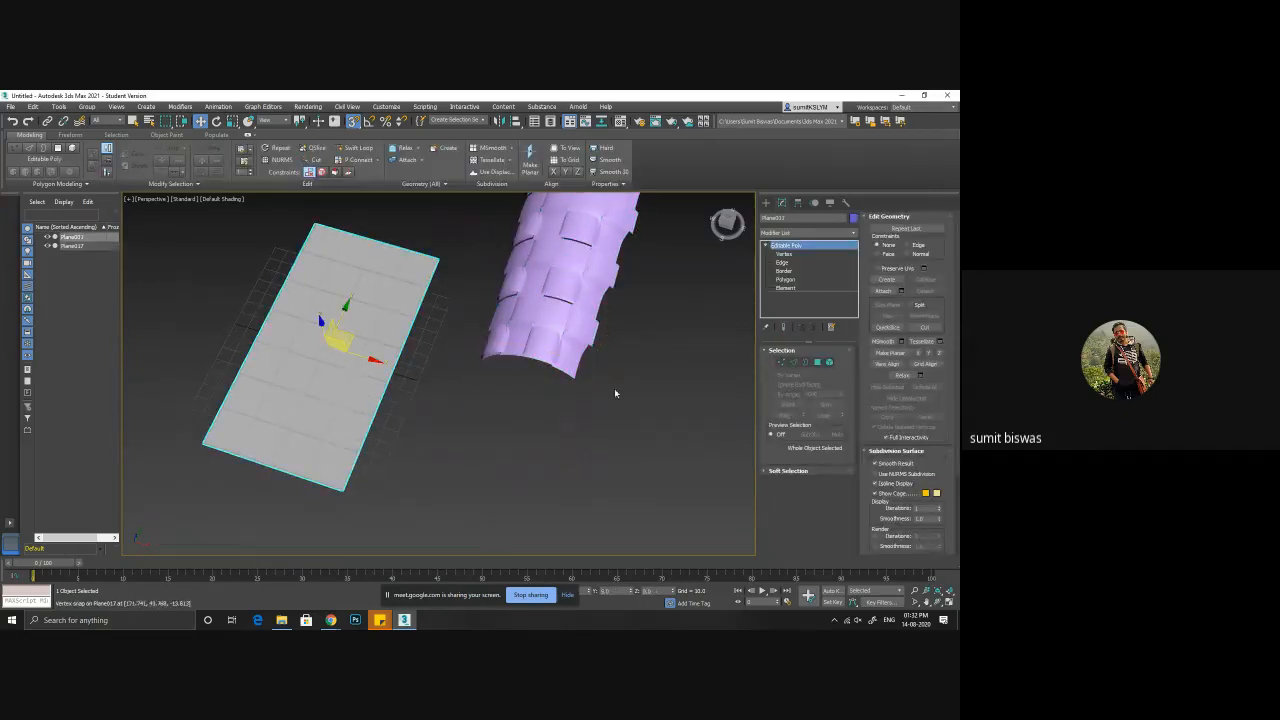
pyautogui.click(533, 284)
pyautogui.rightClick(784, 246)
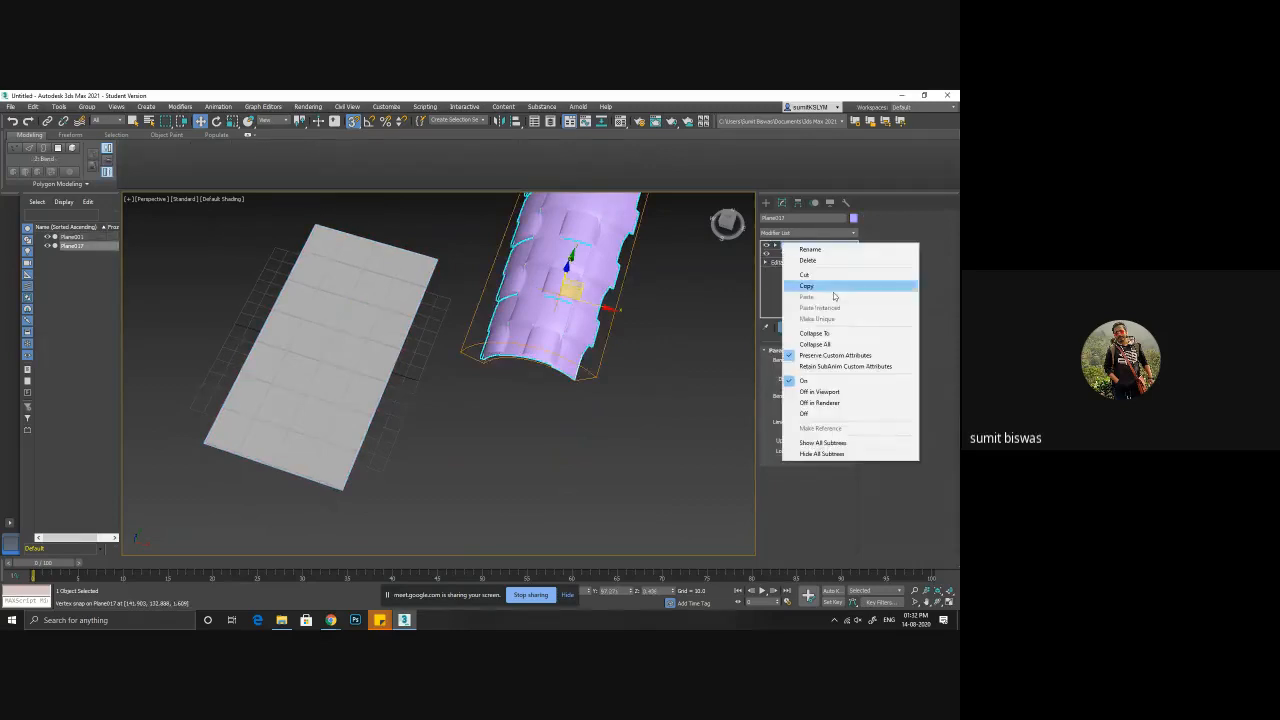
pyautogui.click(820, 287)
pyautogui.click(386, 341)
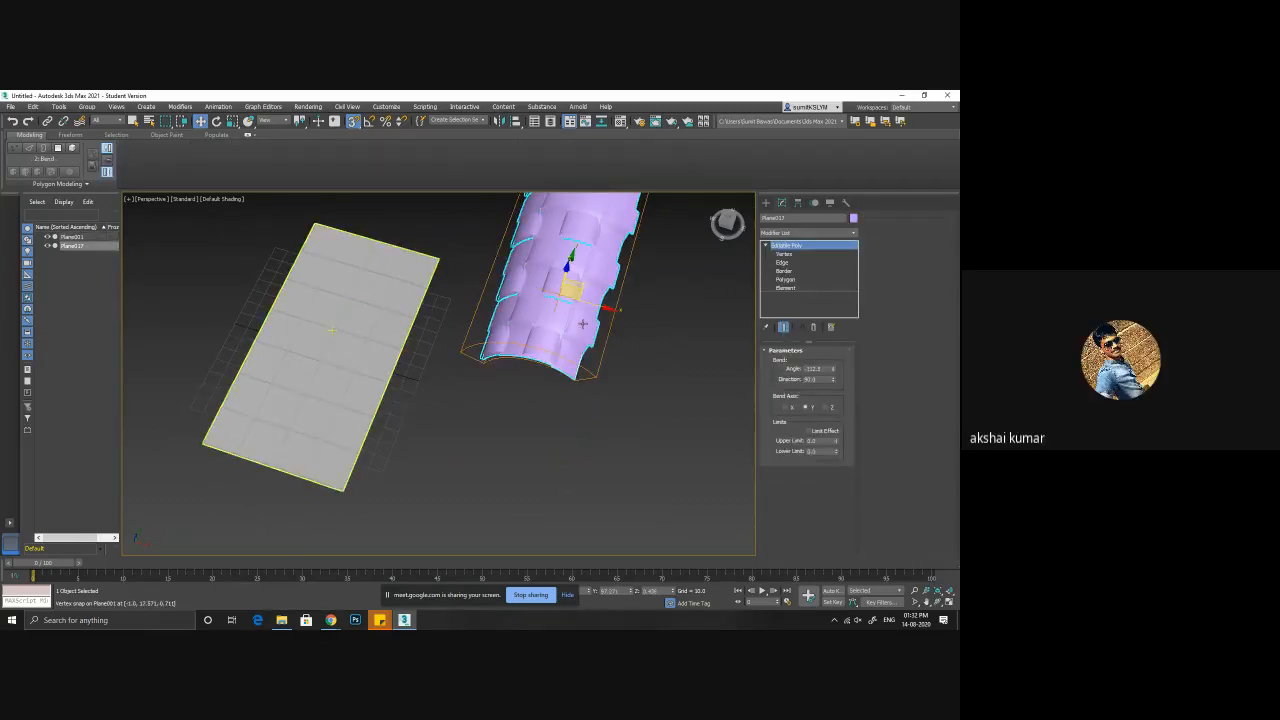
pyautogui.rightClick(807, 247)
pyautogui.click(819, 264)
# - Try Bend directions 0 and -90 and the X and Z axes on the gray plane, returning to direction 90 and axis Y
pyautogui.keyDown('alt'); pyautogui.moveTo(503, 406); pyautogui.dragTo(480, 427, button='middle'); pyautogui.keyUp('alt')
pyautogui.moveTo(820, 381); pyautogui.dragTo(784, 380)
pyautogui.write('0')
pyautogui.press('Return')
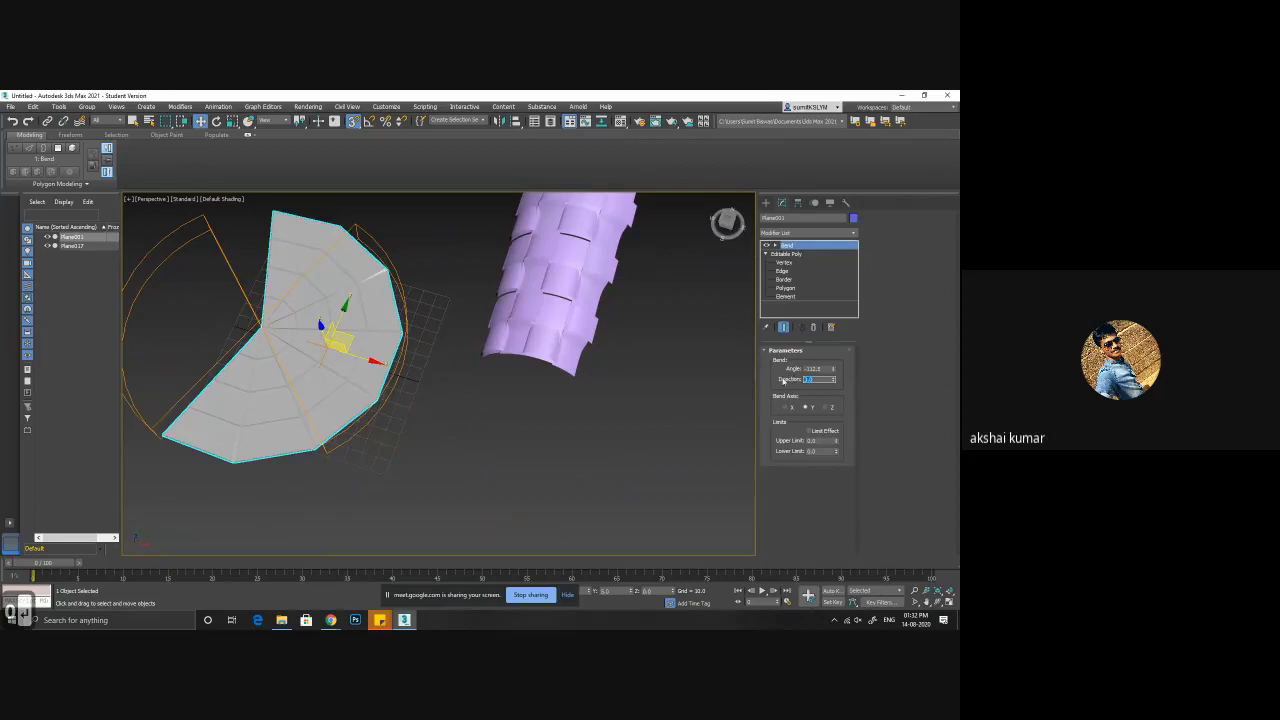
pyautogui.write('-90')
pyautogui.press('Return')
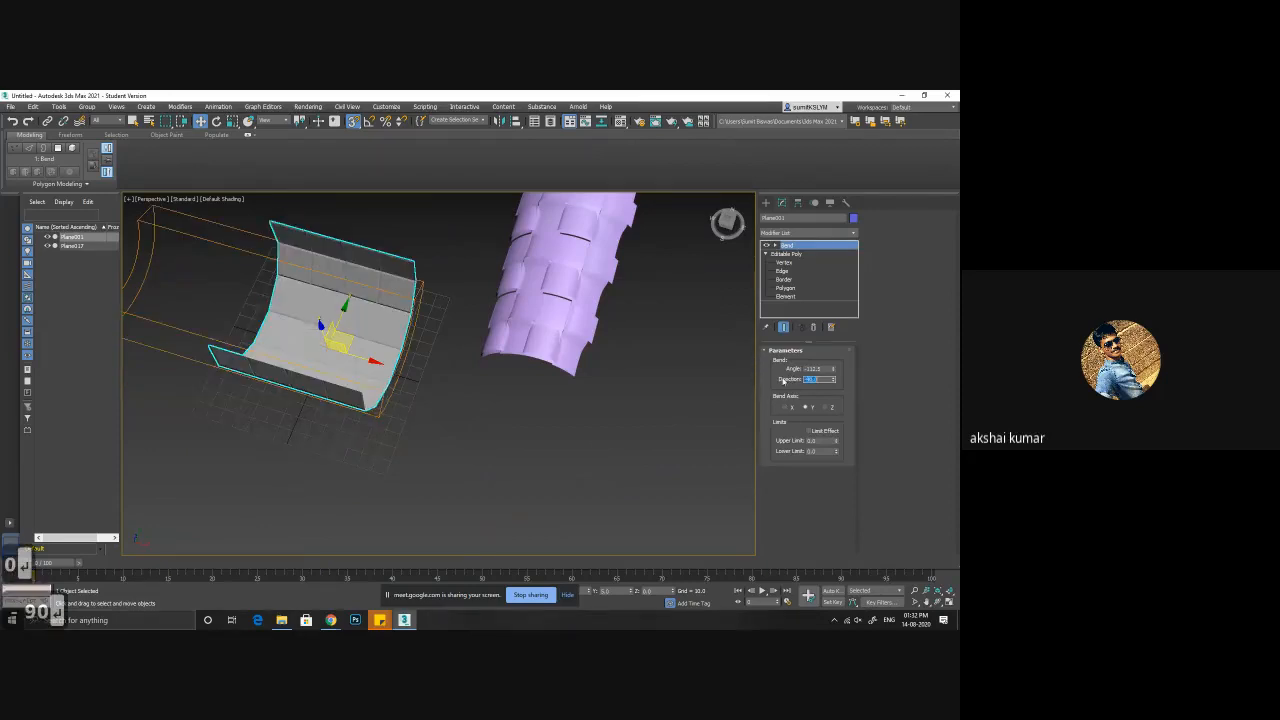
pyautogui.write('-90')
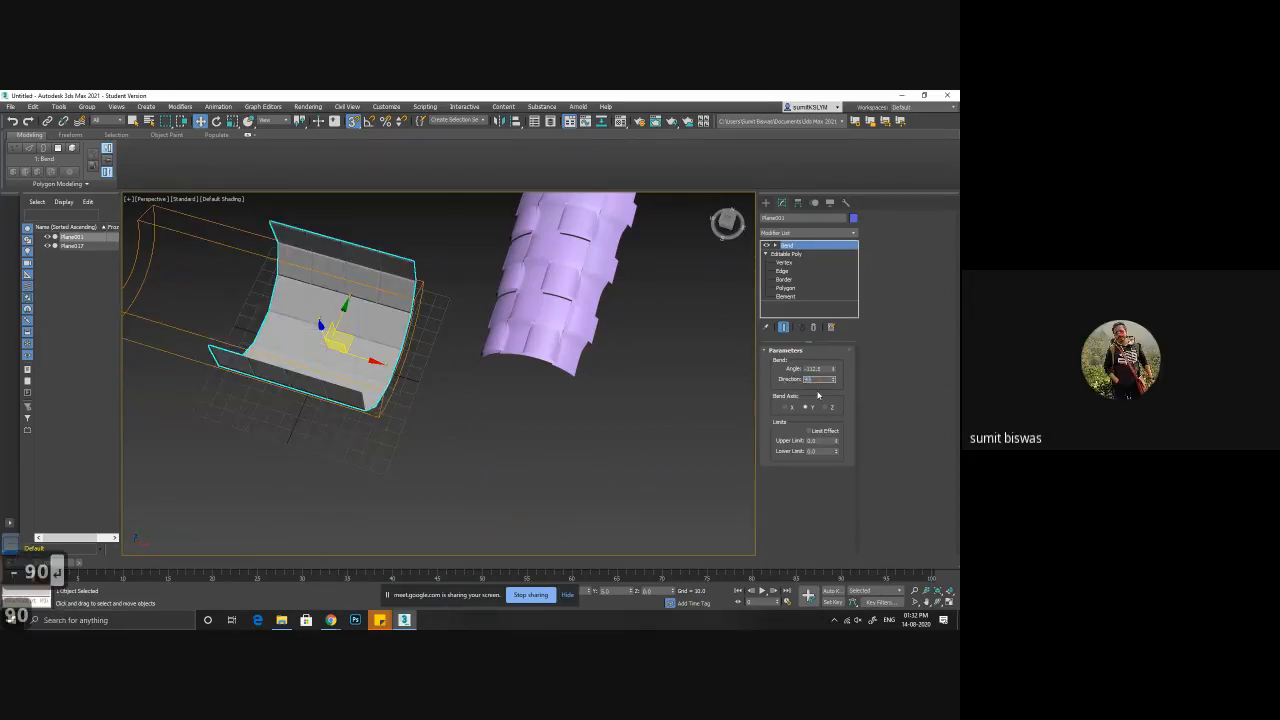
pyautogui.press('Return')
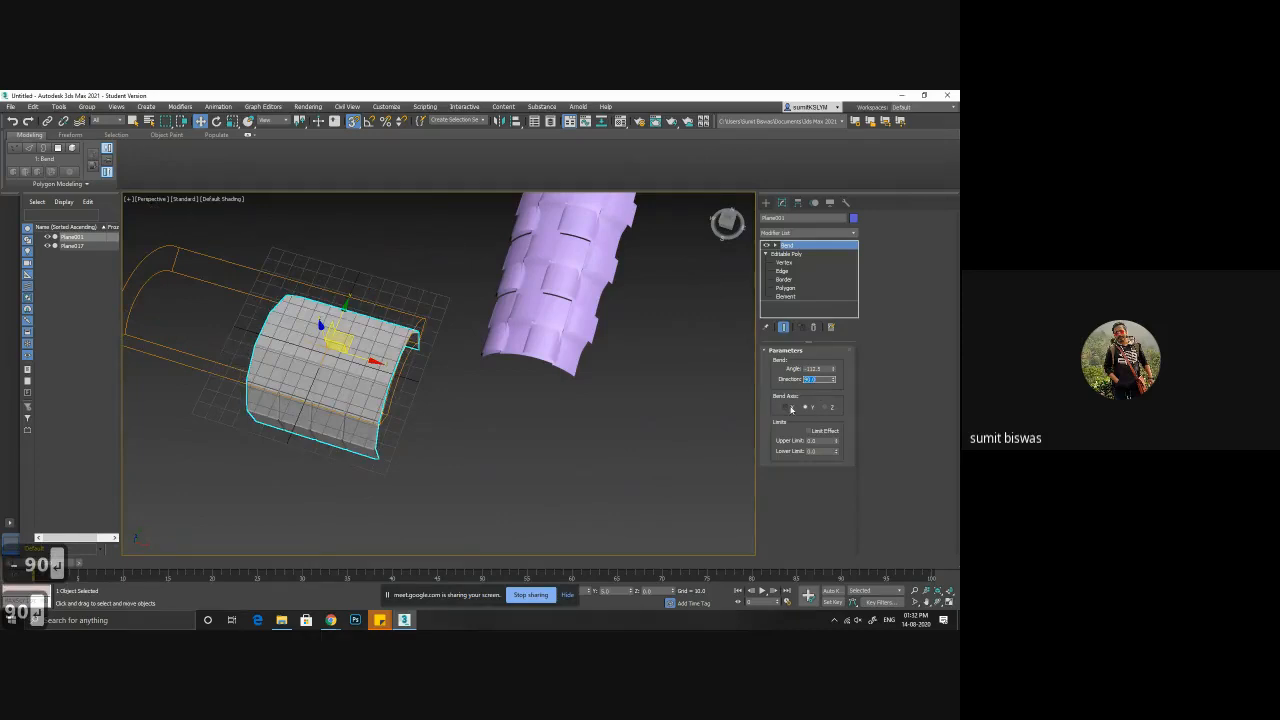
pyautogui.click(790, 408)
pyautogui.click(826, 408)
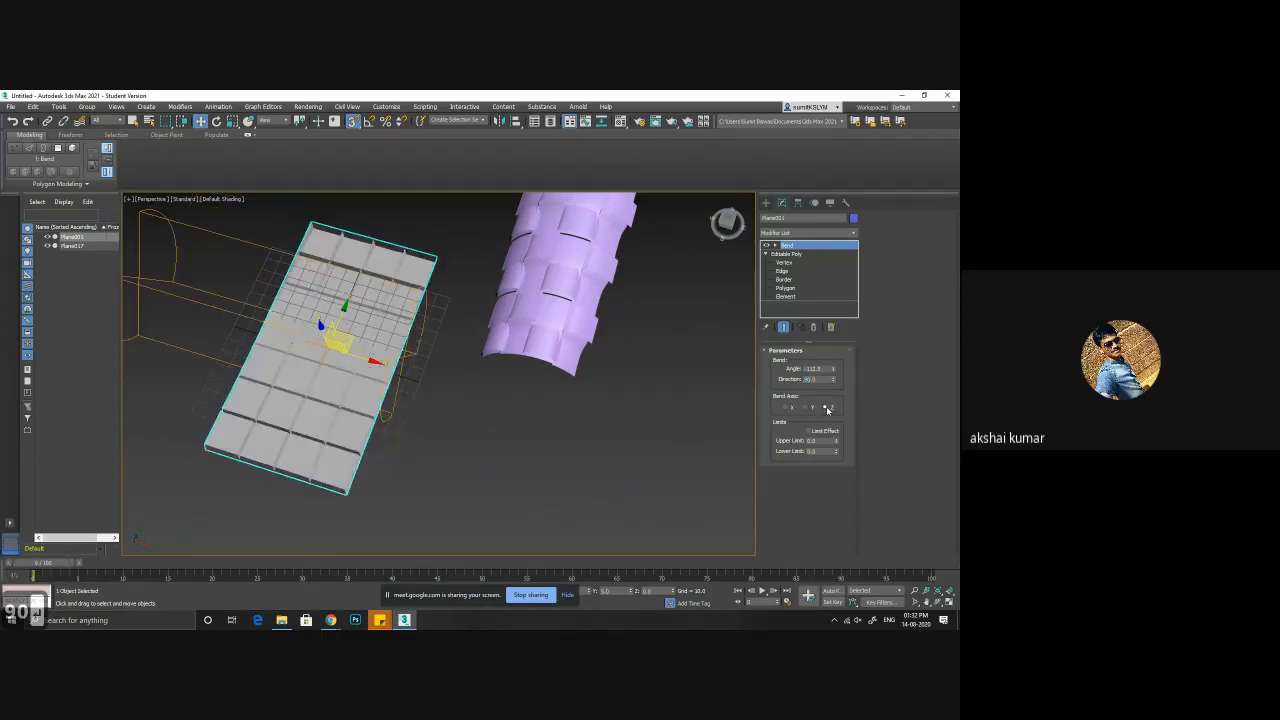
pyautogui.click(805, 407)
# - Reduce the gray plane's Bend angle to form a shallower arch and leave the modifier's sub-object editing inactive
pyautogui.keyDown('alt'); pyautogui.moveTo(551, 449); pyautogui.dragTo(523, 401, button='middle'); pyautogui.keyUp('alt')
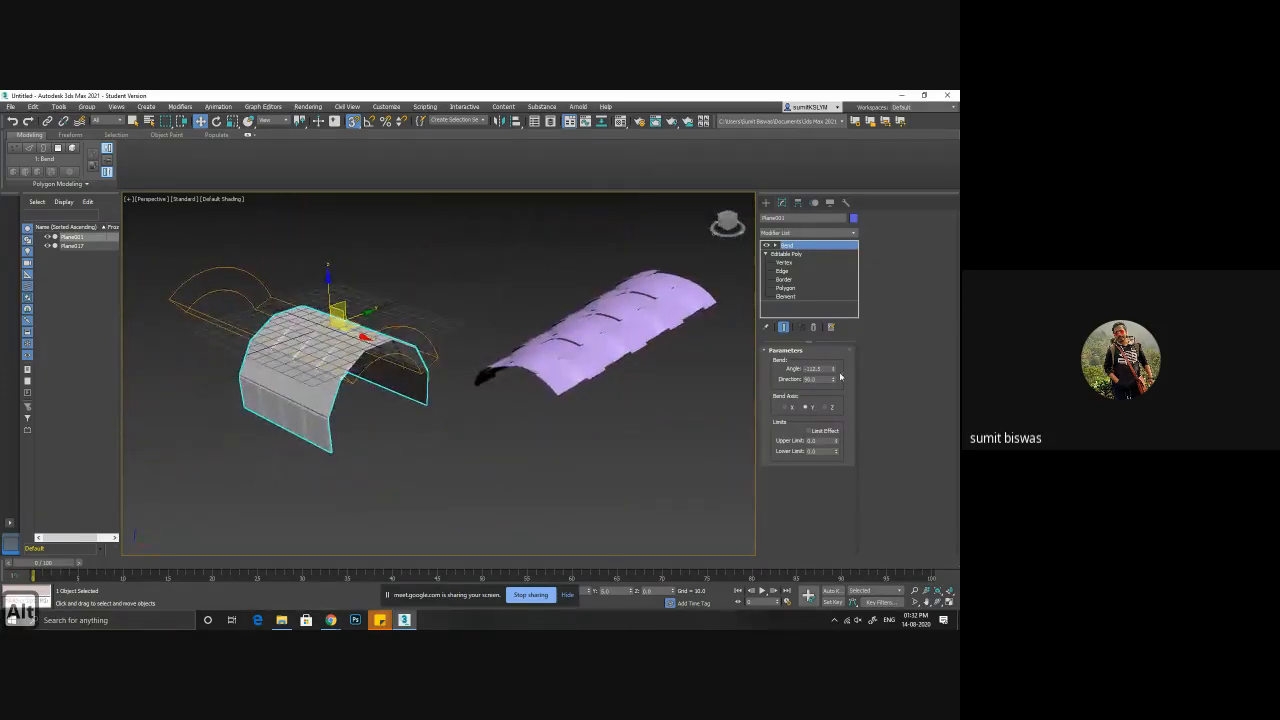
pyautogui.moveTo(833, 369); pyautogui.dragTo(828, 321)
pyautogui.keyDown('alt'); pyautogui.moveTo(530, 453); pyautogui.dragTo(565, 428, button='middle'); pyautogui.keyUp('alt')
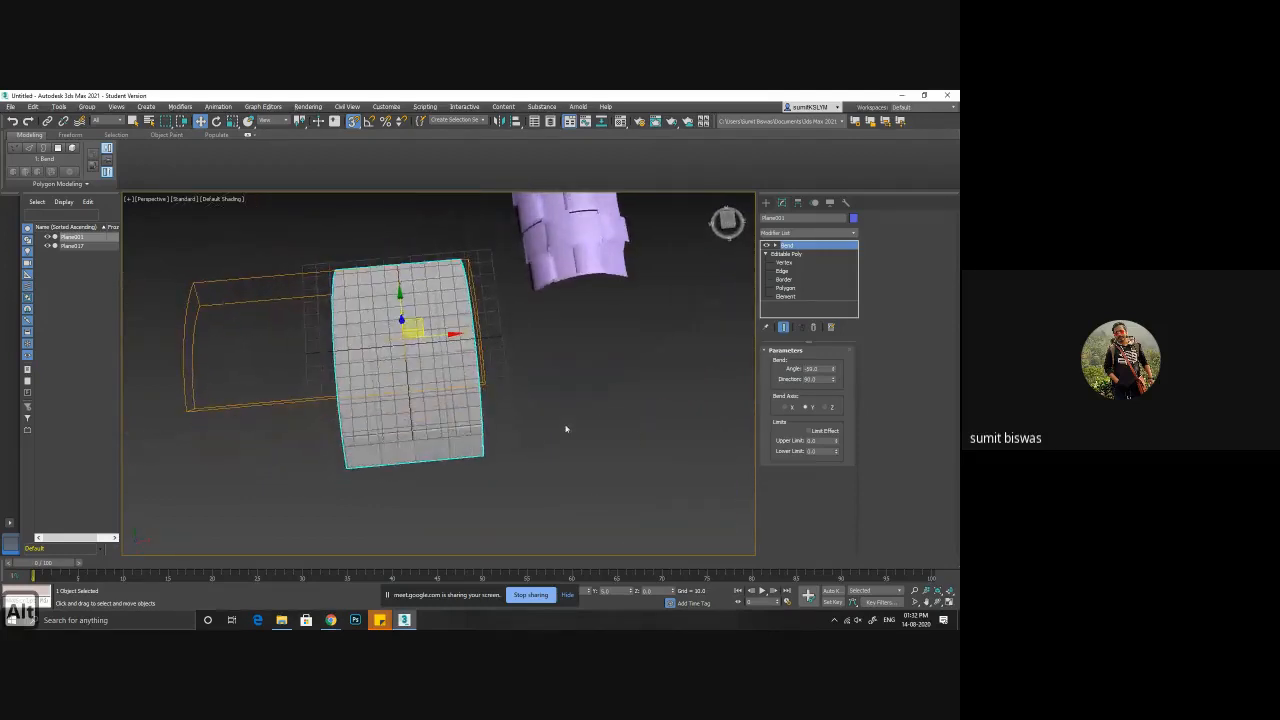
pyautogui.click(811, 246)
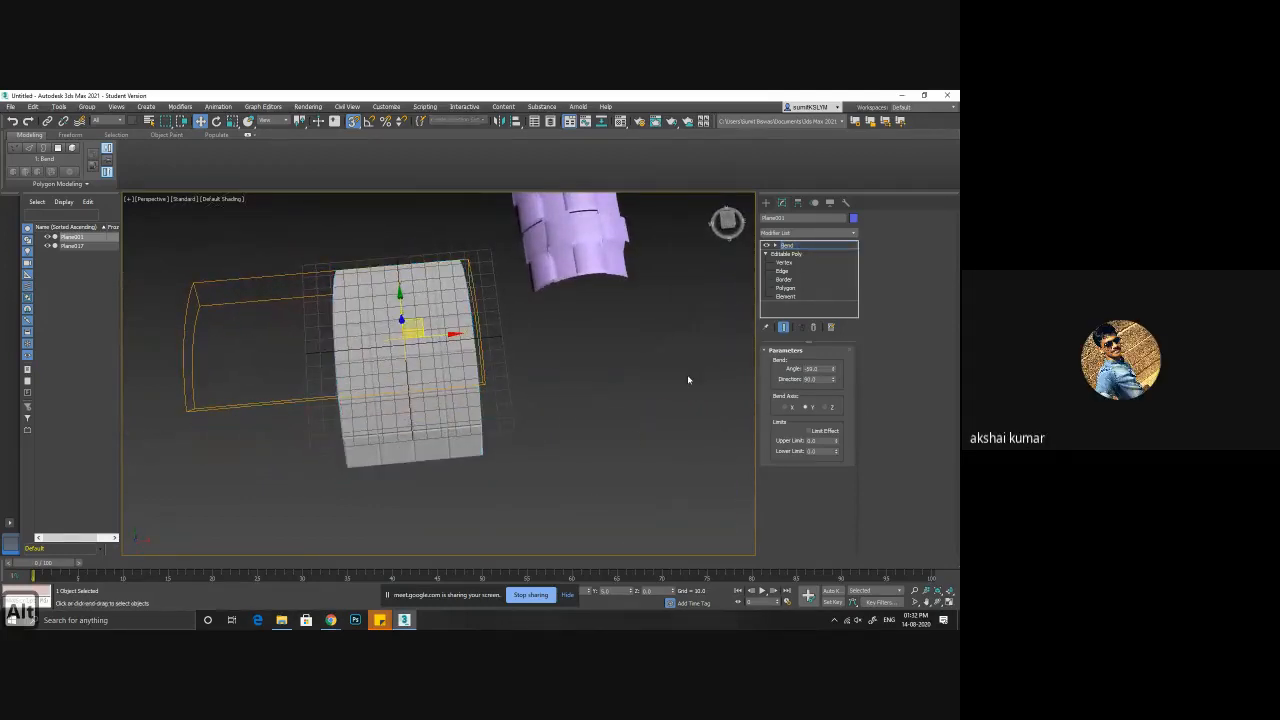
pyautogui.keyDown('alt'); pyautogui.moveTo(677, 391); pyautogui.dragTo(646, 417, button='middle'); pyautogui.keyUp('alt')
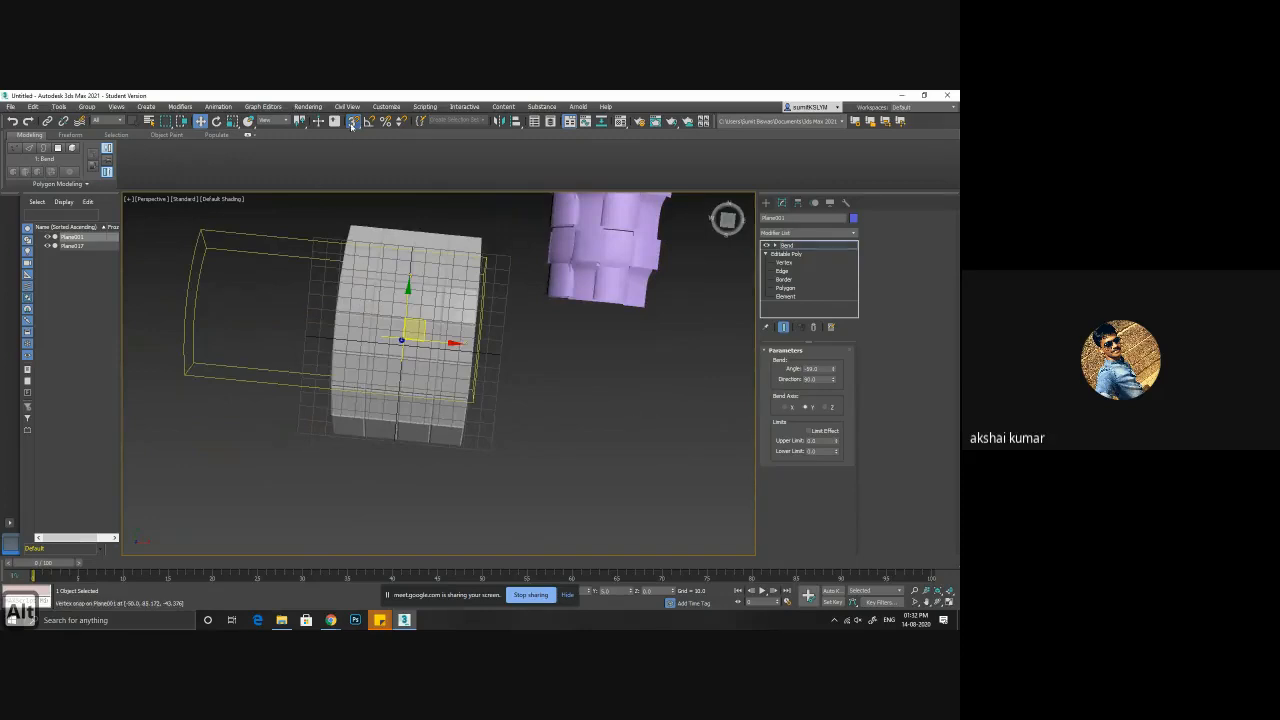
pyautogui.keyDown('alt'); pyautogui.moveTo(551, 446); pyautogui.dragTo(490, 412, button='middle'); pyautogui.keyUp('alt')
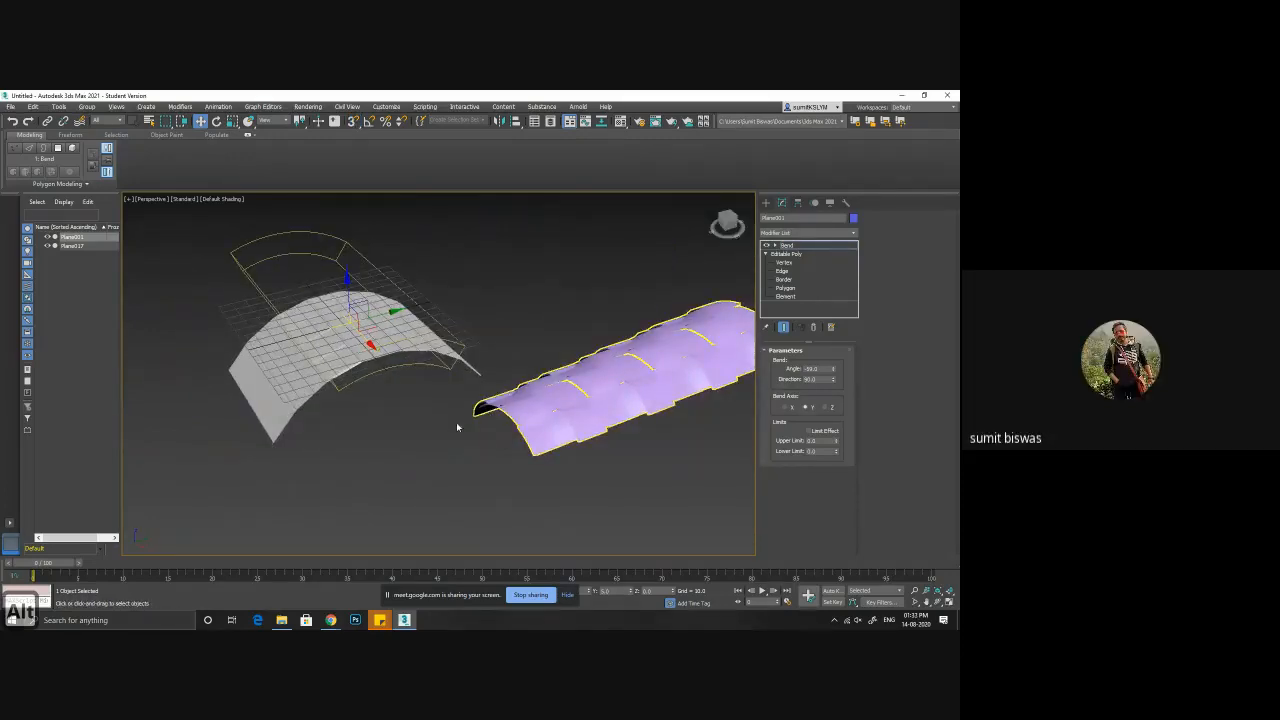
pyautogui.click(404, 620)
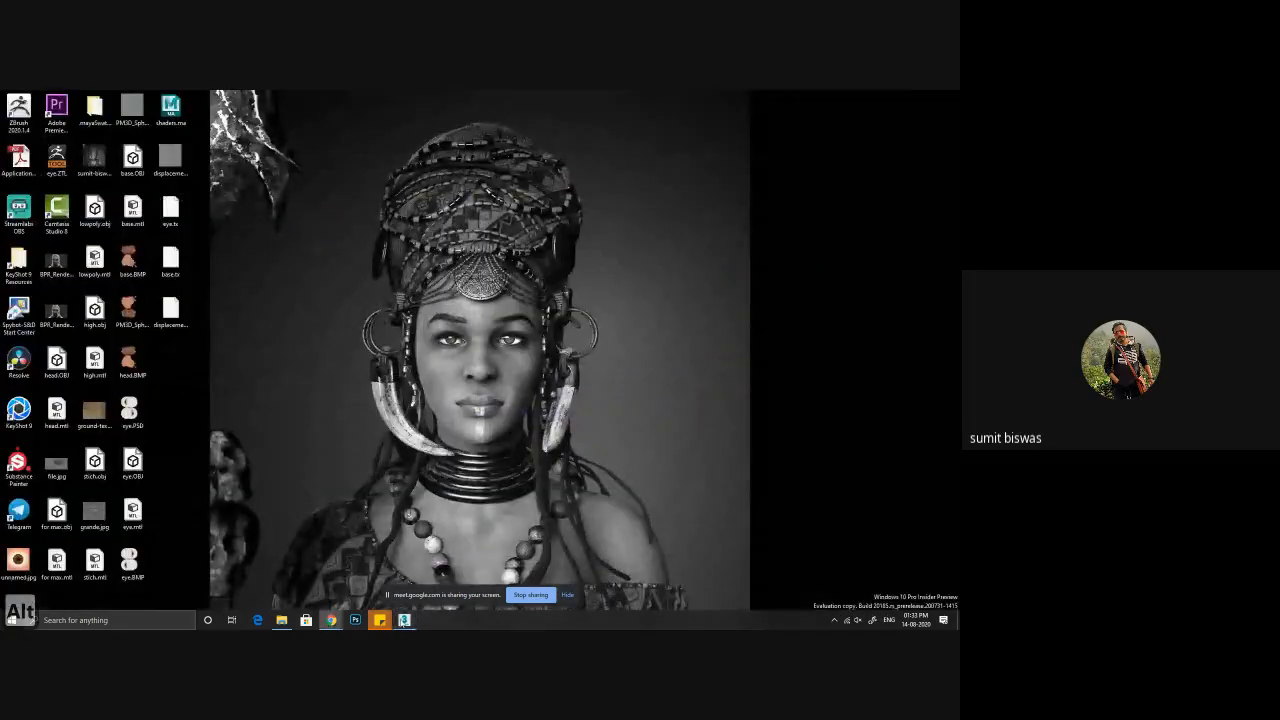
pyautogui.click(404, 620)
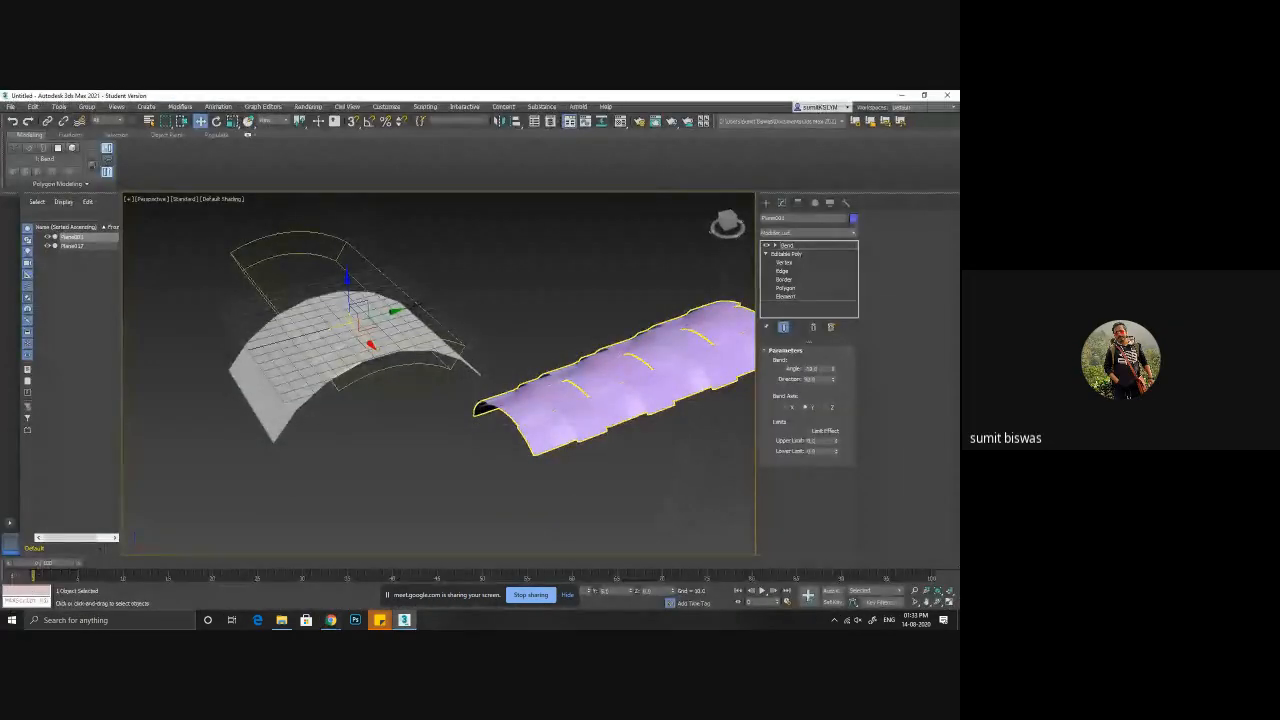
pyautogui.hotkey('alt', 'Tab')
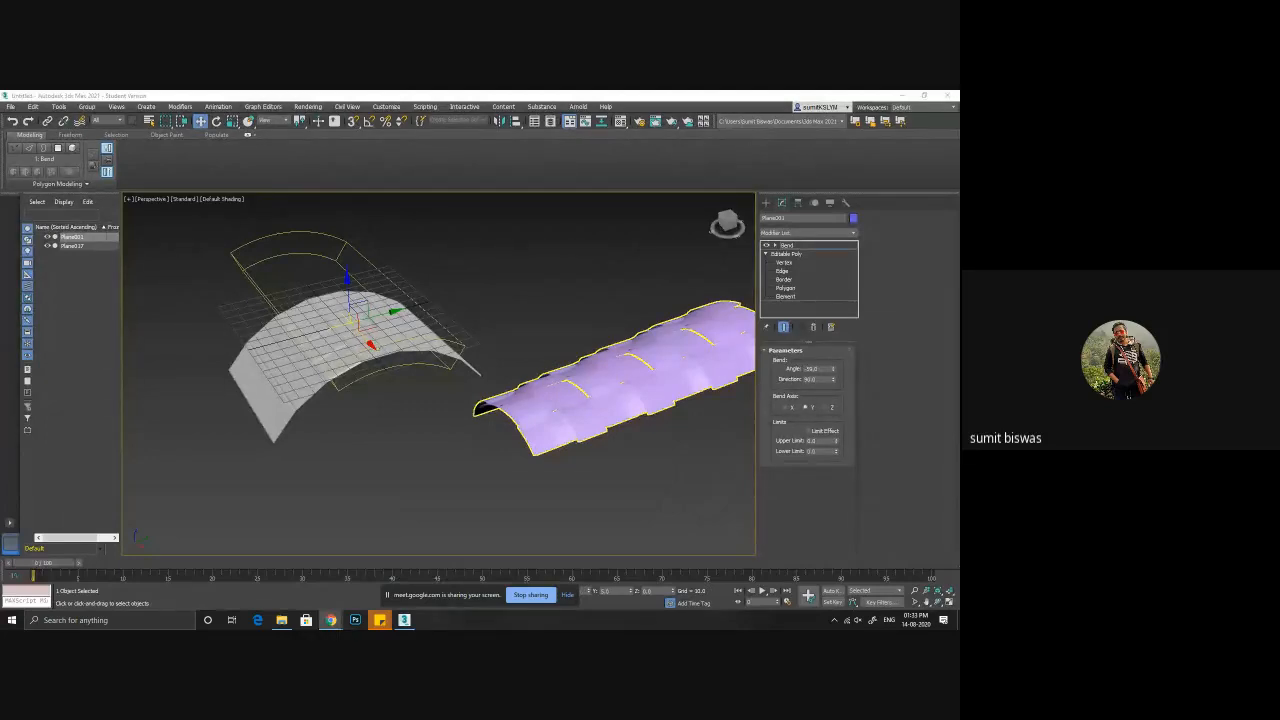
pyautogui.hotkey('alt', 'Tab')
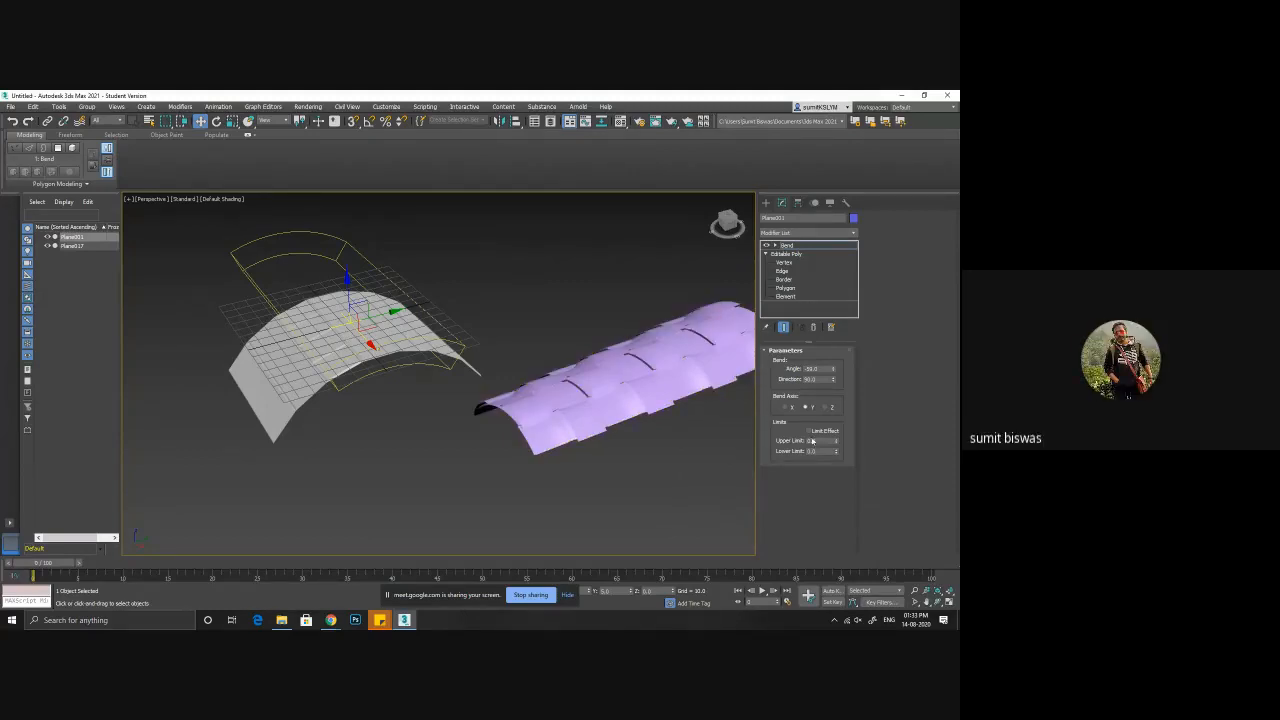
# - Minimize 3ds Max and launch ZBrush from the desktop dock
pyautogui.click(901, 95)
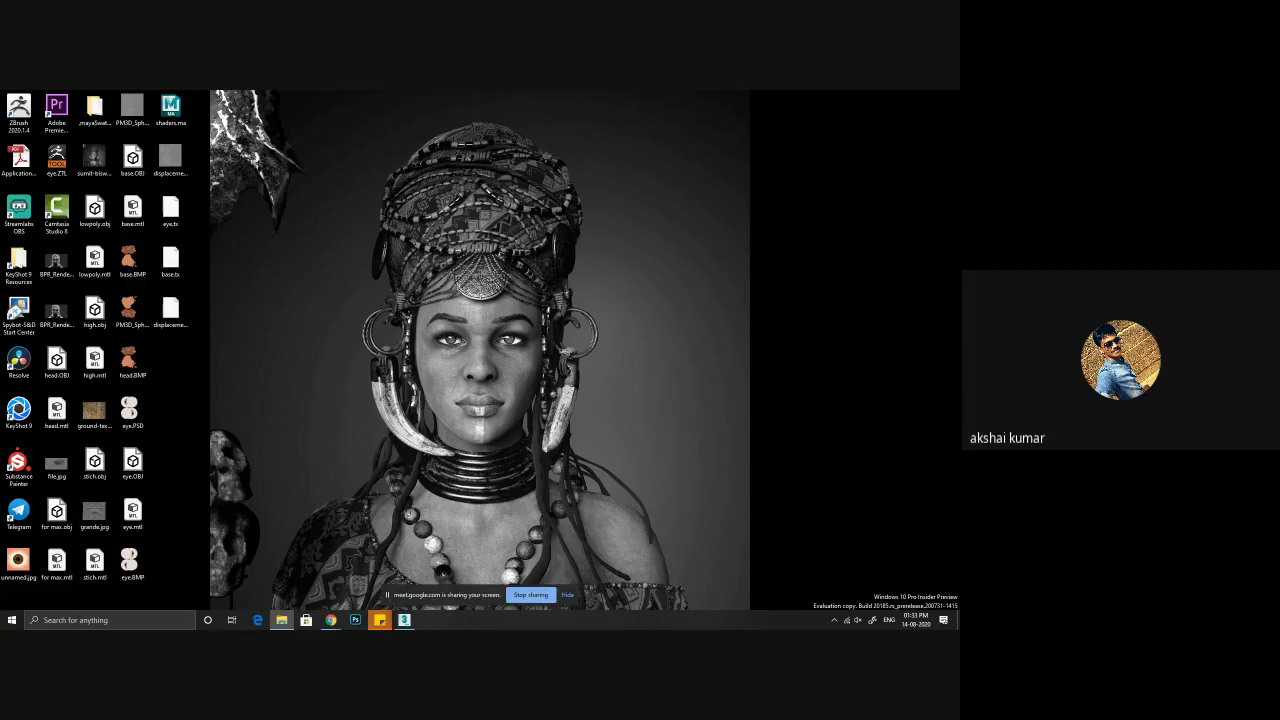
pyautogui.moveTo(404, 620)
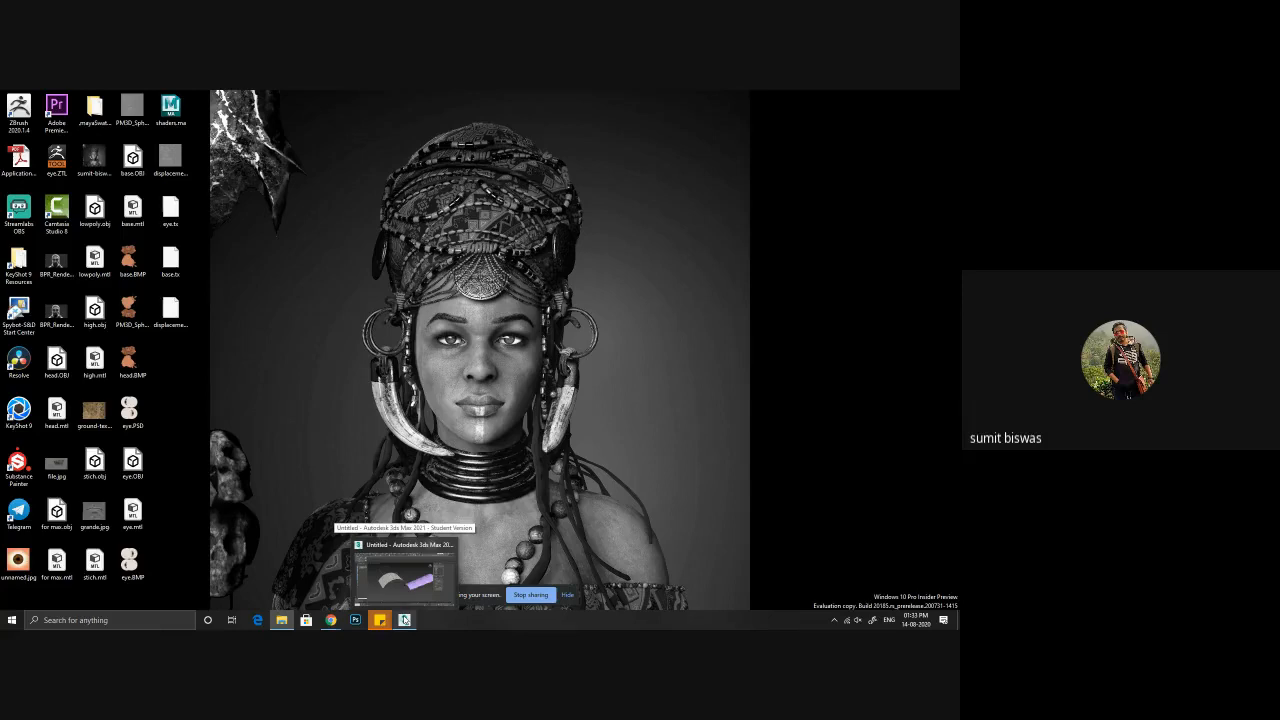
pyautogui.moveTo(286, 94)
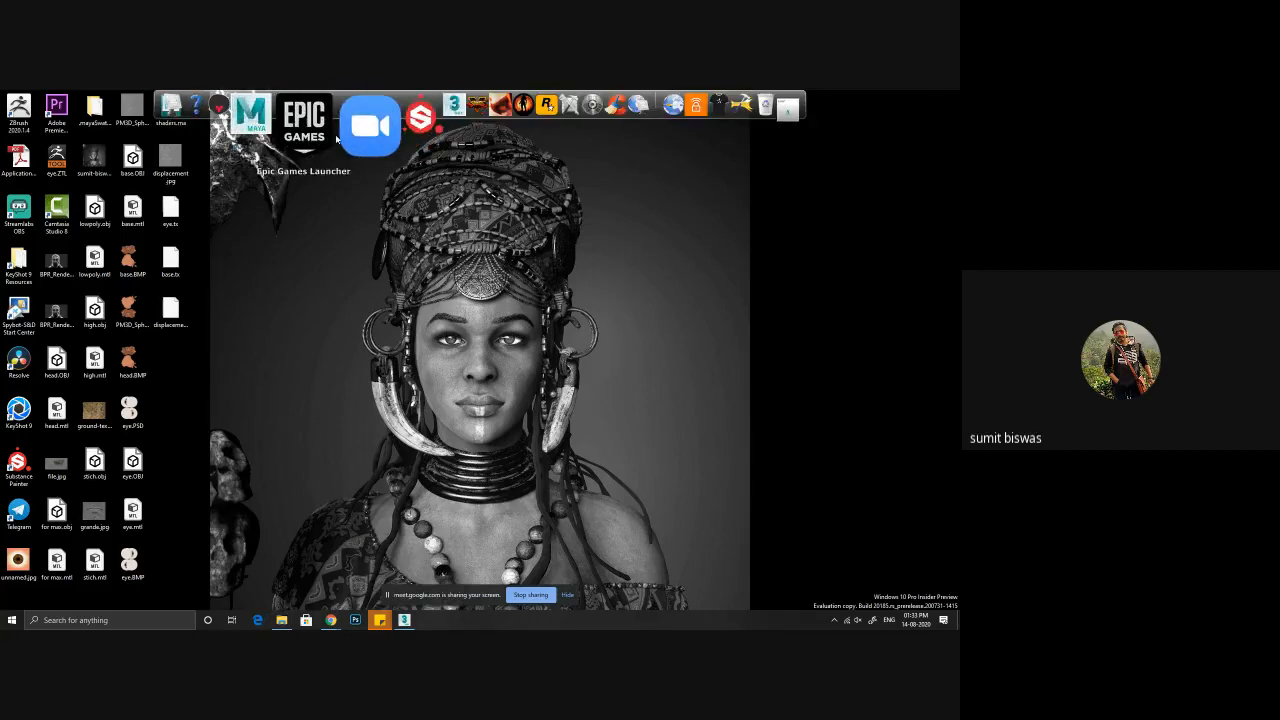
pyautogui.click(293, 147)
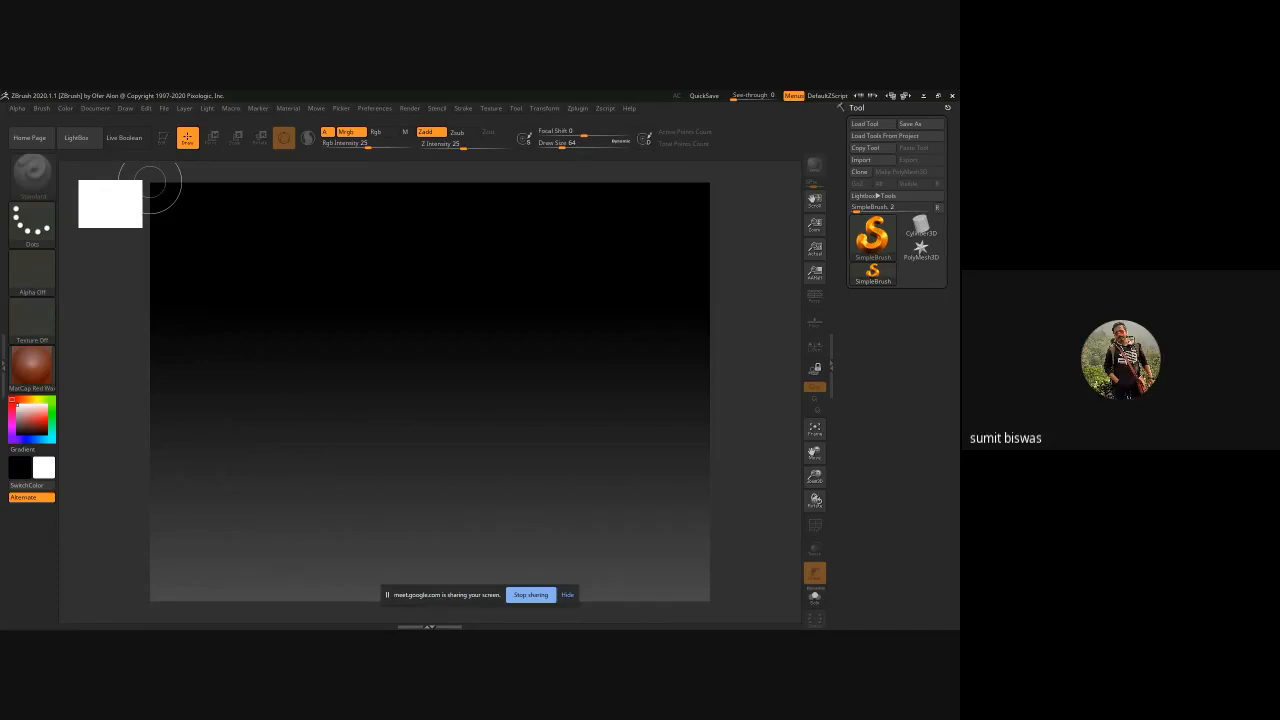
# - Load the Recovered_Tool bust from LightBox's recent files, and open the QS_3129 hand project in its place
pyautogui.press(',')
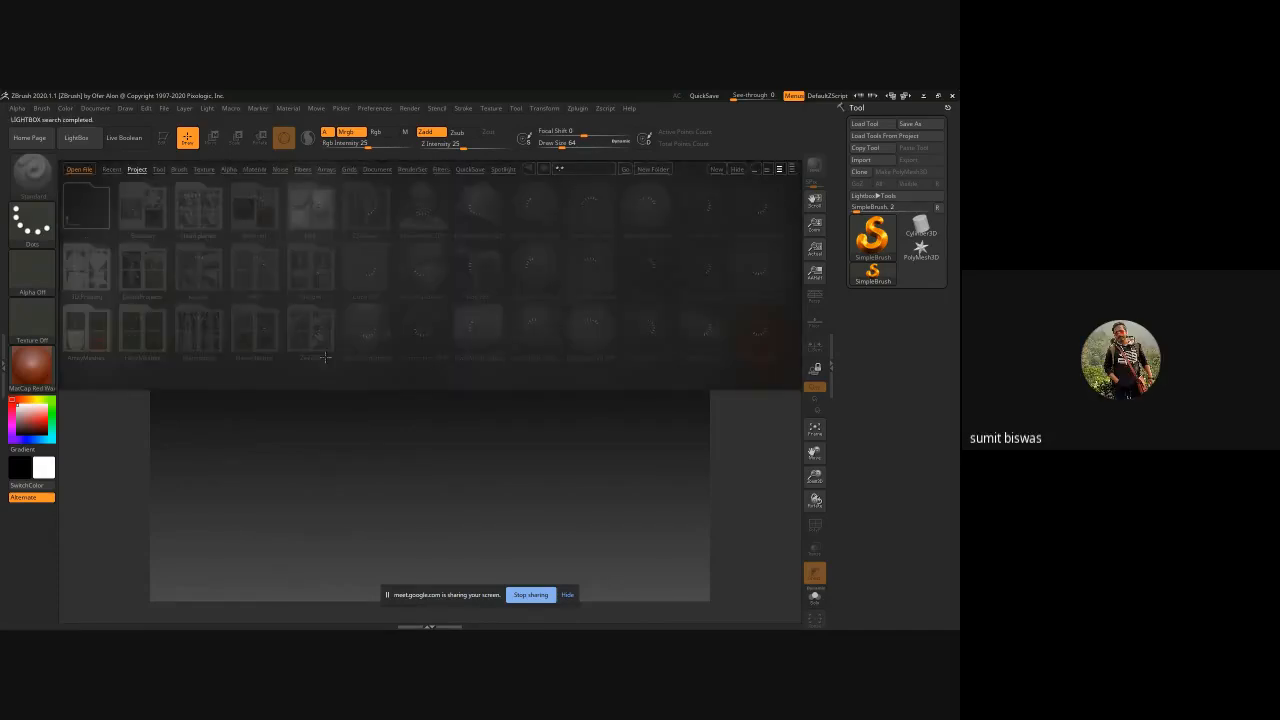
pyautogui.click(111, 169)
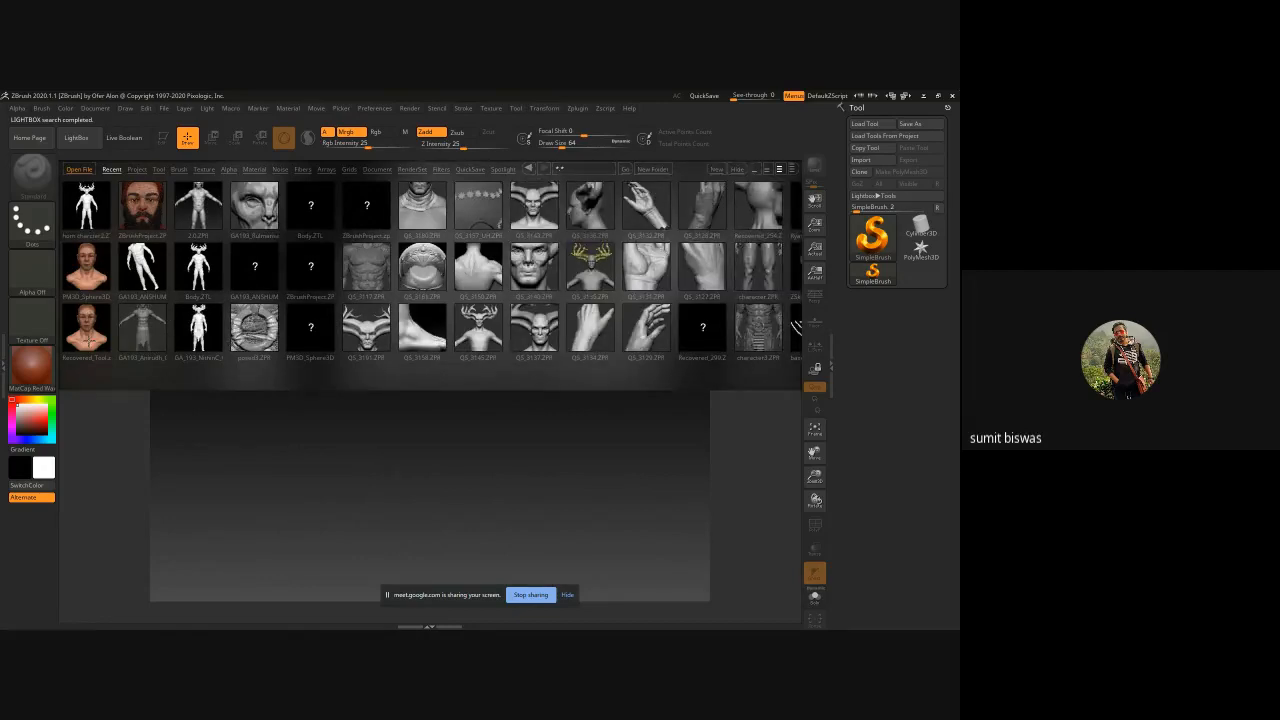
pyautogui.doubleClick(87, 340)
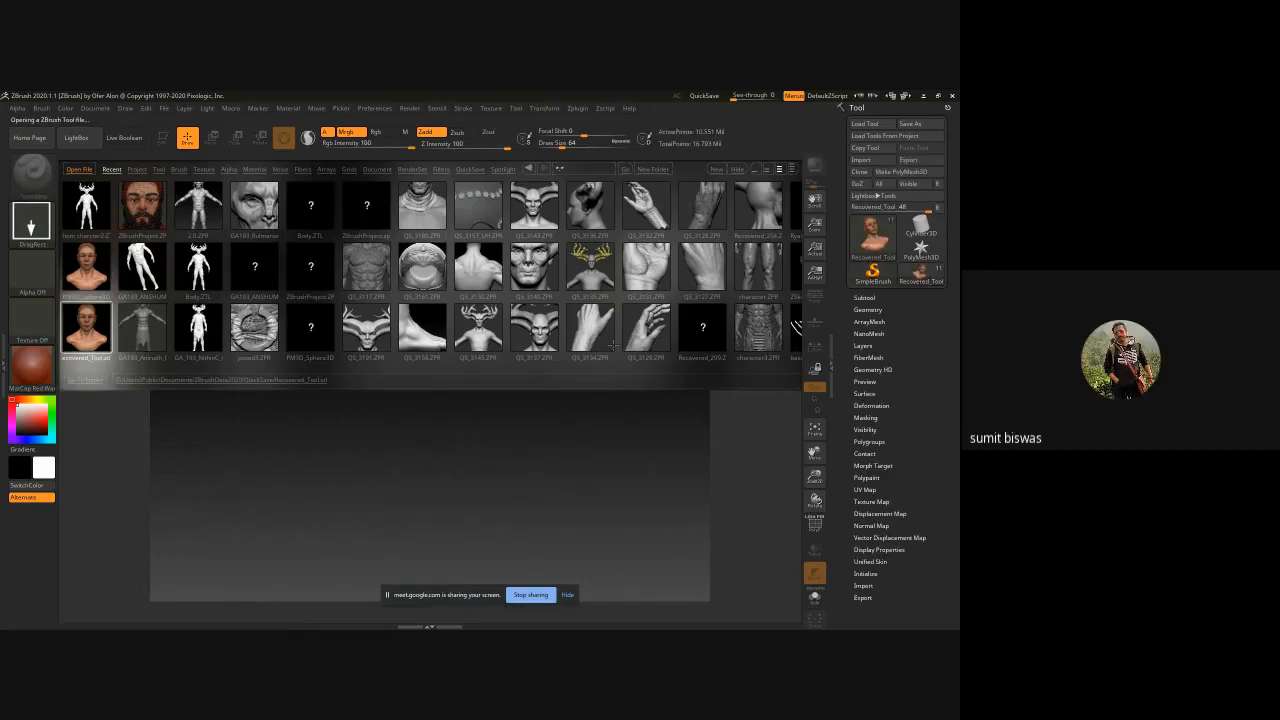
pyautogui.doubleClick(586, 326)
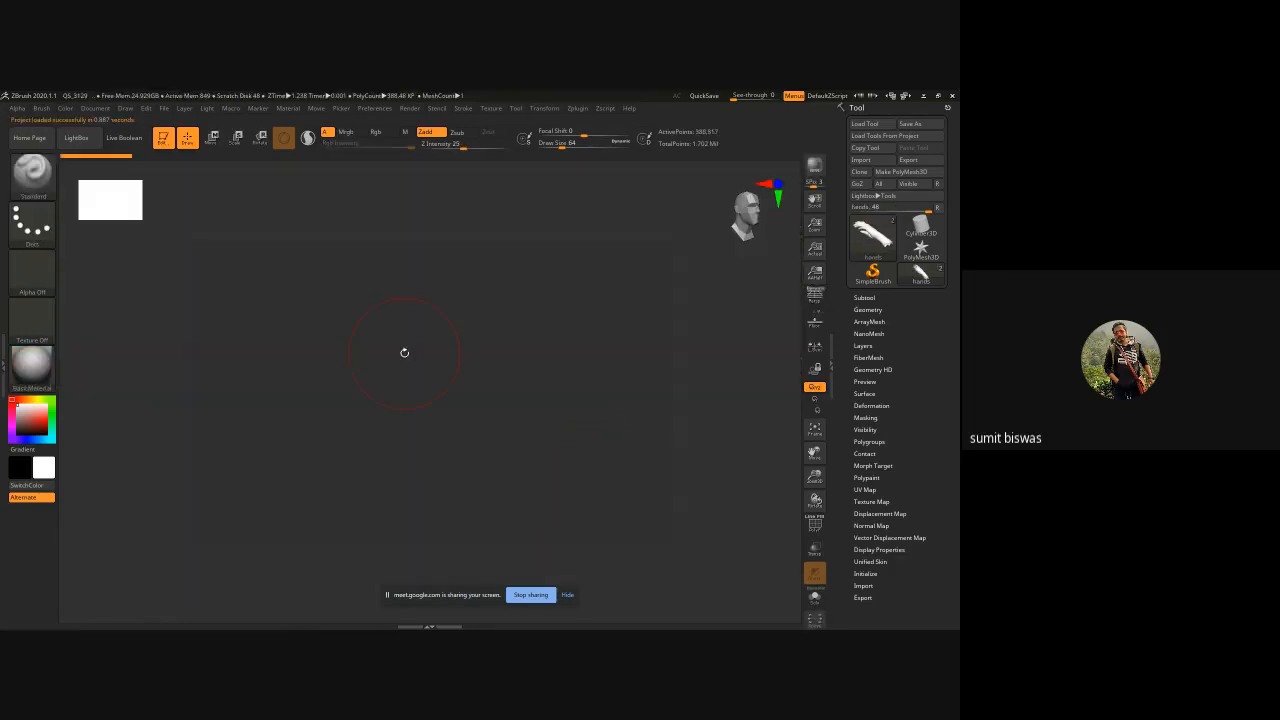
# - Frame the hand sculpt and examine its surface detail from several angles
pyautogui.moveTo(403, 351); pyautogui.dragTo(393, 560)
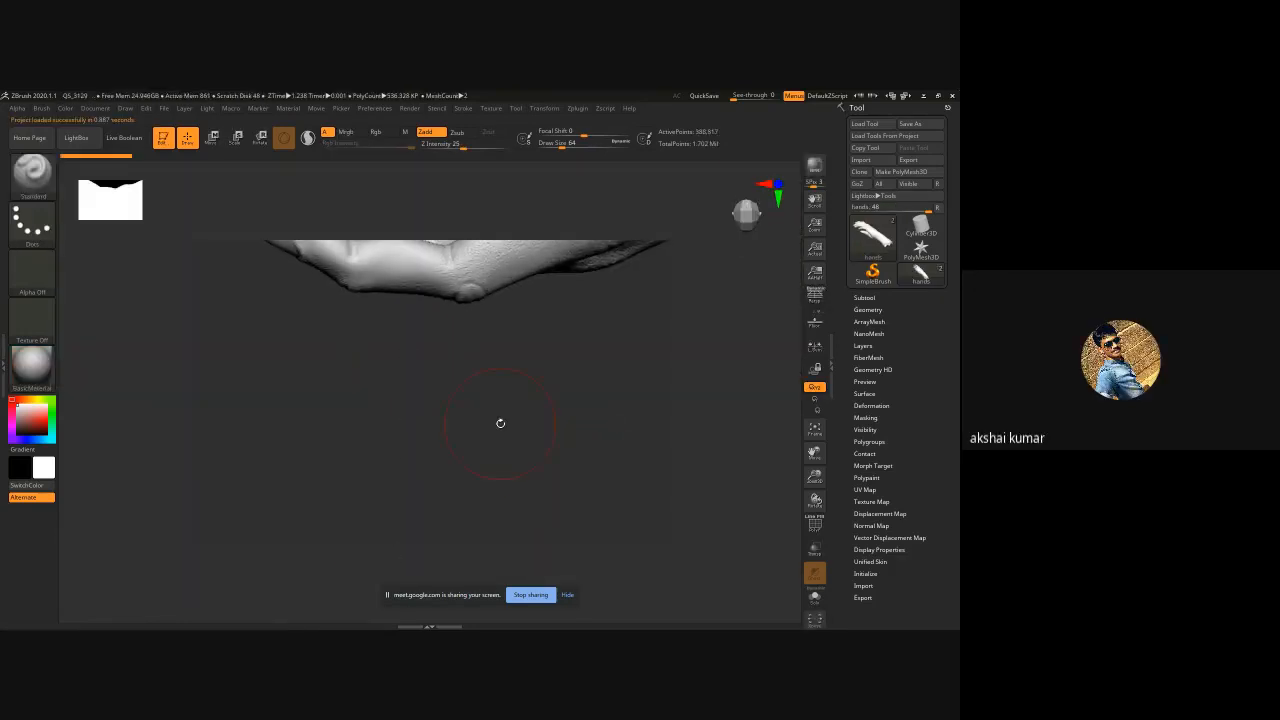
pyautogui.press('f')
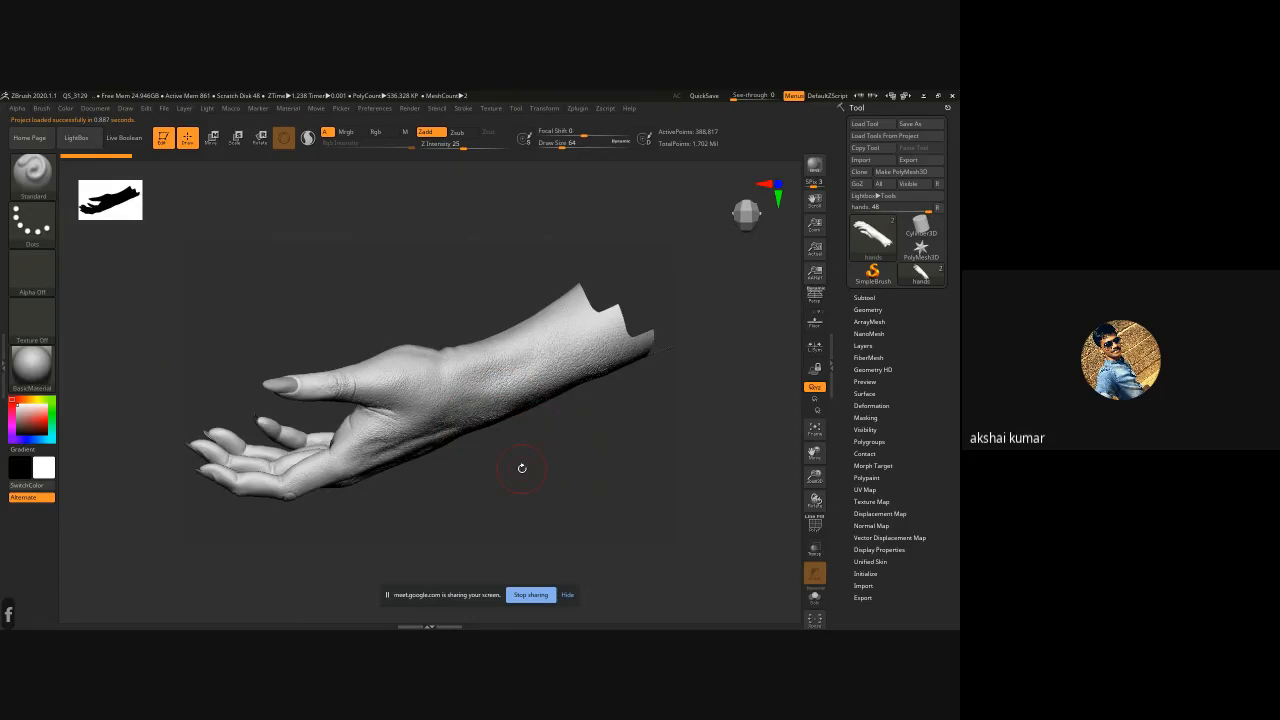
pyautogui.moveTo(522, 468); pyautogui.dragTo(552, 471)
pyautogui.moveTo(511, 217)
pyautogui.mouseDown()
pyautogui.moveTo(509, 286)
pyautogui.moveTo(566, 277)
pyautogui.moveTo(542, 288)
pyautogui.moveTo(404, 280)
pyautogui.moveTo(503, 300)
pyautogui.moveTo(377, 310)
pyautogui.mouseUp()
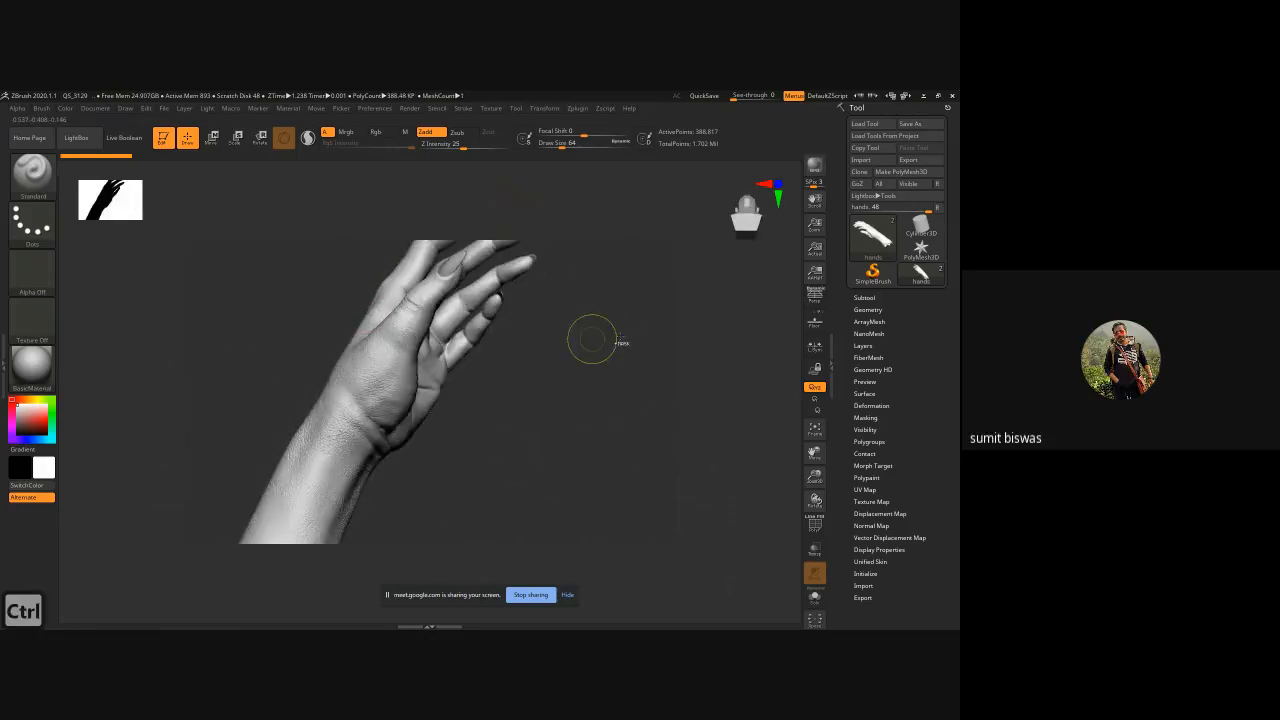
# - Enlarge the document canvas so that the hand sculpt is no longer cropped
pyautogui.hotkey('ctrl', 'z')
pyautogui.moveTo(580, 340); pyautogui.dragTo(543, 306)
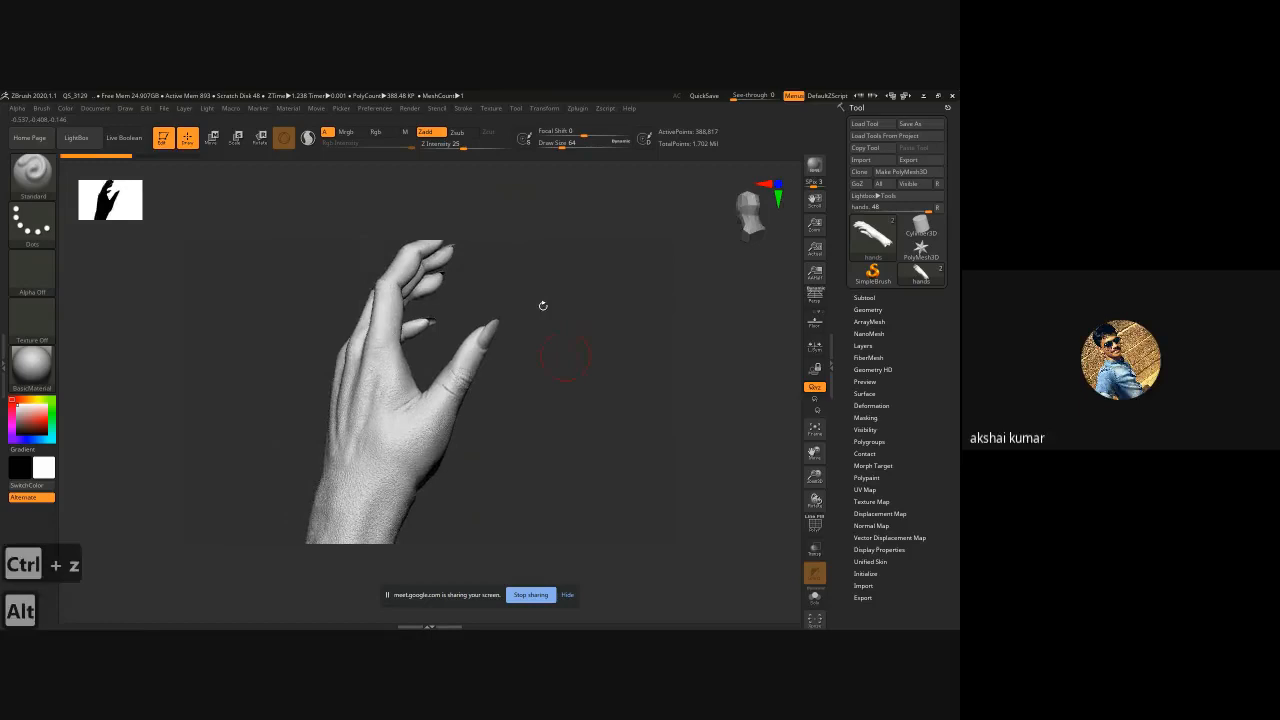
pyautogui.click(65, 108)
pyautogui.click(95, 109)
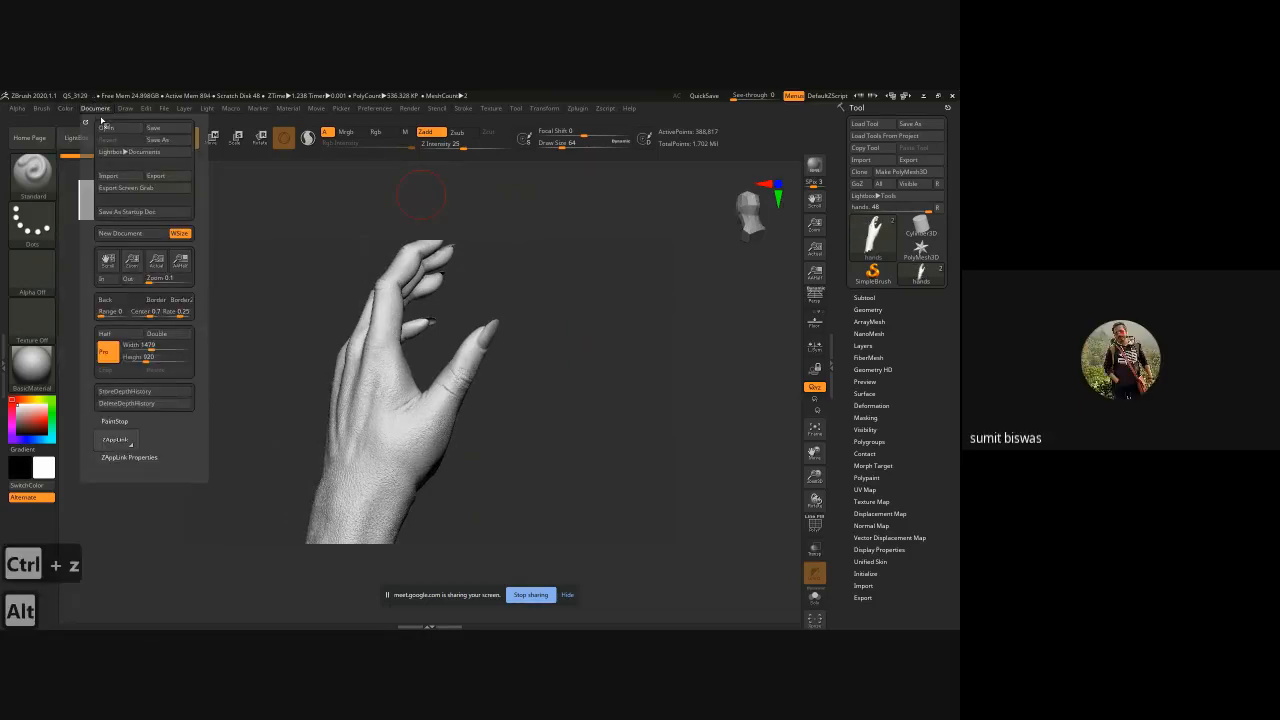
pyautogui.click(146, 354)
pyautogui.click(167, 343)
pyautogui.press('Return')
pyautogui.click(506, 388)
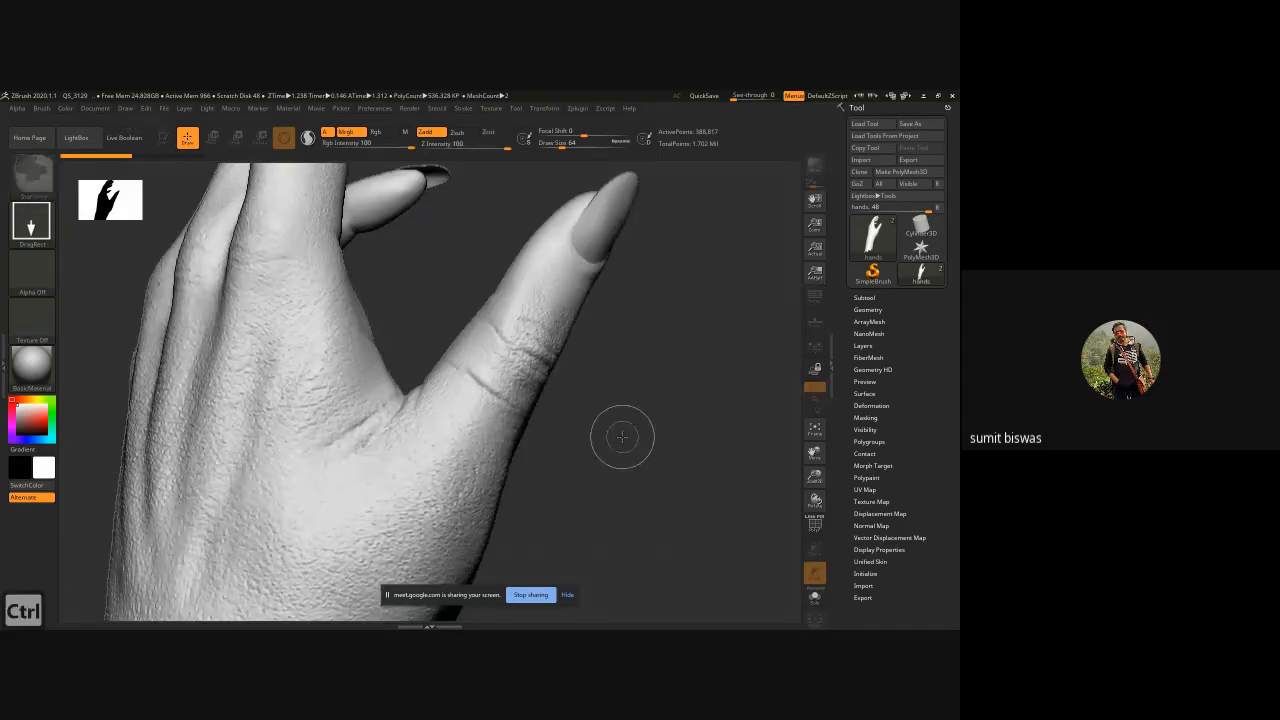
# - Clear the canvas, redraw the hand on it, and re-enter Edit mode with the whole hand framed
pyautogui.hotkey('ctrl', 'n')
pyautogui.moveTo(478, 385); pyautogui.dragTo(535, 611)
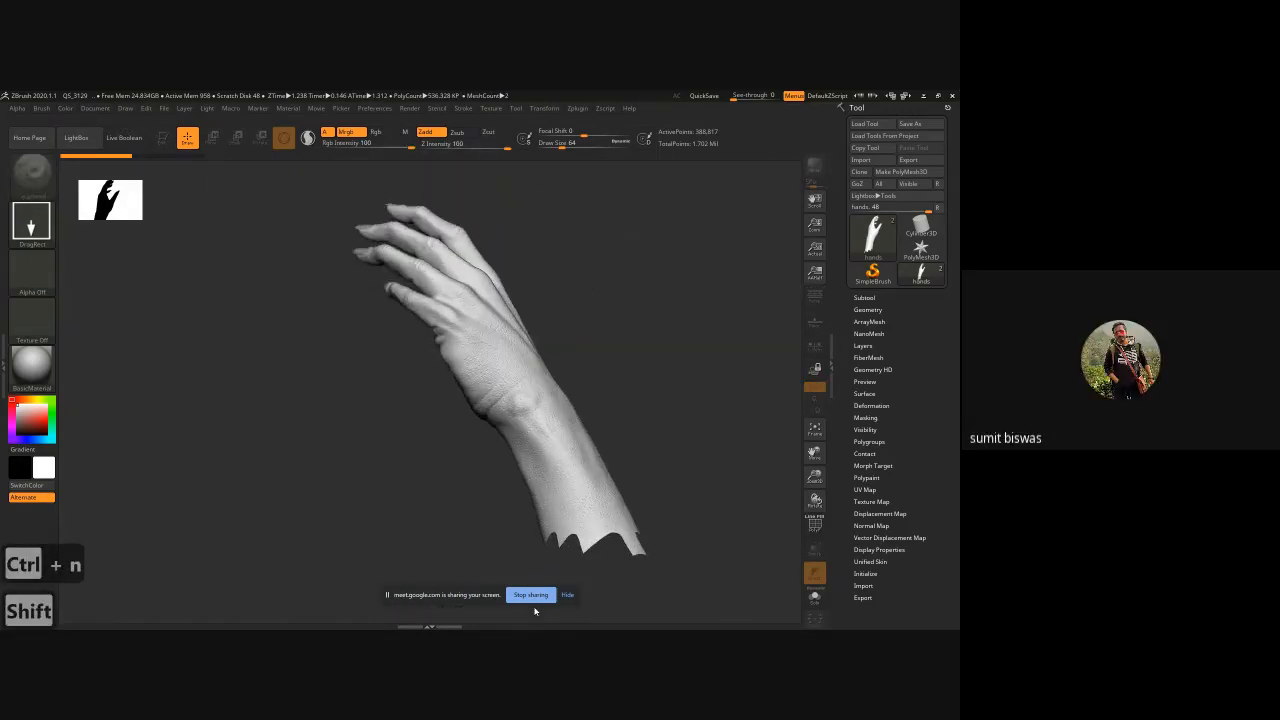
pyautogui.press('t')
pyautogui.moveTo(566, 329)
pyautogui.mouseDown(button='right')
pyautogui.moveTo(563, 423)
pyautogui.moveTo(584, 406)
pyautogui.moveTo(568, 421)
pyautogui.mouseUp(button='right')
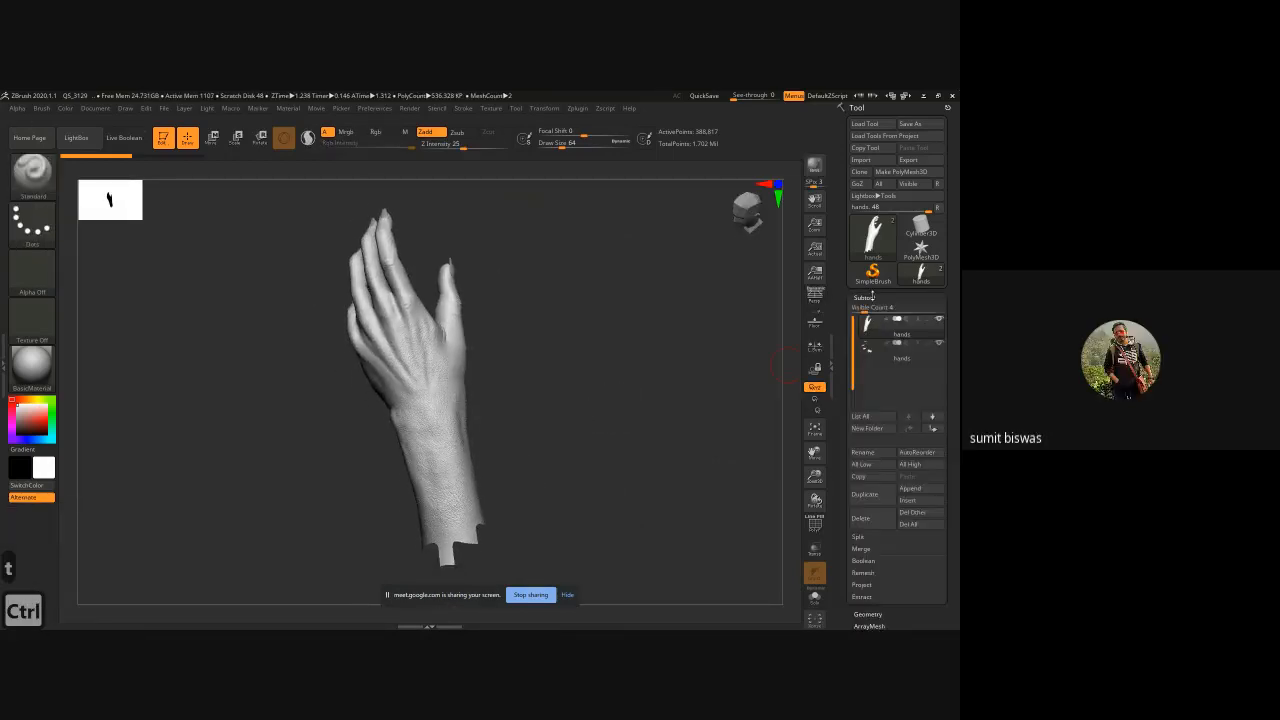
# - Set KeyShot as the external renderer, send the hand sculpt to it, and switch to KeyShot with the screen-sharing notice hidden
pyautogui.click(864, 298)
pyautogui.click(410, 108)
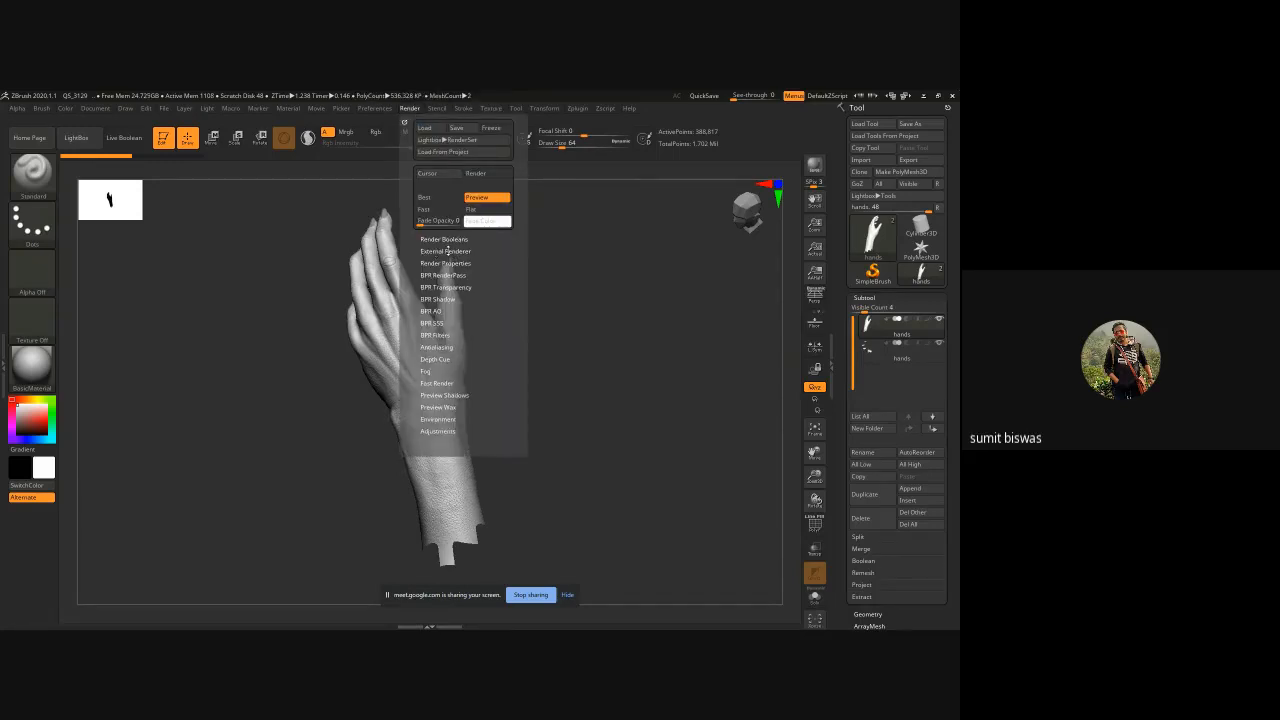
pyautogui.click(447, 251)
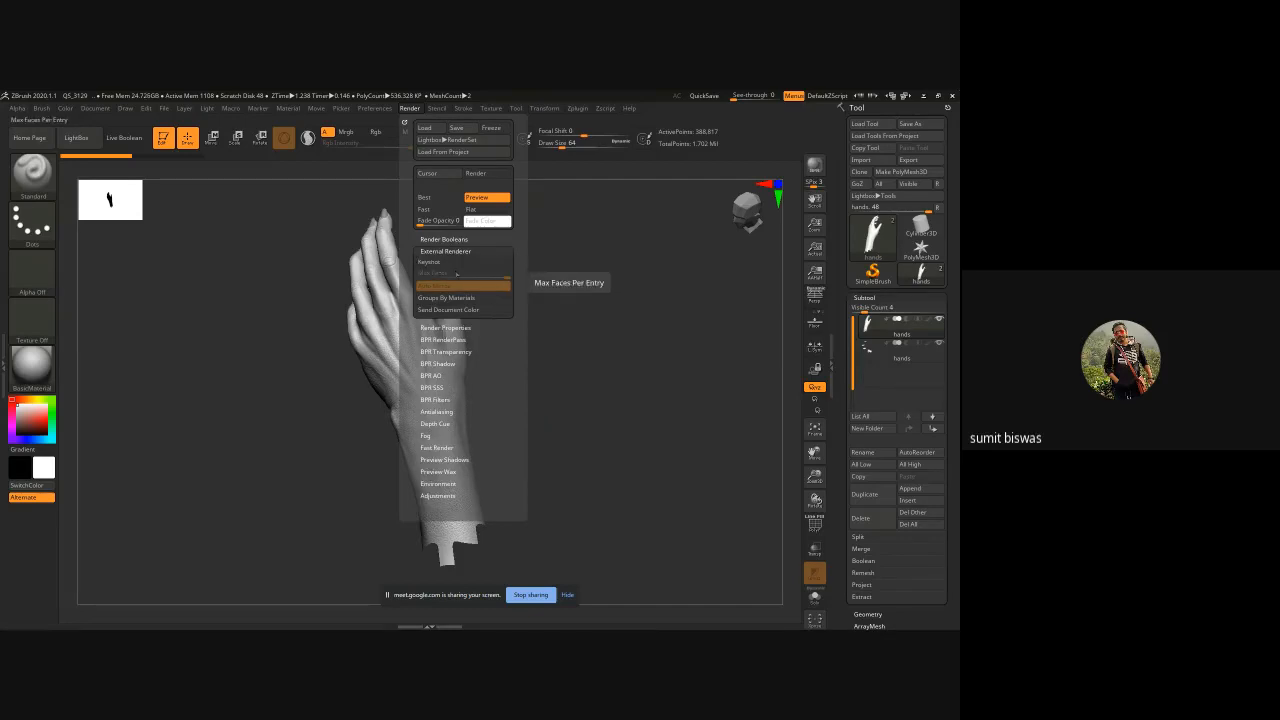
pyautogui.click(470, 262)
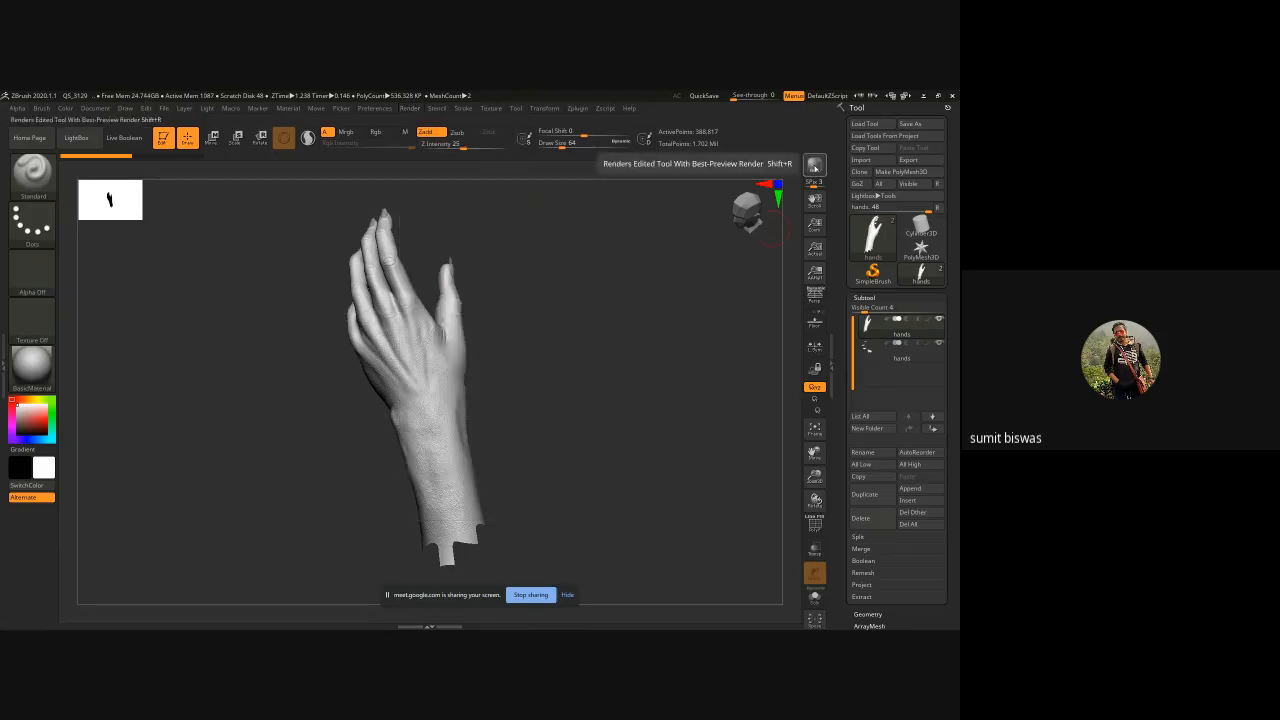
pyautogui.click(814, 167)
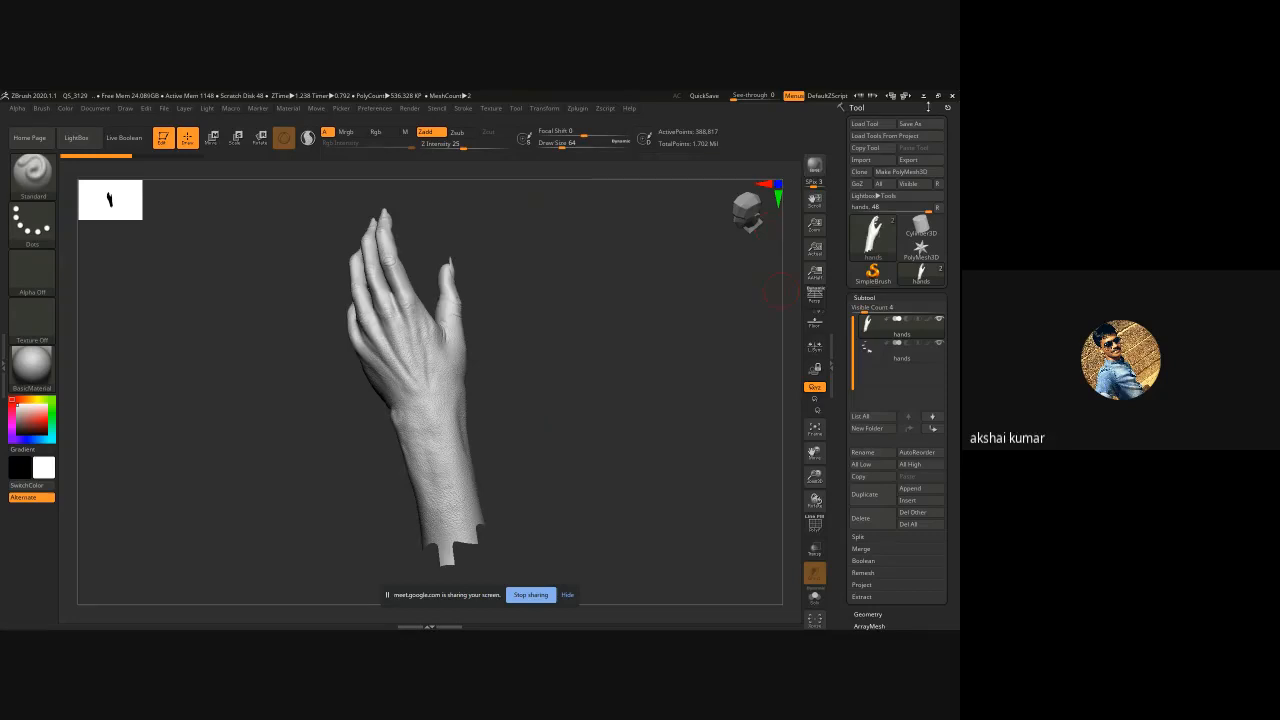
pyautogui.click(923, 96)
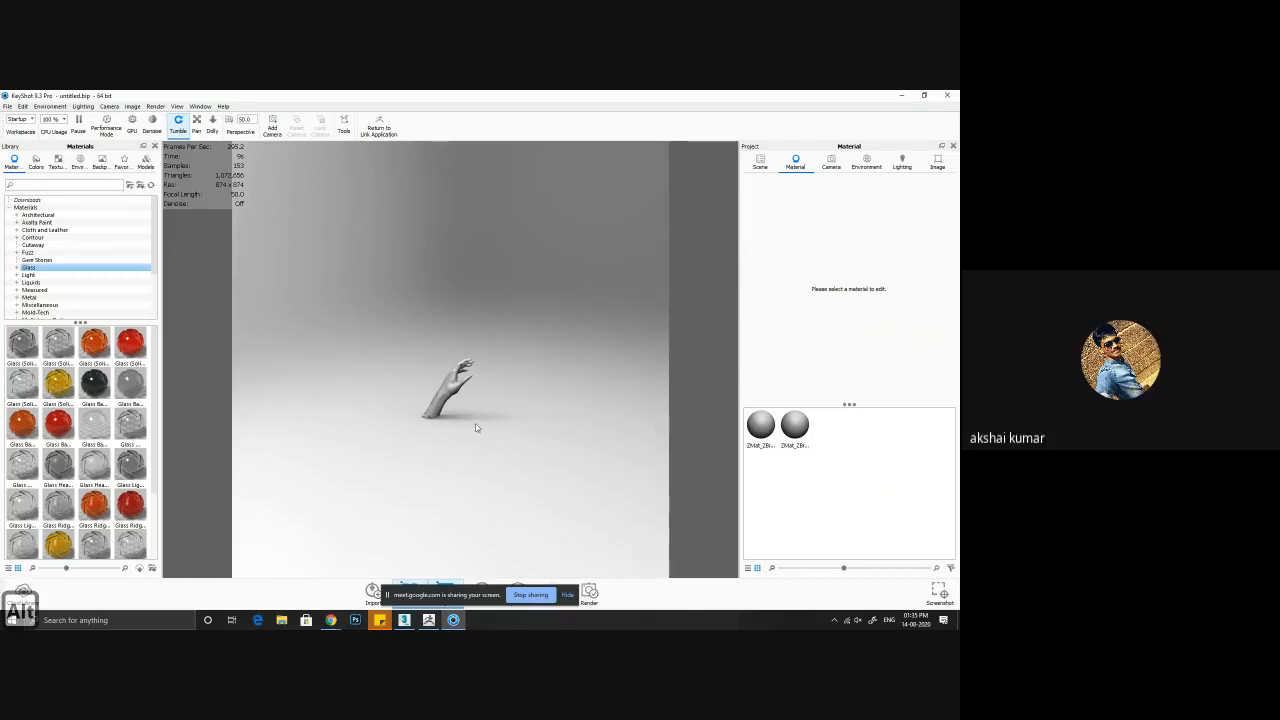
pyautogui.click(567, 594)
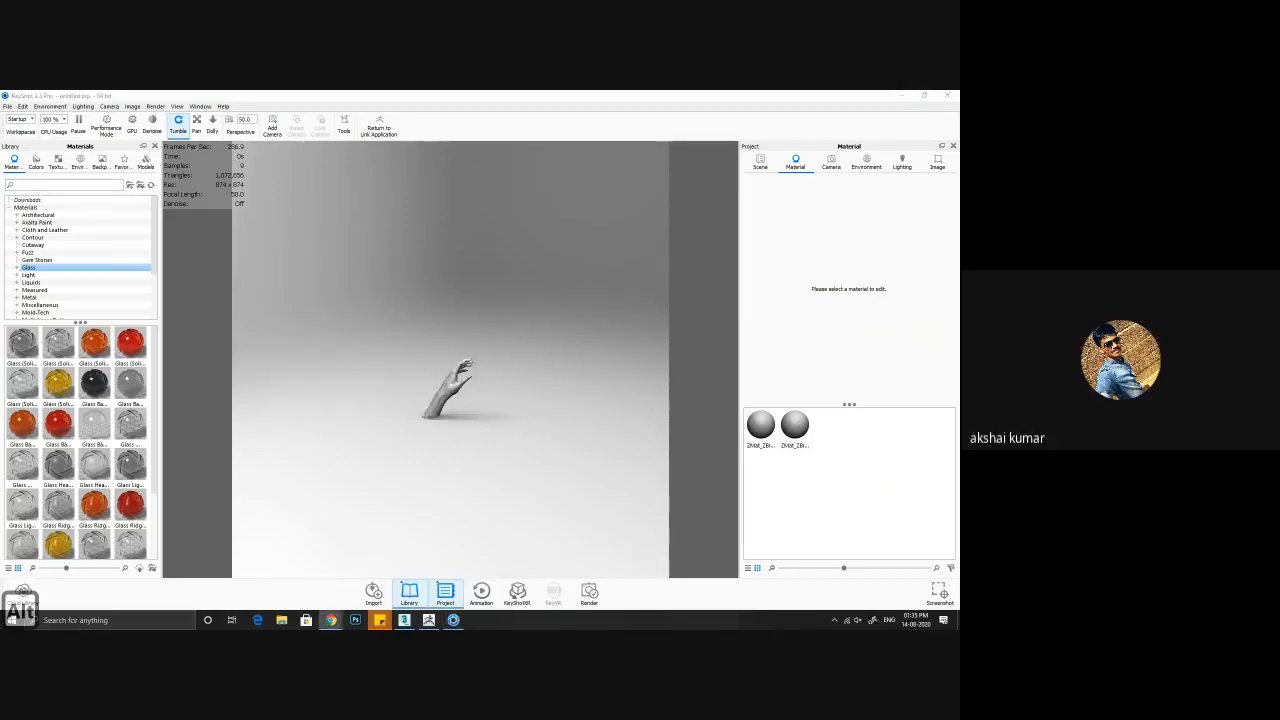
# - Frame the hand and change the environment background to a solid dark gray colour, #545353
pyautogui.moveTo(434, 430); pyautogui.dragTo(576, 442)
pyautogui.scroll(-3, 456, 392)
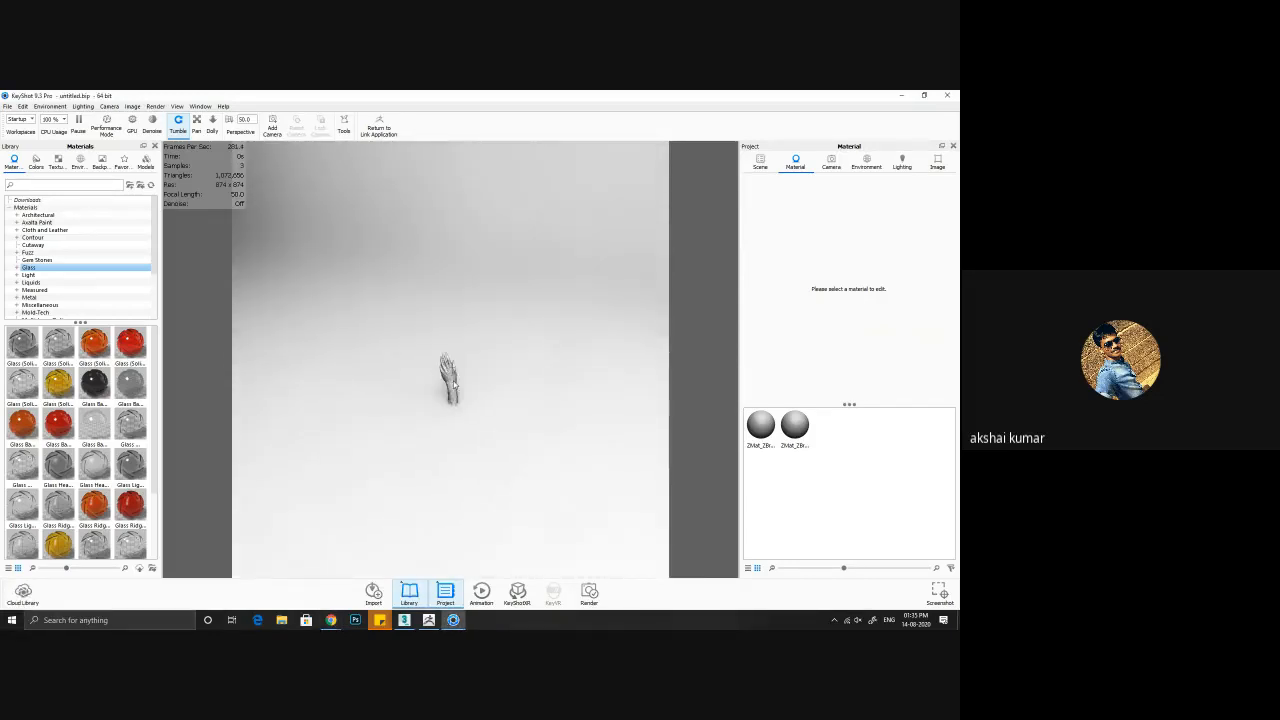
pyautogui.scroll(5, 456, 392)
pyautogui.scroll(5, 456, 392)
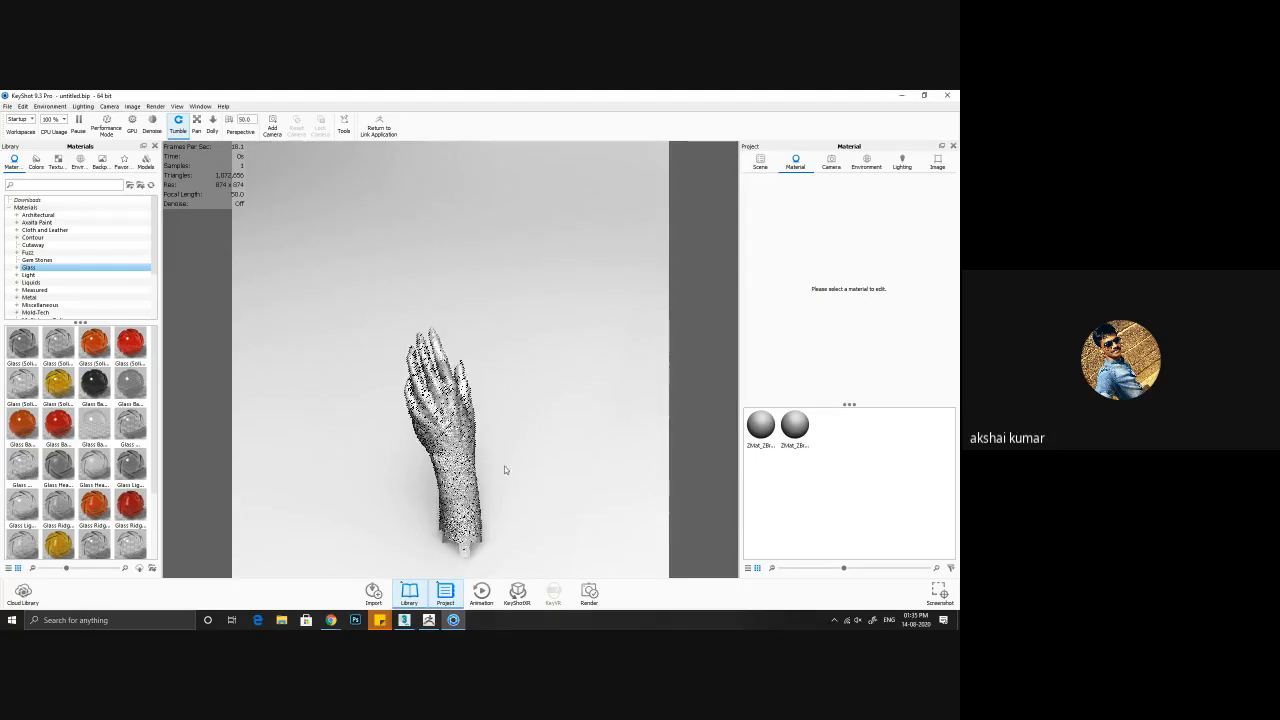
pyautogui.moveTo(483, 470); pyautogui.dragTo(323, 423)
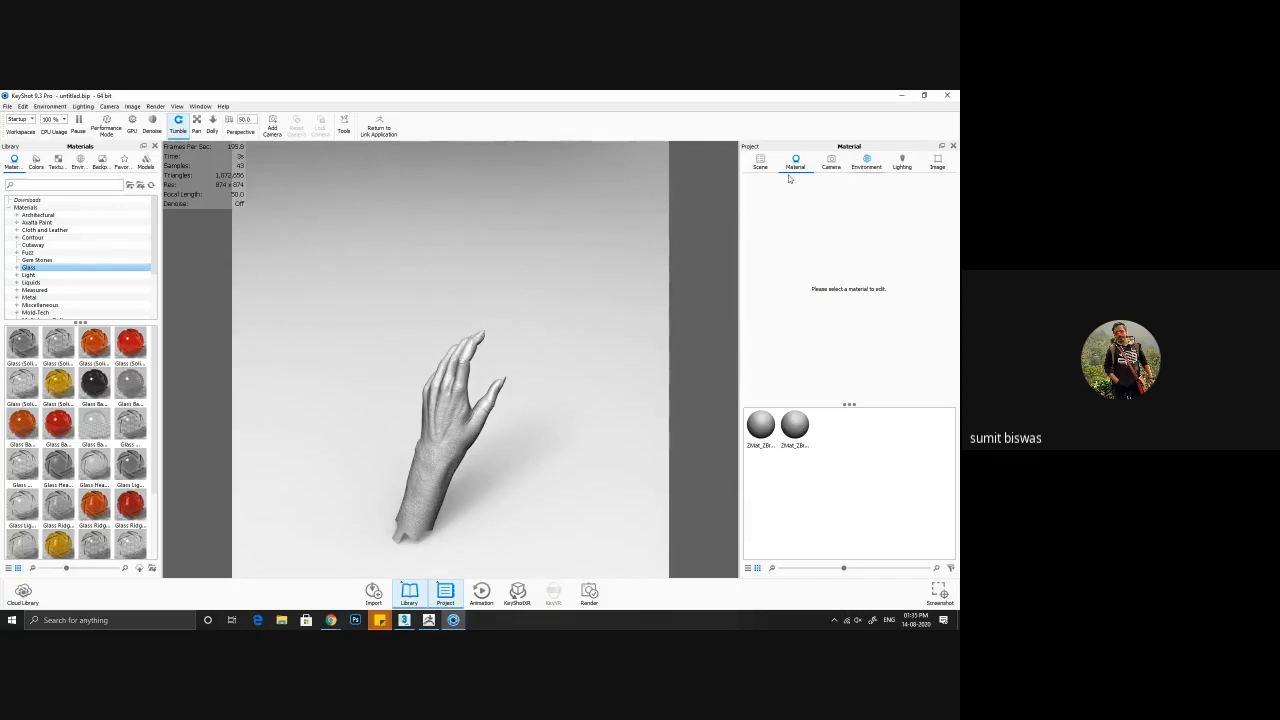
pyautogui.click(866, 163)
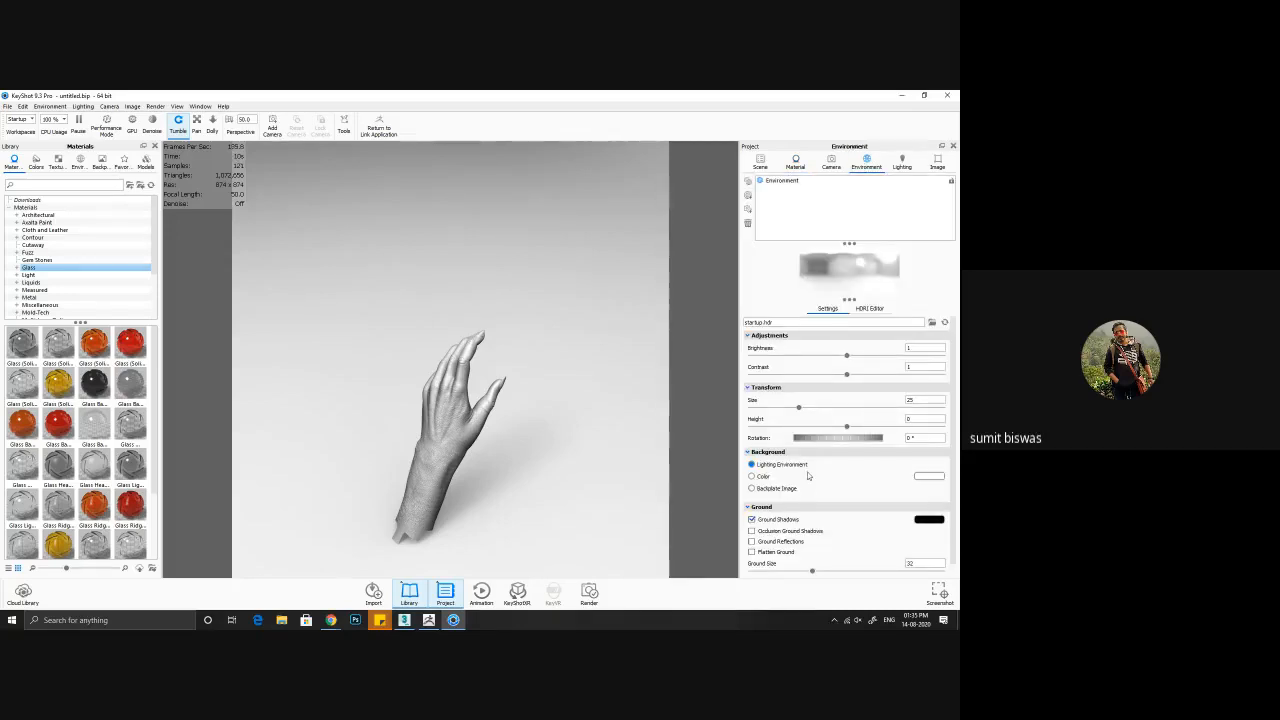
pyautogui.click(753, 476)
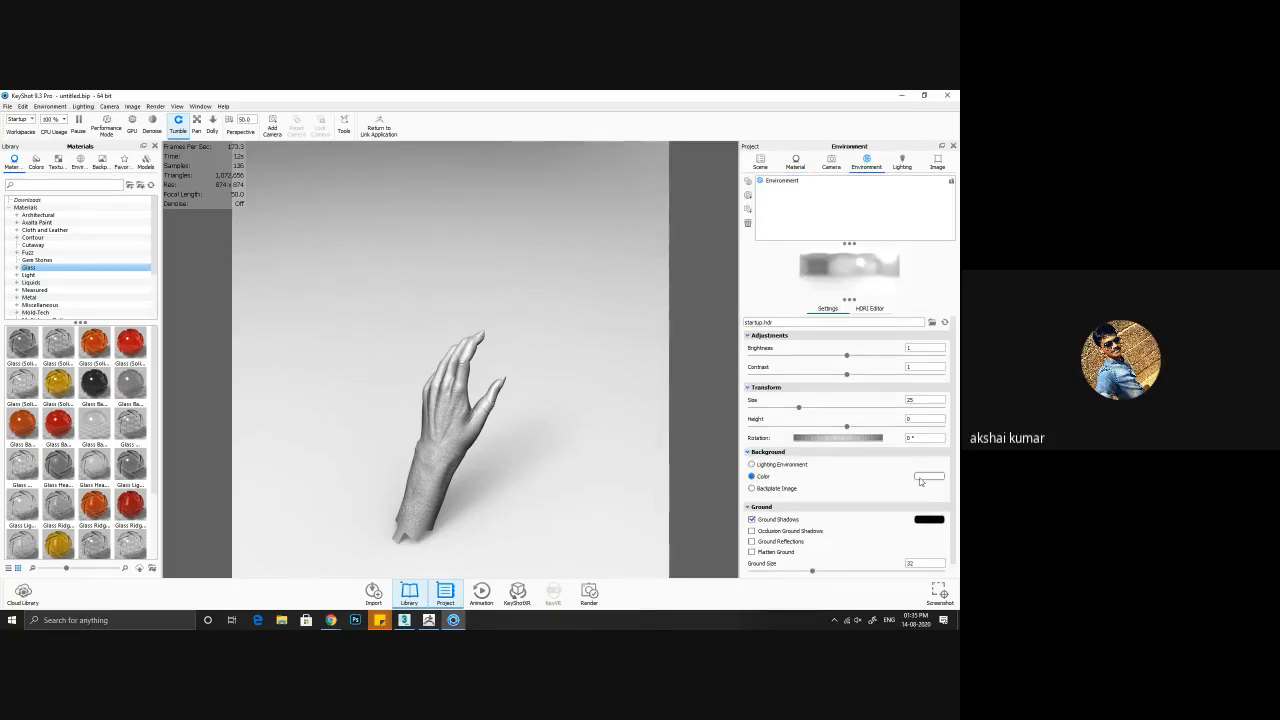
pyautogui.click(925, 477)
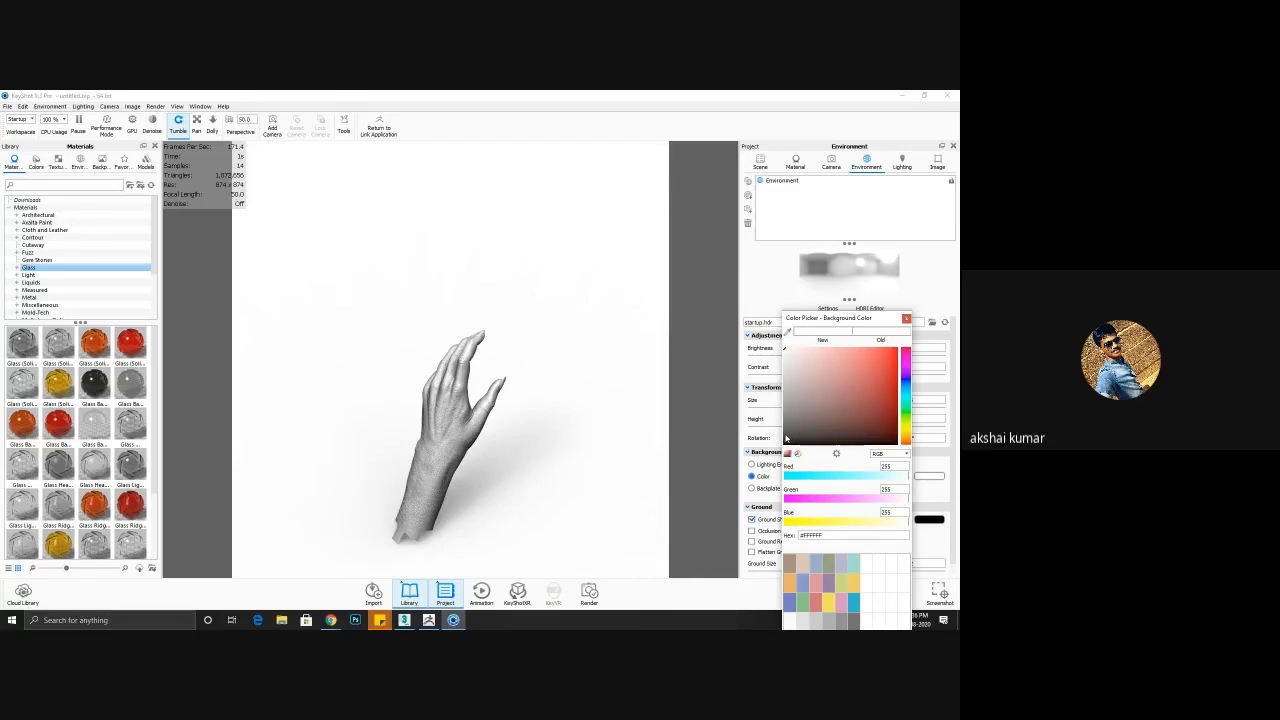
pyautogui.click(786, 436)
pyautogui.moveTo(825, 323); pyautogui.dragTo(780, 182)
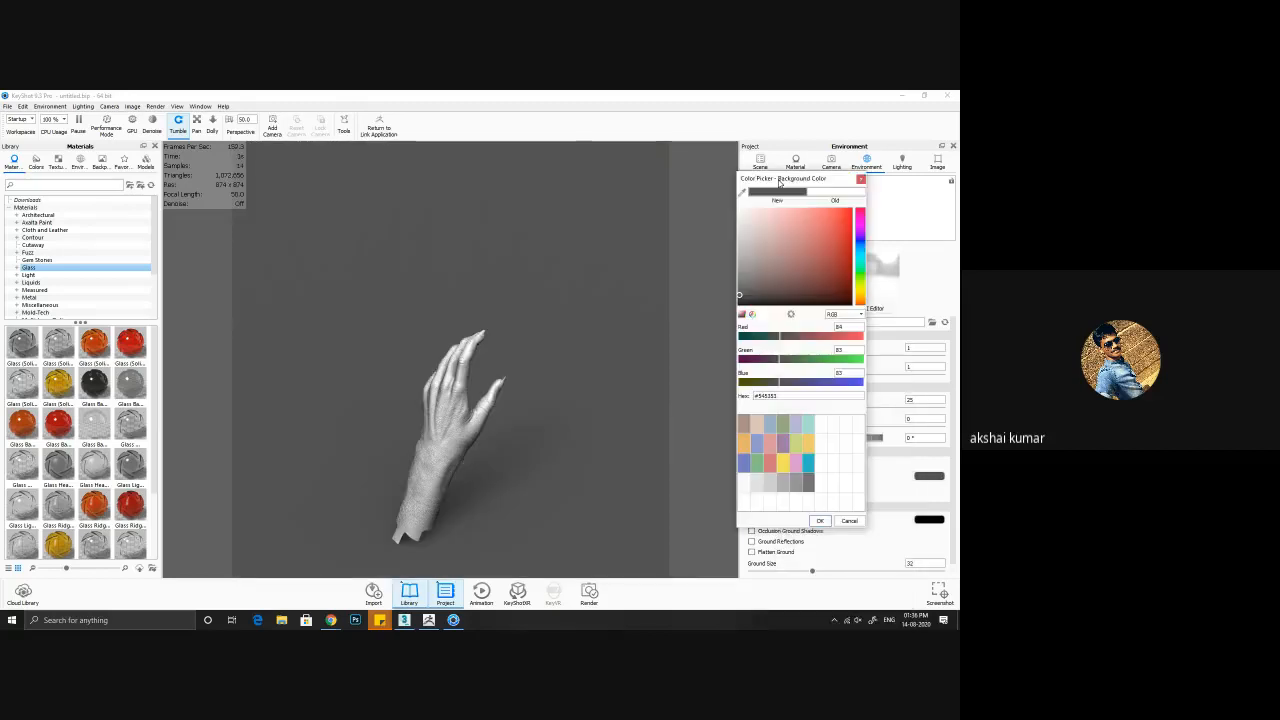
pyautogui.click(820, 528)
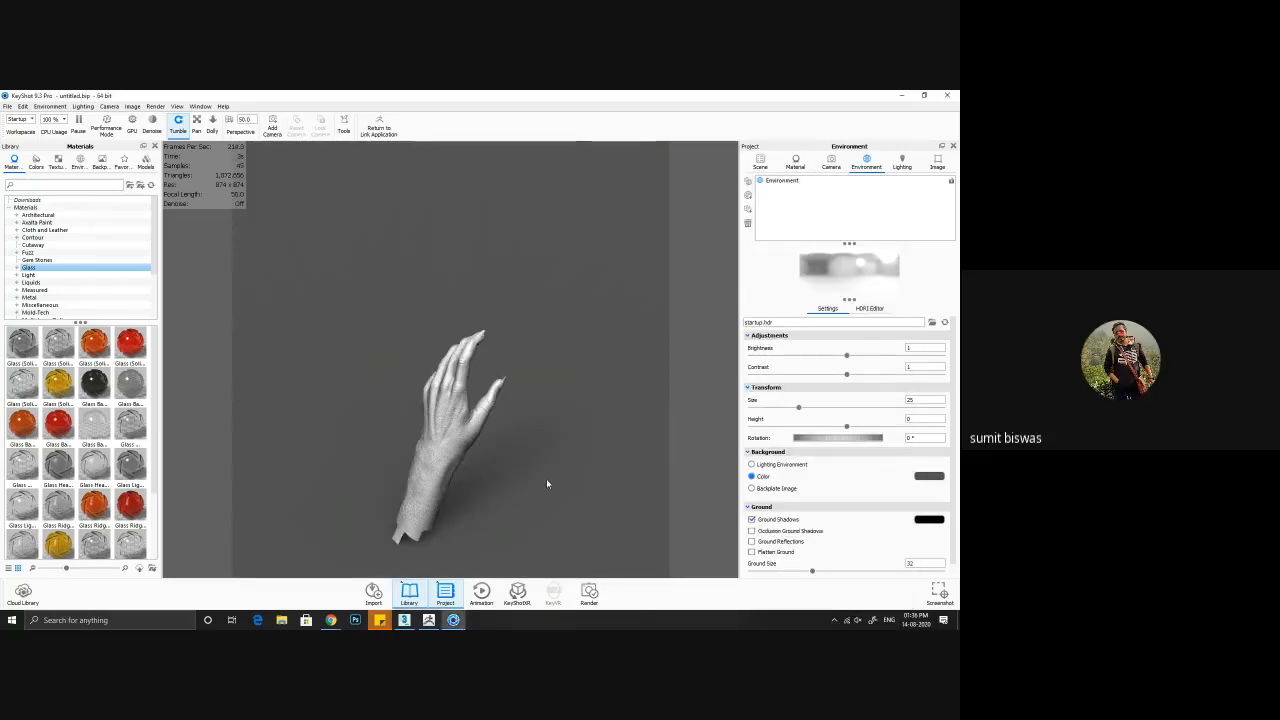
# - Search the material library for "skin" and apply the tan human skin material to the hand
pyautogui.click(56, 186)
pyautogui.write('skin')
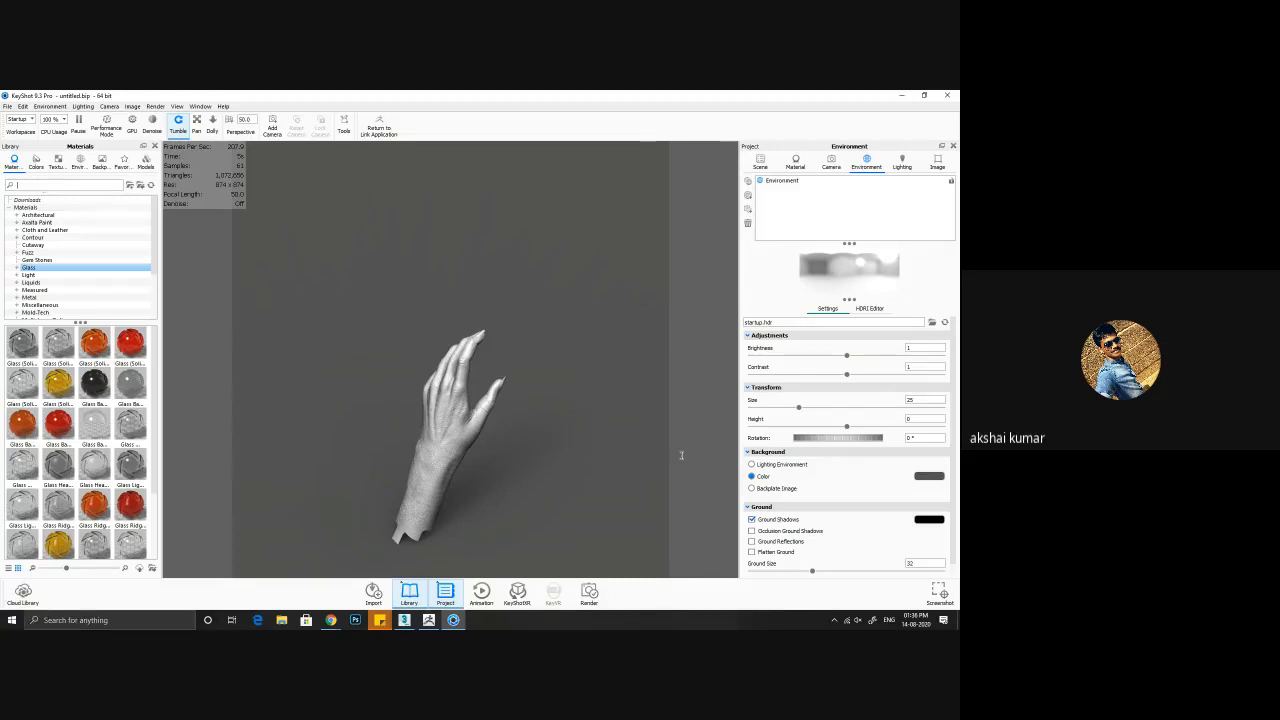
pyautogui.click(835, 621)
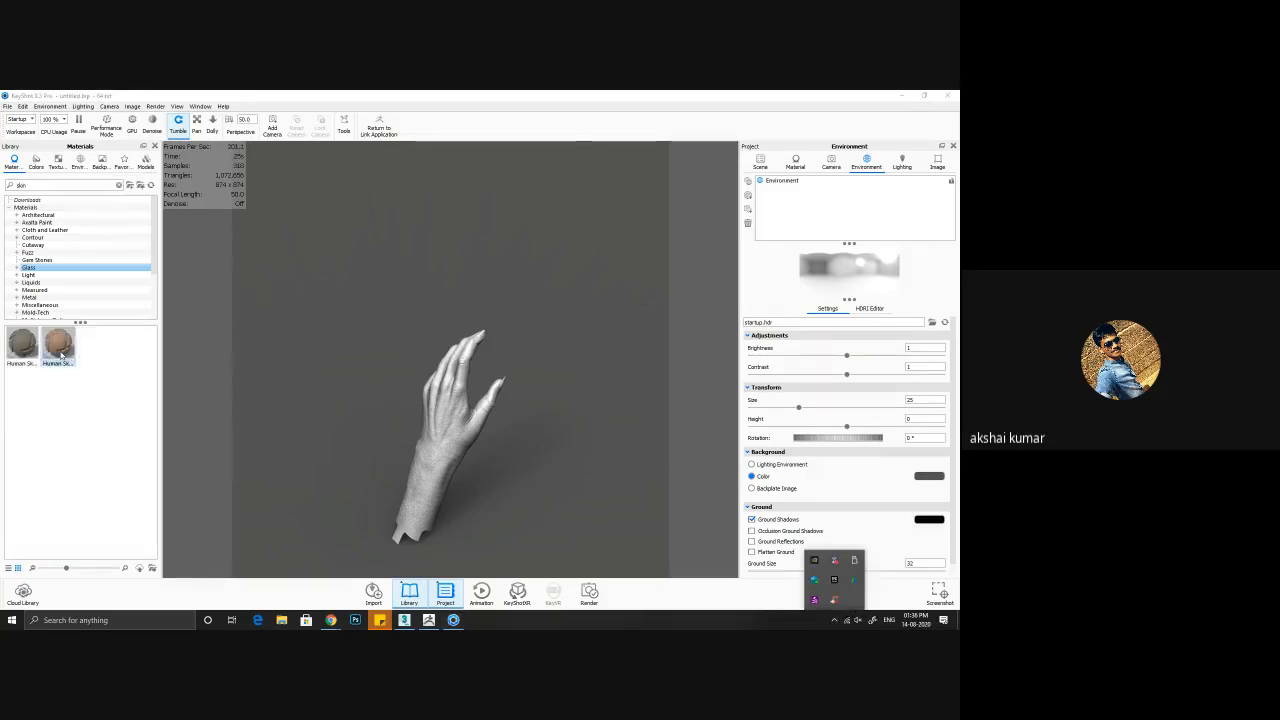
pyautogui.moveTo(60, 350); pyautogui.dragTo(456, 445)
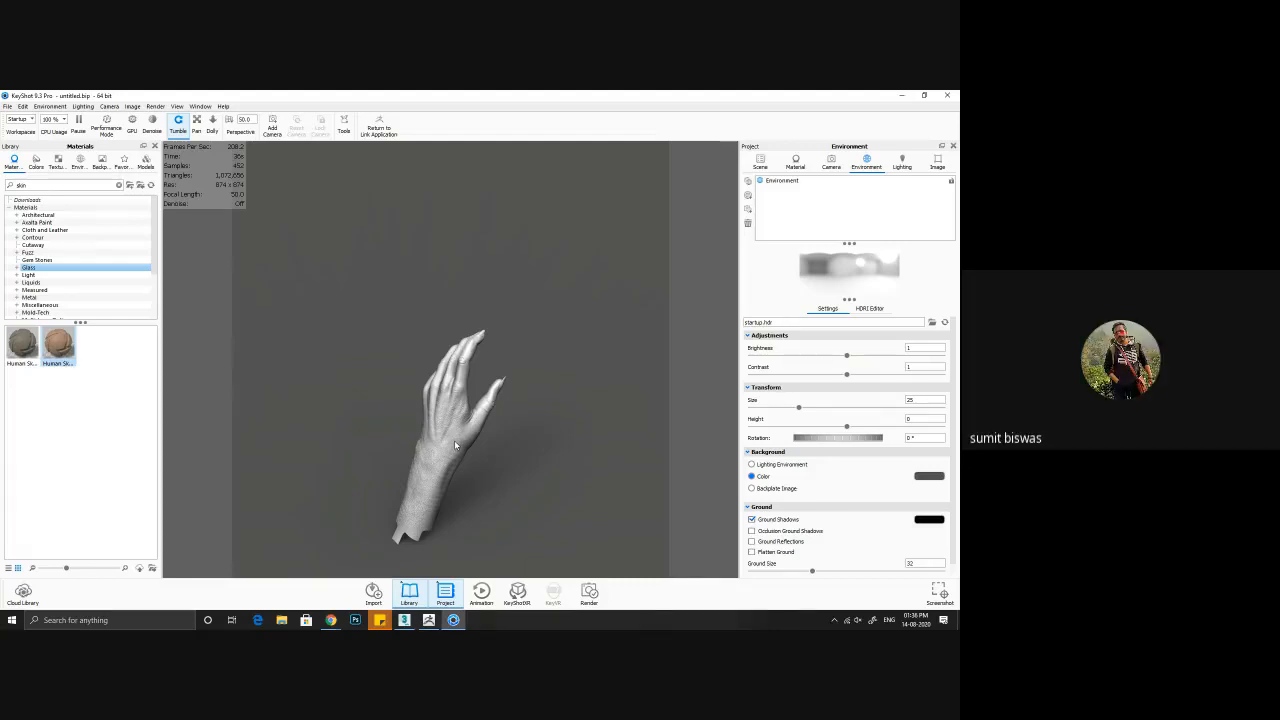
pyautogui.moveTo(58, 344); pyautogui.dragTo(450, 440)
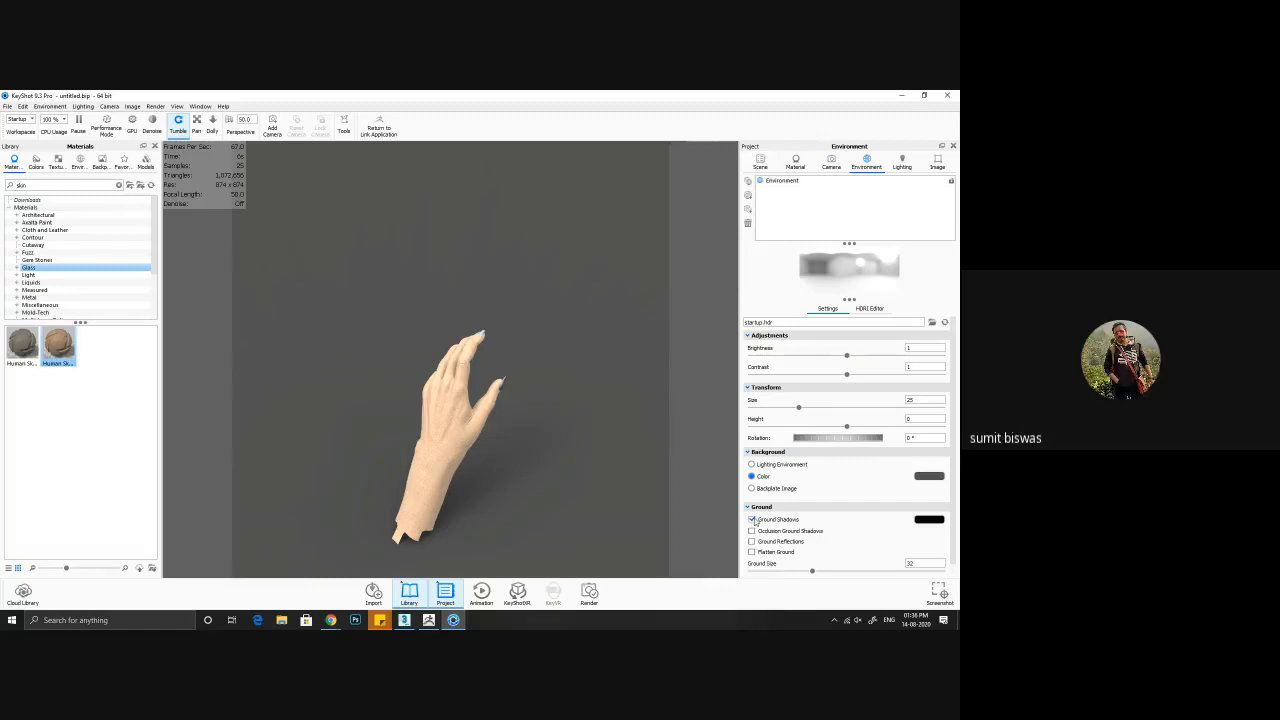
# - Turn off ground shadows and apply the same human skin material to the fingernails
pyautogui.click(752, 520)
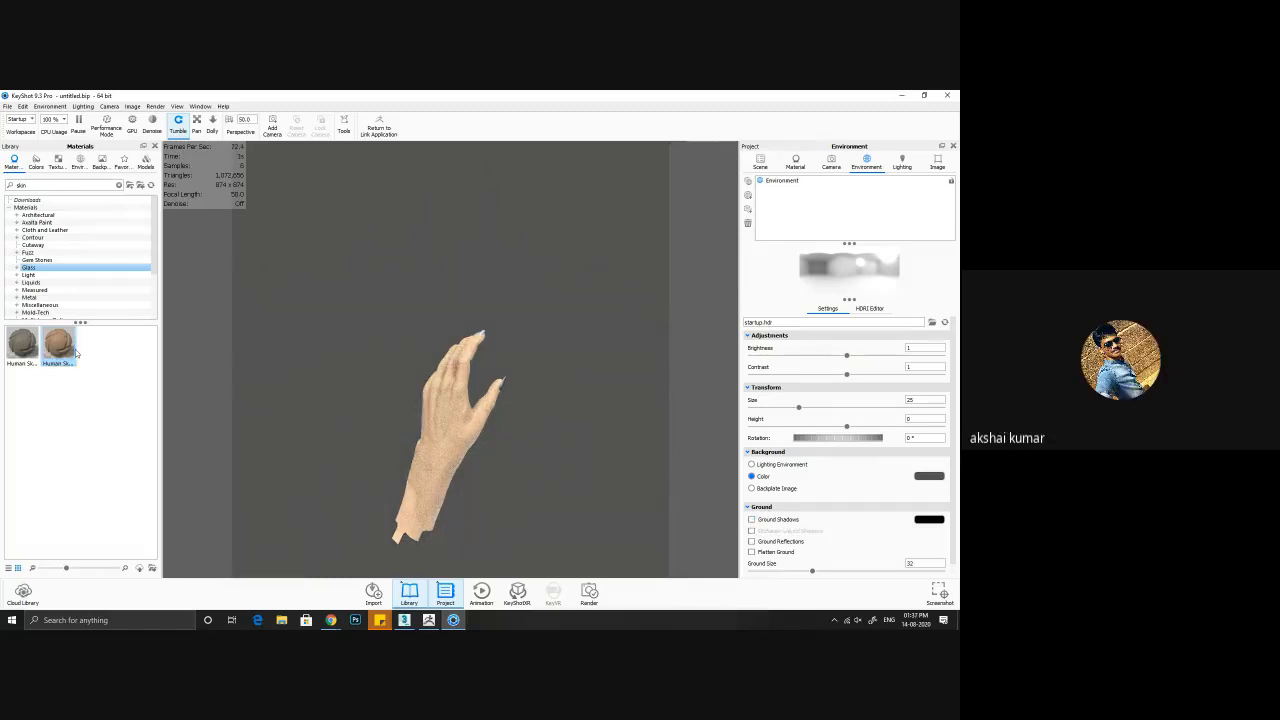
pyautogui.keyDown('shift'); pyautogui.click(502, 384); pyautogui.keyUp('shift')
pyautogui.moveTo(502, 386); pyautogui.dragTo(503, 386)
pyautogui.keyDown('alt'); pyautogui.moveTo(549, 497); pyautogui.dragTo(549, 498); pyautogui.keyUp('alt')
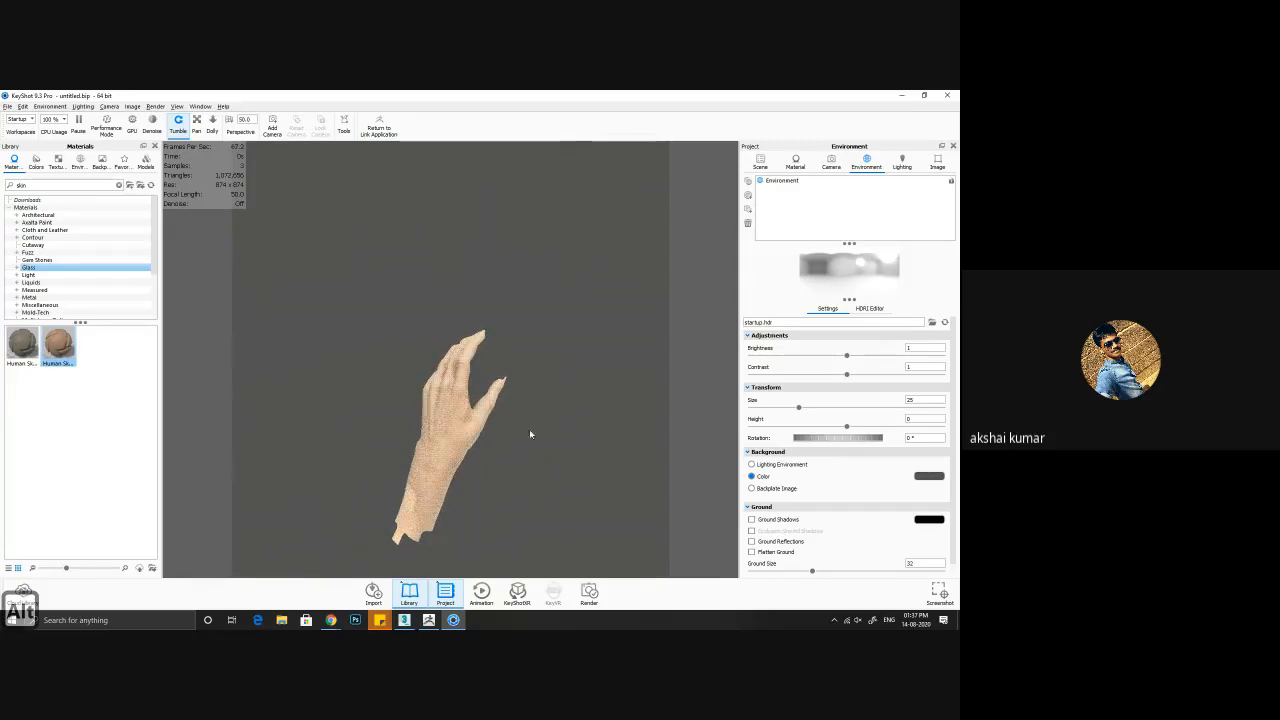
# - Examine the skin-shaded hand up close from several angles
pyautogui.scroll(-2, 475, 453)
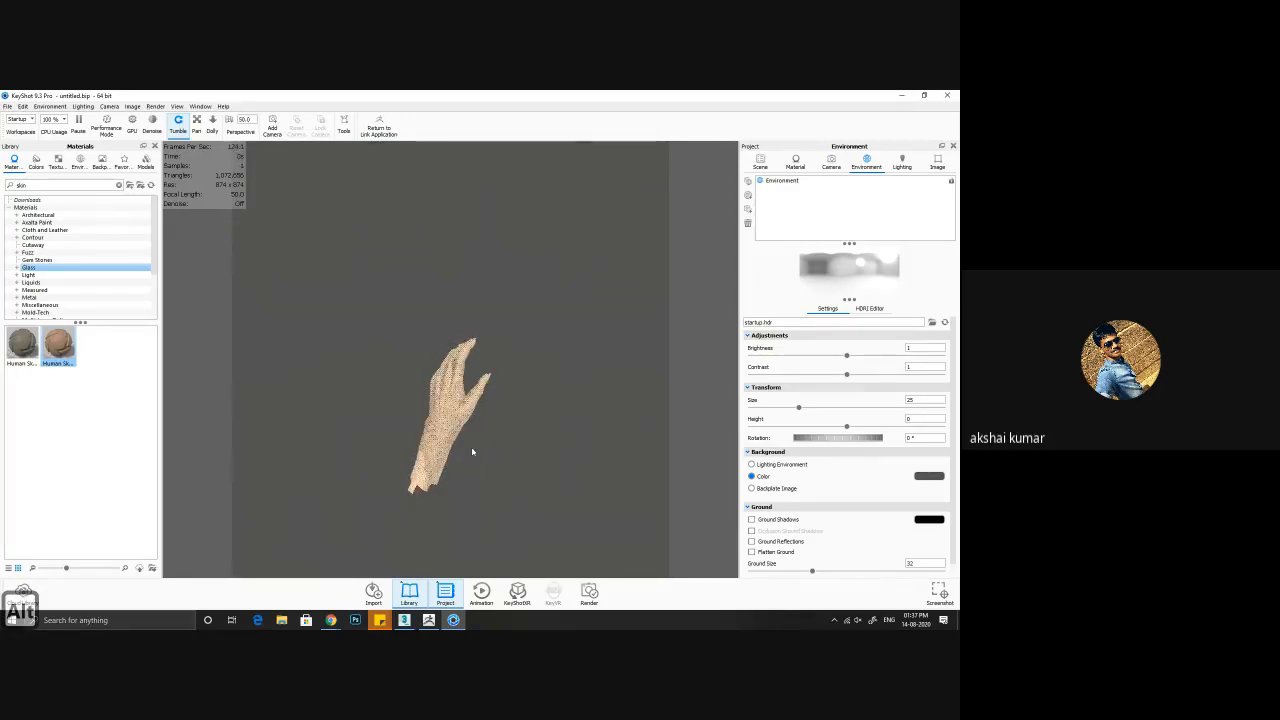
pyautogui.scroll(6, 475, 453)
pyautogui.moveTo(550, 408); pyautogui.dragTo(547, 366, button='middle')
pyautogui.moveTo(546, 366); pyautogui.dragTo(500, 477)
pyautogui.moveTo(429, 459); pyautogui.dragTo(365, 415)
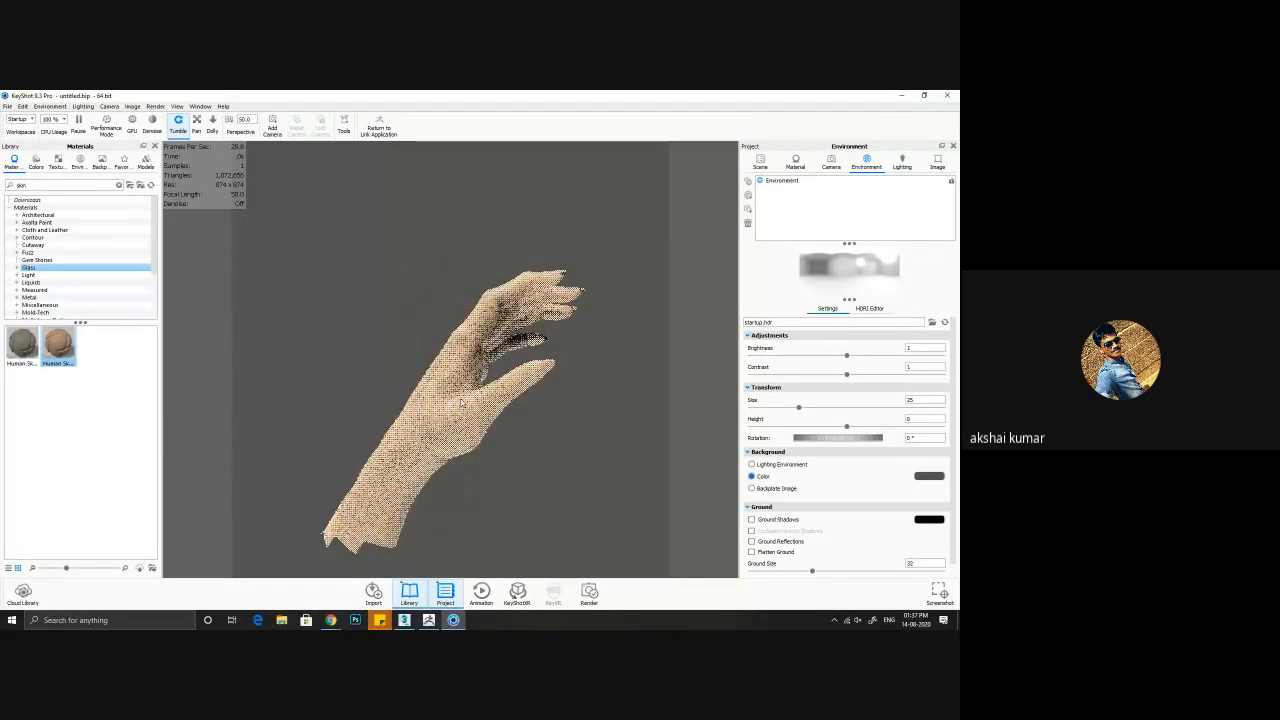
pyautogui.scroll(2, 558, 457)
pyautogui.moveTo(556, 452); pyautogui.dragTo(542, 452)
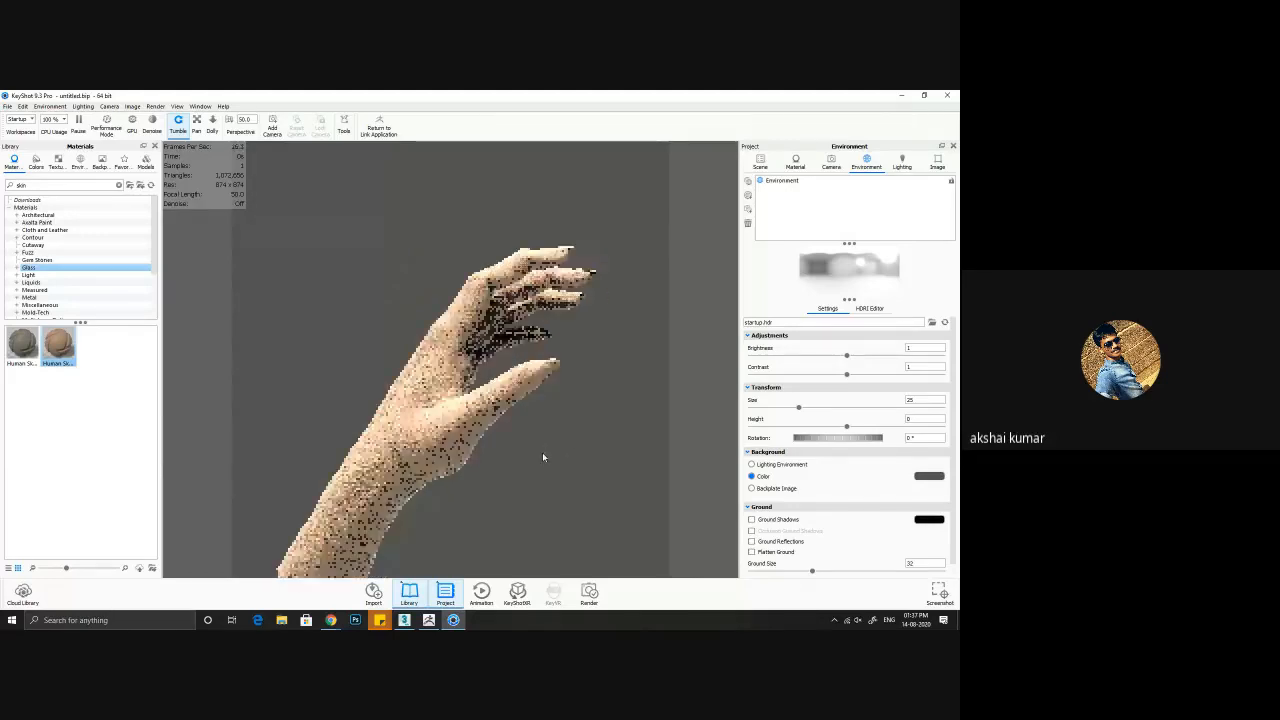
# - Open the library of lighting environments alongside the scene's environment settings
pyautogui.click(795, 162)
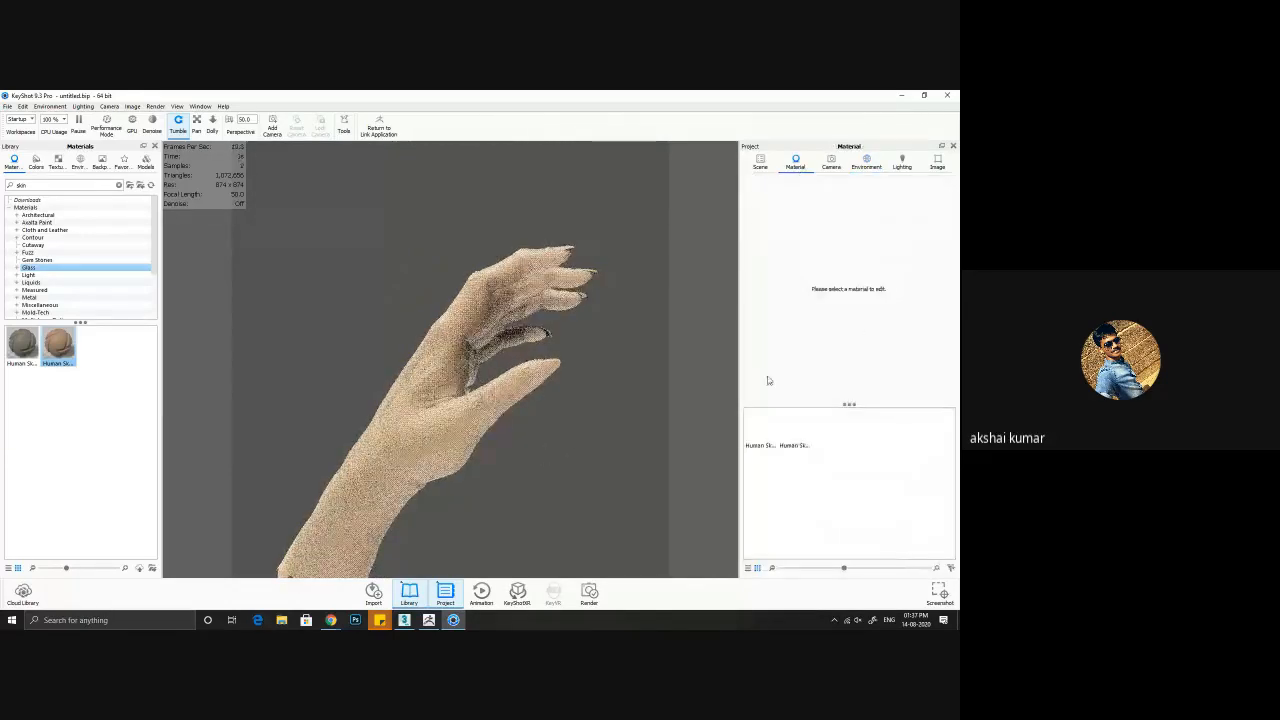
pyautogui.click(866, 162)
pyautogui.click(80, 162)
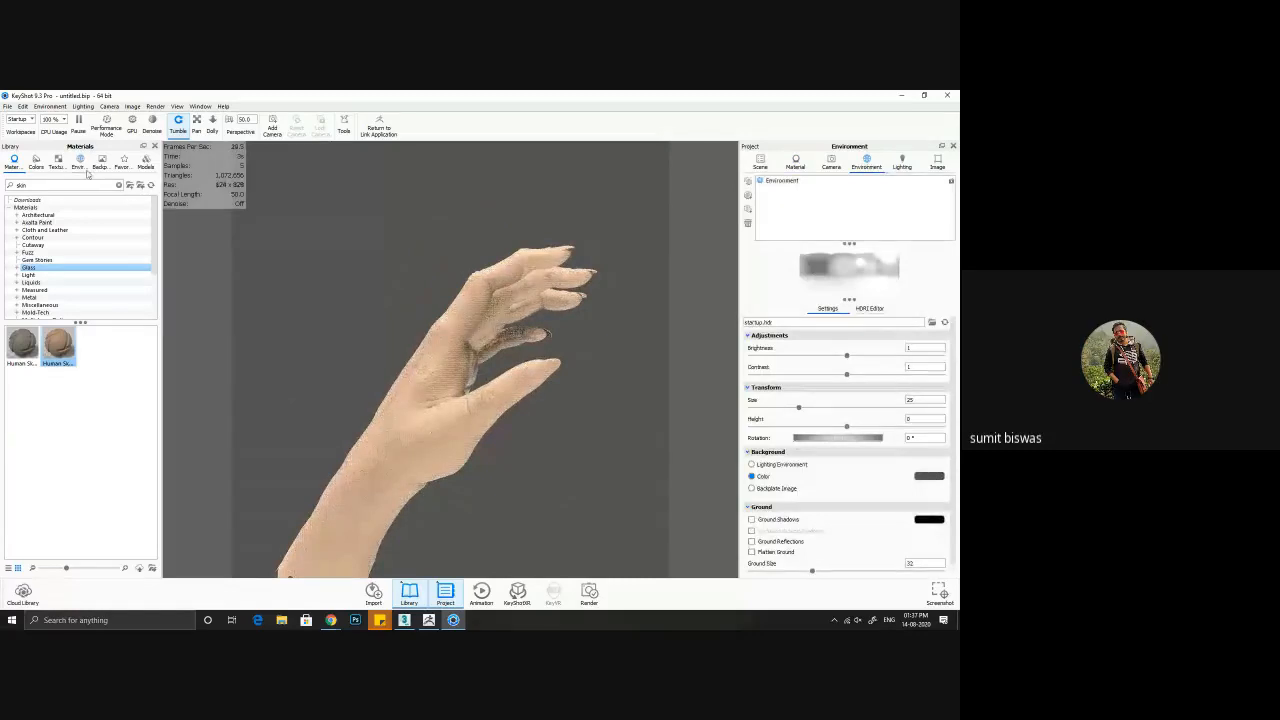
pyautogui.doubleClick(66, 424)
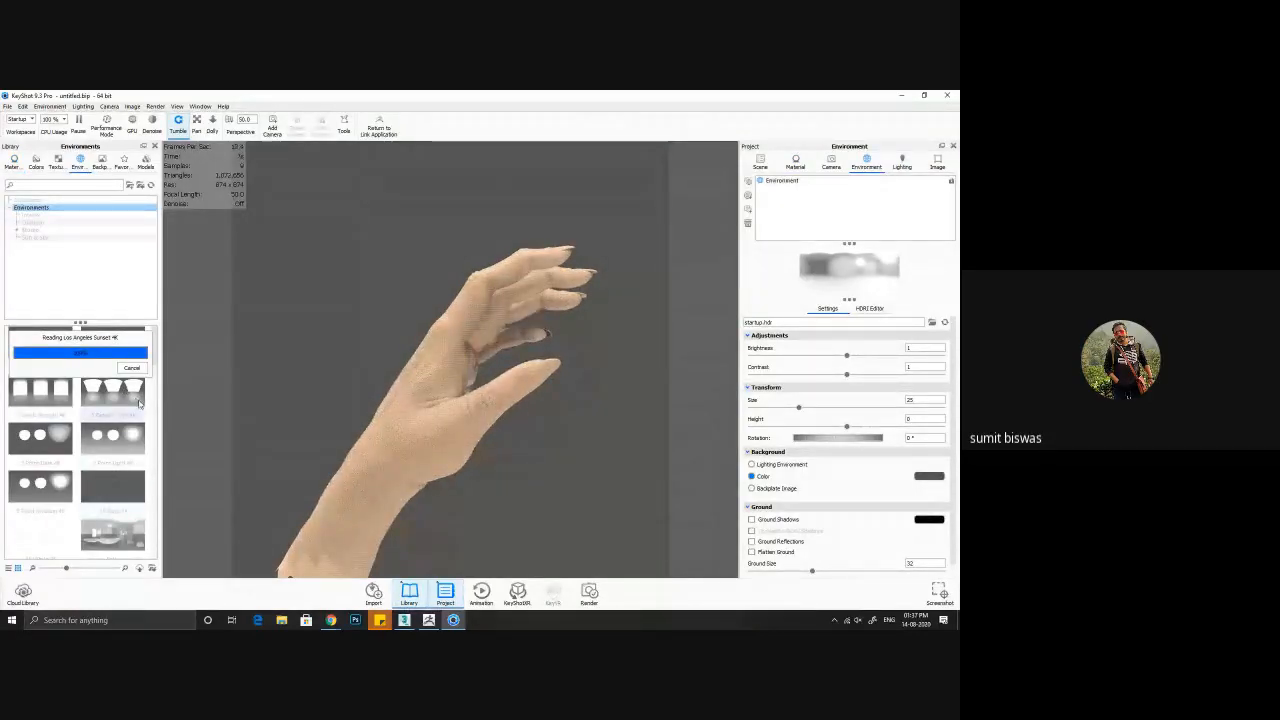
pyautogui.moveTo(146, 400)
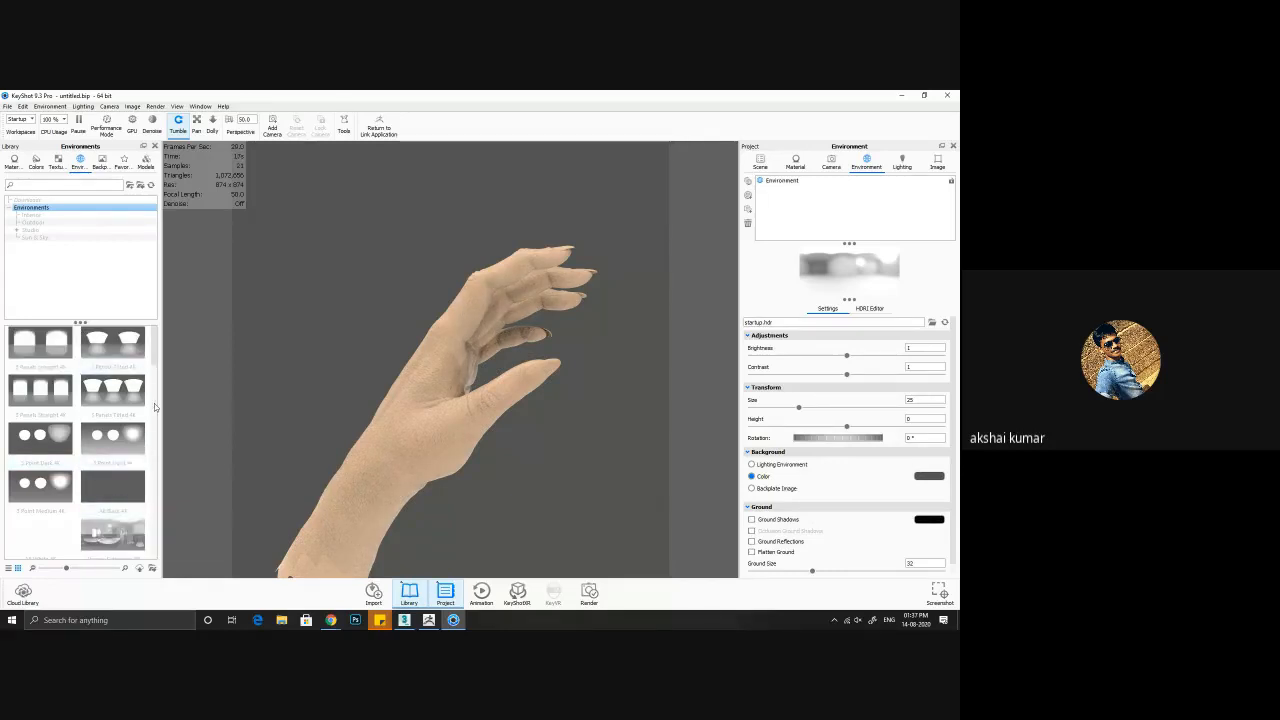
pyautogui.click(52, 162)
pyautogui.click(78, 162)
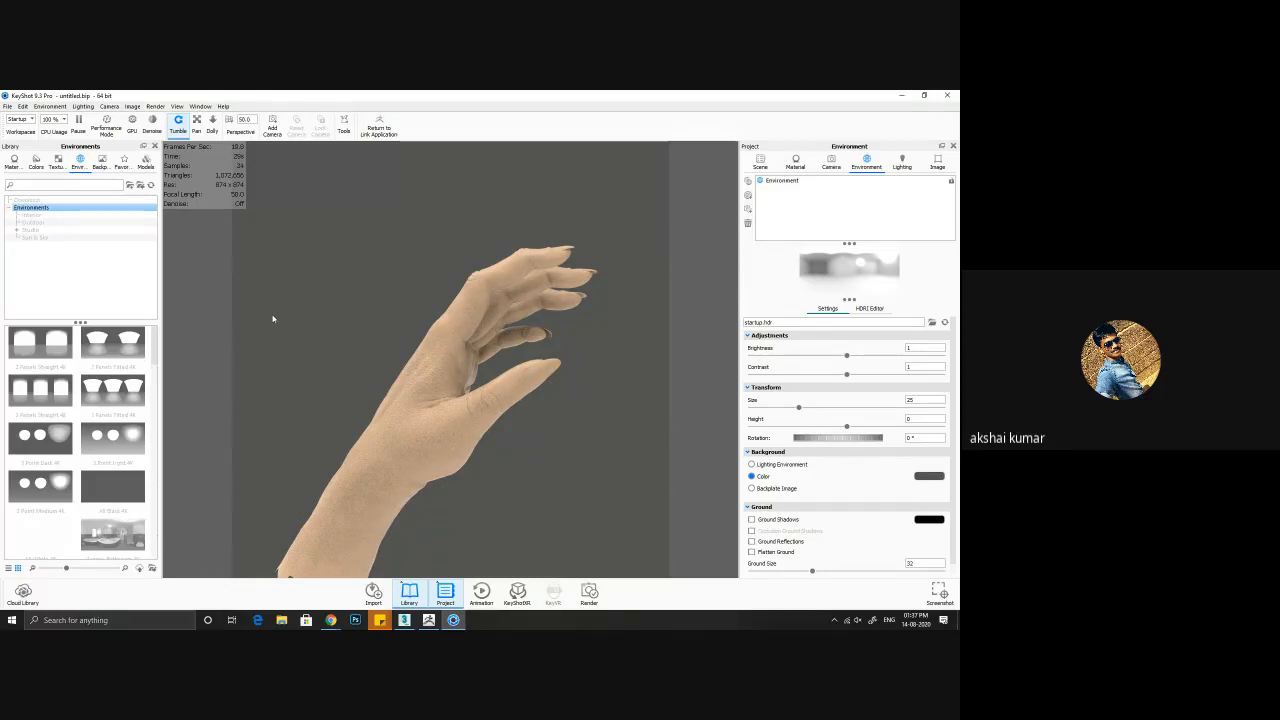
pyautogui.click(201, 106)
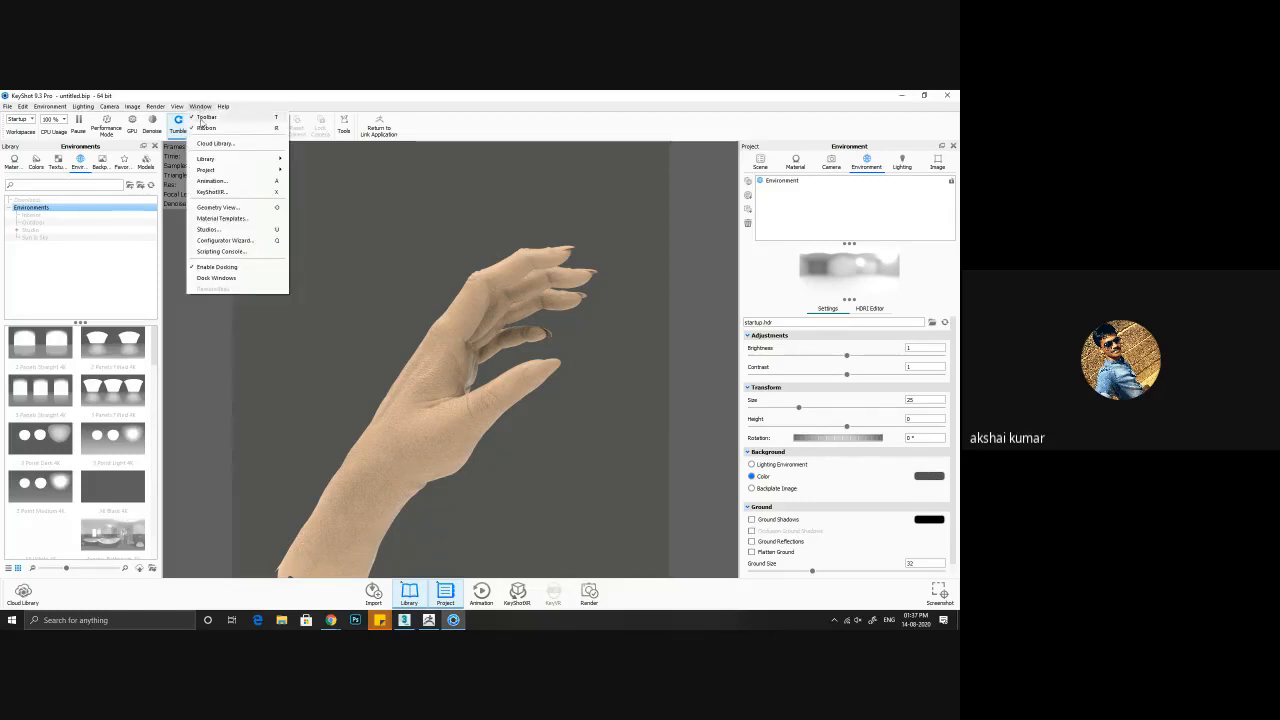
pyautogui.click(605, 283)
pyautogui.moveTo(596, 334); pyautogui.dragTo(675, 422)
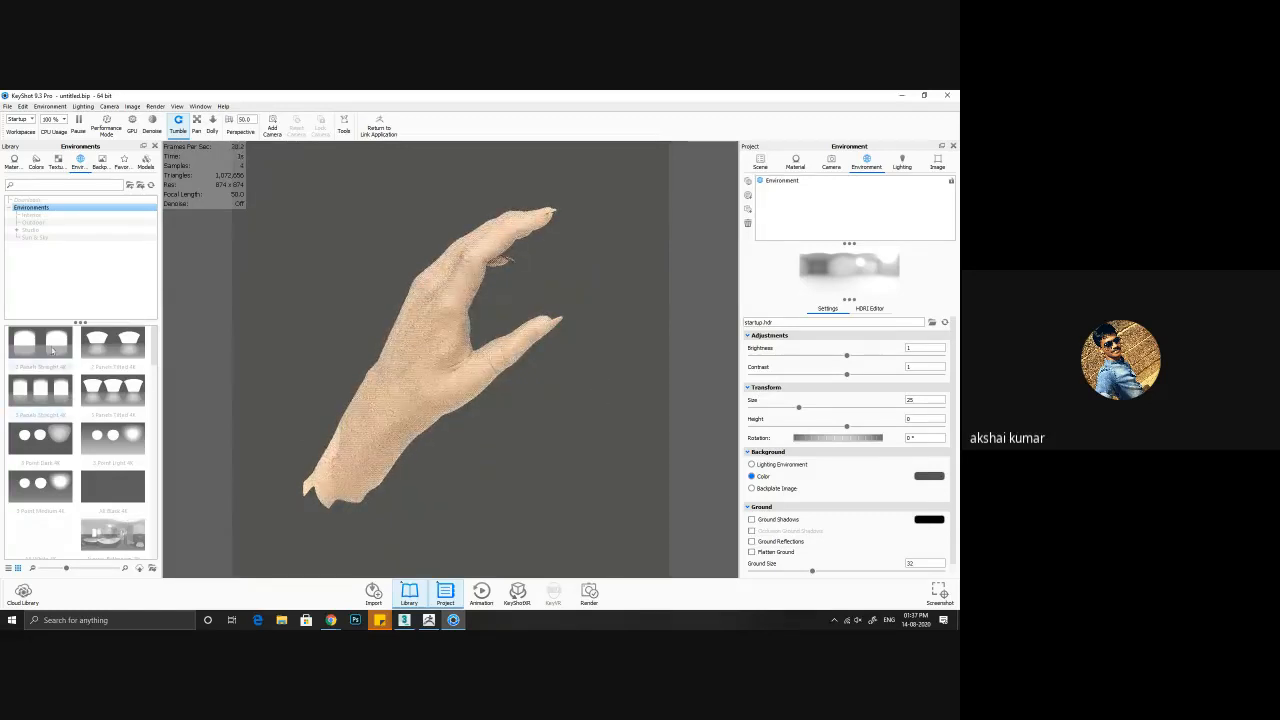
pyautogui.click(50, 106)
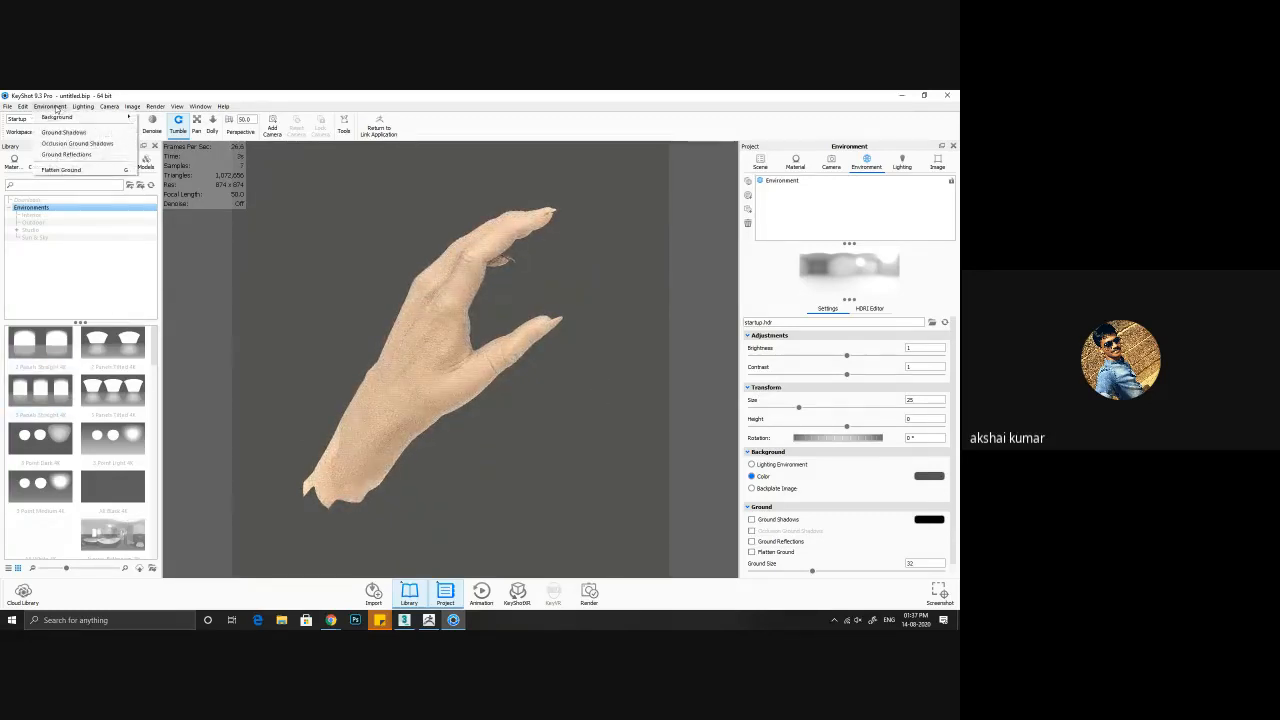
pyautogui.moveTo(60, 119)
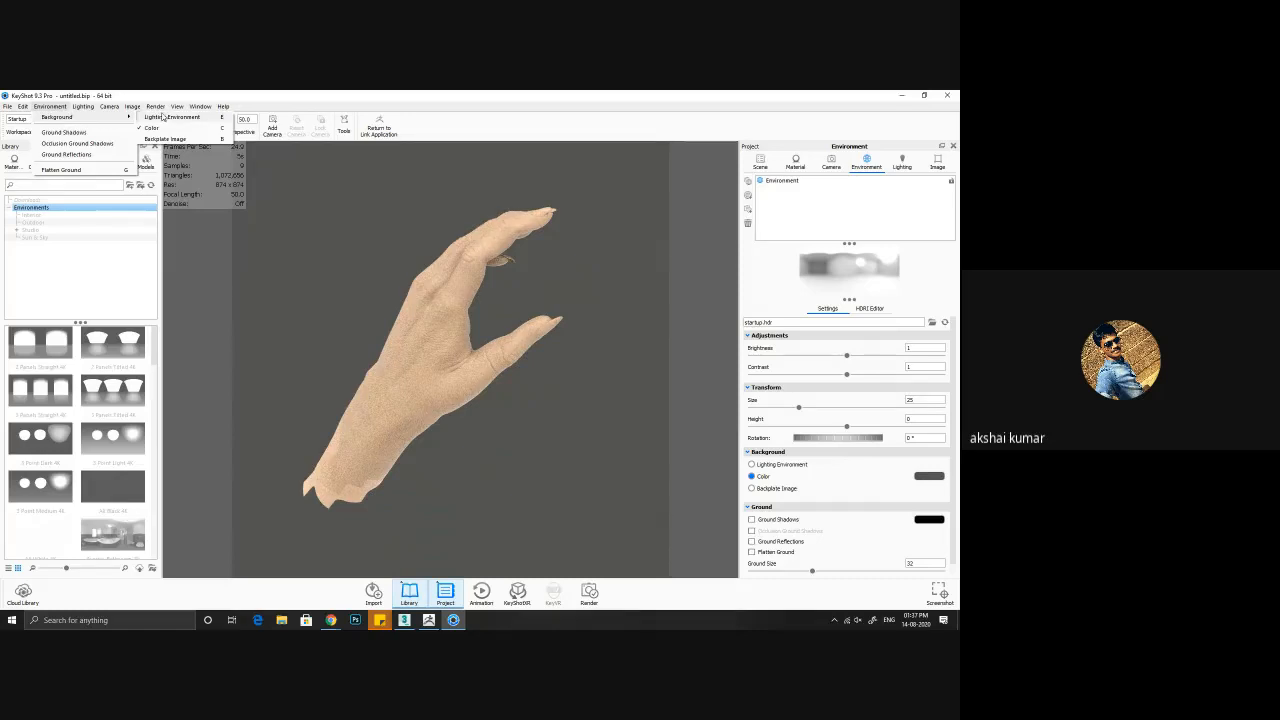
pyautogui.moveTo(100, 117)
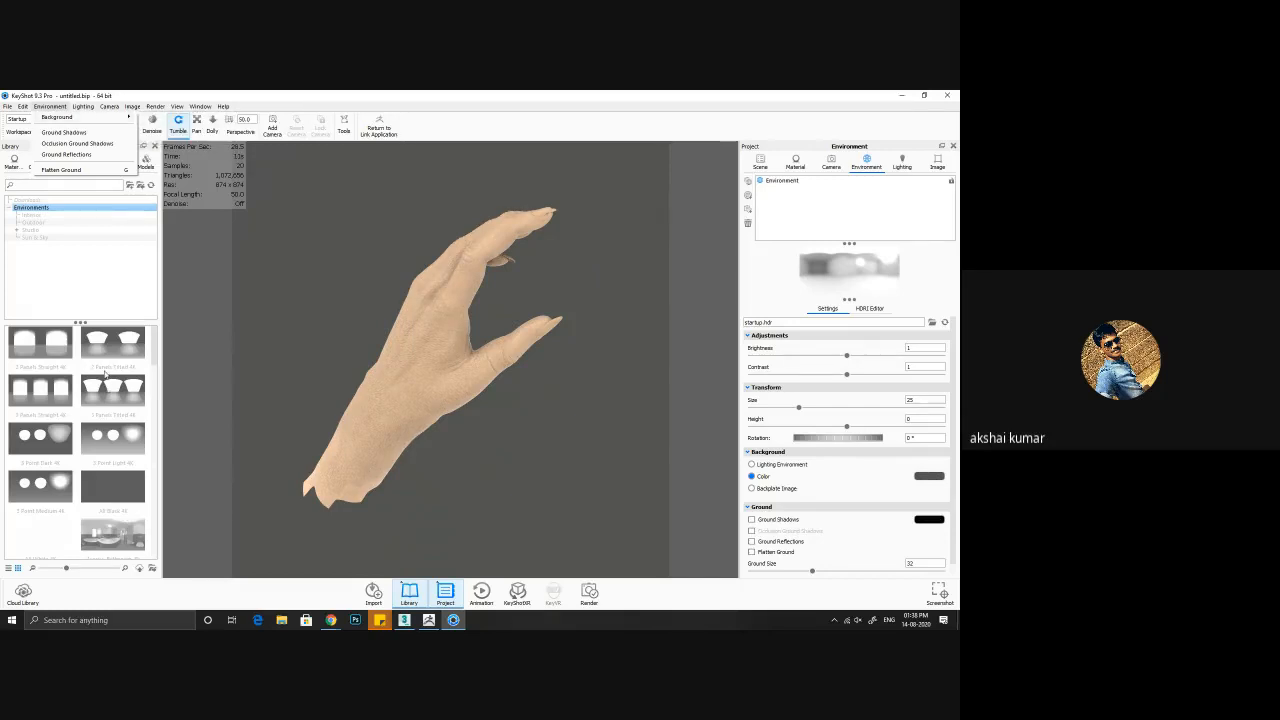
pyautogui.click(98, 296)
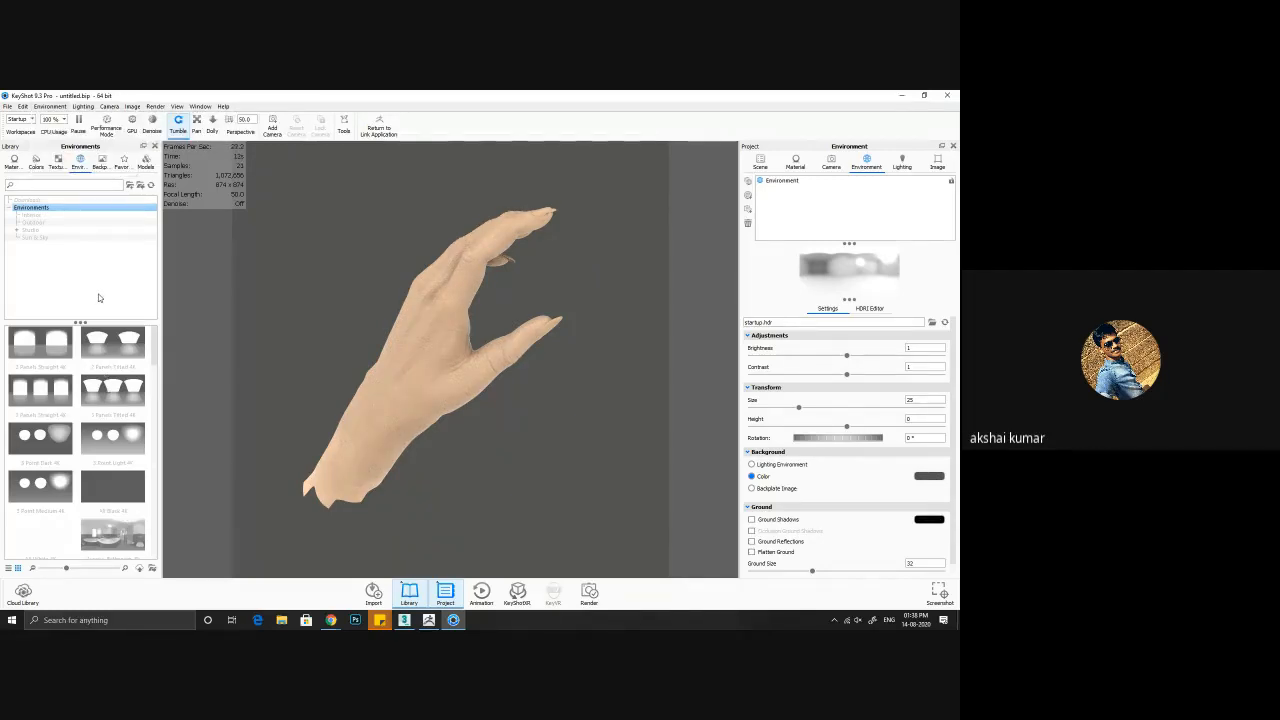
pyautogui.click(57, 162)
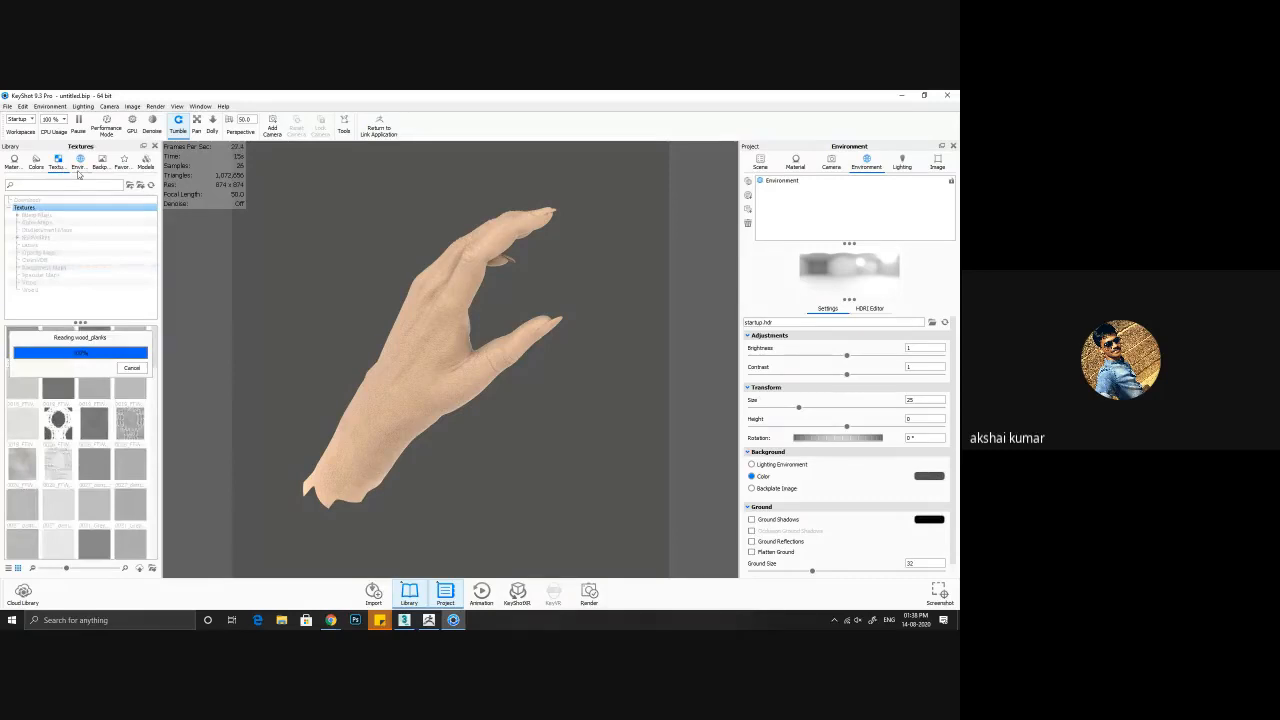
pyautogui.click(79, 165)
pyautogui.click(101, 165)
pyautogui.click(121, 166)
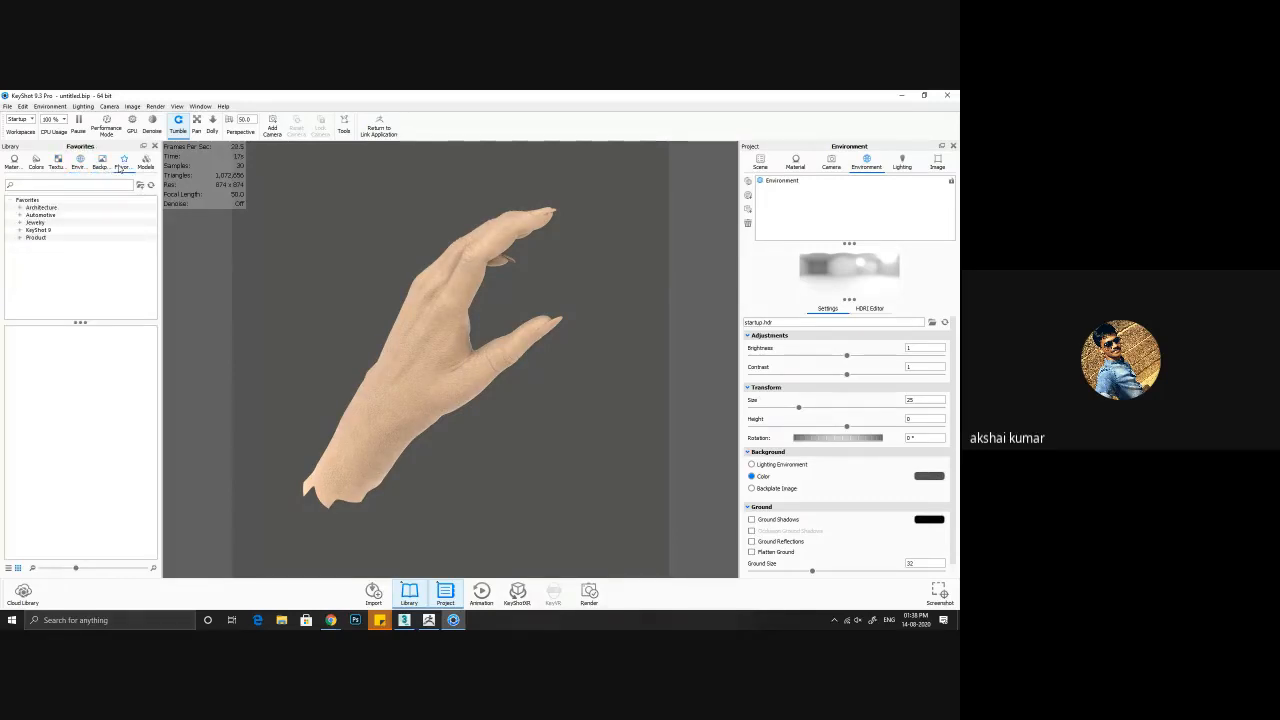
pyautogui.click(101, 164)
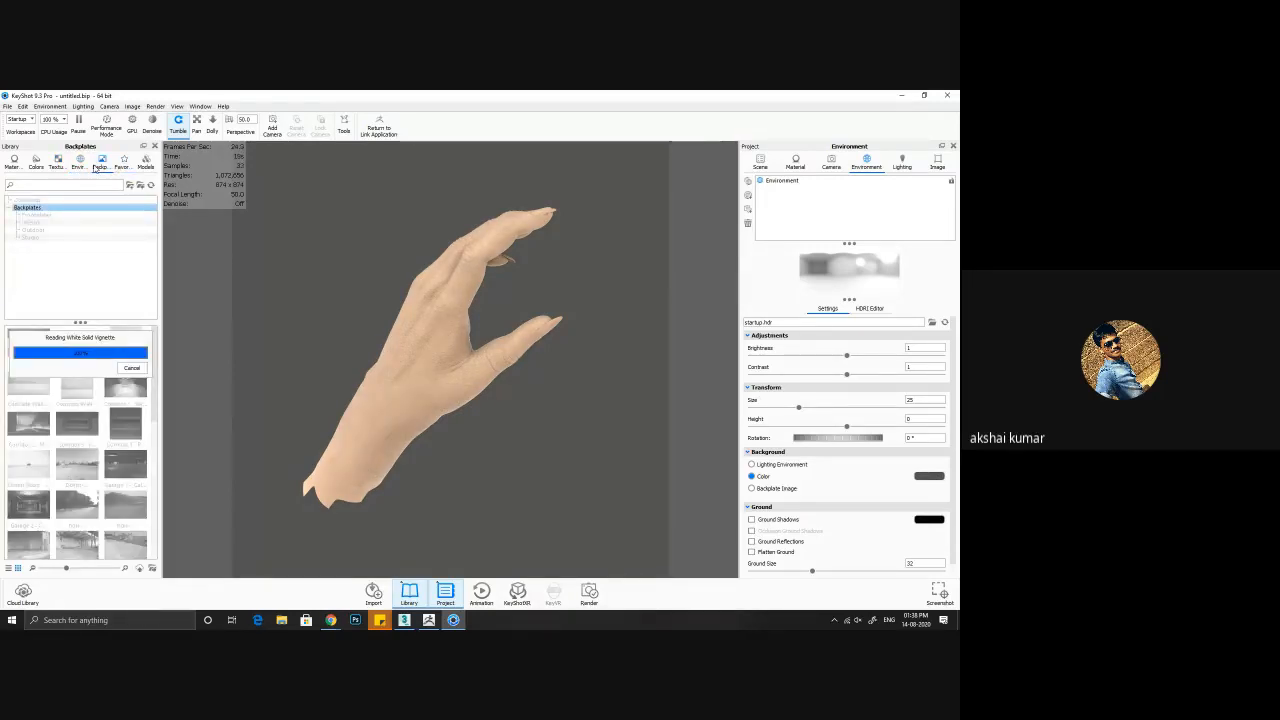
pyautogui.click(79, 166)
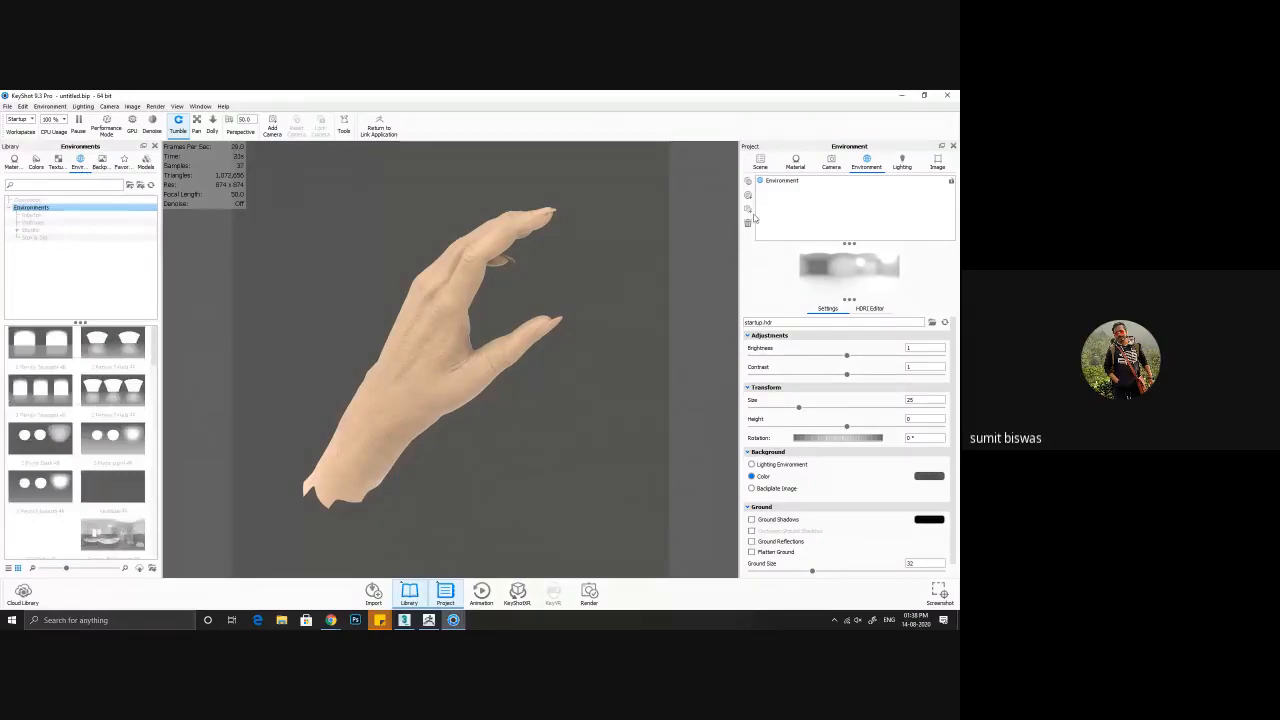
# - Open the fingernails' human skin material properties and examine the shaded hand's surface up close
pyautogui.click(795, 163)
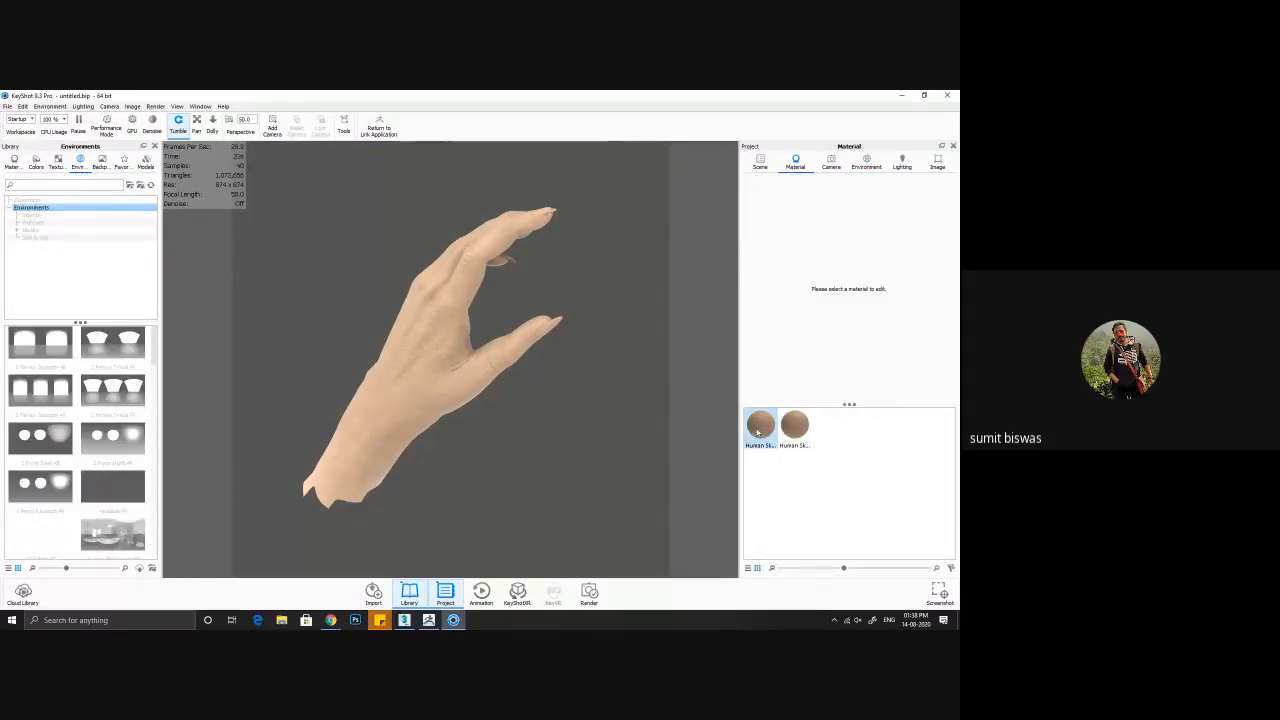
pyautogui.click(757, 432)
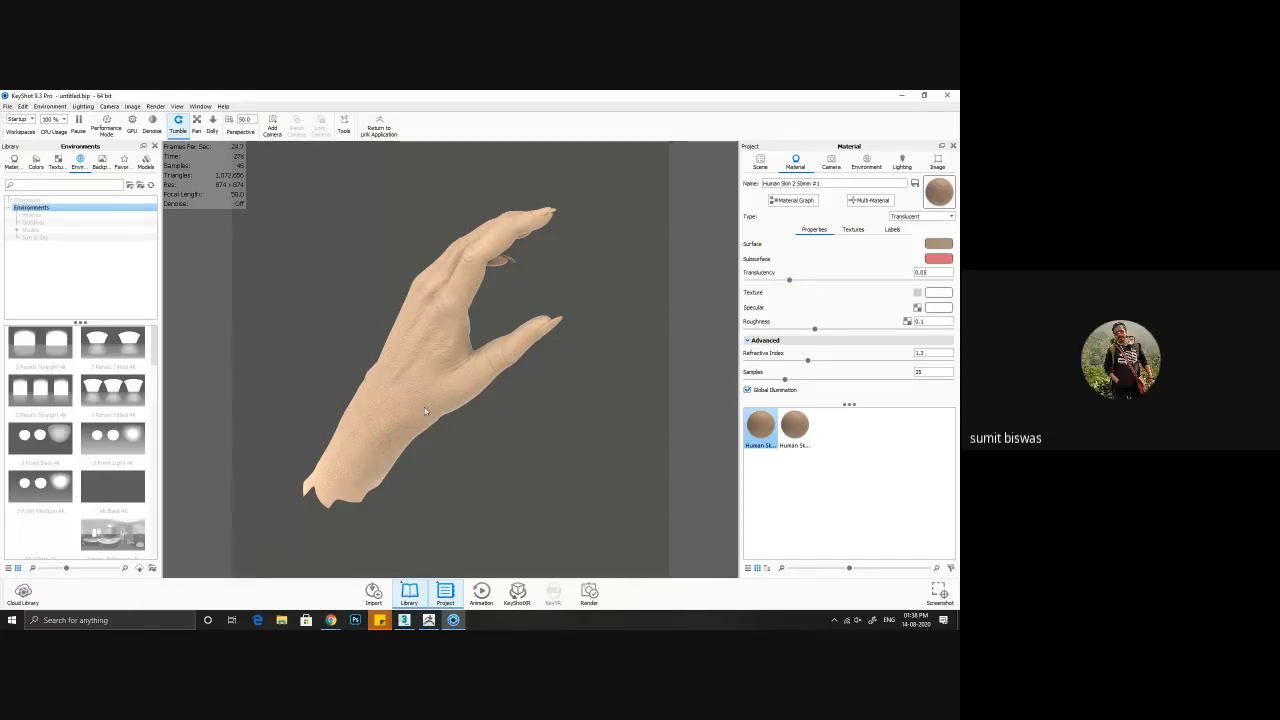
pyautogui.moveTo(440, 378); pyautogui.dragTo(445, 362)
pyautogui.scroll(-2, 443, 370)
pyautogui.scroll(5, 445, 362)
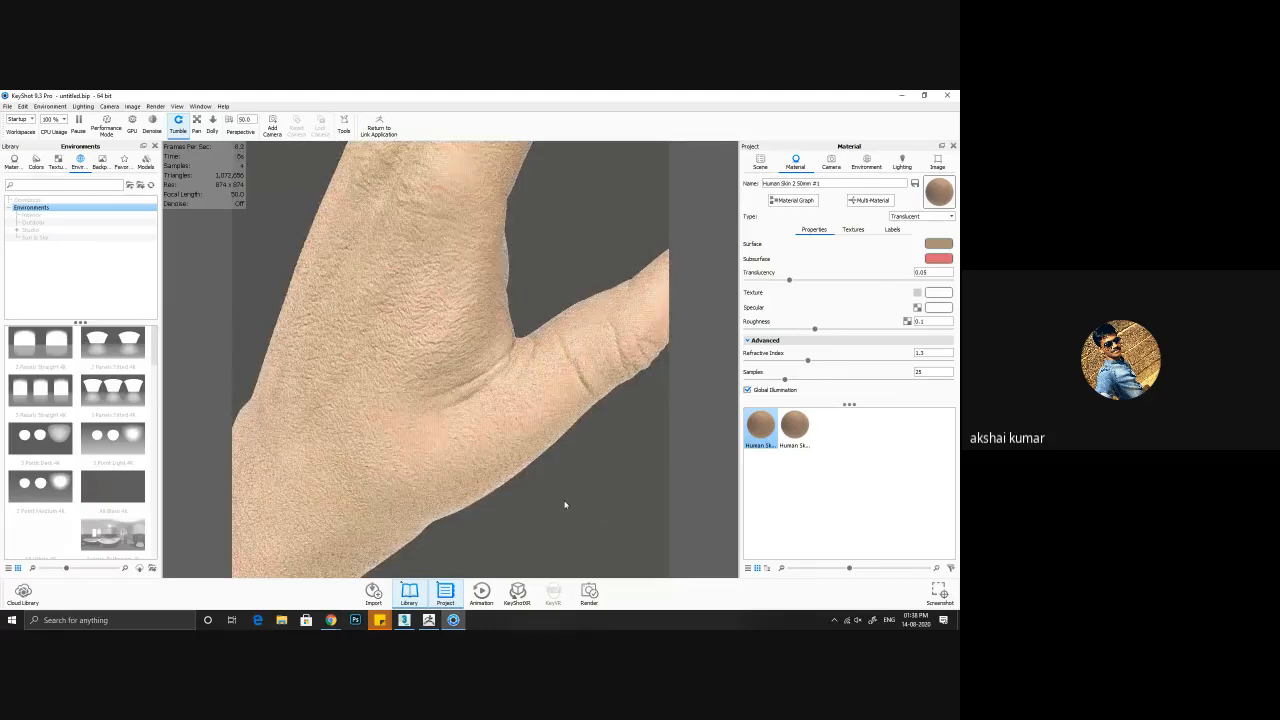
pyautogui.scroll(1, 566, 505)
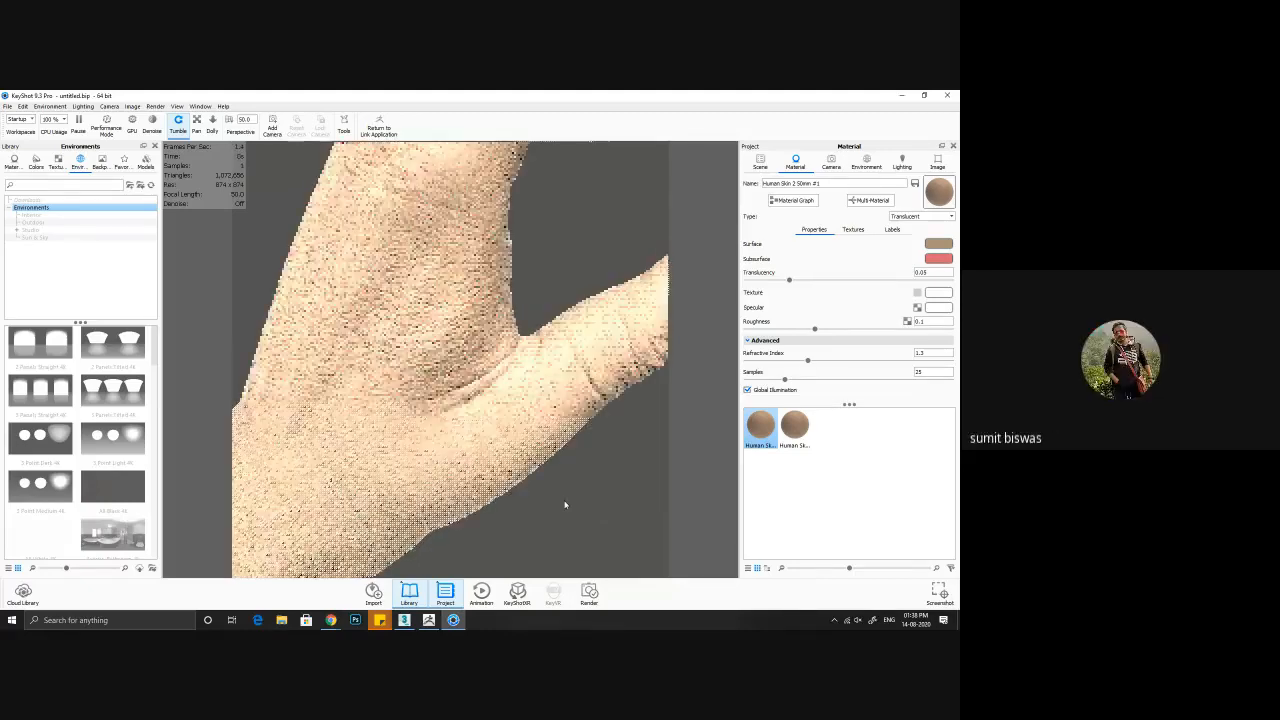
pyautogui.scroll(-5, 565, 505)
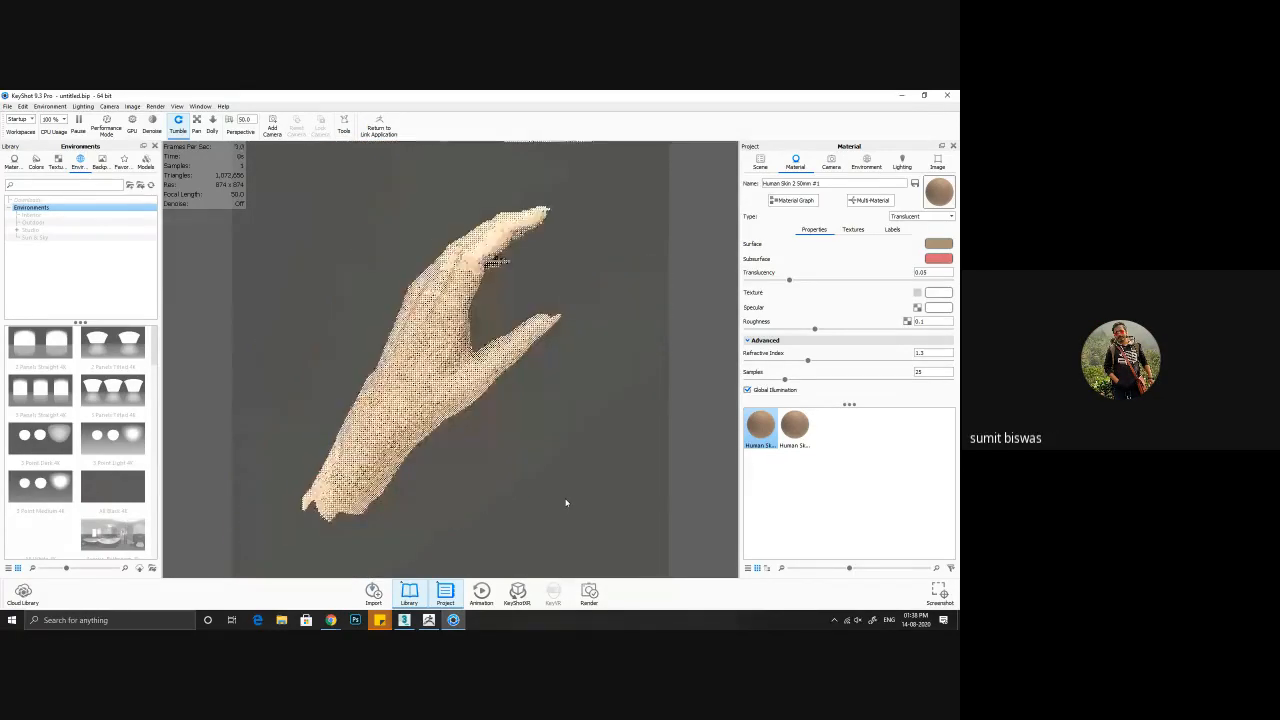
# - Raise the lighting environment's contrast to 1.922
pyautogui.click(866, 162)
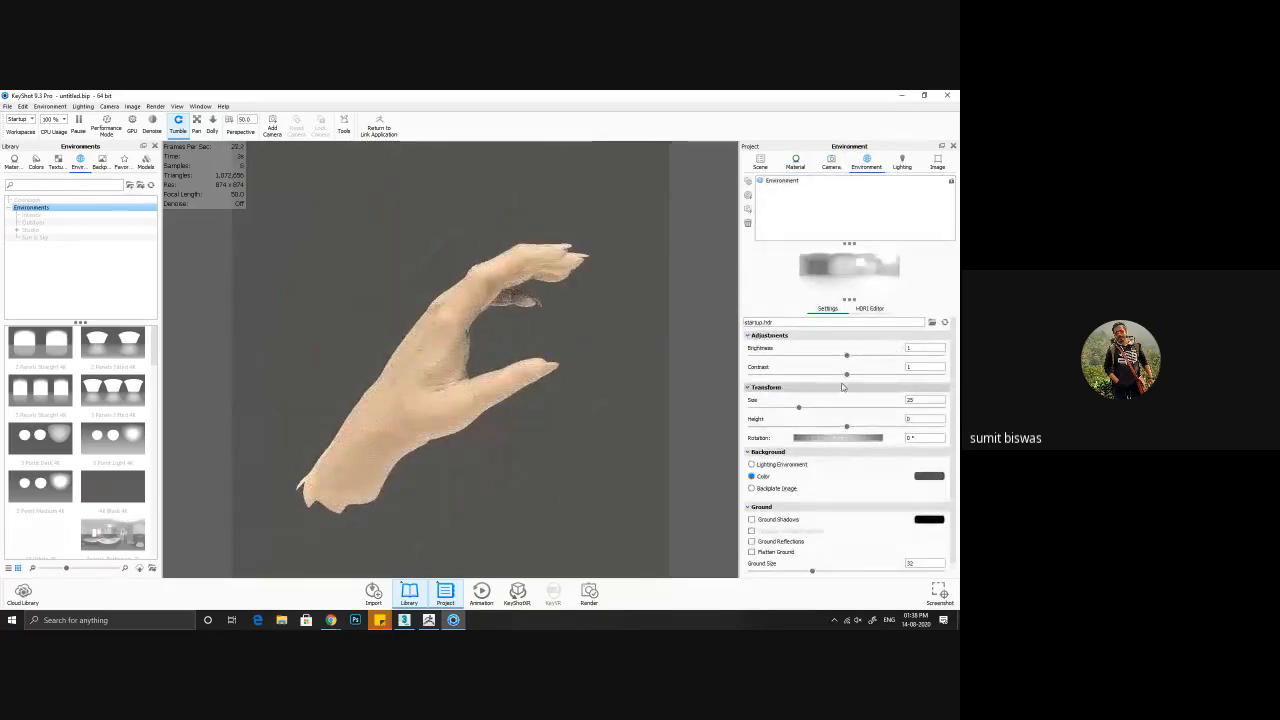
pyautogui.moveTo(847, 376); pyautogui.dragTo(919, 376)
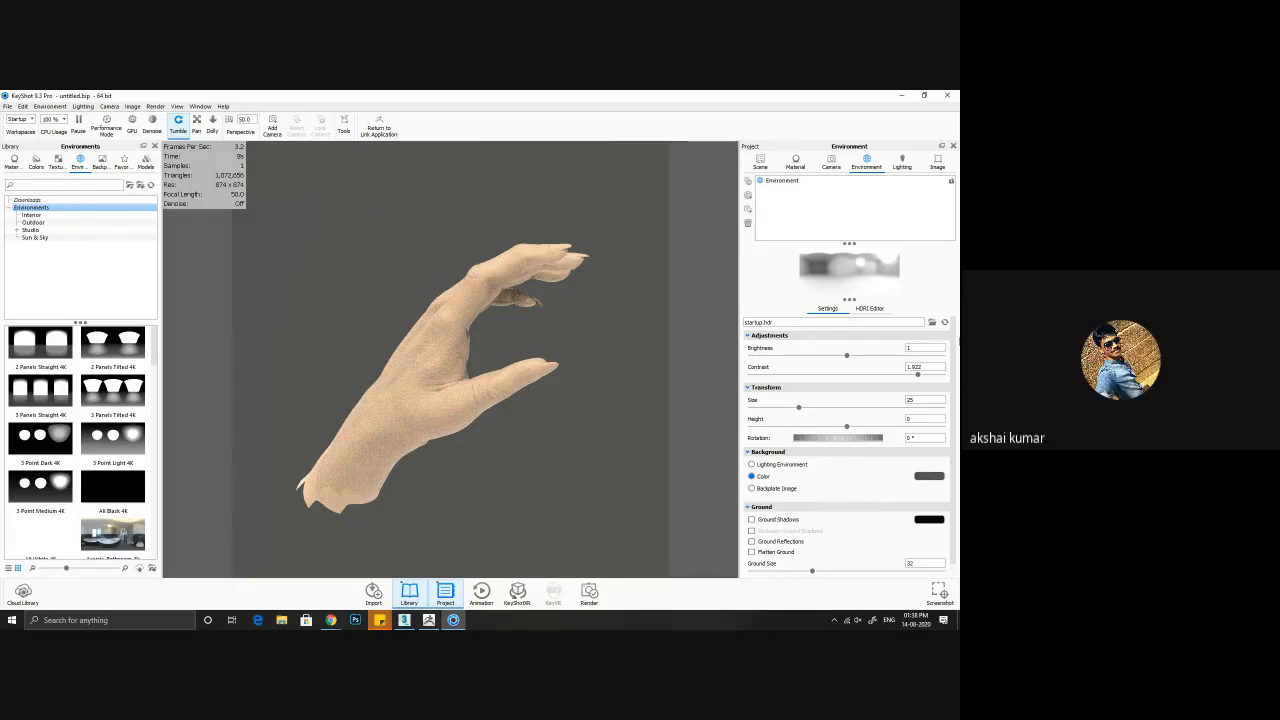
pyautogui.click(881, 312)
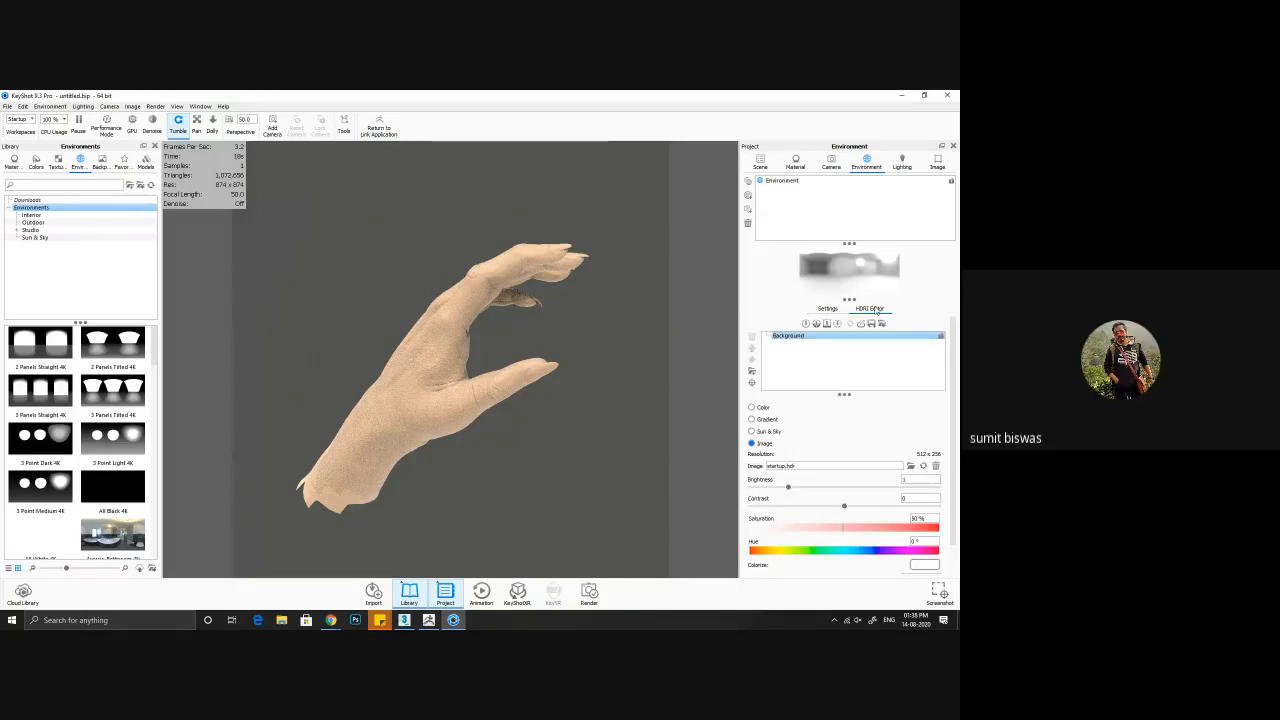
pyautogui.click(831, 309)
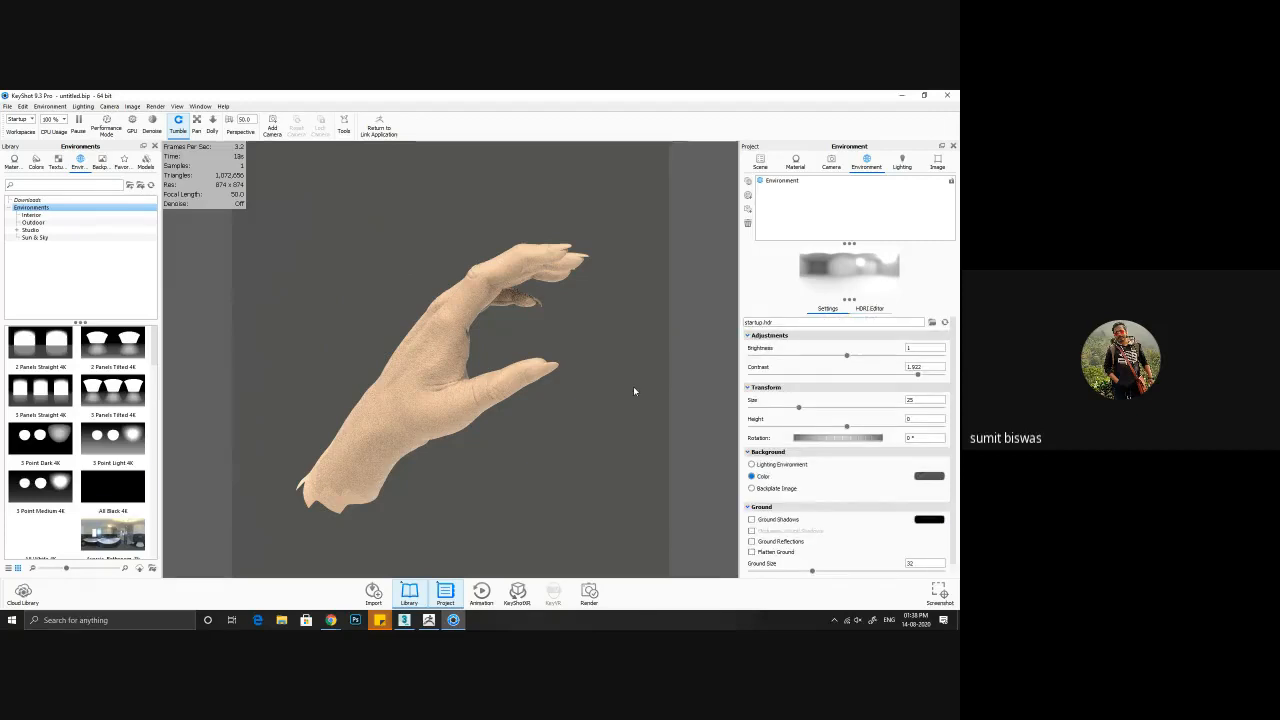
# - Replace the scene's lighting environment with the Aversis Bathroom 3k HDRI from the library
pyautogui.moveTo(112, 536); pyautogui.dragTo(536, 473)
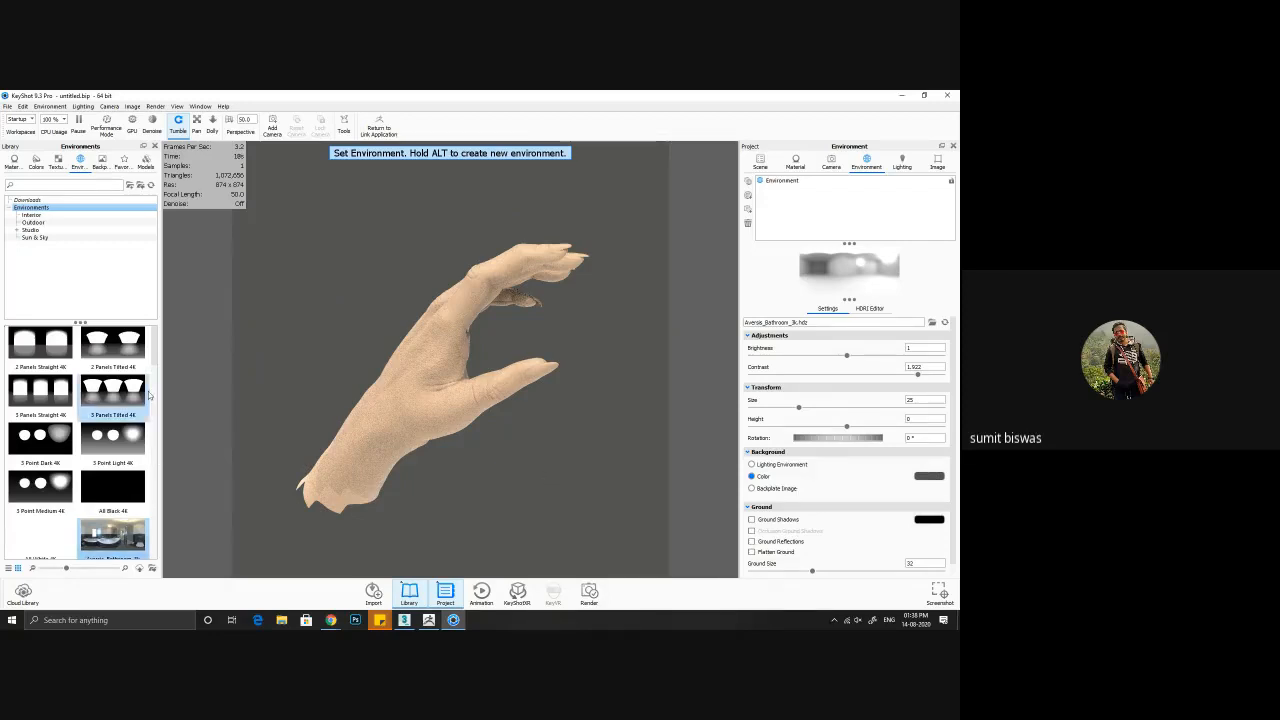
pyautogui.scroll(-3, 151, 461)
pyautogui.scroll(3, 151, 461)
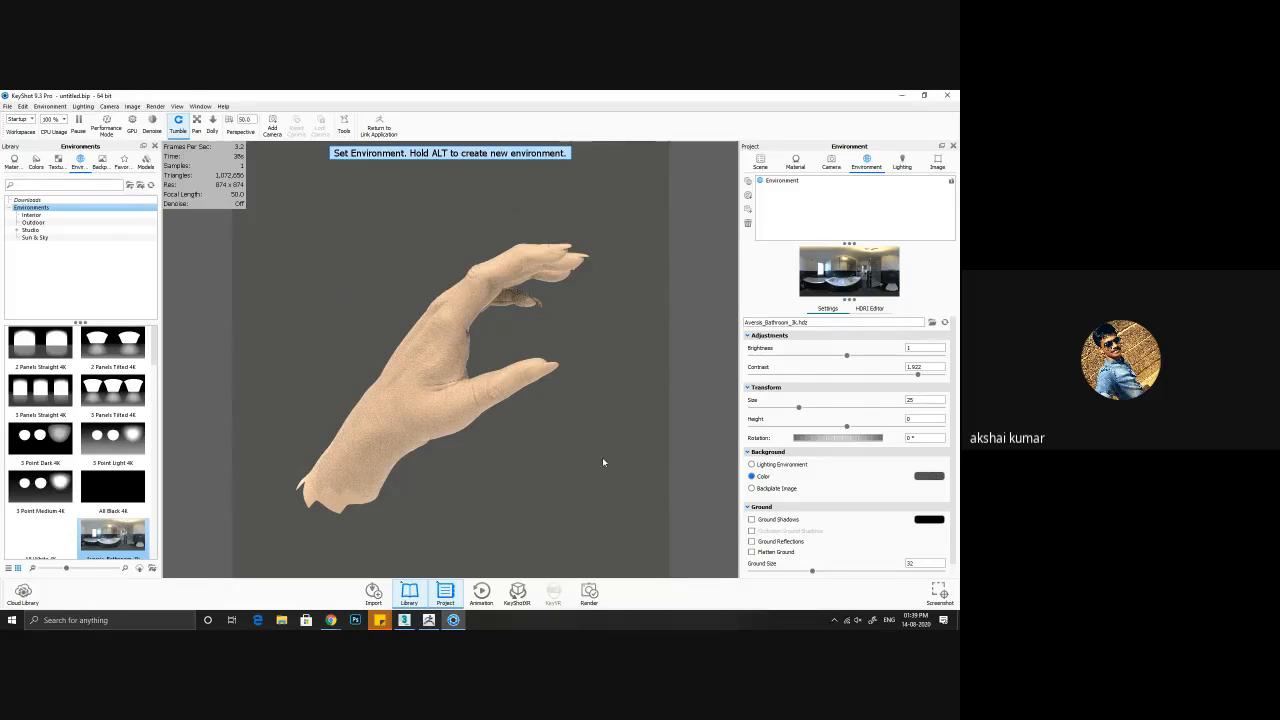
# - Select the fingernails part in the scene tree and lower its skin material's roughness to 0.0051
pyautogui.click(760, 162)
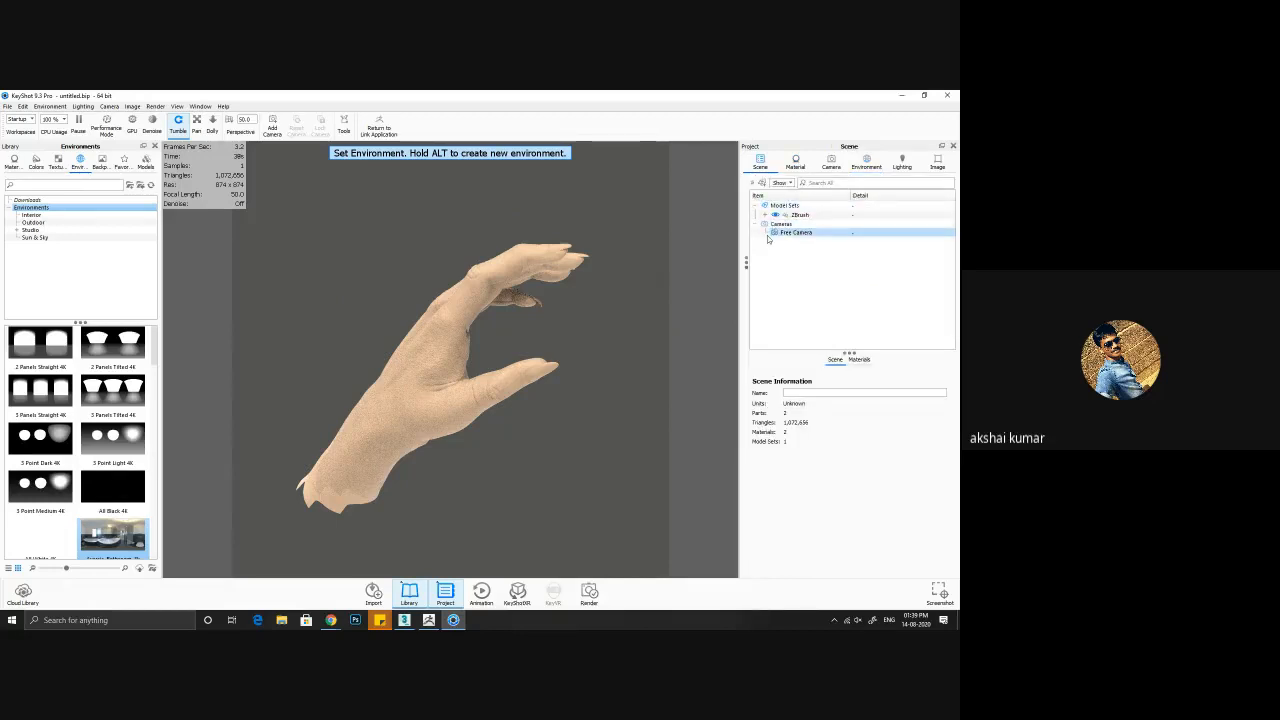
pyautogui.click(765, 215)
pyautogui.click(825, 235)
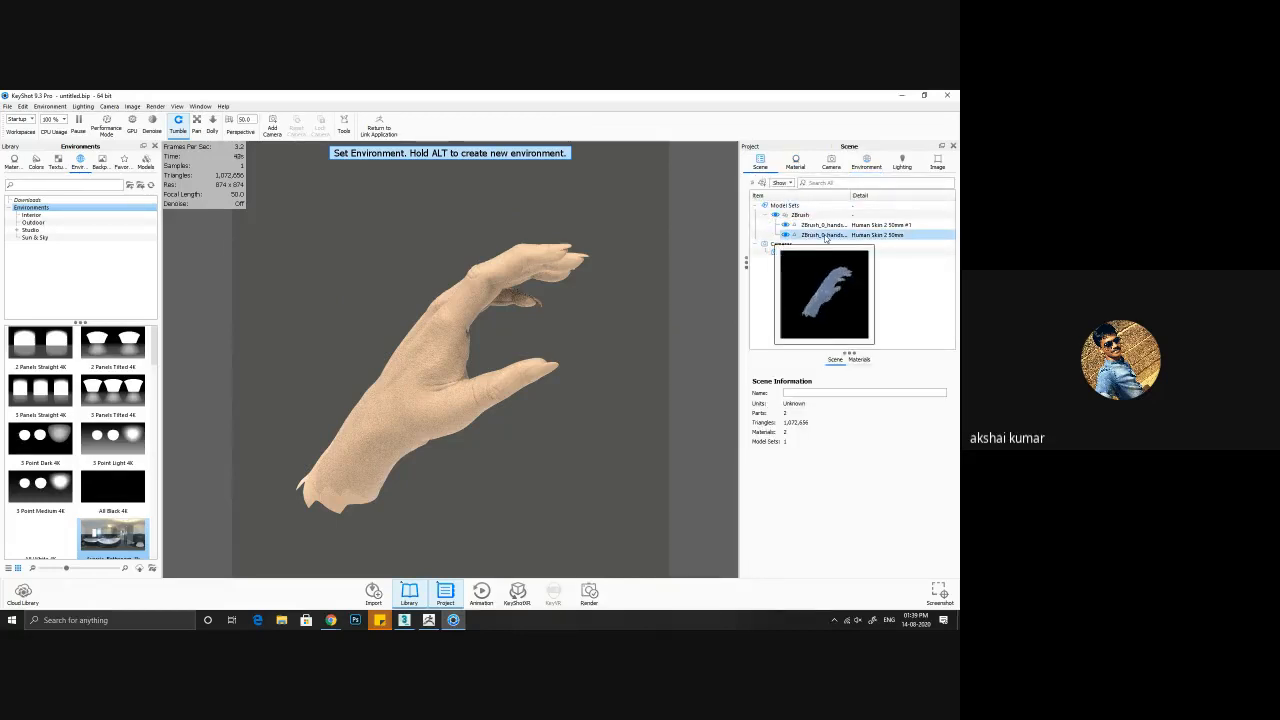
pyautogui.click(826, 226)
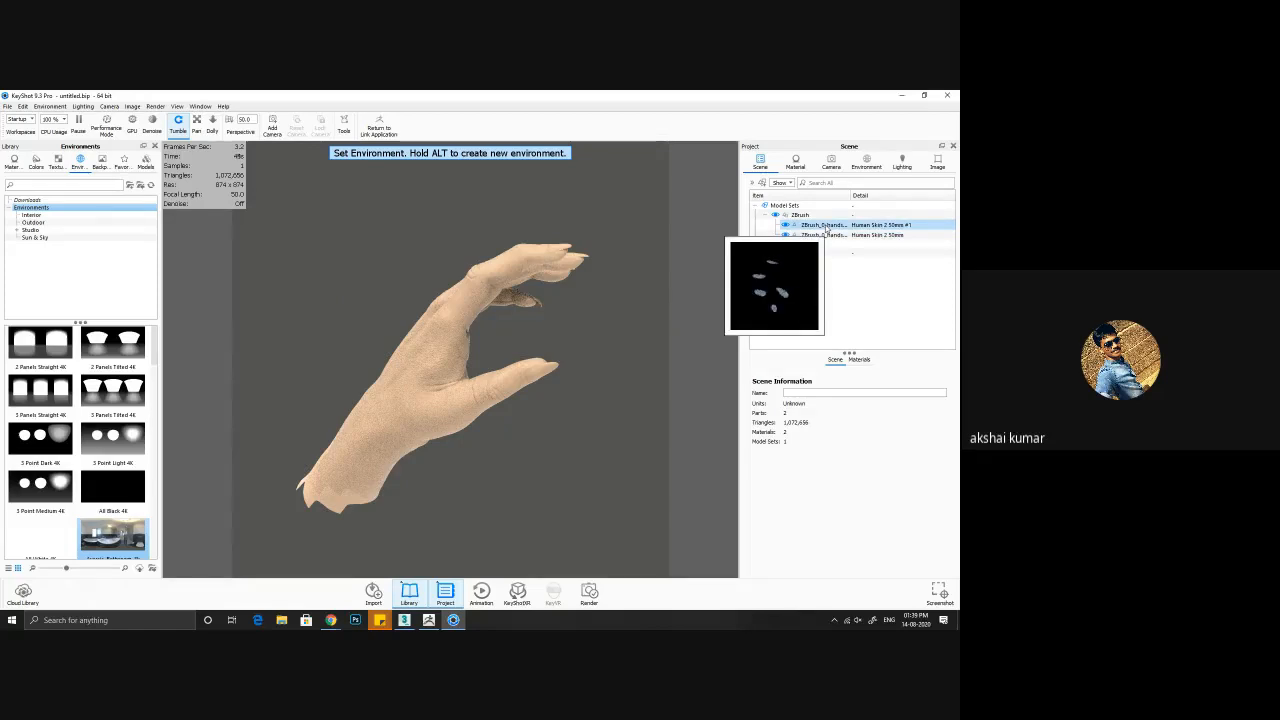
pyautogui.click(826, 228)
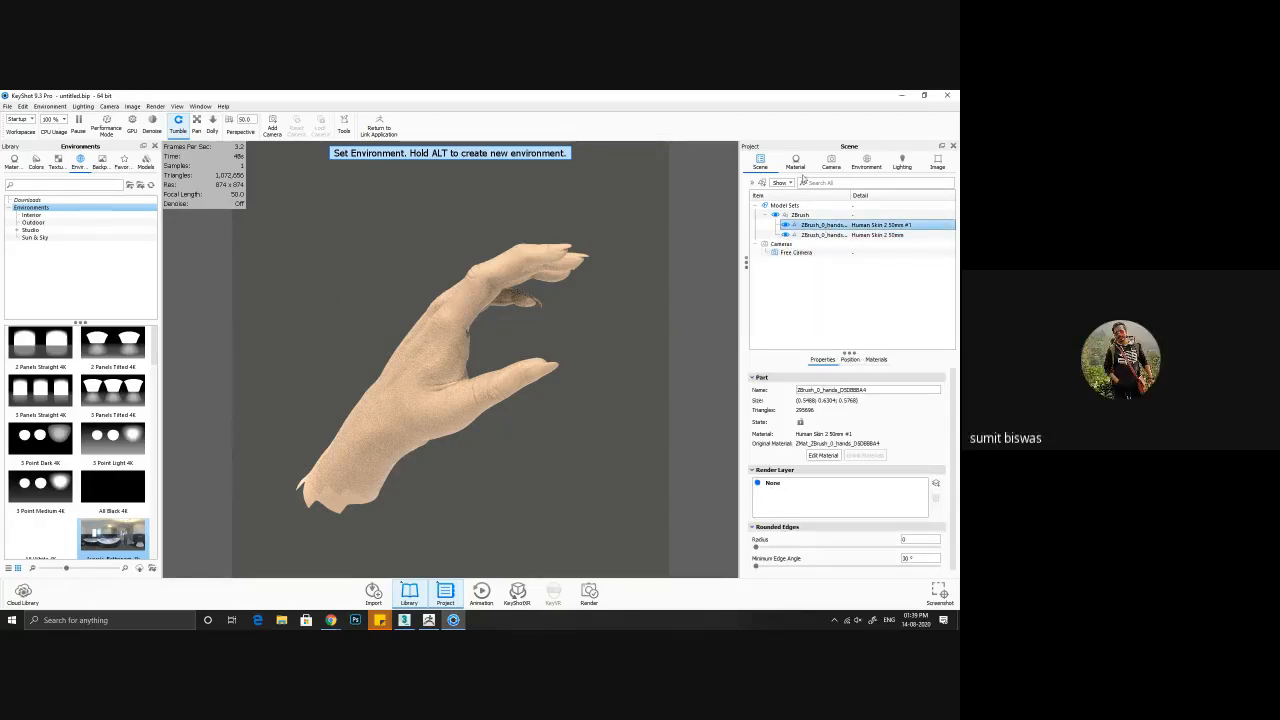
pyautogui.click(803, 163)
pyautogui.moveTo(793, 430)
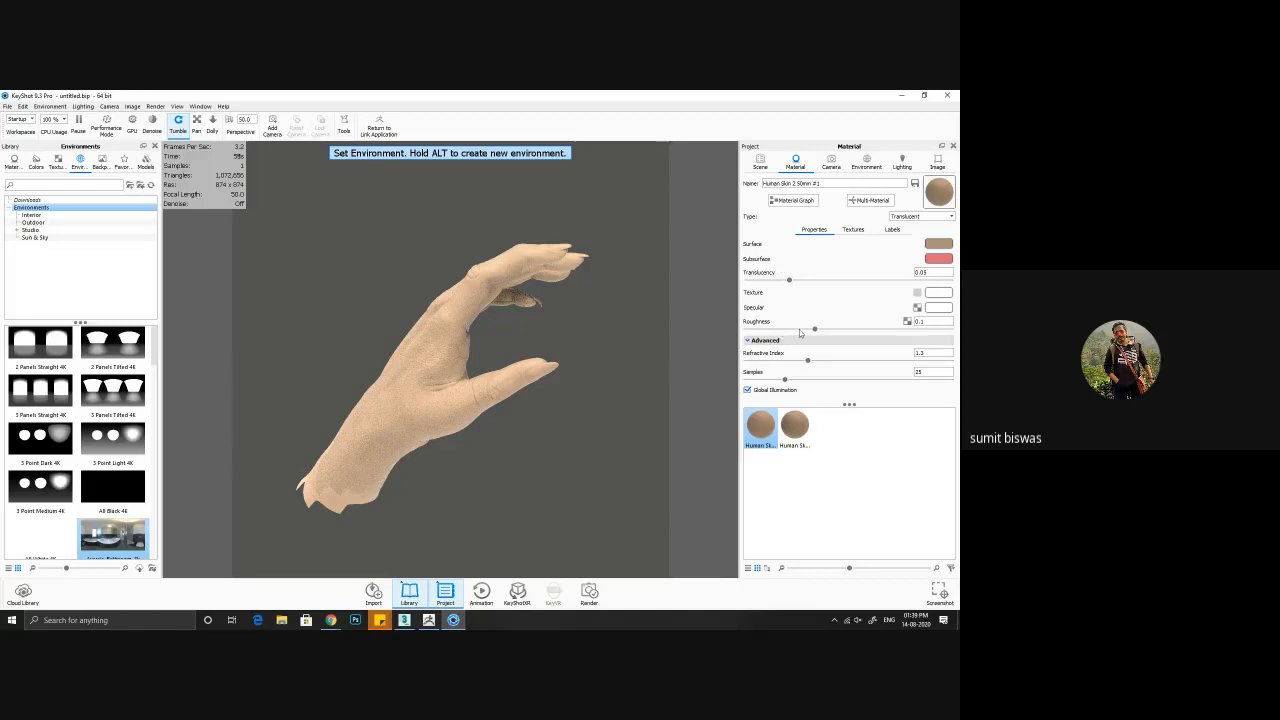
pyautogui.moveTo(814, 329); pyautogui.dragTo(749, 332)
# - Set the surface color of the fingernails' material to dark red #7F2522 and view the nails from another angle
pyautogui.click(938, 244)
pyautogui.moveTo(694, 306); pyautogui.dragTo(572, 284)
pyautogui.click(573, 276)
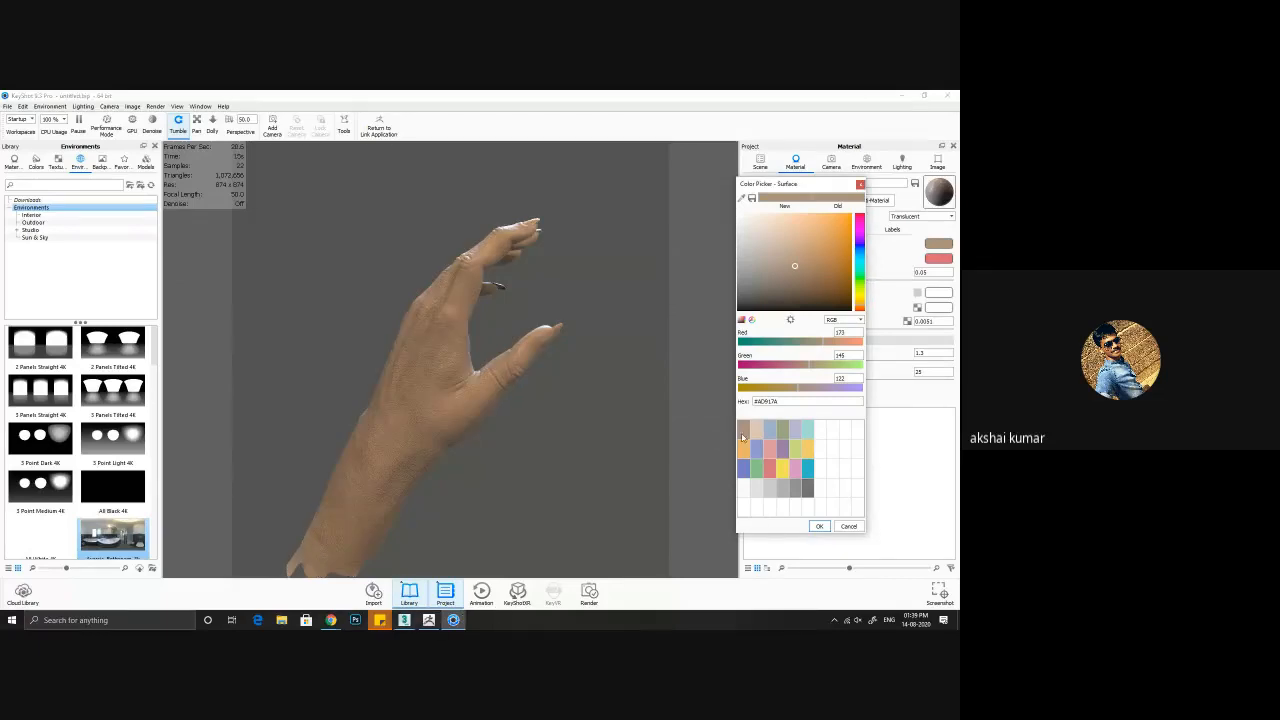
pyautogui.click(844, 287)
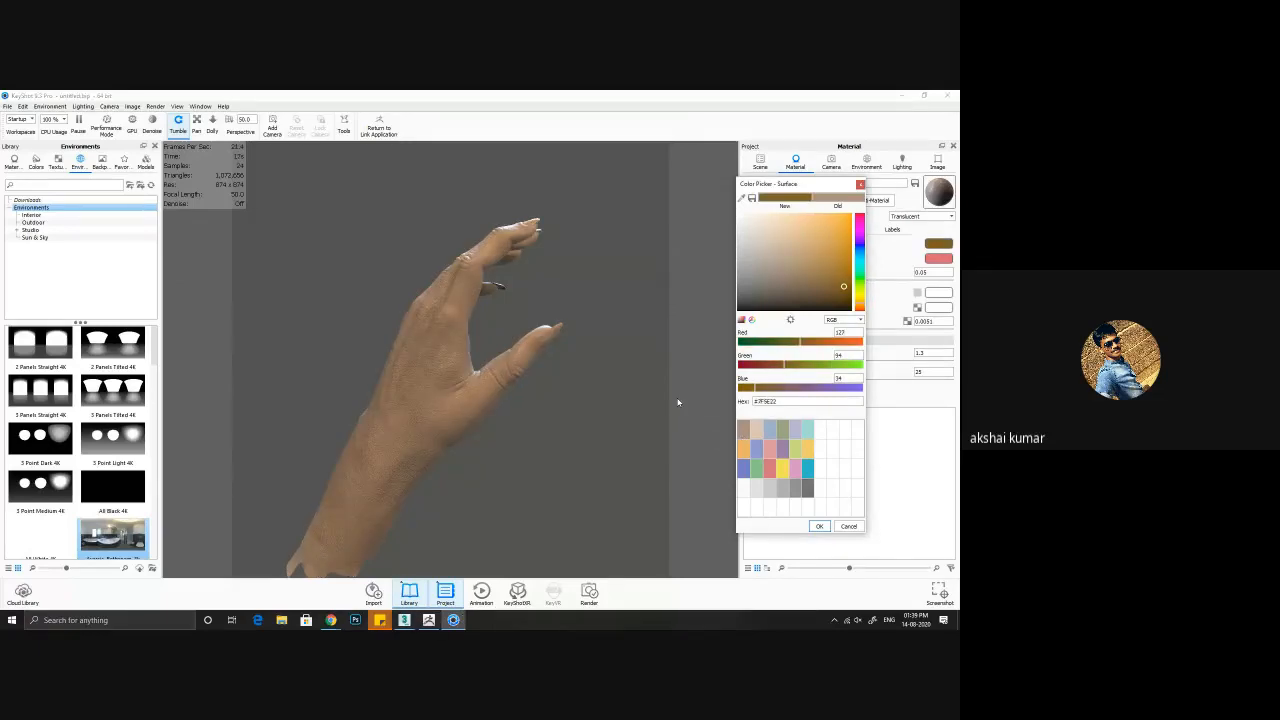
pyautogui.click(859, 310)
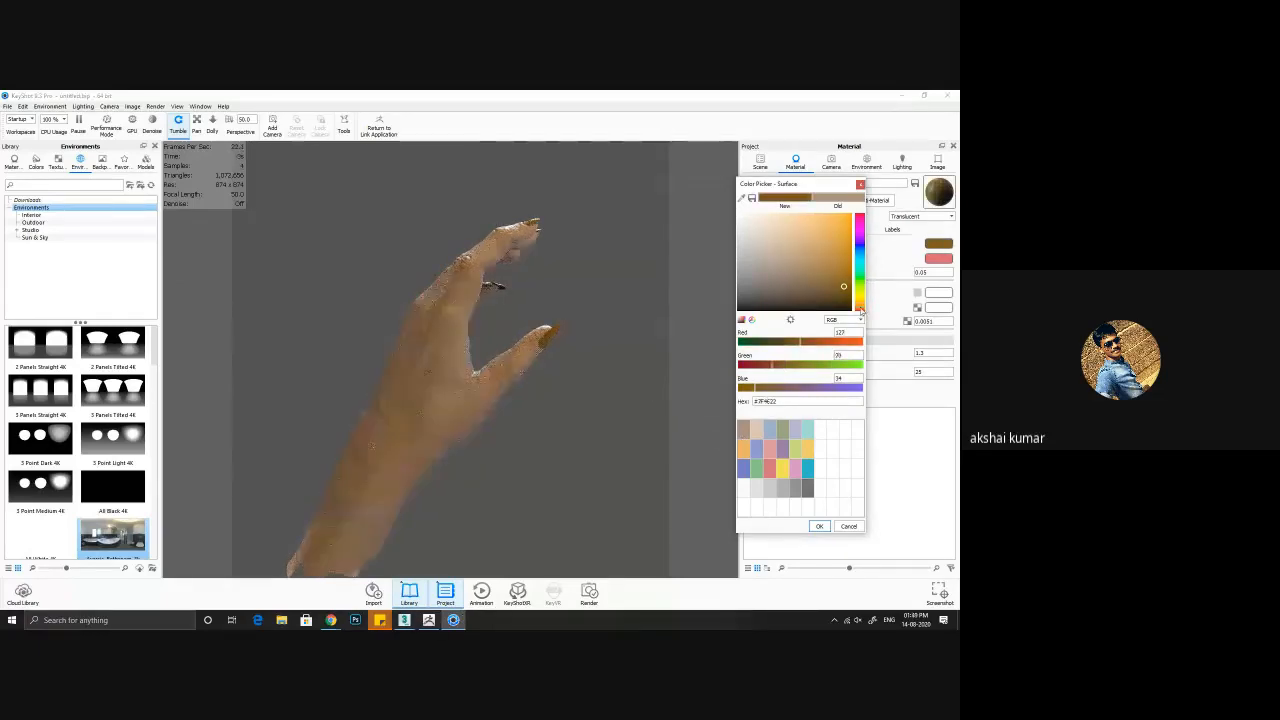
pyautogui.moveTo(771, 368); pyautogui.dragTo(753, 367)
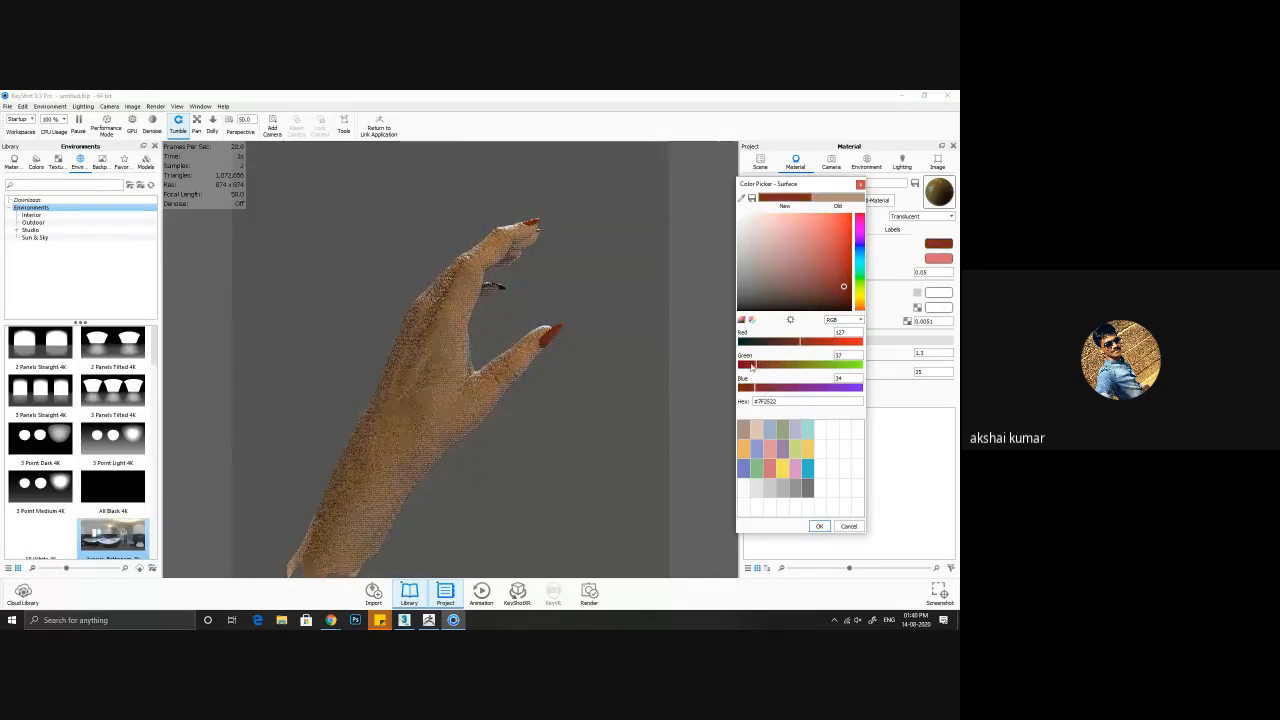
pyautogui.click(819, 526)
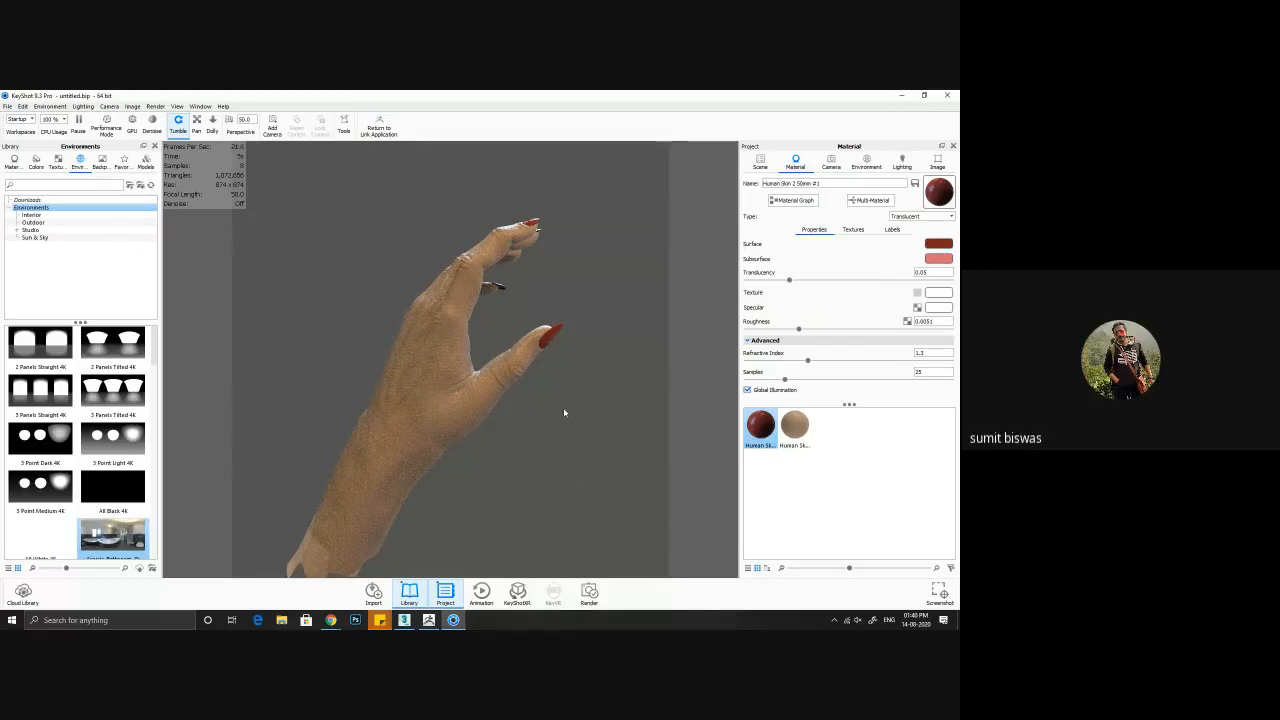
pyautogui.moveTo(588, 427); pyautogui.dragTo(564, 421)
pyautogui.moveTo(544, 413); pyautogui.dragTo(568, 446)
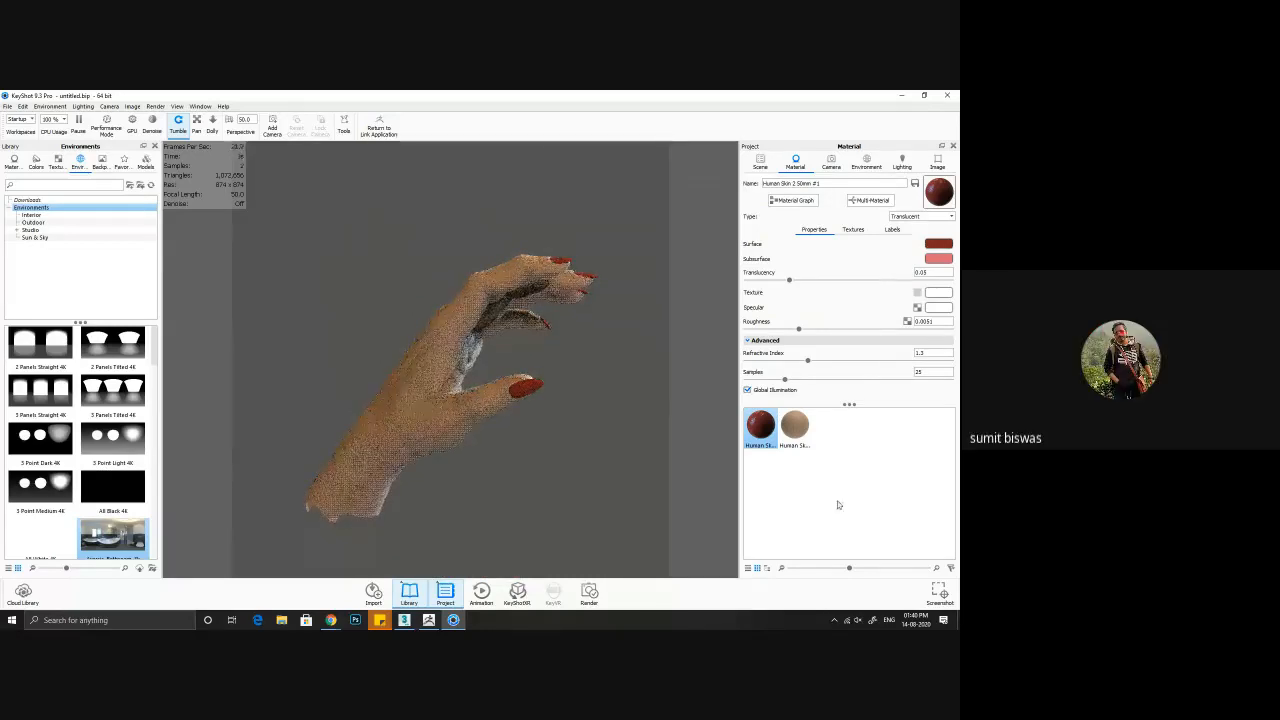
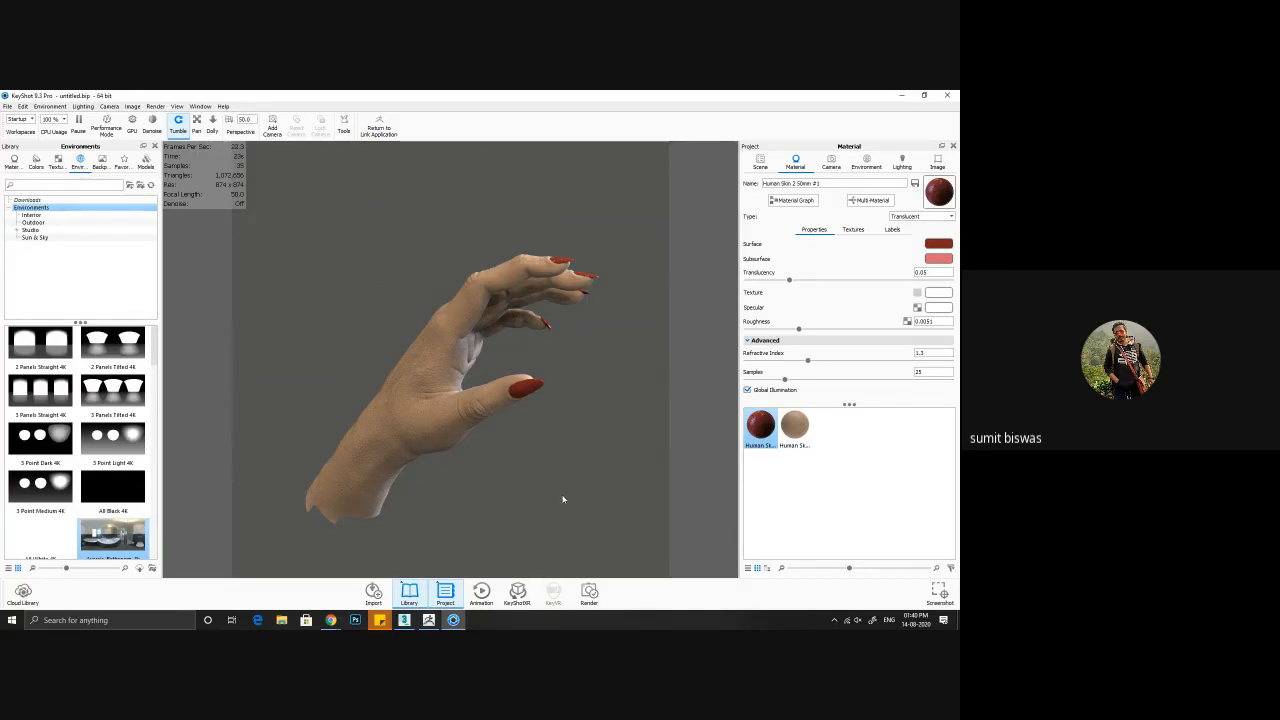
pyautogui.click(455, 620)
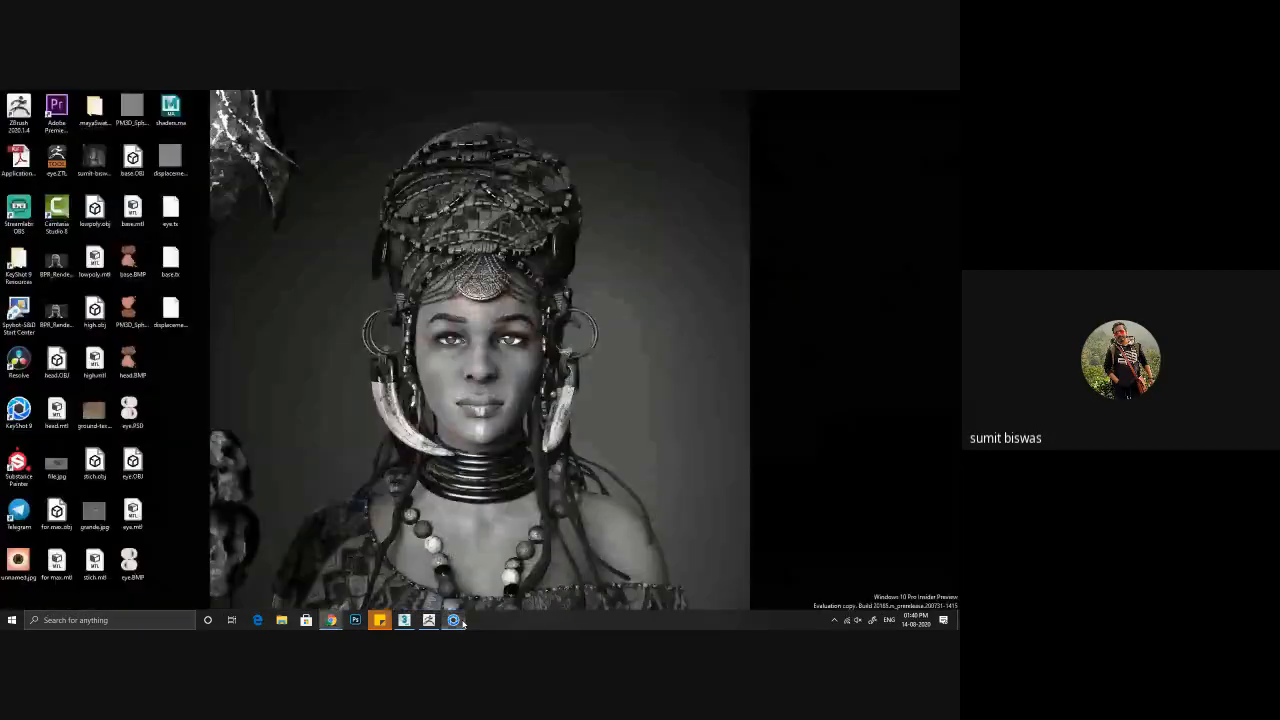
pyautogui.click(455, 620)
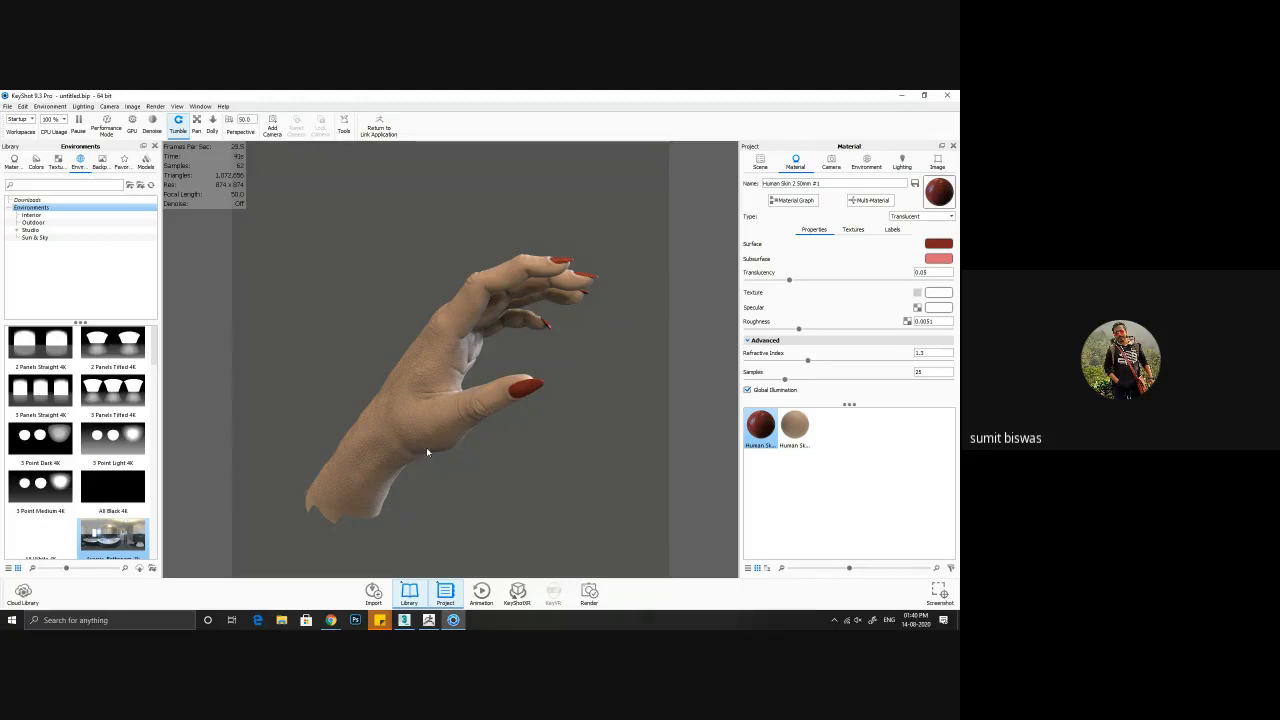
# - Apply the Product lighting preset to the scene and view the hand from its palm side
pyautogui.click(866, 162)
pyautogui.click(902, 162)
pyautogui.click(765, 221)
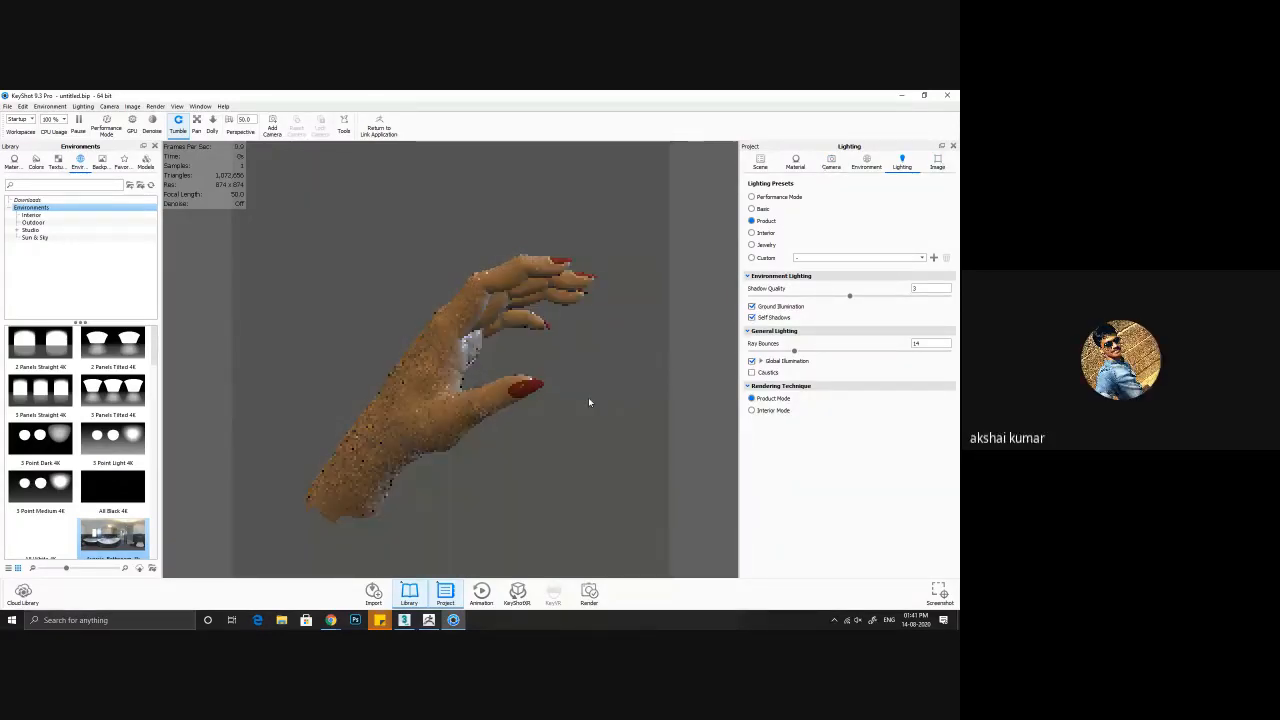
pyautogui.moveTo(588, 397); pyautogui.dragTo(640, 334)
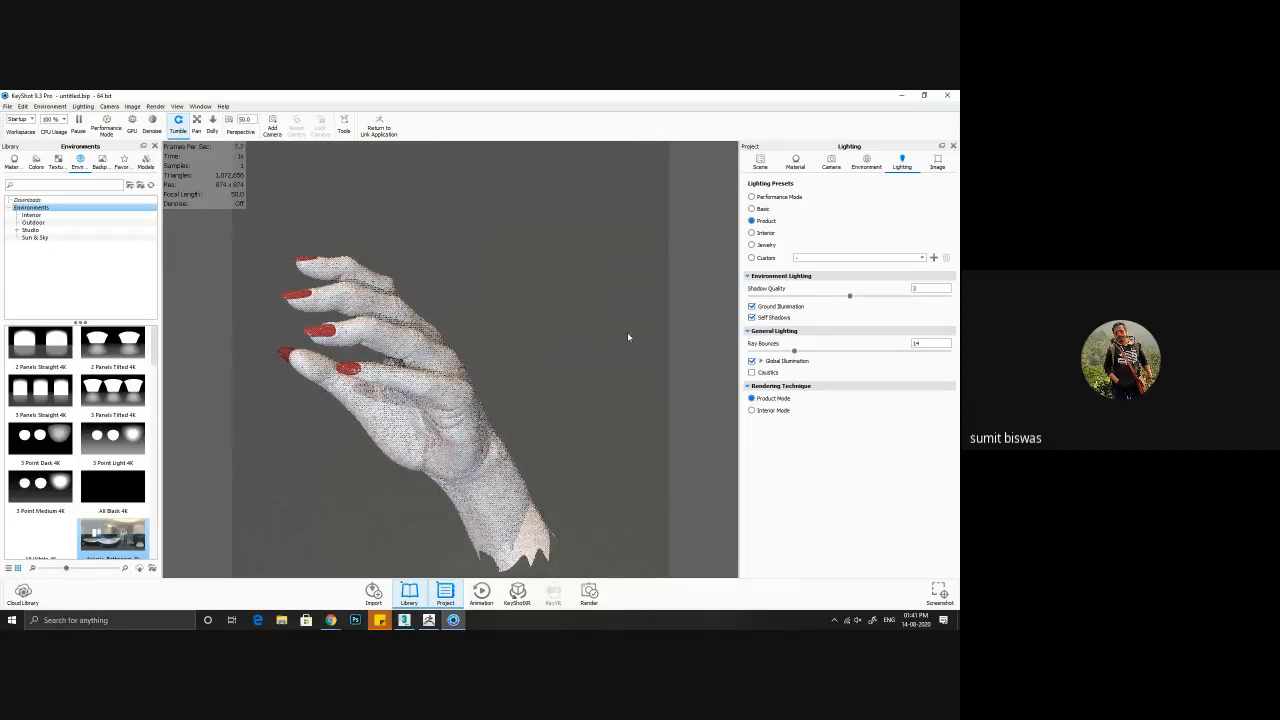
# - Switch from KeyShot's environment settings to ZBrush and bring up the horned character in place of the hand sculpt
pyautogui.click(866, 163)
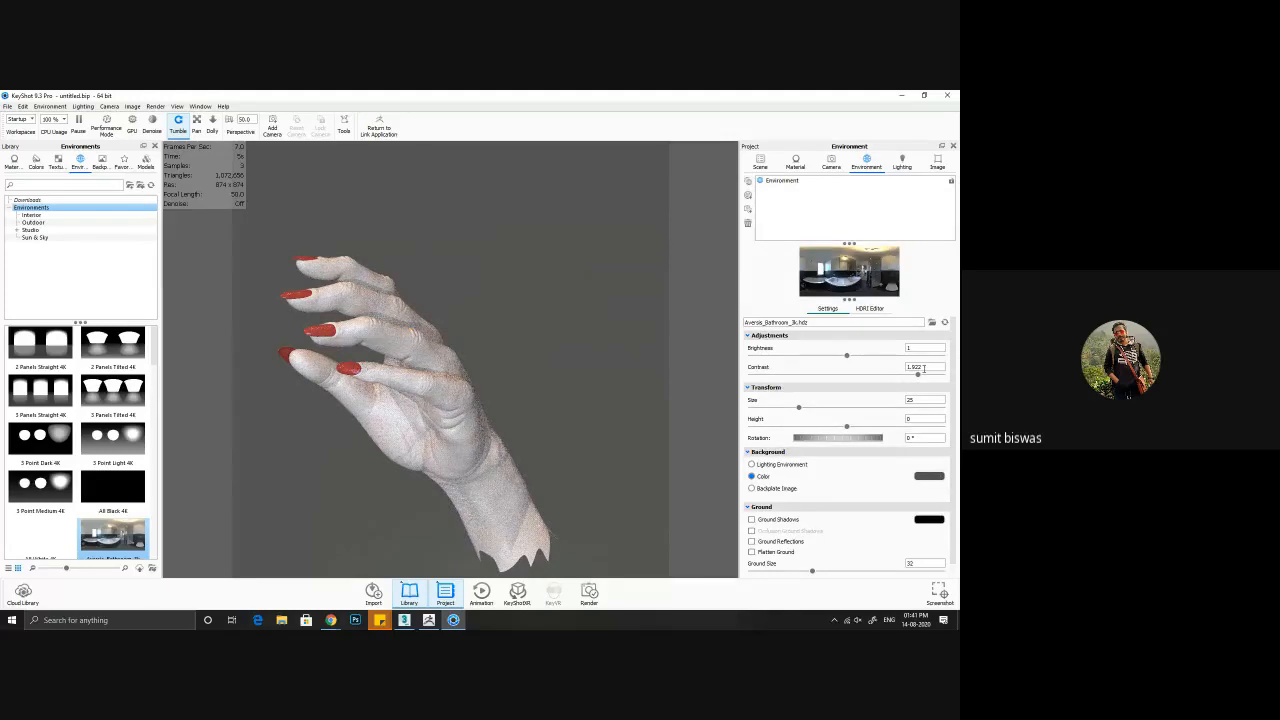
pyautogui.click(872, 437)
pyautogui.click(429, 620)
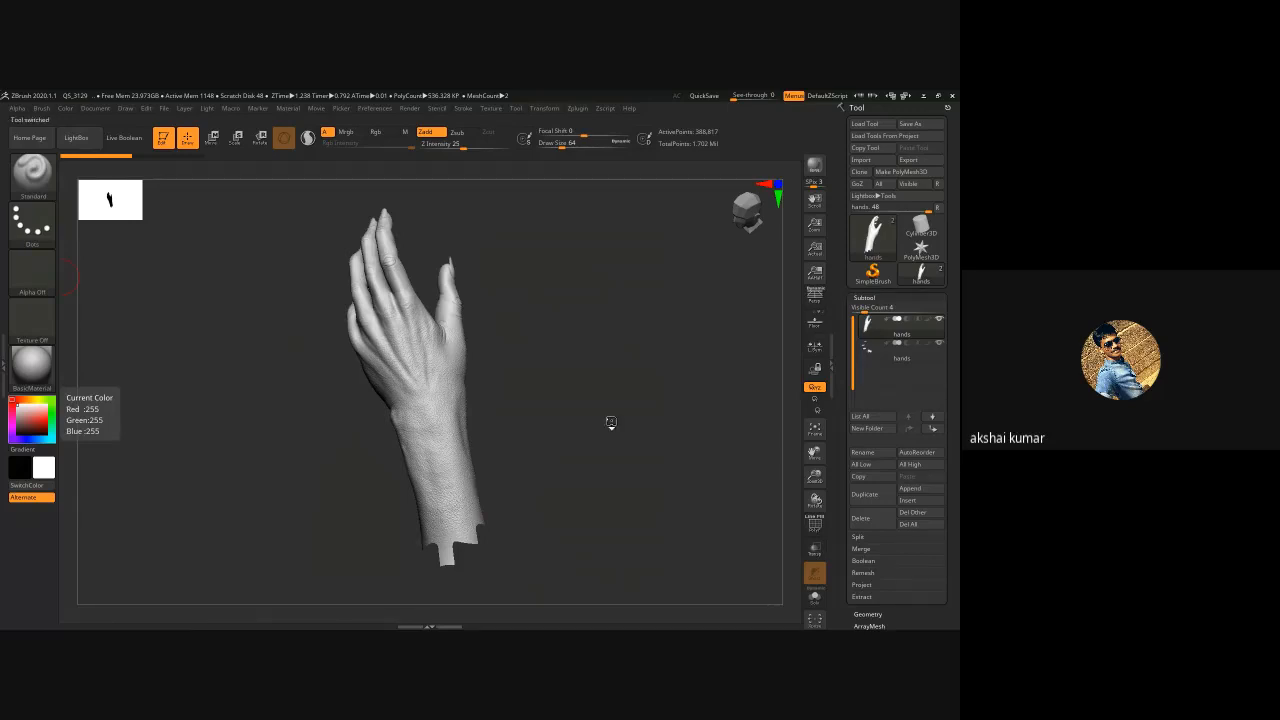
pyautogui.keyDown('shift'); pyautogui.moveTo(540, 388); pyautogui.dragTo(443, 588); pyautogui.keyUp('shift')
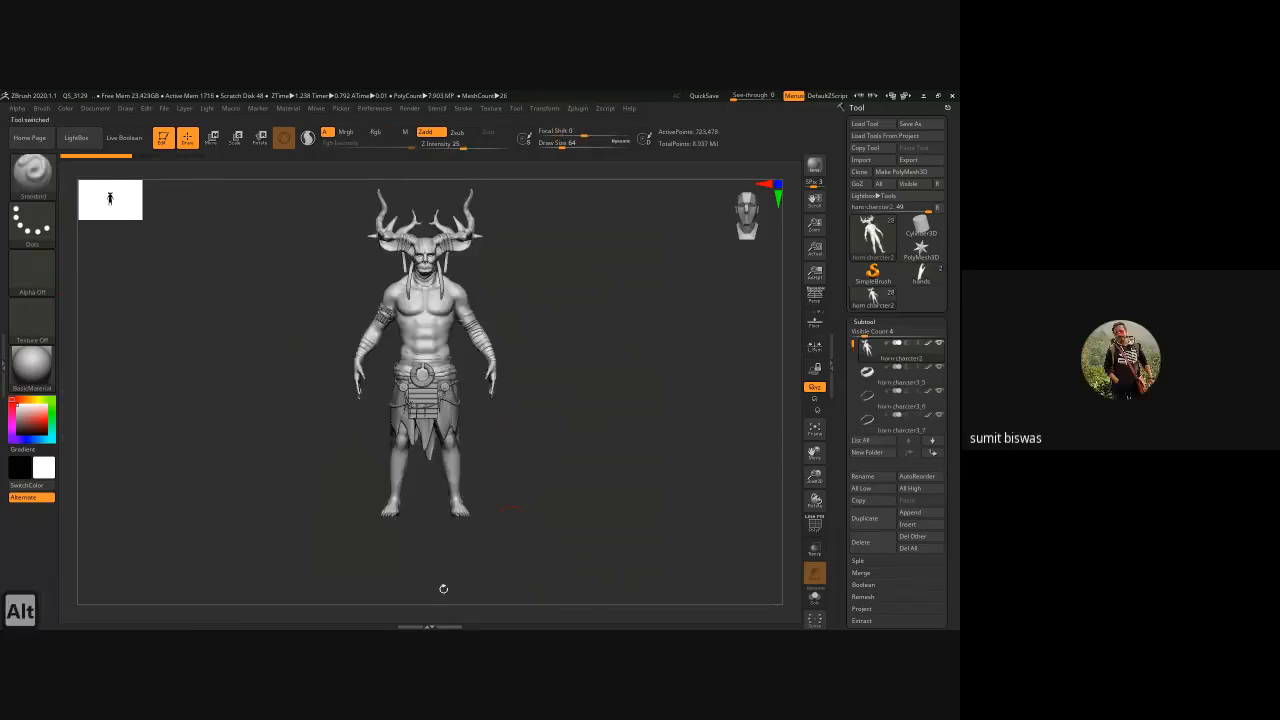
pyautogui.hotkey('alt', 'Tab')
pyautogui.hotkey('alt', 'Tab')
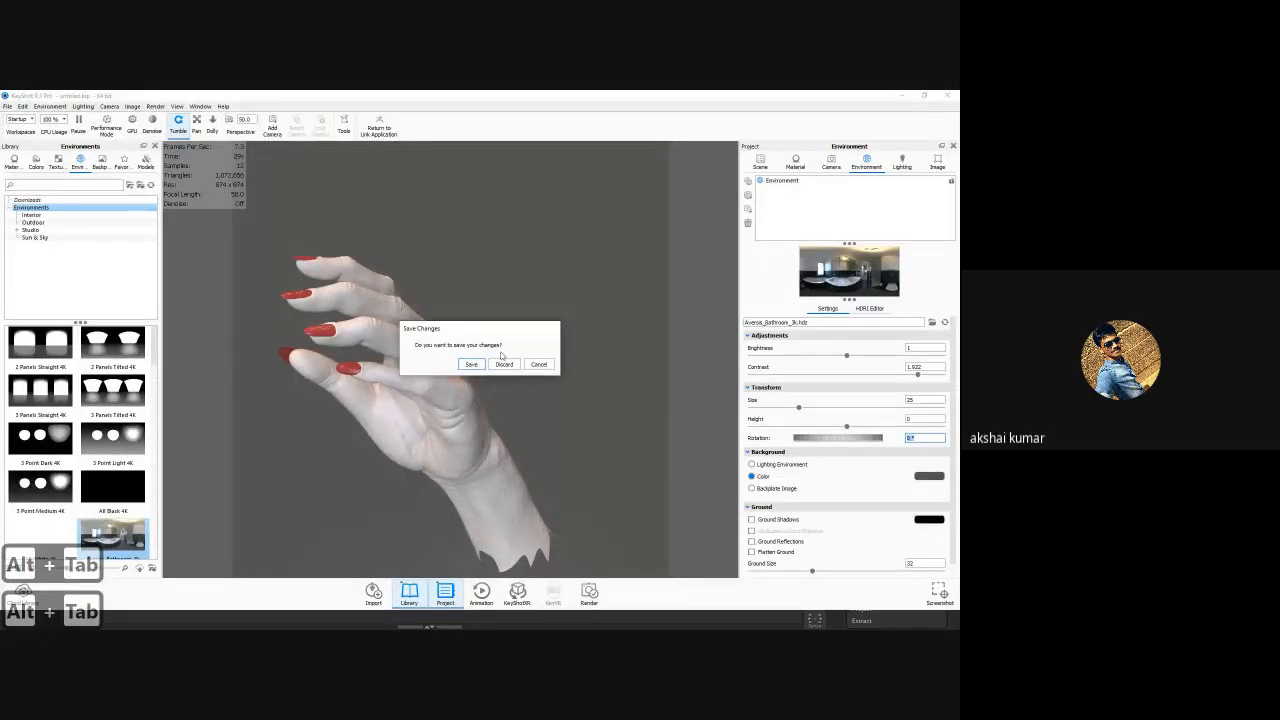
pyautogui.hotkey('alt', 'Tab')
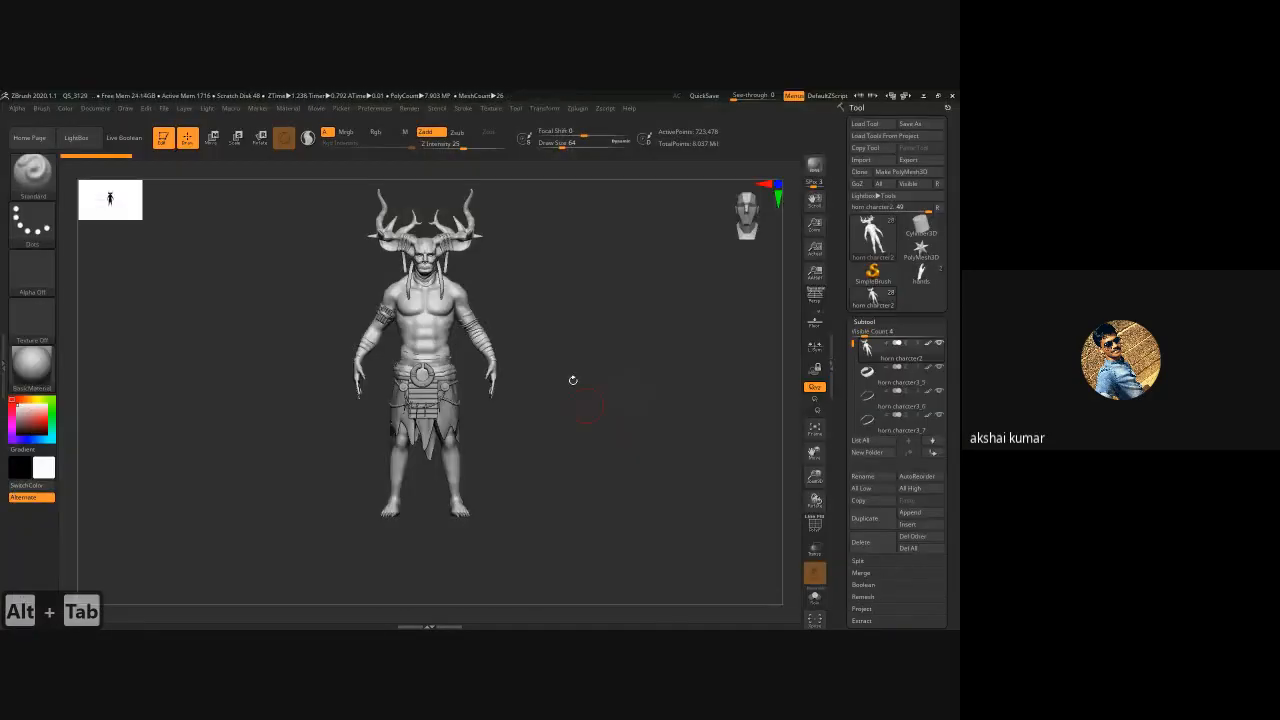
# - Examine the horned character's hands, pointed nails and waist ropes up close from the front and side
pyautogui.keyDown('alt'); pyautogui.moveTo(573, 380); pyautogui.dragTo(583, 409); pyautogui.keyUp('alt')
pyautogui.keyDown('ctrl'); pyautogui.moveTo(441, 311); pyautogui.dragTo(621, 341, button='right'); pyautogui.keyUp('ctrl')
pyautogui.press('f')
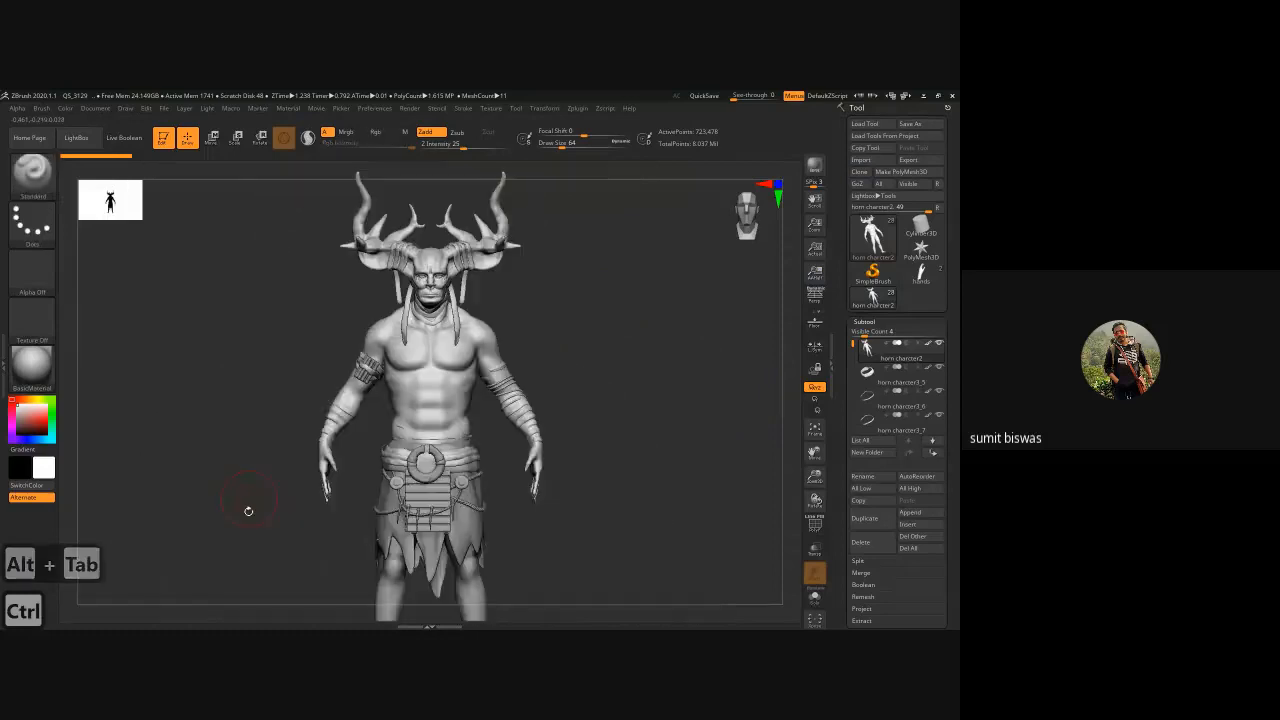
pyautogui.keyDown('alt'); pyautogui.moveTo(248, 511); pyautogui.dragTo(386, 430); pyautogui.keyUp('alt')
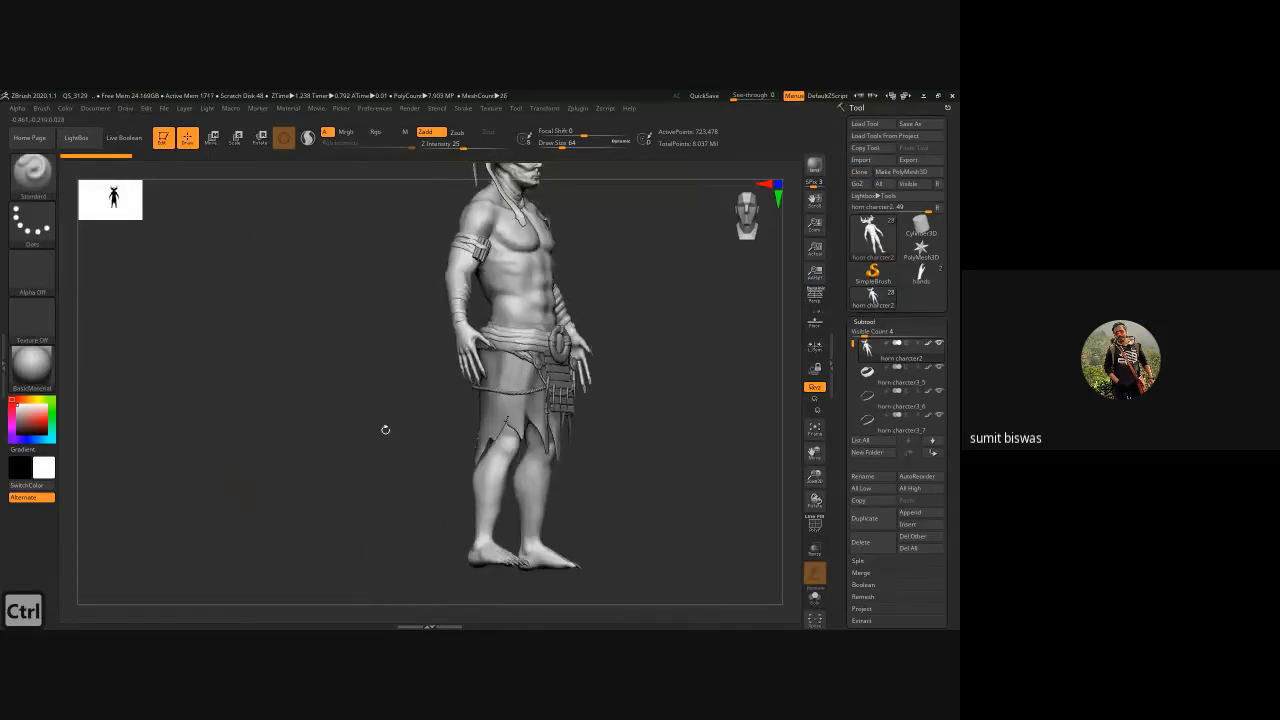
pyautogui.keyDown('ctrl'); pyautogui.moveTo(385, 429); pyautogui.dragTo(297, 379, button='right'); pyautogui.keyUp('ctrl')
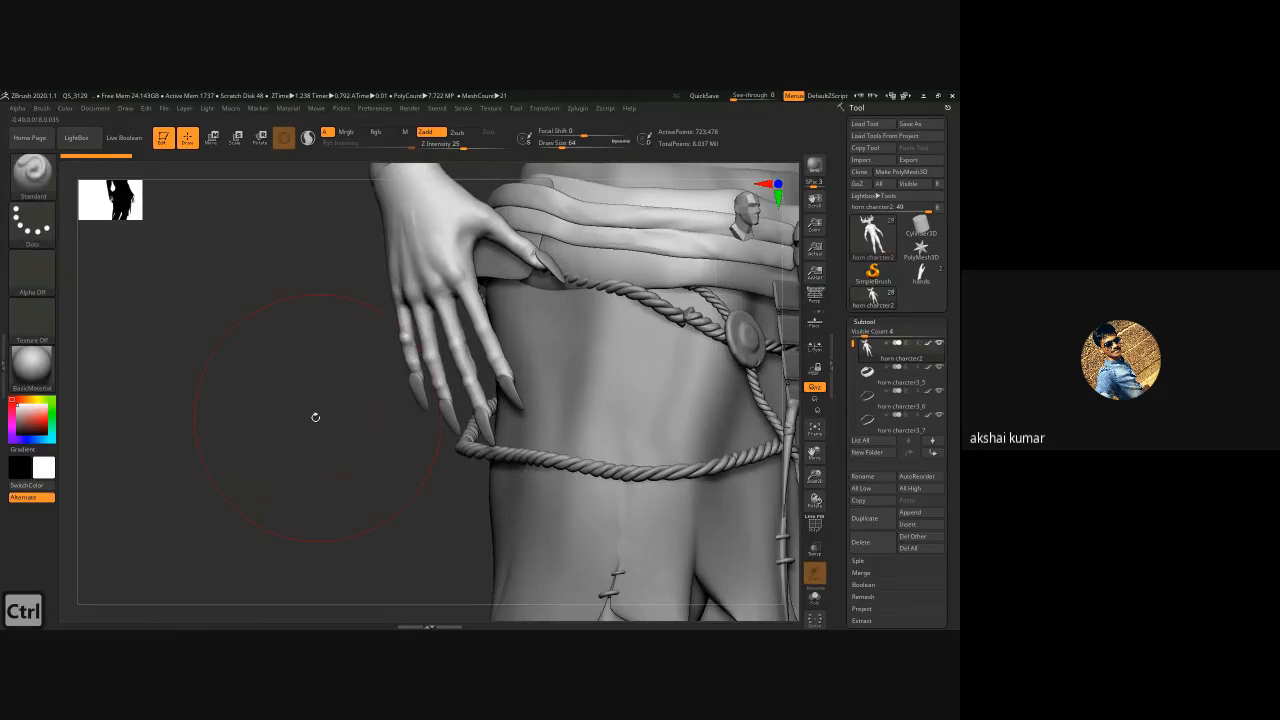
pyautogui.moveTo(315, 417); pyautogui.dragTo(235, 424)
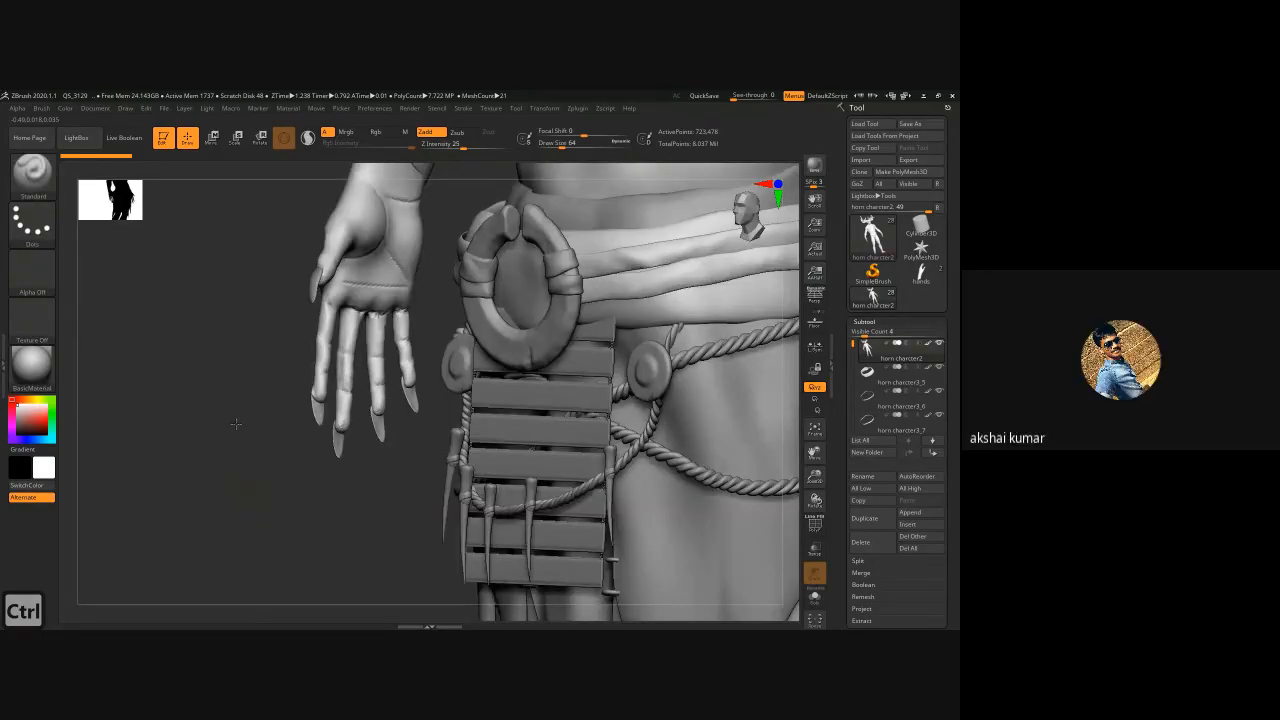
pyautogui.keyDown('ctrl'); pyautogui.moveTo(236, 424); pyautogui.dragTo(233, 326, button='right'); pyautogui.keyUp('ctrl')
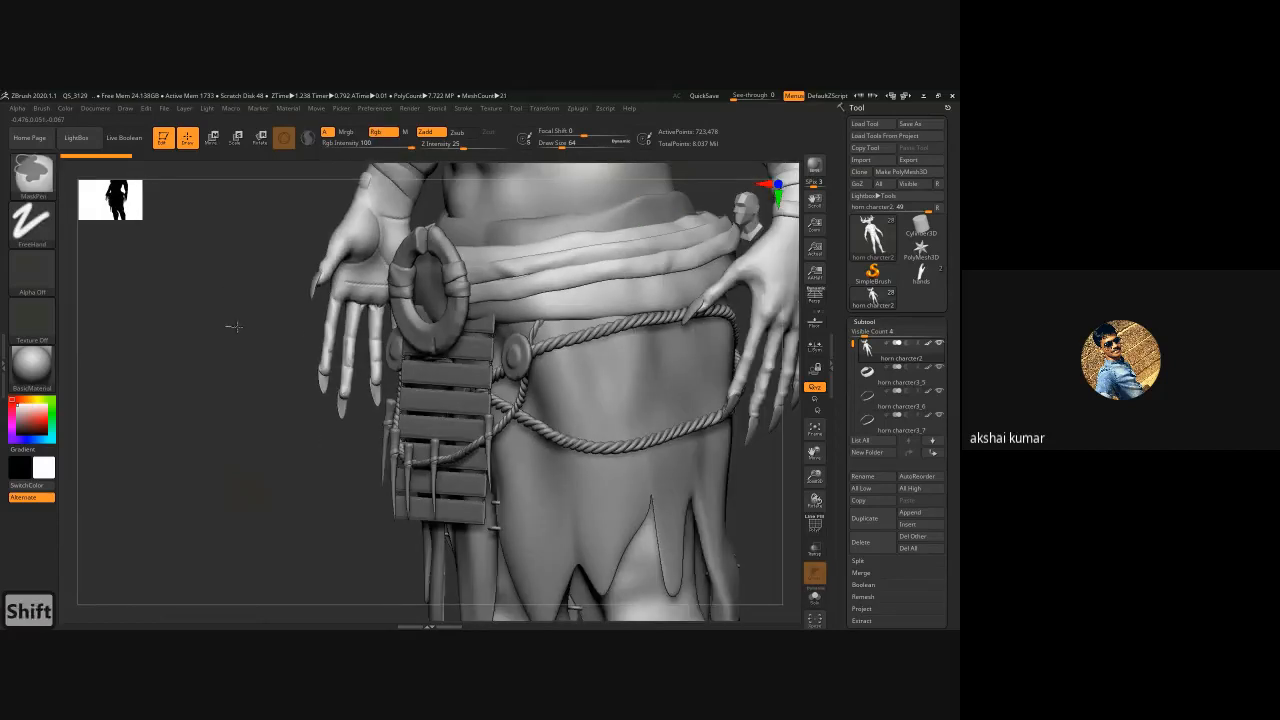
# - Isolate the hand area of the character's body mesh, hide the other subtools with Solo and close in on the finger bases
pyautogui.press('shift')
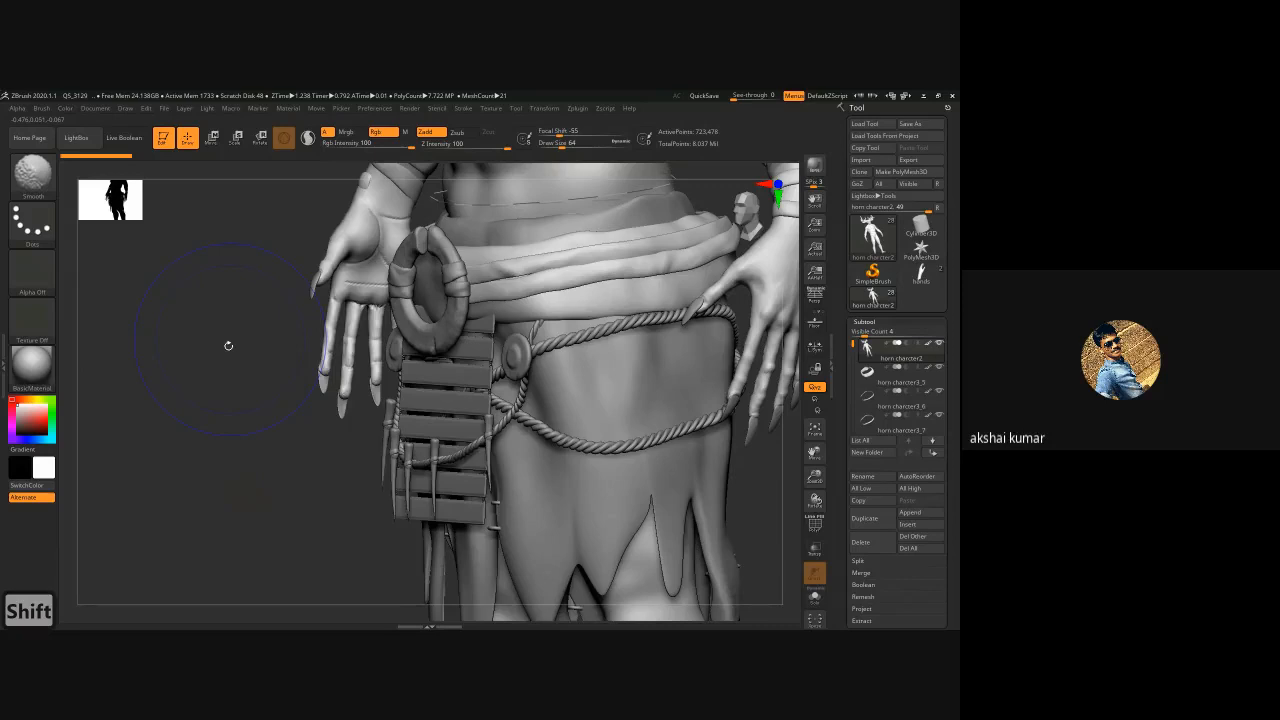
pyautogui.keyDown('shift'); pyautogui.moveTo(228, 345); pyautogui.dragTo(300, 343); pyautogui.keyUp('shift')
pyautogui.keyDown('ctrl'); pyautogui.keyDown('shift'); pyautogui.moveTo(323, 189); pyautogui.dragTo(529, 499); pyautogui.keyUp('shift'); pyautogui.keyUp('ctrl')
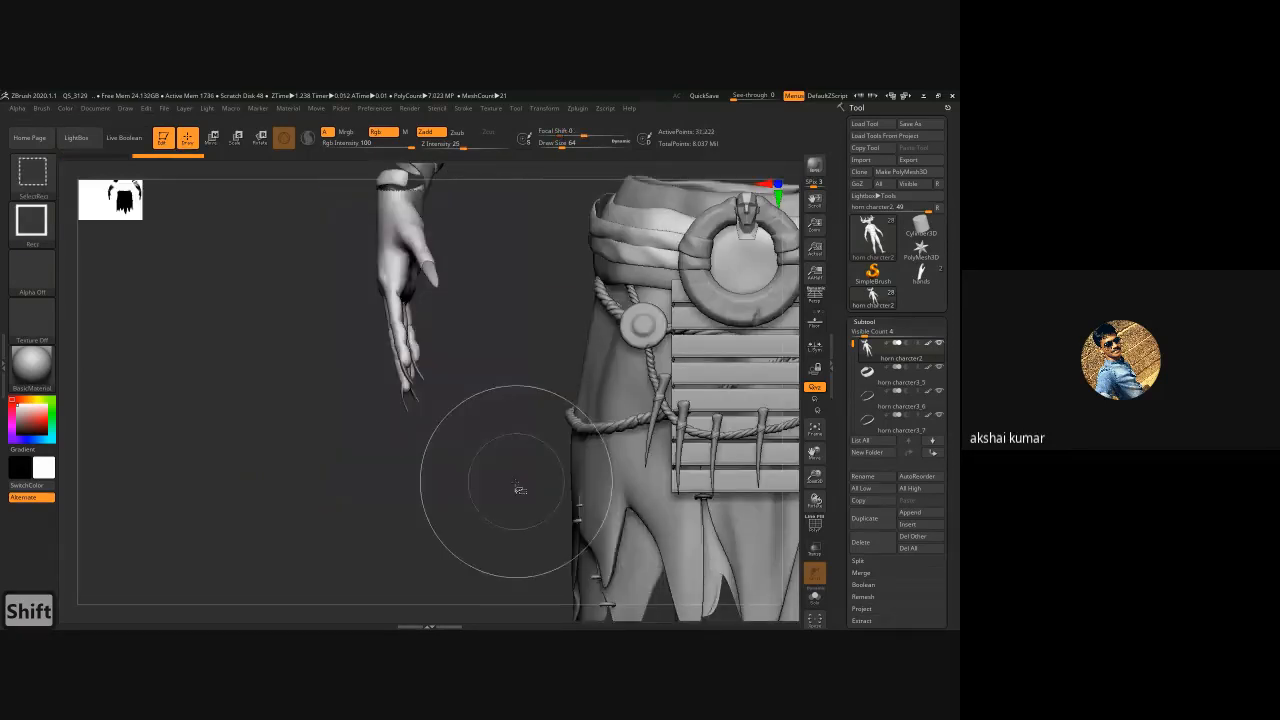
pyautogui.click(815, 598)
pyautogui.moveTo(500, 394); pyautogui.dragTo(477, 403)
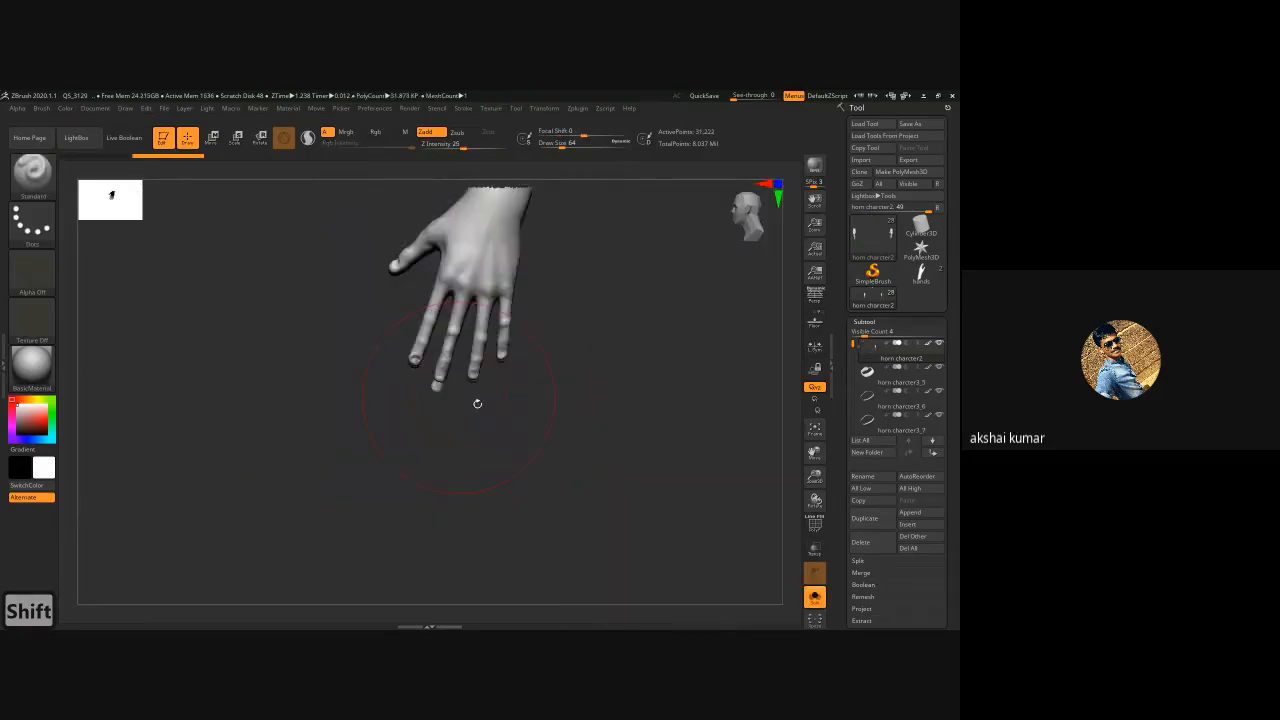
pyautogui.moveTo(553, 422)
pyautogui.mouseDown()
pyautogui.moveTo(536, 375)
pyautogui.moveTo(580, 410)
pyautogui.moveTo(680, 430)
pyautogui.mouseUp()
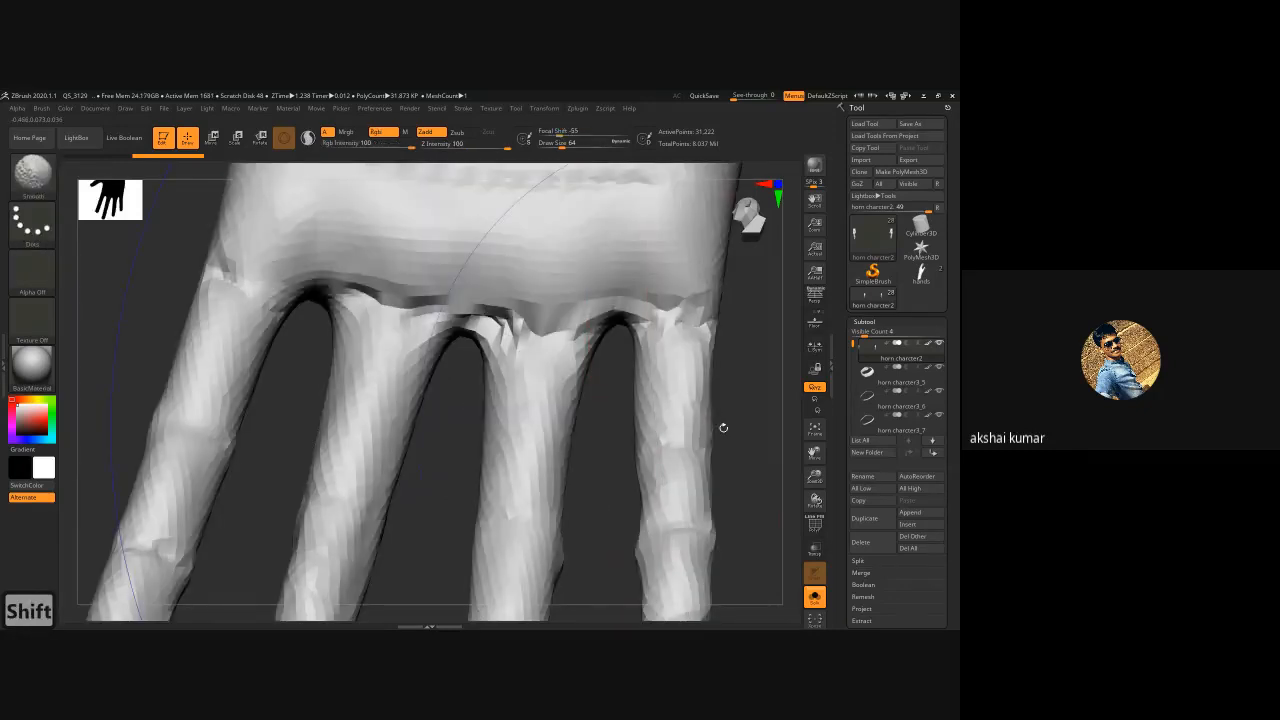
# - Display the polyframe on the isolated hand and inspect the mesh where the fingers meet the palm
pyautogui.hotkey('shift', 'f')
pyautogui.hotkey('shift', 'f')
pyautogui.hotkey('shift', 'f')
pyautogui.hotkey('shift', 'f')
pyautogui.hotkey('shift', 'f')
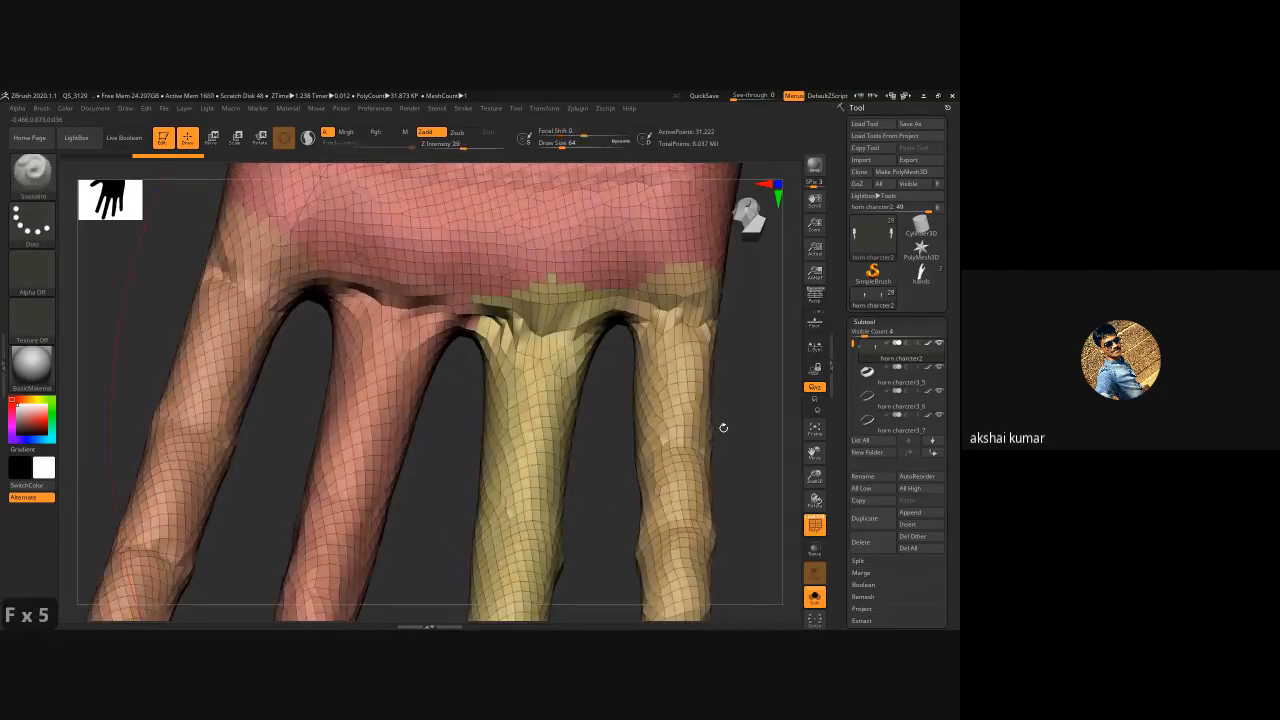
pyautogui.press('shift')
pyautogui.press('d')
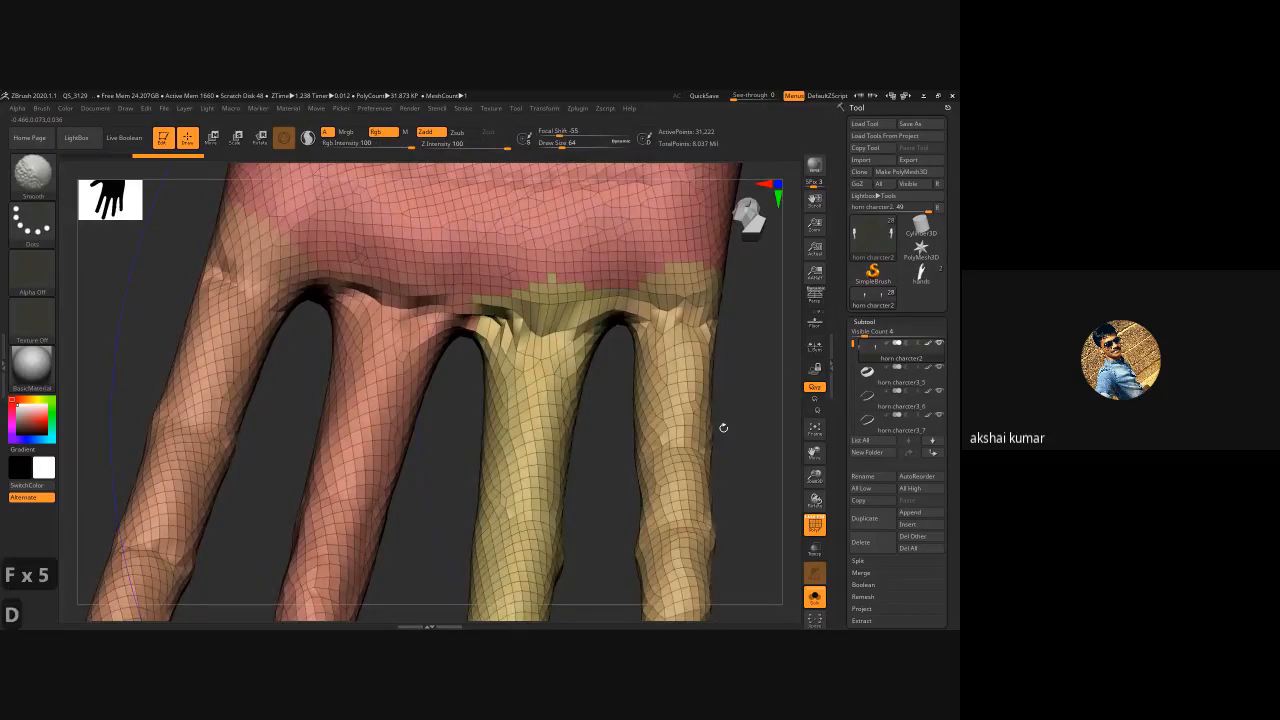
pyautogui.press('d')
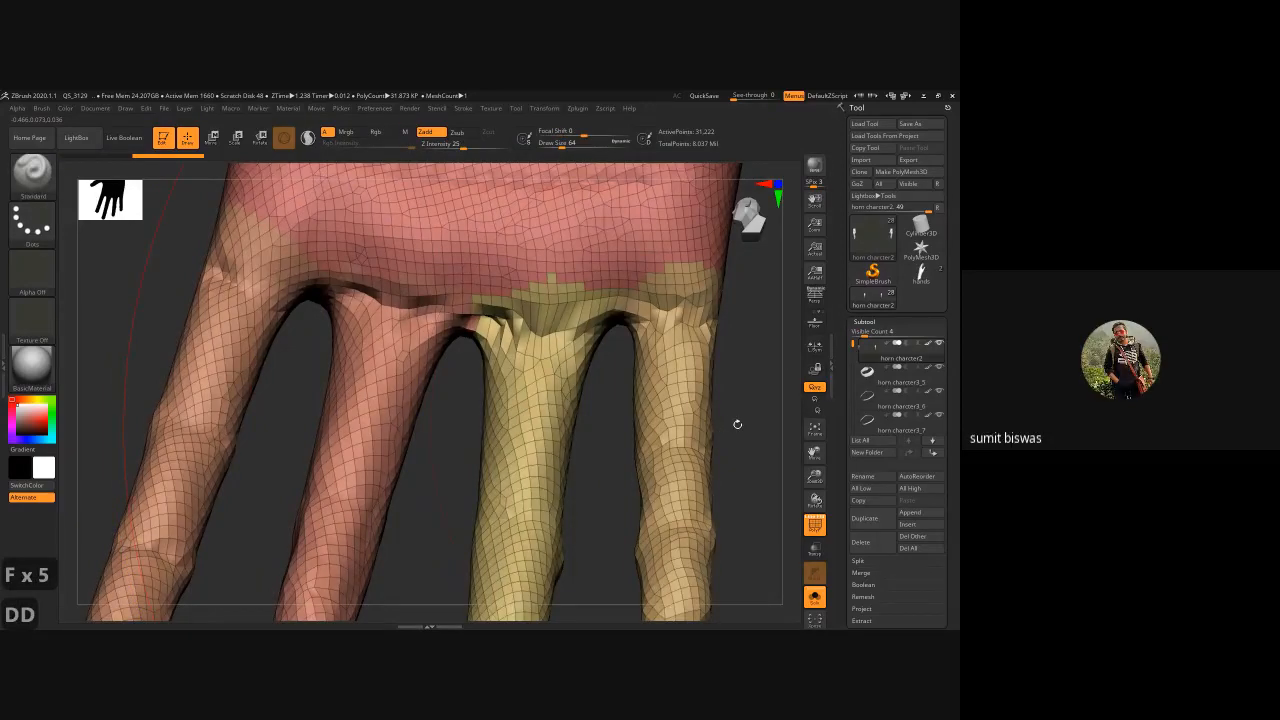
pyautogui.moveTo(737, 424); pyautogui.dragTo(734, 403)
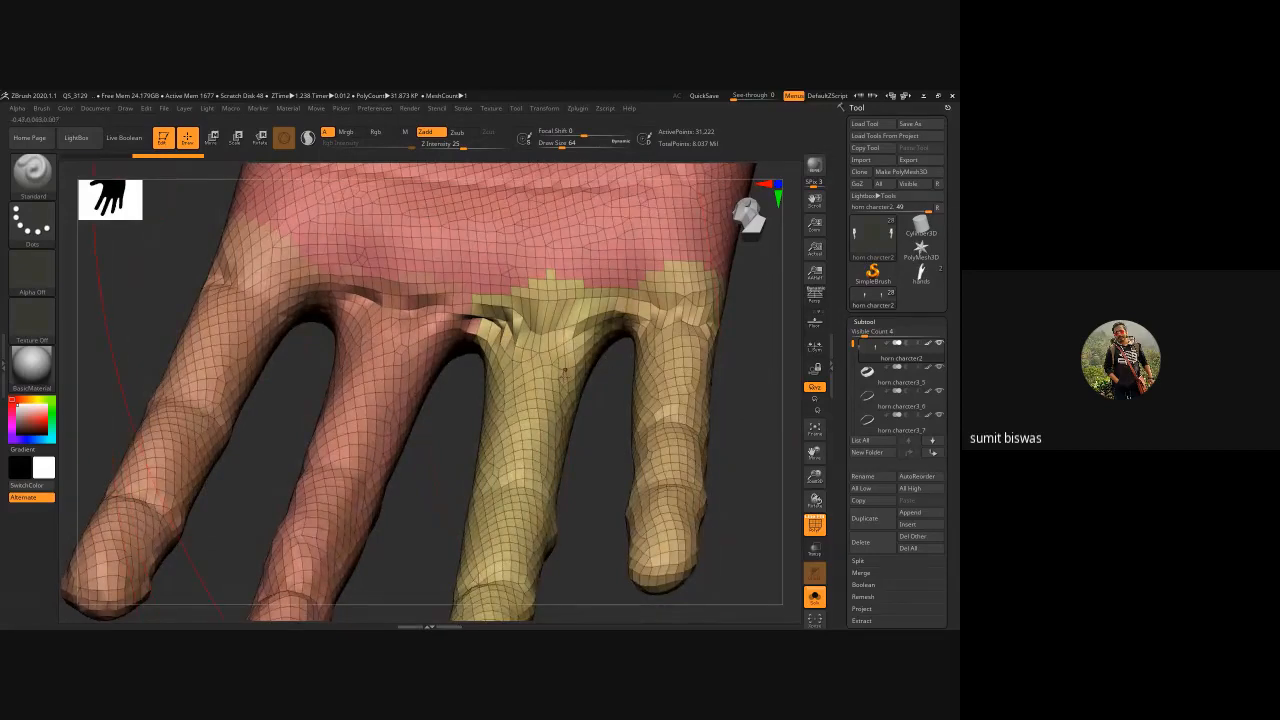
# - Smooth the creased mesh where the fingers join the palm with a draw size of 4, and hide the polyframe
pyautogui.press('[')
pyautogui.press('[')
pyautogui.press('[')
pyautogui.press('[')
pyautogui.press('[')
pyautogui.press('[')
pyautogui.press('[')
pyautogui.press('[')
pyautogui.press('[')
pyautogui.press('[')
pyautogui.press('[')
pyautogui.press('[')
pyautogui.press('[')
pyautogui.press('[')
pyautogui.press('[')
pyautogui.press('[')
pyautogui.press('[')
pyautogui.press('[')
pyautogui.press('[')
pyautogui.press('[')
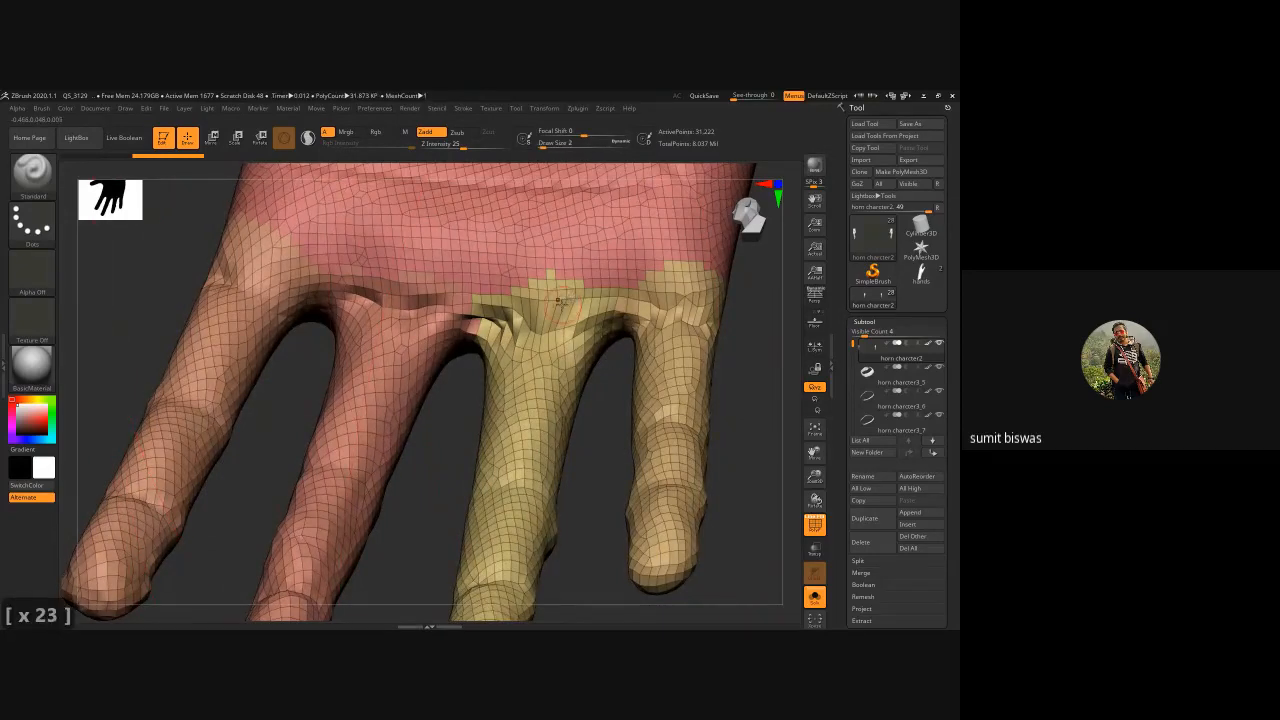
pyautogui.press(']')
pyautogui.press(']')
pyautogui.press(']')
pyautogui.moveTo(524, 314)
pyautogui.keyDown('shift'); pyautogui.mouseDown()
pyautogui.moveTo(544, 302)
pyautogui.moveTo(506, 309)
pyautogui.moveTo(562, 310)
pyautogui.mouseUp(); pyautogui.keyUp('shift')
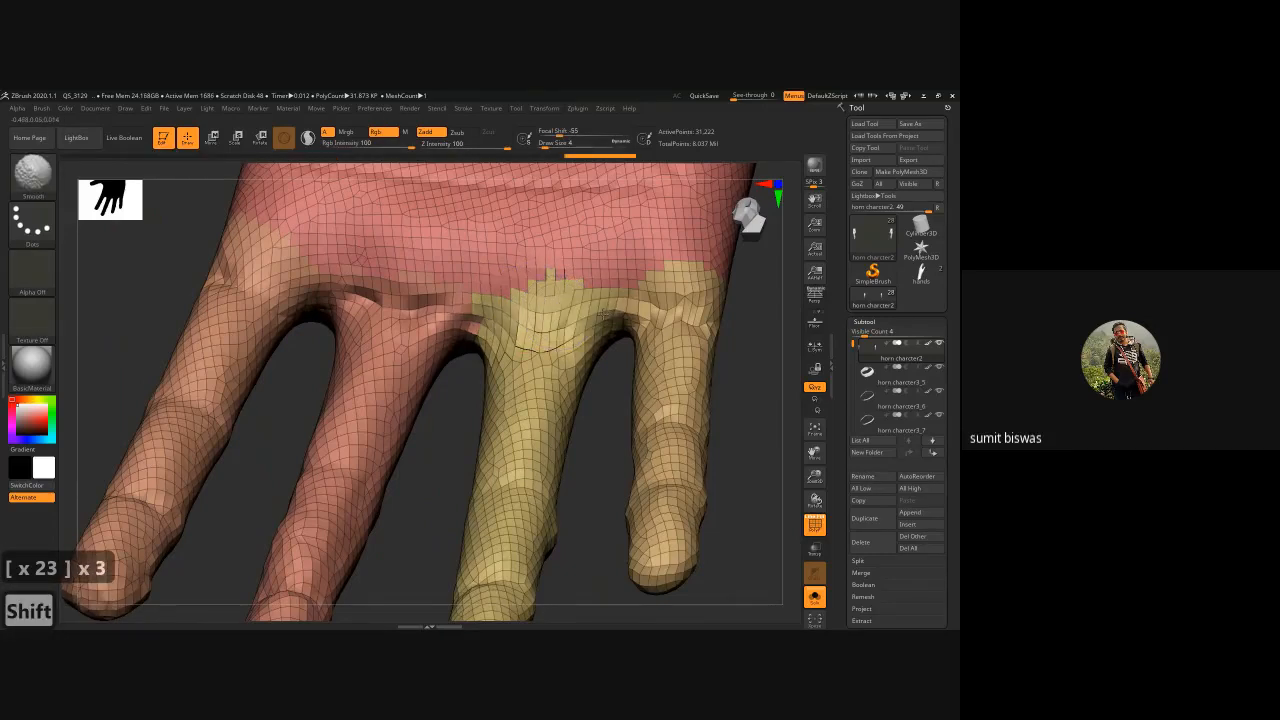
pyautogui.moveTo(652, 292)
pyautogui.keyDown('shift'); pyautogui.mouseDown()
pyautogui.moveTo(676, 300)
pyautogui.moveTo(648, 317)
pyautogui.mouseUp(); pyautogui.keyUp('shift')
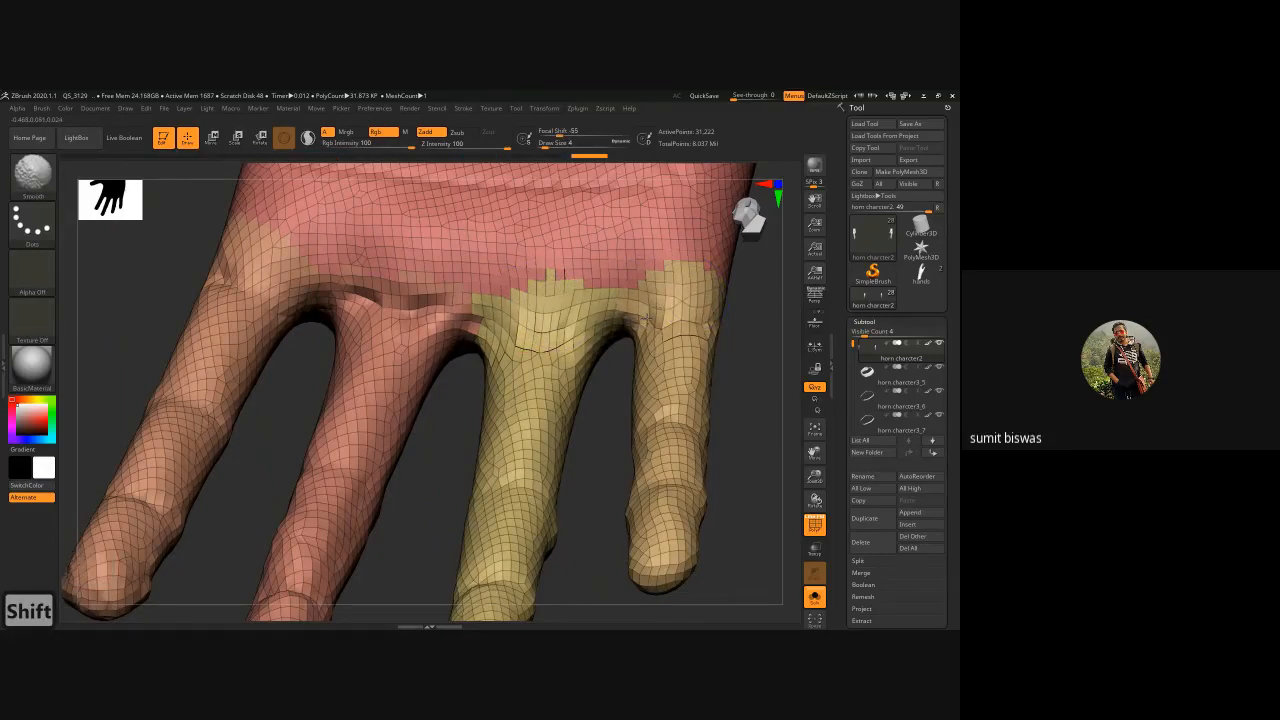
pyautogui.moveTo(440, 298)
pyautogui.keyDown('shift'); pyautogui.mouseDown()
pyautogui.moveTo(402, 311)
pyautogui.moveTo(251, 266)
pyautogui.moveTo(490, 321)
pyautogui.moveTo(478, 318)
pyautogui.moveTo(546, 318)
pyautogui.moveTo(562, 343)
pyautogui.mouseUp(); pyautogui.keyUp('shift')
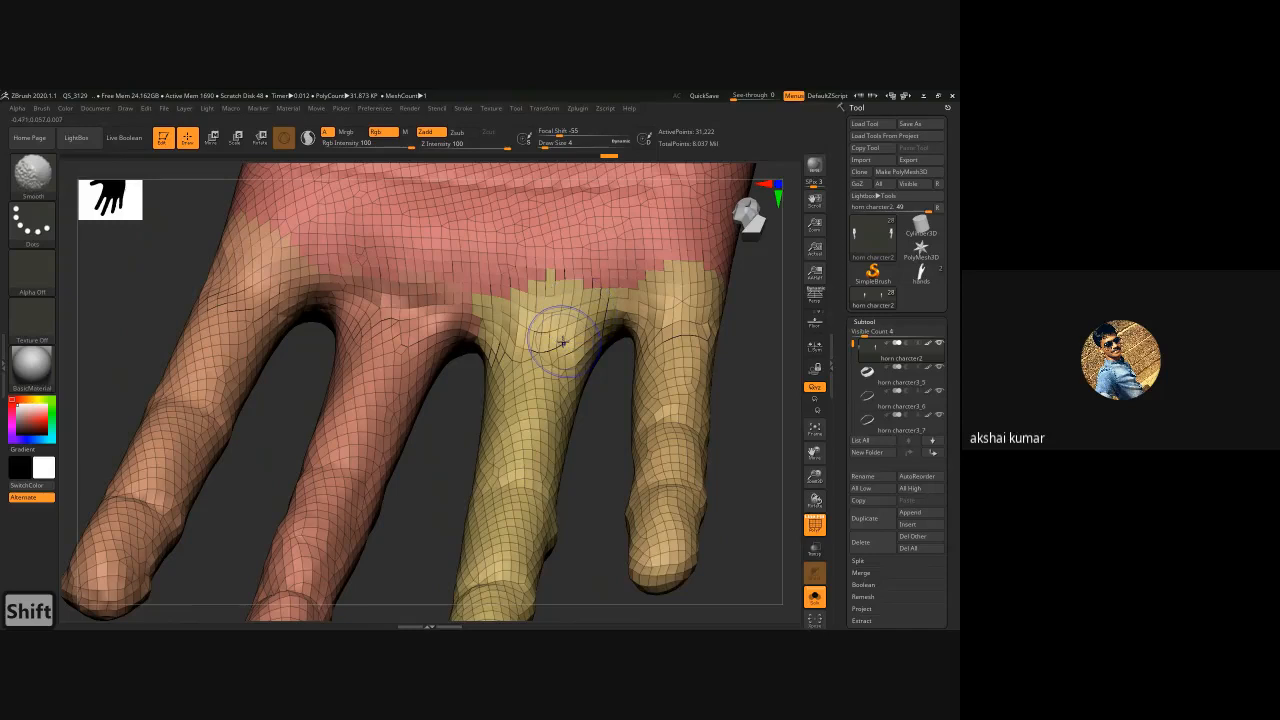
pyautogui.hotkey('shift', 'f')
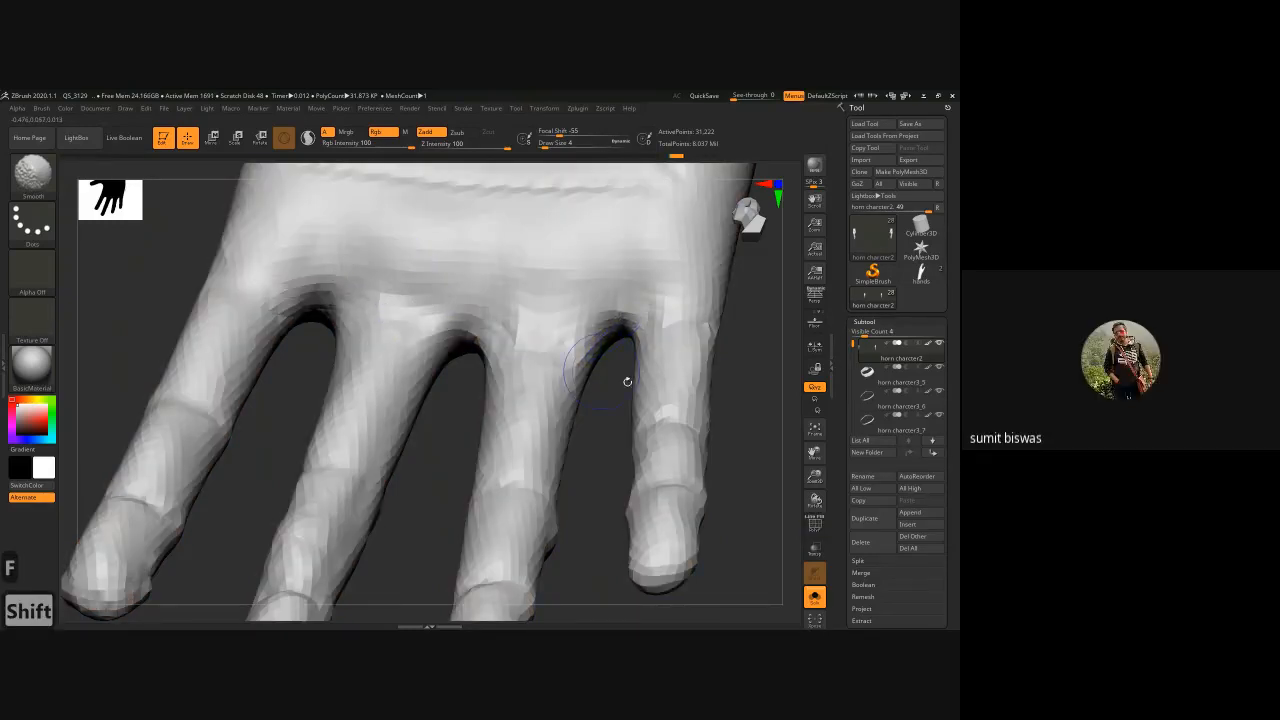
pyautogui.moveTo(608, 391)
pyautogui.mouseDown()
pyautogui.moveTo(609, 406)
pyautogui.moveTo(500, 343)
pyautogui.mouseUp()
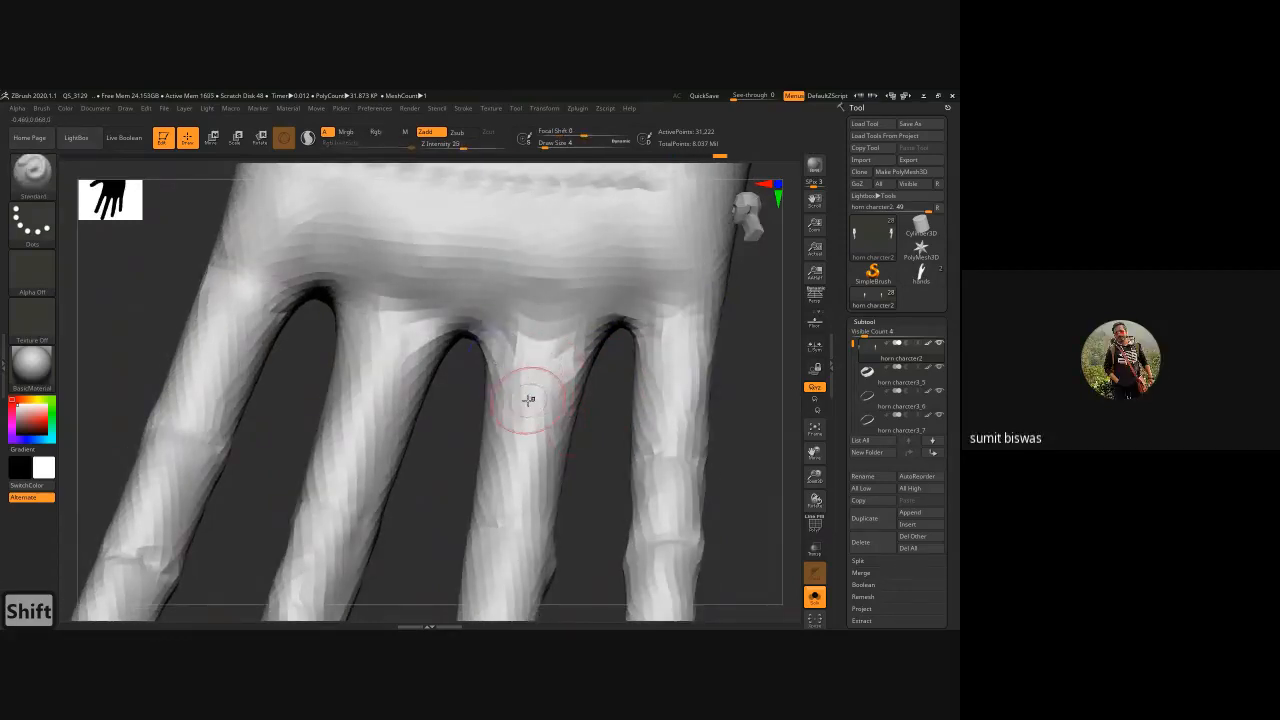
# - Answer the Dynamic Subdiv prompt and subdivide the geometry of the isolated hands
pyautogui.press('d')
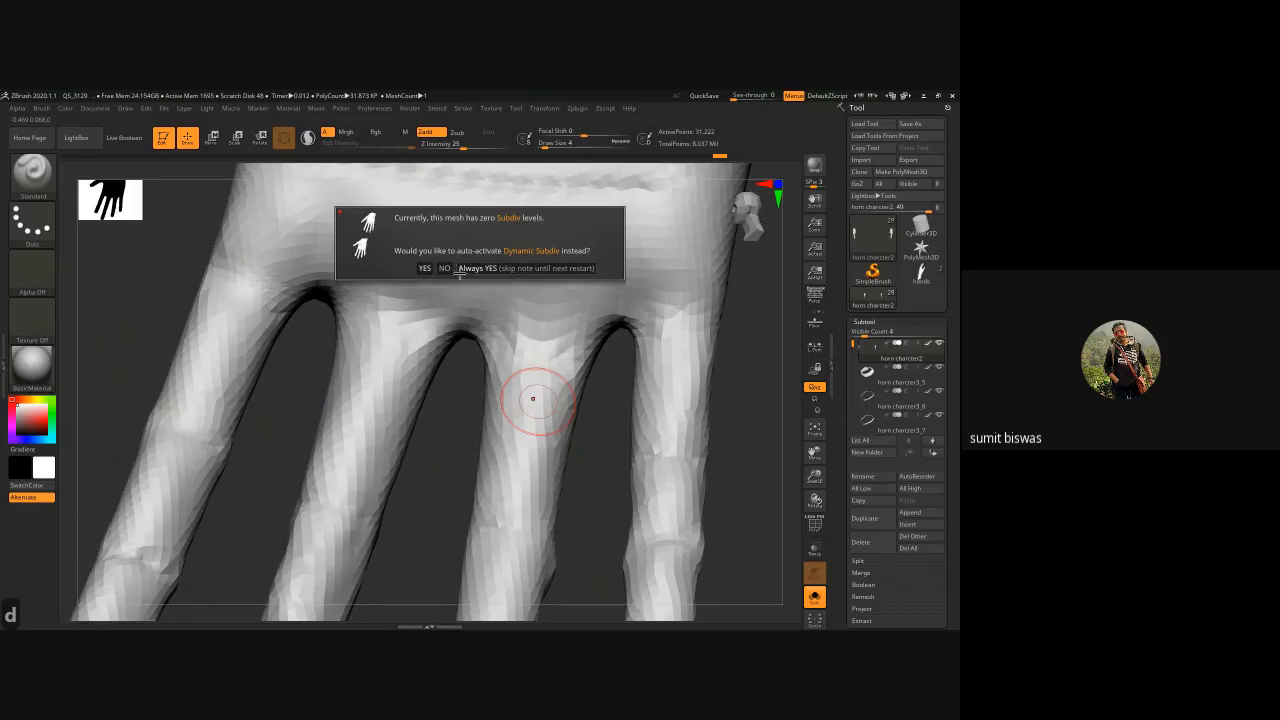
pyautogui.click(508, 267)
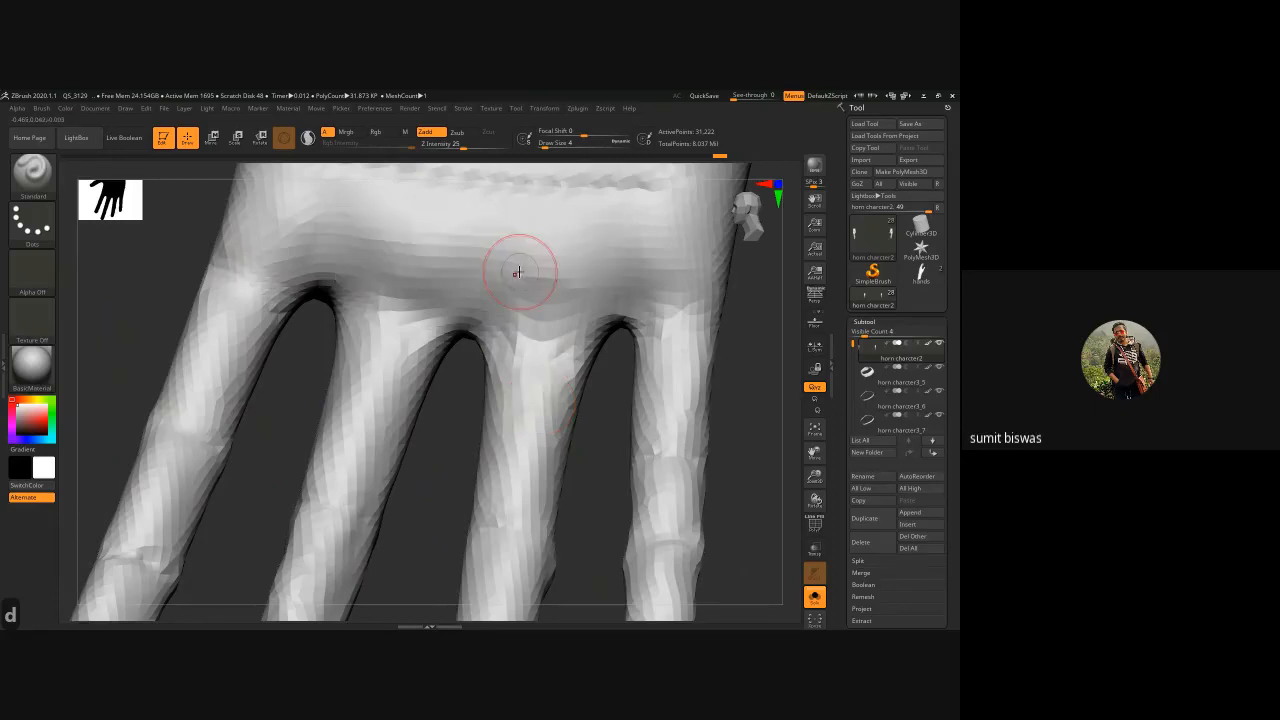
pyautogui.click(864, 322)
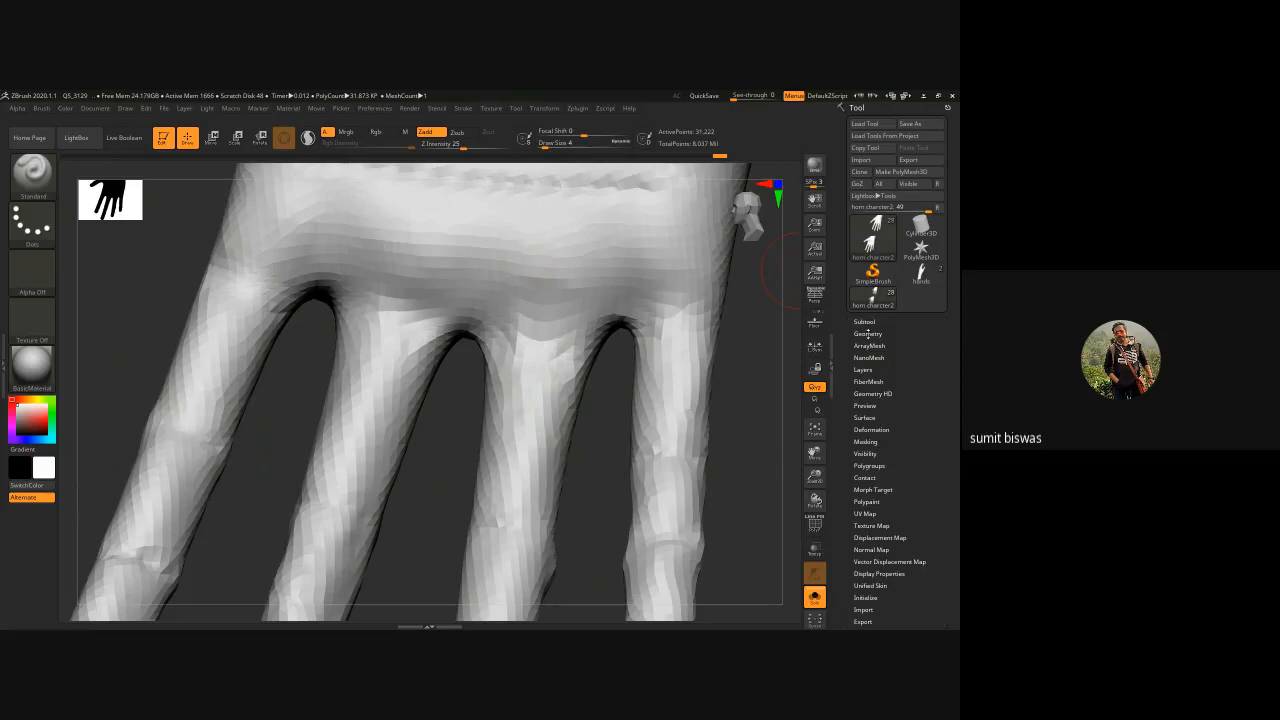
pyautogui.click(867, 333)
pyautogui.click(867, 332)
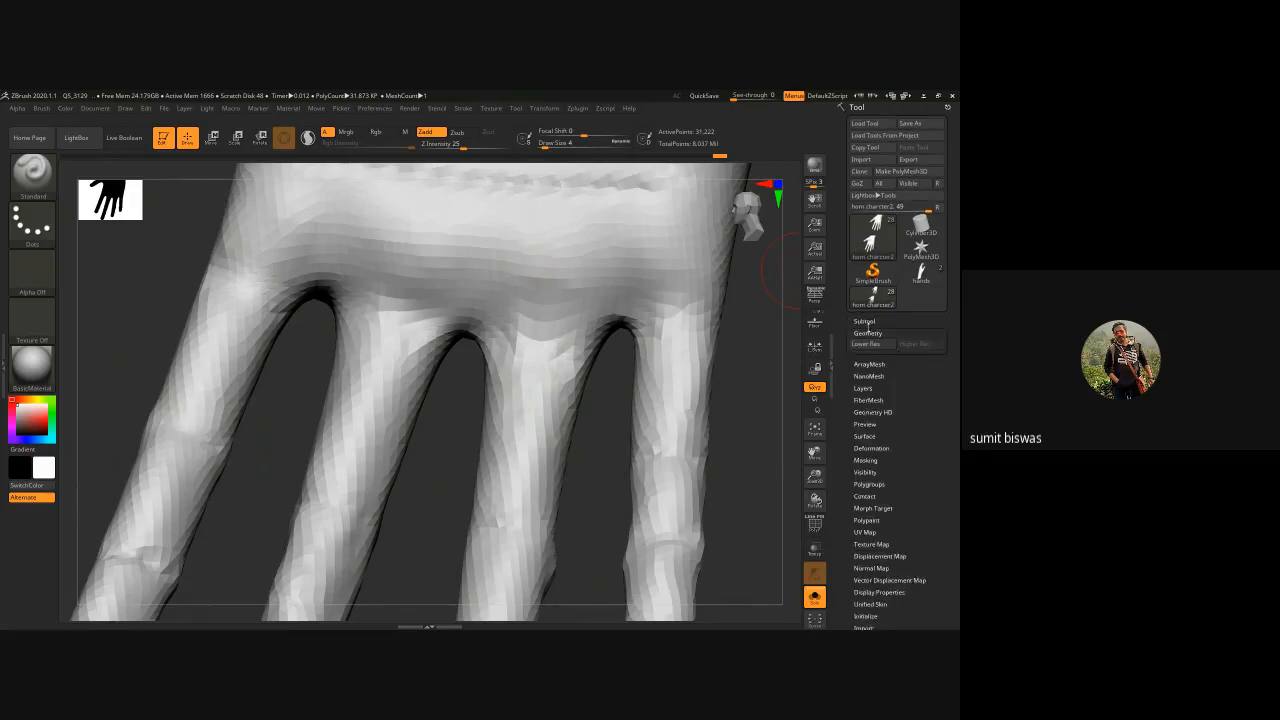
pyautogui.press('ctrl')
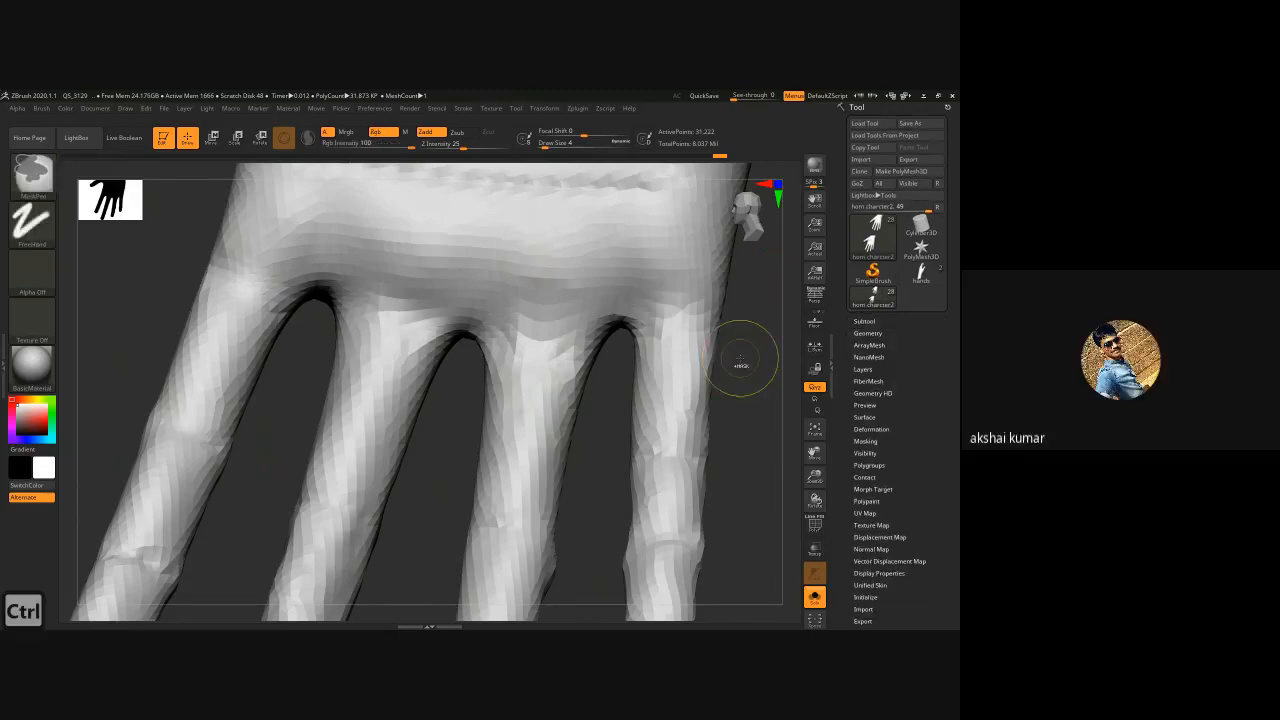
pyautogui.press('shift')
pyautogui.press('ctrl')
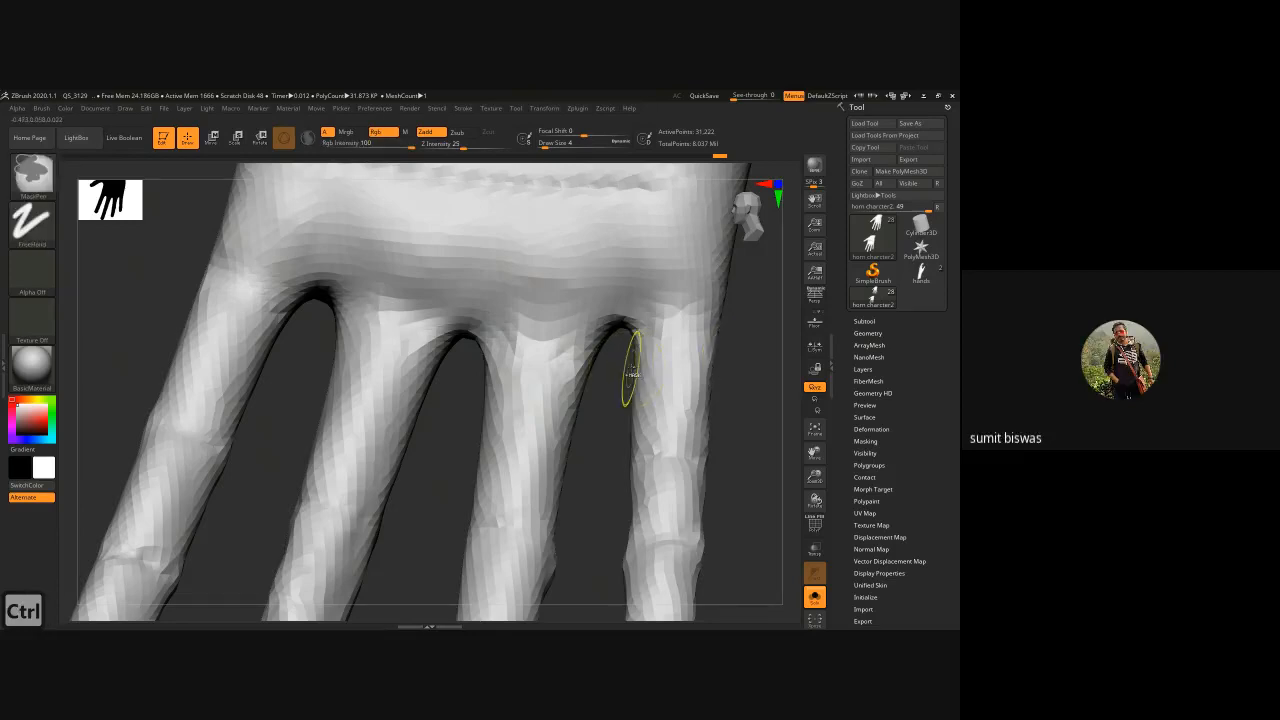
pyautogui.hotkey('ctrl', 'd')
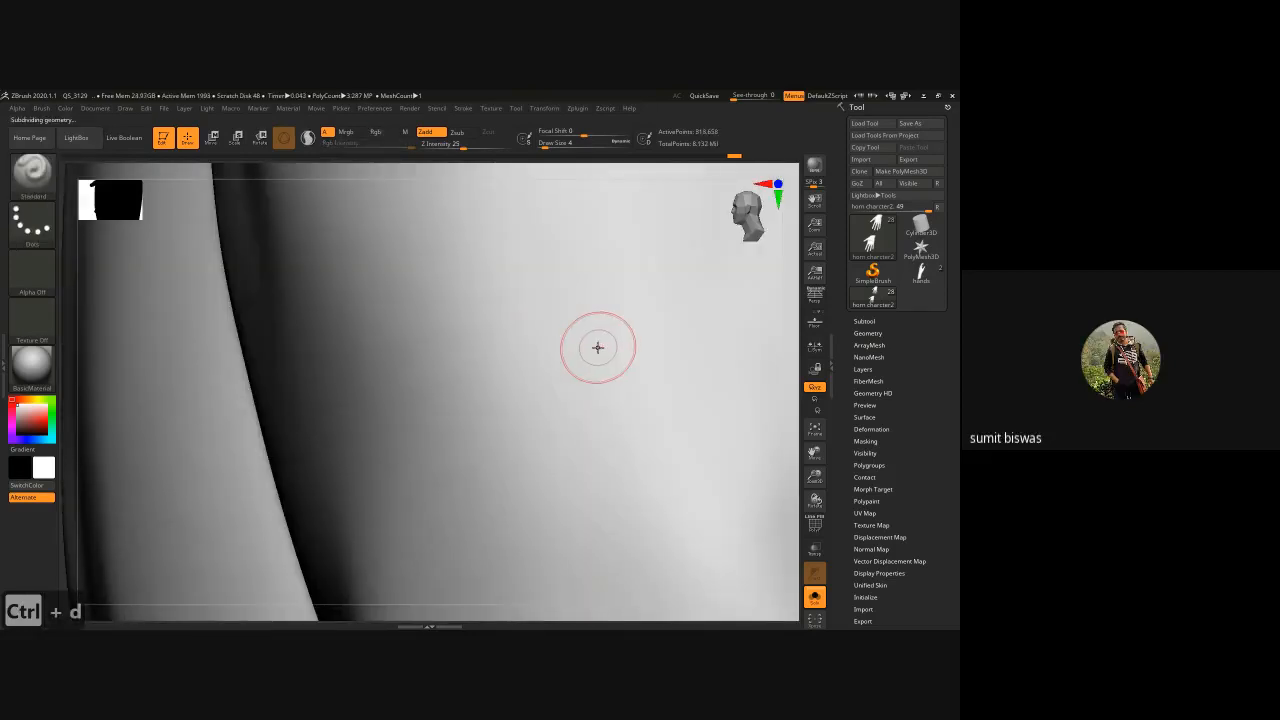
# - Frame the character's full body, inspect the subdivided hand against the arm and open the Geometry settings
pyautogui.press('f')
pyautogui.moveTo(583, 357); pyautogui.dragTo(518, 422)
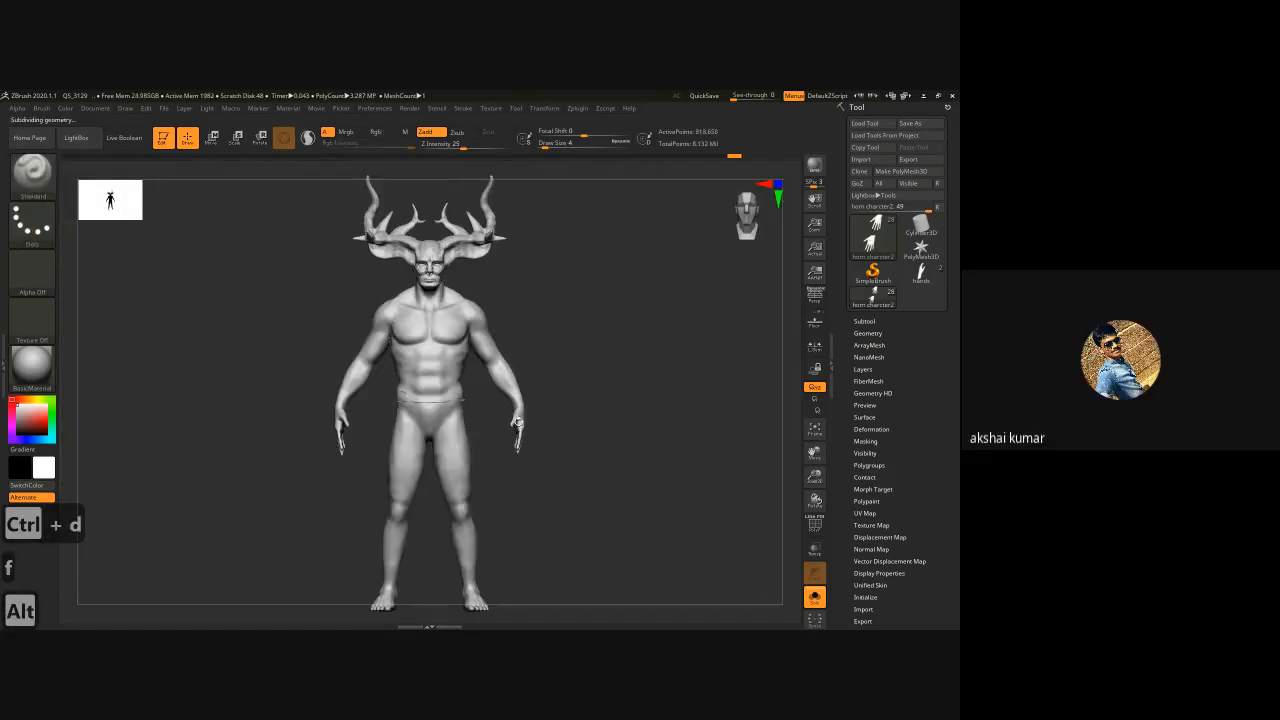
pyautogui.keyDown('ctrl'); pyautogui.moveTo(549, 454); pyautogui.dragTo(657, 484, button='right'); pyautogui.keyUp('ctrl')
pyautogui.keyDown('alt'); pyautogui.moveTo(840, 510); pyautogui.dragTo(693, 425, button='right'); pyautogui.keyUp('alt')
pyautogui.keyDown('ctrl'); pyautogui.moveTo(693, 425); pyautogui.dragTo(729, 433, button='right'); pyautogui.keyUp('ctrl')
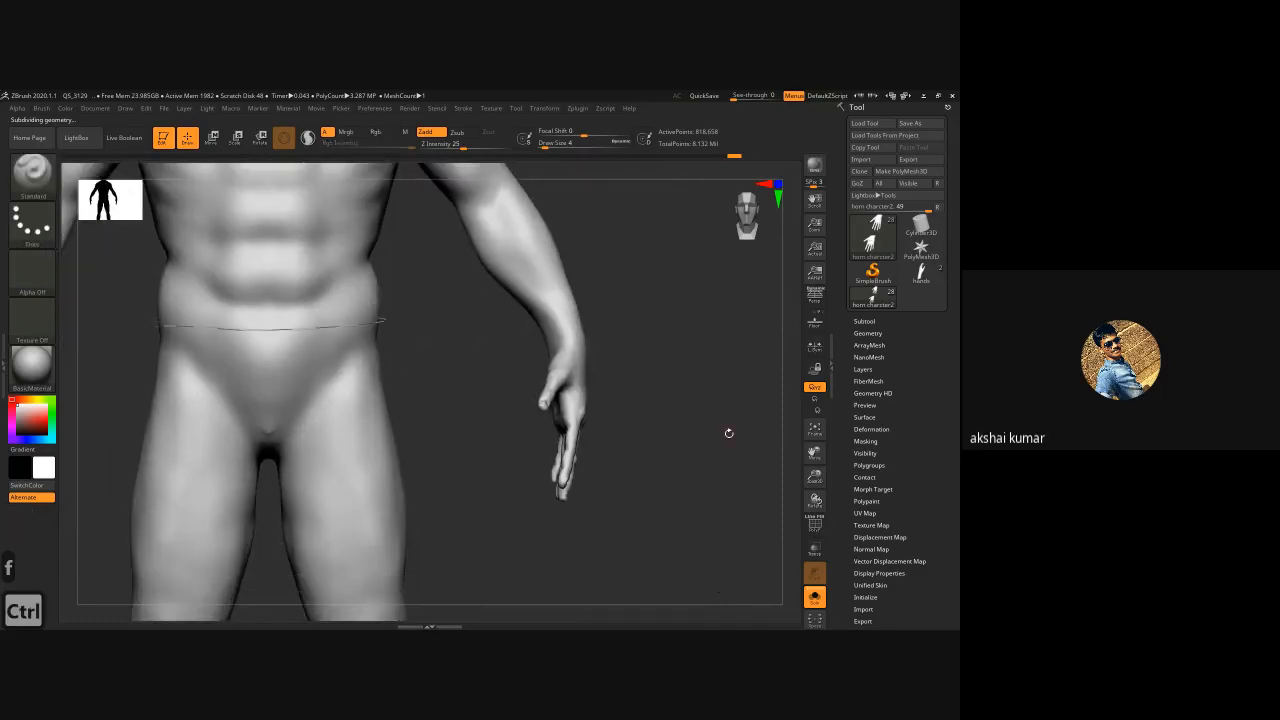
pyautogui.moveTo(729, 433); pyautogui.dragTo(790, 440)
pyautogui.click(868, 333)
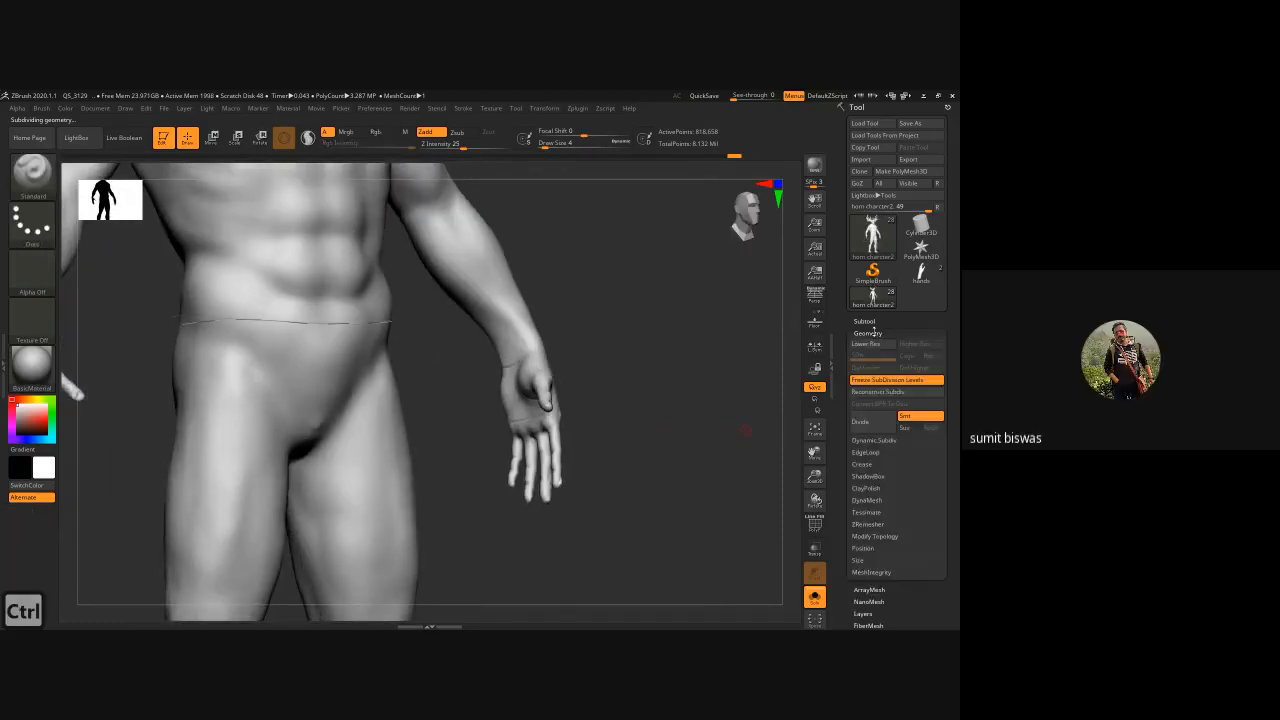
pyautogui.keyDown('ctrl'); pyautogui.moveTo(682, 440); pyautogui.dragTo(675, 480, button='right'); pyautogui.keyUp('ctrl')
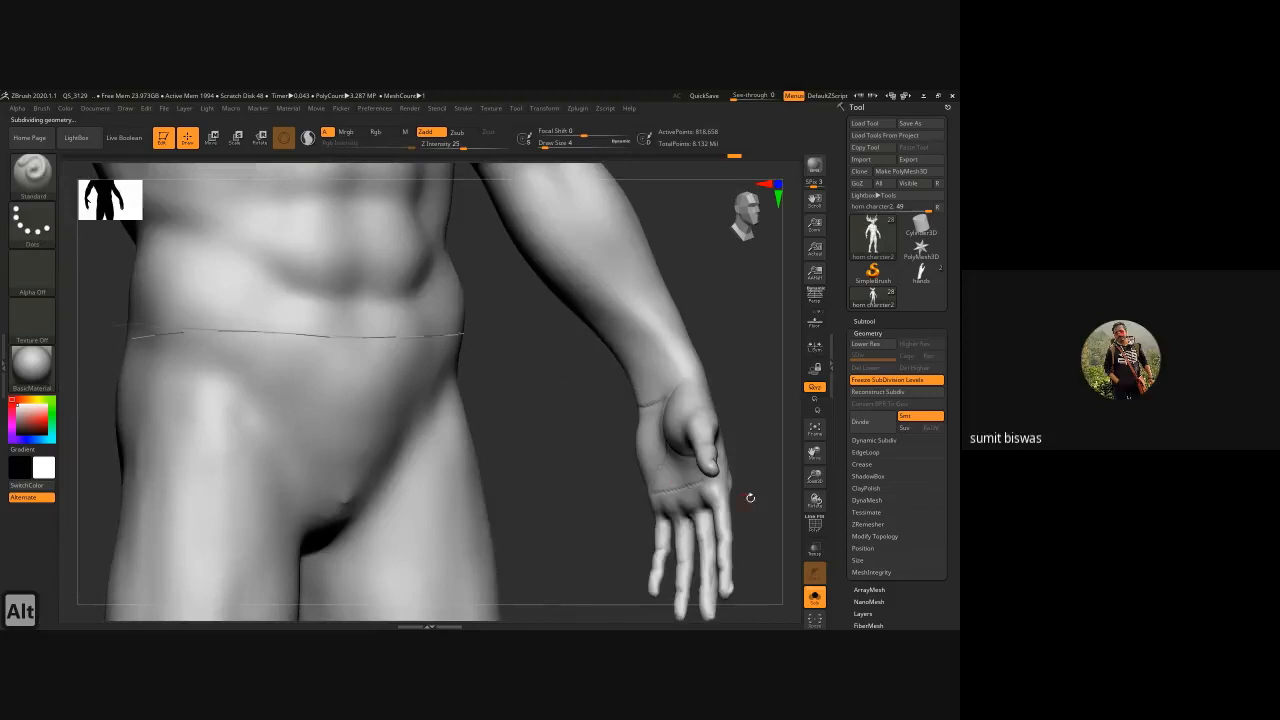
# - Isolate both hands from the rest of the body and focus on the base of the fingers
pyautogui.keyDown('alt'); pyautogui.moveTo(750, 497); pyautogui.dragTo(720, 514, button='right'); pyautogui.keyUp('alt')
pyautogui.keyDown('ctrl'); pyautogui.keyDown('shift'); pyautogui.moveTo(707, 551); pyautogui.dragTo(513, 269); pyautogui.keyUp('shift'); pyautogui.keyUp('ctrl')
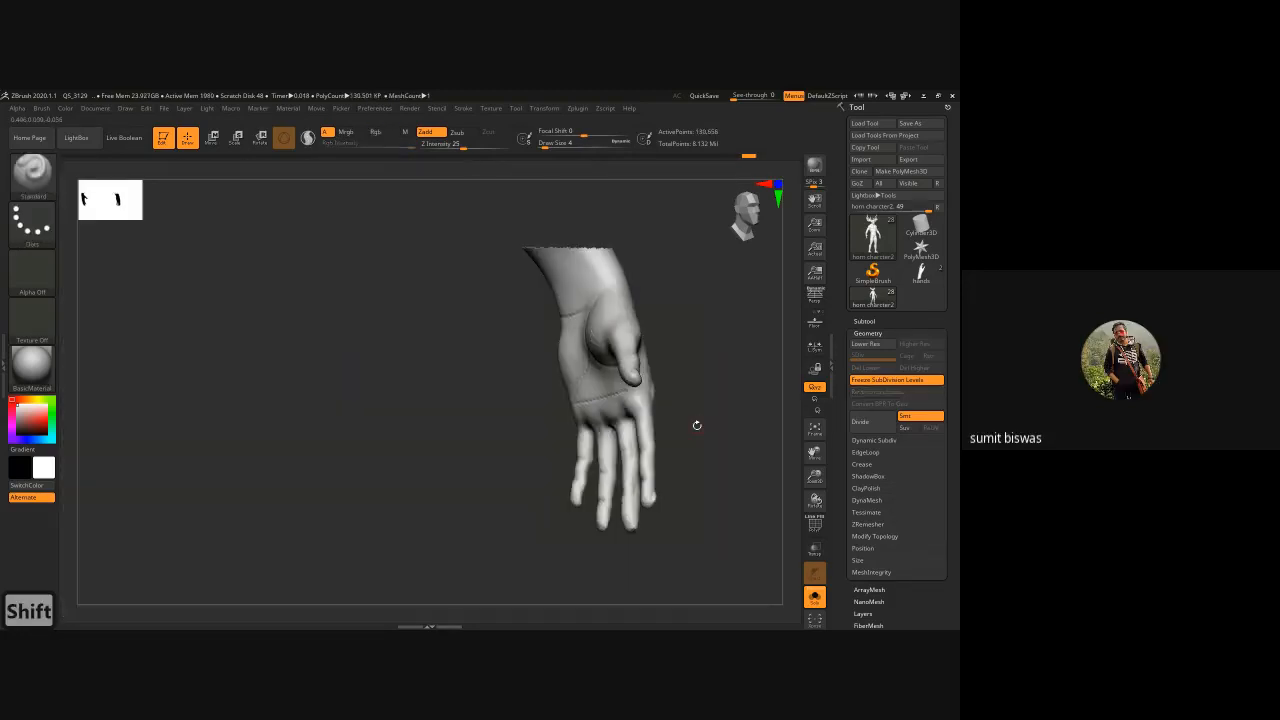
pyautogui.press('f')
pyautogui.moveTo(557, 417); pyautogui.dragTo(665, 500, button='right')
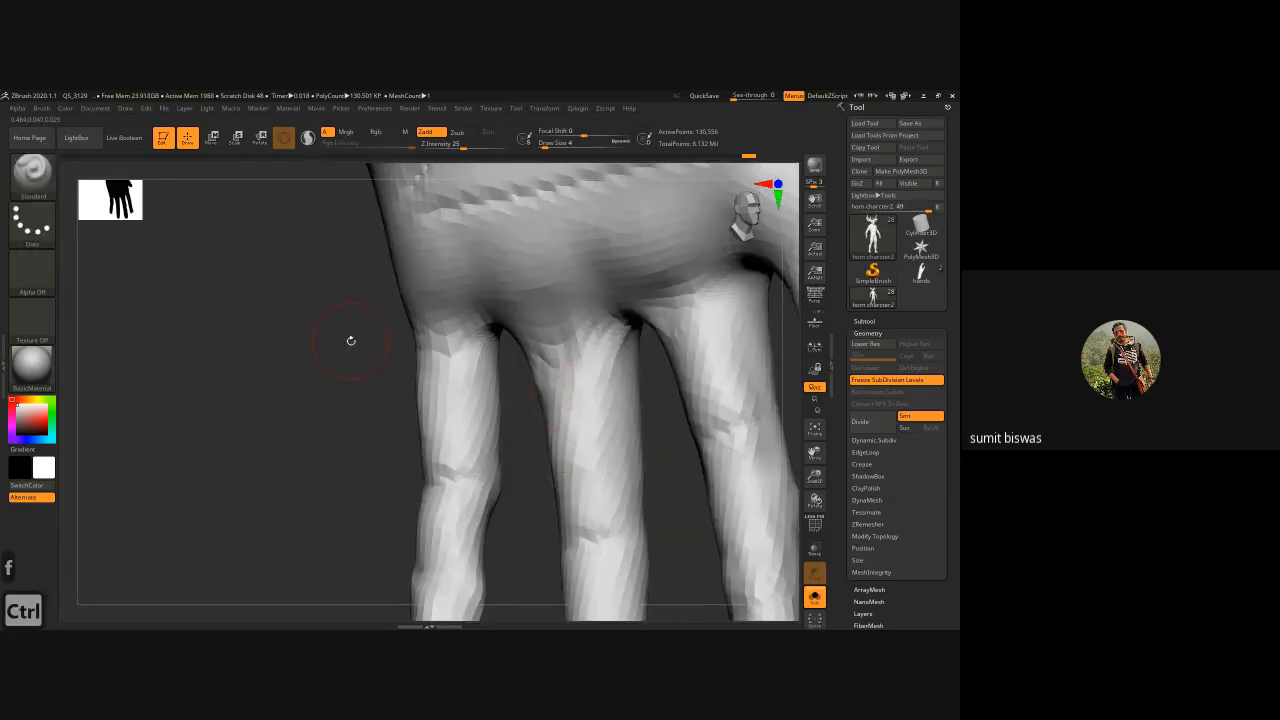
# - Check the wireframe between the fingers and smooth the surface where they join the palm
pyautogui.press('ctrl')
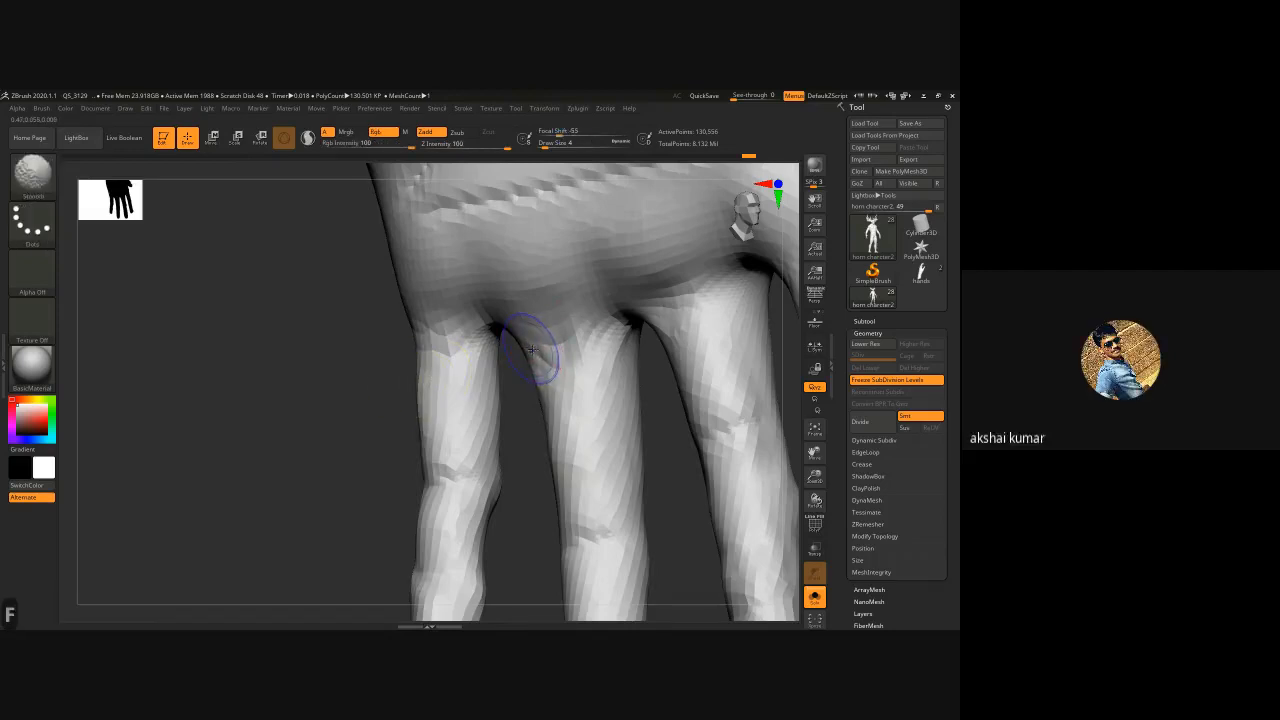
pyautogui.hotkey('shift', 'f')
pyautogui.hotkey('shift', 'f')
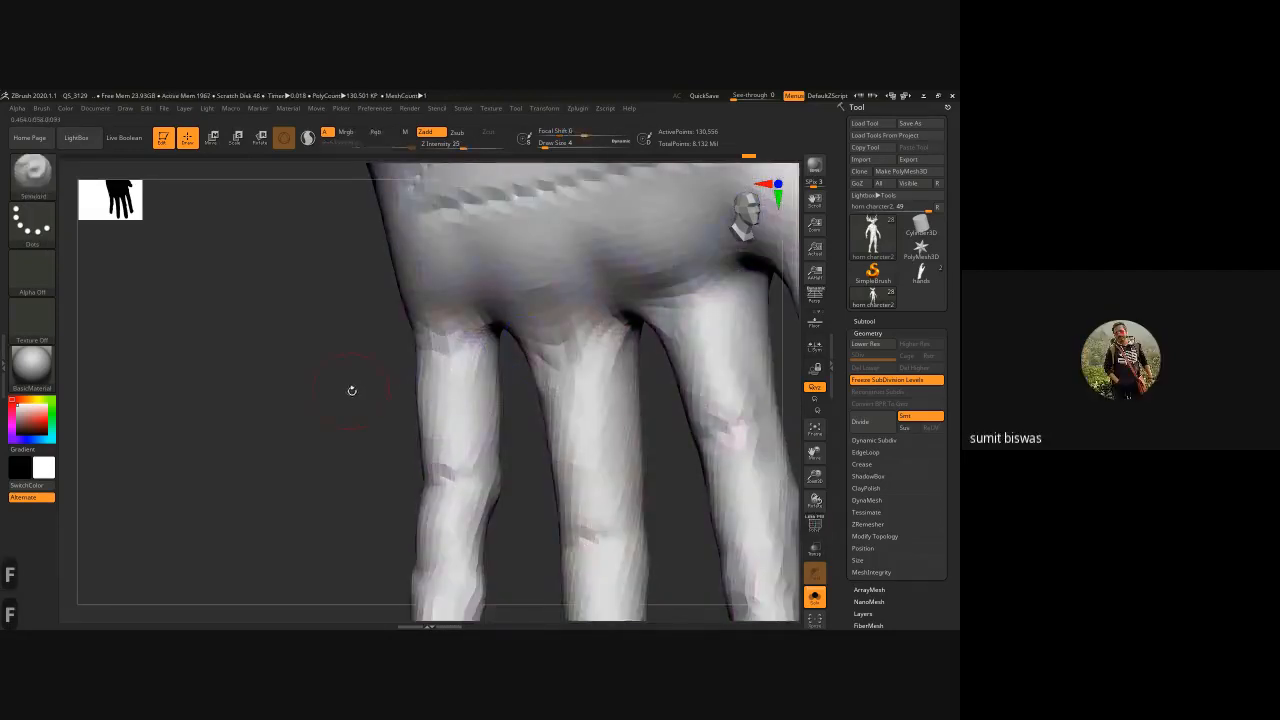
pyautogui.moveTo(351, 391); pyautogui.dragTo(481, 340)
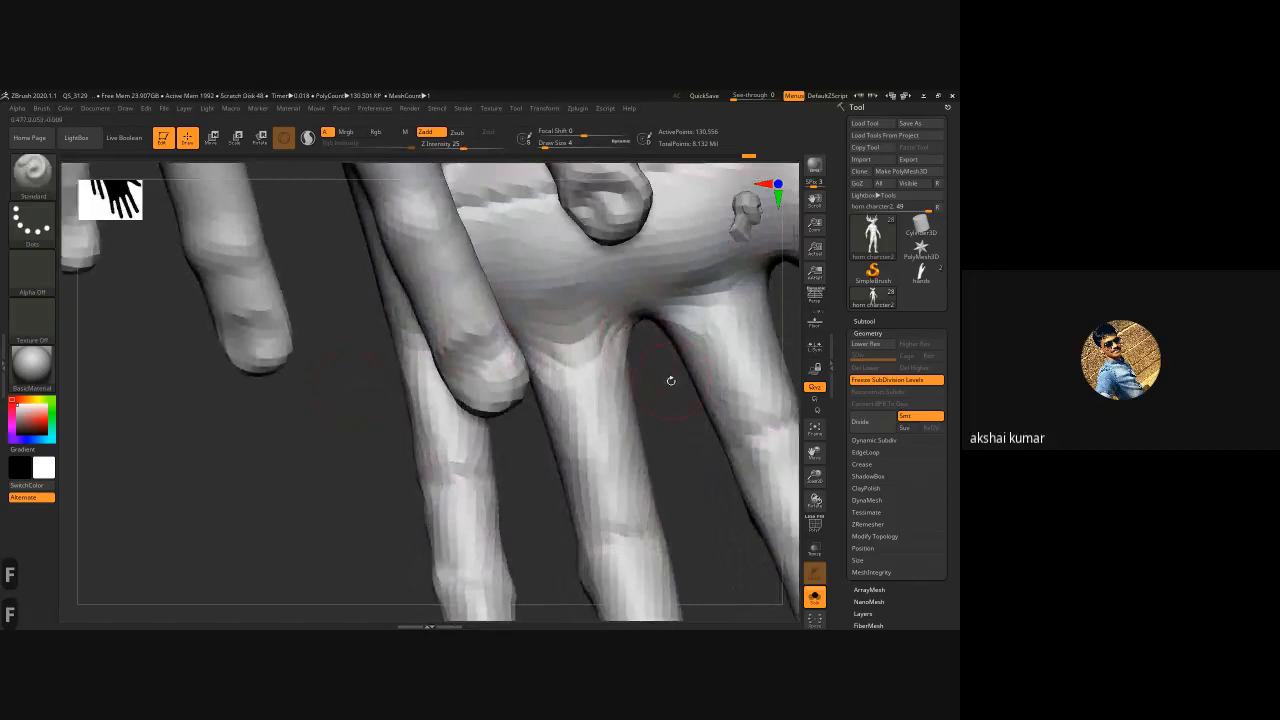
pyautogui.moveTo(671, 380); pyautogui.dragTo(585, 333)
pyautogui.press('shift')
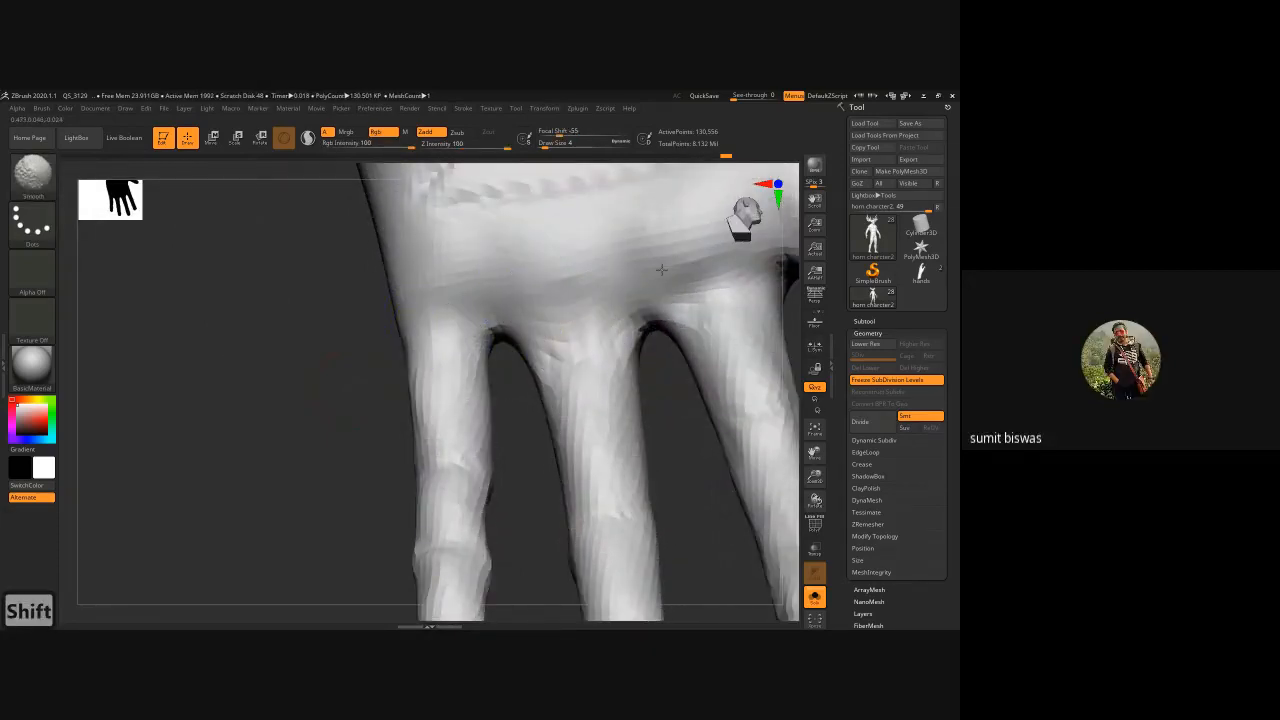
# - Carve creases across the bases of the little and ring fingers on the palm side with the DamStandard brush
pyautogui.press('b')
pyautogui.press('d')
pyautogui.press('s')
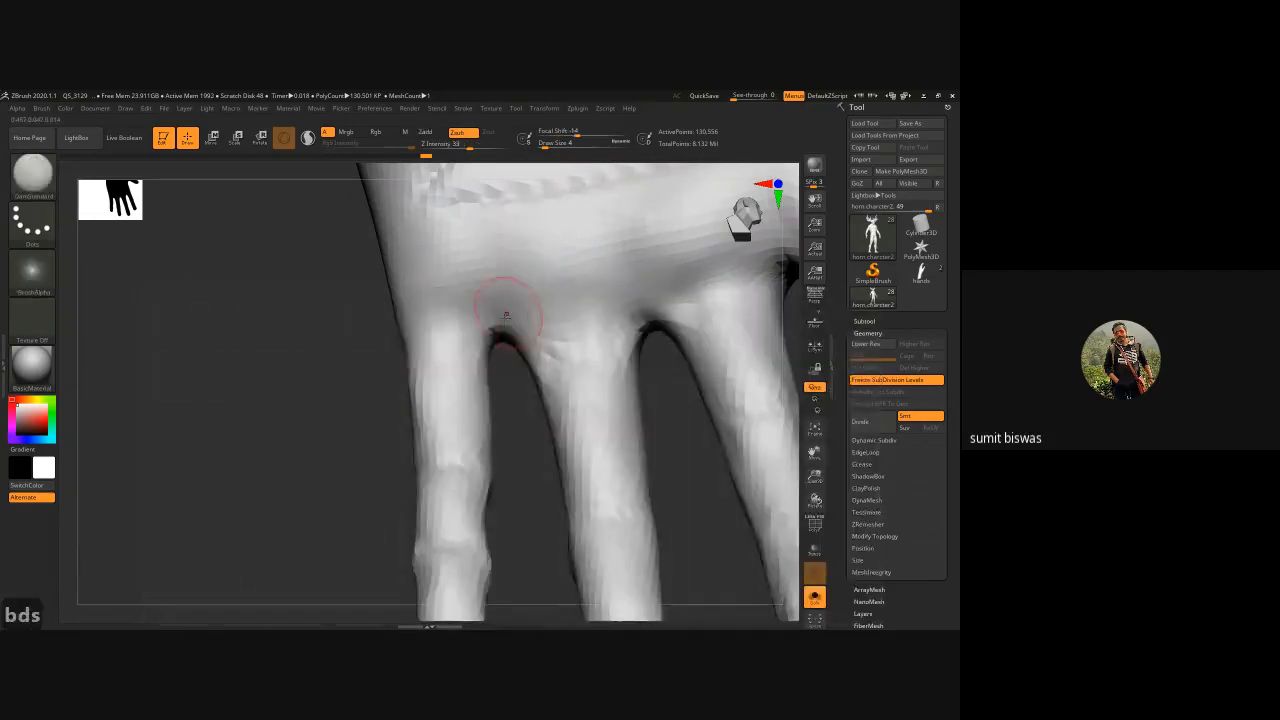
pyautogui.moveTo(362, 342)
pyautogui.mouseDown()
pyautogui.moveTo(383, 346)
pyautogui.moveTo(410, 385)
pyautogui.mouseUp()
pyautogui.moveTo(468, 325); pyautogui.dragTo(431, 342)
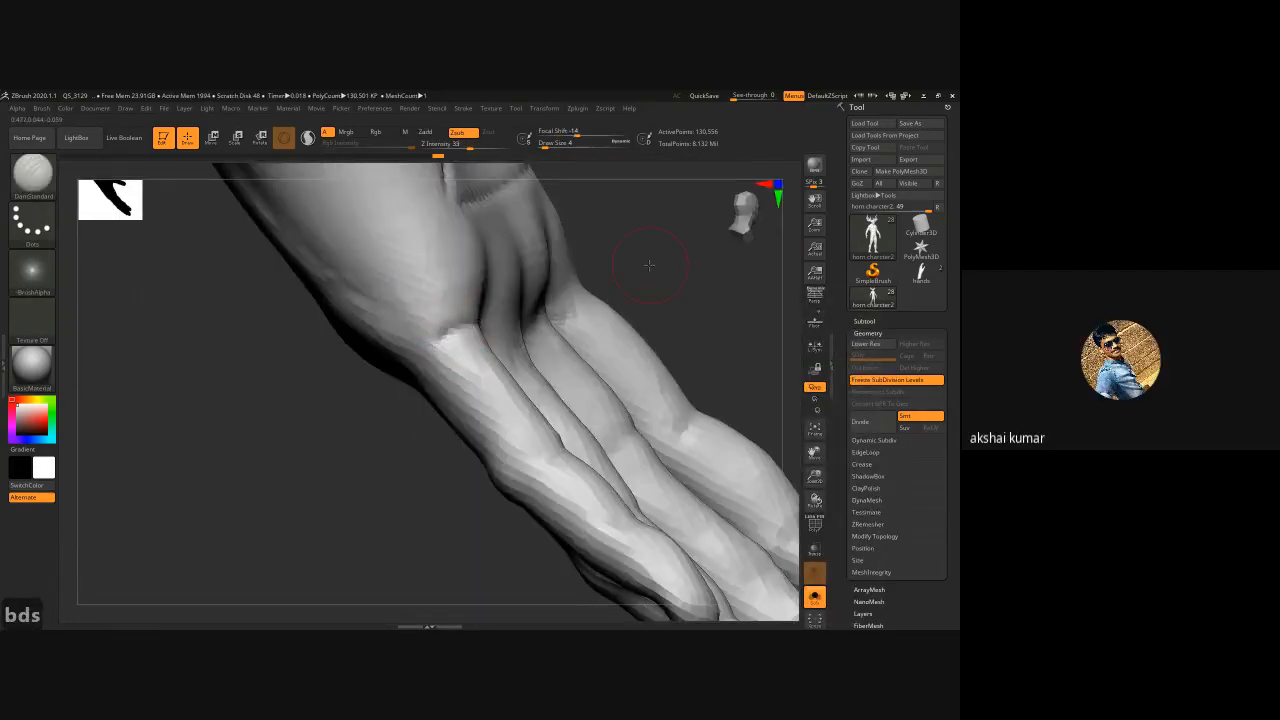
pyautogui.moveTo(651, 263); pyautogui.dragTo(592, 265)
pyautogui.moveTo(498, 328); pyautogui.dragTo(484, 323)
pyautogui.moveTo(626, 305)
pyautogui.mouseDown()
pyautogui.moveTo(643, 307)
pyautogui.moveTo(556, 328)
pyautogui.moveTo(643, 315)
pyautogui.moveTo(572, 315)
pyautogui.moveTo(630, 305)
pyautogui.mouseUp()
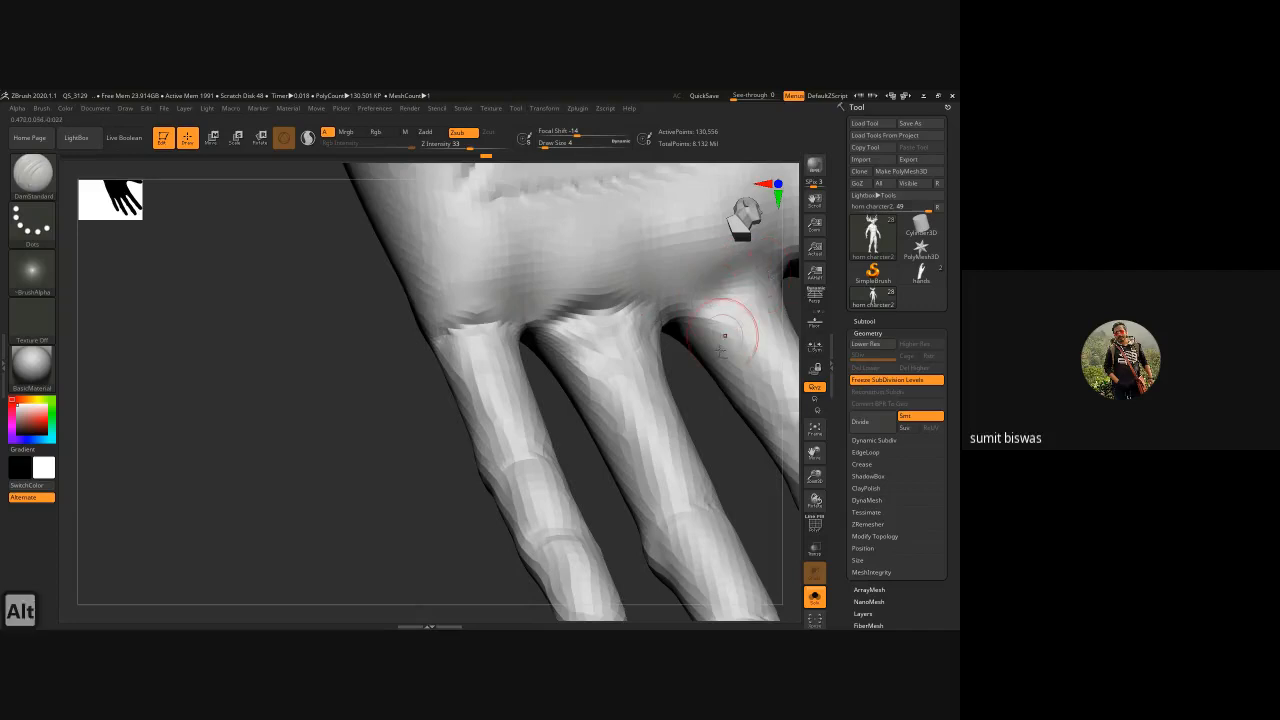
# - Carve matching creases where the middle and index fingers meet the palm
pyautogui.keyDown('alt'); pyautogui.moveTo(703, 380); pyautogui.dragTo(560, 310); pyautogui.keyUp('alt')
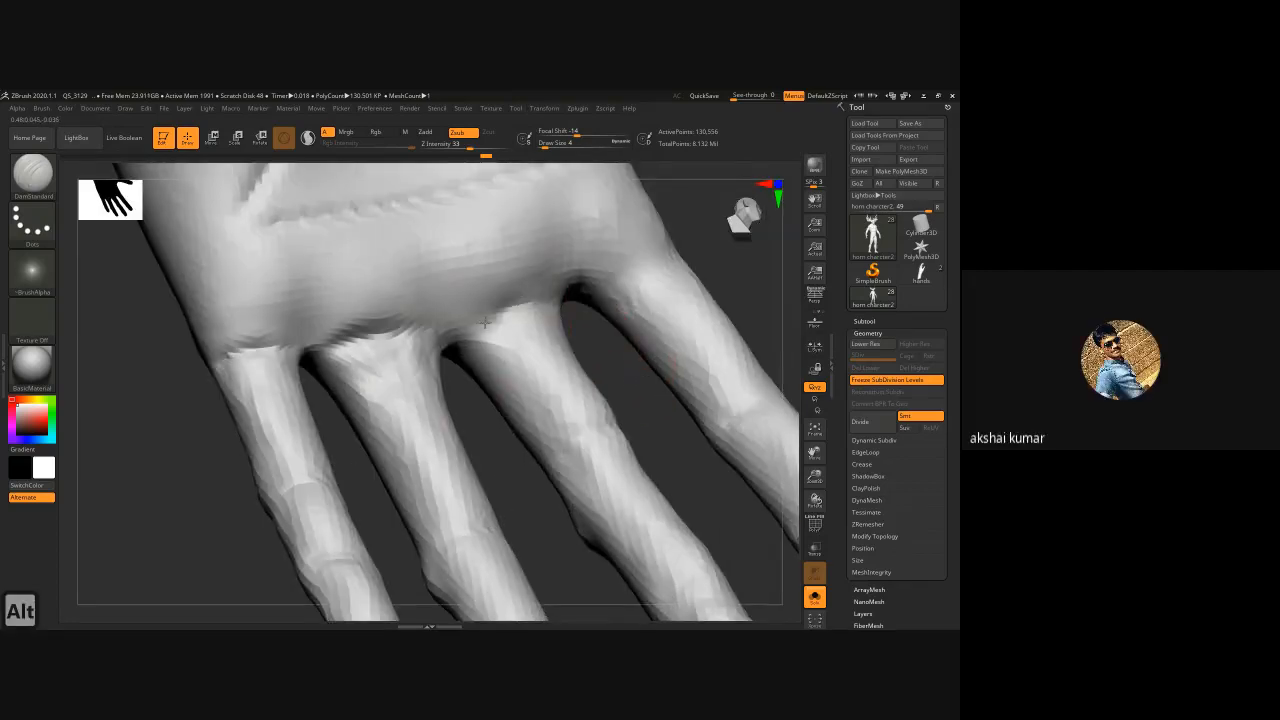
pyautogui.moveTo(480, 330)
pyautogui.mouseDown()
pyautogui.moveTo(520, 314)
pyautogui.moveTo(500, 305)
pyautogui.moveTo(514, 314)
pyautogui.mouseUp()
pyautogui.moveTo(728, 314)
pyautogui.mouseDown()
pyautogui.moveTo(644, 263)
pyautogui.moveTo(646, 277)
pyautogui.moveTo(636, 259)
pyautogui.mouseUp()
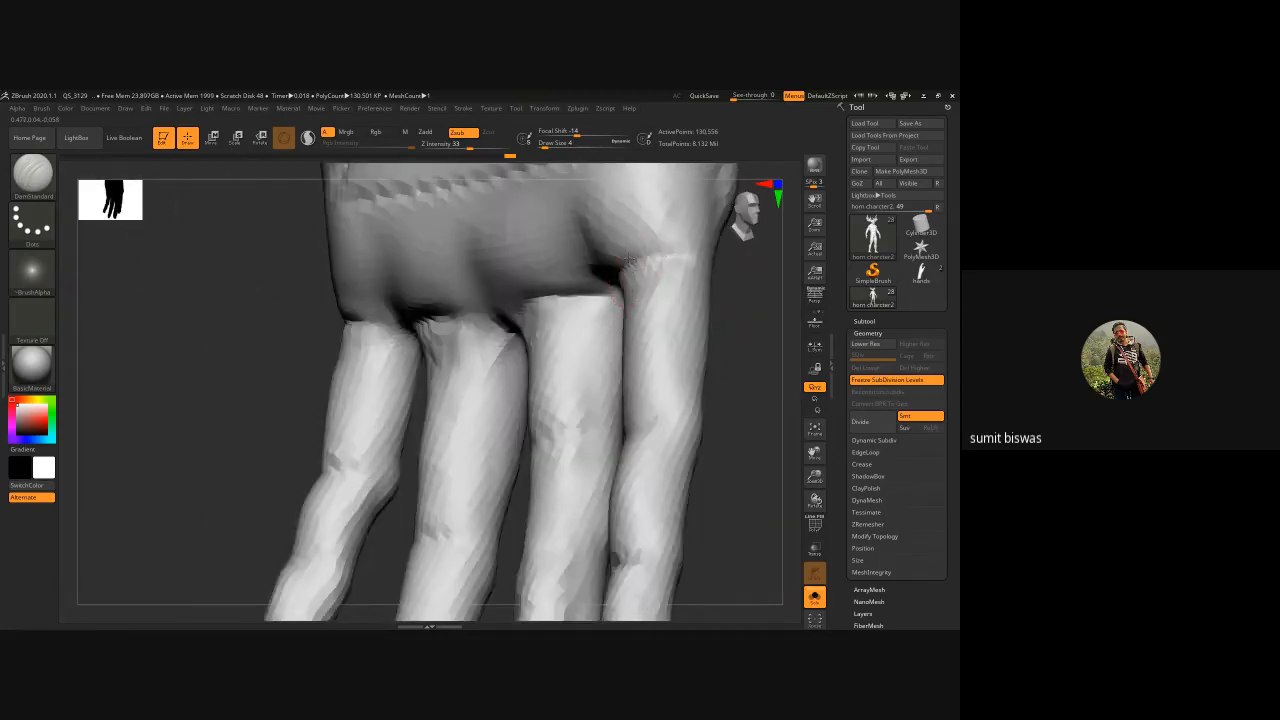
pyautogui.press('shift')
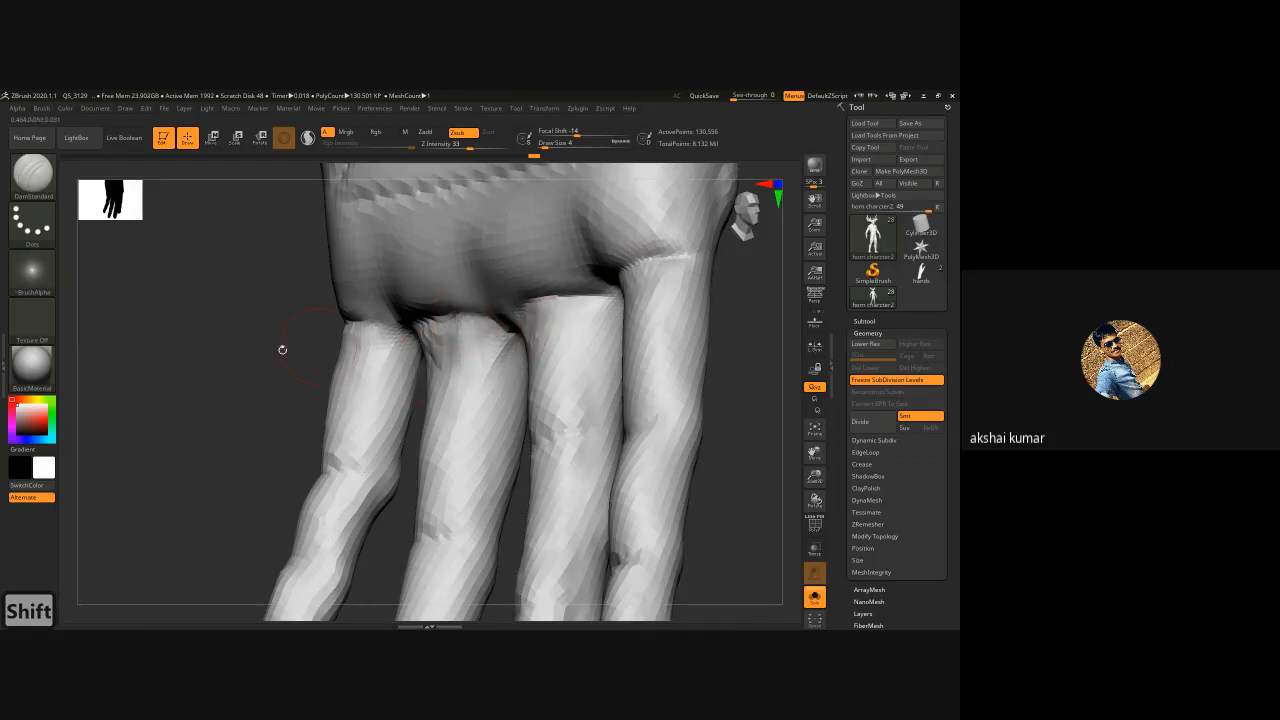
pyautogui.moveTo(283, 349); pyautogui.dragTo(303, 346)
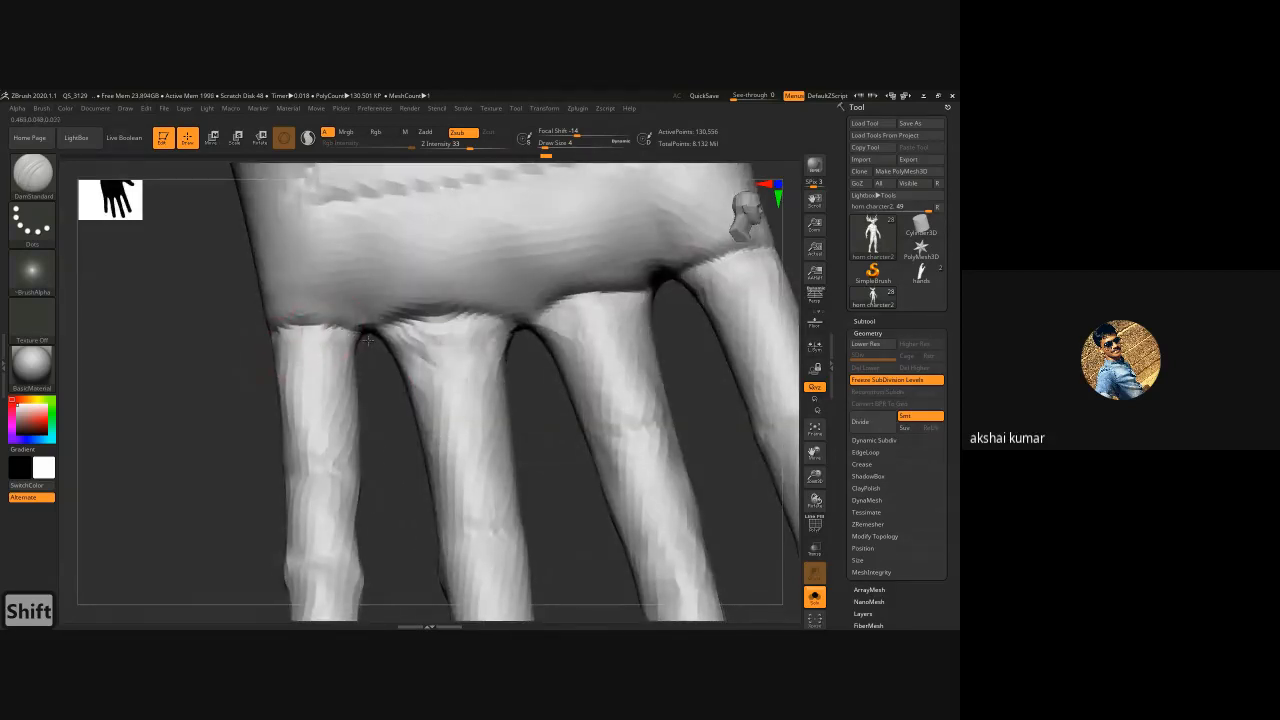
# - Examine the creased finger bases from the palm and the back of the hand, with the polyframe displayed
pyautogui.keyDown('ctrl'); pyautogui.moveTo(600, 386); pyautogui.dragTo(513, 388, button='right'); pyautogui.keyUp('ctrl')
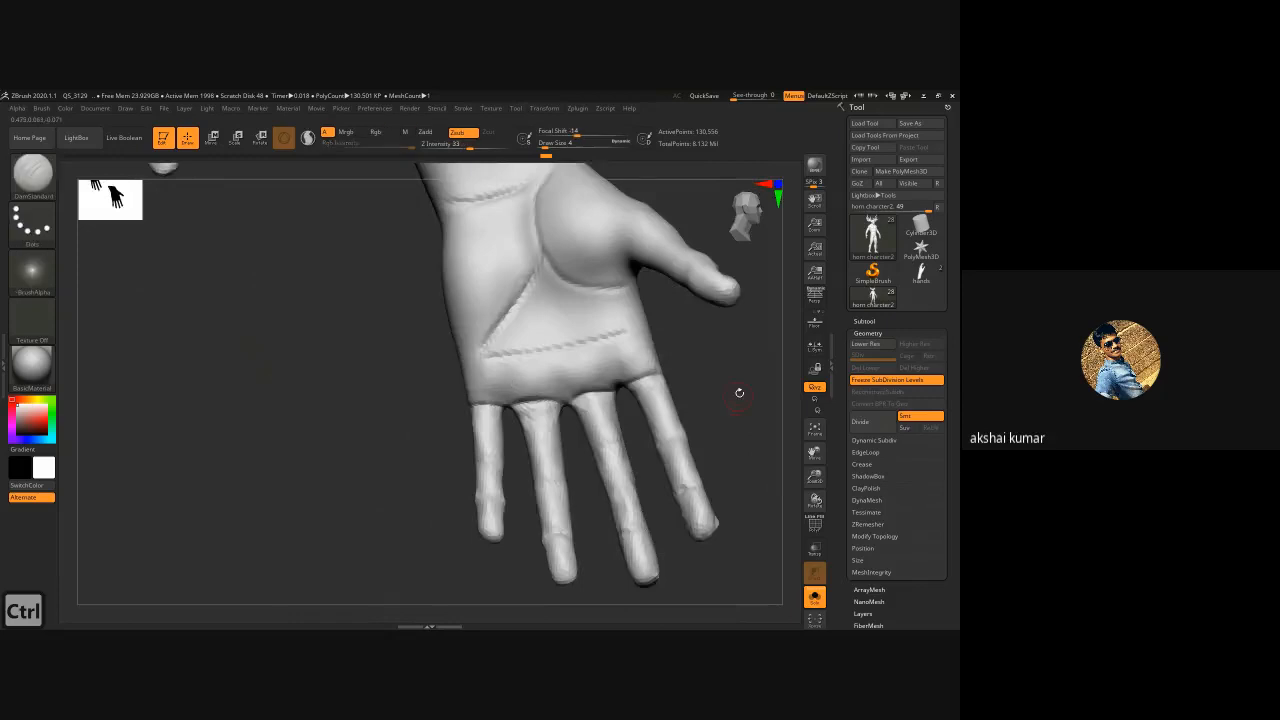
pyautogui.moveTo(737, 391)
pyautogui.mouseDown()
pyautogui.moveTo(680, 363)
pyautogui.moveTo(694, 343)
pyautogui.moveTo(690, 408)
pyautogui.mouseUp()
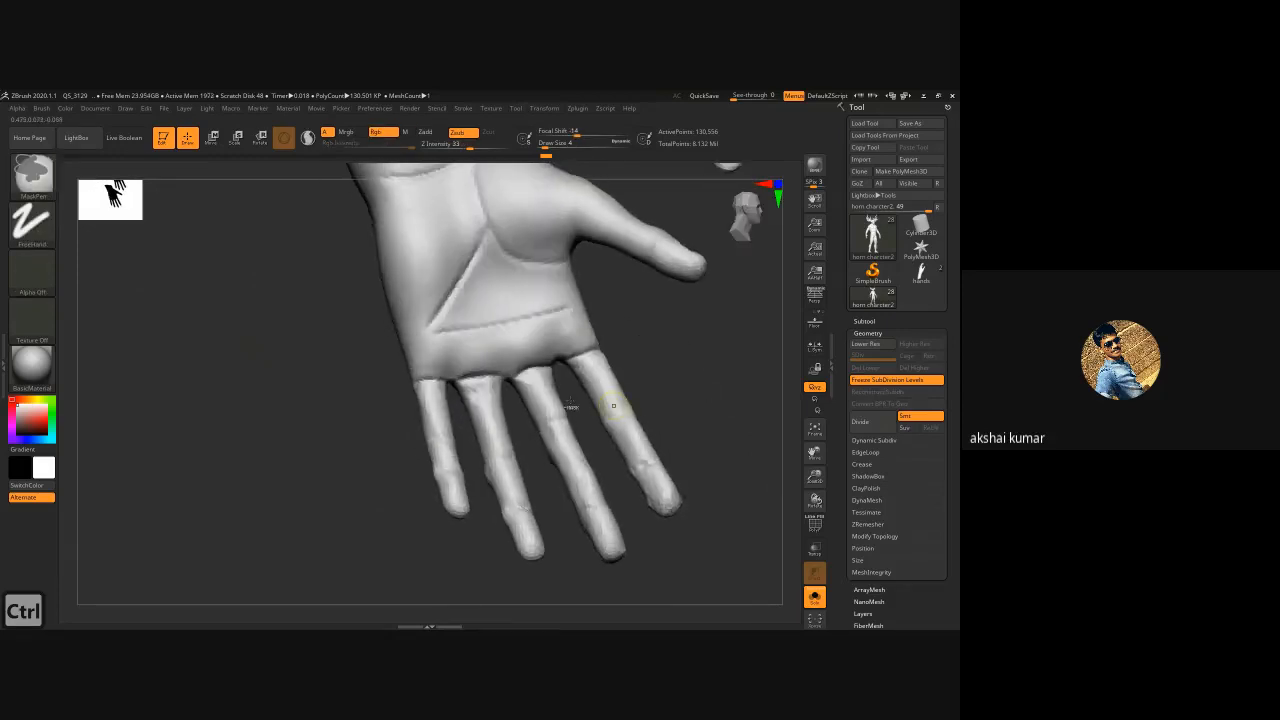
pyautogui.keyDown('ctrl'); pyautogui.moveTo(471, 373); pyautogui.dragTo(514, 486, button='right'); pyautogui.keyUp('ctrl')
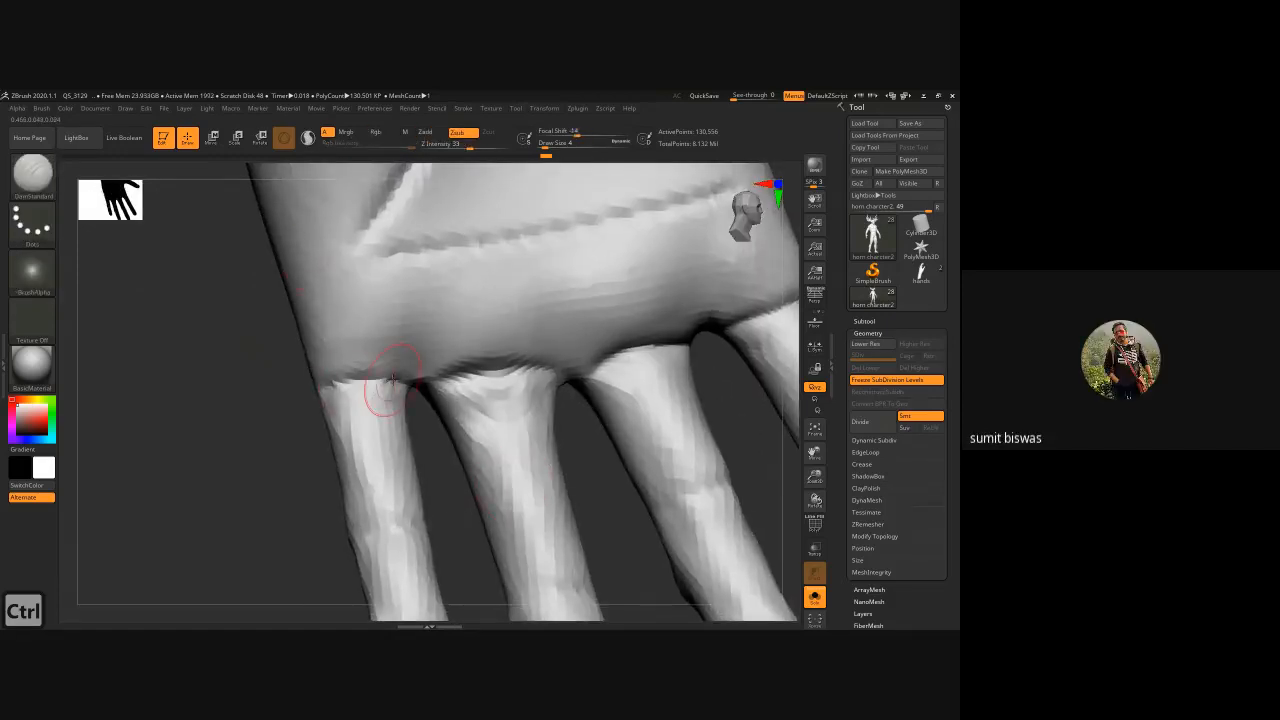
pyautogui.keyDown('ctrl'); pyautogui.moveTo(514, 403); pyautogui.dragTo(257, 351, button='right'); pyautogui.keyUp('ctrl')
pyautogui.moveTo(742, 457); pyautogui.dragTo(597, 415)
pyautogui.keyDown('ctrl'); pyautogui.moveTo(509, 363); pyautogui.dragTo(560, 420, button='right'); pyautogui.keyUp('ctrl')
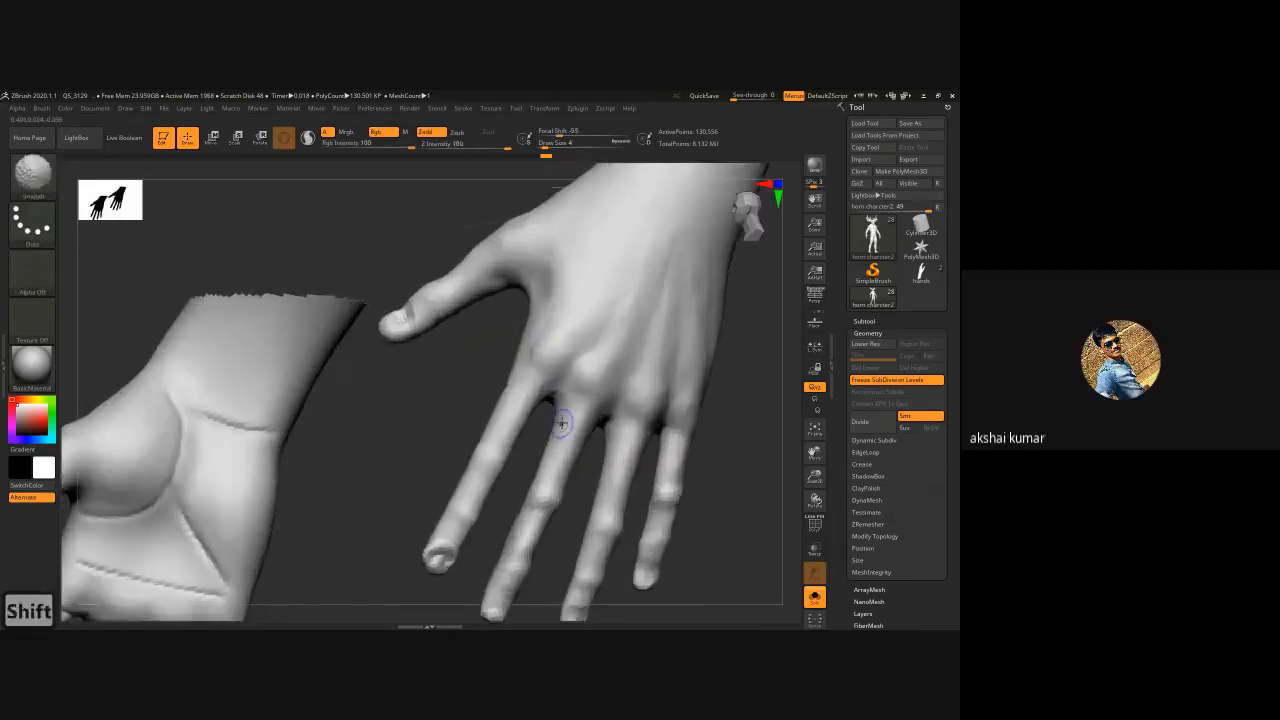
pyautogui.hotkey('shift', 'f')
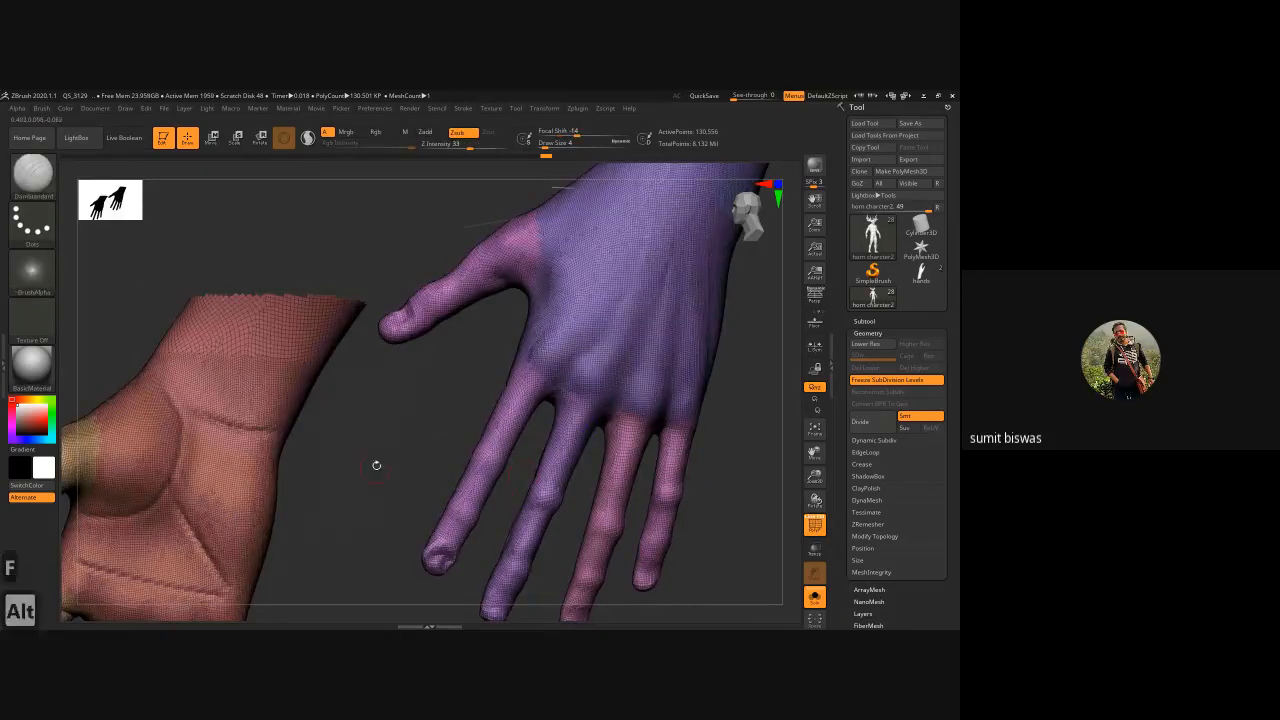
pyautogui.keyDown('alt'); pyautogui.moveTo(376, 465); pyautogui.dragTo(541, 413); pyautogui.keyUp('alt')
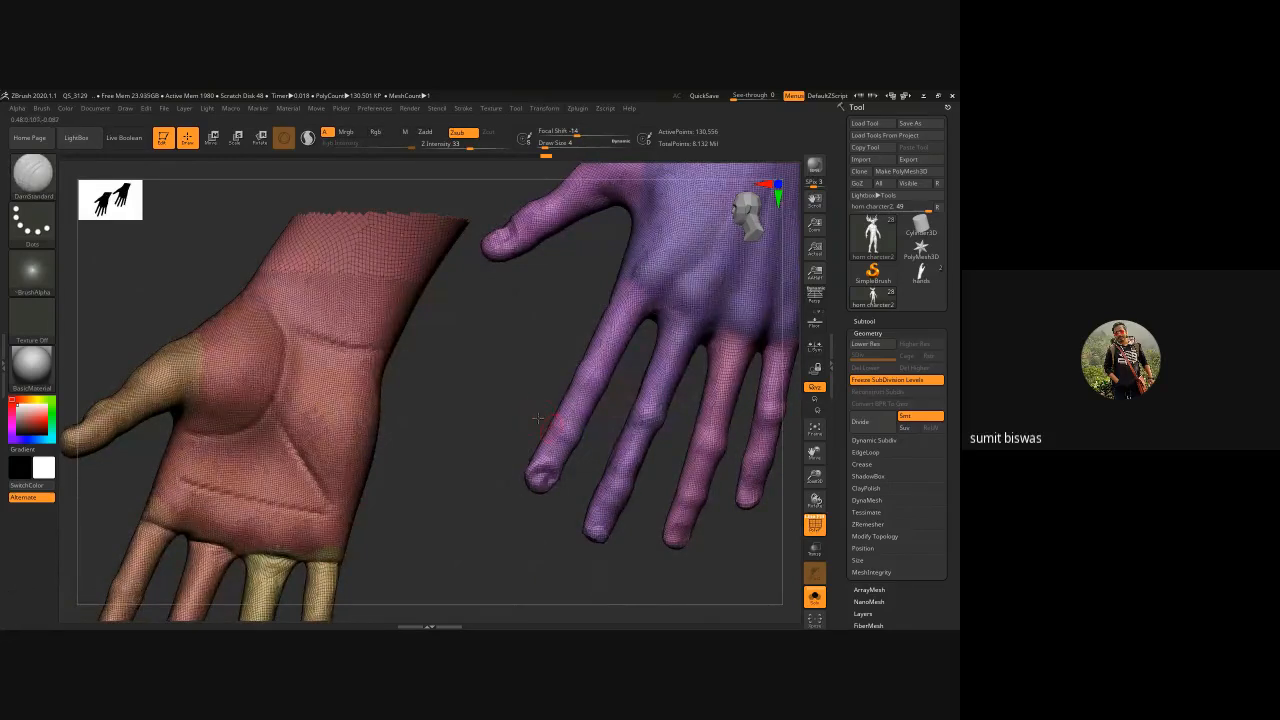
# - Collapse the Geometry settings and unhide the rest of the character's body
pyautogui.click(866, 333)
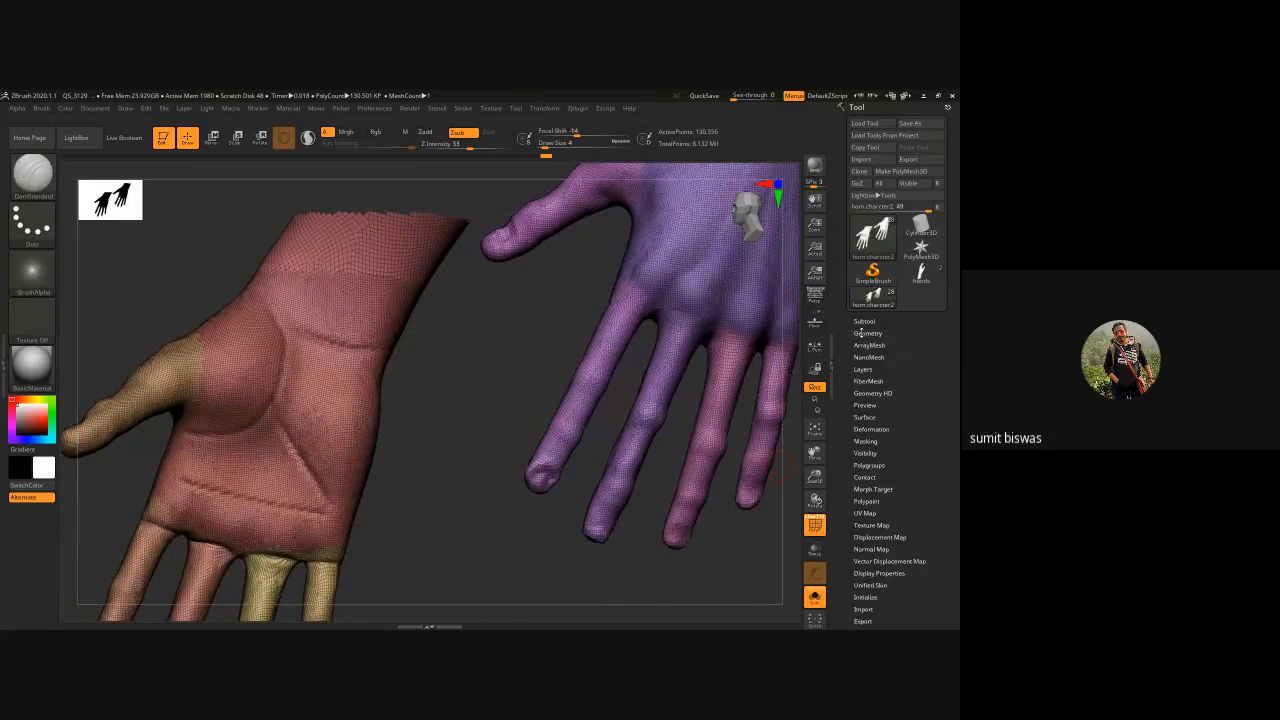
pyautogui.hotkey('ctrl', 'shift')
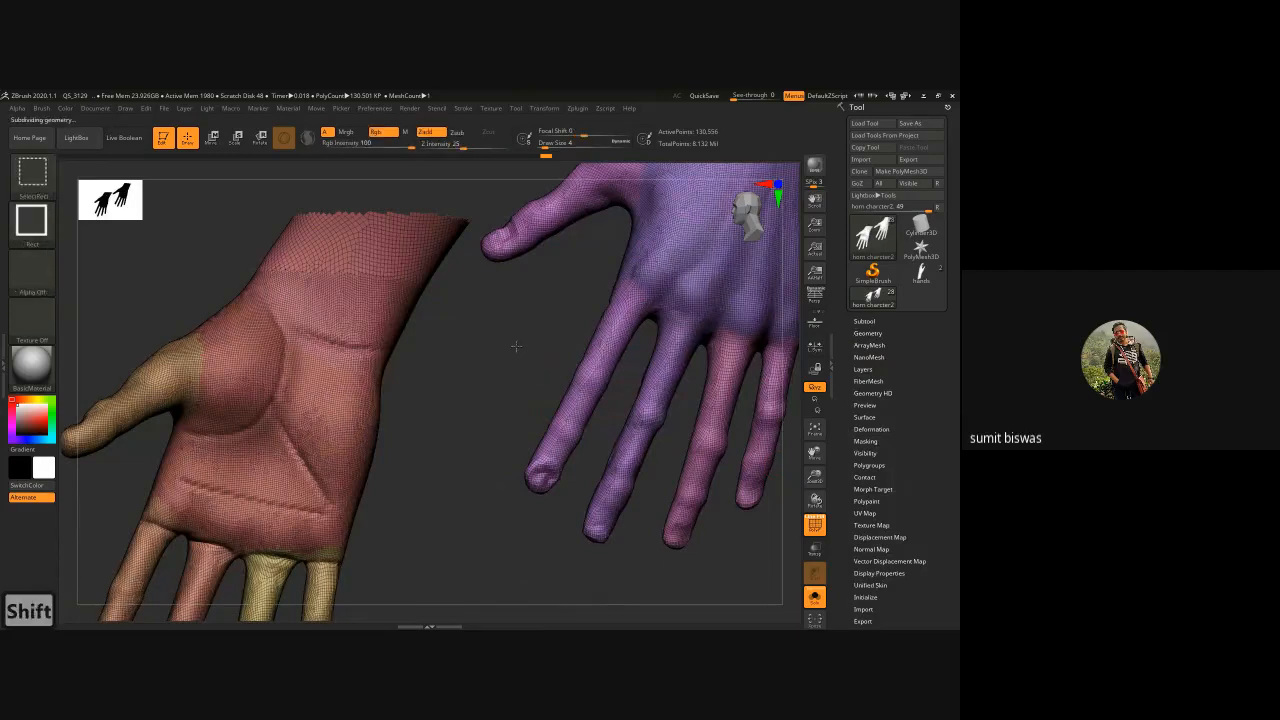
pyautogui.keyDown('ctrl'); pyautogui.keyDown('shift'); pyautogui.moveTo(481, 334); pyautogui.dragTo(494, 363); pyautogui.keyUp('shift'); pyautogui.keyUp('ctrl')
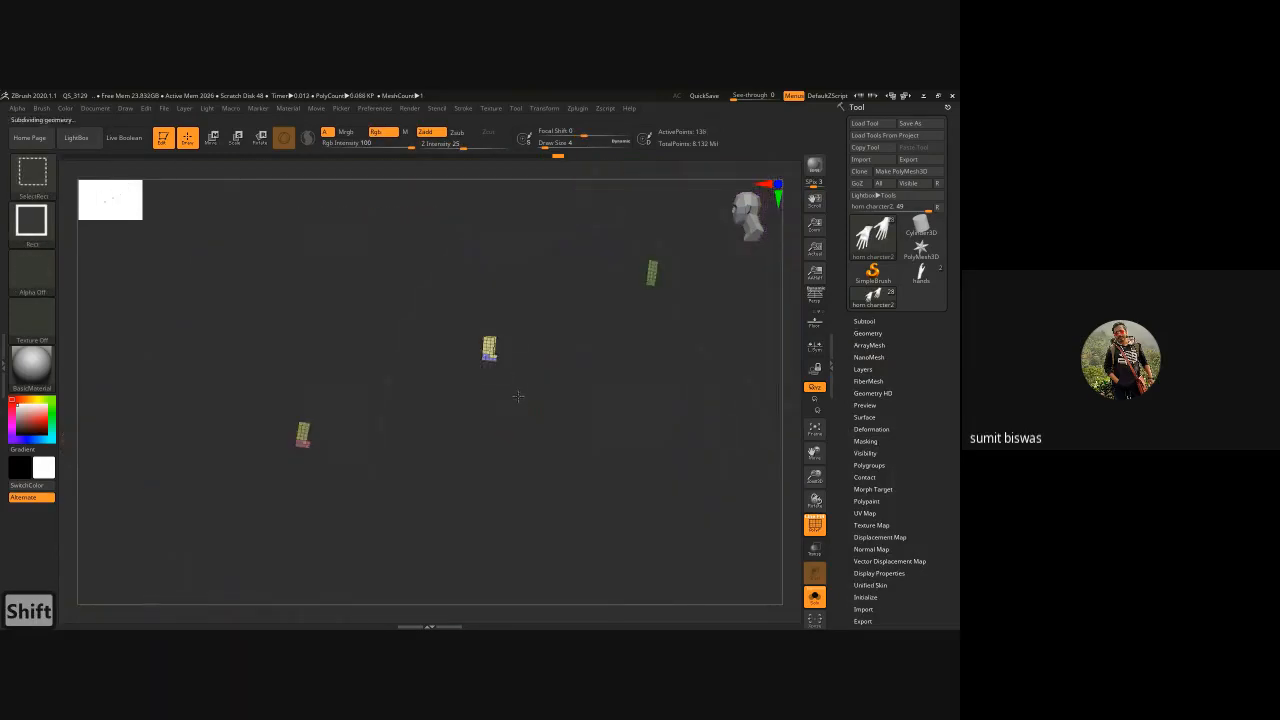
pyautogui.keyDown('ctrl'); pyautogui.keyDown('shift'); pyautogui.click(517, 397); pyautogui.keyUp('shift'); pyautogui.keyUp('ctrl')
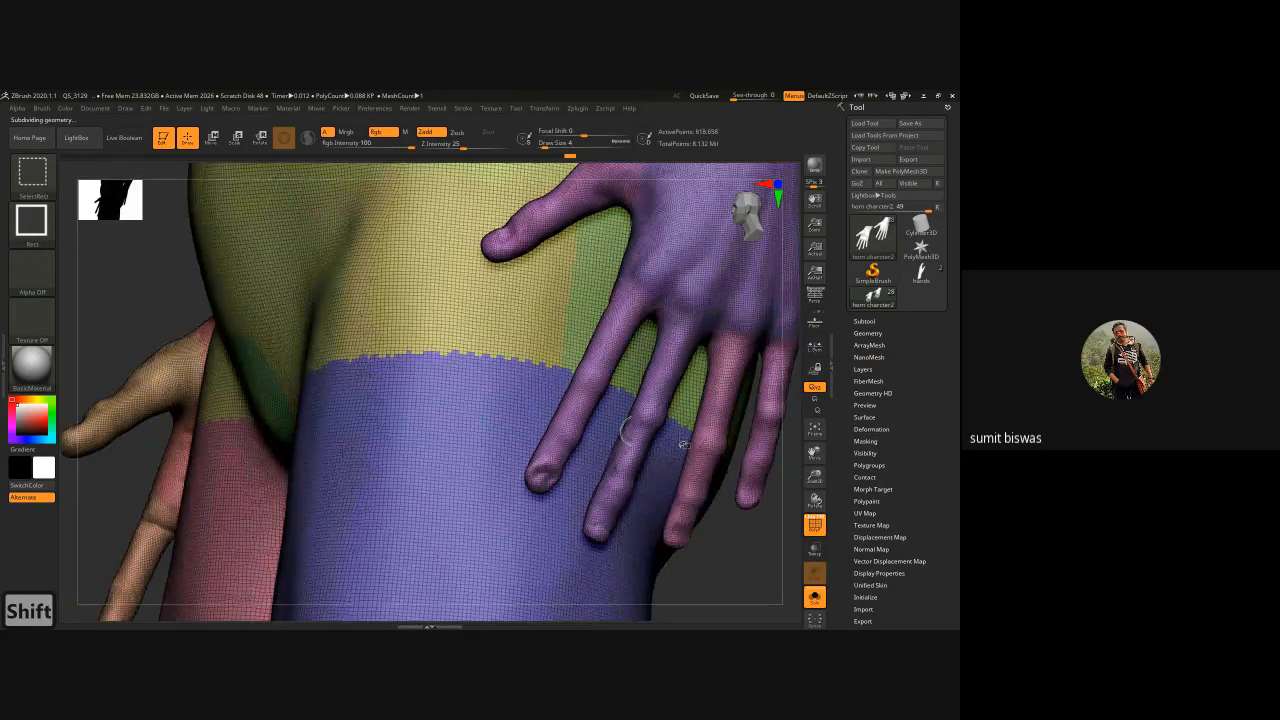
# - Remesh the character's whole body with ZRemesher, keeping Freeze SubDivision Levels enabled
pyautogui.keyDown('shift'); pyautogui.moveTo(684, 445); pyautogui.dragTo(692, 446, button='right'); pyautogui.keyUp('shift')
pyautogui.press('f')
pyautogui.keyDown('alt'); pyautogui.moveTo(463, 190); pyautogui.dragTo(453, 268, button='right'); pyautogui.keyUp('alt')
pyautogui.keyDown('ctrl'); pyautogui.moveTo(453, 268); pyautogui.dragTo(438, 390, button='right'); pyautogui.keyUp('ctrl')
pyautogui.click(866, 321)
pyautogui.click(866, 321)
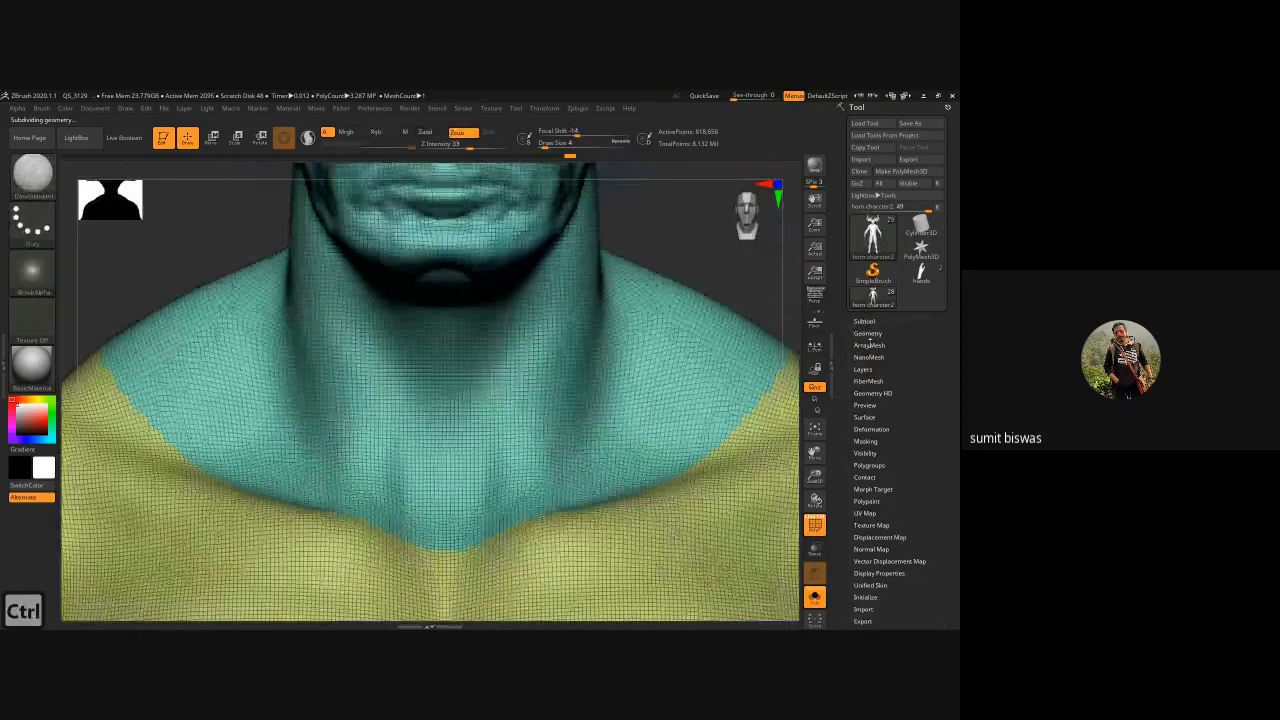
pyautogui.click(868, 333)
pyautogui.click(868, 524)
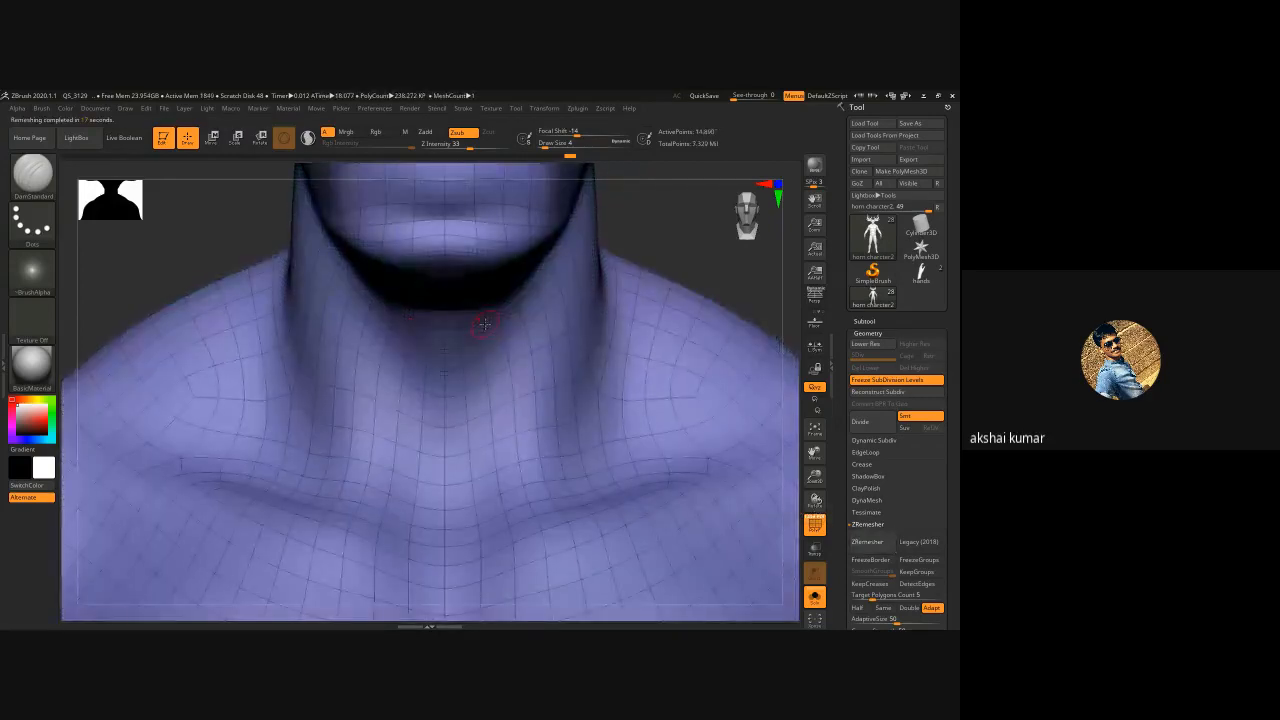
# - Examine the remeshed polygon flow over the face, torso and hand
pyautogui.keyDown('ctrl'); pyautogui.moveTo(551, 391); pyautogui.dragTo(434, 366, button='right'); pyautogui.keyUp('ctrl')
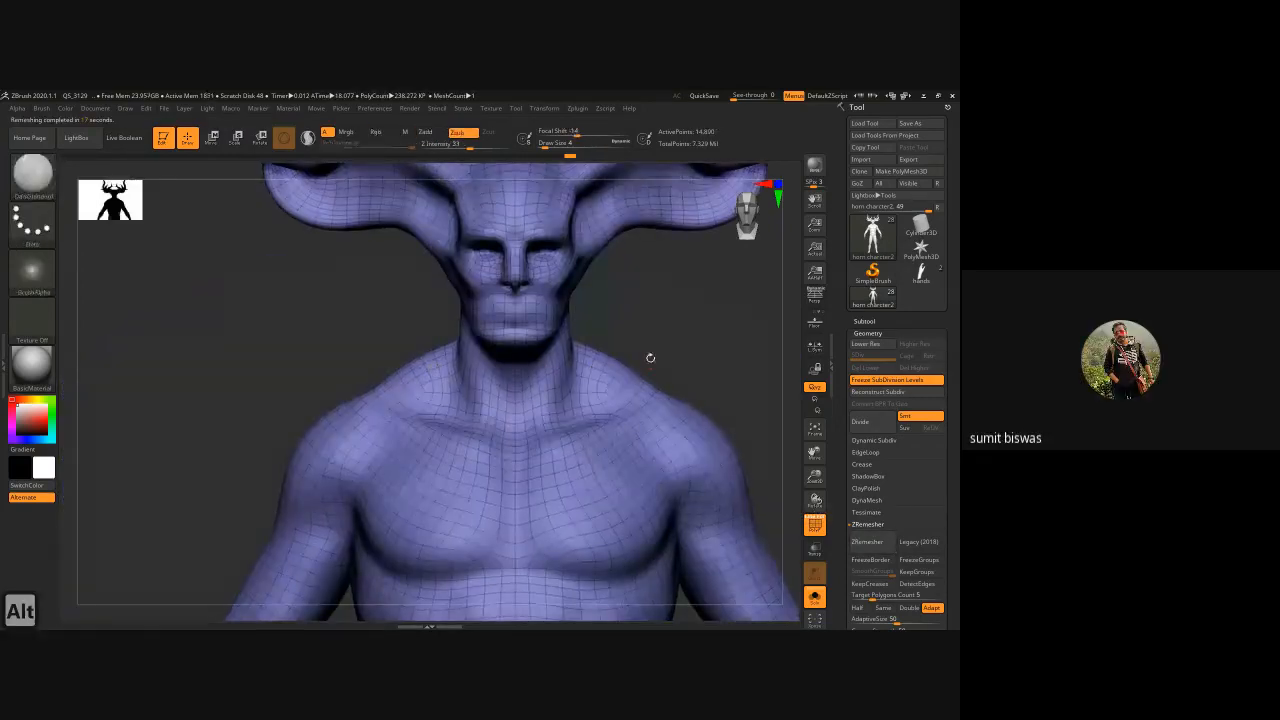
pyautogui.keyDown('alt'); pyautogui.moveTo(650, 357); pyautogui.dragTo(606, 300, button='right'); pyautogui.keyUp('alt')
pyautogui.hotkey('shift', 'f')
pyautogui.hotkey('shift', 'f')
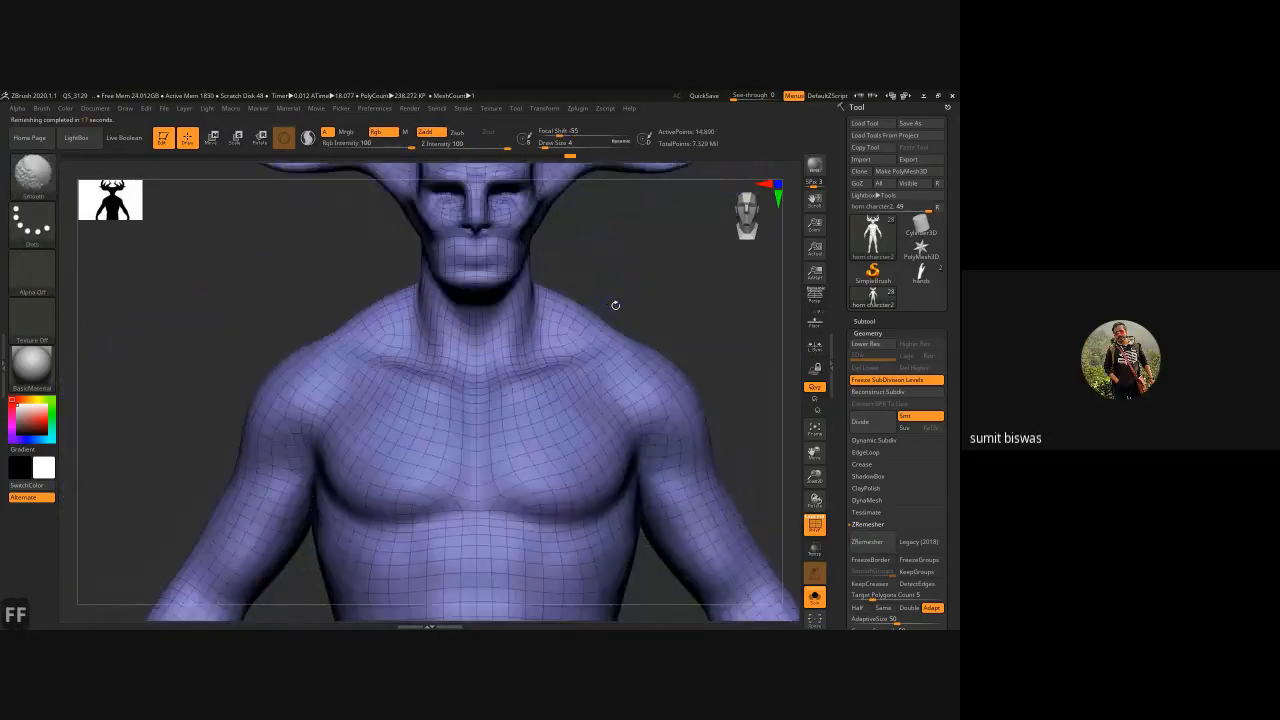
pyautogui.moveTo(711, 366)
pyautogui.keyDown('alt'); pyautogui.mouseDown(button='right')
pyautogui.moveTo(568, 248)
pyautogui.moveTo(679, 385)
pyautogui.moveTo(654, 269)
pyautogui.mouseUp(button='right'); pyautogui.keyUp('alt')
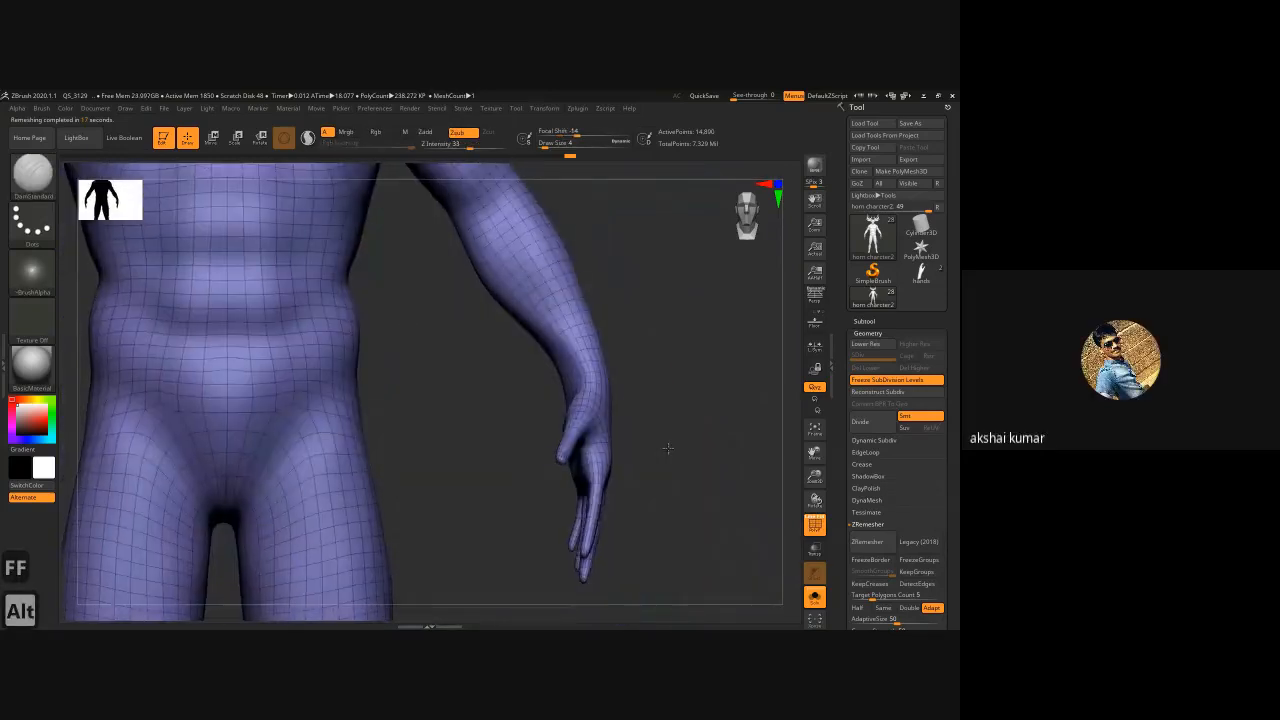
pyautogui.moveTo(668, 448); pyautogui.dragTo(737, 383, button='right')
# - Toggle Solo mode off and on, and examine the new topology along the arm down to the wrist
pyautogui.click(815, 596)
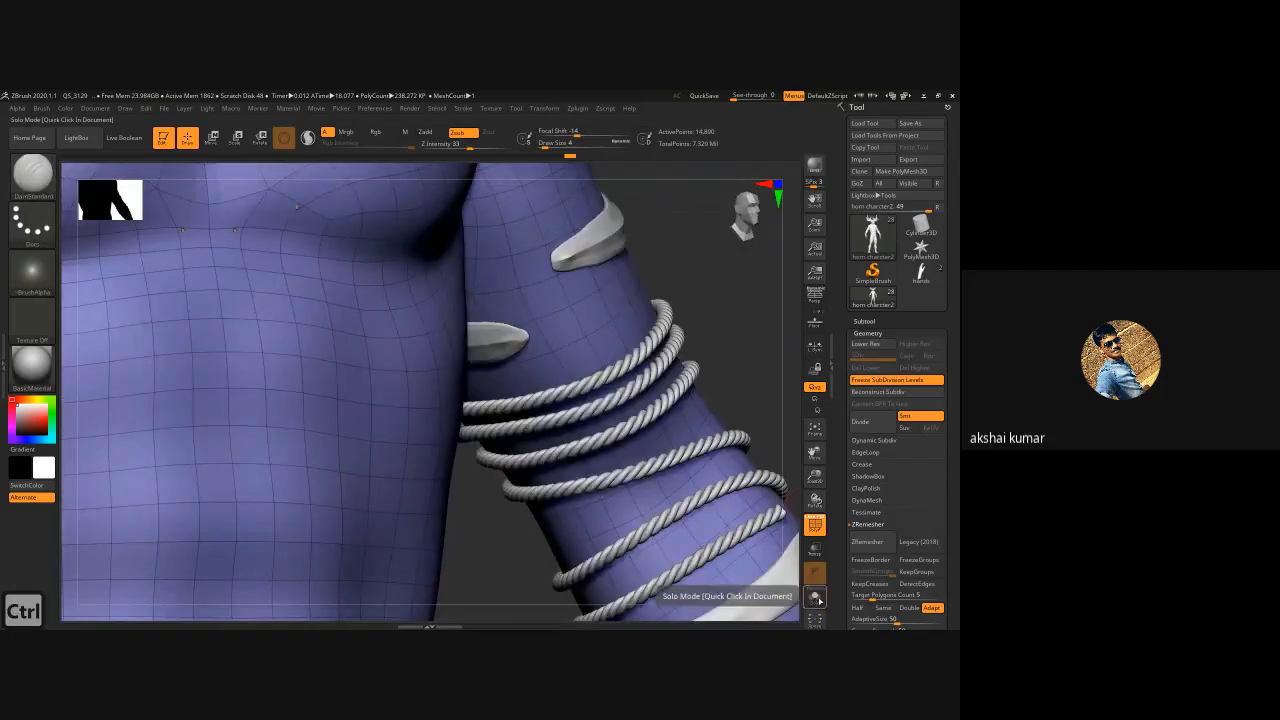
pyautogui.click(815, 596)
pyautogui.keyDown('alt'); pyautogui.moveTo(740, 435); pyautogui.dragTo(518, 192, button='right'); pyautogui.keyUp('alt')
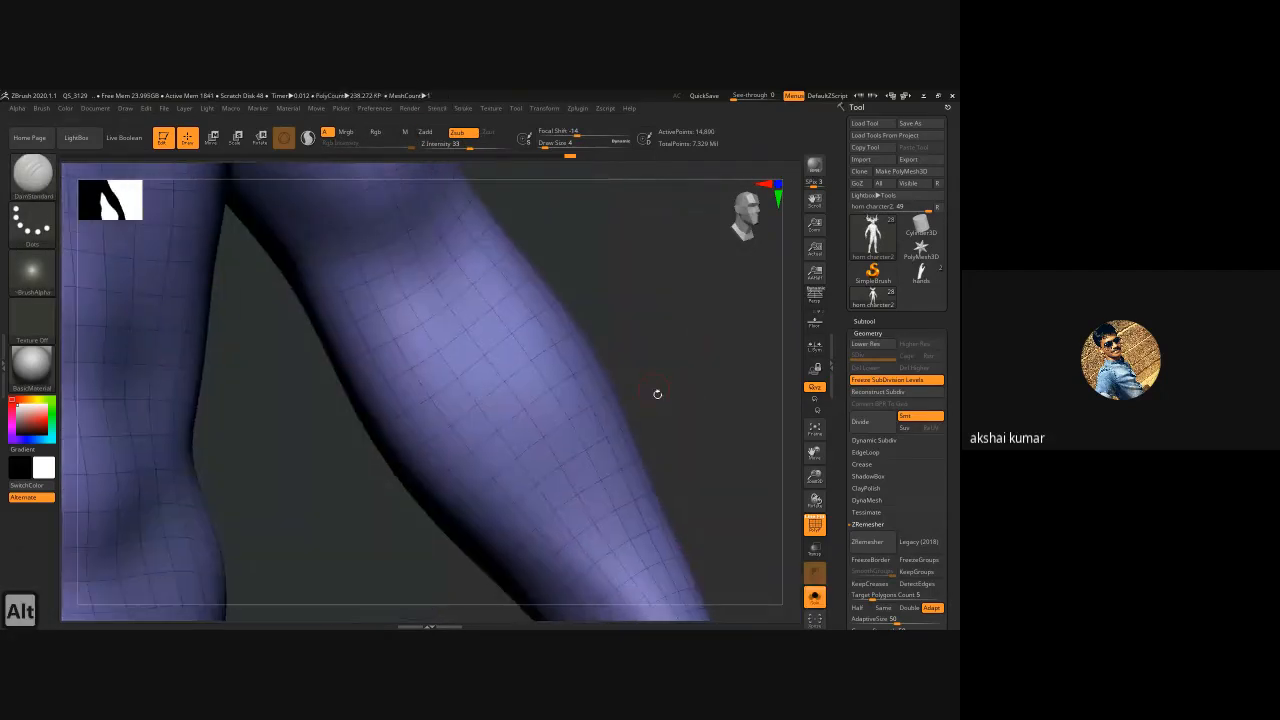
pyautogui.moveTo(657, 394)
pyautogui.keyDown('alt'); pyautogui.mouseDown(button='right')
pyautogui.moveTo(603, 237)
pyautogui.moveTo(606, 205)
pyautogui.mouseUp(button='right'); pyautogui.keyUp('alt')
pyautogui.keyDown('alt'); pyautogui.moveTo(672, 366); pyautogui.dragTo(642, 246, button='right'); pyautogui.keyUp('alt')
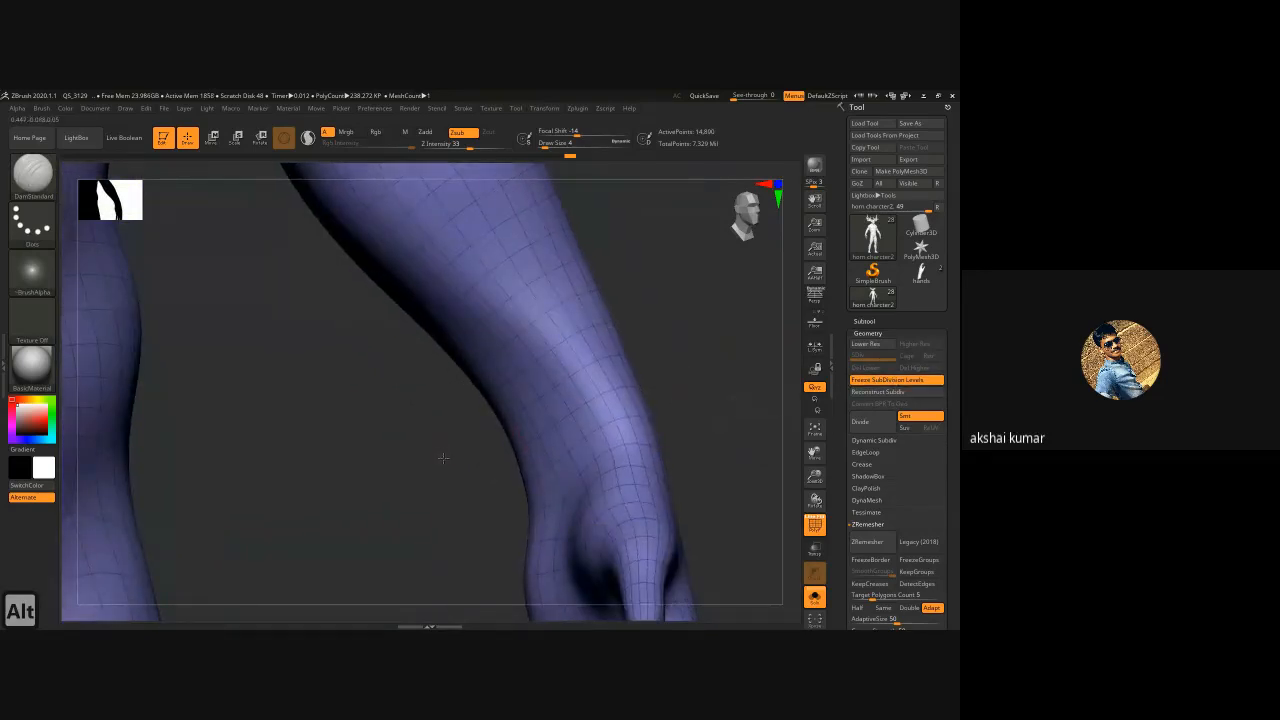
pyautogui.moveTo(443, 458); pyautogui.dragTo(725, 494, button='right')
pyautogui.keyDown('alt'); pyautogui.moveTo(693, 270); pyautogui.dragTo(690, 160, button='right'); pyautogui.keyUp('alt')
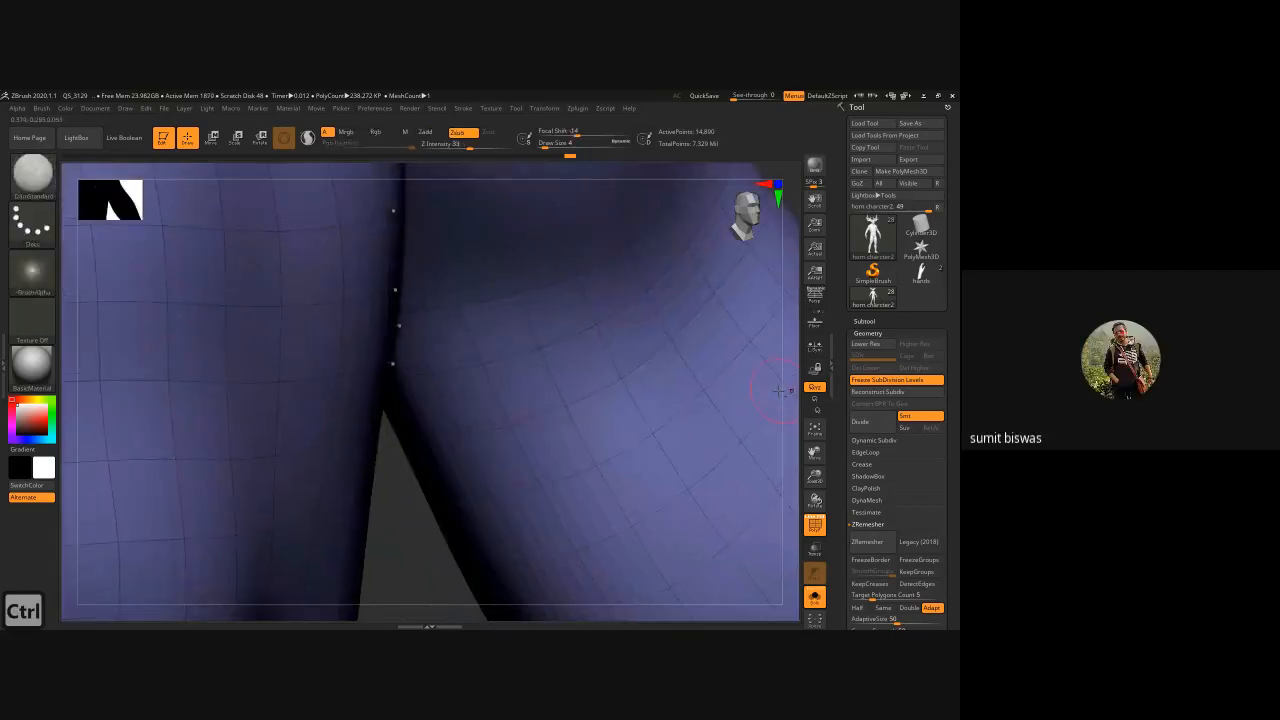
# - Disable Freeze SubDivision Levels, divide the body to subdivision level 2 and frame the full figure
pyautogui.click(905, 380)
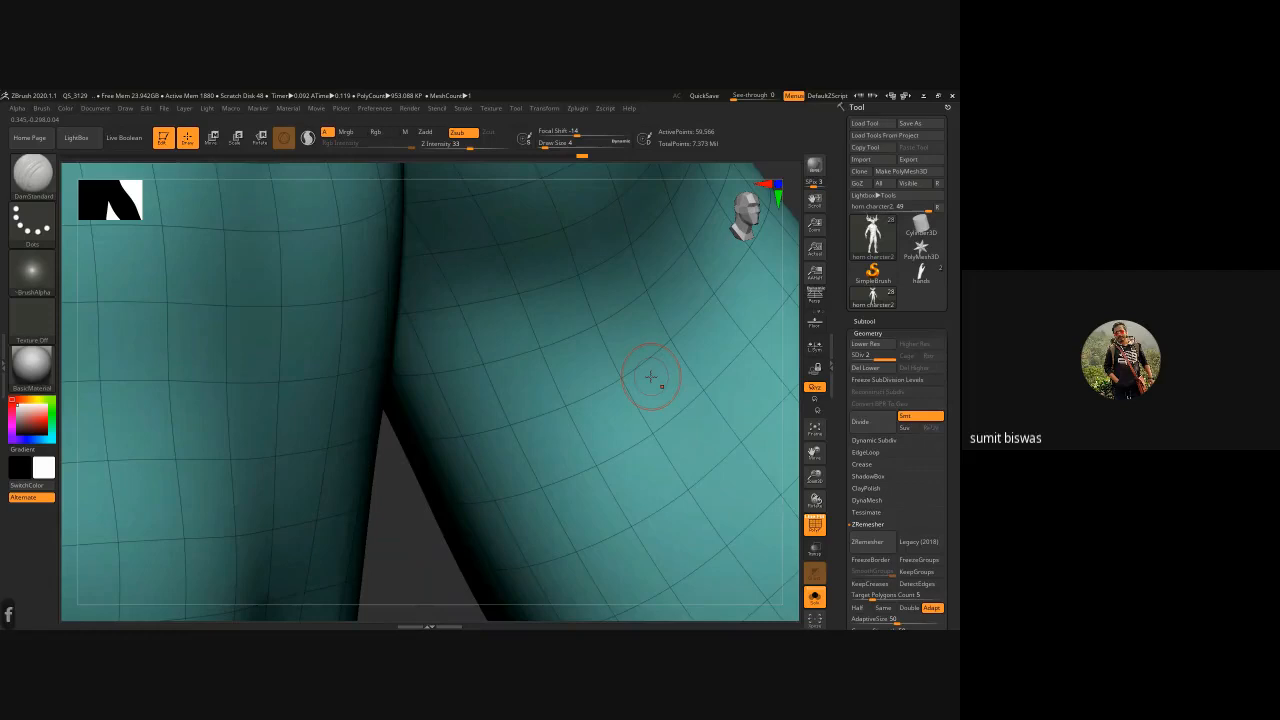
pyautogui.press('f')
pyautogui.moveTo(652, 397); pyautogui.dragTo(617, 410)
pyautogui.press('alt')
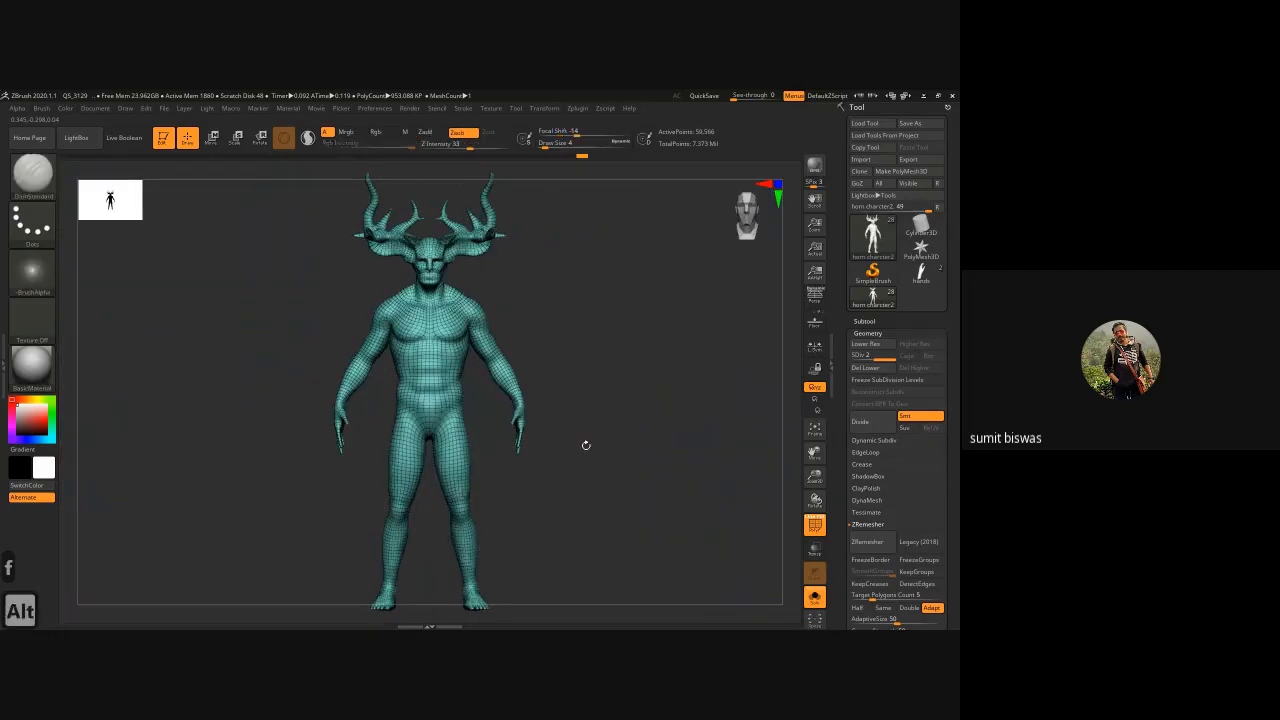
pyautogui.press('ctrl')
pyautogui.press('shift')
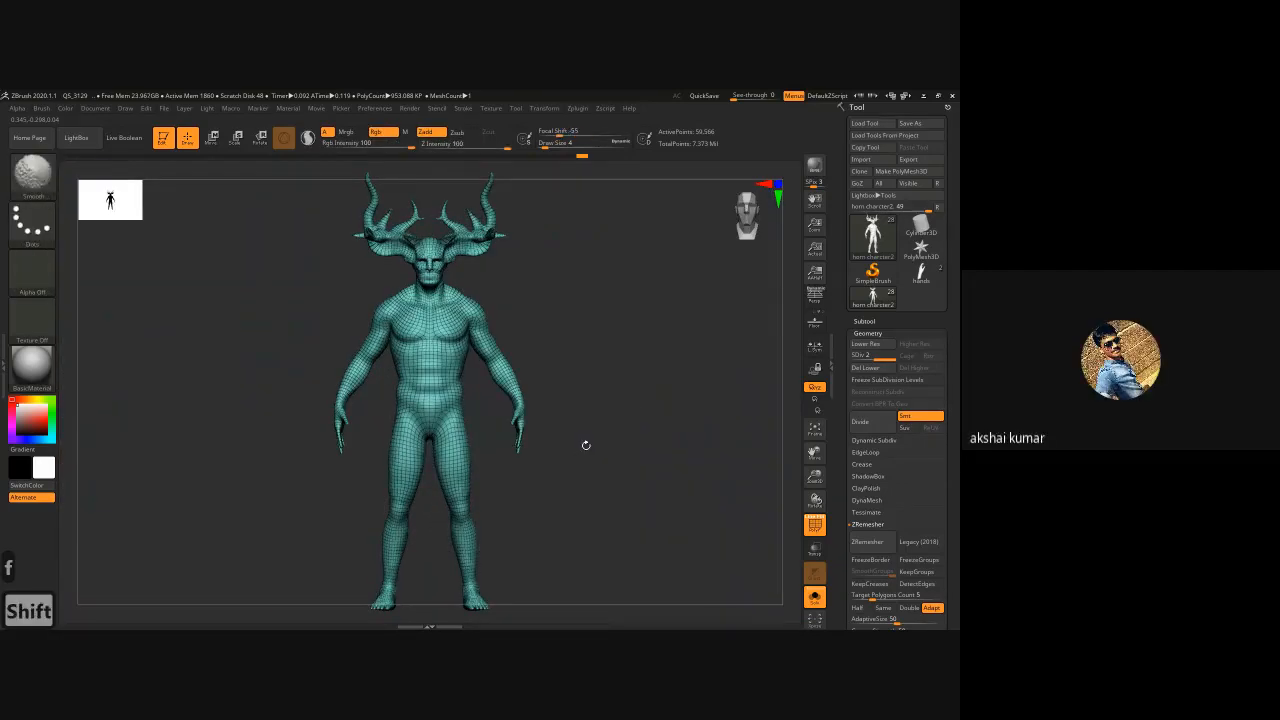
# - Hide the polygon wireframe and examine the body's shading around the chest, shoulder and arms
pyautogui.hotkey('shift', 'f')
pyautogui.keyDown('alt'); pyautogui.moveTo(586, 445); pyautogui.dragTo(452, 414); pyautogui.keyUp('alt')
pyautogui.keyDown('ctrl'); pyautogui.moveTo(452, 414); pyautogui.dragTo(605, 468, button='right'); pyautogui.keyUp('ctrl')
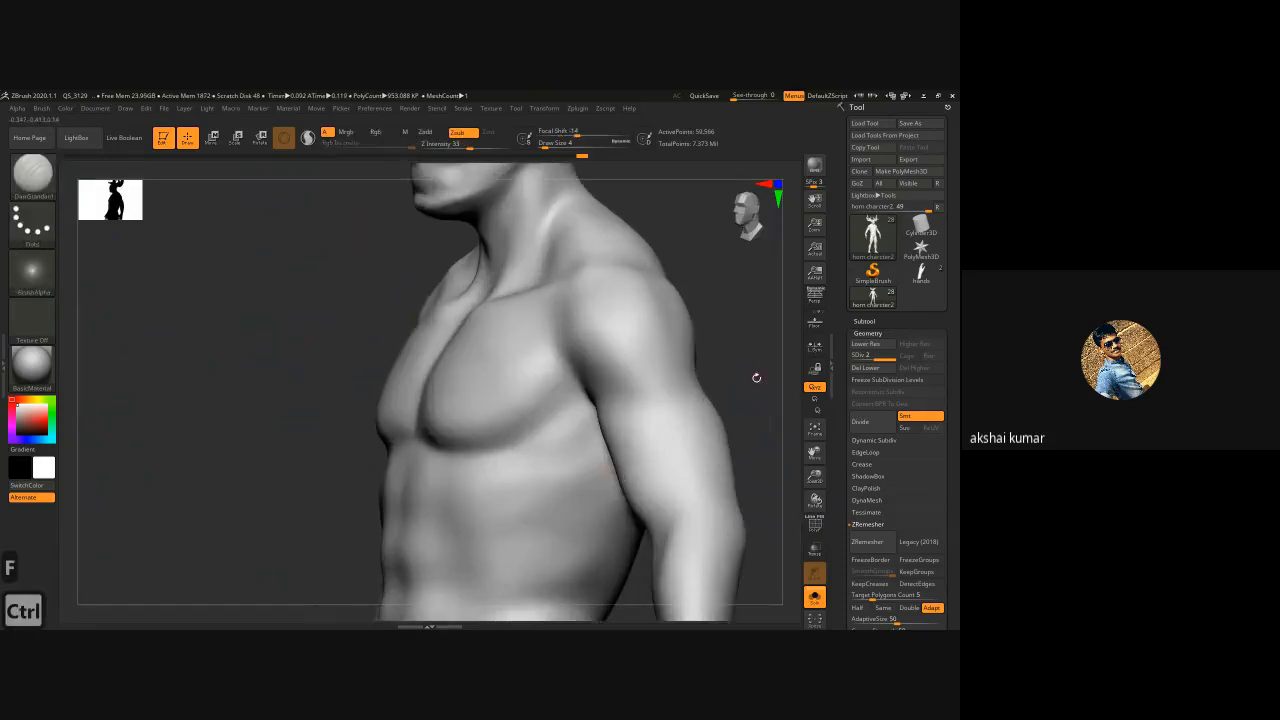
pyautogui.keyDown('shift'); pyautogui.moveTo(752, 383); pyautogui.dragTo(400, 457, button='right'); pyautogui.keyUp('shift')
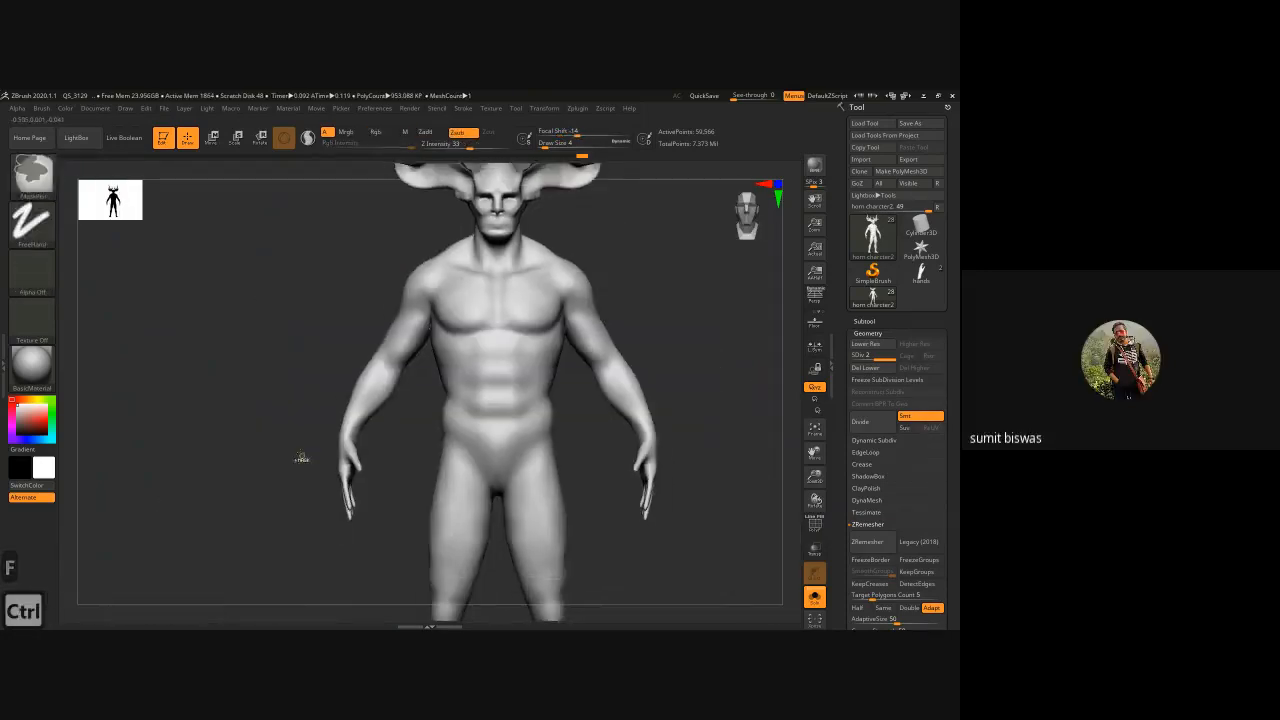
# - Isolate both hands by hiding the rest of the body, and frame the palm and finger bases
pyautogui.moveTo(299, 432)
pyautogui.keyDown('ctrl'); pyautogui.keyDown('shift'); pyautogui.mouseDown()
pyautogui.moveTo(400, 566)
pyautogui.moveTo(395, 533)
pyautogui.mouseUp(); pyautogui.keyUp('shift'); pyautogui.keyUp('ctrl')
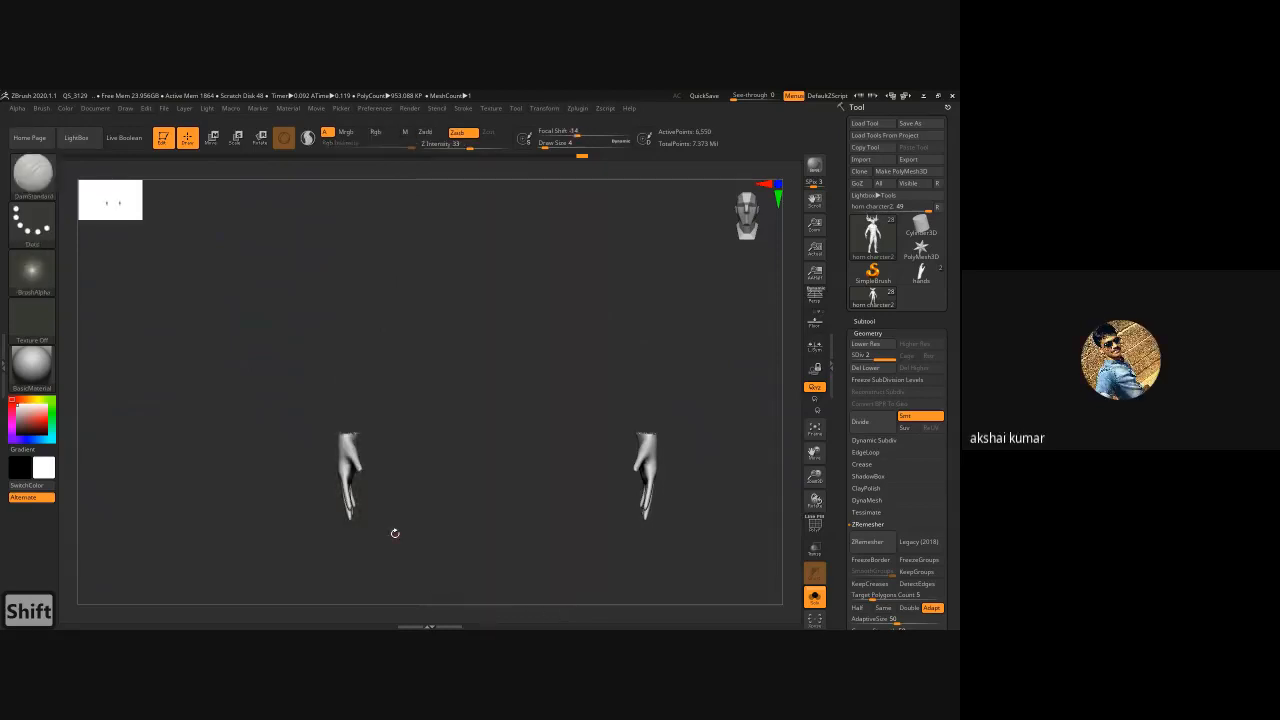
pyautogui.press('f')
pyautogui.keyDown('alt'); pyautogui.moveTo(376, 443); pyautogui.dragTo(646, 417, button='right'); pyautogui.keyUp('alt')
pyautogui.moveTo(551, 406)
pyautogui.mouseDown(button='right')
pyautogui.moveTo(503, 394)
pyautogui.moveTo(495, 413)
pyautogui.moveTo(622, 566)
pyautogui.mouseUp(button='right')
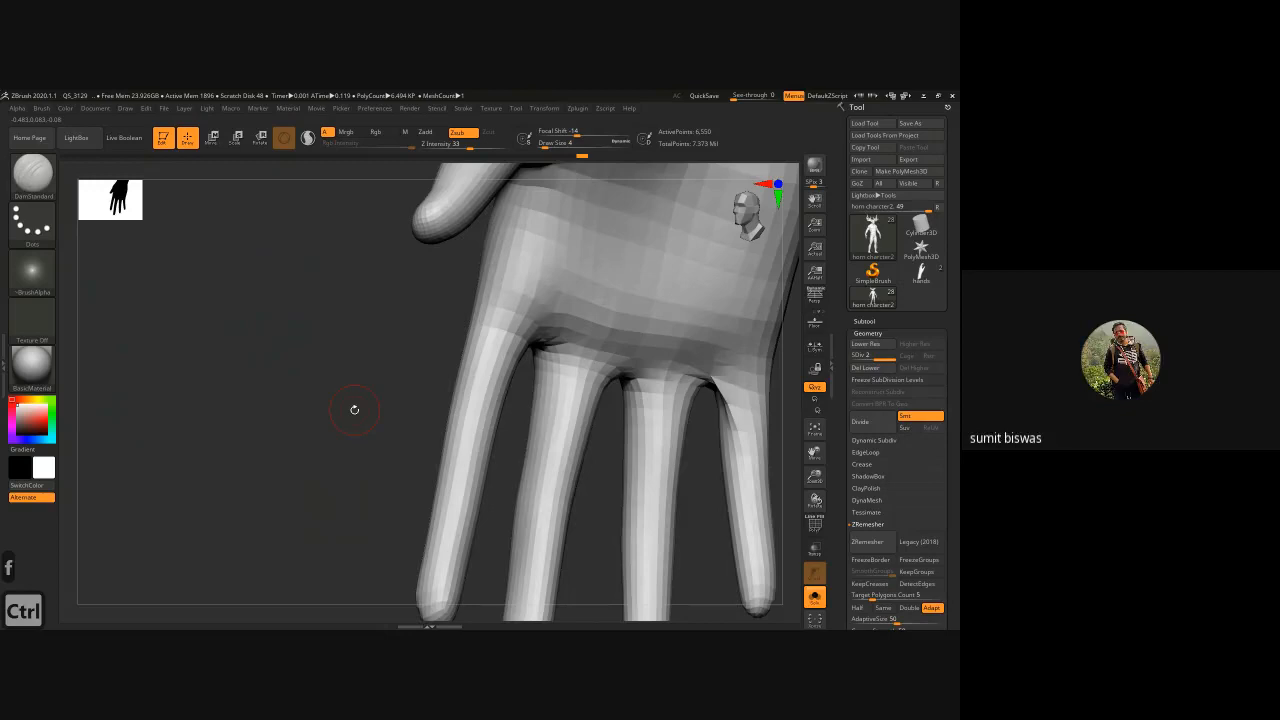
pyautogui.keyDown('alt'); pyautogui.moveTo(375, 334); pyautogui.dragTo(317, 318, button='right'); pyautogui.keyUp('alt')
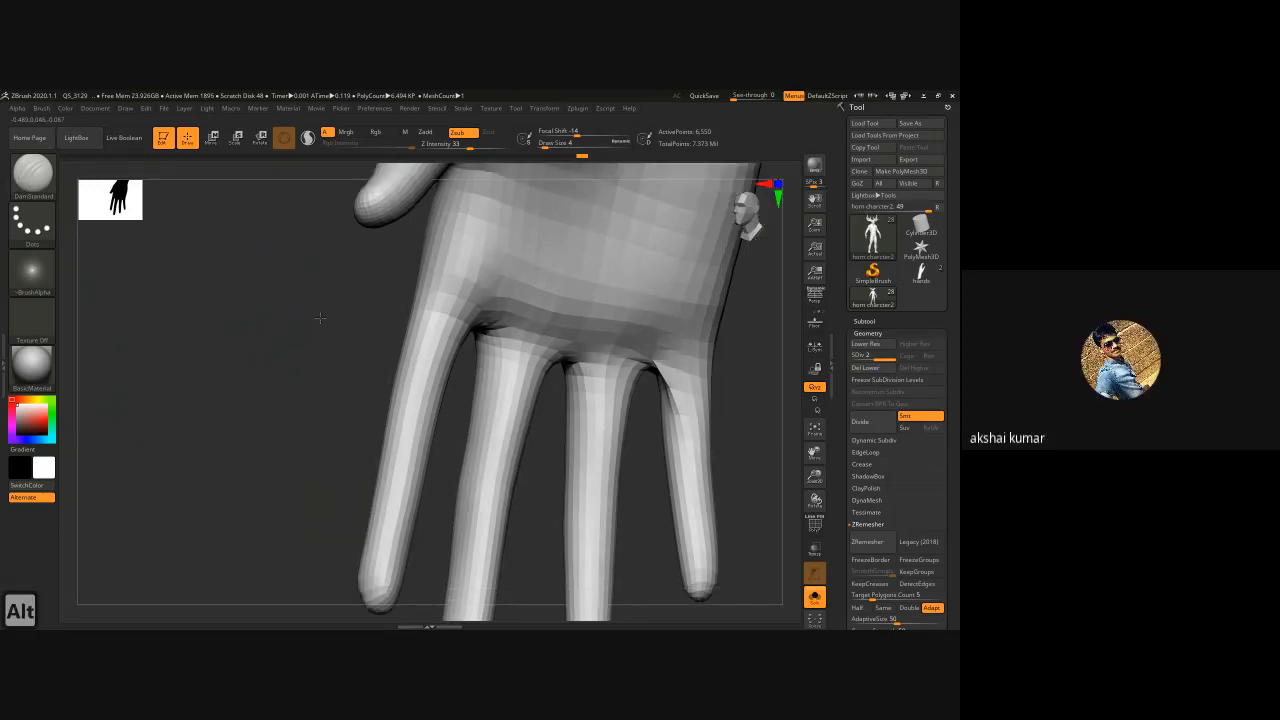
# - Compare the isolated hand at subdivision levels 1 and 2
pyautogui.moveTo(878, 358); pyautogui.dragTo(858, 358)
pyautogui.keyDown('alt'); pyautogui.moveTo(757, 395); pyautogui.dragTo(603, 354, button='right'); pyautogui.keyUp('alt')
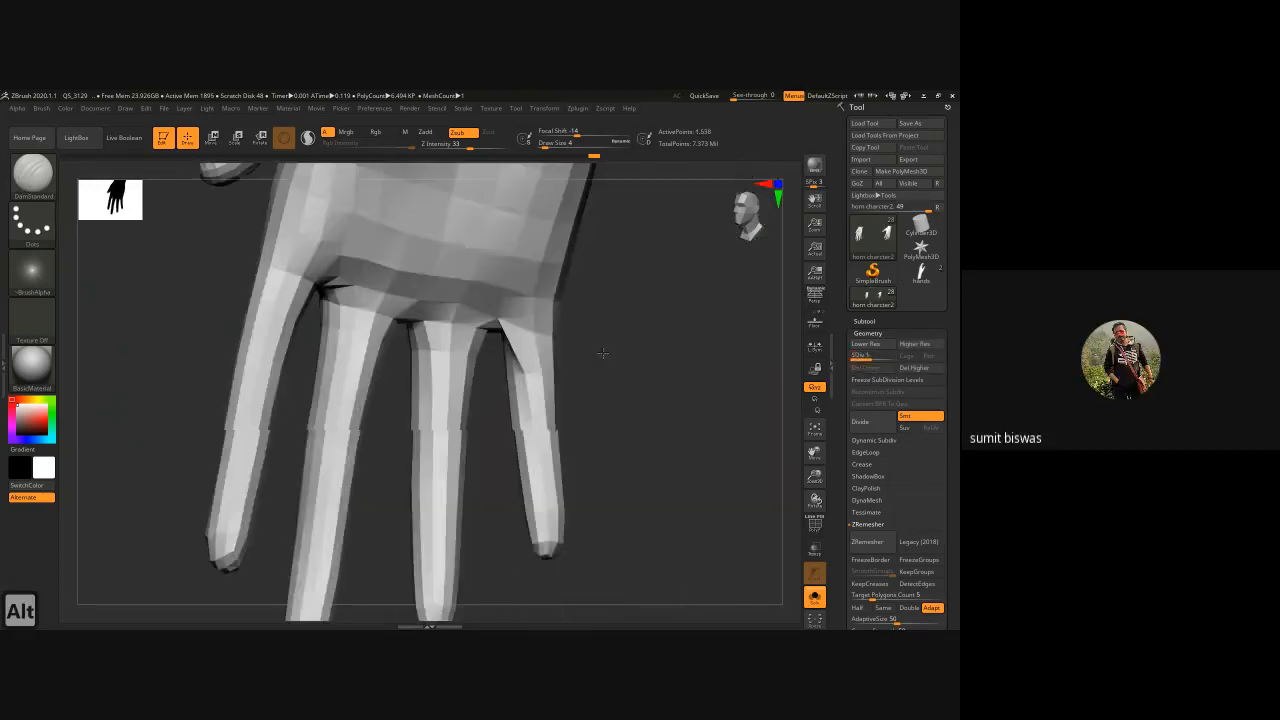
pyautogui.press('d')
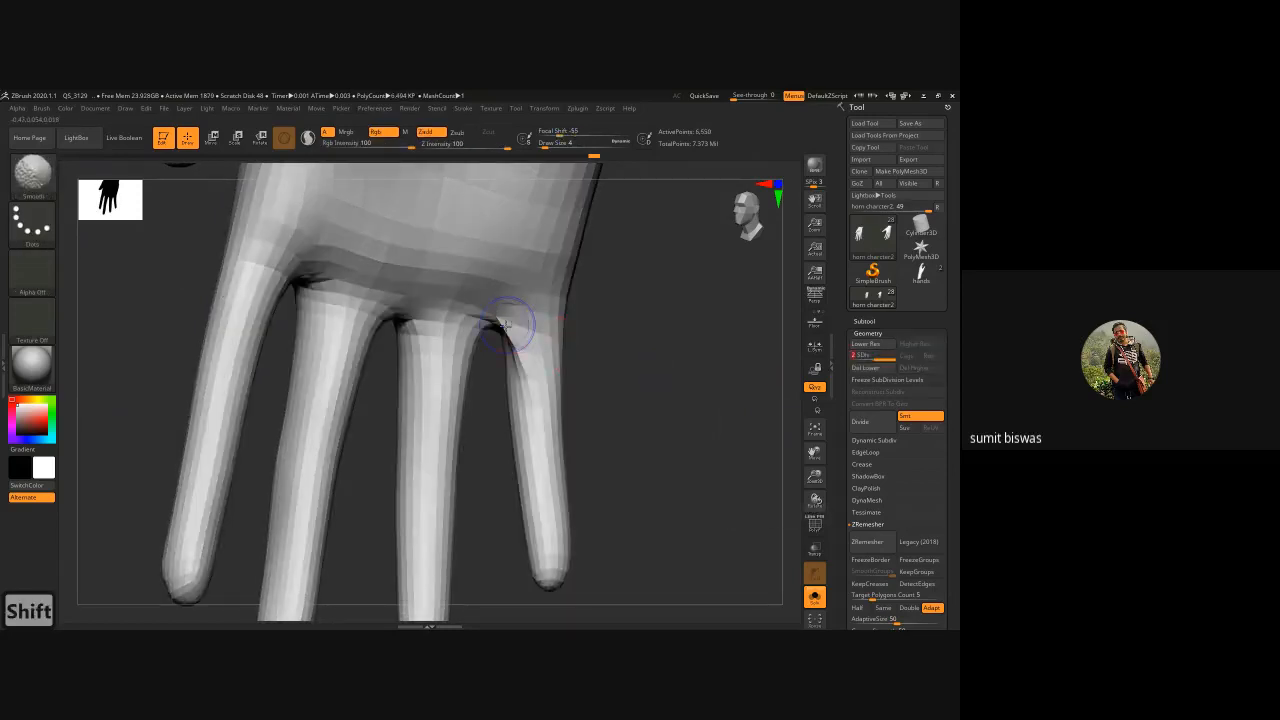
# - Undo a trial smoothing stroke at the base of the little finger and unhide the whole body
pyautogui.moveTo(520, 321)
pyautogui.keyDown('shift'); pyautogui.mouseDown()
pyautogui.moveTo(516, 337)
pyautogui.moveTo(512, 324)
pyautogui.mouseUp(); pyautogui.keyUp('shift')
pyautogui.hotkey('ctrl', 'z')
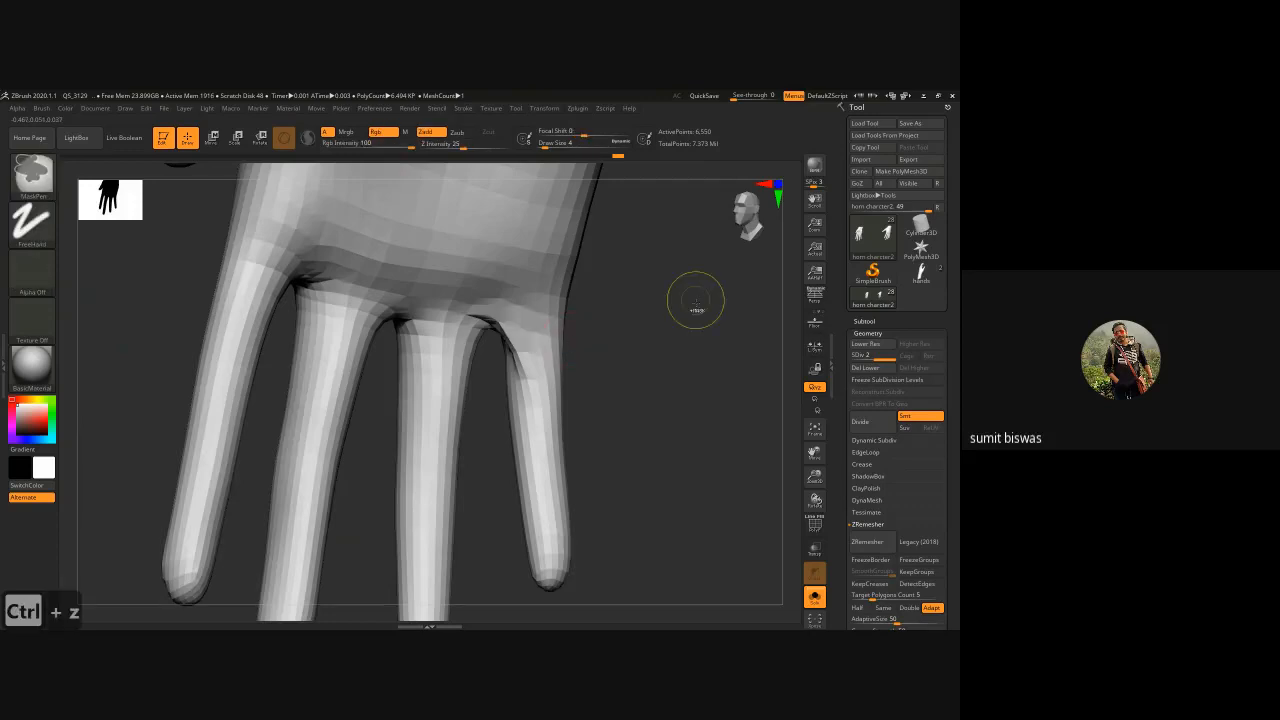
pyautogui.hotkey('ctrl', 'd')
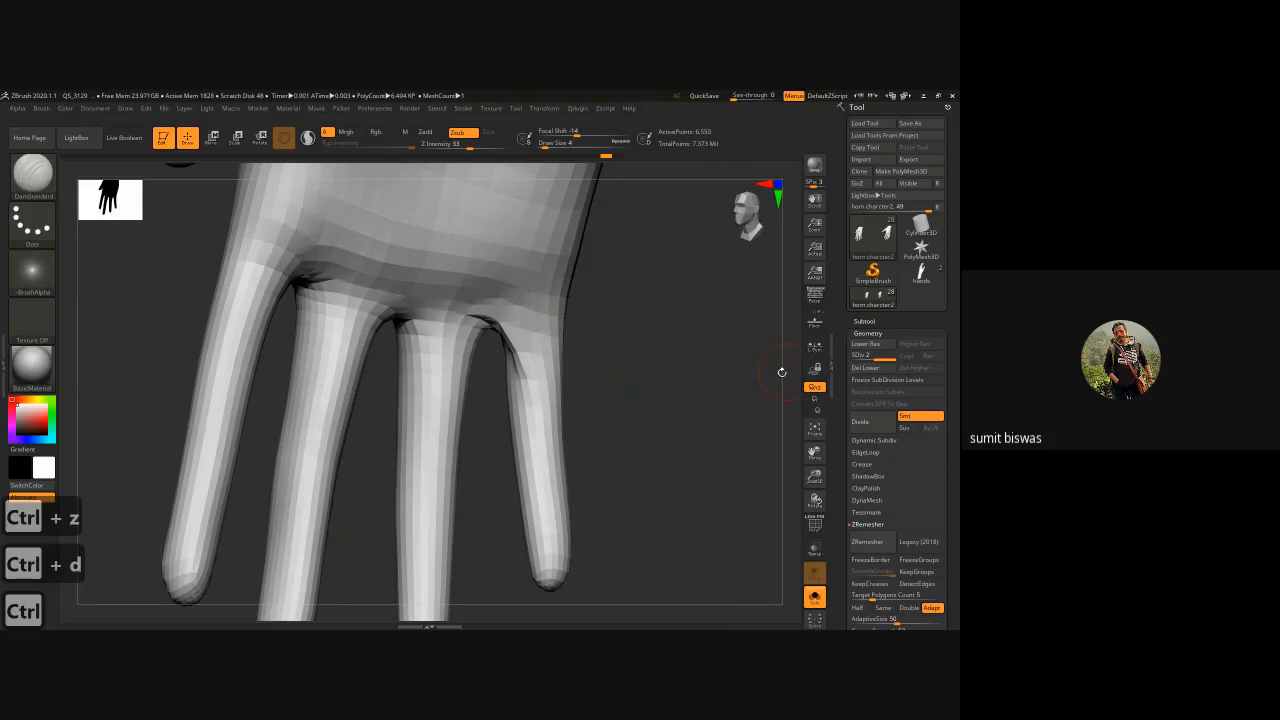
pyautogui.keyDown('ctrl'); pyautogui.keyDown('shift'); pyautogui.click(677, 381); pyautogui.keyUp('shift'); pyautogui.keyUp('ctrl')
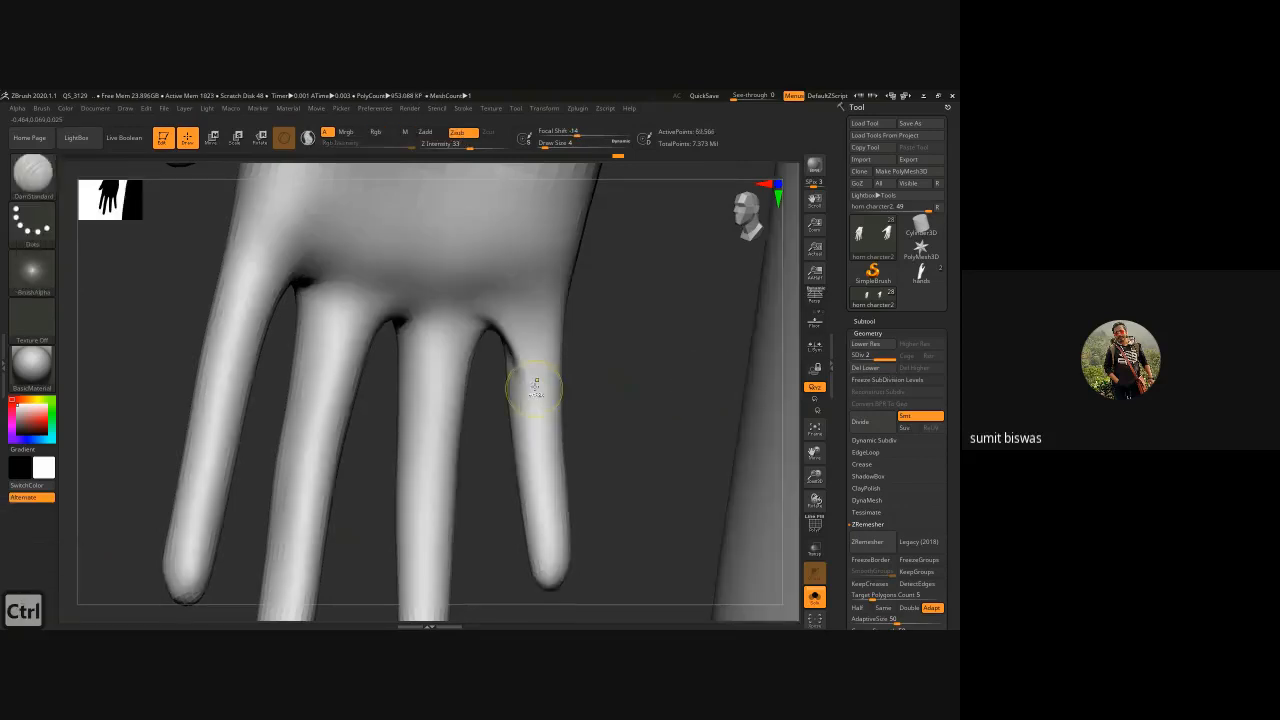
# - Frame the full figure, delete the body's lower subdivision levels and divide the mesh repeatedly
pyautogui.hotkey('ctrl', 'd')
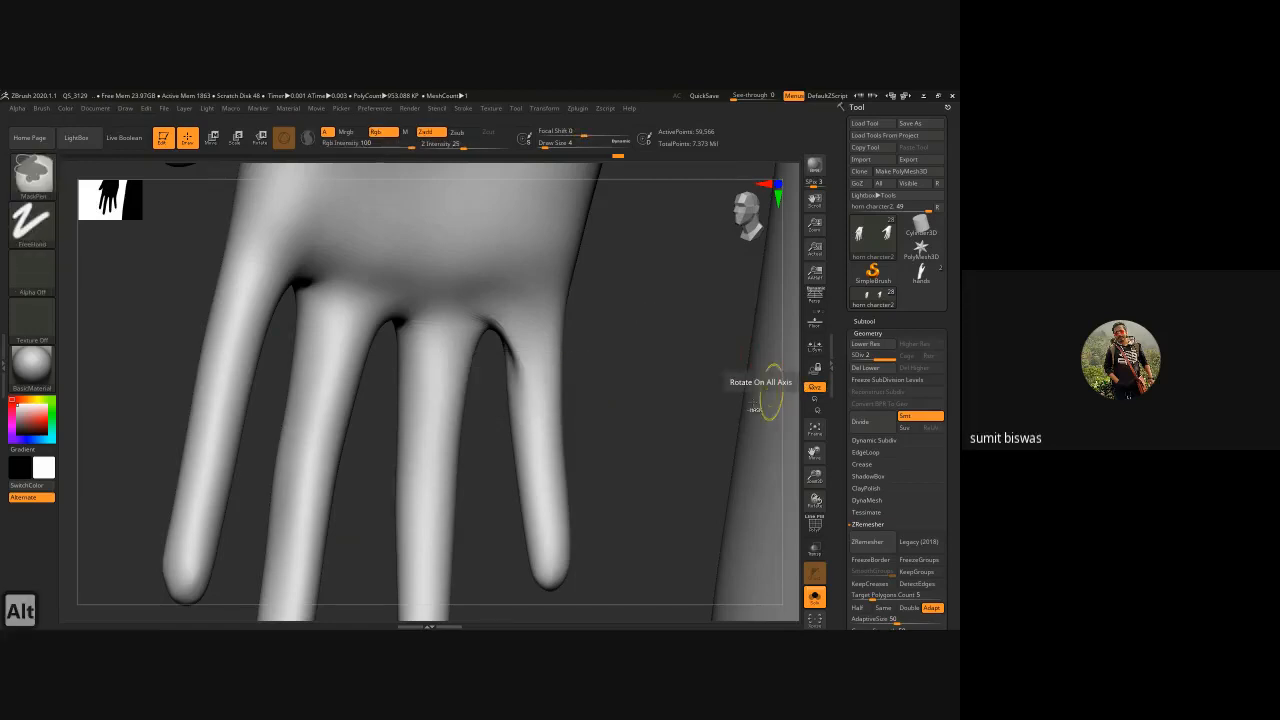
pyautogui.keyDown('ctrl'); pyautogui.keyDown('alt'); pyautogui.moveTo(766, 391); pyautogui.dragTo(573, 432, button='right'); pyautogui.keyUp('alt'); pyautogui.keyUp('ctrl')
pyautogui.moveTo(440, 439); pyautogui.dragTo(443, 443, button='right')
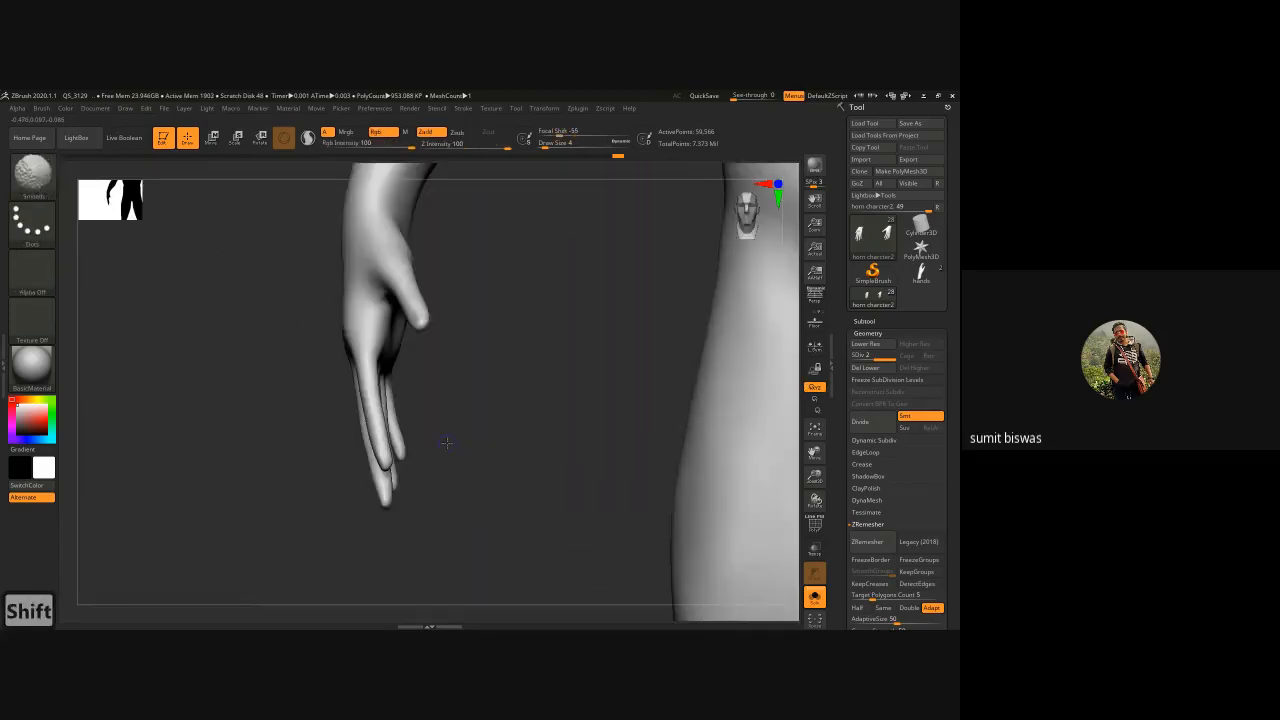
pyautogui.press('f')
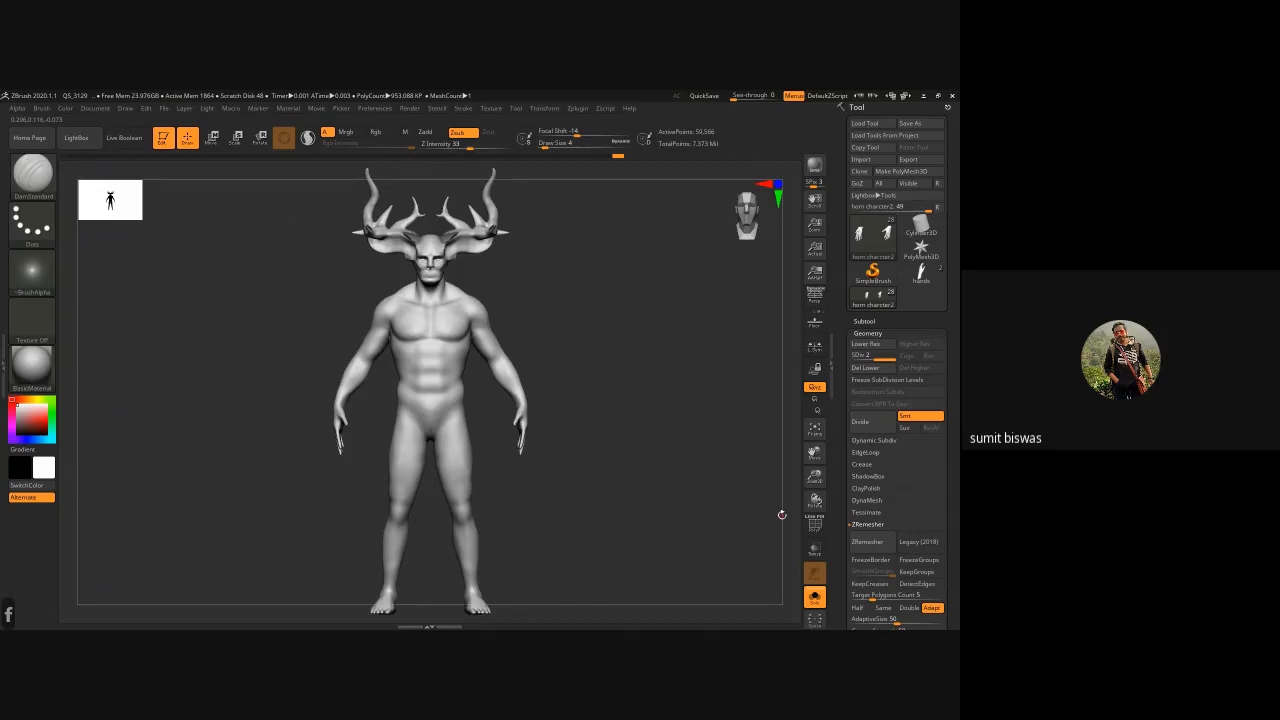
pyautogui.click(866, 367)
pyautogui.hotkey('ctrl', 'd')
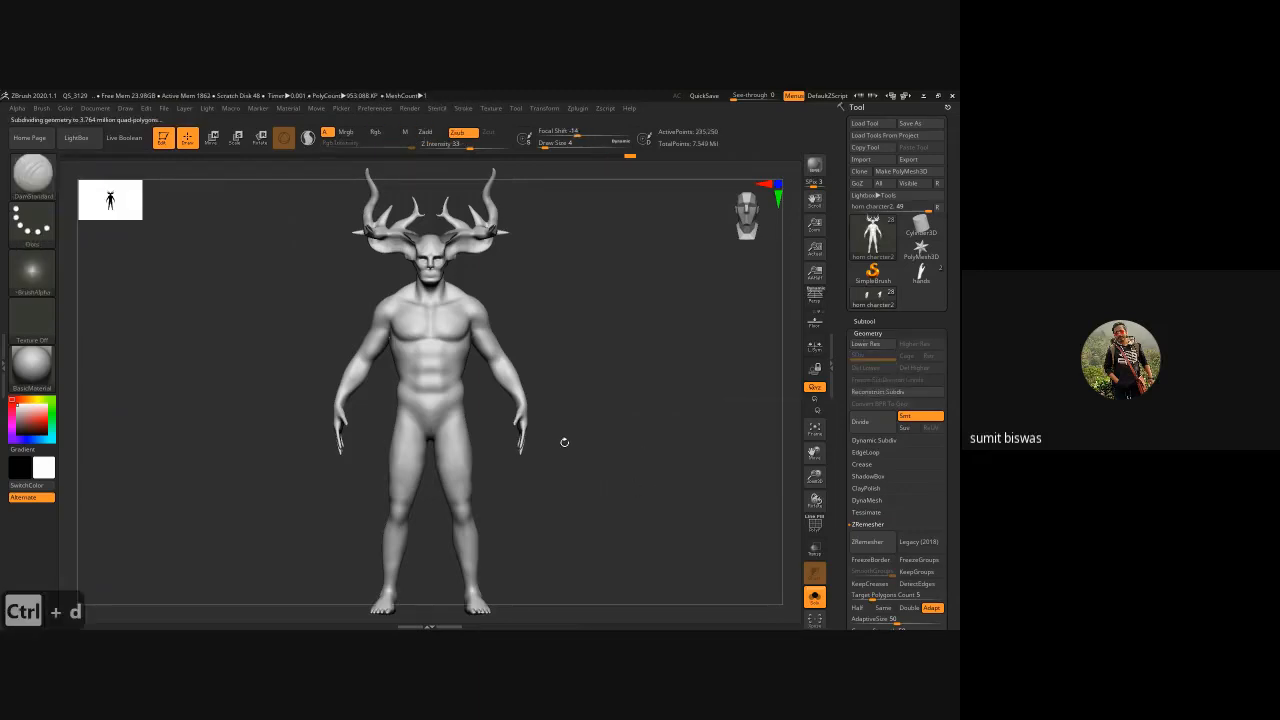
pyautogui.keyDown('alt'); pyautogui.moveTo(563, 443); pyautogui.dragTo(680, 416, button='right'); pyautogui.keyUp('alt')
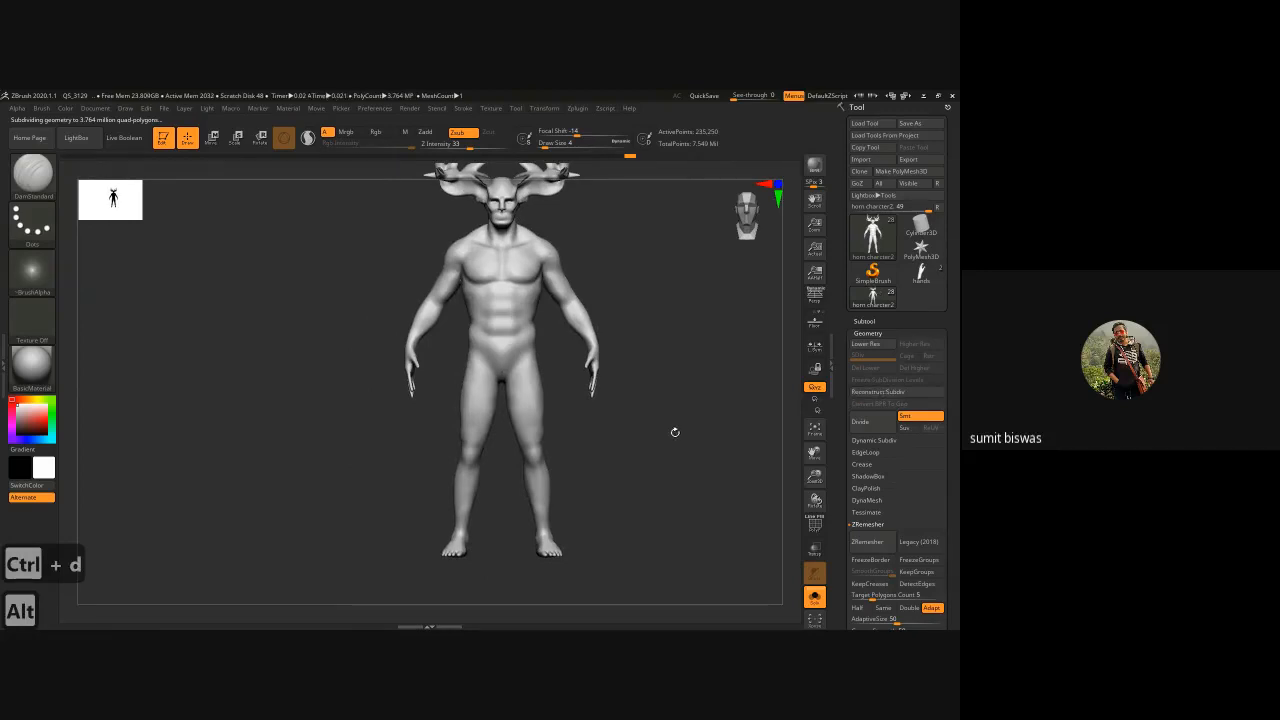
pyautogui.moveTo(702, 436); pyautogui.dragTo(660, 435)
pyautogui.click(860, 422)
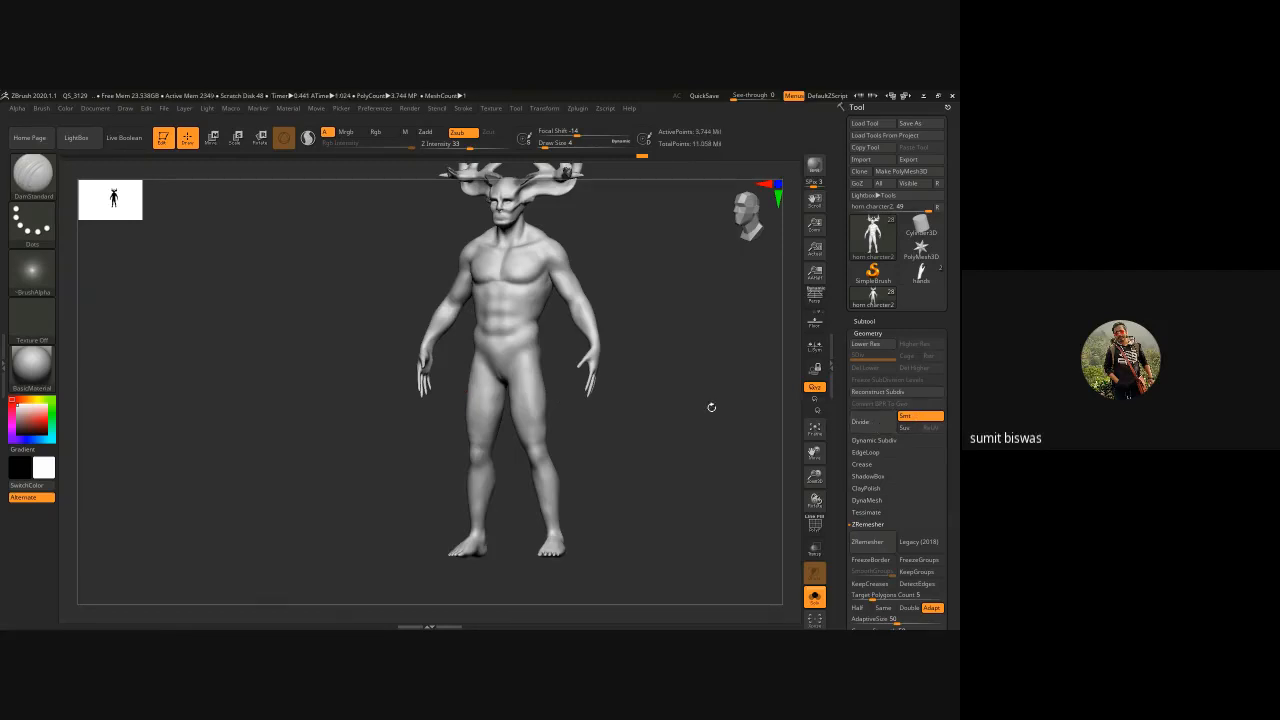
# - Examine the polygon density around the hips with the wireframe on and off, and check the body in the subtool list
pyautogui.keyDown('ctrl'); pyautogui.moveTo(500, 377); pyautogui.dragTo(502, 437, button='right'); pyautogui.keyUp('ctrl')
pyautogui.moveTo(501, 437); pyautogui.dragTo(659, 385)
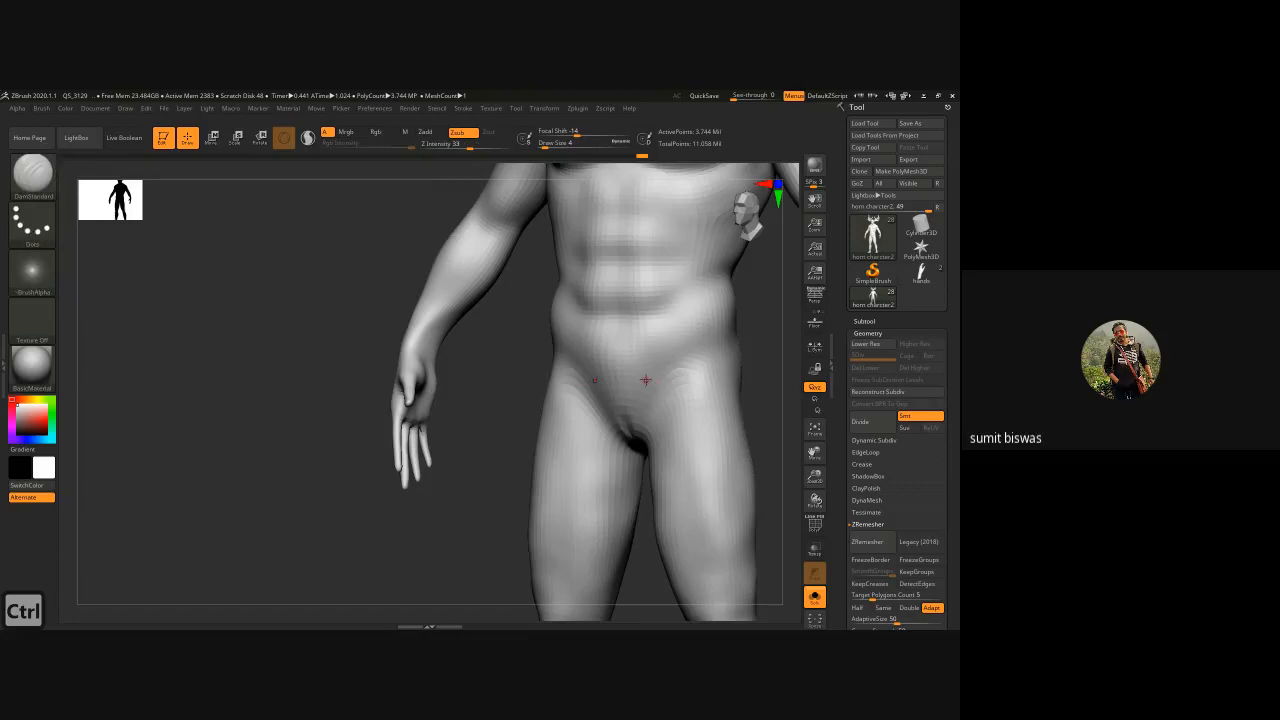
pyautogui.hotkey('shift', 'f')
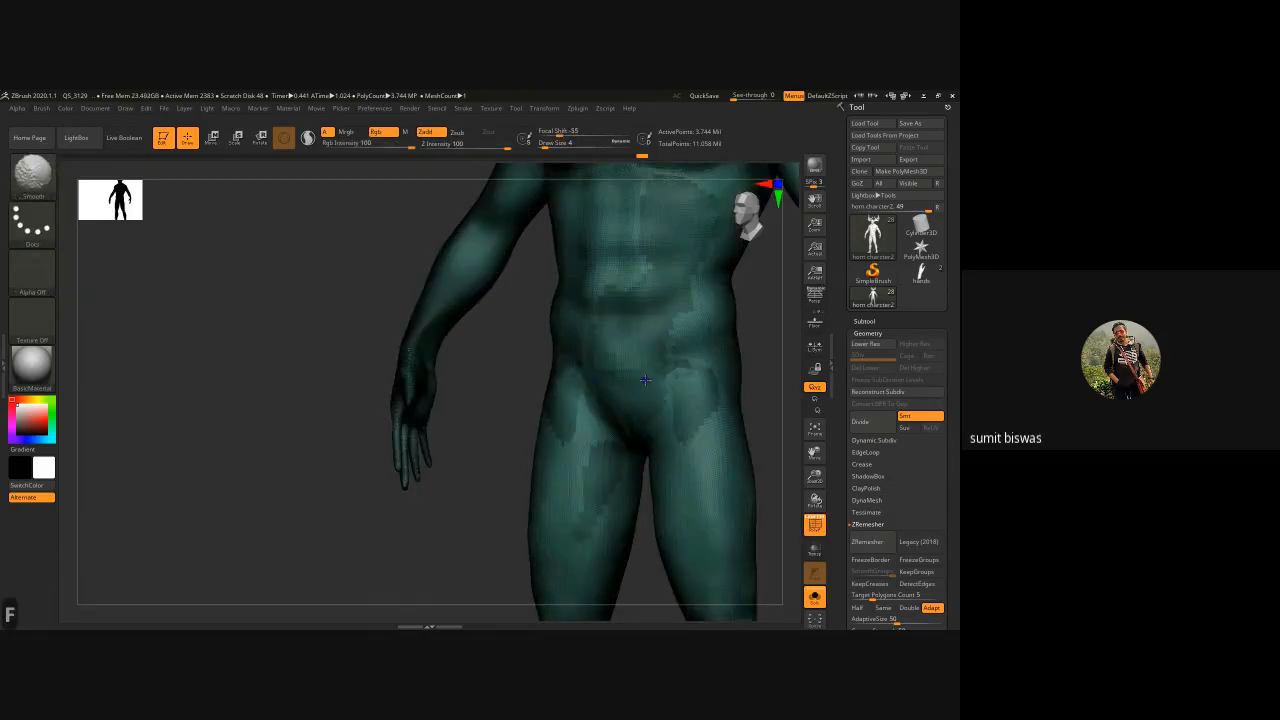
pyautogui.hotkey('shift', 'f')
pyautogui.click(864, 321)
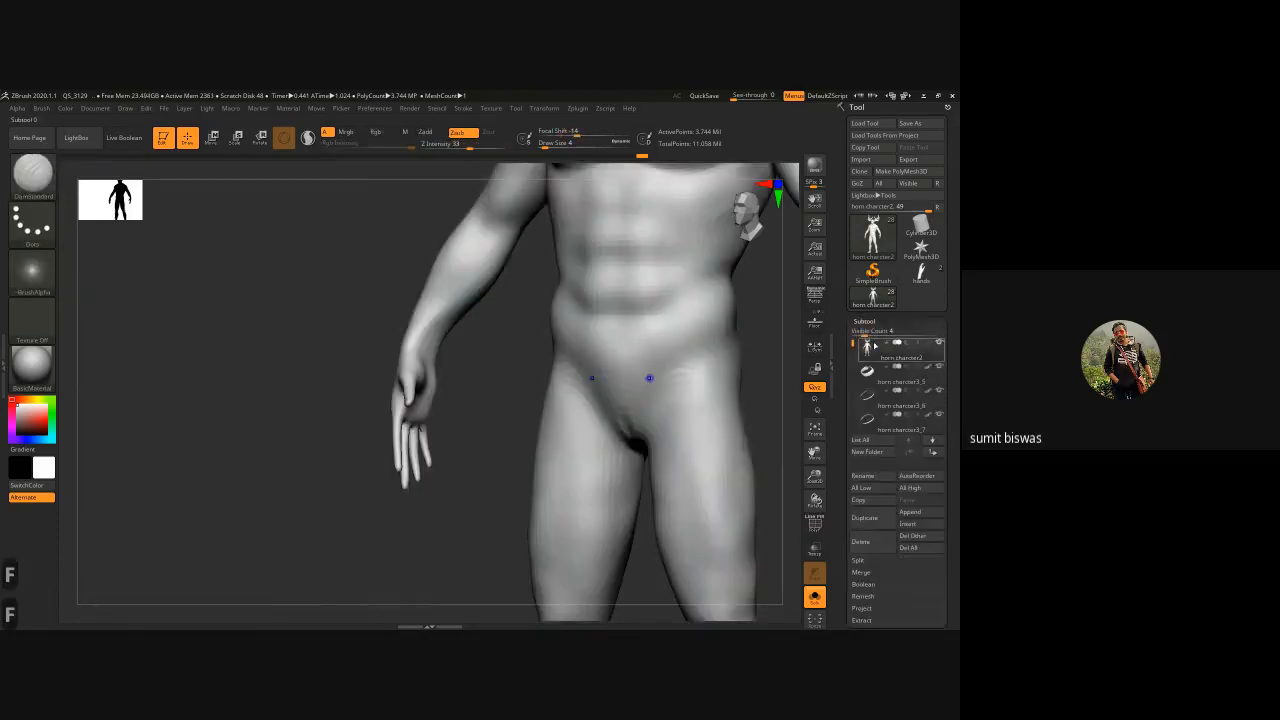
pyautogui.moveTo(905, 356)
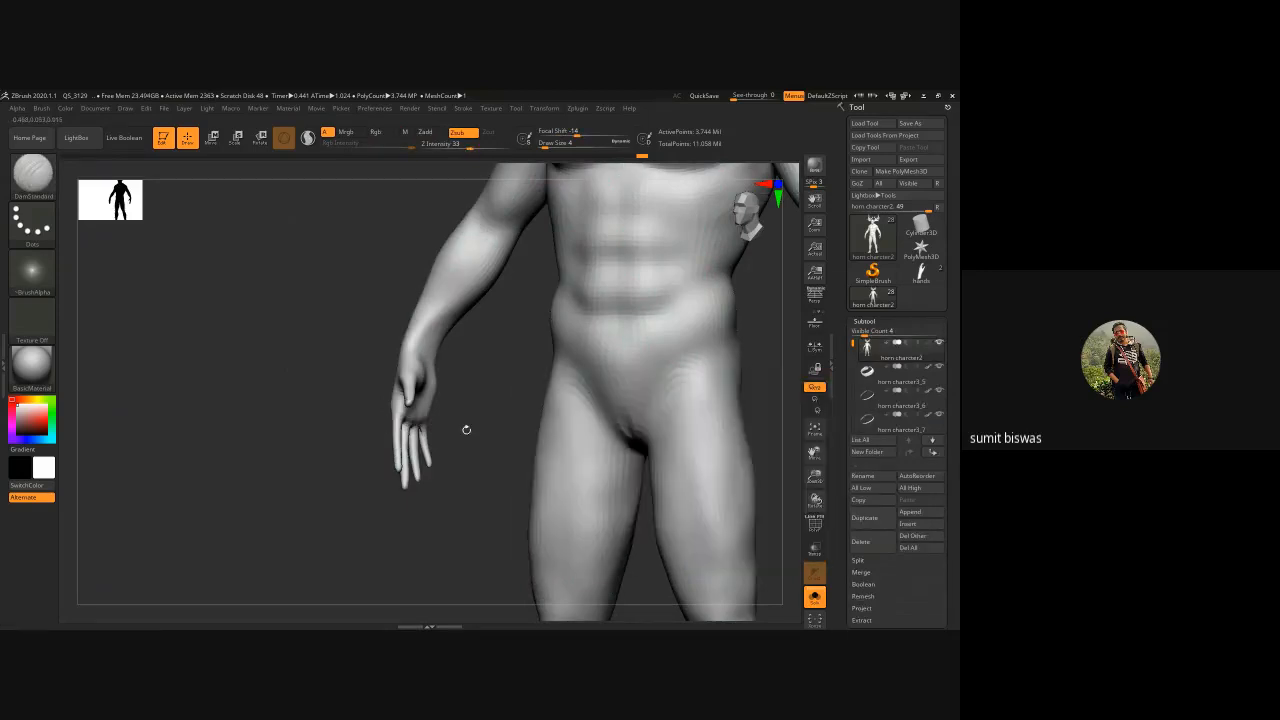
# - Divide the body mesh once more with the palm and wrist in close view
pyautogui.moveTo(466, 429)
pyautogui.keyDown('alt'); pyautogui.mouseDown()
pyautogui.moveTo(475, 371)
pyautogui.moveTo(394, 350)
pyautogui.mouseUp(); pyautogui.keyUp('alt')
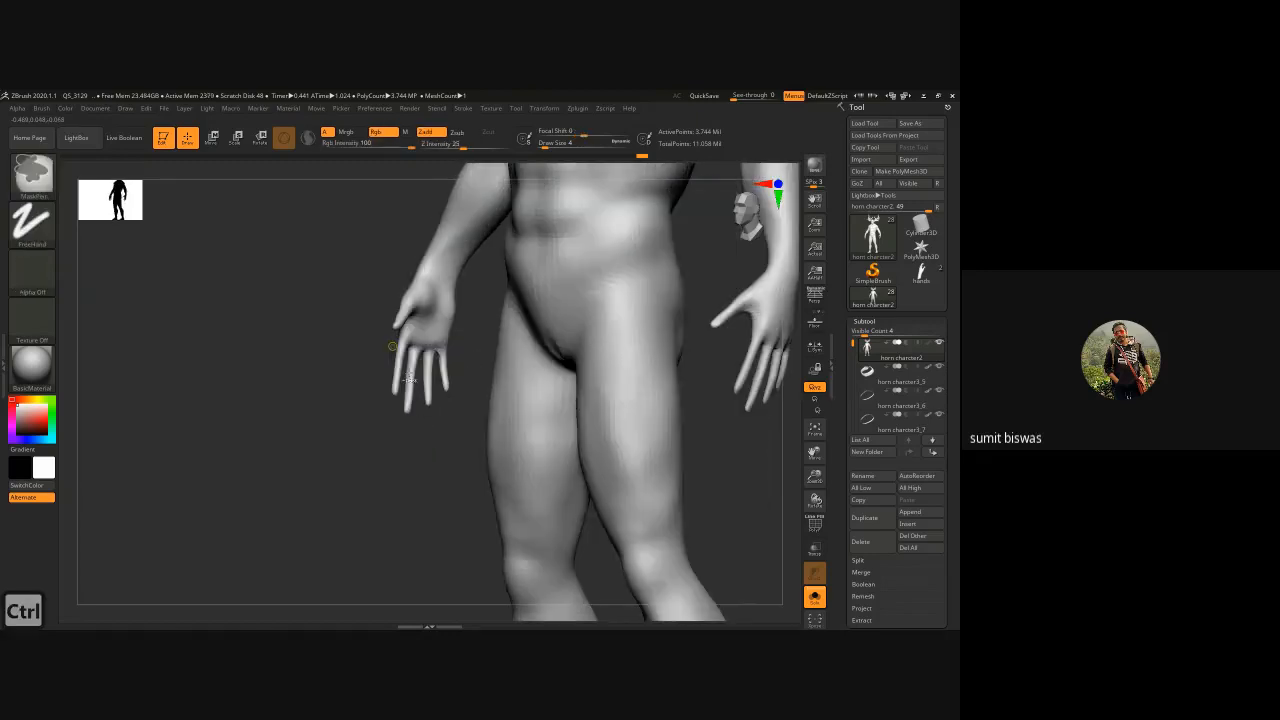
pyautogui.keyDown('ctrl'); pyautogui.moveTo(410, 380); pyautogui.dragTo(486, 431, button='right'); pyautogui.keyUp('ctrl')
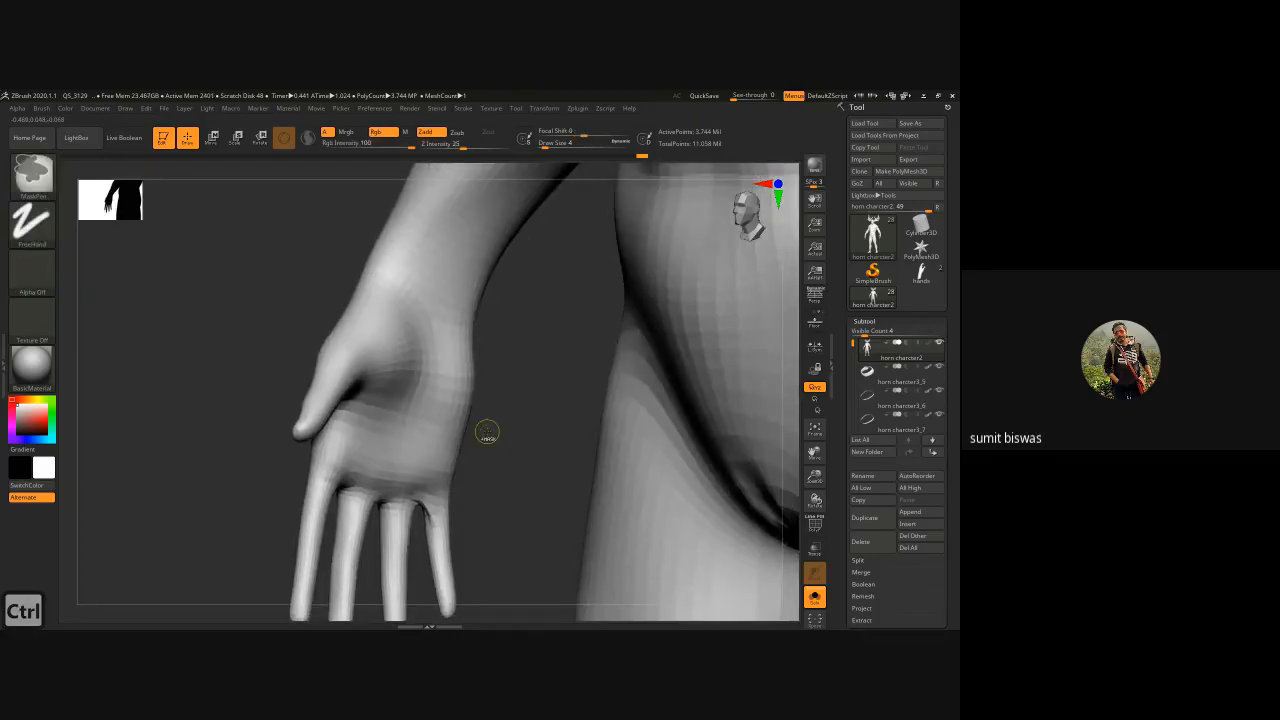
pyautogui.hotkey('ctrl', 'd')
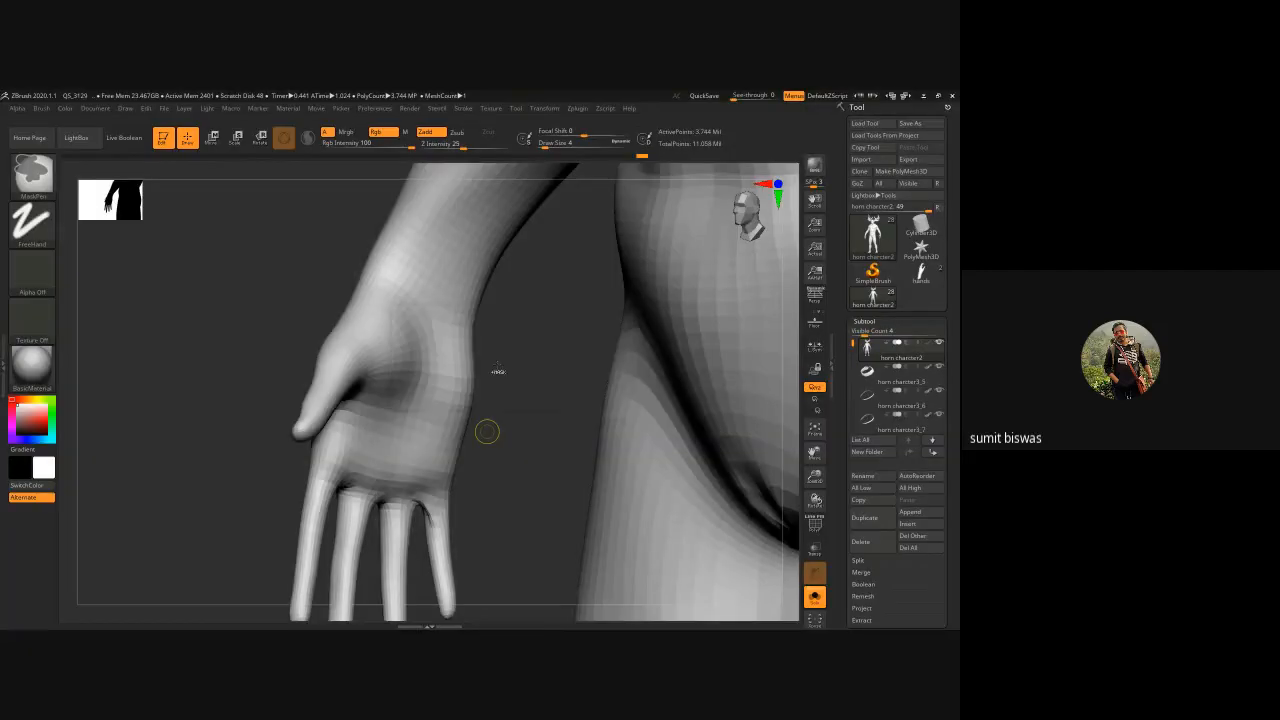
# - Turn off Smt and try Reconstruct Subdiv on the body, switching to the lower resolution
pyautogui.click(866, 321)
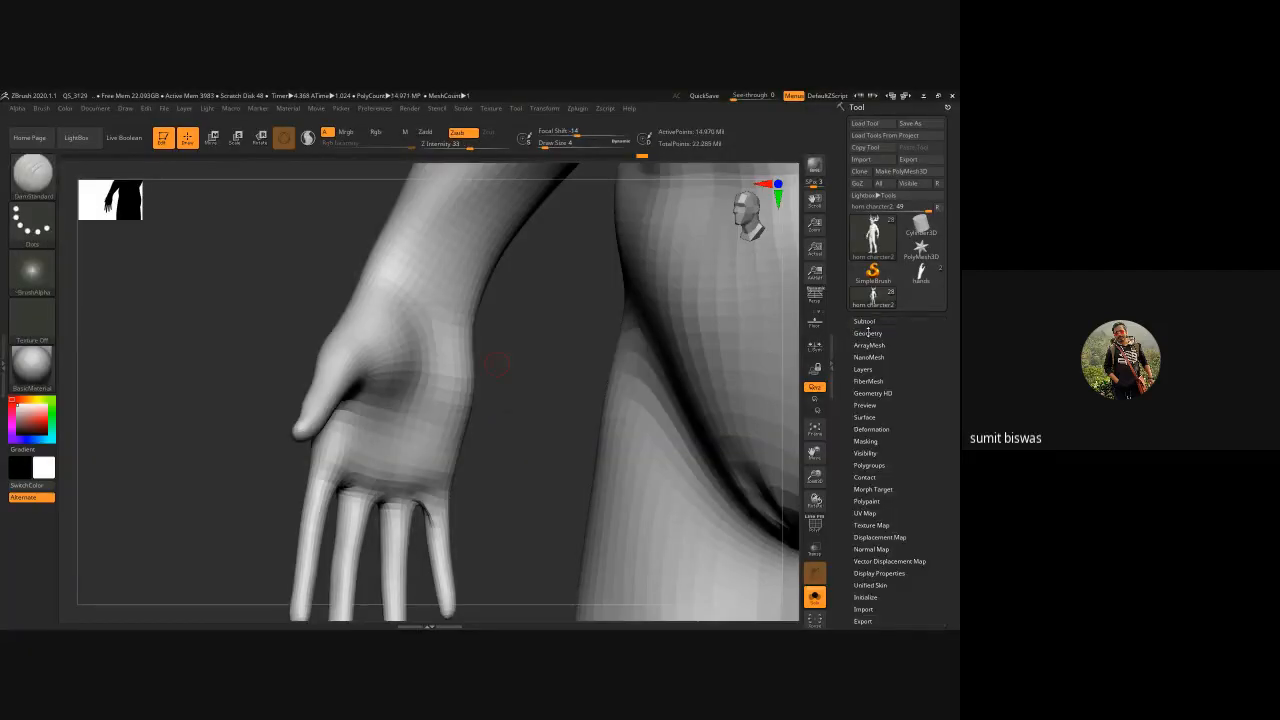
pyautogui.click(868, 333)
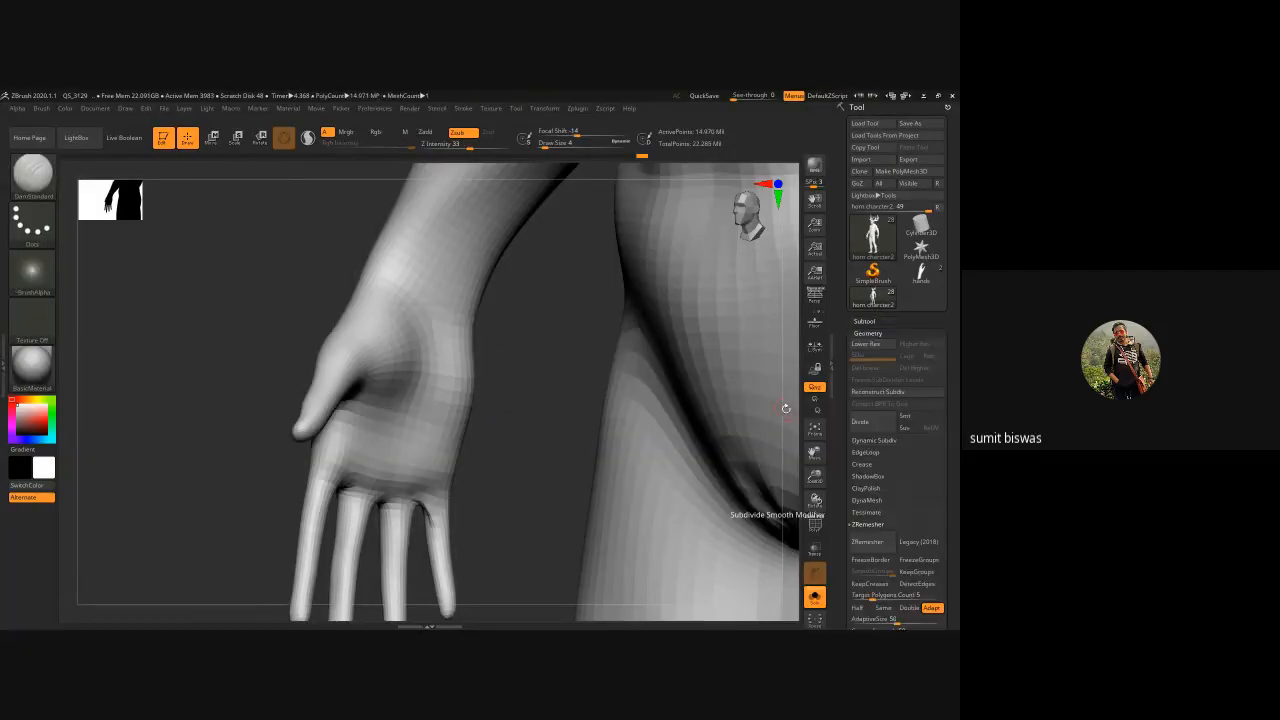
pyautogui.click(878, 391)
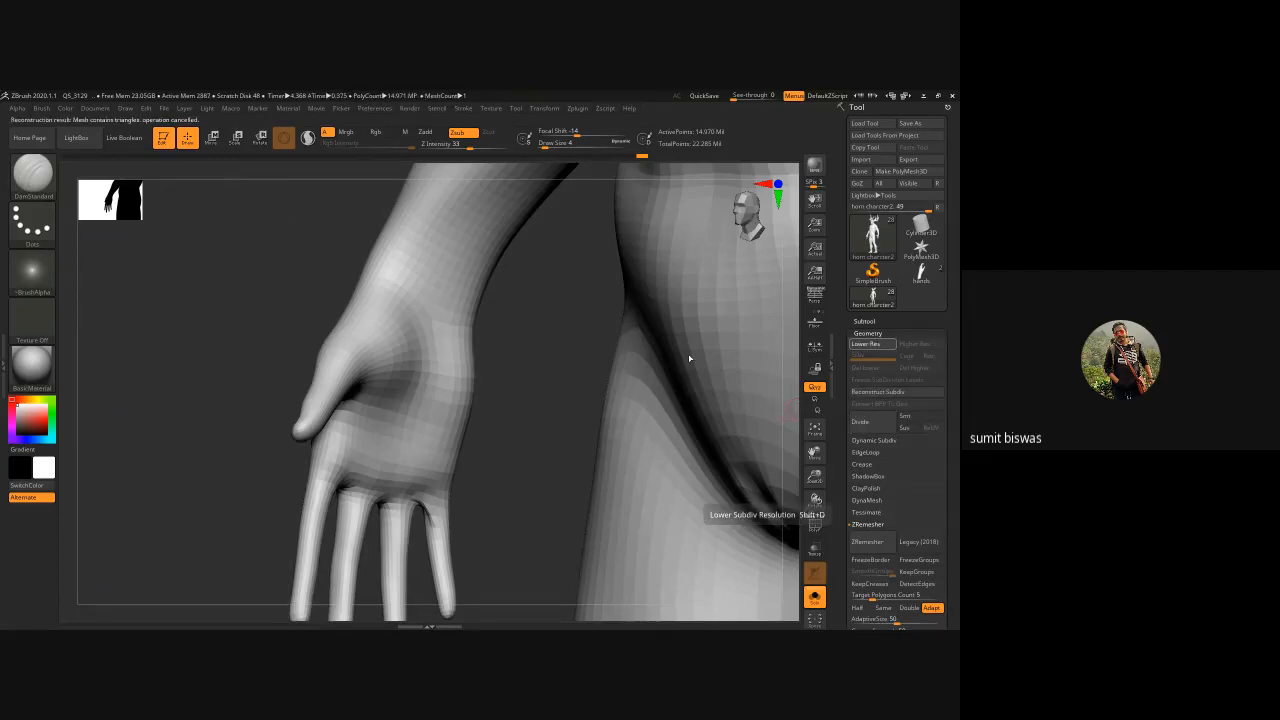
pyautogui.click(872, 343)
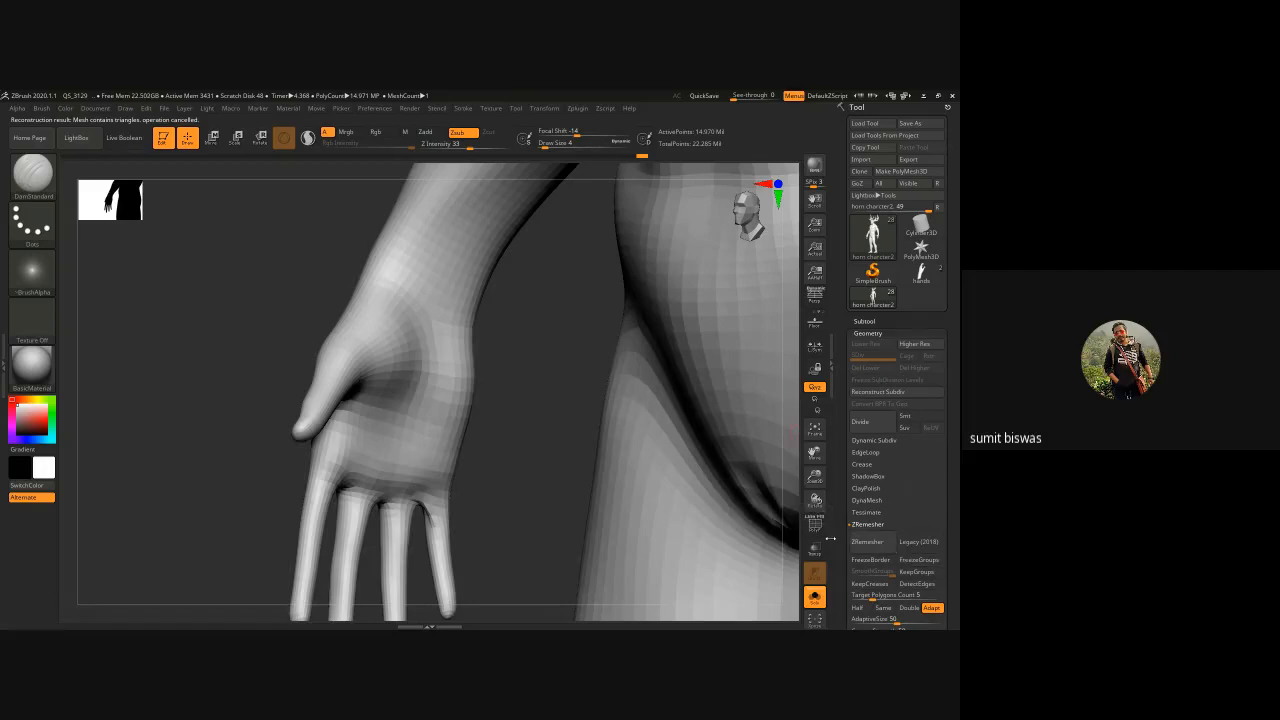
# - Examine the full figure and the hips and hand up close with the wireframe on and off
pyautogui.hotkey('ctrl', 'alt')
pyautogui.moveTo(640, 437)
pyautogui.mouseDown()
pyautogui.moveTo(489, 400)
pyautogui.moveTo(308, 434)
pyautogui.moveTo(617, 427)
pyautogui.mouseUp()
pyautogui.press('f')
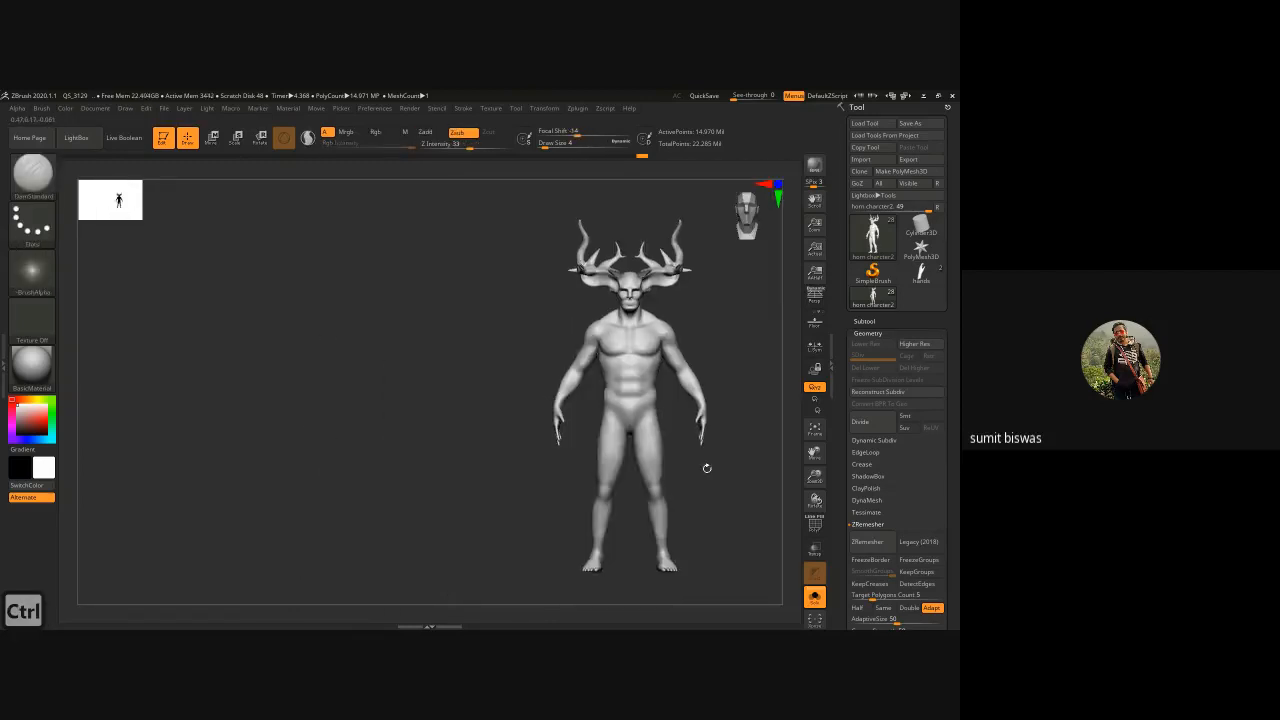
pyautogui.keyDown('alt'); pyautogui.moveTo(703, 466); pyautogui.dragTo(543, 400); pyautogui.keyUp('alt')
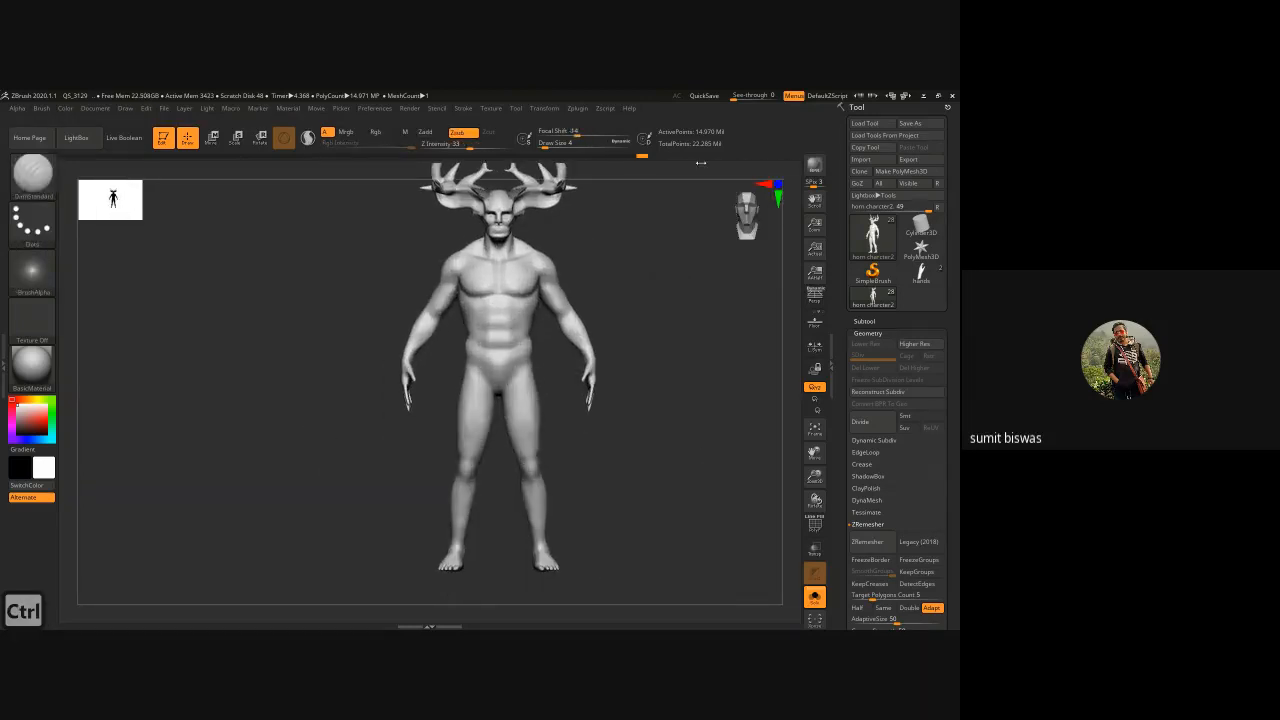
pyautogui.hotkey('shift', 'f')
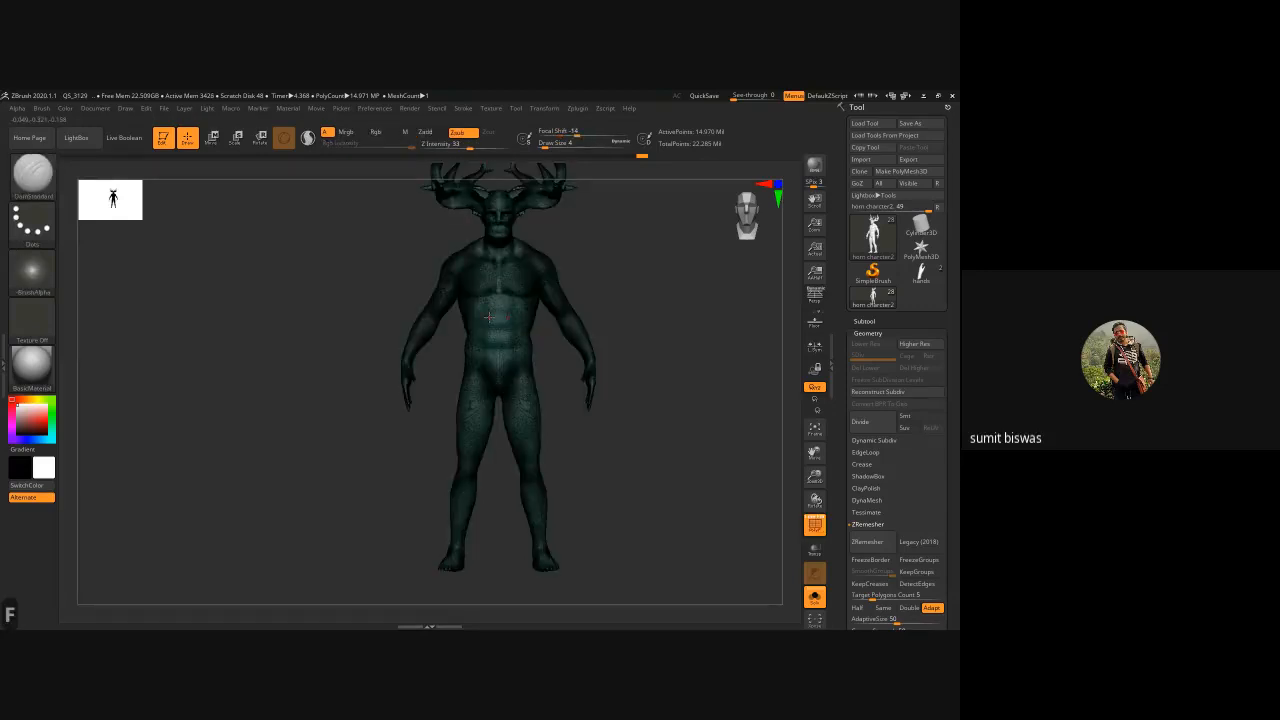
pyautogui.hotkey('ctrl', 'alt')
pyautogui.keyDown('alt'); pyautogui.moveTo(646, 451); pyautogui.dragTo(346, 459); pyautogui.keyUp('alt')
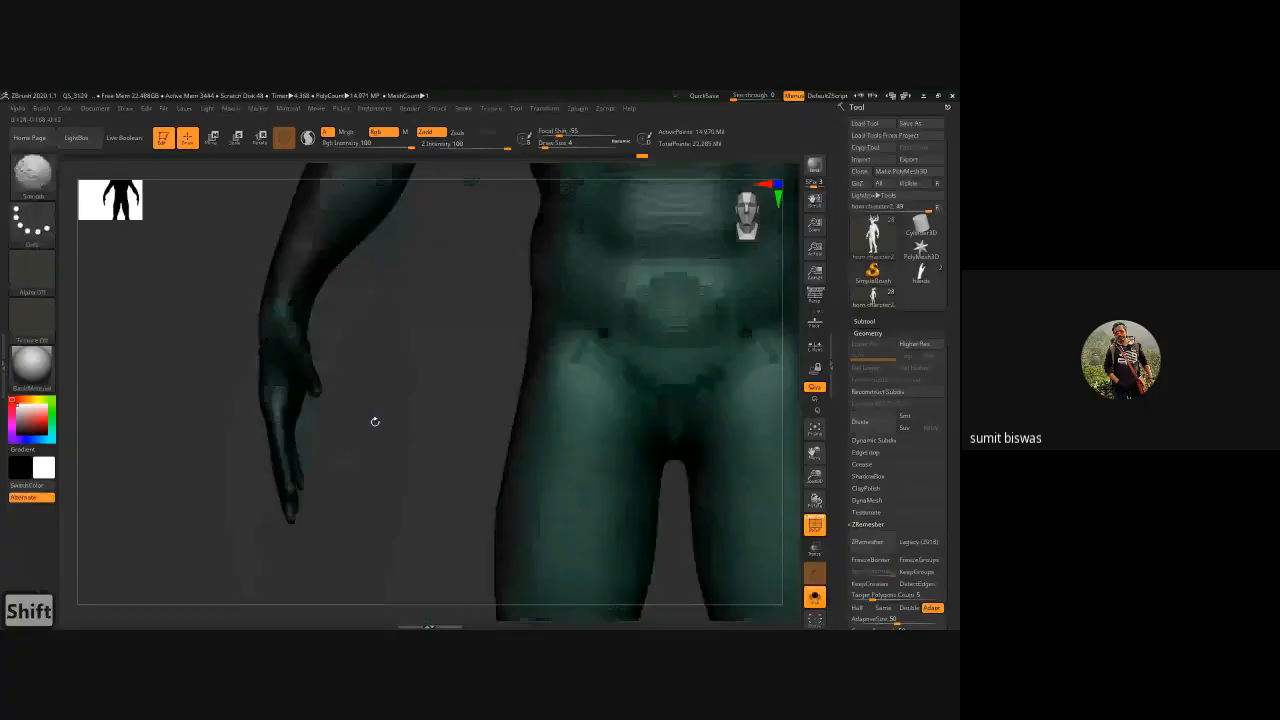
pyautogui.keyDown('ctrl'); pyautogui.click(375, 421); pyautogui.keyUp('ctrl')
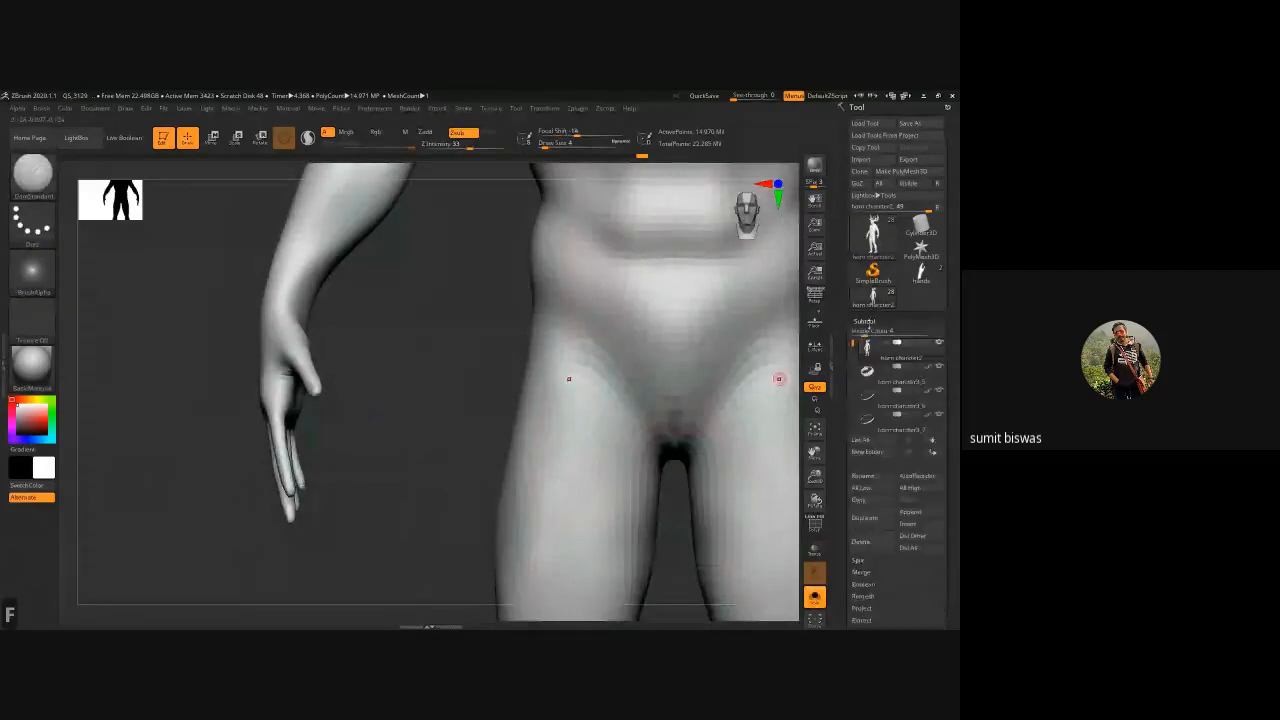
# - Reopen the body's geometry settings and switch to the higher subdivision resolution
pyautogui.click(868, 323)
pyautogui.click(867, 322)
pyautogui.click(867, 322)
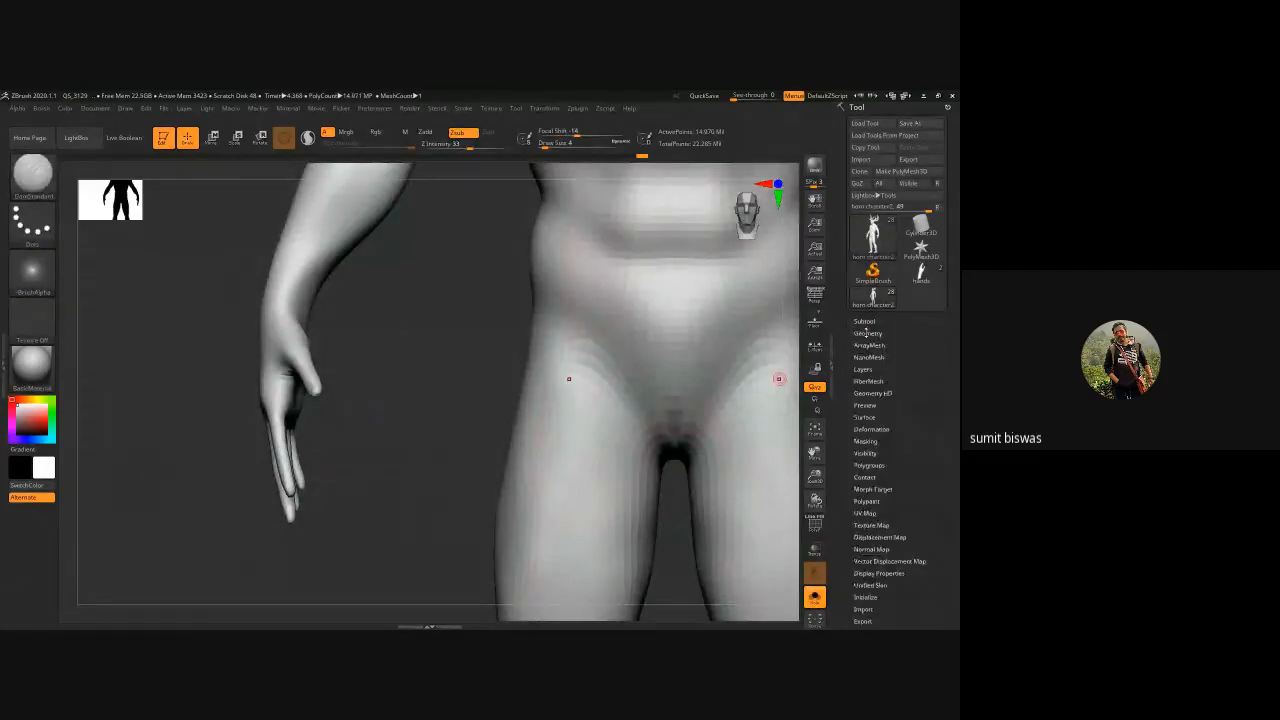
pyautogui.click(866, 333)
pyautogui.click(864, 343)
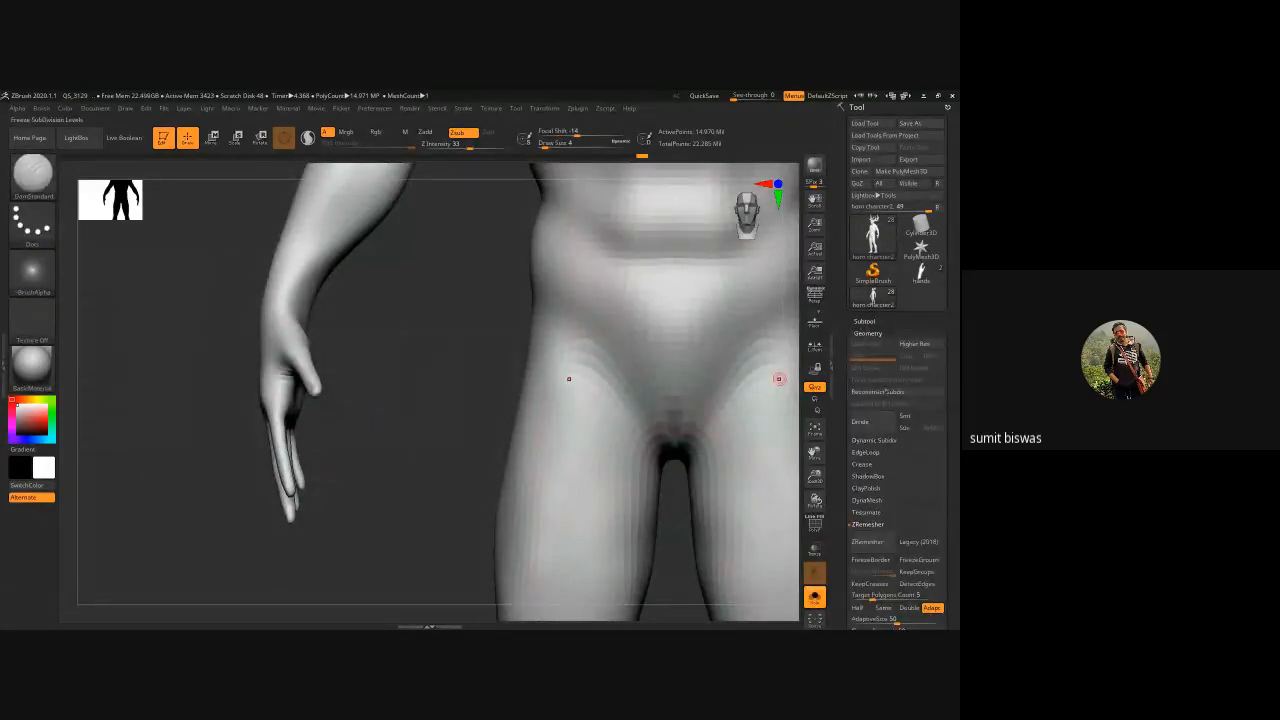
pyautogui.click(930, 345)
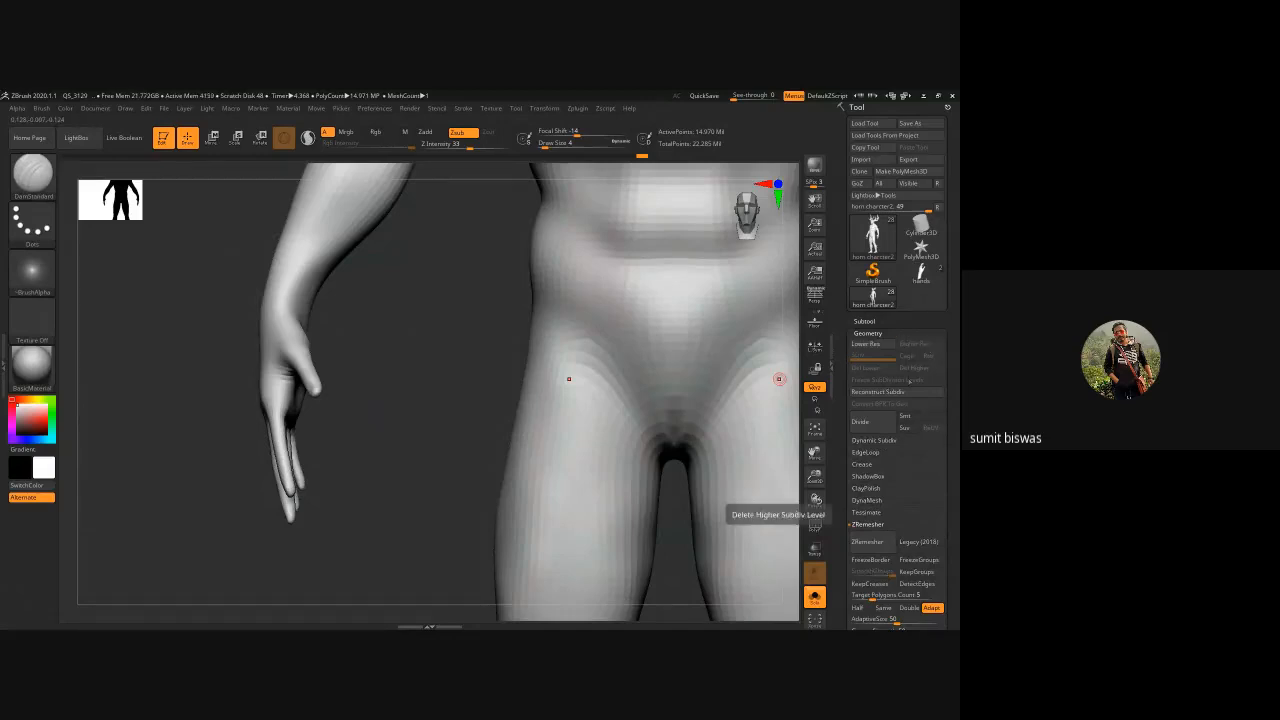
# - Try Reconstruct Subdiv on the body mesh and select the CurveStrapSnap brush
pyautogui.click(880, 393)
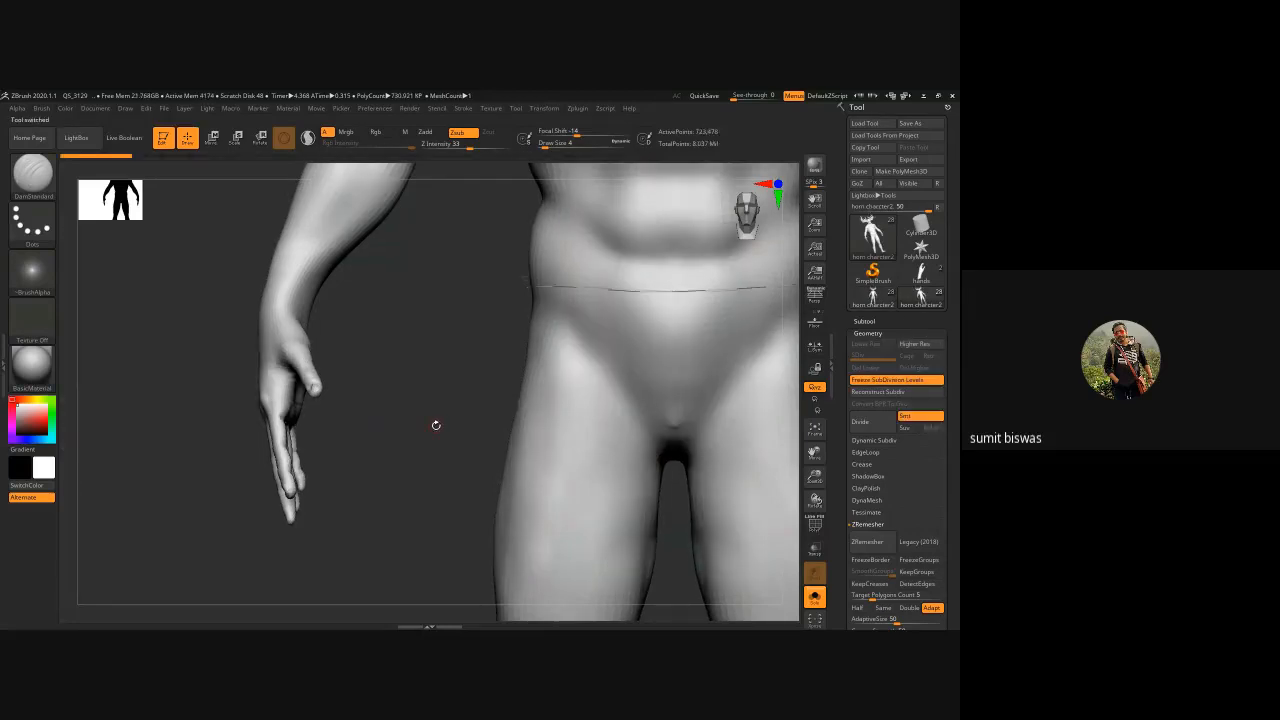
pyautogui.click(35, 175)
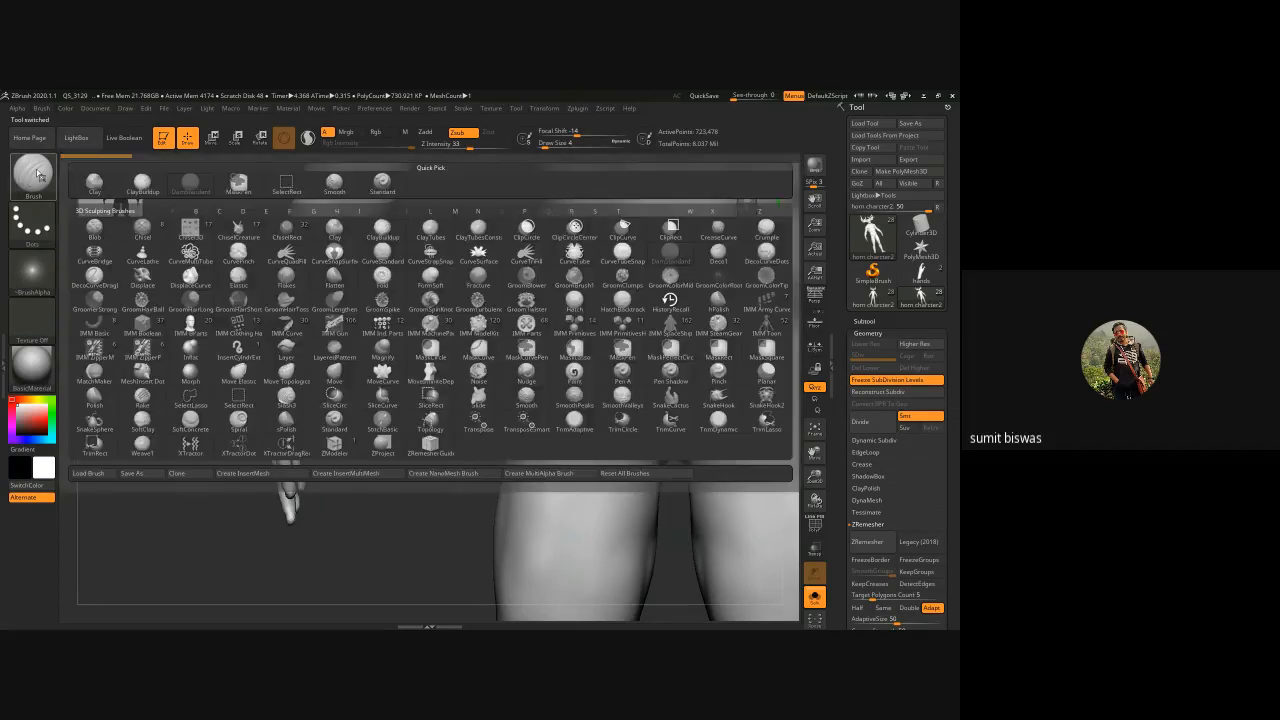
pyautogui.click(291, 262)
# - Undo the recent mesh changes, lower the body to its base subdivision level and delete the higher levels
pyautogui.hotkey('ctrl', 'z')
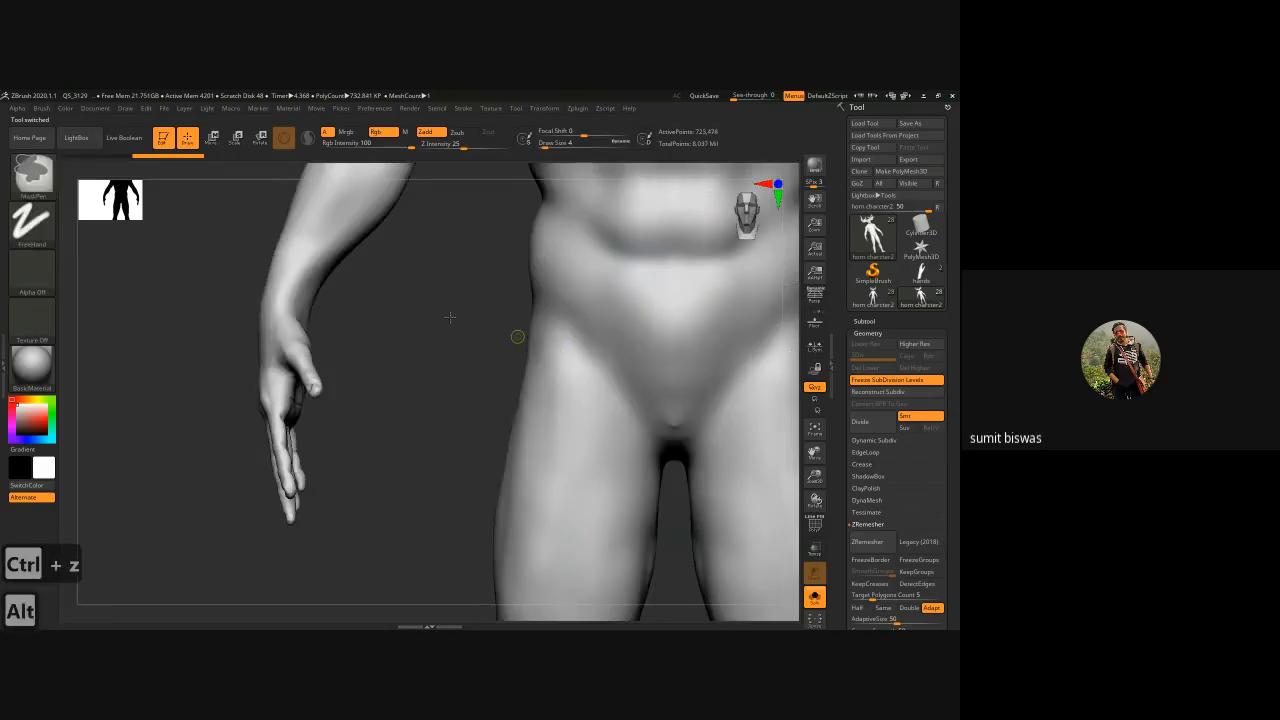
pyautogui.keyDown('alt'); pyautogui.moveTo(517, 334); pyautogui.dragTo(397, 297); pyautogui.keyUp('alt')
pyautogui.hotkey('ctrl', 'z')
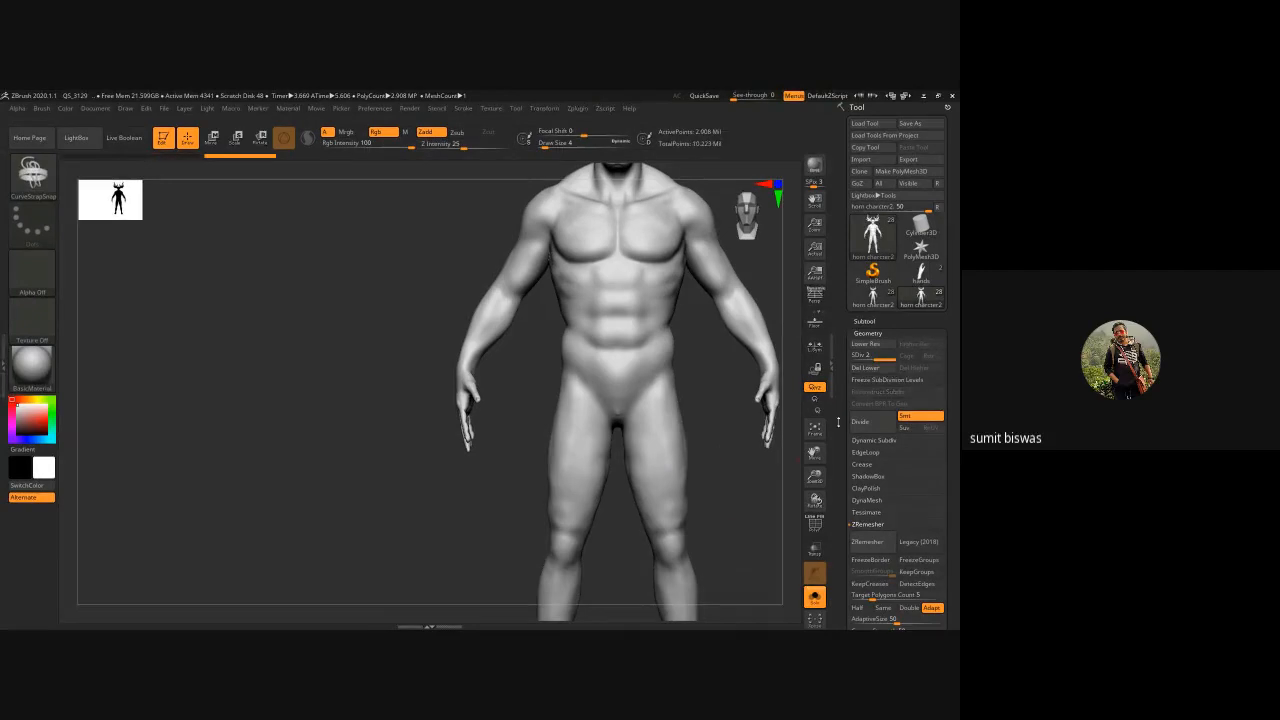
pyautogui.click(866, 344)
pyautogui.click(913, 367)
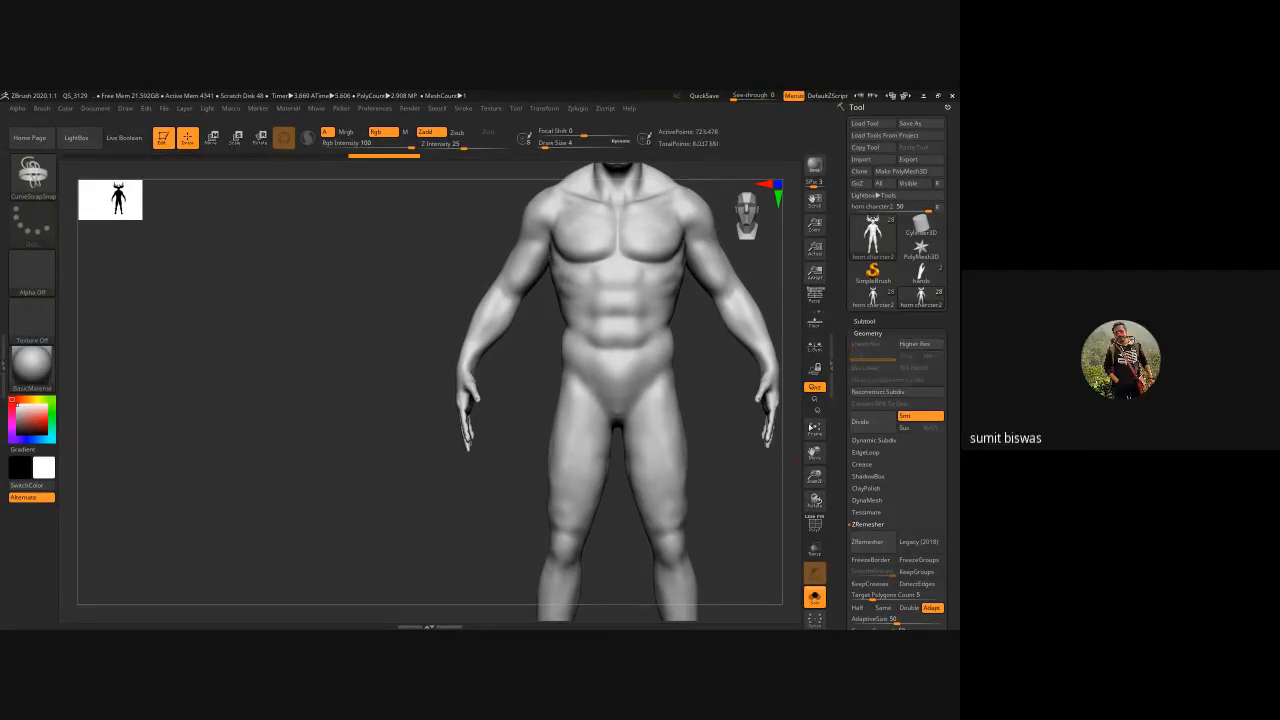
# - Show the wireframe over the palm and fingers and try dividing the body mesh once
pyautogui.moveTo(758, 458); pyautogui.dragTo(700, 467)
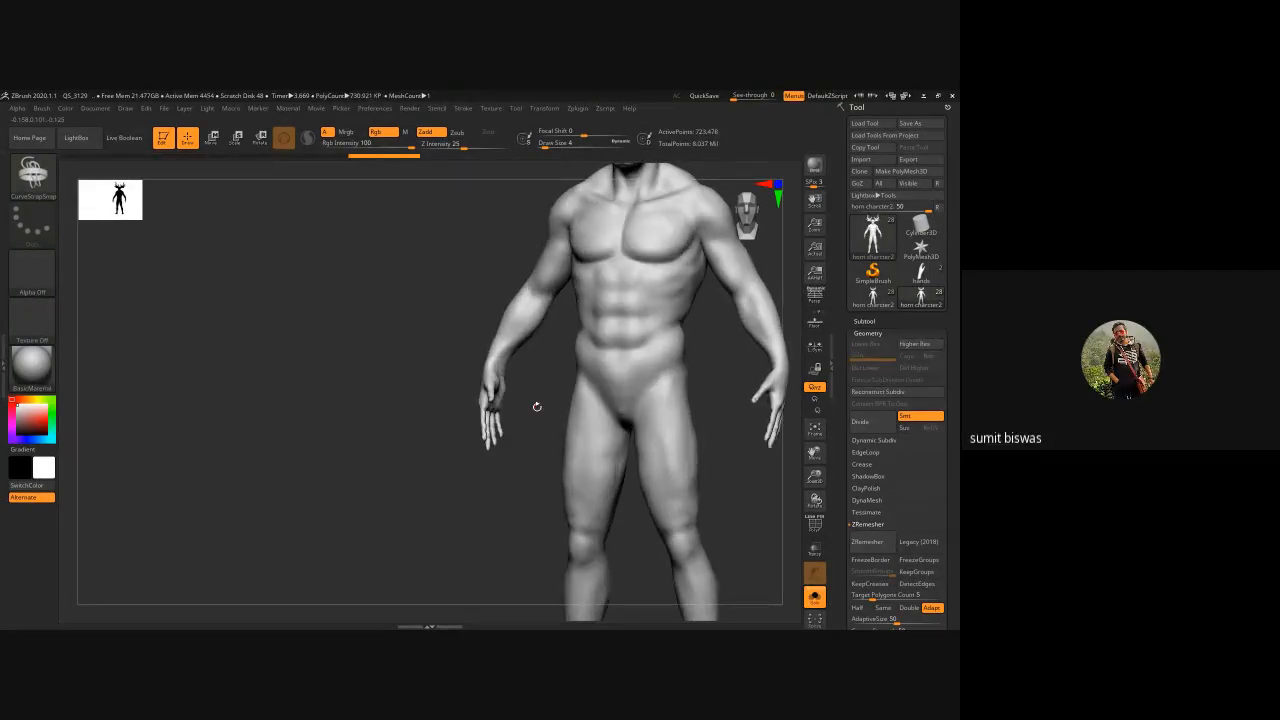
pyautogui.hotkey('shift', 'f')
pyautogui.keyDown('alt'); pyautogui.moveTo(534, 408); pyautogui.dragTo(569, 437); pyautogui.keyUp('alt')
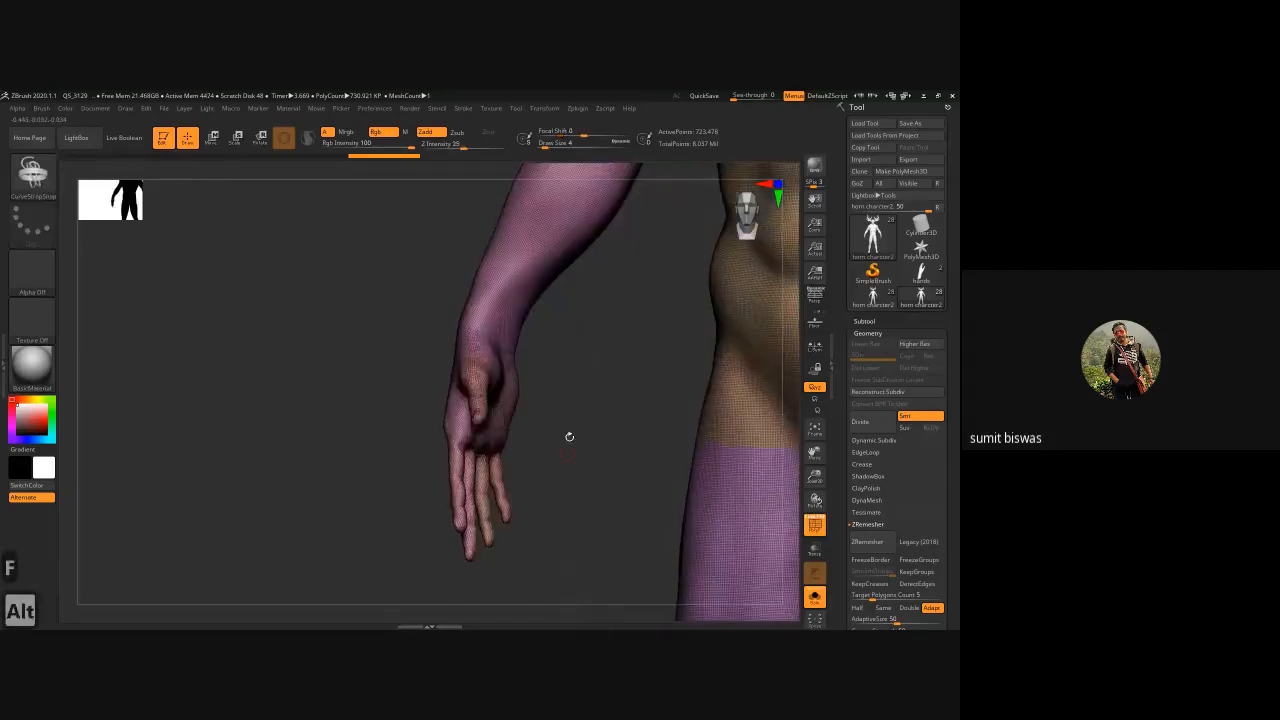
pyautogui.moveTo(574, 366); pyautogui.dragTo(532, 338)
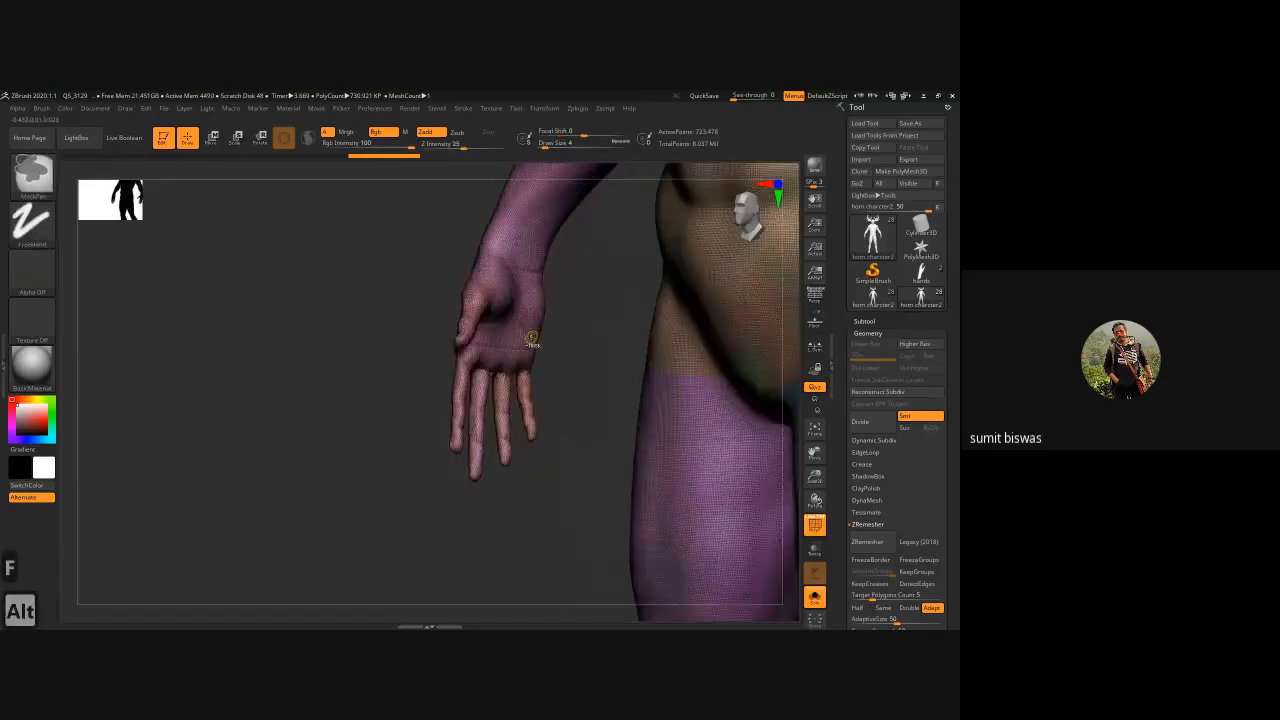
pyautogui.keyDown('ctrl'); pyautogui.moveTo(532, 338); pyautogui.dragTo(592, 446, button='right'); pyautogui.keyUp('ctrl')
pyautogui.keyDown('alt'); pyautogui.moveTo(646, 383); pyautogui.dragTo(656, 357, button='right'); pyautogui.keyUp('alt')
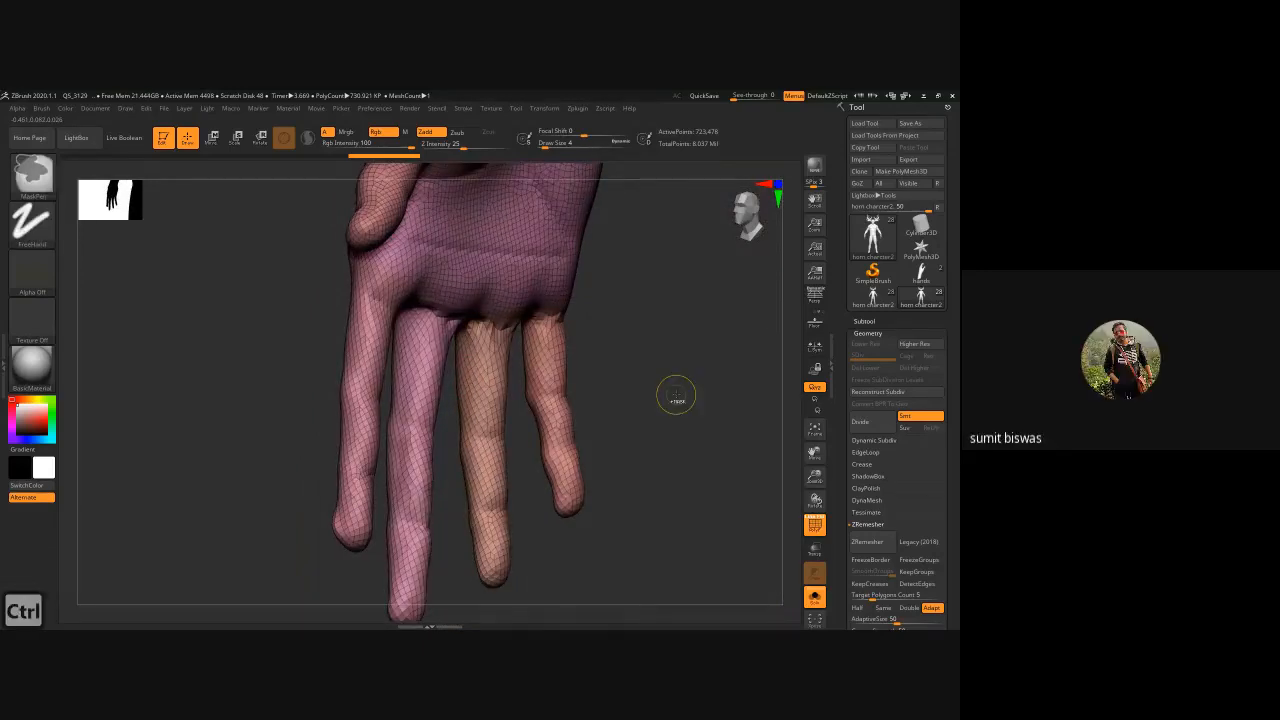
pyautogui.hotkey('ctrl', 'd')
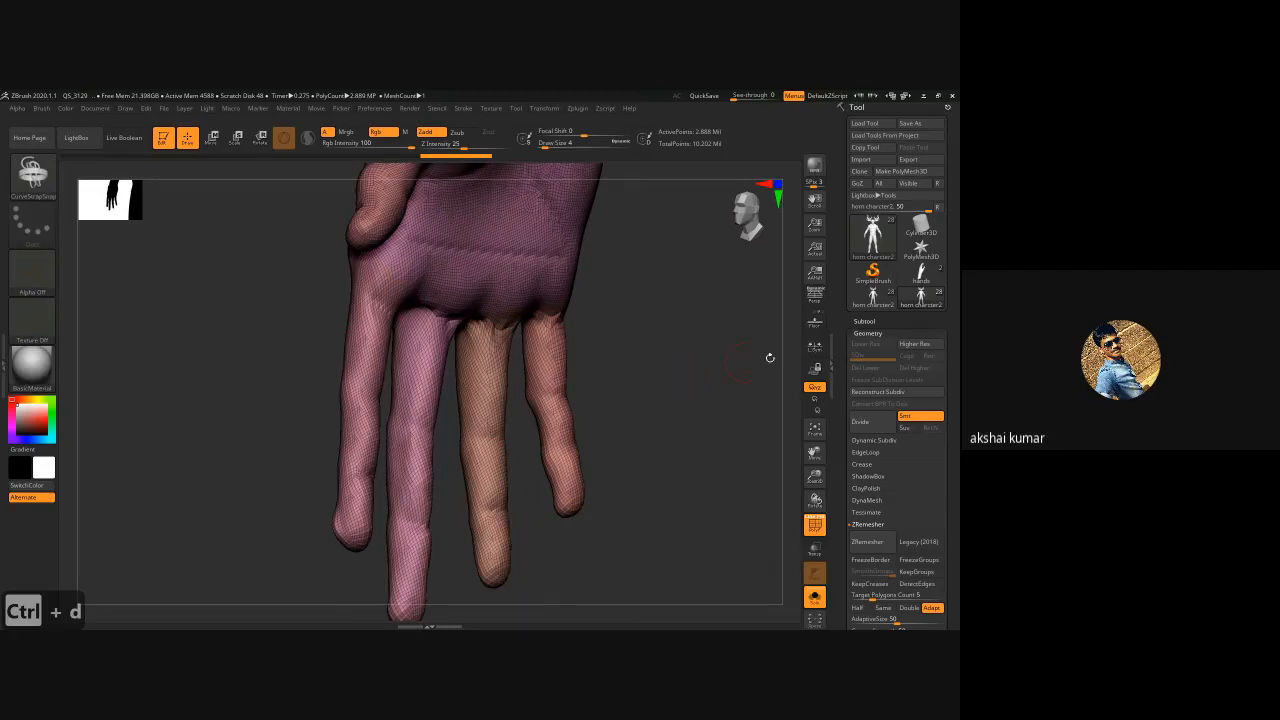
pyautogui.hotkey('ctrl', 'z')
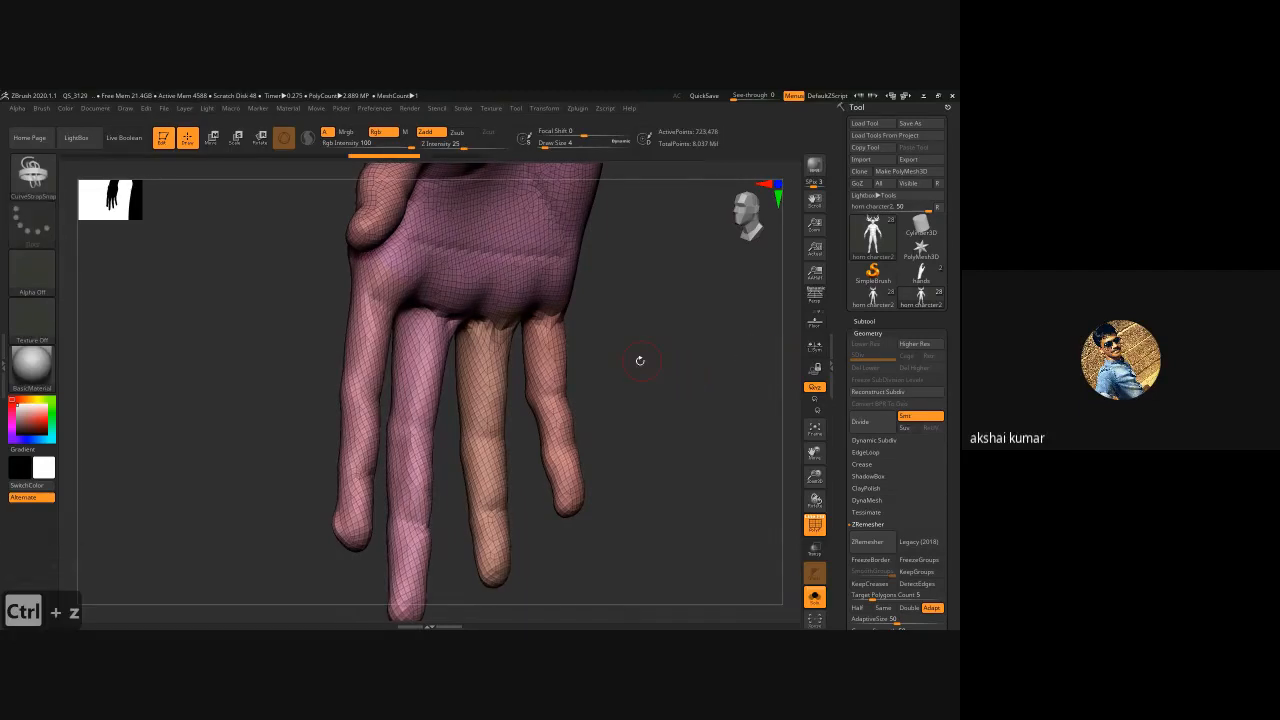
# - Hide the wireframe and compare the fingers with the body mesh divided and undivided, leaving it divided
pyautogui.hotkey('shift', 'f')
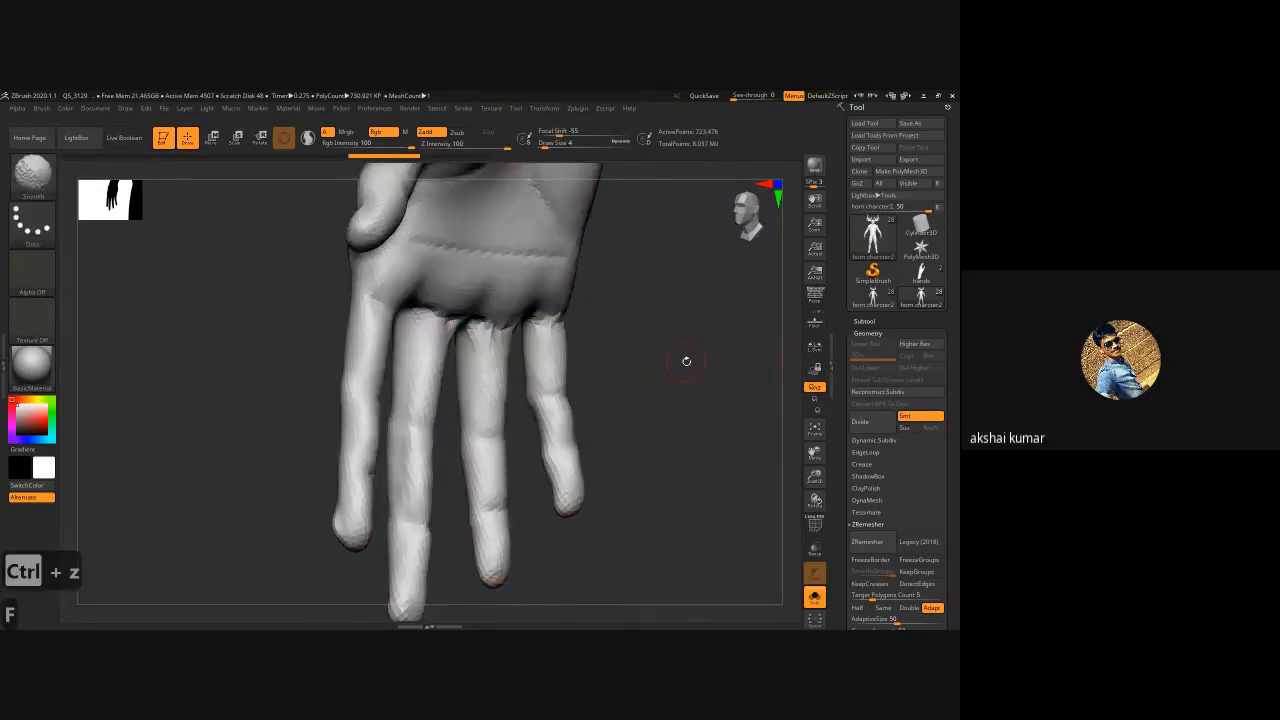
pyautogui.press('ctrl')
pyautogui.hotkey('ctrl', 'd')
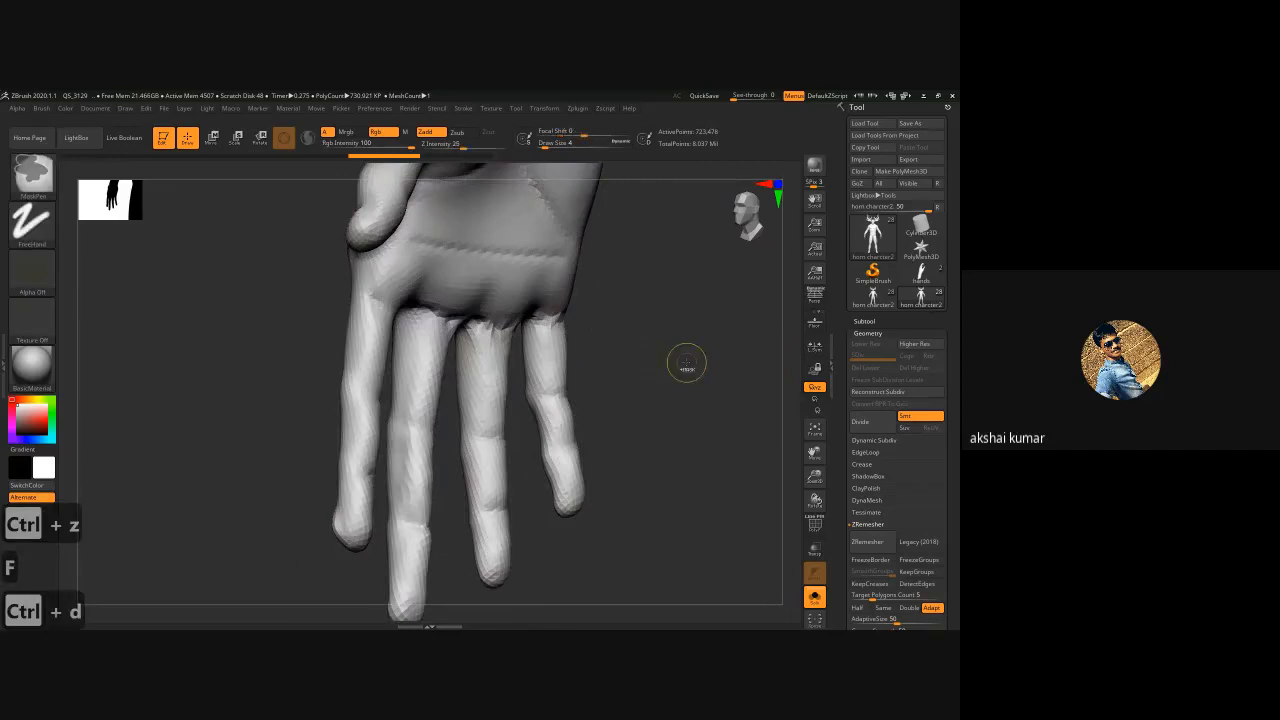
pyautogui.hotkey('ctrl', 'z')
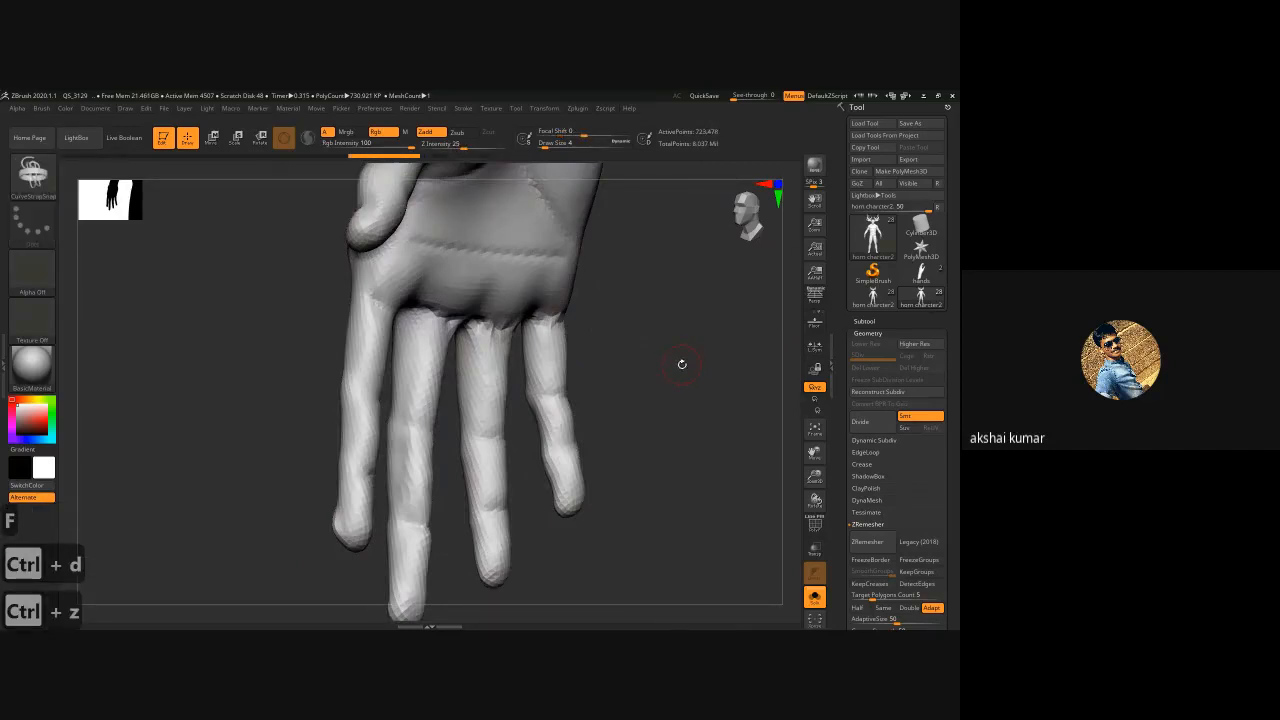
pyautogui.hotkey('ctrl', 'd')
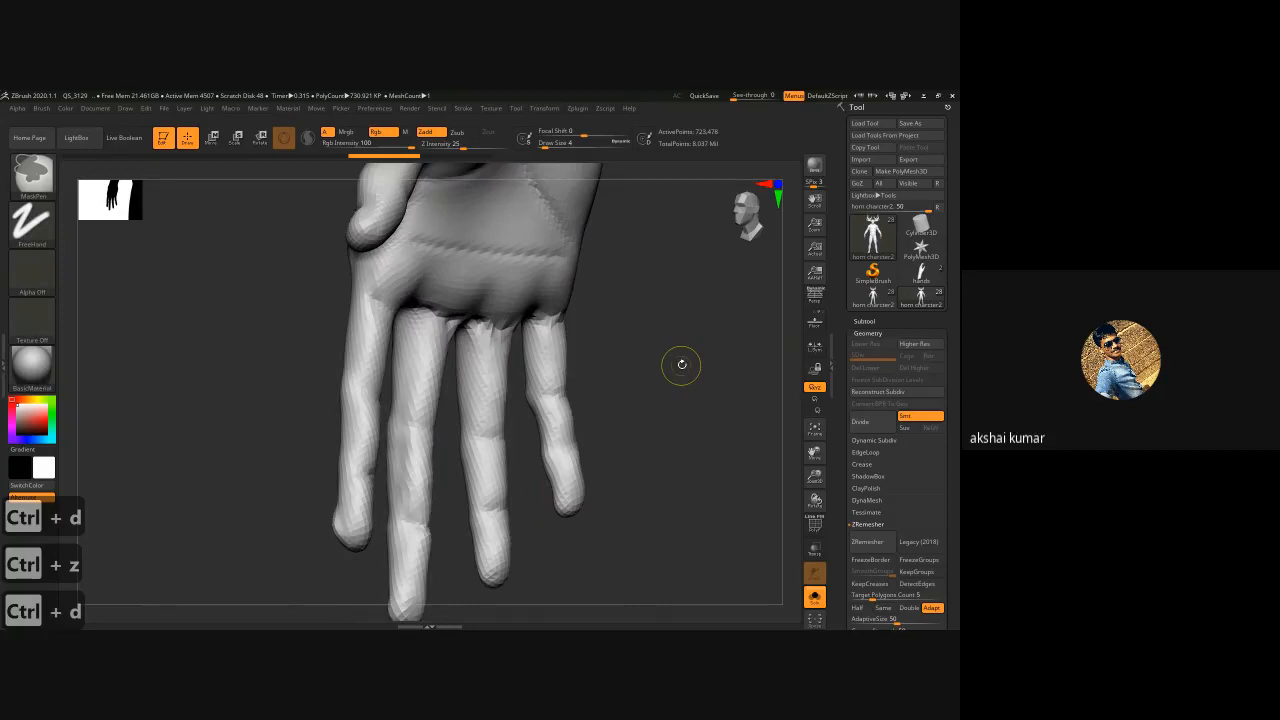
pyautogui.hotkey('ctrl', 'z')
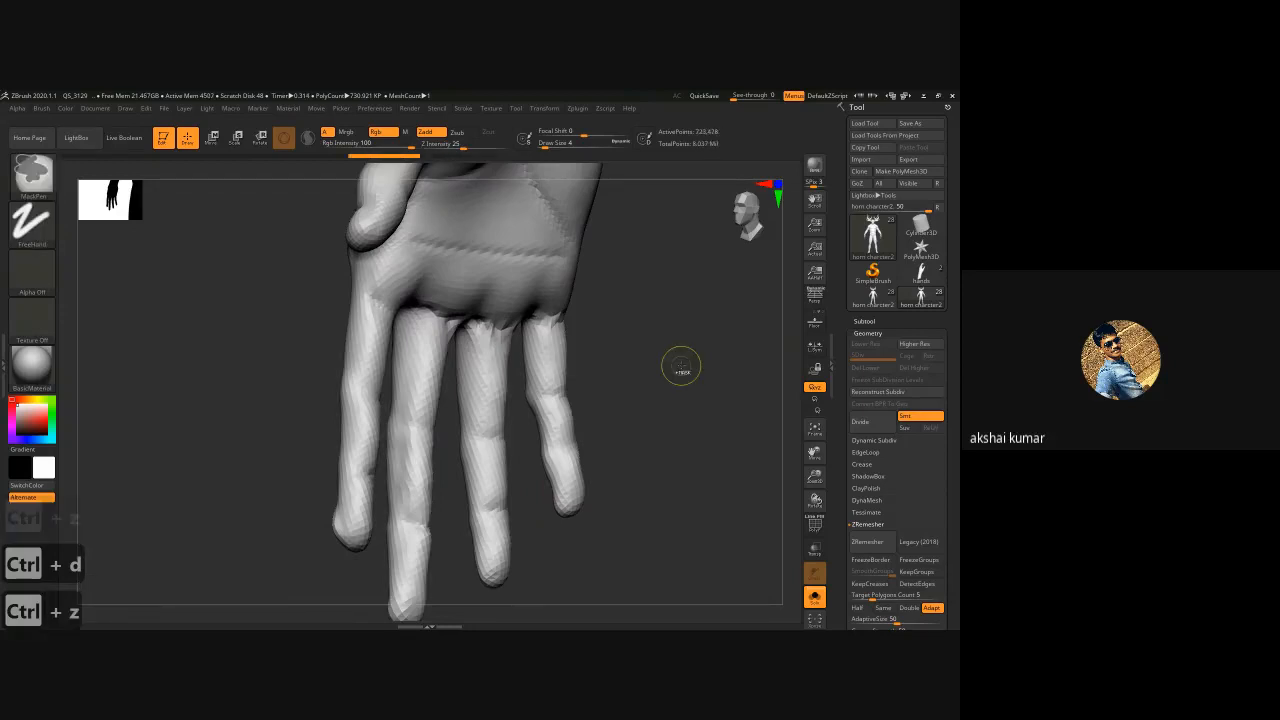
pyautogui.hotkey('ctrl', 'd')
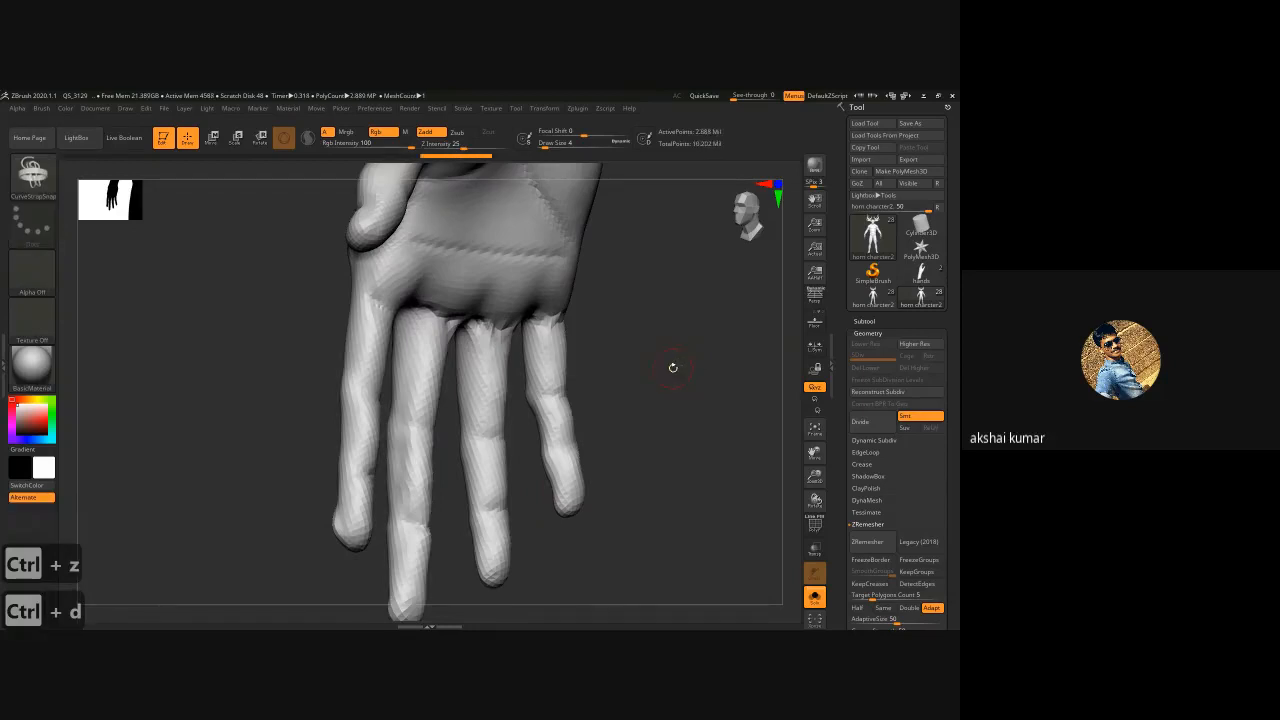
pyautogui.hotkey('shift', 'f')
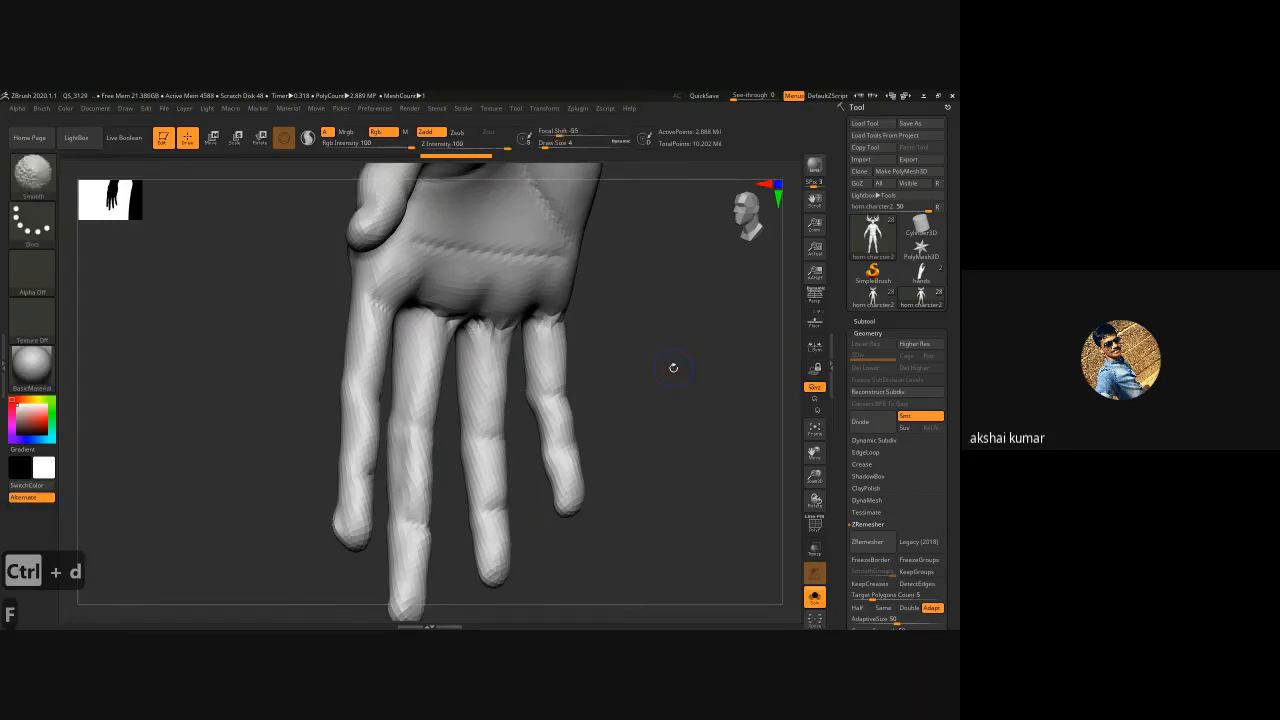
pyautogui.hotkey('shift', 'f')
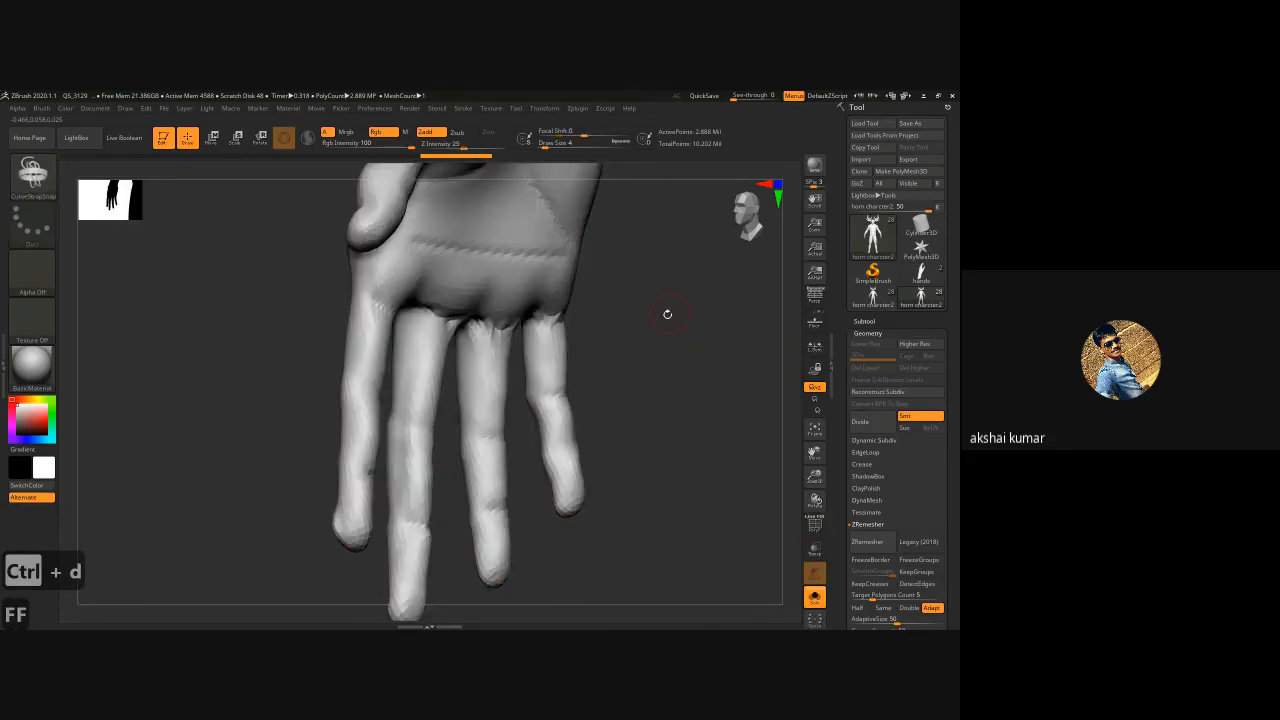
# - Undo the stray stroke at the finger bases and switch to the DamStandard brush
pyautogui.moveTo(668, 314); pyautogui.dragTo(622, 316)
pyautogui.moveTo(414, 308); pyautogui.dragTo(457, 314)
pyautogui.hotkey('ctrl', 'z')
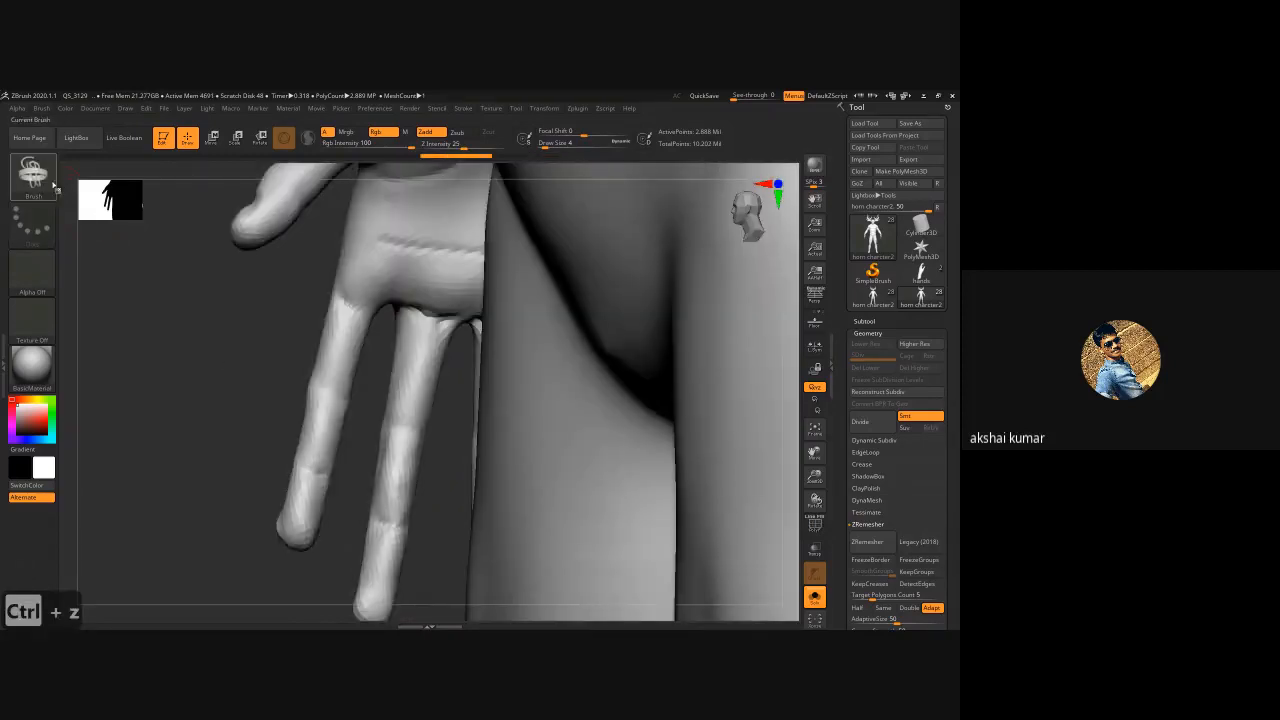
pyautogui.click(33, 177)
pyautogui.click(210, 278)
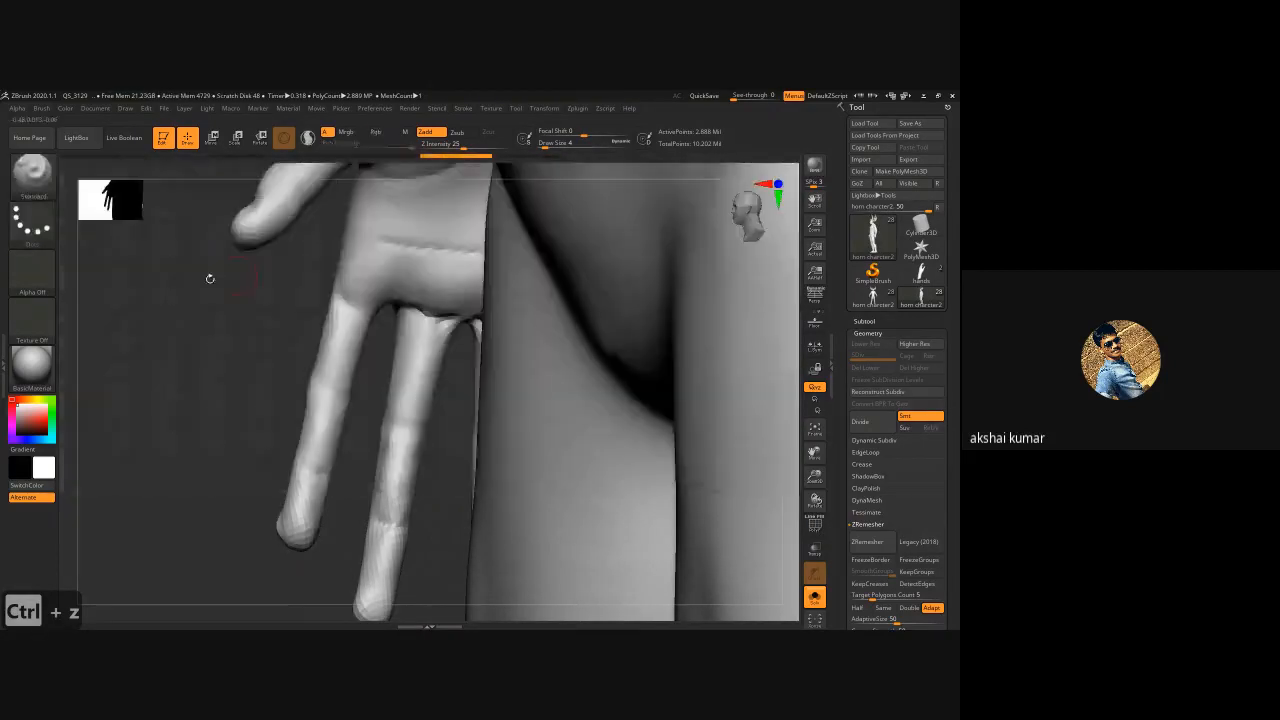
pyautogui.click(33, 177)
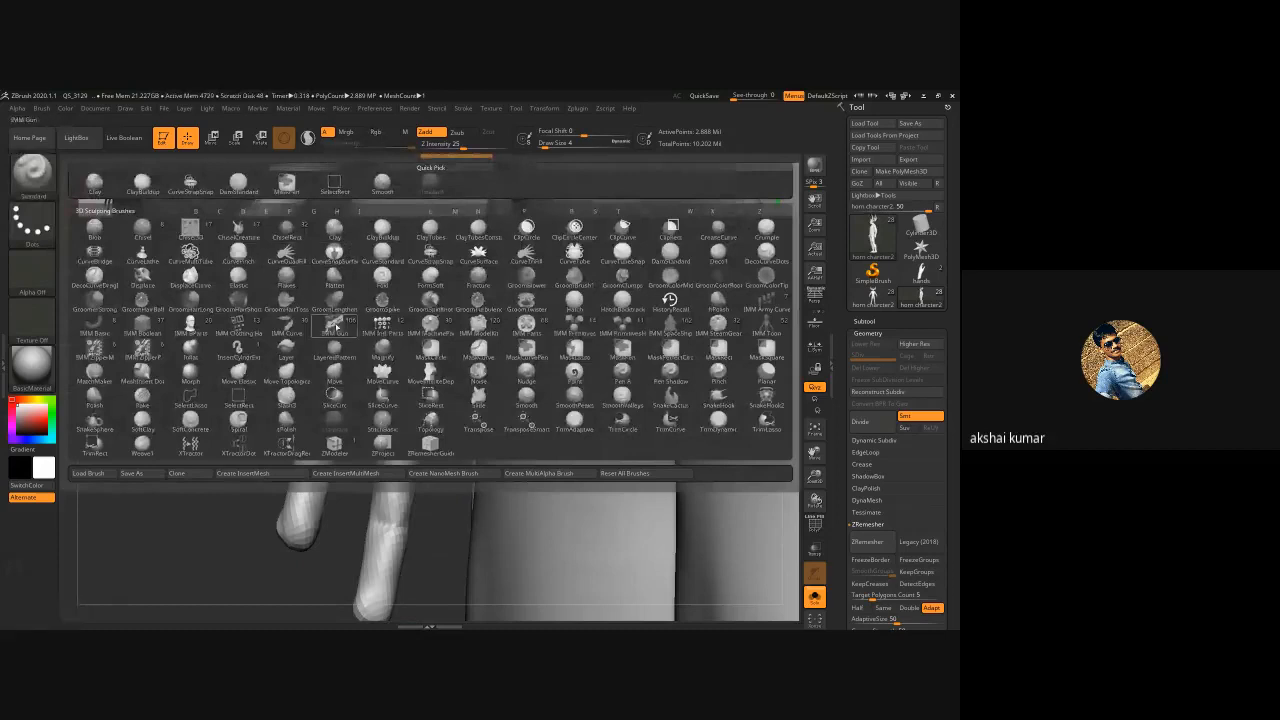
pyautogui.click(238, 185)
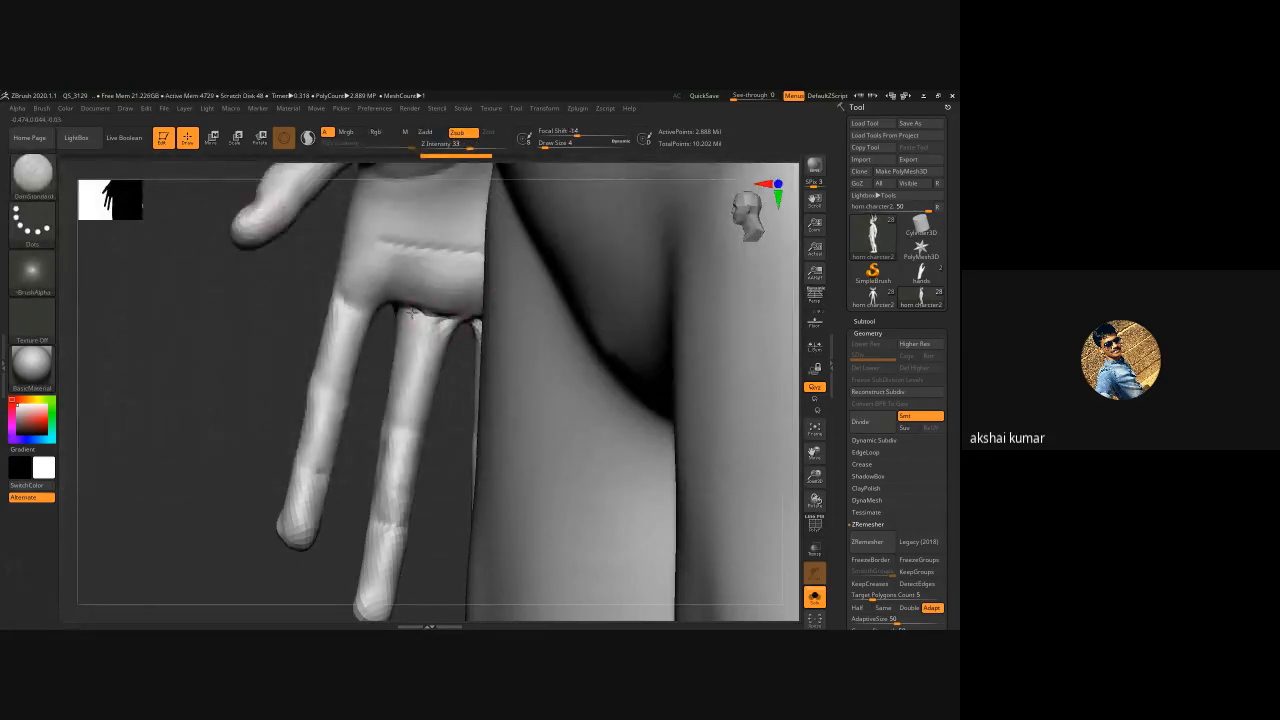
# - Smooth the rough ridges where the fingers meet the palm and along the upper part of the adjoining finger
pyautogui.press('shift')
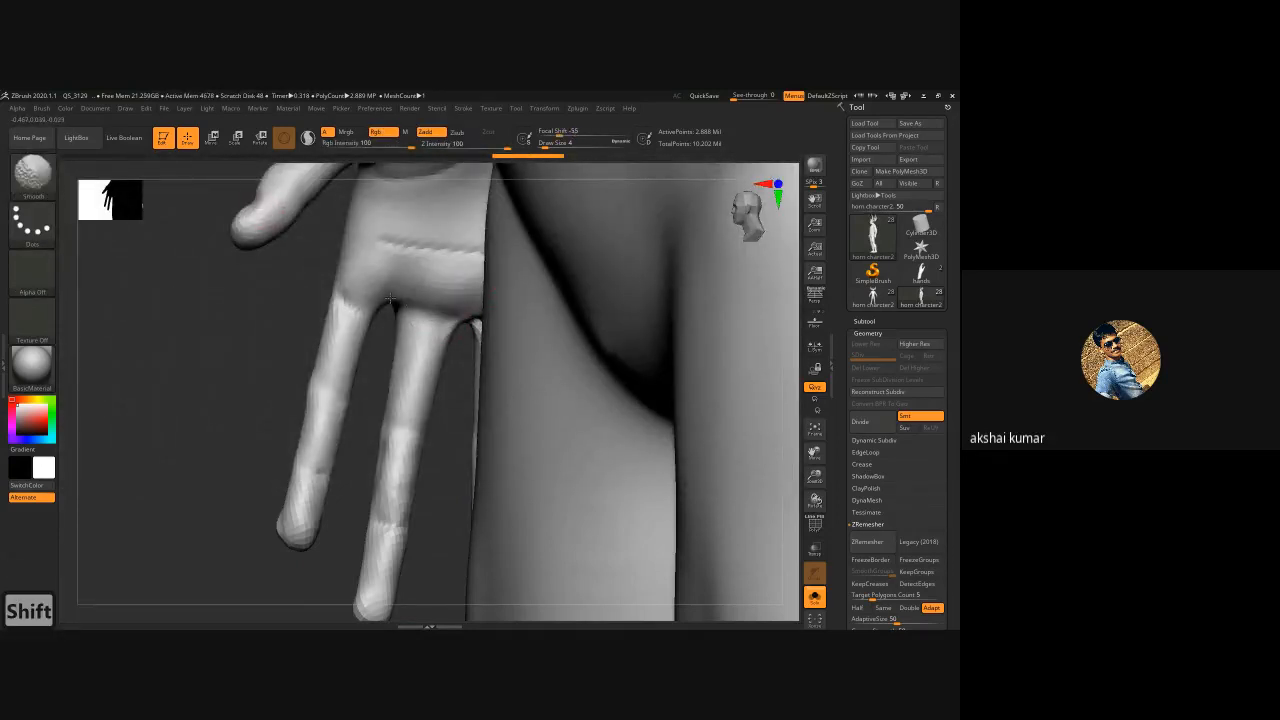
pyautogui.keyDown('shift'); pyautogui.moveTo(390, 298); pyautogui.dragTo(358, 310); pyautogui.keyUp('shift')
pyautogui.keyDown('shift'); pyautogui.moveTo(443, 337); pyautogui.dragTo(404, 408); pyautogui.keyUp('shift')
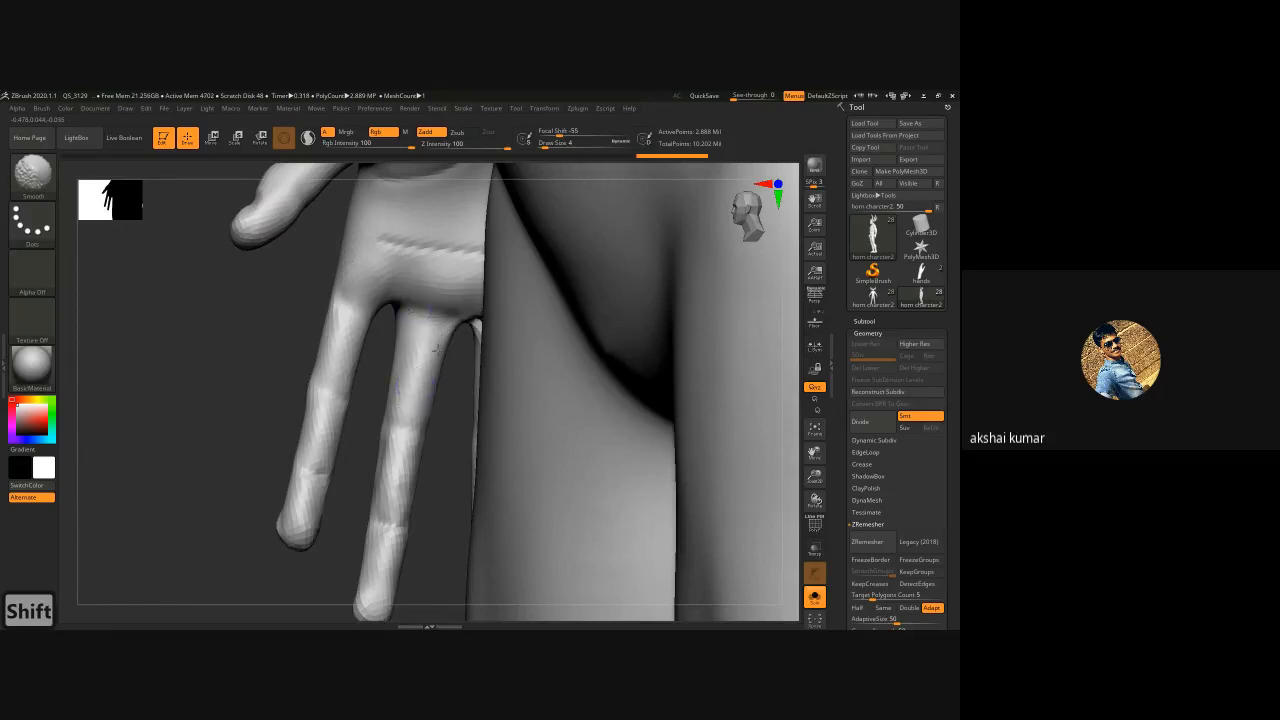
# - Close the body's geometry settings and open the subtool list with the hips and legs in view
pyautogui.moveTo(191, 367)
pyautogui.keyDown('alt'); pyautogui.mouseDown()
pyautogui.moveTo(173, 368)
pyautogui.moveTo(186, 354)
pyautogui.mouseUp(); pyautogui.keyUp('alt')
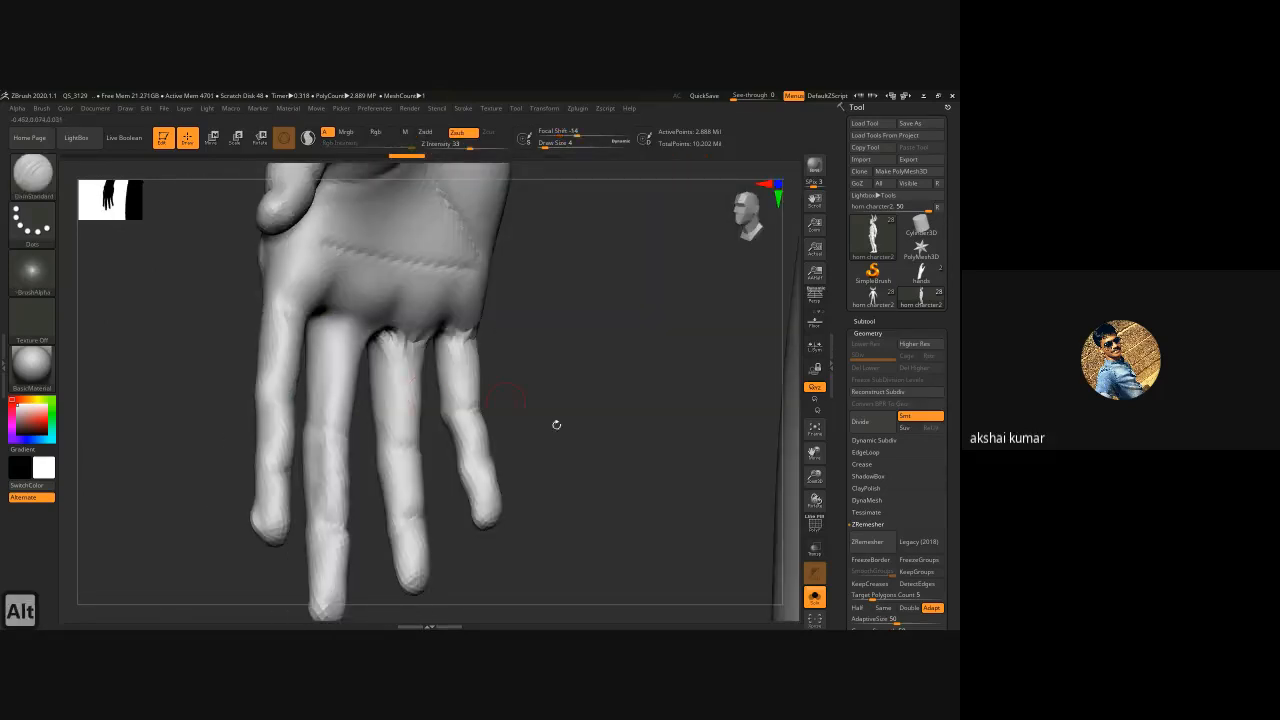
pyautogui.keyDown('ctrl'); pyautogui.moveTo(565, 473); pyautogui.dragTo(389, 454, button='right'); pyautogui.keyUp('ctrl')
pyautogui.moveTo(389, 454); pyautogui.dragTo(415, 468)
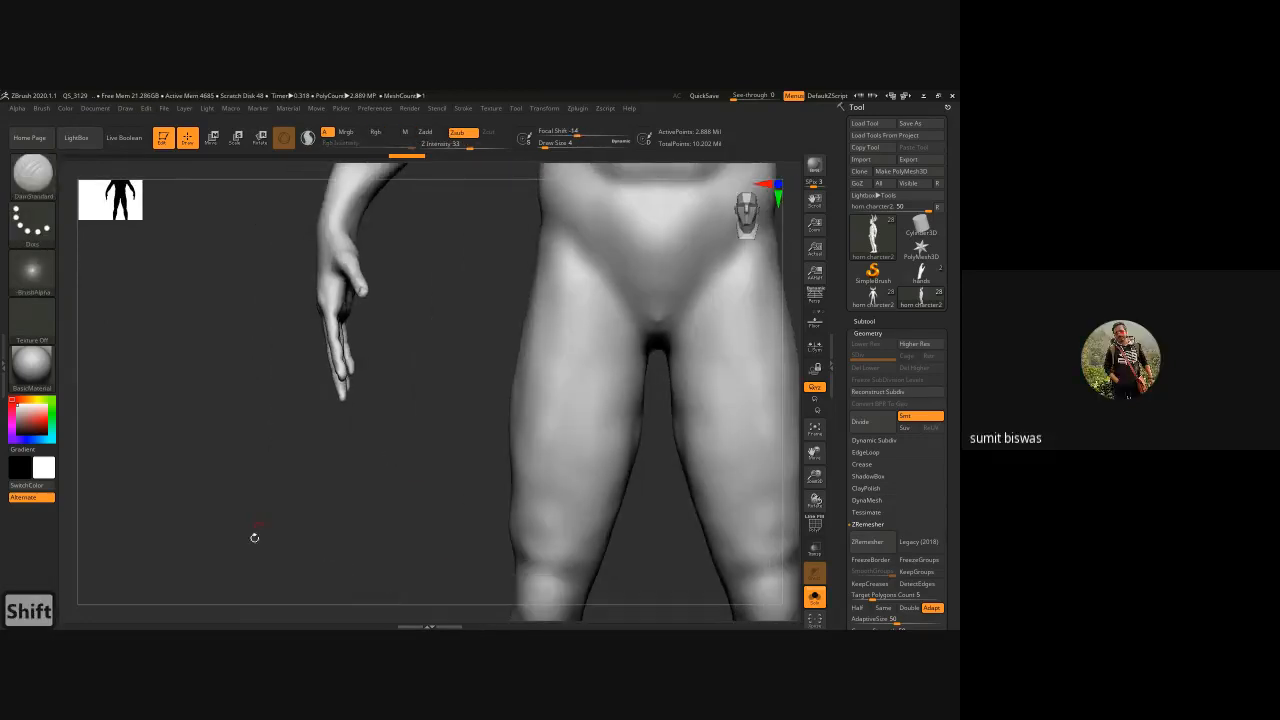
pyautogui.scroll(-3, 889, 320)
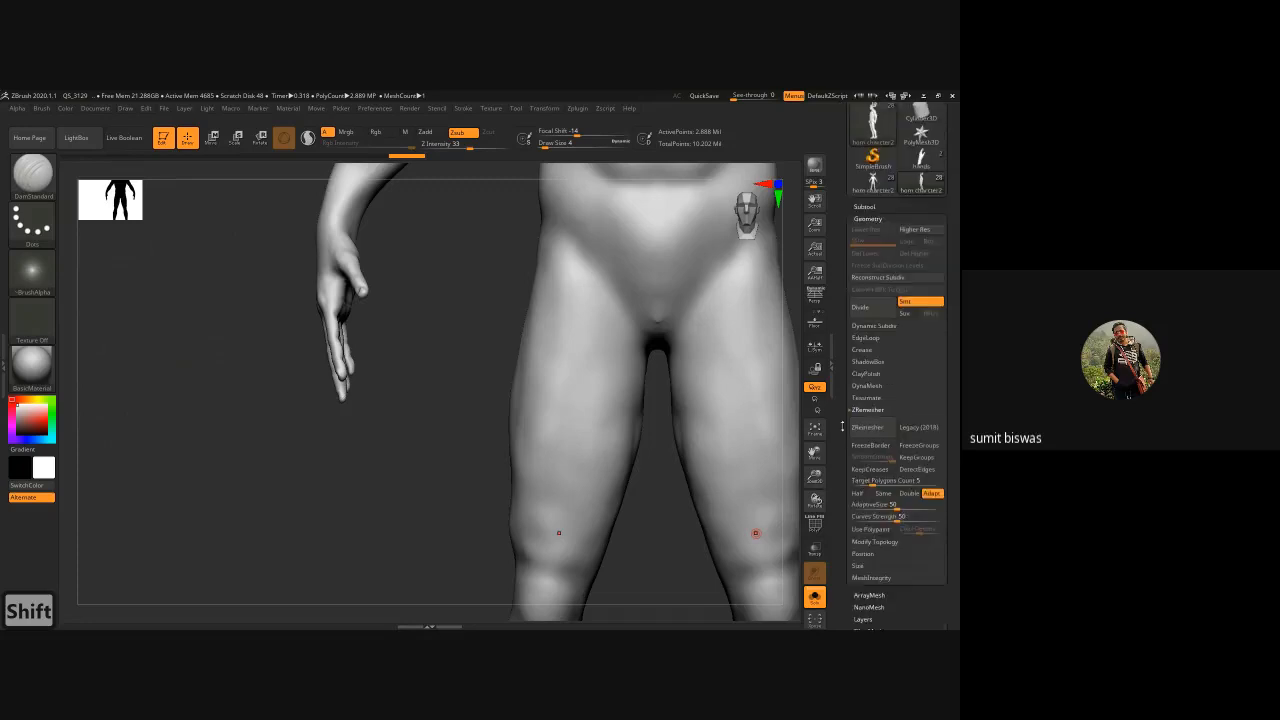
pyautogui.click(867, 233)
pyautogui.click(864, 221)
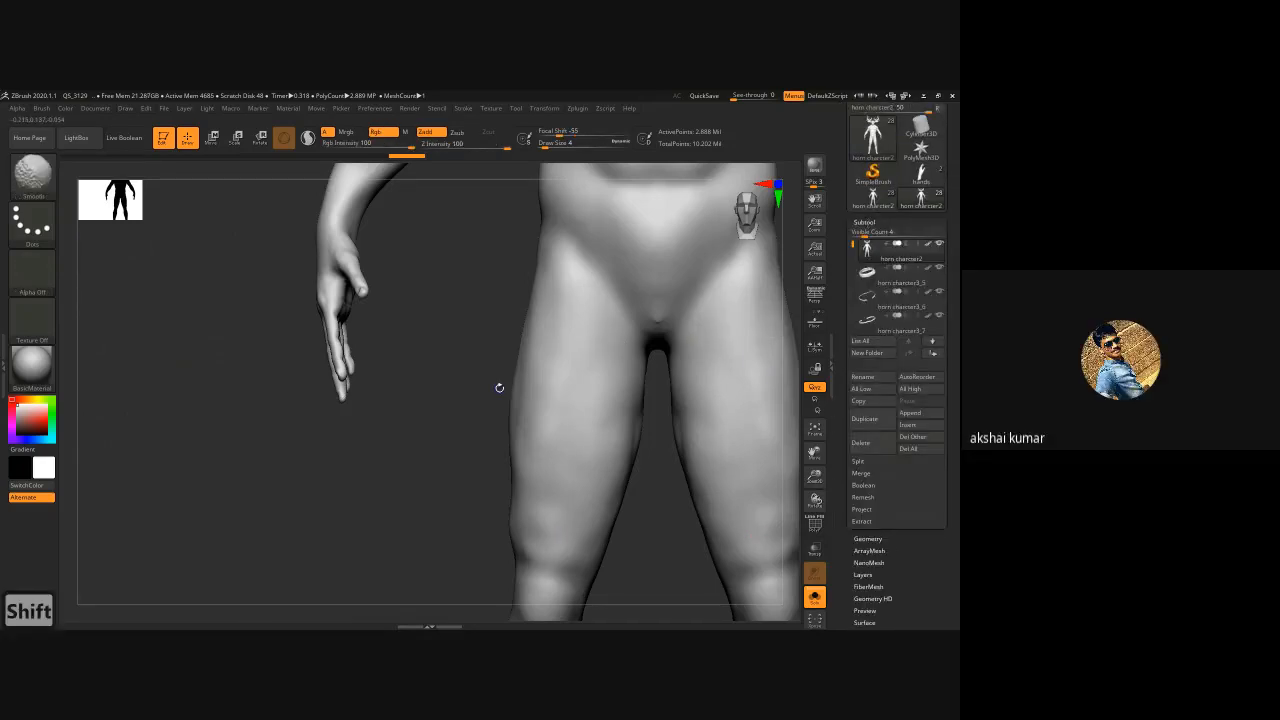
# - Undo the finger smoothing and the last division of the body mesh
pyautogui.hotkey('shift', 'd')
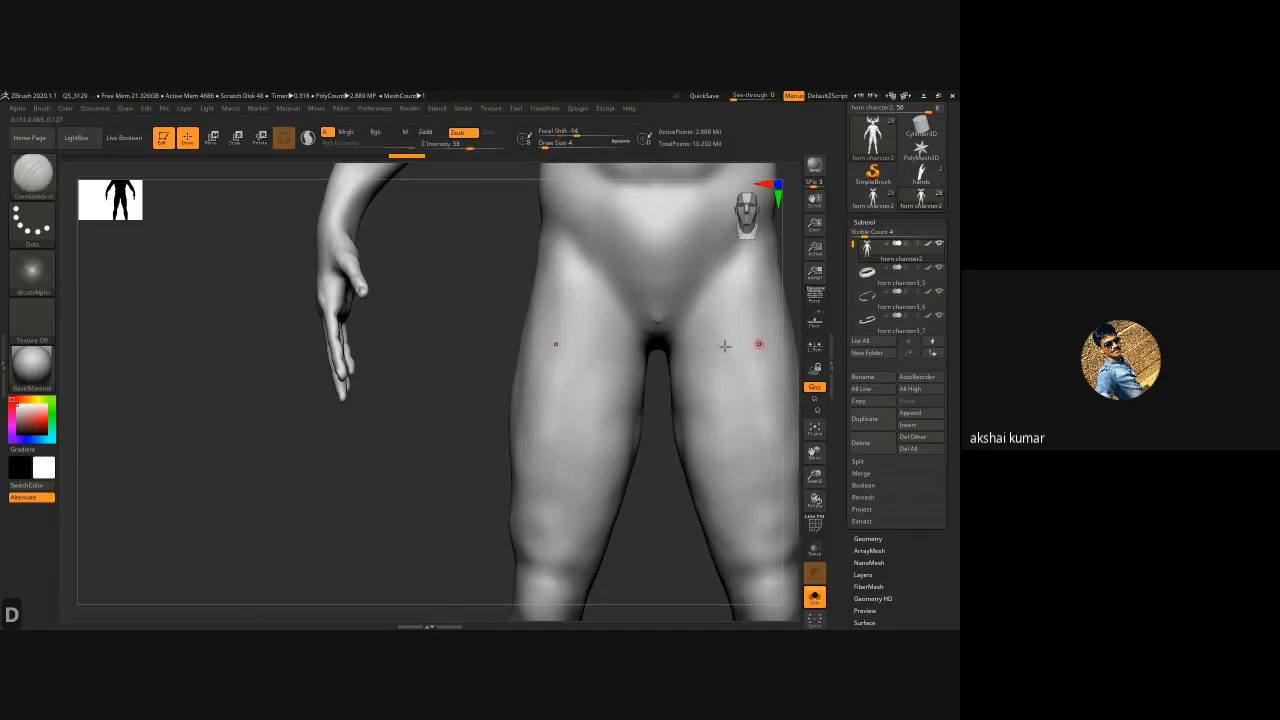
pyautogui.hotkey('ctrl', 'z')
pyautogui.hotkey('ctrl', 'z')
pyautogui.hotkey('ctrl', 'z')
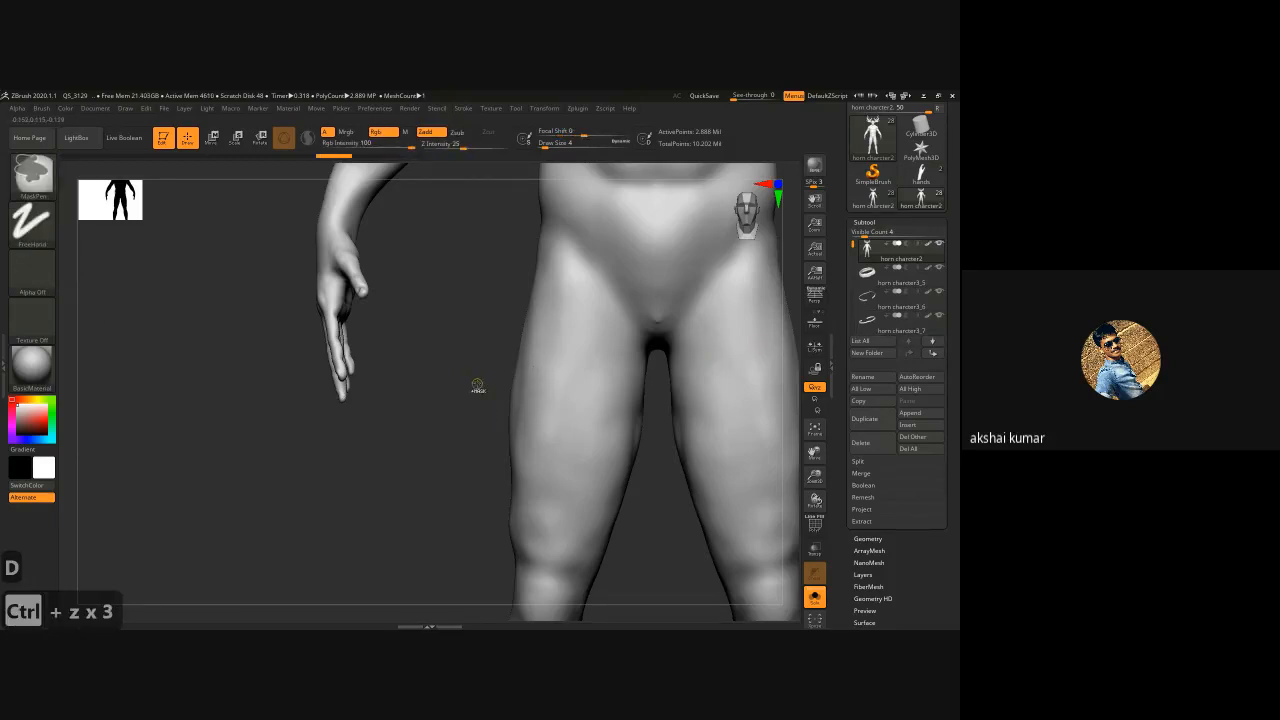
pyautogui.hotkey('ctrl', 'z')
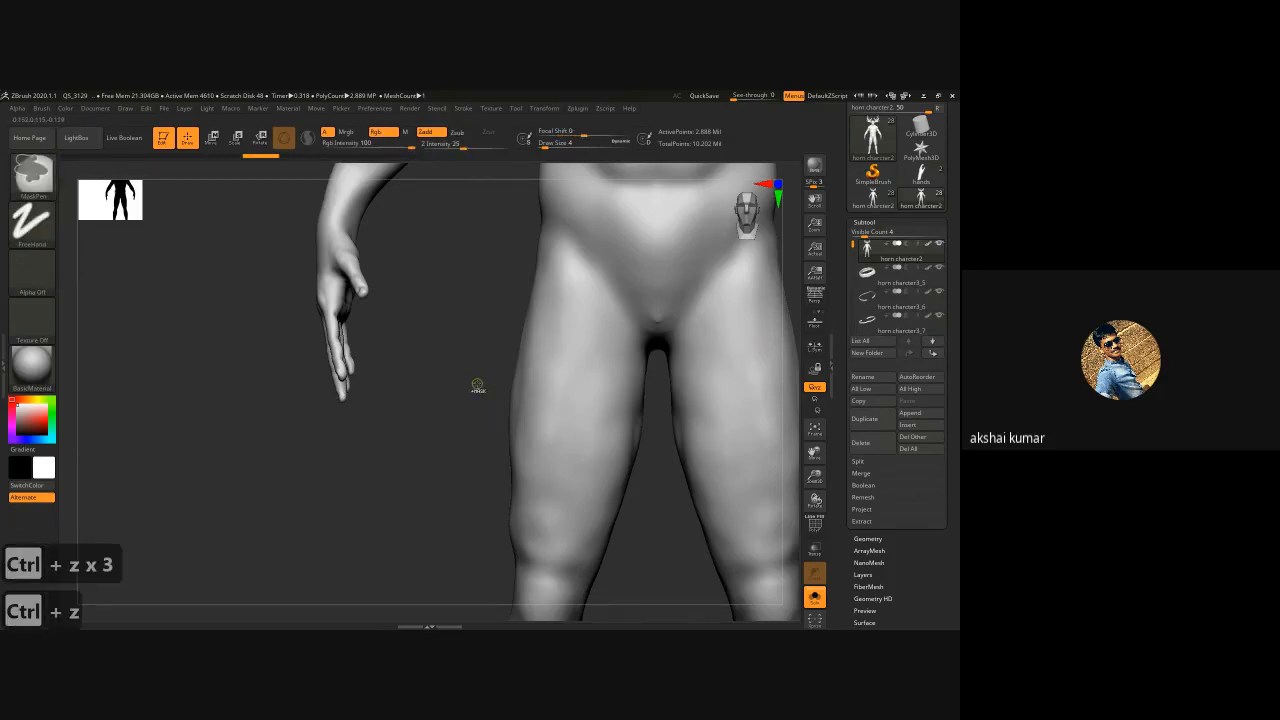
pyautogui.hotkey('ctrl', 'z')
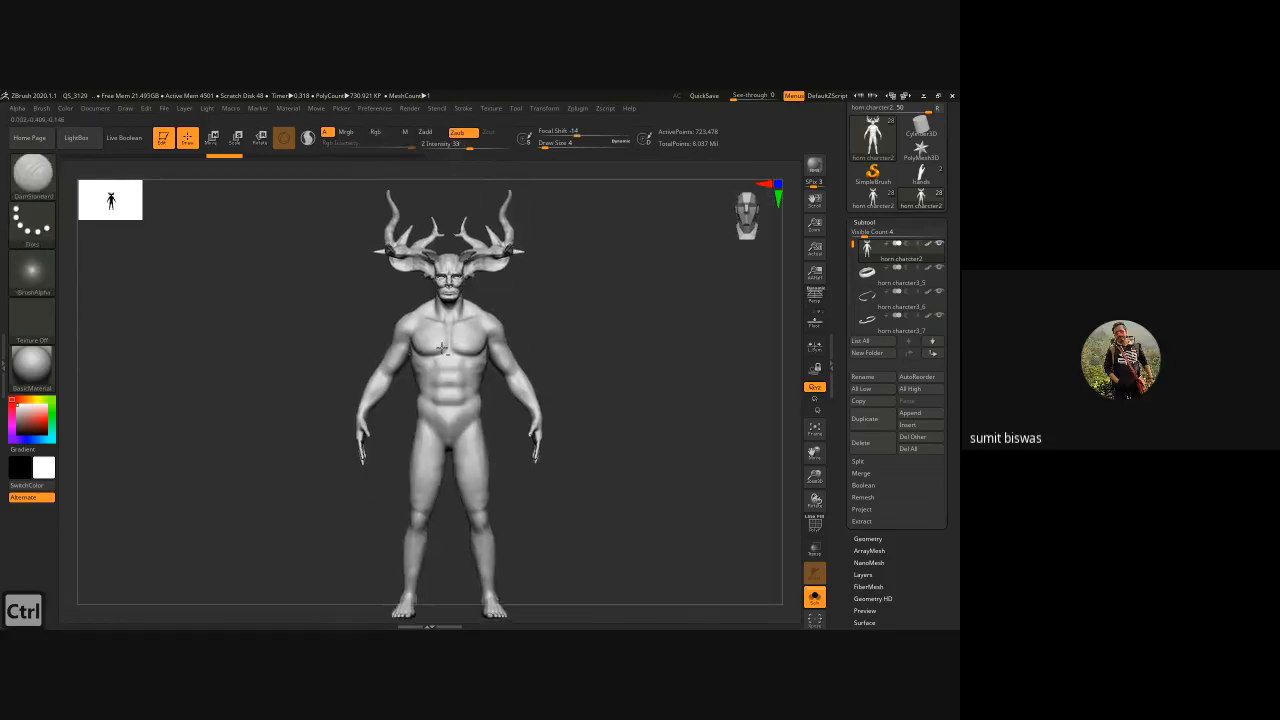
# - Examine the character's torso and arms and check the body's active point count
pyautogui.keyDown('ctrl'); pyautogui.moveTo(442, 348); pyautogui.dragTo(709, 363, button='right'); pyautogui.keyUp('ctrl')
pyautogui.scroll(-3, 846, 555)
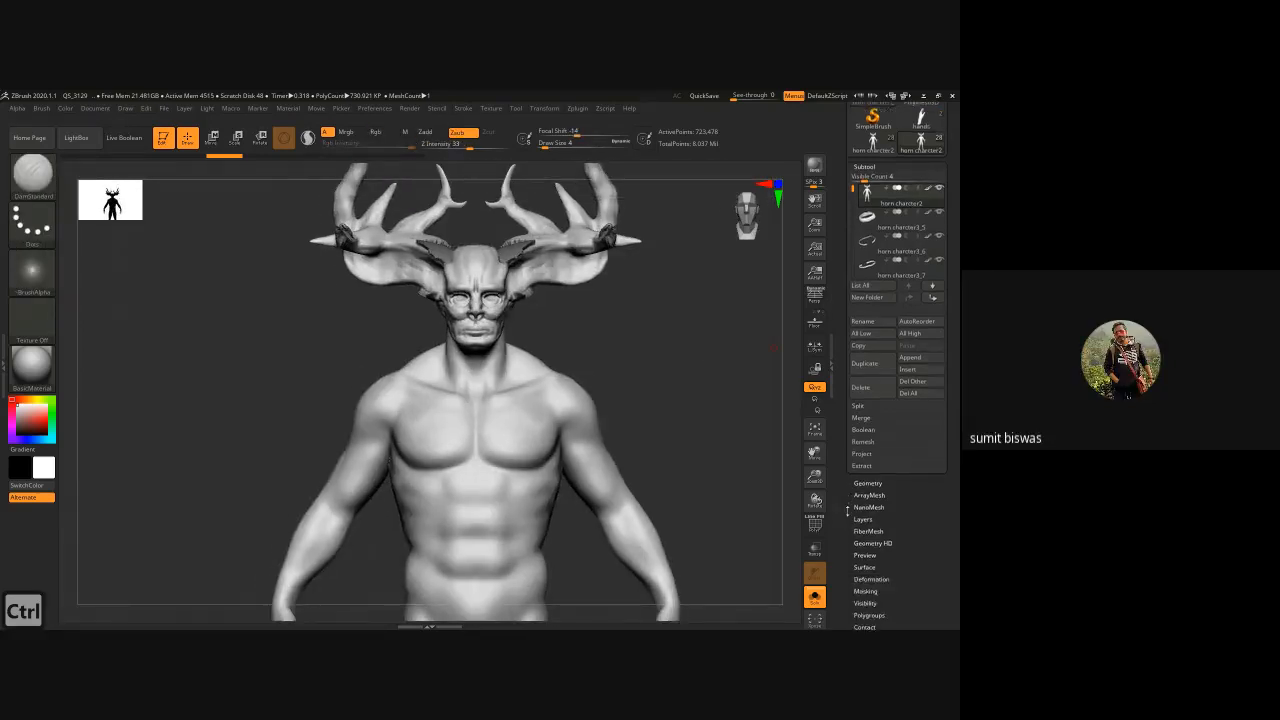
pyautogui.keyDown('alt'); pyautogui.moveTo(726, 490); pyautogui.dragTo(740, 329, button='right'); pyautogui.keyUp('alt')
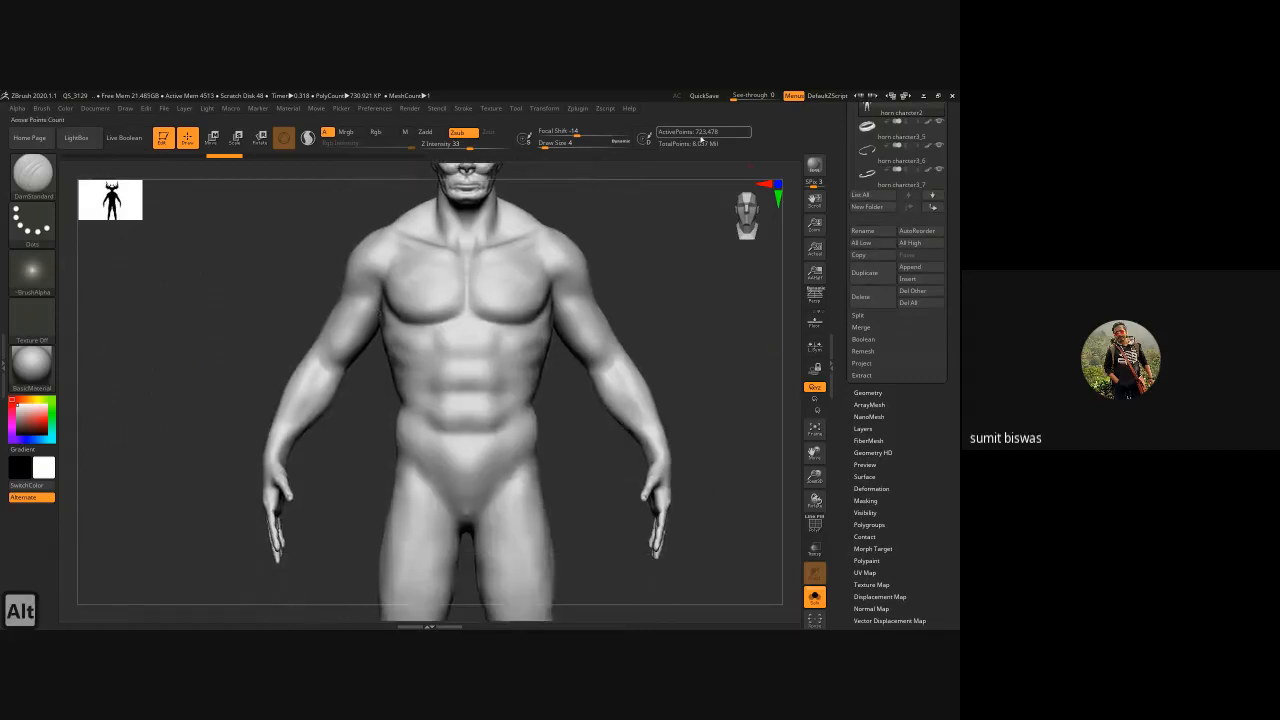
# - Try dividing the body mesh with the Smt subdivision smoothing turned off, and undo the division
pyautogui.click(876, 393)
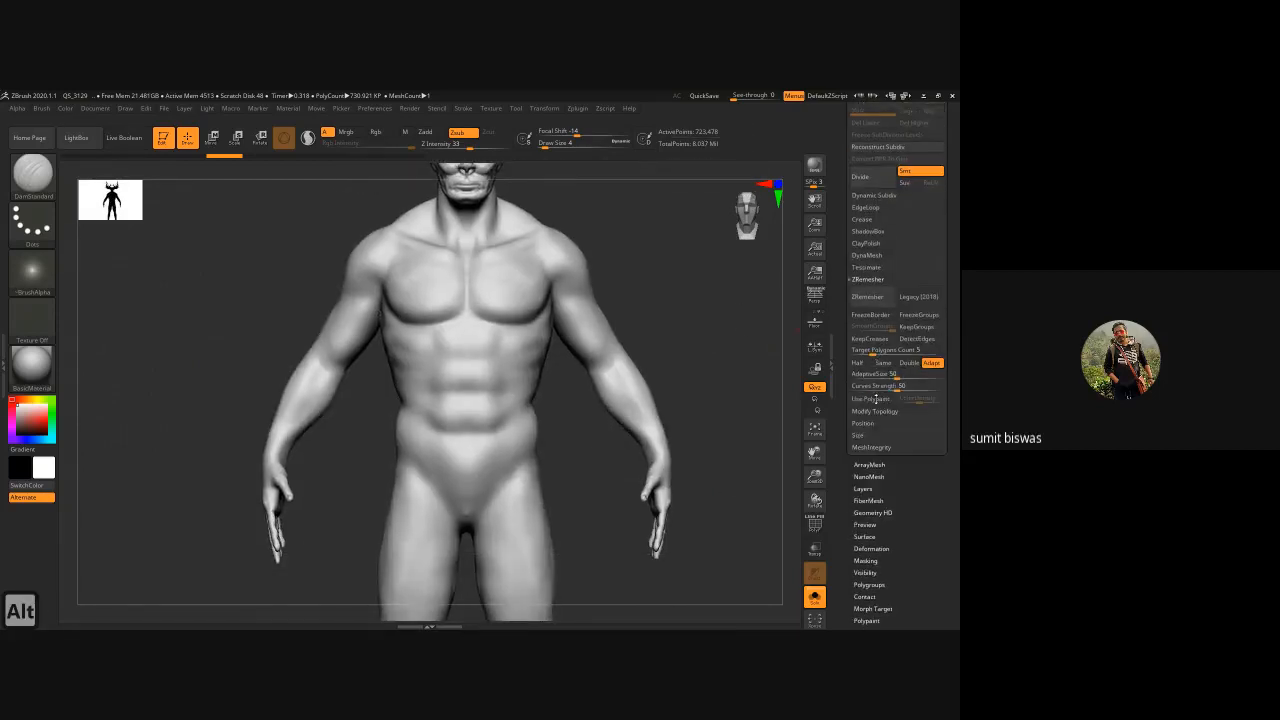
pyautogui.scroll(4, 921, 349)
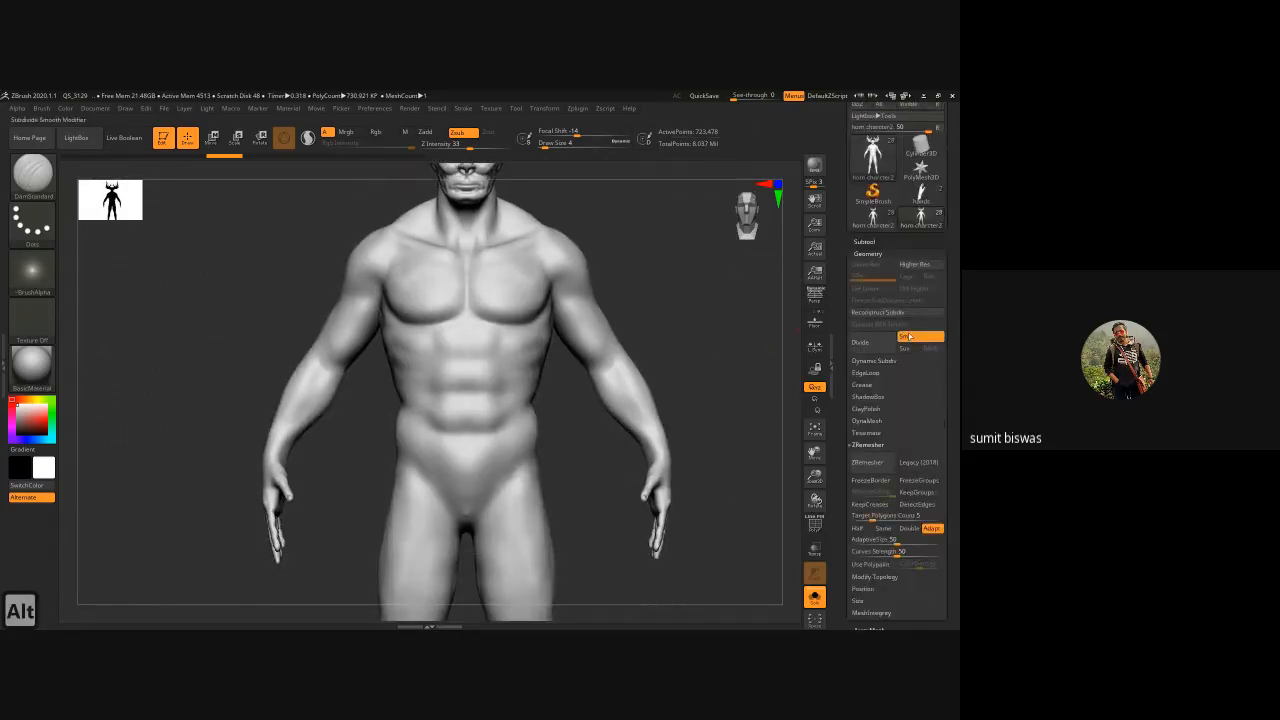
pyautogui.click(910, 337)
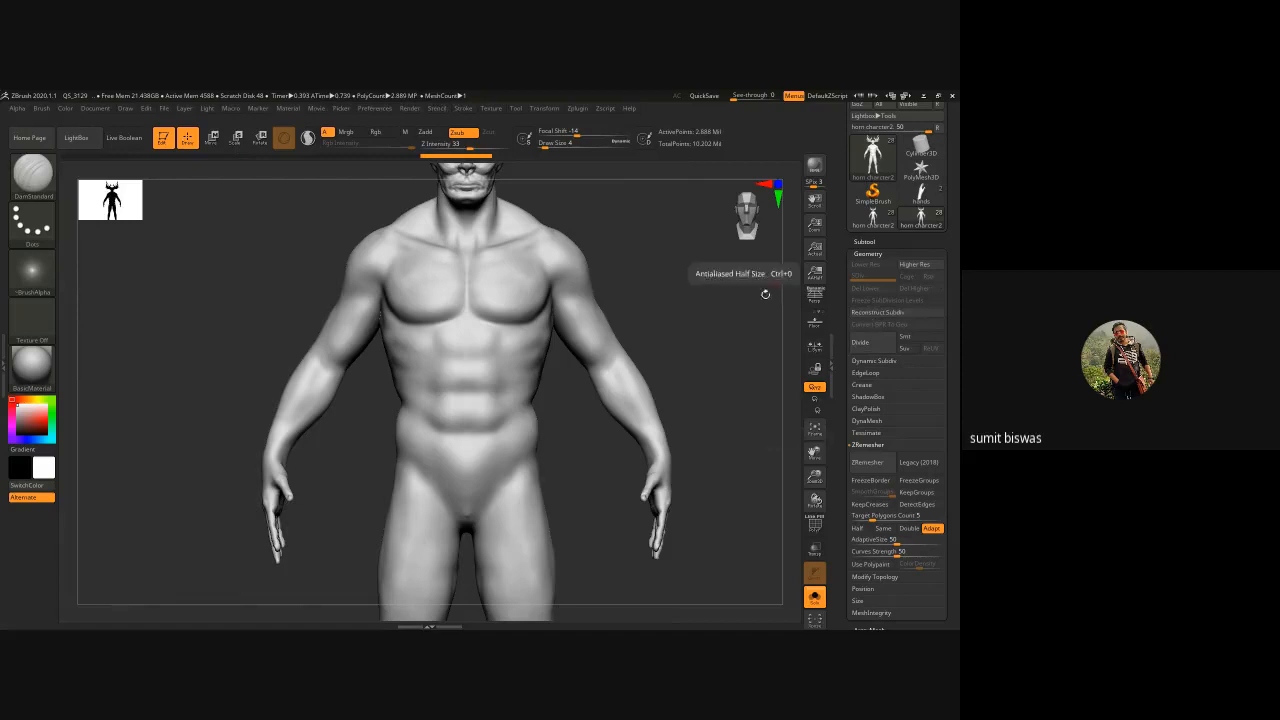
pyautogui.hotkey('ctrl', 'z')
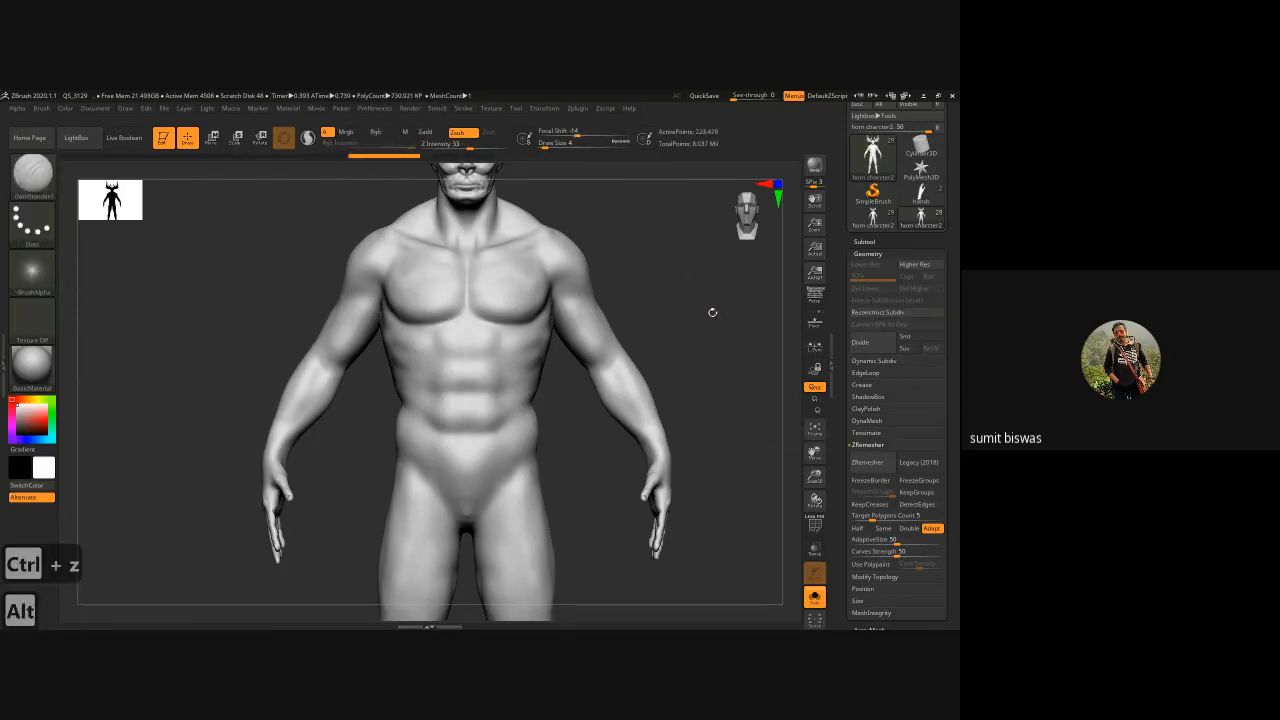
# - Export the body mesh to the Desktop as horn charcter2.obj in OBJ format
pyautogui.keyDown('ctrl'); pyautogui.moveTo(711, 309); pyautogui.dragTo(703, 284, button='right'); pyautogui.keyUp('ctrl')
pyautogui.moveTo(843, 230); pyautogui.dragTo(843, 310)
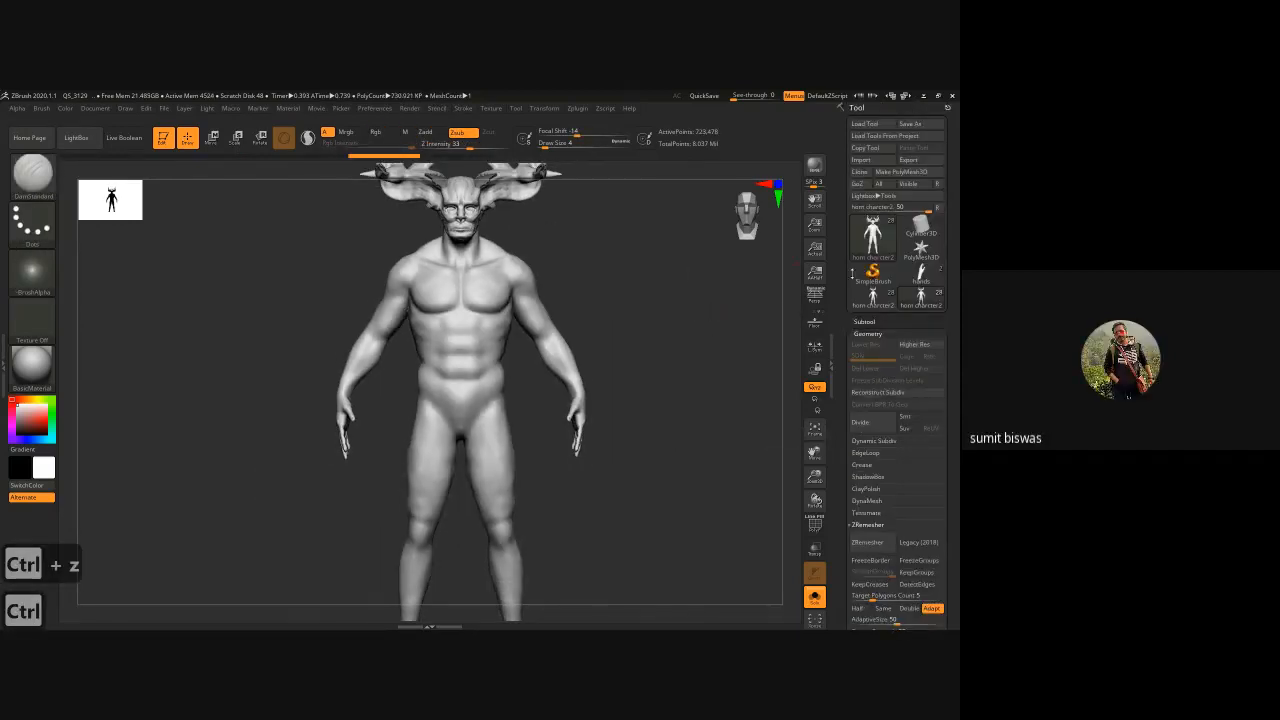
pyautogui.click(920, 160)
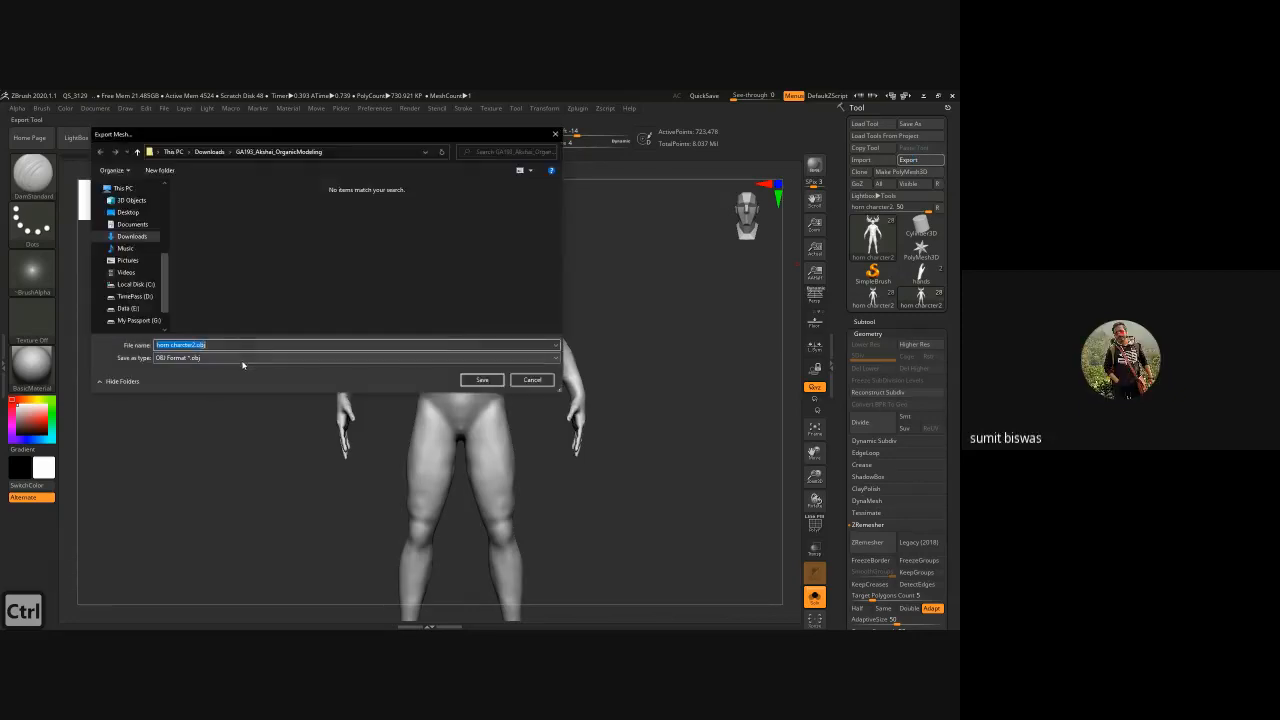
pyautogui.click(128, 212)
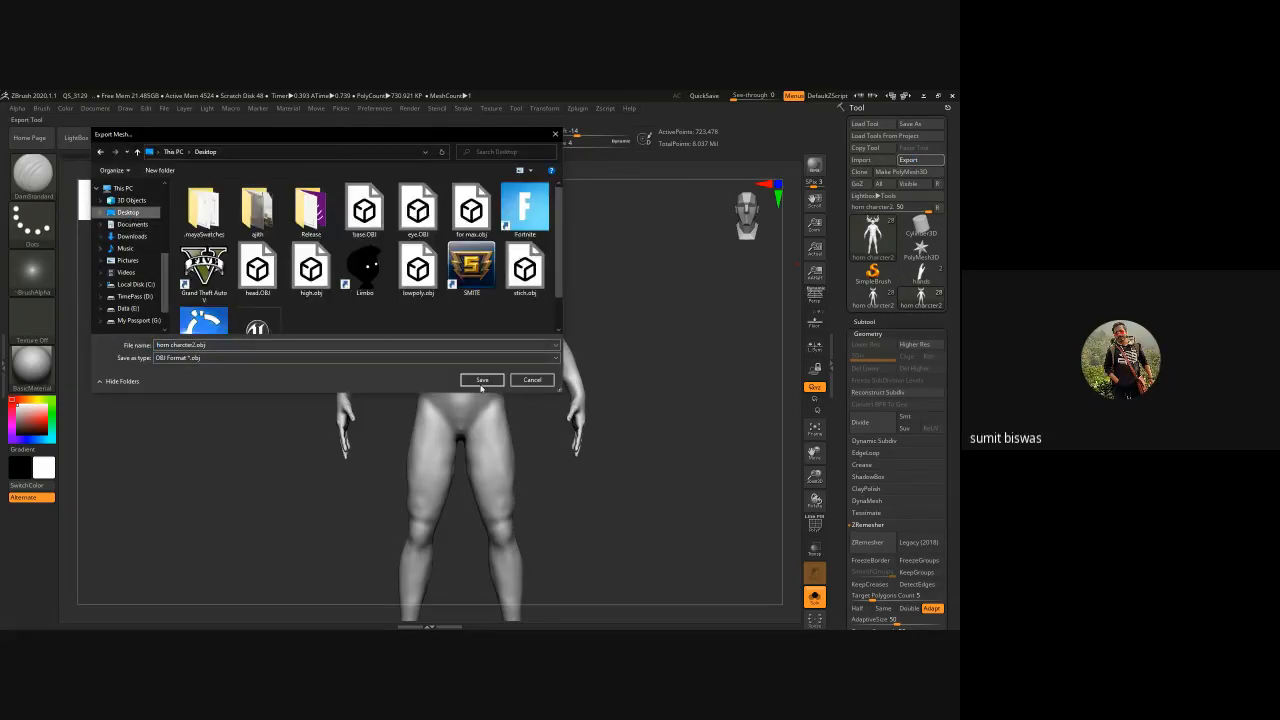
pyautogui.click(482, 380)
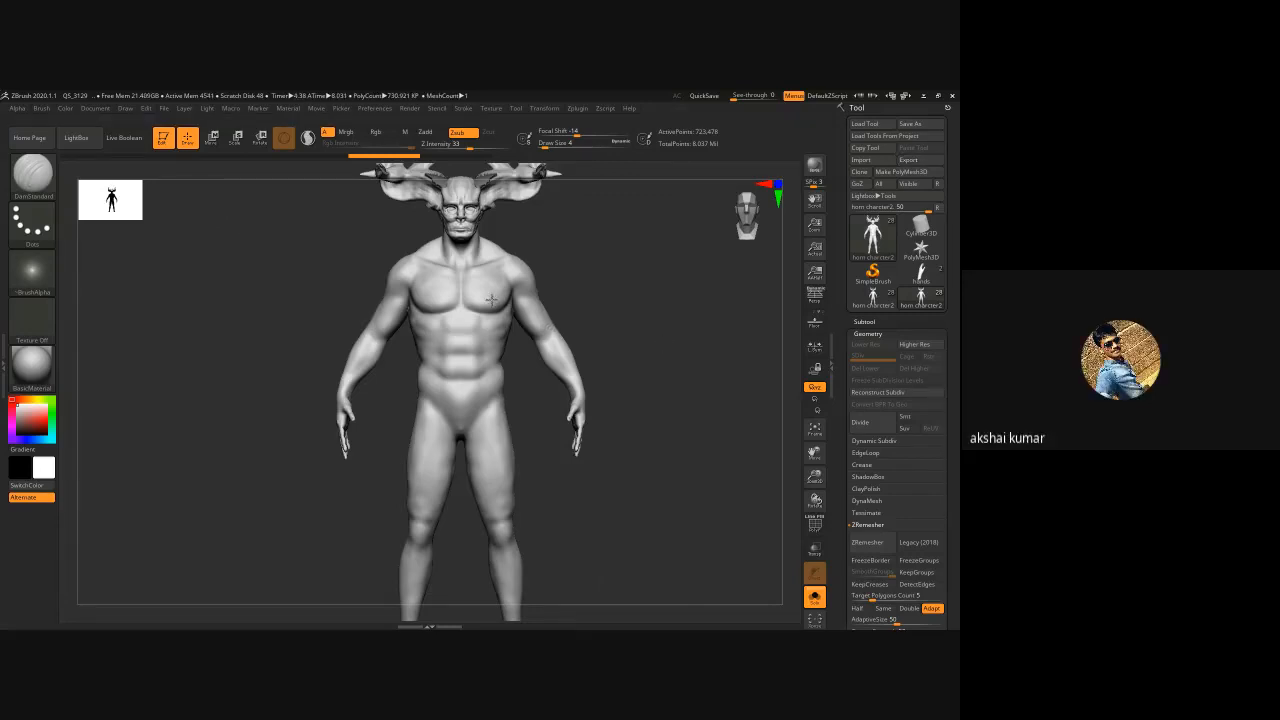
# - Delete the body subtool from the horned character's subtool list and accept that the deletion is not undoable
pyautogui.click(864, 322)
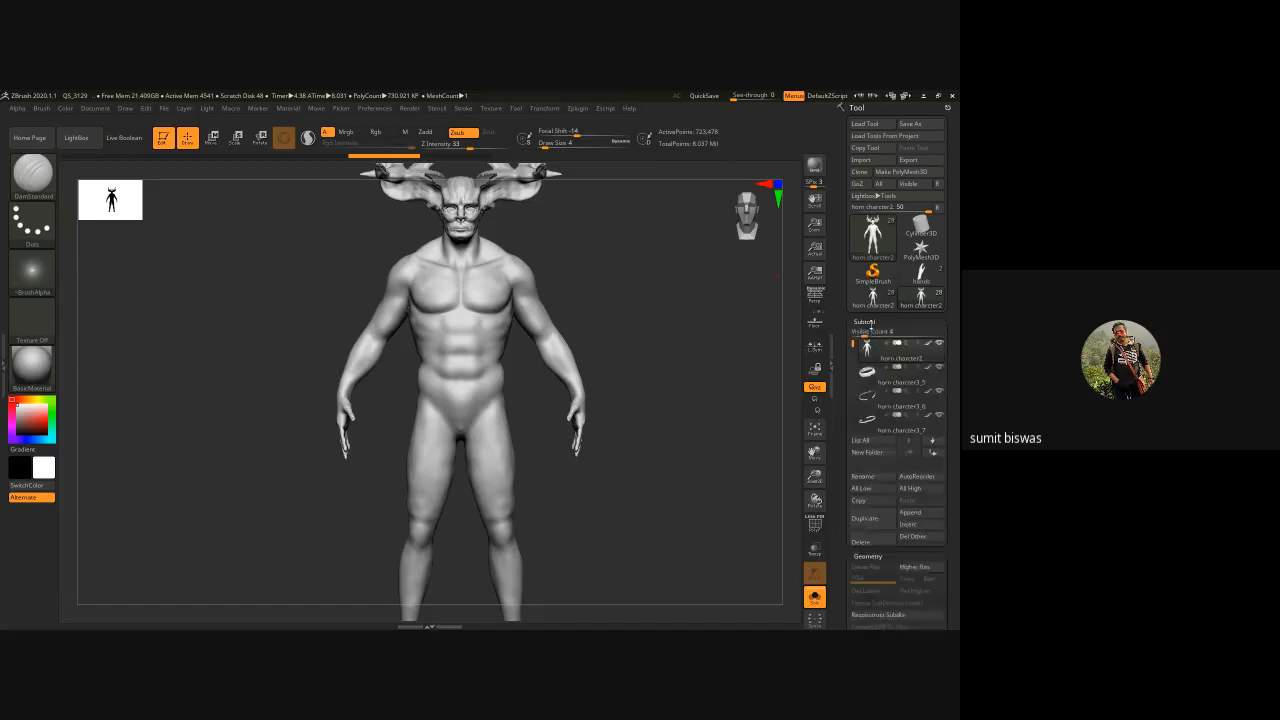
pyautogui.click(862, 542)
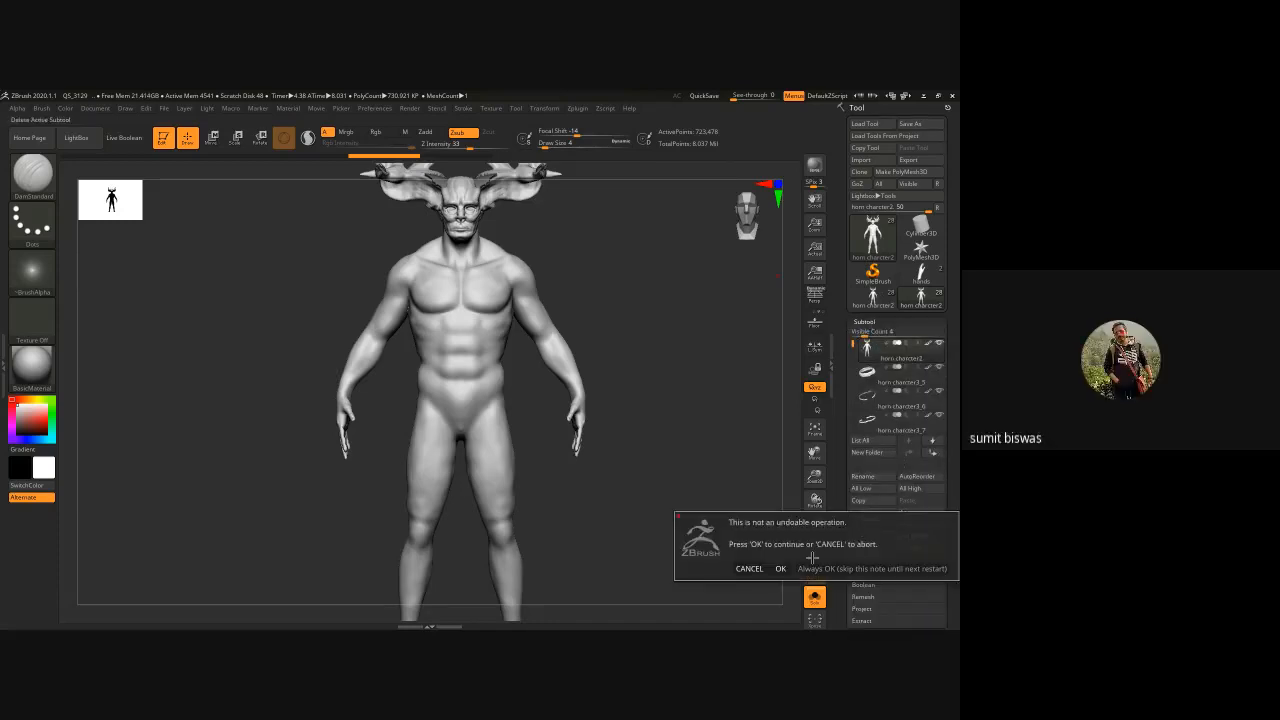
pyautogui.click(781, 568)
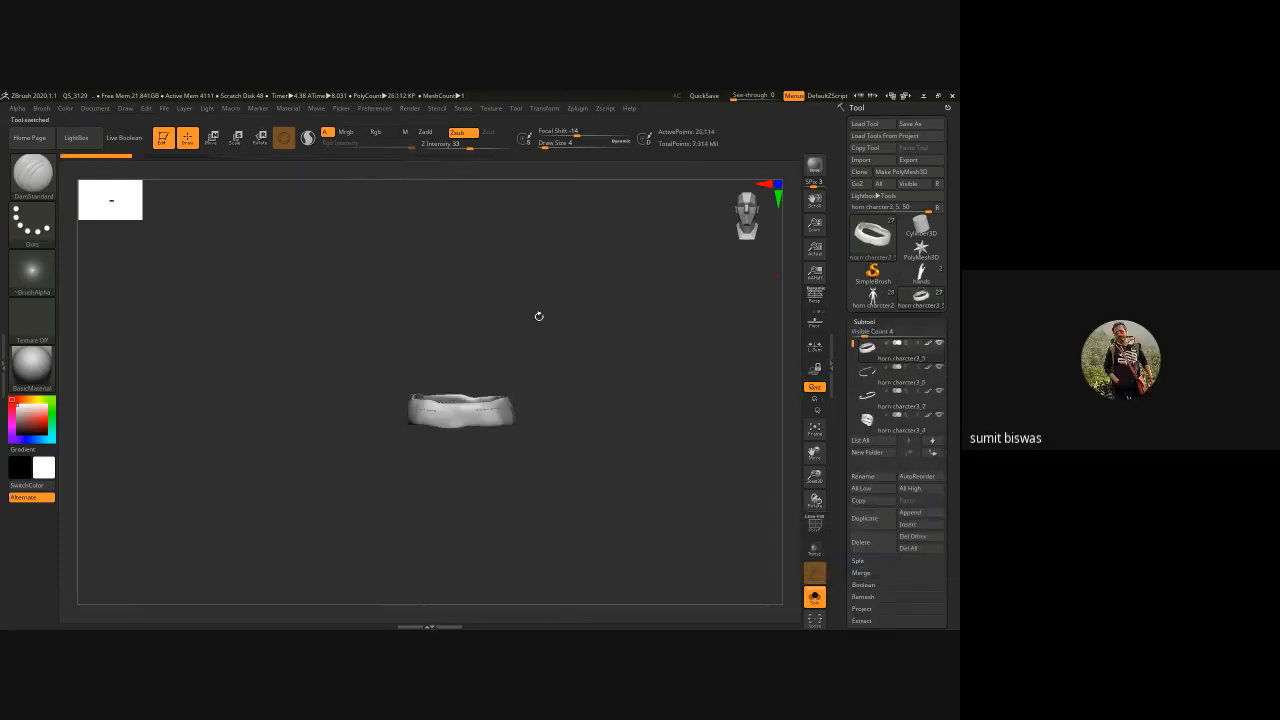
# - Append the exported horn charcter2.OBJ from the Desktop as a subtool using SubTool Master's MultiAppend
pyautogui.click(578, 109)
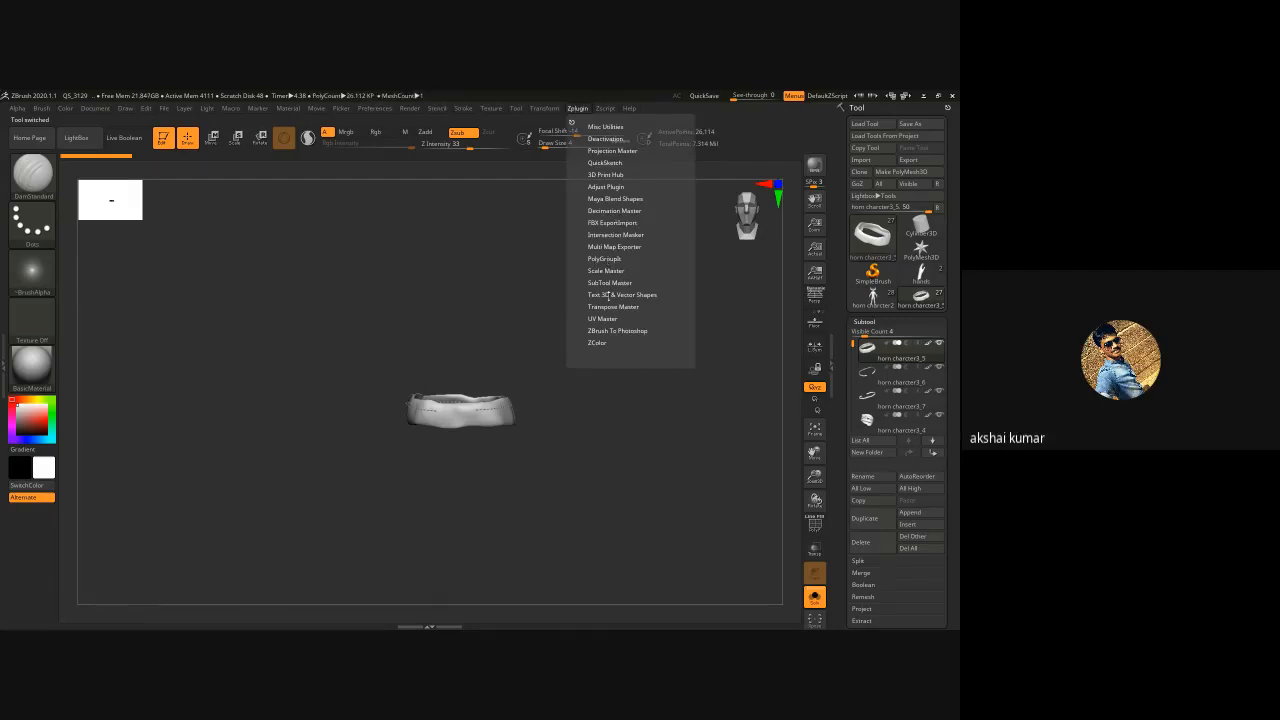
pyautogui.click(606, 283)
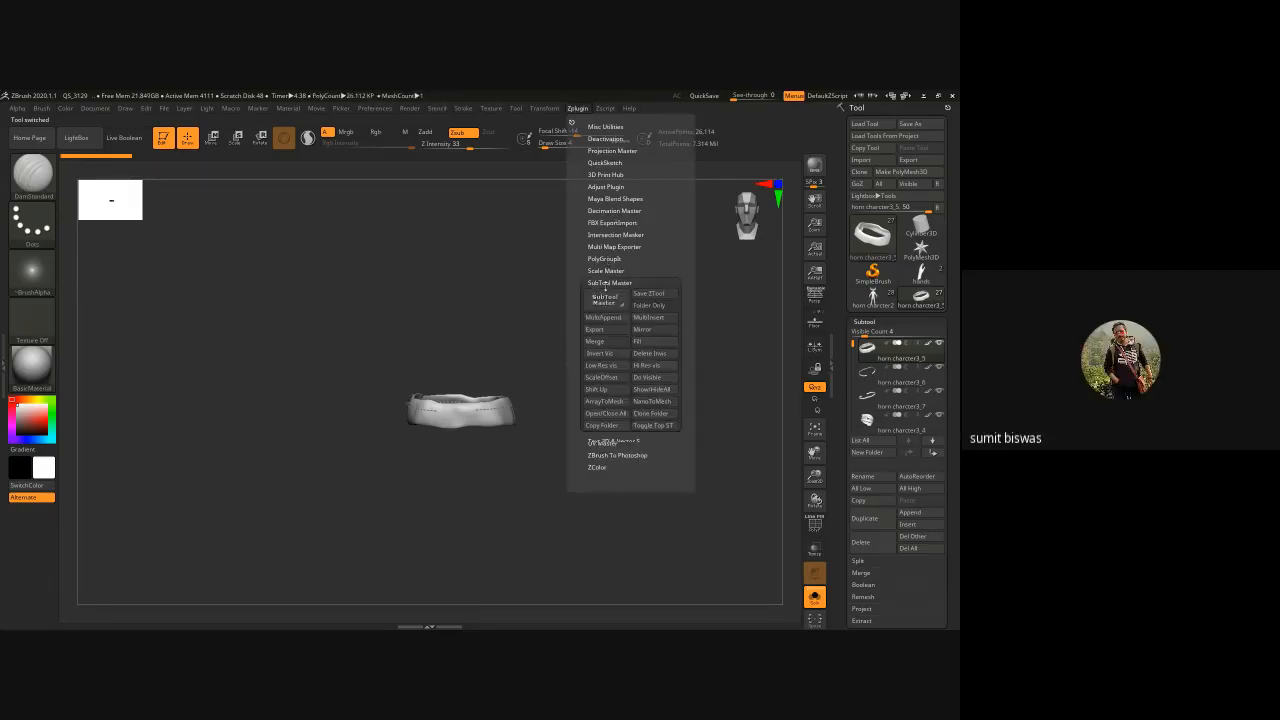
pyautogui.click(603, 317)
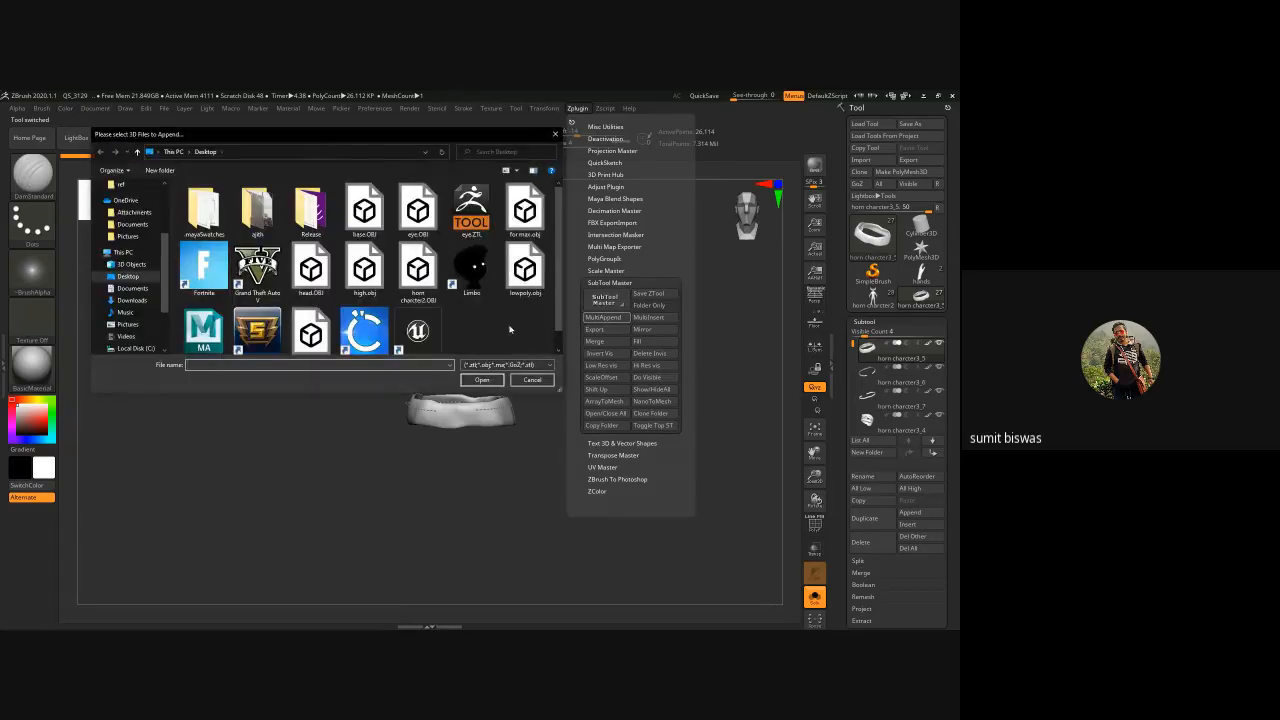
pyautogui.click(418, 268)
pyautogui.click(482, 380)
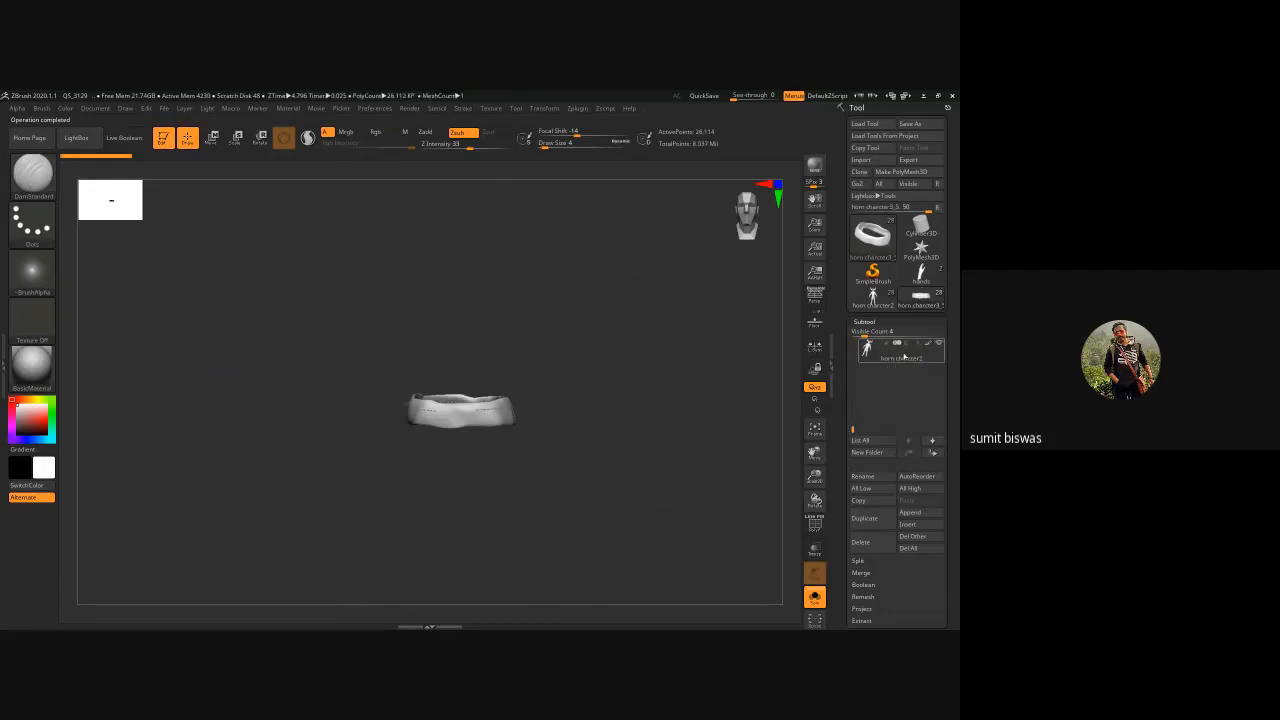
# - Select the appended body subtool and inspect its wireframe and polygroups on the torso and hand
pyautogui.hotkey('shift', 'f')
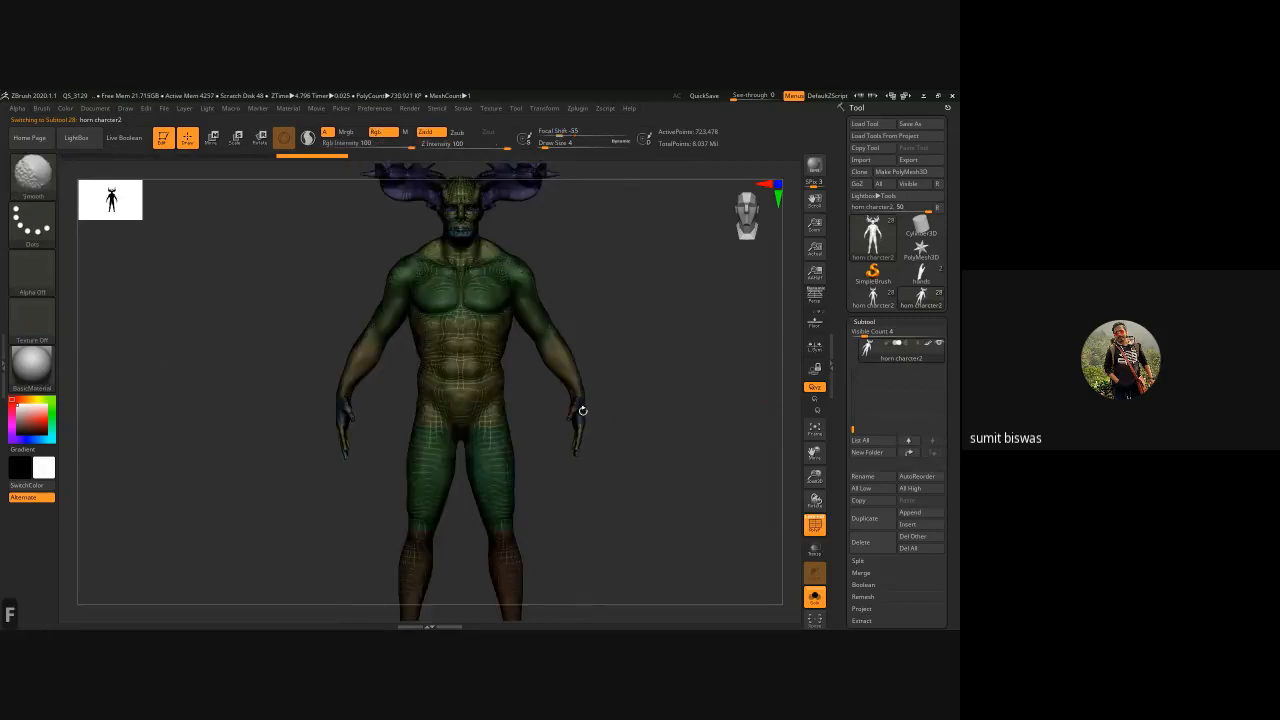
pyautogui.keyDown('ctrl'); pyautogui.moveTo(480, 371); pyautogui.dragTo(640, 590, button='right'); pyautogui.keyUp('ctrl')
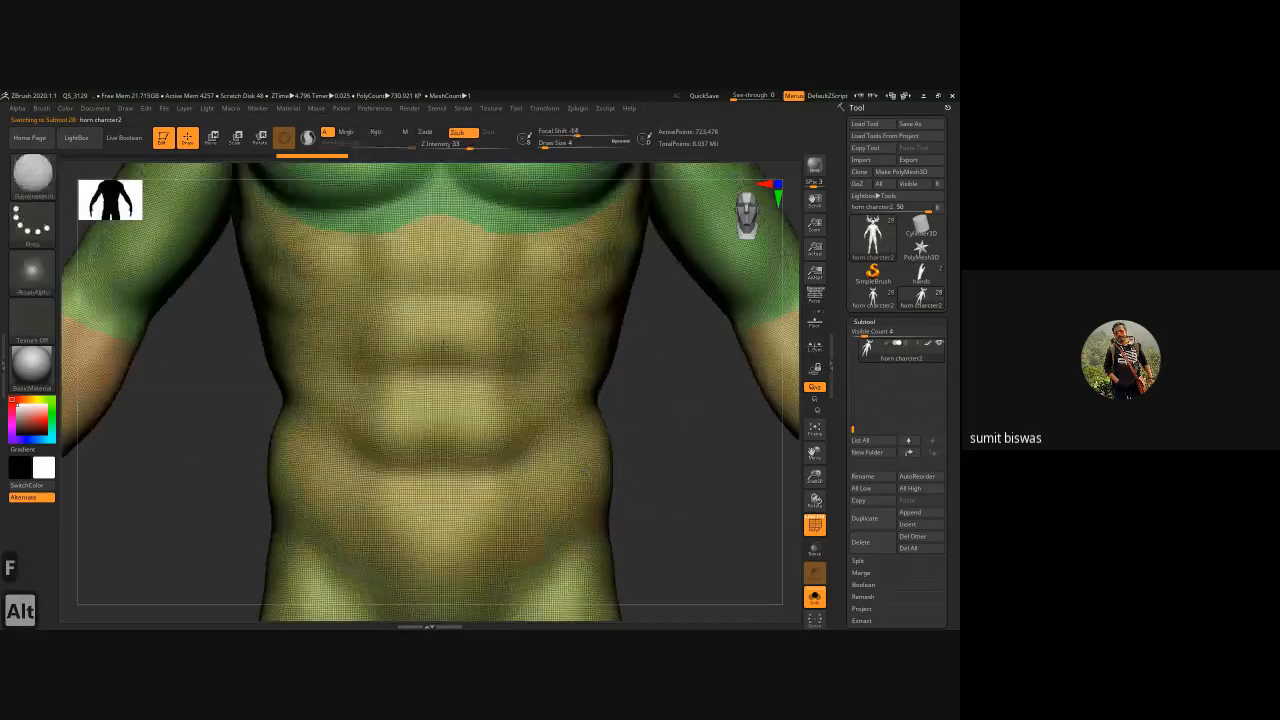
pyautogui.keyDown('alt'); pyautogui.moveTo(367, 382); pyautogui.dragTo(766, 215, button='right'); pyautogui.keyUp('alt')
pyautogui.keyDown('alt'); pyautogui.moveTo(502, 397); pyautogui.dragTo(535, 265, button='right'); pyautogui.keyUp('alt')
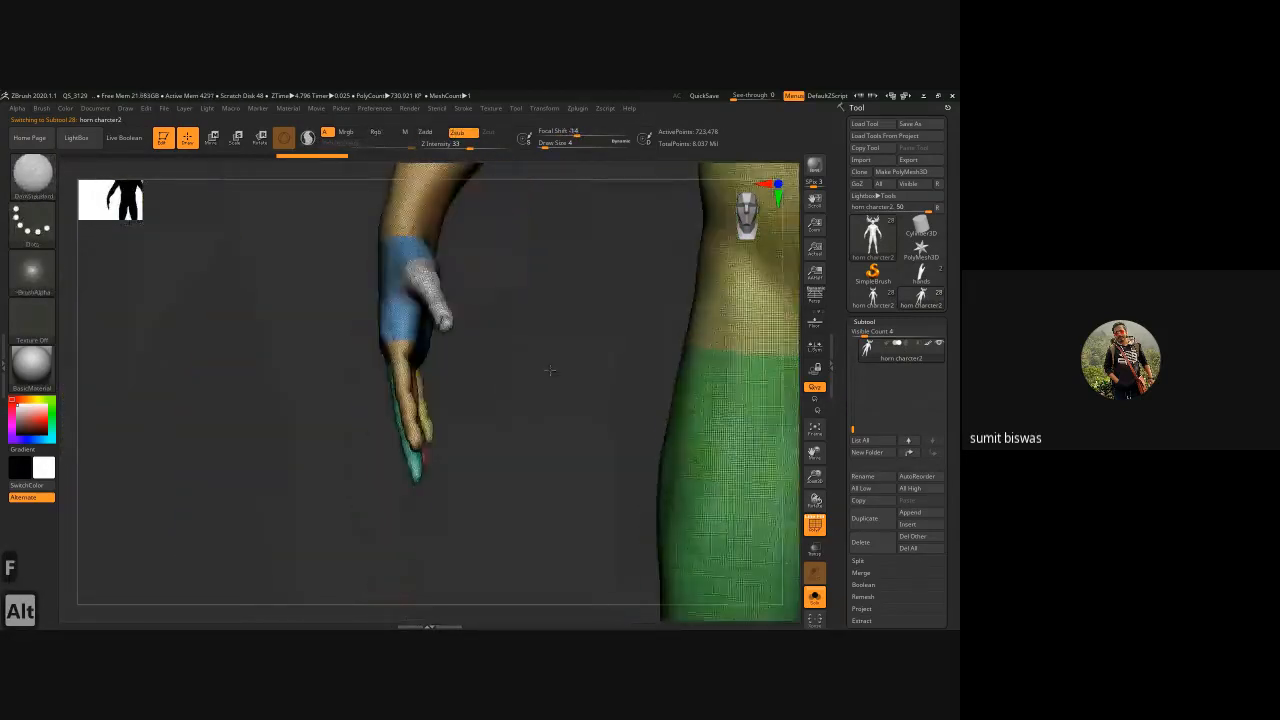
pyautogui.click(866, 321)
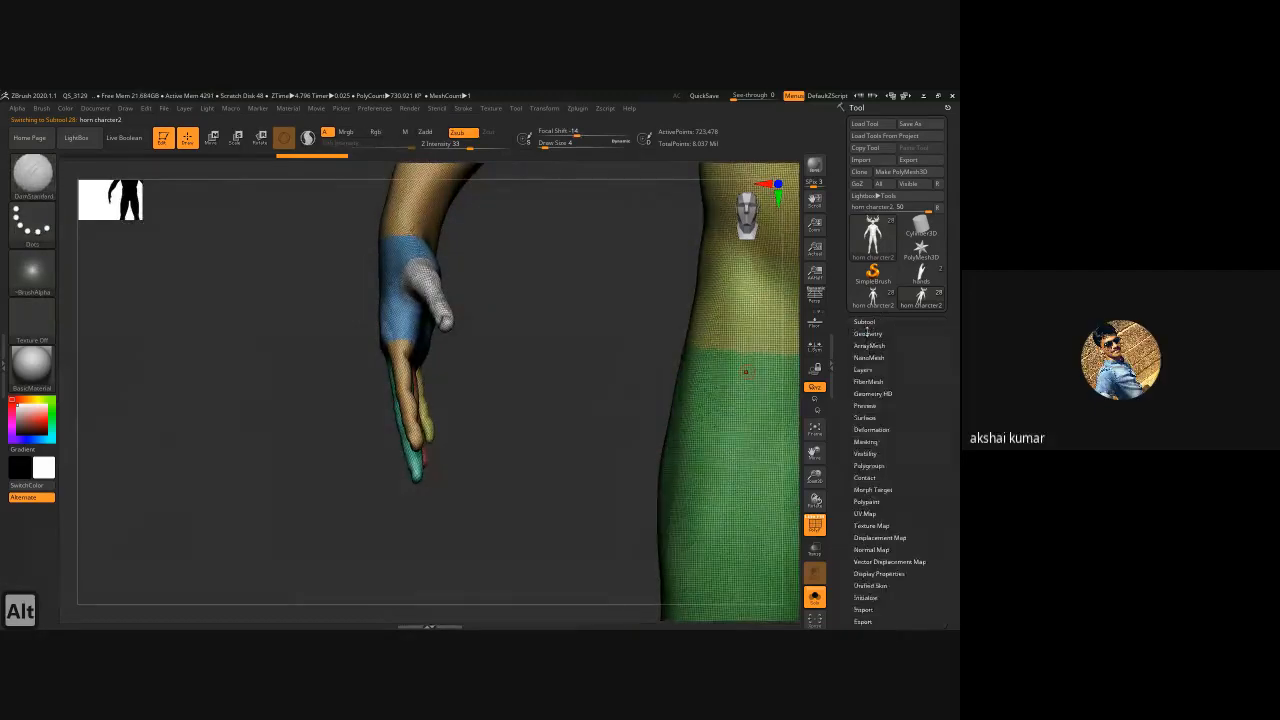
pyautogui.hotkey('shift', 'f')
# - Divide the re-imported body mesh once with Smt smoothing on
pyautogui.click(867, 333)
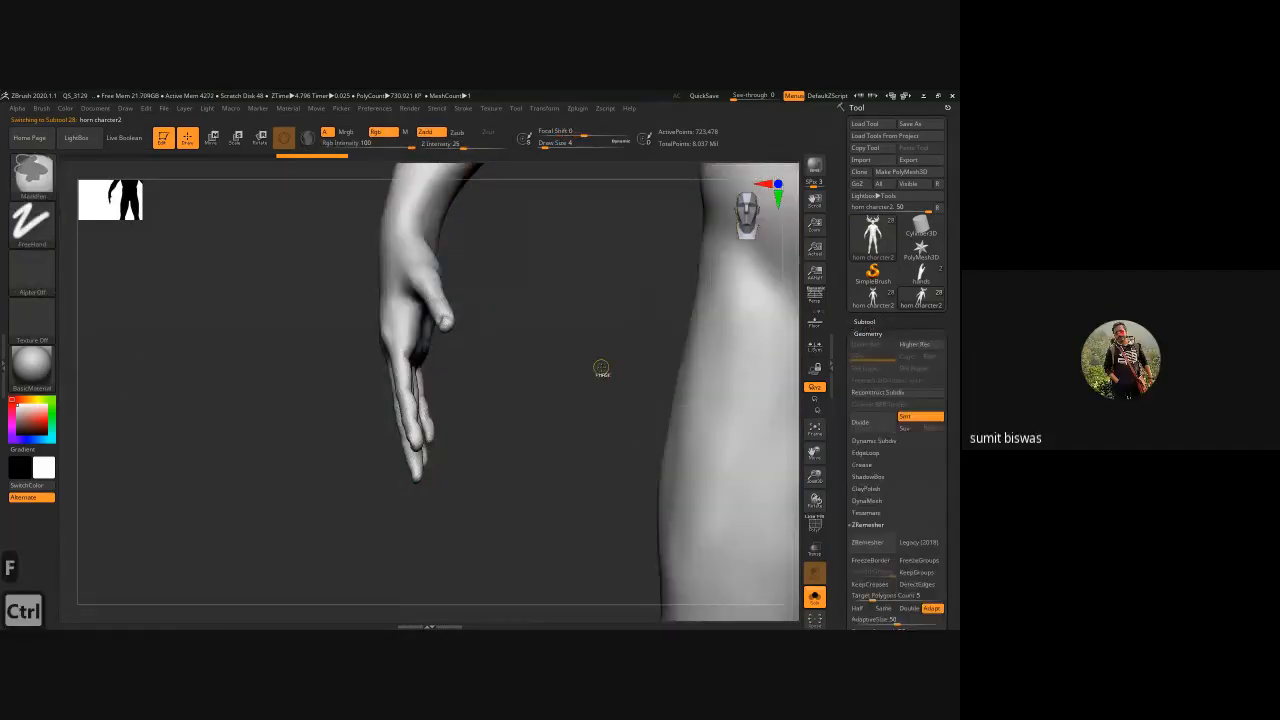
pyautogui.hotkey('ctrl', 'd')
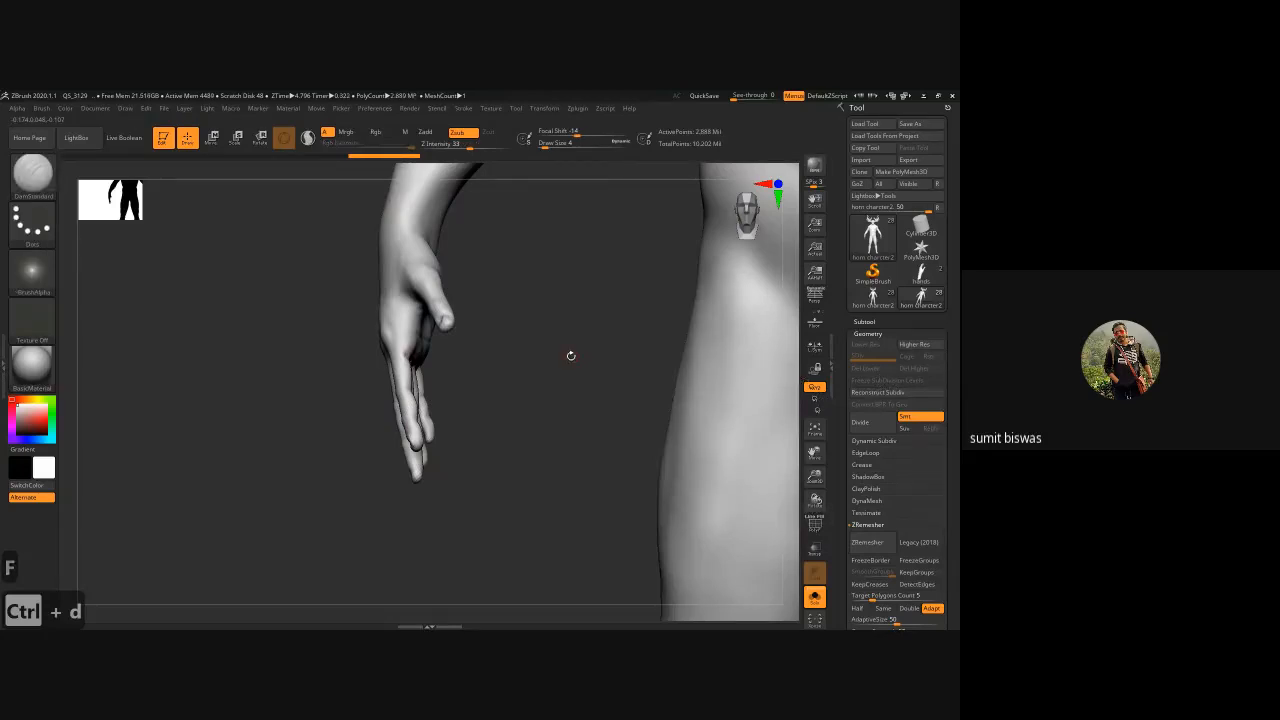
pyautogui.press('alt')
pyautogui.keyDown('alt'); pyautogui.moveTo(578, 345); pyautogui.dragTo(560, 190); pyautogui.keyUp('alt')
# - Run Init ZBrush to reset the session and confirm it
pyautogui.click(374, 107)
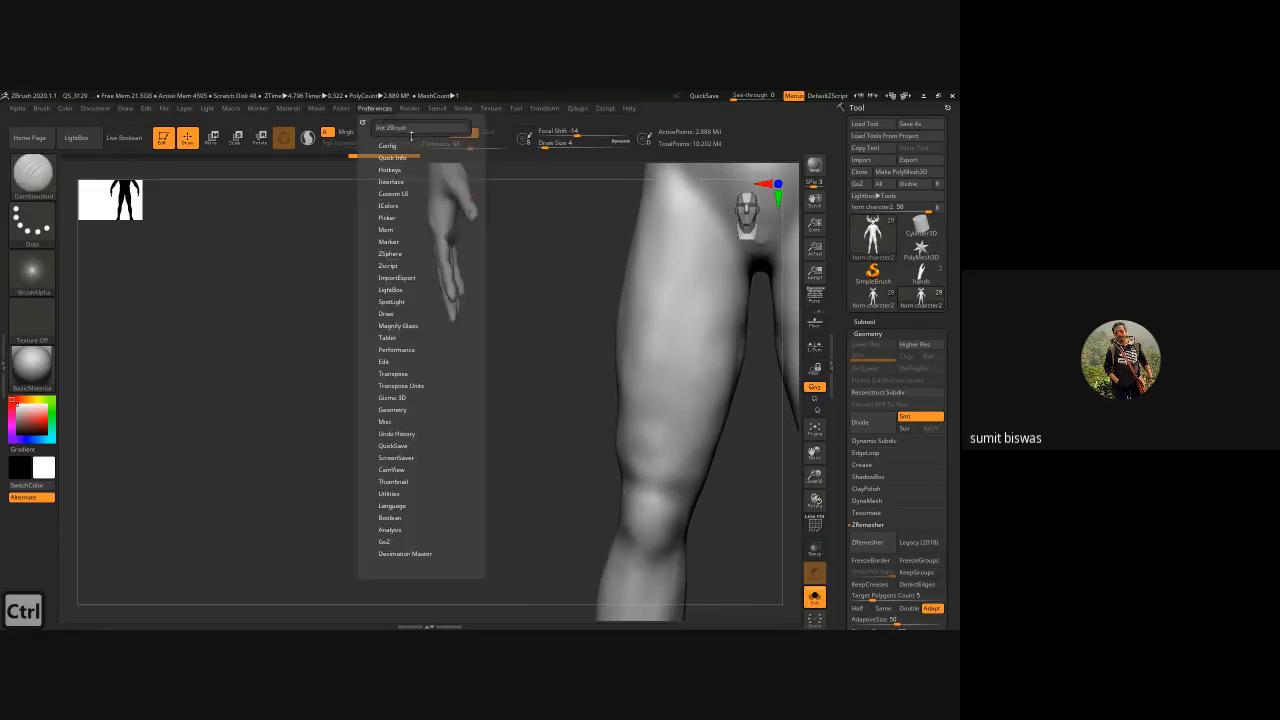
pyautogui.click(413, 130)
pyautogui.click(552, 391)
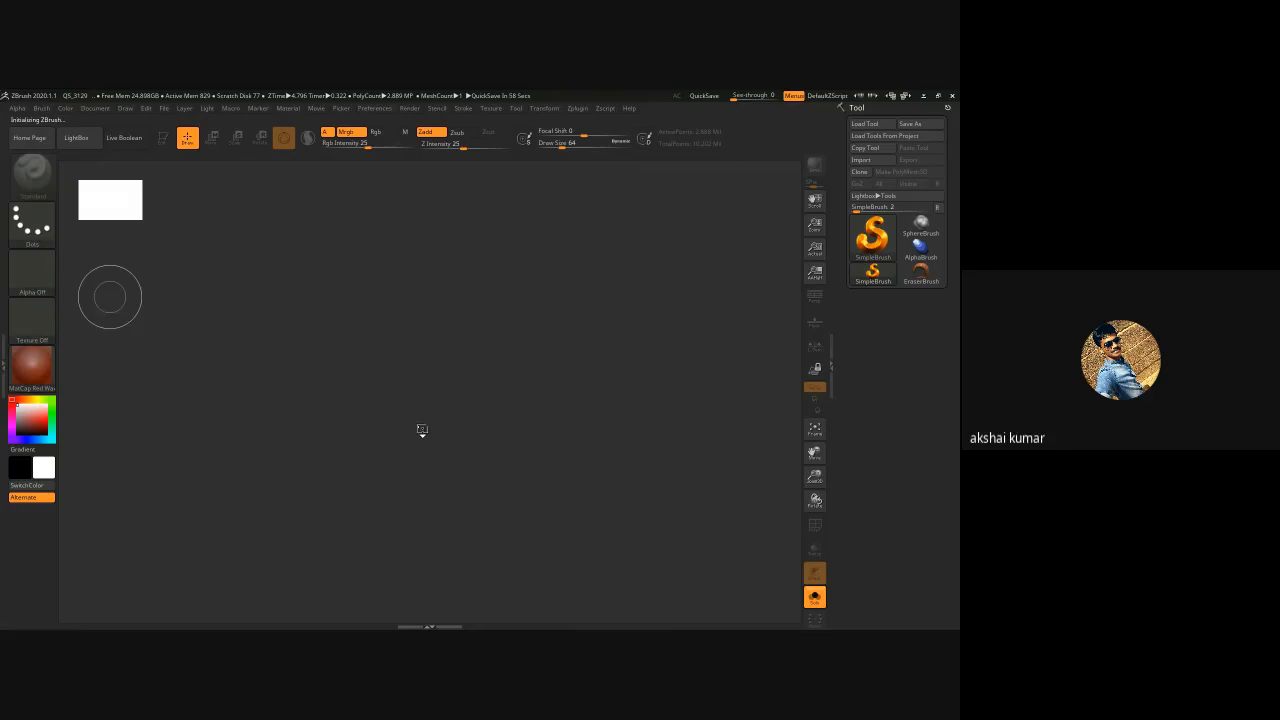
# - Place the horned character upright on the empty canvas in Edit mode and give it the BasicMaterial2 material
pyautogui.keyDown('shift'); pyautogui.moveTo(444, 408); pyautogui.dragTo(649, 397); pyautogui.keyUp('shift')
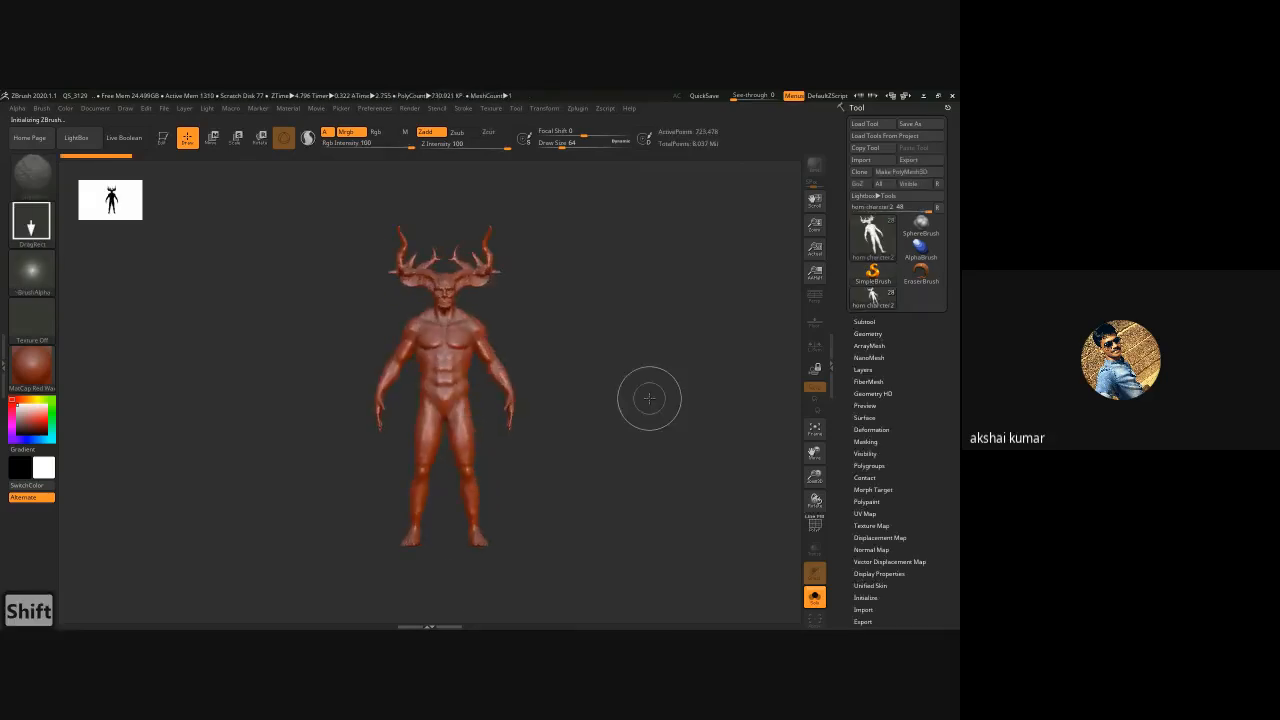
pyautogui.press('t')
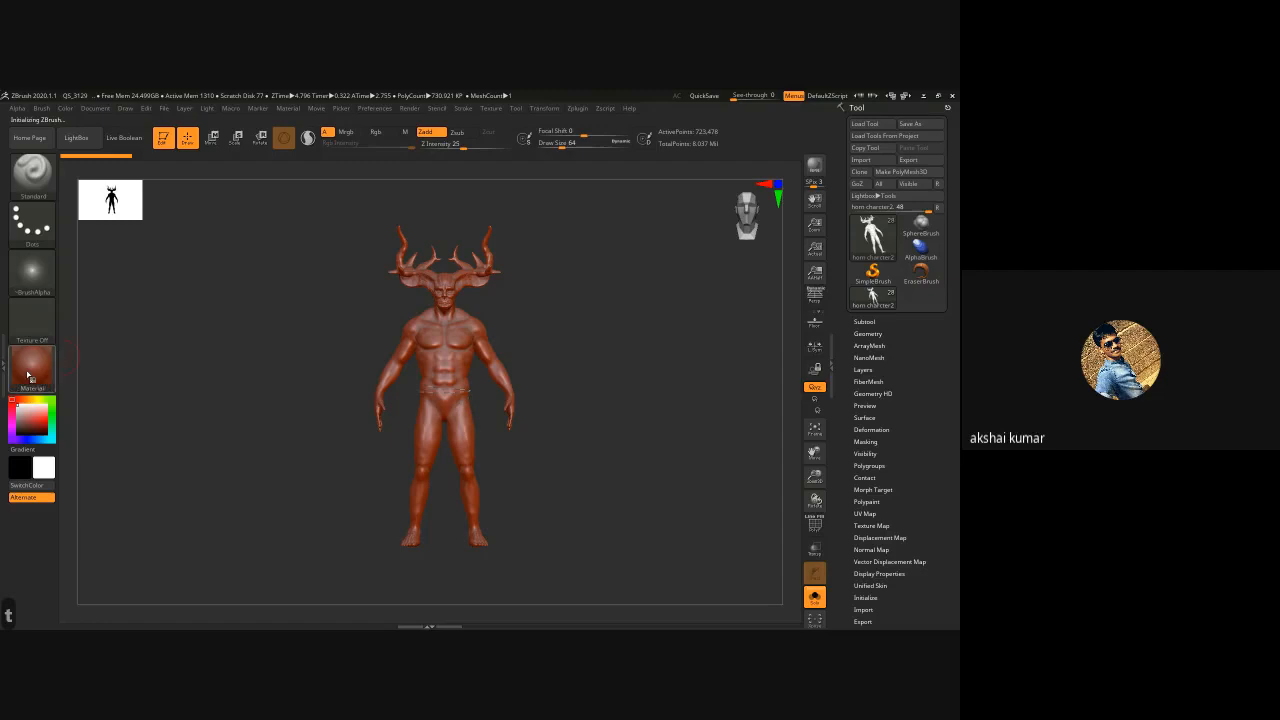
pyautogui.click(32, 365)
pyautogui.click(189, 484)
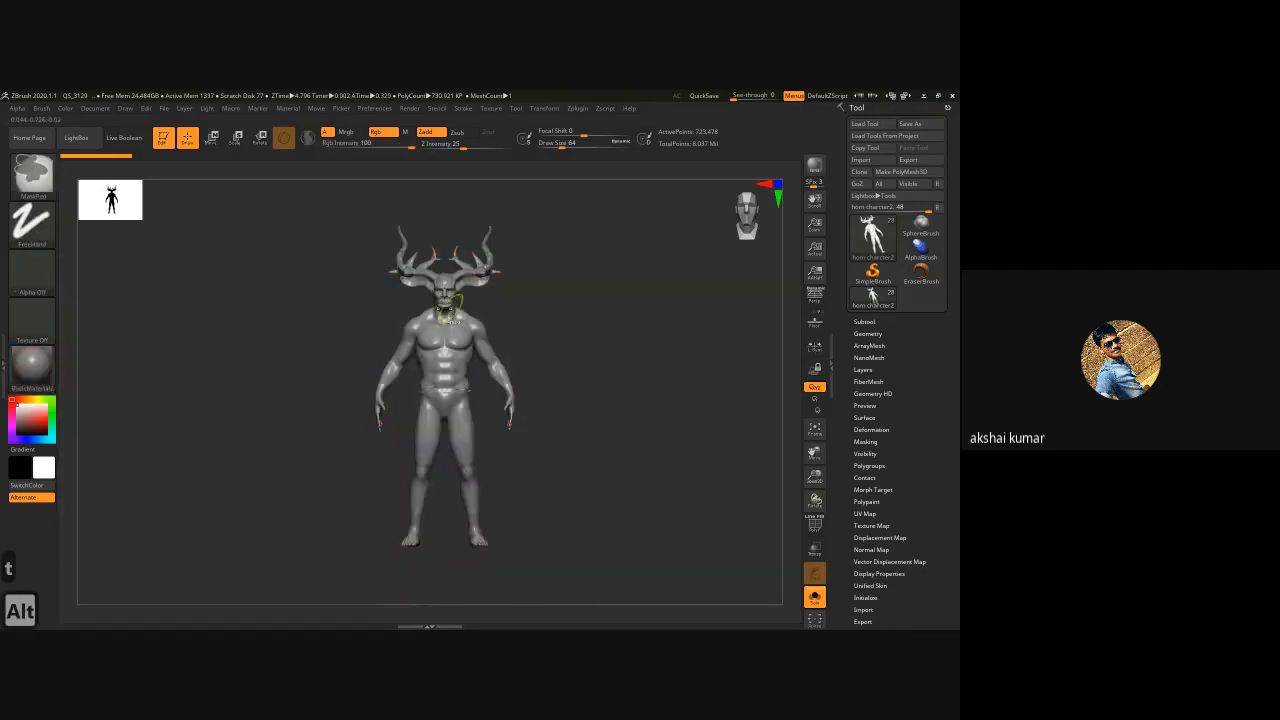
# - Switch the sculpting brush to DamStandard
pyautogui.keyDown('alt'); pyautogui.moveTo(236, 232); pyautogui.dragTo(262, 285); pyautogui.keyUp('alt')
pyautogui.click(32, 172)
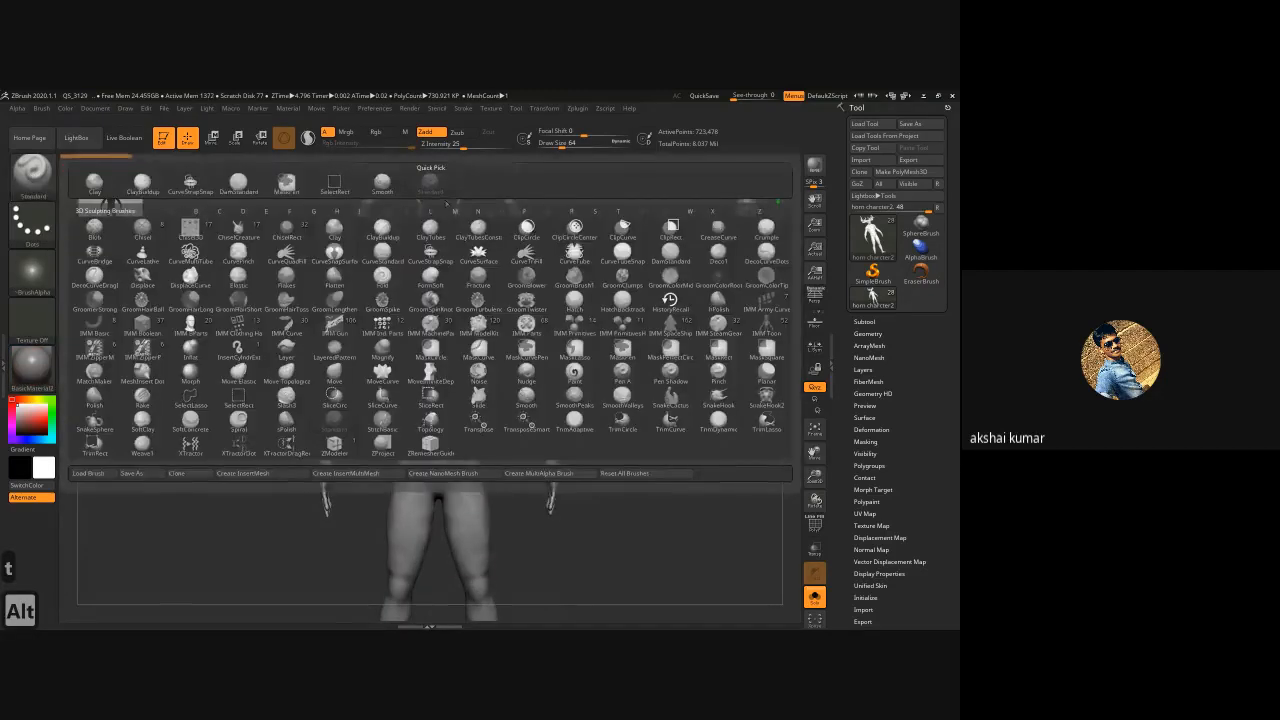
pyautogui.click(437, 358)
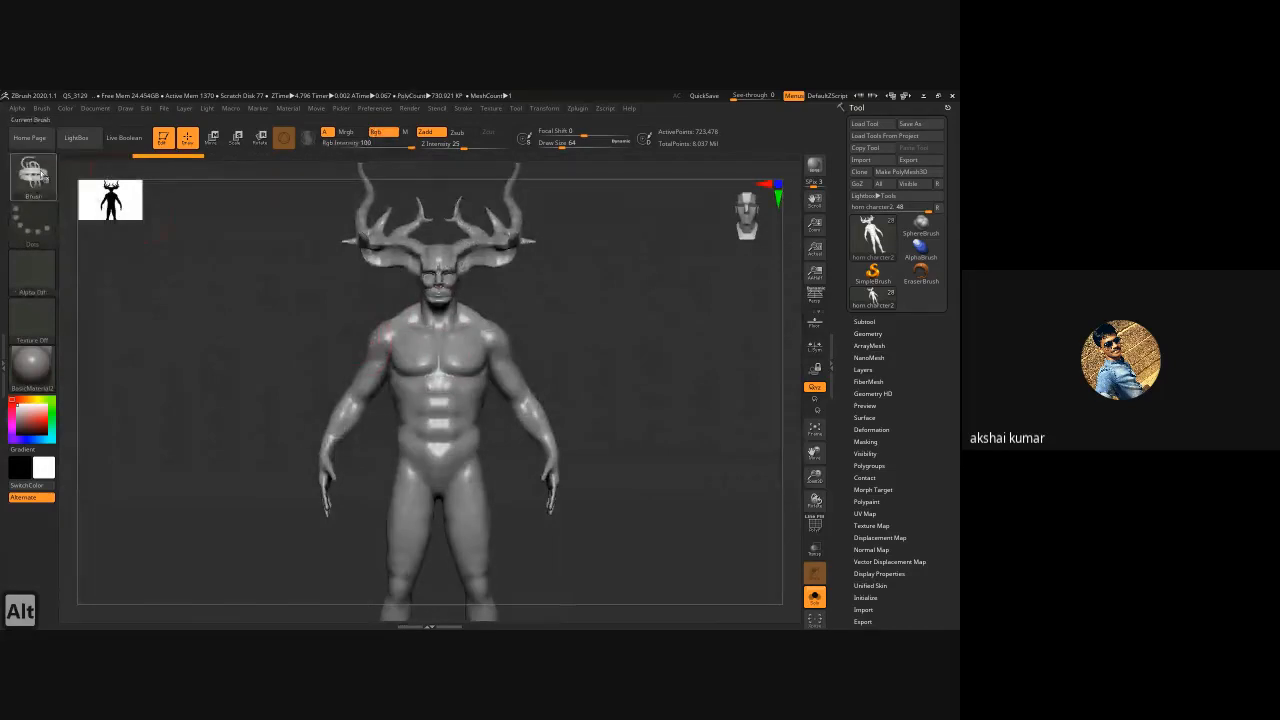
pyautogui.click(32, 172)
pyautogui.click(238, 183)
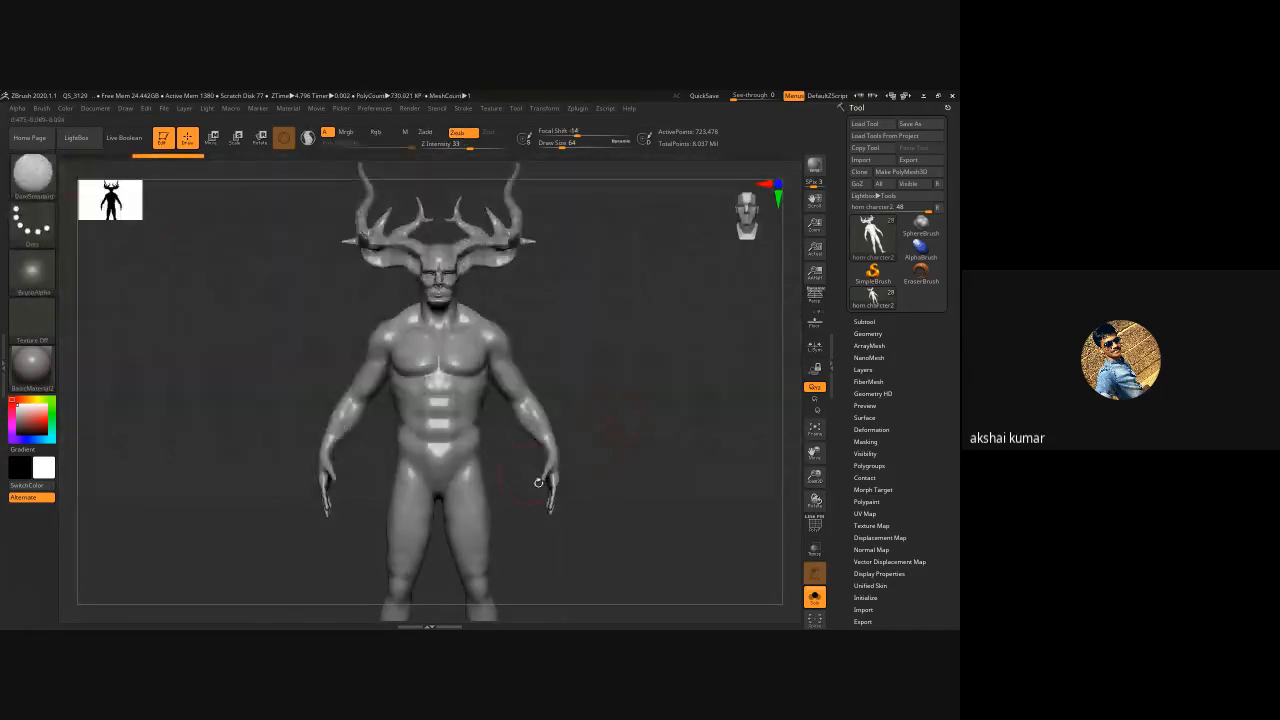
# - Toggle Freeze SubDivision Levels on the body mesh and step down to its lower subdivision level
pyautogui.moveTo(539, 481)
pyautogui.mouseDown()
pyautogui.moveTo(536, 419)
pyautogui.moveTo(583, 437)
pyautogui.mouseUp()
pyautogui.press('d')
pyautogui.click(867, 333)
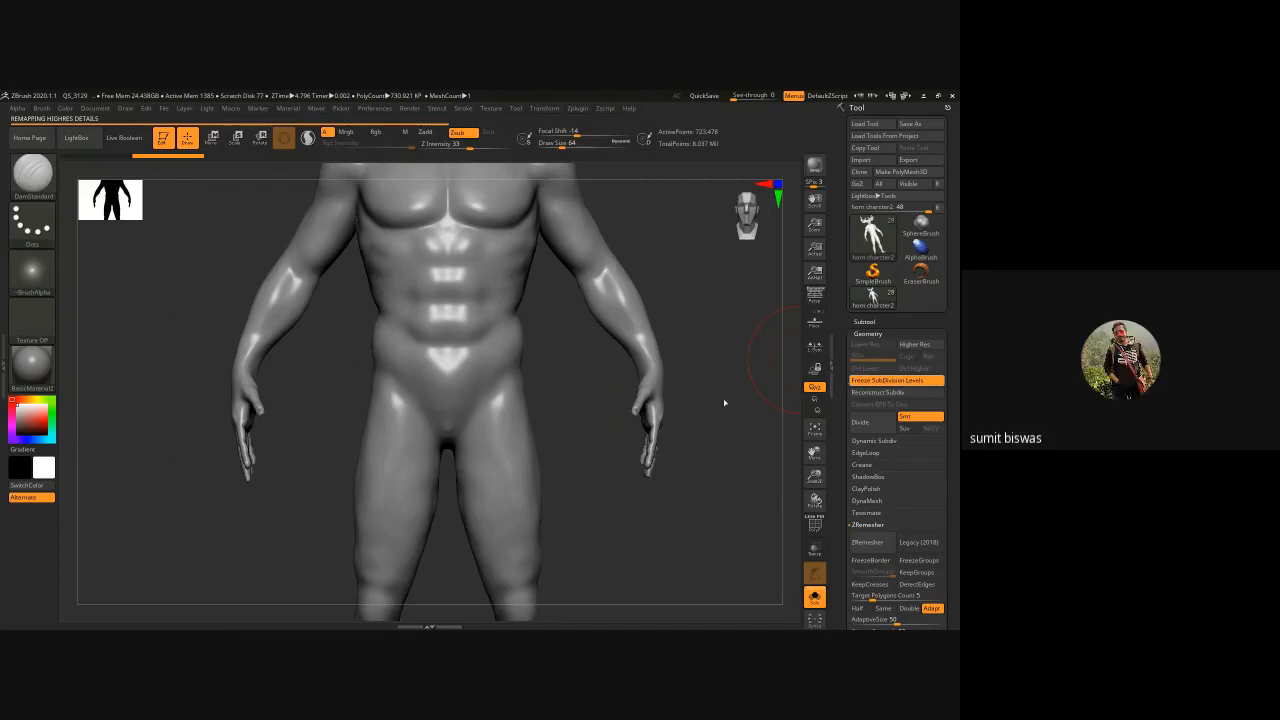
pyautogui.click(913, 381)
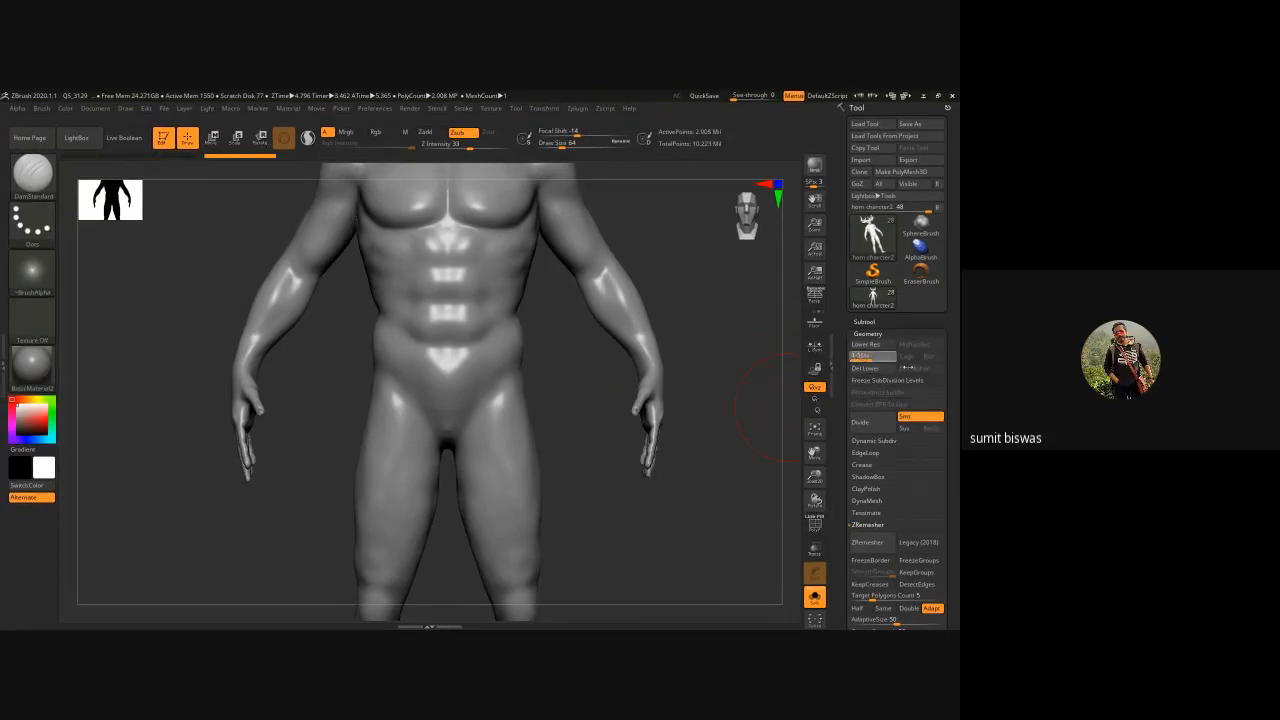
pyautogui.hotkey('shift', 'd')
pyautogui.press('ctrl')
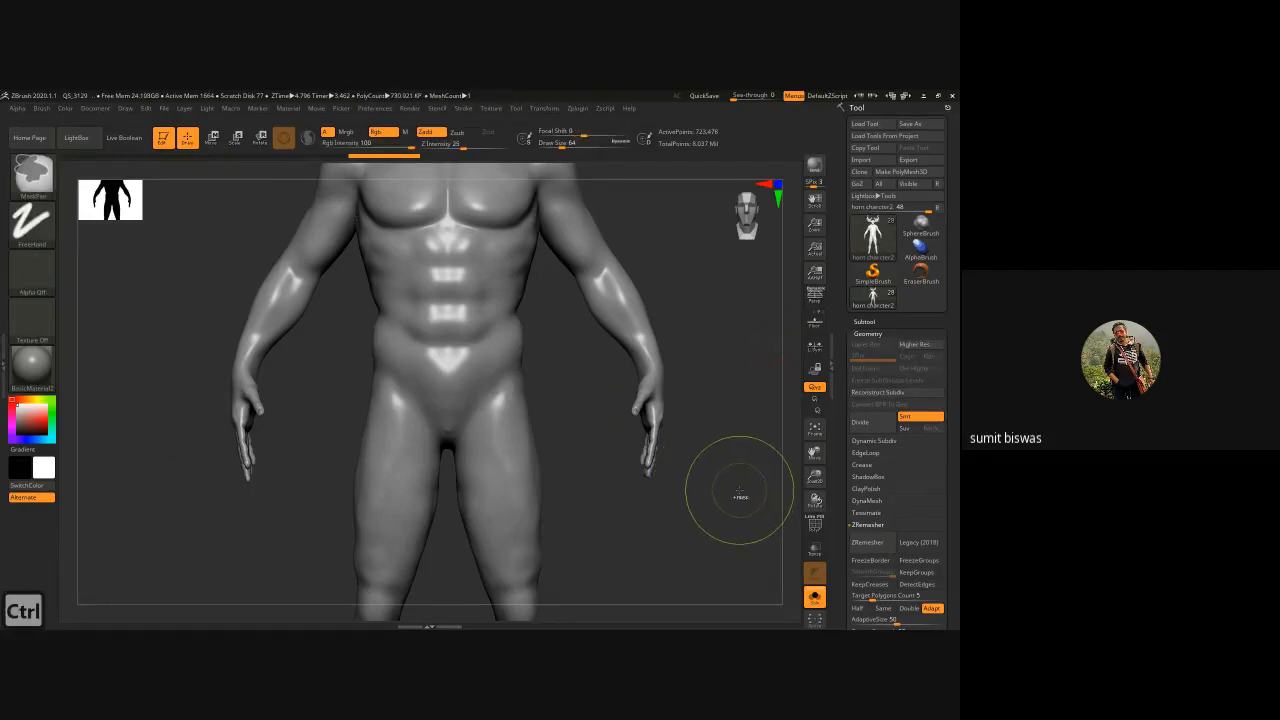
# - Divide the body mesh repeatedly to raise its resolution
pyautogui.hotkey('ctrl', 'd')
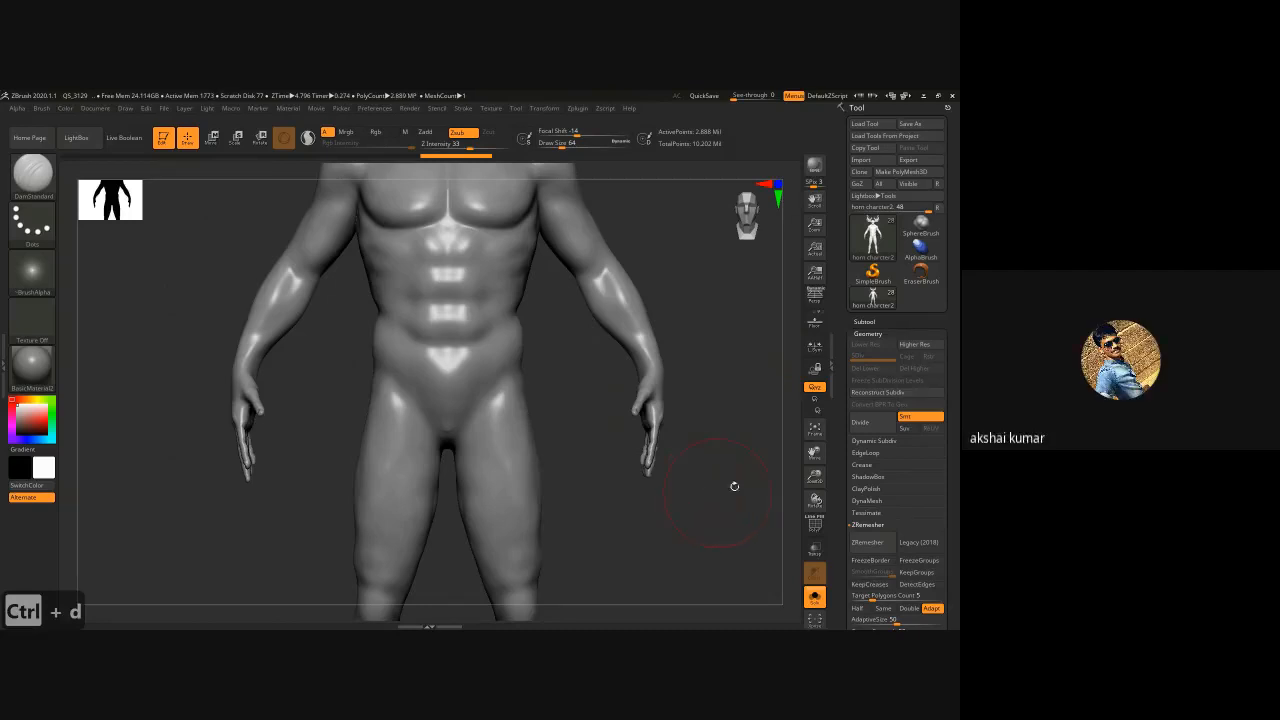
pyautogui.hotkey('ctrl', 'd')
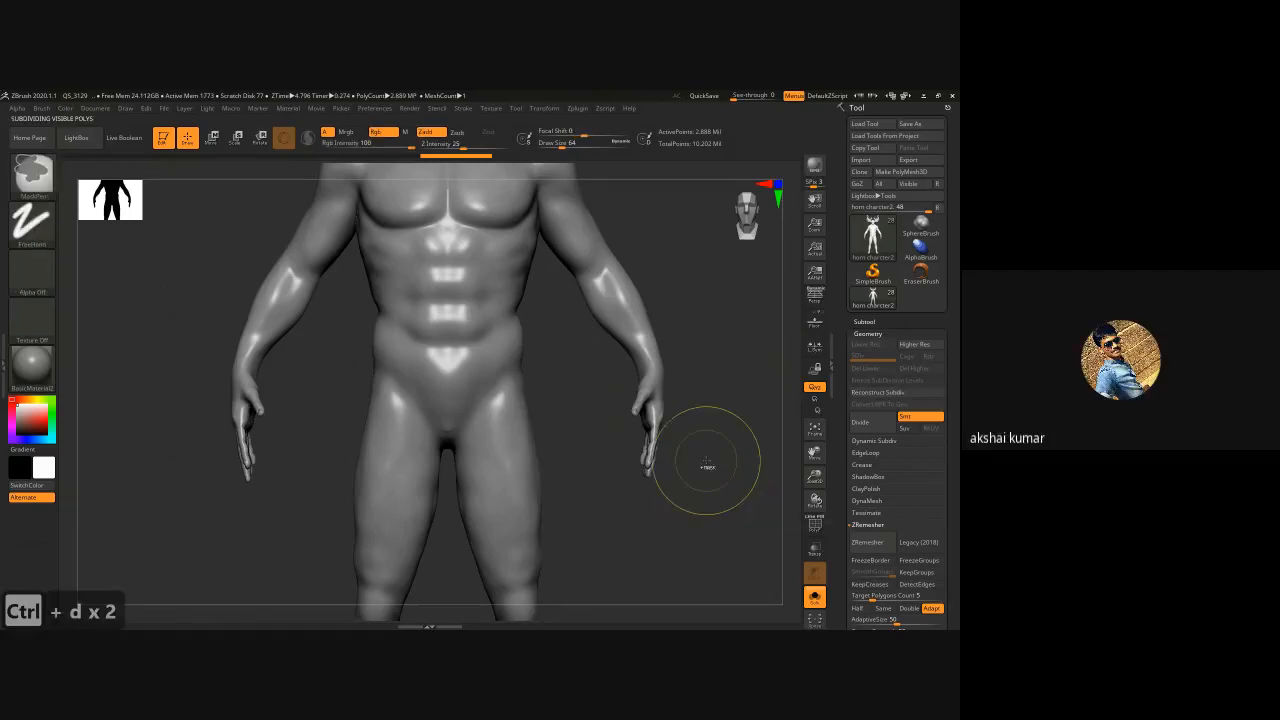
pyautogui.hotkey('ctrl', 'd')
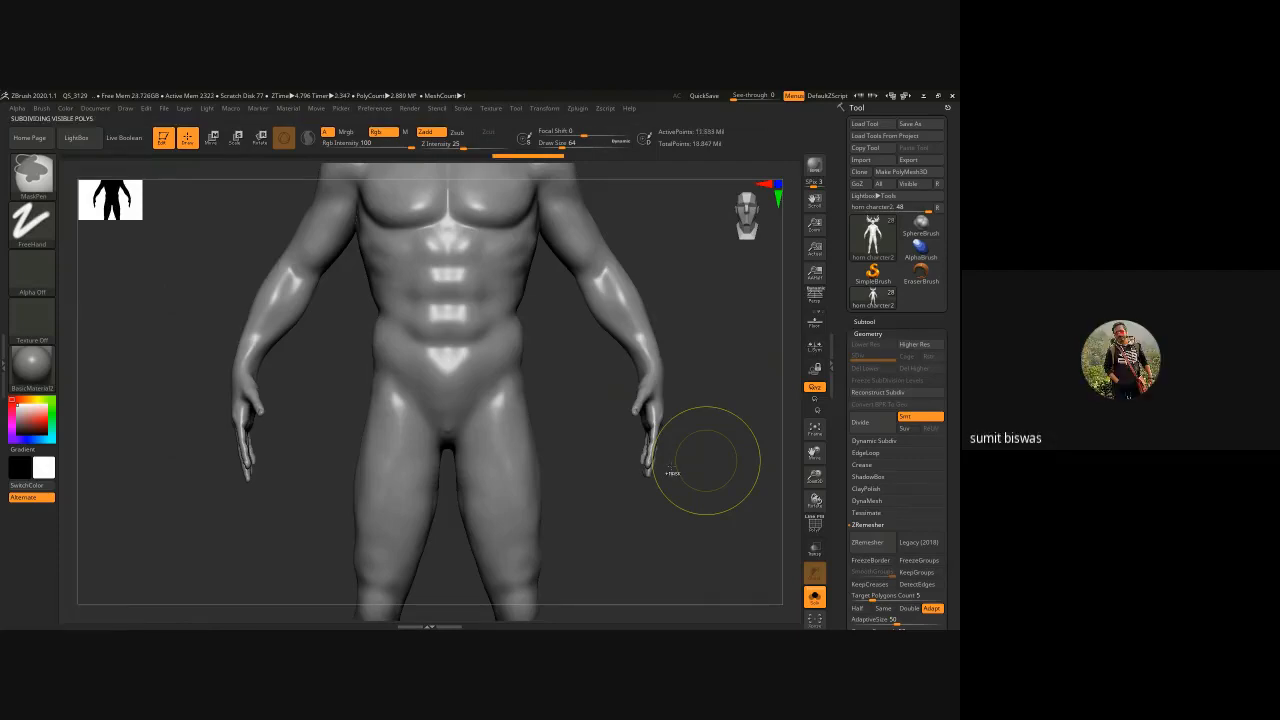
# - Try to interrupt the running subdivision of the body mesh
pyautogui.press('Escape')
pyautogui.press('Escape')
pyautogui.press('Escape')
pyautogui.press('Escape')
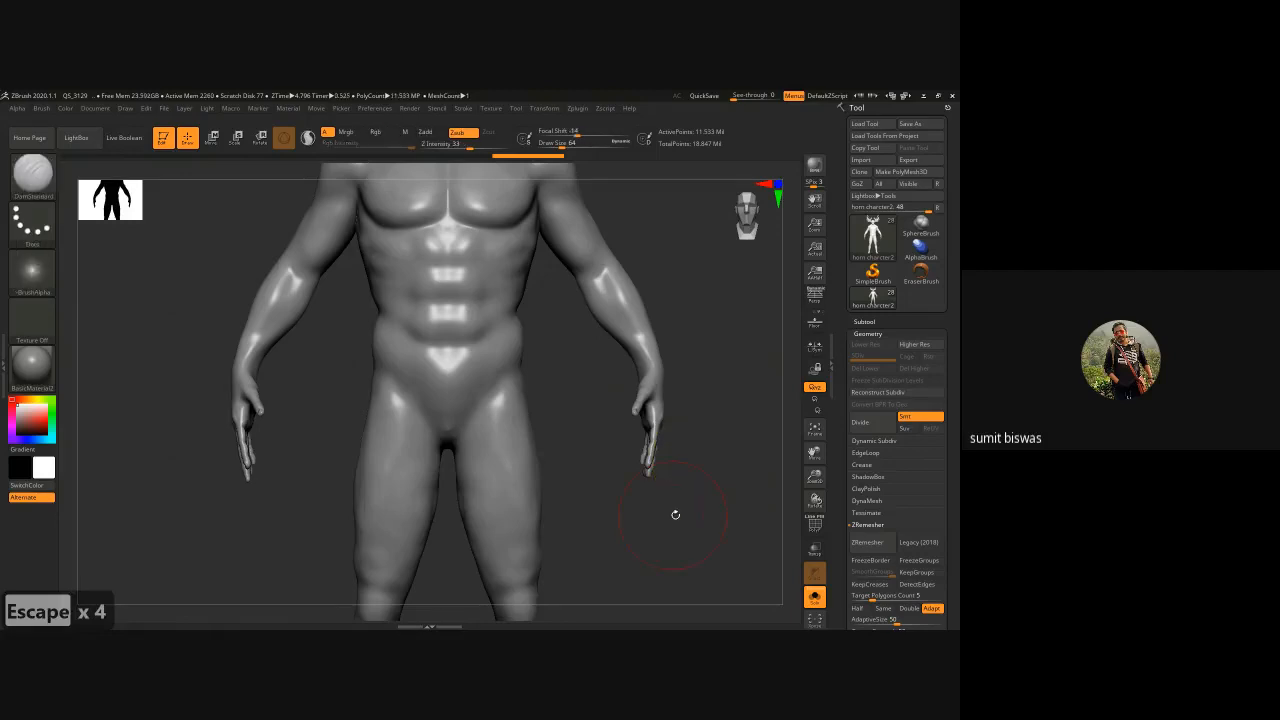
pyautogui.moveTo(675, 515)
pyautogui.mouseDown()
pyautogui.moveTo(626, 521)
pyautogui.moveTo(664, 519)
pyautogui.mouseUp()
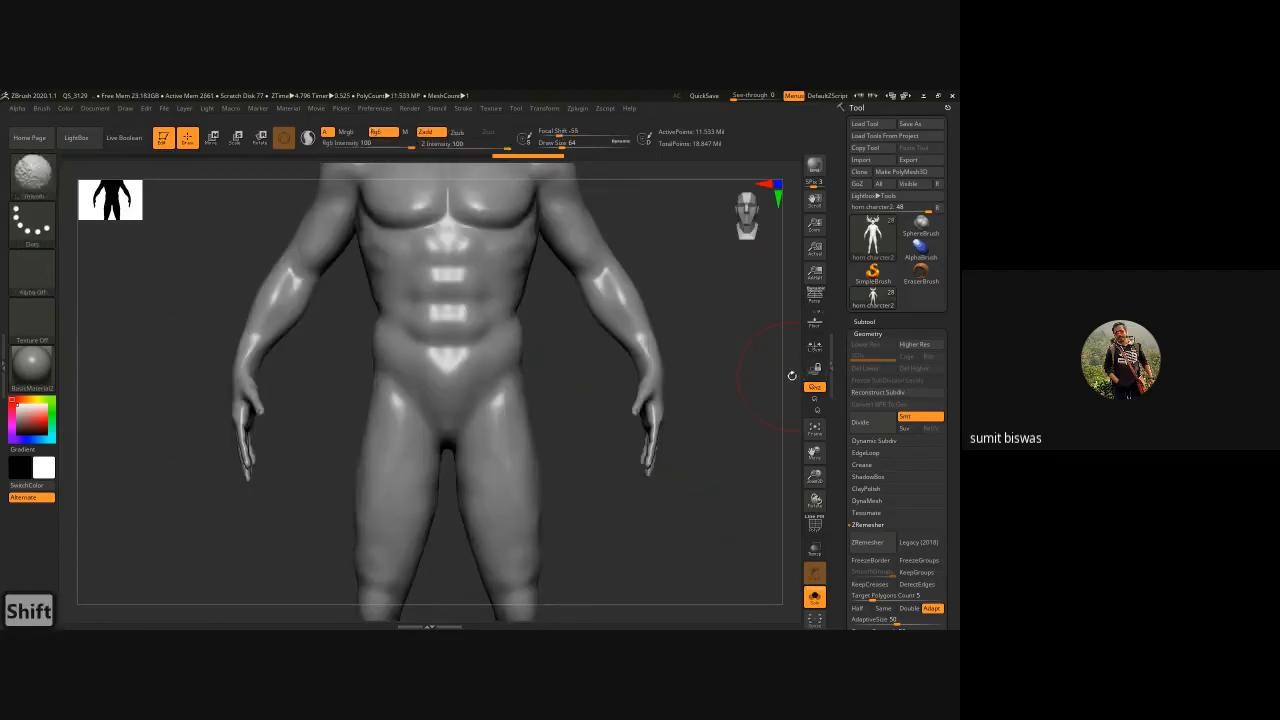
pyautogui.press('ctrl')
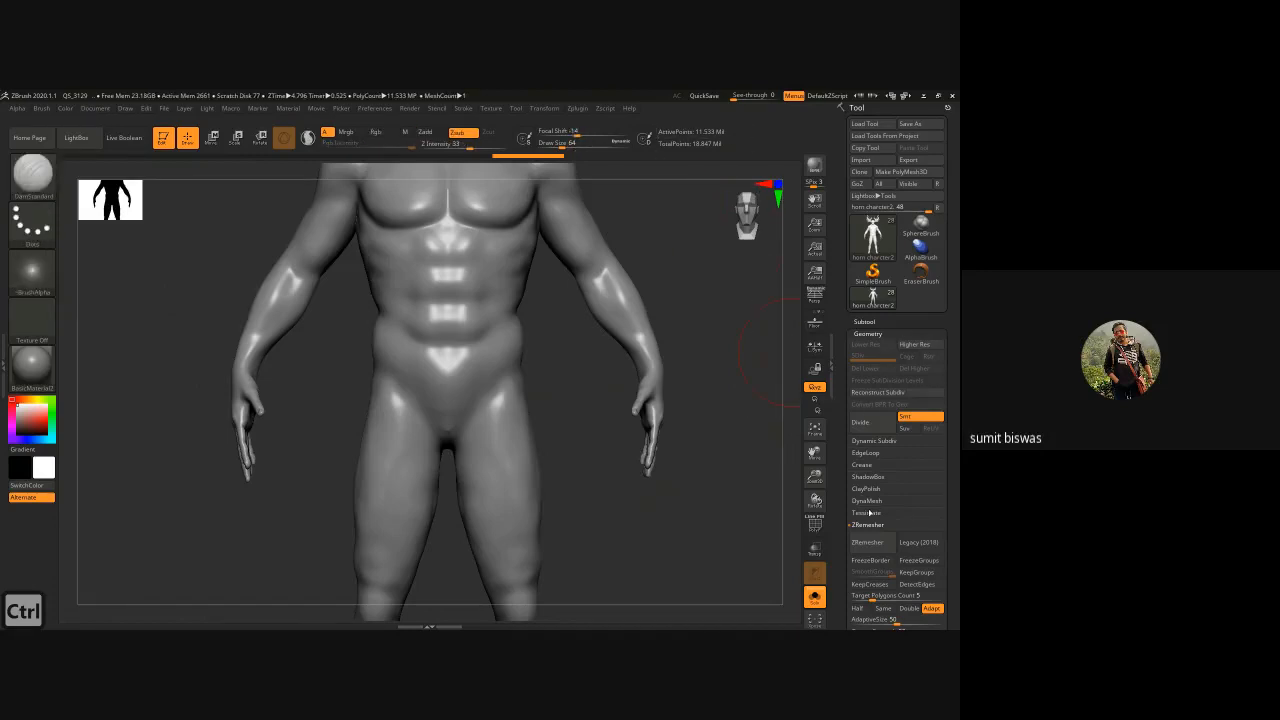
# - Try to convert the body mesh to a DynaMesh
pyautogui.moveTo(837, 517)
pyautogui.mouseDown()
pyautogui.moveTo(834, 451)
pyautogui.moveTo(836, 506)
pyautogui.mouseUp()
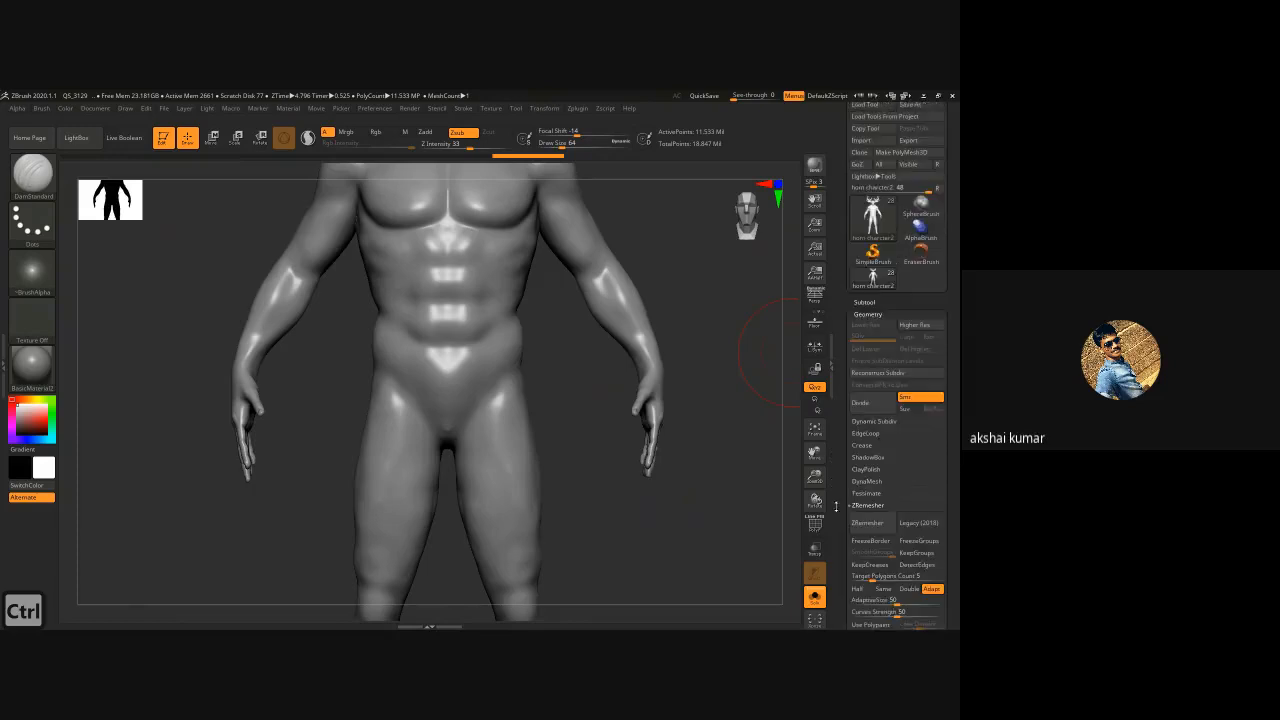
pyautogui.click(867, 314)
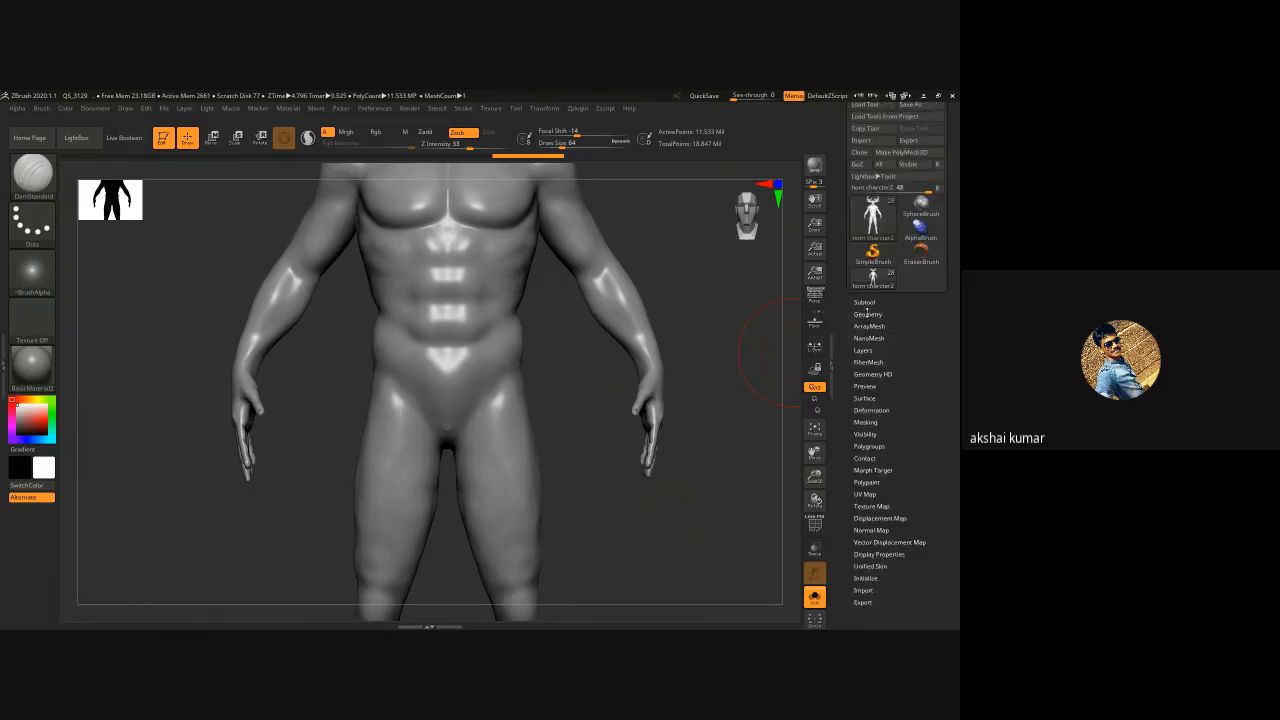
pyautogui.click(867, 314)
pyautogui.click(866, 481)
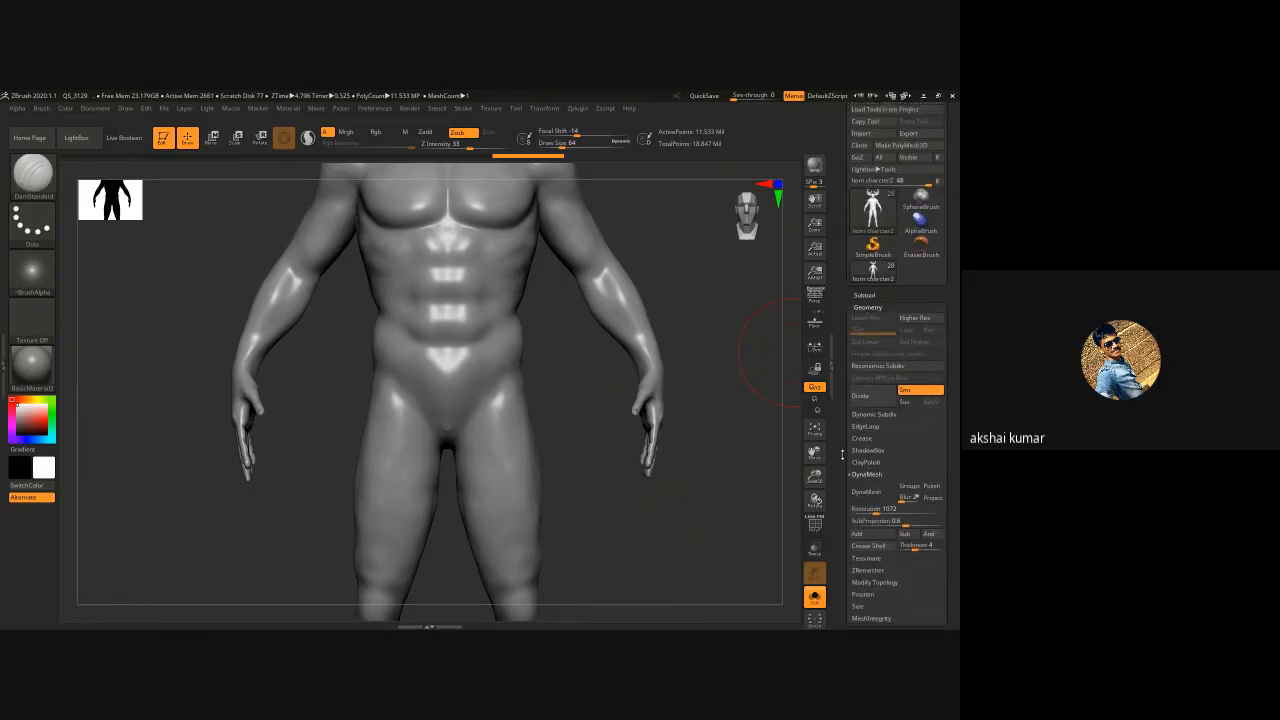
pyautogui.click(866, 460)
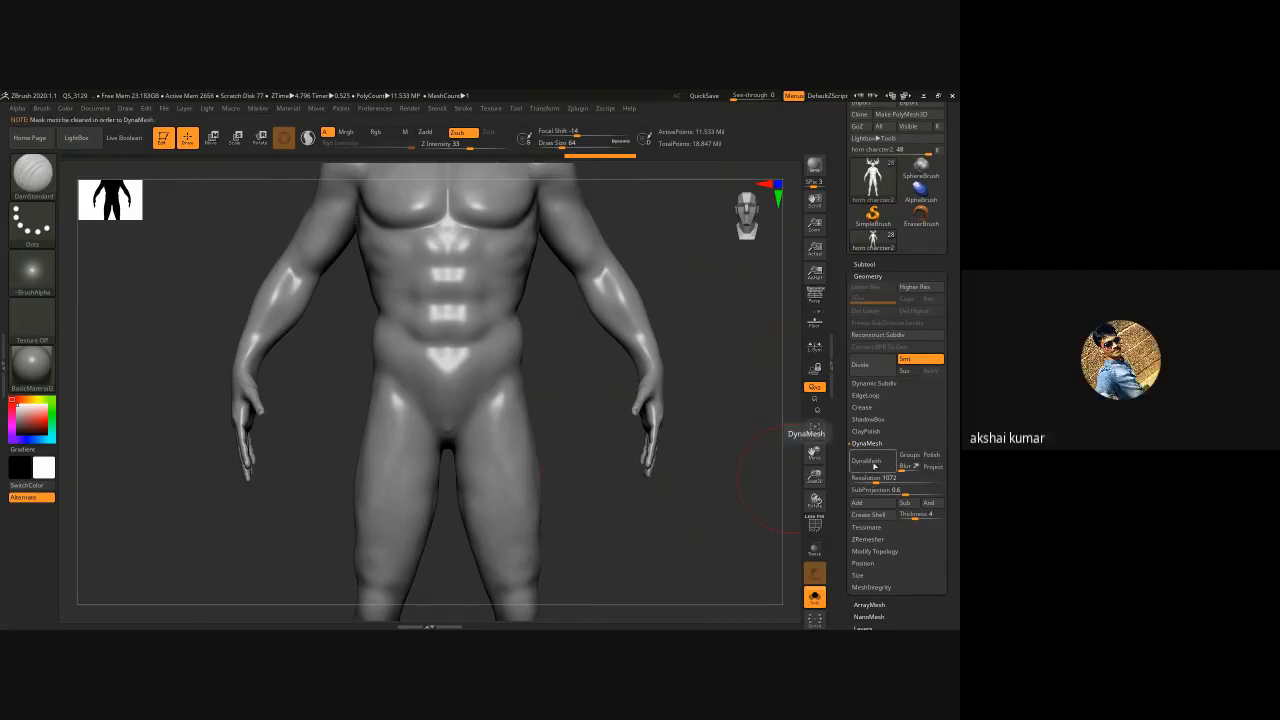
pyautogui.click(874, 466)
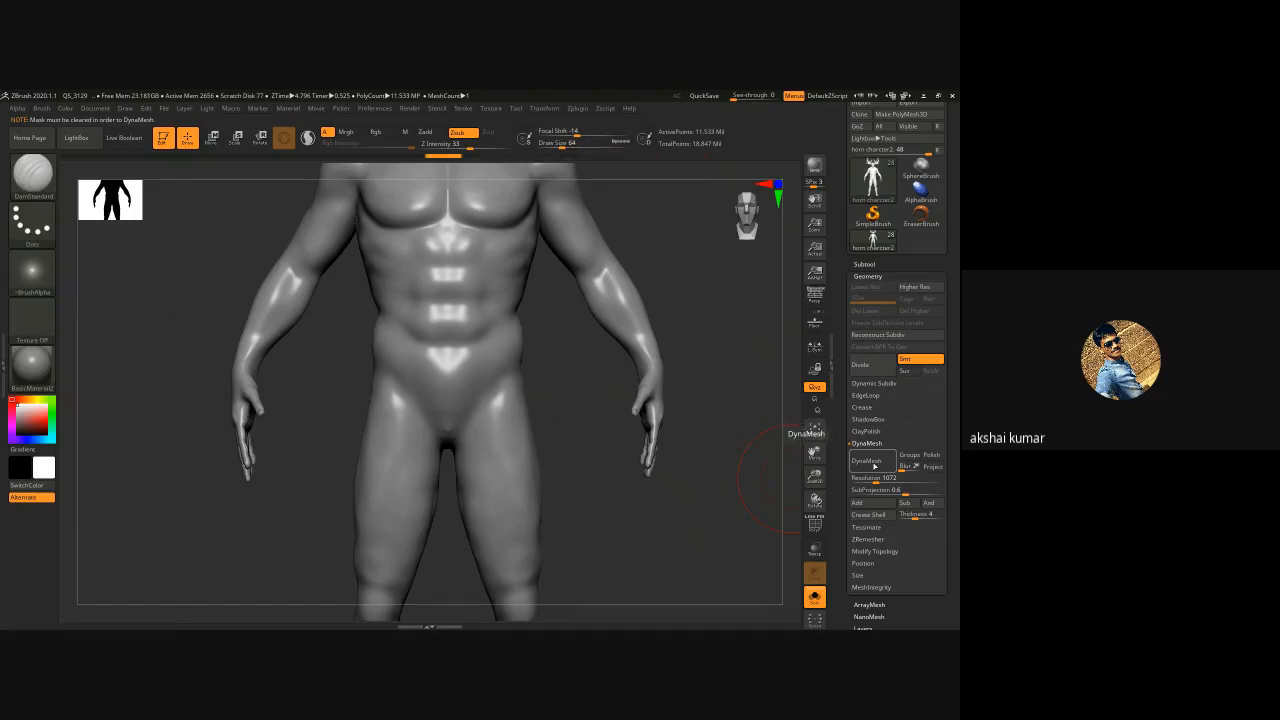
# - Set the DynaMesh resolution to 240 and turn off Smt smoothing for subdivision
pyautogui.click(866, 478)
pyautogui.moveTo(866, 479); pyautogui.dragTo(857, 481)
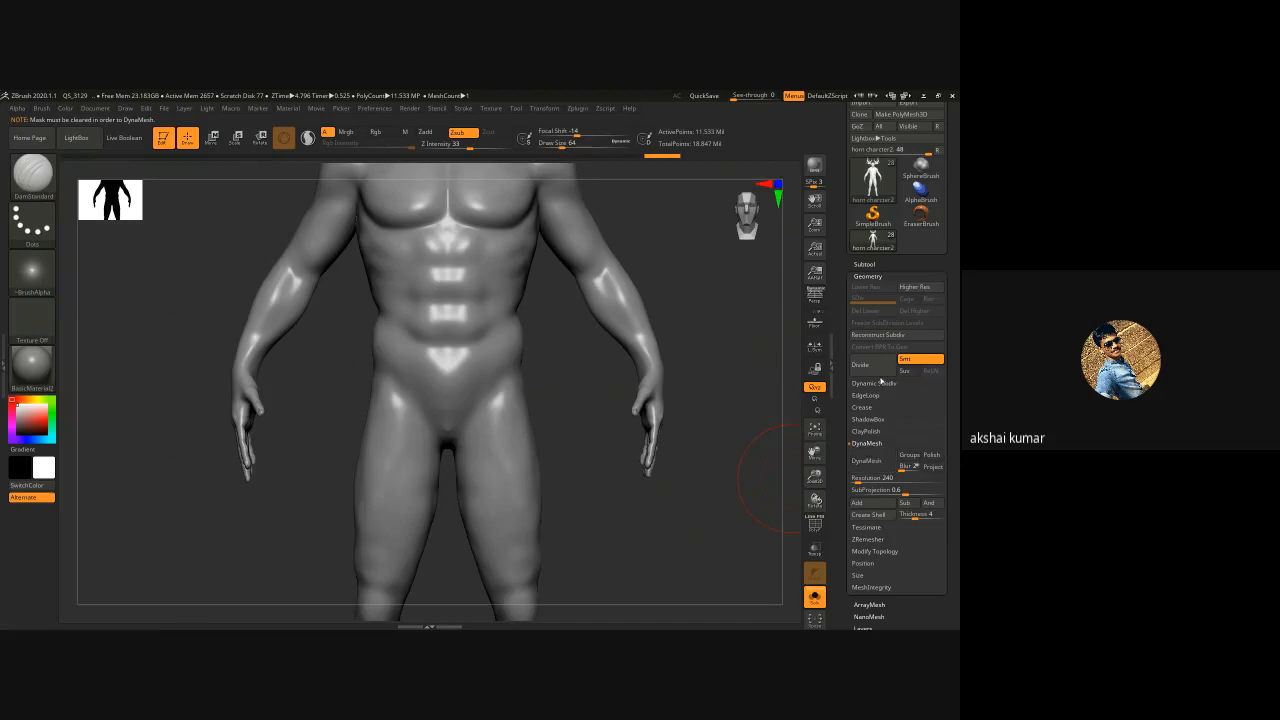
pyautogui.click(905, 360)
# - Turn off Solo mode to show the body together with all its clothing and accessory subtools
pyautogui.click(867, 276)
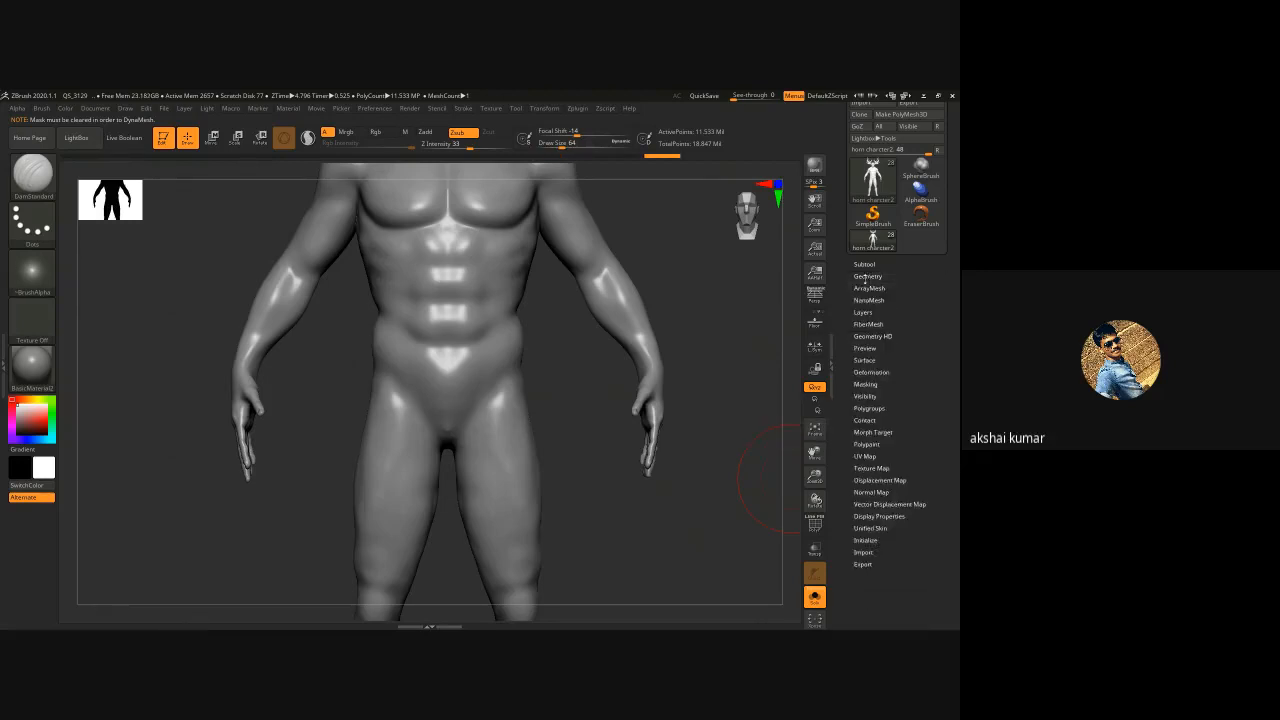
pyautogui.click(864, 264)
pyautogui.click(815, 597)
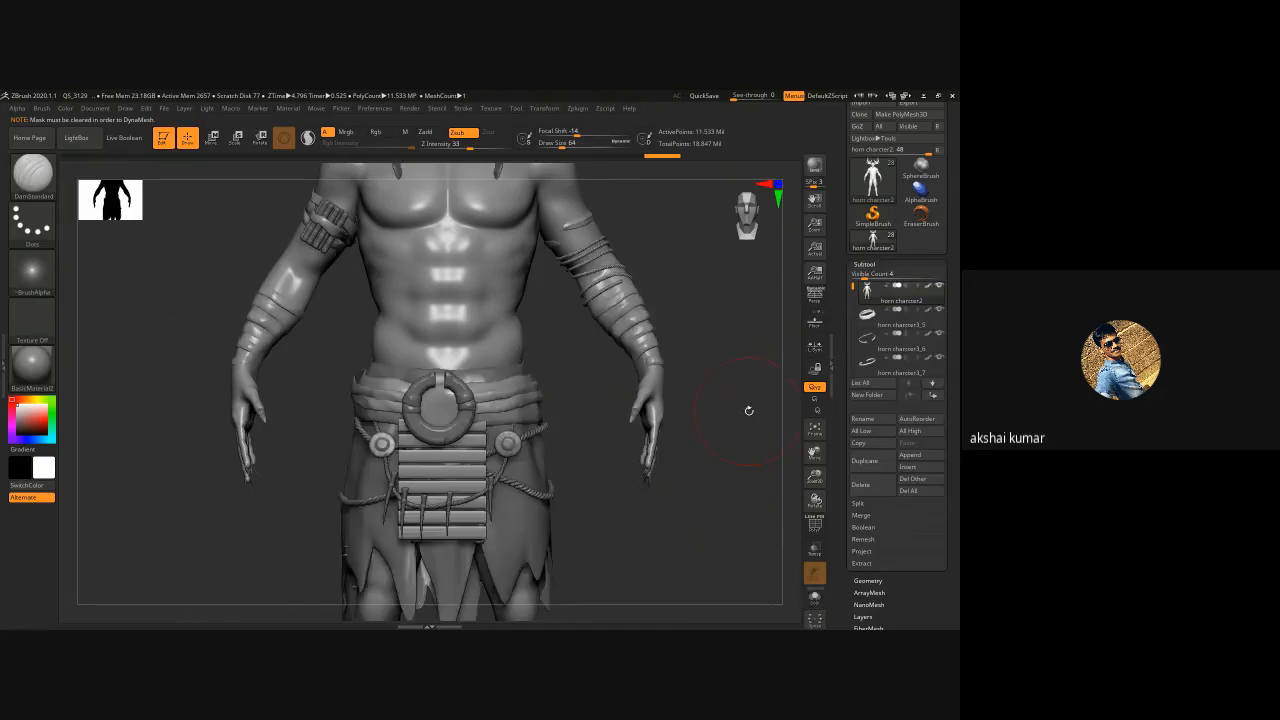
pyautogui.press('ctrl')
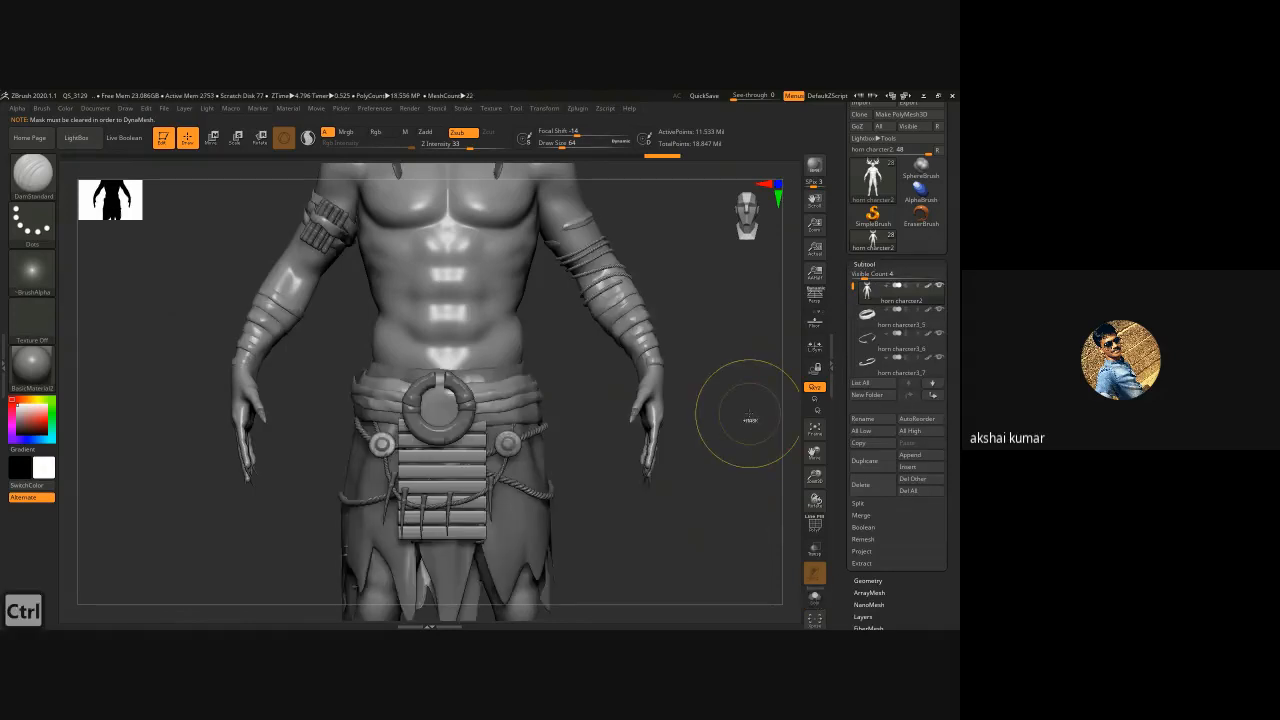
pyautogui.keyDown('ctrl'); pyautogui.moveTo(749, 414); pyautogui.dragTo(692, 402, button='right'); pyautogui.keyUp('ctrl')
# - Switch the body mesh to a higher subdivision level
pyautogui.click(862, 264)
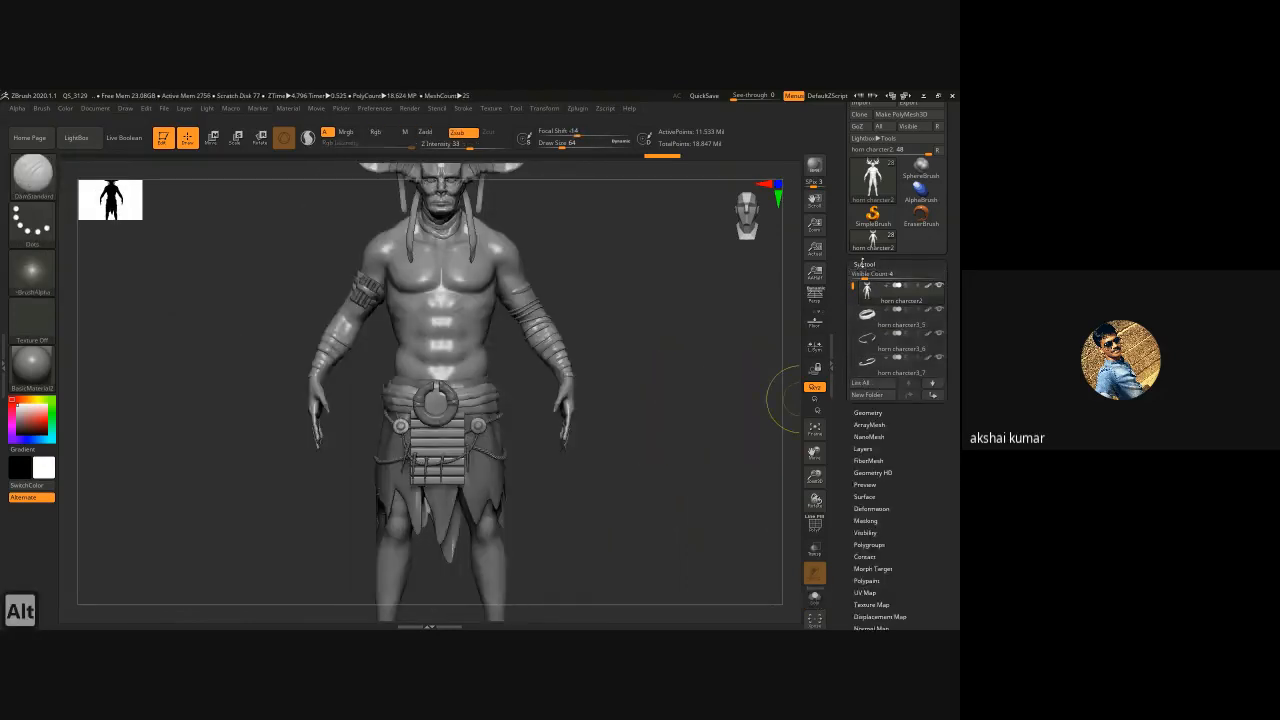
pyautogui.click(868, 276)
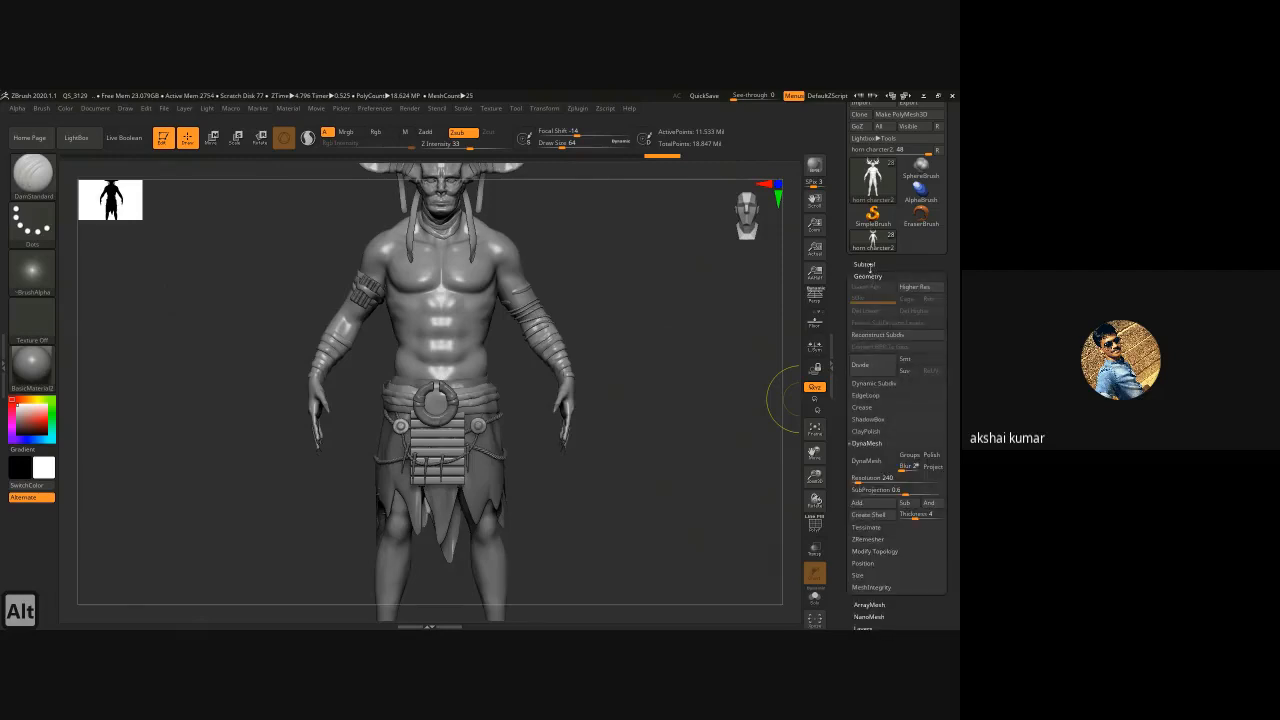
pyautogui.click(920, 287)
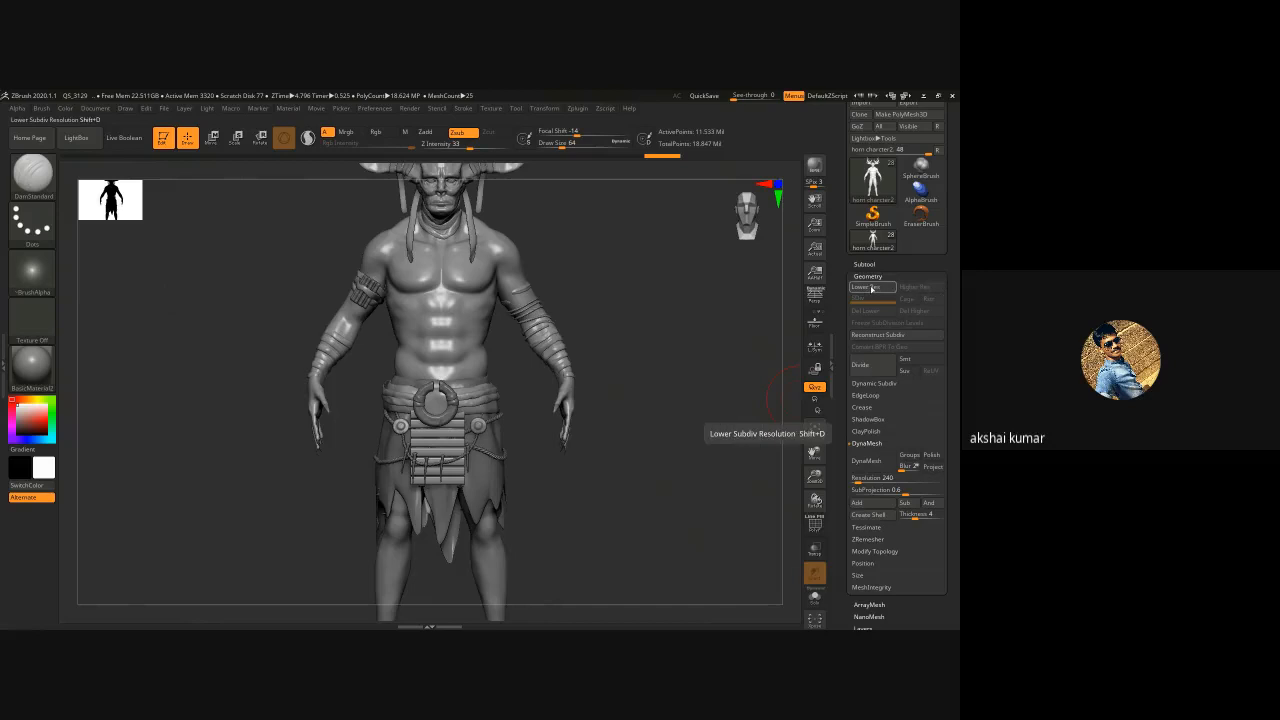
# - Try reducing the body mesh with Tessimate using only the Decimate option
pyautogui.click(868, 528)
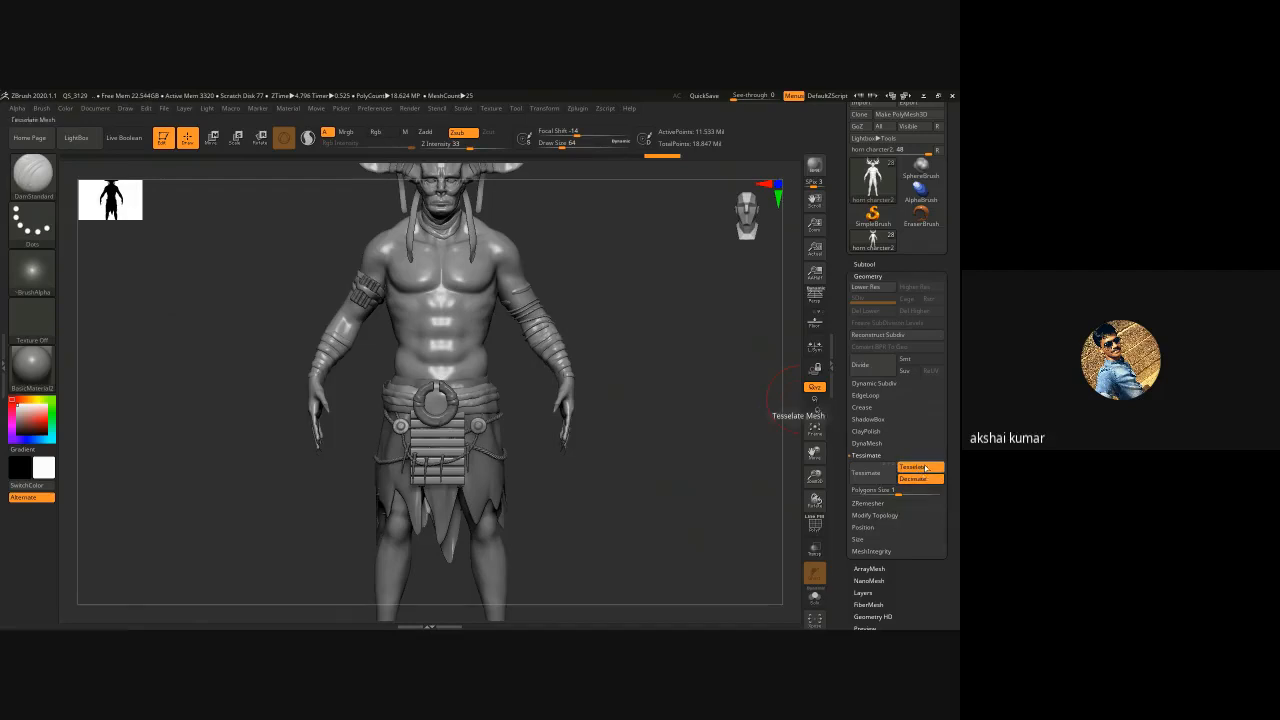
pyautogui.moveTo(842, 486); pyautogui.dragTo(841, 456)
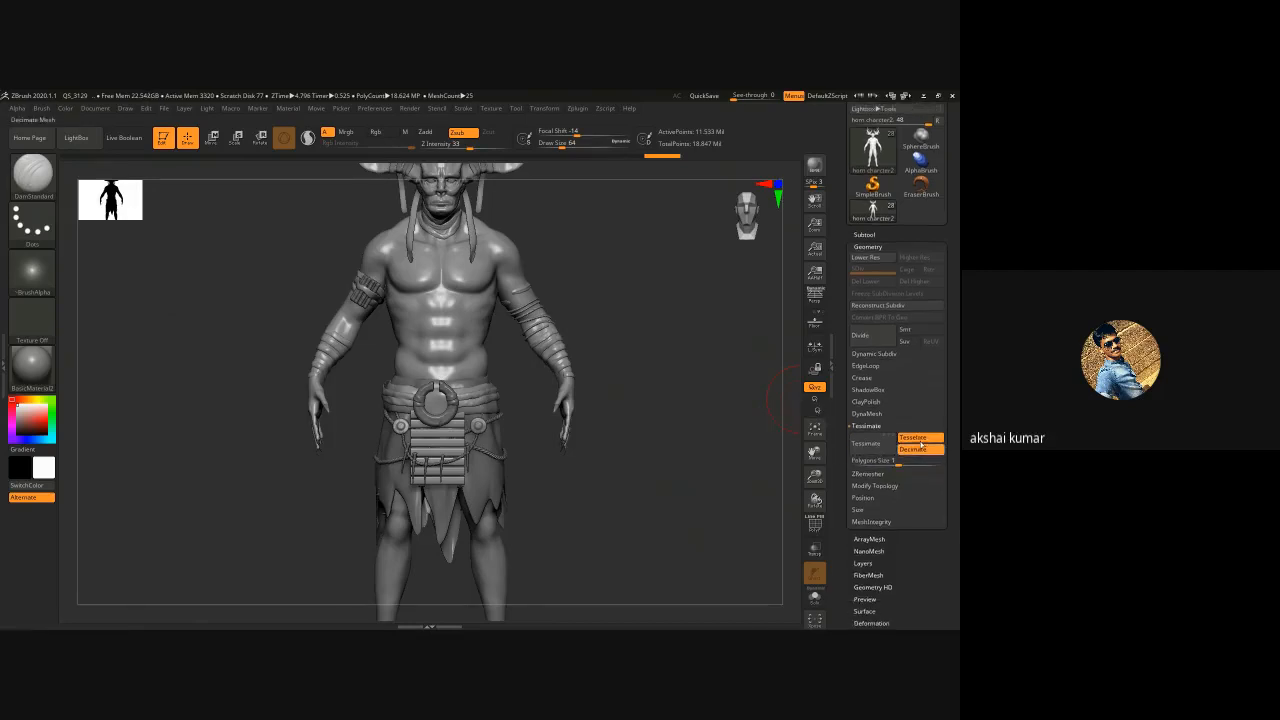
pyautogui.click(914, 440)
pyautogui.click(866, 446)
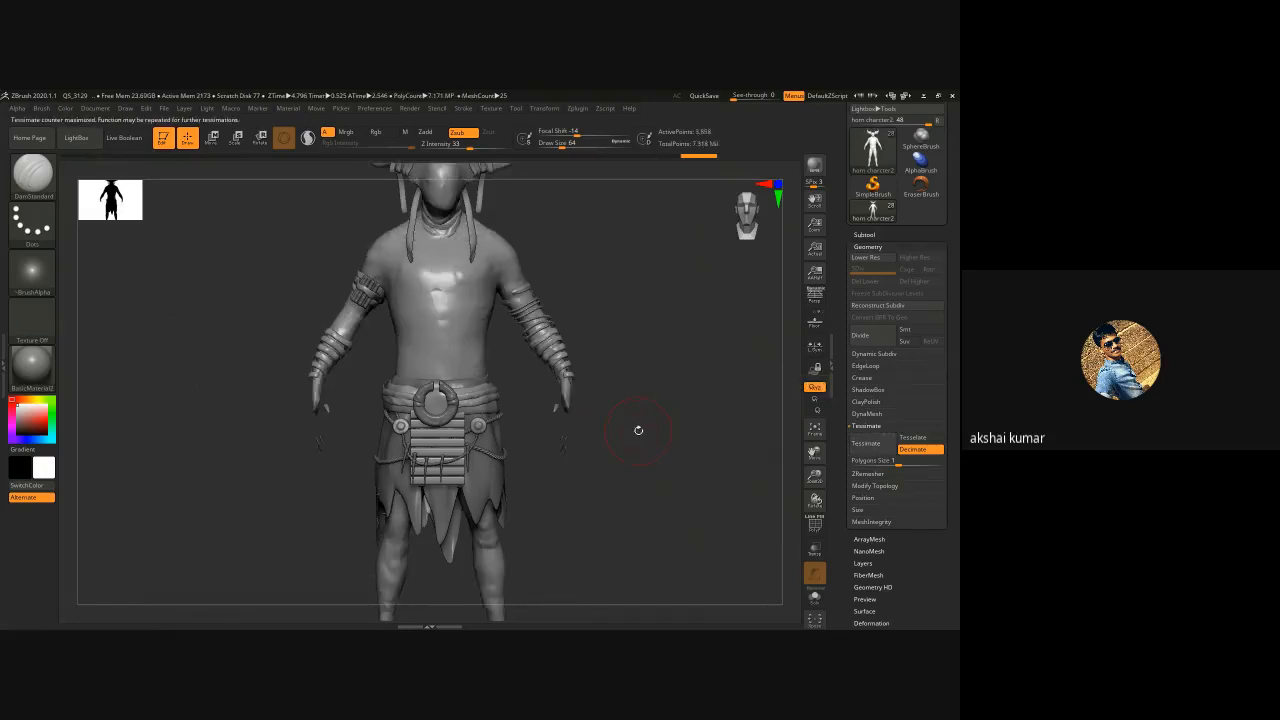
pyautogui.hotkey('ctrl', 'z')
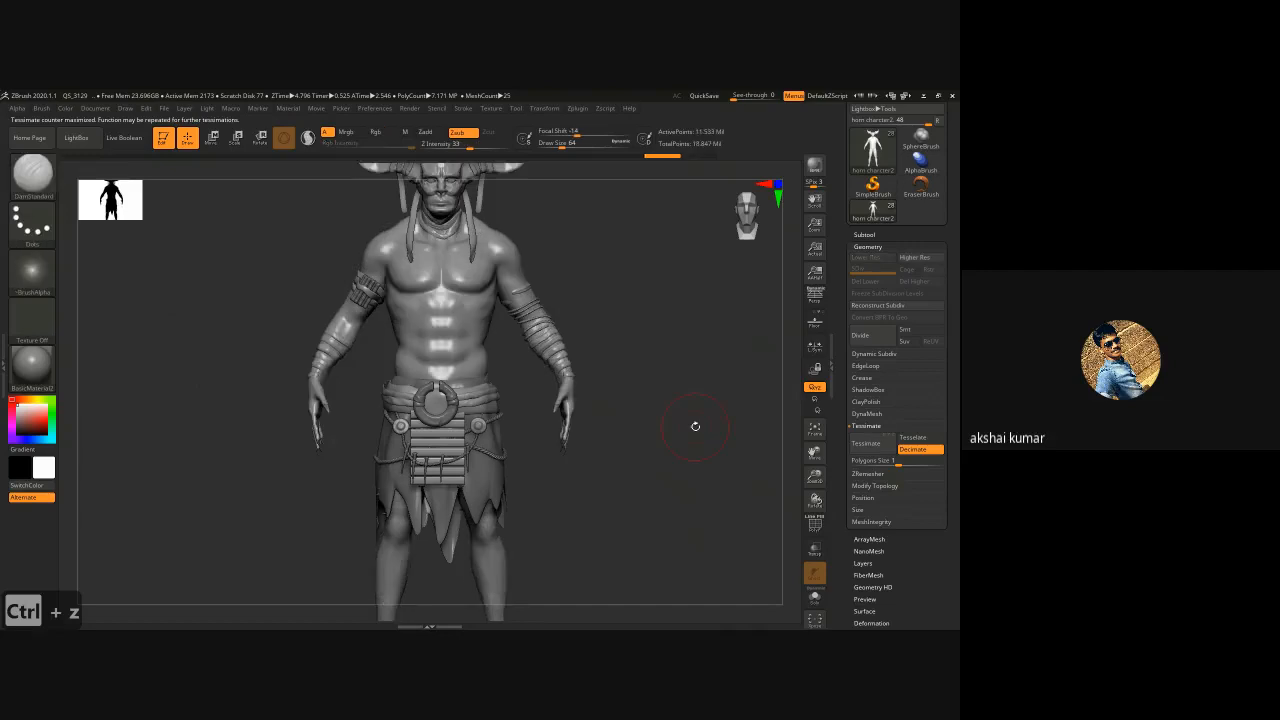
# - Look through the Geometry HD, Displacement Map, Crease, EdgeLoop and Dynamic Subdiv settings for the body mesh
pyautogui.moveTo(696, 421); pyautogui.dragTo(689, 420)
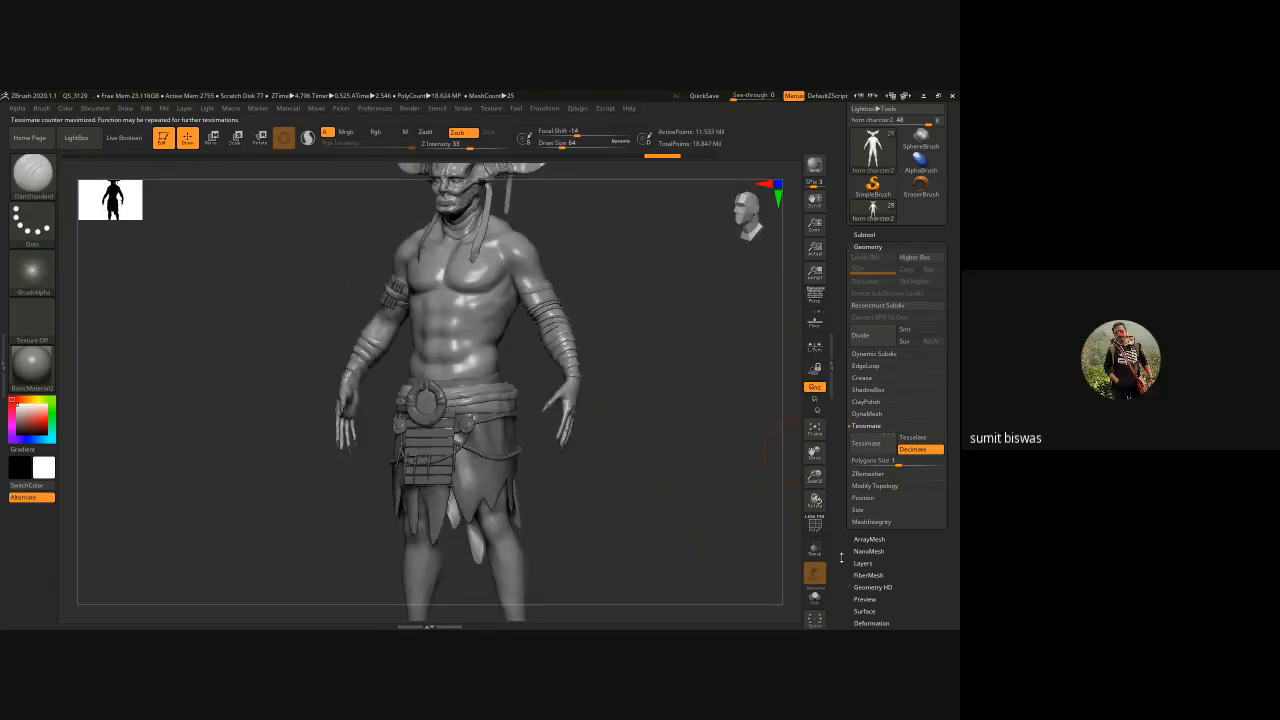
pyautogui.moveTo(840, 557); pyautogui.dragTo(842, 529)
pyautogui.click(870, 578)
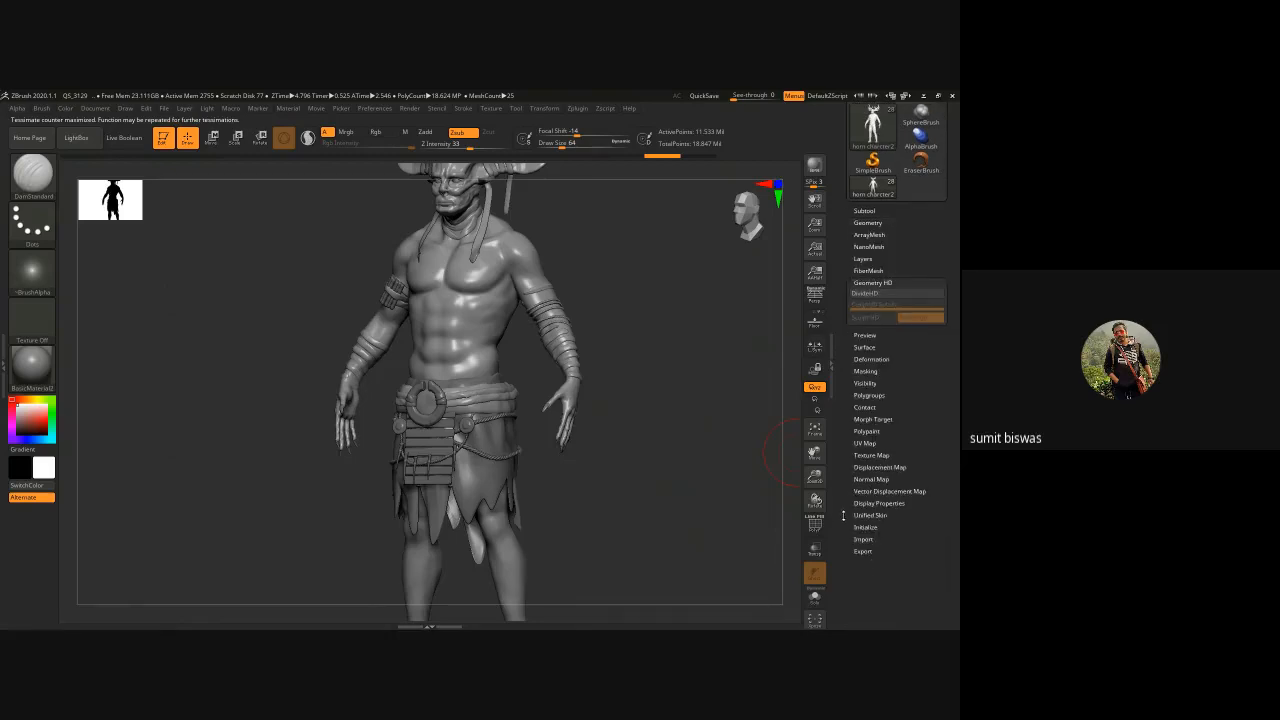
pyautogui.click(879, 467)
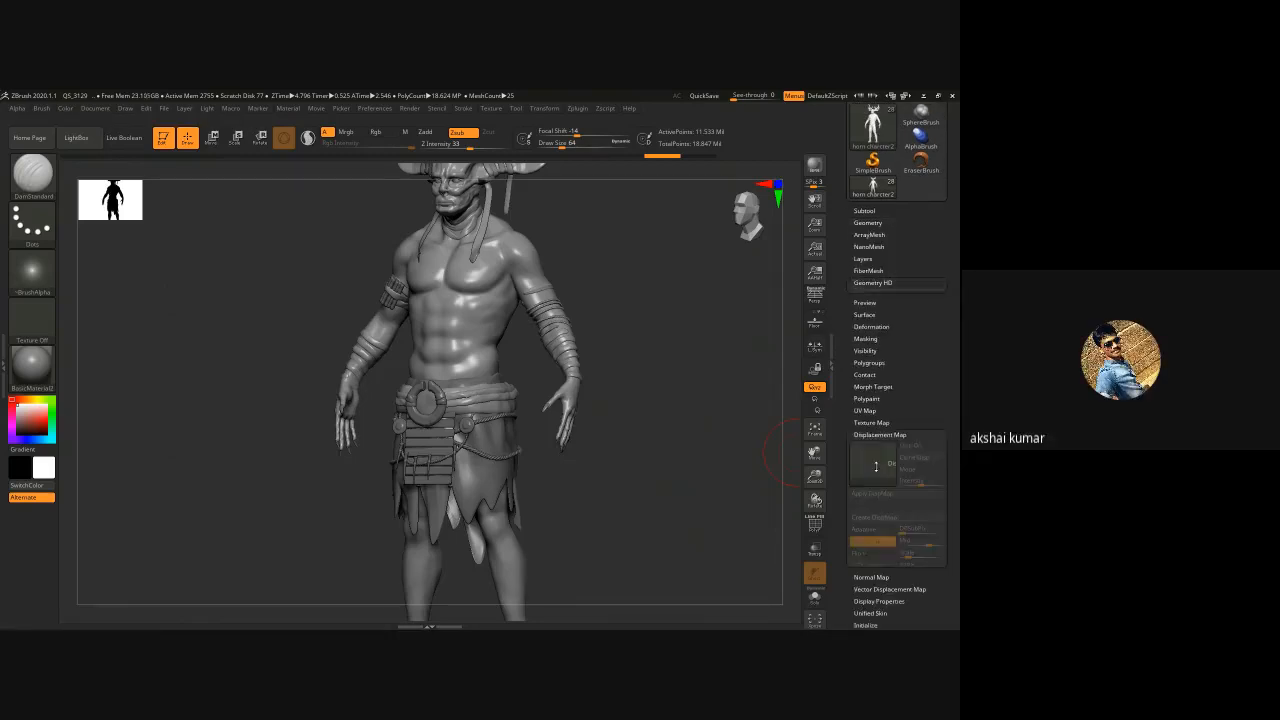
pyautogui.moveTo(918, 331); pyautogui.dragTo(918, 430)
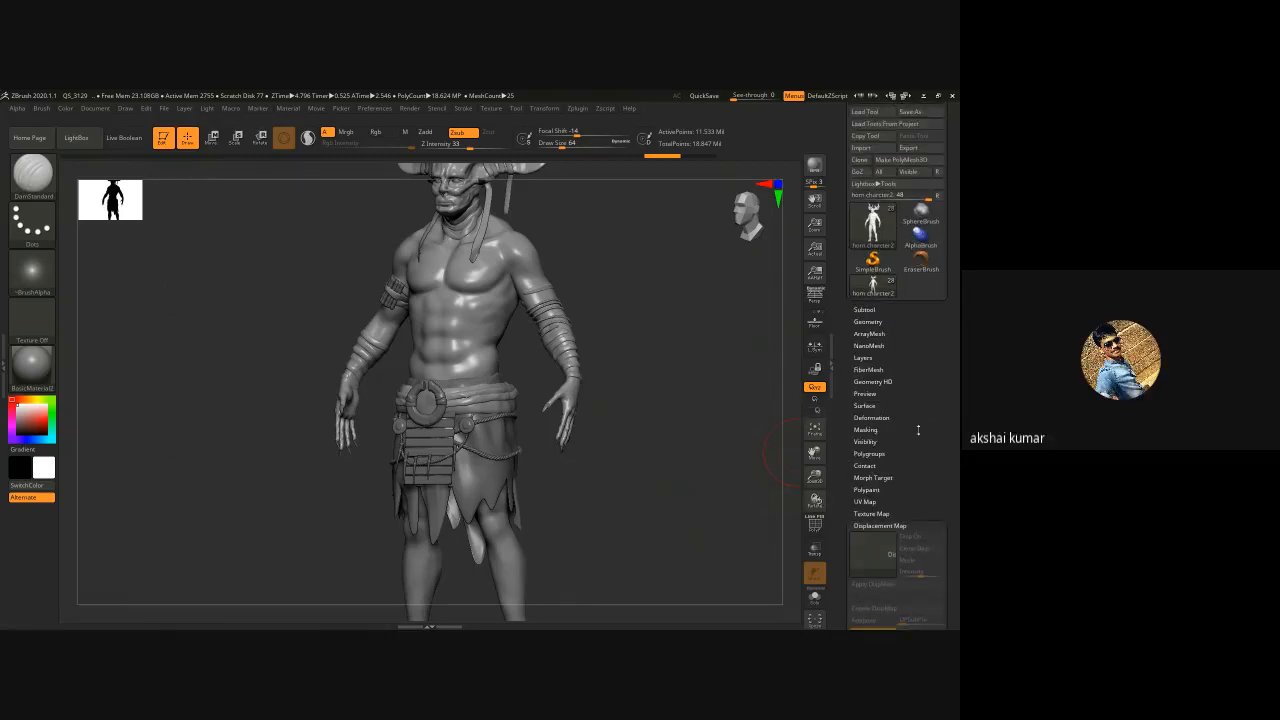
pyautogui.click(875, 321)
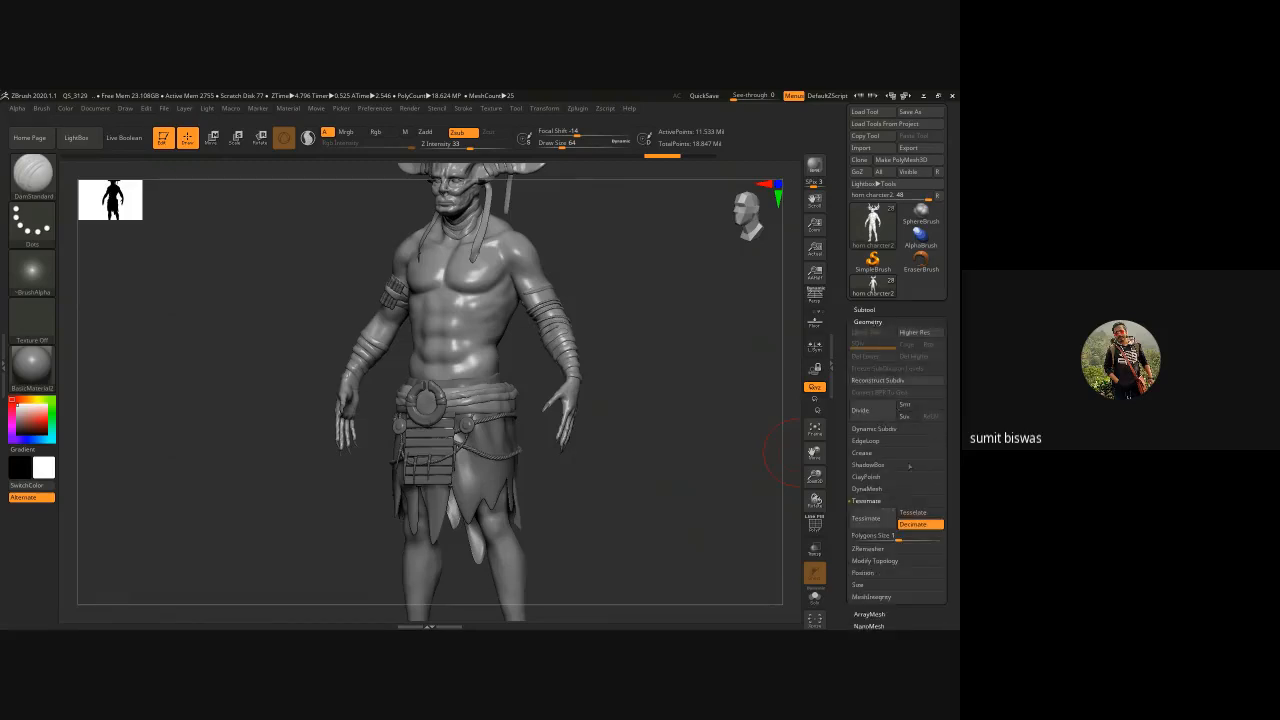
pyautogui.click(862, 453)
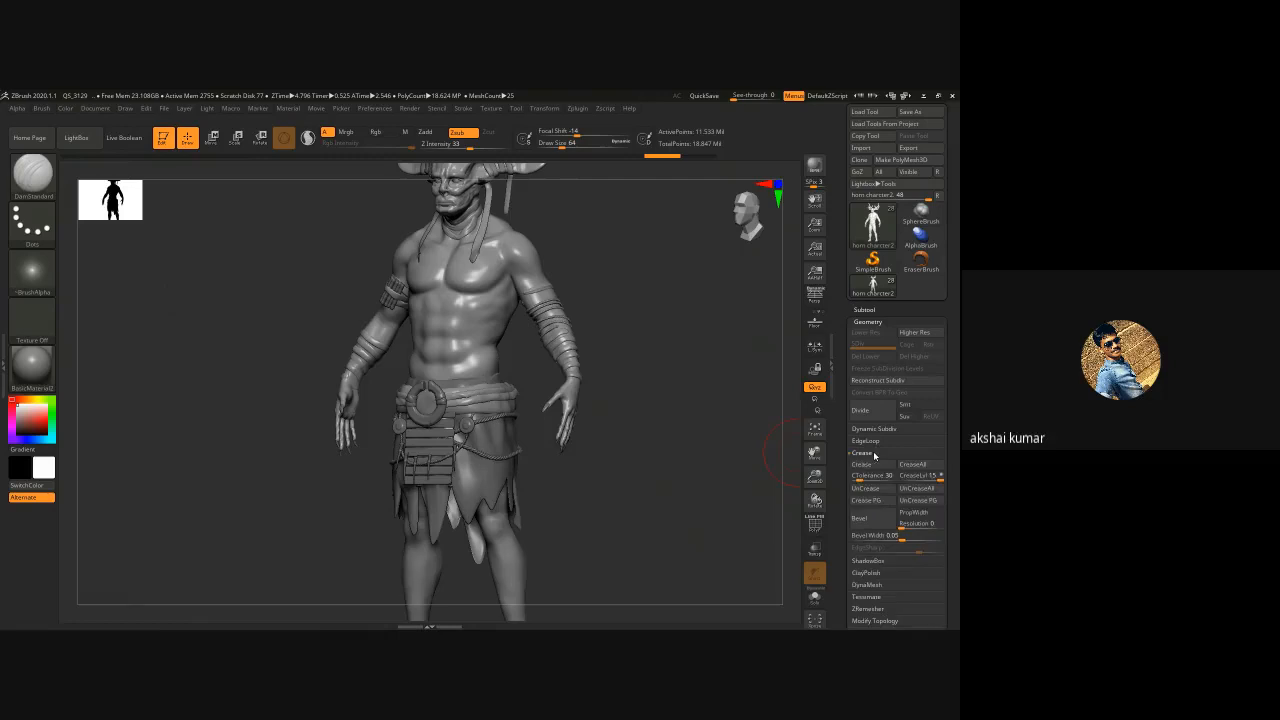
pyautogui.click(868, 441)
pyautogui.click(876, 429)
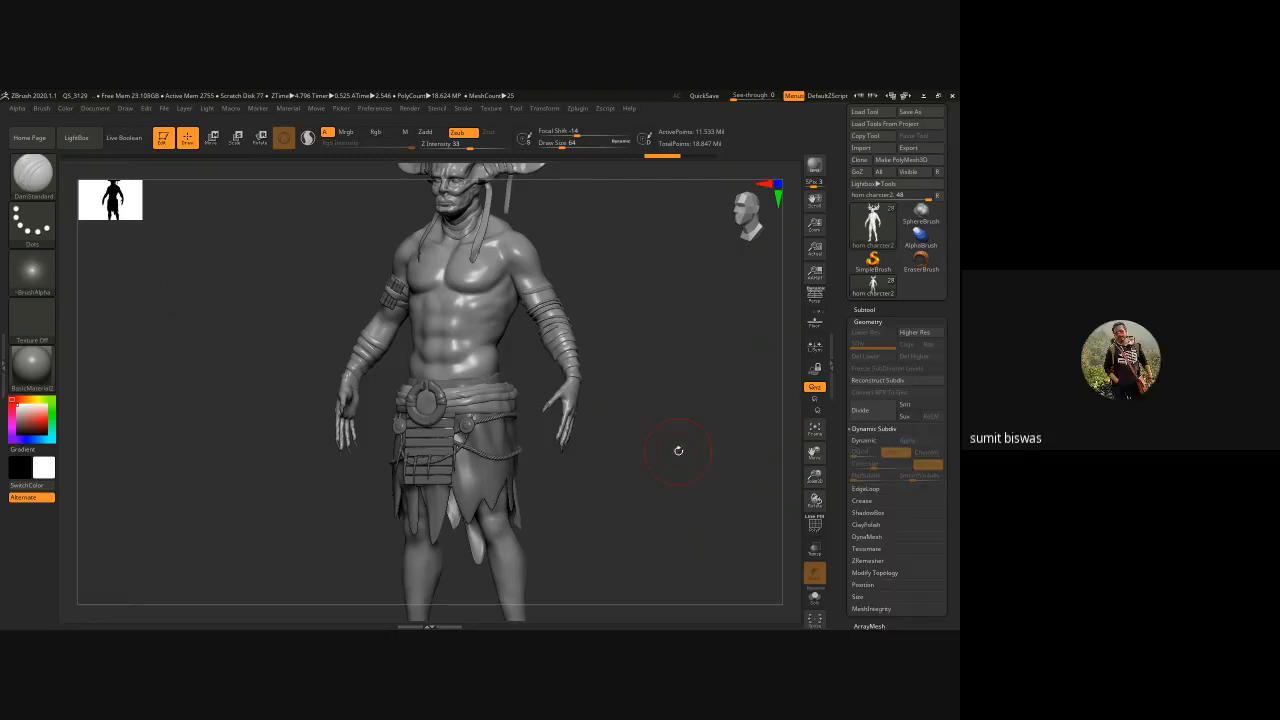
pyautogui.keyDown('shift'); pyautogui.moveTo(646, 443); pyautogui.dragTo(640, 440); pyautogui.keyUp('shift')
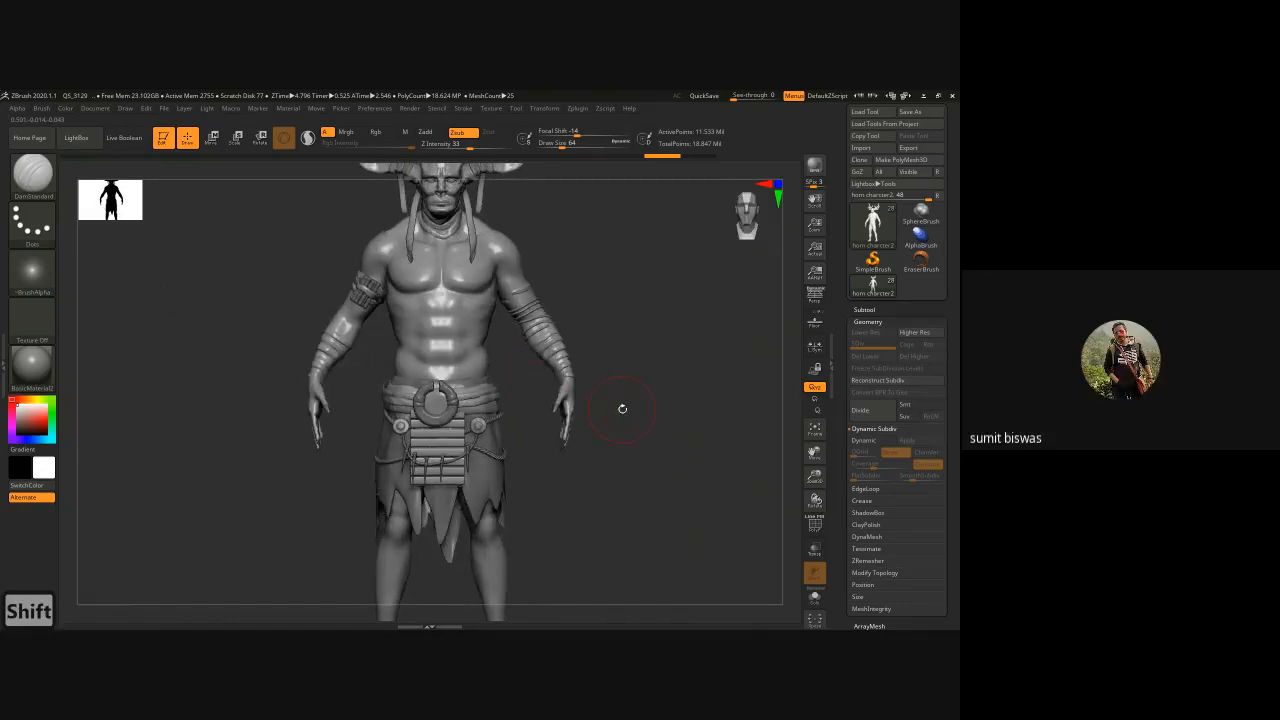
# - Close ZBrush without saving the project, and switch to the other ZBrush session containing the horned character
pyautogui.click(952, 95)
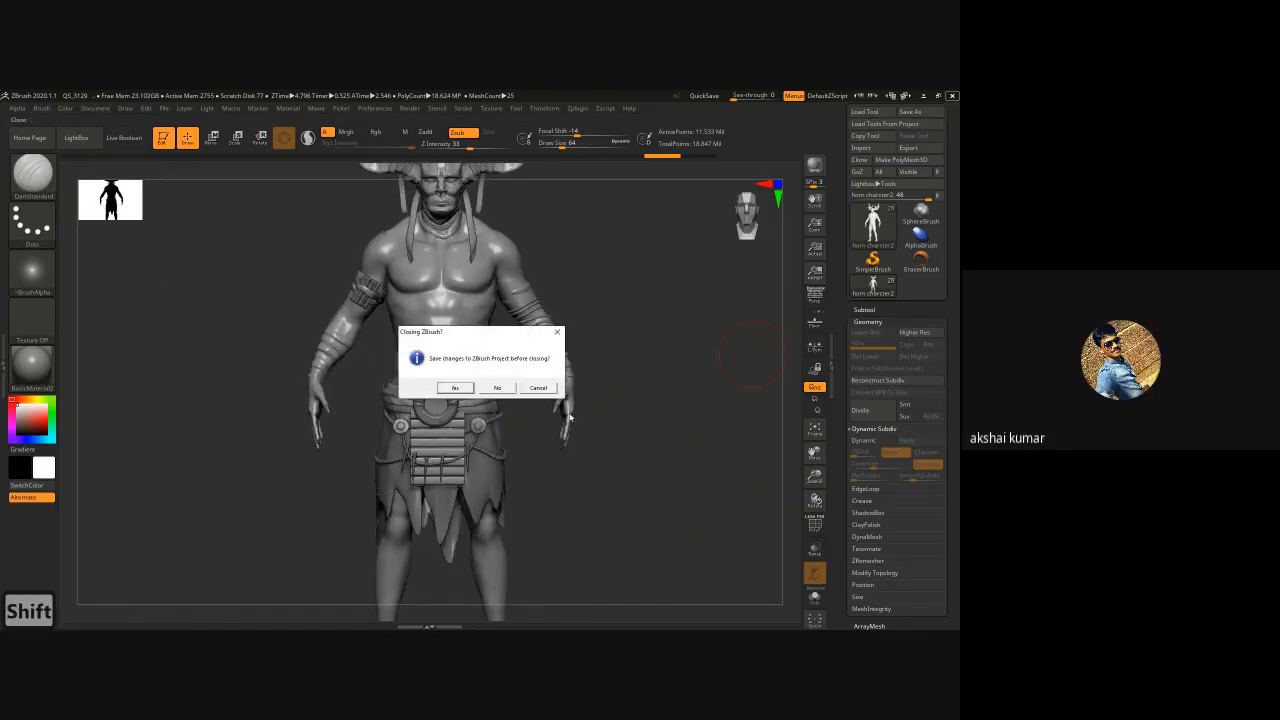
pyautogui.click(505, 388)
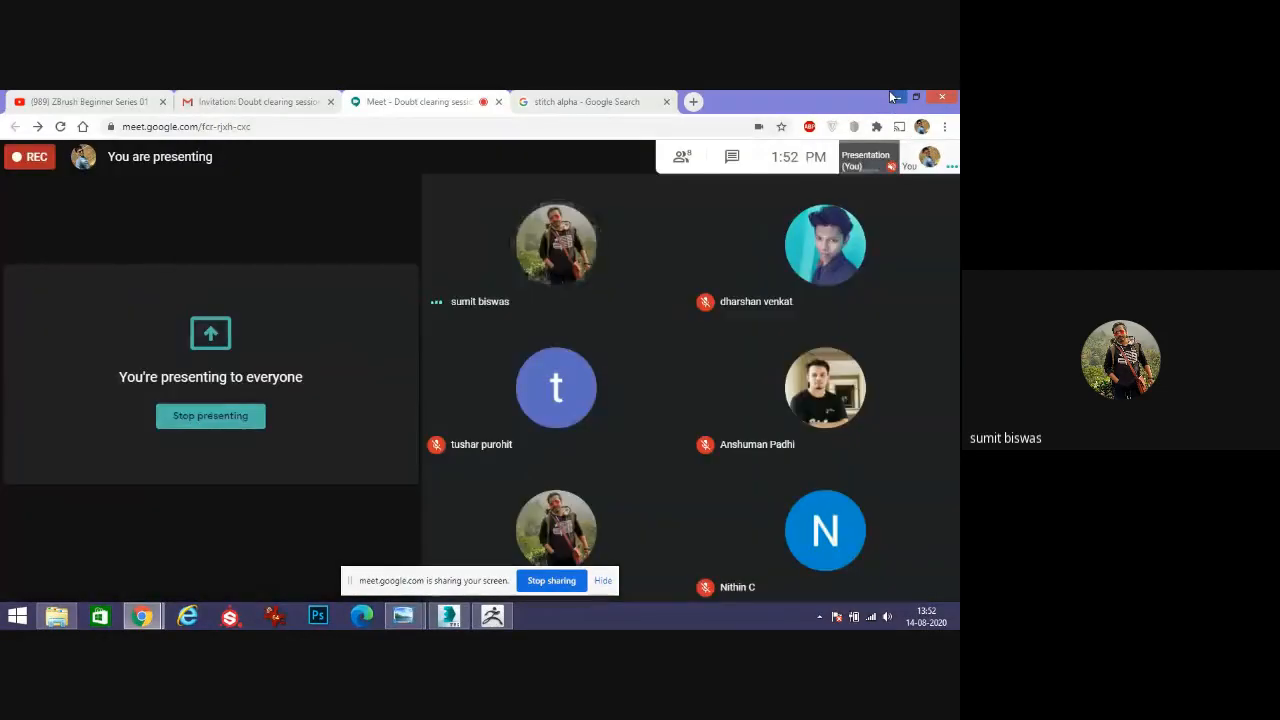
pyautogui.click(895, 96)
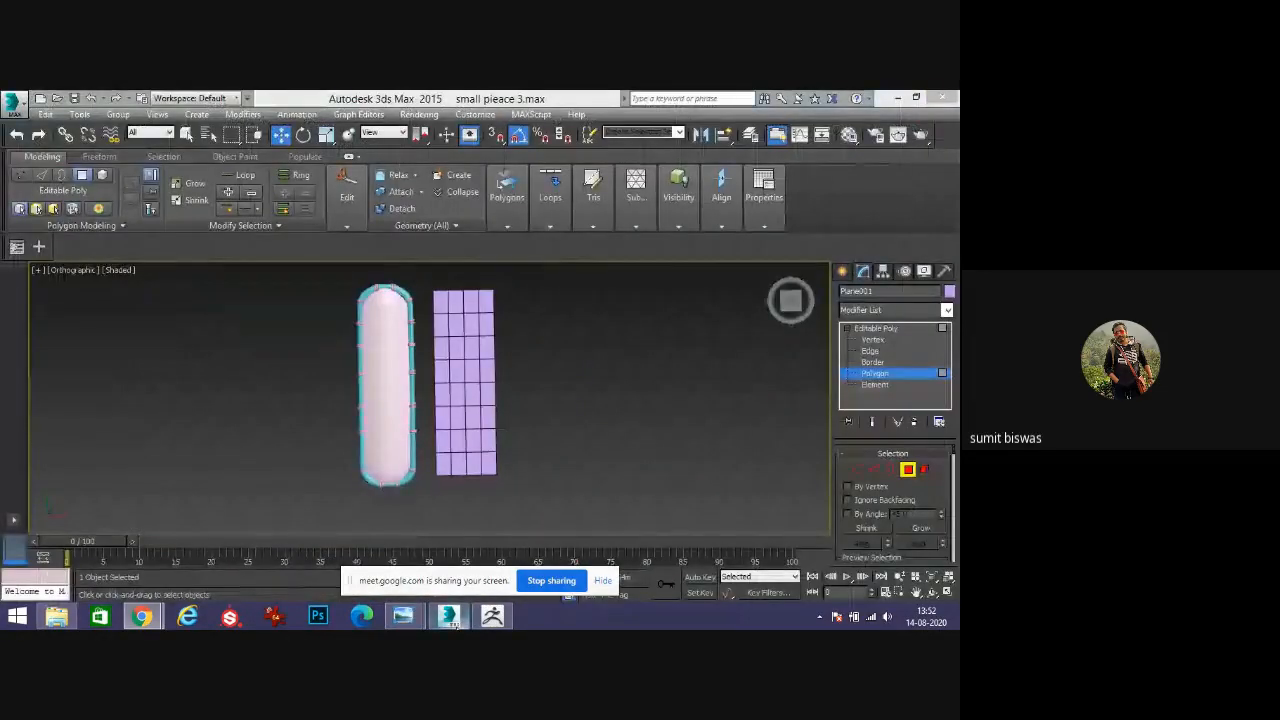
pyautogui.click(491, 617)
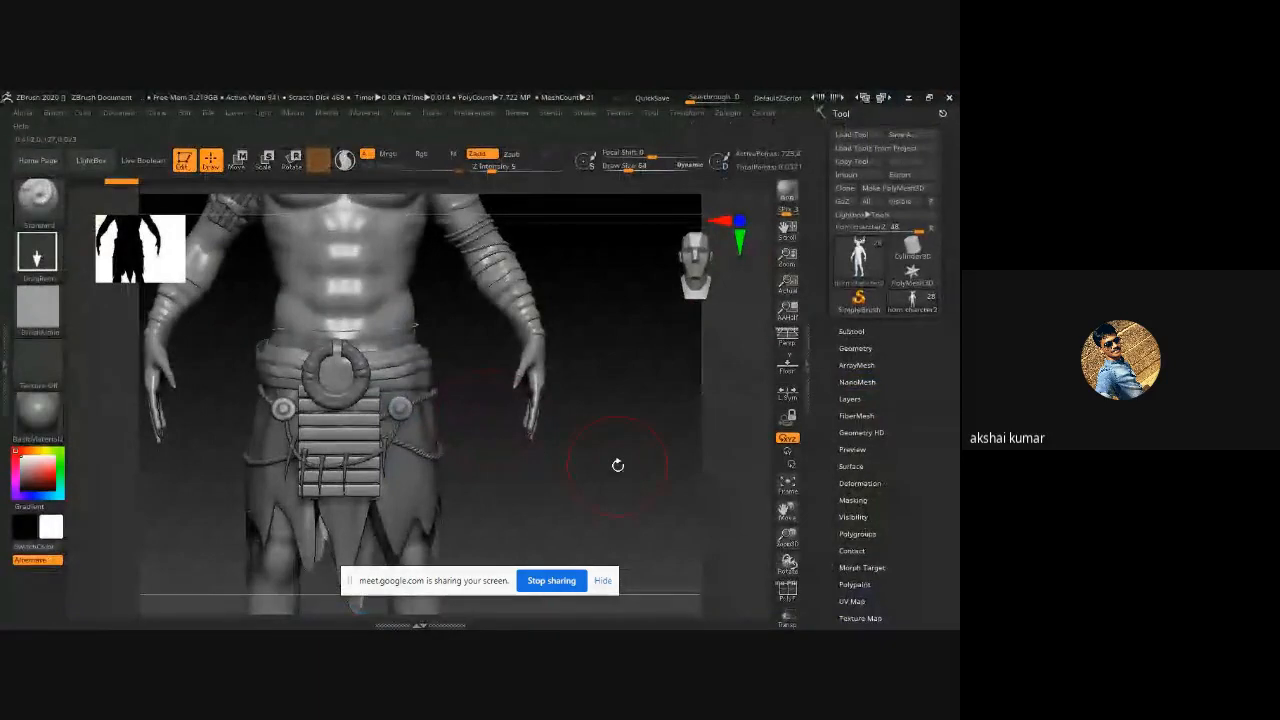
# - Turn on PolyFrame to inspect the polygroups and wireframe of the character's body from an angled view
pyautogui.press('ctrl')
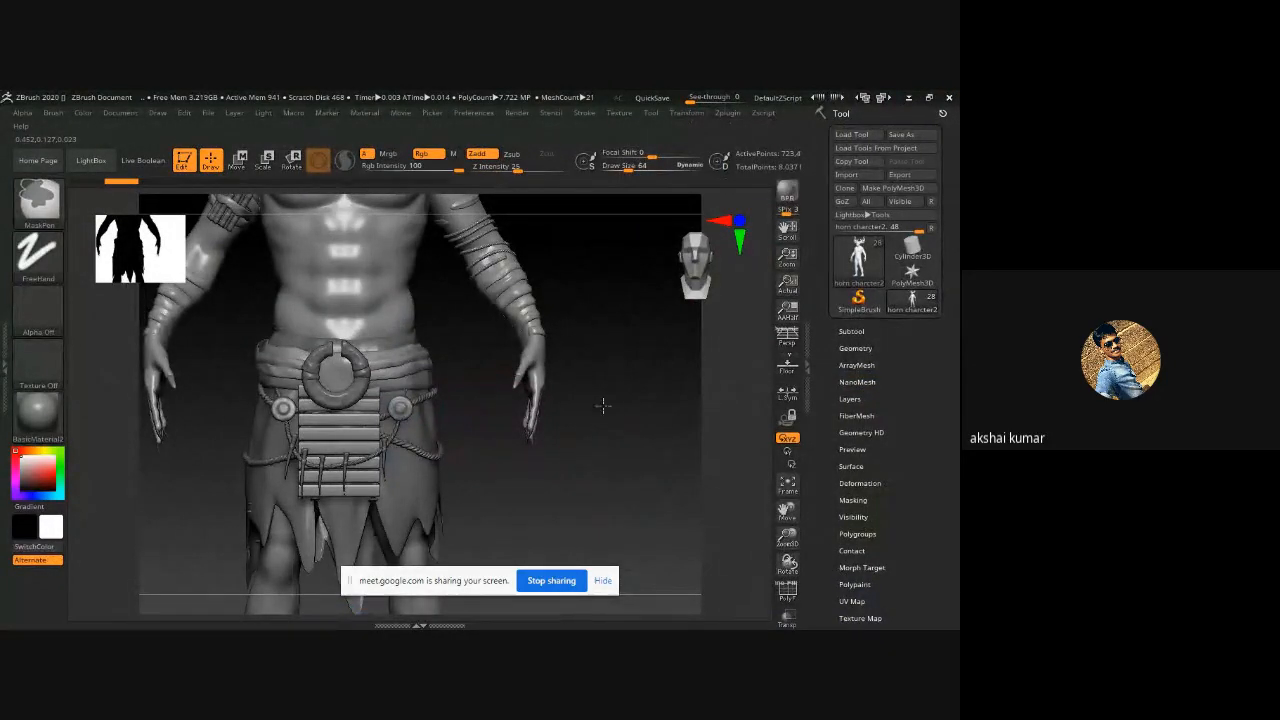
pyautogui.moveTo(603, 409); pyautogui.dragTo(577, 400)
pyautogui.press('shift')
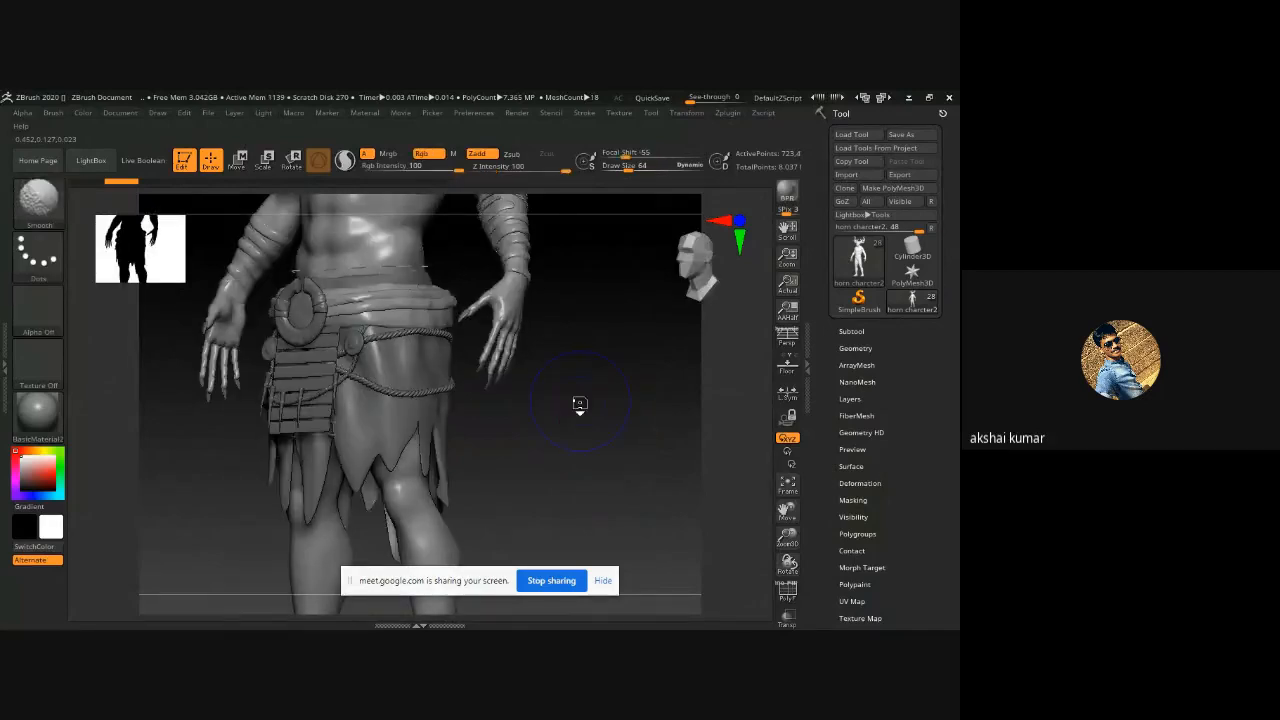
pyautogui.hotkey('shift', 'f')
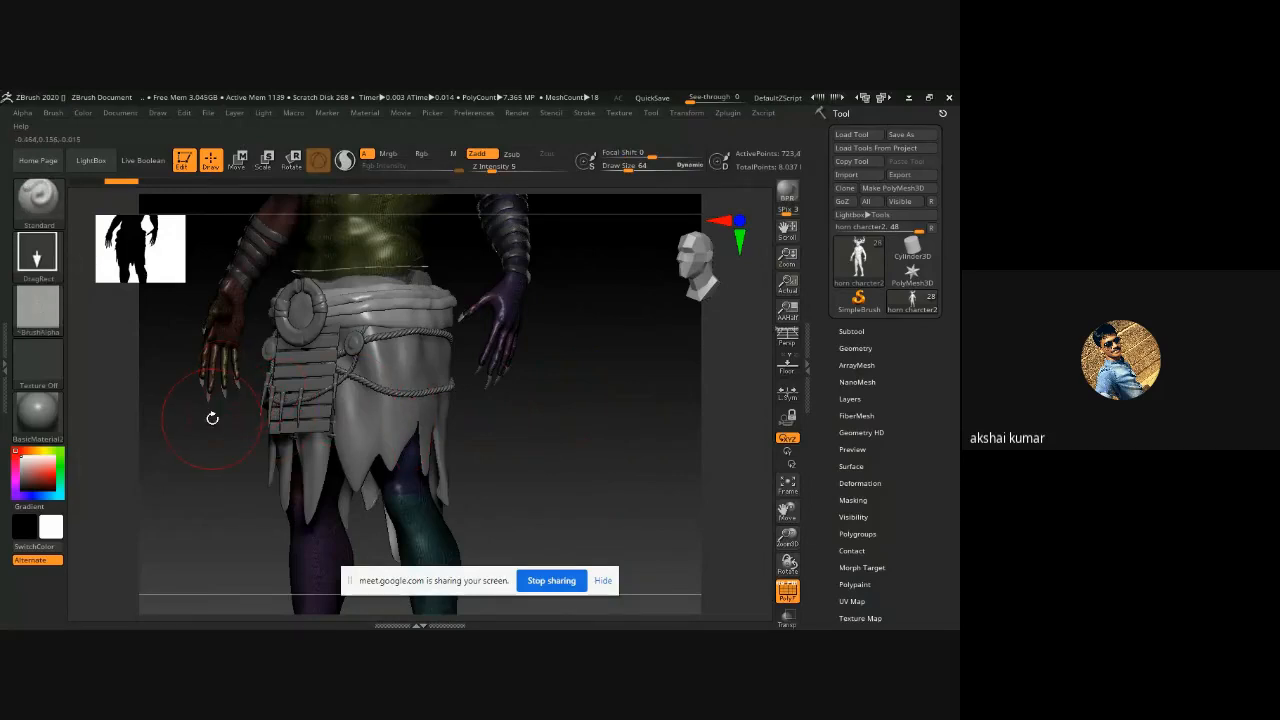
pyautogui.keyDown('alt'); pyautogui.moveTo(212, 418); pyautogui.dragTo(442, 437); pyautogui.keyUp('alt')
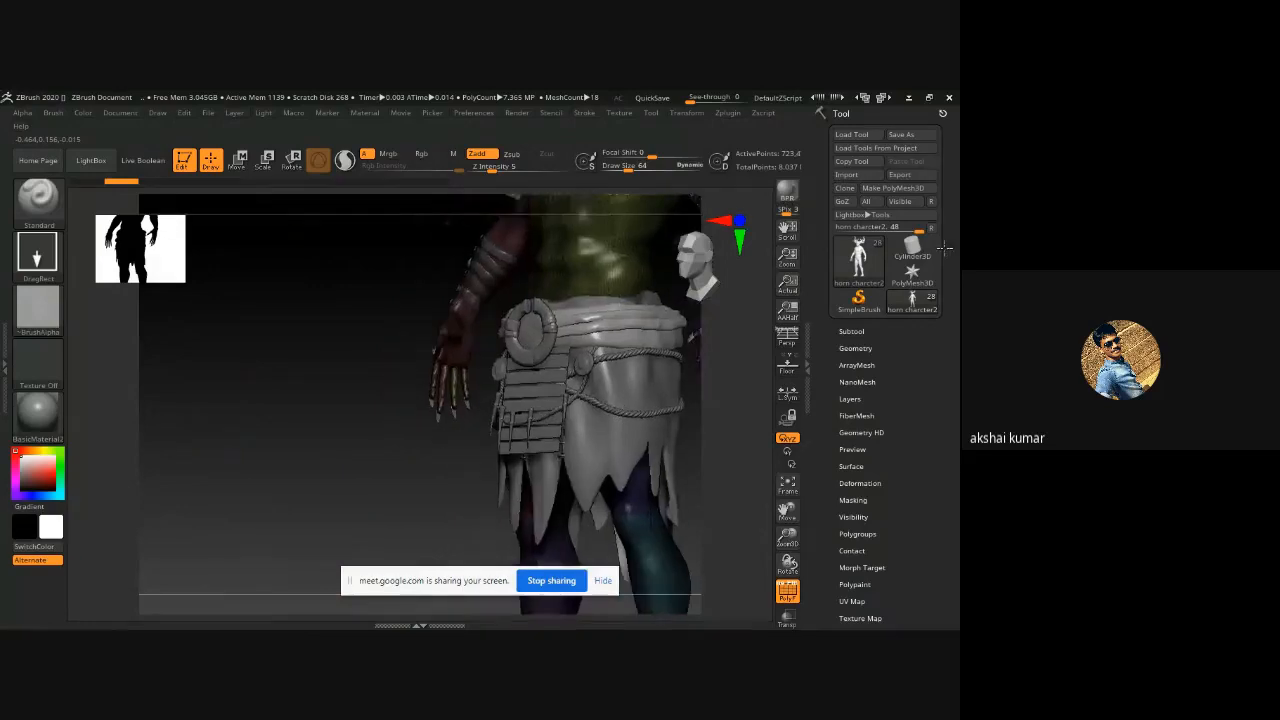
# - Switch the interface to the compact_UI layout and try to turn off Freeze SubDivision Levels in the body's Geometry settings
pyautogui.click(883, 97)
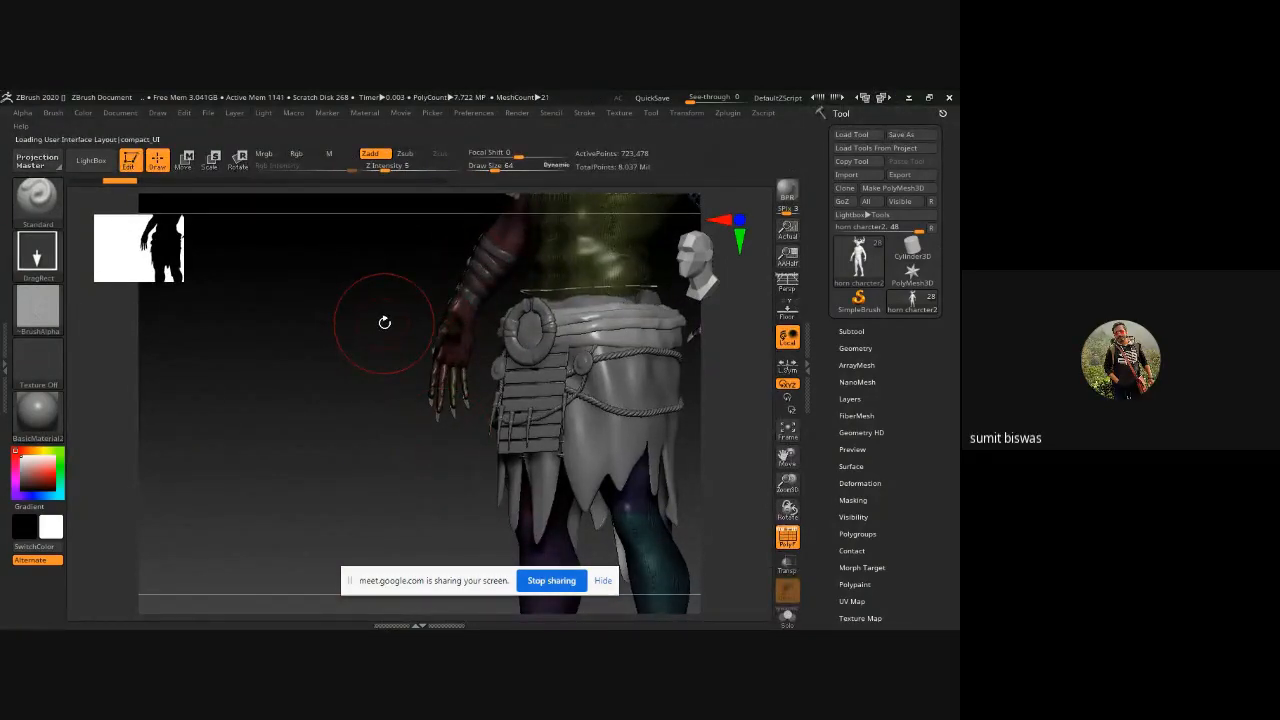
pyautogui.keyDown('alt'); pyautogui.moveTo(346, 317); pyautogui.dragTo(352, 262); pyautogui.keyUp('alt')
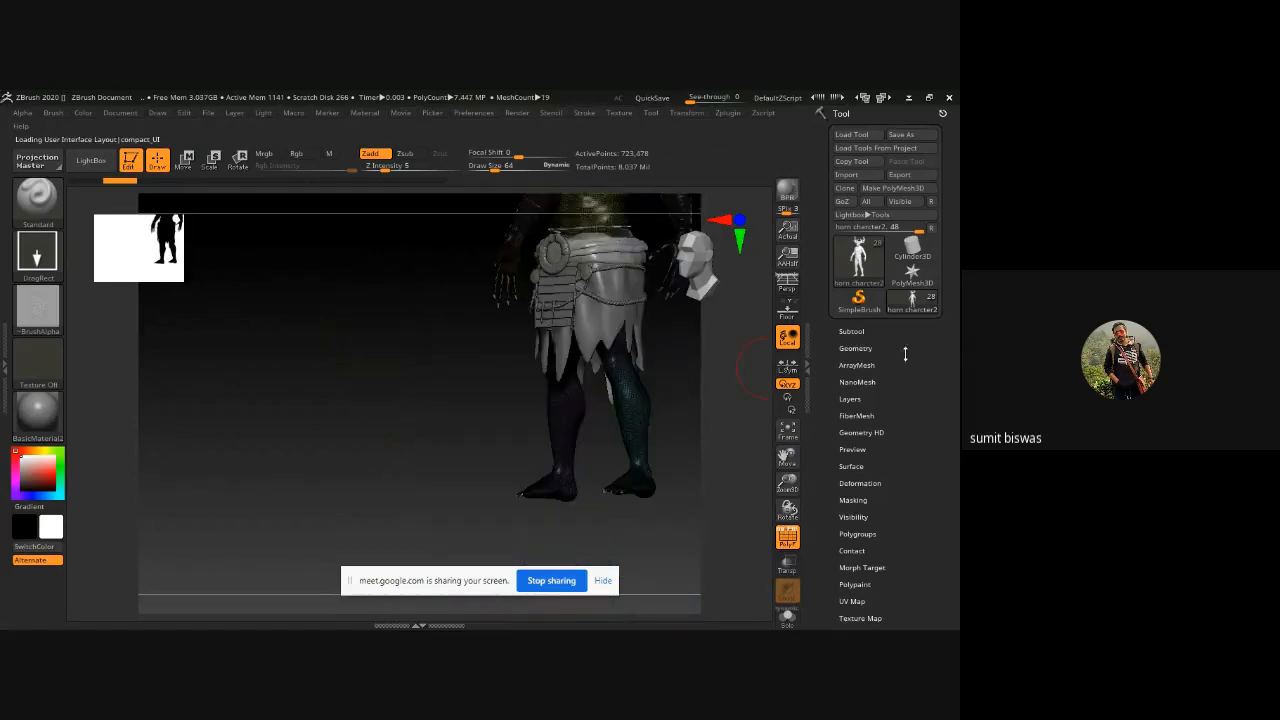
pyautogui.click(856, 347)
pyautogui.moveTo(953, 448); pyautogui.dragTo(955, 399)
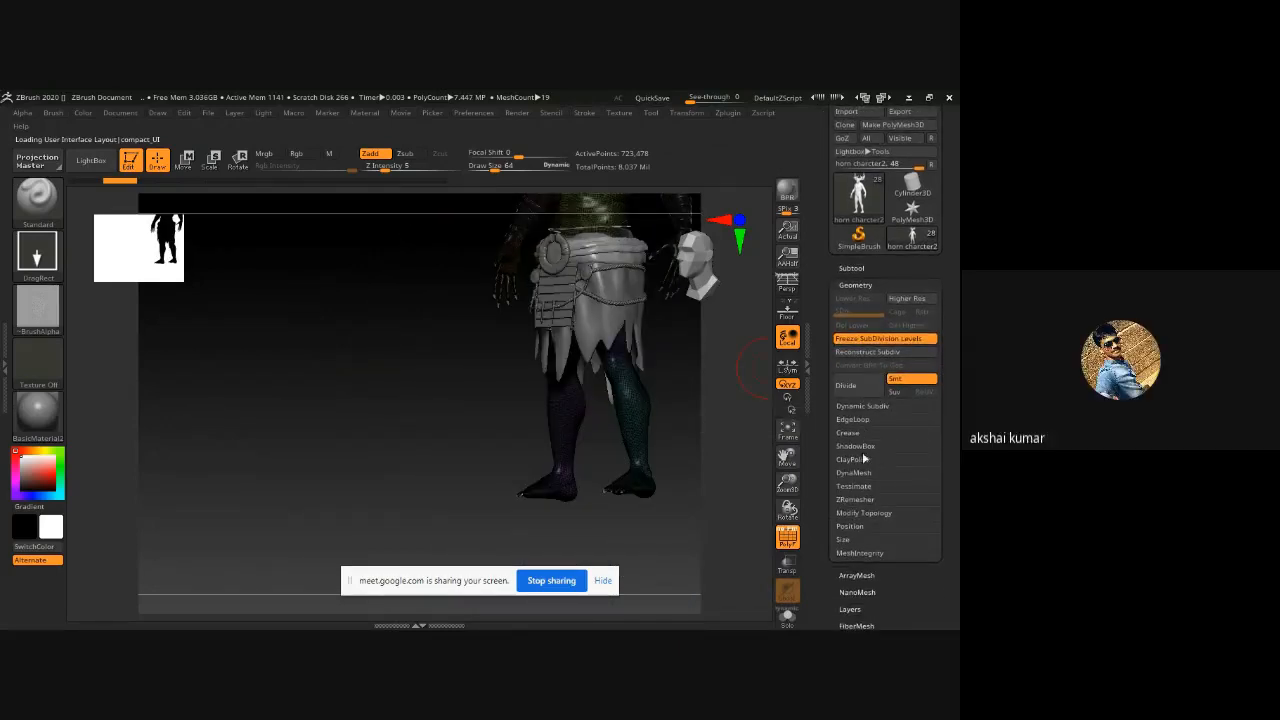
pyautogui.moveTo(955, 461); pyautogui.dragTo(958, 442)
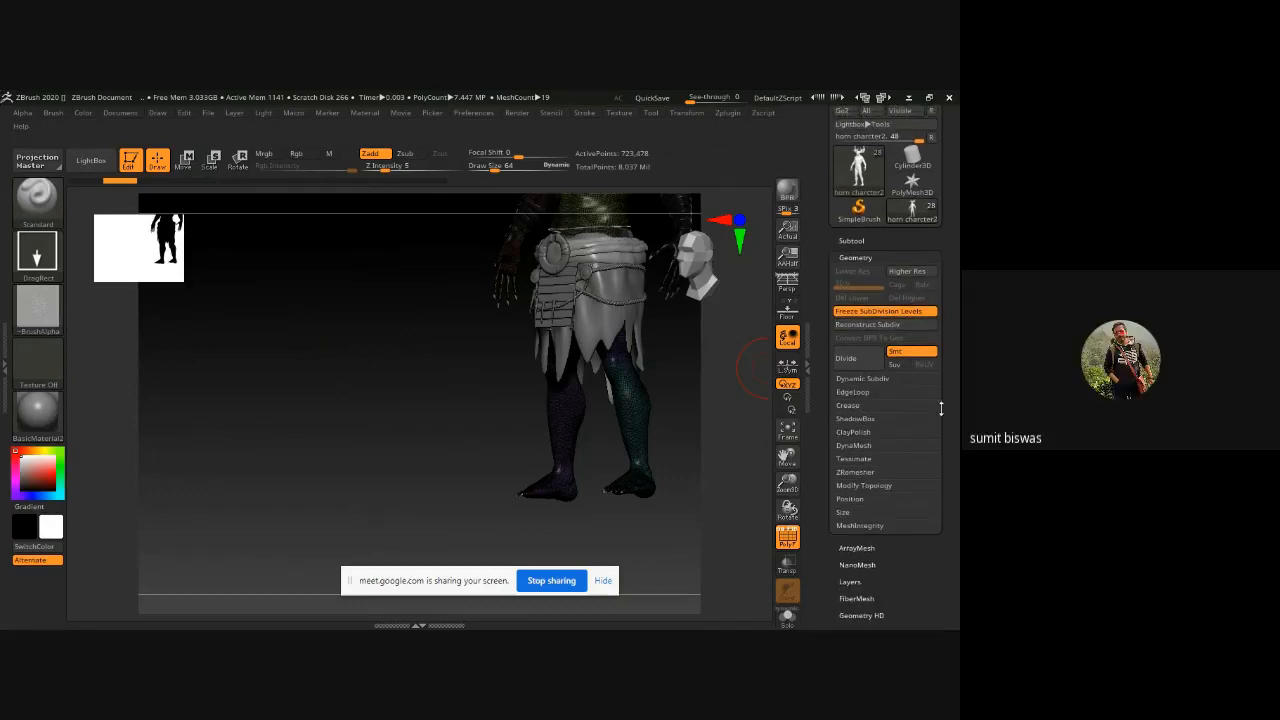
pyautogui.click(895, 316)
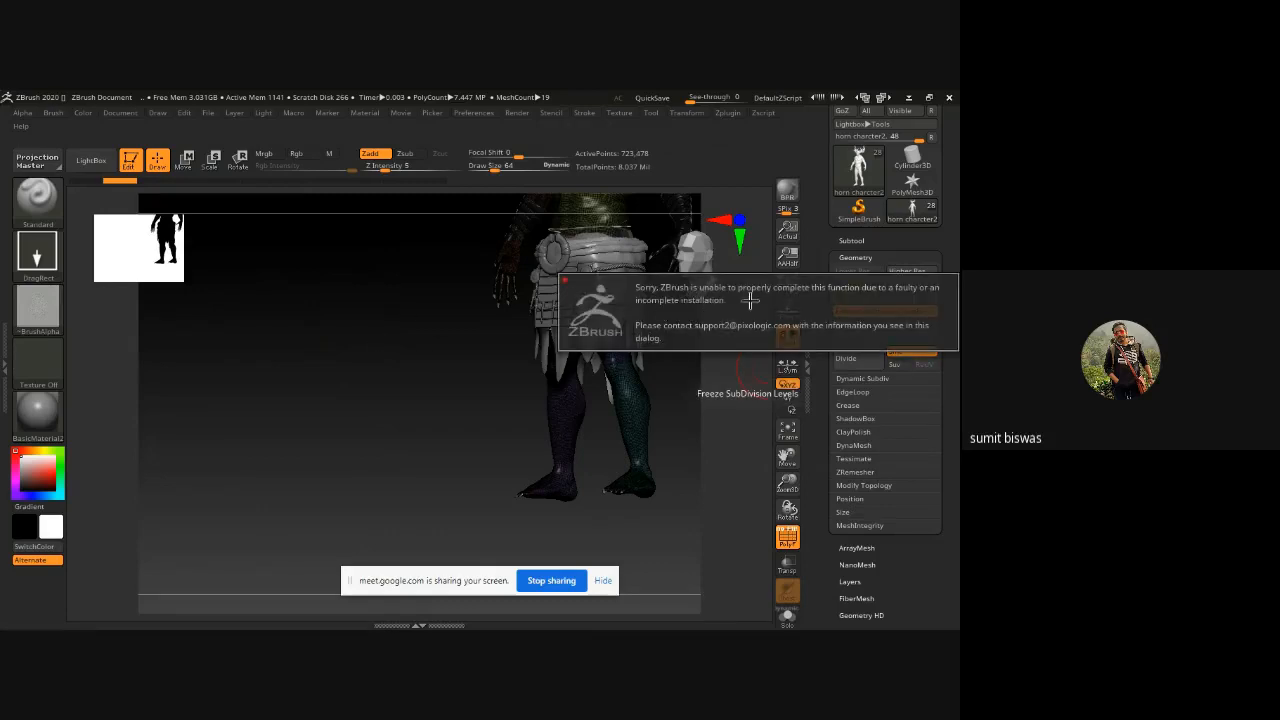
pyautogui.click(450, 328)
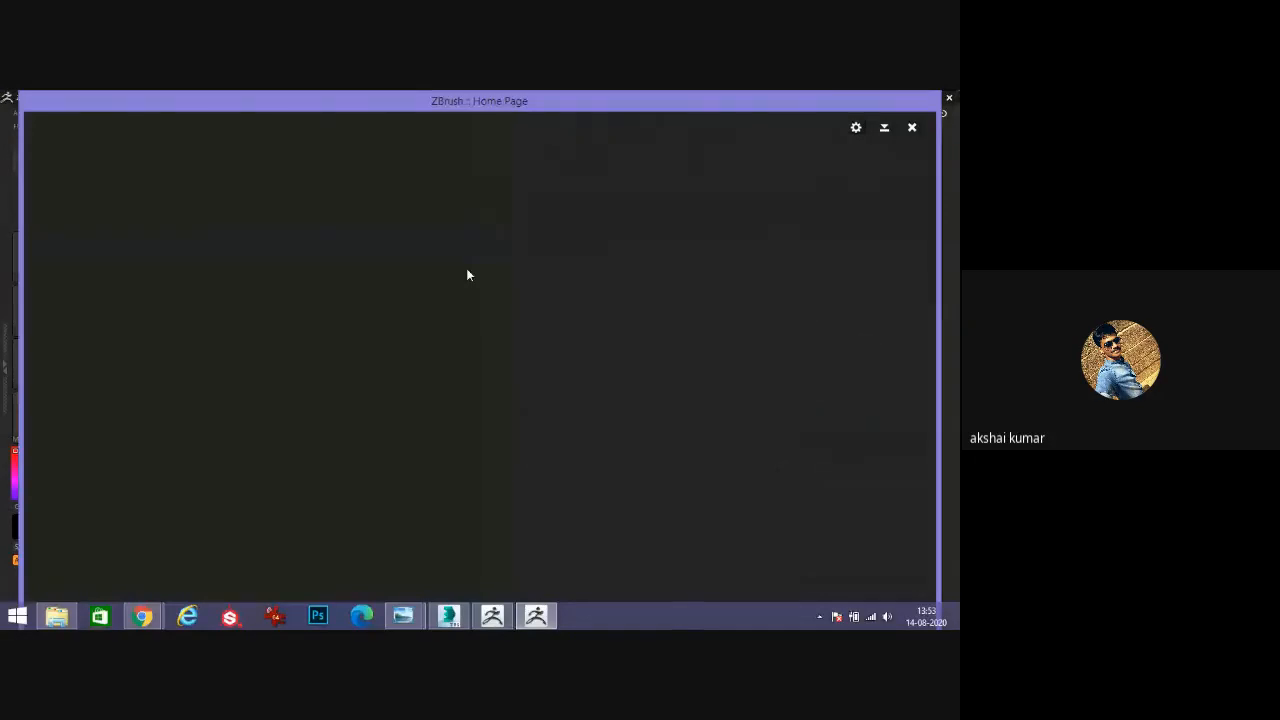
# - Dismiss the ZBrush Home Page, and switch to Chrome to close the Google Meet tab of the doubt clearing session
pyautogui.click(911, 128)
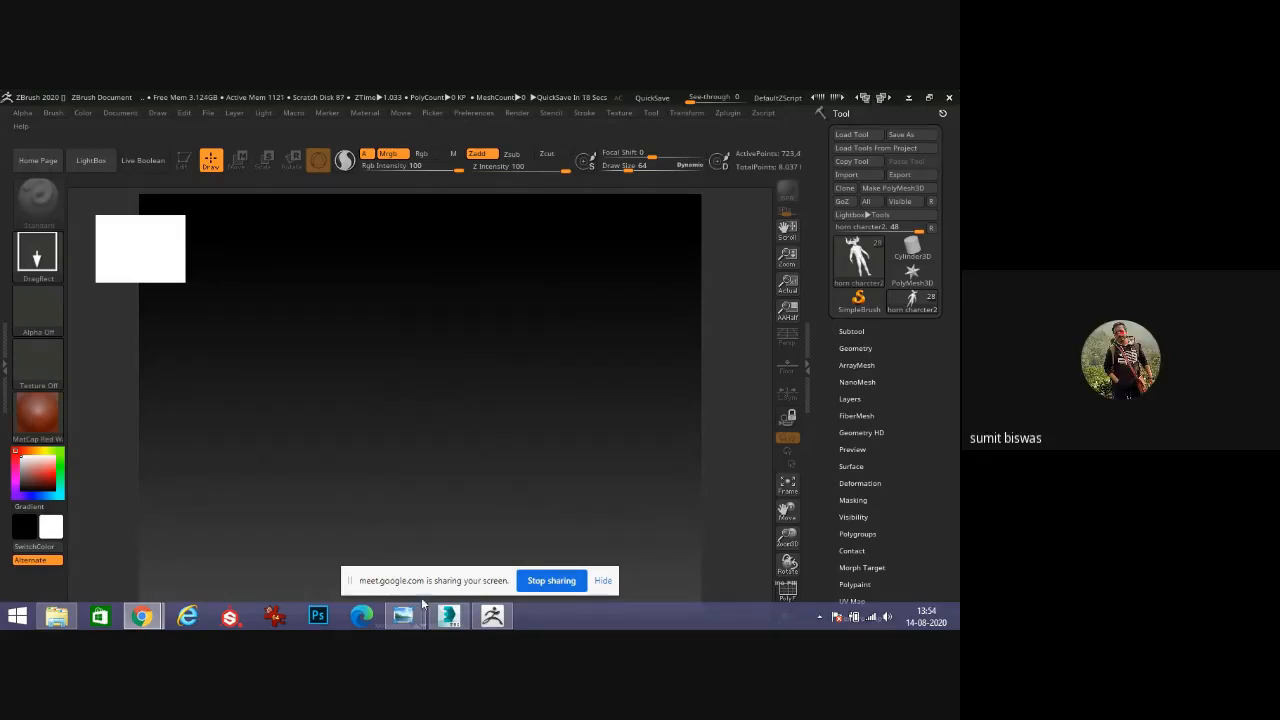
pyautogui.moveTo(141, 620)
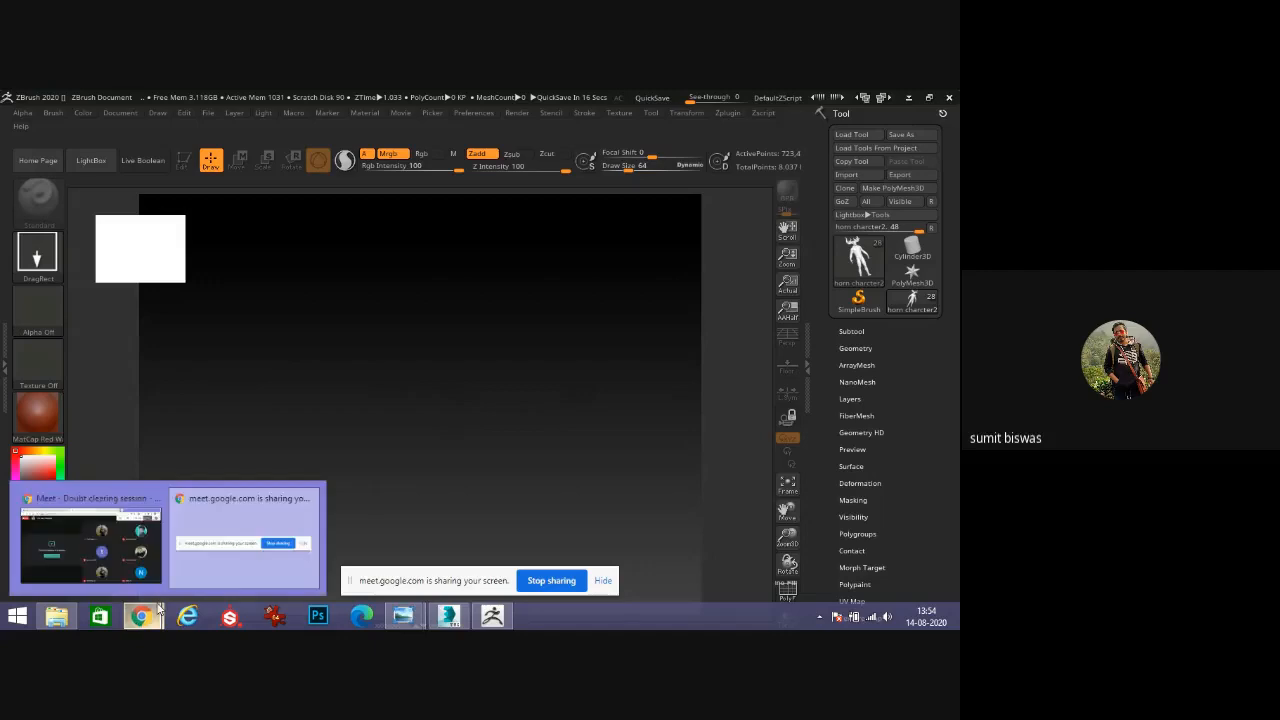
pyautogui.click(150, 560)
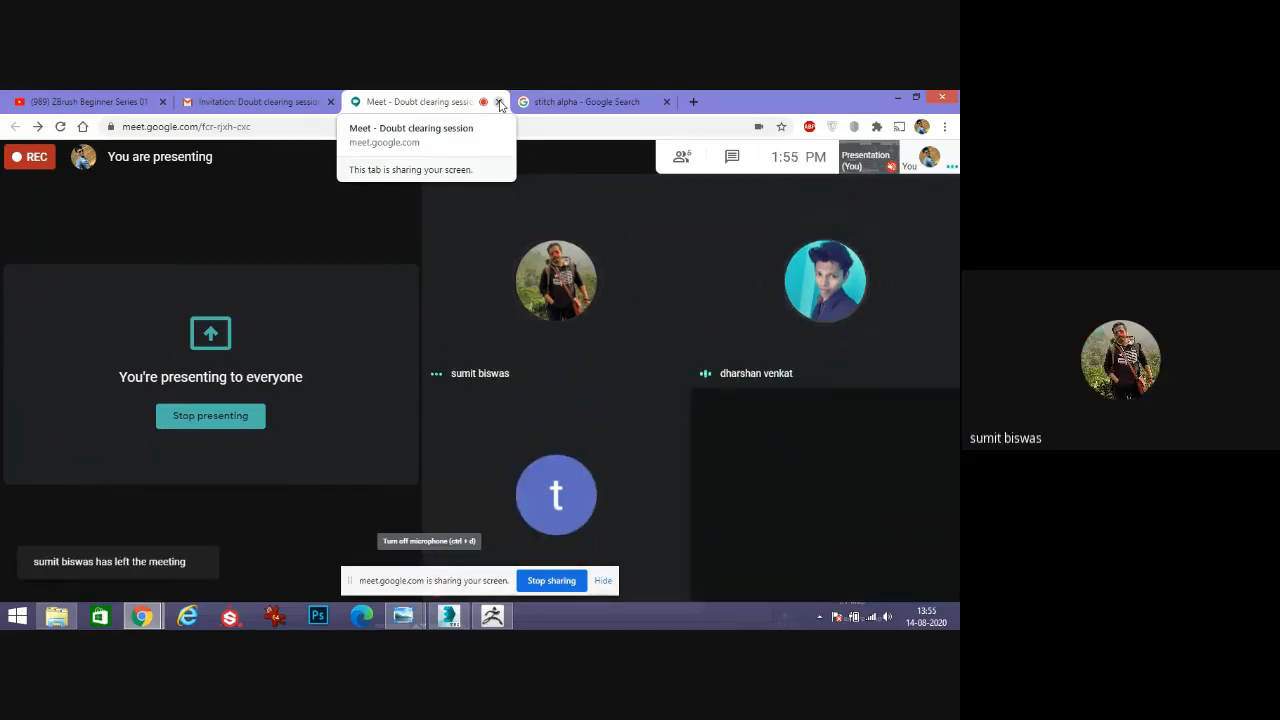
pyautogui.click(500, 103)
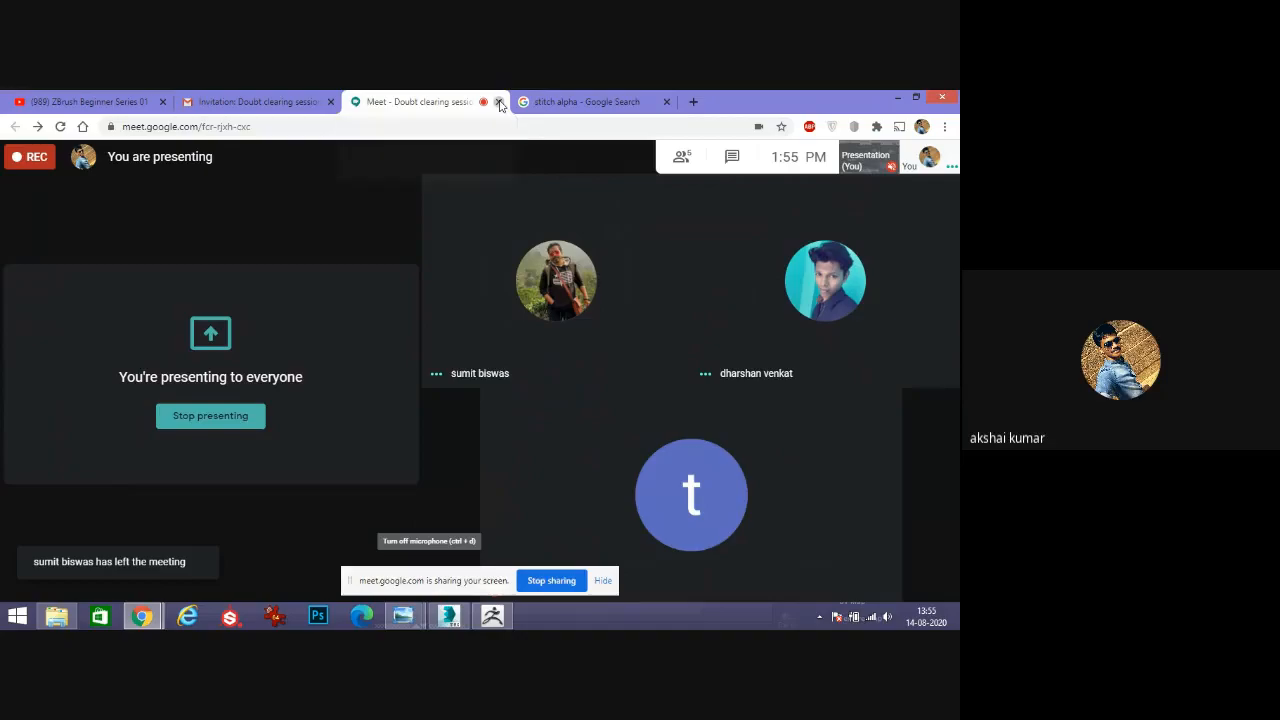